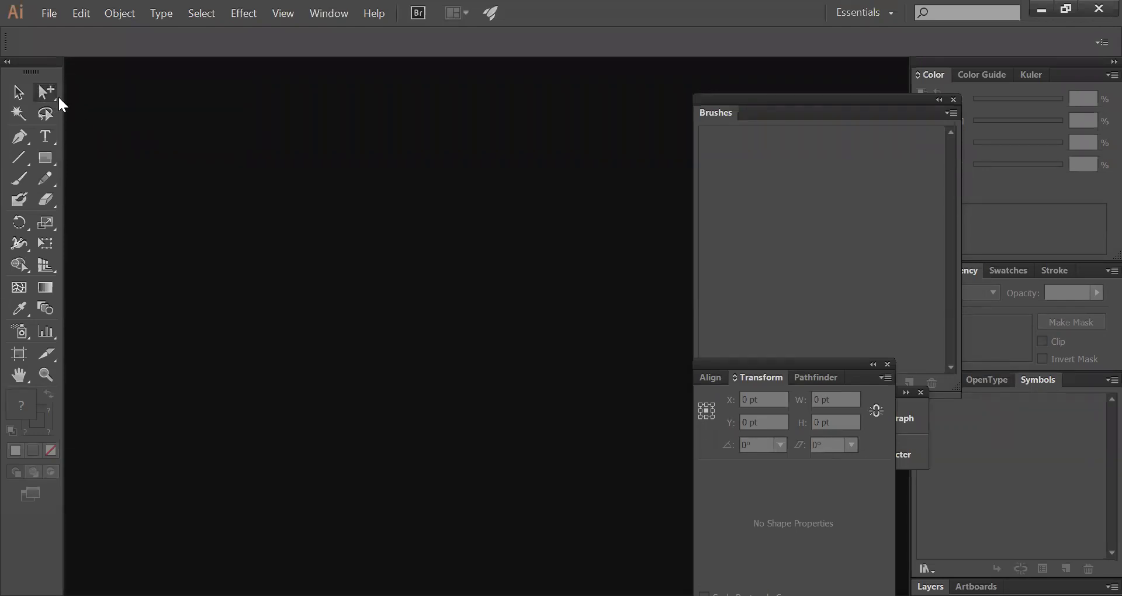
{"action": "left_click_drag", "start_coordinate": [46, 92], "coordinate": [82, 111]}
{"action": "left_click_drag", "start_coordinate": [50, 92], "coordinate": [96, 120]}
{"action": "left_click", "coordinate": [46, 101]}
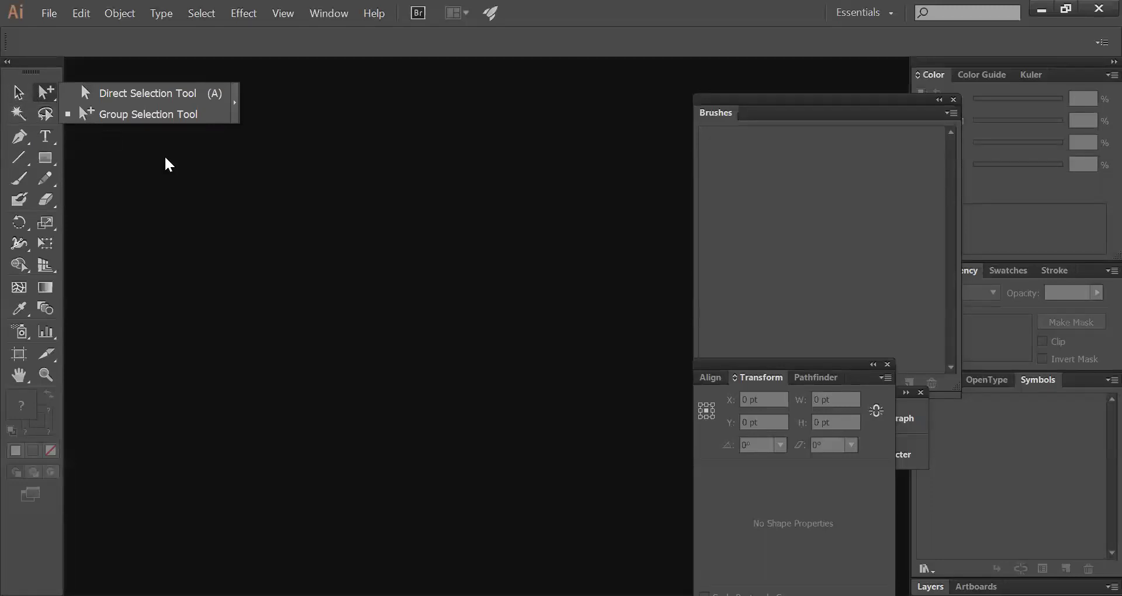
{"action": "left_click", "coordinate": [267, 208]}
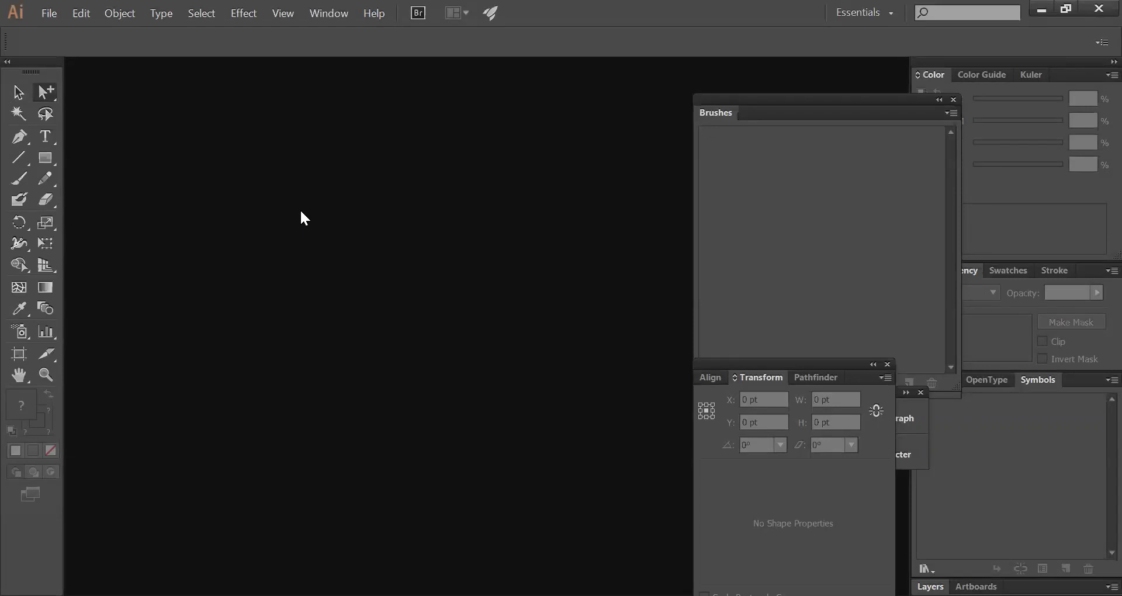
- Create a new document 30 in wide and 30 in high
{"action": "key", "text": "ctrl+n"}
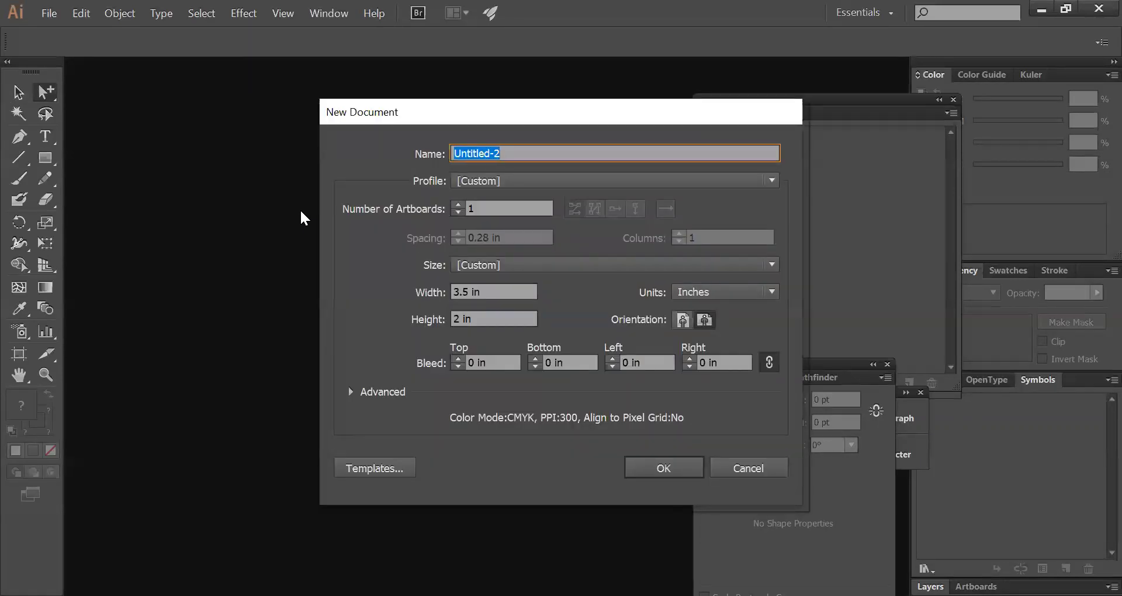
{"action": "left_click", "coordinate": [512, 289]}
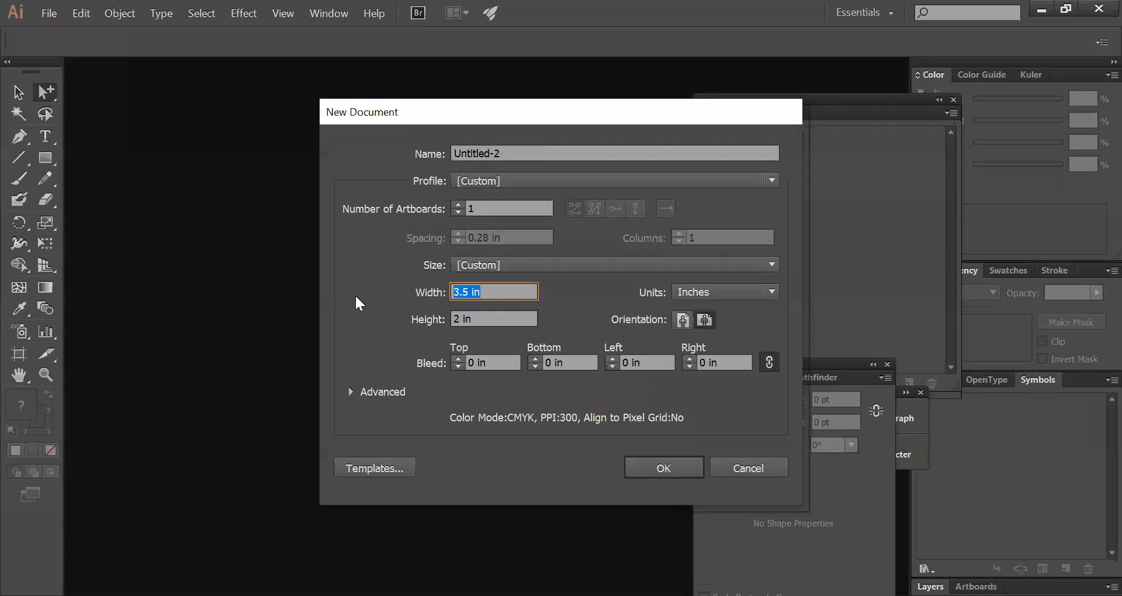
{"action": "type", "text": "30"}
{"action": "key", "text": "Tab"}
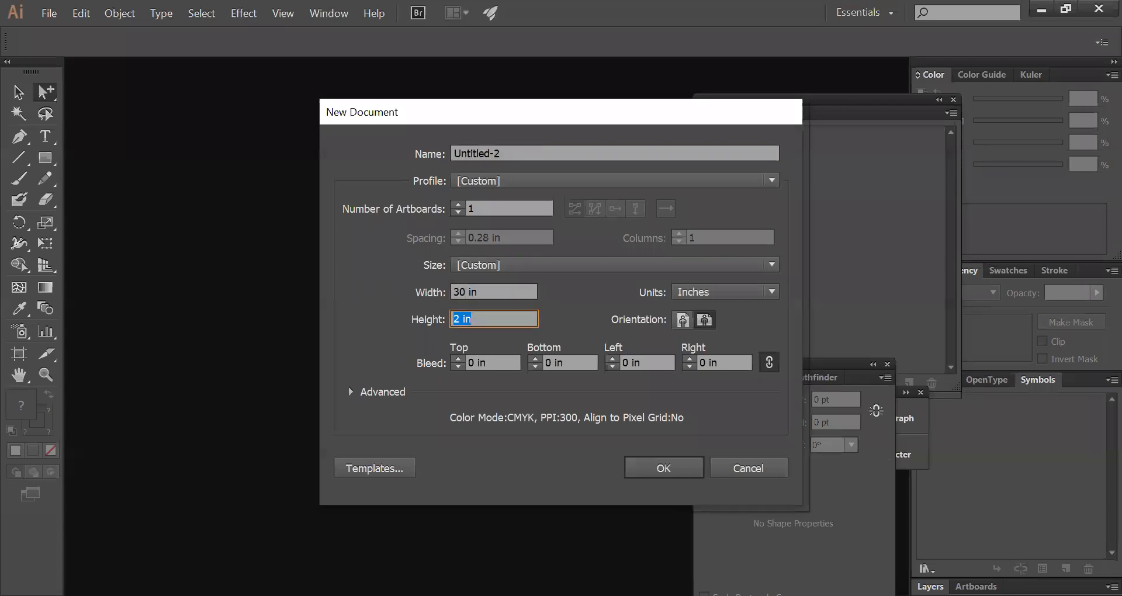
{"action": "type", "text": "30"}
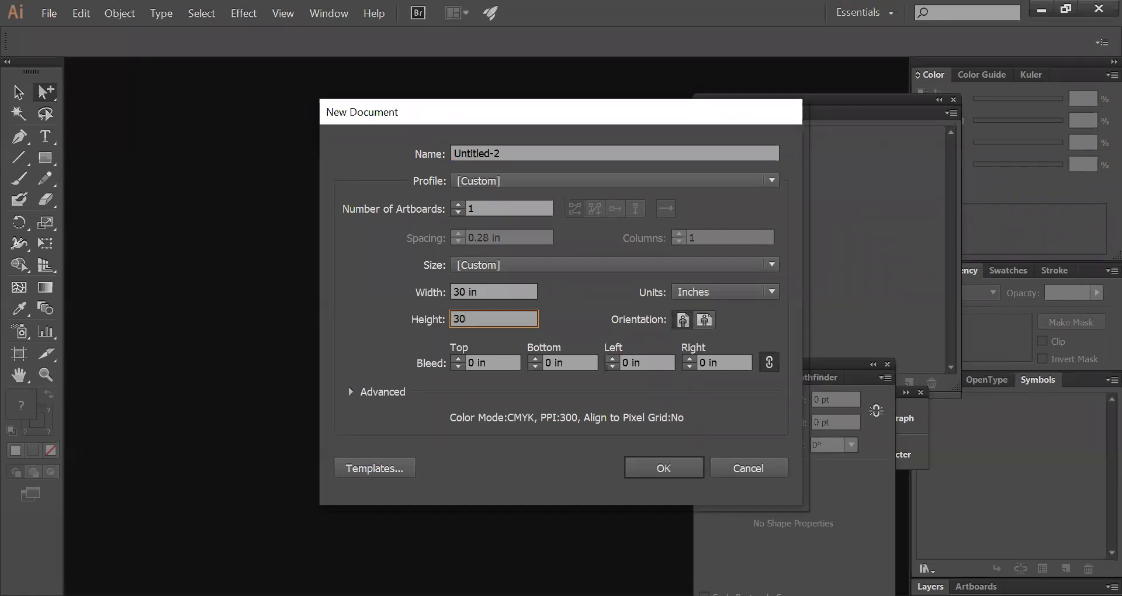
{"action": "key", "text": "Return"}
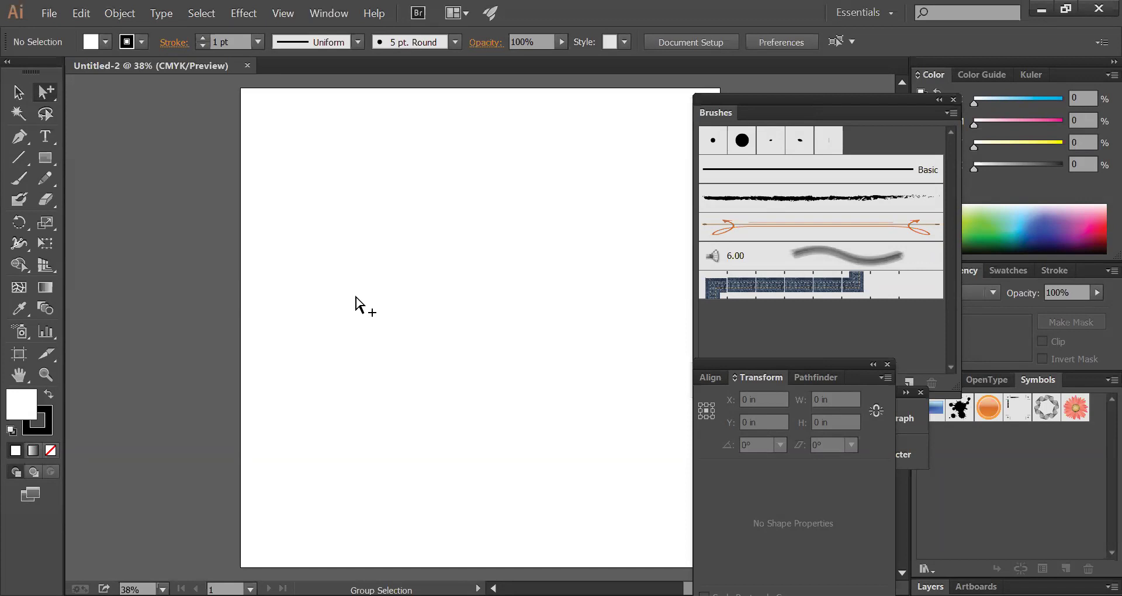
{"action": "key", "text": "Tab"}
{"action": "key", "text": "Tab"}
{"action": "key", "text": "ctrl+space"}
{"action": "left_click_drag", "start_coordinate": [246, 119], "coordinate": [719, 304]}
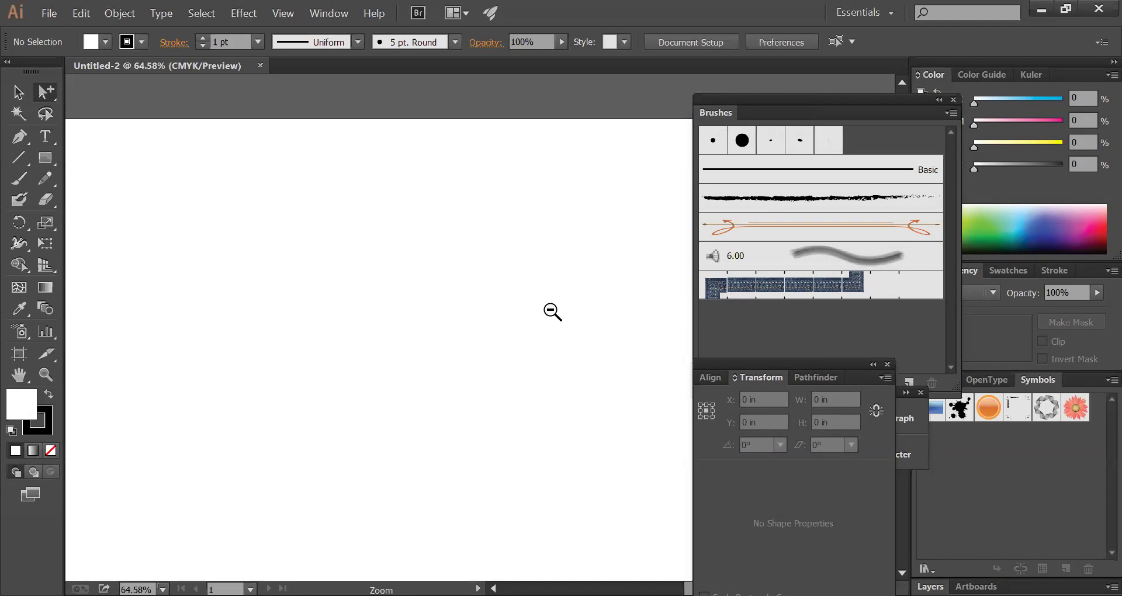
{"action": "left_click", "coordinate": [546, 309], "text": "ctrl+alt"}
{"action": "left_click_drag", "start_coordinate": [527, 334], "coordinate": [369, 208]}
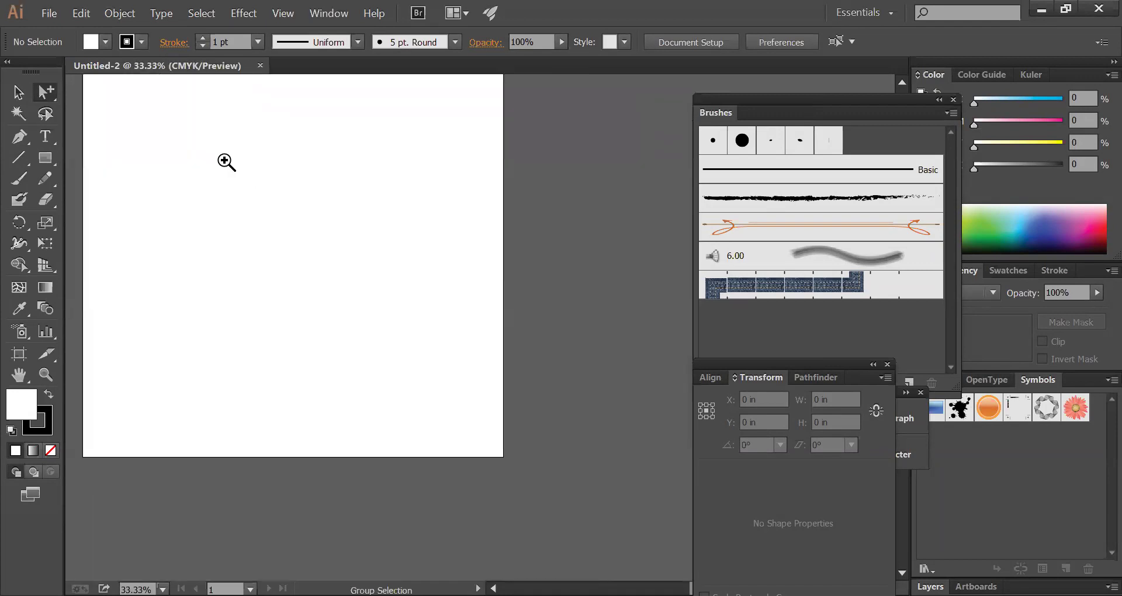
{"action": "key", "text": "ctrl+space"}
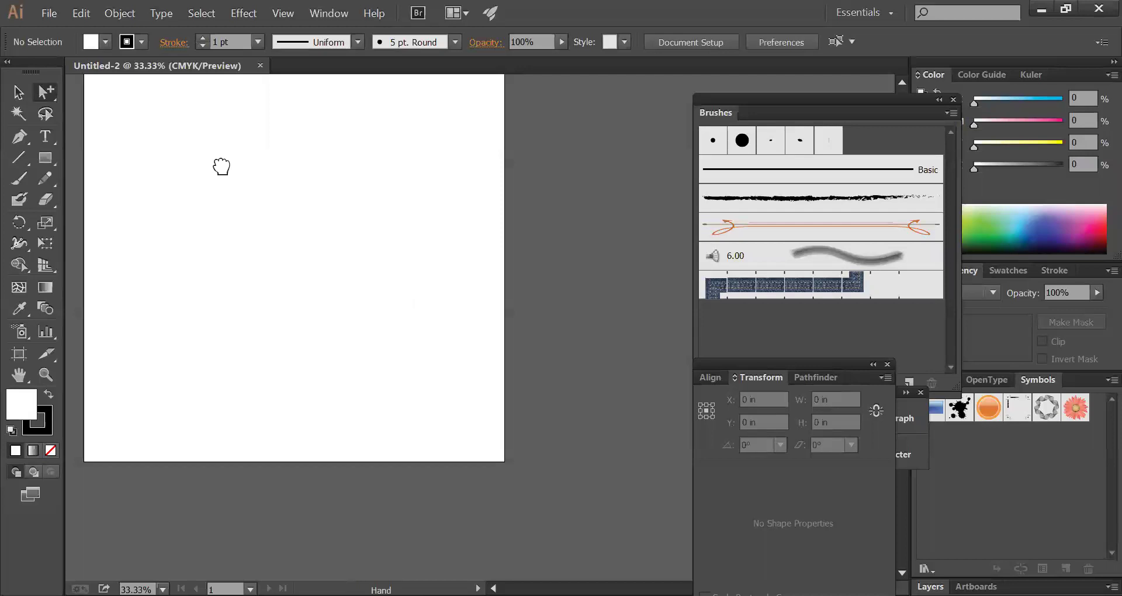
{"action": "left_click_drag", "start_coordinate": [221, 165], "coordinate": [340, 211]}
{"action": "left_click_drag", "start_coordinate": [187, 128], "coordinate": [601, 316]}
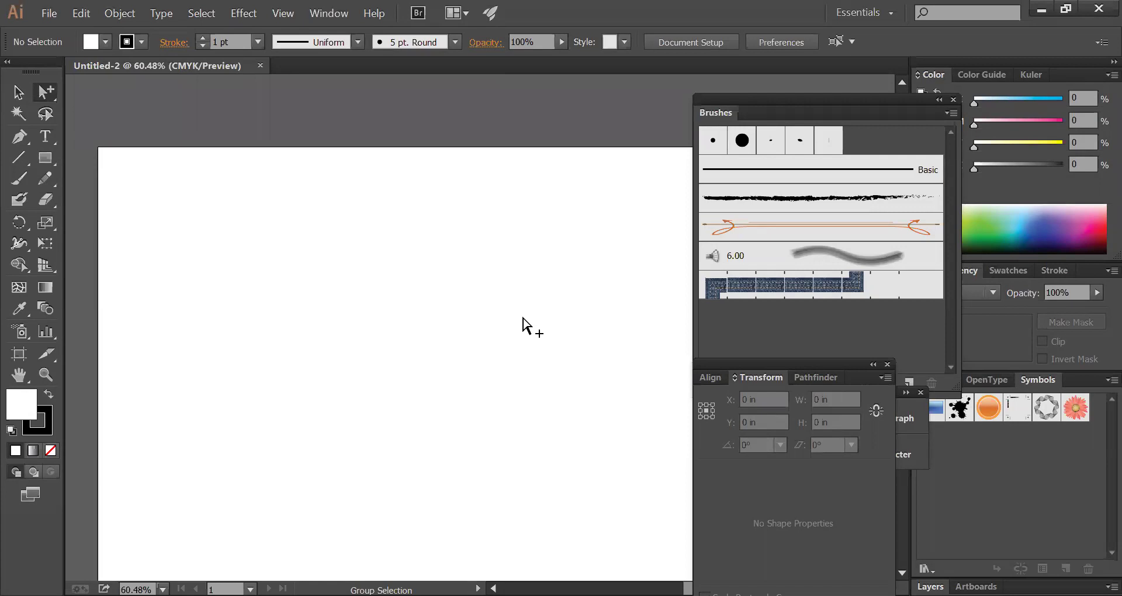
{"action": "key", "text": "space"}
{"action": "left_click_drag", "start_coordinate": [501, 306], "coordinate": [423, 196]}
{"action": "left_click", "coordinate": [506, 278], "text": "ctrl+alt"}
{"action": "key", "text": "space"}
{"action": "key", "text": "space"}
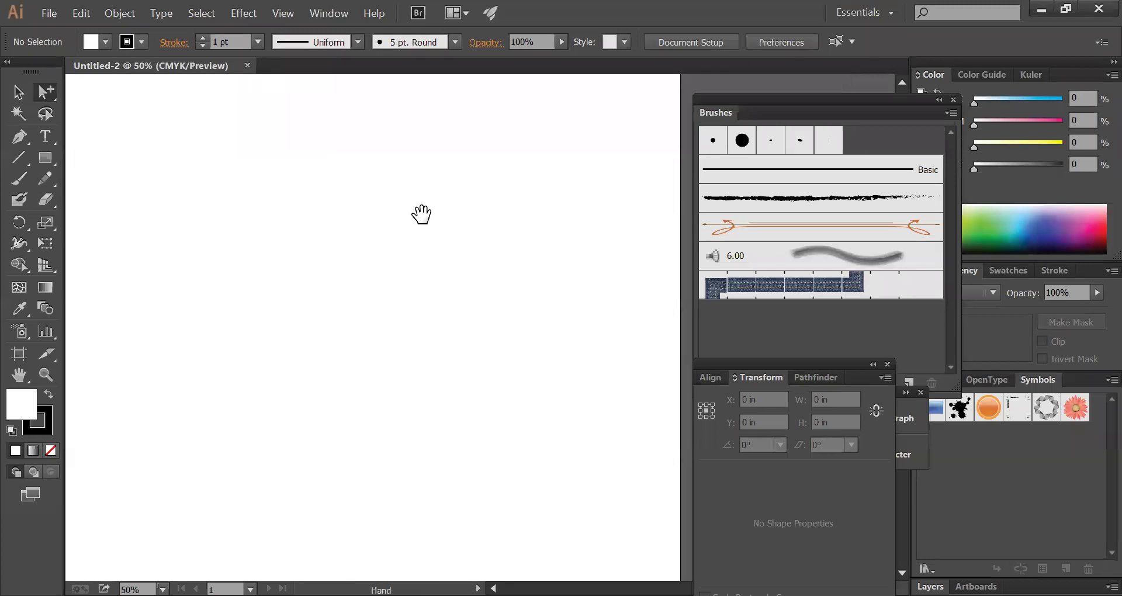
{"action": "left_click_drag", "start_coordinate": [506, 250], "coordinate": [418, 252]}
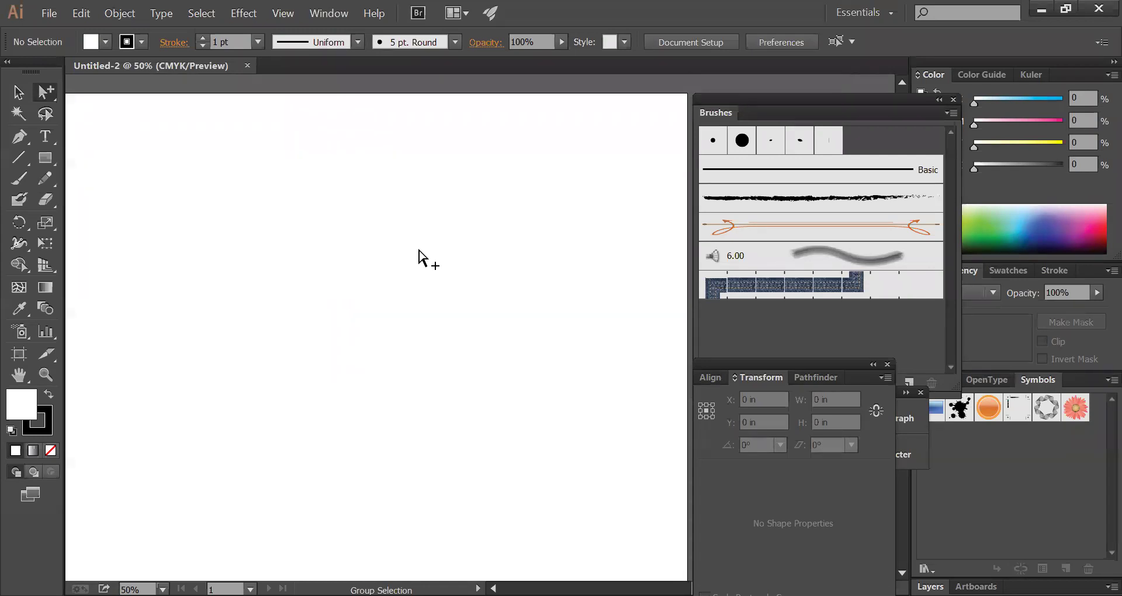
{"action": "key", "text": "space"}
{"action": "left_click_drag", "start_coordinate": [381, 269], "coordinate": [422, 250]}
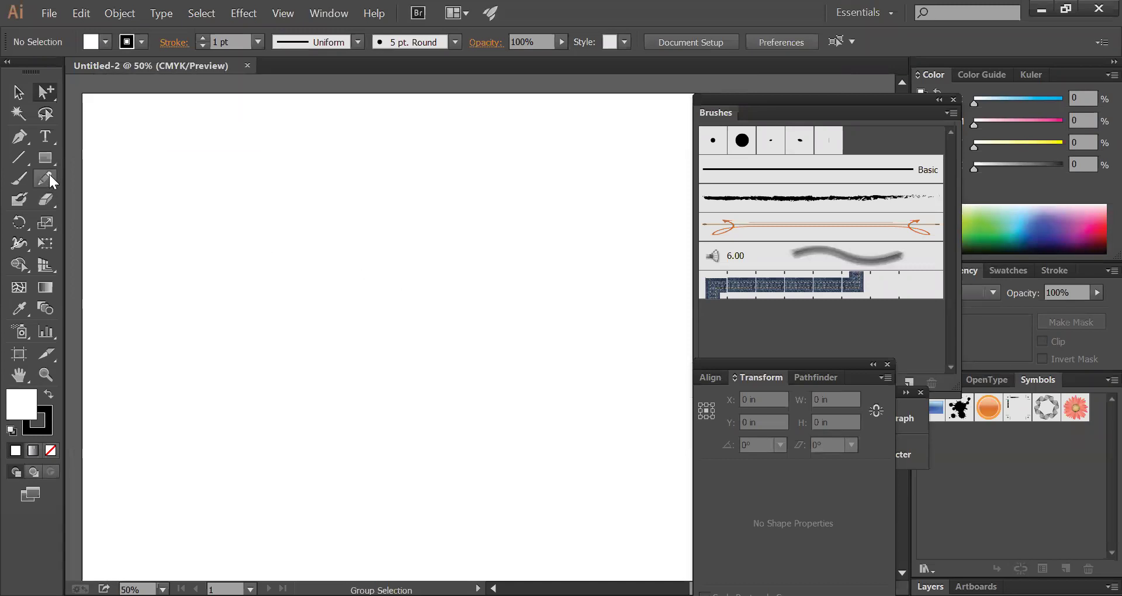
- Create a rectangle 9.5 in wide and 4.5 in high on the artboard with the Rectangle tool
{"action": "left_click", "coordinate": [45, 157]}
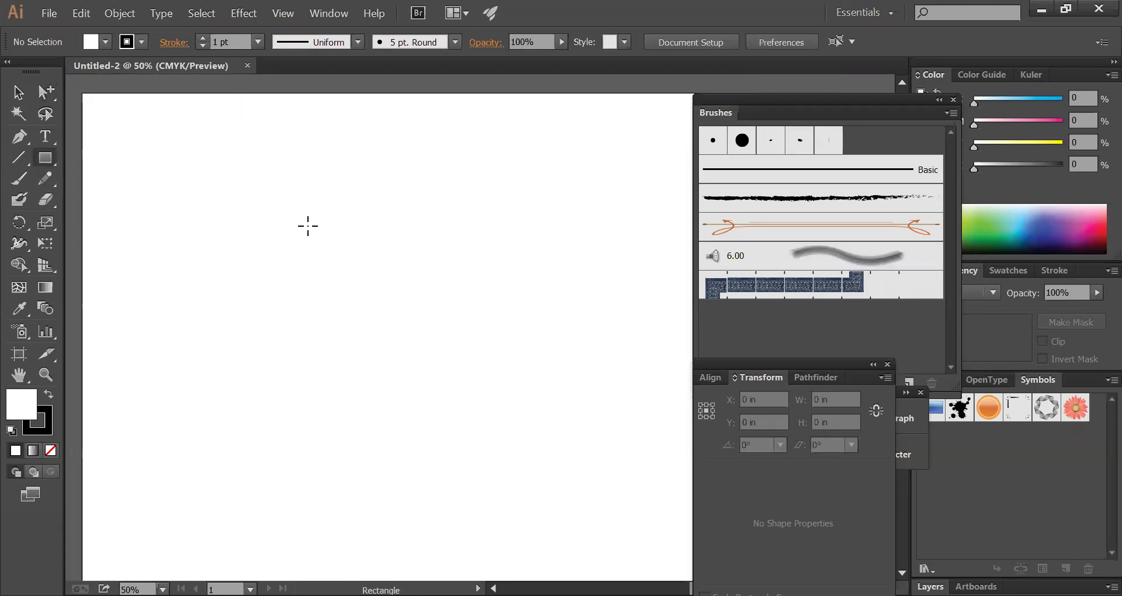
{"action": "left_click", "coordinate": [437, 312]}
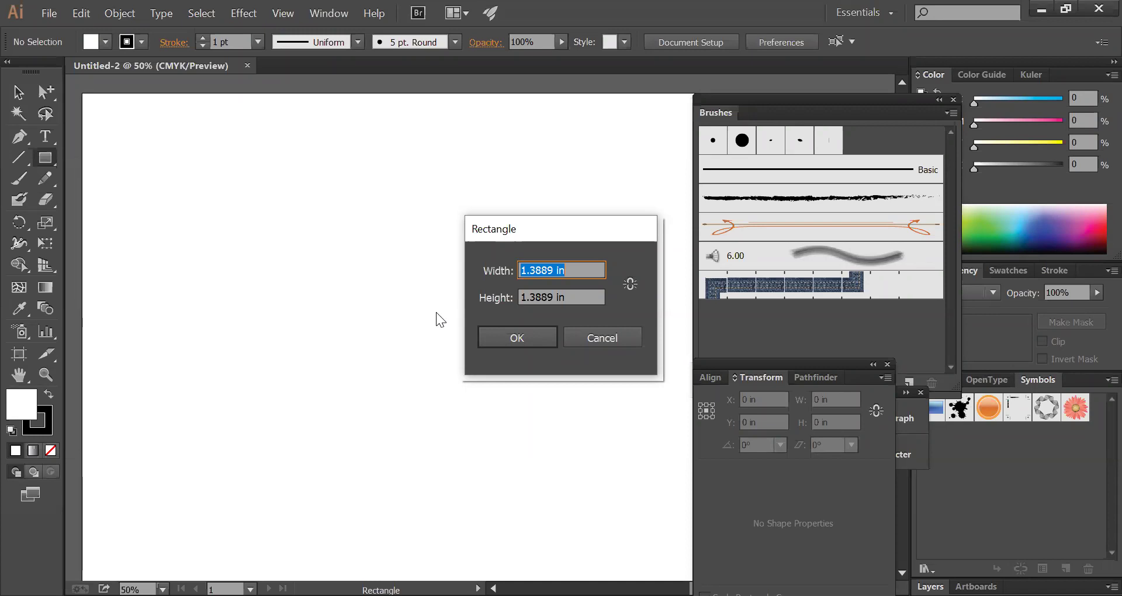
{"action": "type", "text": "9.5"}
{"action": "key", "text": "Tab"}
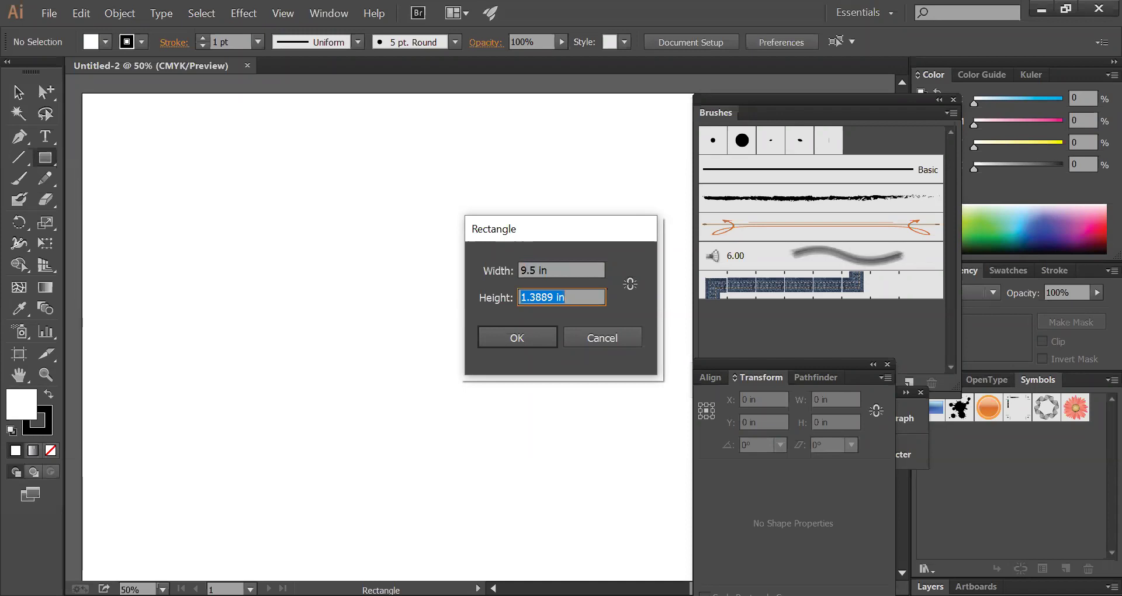
{"action": "type", "text": "4.5"}
{"action": "left_click", "coordinate": [546, 268]}
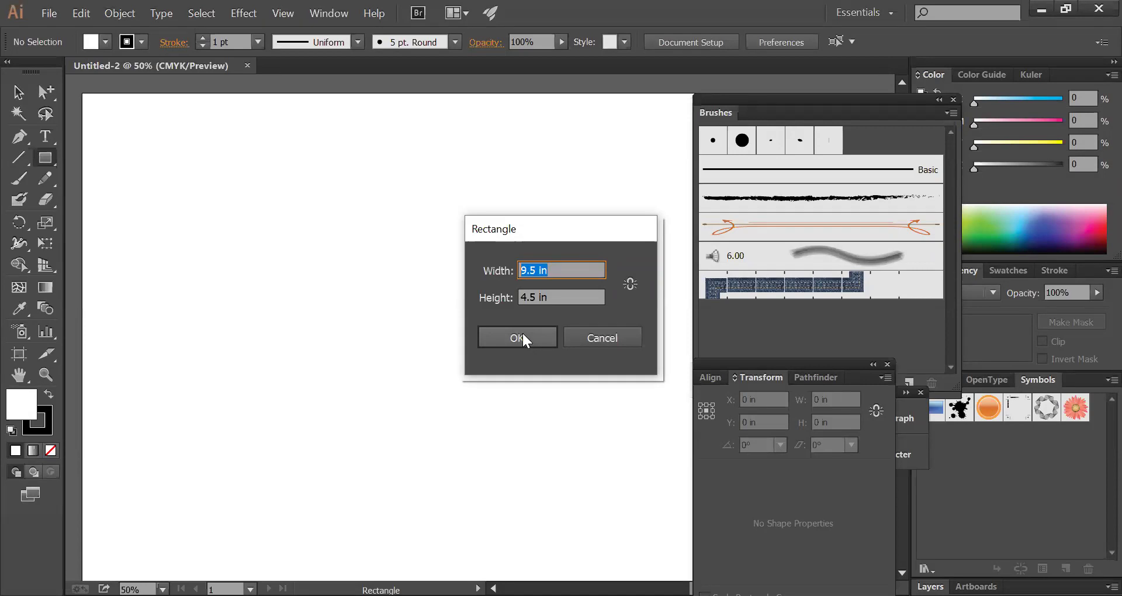
{"action": "left_click", "coordinate": [524, 339]}
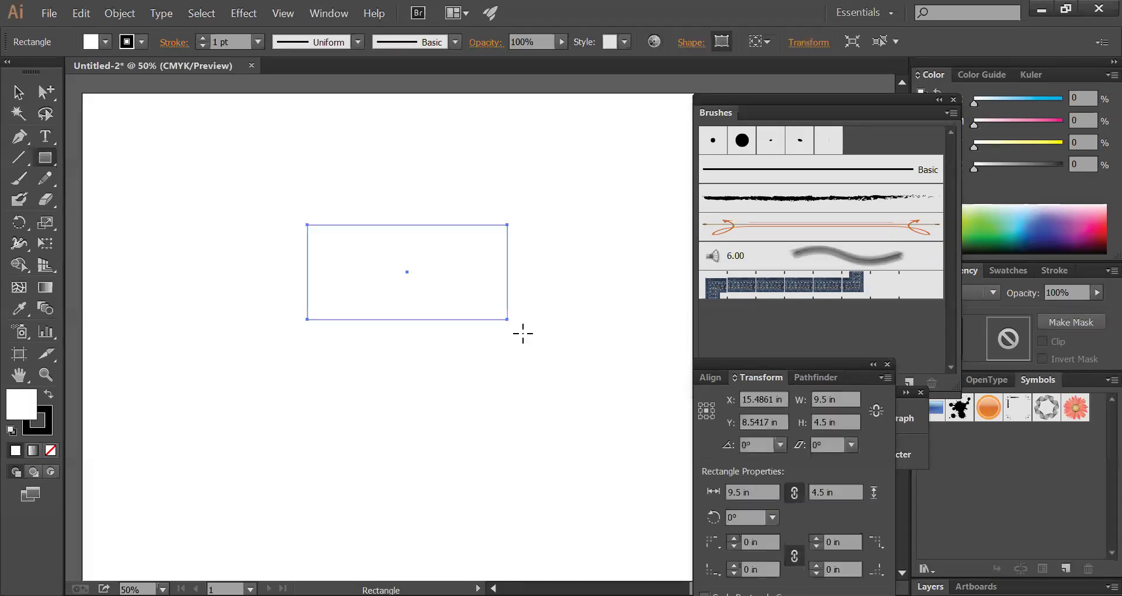
- Activate the Selection tool and practise selecting the rectangle by marquee and by its edge, leaving it deselected
{"action": "left_click", "coordinate": [18, 92]}
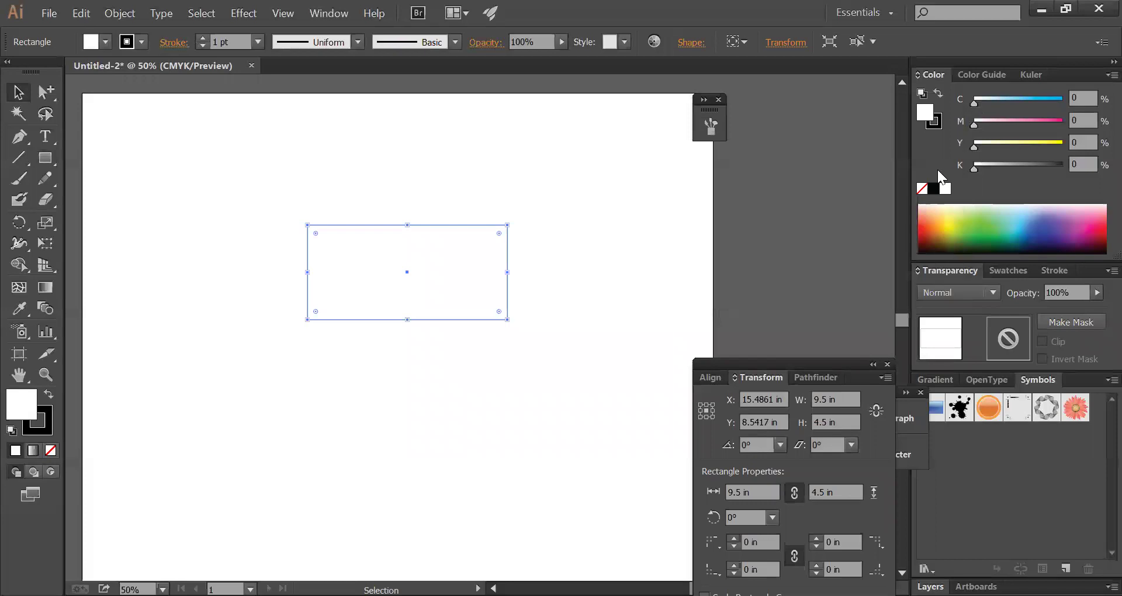
{"action": "left_click_drag", "start_coordinate": [575, 270], "coordinate": [435, 286]}
{"action": "left_click_drag", "start_coordinate": [302, 217], "coordinate": [533, 321]}
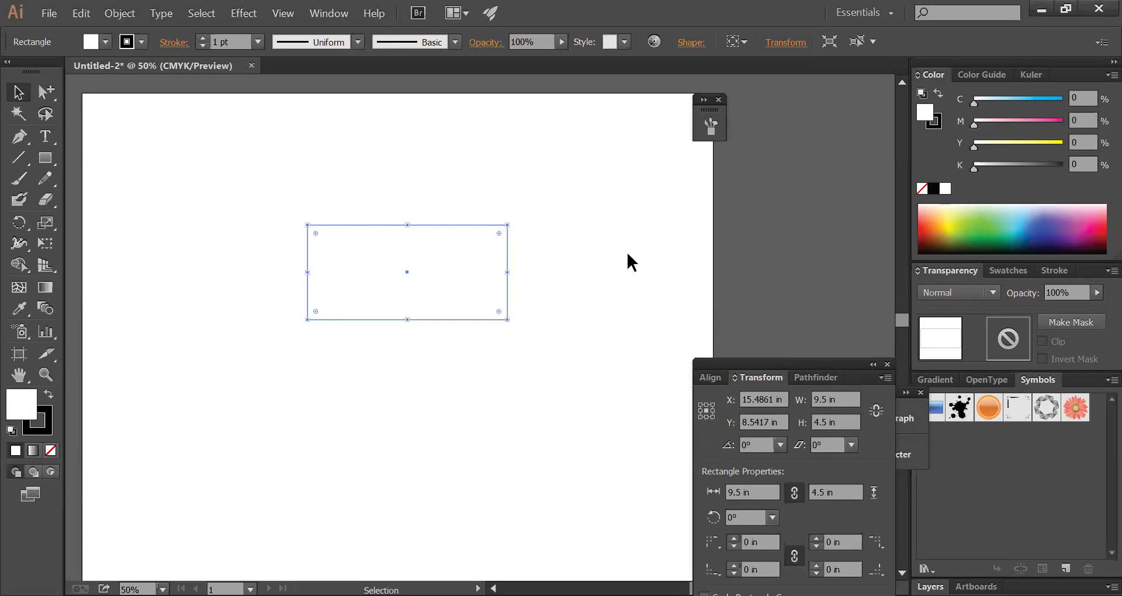
{"action": "left_click", "coordinate": [259, 254]}
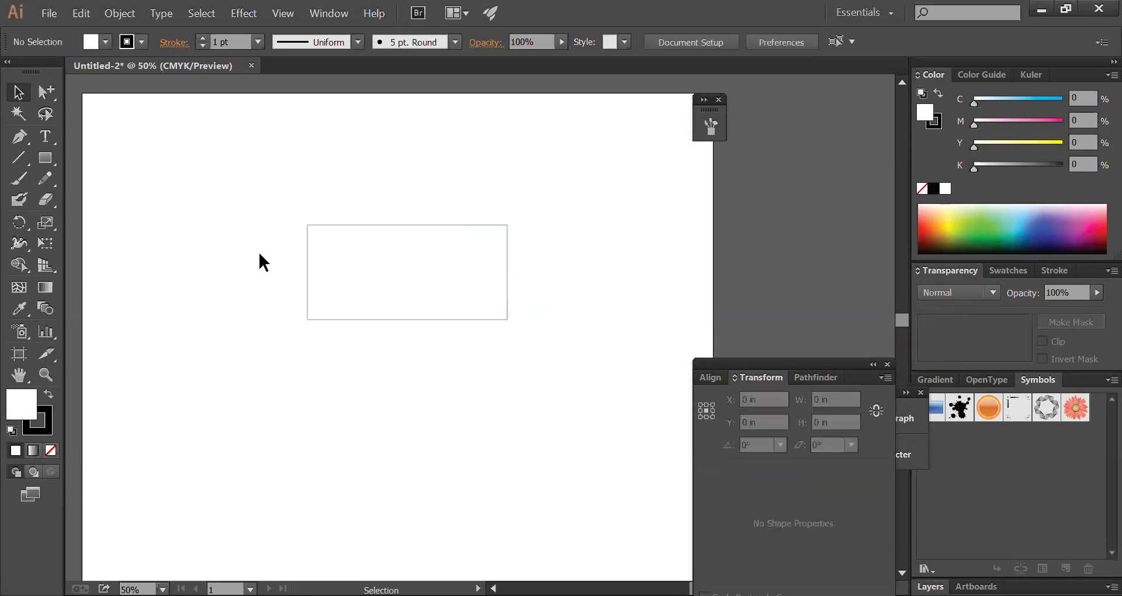
{"action": "left_click", "coordinate": [327, 226]}
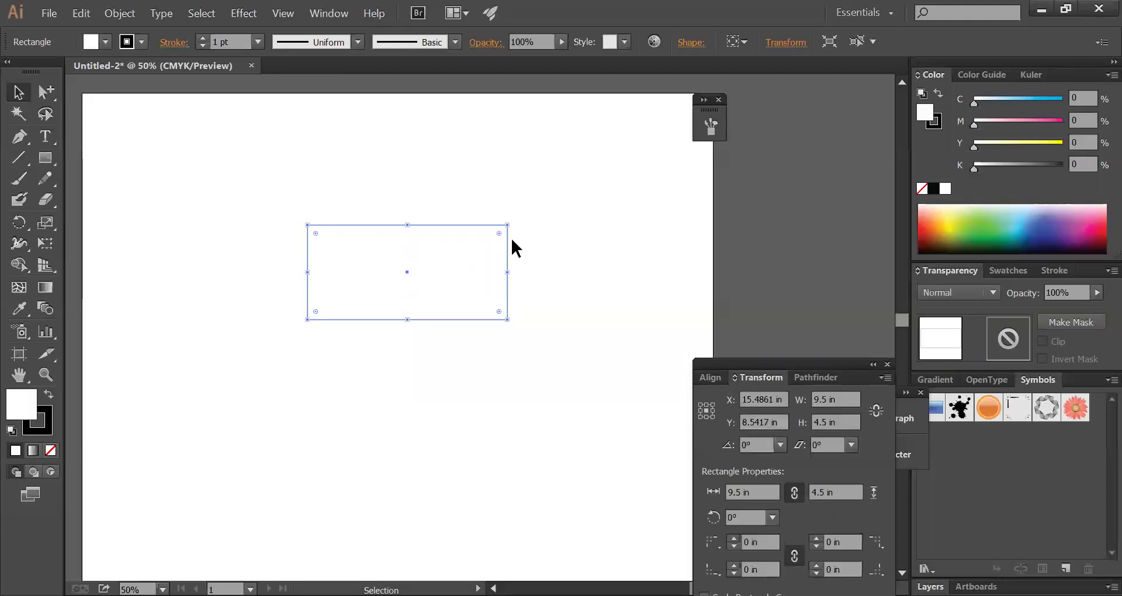
{"action": "left_click", "coordinate": [569, 270]}
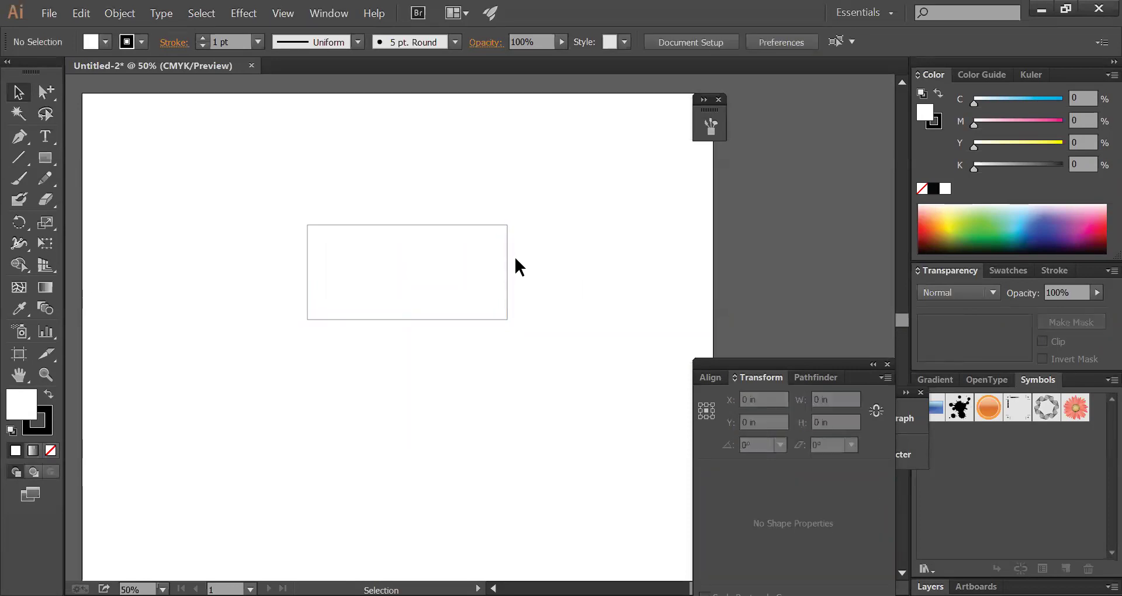
{"action": "left_click_drag", "start_coordinate": [521, 265], "coordinate": [486, 273]}
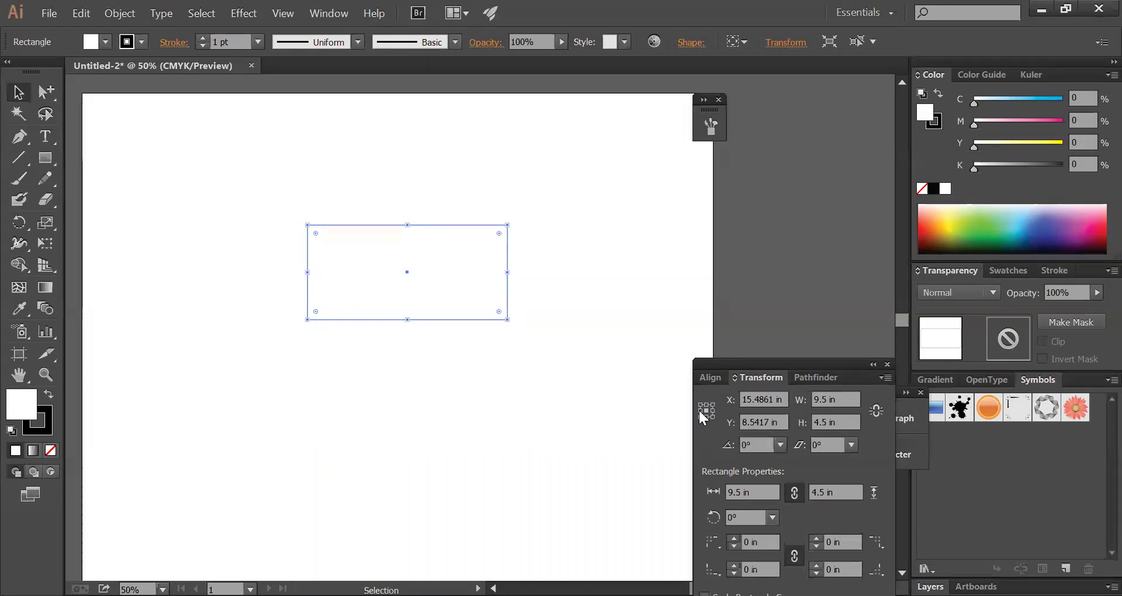
{"action": "left_click", "coordinate": [547, 286]}
- Make a copy of the rectangle moved 9.5 in horizontally with the Move command, using the preview
{"action": "left_click", "coordinate": [471, 224]}
{"action": "key", "text": "Return"}
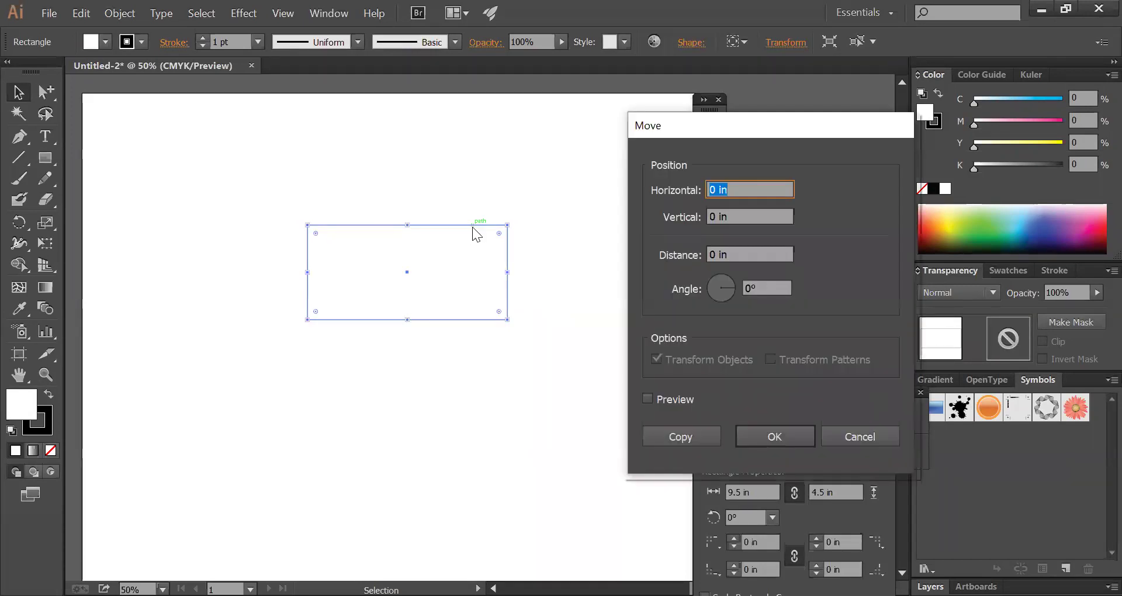
{"action": "left_click", "coordinate": [868, 438]}
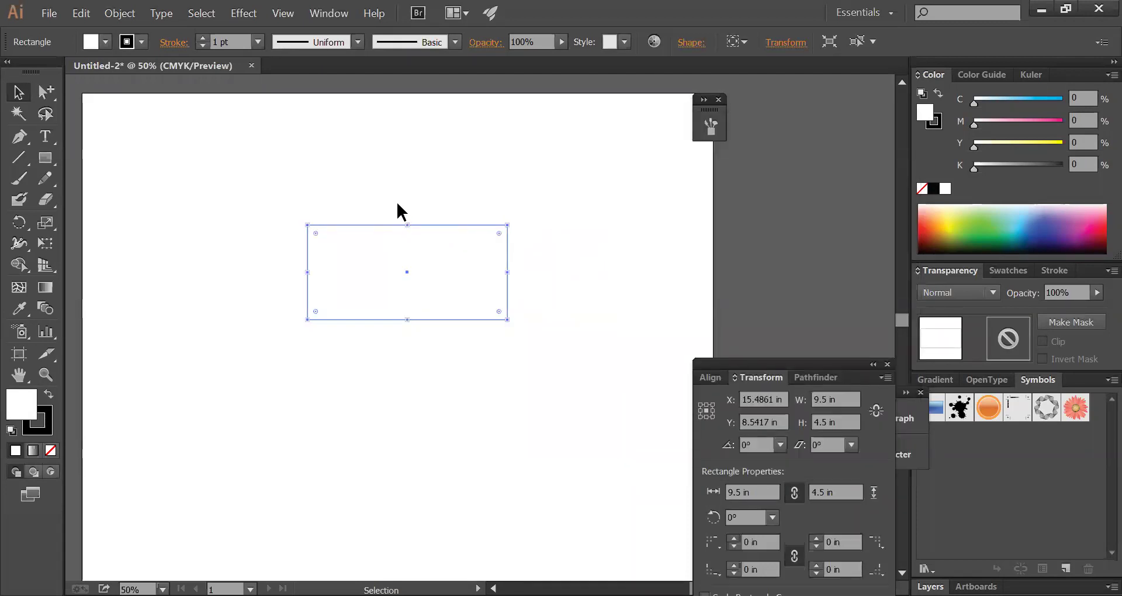
{"action": "key", "text": "Return"}
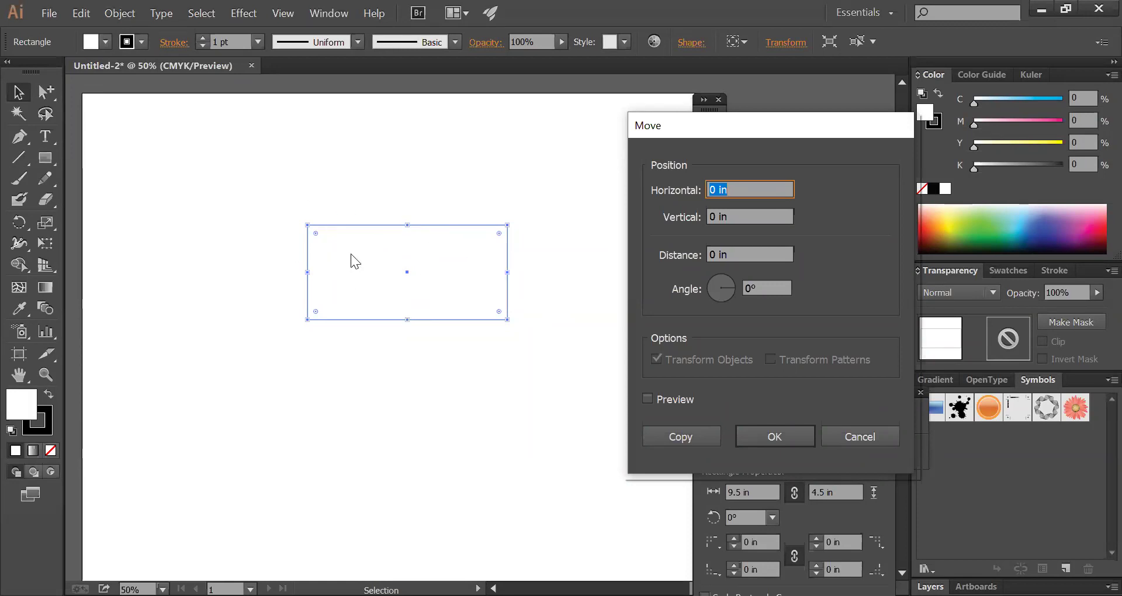
{"action": "type", "text": "9.5"}
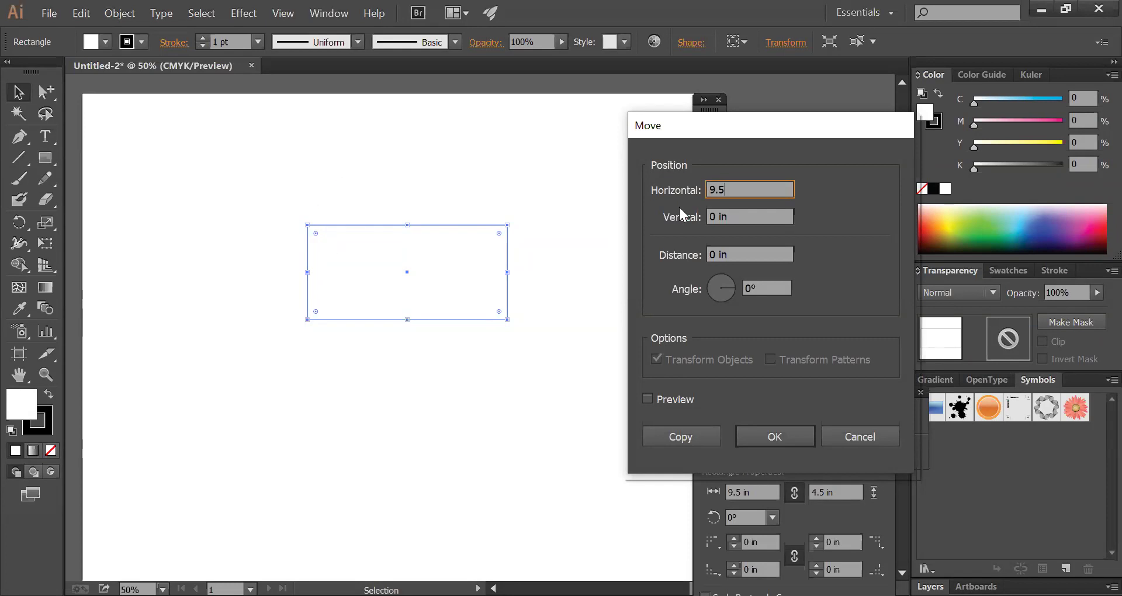
{"action": "left_click", "coordinate": [672, 400]}
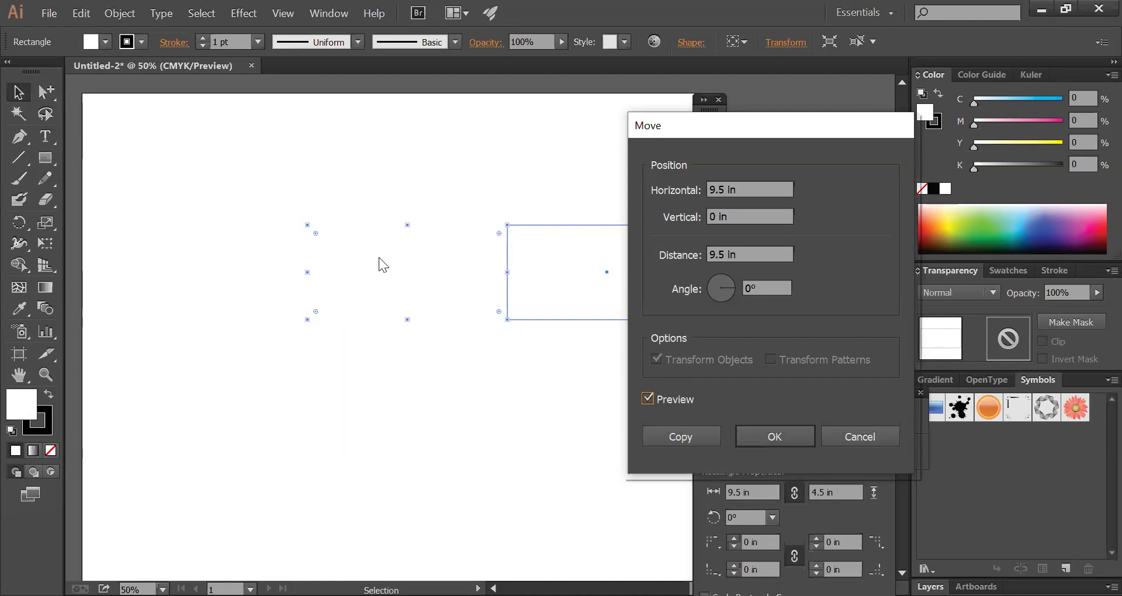
{"action": "left_click_drag", "start_coordinate": [737, 190], "coordinate": [702, 193]}
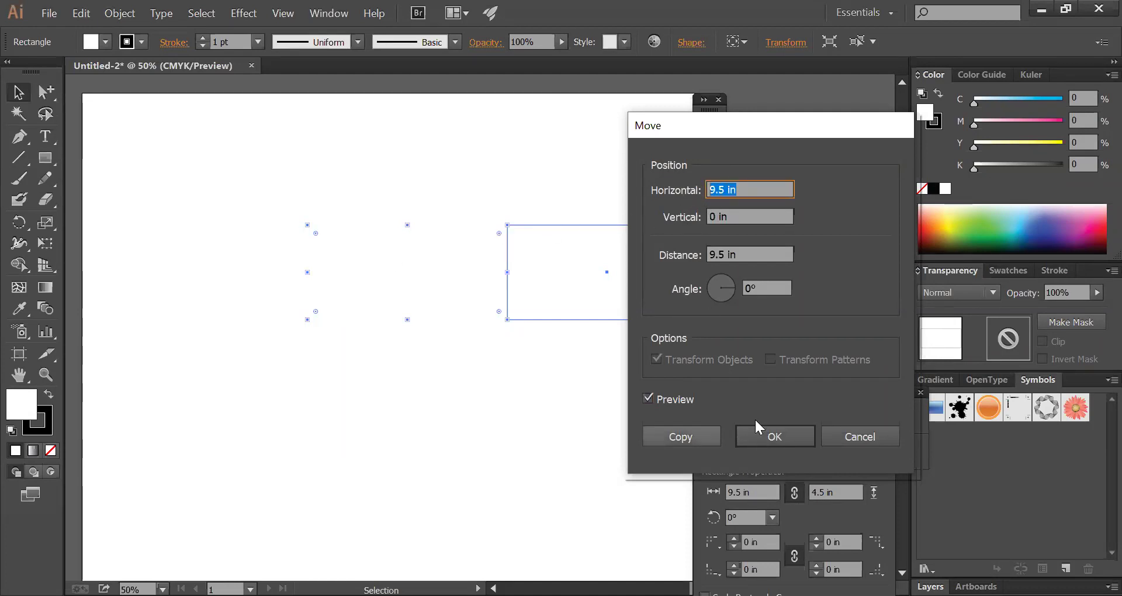
{"action": "left_click", "coordinate": [678, 437]}
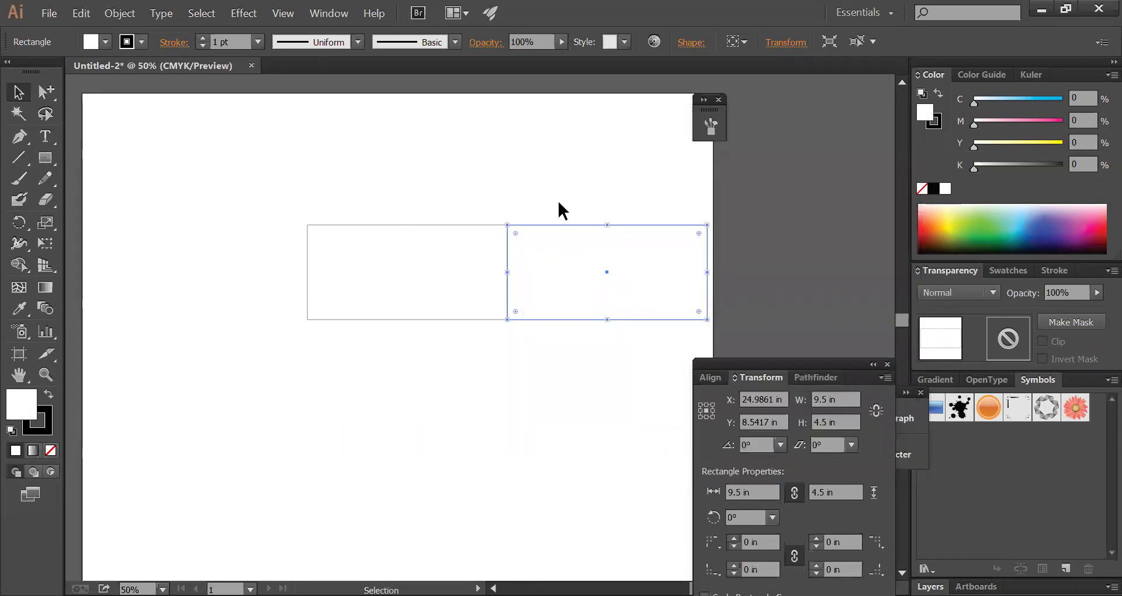
- Repeat the copy transformation to add a third rectangle, and move the row of three fully inside the artboard
{"action": "key", "text": "ctrl"}
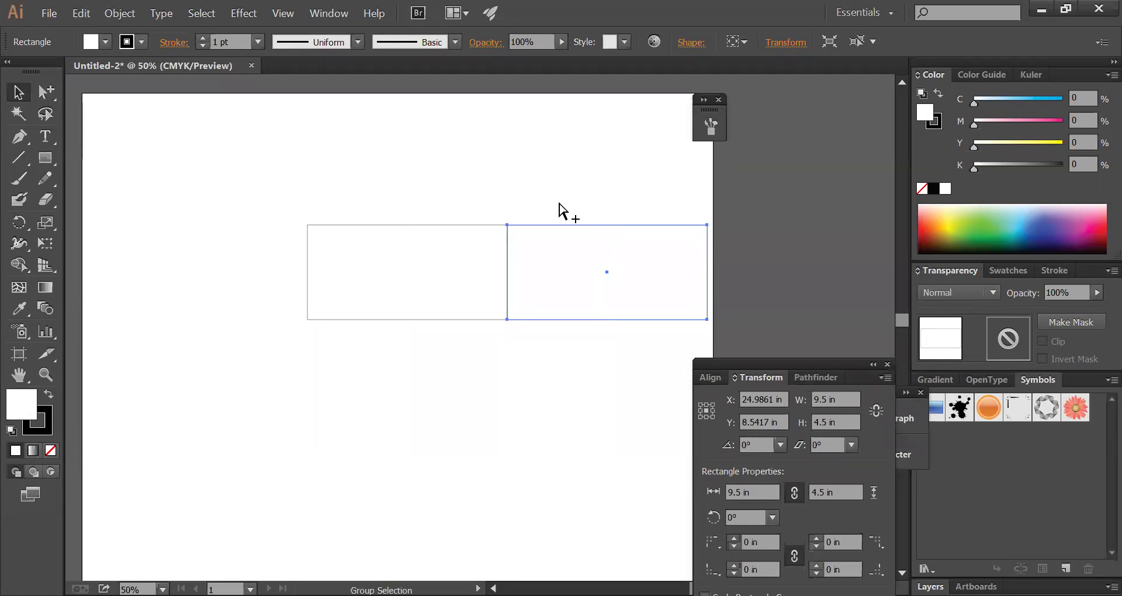
{"action": "key", "text": "ctrl+d"}
{"action": "left_click", "coordinate": [559, 203]}
{"action": "left_click_drag", "start_coordinate": [425, 179], "coordinate": [784, 283]}
{"action": "left_click_drag", "start_coordinate": [716, 268], "coordinate": [497, 275]}
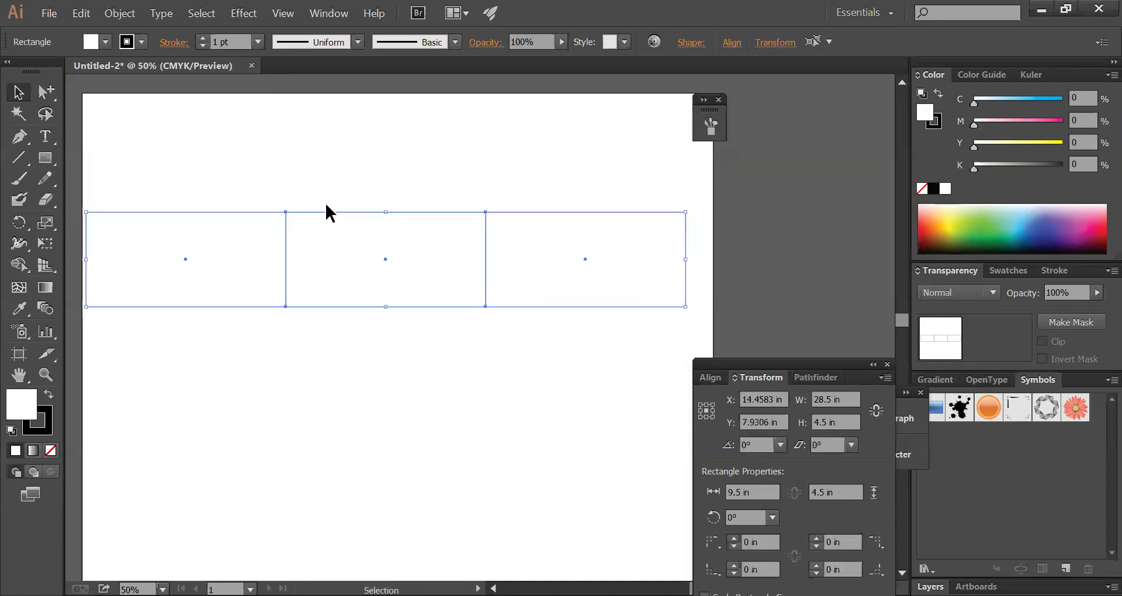
{"action": "left_click", "coordinate": [260, 169]}
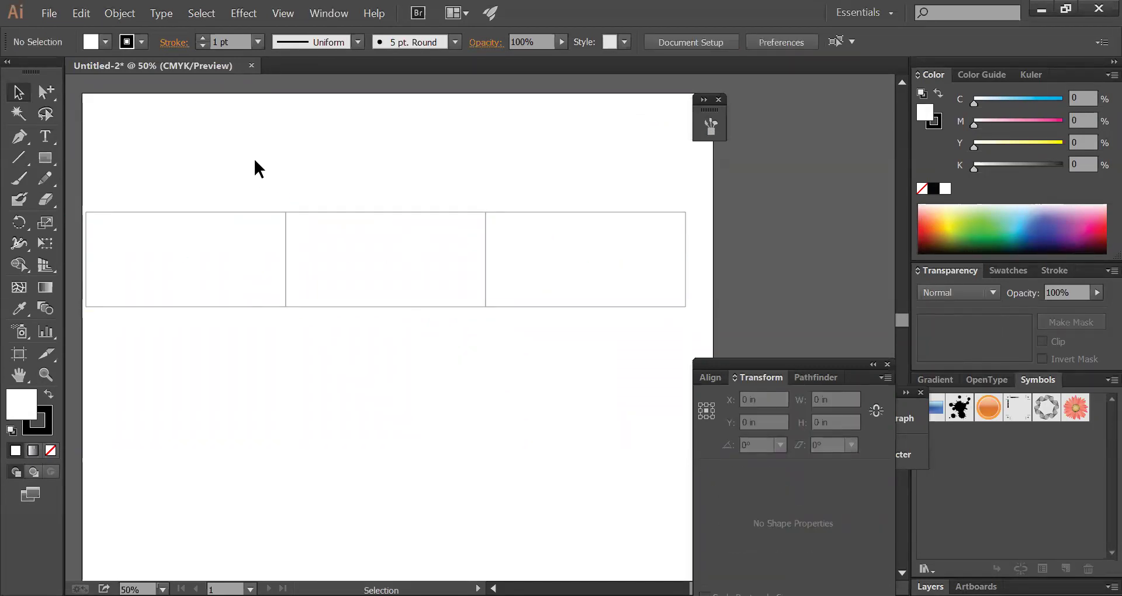
- Practise marquee-selecting the right rectangle on its own and all three rectangles of the row together
{"action": "left_click", "coordinate": [220, 250]}
{"action": "left_click", "coordinate": [323, 345]}
{"action": "left_click_drag", "start_coordinate": [162, 160], "coordinate": [588, 350]}
{"action": "left_click", "coordinate": [584, 351]}
{"action": "left_click_drag", "start_coordinate": [585, 337], "coordinate": [565, 210]}
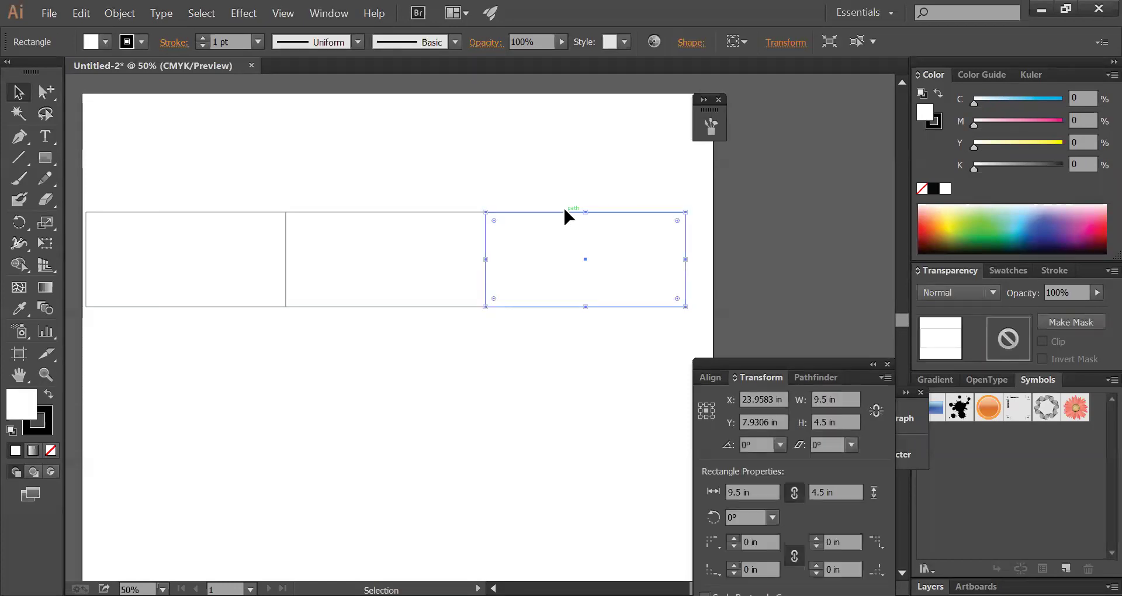
{"action": "left_click", "coordinate": [531, 351]}
{"action": "left_click_drag", "start_coordinate": [586, 388], "coordinate": [188, 120]}
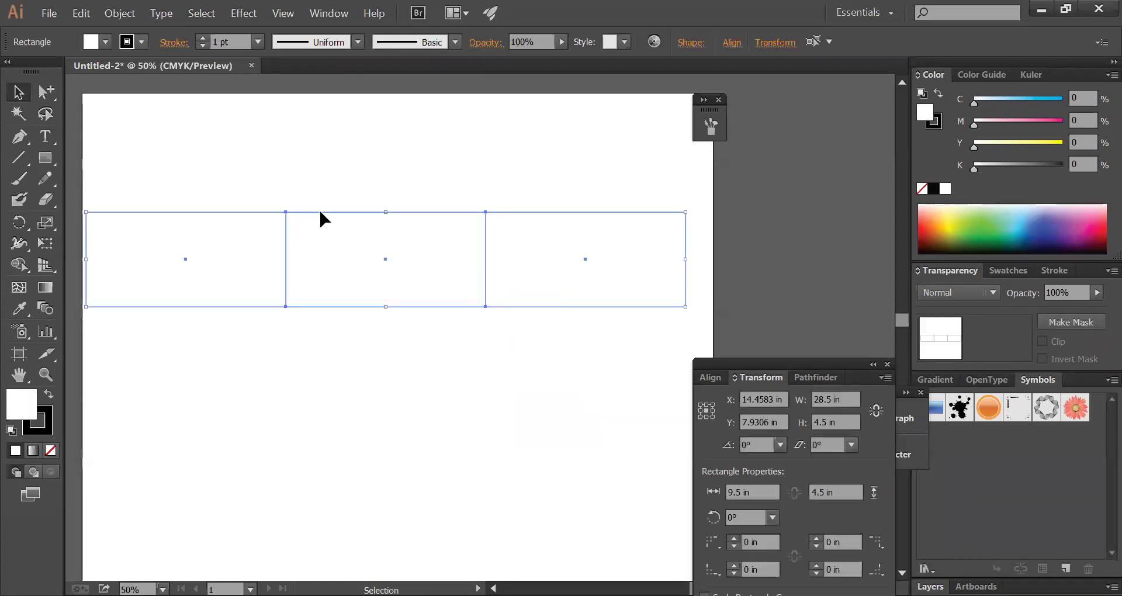
- Move the row of three rectangles so its left edge meets the artboard's left edge, and deselect it
{"action": "left_click_drag", "start_coordinate": [233, 172], "coordinate": [637, 397]}
{"action": "left_click_drag", "start_coordinate": [386, 258], "coordinate": [806, 274]}
{"action": "left_click", "coordinate": [331, 195]}
{"action": "left_click", "coordinate": [484, 283]}
{"action": "left_click_drag", "start_coordinate": [687, 257], "coordinate": [395, 256]}
{"action": "left_click", "coordinate": [338, 202]}
{"action": "left_click", "coordinate": [413, 343]}
{"action": "left_click", "coordinate": [366, 170]}
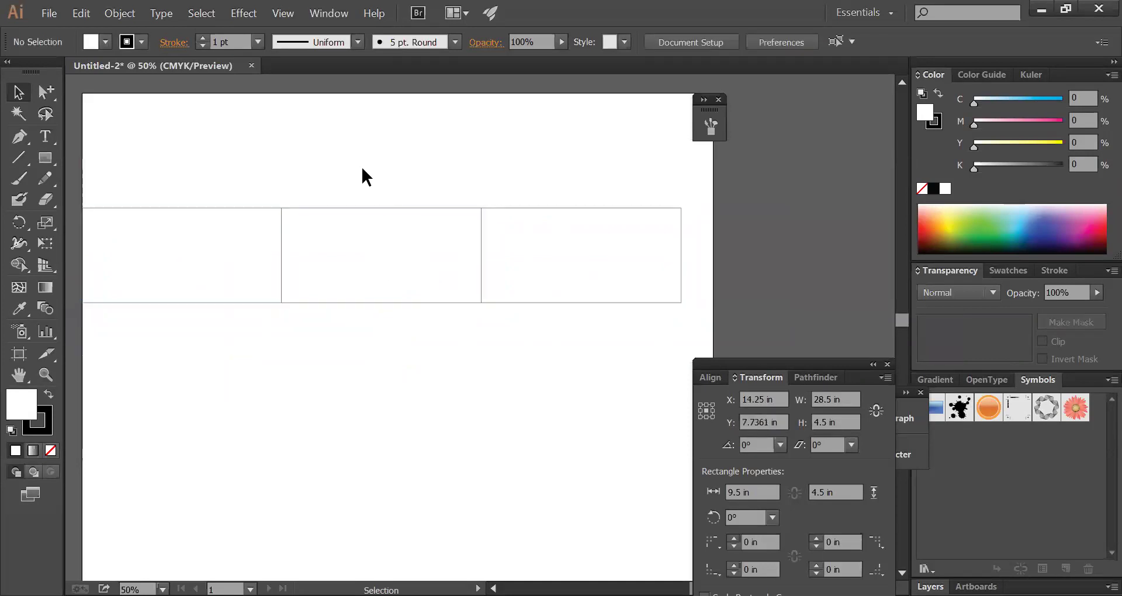
- Marquee-select the first and the third rectangle of the row in turn, and clear the selection
{"action": "left_click_drag", "start_coordinate": [205, 169], "coordinate": [237, 299]}
{"action": "left_click_drag", "start_coordinate": [574, 174], "coordinate": [585, 360]}
{"action": "left_click", "coordinate": [489, 318]}
{"action": "left_click", "coordinate": [584, 360]}
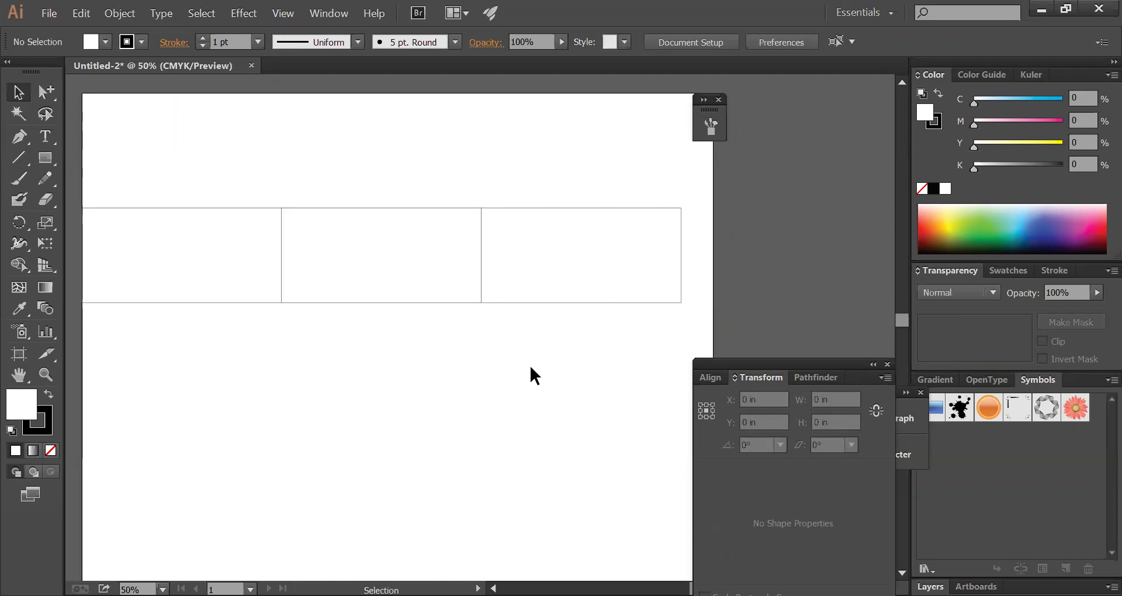
- Copy the whole row straight down with the Move command, using 0 in horizontal and 4.5 in vertical
{"action": "left_click_drag", "start_coordinate": [570, 375], "coordinate": [214, 156]}
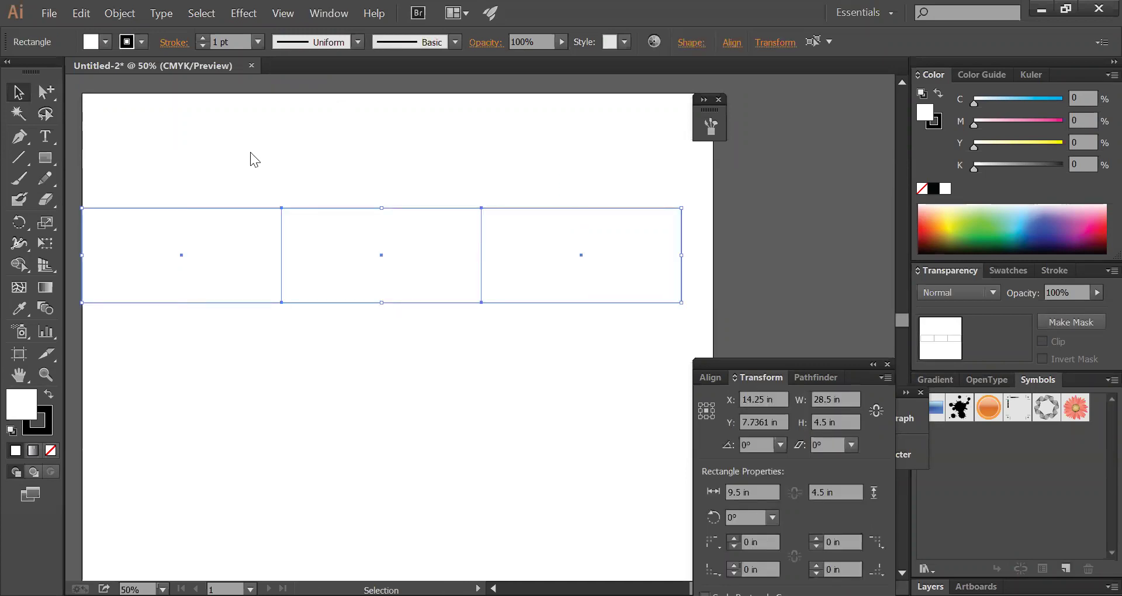
{"action": "key", "text": "Return"}
{"action": "type", "text": "0"}
{"action": "key", "text": "Tab"}
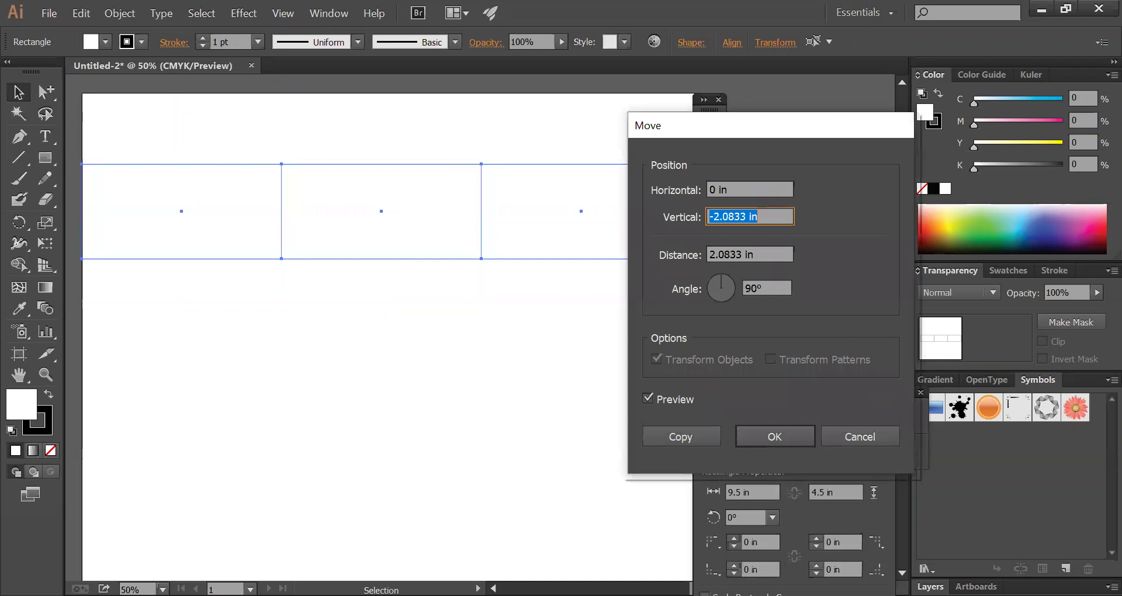
{"action": "type", "text": "-"}
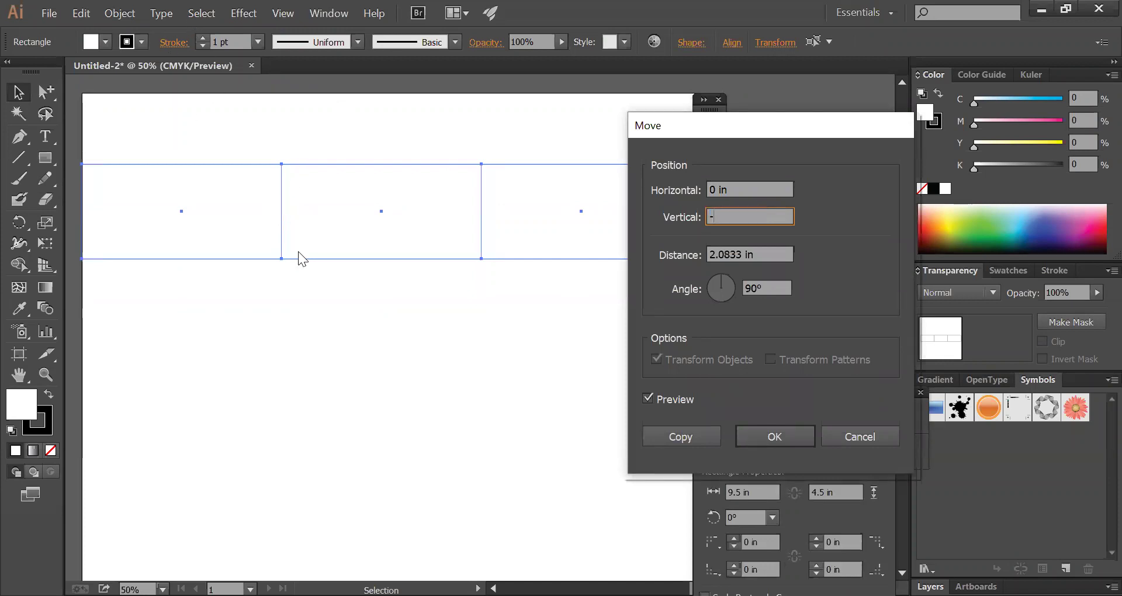
{"action": "type", "text": "4"}
{"action": "type", "text": "5"}
{"action": "left_click", "coordinate": [711, 217]}
{"action": "key", "text": "BackSpace"}
{"action": "left_click", "coordinate": [775, 437]}
{"action": "left_click", "coordinate": [780, 440]}
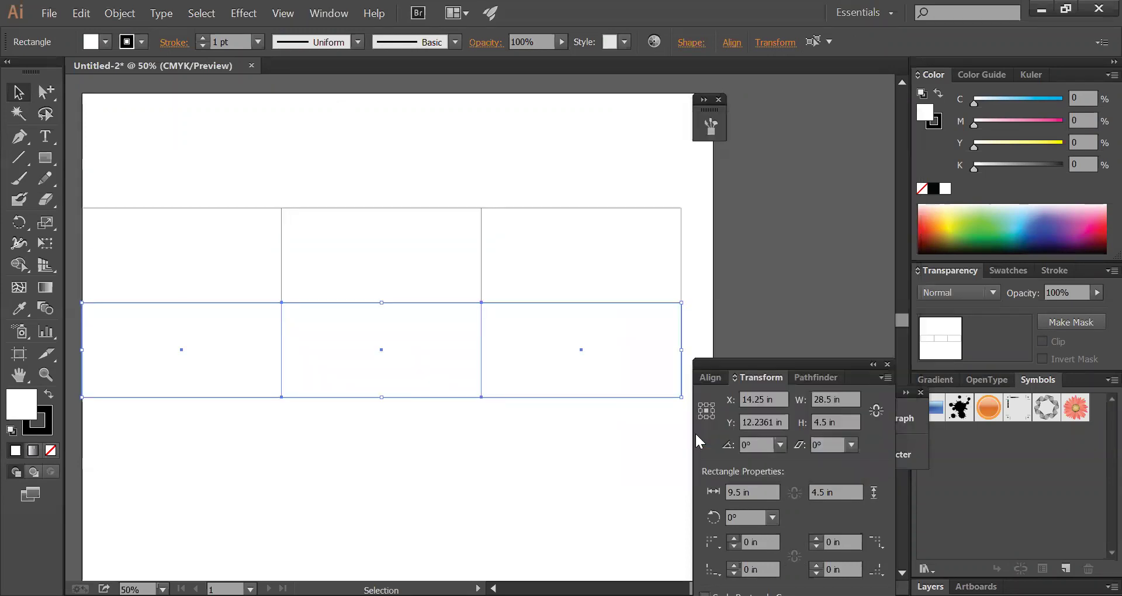
- Repeat the copy transformation to add a third row beneath the second, and deselect it
{"action": "key", "text": "ctrl+d"}
{"action": "left_click", "coordinate": [224, 169]}
{"action": "key", "text": "space"}
{"action": "left_click_drag", "start_coordinate": [388, 308], "coordinate": [458, 255]}
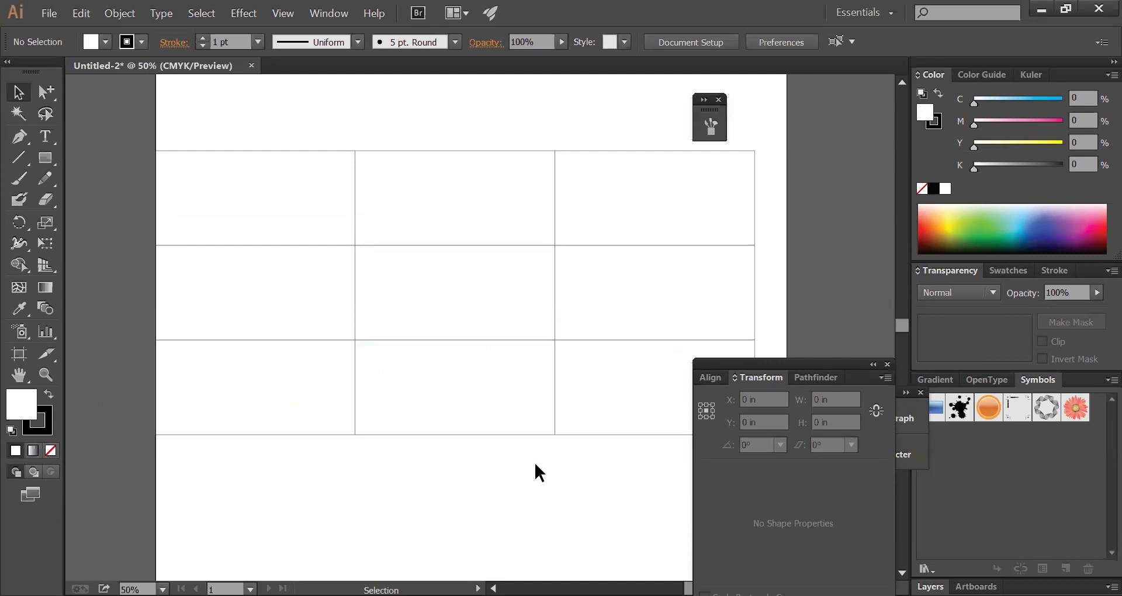
- Select the grid's right column and check its X position with the reference point at its right edge and left edge
{"action": "mouse_move", "coordinate": [598, 124]}
{"action": "left_mouse_down"}
{"action": "mouse_move", "coordinate": [656, 507]}
{"action": "mouse_move", "coordinate": [644, 506]}
{"action": "mouse_move", "coordinate": [621, 184]}
{"action": "mouse_move", "coordinate": [605, 132]}
{"action": "left_mouse_up"}
{"action": "left_click", "coordinate": [573, 114]}
{"action": "left_click_drag", "start_coordinate": [590, 111], "coordinate": [656, 433]}
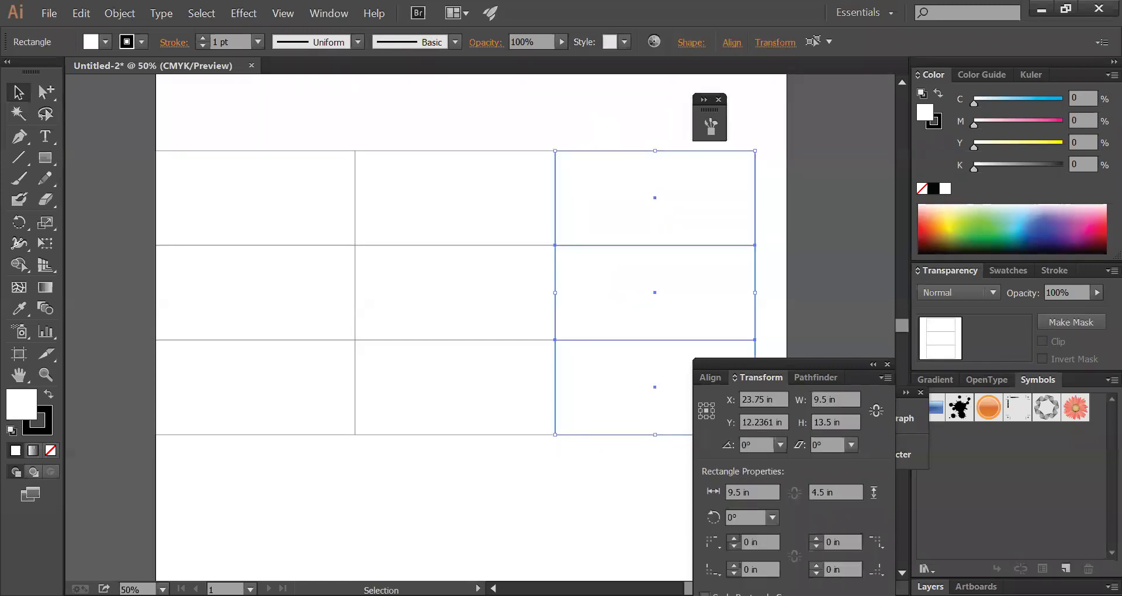
{"action": "left_click", "coordinate": [714, 407]}
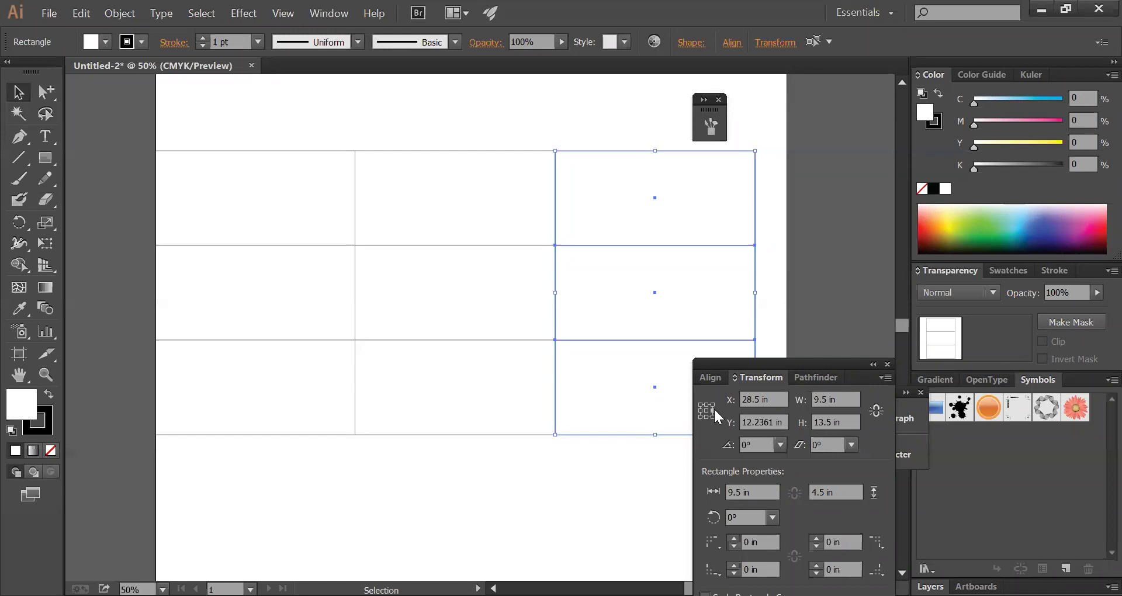
{"action": "left_click", "coordinate": [701, 411]}
{"action": "left_click_drag", "start_coordinate": [595, 481], "coordinate": [601, 149]}
{"action": "left_click_drag", "start_coordinate": [632, 459], "coordinate": [593, 116]}
{"action": "left_click", "coordinate": [591, 114]}
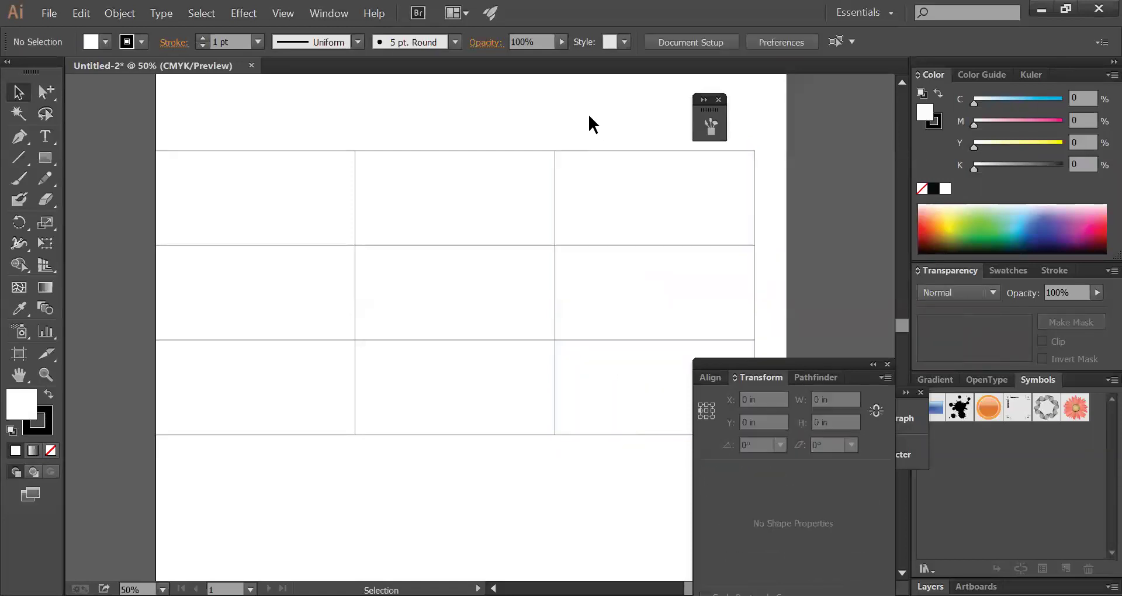
- Marquee-select the top row of the grid to check its position and overall width, and deselect it
{"action": "left_click_drag", "start_coordinate": [244, 121], "coordinate": [568, 190]}
{"action": "left_click", "coordinate": [585, 137]}
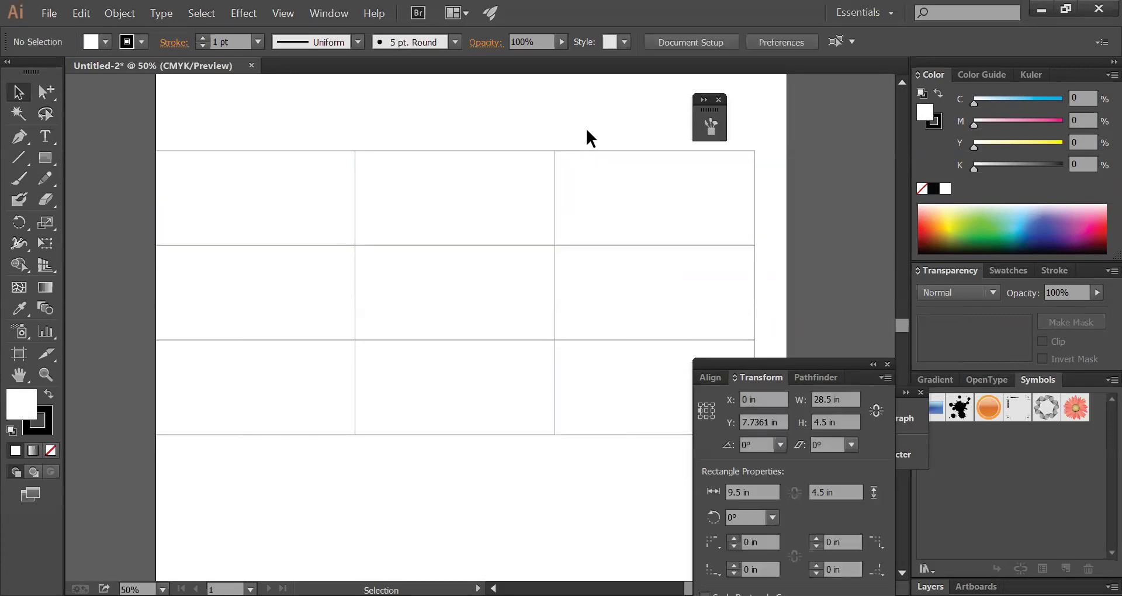
{"action": "left_click_drag", "start_coordinate": [314, 138], "coordinate": [651, 188]}
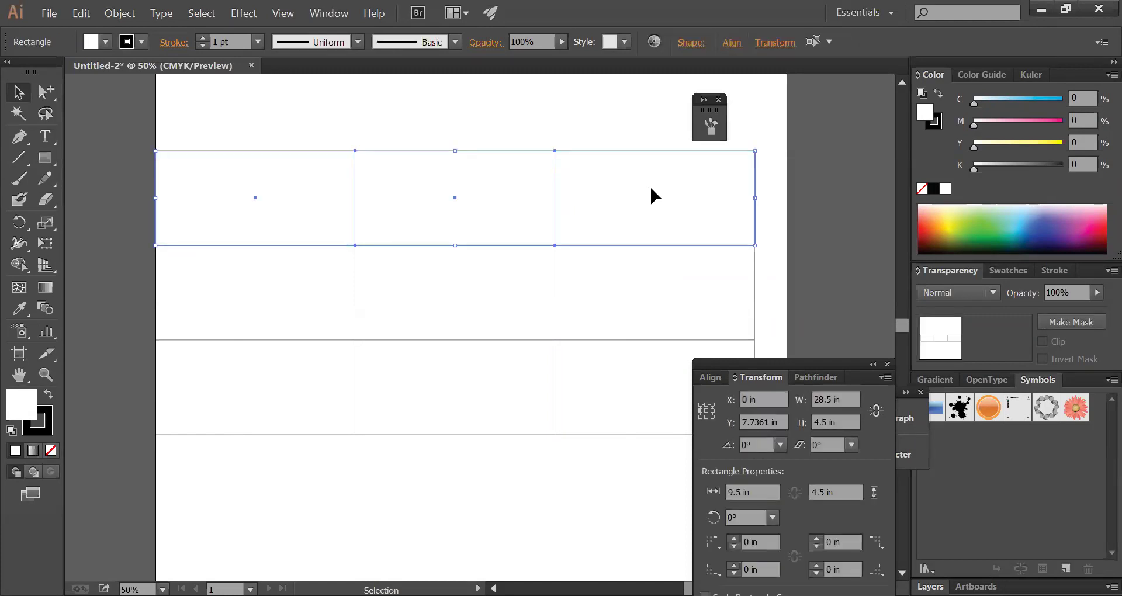
{"action": "left_click", "coordinate": [349, 121]}
- Delete all rectangles except one and place the remaining one at about X 6.22 in, Y 12.07 in
{"action": "left_click_drag", "start_coordinate": [311, 130], "coordinate": [628, 461]}
{"action": "key", "text": "Delete"}
{"action": "key", "text": "Delete"}
{"action": "left_click_drag", "start_coordinate": [296, 452], "coordinate": [255, 160]}
{"action": "key", "text": "Delete"}
{"action": "left_click_drag", "start_coordinate": [263, 377], "coordinate": [512, 414]}
{"action": "key", "text": "Delete"}
{"action": "left_click_drag", "start_coordinate": [497, 338], "coordinate": [444, 340]}
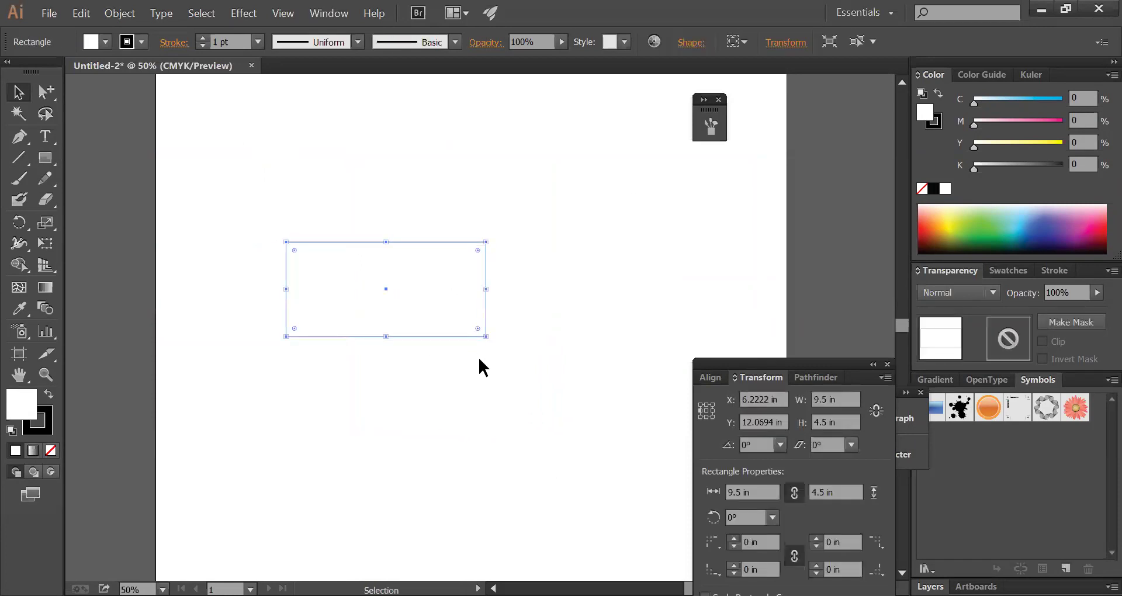
- Copy the remaining rectangle with the Move command, using 9.5 in horizontal and 0 in vertical
{"action": "key", "text": "Return"}
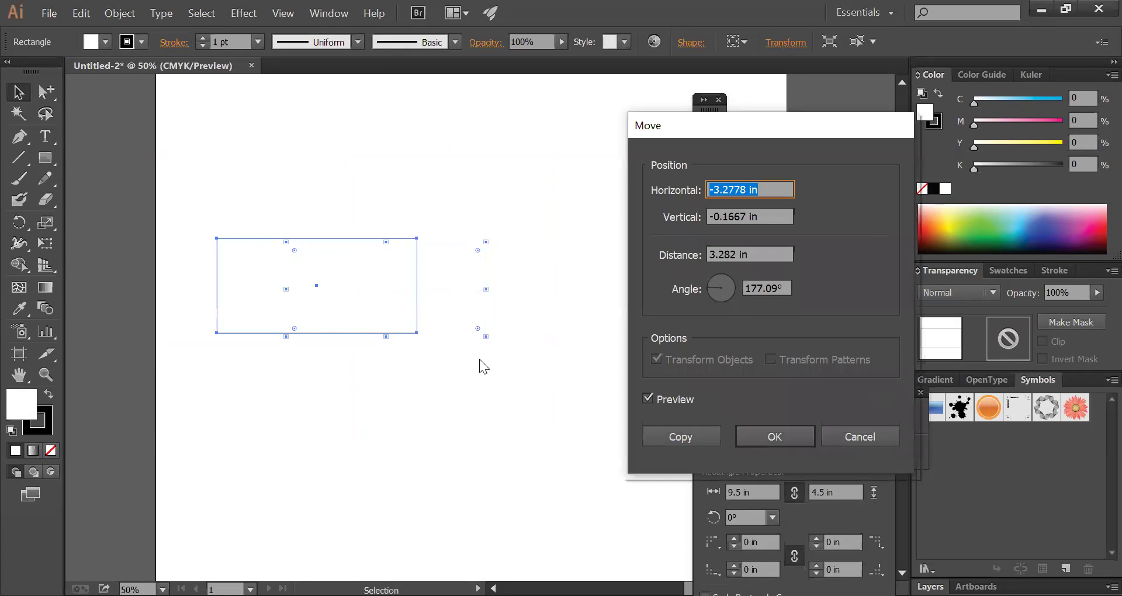
{"action": "type", "text": "9.5"}
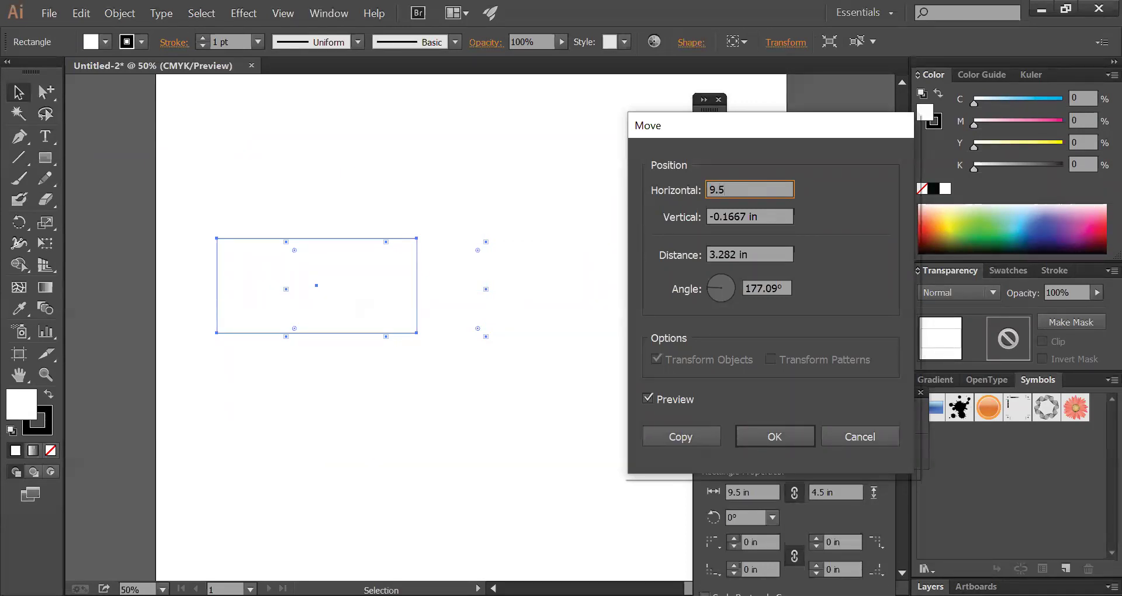
{"action": "key", "text": "Tab"}
{"action": "type", "text": "0"}
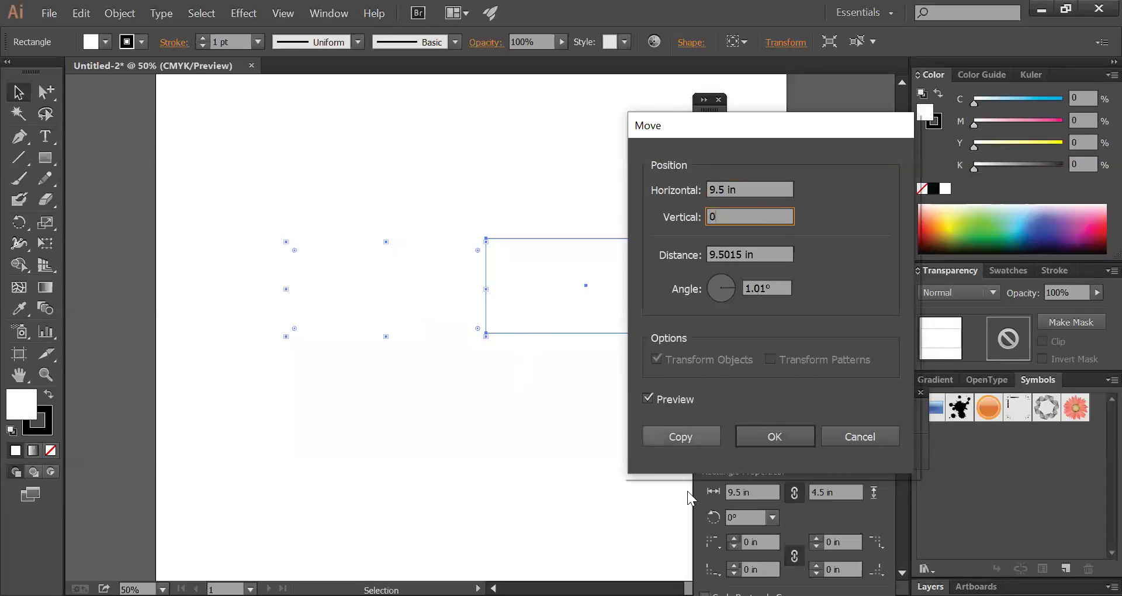
{"action": "key", "text": "Tab"}
{"action": "left_click", "coordinate": [702, 436]}
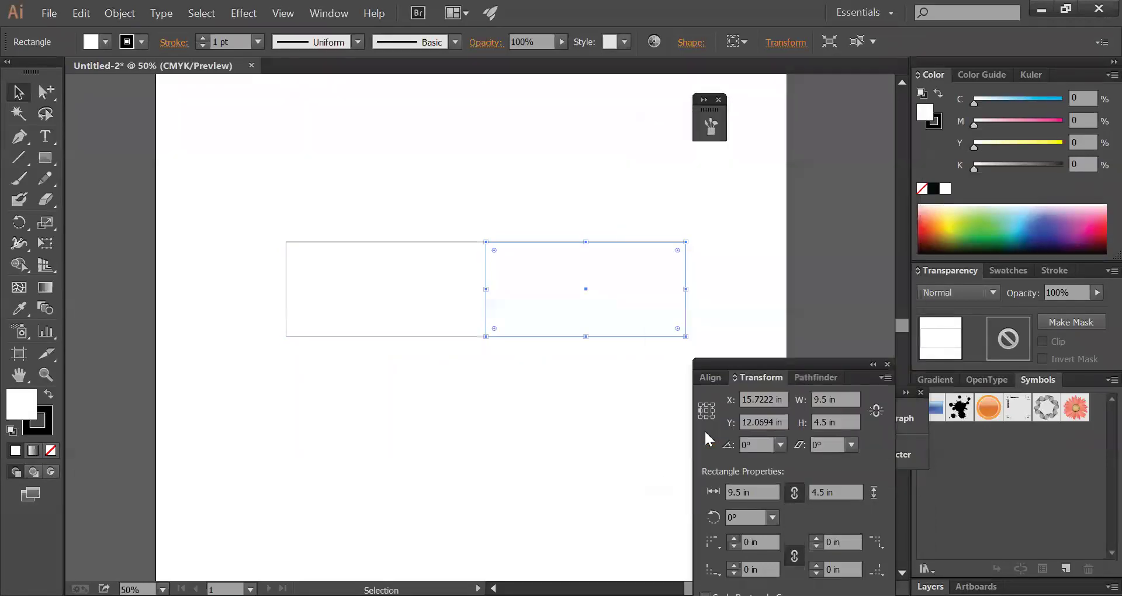
- Repeat the copy to add a third rectangle, and move the whole row inside the artboard to X 0.75 in
{"action": "key", "text": "ctrl+d"}
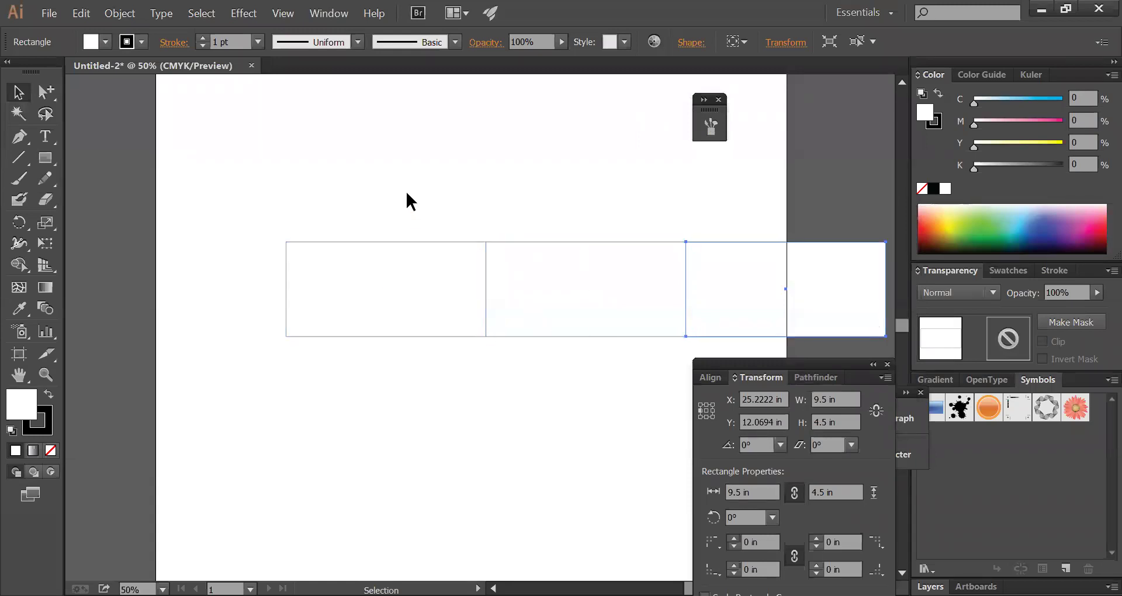
{"action": "left_click", "coordinate": [406, 193]}
{"action": "left_click_drag", "start_coordinate": [676, 287], "coordinate": [626, 292]}
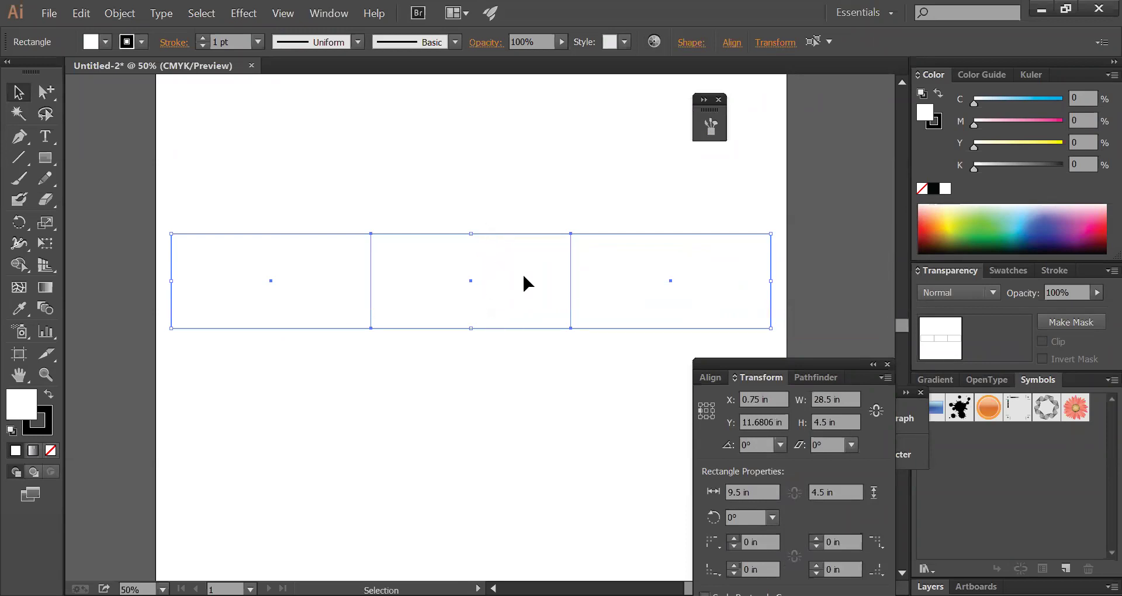
- Copy the row with a 0 in horizontal and 4.5 in vertical move, and repeat the transformation for a third row
{"action": "key", "text": "Return"}
{"action": "type", "text": "0"}
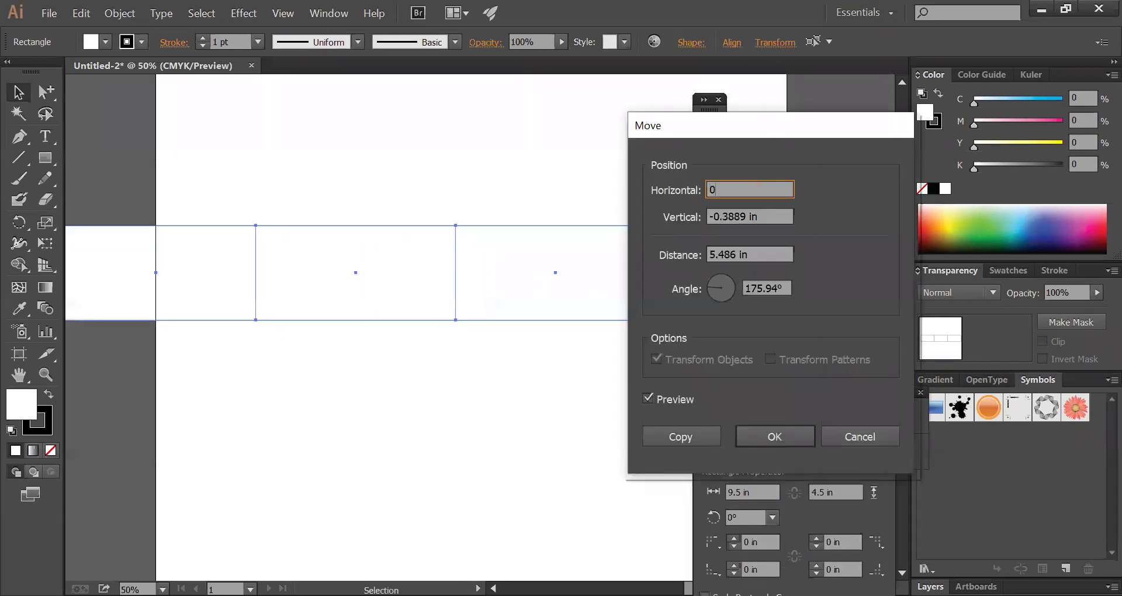
{"action": "key", "text": "Tab"}
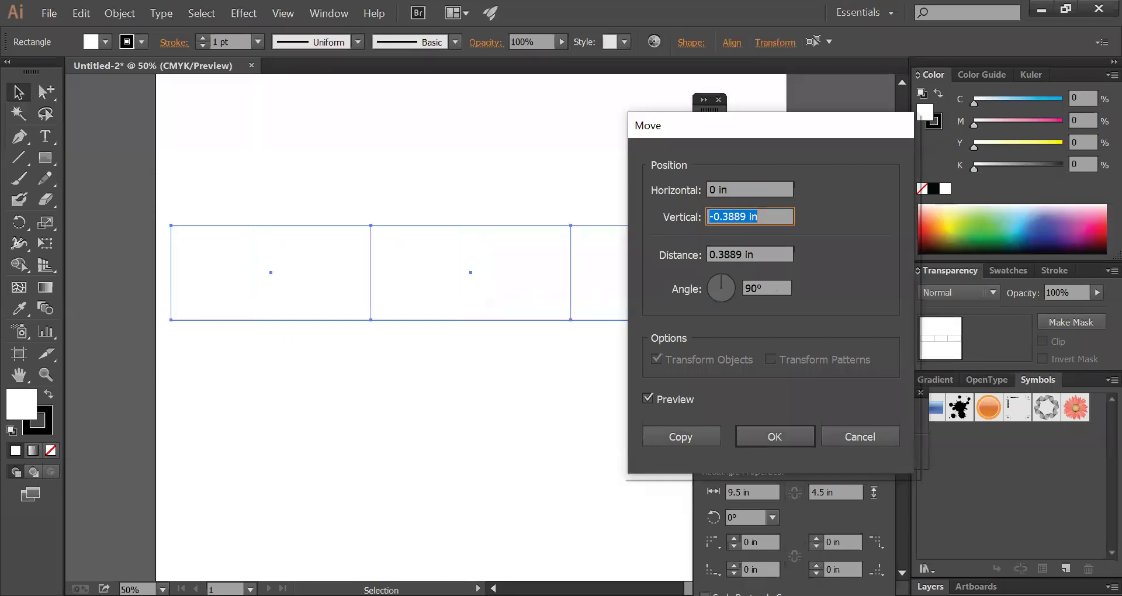
{"action": "type", "text": "4.5"}
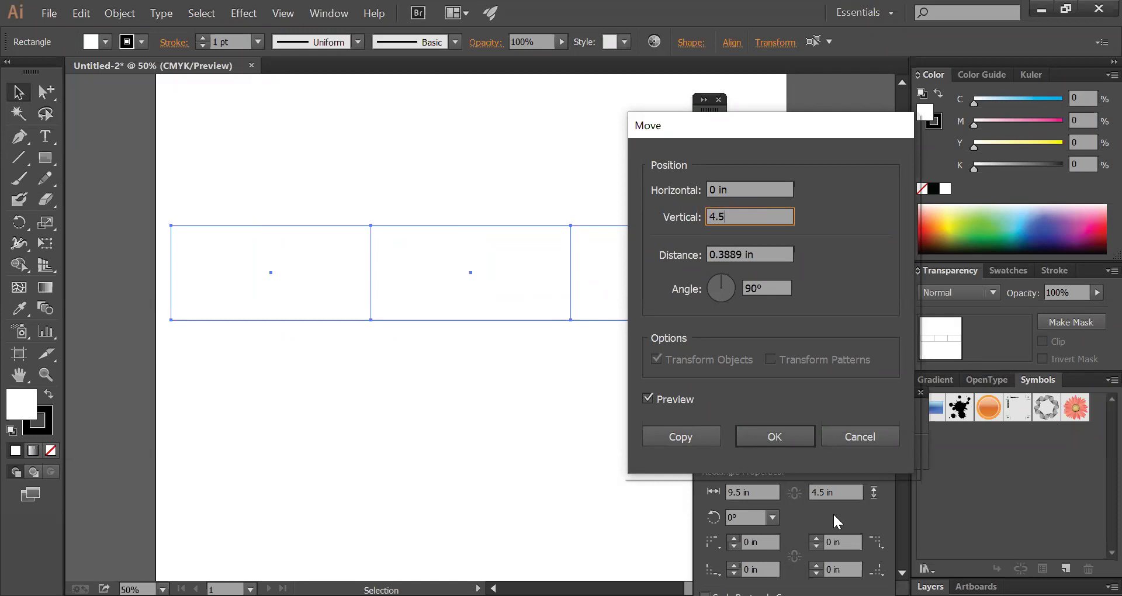
{"action": "key", "text": "alt+Return"}
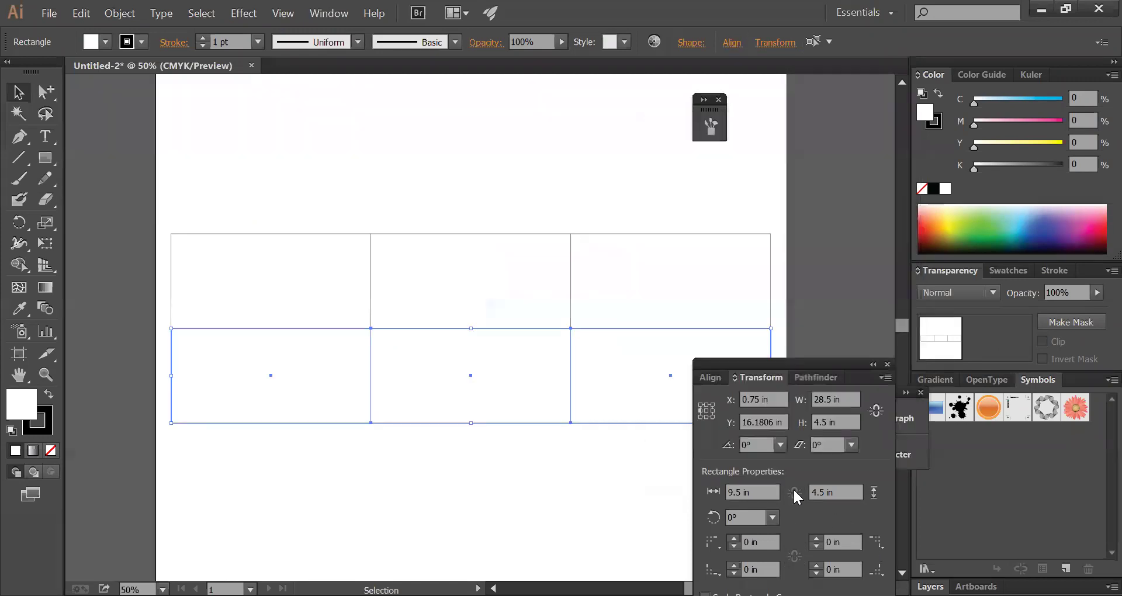
{"action": "key", "text": "ctrl+alt"}
{"action": "key", "text": "ctrl+d"}
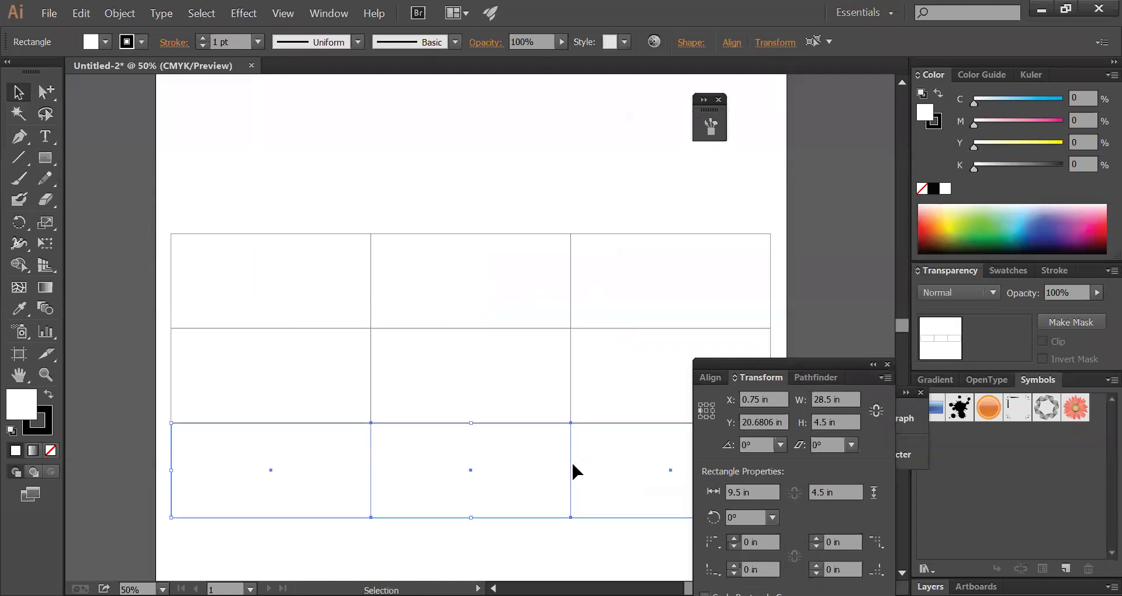
{"action": "left_click", "coordinate": [465, 168]}
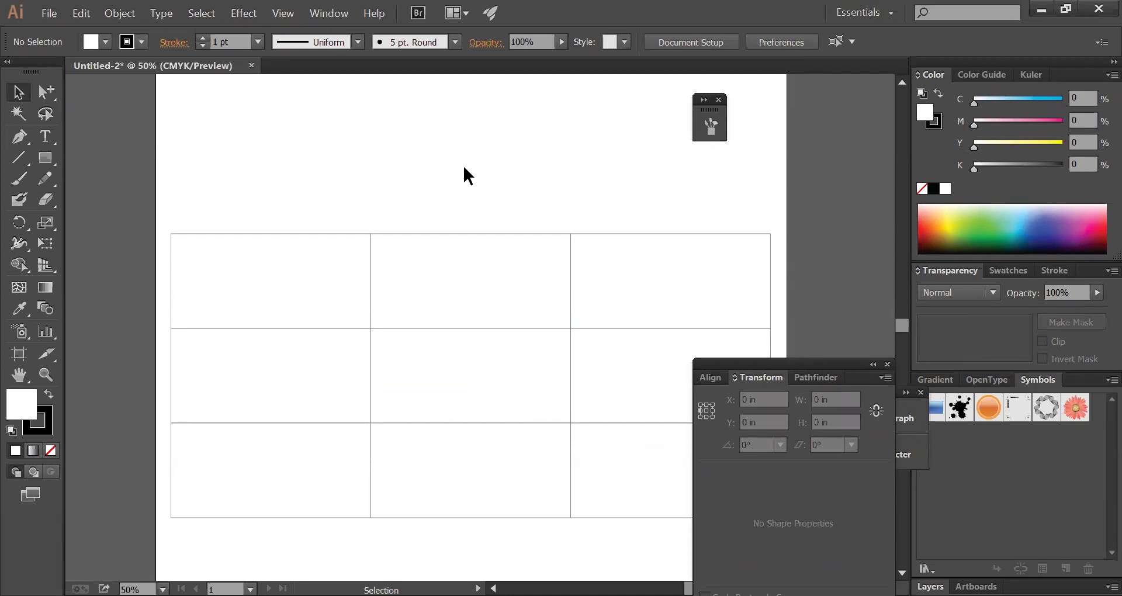
- Marquee-select the right column of the new grid, deselect it, and view the whole grid
{"action": "left_click_drag", "start_coordinate": [625, 183], "coordinate": [655, 549]}
{"action": "left_click", "coordinate": [643, 528]}
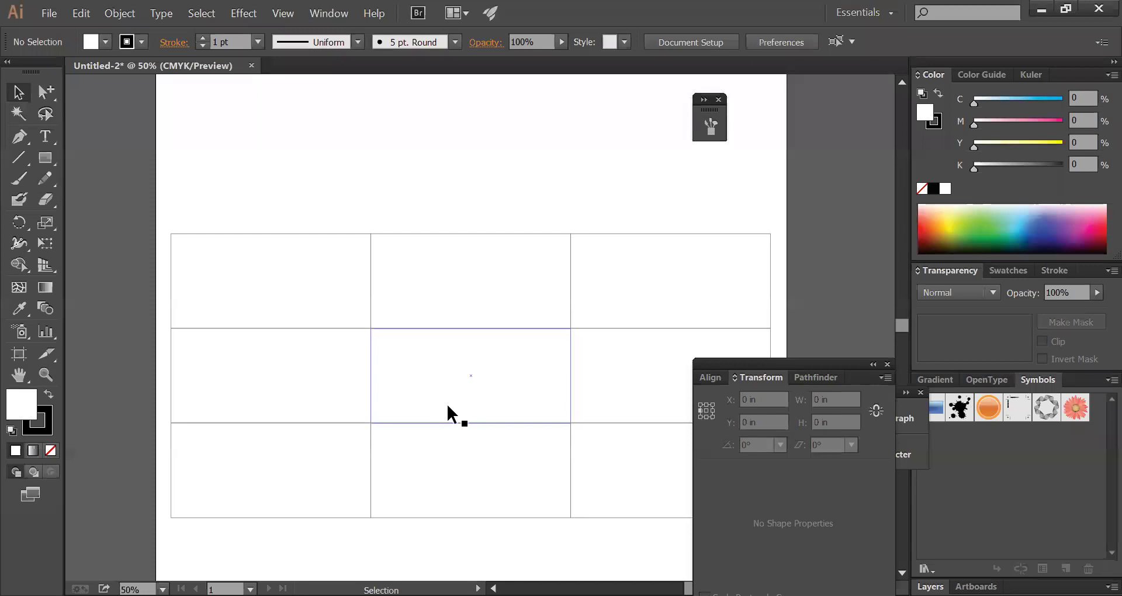
{"action": "key", "text": "space"}
{"action": "left_click_drag", "start_coordinate": [501, 306], "coordinate": [501, 303]}
{"action": "scroll", "coordinate": [501, 292], "scroll_direction": "down", "scroll_amount": 3}
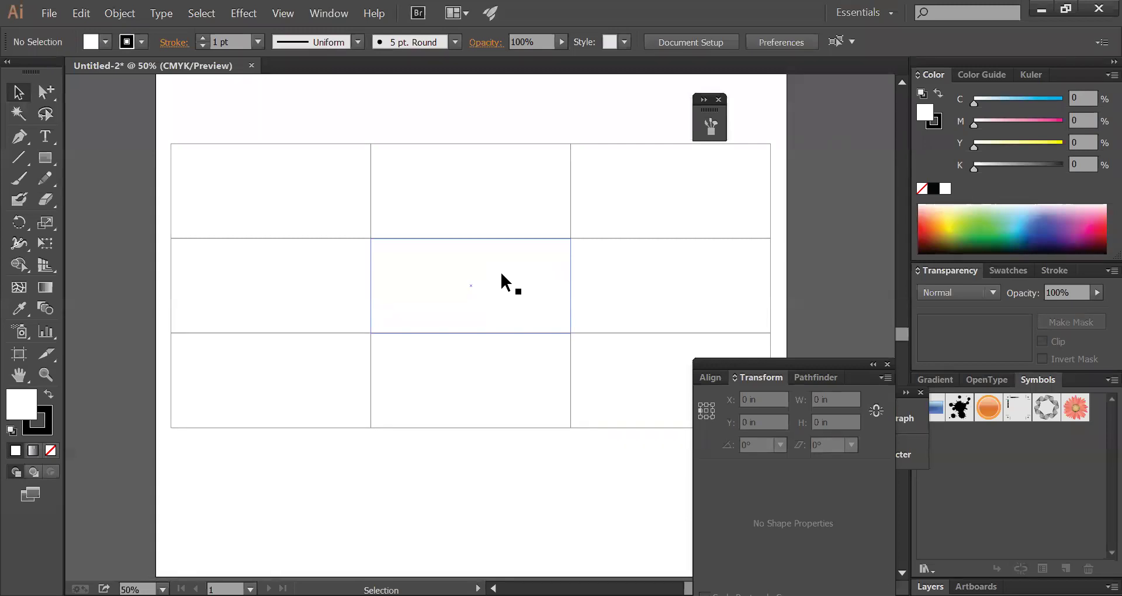
- Select the left column and set the reference point to its right edge to check that edge's X position
{"action": "left_click_drag", "start_coordinate": [259, 122], "coordinate": [309, 443]}
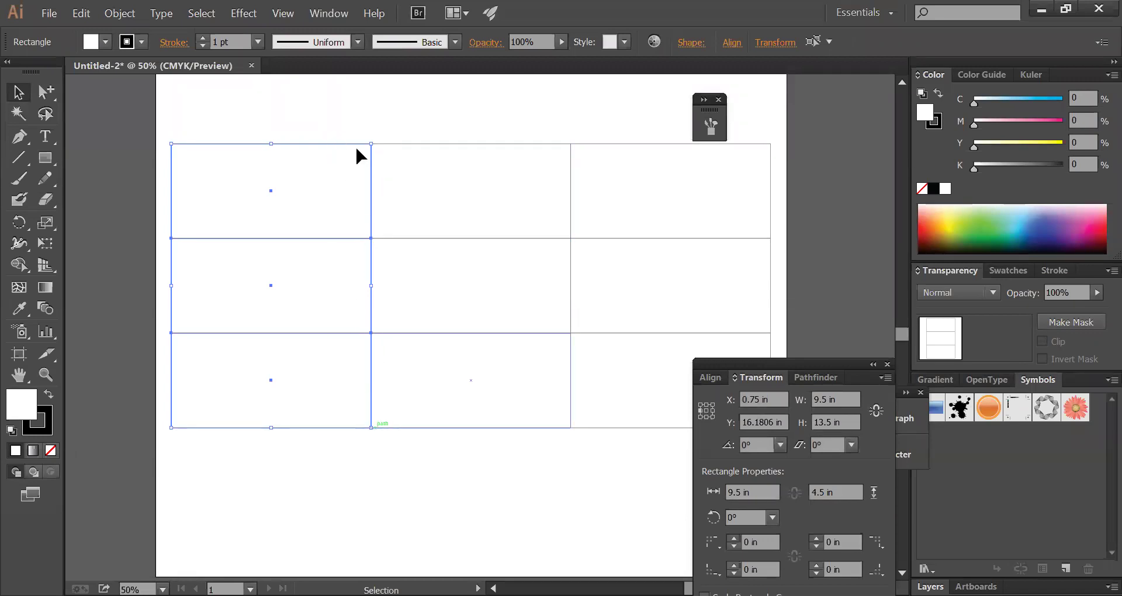
{"action": "left_click", "coordinate": [397, 505]}
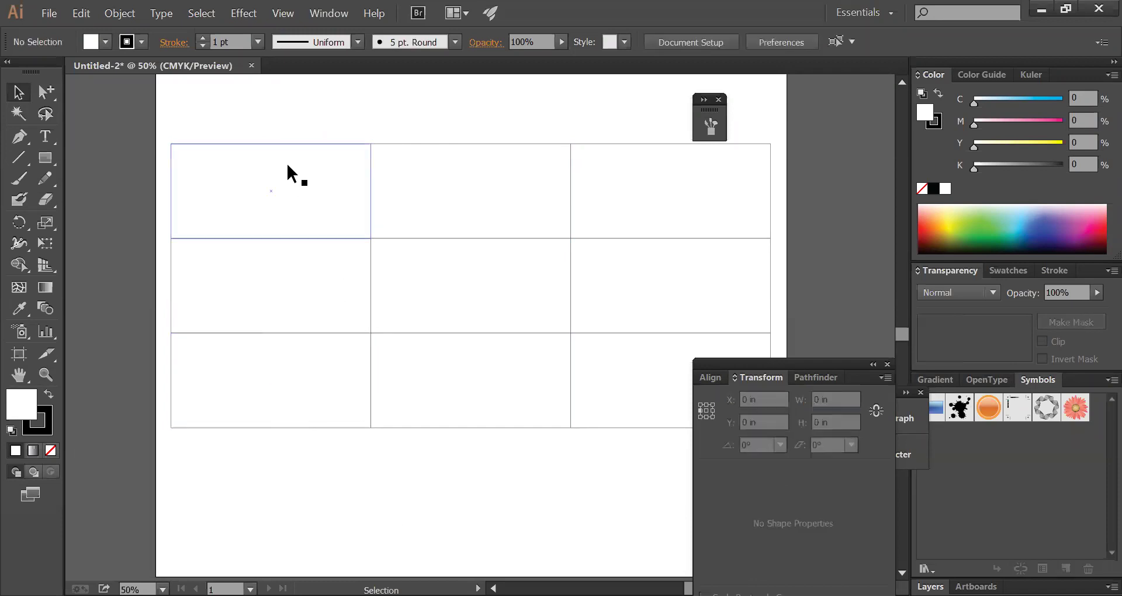
{"action": "left_click_drag", "start_coordinate": [285, 122], "coordinate": [276, 462]}
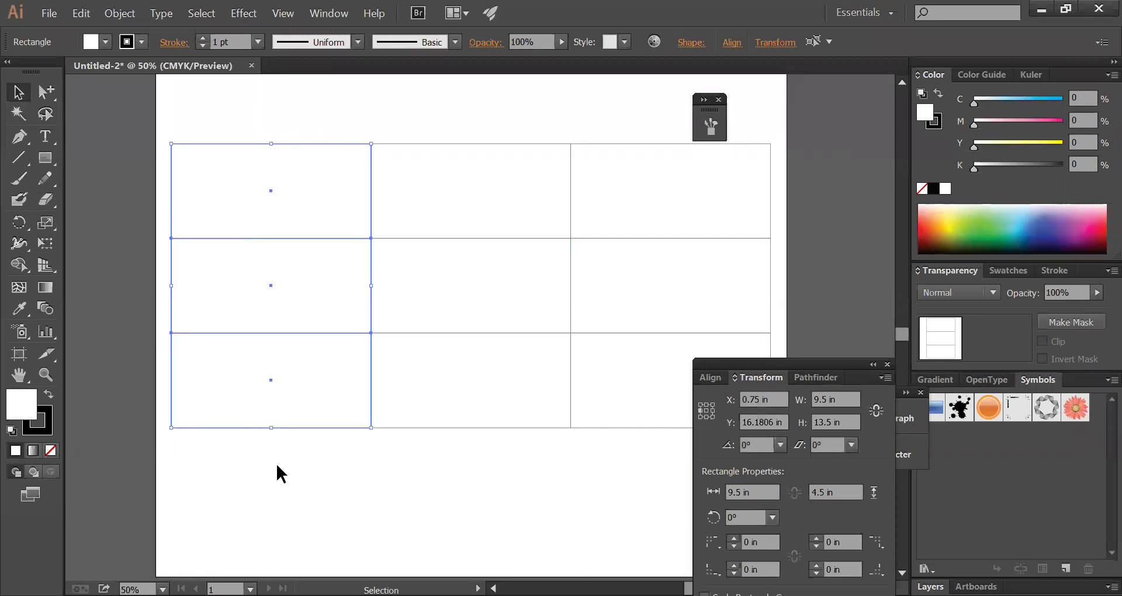
{"action": "left_click_drag", "start_coordinate": [278, 103], "coordinate": [296, 444]}
{"action": "left_click_drag", "start_coordinate": [254, 111], "coordinate": [268, 443]}
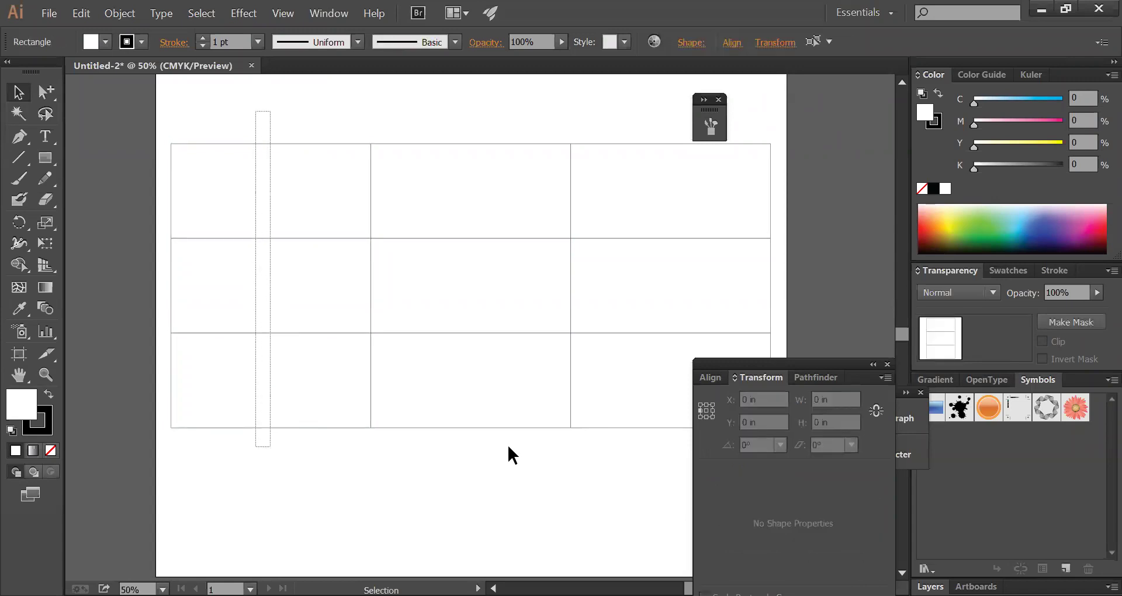
{"action": "left_click", "coordinate": [712, 410]}
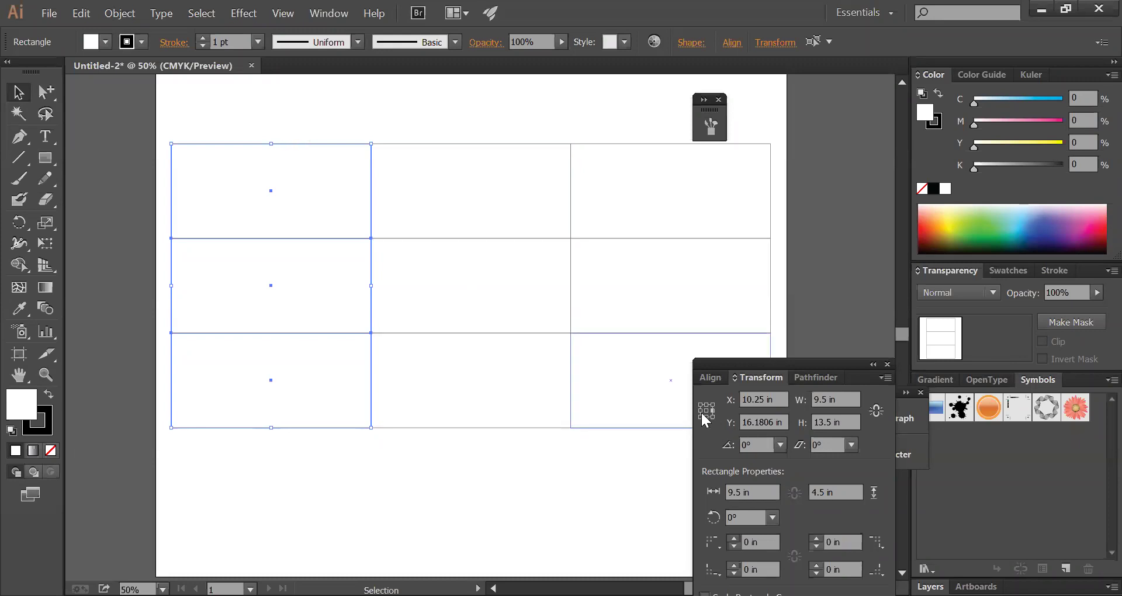
{"action": "left_click", "coordinate": [491, 475]}
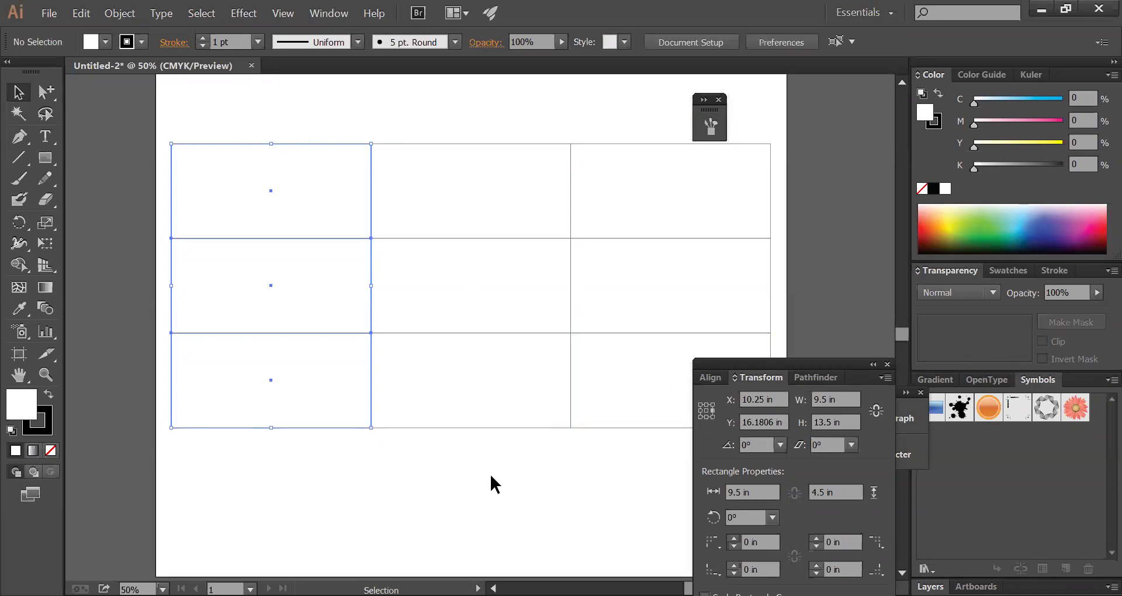
- Draw a practice rectangle about 10.8 × 4.6 in on the artboard below the grid
{"action": "left_click_drag", "start_coordinate": [501, 471], "coordinate": [501, 260]}
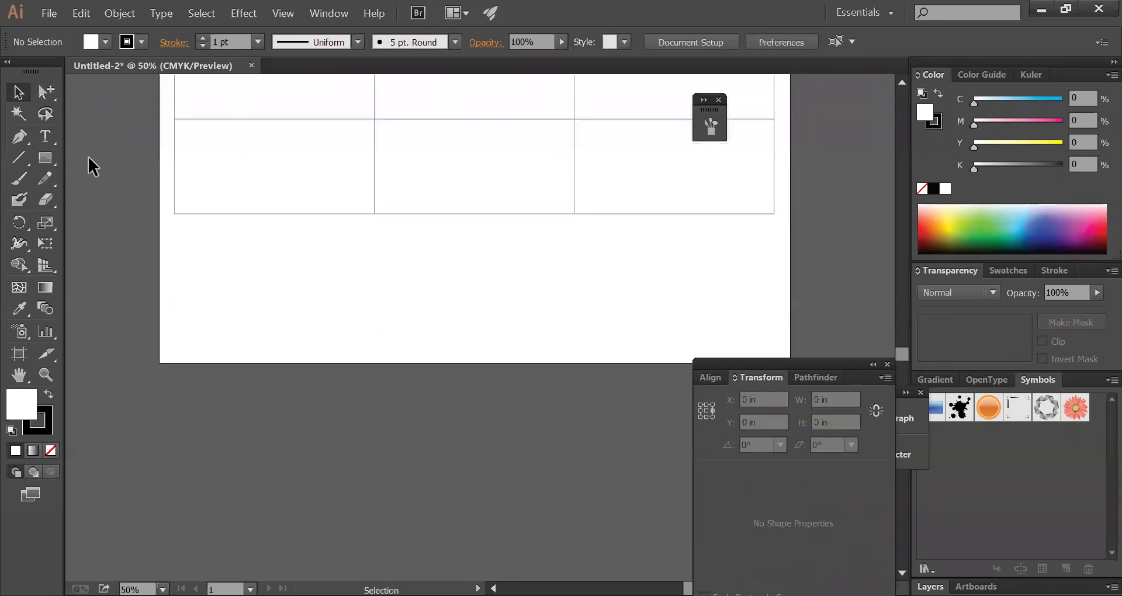
{"action": "left_click", "coordinate": [47, 158]}
{"action": "left_click_drag", "start_coordinate": [360, 236], "coordinate": [587, 331]}
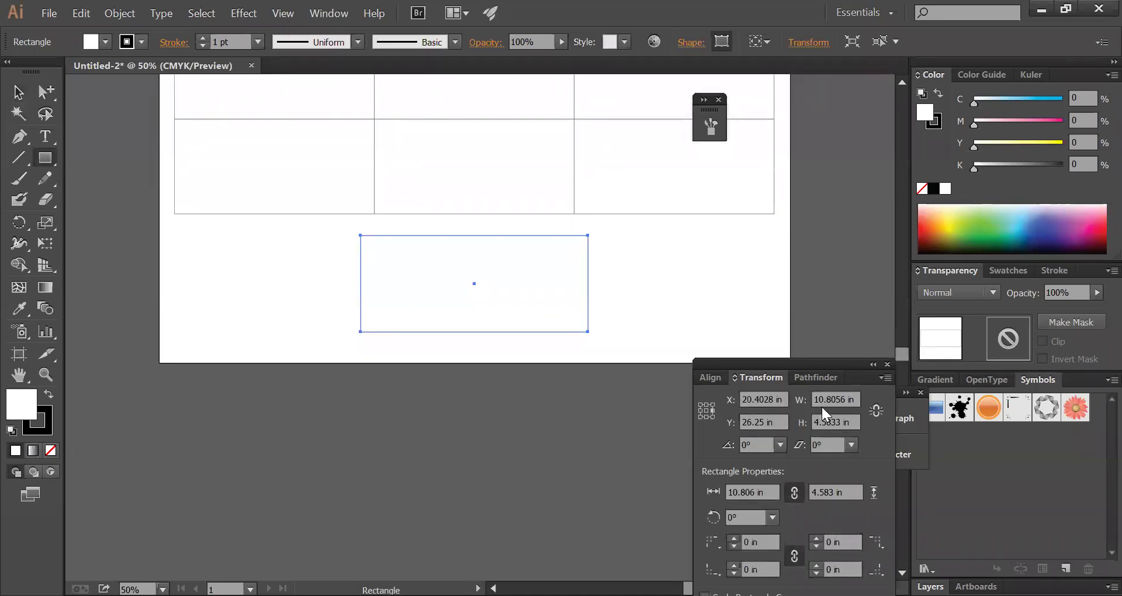
- Try resizing the practice rectangle to 3 in wide from its right edge and 2 in wide from its left edge, undoing each change
{"action": "left_click", "coordinate": [801, 405]}
{"action": "type", "text": "3"}
{"action": "key", "text": "Return"}
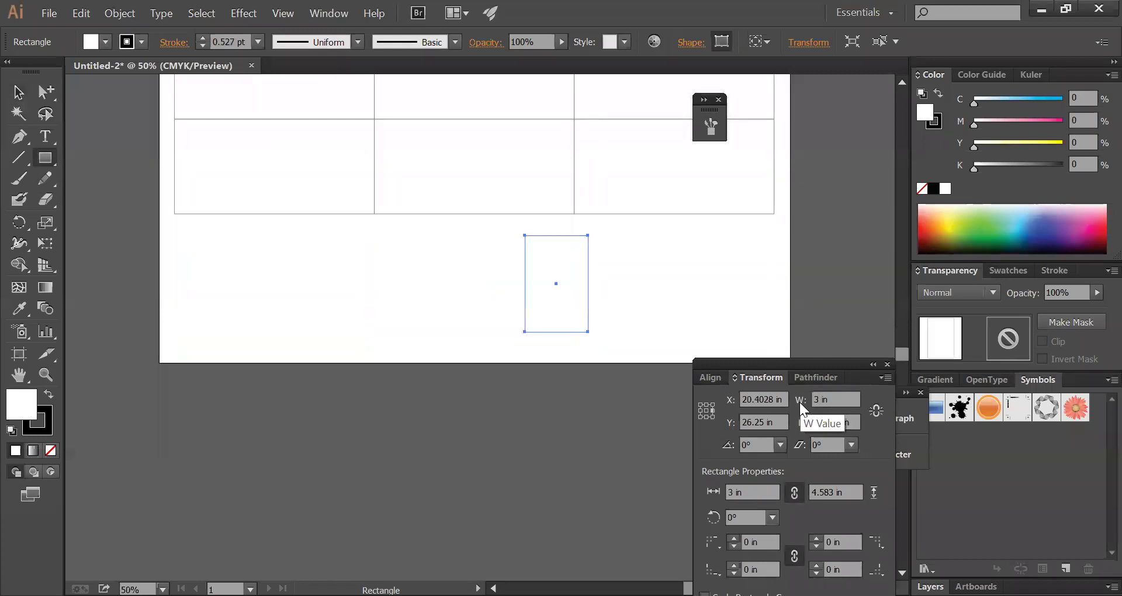
{"action": "key", "text": "ctrl+z"}
{"action": "left_click", "coordinate": [700, 410]}
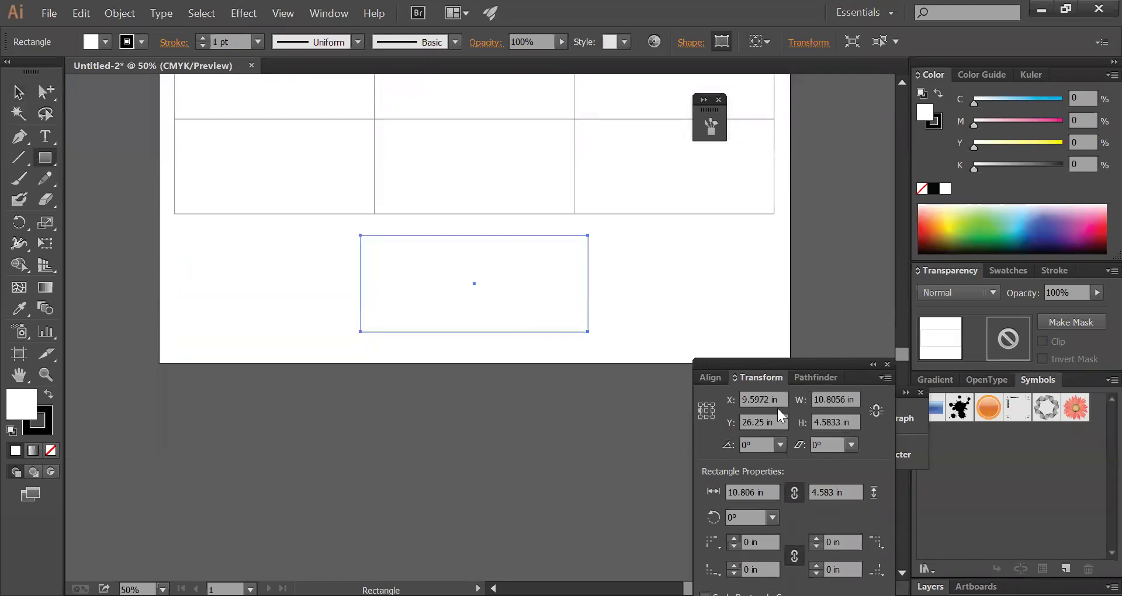
{"action": "left_click", "coordinate": [857, 396]}
{"action": "type", "text": "2"}
{"action": "key", "text": "Return"}
{"action": "key", "text": "ctrl+z"}
- Anchor the practice rectangle at its bottom edge, try a height of 1 in, and undo the change
{"action": "left_click", "coordinate": [706, 416]}
{"action": "left_click", "coordinate": [853, 422]}
{"action": "type", "text": "1"}
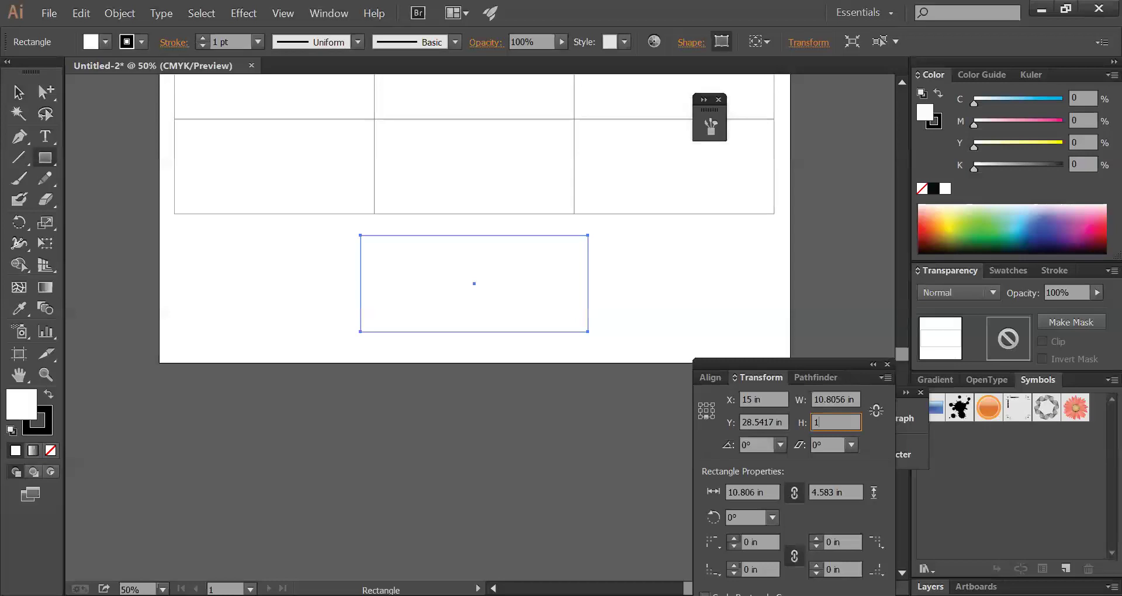
{"action": "key", "text": "Return"}
{"action": "key", "text": "ctrl+z"}
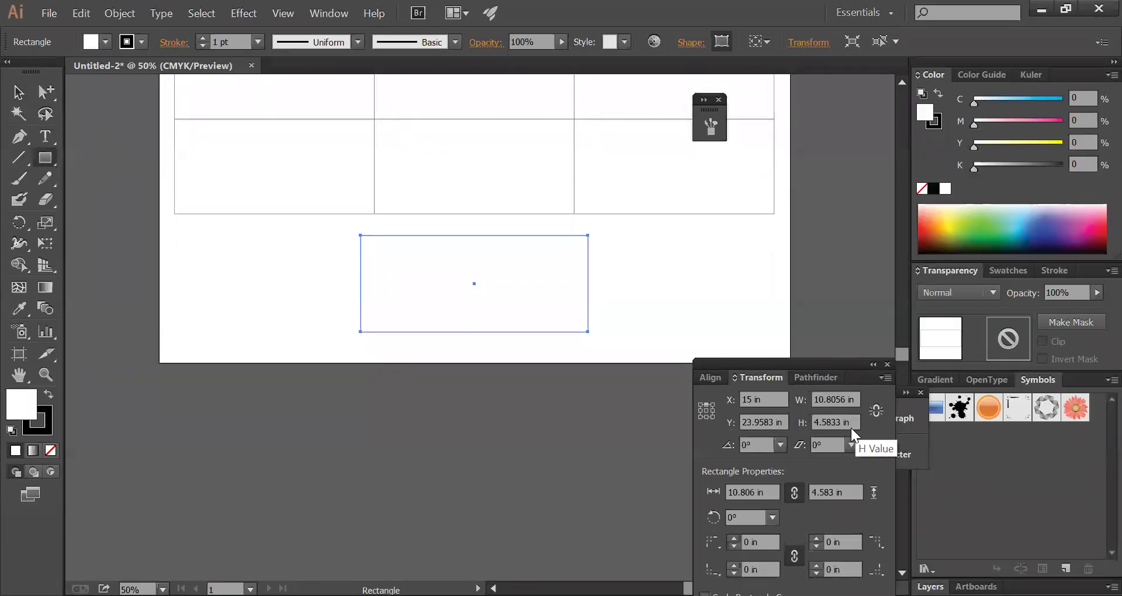
- Try a 1 in height on the practice rectangle anchored at its top edge, undo it, and set the reference point to the center
{"action": "left_click", "coordinate": [849, 421]}
{"action": "type", "text": "1"}
{"action": "key", "text": "Return"}
{"action": "left_click", "coordinate": [639, 297], "text": "ctrl"}
{"action": "key", "text": "ctrl+z"}
{"action": "key", "text": "ctrl+z"}
{"action": "left_click", "coordinate": [640, 293], "text": "ctrl"}
{"action": "left_click_drag", "start_coordinate": [641, 273], "coordinate": [491, 304]}
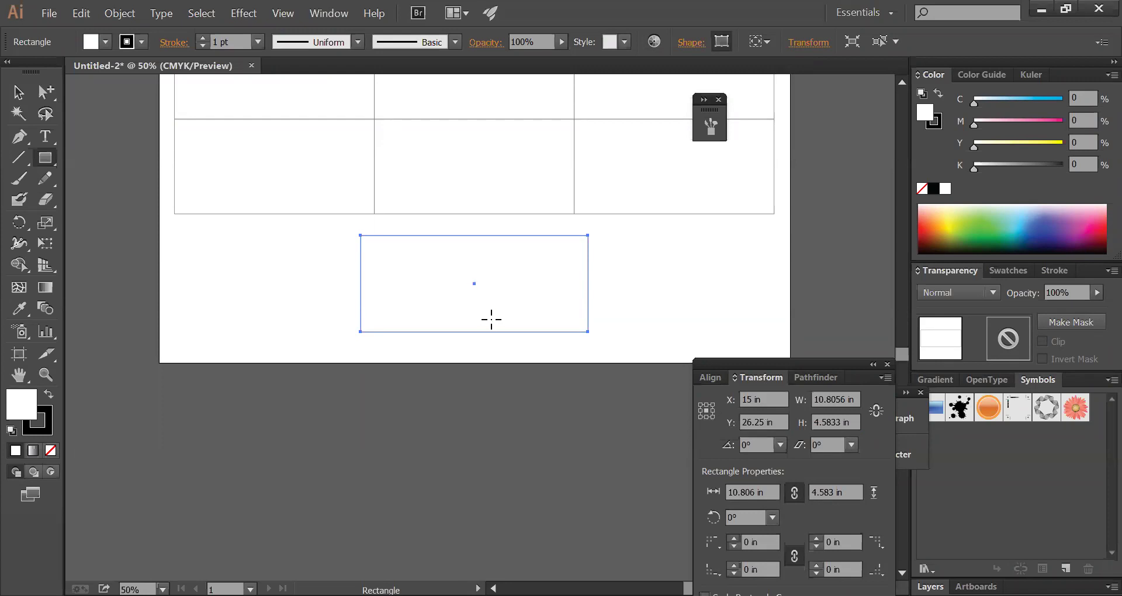
- Narrow the three rectangles in the grid's left column to 0.5 in wide, keeping their right edge fixed
{"action": "left_click", "coordinate": [18, 92]}
{"action": "left_click_drag", "start_coordinate": [233, 254], "coordinate": [571, 336]}
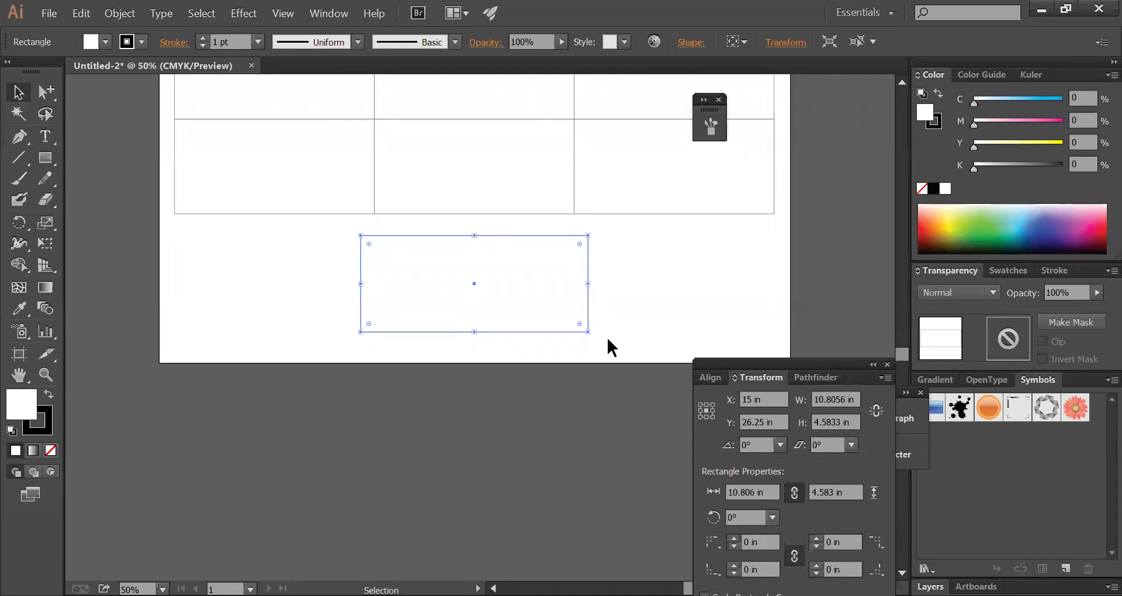
{"action": "left_click_drag", "start_coordinate": [602, 293], "coordinate": [591, 409]}
{"action": "left_click_drag", "start_coordinate": [527, 272], "coordinate": [518, 344]}
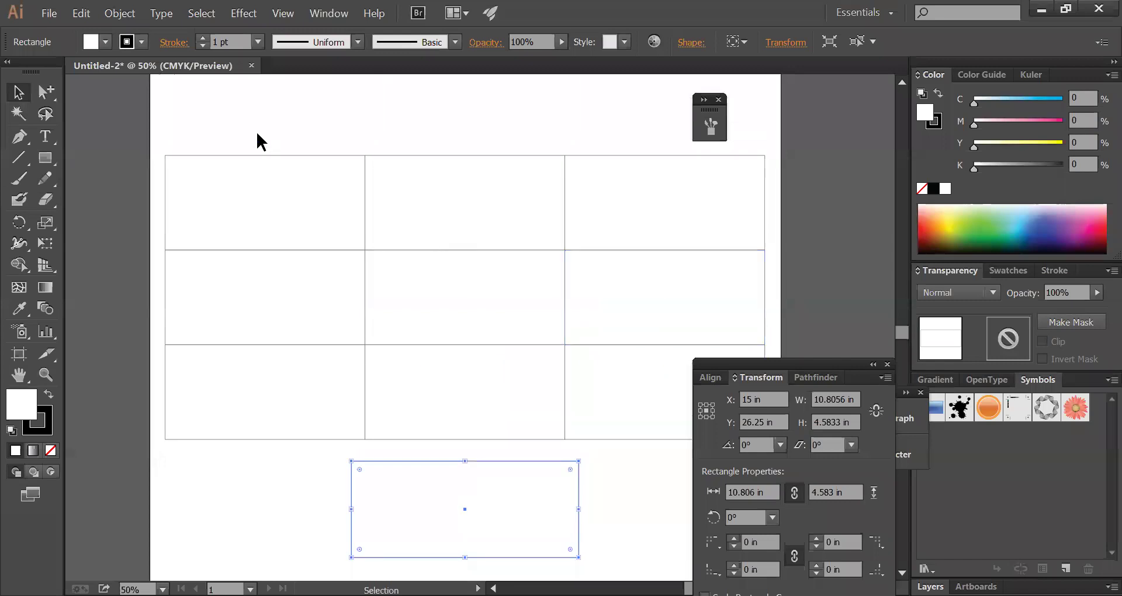
{"action": "left_click", "coordinate": [529, 130]}
{"action": "left_click_drag", "start_coordinate": [605, 126], "coordinate": [618, 508]}
{"action": "left_click_drag", "start_coordinate": [240, 117], "coordinate": [285, 479]}
{"action": "left_click", "coordinate": [710, 407]}
{"action": "type", "text": ".5"}
{"action": "key", "text": "Return"}
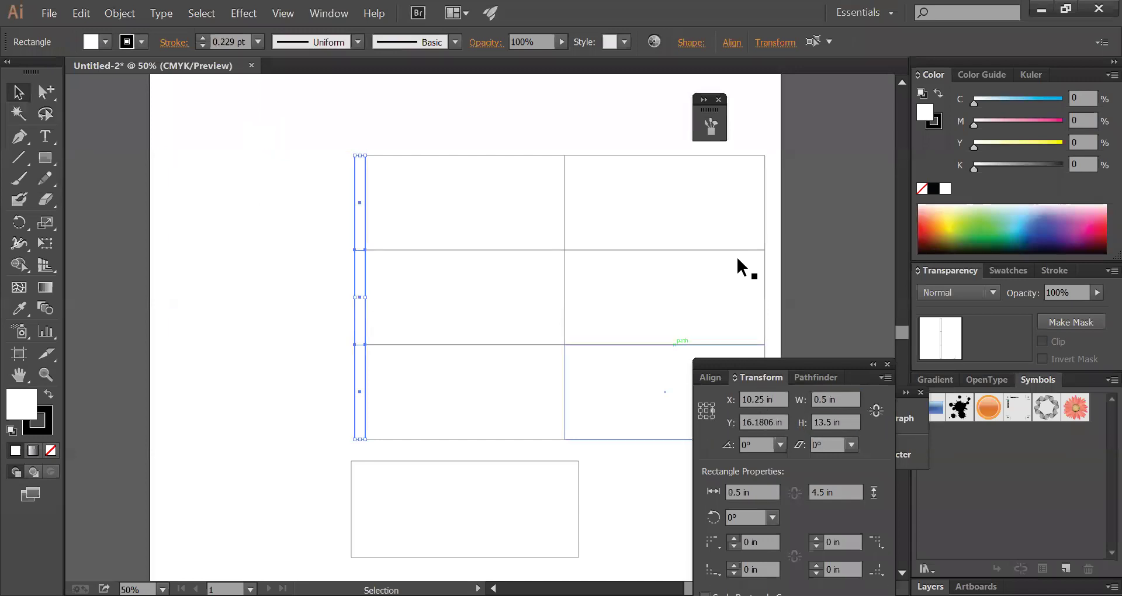
- Narrow the three rectangles in the grid's right column to 1 in wide, keeping their left edge fixed
{"action": "left_click_drag", "start_coordinate": [616, 124], "coordinate": [664, 475]}
{"action": "left_click_drag", "start_coordinate": [624, 322], "coordinate": [608, 340]}
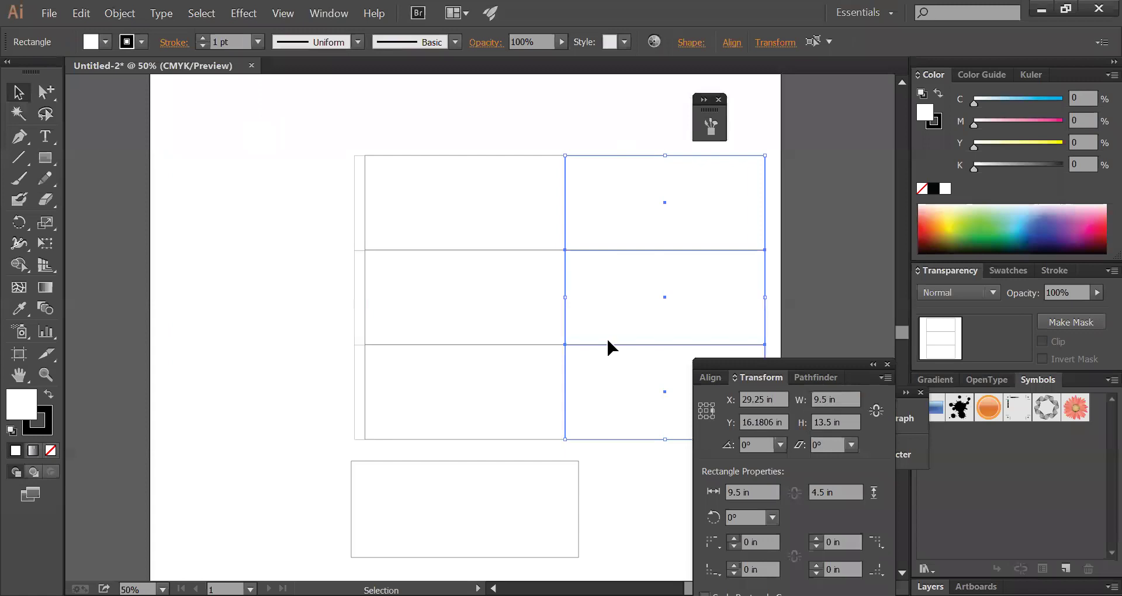
{"action": "left_click", "coordinate": [699, 410]}
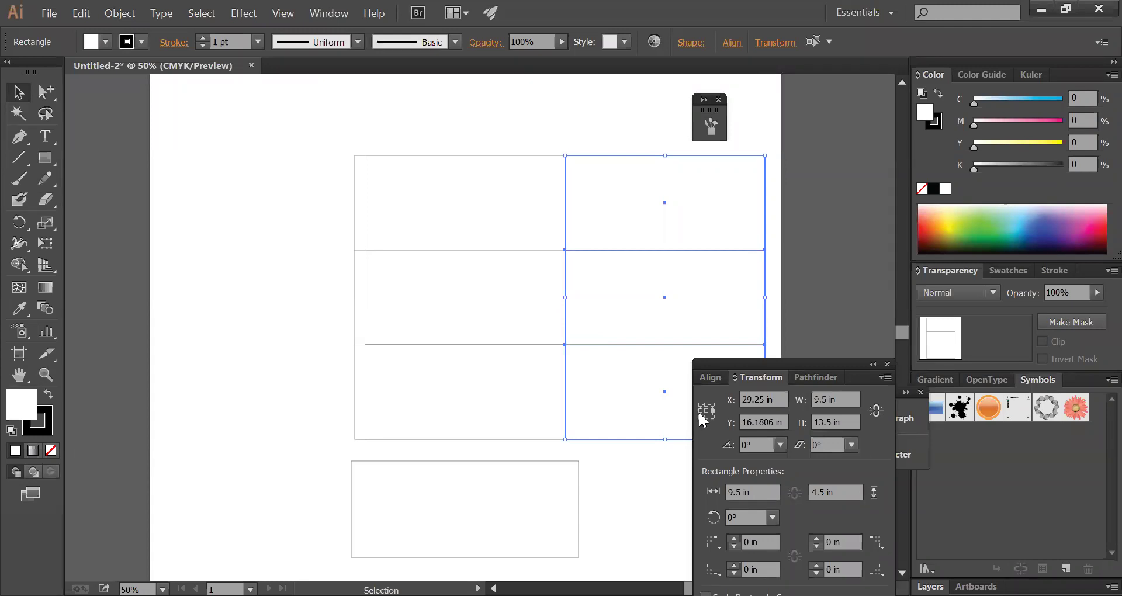
{"action": "left_click", "coordinate": [842, 400]}
{"action": "type", "text": "1"}
{"action": "key", "text": "Return"}
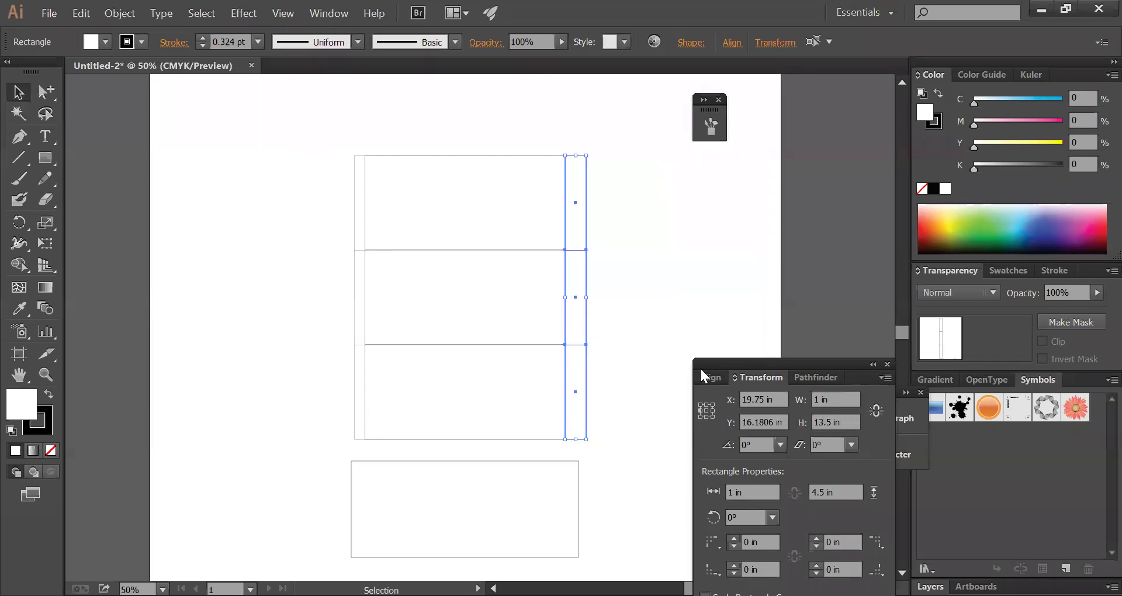
- Delete the practice rectangle below the grid
{"action": "left_click", "coordinate": [635, 283]}
{"action": "mouse_move", "coordinate": [614, 402]}
{"action": "left_mouse_down"}
{"action": "mouse_move", "coordinate": [322, 367]}
{"action": "mouse_move", "coordinate": [607, 420]}
{"action": "left_mouse_up"}
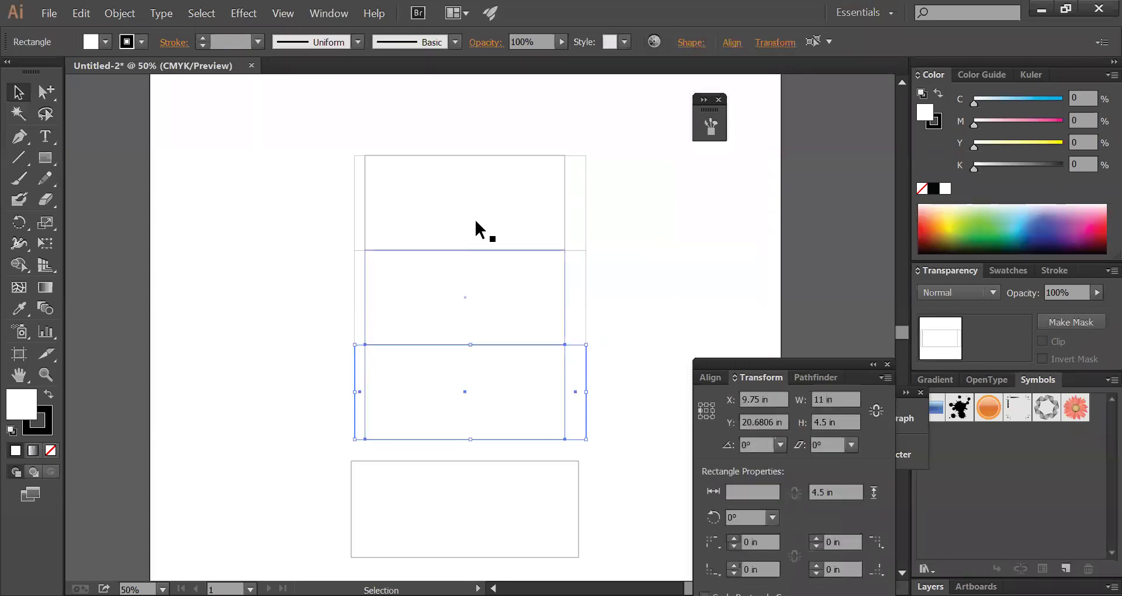
{"action": "left_click_drag", "start_coordinate": [317, 133], "coordinate": [619, 212]}
{"action": "left_click", "coordinate": [292, 146]}
{"action": "left_click_drag", "start_coordinate": [275, 141], "coordinate": [619, 203]}
{"action": "left_click_drag", "start_coordinate": [326, 372], "coordinate": [566, 489]}
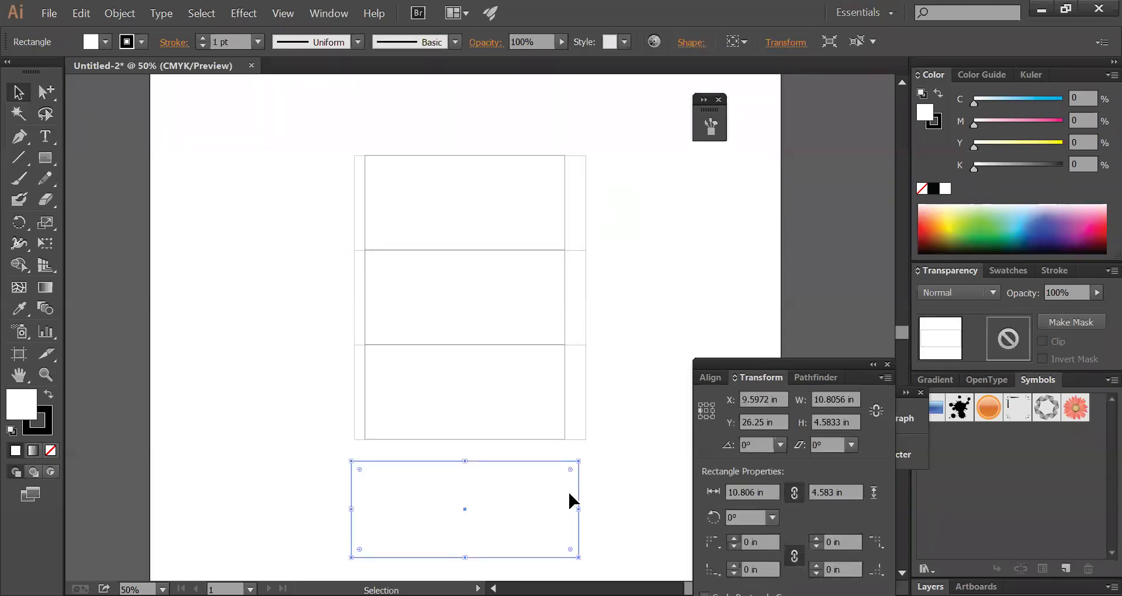
{"action": "key", "text": "Delete"}
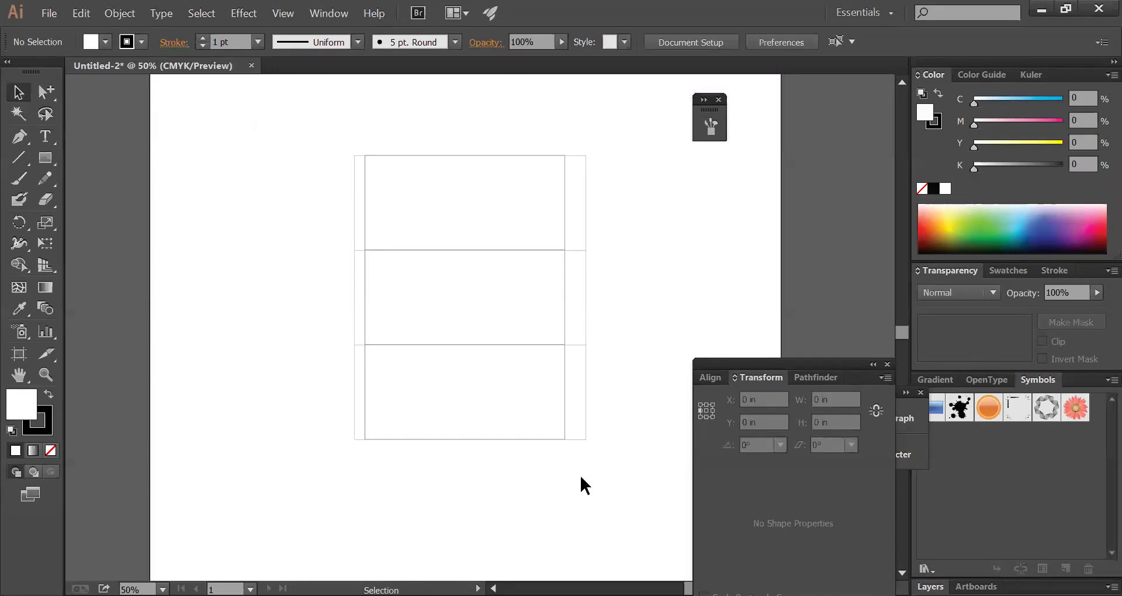
- Fill the grid's middle row, including its narrow side strips, with orange (about M 38.43, Y 95.29)
{"action": "left_click_drag", "start_coordinate": [283, 277], "coordinate": [714, 318]}
{"action": "left_click", "coordinate": [639, 310]}
{"action": "left_click", "coordinate": [234, 266]}
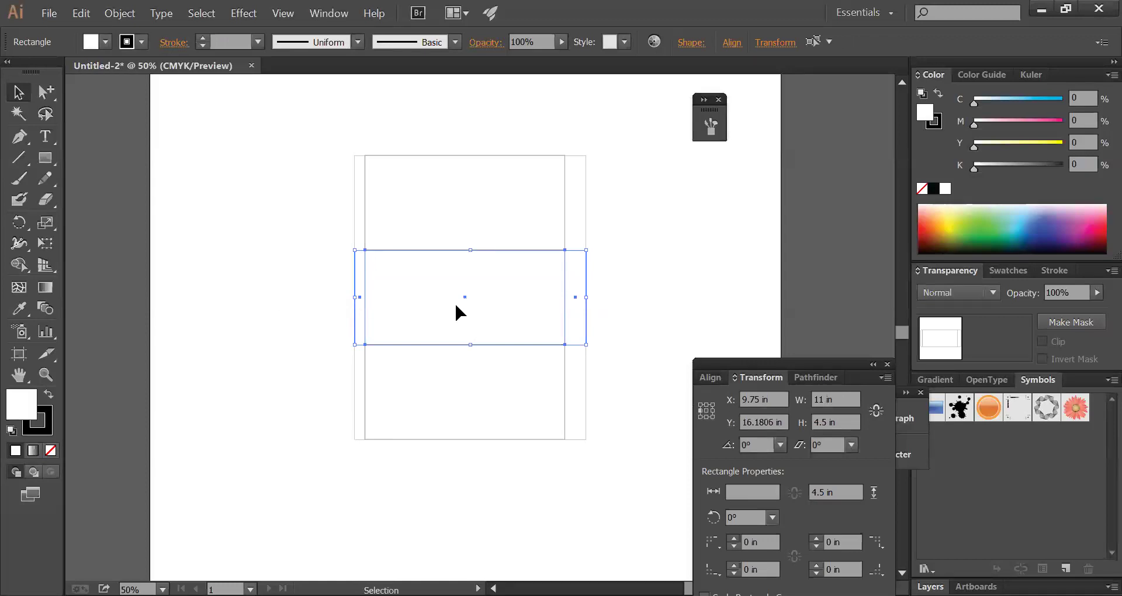
{"action": "left_click_drag", "start_coordinate": [312, 376], "coordinate": [608, 432]}
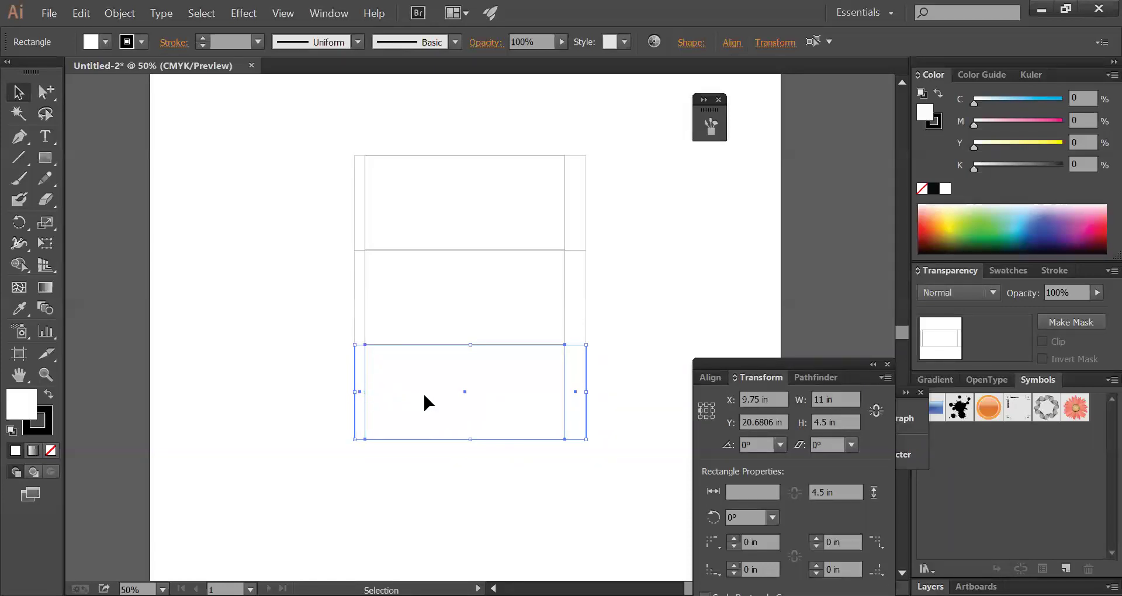
{"action": "left_click_drag", "start_coordinate": [617, 467], "coordinate": [587, 393]}
{"action": "left_click", "coordinate": [305, 301]}
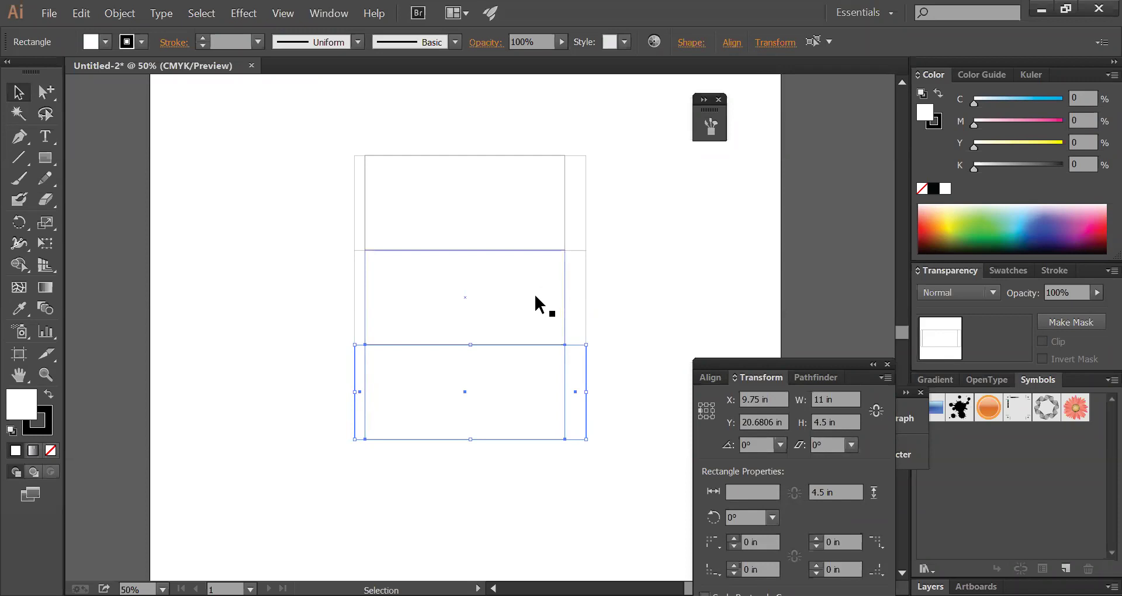
{"action": "left_click_drag", "start_coordinate": [319, 283], "coordinate": [661, 306]}
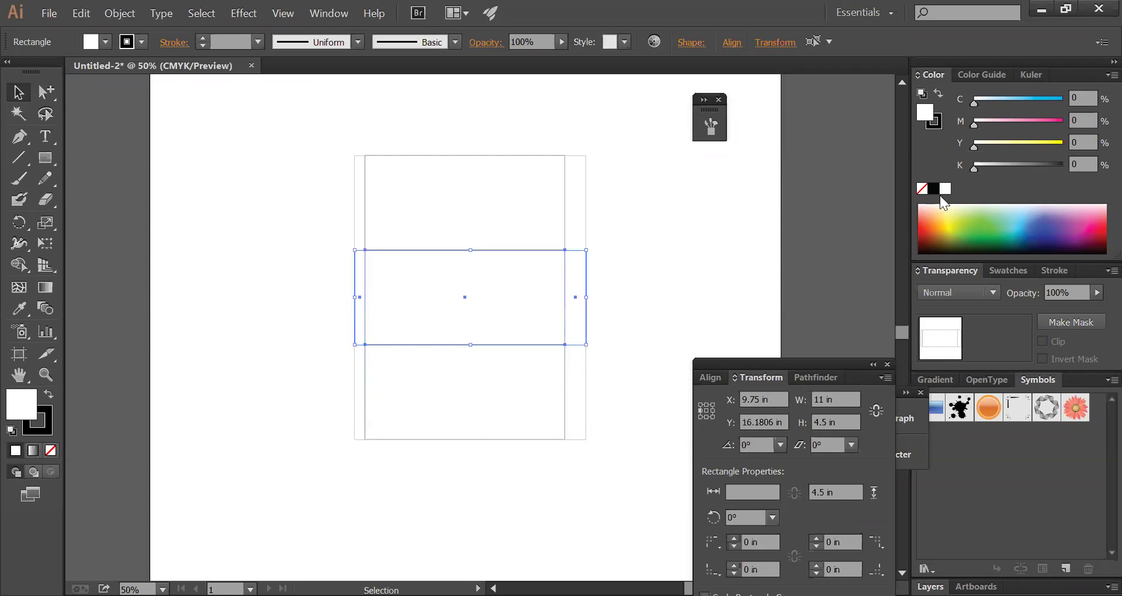
{"action": "left_click", "coordinate": [939, 222]}
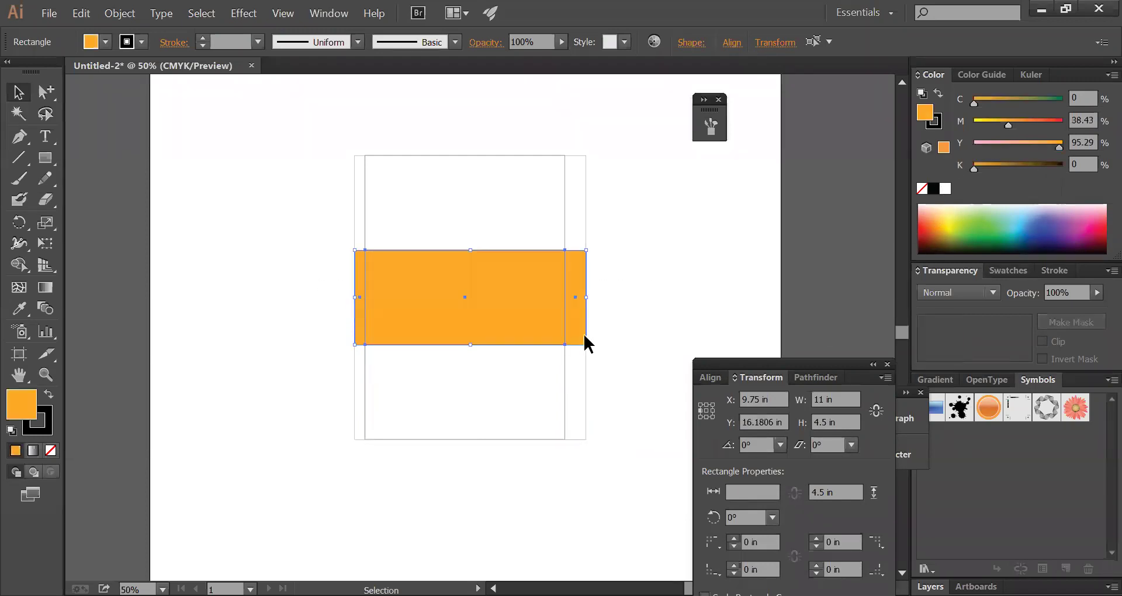
- Select the white rows above and below the orange row and their side strips in turn to examine how the panels adjoin
{"action": "left_click", "coordinate": [323, 362]}
{"action": "left_click_drag", "start_coordinate": [325, 371], "coordinate": [590, 440]}
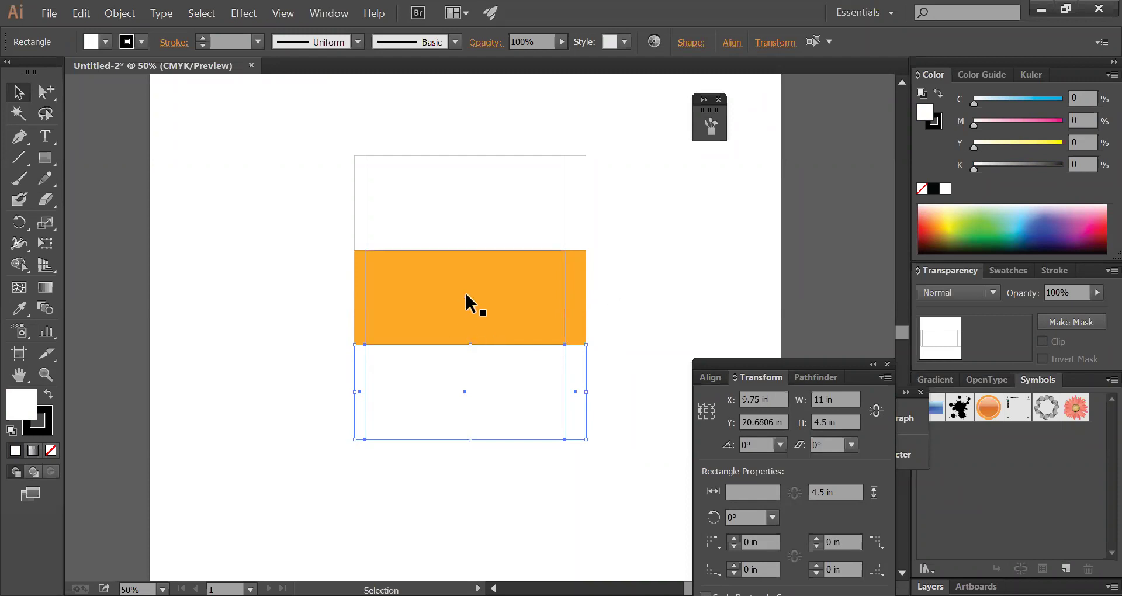
{"action": "left_click_drag", "start_coordinate": [324, 149], "coordinate": [612, 219]}
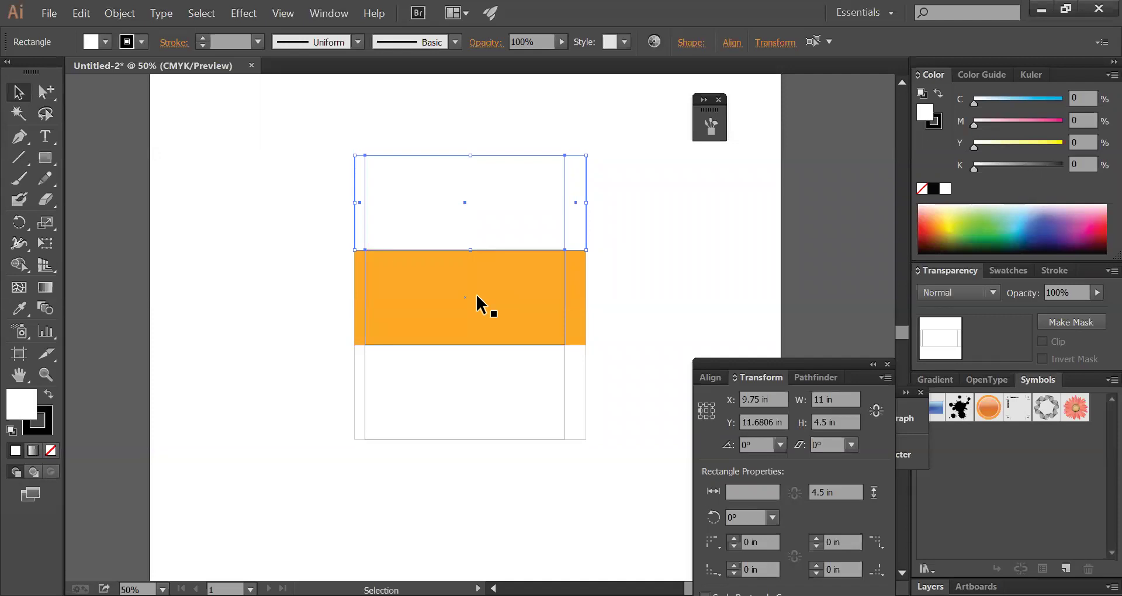
{"action": "left_click", "coordinate": [629, 231]}
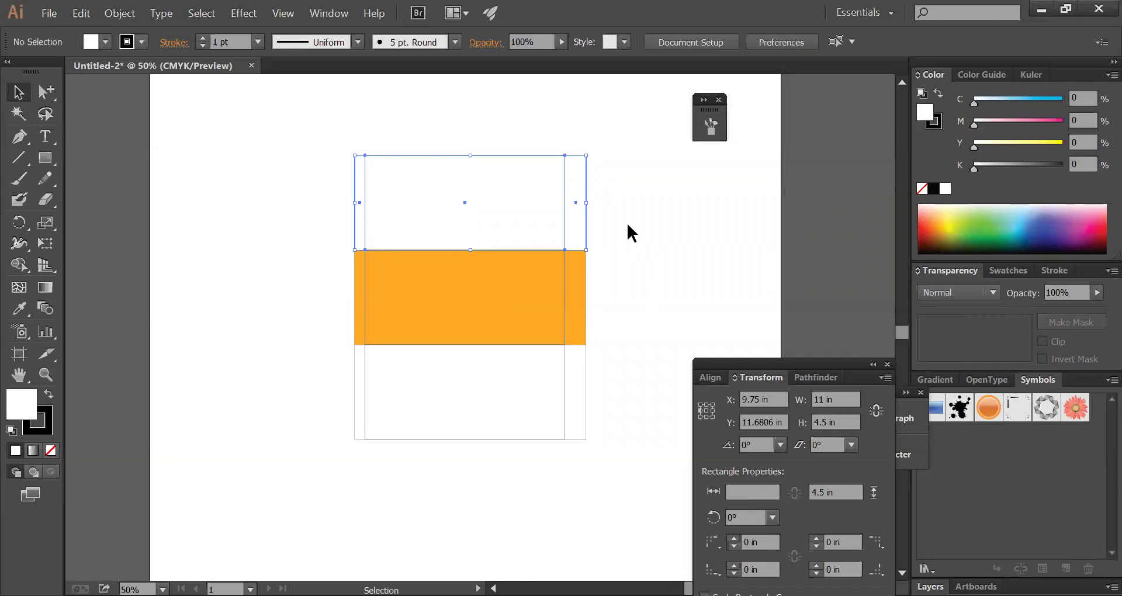
{"action": "left_click_drag", "start_coordinate": [275, 145], "coordinate": [606, 200]}
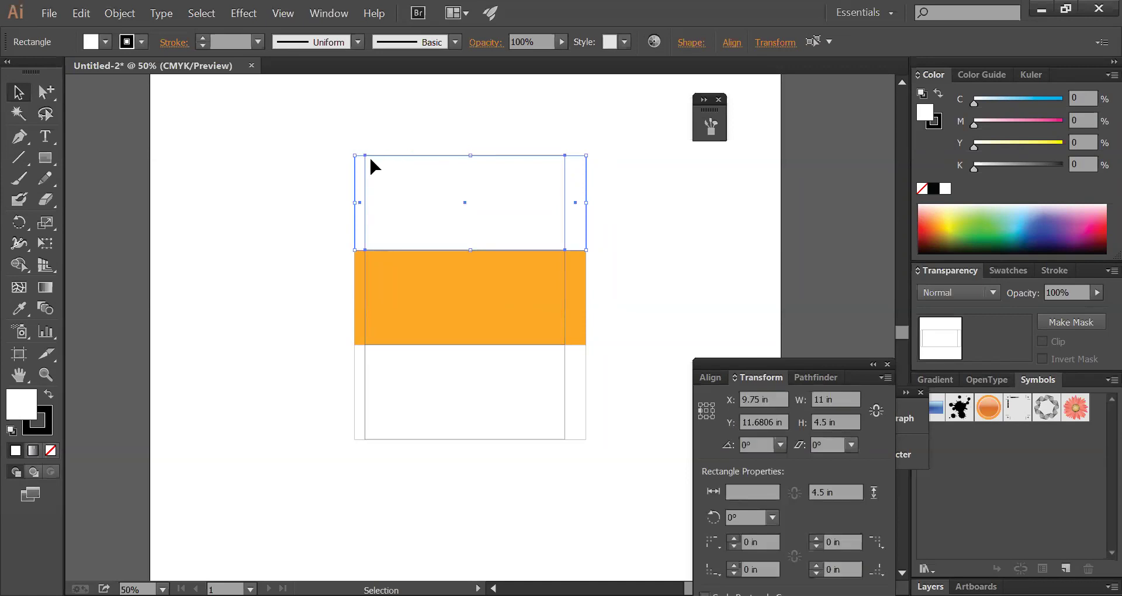
{"action": "left_click_drag", "start_coordinate": [334, 290], "coordinate": [688, 304]}
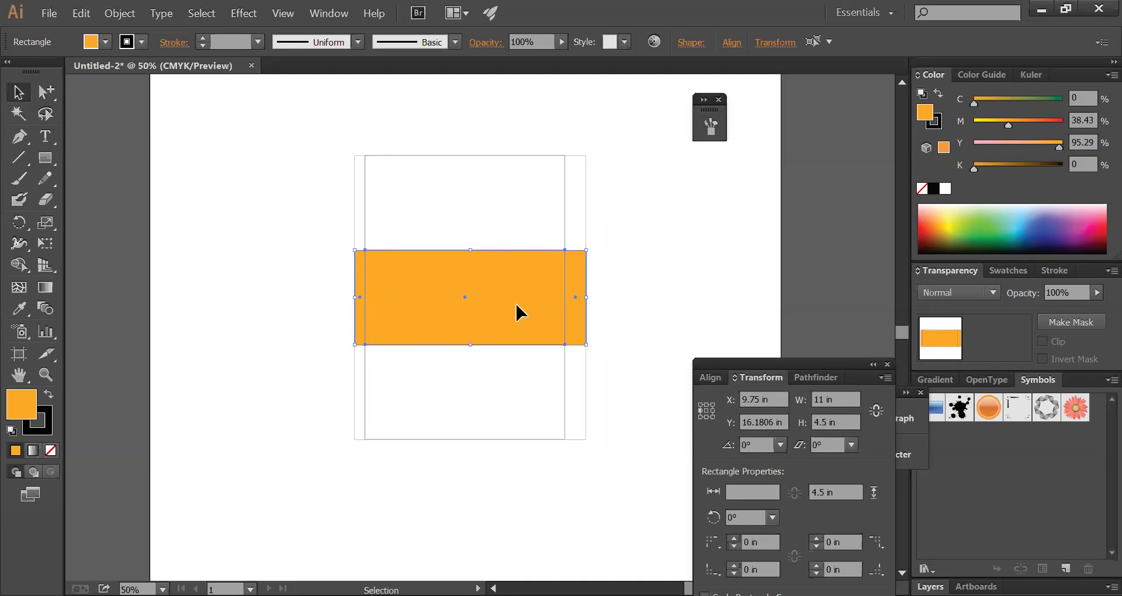
{"action": "left_click", "coordinate": [324, 292]}
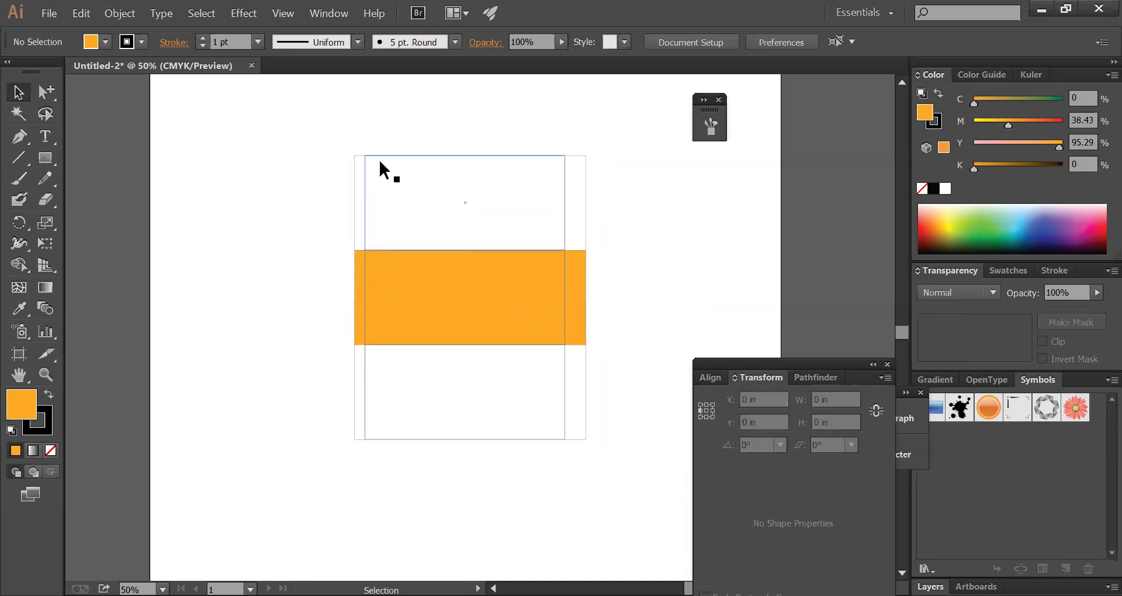
{"action": "left_click", "coordinate": [361, 359]}
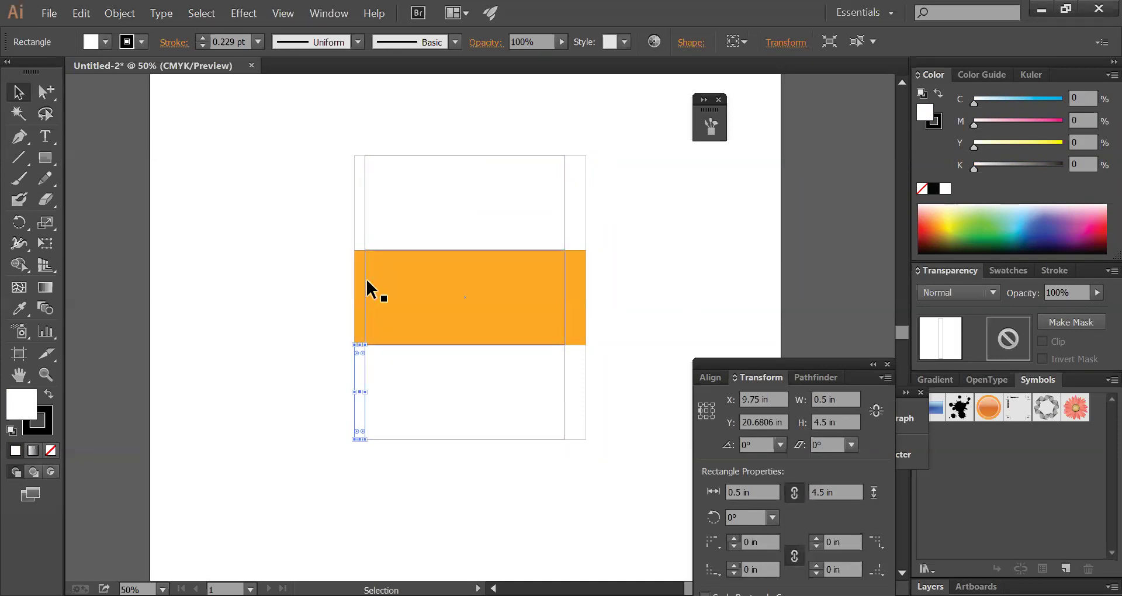
{"action": "left_click_drag", "start_coordinate": [353, 147], "coordinate": [387, 200]}
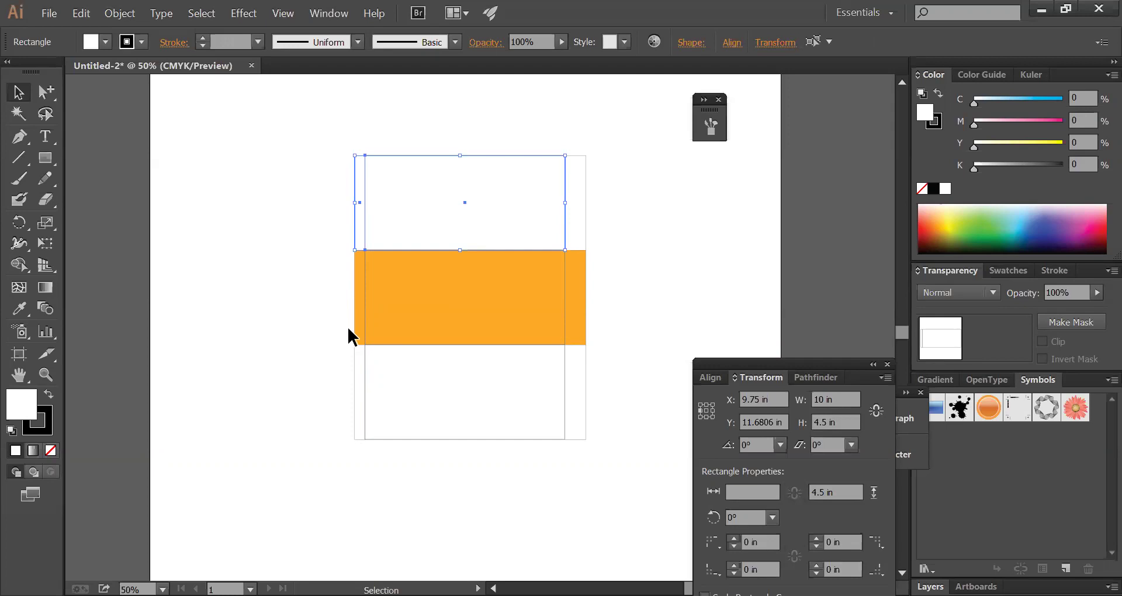
{"action": "left_click_drag", "start_coordinate": [320, 374], "coordinate": [397, 384]}
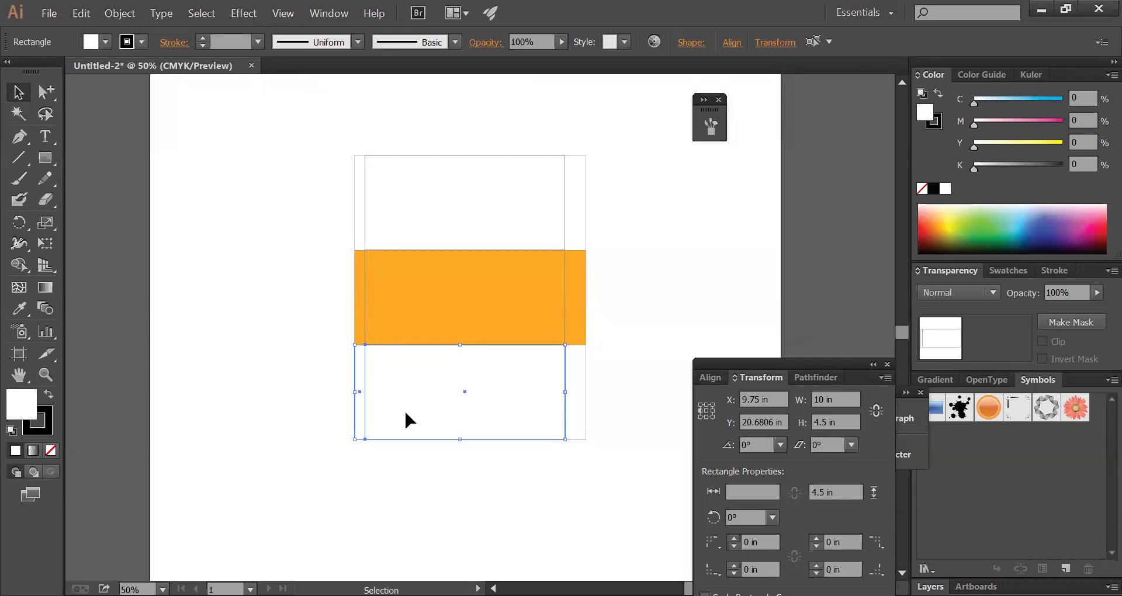
{"action": "left_click", "coordinate": [452, 466]}
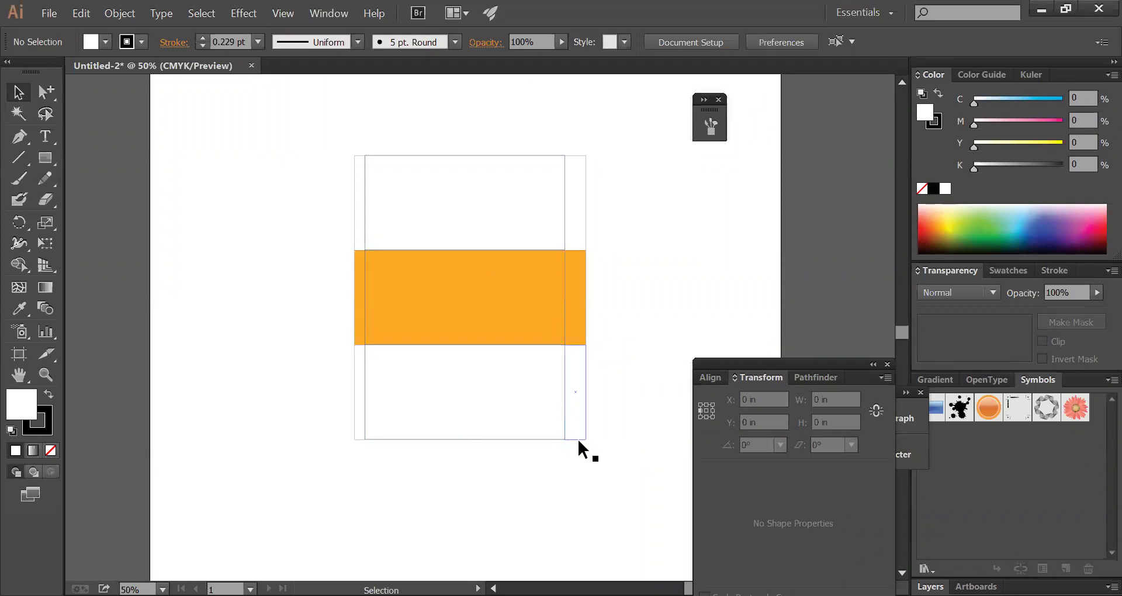
{"action": "left_click_drag", "start_coordinate": [595, 403], "coordinate": [602, 397]}
{"action": "left_click", "coordinate": [614, 388]}
{"action": "left_click_drag", "start_coordinate": [578, 422], "coordinate": [580, 423]}
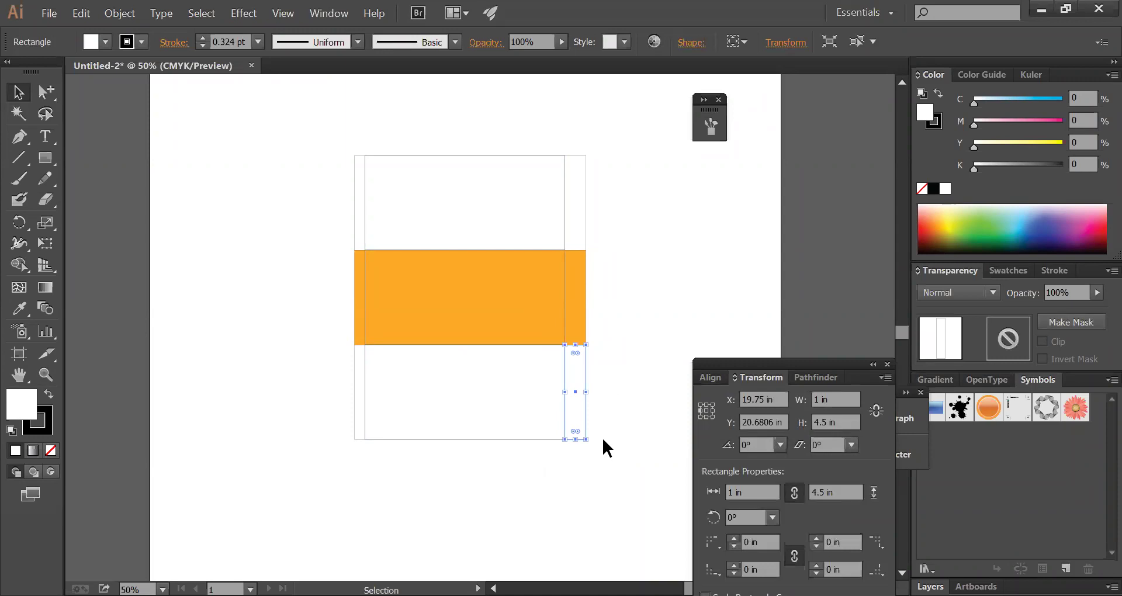
{"action": "left_click", "coordinate": [600, 440]}
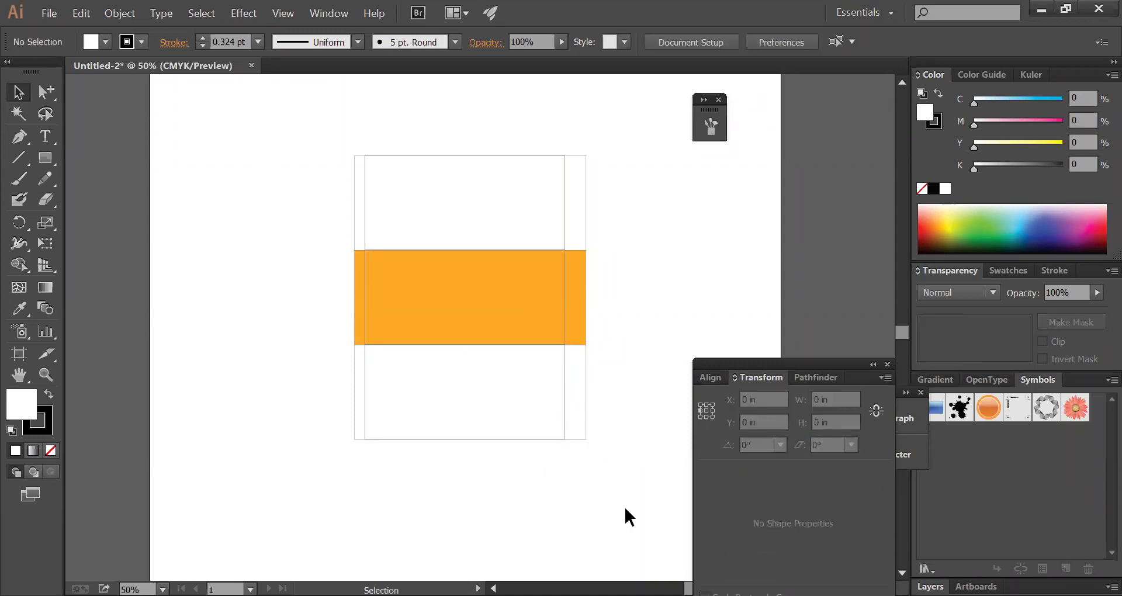
- Delete the 0.5 in wide left strips beside the bottom and top white panels, keeping the orange one
{"action": "left_click_drag", "start_coordinate": [627, 477], "coordinate": [280, 387]}
{"action": "left_click", "coordinate": [316, 383]}
{"action": "left_click_drag", "start_coordinate": [333, 352], "coordinate": [358, 381]}
{"action": "left_click", "coordinate": [332, 395]}
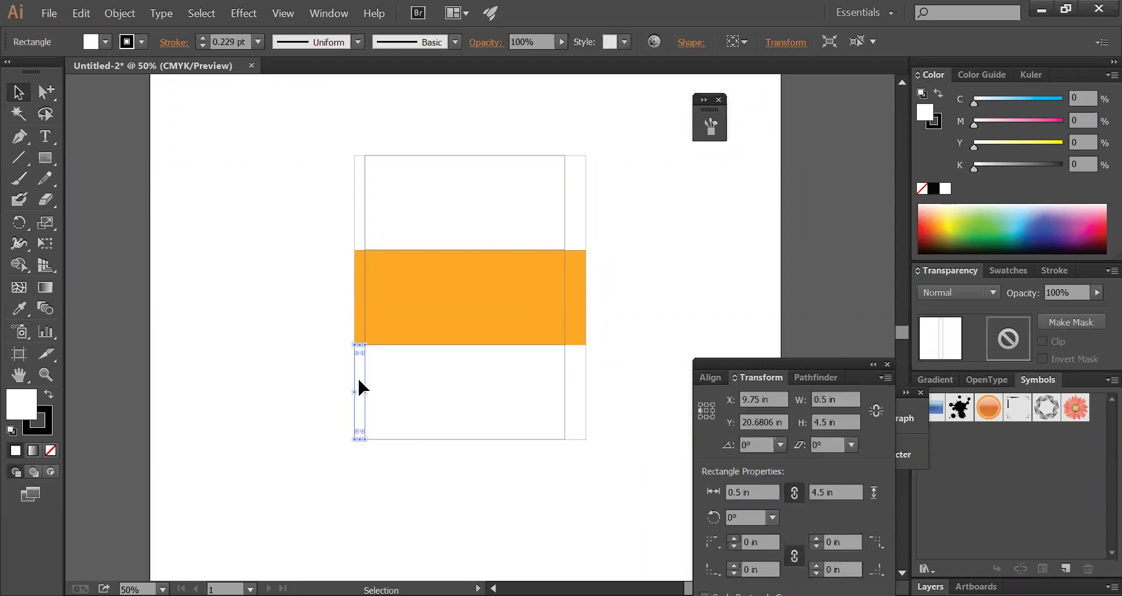
{"action": "key", "text": "Delete"}
{"action": "left_click_drag", "start_coordinate": [356, 236], "coordinate": [356, 236]}
{"action": "key", "text": "Delete"}
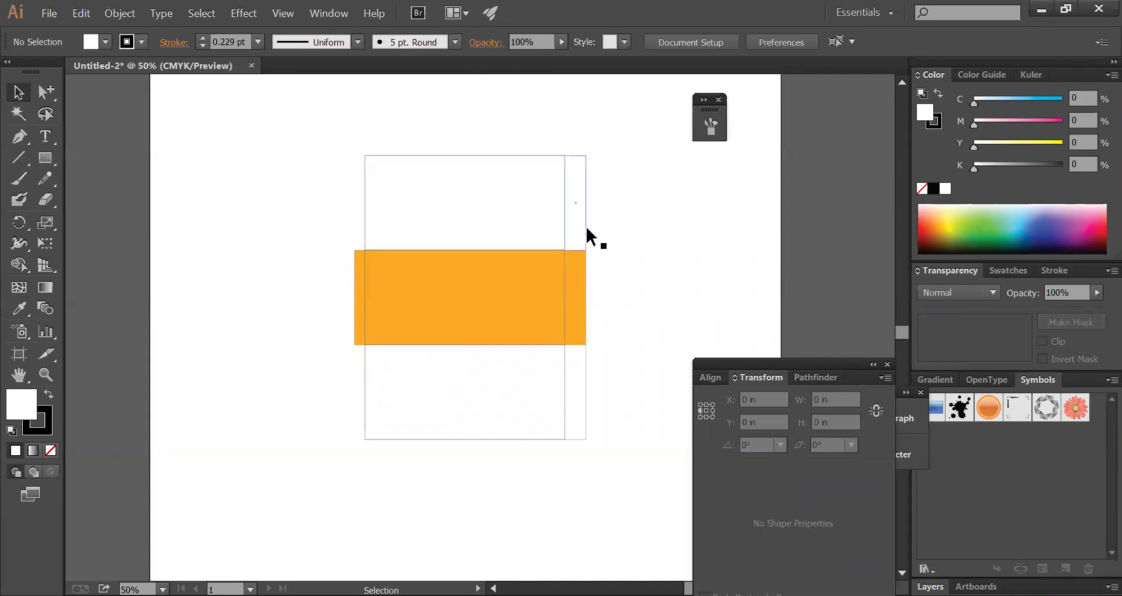
- Delete the 1 in wide right strips beside the top and bottom white panels, keeping the orange one
{"action": "left_click", "coordinate": [584, 224]}
{"action": "key", "text": "Delete"}
{"action": "left_click_drag", "start_coordinate": [581, 403], "coordinate": [577, 405]}
{"action": "key", "text": "Delete"}
- Halve the bottom white panel's height to 2.25 in, keeping its top edge fixed against the orange row
{"action": "left_click_drag", "start_coordinate": [580, 468], "coordinate": [338, 401]}
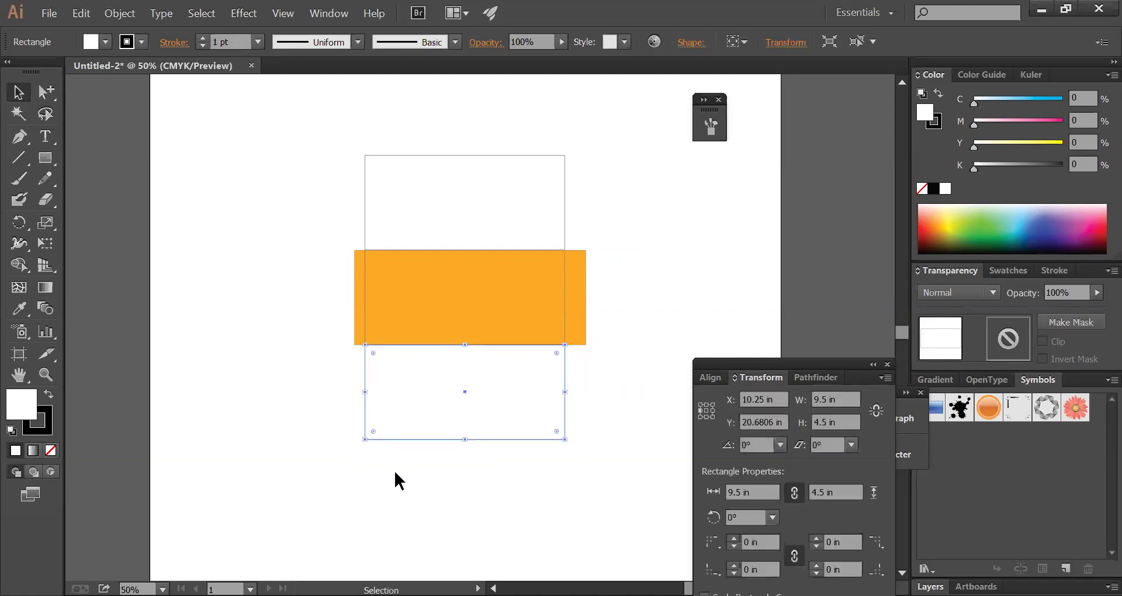
{"action": "left_click_drag", "start_coordinate": [503, 465], "coordinate": [413, 413]}
{"action": "left_click", "coordinate": [706, 402]}
{"action": "left_click", "coordinate": [842, 422]}
{"action": "type", "text": "/2"}
{"action": "key", "text": "Return"}
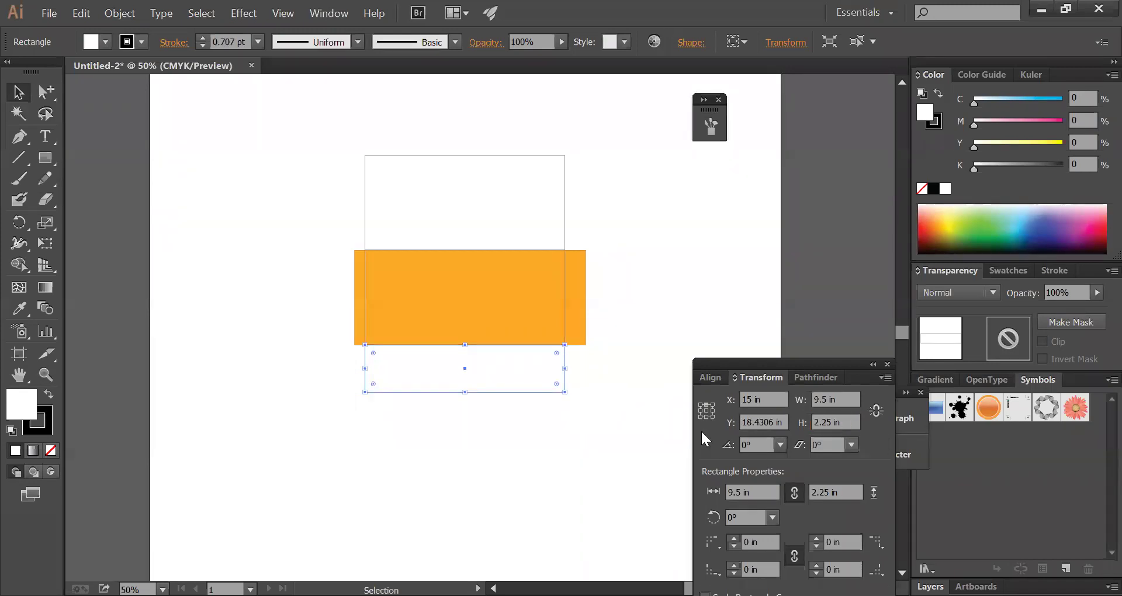
- Halve the top white panel's height to 2.25 in, keeping its bottom edge fixed against the orange row
{"action": "left_click", "coordinate": [608, 381]}
{"action": "left_click_drag", "start_coordinate": [605, 177], "coordinate": [513, 204]}
{"action": "left_click", "coordinate": [614, 170]}
{"action": "left_click_drag", "start_coordinate": [615, 163], "coordinate": [503, 224]}
{"action": "left_click", "coordinate": [706, 418]}
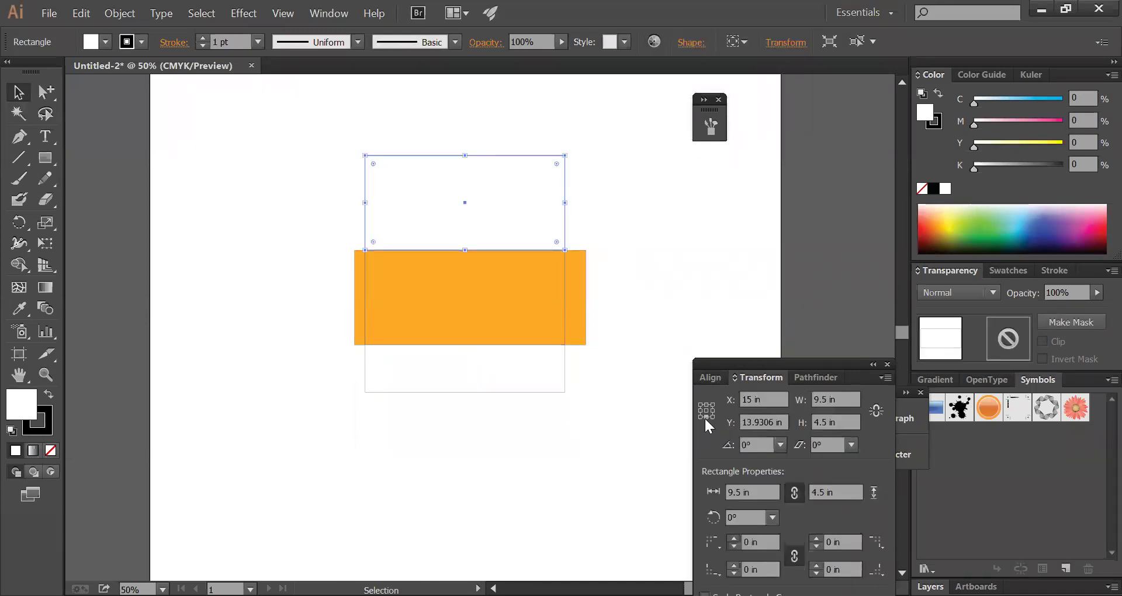
{"action": "left_click", "coordinate": [848, 423]}
{"action": "type", "text": "/2"}
{"action": "key", "text": "Return"}
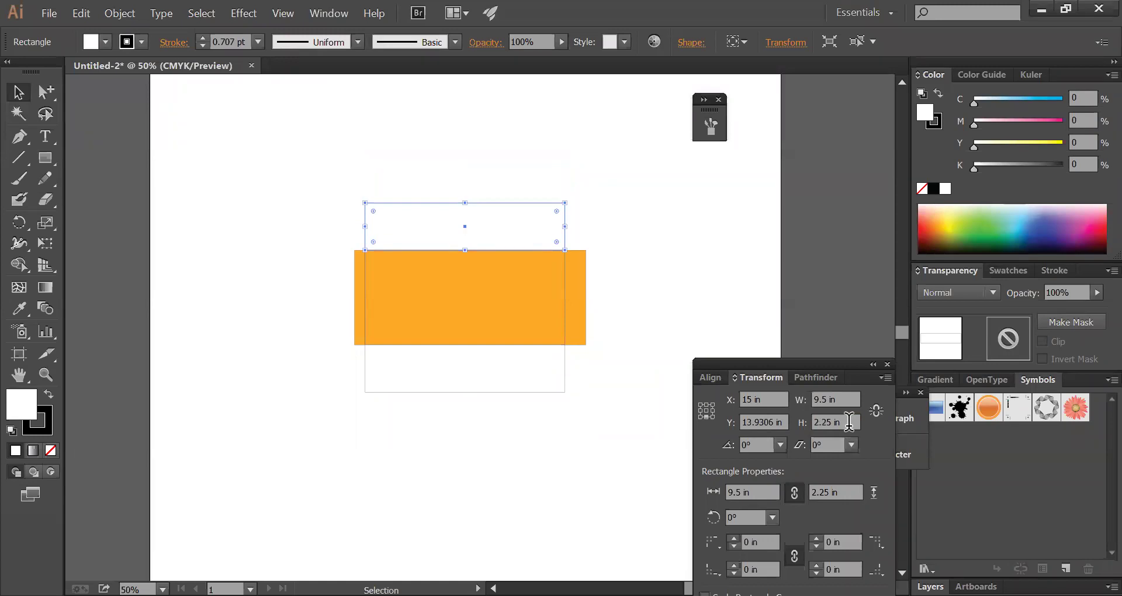
{"action": "left_click", "coordinate": [649, 289]}
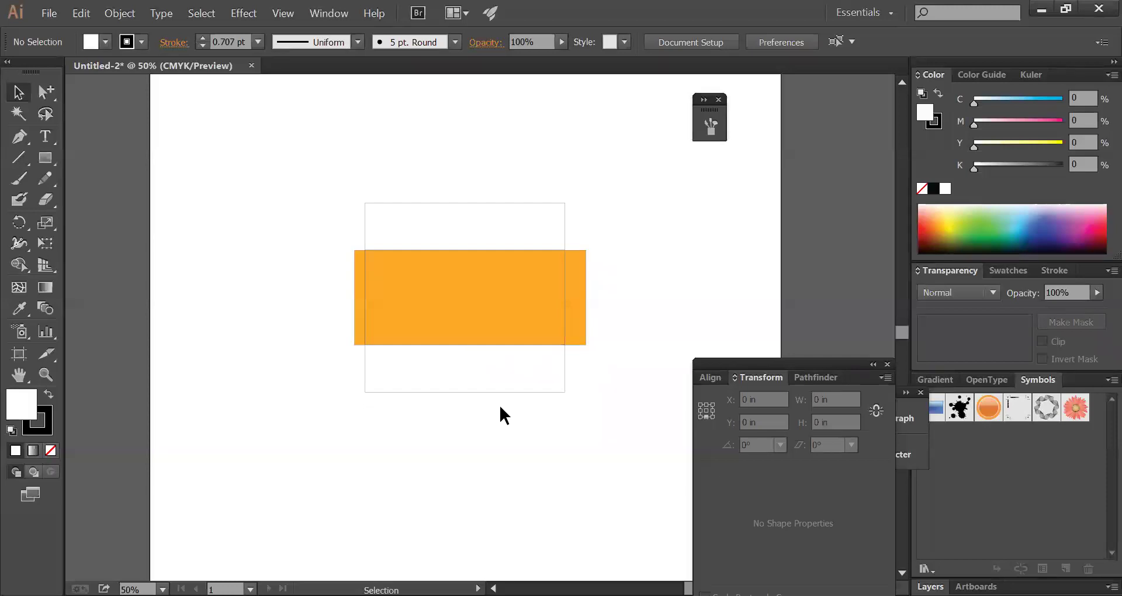
- Select the orange left strip, the top white flap and the bottom white flap in turn to examine how they would fold
{"action": "left_click", "coordinate": [356, 301]}
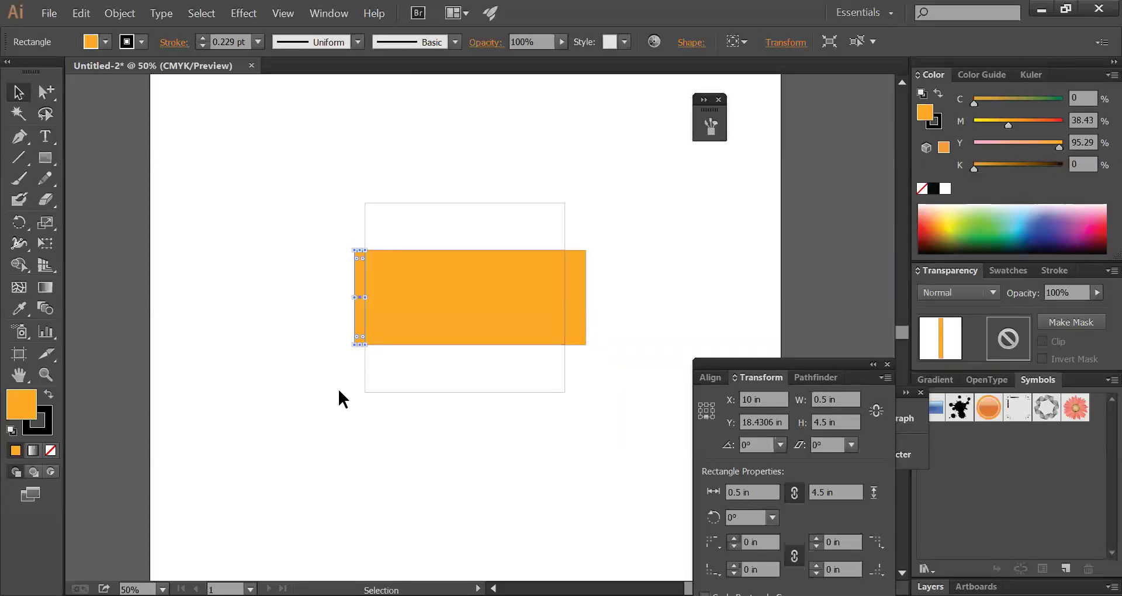
{"action": "left_click", "coordinate": [365, 208]}
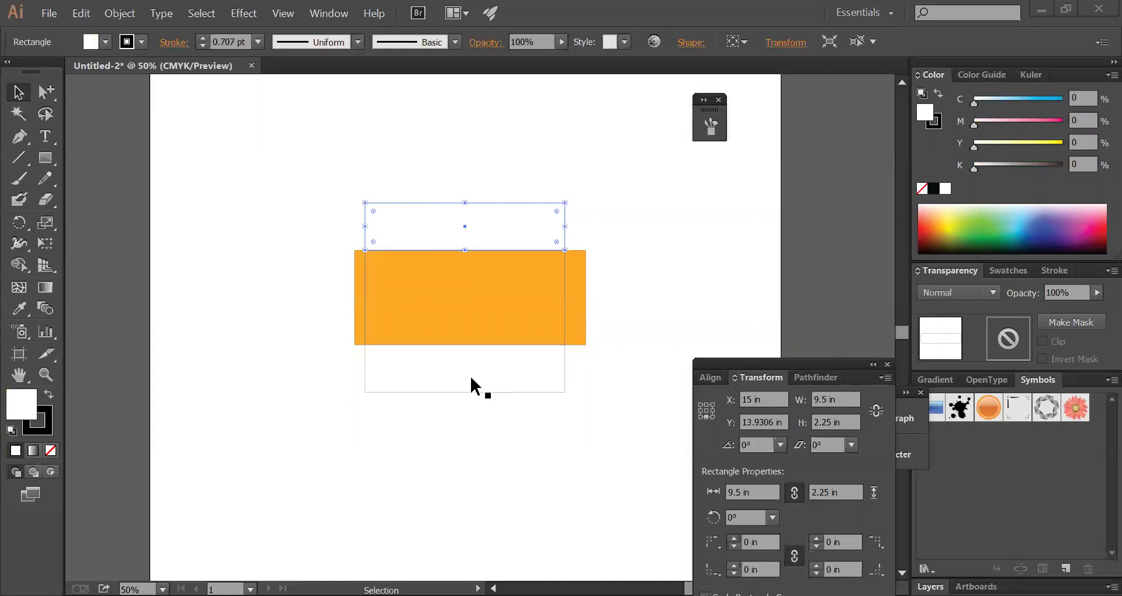
{"action": "left_click_drag", "start_coordinate": [486, 433], "coordinate": [410, 386]}
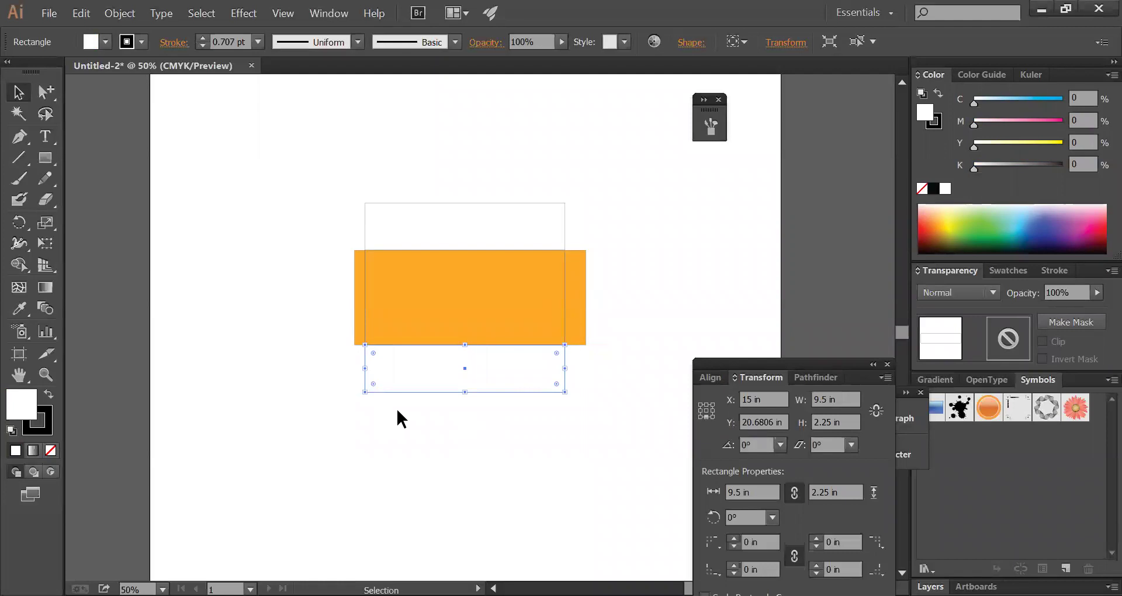
{"action": "left_click", "coordinate": [520, 405]}
{"action": "left_click", "coordinate": [391, 390]}
{"action": "left_click", "coordinate": [456, 406]}
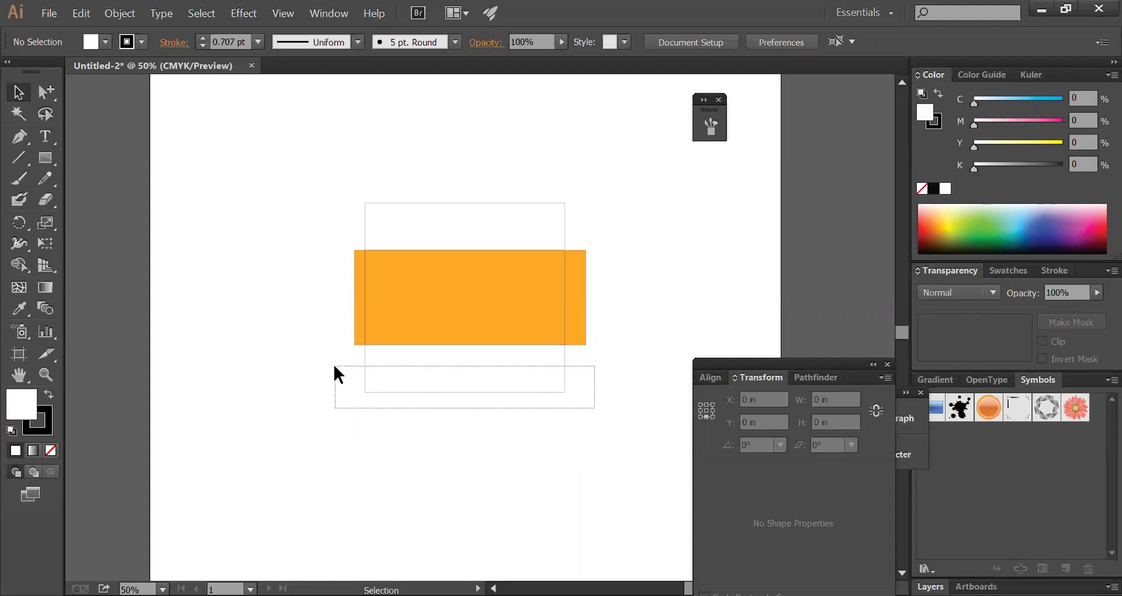
- Duplicate the bottom and top white flaps below the template, with the top flap's copy just above the bottom flap's copy
{"action": "left_click", "coordinate": [363, 355]}
{"action": "left_click_drag", "start_coordinate": [368, 353], "coordinate": [351, 484]}
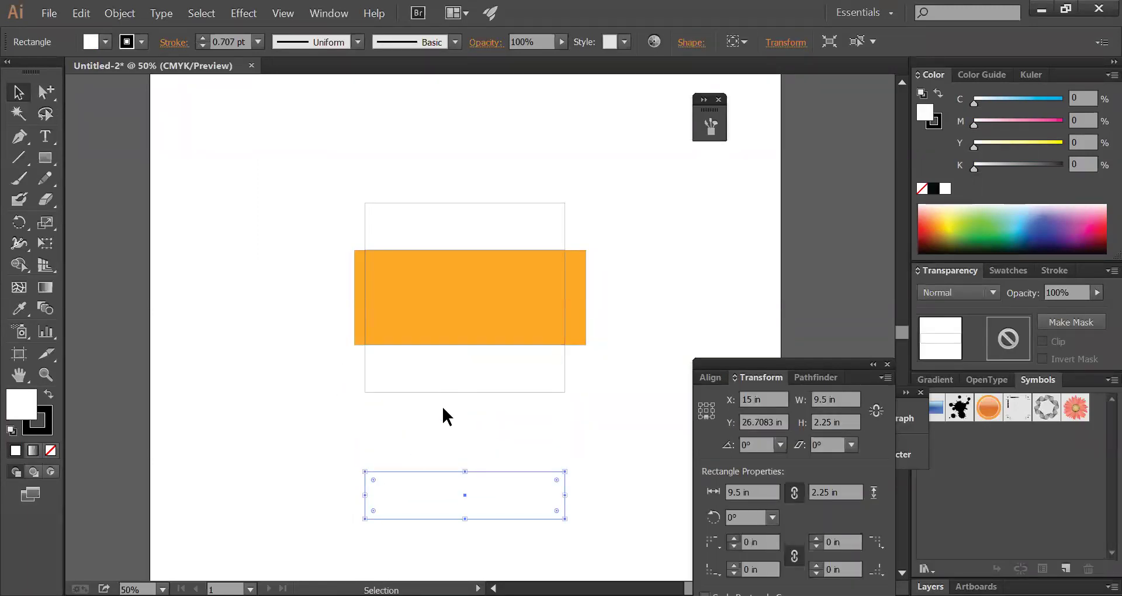
{"action": "left_click_drag", "start_coordinate": [628, 221], "coordinate": [395, 414]}
- Fill the lower of the two duplicated flaps with green (C 58.04, Y 100)
{"action": "key", "text": "ctrl+space"}
{"action": "left_click_drag", "start_coordinate": [306, 399], "coordinate": [651, 517]}
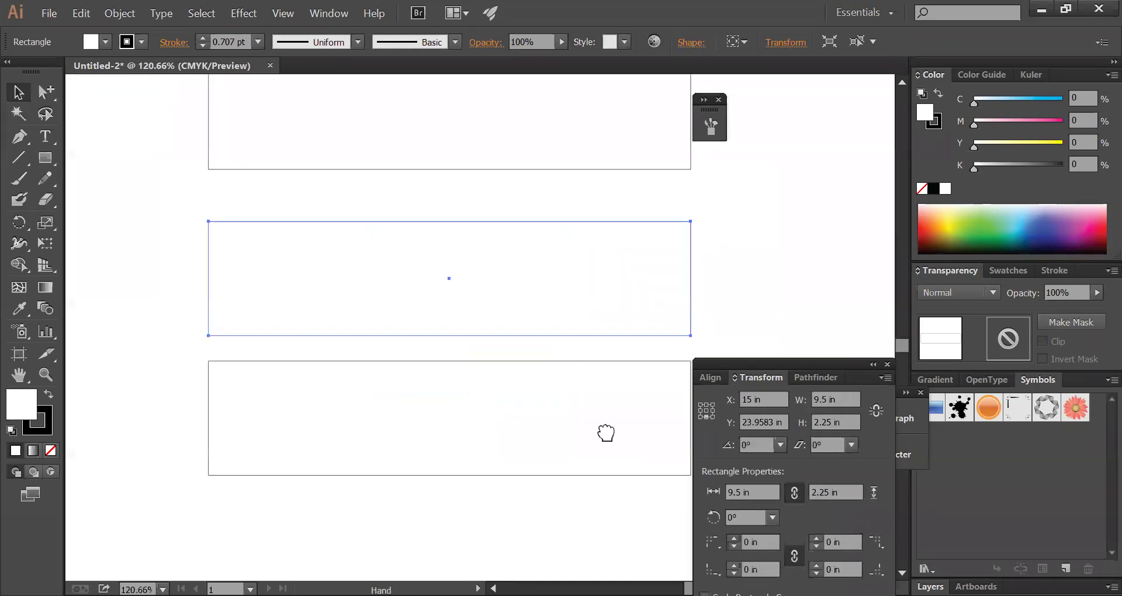
{"action": "left_click_drag", "start_coordinate": [603, 433], "coordinate": [519, 364]}
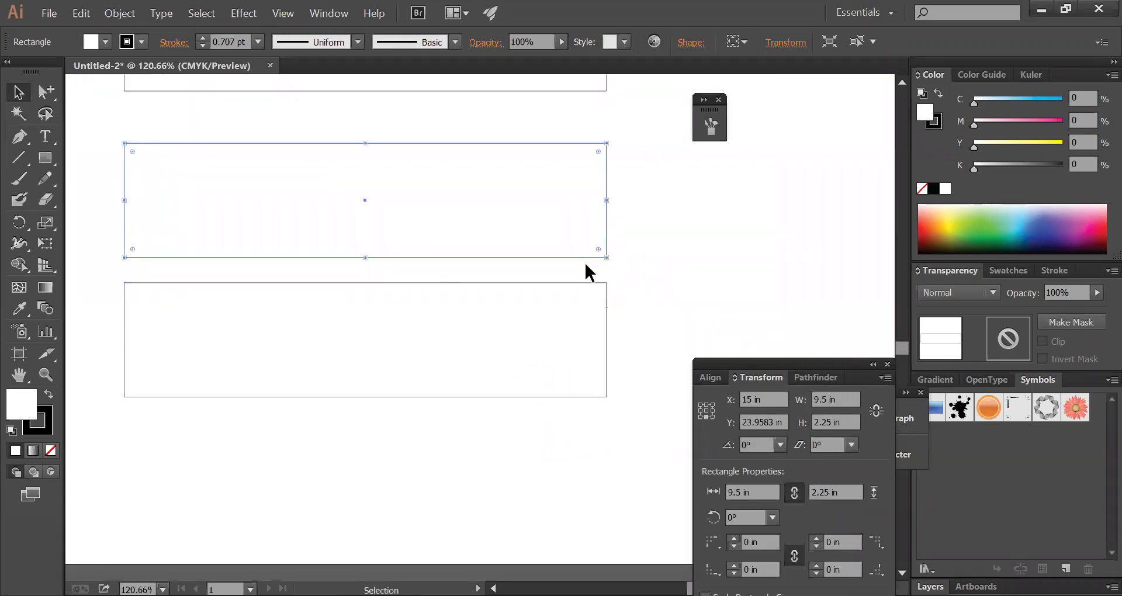
{"action": "left_click", "coordinate": [532, 289]}
{"action": "left_click", "coordinate": [944, 217]}
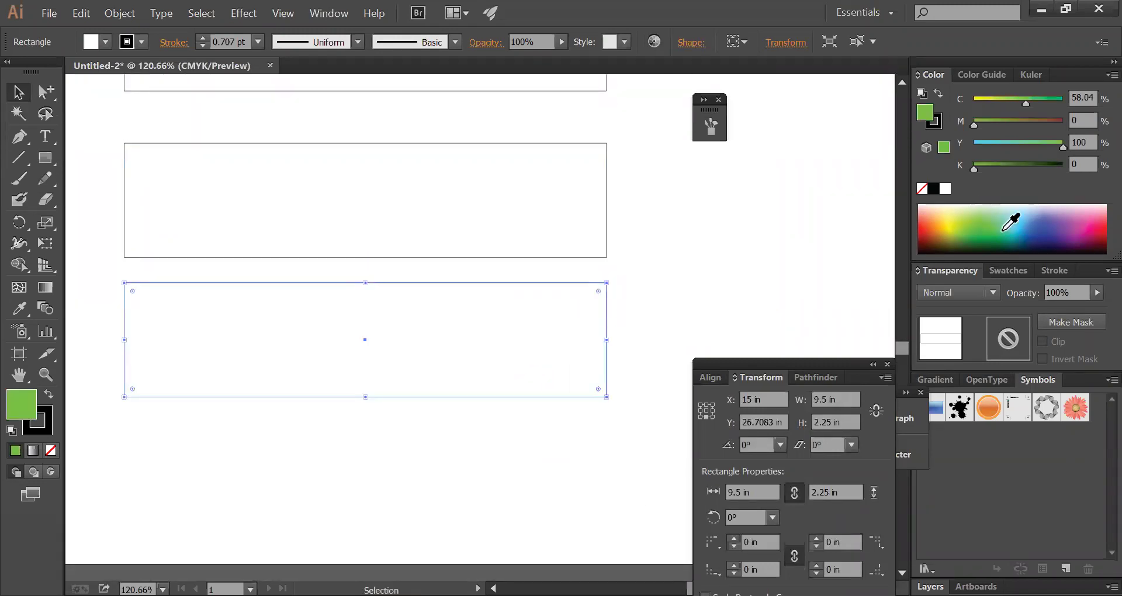
{"action": "left_click", "coordinate": [424, 269]}
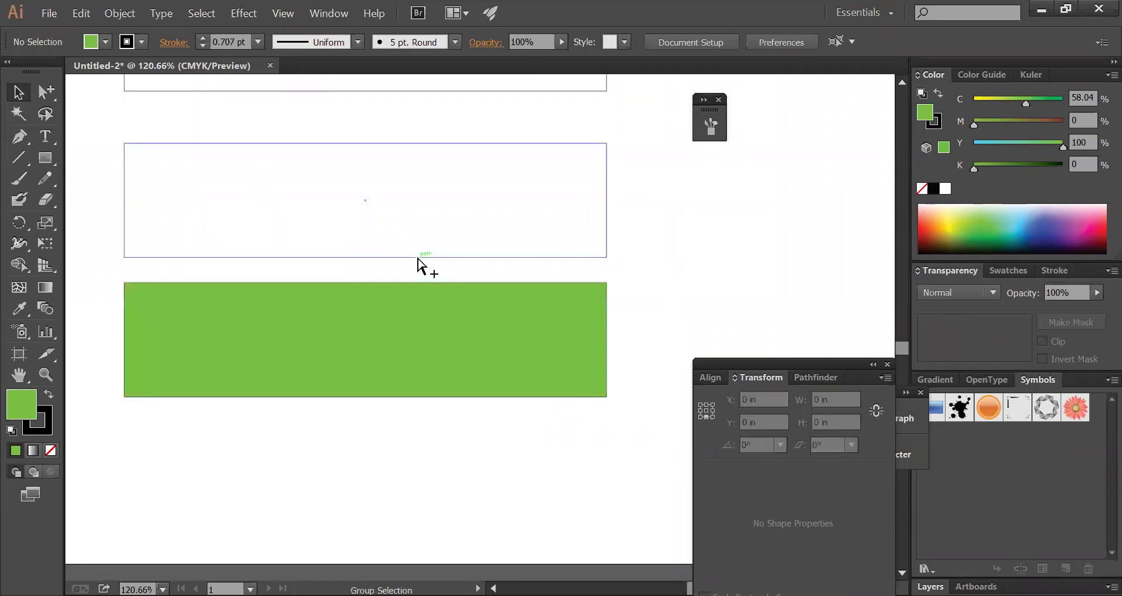
- Add a thin strip about 9.5 × 0.28 in directly below the upper duplicate and fill it yellow-green (C 31.37, Y 100)
{"action": "mouse_move", "coordinate": [417, 284]}
{"action": "left_mouse_down"}
{"action": "mouse_move", "coordinate": [422, 381]}
{"action": "mouse_move", "coordinate": [431, 223]}
{"action": "mouse_move", "coordinate": [409, 386]}
{"action": "mouse_move", "coordinate": [363, 272]}
{"action": "left_mouse_up"}
{"action": "left_click", "coordinate": [961, 233]}
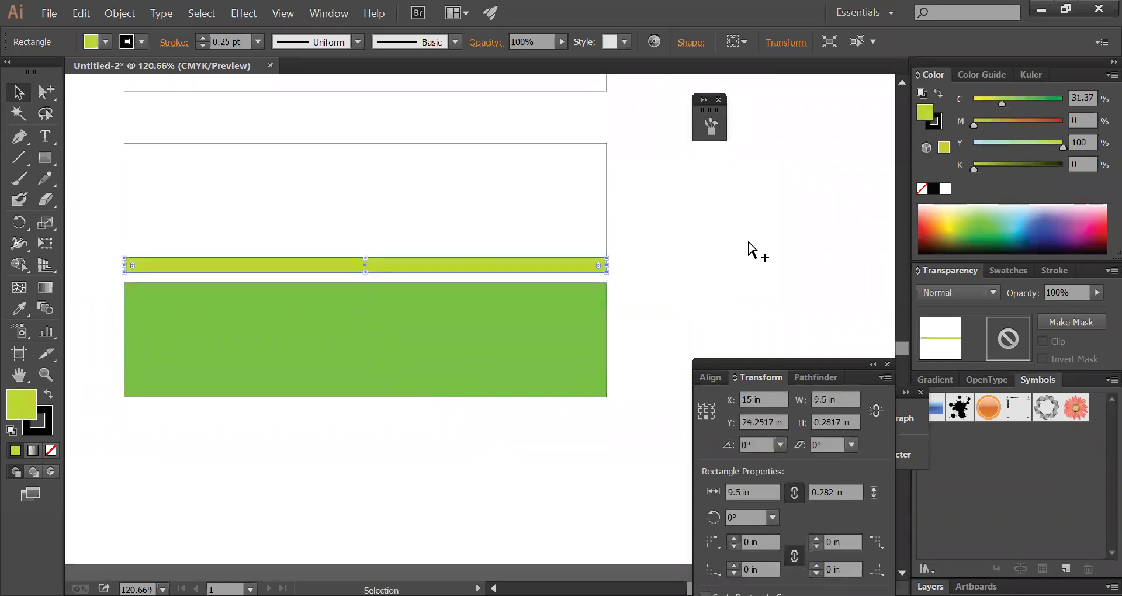
{"action": "left_click", "coordinate": [707, 250]}
- Select the white duplicate, the original top and bottom flaps and the green duplicate in turn to compare them
{"action": "left_click", "coordinate": [657, 241], "text": "alt"}
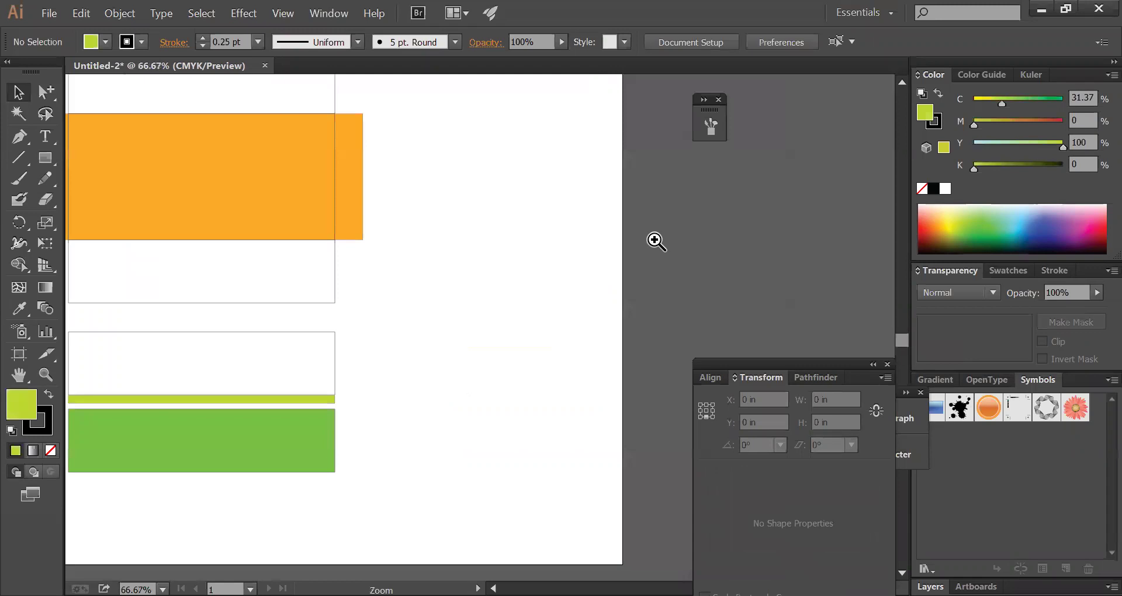
{"action": "key", "text": "v"}
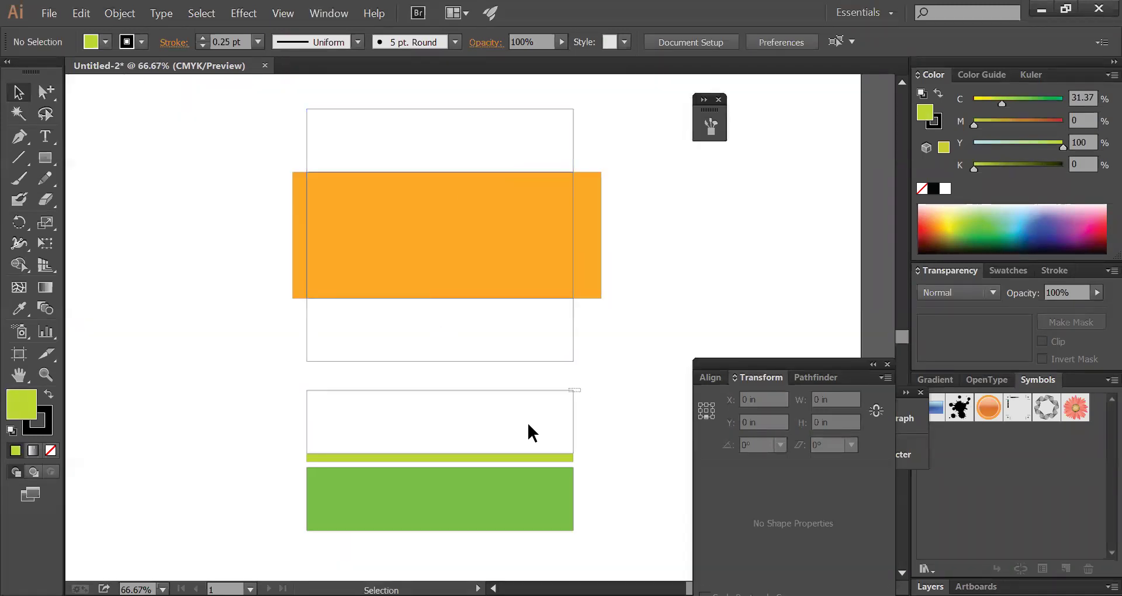
{"action": "left_click", "coordinate": [527, 422]}
{"action": "left_click", "coordinate": [568, 147]}
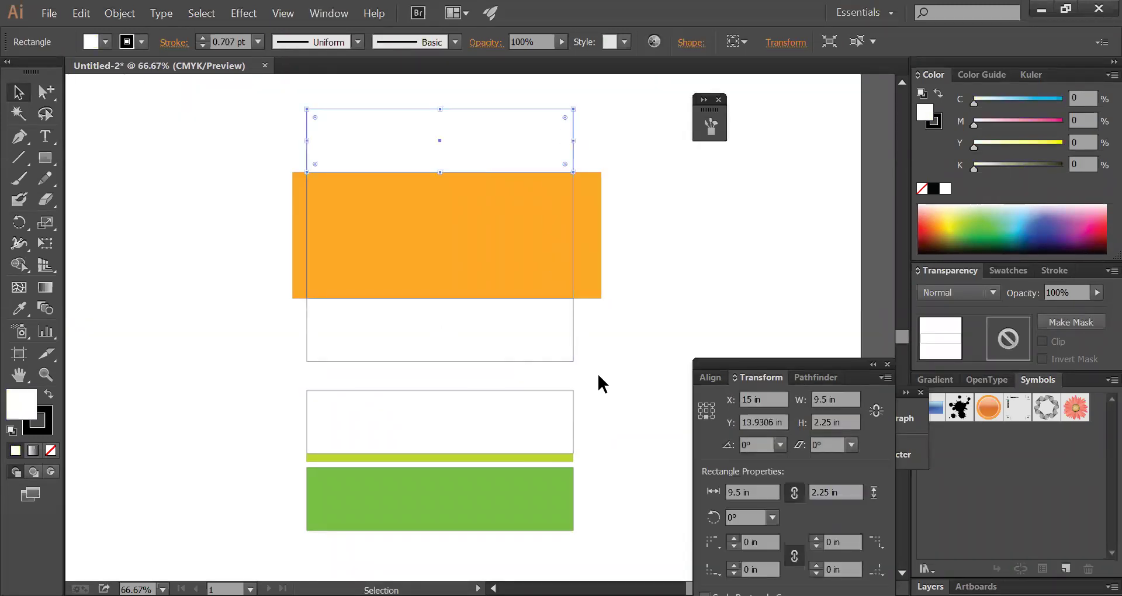
{"action": "left_click_drag", "start_coordinate": [550, 338], "coordinate": [552, 340]}
{"action": "left_click", "coordinate": [548, 489]}
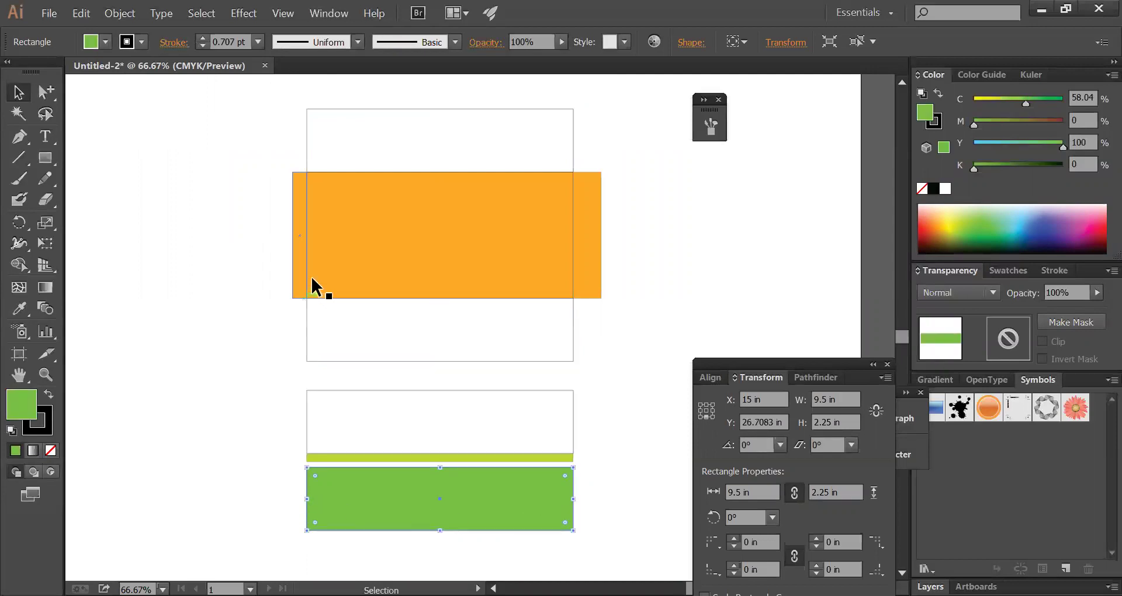
{"action": "left_click", "coordinate": [273, 479]}
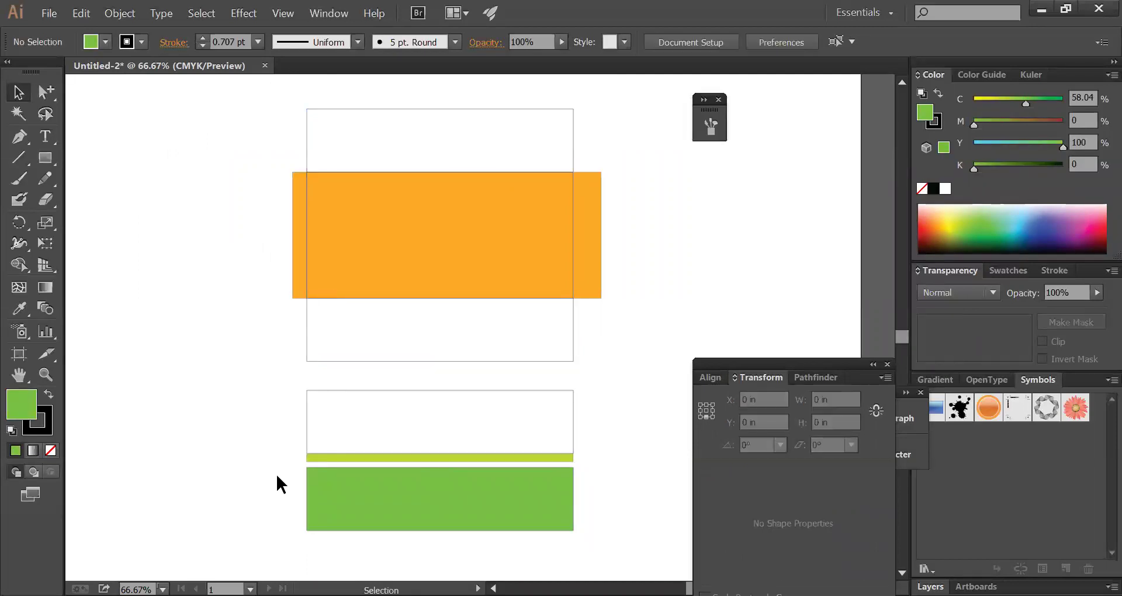
- Move the white duplicate and its thin strip down to meet the green panel's top edge, and send the green panel to the back
{"action": "left_click", "coordinate": [321, 457]}
{"action": "left_click_drag", "start_coordinate": [285, 435], "coordinate": [359, 468]}
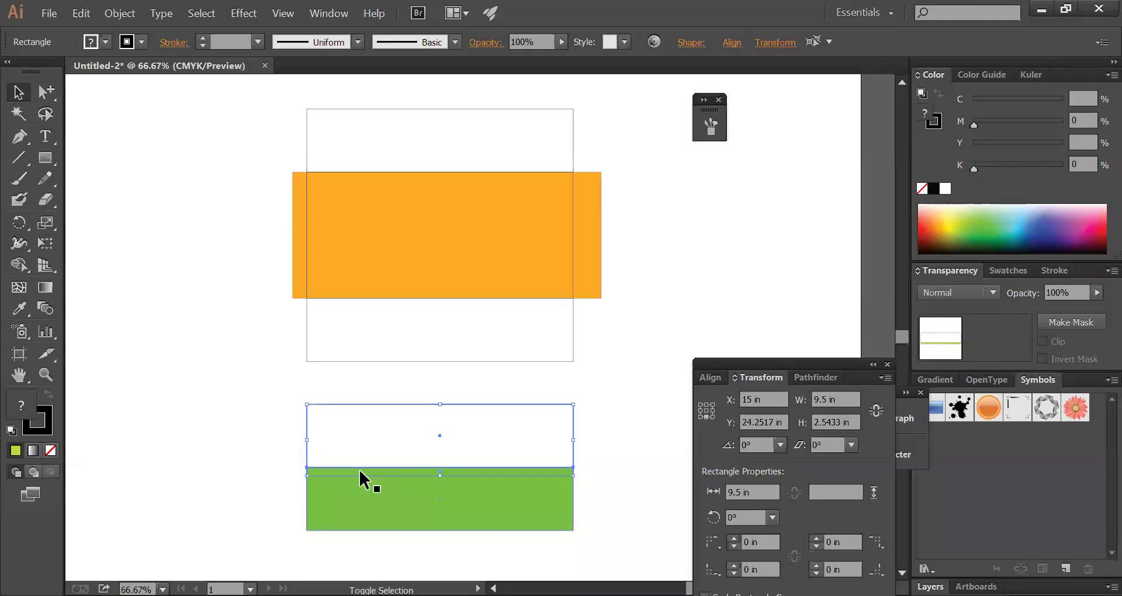
{"action": "left_click", "coordinate": [599, 447]}
{"action": "left_click", "coordinate": [549, 508]}
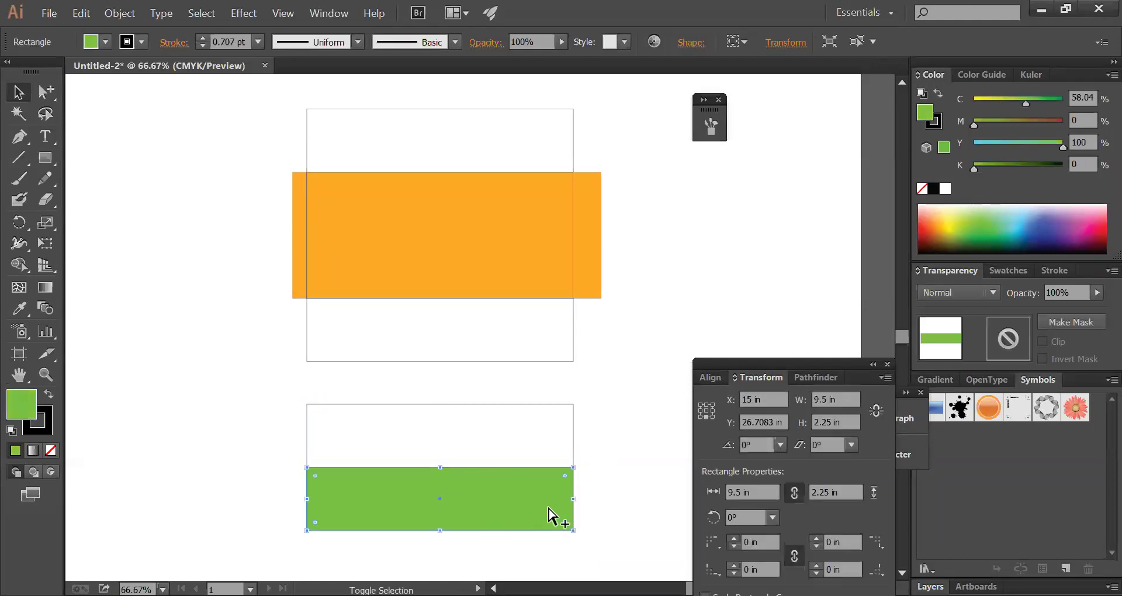
{"action": "key", "text": "ctrl+shift+bracketleft"}
- Copy the green panel's fill to the white duplicate above it with the Eyedropper
{"action": "left_click", "coordinate": [523, 427]}
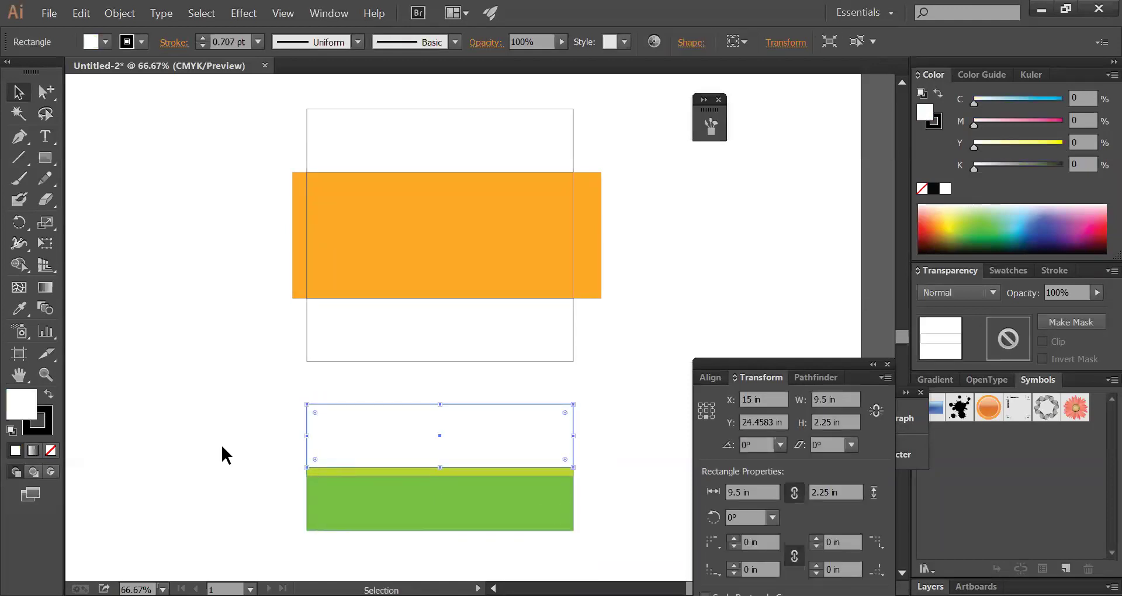
{"action": "left_click", "coordinate": [20, 308]}
{"action": "left_click", "coordinate": [338, 507]}
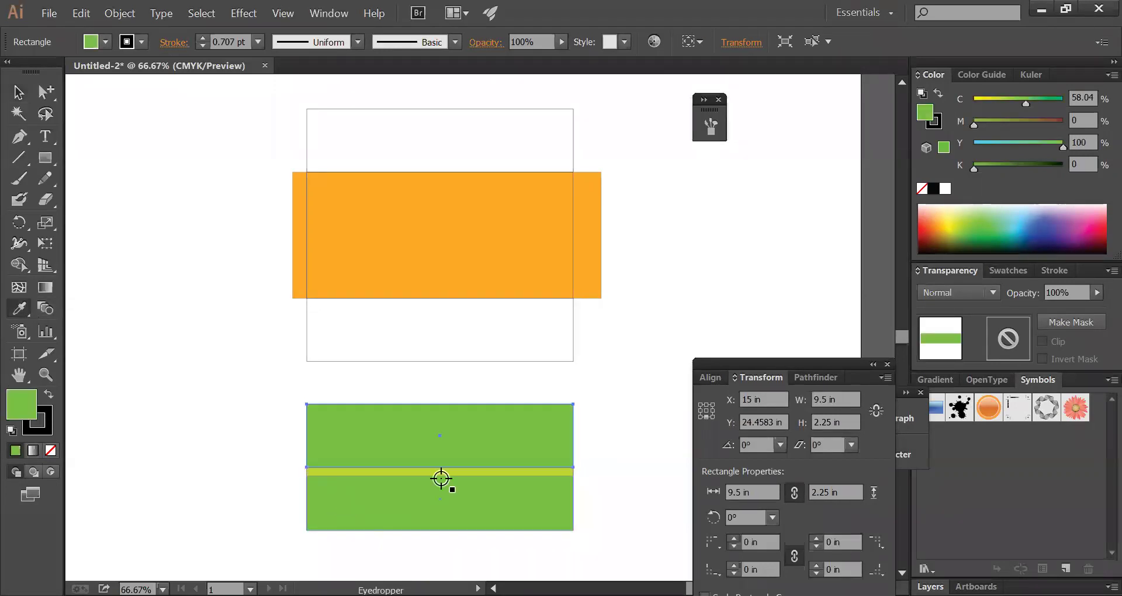
{"action": "left_click", "coordinate": [619, 453], "text": "ctrl"}
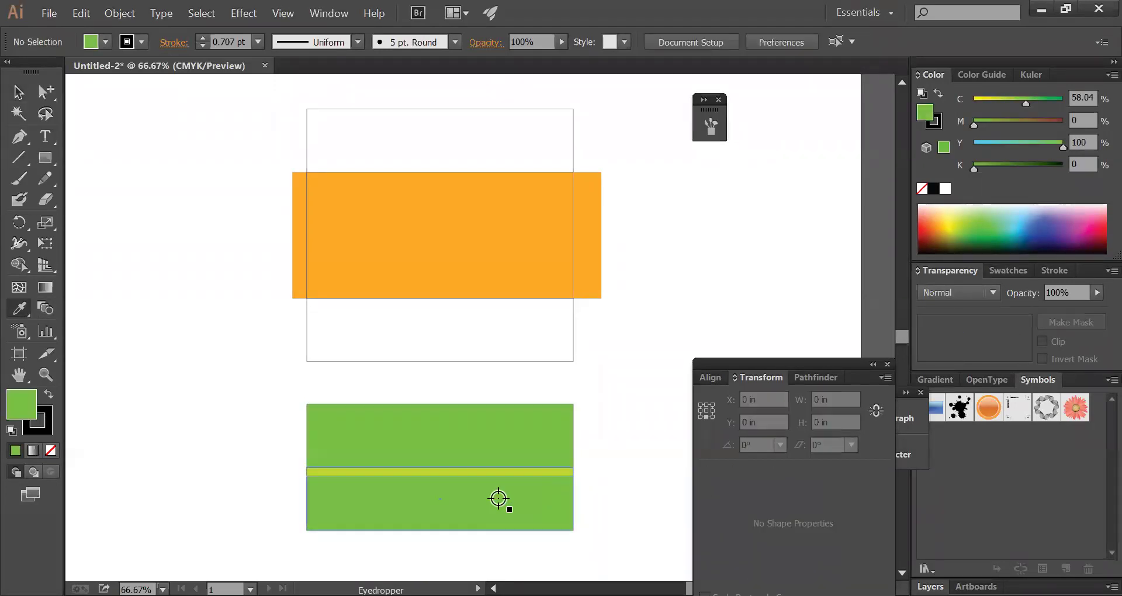
- Select the original bottom flap, the lower green panel and the yellow-green strip in turn to examine the overlap
{"action": "left_click", "coordinate": [328, 349], "text": "ctrl"}
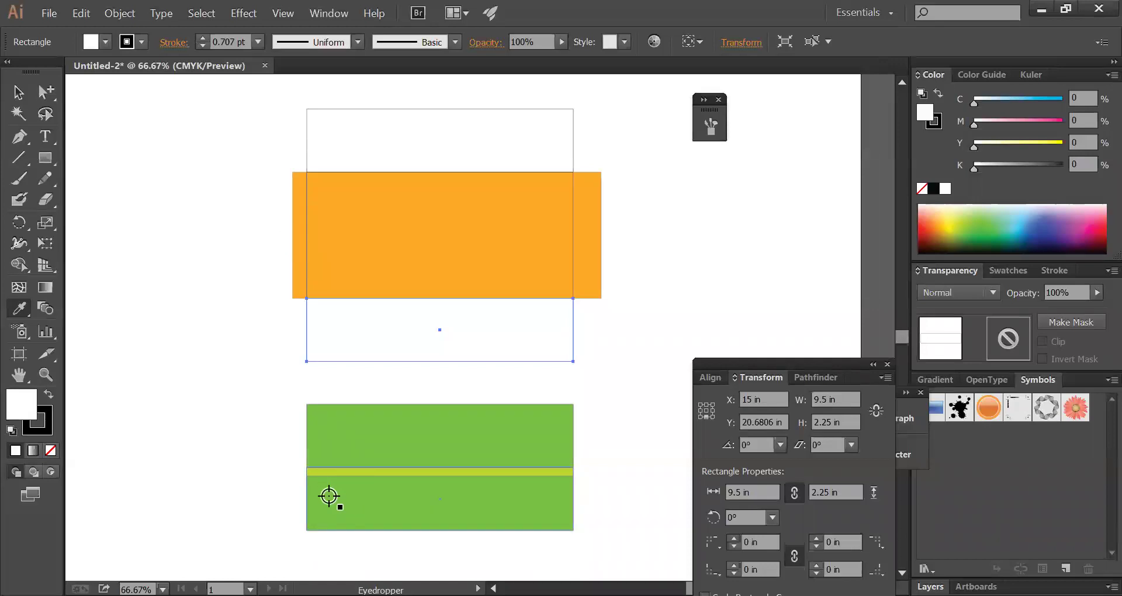
{"action": "left_click", "coordinate": [330, 489], "text": "ctrl"}
{"action": "left_click", "coordinate": [330, 472], "text": "ctrl"}
{"action": "left_click", "coordinate": [598, 461], "text": "ctrl"}
{"action": "left_click", "coordinate": [566, 472], "text": "ctrl"}
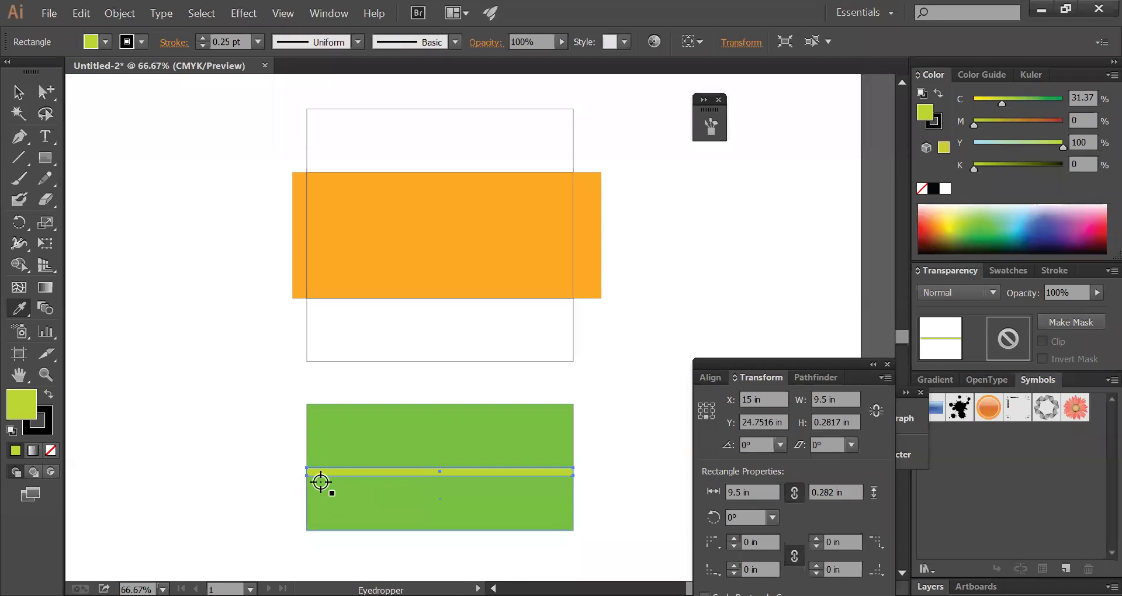
- Duplicate the 0.5 in wide orange left strip onto the left edge of the stacked green panels
{"action": "left_click", "coordinate": [297, 264], "text": "ctrl"}
{"action": "left_click_drag", "start_coordinate": [297, 265], "coordinate": [314, 436]}
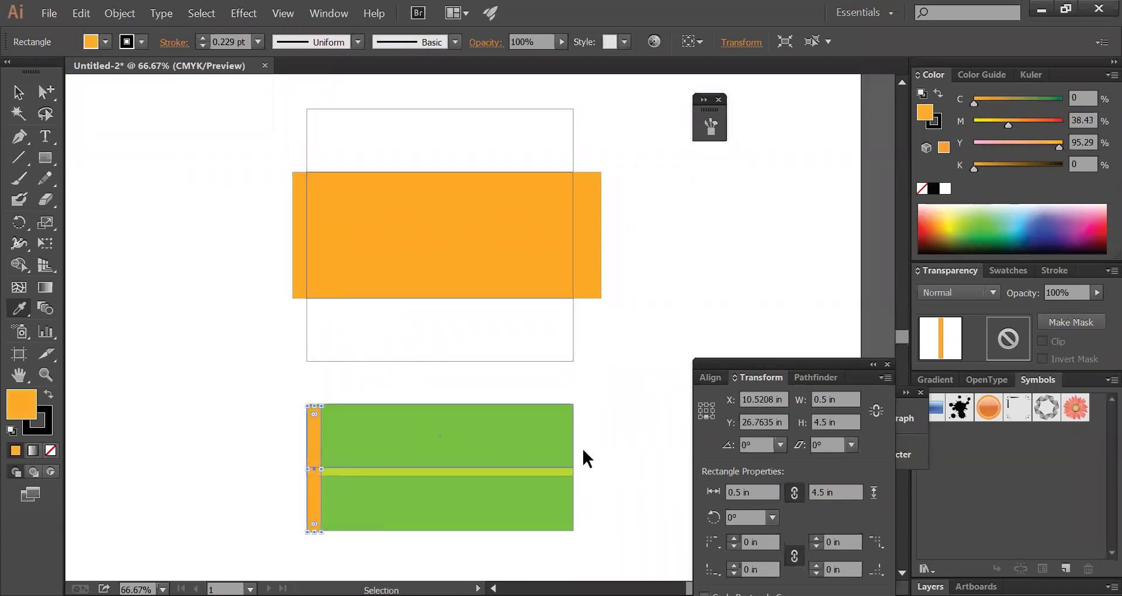
{"action": "left_click", "coordinate": [626, 445], "text": "ctrl"}
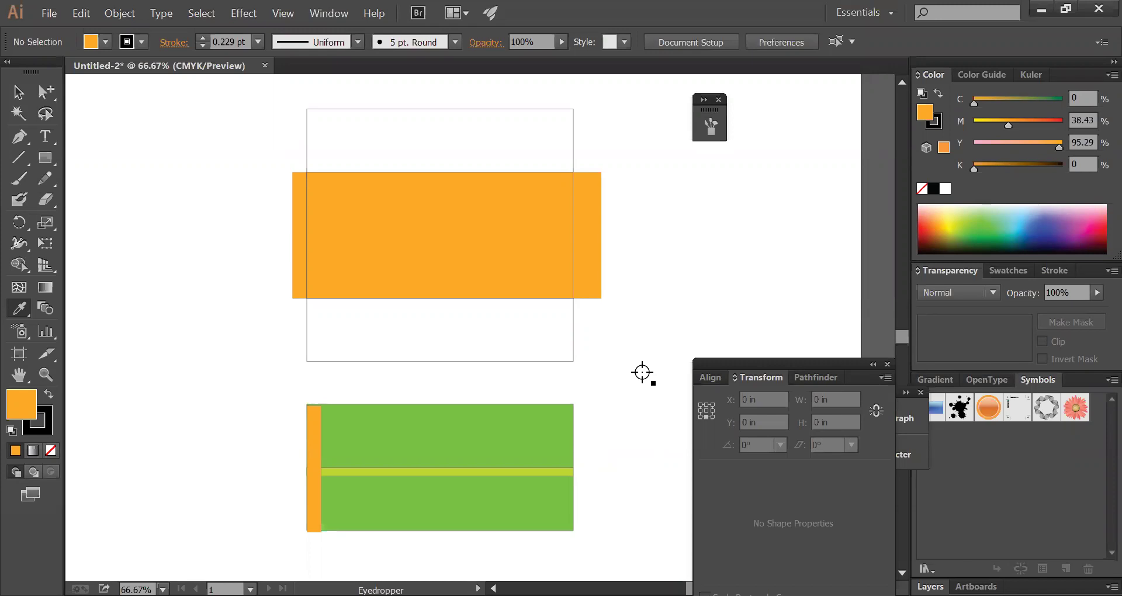
- Undo the assembly edits step by step, back to before the yellow-green strip was added
{"action": "key", "text": "ctrl+z"}
{"action": "key", "text": "ctrl+z"}
{"action": "key", "text": "ctrl+z"}
{"action": "key", "text": "ctrl+z"}
{"action": "key", "text": "ctrl+z"}
{"action": "key", "text": "ctrl+z"}
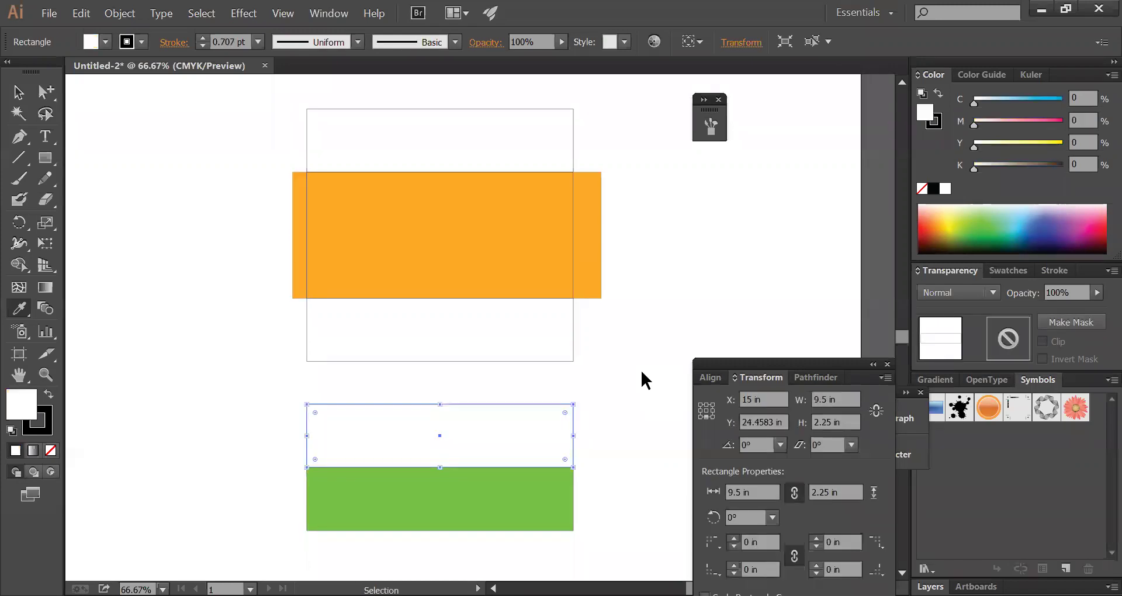
{"action": "key", "text": "ctrl+z"}
{"action": "key", "text": "ctrl+z"}
{"action": "key", "text": "ctrl+z"}
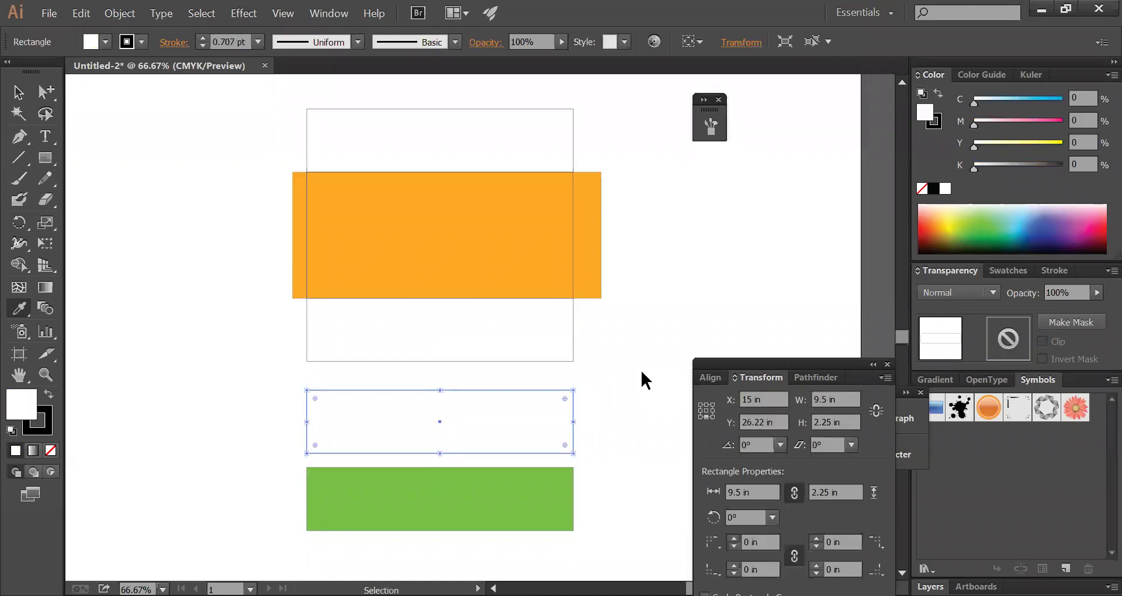
- Redo the undone edits through the orange strip's duplicate, and select the yellow-green overlap strip
{"action": "key", "text": "ctrl+shift+z"}
{"action": "key", "text": "ctrl+shift+z"}
{"action": "key", "text": "ctrl+shift+z"}
{"action": "key", "text": "ctrl+shift+z"}
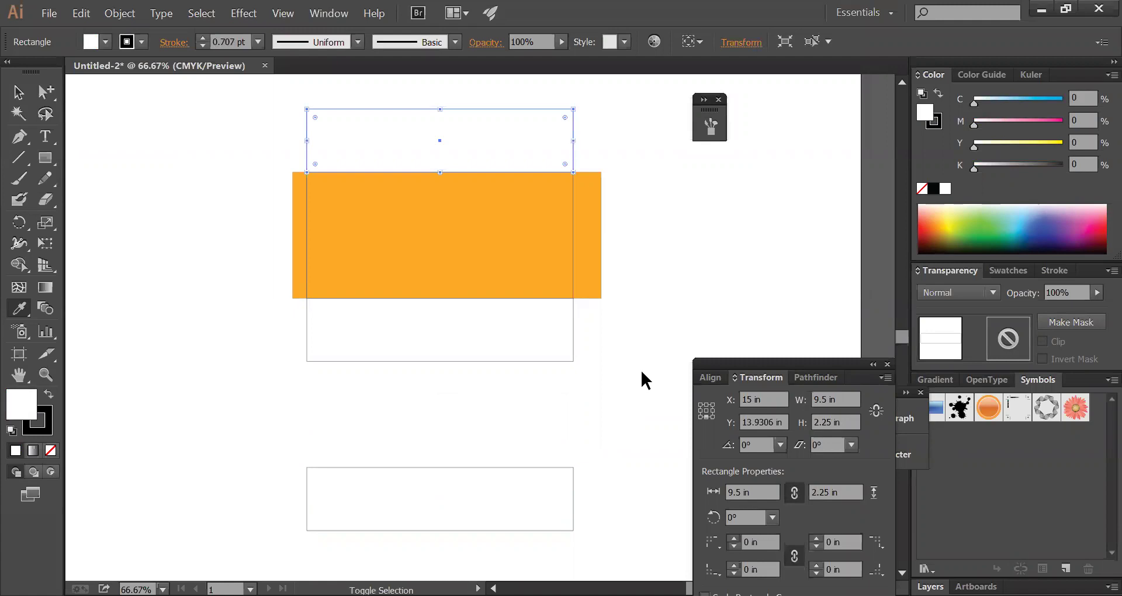
{"action": "key", "text": "ctrl+shift+z"}
{"action": "key", "text": "ctrl+shift+z"}
{"action": "key", "text": "ctrl+shift+z"}
{"action": "key", "text": "ctrl+shift+z"}
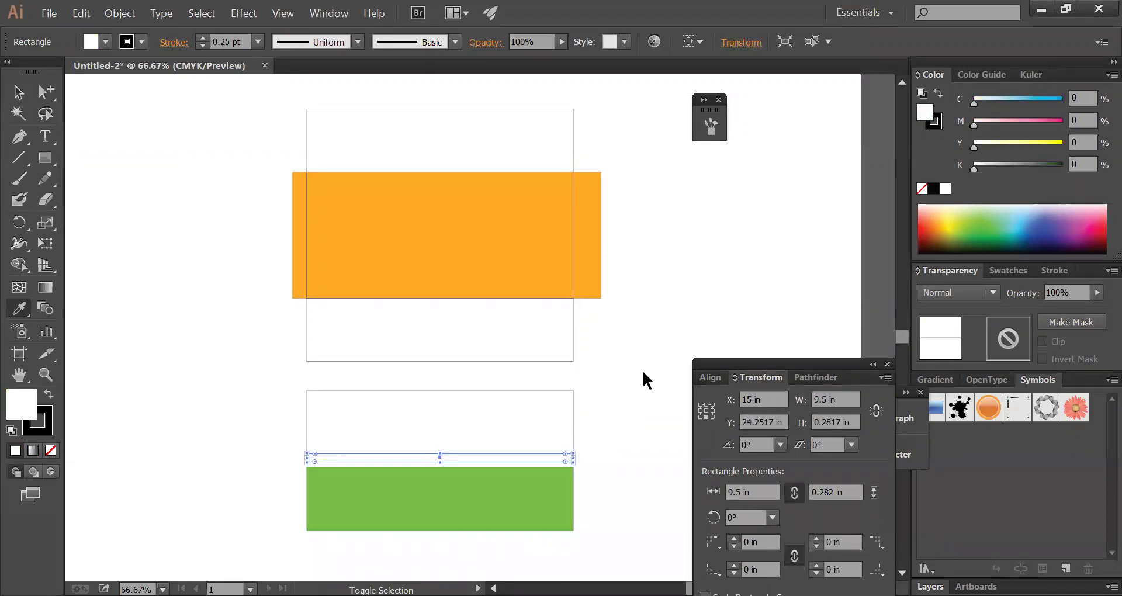
{"action": "key", "text": "ctrl+shift+z"}
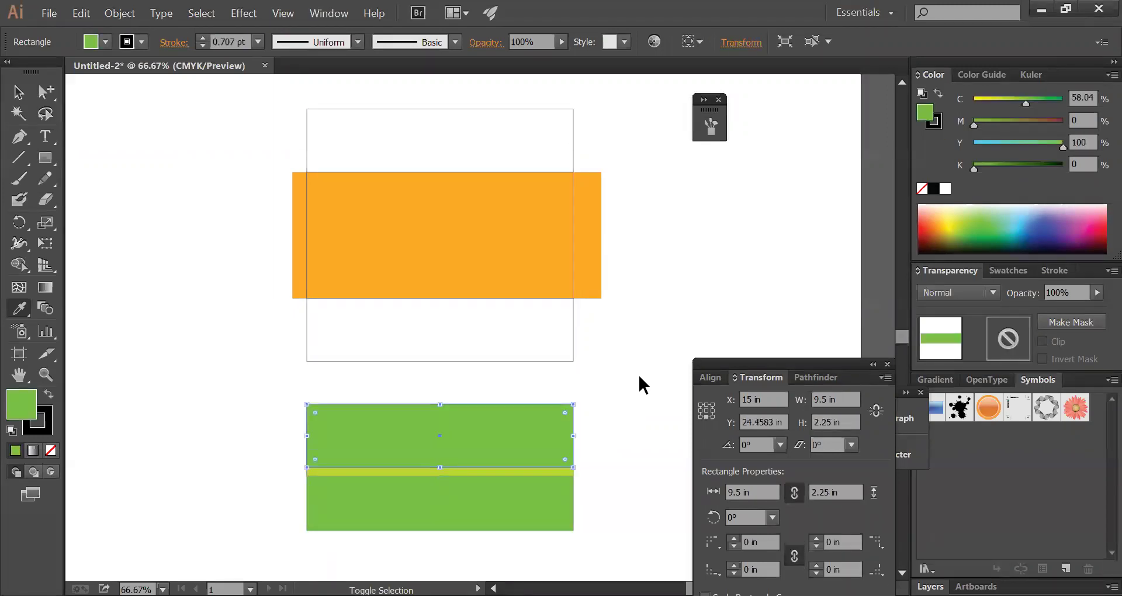
{"action": "left_click", "coordinate": [622, 381]}
{"action": "key", "text": "ctrl+shift+z"}
{"action": "key", "text": "ctrl+shift+z"}
{"action": "left_click", "coordinate": [493, 474]}
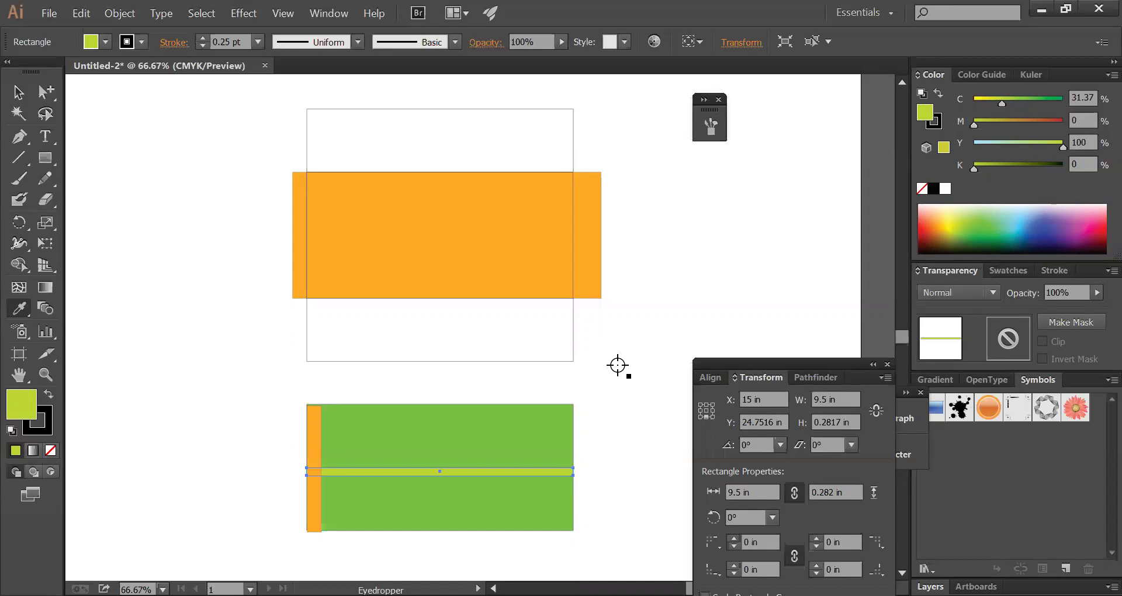
- Fill the top and bottom white flaps with blue (C 81.18, M 74.12, Y 0, K 0)
{"action": "left_click_drag", "start_coordinate": [608, 325], "coordinate": [549, 352]}
{"action": "left_click_drag", "start_coordinate": [615, 139], "coordinate": [550, 147]}
{"action": "left_click", "coordinate": [1024, 211]}
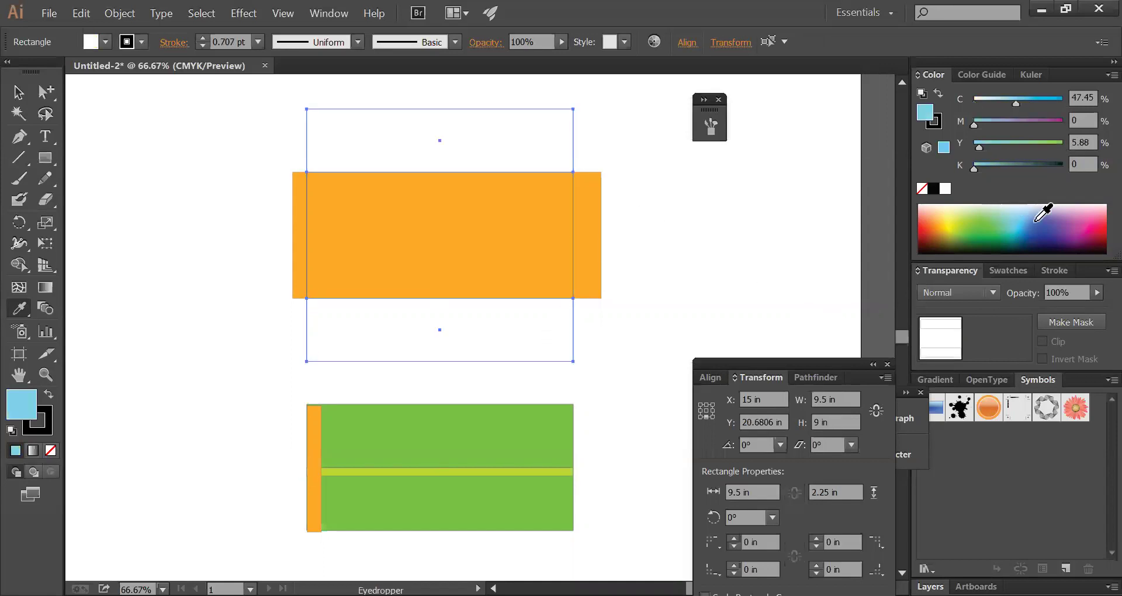
{"action": "left_click", "coordinate": [1047, 221]}
{"action": "key", "text": "ctrl+shift+a"}
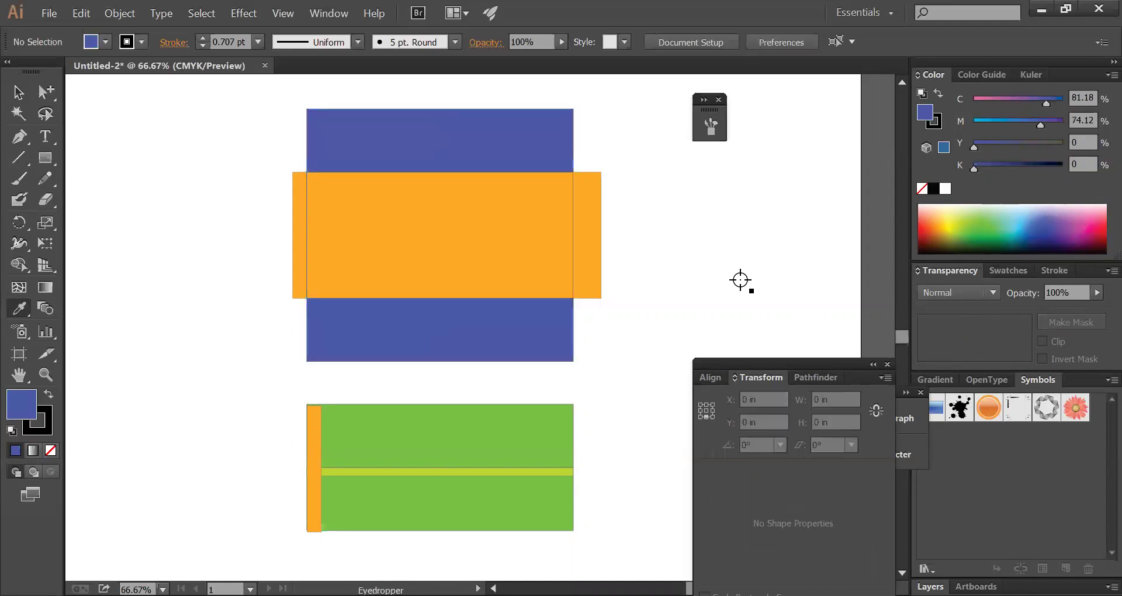
- Move the stacked green assembly further down and place the yellow-green strip just below the template's bottom blue flap
{"action": "left_click_drag", "start_coordinate": [263, 402], "coordinate": [575, 524]}
{"action": "left_click_drag", "start_coordinate": [495, 473], "coordinate": [435, 367]}
{"action": "left_click", "coordinate": [445, 422]}
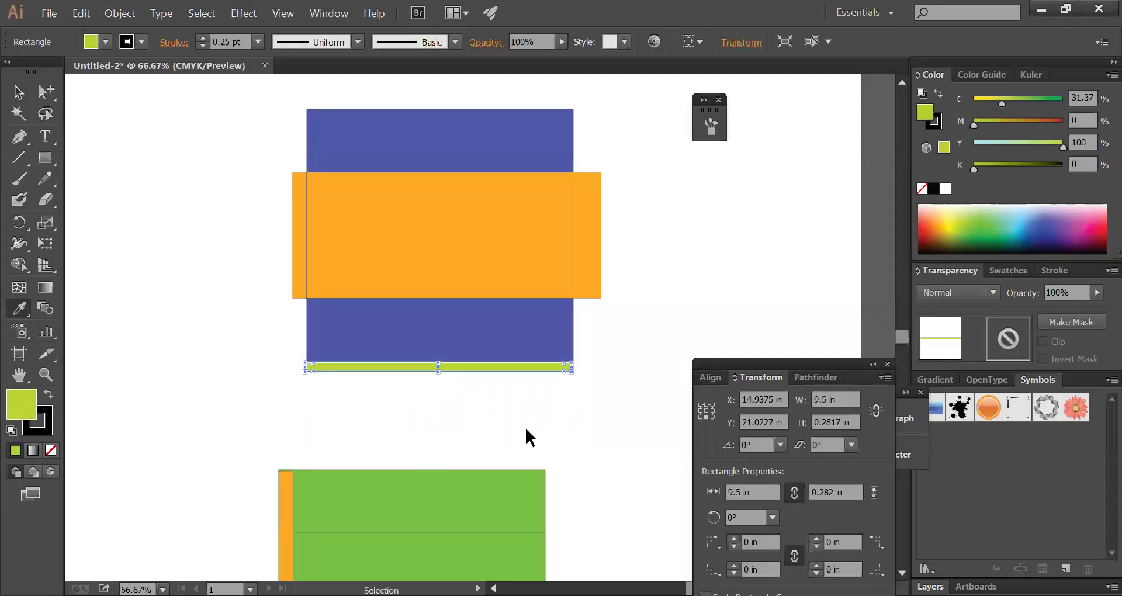
{"action": "left_click", "coordinate": [19, 92]}
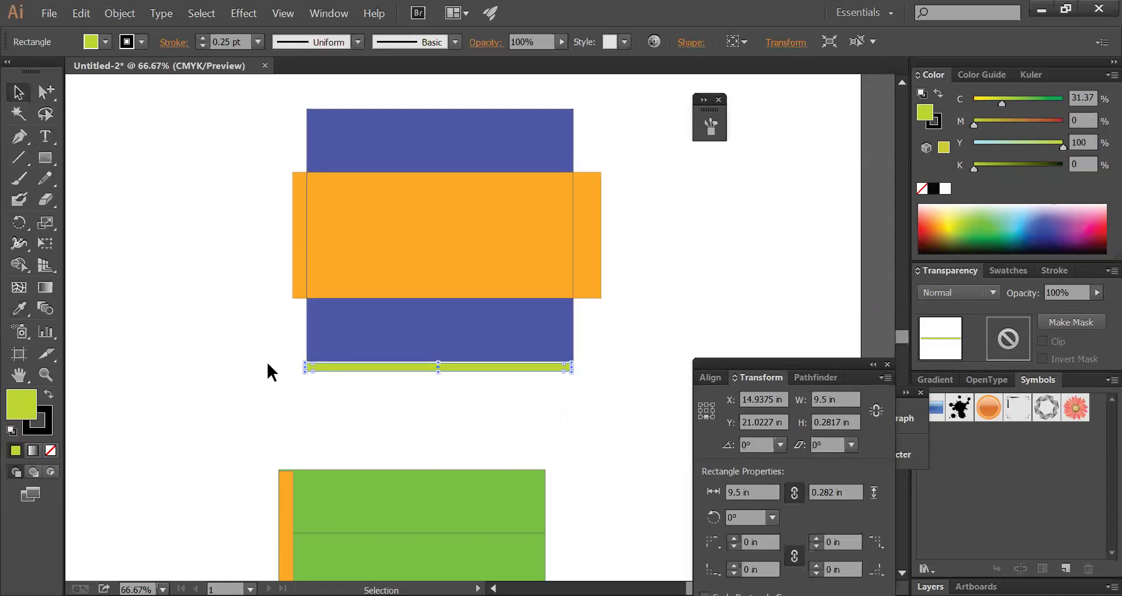
{"action": "left_click", "coordinate": [620, 381]}
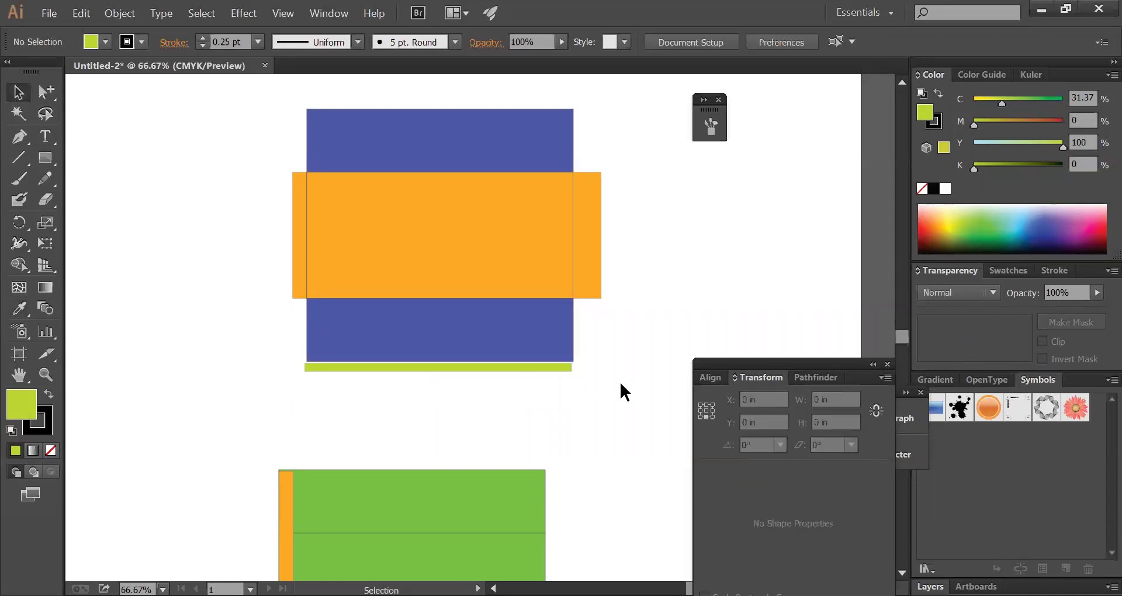
- Delete the yellow-green strip below the bottom blue flap and undo the deletion
{"action": "left_click_drag", "start_coordinate": [620, 381], "coordinate": [305, 395]}
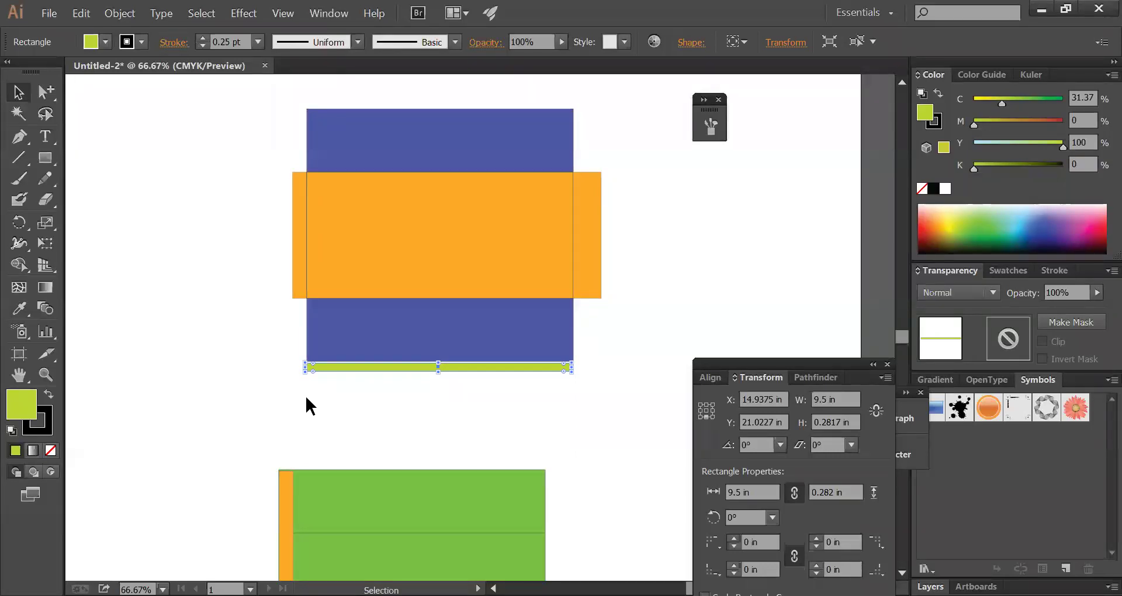
{"action": "left_click", "coordinate": [545, 385]}
{"action": "left_click", "coordinate": [450, 364]}
{"action": "key", "text": "Delete"}
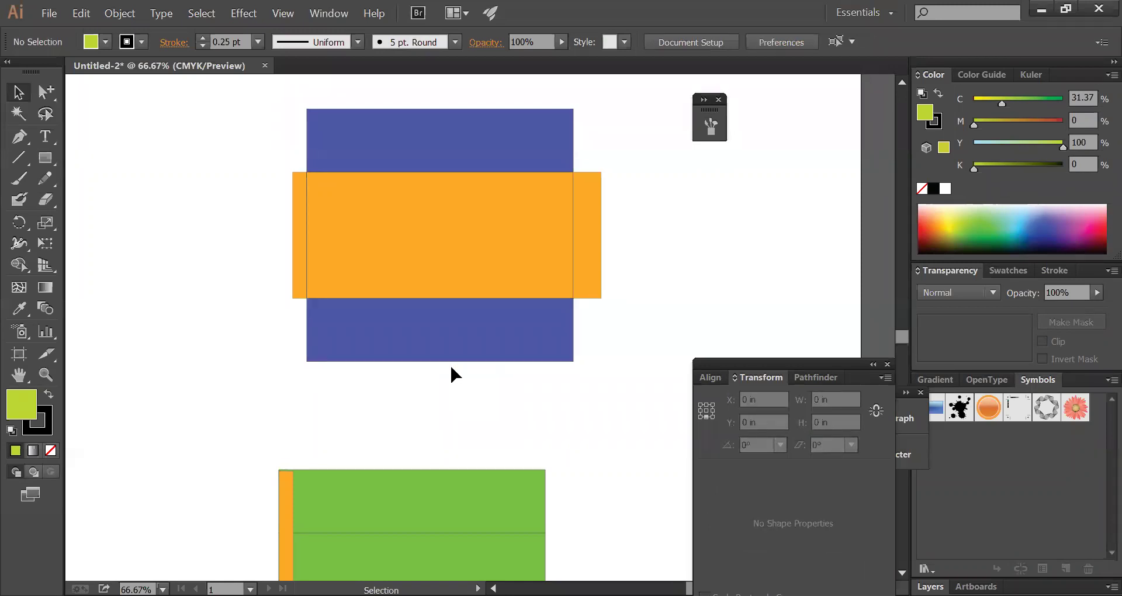
{"action": "key", "text": "ctrl+z"}
{"action": "left_click", "coordinate": [217, 217]}
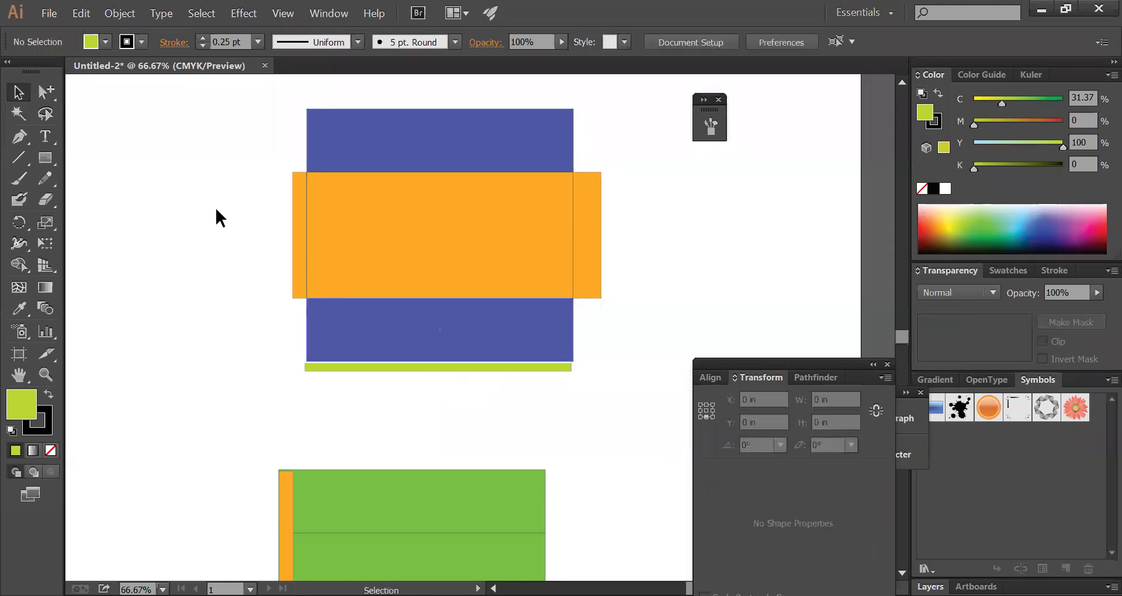
- Draw a yellow-green rectangle about 2.67 in wide and 6.52 in tall across the blue flaps and orange middle panel
{"action": "left_click", "coordinate": [47, 157]}
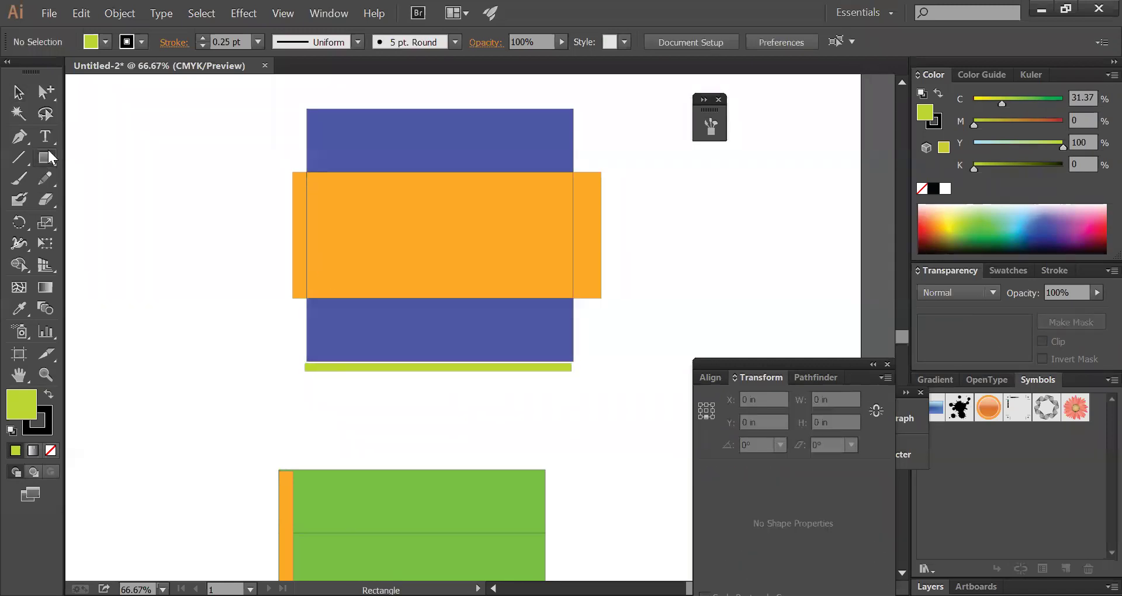
{"action": "mouse_move", "coordinate": [358, 157]}
{"action": "left_mouse_down"}
{"action": "mouse_move", "coordinate": [433, 306]}
{"action": "mouse_move", "coordinate": [433, 339]}
{"action": "left_mouse_up"}
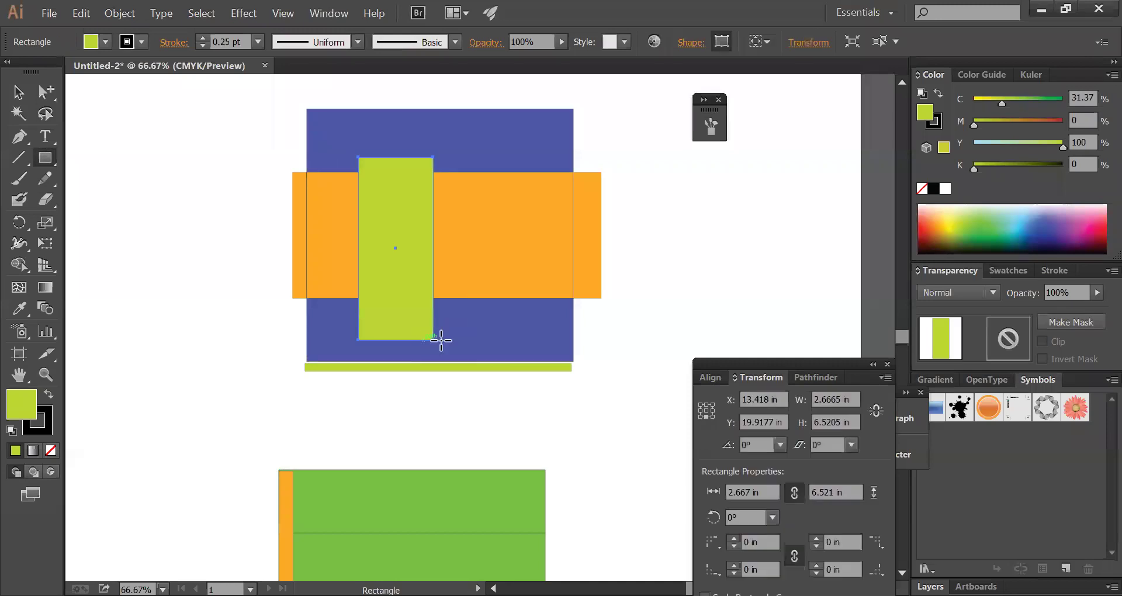
{"action": "key", "text": "v"}
{"action": "left_click", "coordinate": [645, 308]}
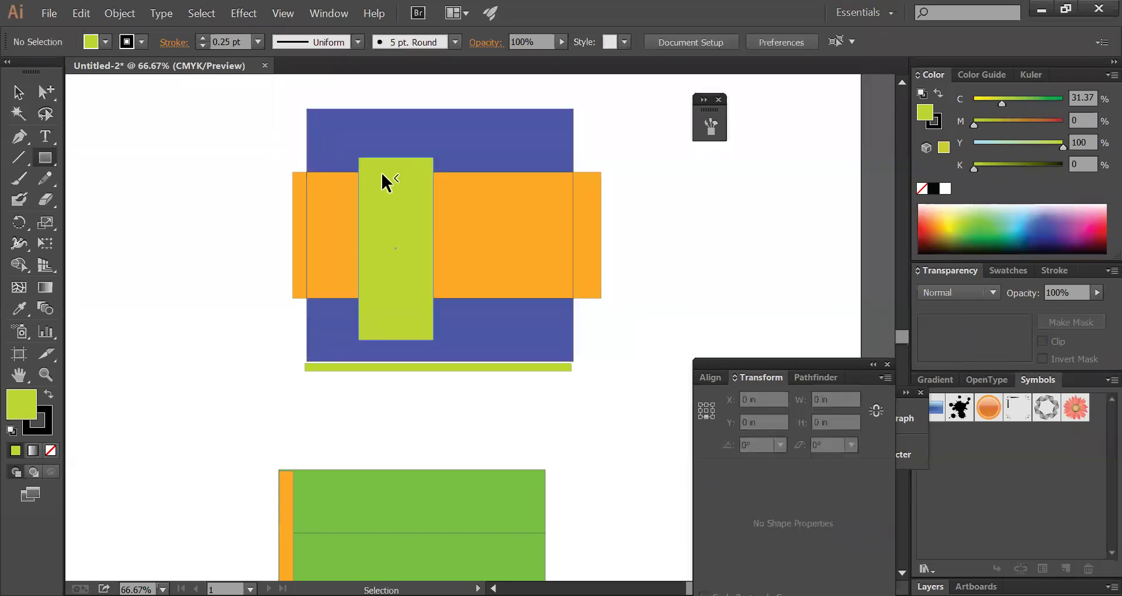
- Move the thin yellow-green strip from below the bottom flap to just above the top blue flap
{"action": "left_click", "coordinate": [381, 173]}
{"action": "left_click", "coordinate": [401, 114]}
{"action": "left_click", "coordinate": [394, 105]}
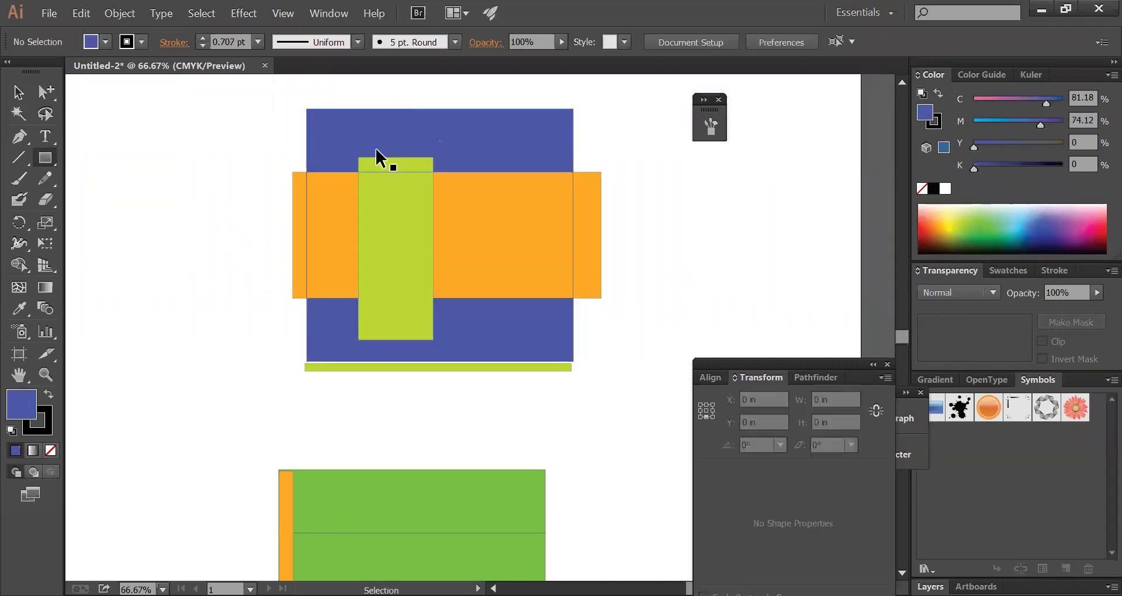
{"action": "left_click_drag", "start_coordinate": [349, 367], "coordinate": [438, 102]}
{"action": "left_click", "coordinate": [611, 169]}
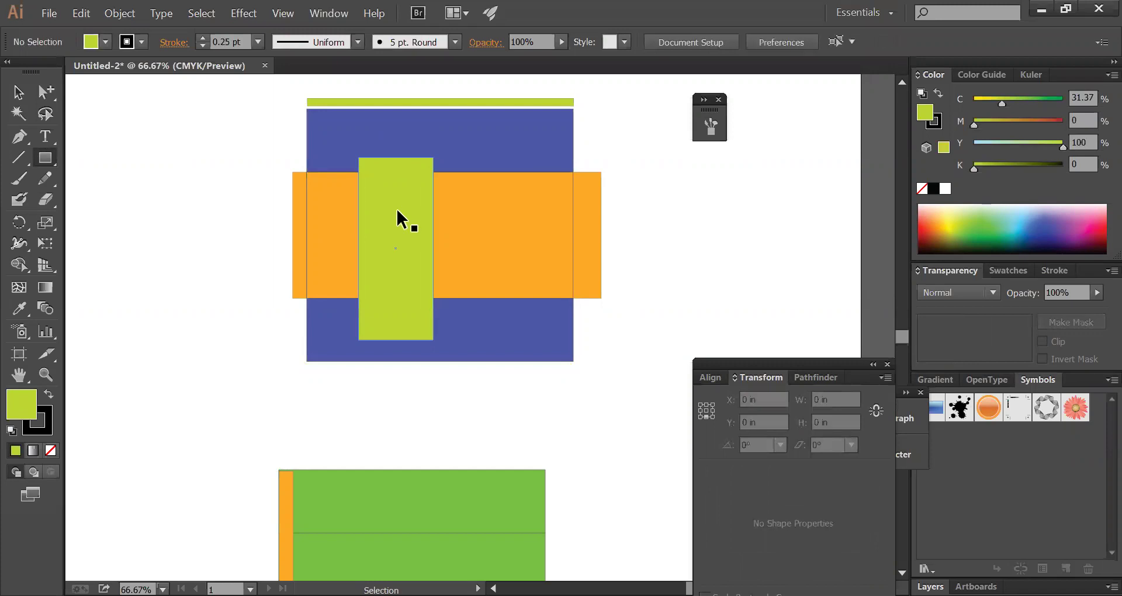
- Stretch the tall yellow-green rectangle down to the bottom flap's lower edge, making it 7.25 in tall
{"action": "left_click", "coordinate": [395, 338]}
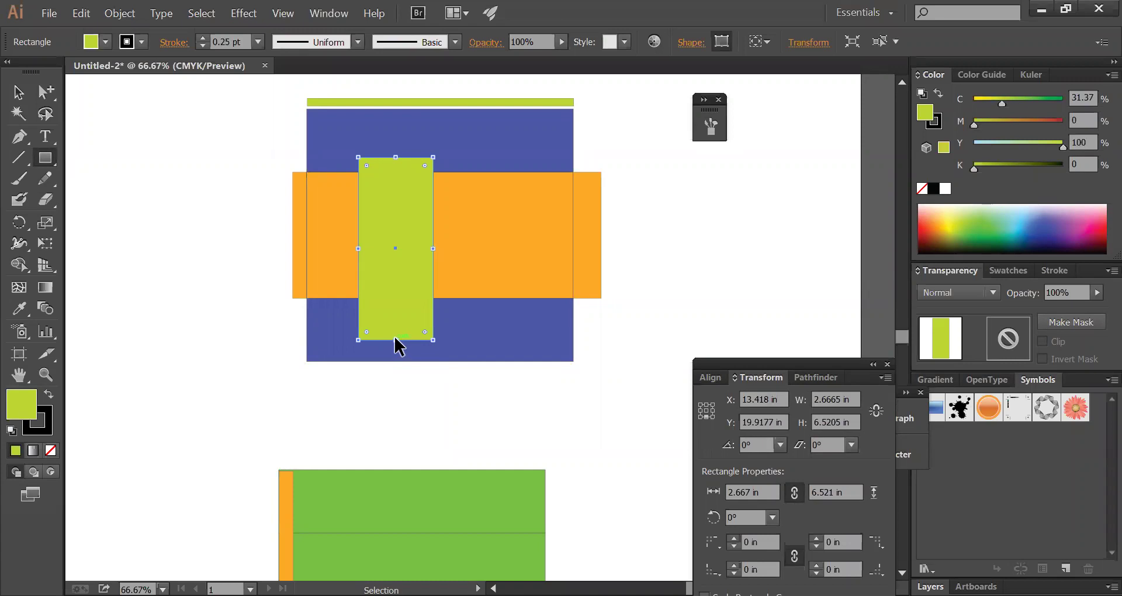
{"action": "key", "text": "v"}
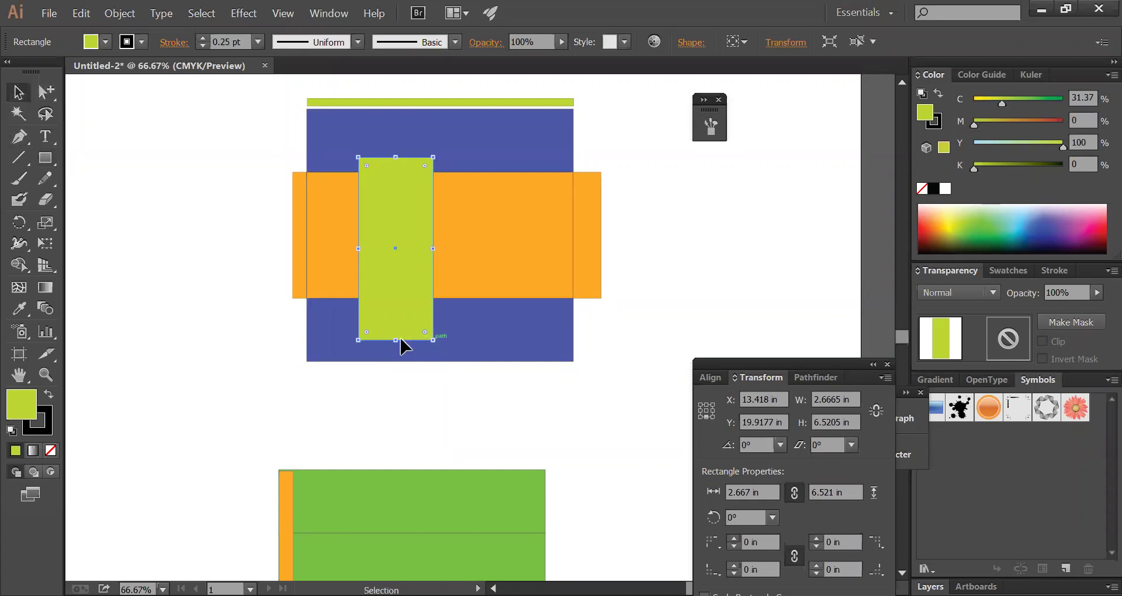
{"action": "left_click_drag", "start_coordinate": [396, 339], "coordinate": [397, 361]}
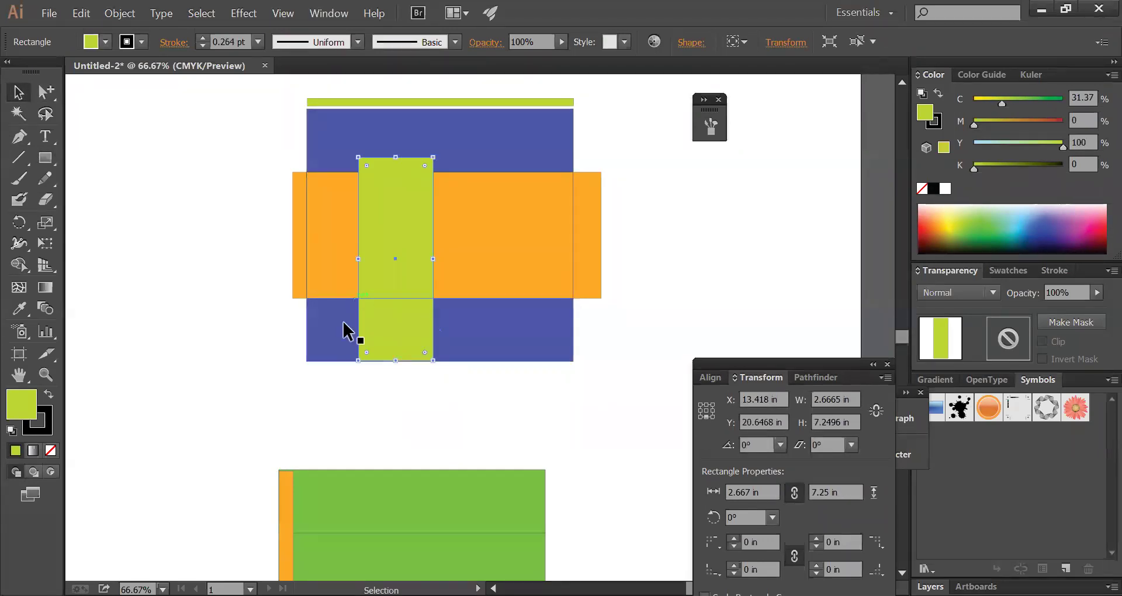
{"action": "left_click", "coordinate": [401, 421]}
- Check the thin strip above the top flap and delete the tall yellow-green rectangle crossing the panels
{"action": "left_click_drag", "start_coordinate": [337, 100], "coordinate": [337, 101]}
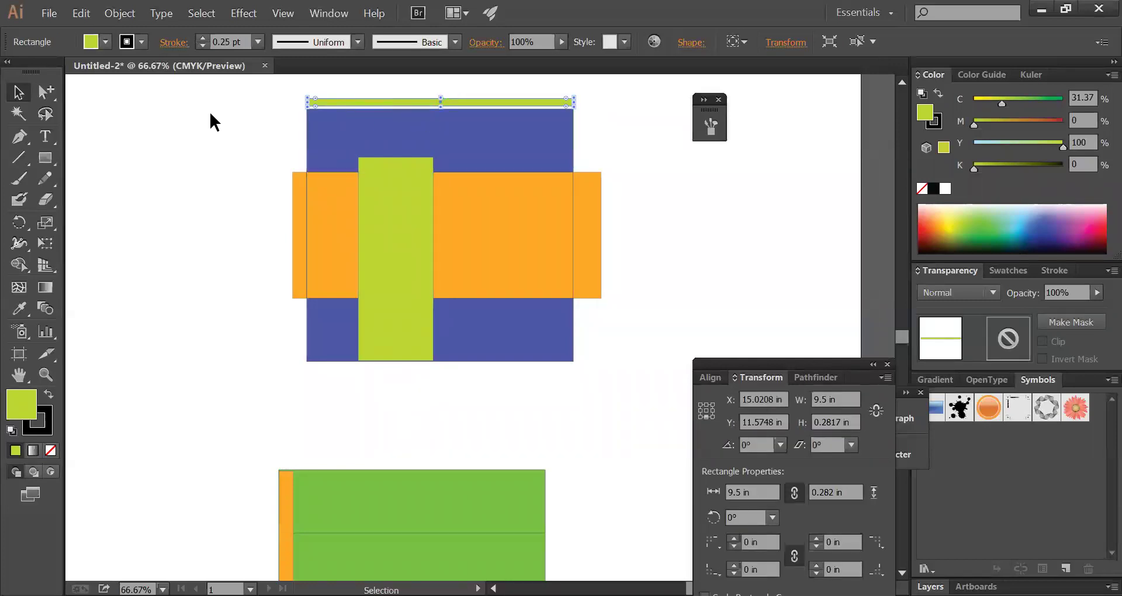
{"action": "left_click", "coordinate": [170, 105]}
{"action": "left_click", "coordinate": [331, 102]}
{"action": "left_click", "coordinate": [457, 377]}
{"action": "left_click", "coordinate": [401, 330]}
{"action": "key", "text": "Delete"}
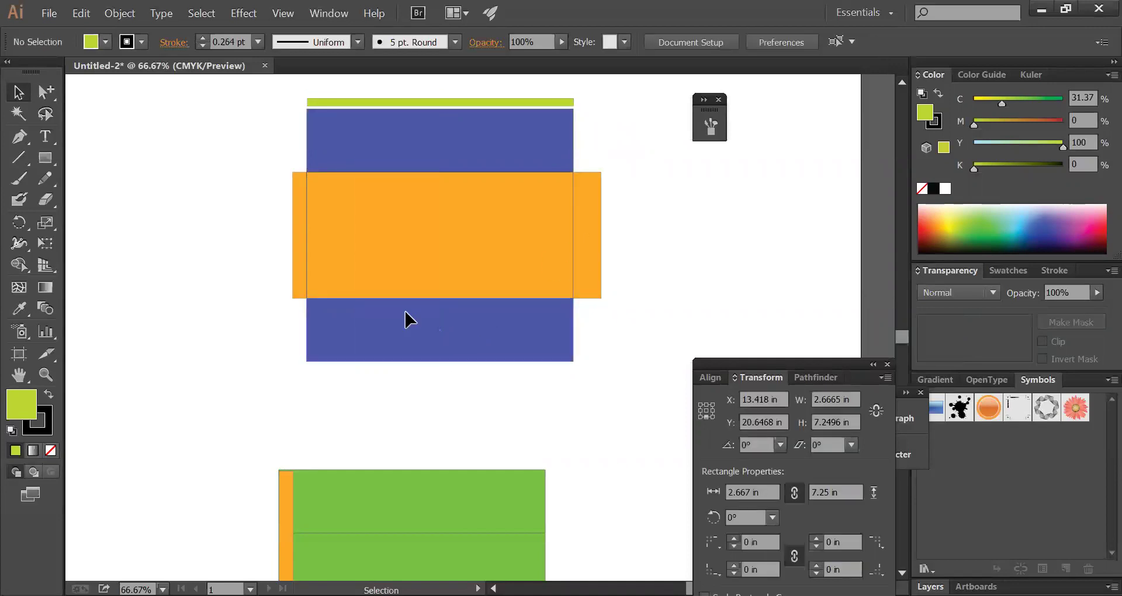
- Delete the folded assembly of green panels and orange strip below the template
{"action": "left_click", "coordinate": [416, 325]}
{"action": "left_click", "coordinate": [679, 328]}
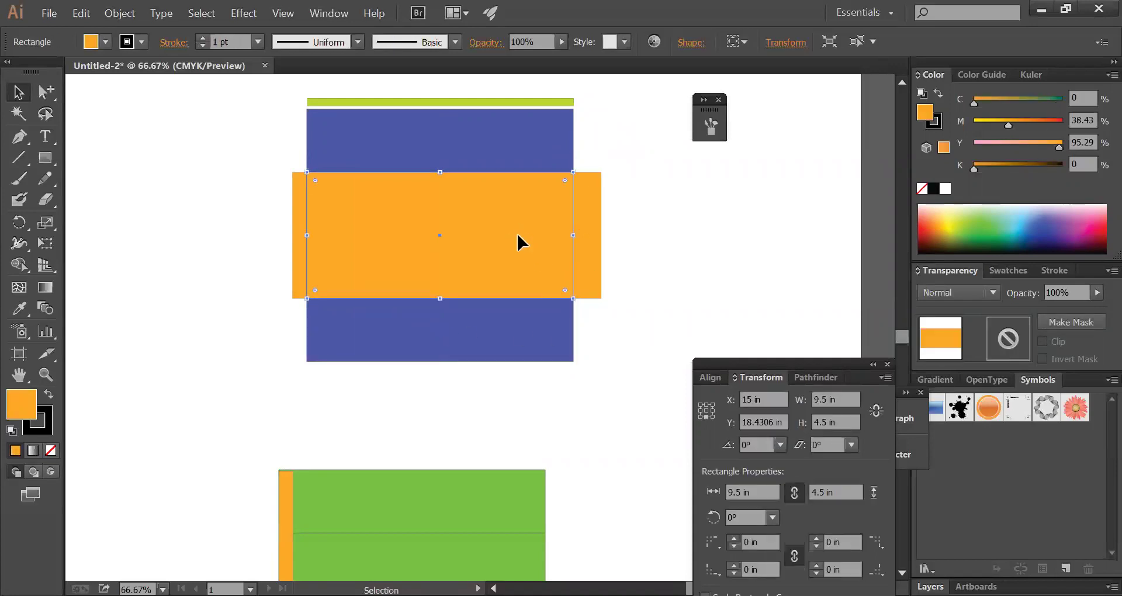
{"action": "left_click", "coordinate": [708, 263]}
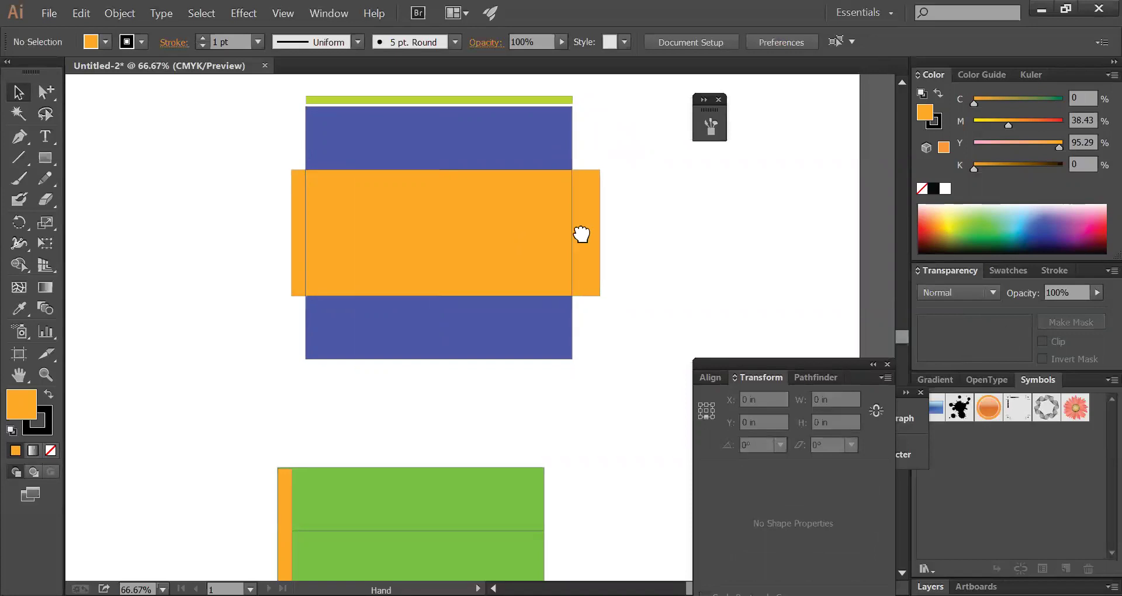
{"action": "left_click_drag", "start_coordinate": [581, 231], "coordinate": [565, 77]}
{"action": "left_click_drag", "start_coordinate": [425, 412], "coordinate": [572, 454]}
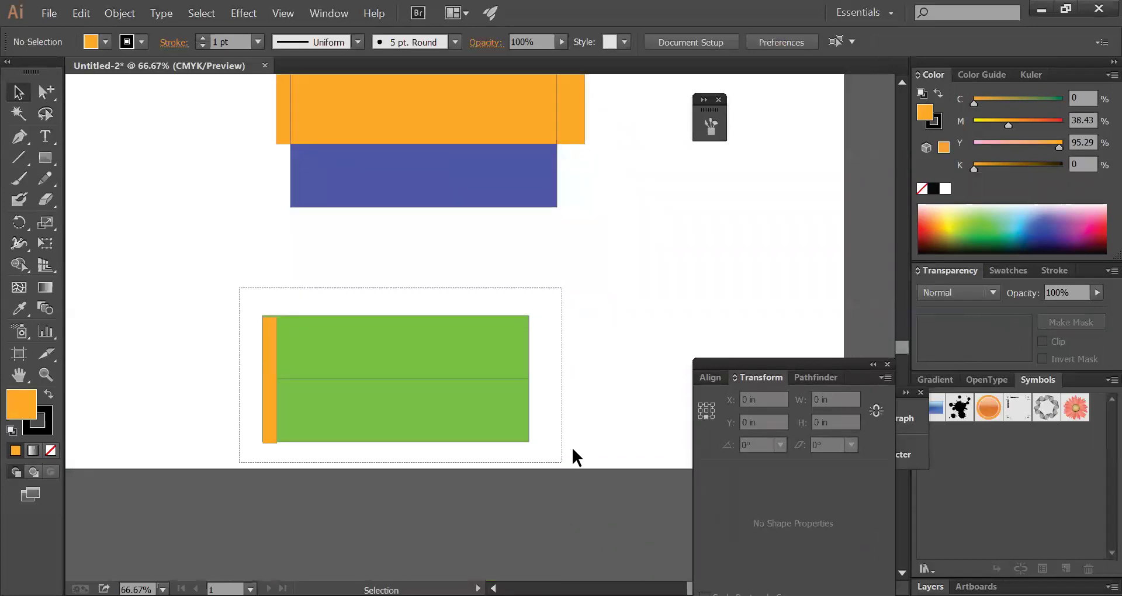
{"action": "key", "text": "Delete"}
- Remove the fill from the two blue flaps and the orange middle panel, leaving only their outlines
{"action": "key", "text": "space"}
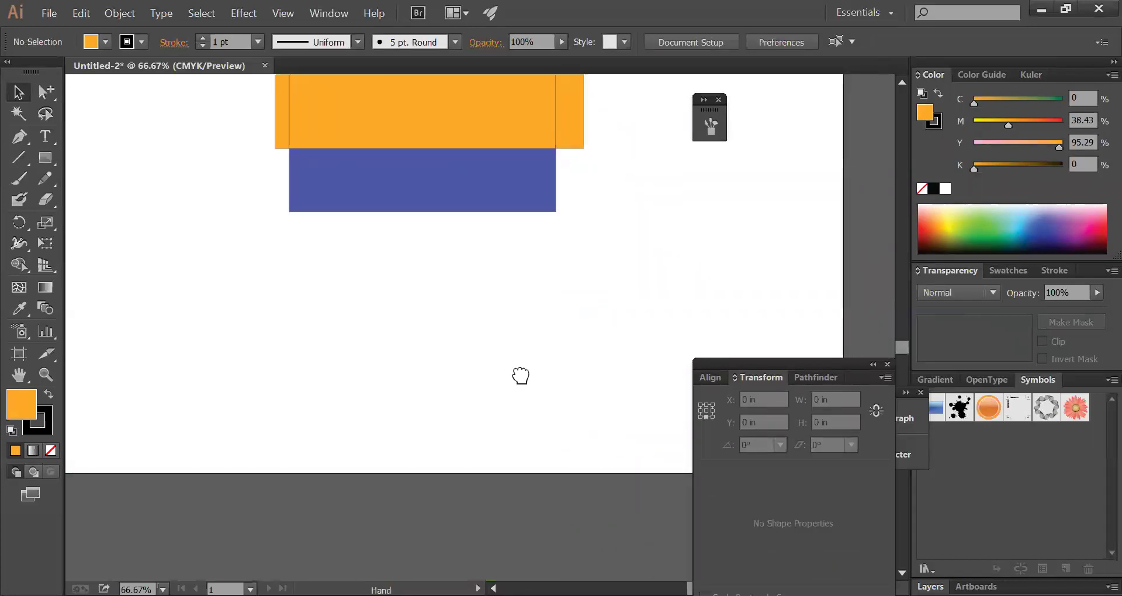
{"action": "left_click_drag", "start_coordinate": [515, 191], "coordinate": [527, 401]}
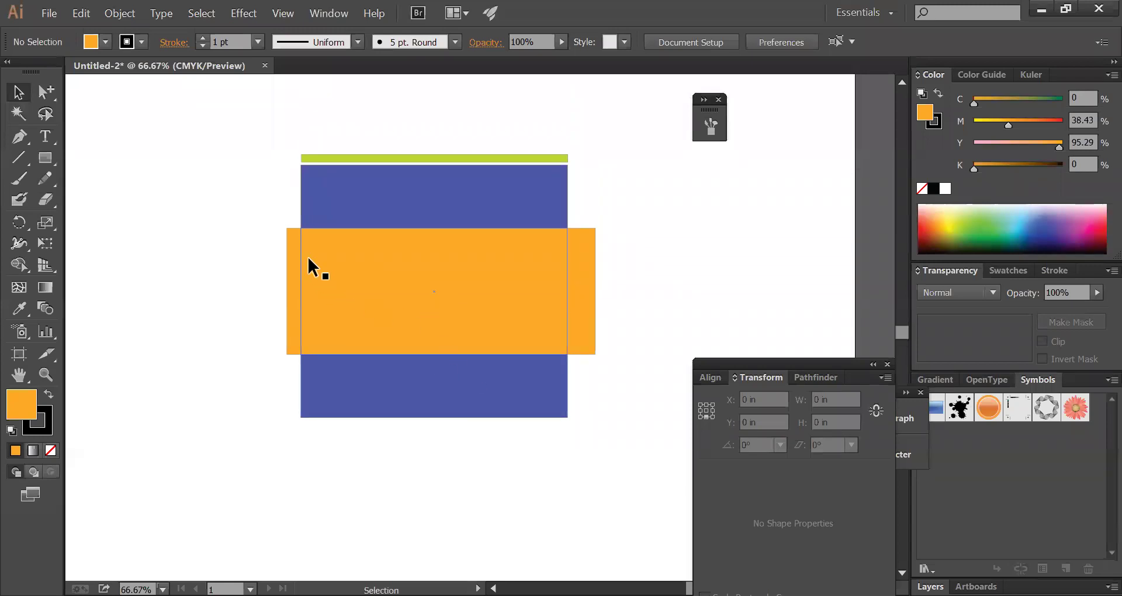
{"action": "left_click", "coordinate": [340, 201]}
{"action": "left_click", "coordinate": [423, 391], "text": "shift"}
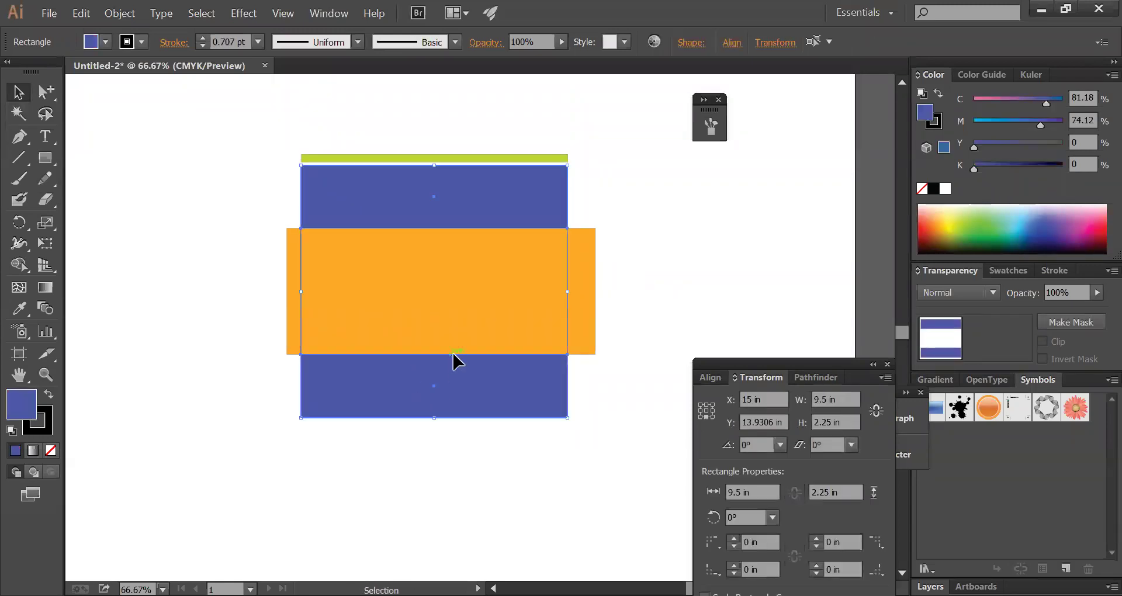
{"action": "left_click", "coordinate": [50, 450]}
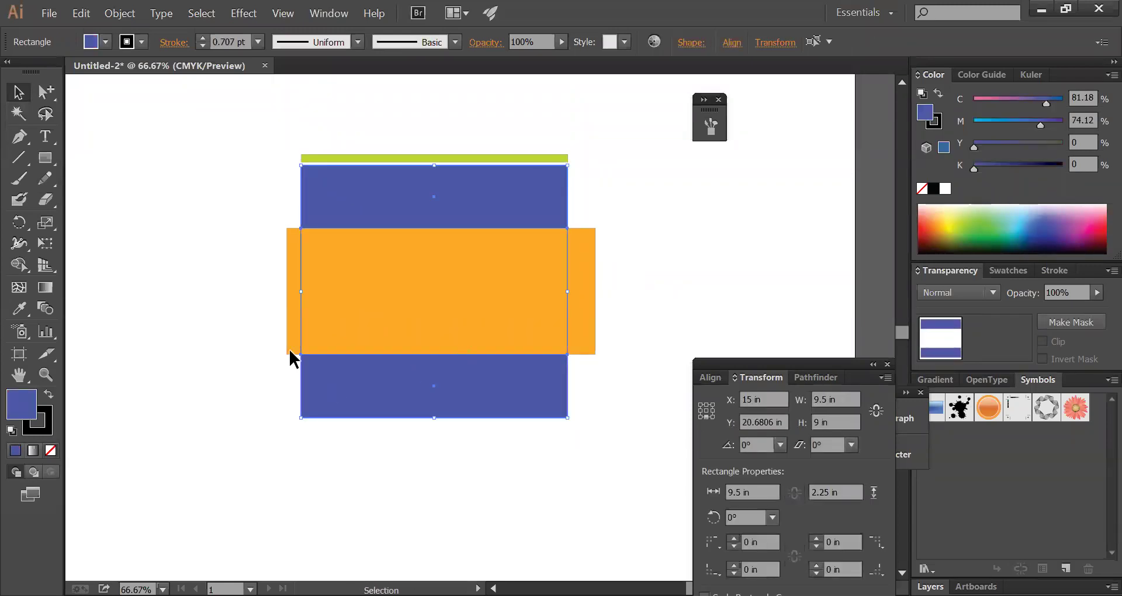
{"action": "left_click", "coordinate": [363, 321]}
{"action": "left_click", "coordinate": [922, 188]}
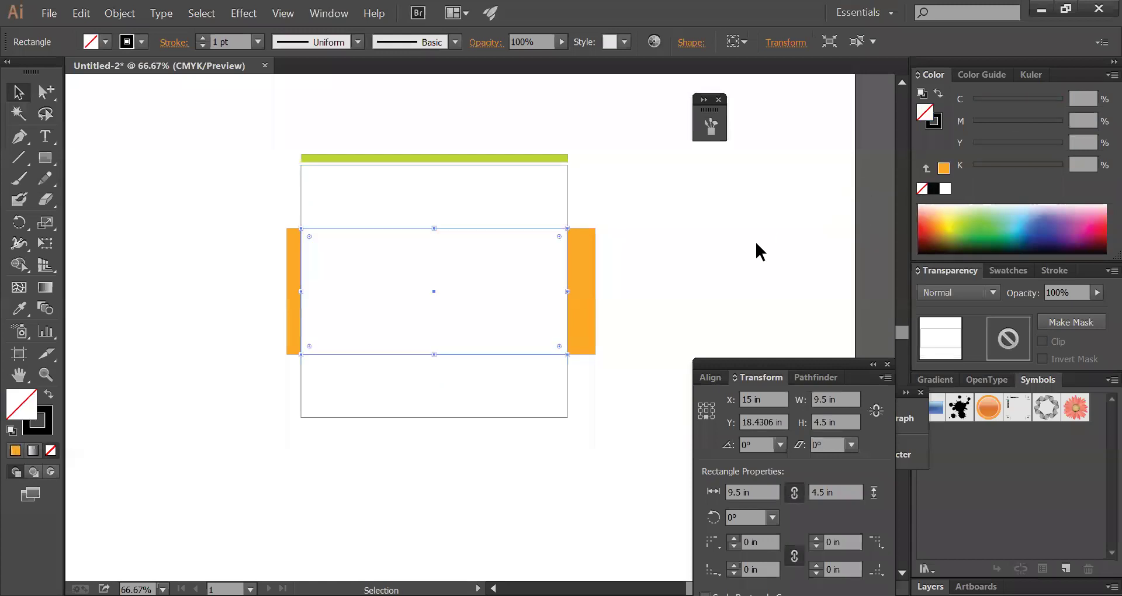
{"action": "left_click", "coordinate": [681, 256]}
- Examine the width of the narrow orange side flap beside the middle panel
{"action": "key", "text": "ctrl+space"}
{"action": "left_click_drag", "start_coordinate": [247, 154], "coordinate": [699, 350]}
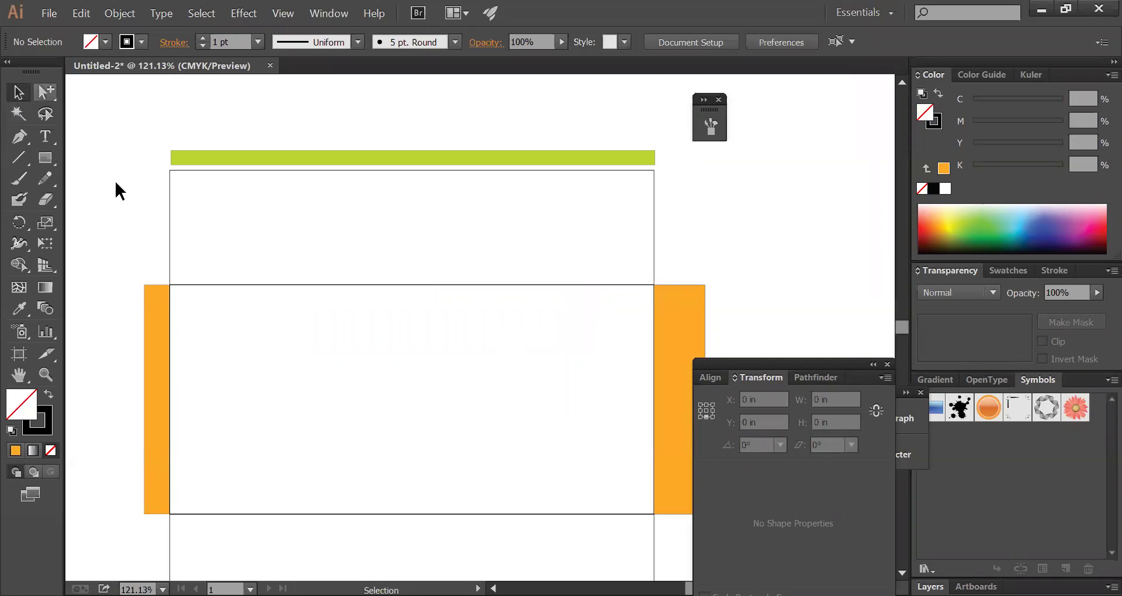
{"action": "left_click", "coordinate": [158, 321]}
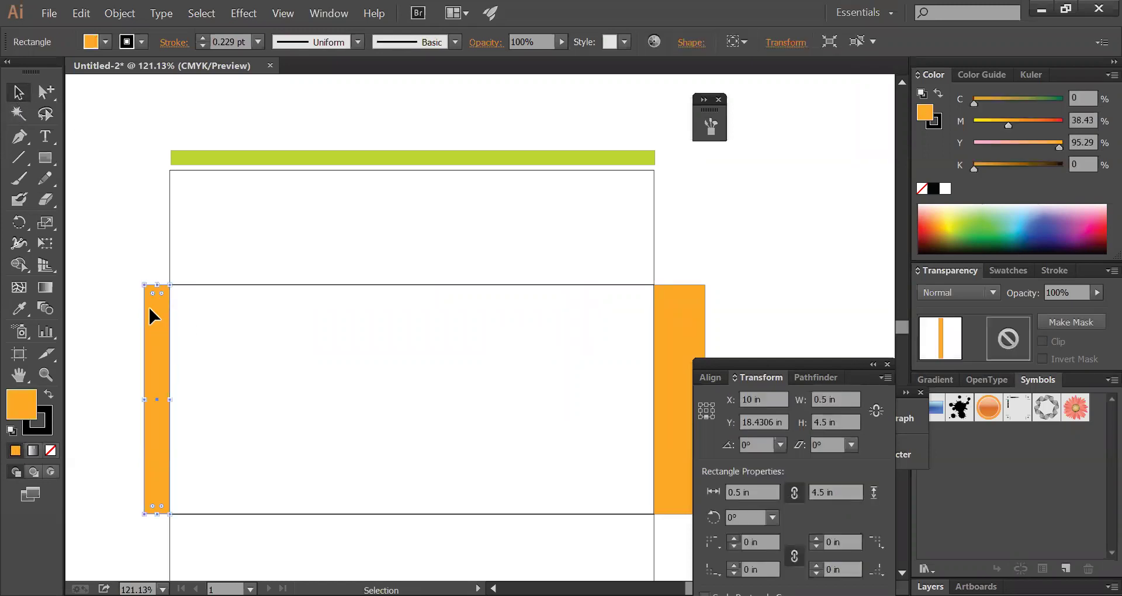
{"action": "left_click", "coordinate": [672, 281]}
{"action": "left_click", "coordinate": [215, 512]}
{"action": "left_click", "coordinate": [142, 381]}
{"action": "left_click", "coordinate": [151, 366]}
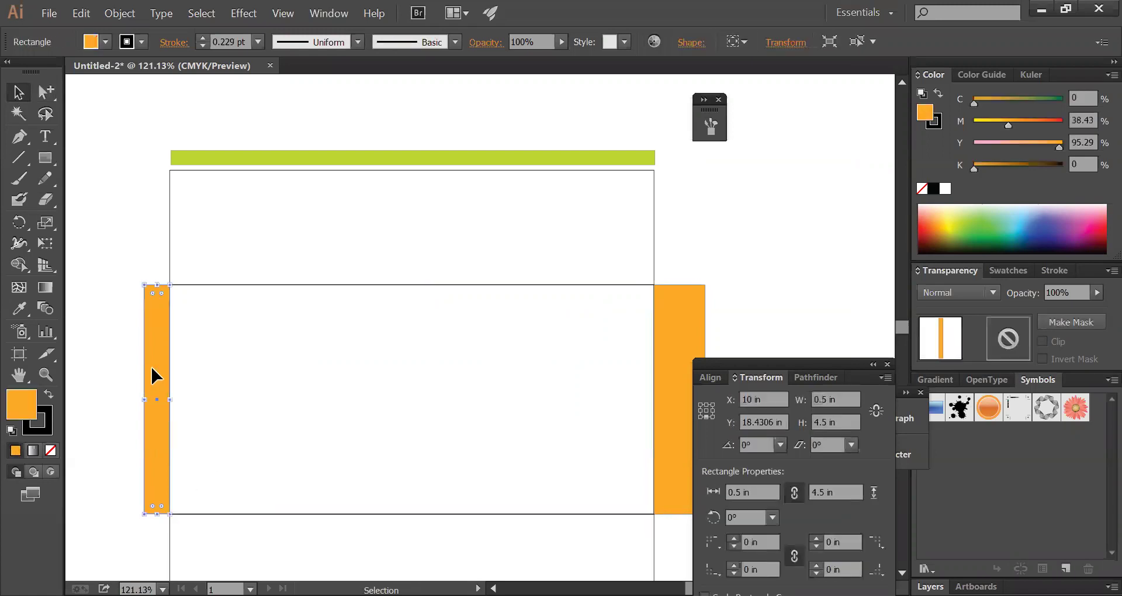
{"action": "left_click", "coordinate": [233, 331]}
- Duplicate the middle panel's outline in place and set the copy's width to 8.5 in
{"action": "key", "text": "ctrl+1"}
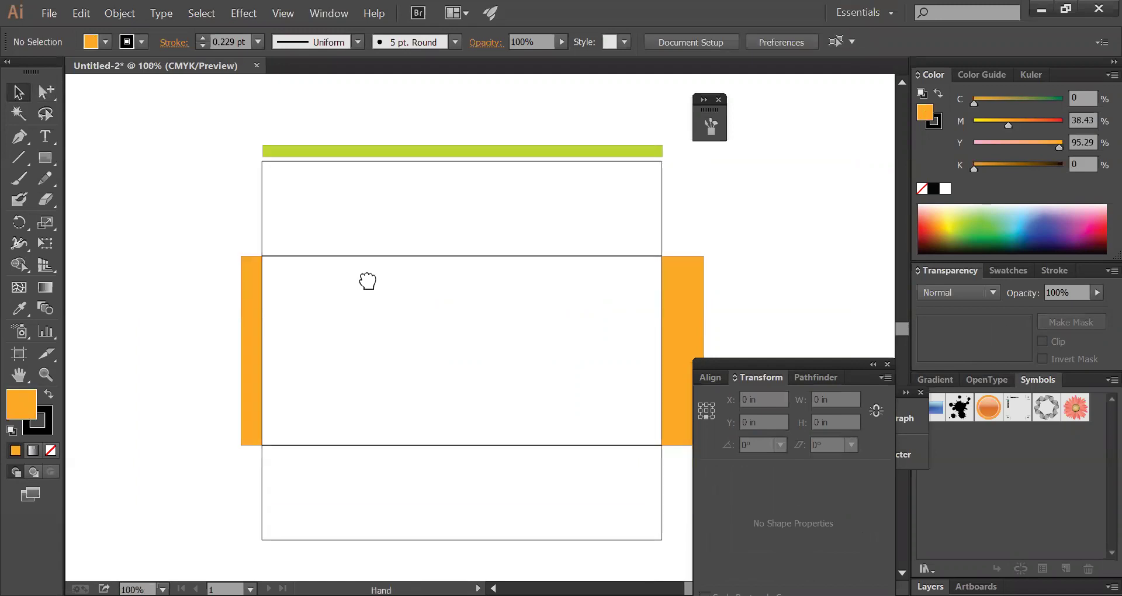
{"action": "left_click_drag", "start_coordinate": [367, 282], "coordinate": [282, 175]}
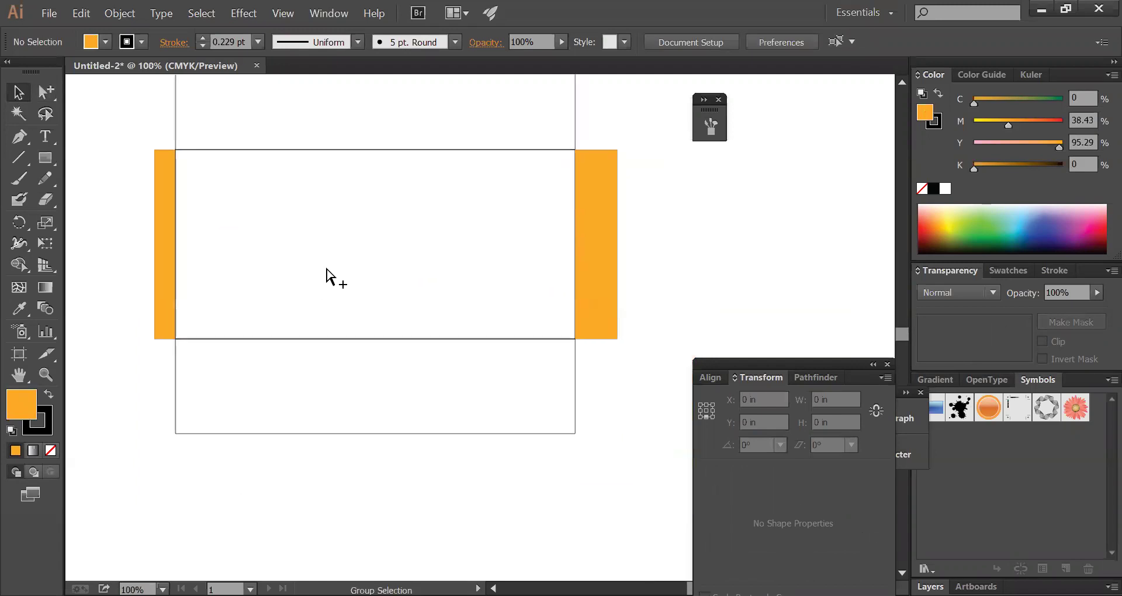
{"action": "left_click", "coordinate": [177, 321]}
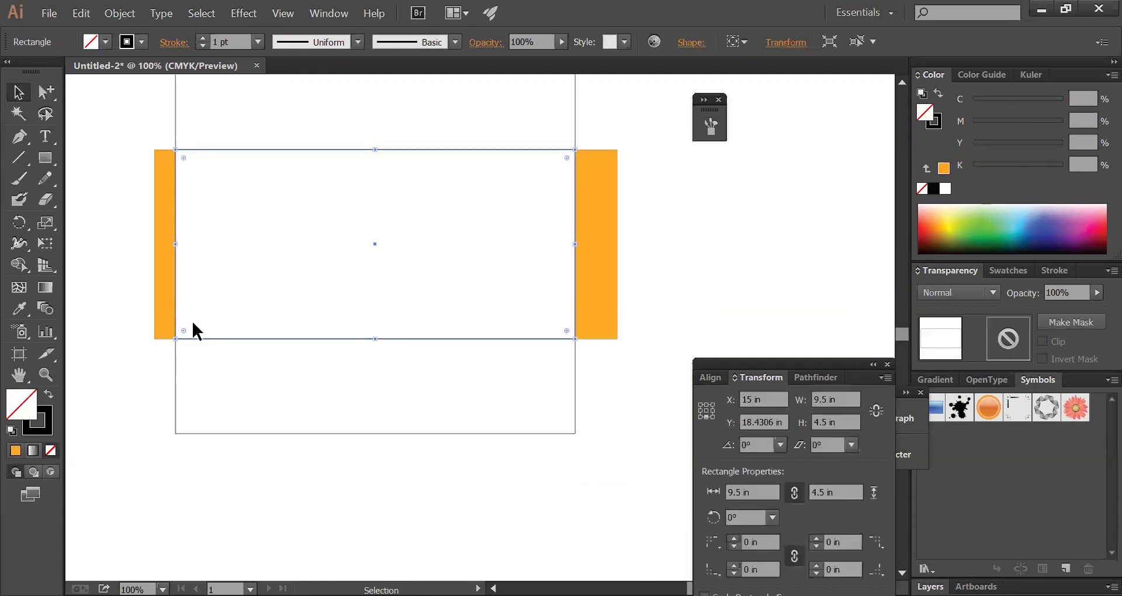
{"action": "left_click", "coordinate": [705, 283]}
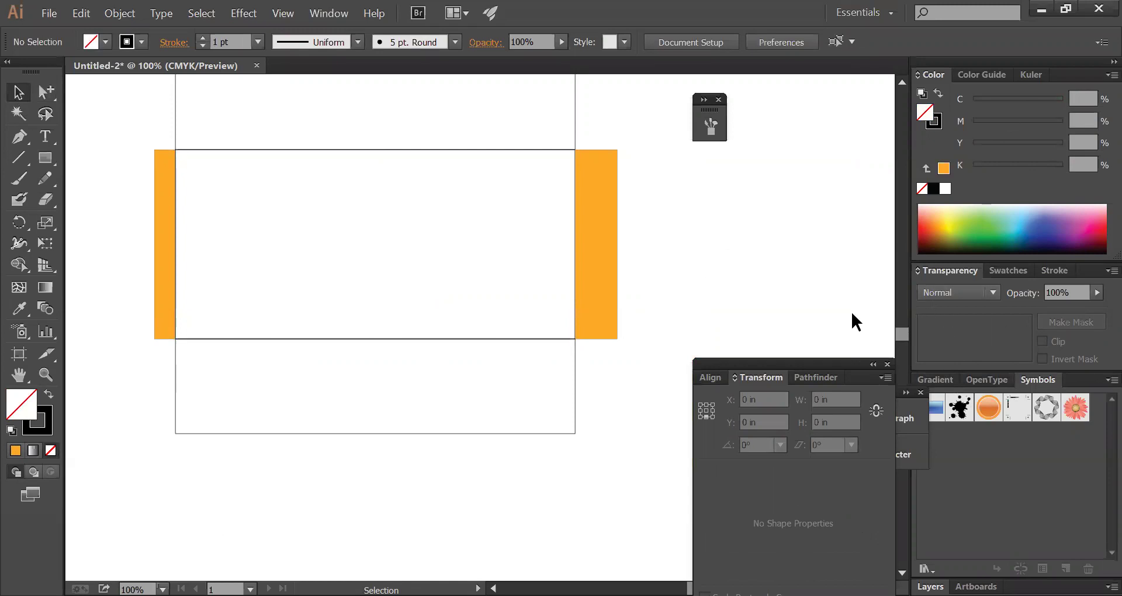
{"action": "left_click", "coordinate": [175, 317]}
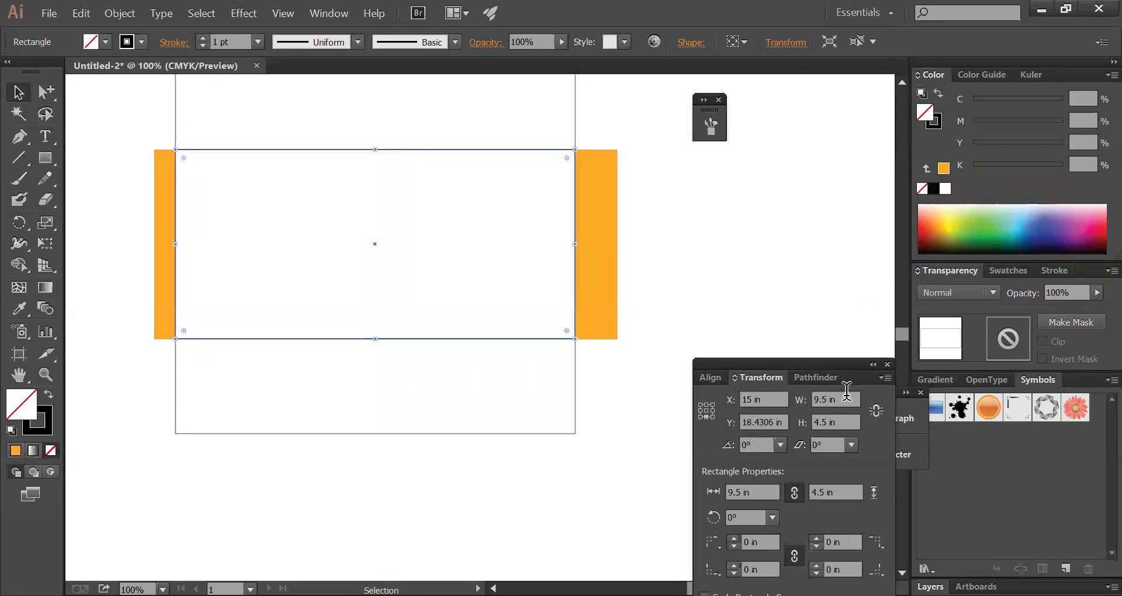
{"action": "type", "text": "5"}
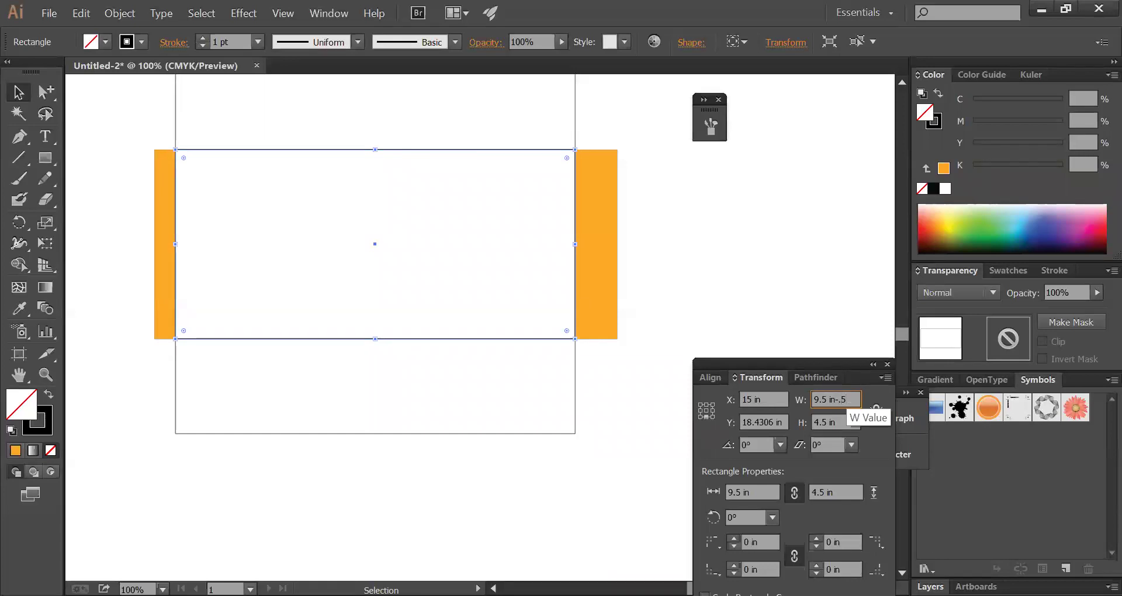
{"action": "key", "text": "BackSpace"}
{"action": "type", "text": "1"}
{"action": "key", "text": "Return"}
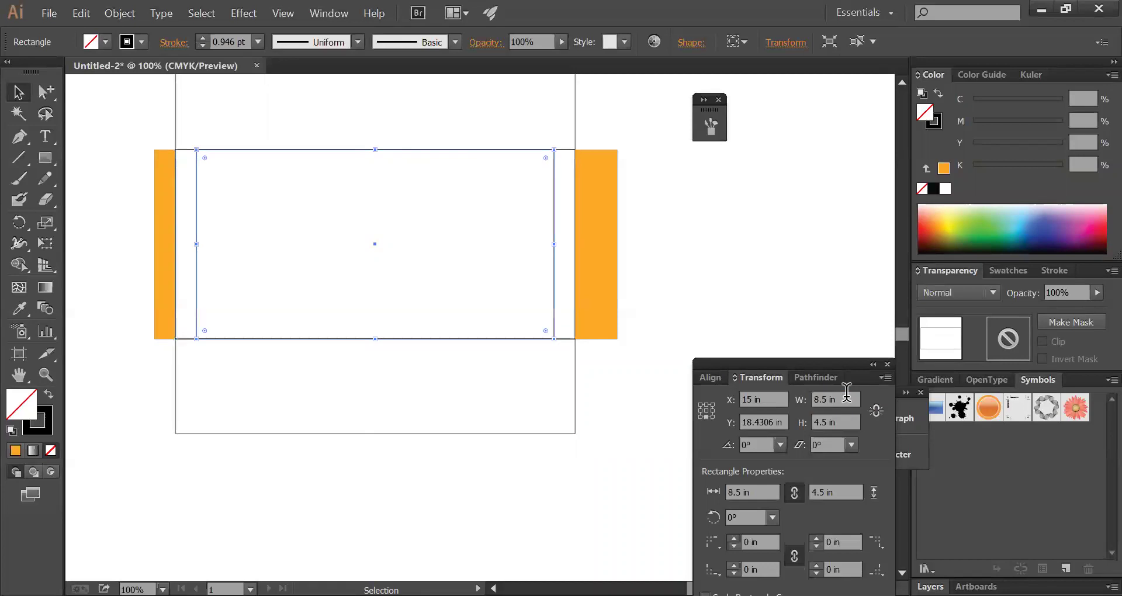
{"action": "left_click", "coordinate": [839, 428]}
{"action": "type", "text": "-1"}
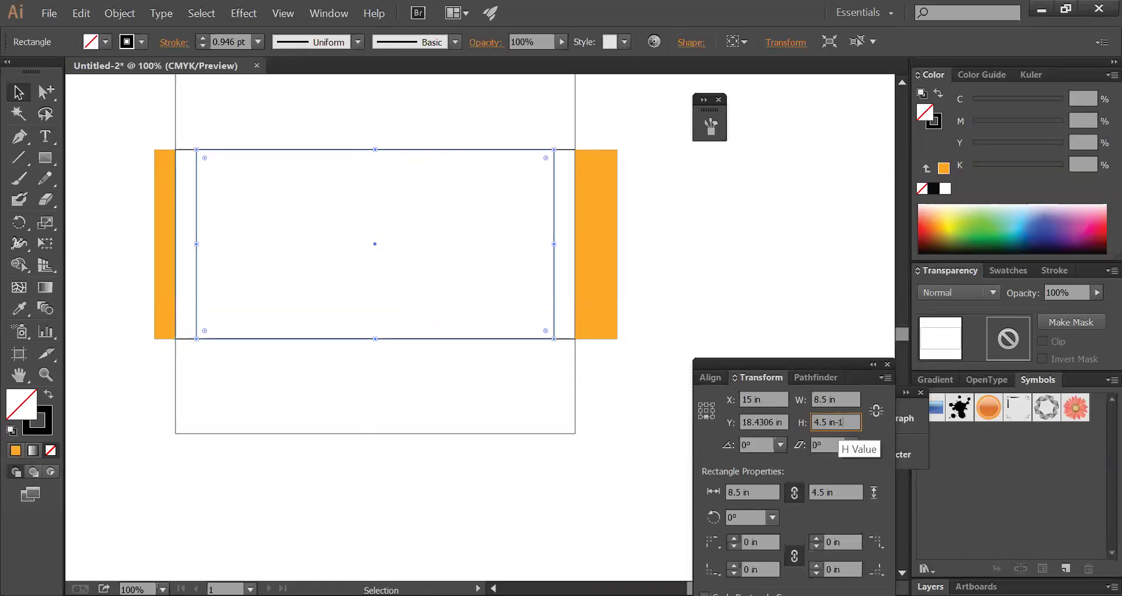
{"action": "key", "text": "Return"}
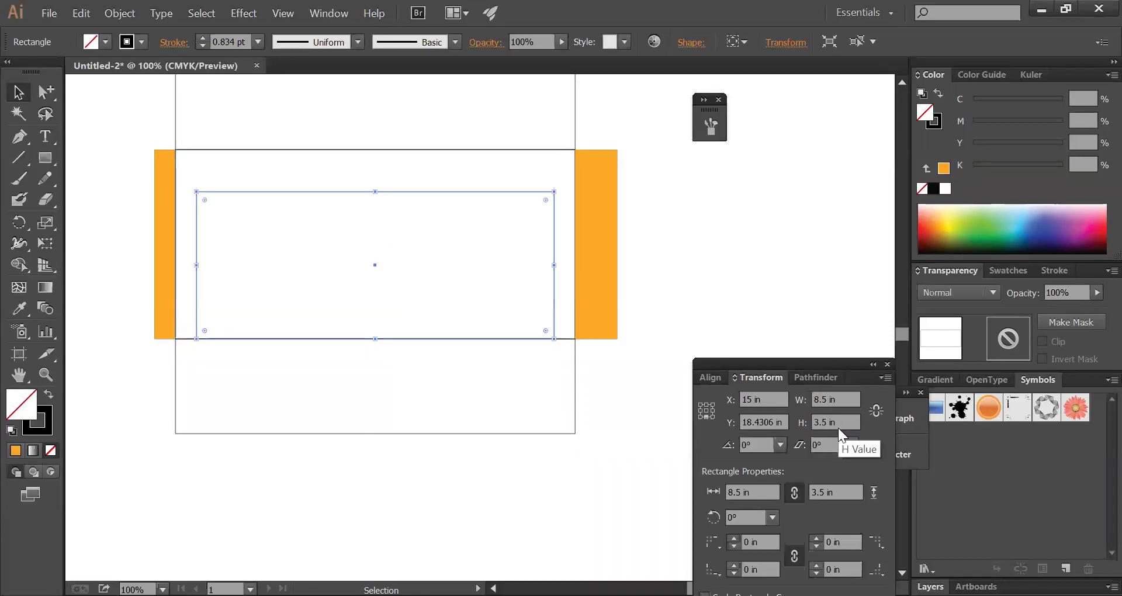
{"action": "key", "text": "ctrl+z"}
- Set the transform reference point to the centre and reduce the inner rectangle's height to 3.5 in
{"action": "left_click", "coordinate": [704, 409]}
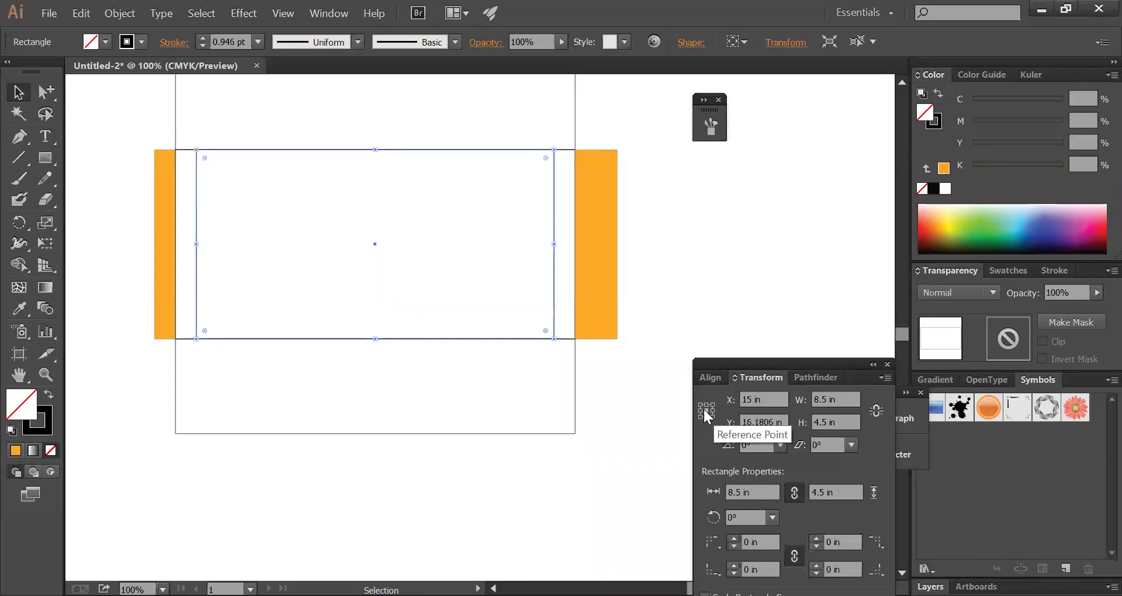
{"action": "left_click", "coordinate": [852, 420]}
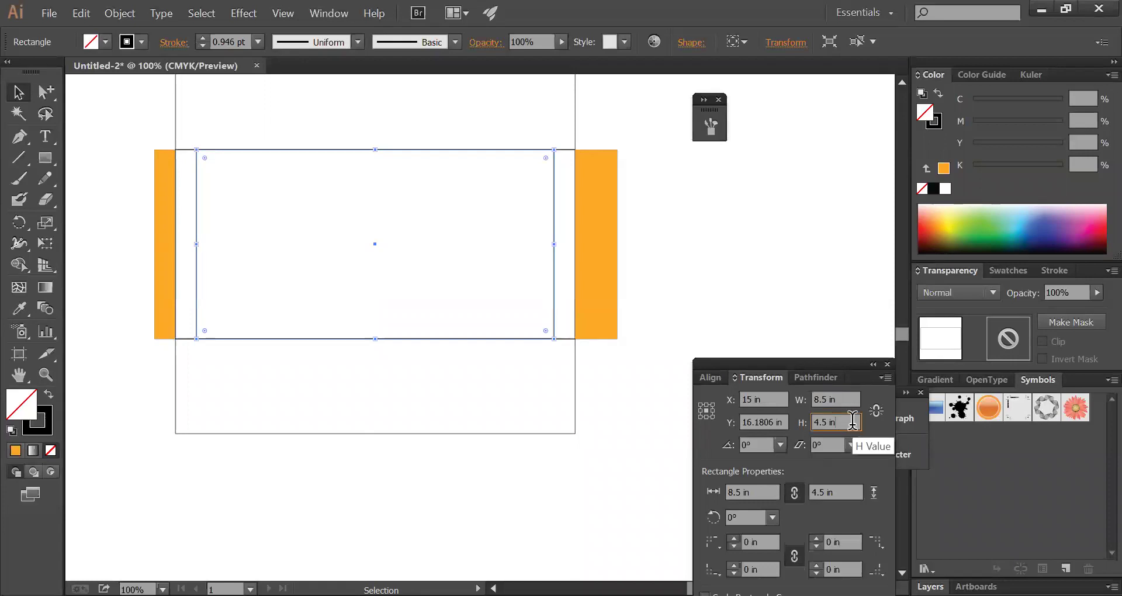
{"action": "type", "text": "-1"}
{"action": "key", "text": "Return"}
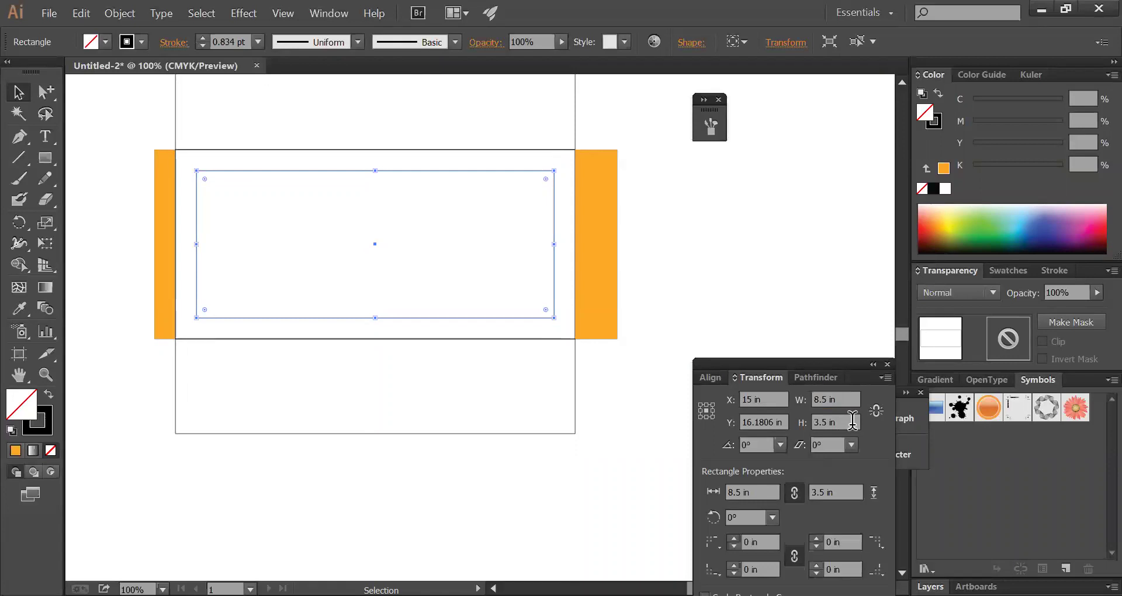
- Delete the green overlap strip above the top flap
{"action": "left_click", "coordinate": [57, 119]}
{"action": "left_click", "coordinate": [571, 230], "text": "ctrl+alt"}
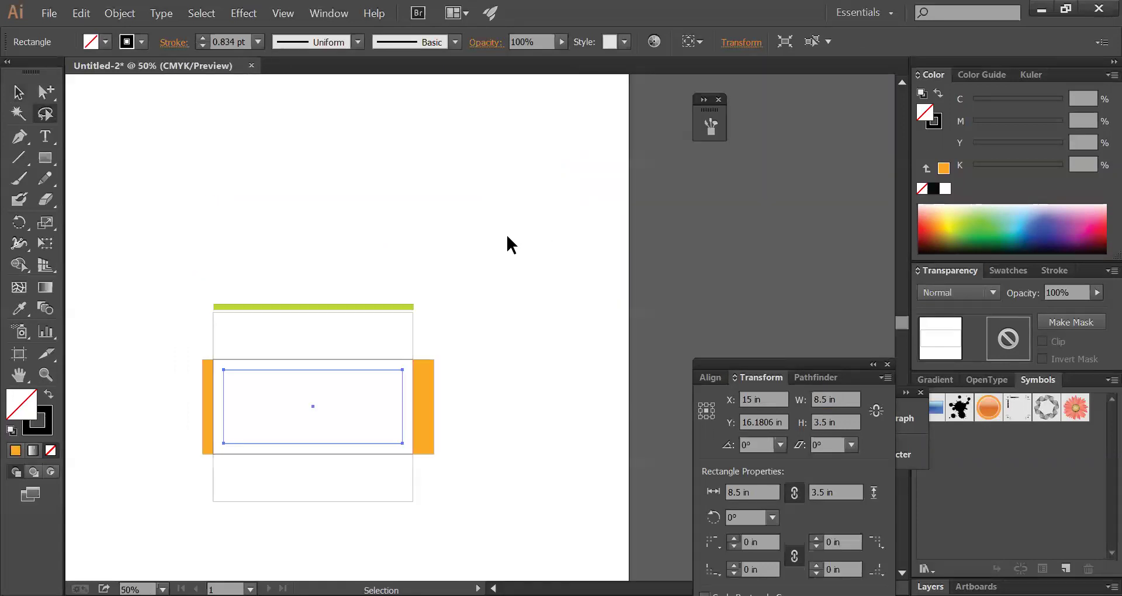
{"action": "left_click", "coordinate": [240, 243]}
{"action": "left_click", "coordinate": [18, 91]}
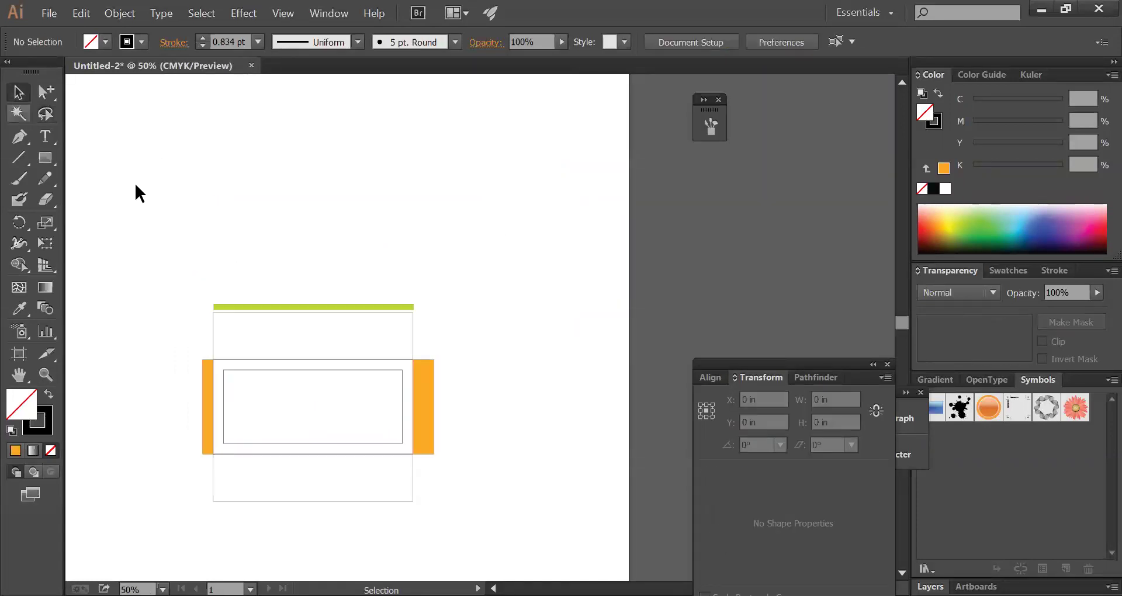
{"action": "left_click", "coordinate": [310, 307]}
{"action": "key", "text": "Delete"}
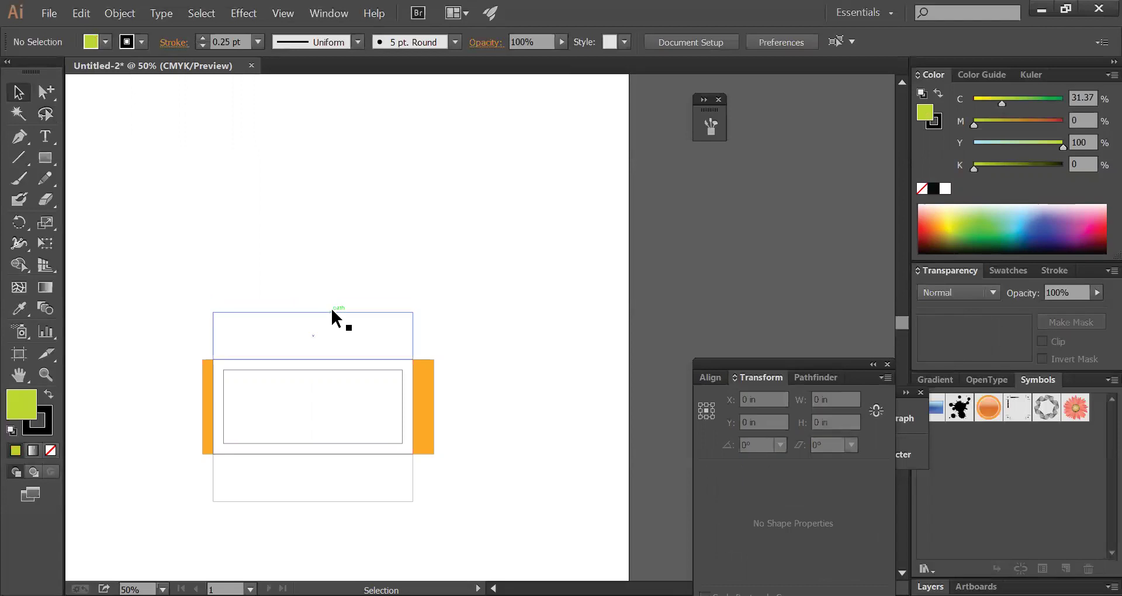
- Convert the outlines of all panels, side flaps and the inner rectangle to guides, keeping the artwork itself in place
{"action": "left_click_drag", "start_coordinate": [325, 321], "coordinate": [345, 231]}
{"action": "left_click_drag", "start_coordinate": [163, 187], "coordinate": [543, 447]}
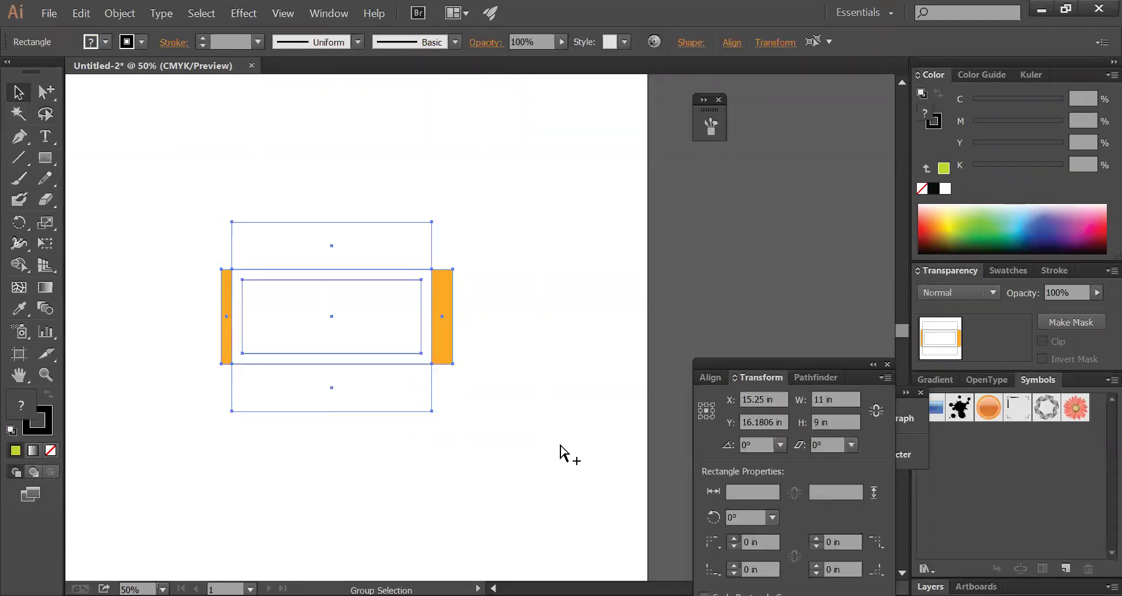
{"action": "left_click", "coordinate": [560, 453]}
{"action": "left_click_drag", "start_coordinate": [155, 177], "coordinate": [594, 449]}
{"action": "left_click_drag", "start_coordinate": [583, 398], "coordinate": [582, 346]}
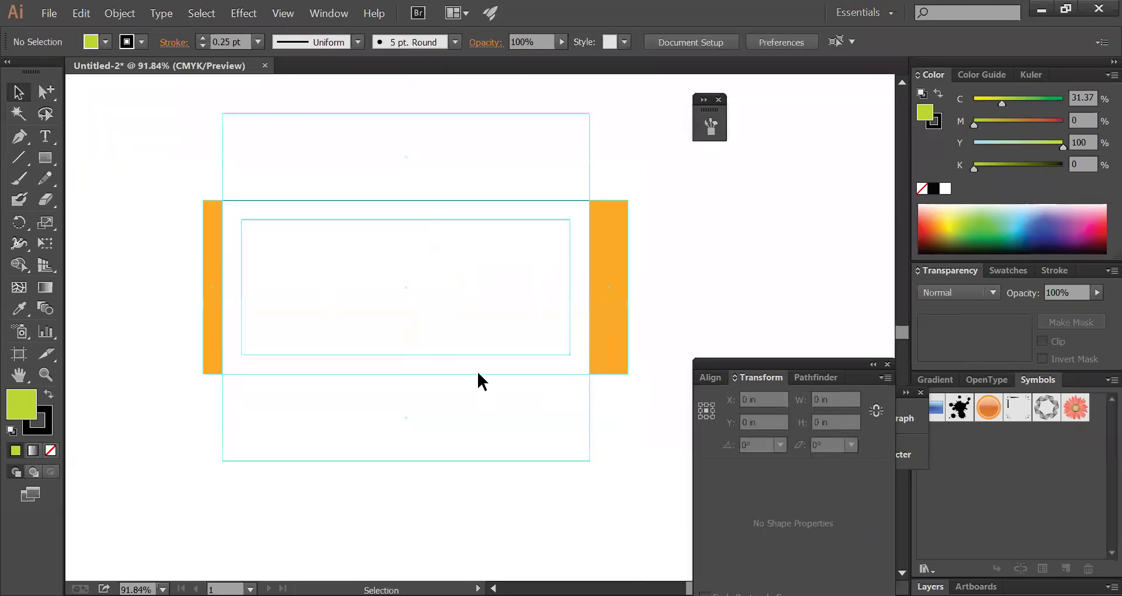
- Move the narrow orange side flap away from the template and delete it, leaving only its guide outline
{"action": "left_click", "coordinate": [18, 92]}
{"action": "left_click", "coordinate": [213, 233]}
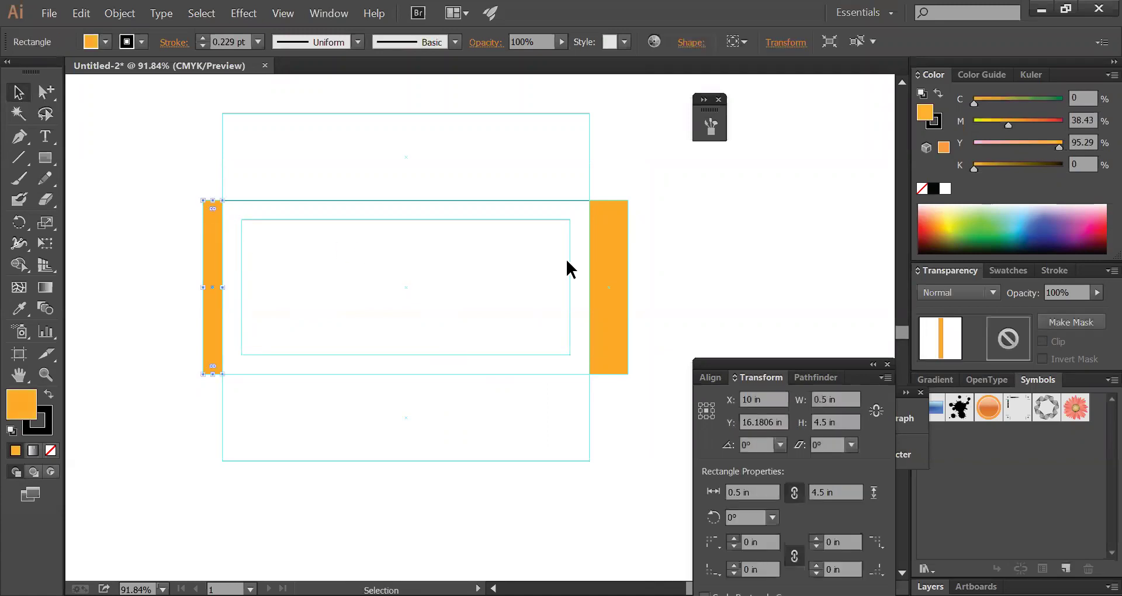
{"action": "left_click", "coordinate": [173, 243]}
{"action": "left_click_drag", "start_coordinate": [214, 235], "coordinate": [133, 229]}
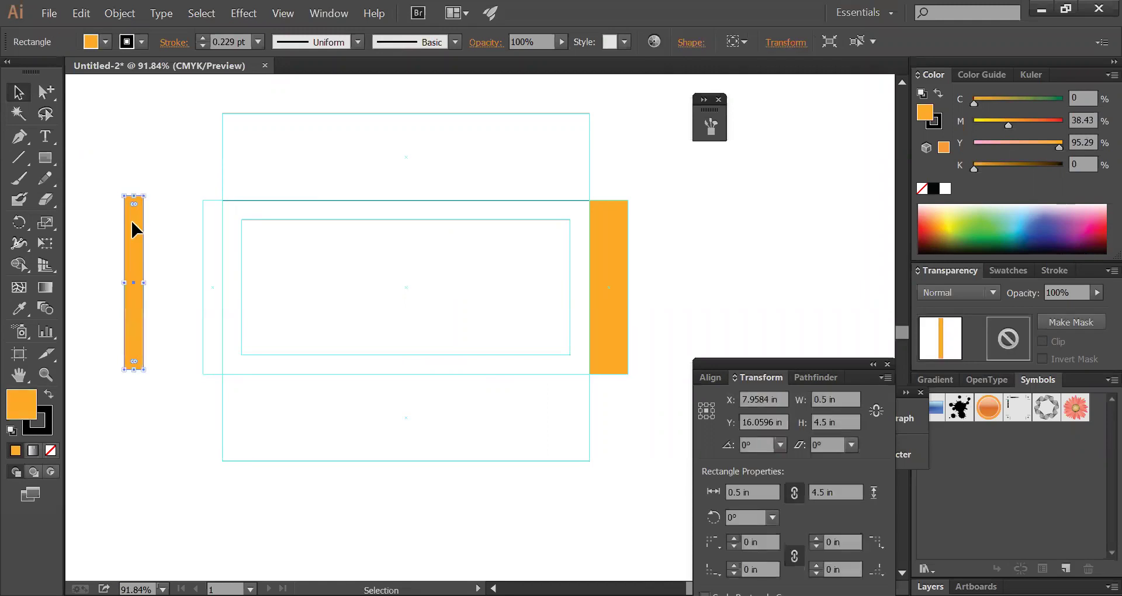
{"action": "key", "text": "Delete"}
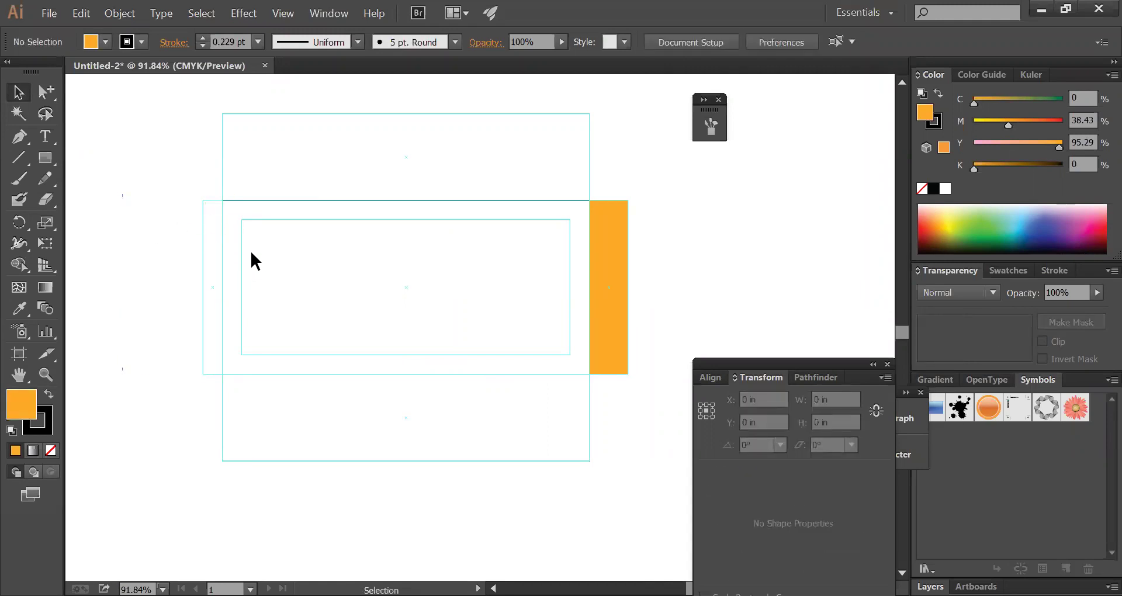
{"action": "left_click", "coordinate": [291, 221]}
{"action": "left_click", "coordinate": [295, 236]}
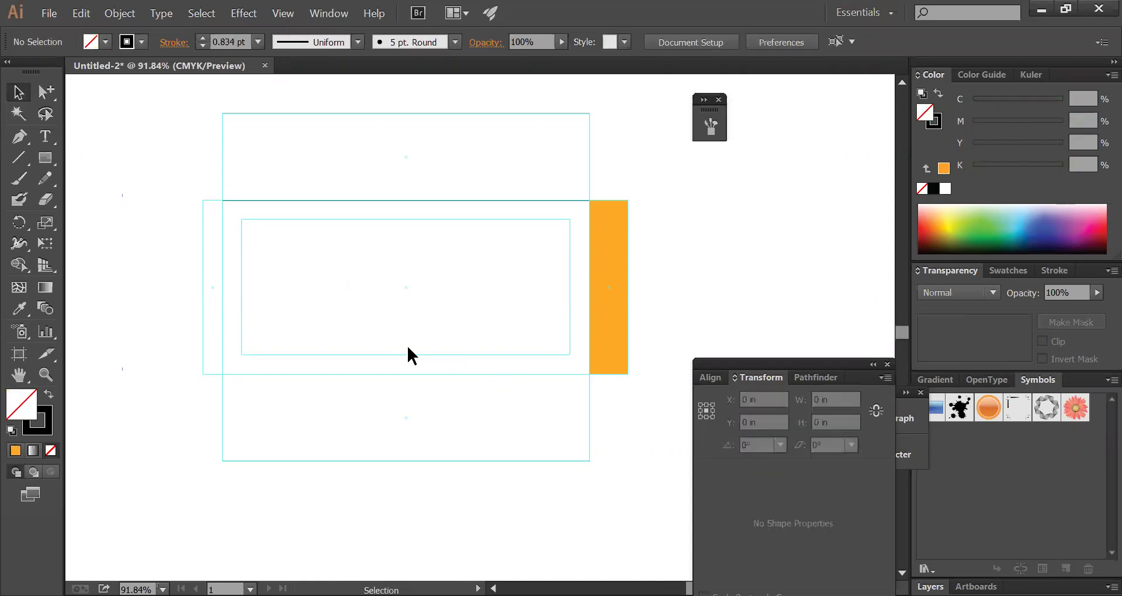
{"action": "left_click_drag", "start_coordinate": [619, 282], "coordinate": [729, 226]}
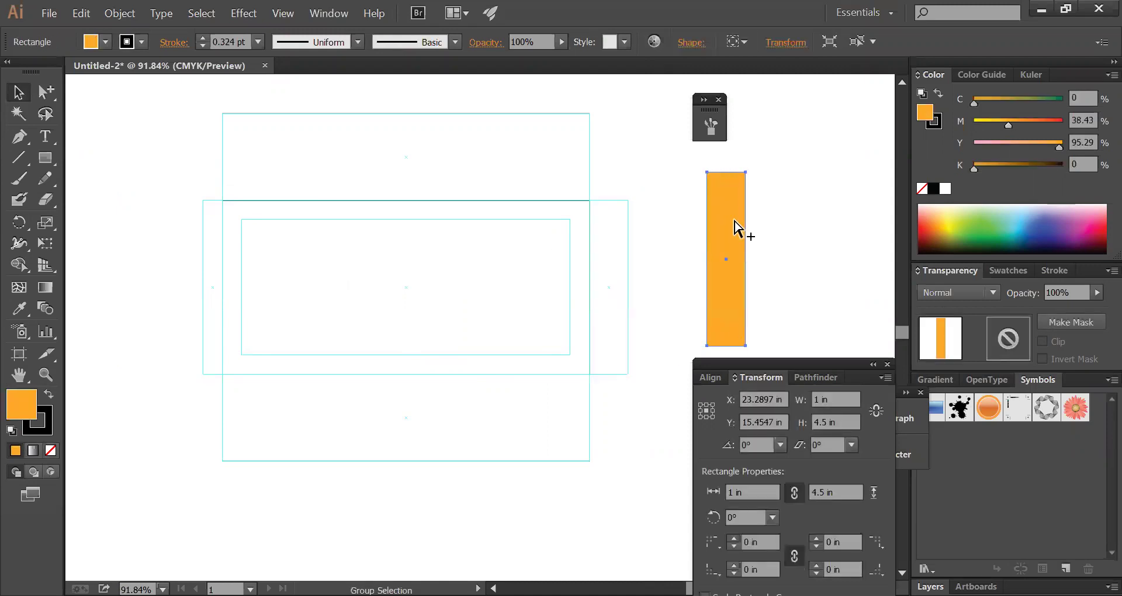
{"action": "key", "text": "ctrl+z"}
{"action": "left_click", "coordinate": [664, 261]}
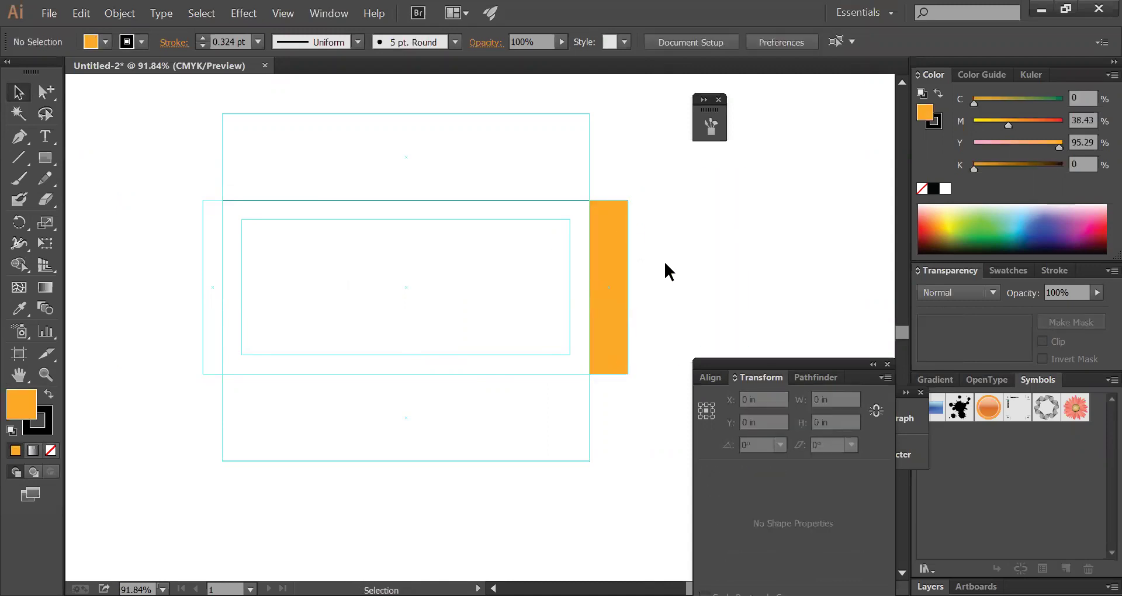
- Recolour the wide orange side flap red with magenta 100% and yellow 100%
{"action": "left_click", "coordinate": [621, 268]}
{"action": "left_click_drag", "start_coordinate": [1009, 125], "coordinate": [1063, 125]}
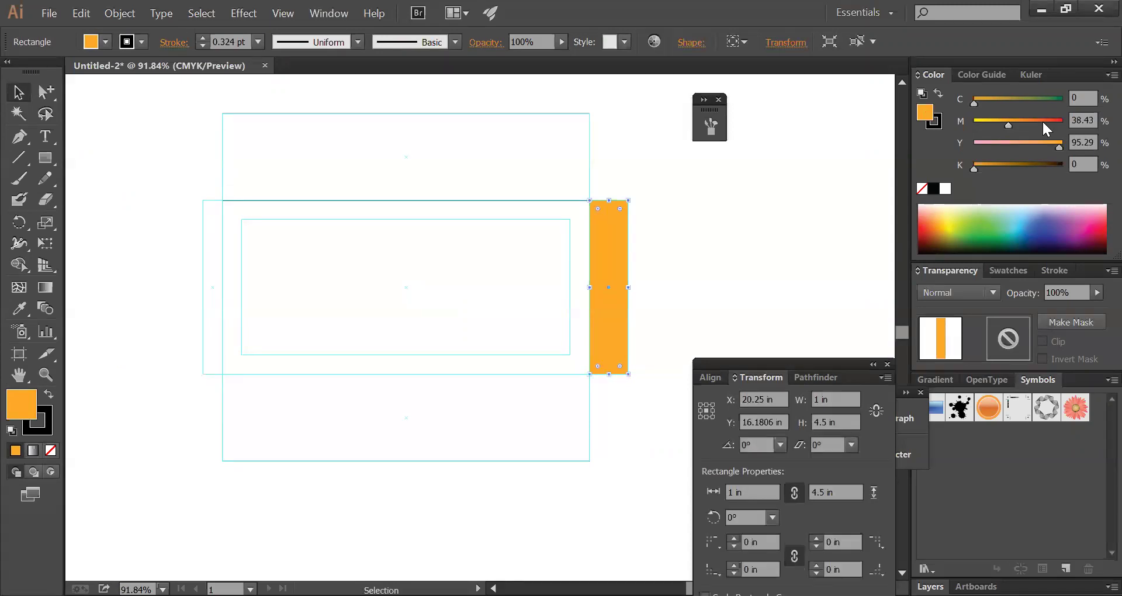
{"action": "left_click", "coordinate": [1080, 143]}
{"action": "type", "text": "100"}
{"action": "key", "text": "Return"}
{"action": "left_click", "coordinate": [715, 223]}
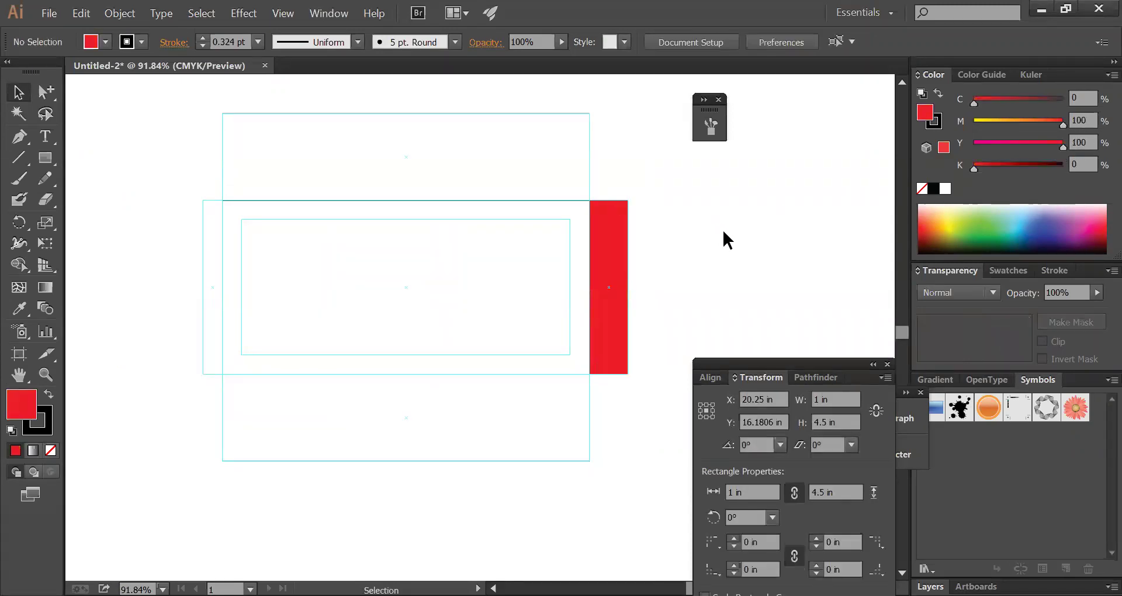
{"action": "left_click", "coordinate": [449, 207]}
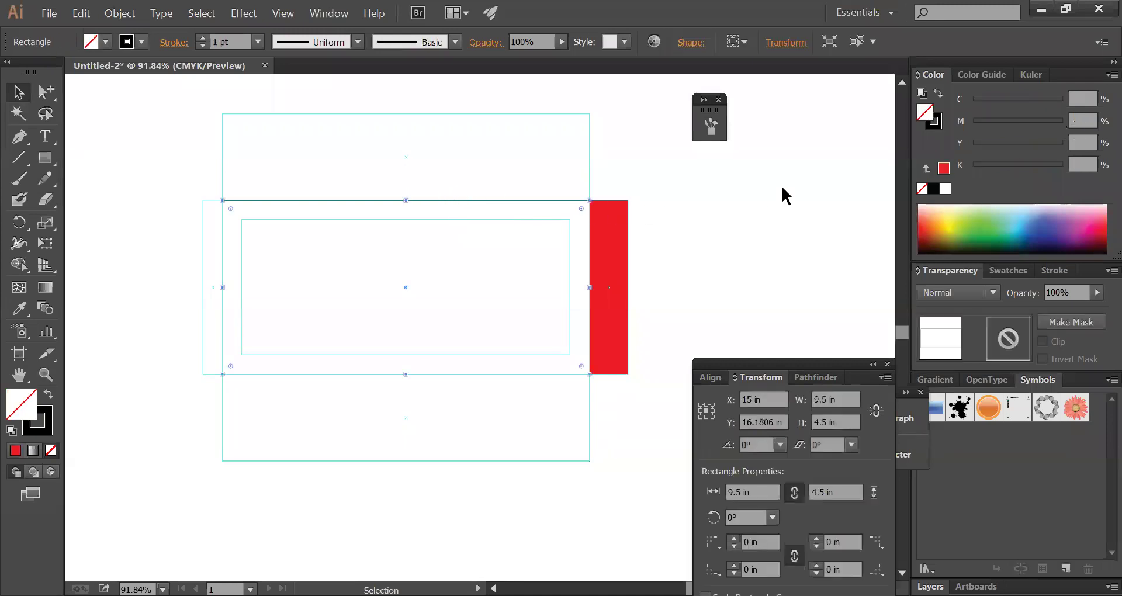
{"action": "left_click", "coordinate": [682, 245]}
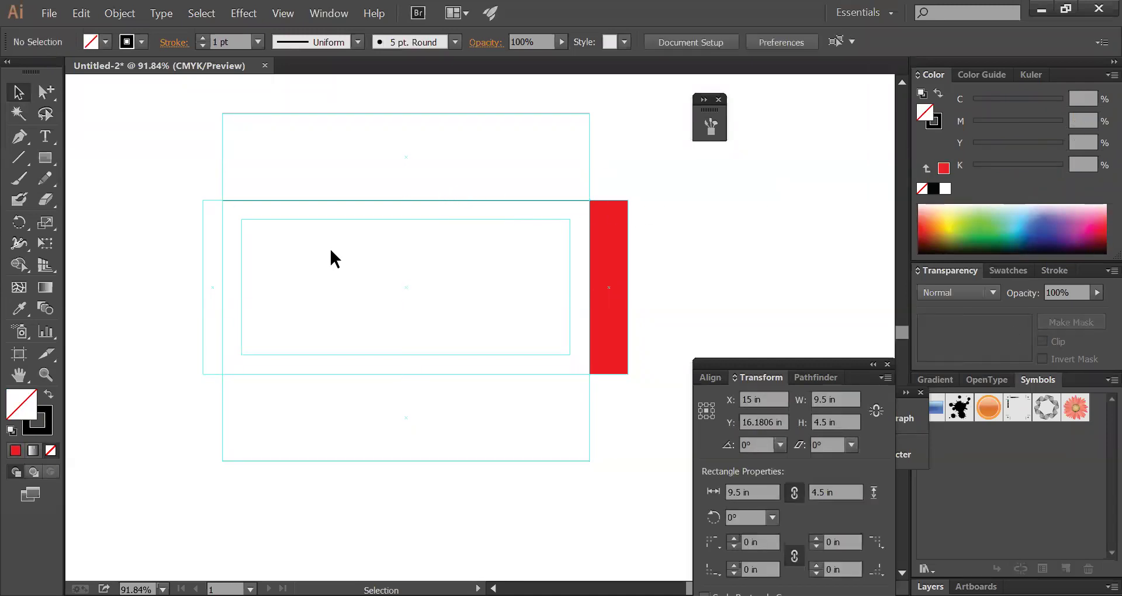
{"action": "key", "text": "z"}
{"action": "left_click_drag", "start_coordinate": [216, 174], "coordinate": [822, 381]}
{"action": "key", "text": "space"}
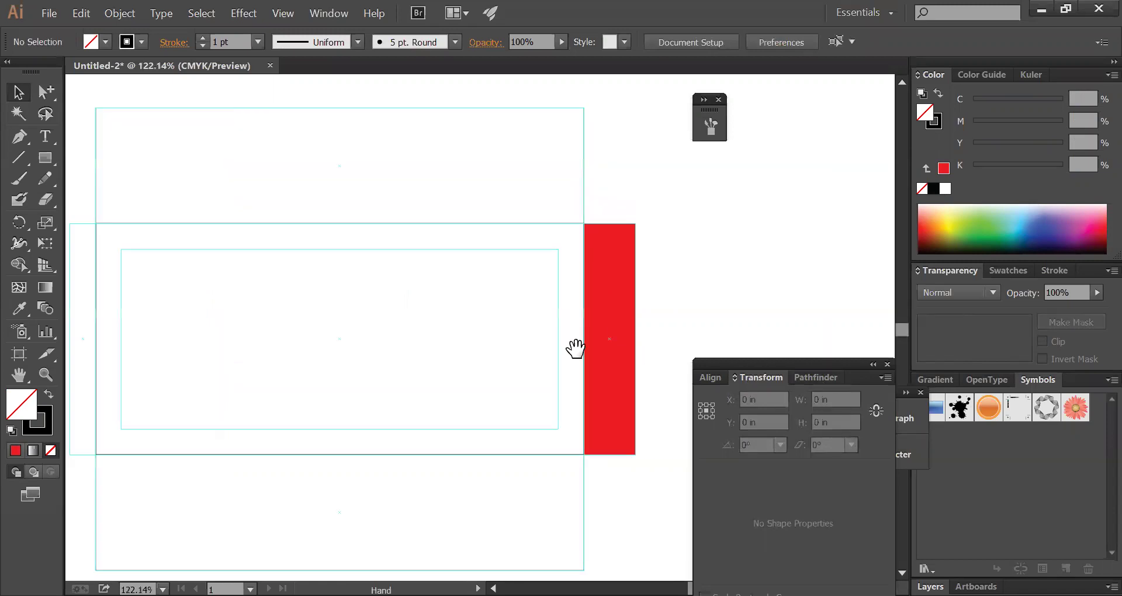
{"action": "left_click_drag", "start_coordinate": [576, 349], "coordinate": [703, 289]}
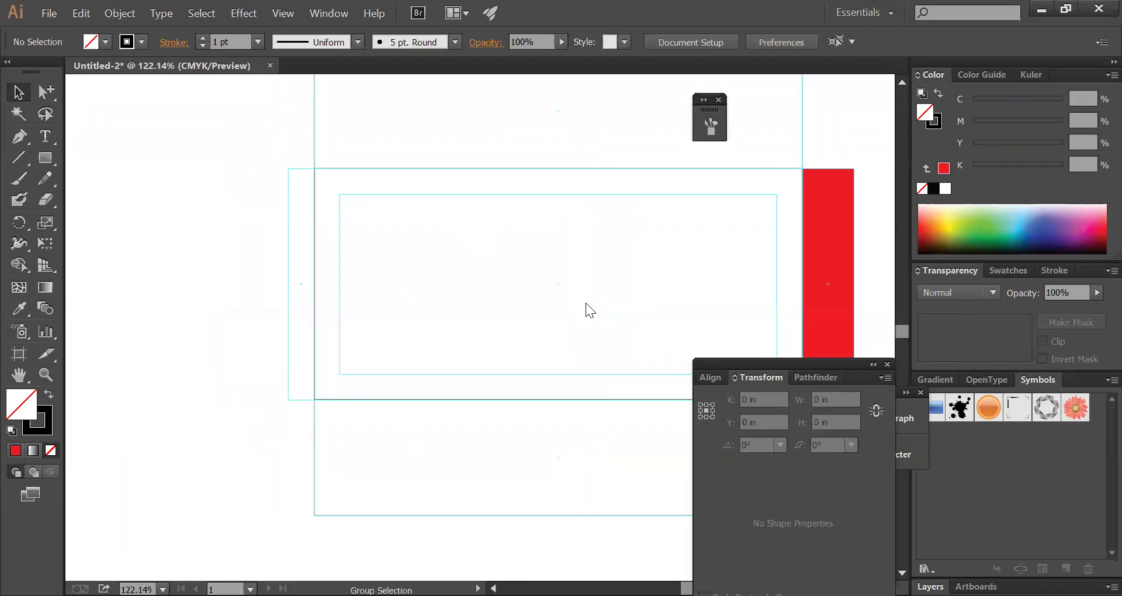
- Open the p-7 file from the Project folder on the Desktop to view its designs, and close it
{"action": "key", "text": "ctrl+o"}
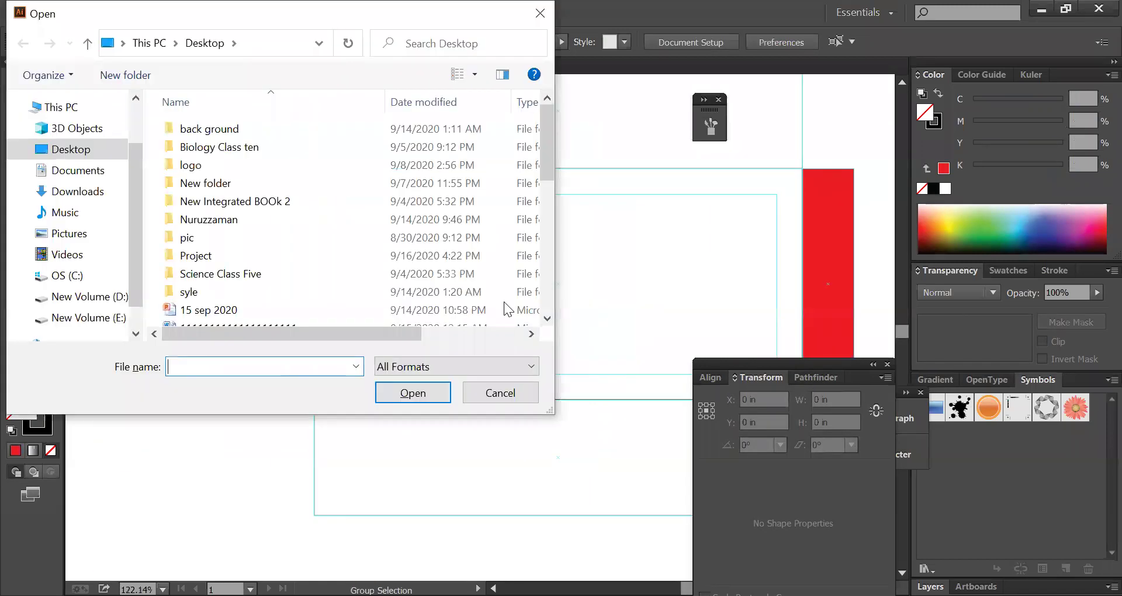
{"action": "double_click", "coordinate": [205, 257]}
{"action": "left_click", "coordinate": [200, 257]}
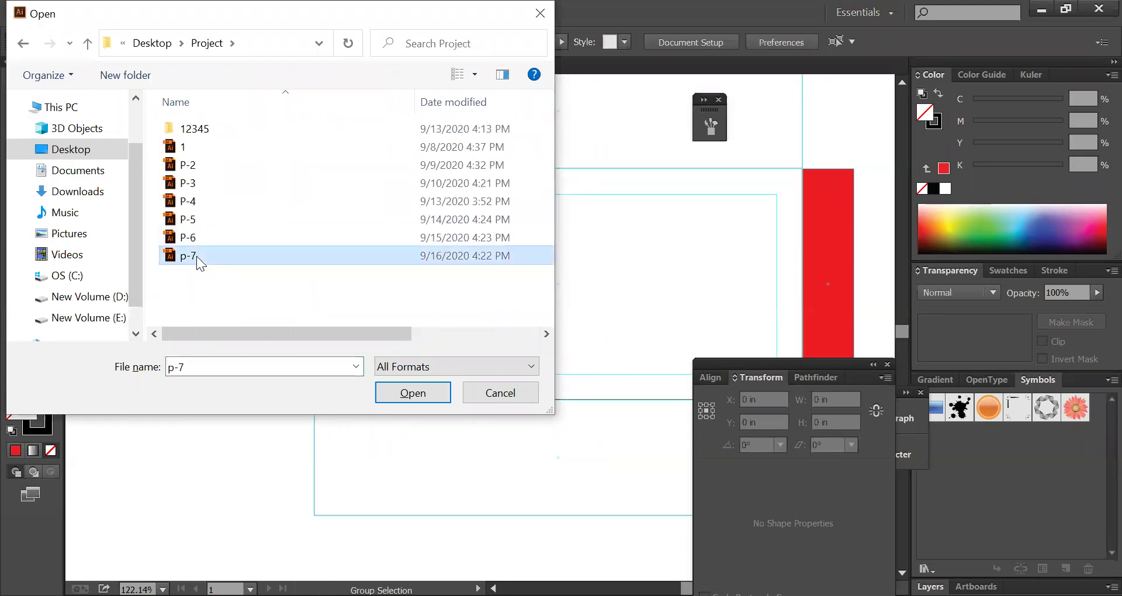
{"action": "key", "text": "Return"}
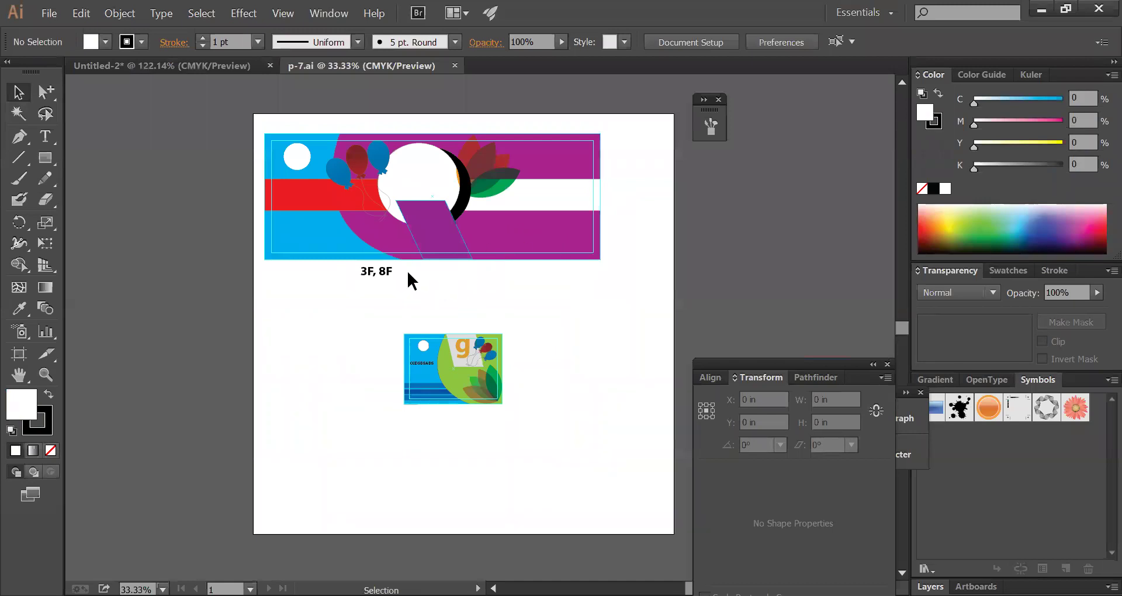
{"action": "key", "text": "shift+c"}
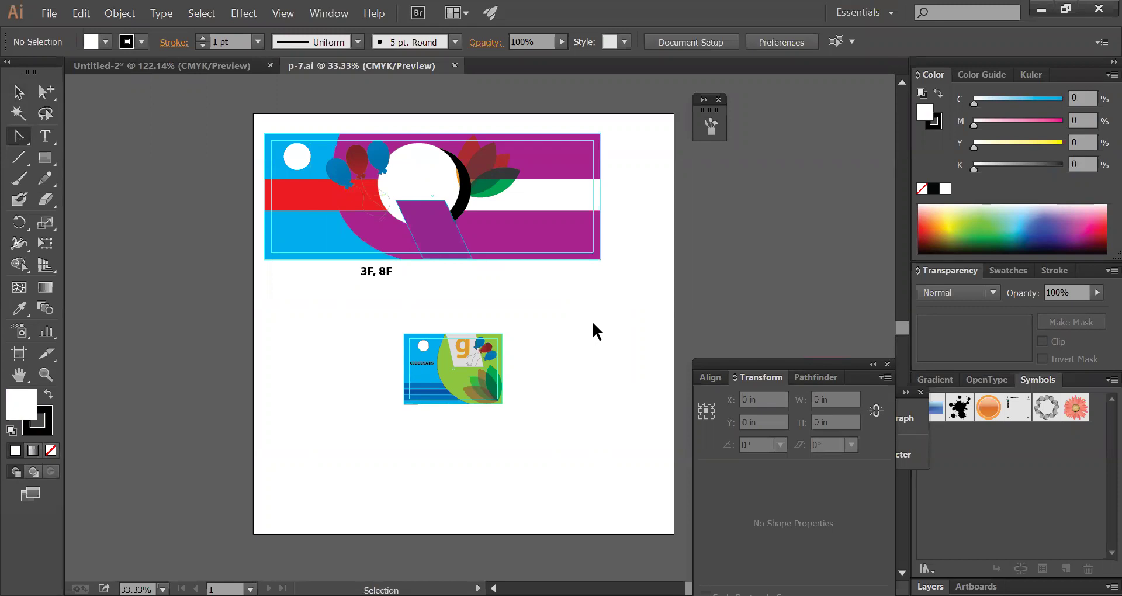
{"action": "key", "text": "ctrl+w"}
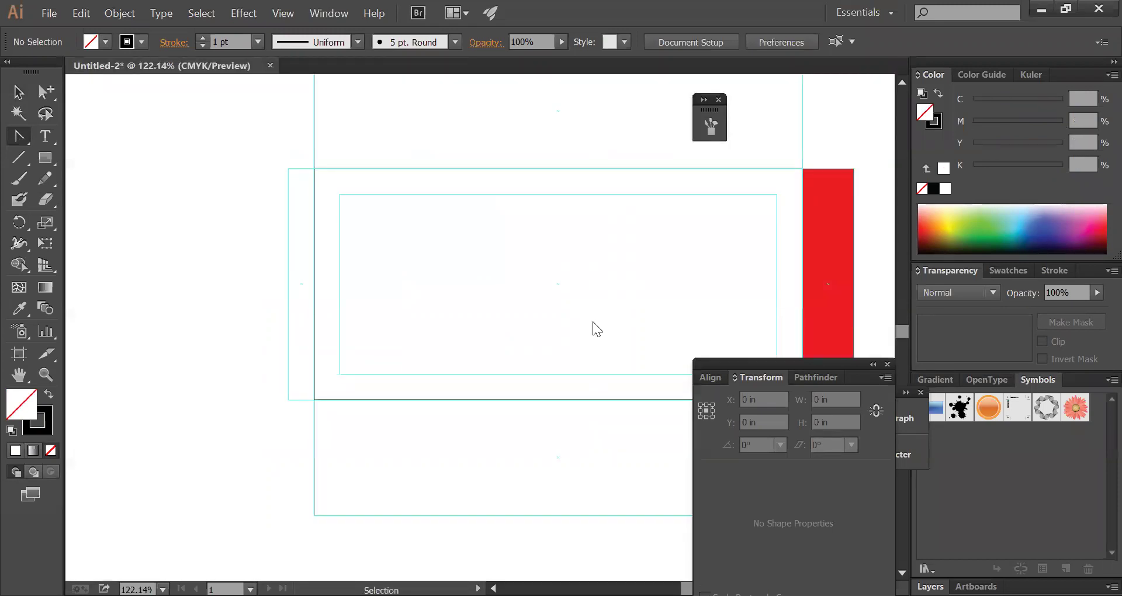
- Open the P-6 file from the Project folder on the Desktop
{"action": "key", "text": "ctrl+o"}
{"action": "left_click", "coordinate": [194, 237]}
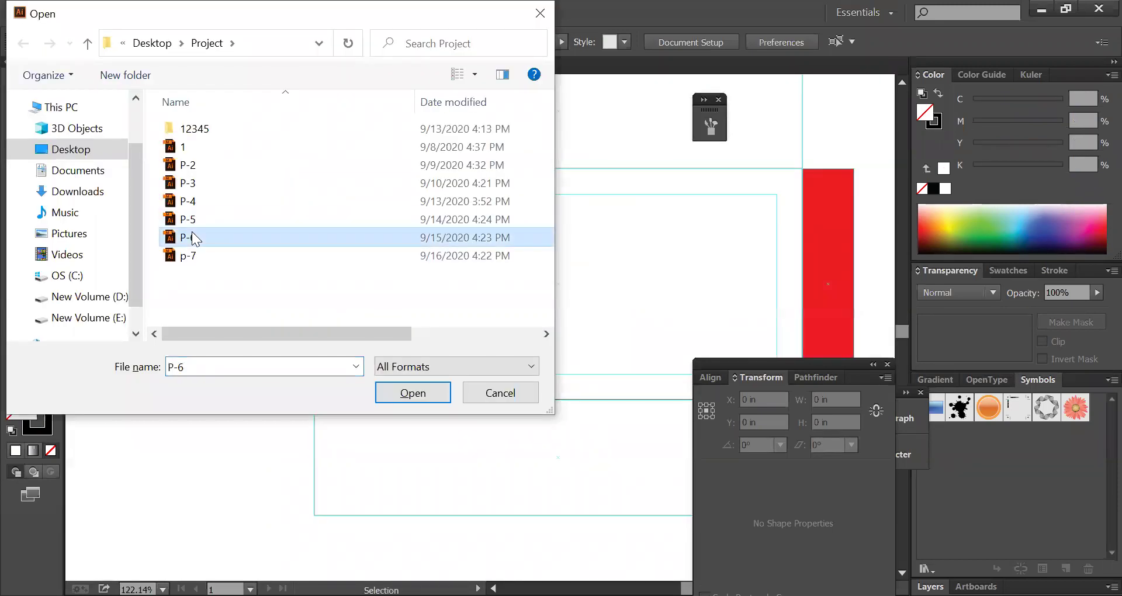
{"action": "key", "text": "Return"}
{"action": "left_click_drag", "start_coordinate": [168, 250], "coordinate": [421, 377]}
- Cut the blue and black logo out of the white circle and close P-6 without saving its changes
{"action": "left_click", "coordinate": [18, 92]}
{"action": "left_click", "coordinate": [340, 325]}
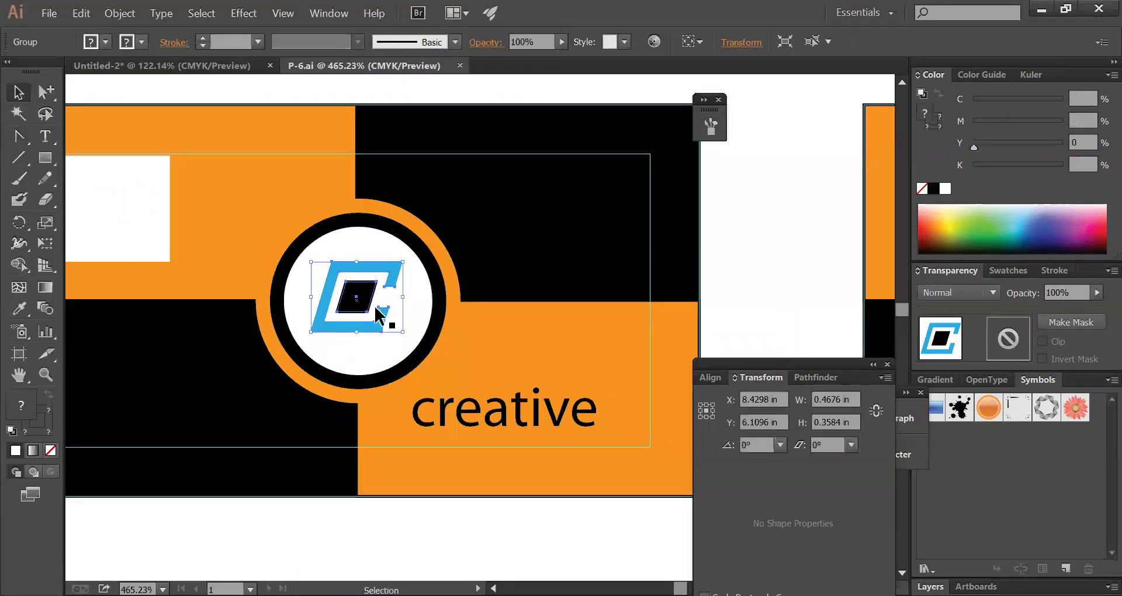
{"action": "key", "text": "Delete"}
{"action": "key", "text": "ctrl+w"}
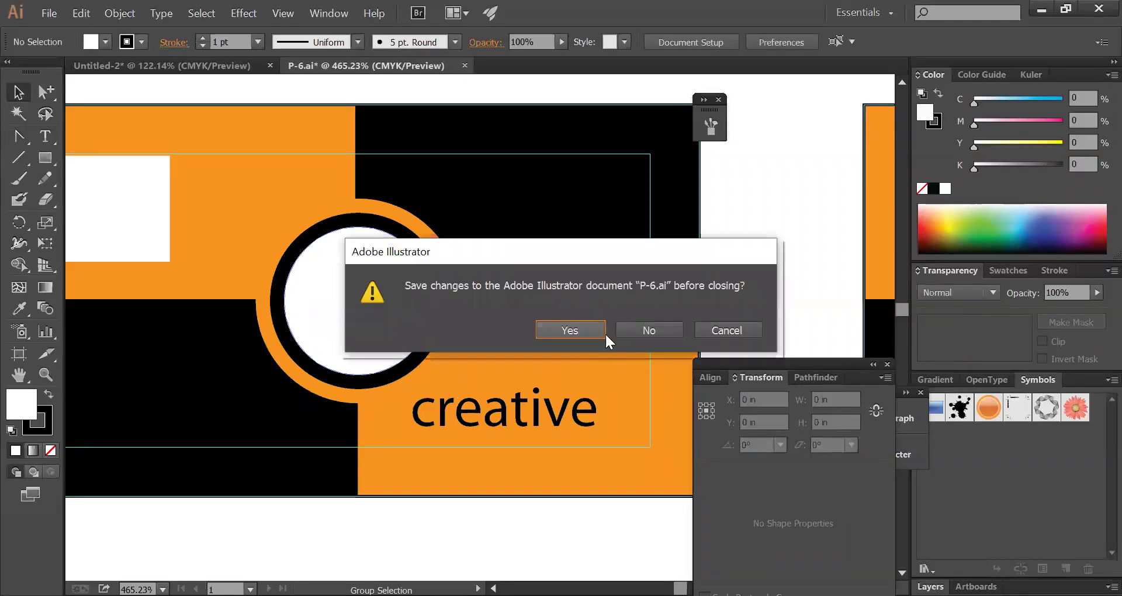
{"action": "left_click", "coordinate": [649, 329]}
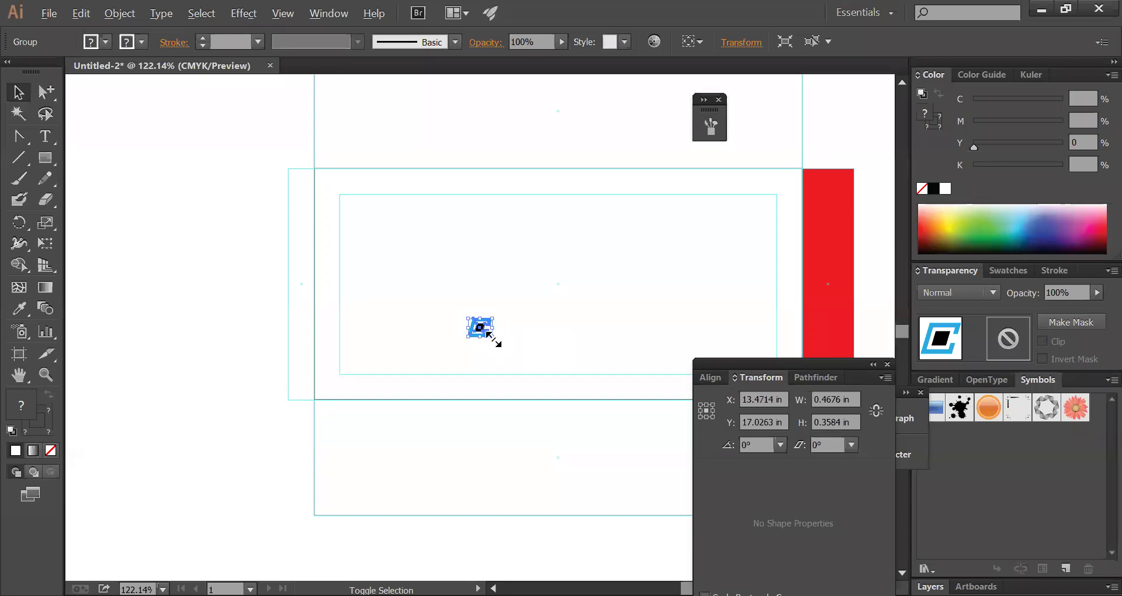
- Paste the logo into the template and enlarge it at the left side of the inner margin rectangle
{"action": "left_click_drag", "start_coordinate": [492, 338], "coordinate": [396, 324]}
{"action": "left_click", "coordinate": [514, 324]}
- Add a line of random filler letters as point text beside the template, level with the logo
{"action": "left_click", "coordinate": [45, 136]}
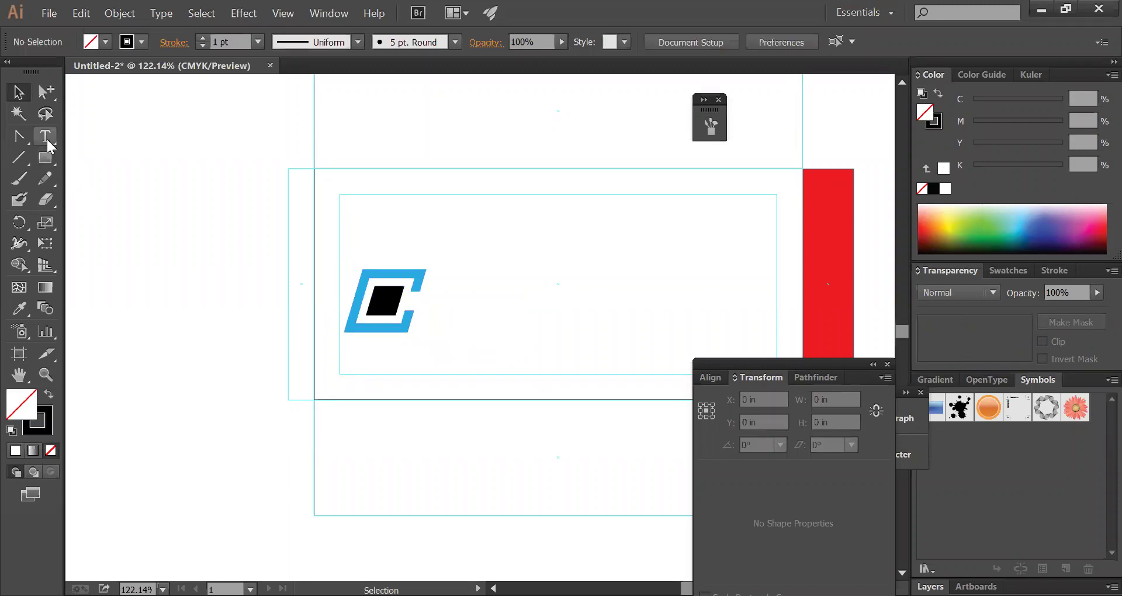
{"action": "left_click", "coordinate": [218, 273]}
{"action": "type", "text": "FDSFDFDSFDSFDSDFSFDFSDFS"}
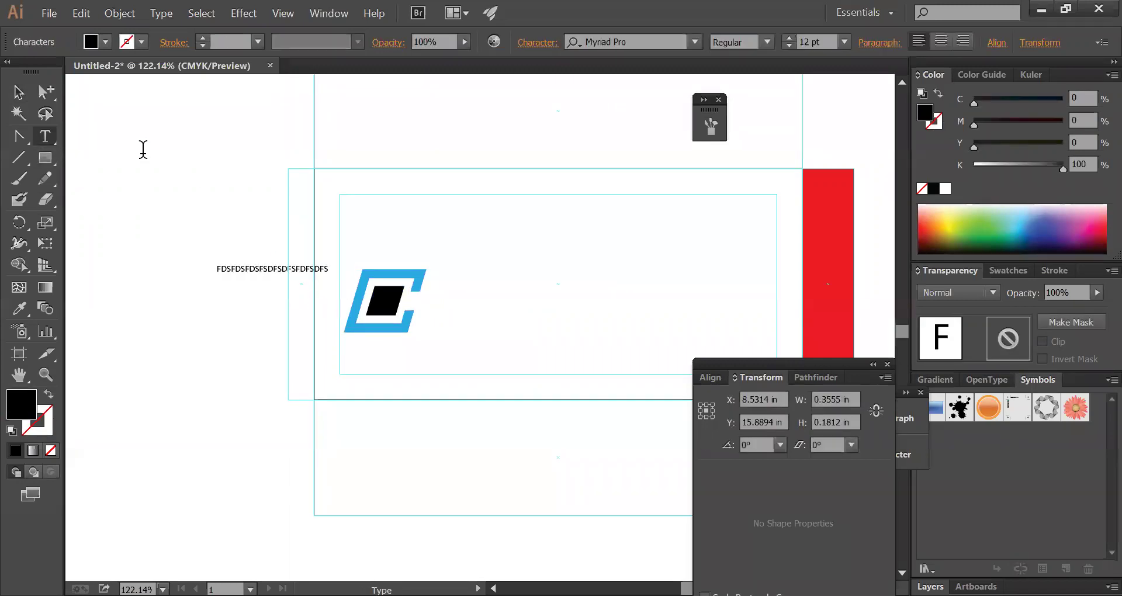
{"action": "left_click", "coordinate": [19, 92]}
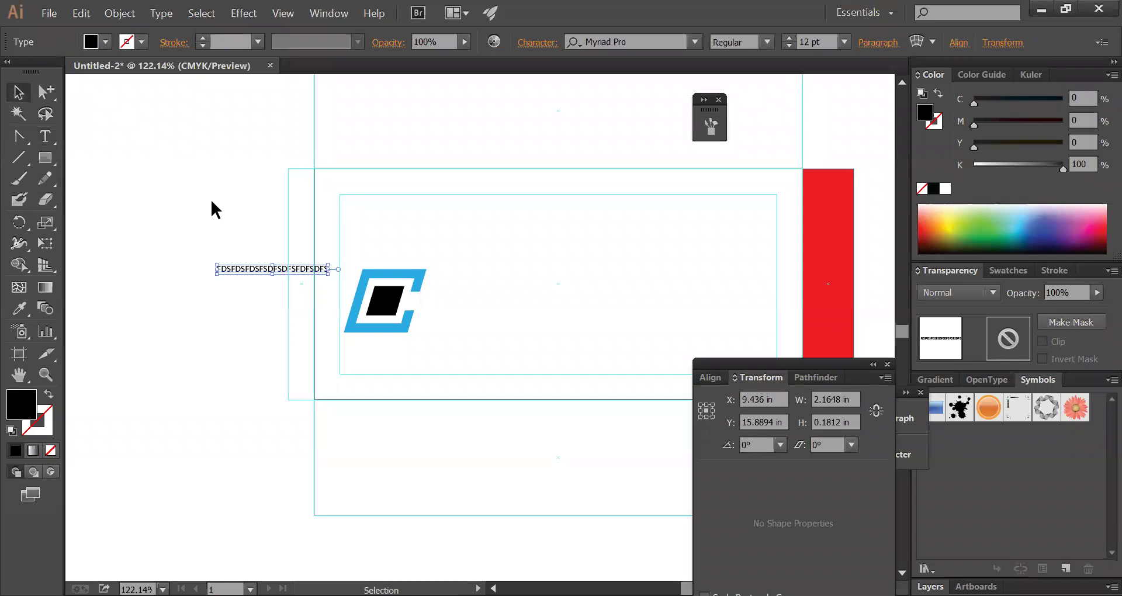
- Replace the filler text beside the template with "DGraphic"
{"action": "double_click", "coordinate": [251, 273]}
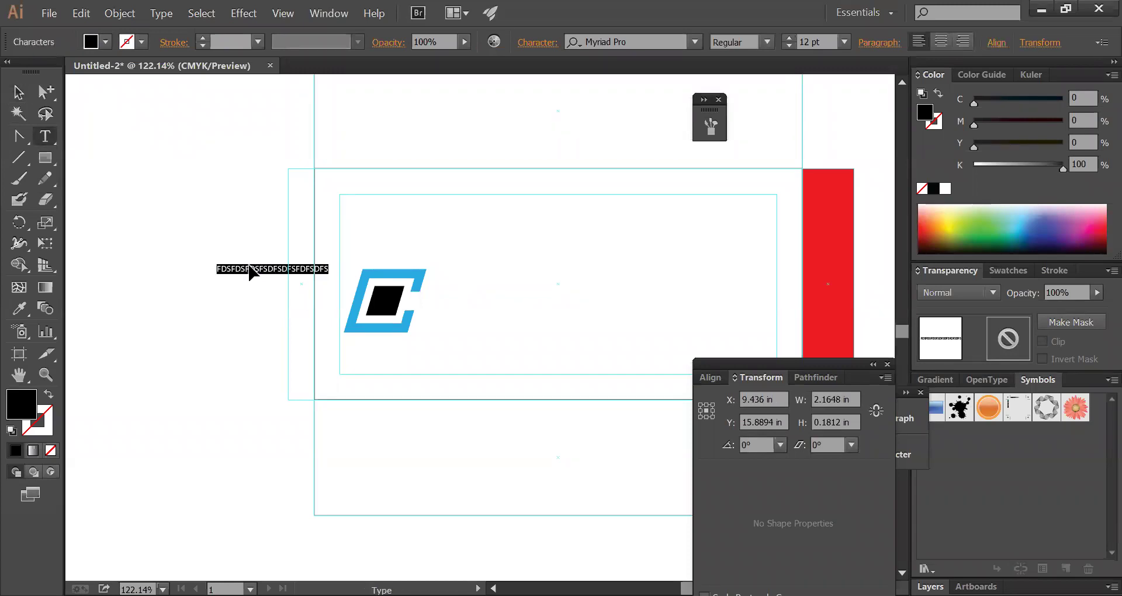
{"action": "type", "text": "n"}
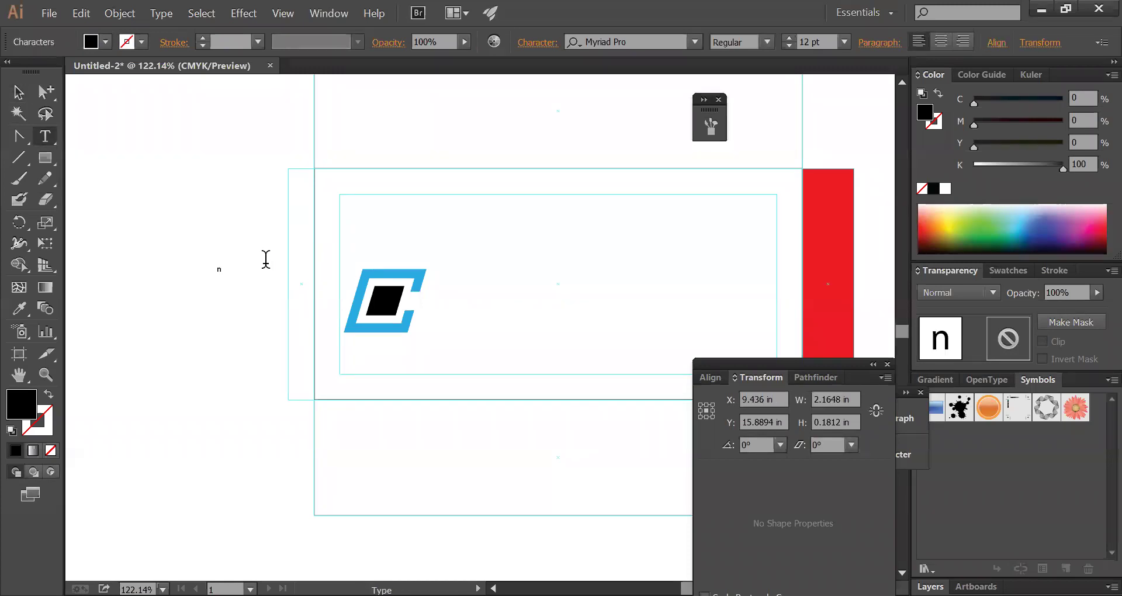
{"action": "key", "text": "BackSpace"}
{"action": "key", "text": "BackSpace"}
{"action": "key", "text": "BackSpace"}
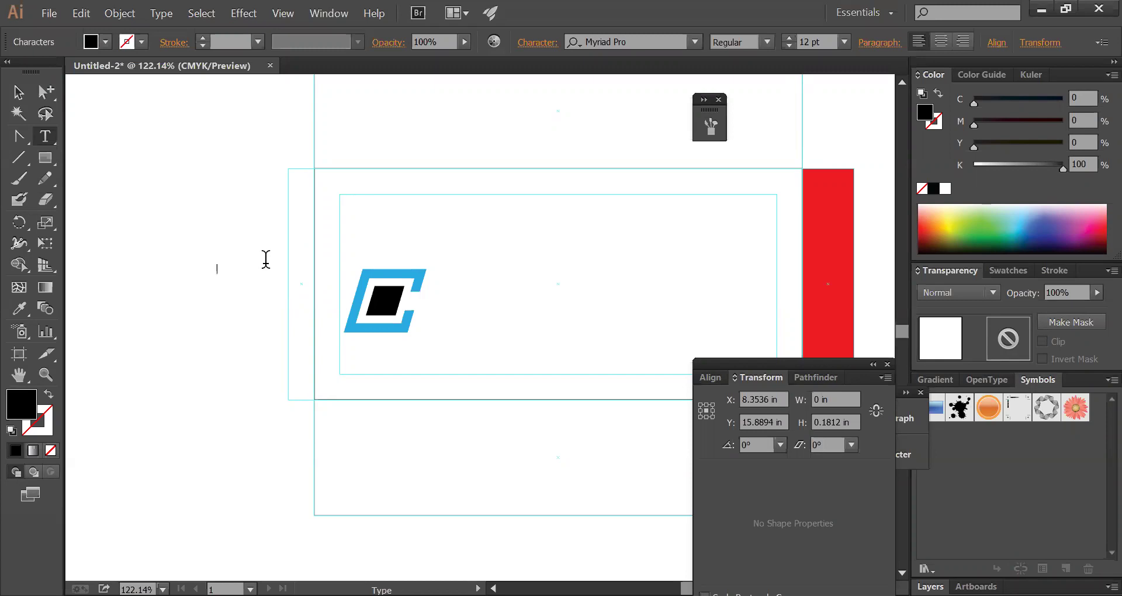
{"action": "type", "text": "D"}
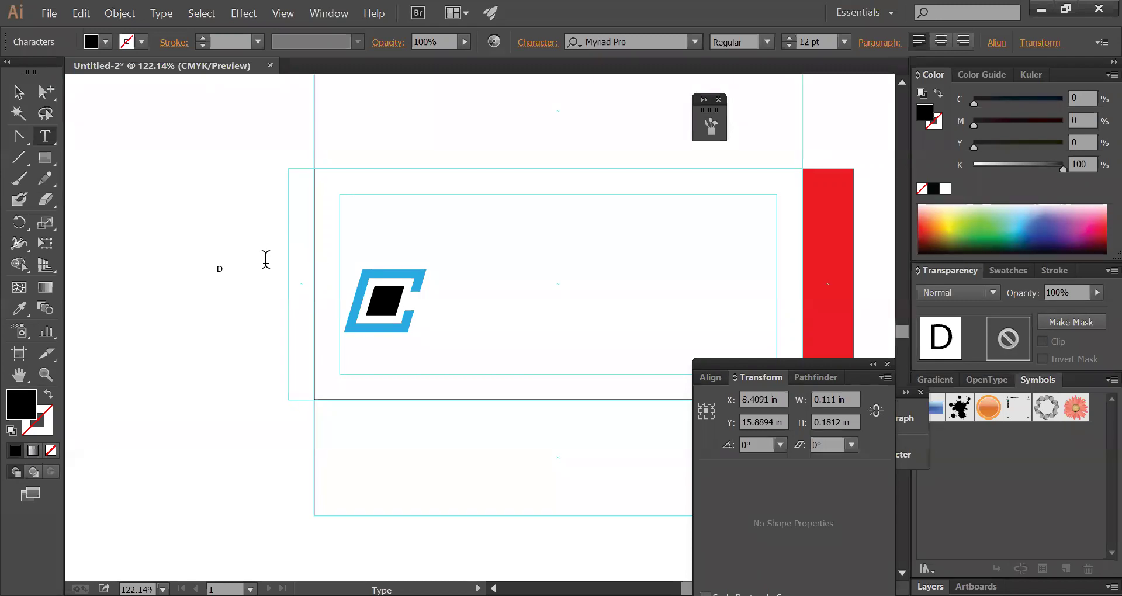
{"action": "type", "text": "Graph"}
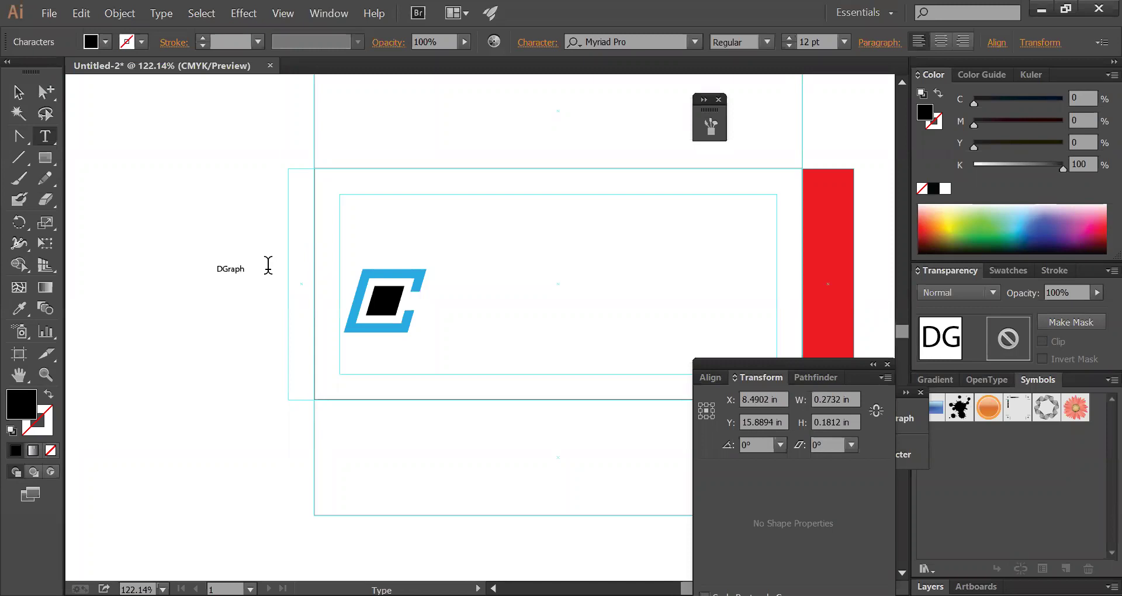
{"action": "key", "text": "Escape"}
{"action": "left_click", "coordinate": [245, 269], "text": "shift"}
{"action": "left_click", "coordinate": [245, 269], "text": "shift"}
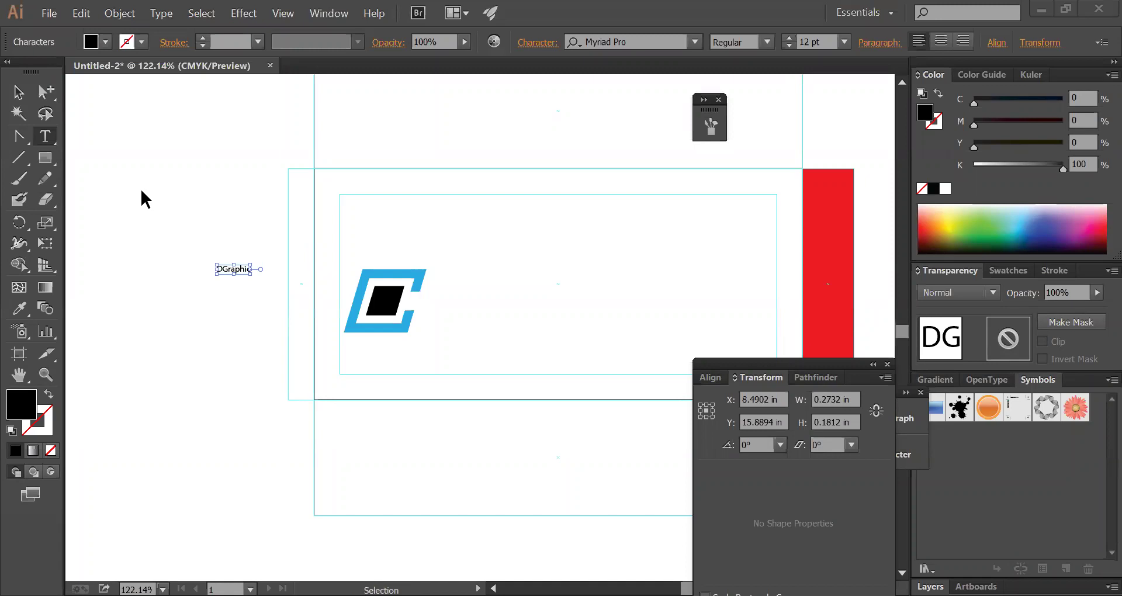
- Enlarge the DGraphic text to about 21.7 pt and place it directly beneath the logo
{"action": "key", "text": "v"}
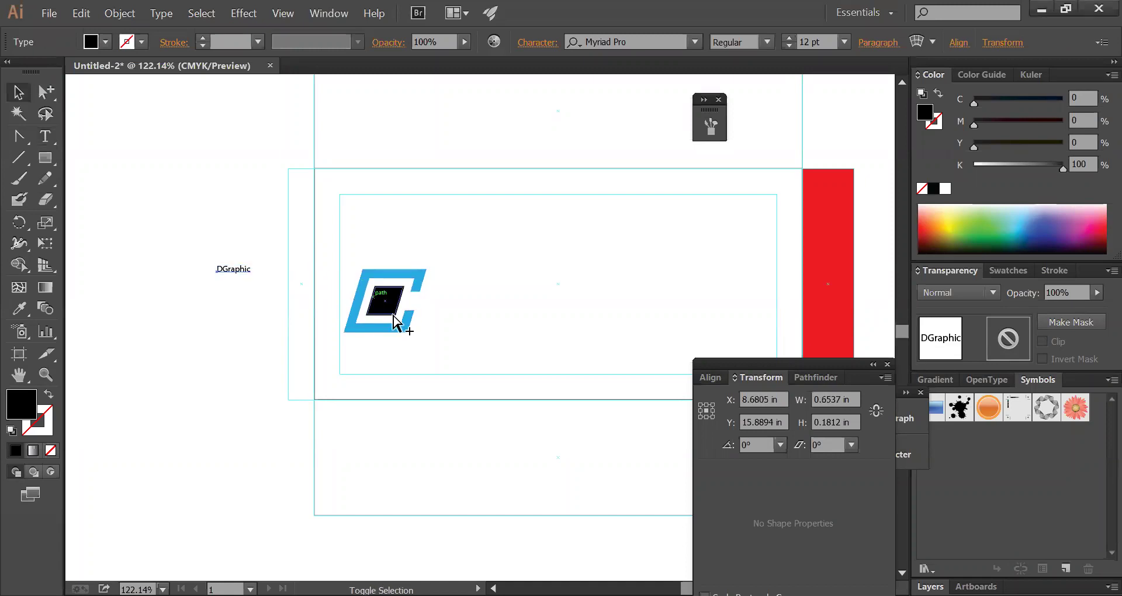
{"action": "left_click_drag", "start_coordinate": [250, 271], "coordinate": [433, 358]}
{"action": "left_click_drag", "start_coordinate": [434, 357], "coordinate": [378, 341]}
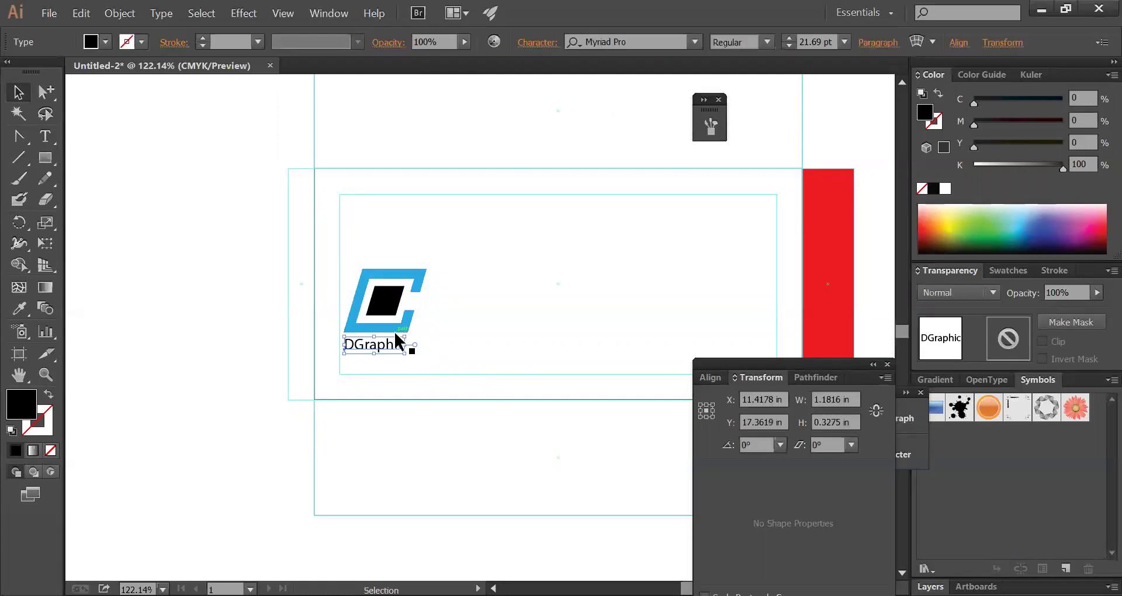
- Shrink the logo to about 0.84 in wide and move it near the upper-left corner of the inner margin rectangle
{"action": "left_click", "coordinate": [395, 332]}
{"action": "left_click_drag", "start_coordinate": [426, 270], "coordinate": [408, 284]}
{"action": "left_click_drag", "start_coordinate": [403, 295], "coordinate": [442, 225]}
{"action": "left_click", "coordinate": [490, 204]}
{"action": "left_click_drag", "start_coordinate": [297, 197], "coordinate": [319, 205]}
- Duplicate the three stacked panels in place and narrow the copies to strips about 0.53 in wide along the panels' left edge
{"action": "key", "text": "Tab"}
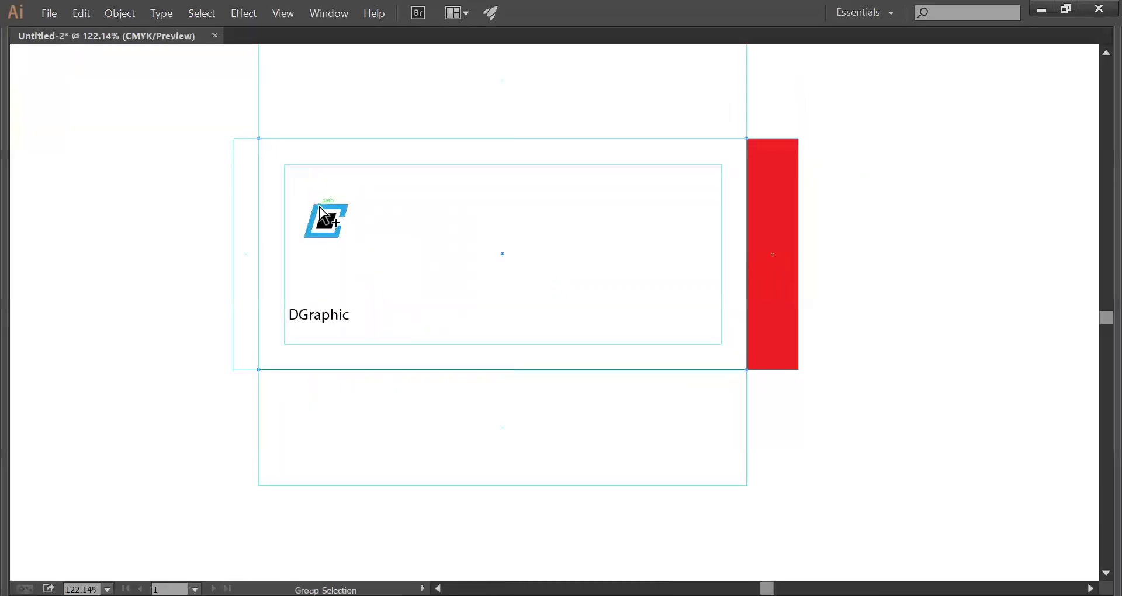
{"action": "left_click", "coordinate": [534, 258], "text": "ctrl+alt"}
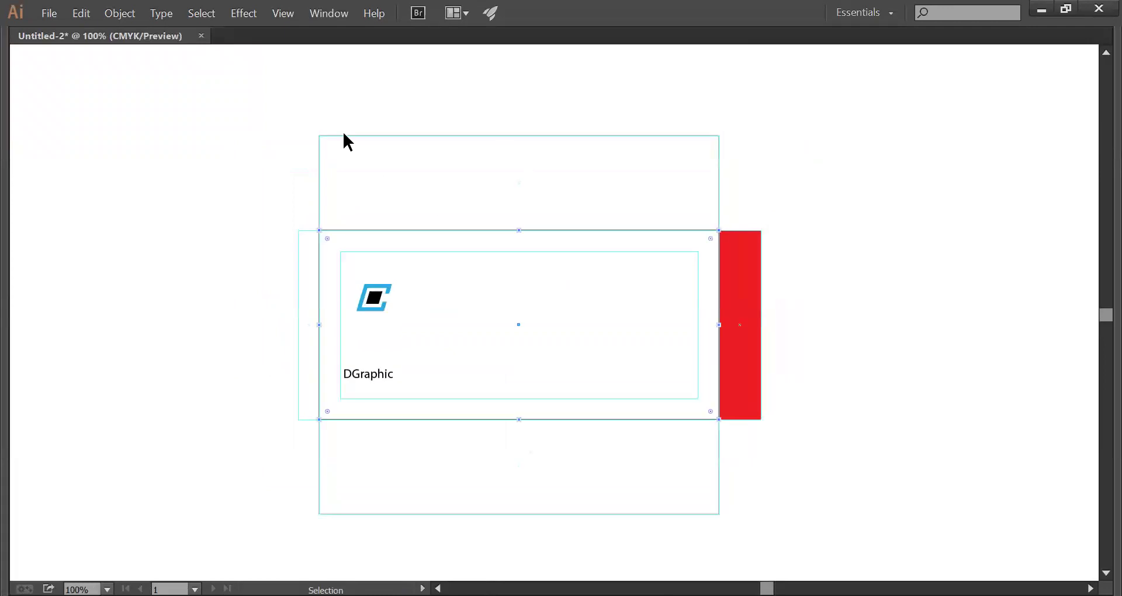
{"action": "left_click_drag", "start_coordinate": [346, 148], "coordinate": [348, 149]}
{"action": "left_click", "coordinate": [364, 487]}
{"action": "left_click_drag", "start_coordinate": [588, 525], "coordinate": [529, 191]}
{"action": "left_click_drag", "start_coordinate": [640, 532], "coordinate": [556, 170]}
{"action": "key", "text": "ctrl"}
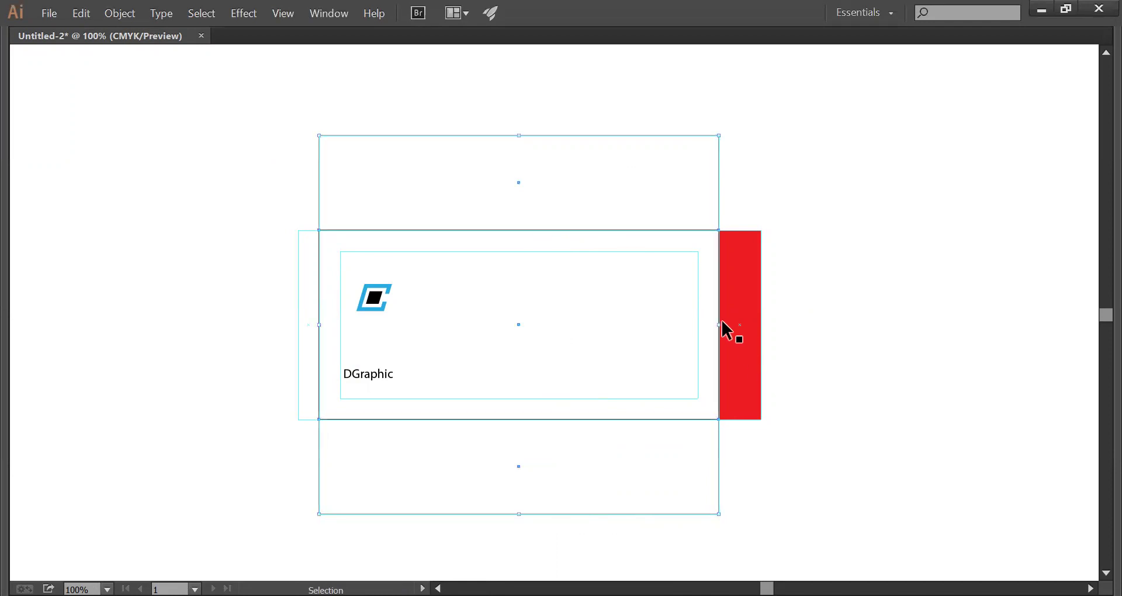
{"action": "left_click_drag", "start_coordinate": [720, 325], "coordinate": [341, 321]}
{"action": "key", "text": "Tab"}
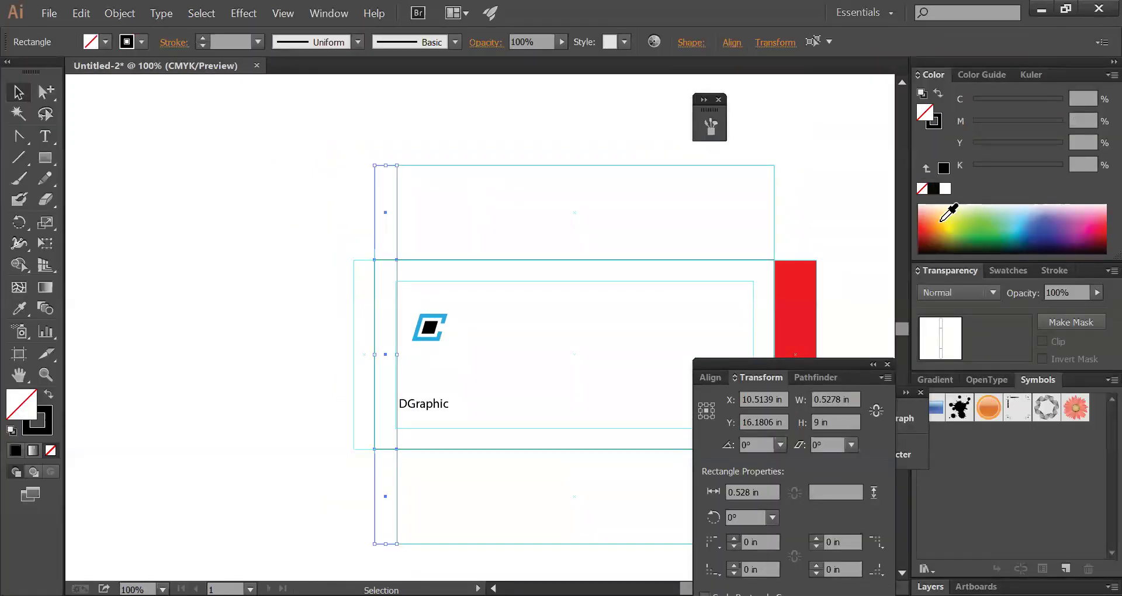
- Fill the narrow strips orange with cyan 0%, magenta 50% and yellow 100%, and remove their stroke
{"action": "left_click", "coordinate": [957, 214]}
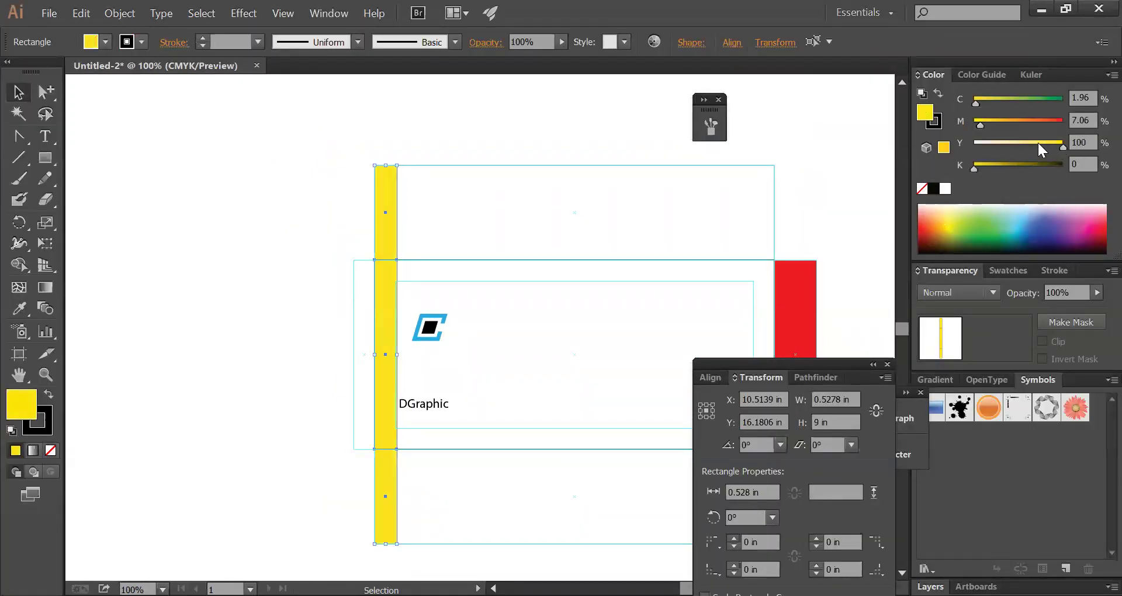
{"action": "left_click", "coordinate": [1005, 120]}
{"action": "double_click", "coordinate": [1084, 98]}
{"action": "type", "text": "0"}
{"action": "key", "text": "Tab"}
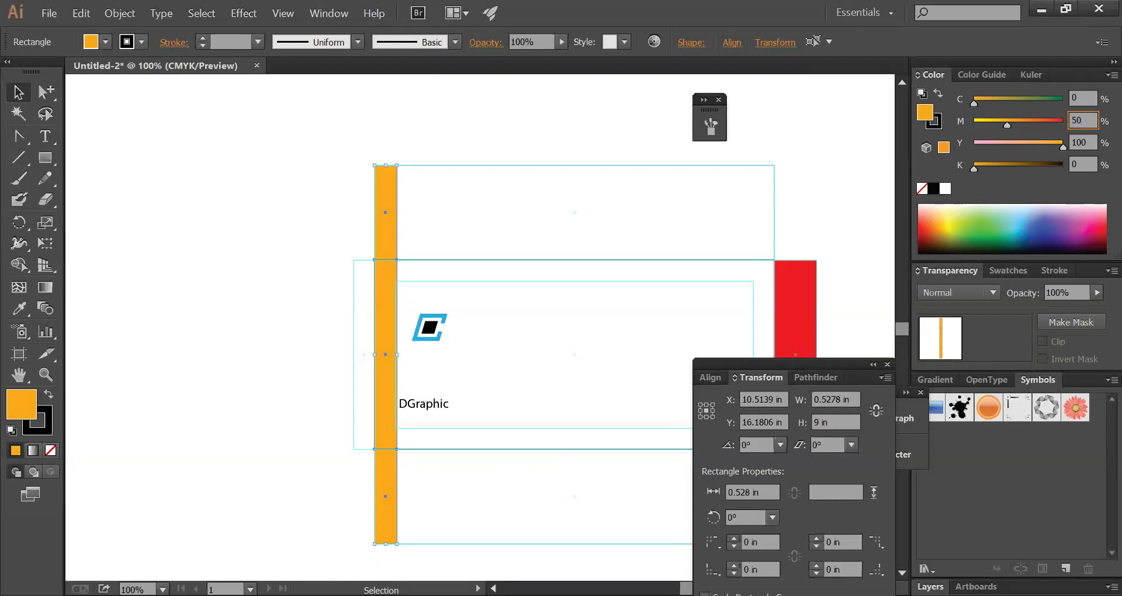
{"action": "key", "text": "Return"}
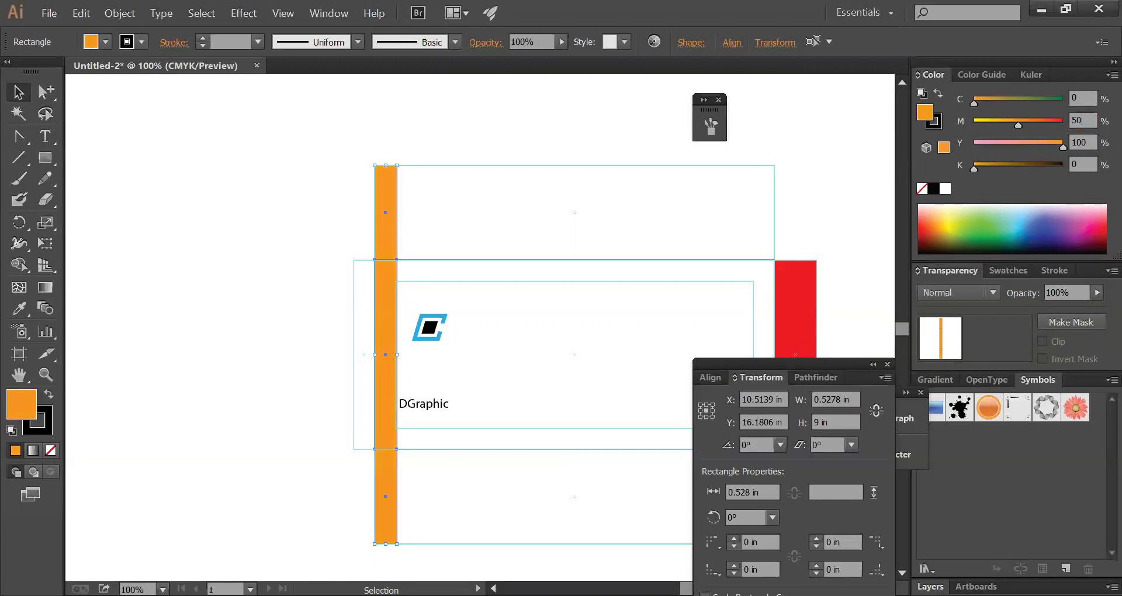
{"action": "left_click", "coordinate": [934, 121]}
{"action": "left_click", "coordinate": [922, 188]}
{"action": "left_click", "coordinate": [294, 190]}
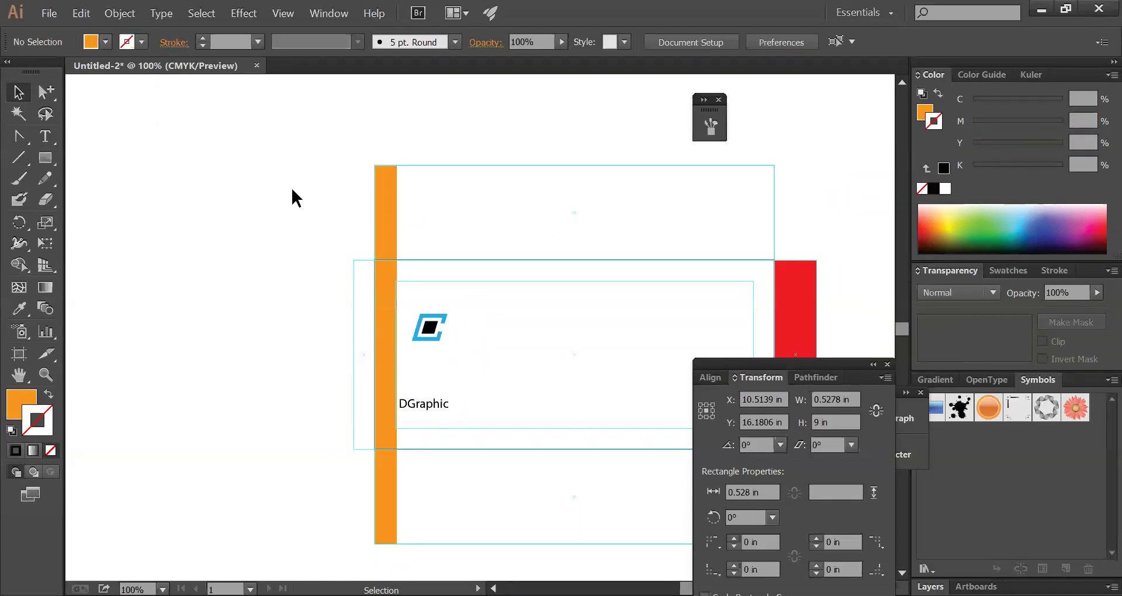
{"action": "left_click", "coordinate": [438, 323]}
{"action": "left_click", "coordinate": [392, 310], "text": "shift"}
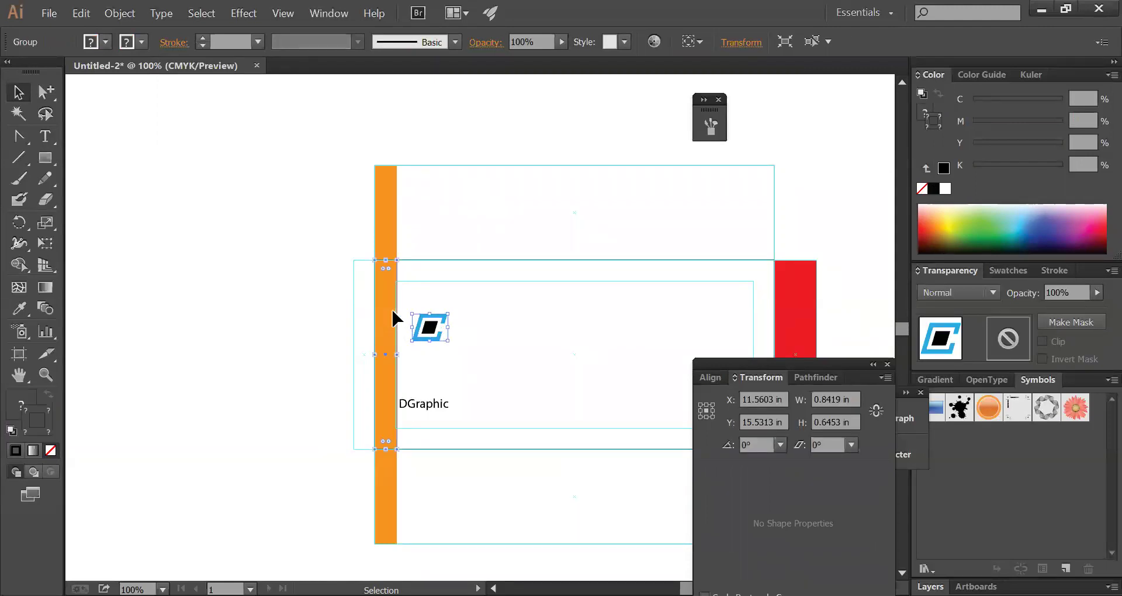
{"action": "left_click", "coordinate": [393, 319]}
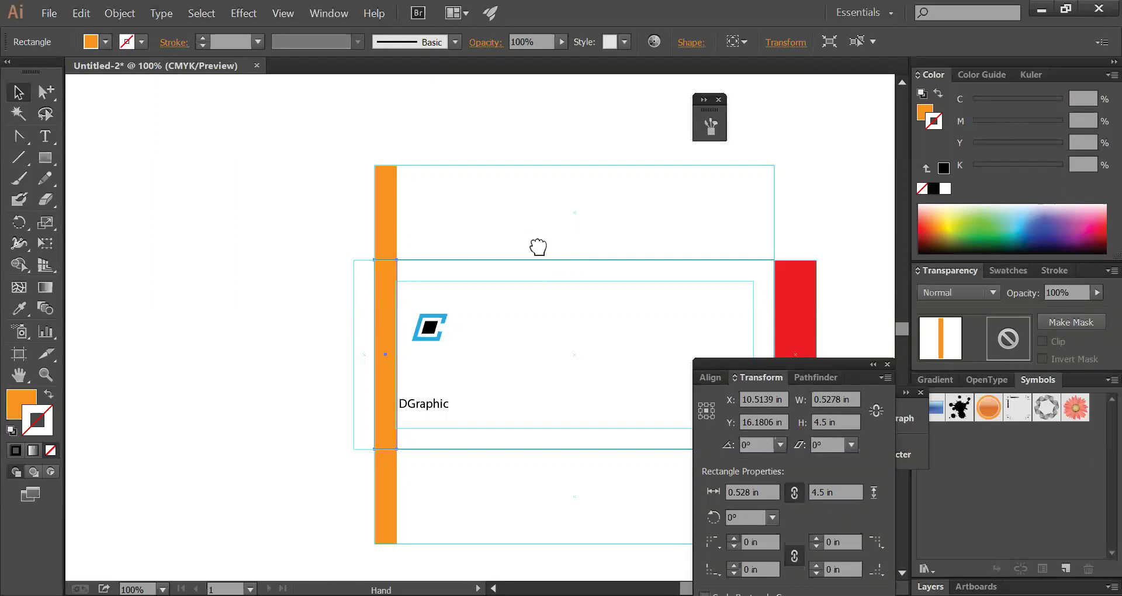
{"action": "left_click_drag", "start_coordinate": [539, 245], "coordinate": [513, 127]}
{"action": "left_click", "coordinate": [403, 213]}
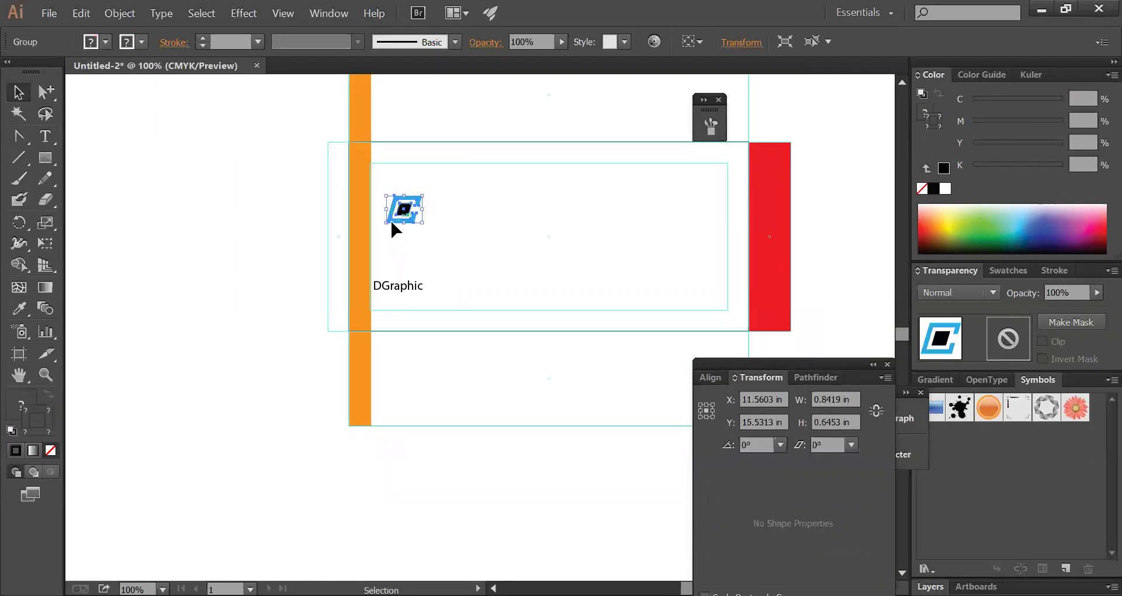
{"action": "left_click", "coordinate": [351, 237]}
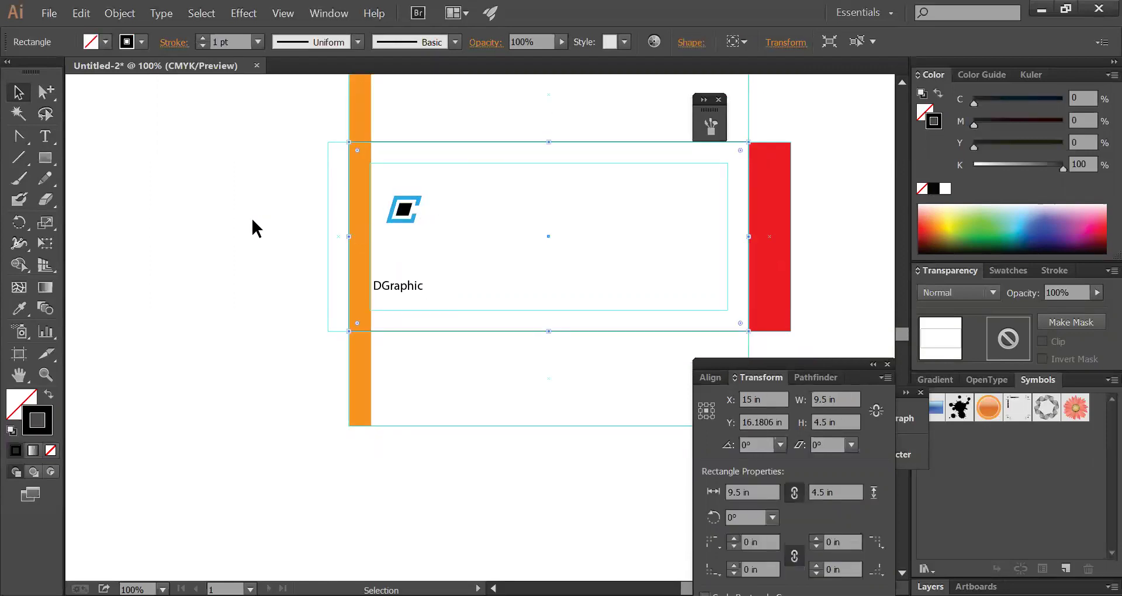
{"action": "left_click", "coordinate": [256, 228]}
- Fill the middle 9.5 x 4.5 in panel light grey with black 10%
{"action": "left_click", "coordinate": [926, 111]}
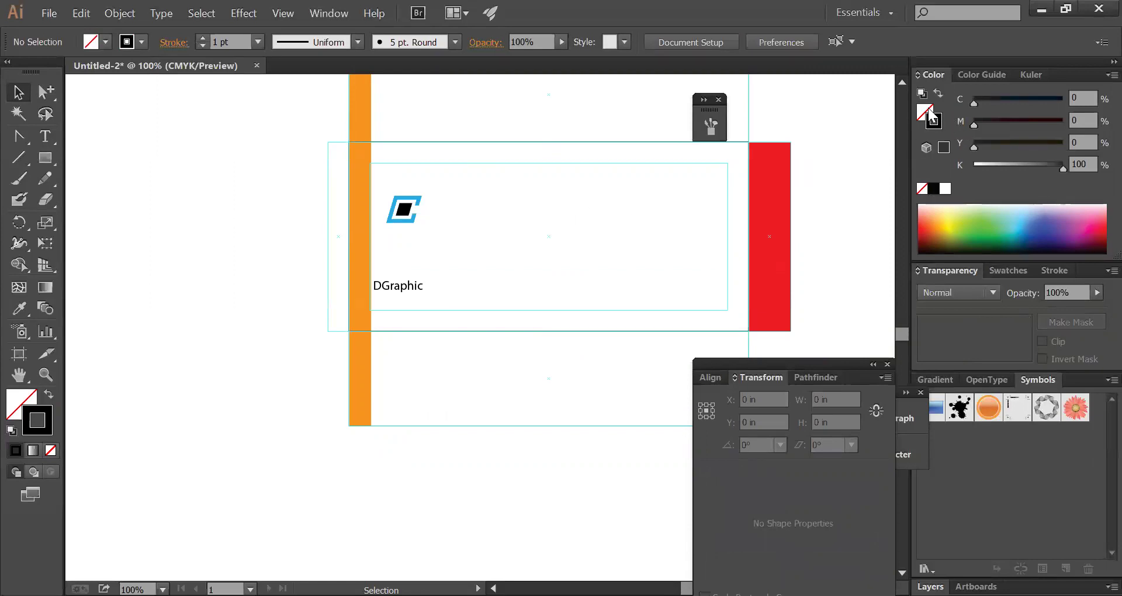
{"action": "left_click", "coordinate": [980, 165]}
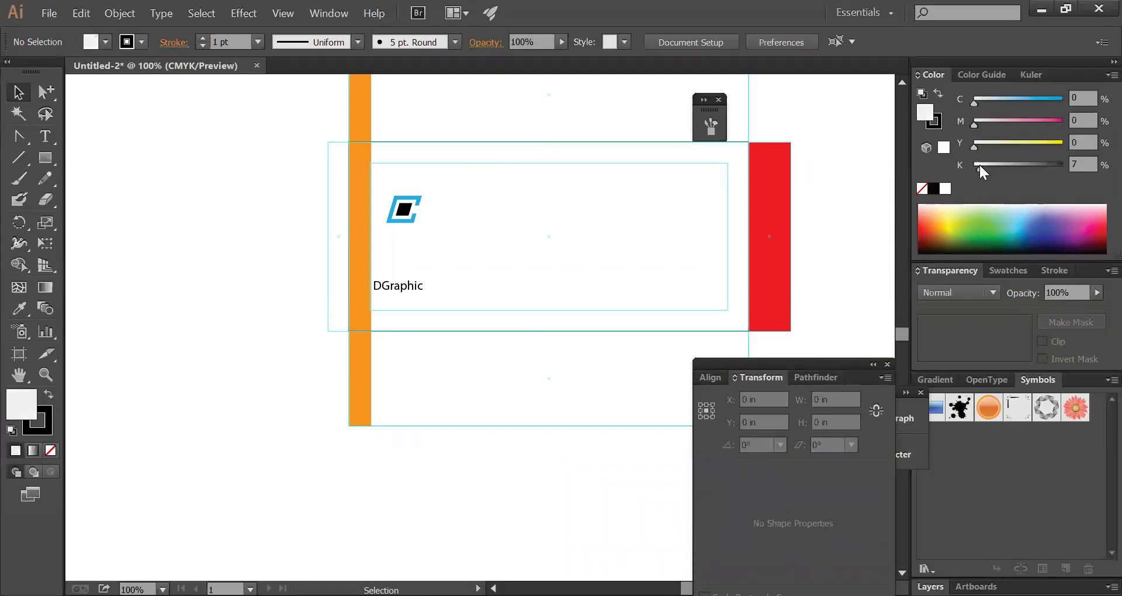
{"action": "left_click", "coordinate": [495, 142]}
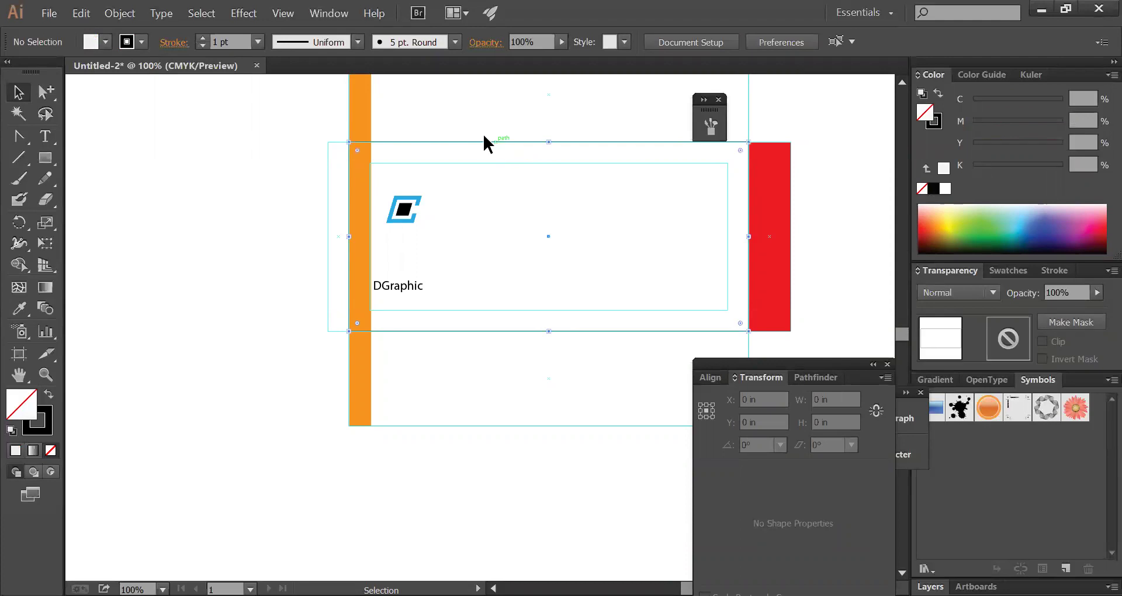
{"action": "left_click", "coordinate": [933, 188]}
{"action": "left_click_drag", "start_coordinate": [1006, 165], "coordinate": [975, 166]}
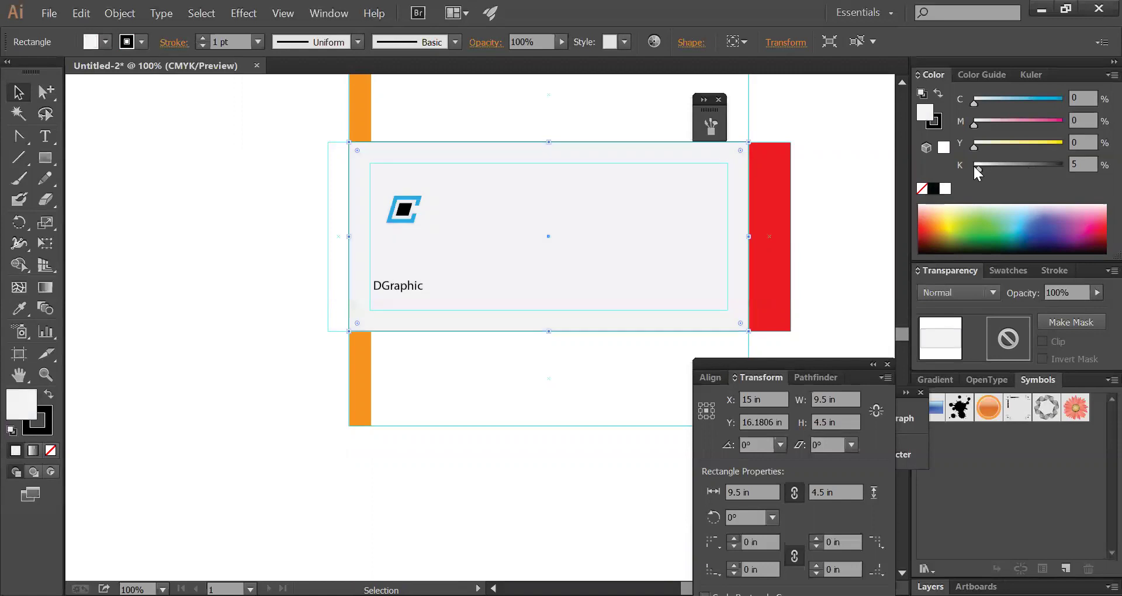
{"action": "left_click_drag", "start_coordinate": [979, 165], "coordinate": [984, 168]}
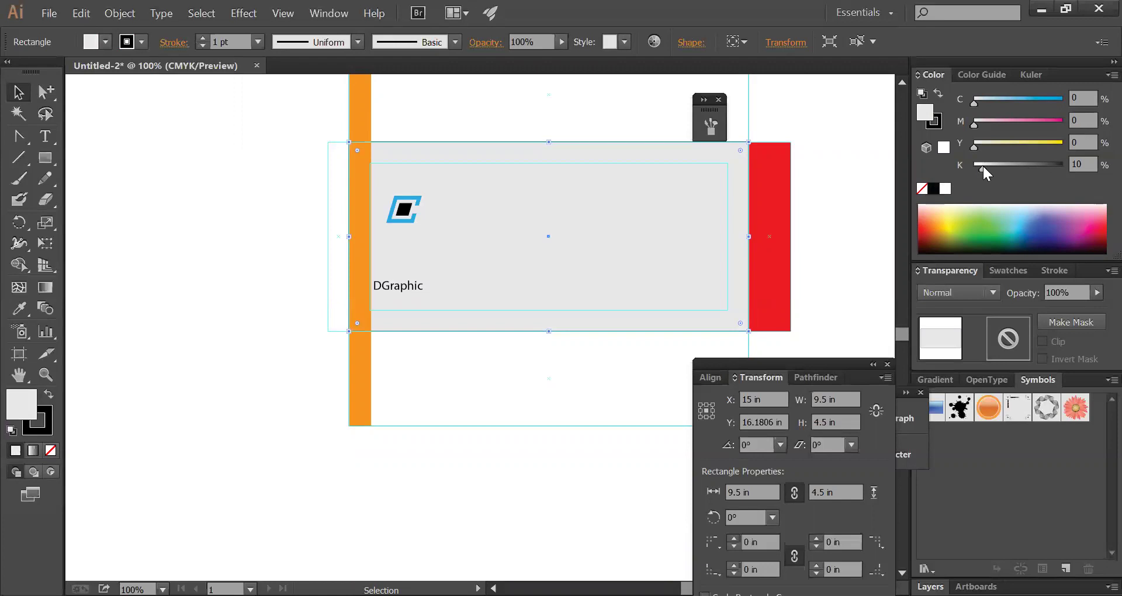
{"action": "left_click", "coordinate": [842, 189]}
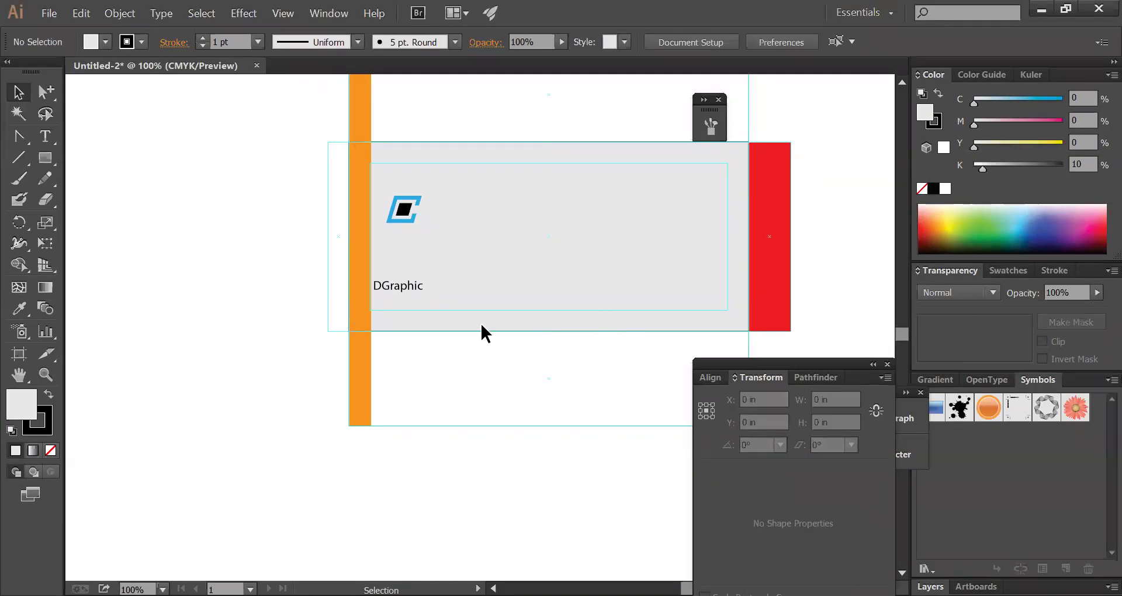
- Duplicate the middle orange strip in place and try heights of 4.5/2 in and 1 in, anchored at its bottom edge
{"action": "left_click", "coordinate": [361, 253]}
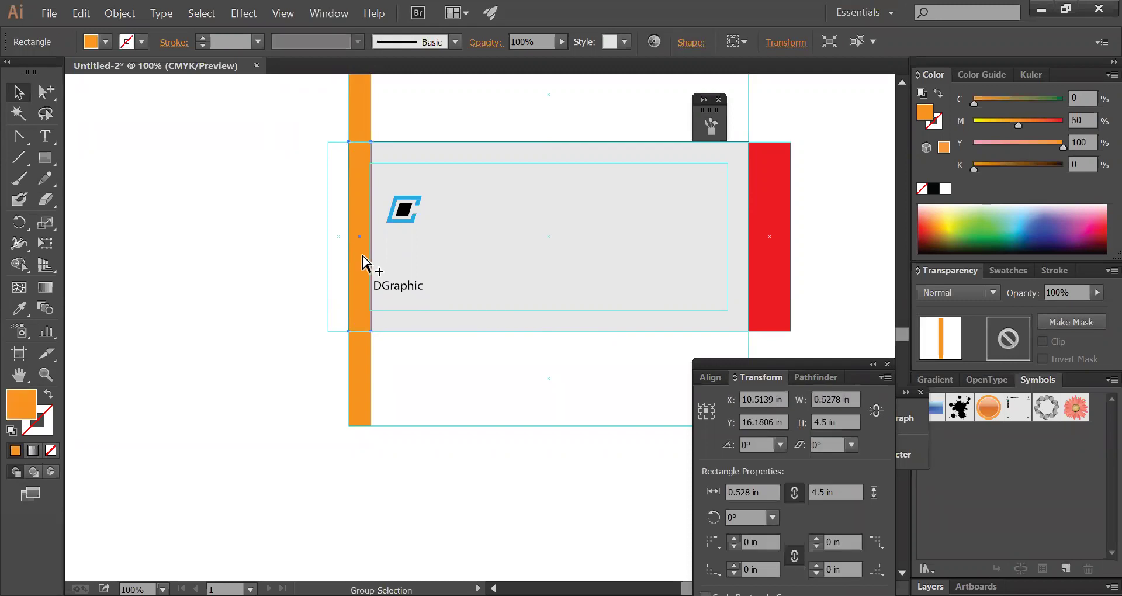
{"action": "key", "text": "v"}
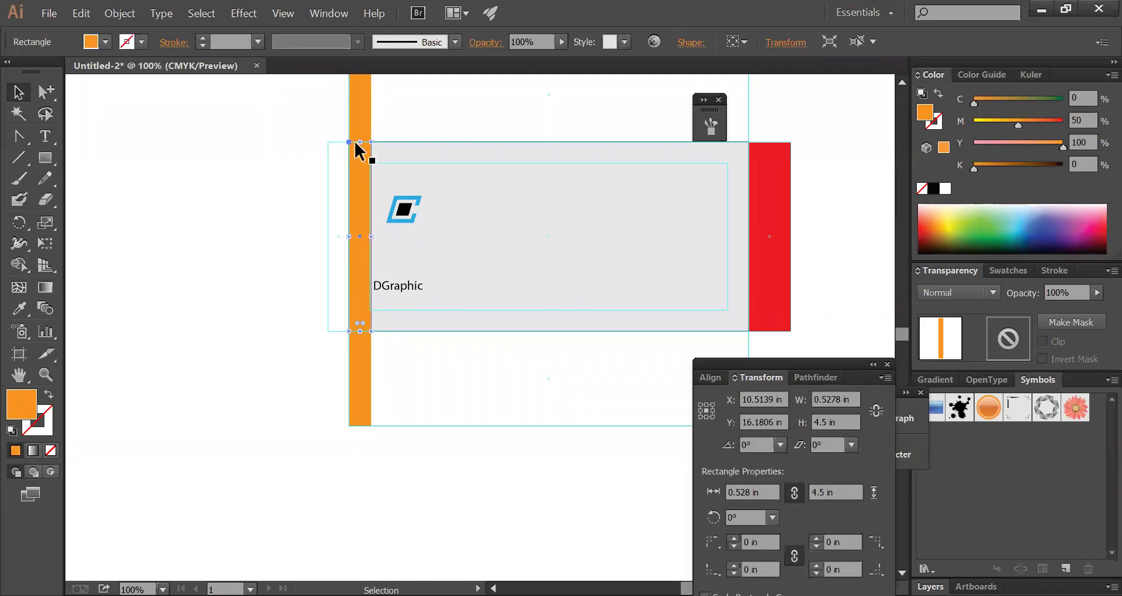
{"action": "left_click", "coordinate": [706, 417]}
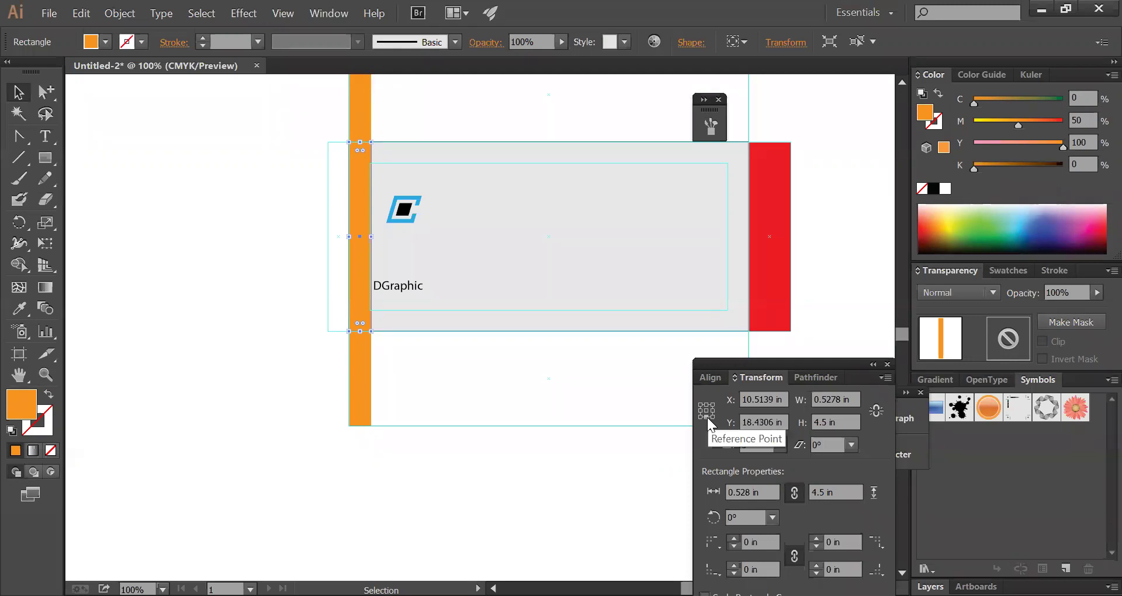
{"action": "left_click", "coordinate": [849, 421]}
{"action": "type", "text": "/2"}
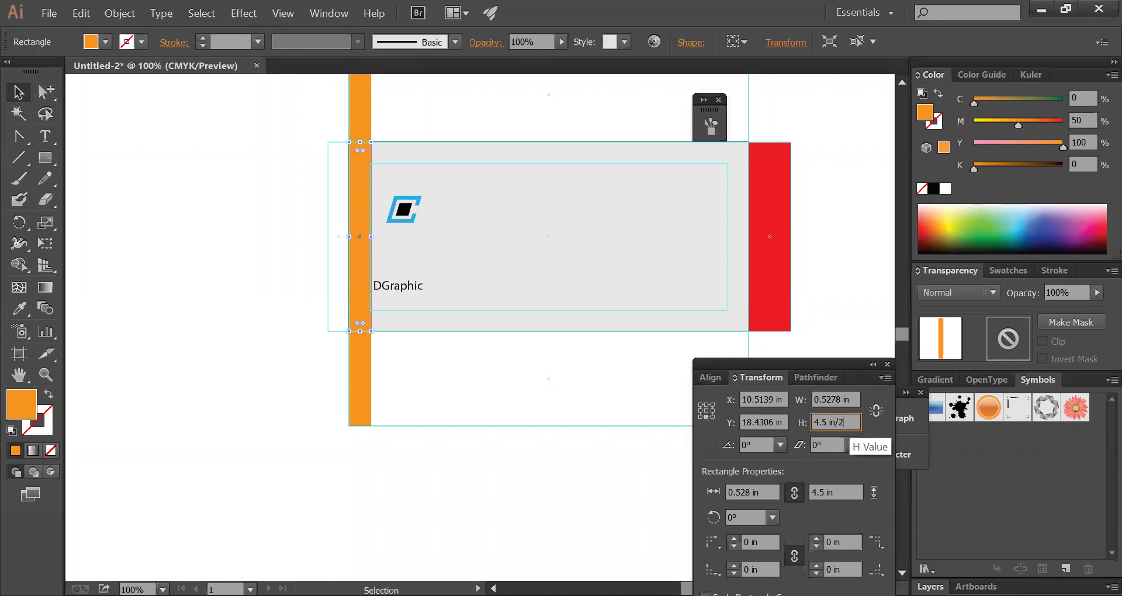
{"action": "key", "text": "Escape"}
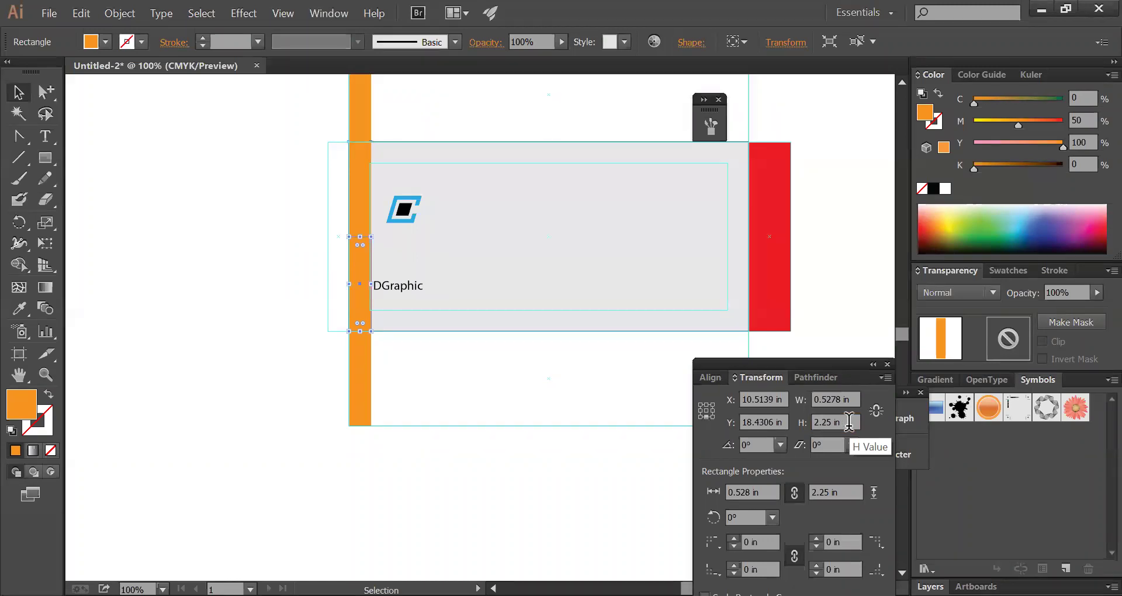
{"action": "left_click", "coordinate": [850, 421]}
{"action": "type", "text": "1"}
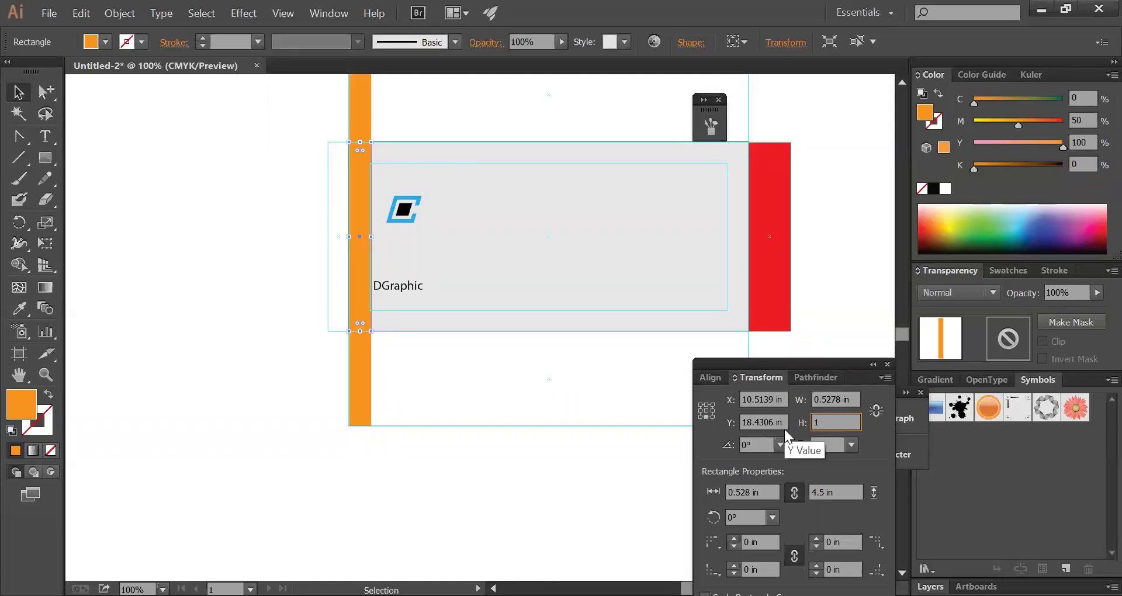
{"action": "key", "text": "Return"}
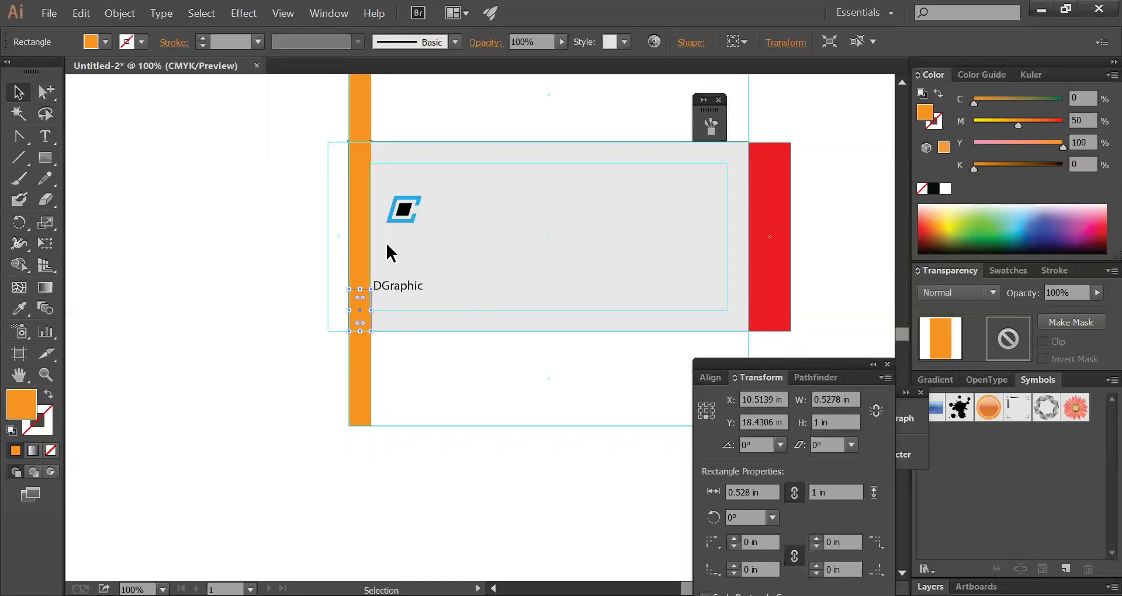
- Set the duplicate strip's height to 1.5 in, anchored at the middle panel's bottom edge
{"action": "left_click", "coordinate": [838, 420]}
{"action": "type", "text": "1.5"}
{"action": "key", "text": "Return"}
{"action": "left_click_drag", "start_coordinate": [361, 268], "coordinate": [360, 142]}
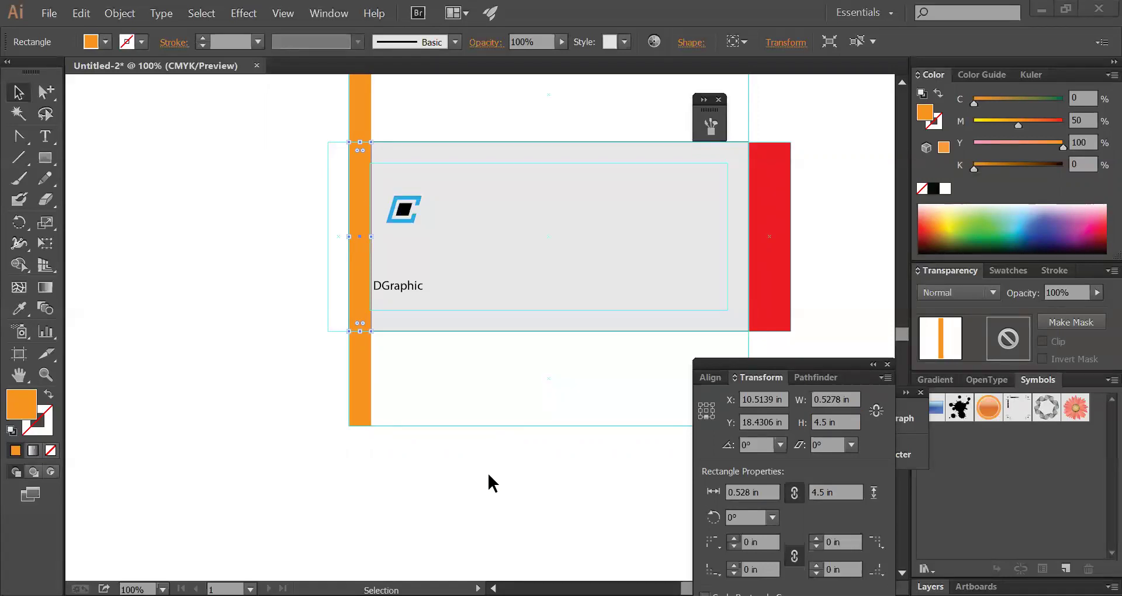
{"action": "left_click", "coordinate": [287, 273]}
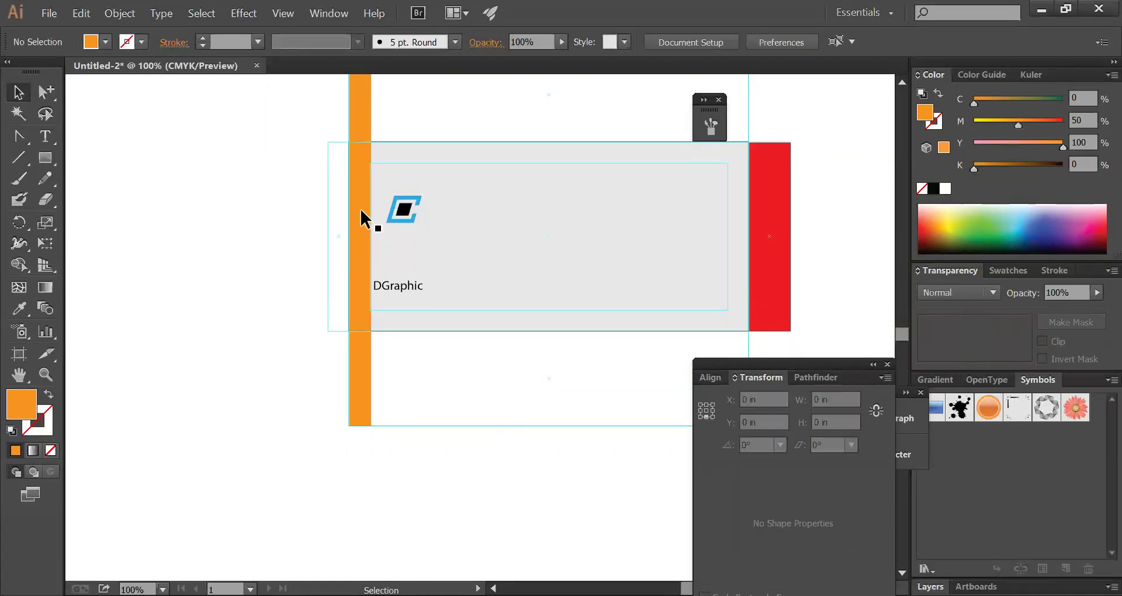
- Anchor the full-height middle orange strip at its top edge and divide its height by 1.5
{"action": "left_click", "coordinate": [358, 275]}
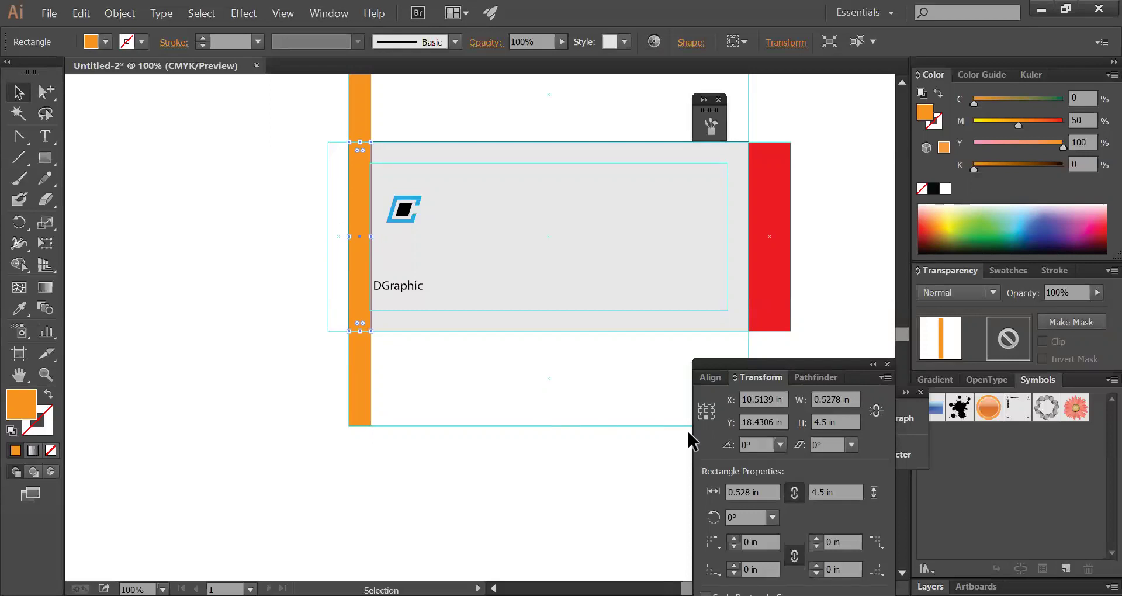
{"action": "left_click", "coordinate": [838, 418]}
{"action": "type", "text": "/1.5"}
{"action": "key", "text": "Escape"}
{"action": "left_click", "coordinate": [707, 406]}
{"action": "left_click", "coordinate": [852, 421]}
{"action": "type", "text": "/1"}
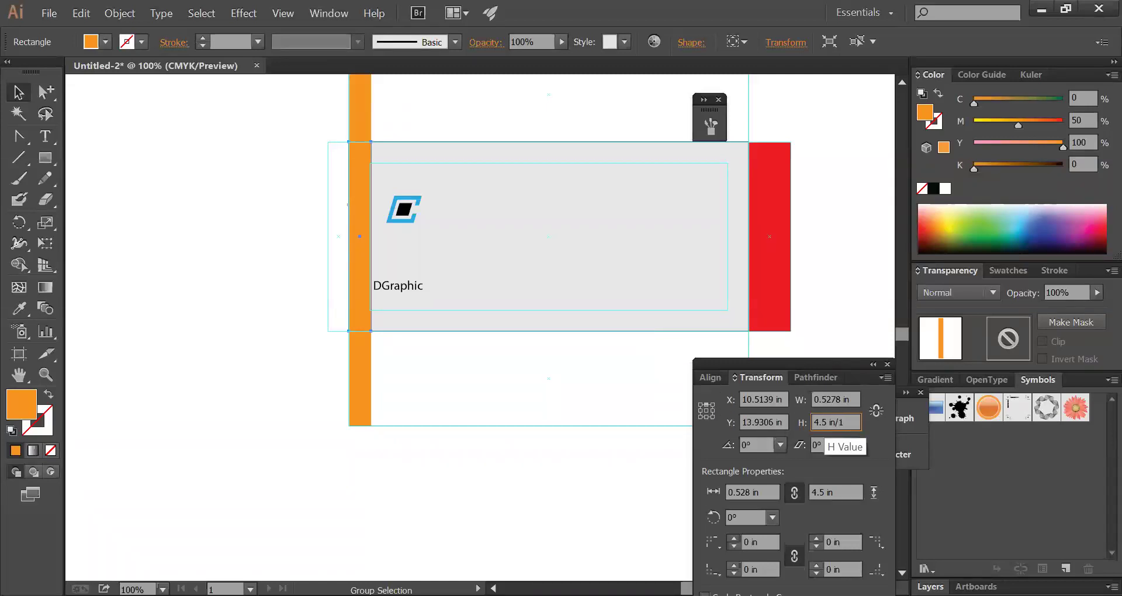
{"action": "type", "text": ".5"}
{"action": "key", "text": "Return"}
{"action": "key", "text": "v"}
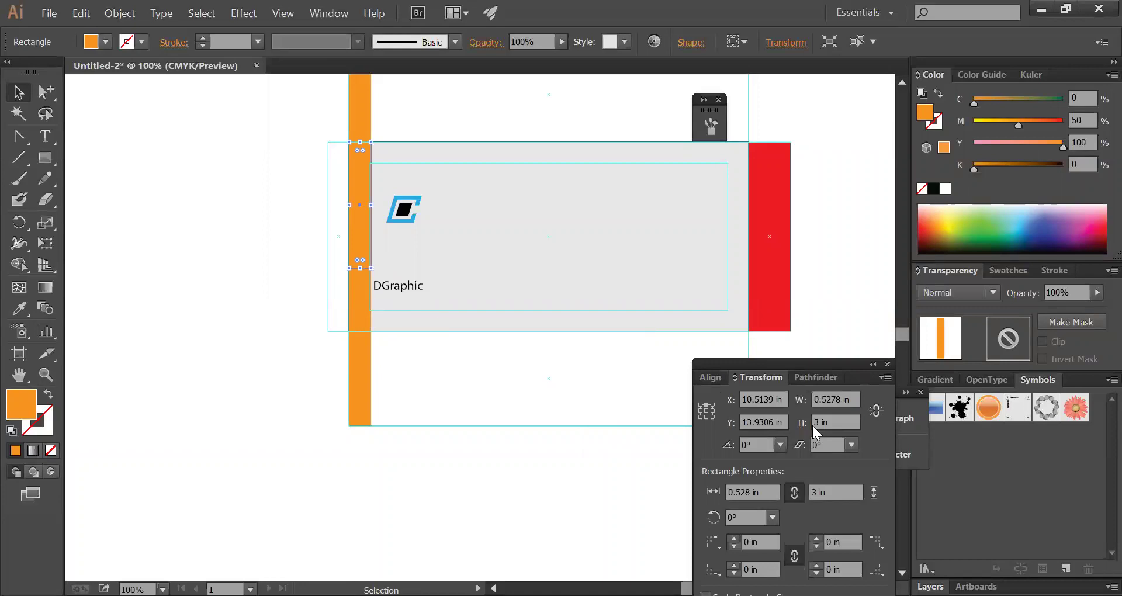
- Set the top-anchored middle strip's height to 1.5 in
{"action": "left_click", "coordinate": [844, 418]}
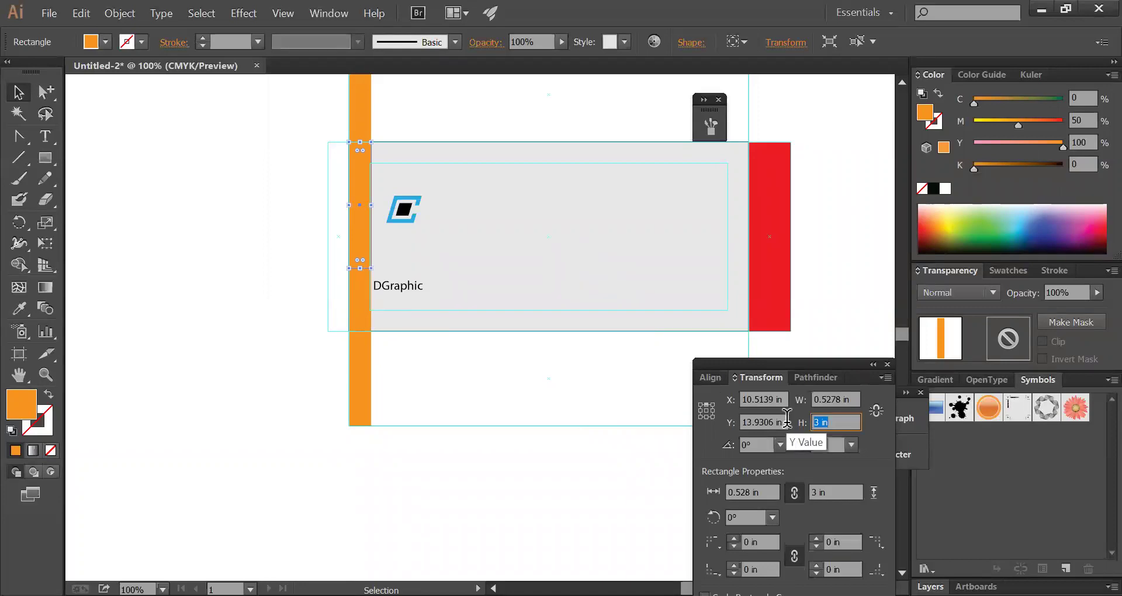
{"action": "type", "text": "1.5"}
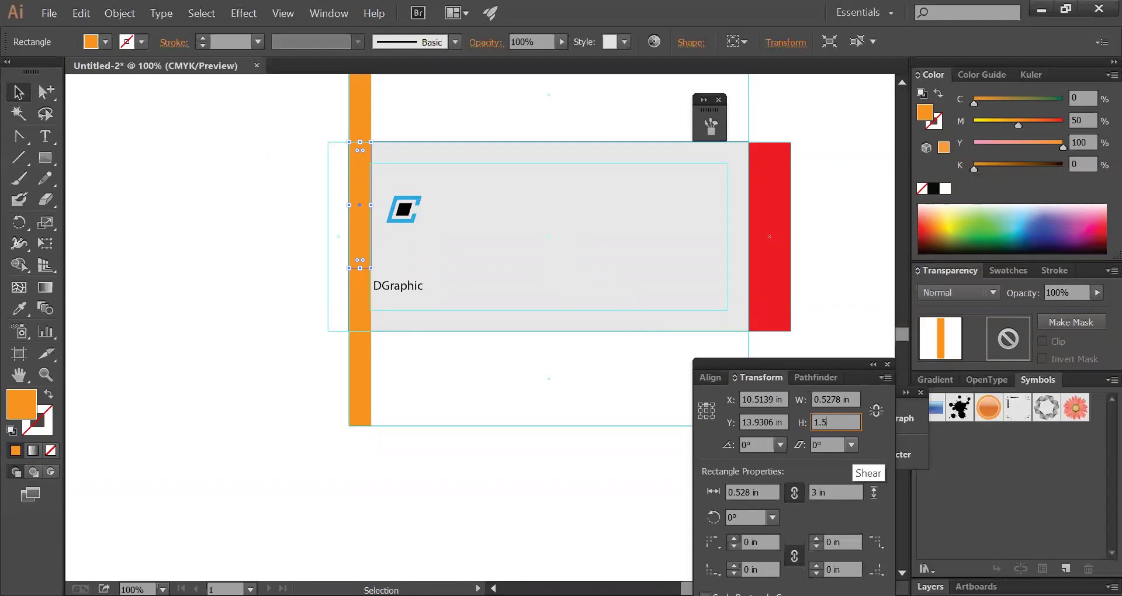
{"action": "key", "text": "Return"}
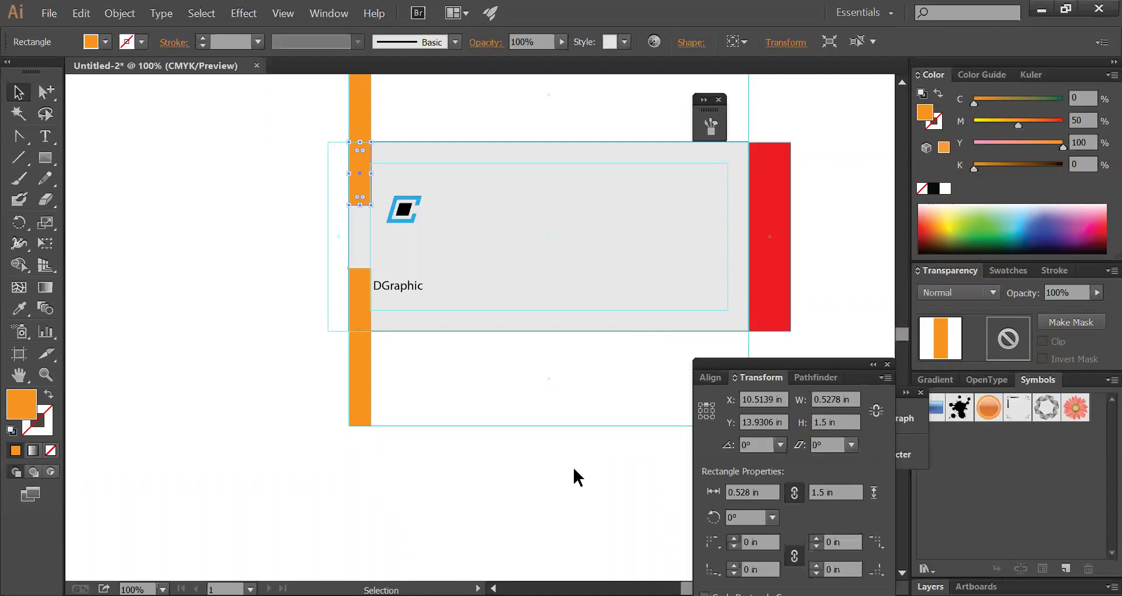
{"action": "left_click", "coordinate": [485, 476]}
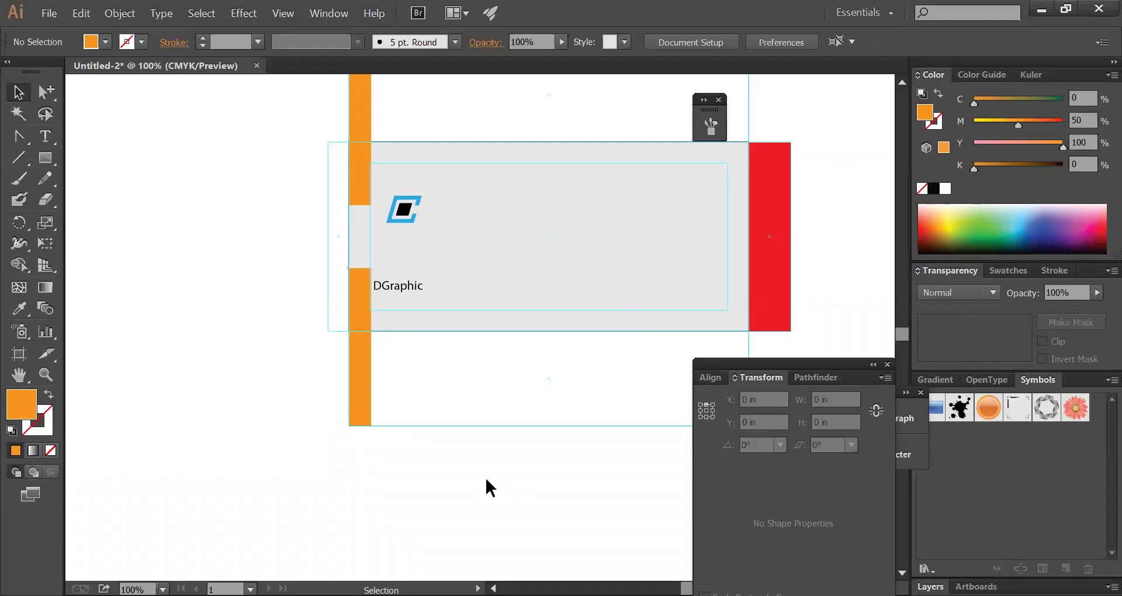
- Save the document in the Project folder as an Adobe Illustrator file named P-333333
{"action": "key", "text": "ctrl+s"}
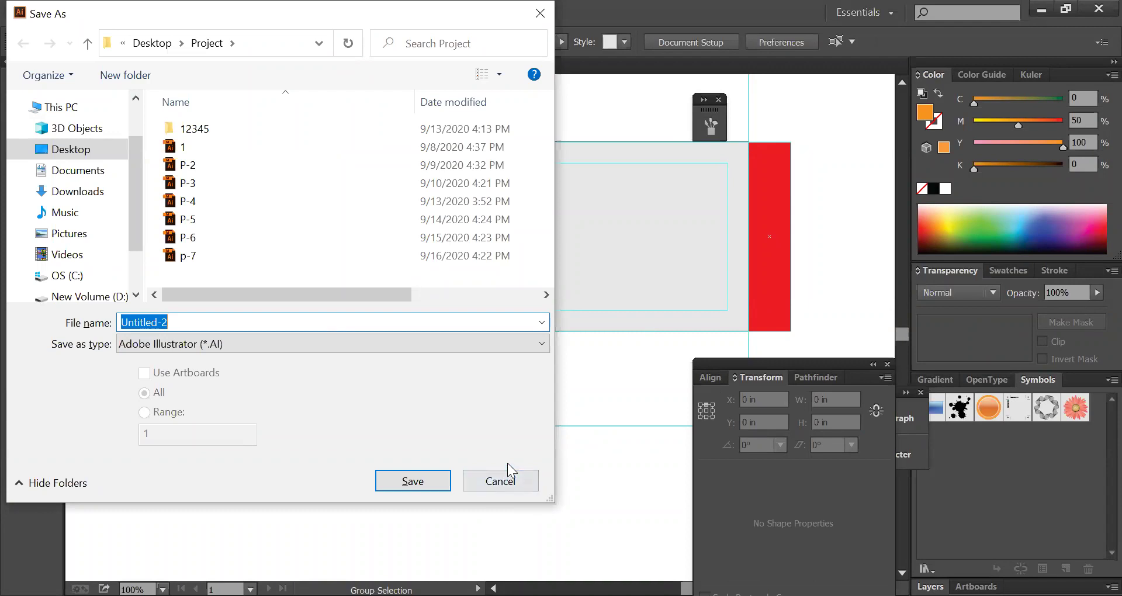
{"action": "type", "text": "P-2"}
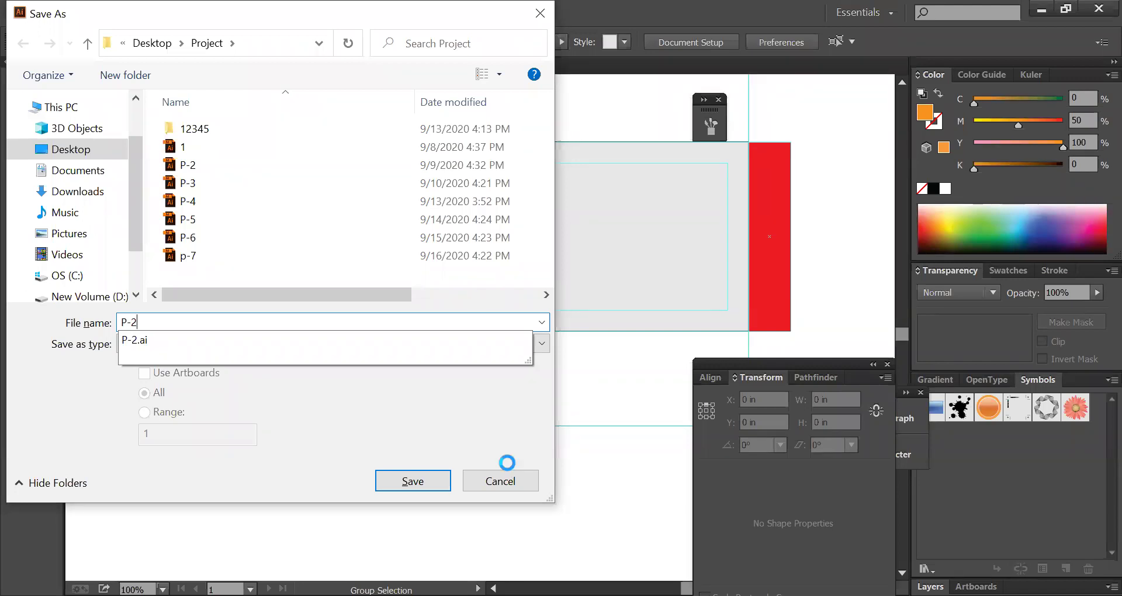
{"action": "key", "text": "Return"}
{"action": "left_click", "coordinate": [675, 371]}
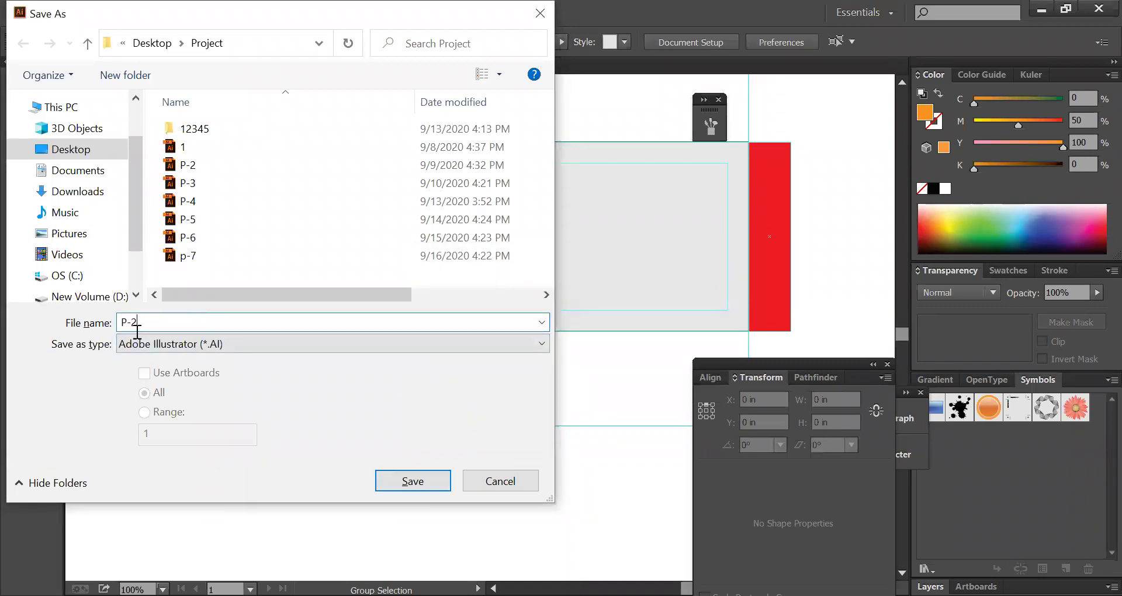
{"action": "double_click", "coordinate": [134, 323]}
{"action": "type", "text": "333333"}
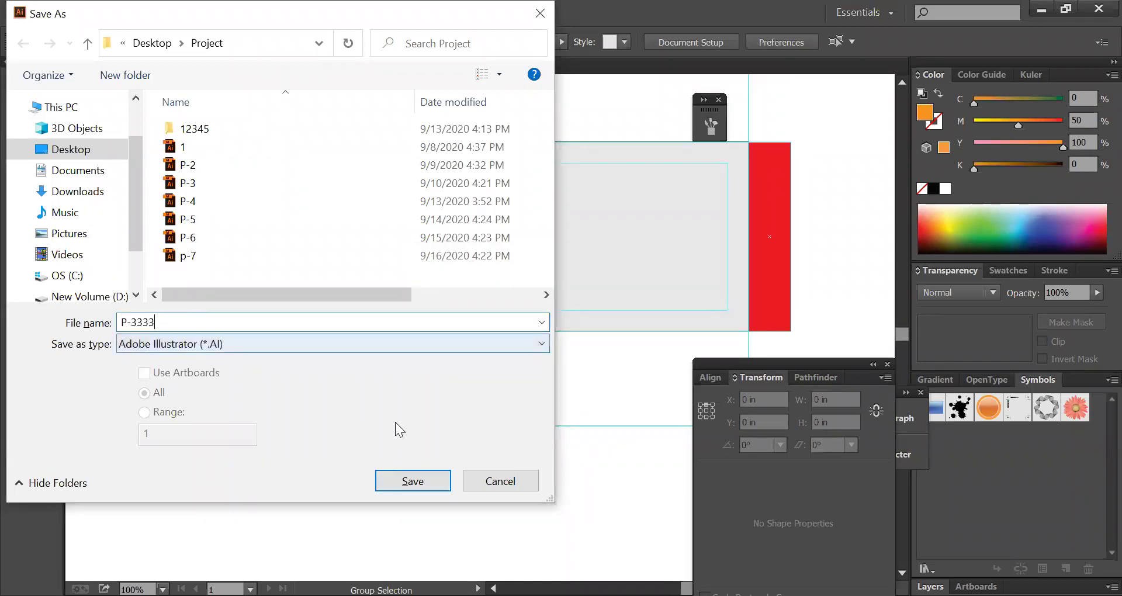
{"action": "left_click", "coordinate": [413, 481]}
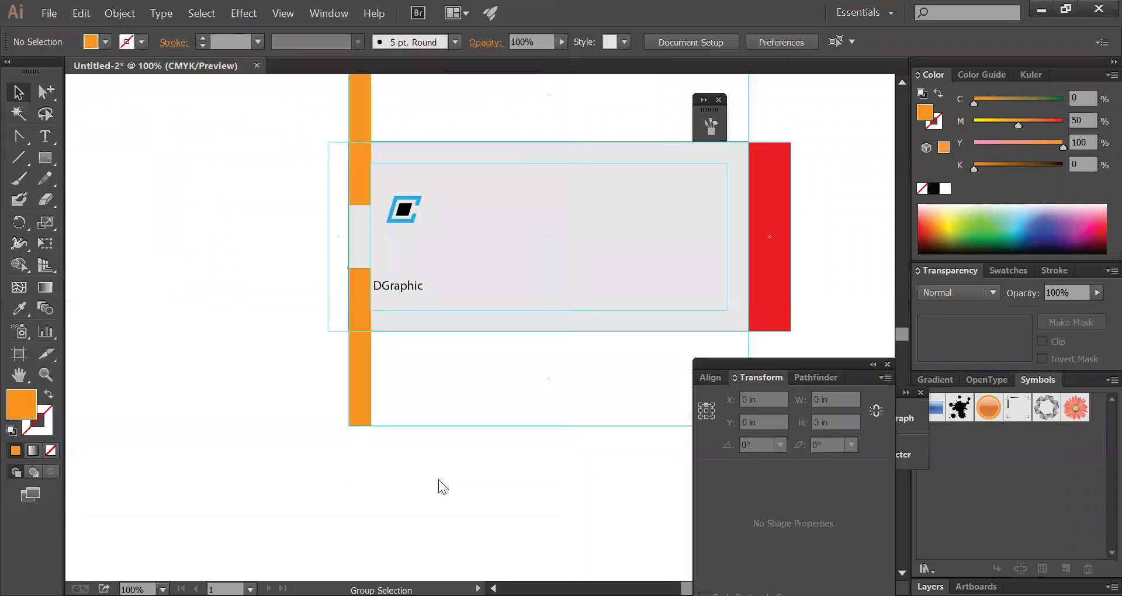
{"action": "left_click", "coordinate": [726, 540]}
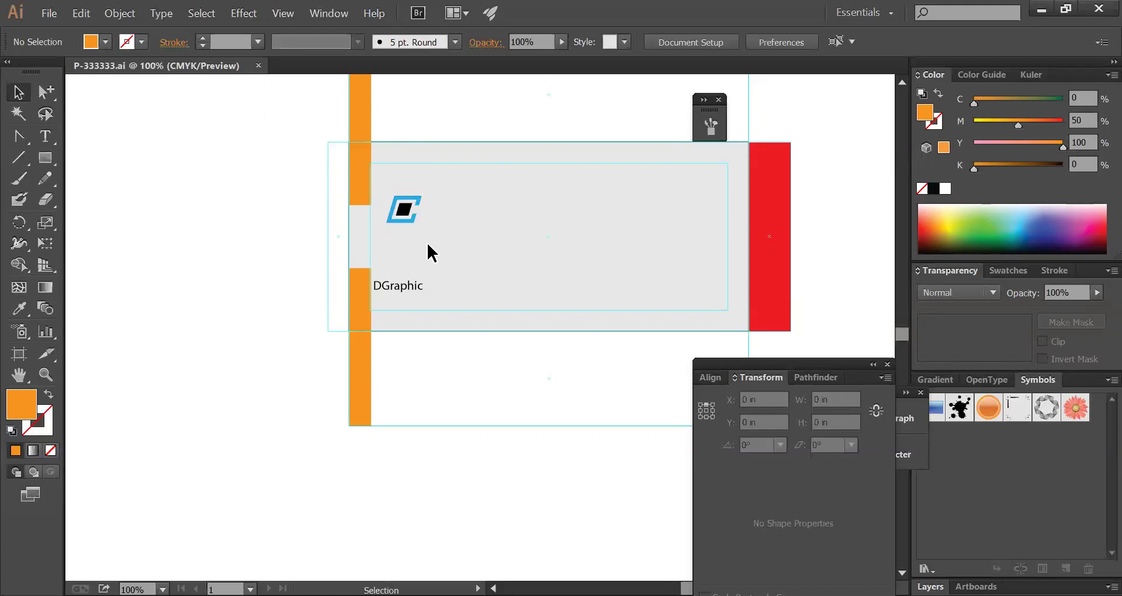
- Fill the upper and lower 9.5 x 2.25 in panels with the last-used orange
{"action": "key", "text": "space"}
{"action": "left_click_drag", "start_coordinate": [439, 246], "coordinate": [412, 330]}
{"action": "key", "text": "ctrl+space"}
{"action": "left_click", "coordinate": [784, 321]}
{"action": "left_click_drag", "start_coordinate": [520, 332], "coordinate": [473, 403]}
{"action": "key", "text": "ctrl+alt+space"}
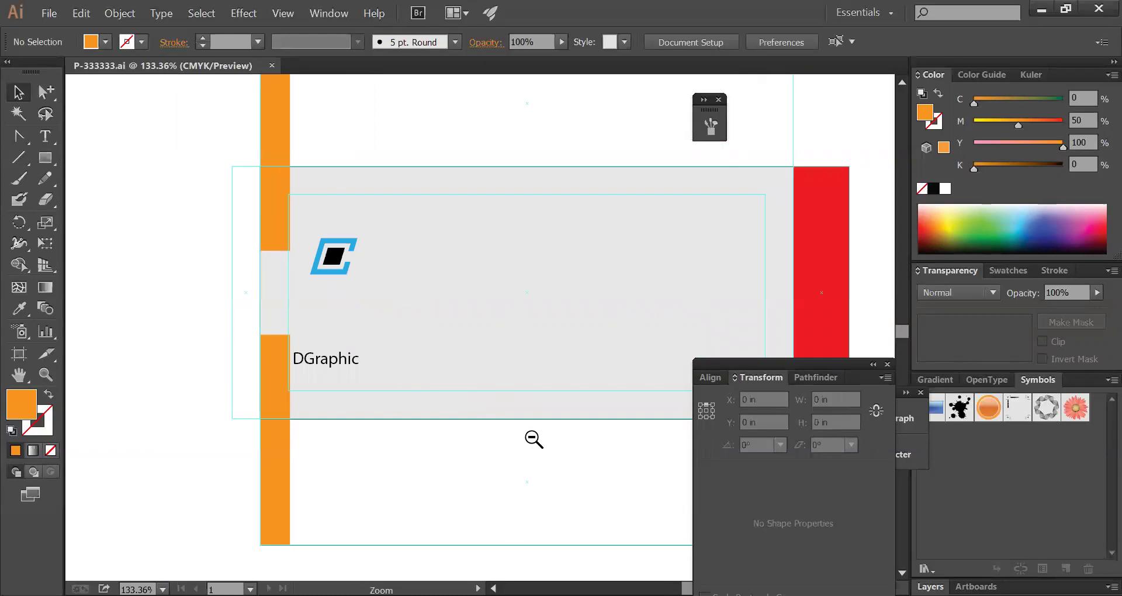
{"action": "left_click", "coordinate": [533, 437]}
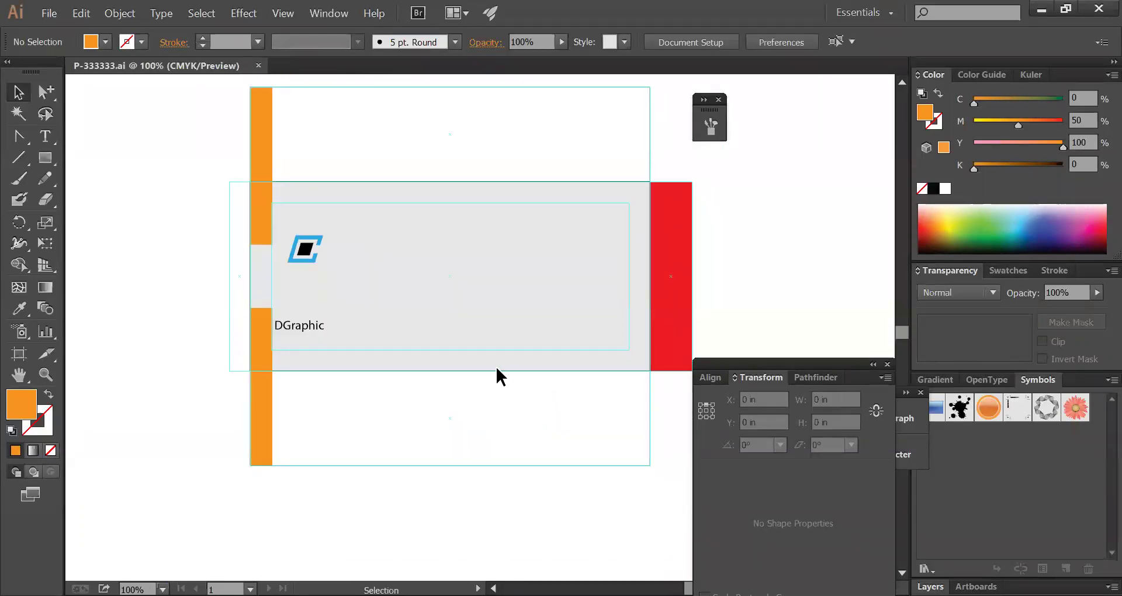
{"action": "left_click", "coordinate": [497, 391]}
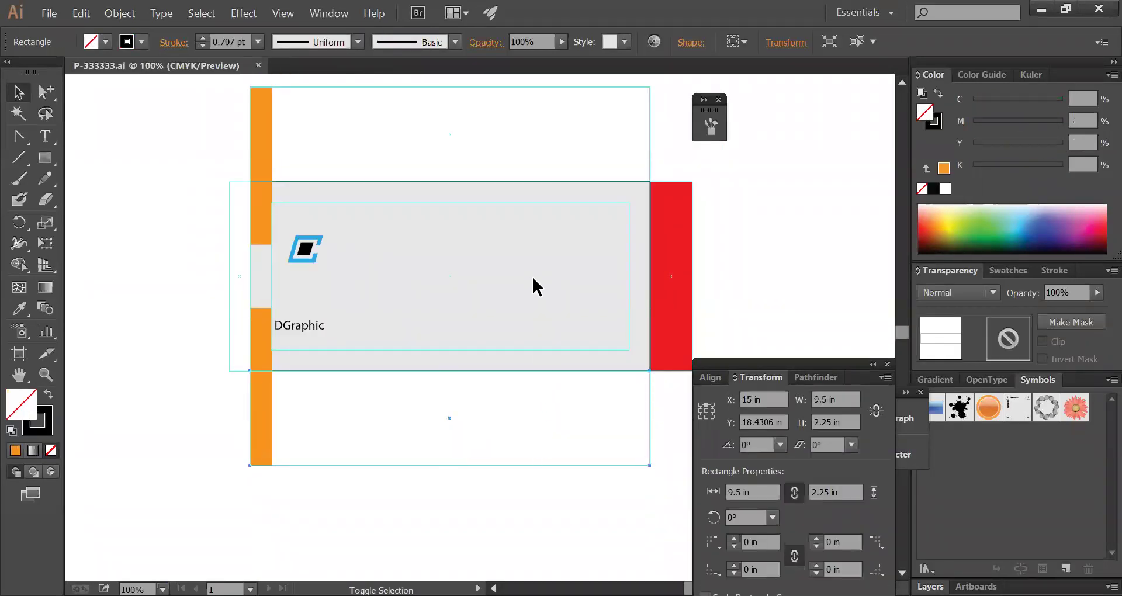
{"action": "left_click", "coordinate": [678, 148]}
{"action": "left_click_drag", "start_coordinate": [533, 78], "coordinate": [588, 444]}
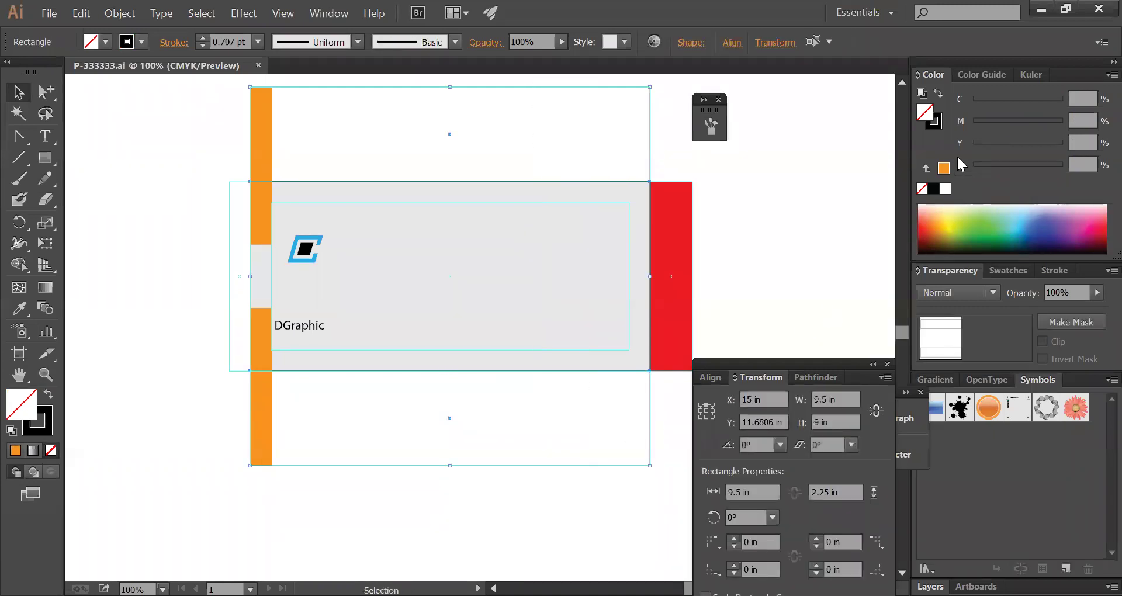
{"action": "left_click", "coordinate": [925, 166]}
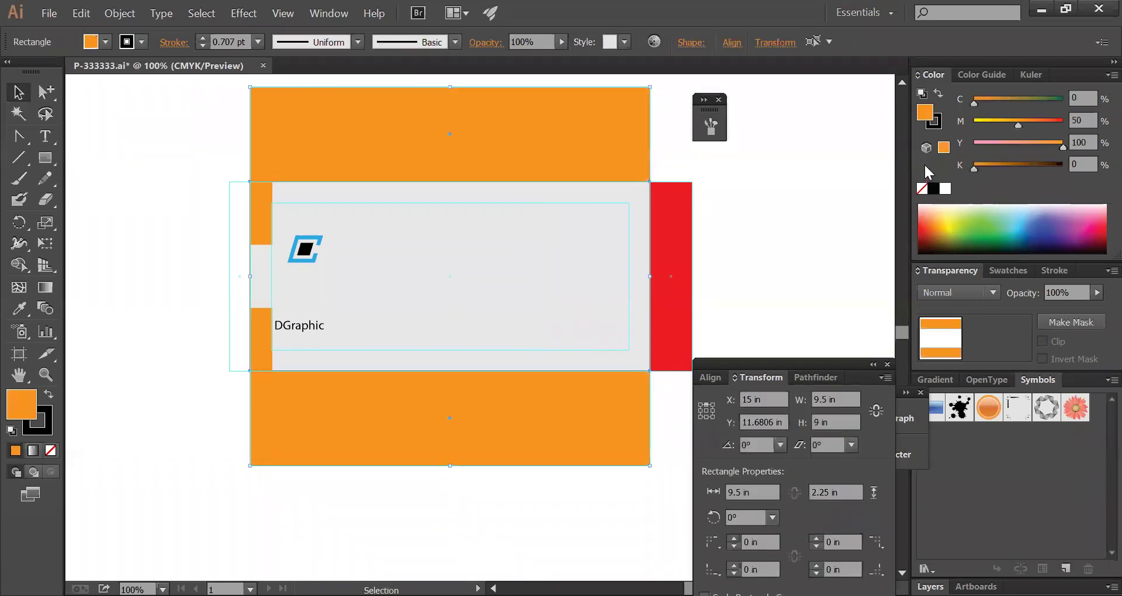
{"action": "left_click", "coordinate": [644, 251]}
{"action": "left_click", "coordinate": [742, 266]}
- Apply the middle panel's light grey fill, black 10%, to the upper and lower panels using the Eyedropper
{"action": "left_click", "coordinate": [531, 276]}
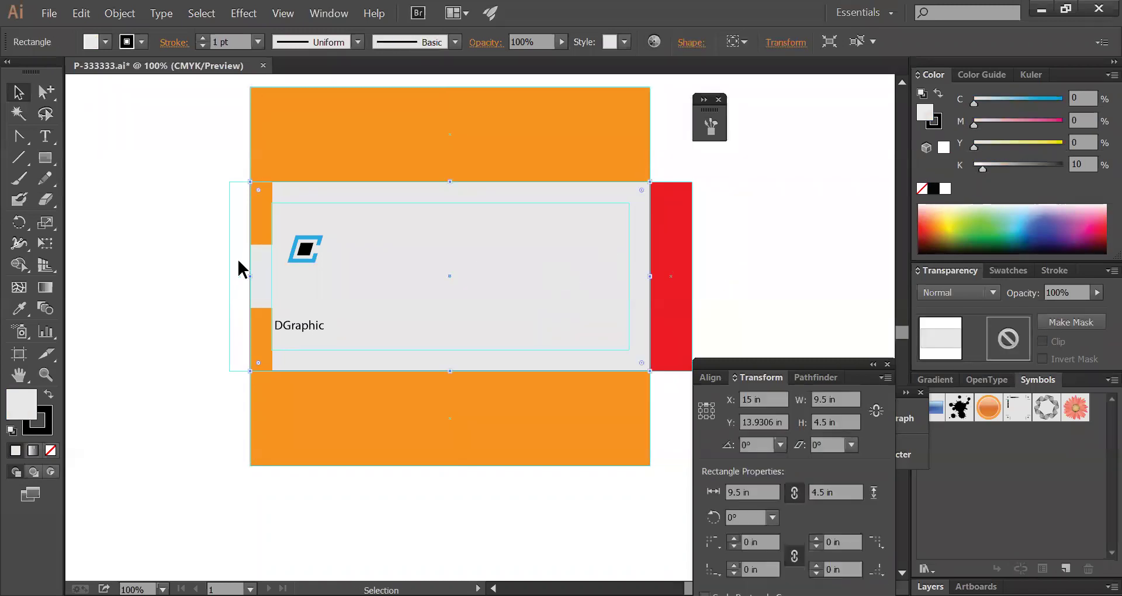
{"action": "left_click", "coordinate": [351, 158], "text": "shift"}
{"action": "left_click", "coordinate": [404, 400], "text": "shift"}
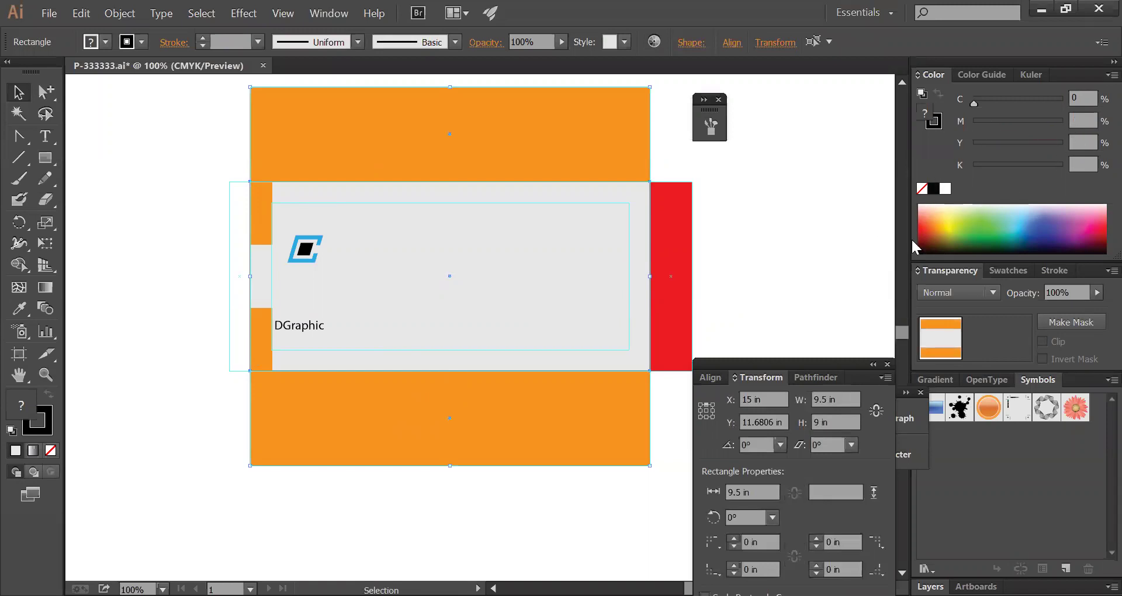
{"action": "left_click", "coordinate": [18, 310]}
{"action": "left_click", "coordinate": [471, 291]}
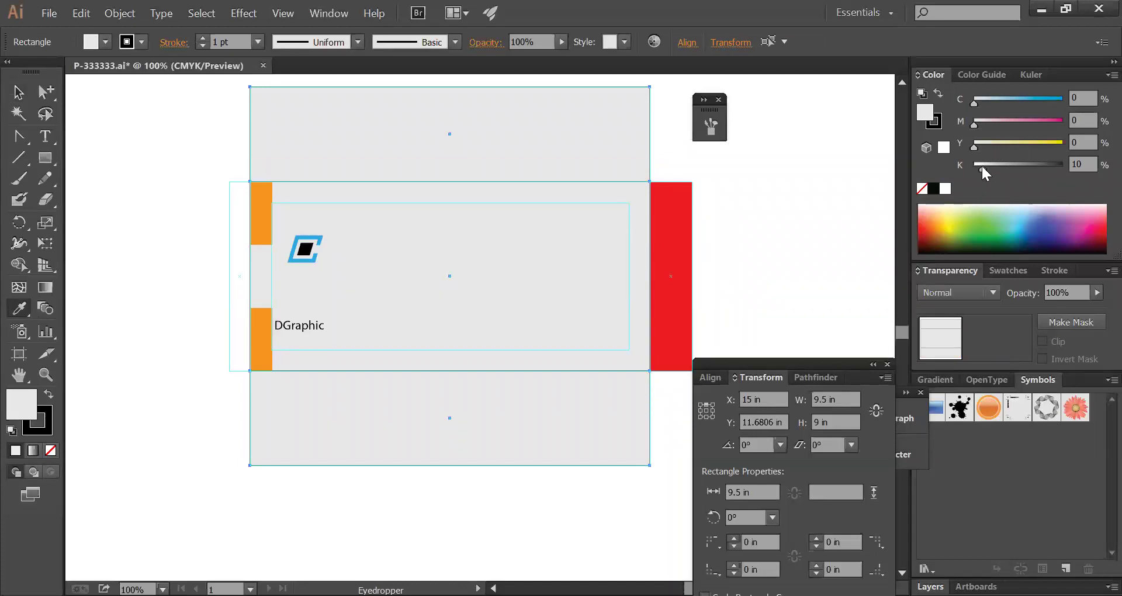
{"action": "key", "text": "v"}
{"action": "left_click", "coordinate": [720, 237]}
- Recolour the two 1.5 in strip pieces on the middle panel with the red sampled from the side flap
{"action": "left_click", "coordinate": [780, 191]}
{"action": "left_click", "coordinate": [244, 188]}
{"action": "key", "text": "z"}
{"action": "left_click_drag", "start_coordinate": [227, 174], "coordinate": [777, 359]}
{"action": "left_click_drag", "start_coordinate": [546, 323], "coordinate": [501, 281]}
{"action": "left_click", "coordinate": [160, 191], "text": "ctrl"}
{"action": "left_click", "coordinate": [155, 380], "text": "ctrl+shift"}
{"action": "left_click", "coordinate": [768, 264]}
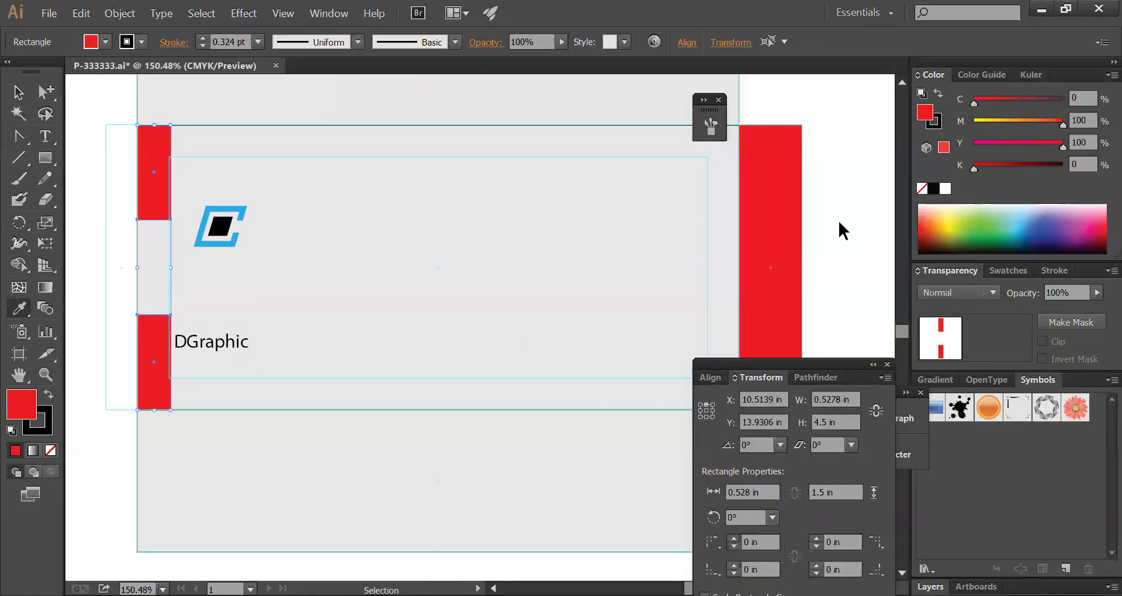
{"action": "left_click", "coordinate": [838, 219], "text": "ctrl"}
- Copy the lower red piece into the gap, shorten the copy to about 0.68 in tall and fill it black
{"action": "left_click_drag", "start_coordinate": [154, 325], "coordinate": [163, 258]}
{"action": "left_click_drag", "start_coordinate": [157, 325], "coordinate": [154, 280]}
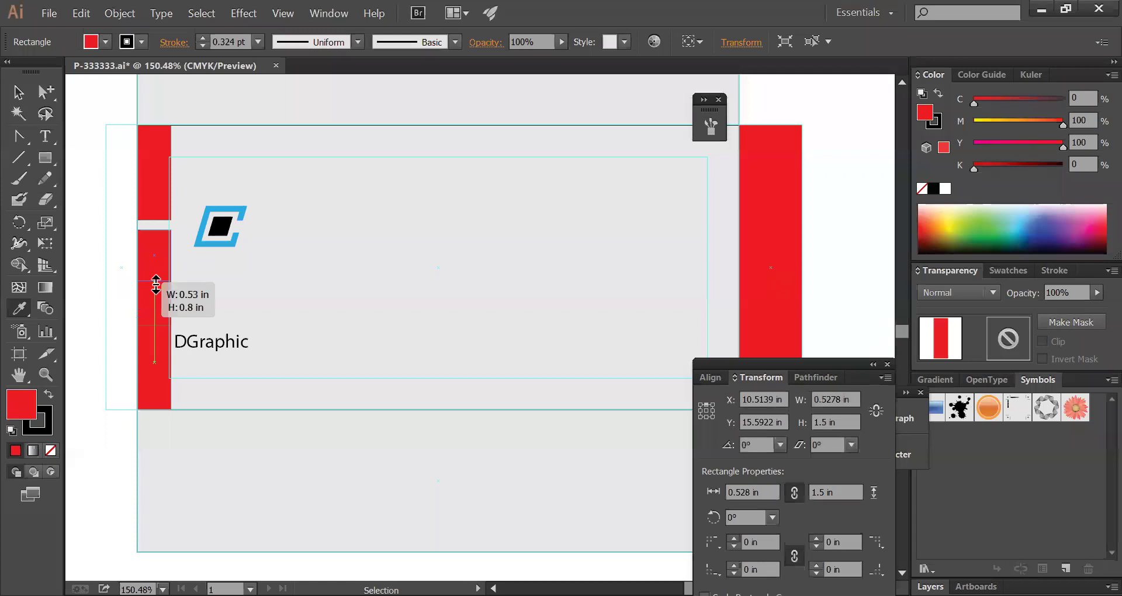
{"action": "left_click_drag", "start_coordinate": [160, 230], "coordinate": [159, 238]}
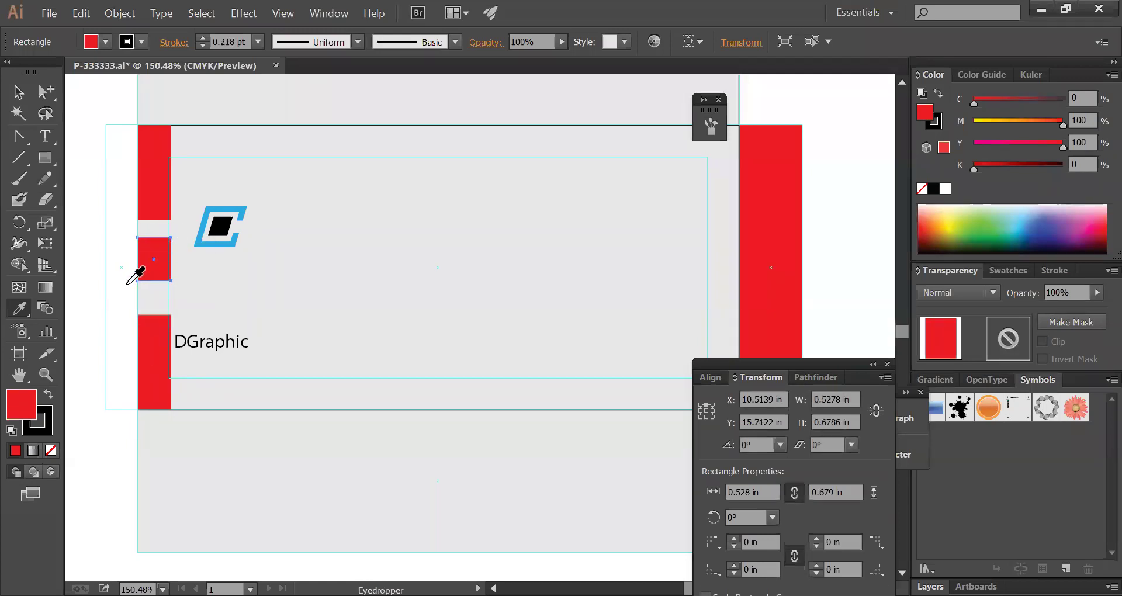
{"action": "left_click", "coordinate": [933, 188]}
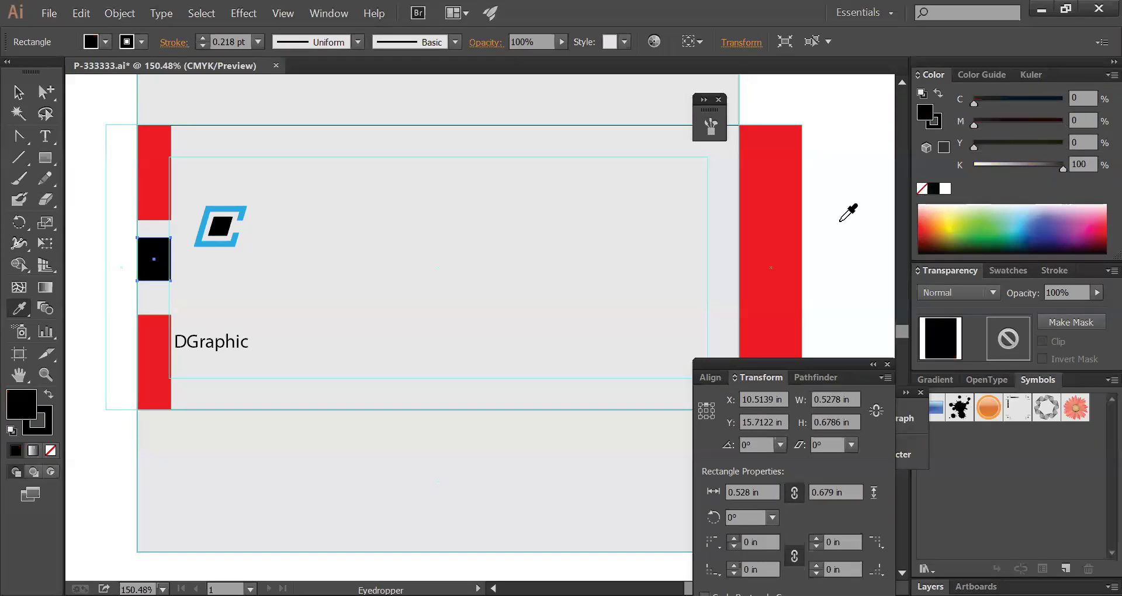
- Move the logo to the upper-left corner of the inner margin rectangle
{"action": "left_click_drag", "start_coordinate": [220, 227], "coordinate": [205, 176]}
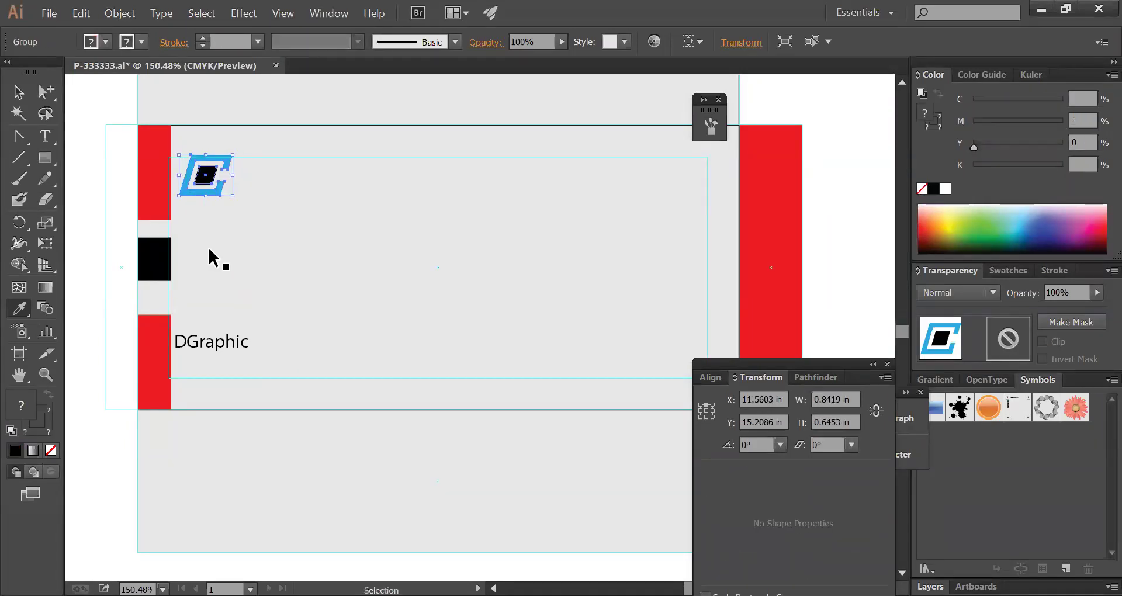
- Draw a black square of about 0.75 in on the blank canvas outside the red side flap
{"action": "left_click", "coordinate": [862, 250], "text": "ctrl"}
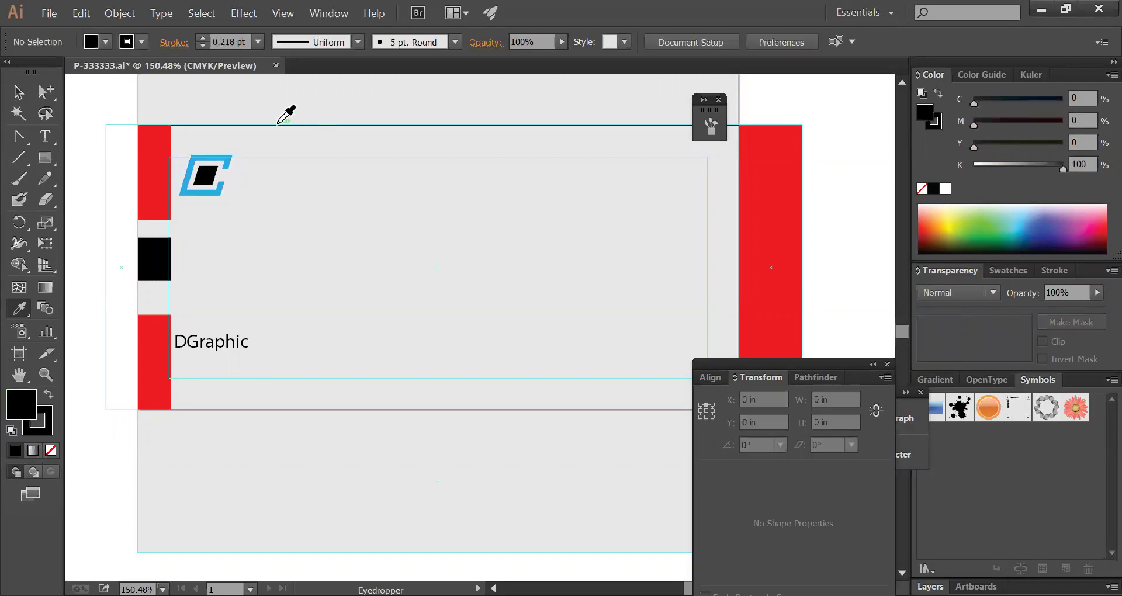
{"action": "left_click", "coordinate": [26, 157]}
{"action": "left_click", "coordinate": [46, 159]}
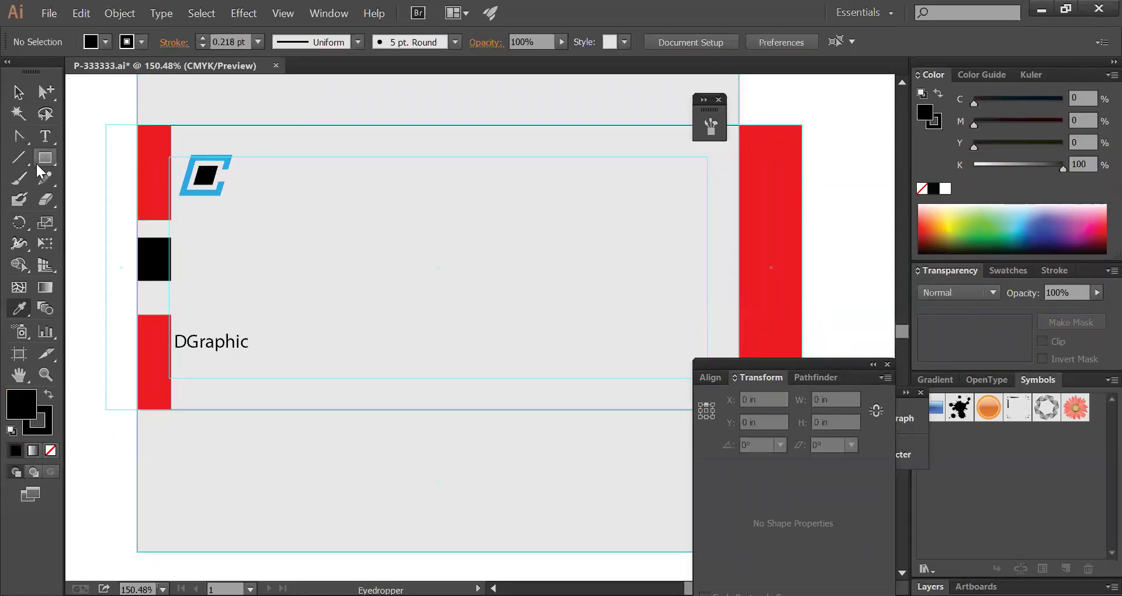
{"action": "key", "text": "Tab"}
{"action": "left_click_drag", "start_coordinate": [814, 217], "coordinate": [863, 264]}
{"action": "key", "text": "Tab"}
- Delete the black square's upper-left corner point to turn it into a right triangle
{"action": "left_click_drag", "start_coordinate": [45, 93], "coordinate": [146, 114]}
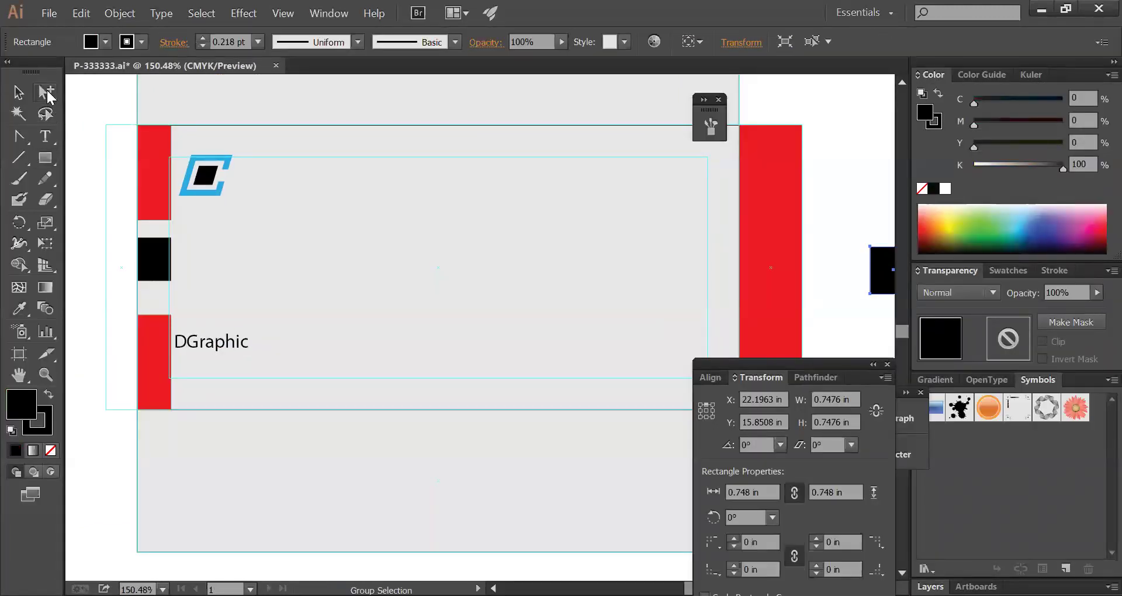
{"action": "left_click", "coordinate": [46, 93]}
{"action": "left_click", "coordinate": [85, 94]}
{"action": "key", "text": "Tab"}
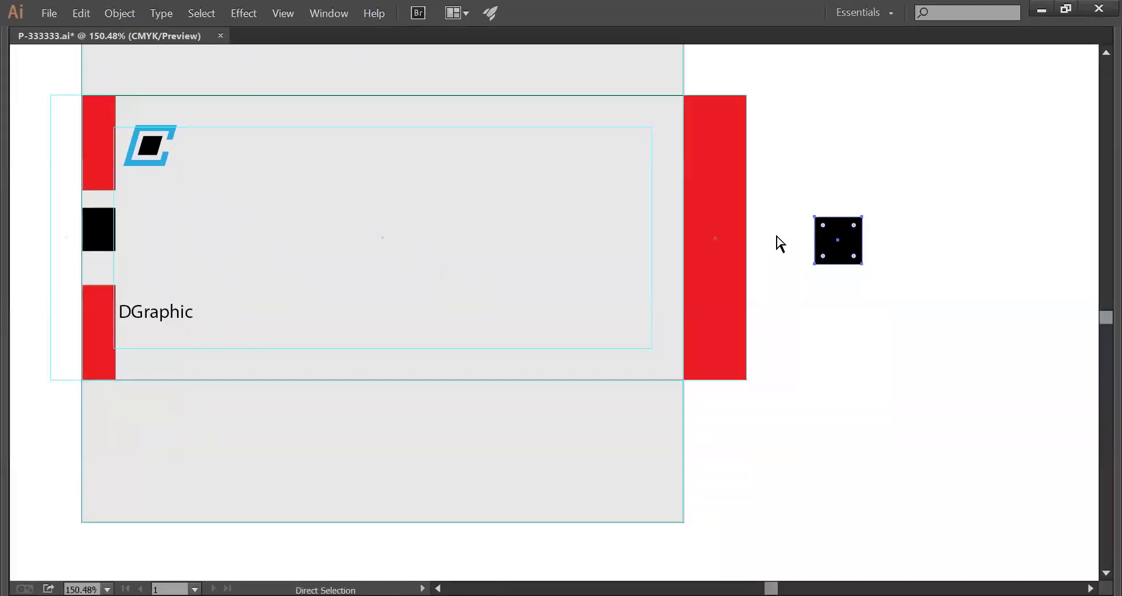
{"action": "left_click_drag", "start_coordinate": [480, 267], "coordinate": [17, 284]}
{"action": "left_click_drag", "start_coordinate": [341, 226], "coordinate": [373, 258]}
{"action": "key", "text": "Delete"}
{"action": "key", "text": "v"}
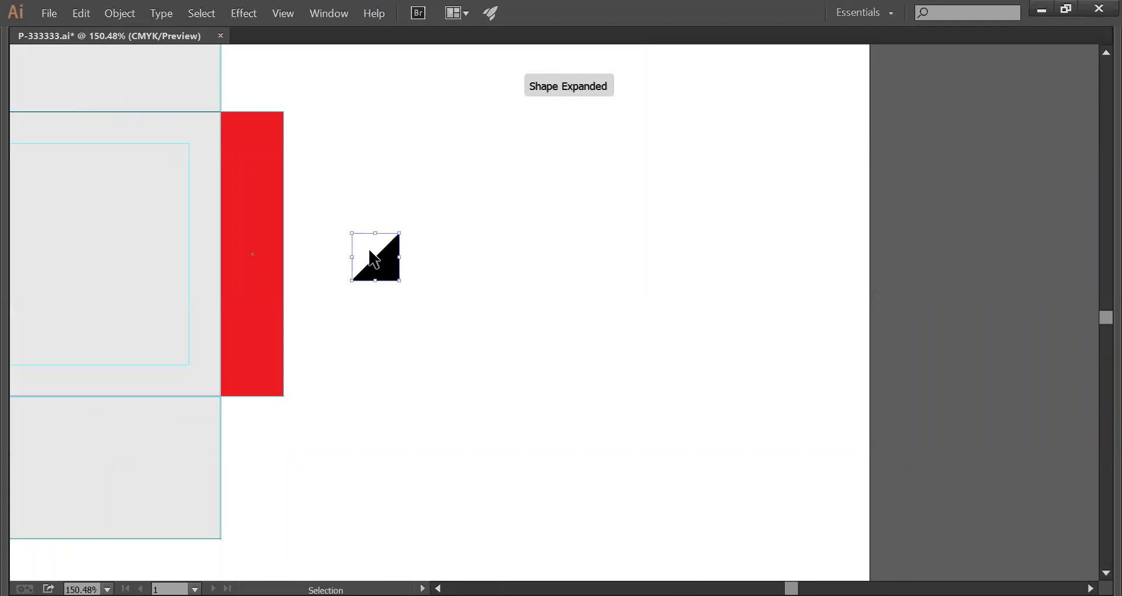
- Rotate the black triangle so its right-angled corner points left and its long side stands vertical
{"action": "key", "text": "a"}
{"action": "key", "text": "Tab"}
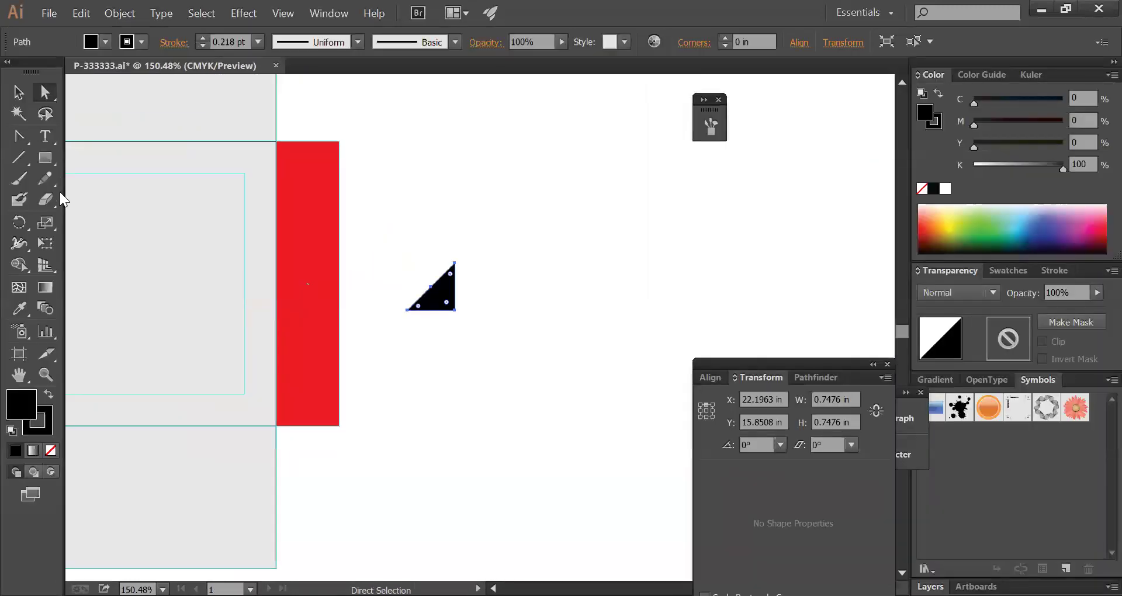
{"action": "left_click", "coordinate": [19, 222]}
{"action": "key", "text": "Tab"}
{"action": "left_click_drag", "start_coordinate": [489, 278], "coordinate": [268, 340]}
- Shrink the black triangle and place it halfway up the red side flap's outer edge, pointing inward
{"action": "left_click", "coordinate": [18, 92]}
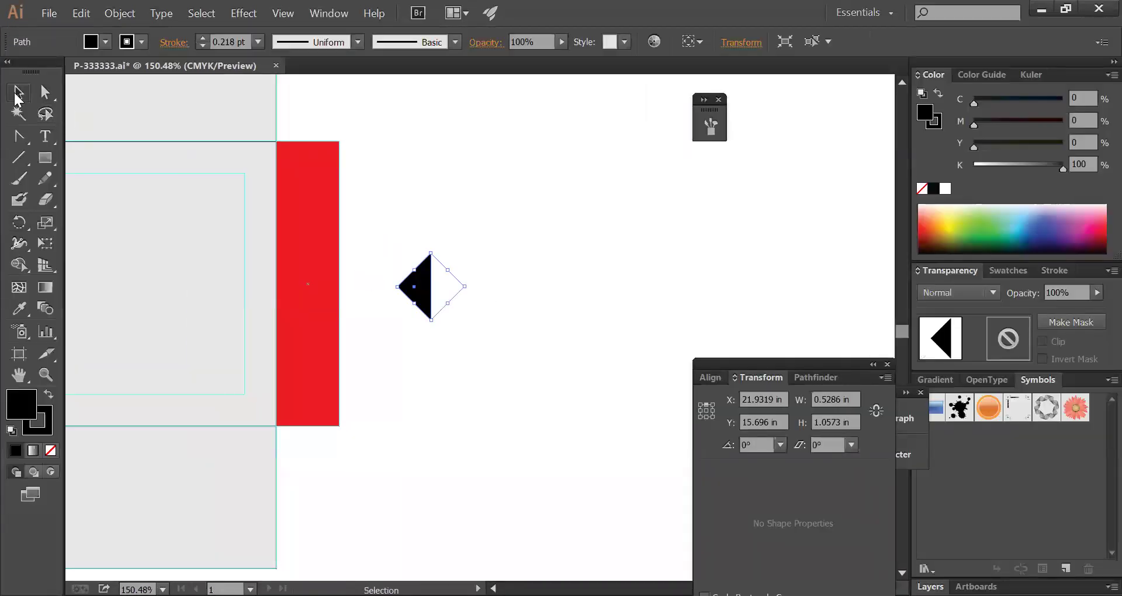
{"action": "left_click_drag", "start_coordinate": [465, 286], "coordinate": [325, 288]}
{"action": "left_click", "coordinate": [406, 293]}
{"action": "left_click", "coordinate": [448, 295], "text": "ctrl+alt"}
{"action": "left_click", "coordinate": [449, 296], "text": "ctrl+alt"}
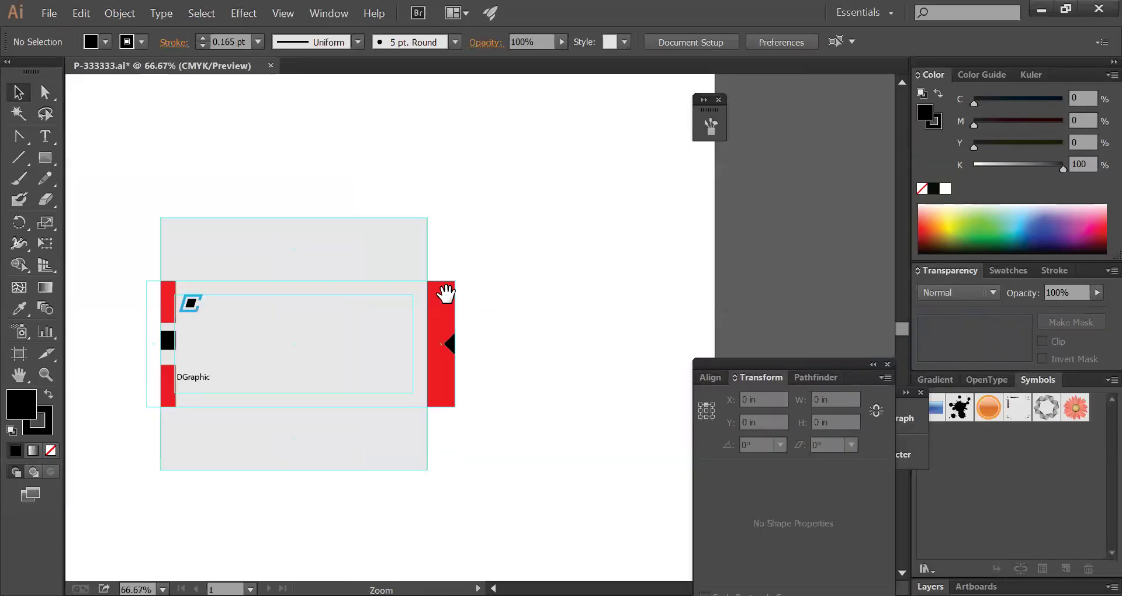
- Draw a closed Pen shape about 8.76 by 4.5 in, curving from the middle panel's lower-left edge to its top and closing around the right corners
{"action": "left_click_drag", "start_coordinate": [168, 197], "coordinate": [617, 412]}
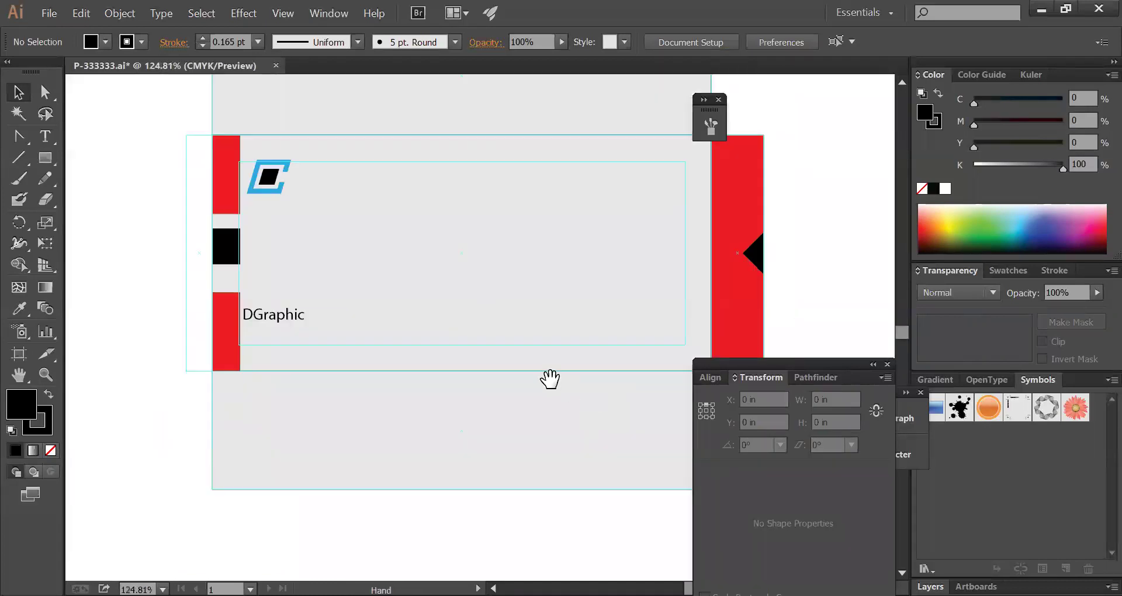
{"action": "left_click_drag", "start_coordinate": [486, 326], "coordinate": [438, 342]}
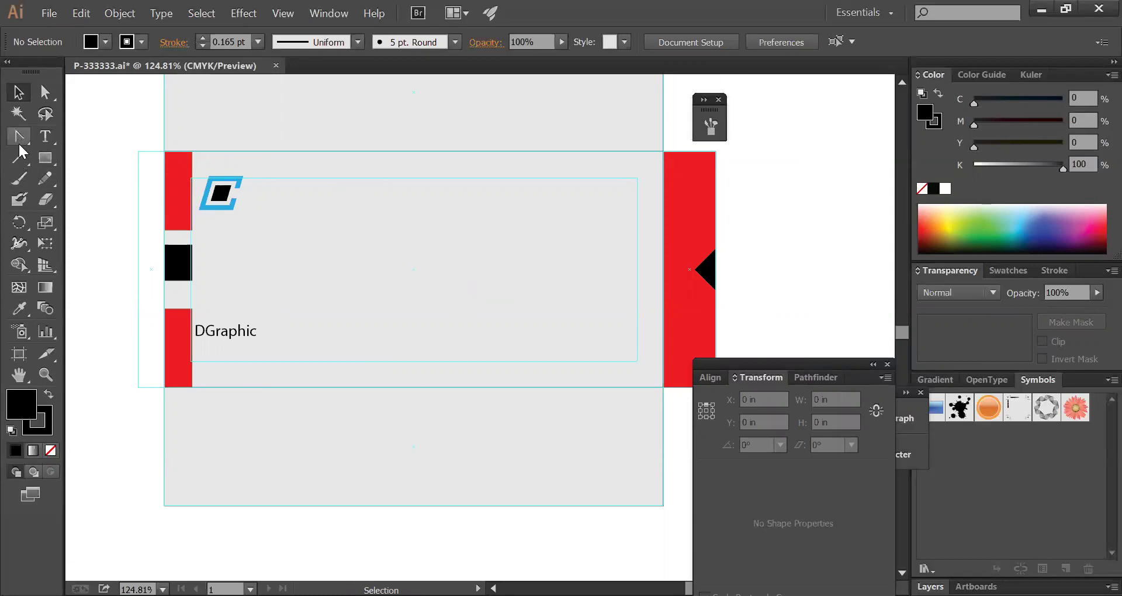
{"action": "key", "text": "p"}
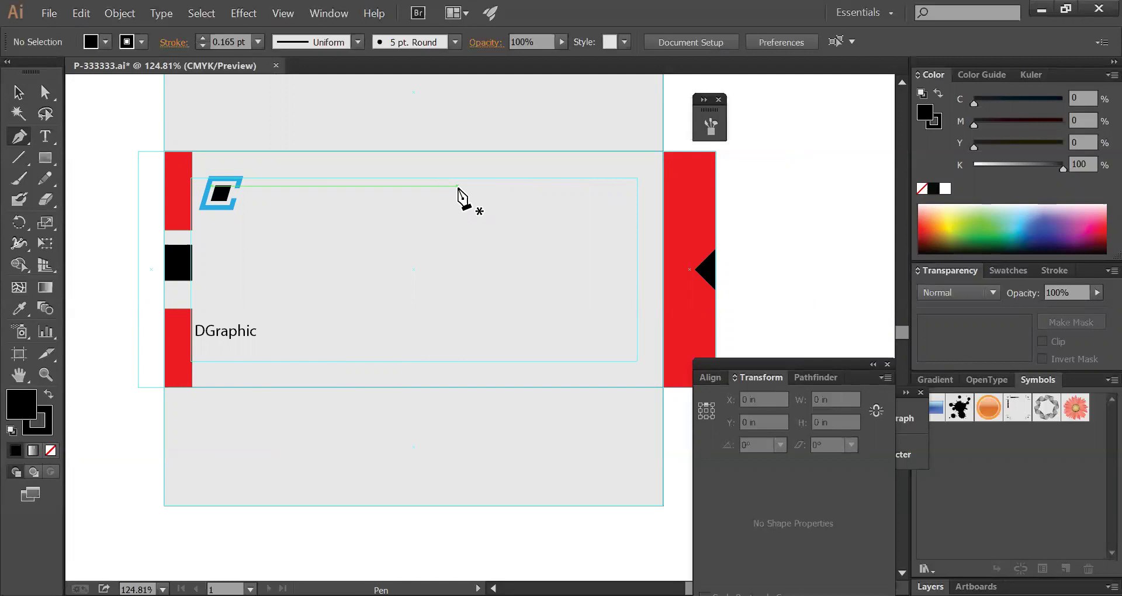
{"action": "left_click", "coordinate": [204, 387]}
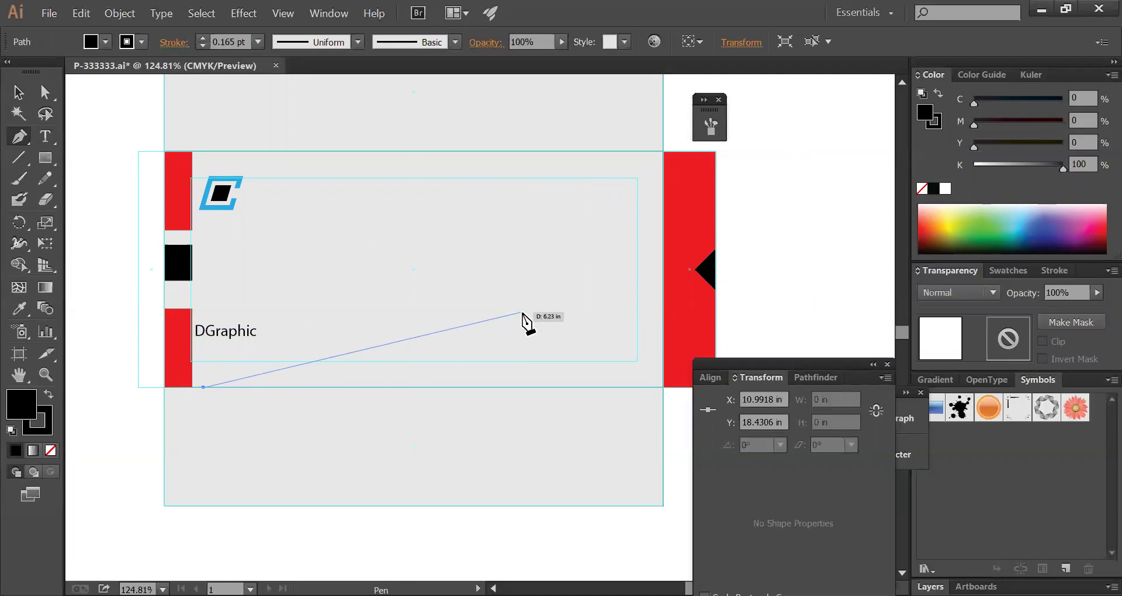
{"action": "left_click_drag", "start_coordinate": [531, 285], "coordinate": [646, 196]}
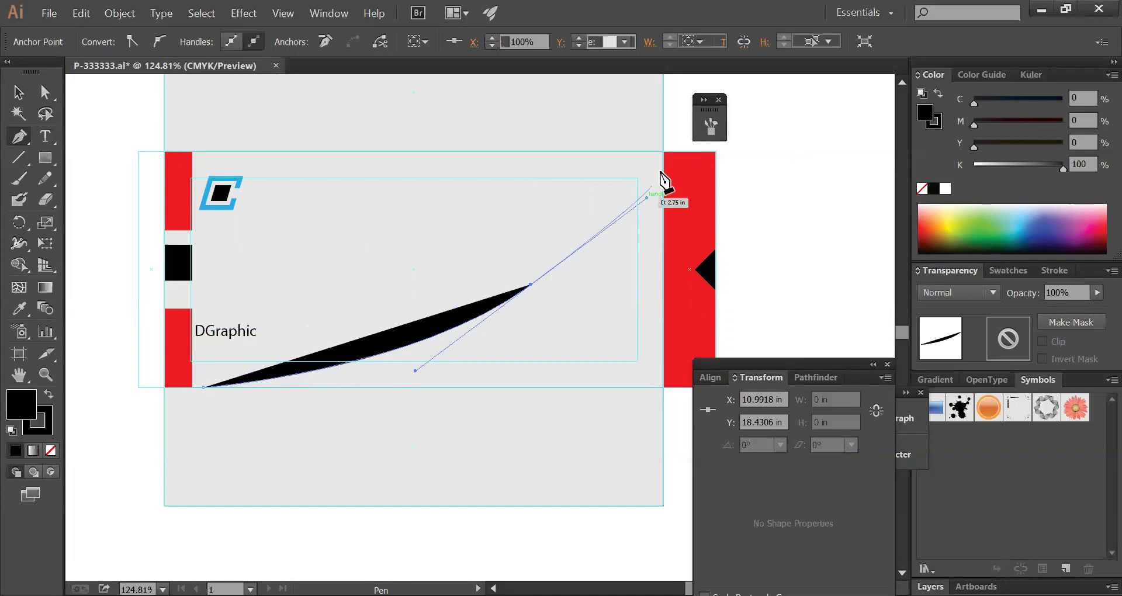
{"action": "key", "text": "ctrl+z"}
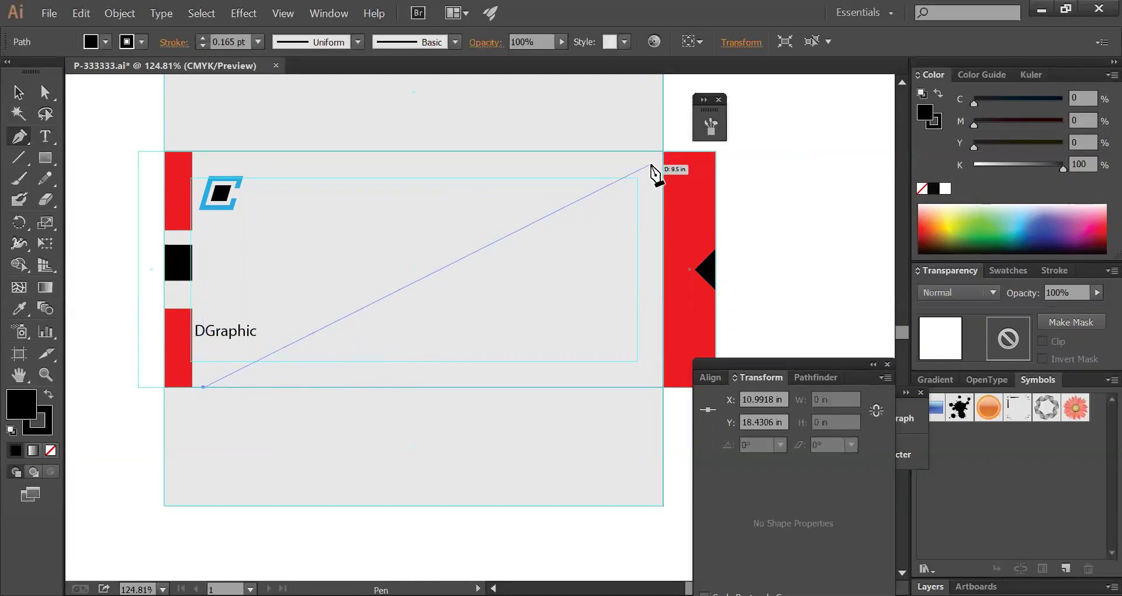
{"action": "left_click_drag", "start_coordinate": [621, 151], "coordinate": [666, 315]}
{"action": "left_click", "coordinate": [664, 310]}
{"action": "scroll", "coordinate": [639, 238], "scroll_direction": "down", "scroll_amount": 4}
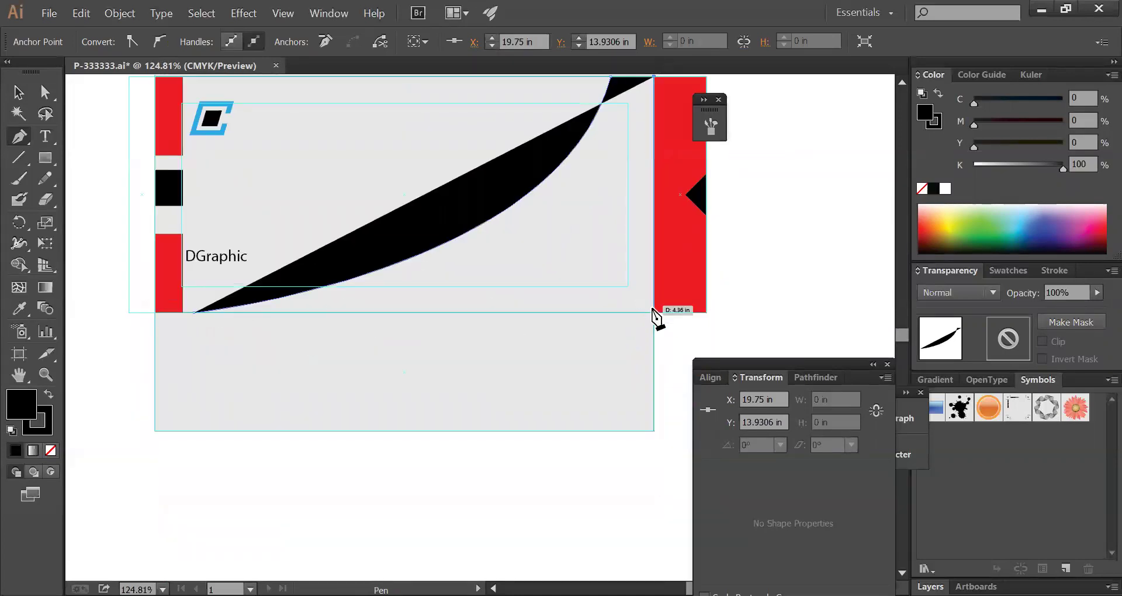
{"action": "left_click", "coordinate": [653, 312]}
{"action": "left_click", "coordinate": [195, 313]}
- Fill the new curved shape with the red sampled from the side flap using the Eyedropper, and clear the selection
{"action": "left_click", "coordinate": [24, 312]}
{"action": "left_click", "coordinate": [702, 260]}
{"action": "key", "text": "ctrl+shift+a"}
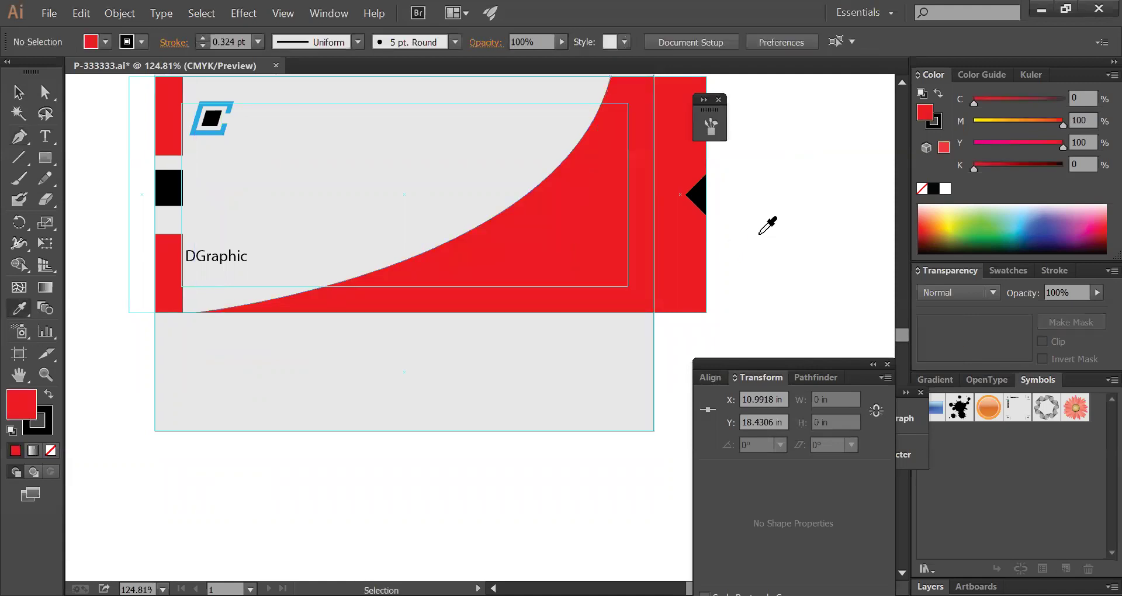
{"action": "left_click_drag", "start_coordinate": [744, 238], "coordinate": [704, 306]}
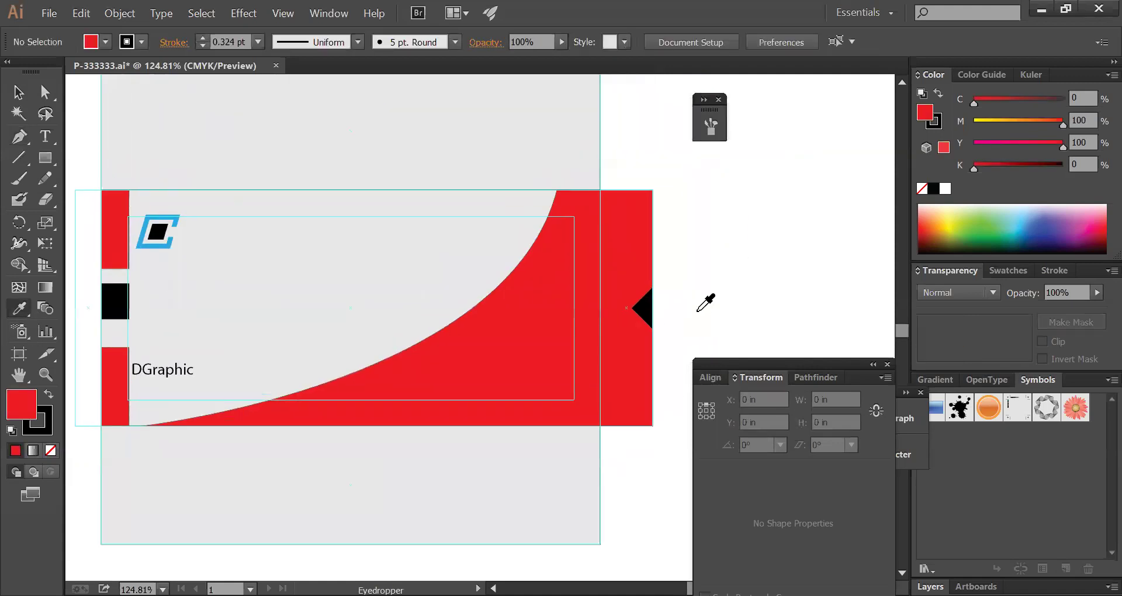
- Move the curved red shape about 10.6 in to the left, off the middle panel, and deselect it
{"action": "left_click", "coordinate": [551, 356], "text": "ctrl"}
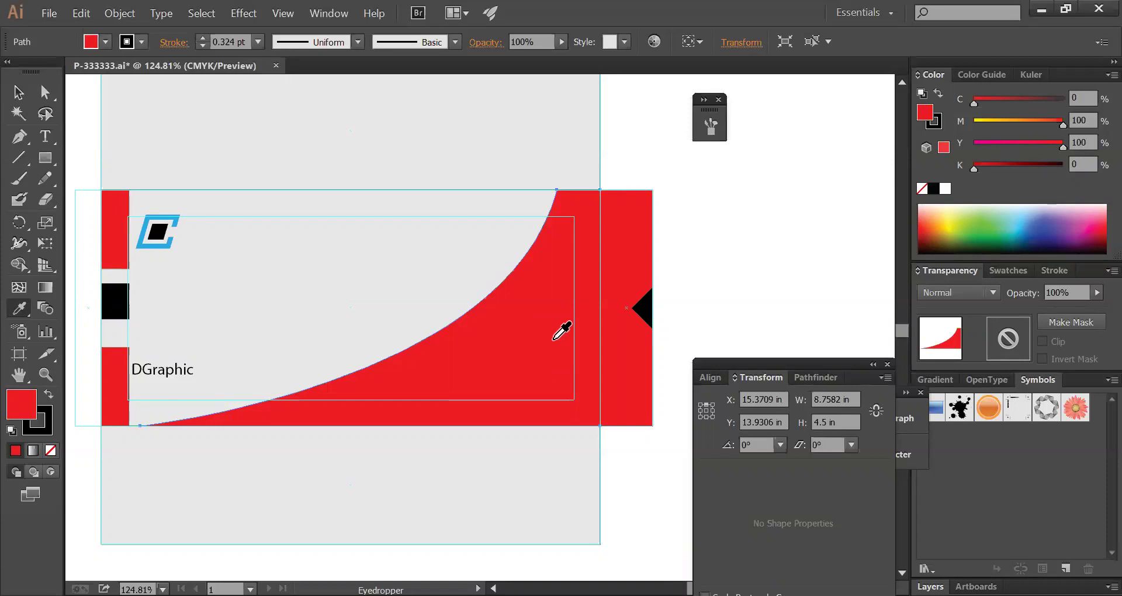
{"action": "left_click", "coordinate": [722, 260]}
{"action": "key", "text": "v"}
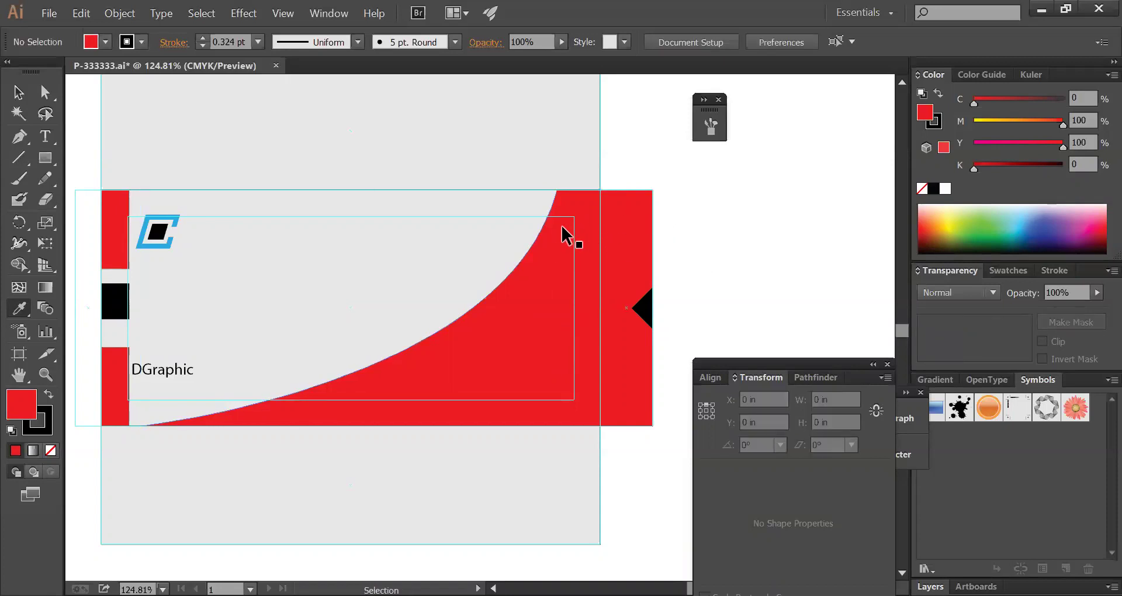
{"action": "left_click", "coordinate": [566, 226]}
{"action": "key", "text": "i"}
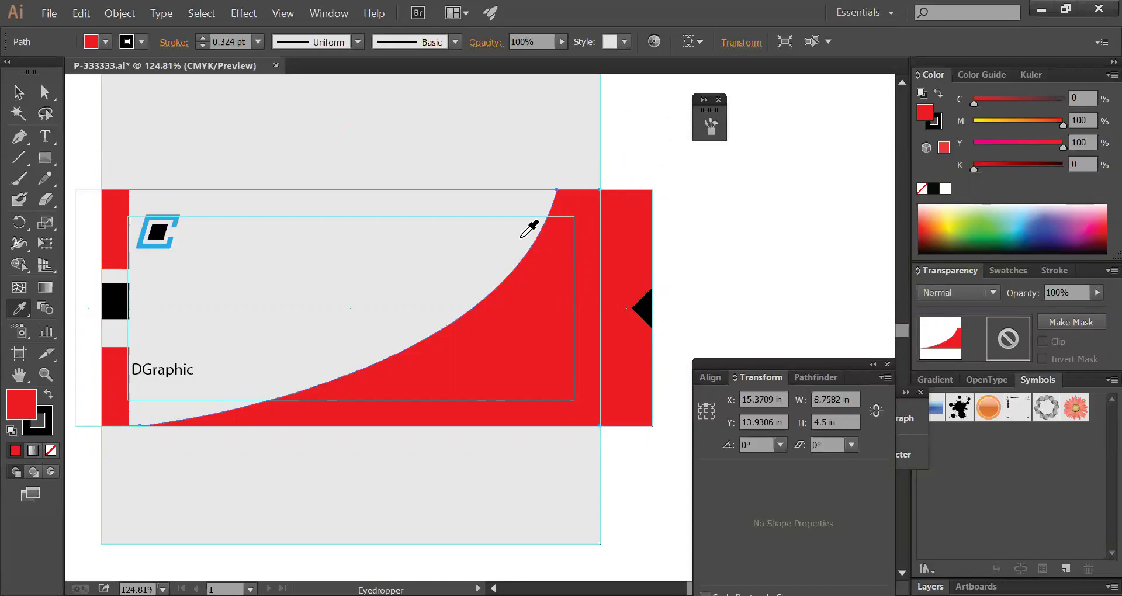
{"action": "left_click", "coordinate": [583, 354], "text": "ctrl+alt"}
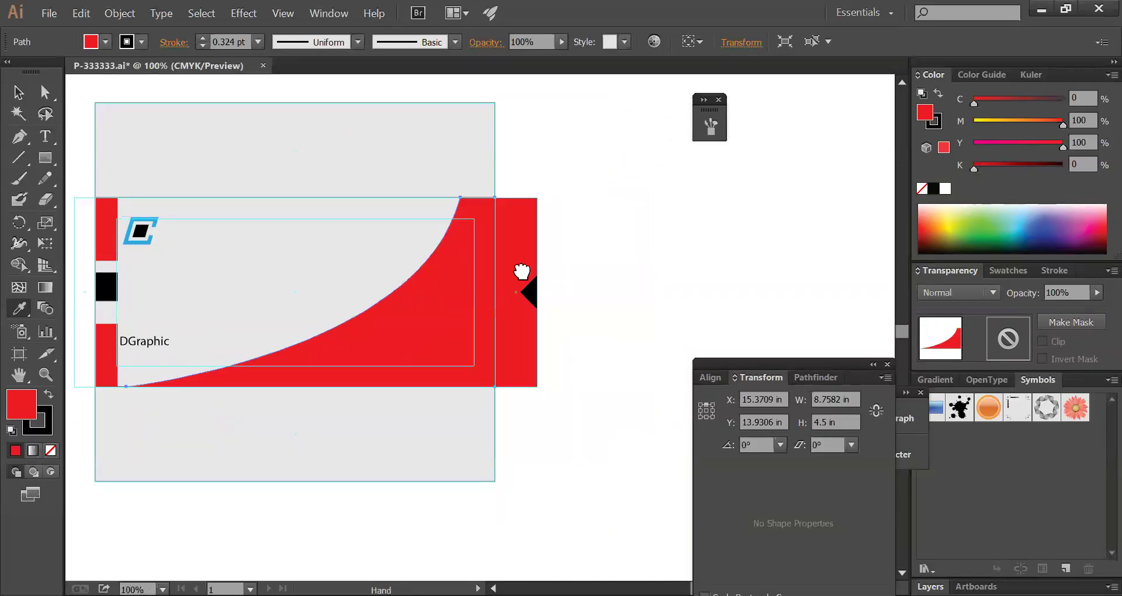
{"action": "left_click_drag", "start_coordinate": [522, 272], "coordinate": [646, 264]}
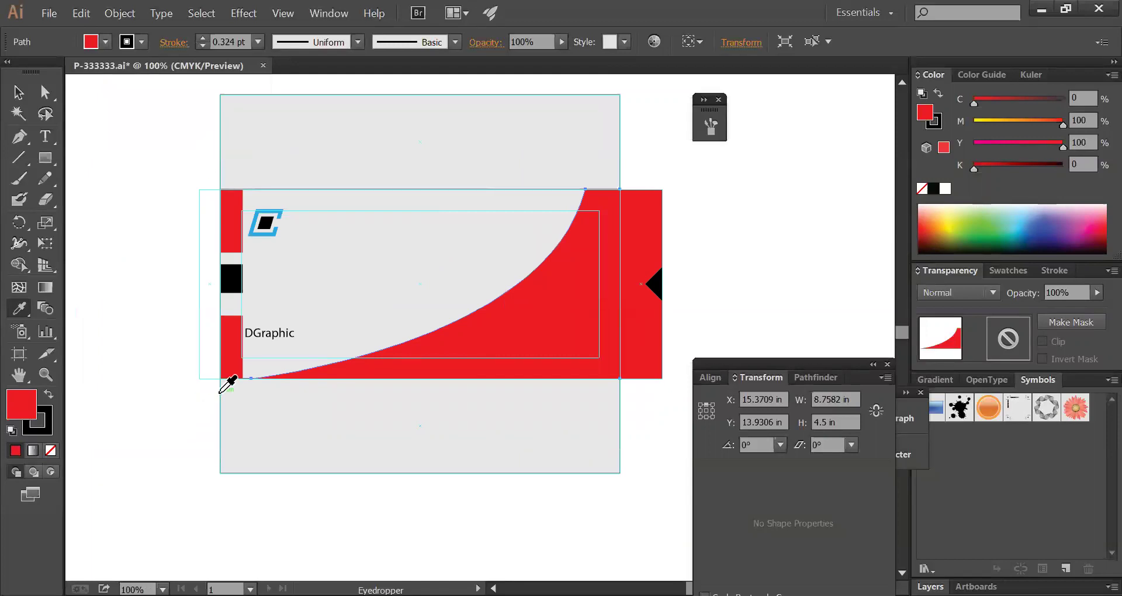
{"action": "key", "text": "v"}
{"action": "left_click", "coordinate": [686, 224]}
{"action": "left_click_drag", "start_coordinate": [602, 243], "coordinate": [156, 252]}
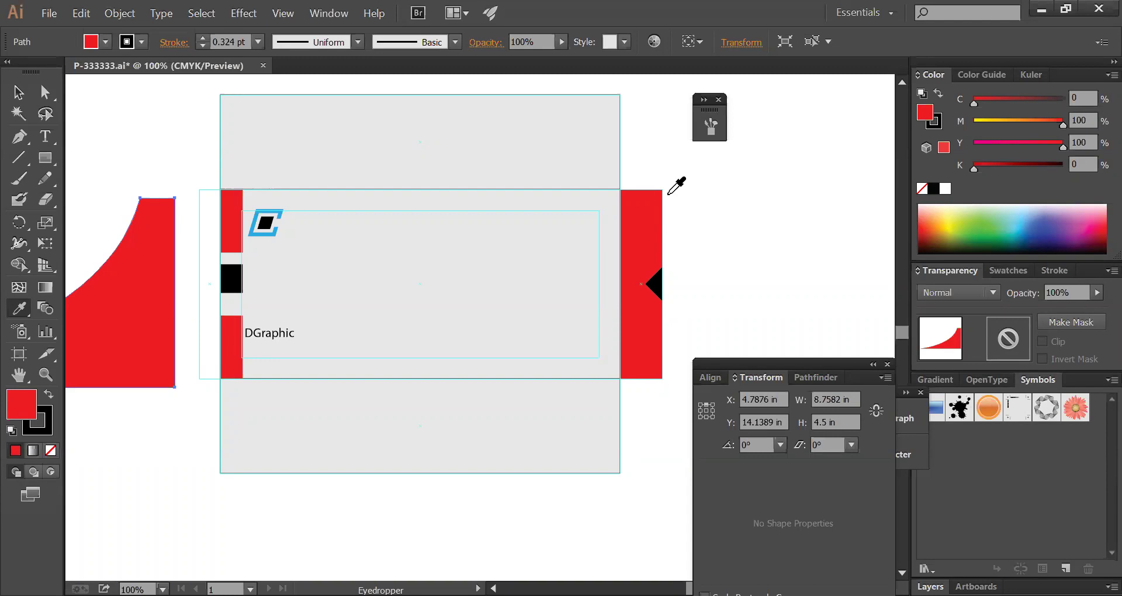
{"action": "left_click", "coordinate": [702, 203], "text": "ctrl"}
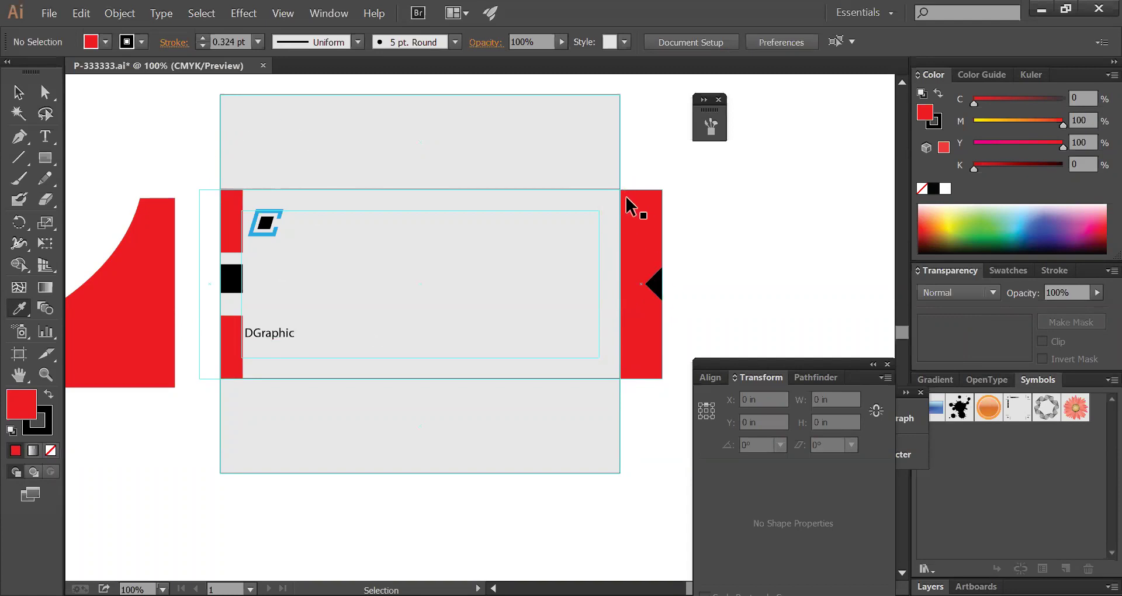
- Show the rulers and pull a vertical guide to the side flap's inner edge at its upper corner
{"action": "left_click_drag", "start_coordinate": [602, 176], "coordinate": [638, 199]}
{"action": "left_click", "coordinate": [532, 364]}
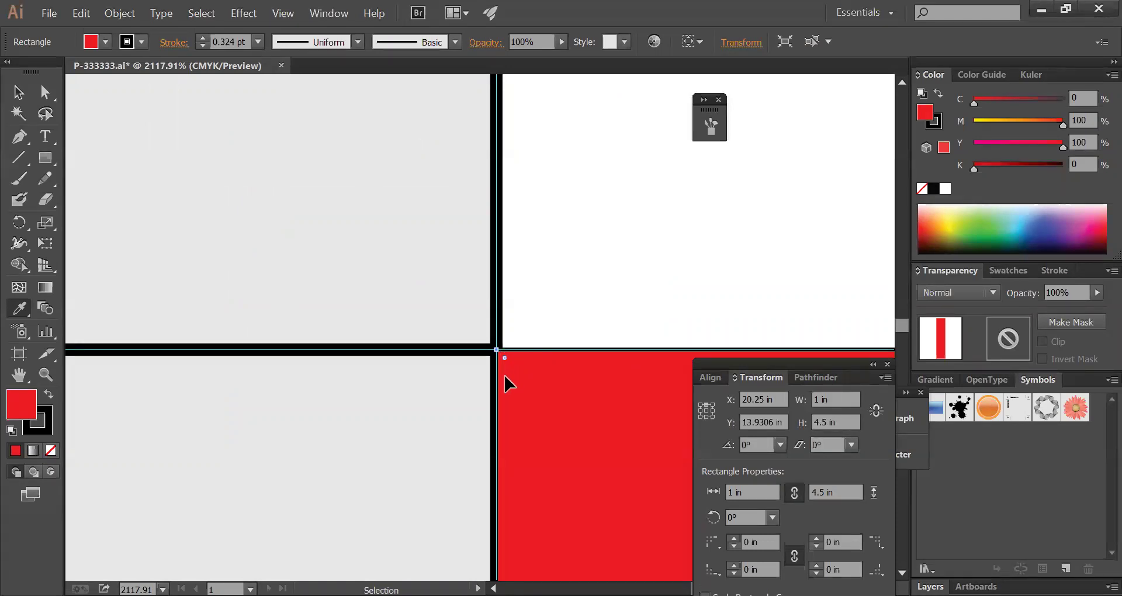
{"action": "left_click", "coordinate": [20, 140]}
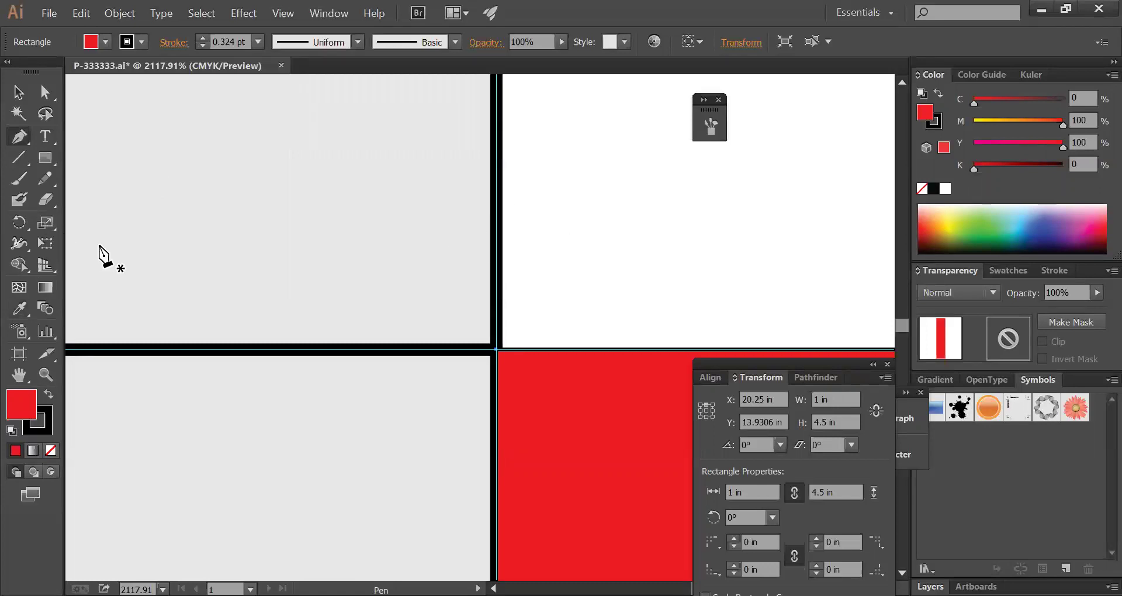
{"action": "key", "text": "ctrl+r"}
{"action": "left_click_drag", "start_coordinate": [69, 237], "coordinate": [501, 297]}
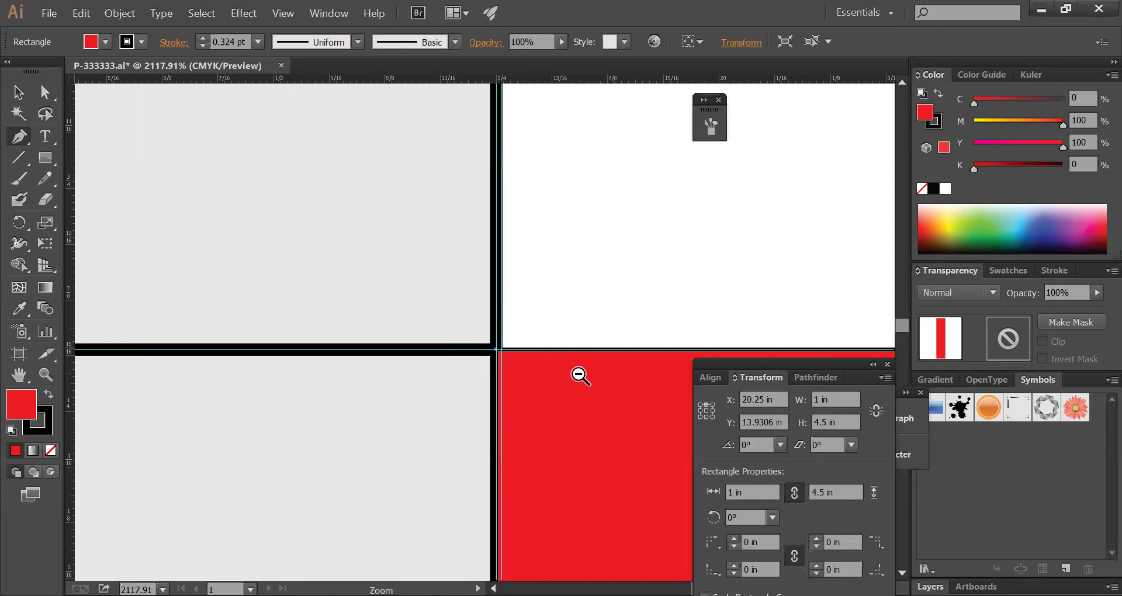
- Examine the seam where the middle panel meets the red side flap, clear the selection and review the whole envelope
{"action": "left_click", "coordinate": [580, 376], "text": "ctrl+alt"}
{"action": "left_click", "coordinate": [580, 376], "text": "ctrl+alt"}
{"action": "left_click", "coordinate": [581, 376], "text": "ctrl+alt"}
{"action": "left_click_drag", "start_coordinate": [258, 359], "coordinate": [566, 243]}
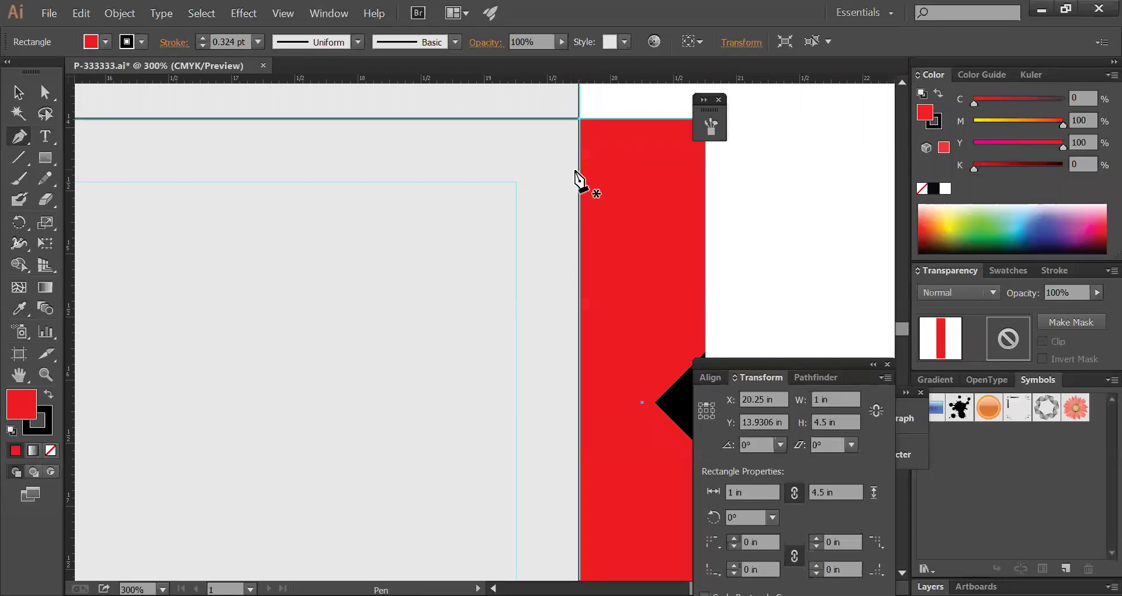
{"action": "key", "text": "ctrl"}
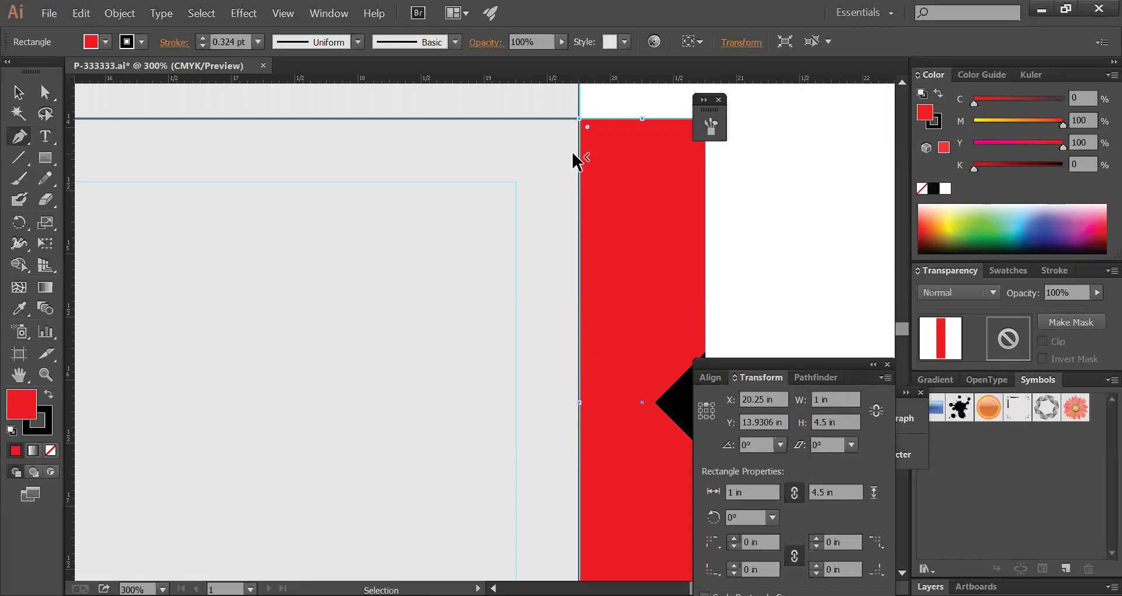
{"action": "left_click", "coordinate": [733, 164], "text": "ctrl"}
{"action": "left_click", "coordinate": [741, 185], "text": "ctrl"}
{"action": "left_click", "coordinate": [632, 258], "text": "ctrl+alt"}
{"action": "left_click", "coordinate": [632, 262], "text": "ctrl+alt"}
{"action": "left_click", "coordinate": [633, 262], "text": "ctrl+alt"}
{"action": "left_click_drag", "start_coordinate": [633, 262], "coordinate": [642, 241]}
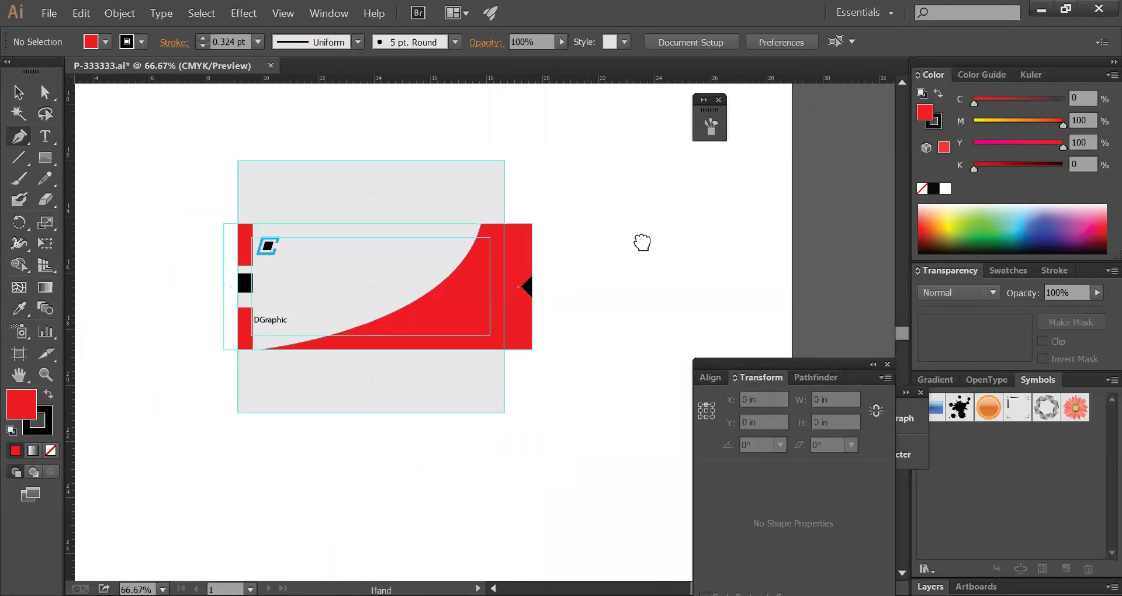
- Slide the curved red shape about 2.6 in to the left along the middle panel, away from the side flap
{"action": "left_click_drag", "start_coordinate": [283, 163], "coordinate": [716, 351]}
{"action": "key", "text": "v"}
{"action": "key", "text": "Tab"}
{"action": "left_click_drag", "start_coordinate": [603, 304], "coordinate": [462, 301]}
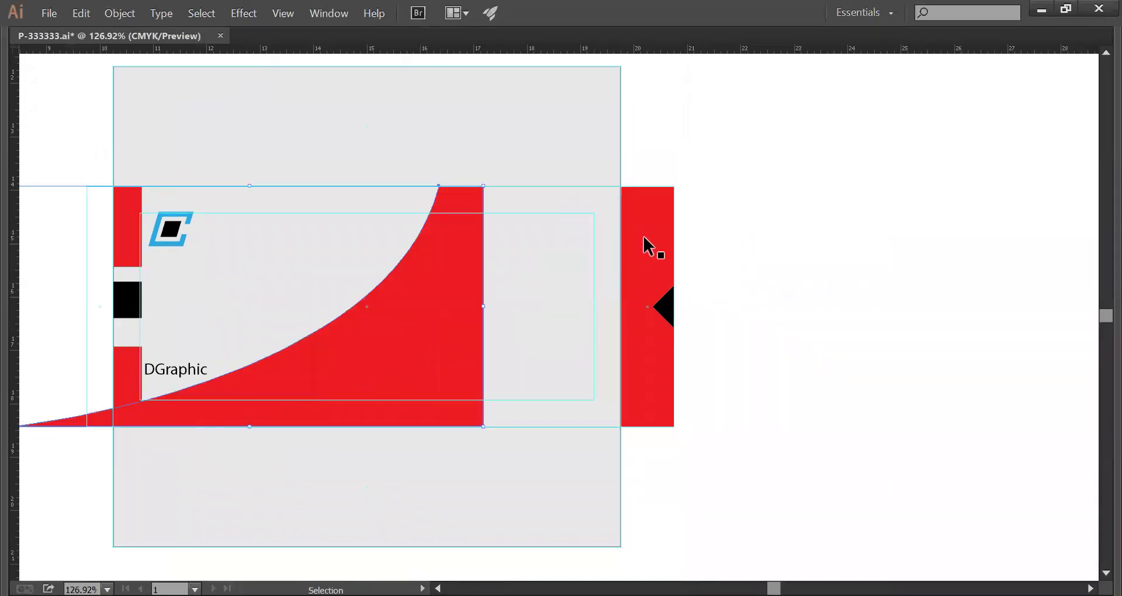
- Try extending the red side flap's inner edge about 0.5 in into the middle panel, and undo it
{"action": "left_click", "coordinate": [649, 245]}
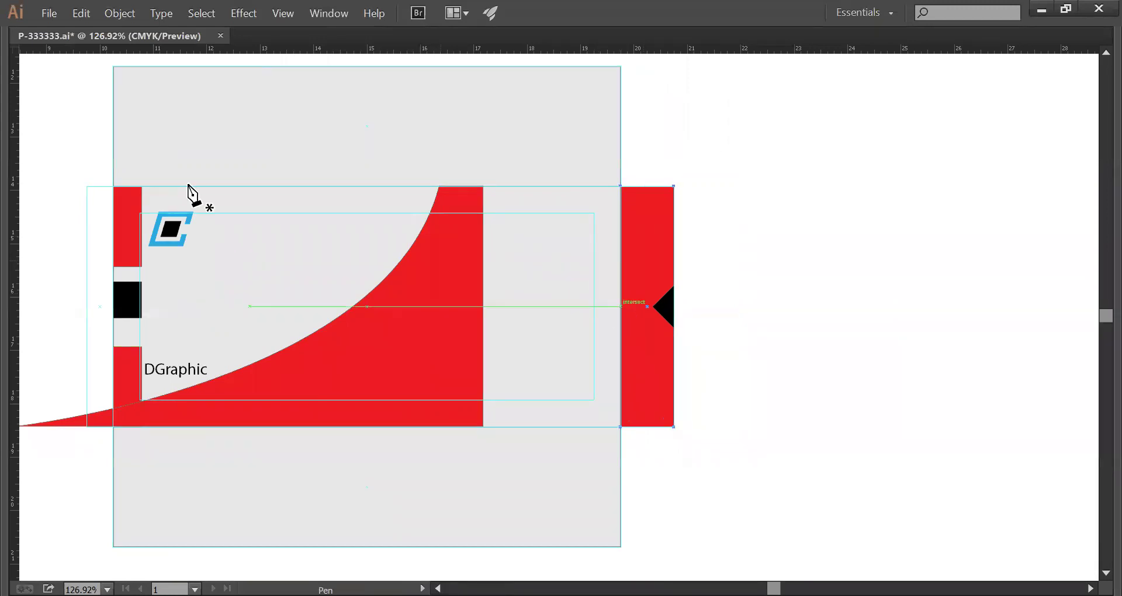
{"action": "key", "text": "Tab"}
{"action": "key", "text": "Tab"}
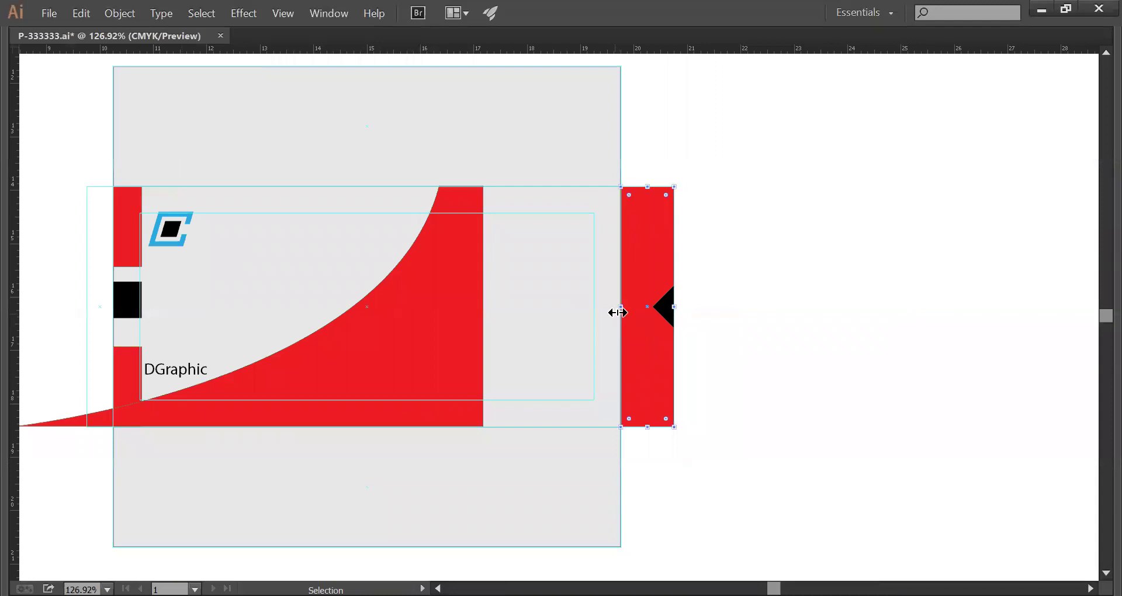
{"action": "left_click_drag", "start_coordinate": [622, 310], "coordinate": [596, 314]}
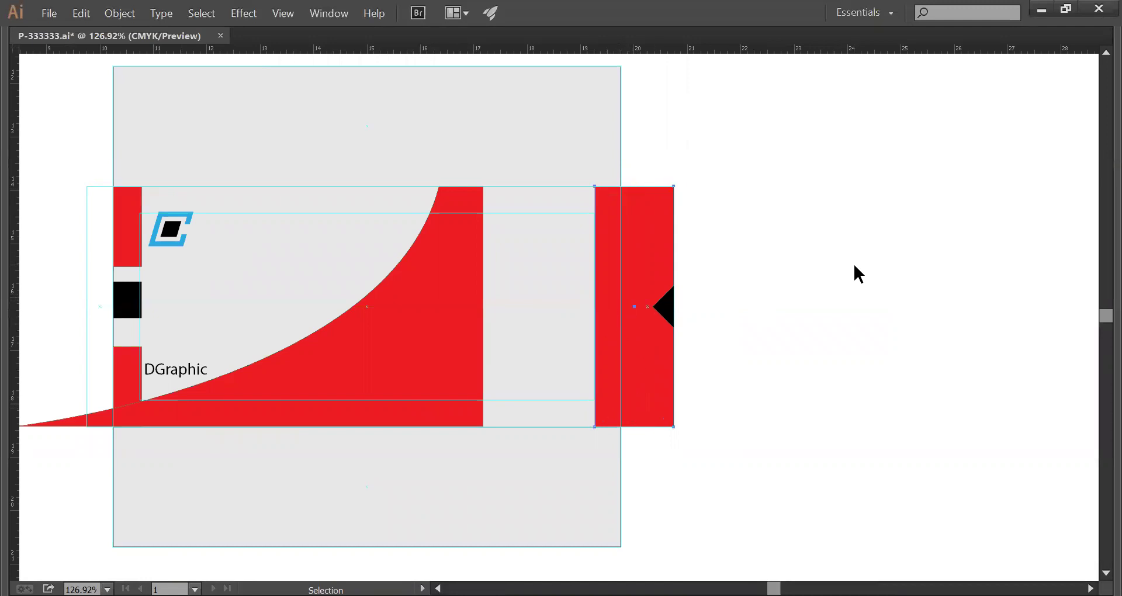
{"action": "key", "text": "ctrl+z"}
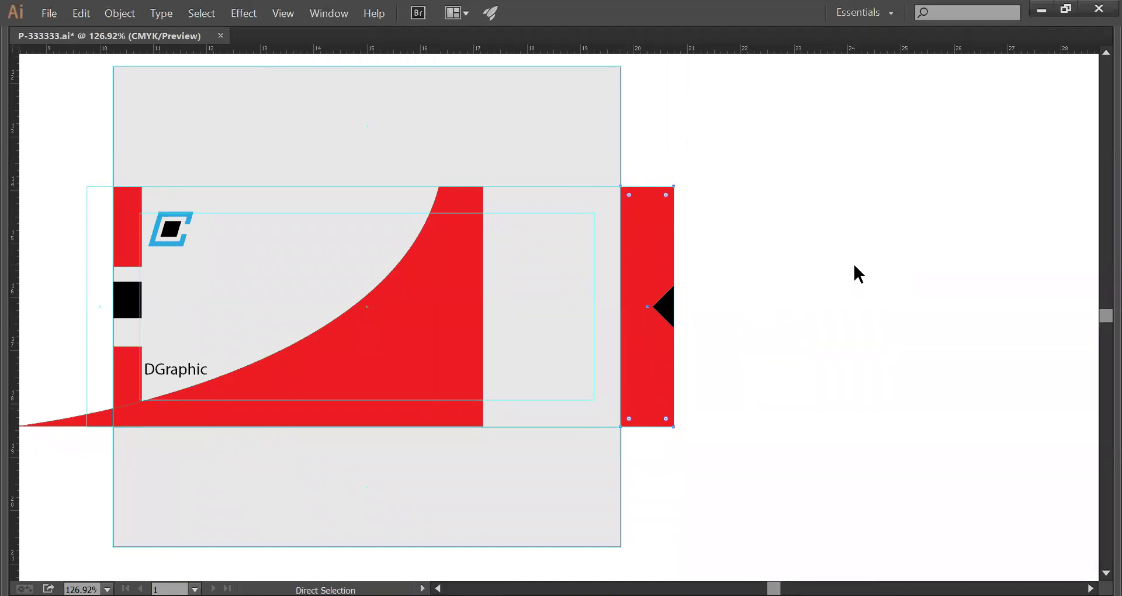
- Undo the leftward move of the curved red shape on the middle panel
{"action": "key", "text": "ctrl+z"}
{"action": "left_click_drag", "start_coordinate": [704, 333], "coordinate": [854, 291]}
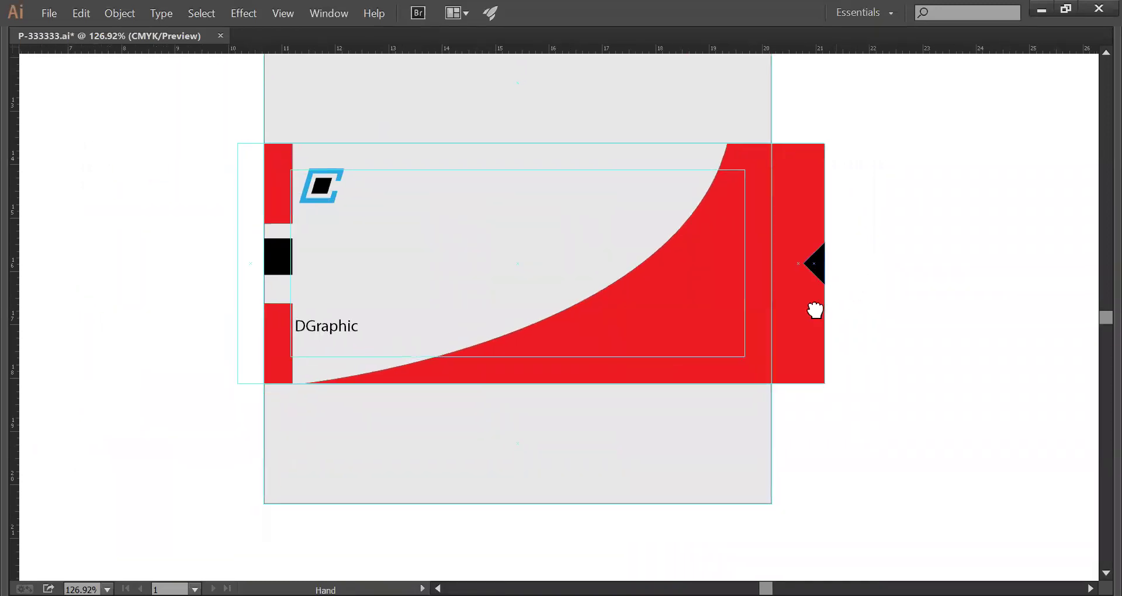
{"action": "key", "text": "z"}
{"action": "left_click_drag", "start_coordinate": [115, 150], "coordinate": [875, 448]}
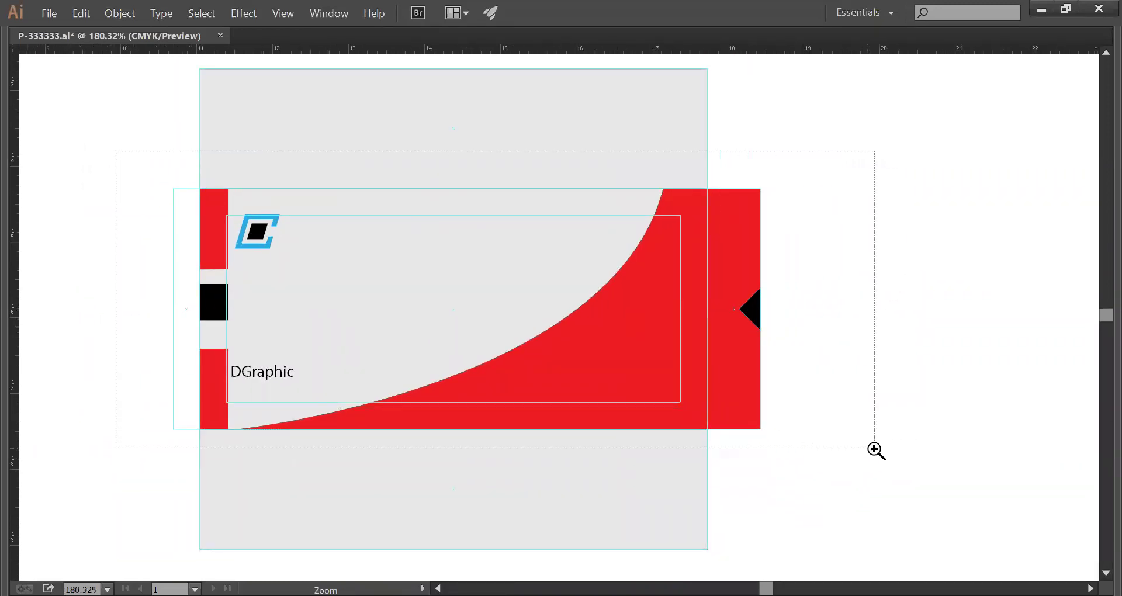
- Move the DGraphic text slightly upward beside the lower red bar and clear the selection
{"action": "key", "text": "v"}
{"action": "left_click_drag", "start_coordinate": [247, 431], "coordinate": [305, 426]}
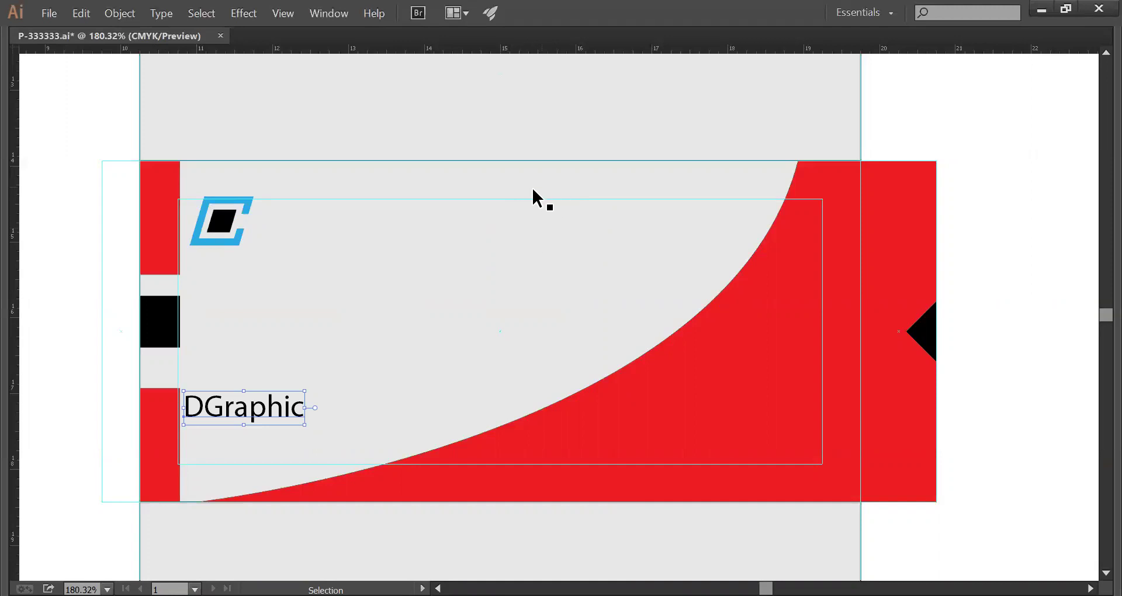
{"action": "left_click", "coordinate": [1010, 308]}
- Add two lines of placeholder text beside the envelope: "sdsadsadasdsadasdas" and "kjfkjsdfjsdfjsdkfjdskfjkdsl"
{"action": "key", "text": "space"}
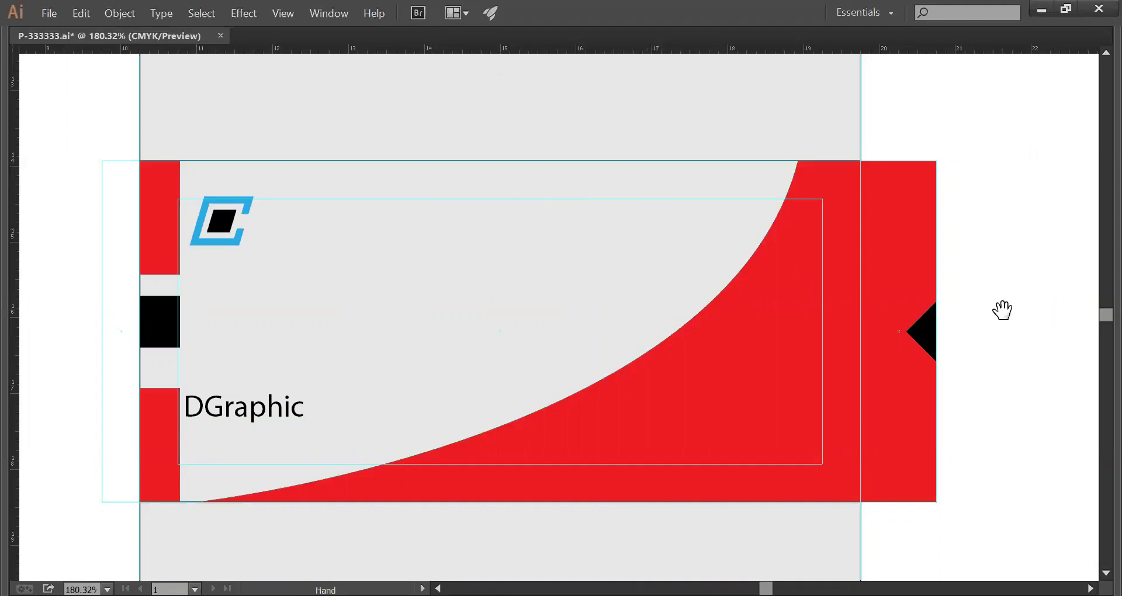
{"action": "left_click_drag", "start_coordinate": [999, 305], "coordinate": [825, 192]}
{"action": "key", "text": "Tab"}
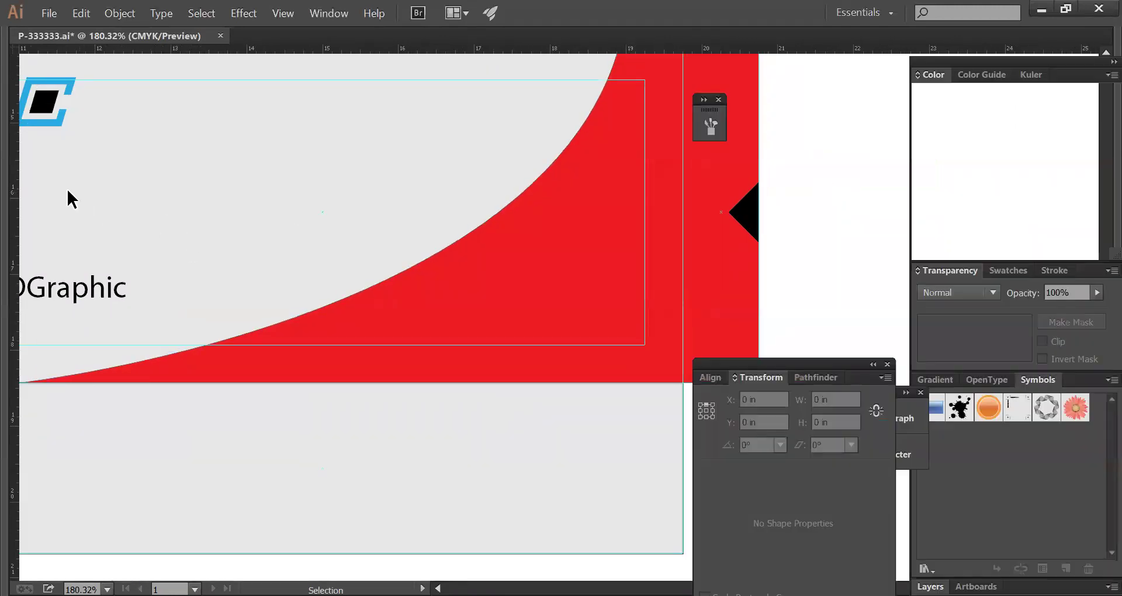
{"action": "key", "text": "t"}
{"action": "key", "text": "Tab"}
{"action": "left_click", "coordinate": [843, 345]}
{"action": "type", "text": "sdfjsdfjsdkfjdskfjkdsl"}
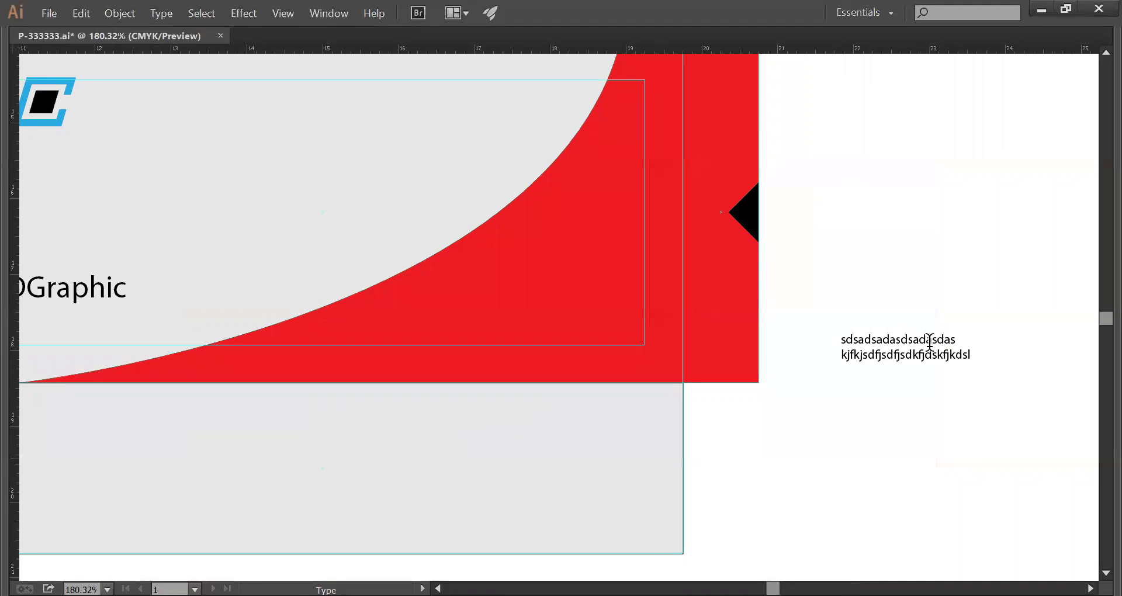
{"action": "key", "text": "Escape"}
- Move the placeholder text into the lower right corner of the curved red shape and colour it white
{"action": "left_click_drag", "start_coordinate": [934, 352], "coordinate": [592, 328]}
{"action": "key", "text": "t"}
{"action": "key", "text": "Tab"}
{"action": "left_click", "coordinate": [21, 310]}
{"action": "key", "text": "Tab"}
{"action": "left_click", "coordinate": [858, 291]}
{"action": "key", "text": "v"}
{"action": "left_click", "coordinate": [858, 291]}
- Review the envelope layout with the white placeholder text on the curved red shape
{"action": "key", "text": "z"}
{"action": "left_click", "coordinate": [802, 328], "text": "alt"}
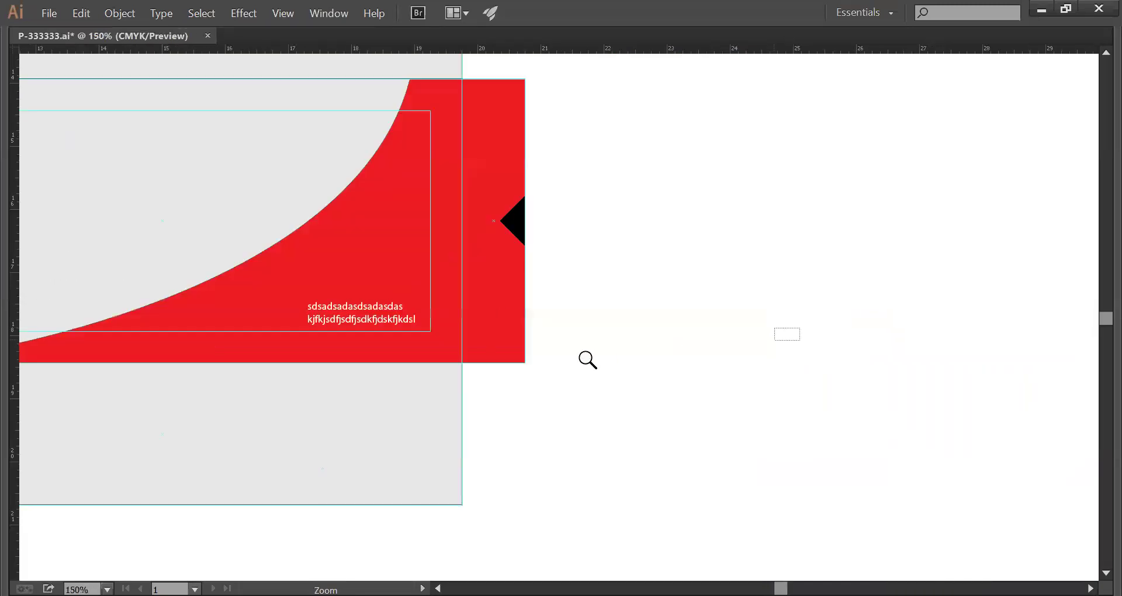
{"action": "left_click_drag", "start_coordinate": [586, 358], "coordinate": [591, 362]}
{"action": "key", "text": "space"}
{"action": "key", "text": "v"}
{"action": "key", "text": "ctrl+0"}
{"action": "key", "text": "z"}
{"action": "left_click_drag", "start_coordinate": [459, 292], "coordinate": [674, 373]}
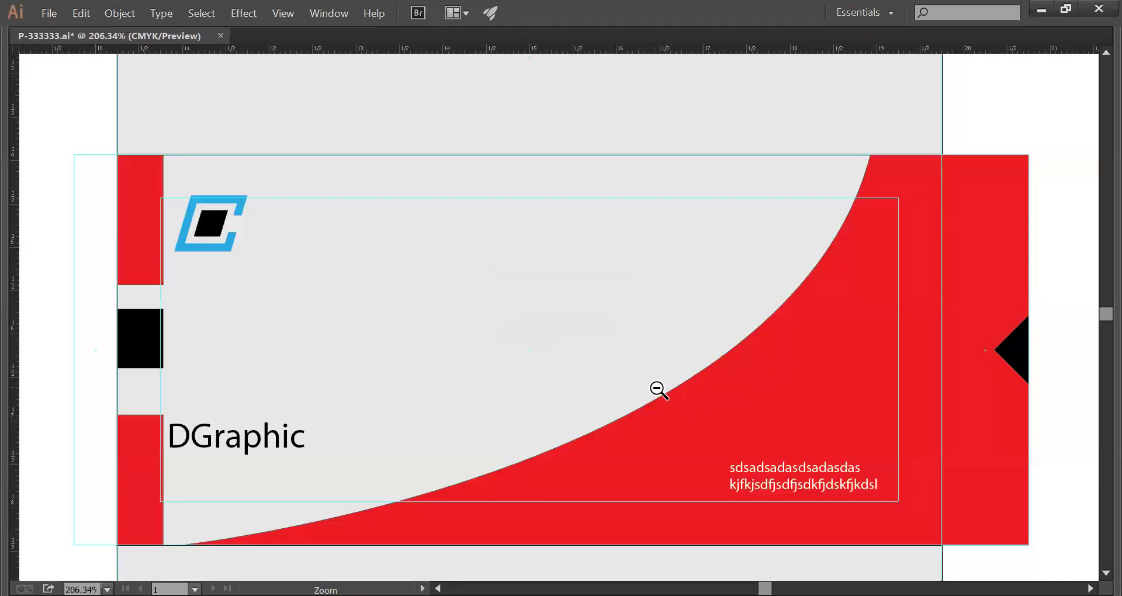
{"action": "key", "text": "ctrl+0"}
- Swap the accent colours along the middle panel's left edge, making the outer two bars black and the centre block red
{"action": "key", "text": "v"}
{"action": "left_click", "coordinate": [188, 367]}
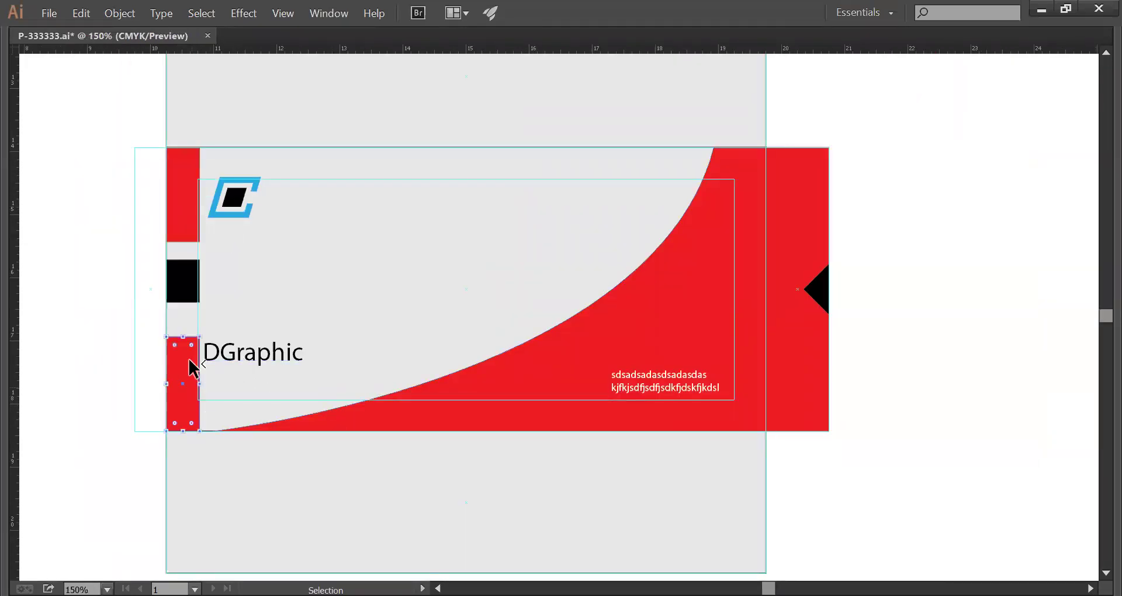
{"action": "left_click", "coordinate": [187, 210], "text": "shift"}
{"action": "key", "text": "i"}
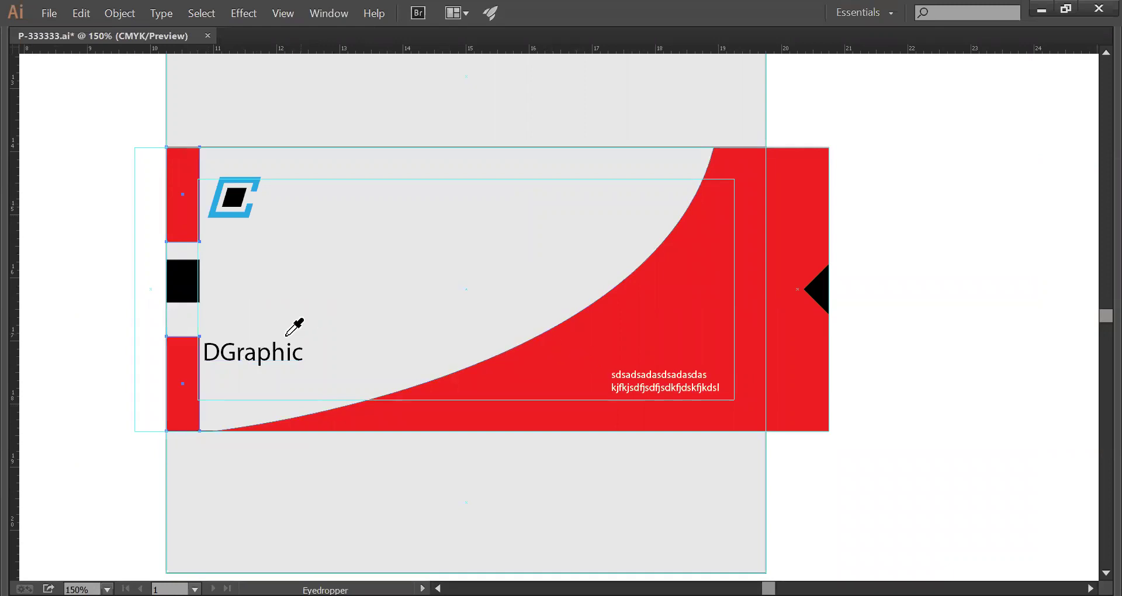
{"action": "left_click", "coordinate": [186, 287]}
{"action": "key", "text": "v"}
{"action": "left_click", "coordinate": [188, 285]}
{"action": "key", "text": "i"}
{"action": "left_click", "coordinate": [696, 325]}
{"action": "key", "text": "v"}
{"action": "left_click", "coordinate": [1006, 335]}
- Fill the outer two accent bars with green: cyan 42, magenta 0, yellow 100, black 0
{"action": "key", "text": "i"}
{"action": "key", "text": "v"}
{"action": "left_click", "coordinate": [181, 200]}
{"action": "left_click", "coordinate": [175, 388], "text": "shift"}
{"action": "key", "text": "i"}
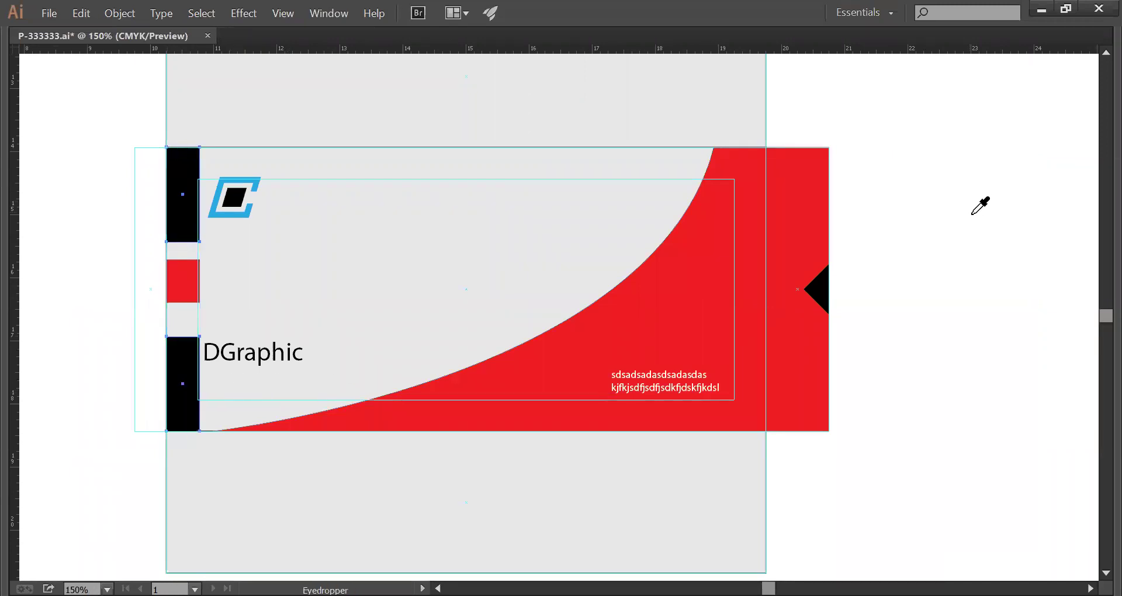
{"action": "key", "text": "Tab"}
{"action": "left_click_drag", "start_coordinate": [1035, 104], "coordinate": [1011, 114]}
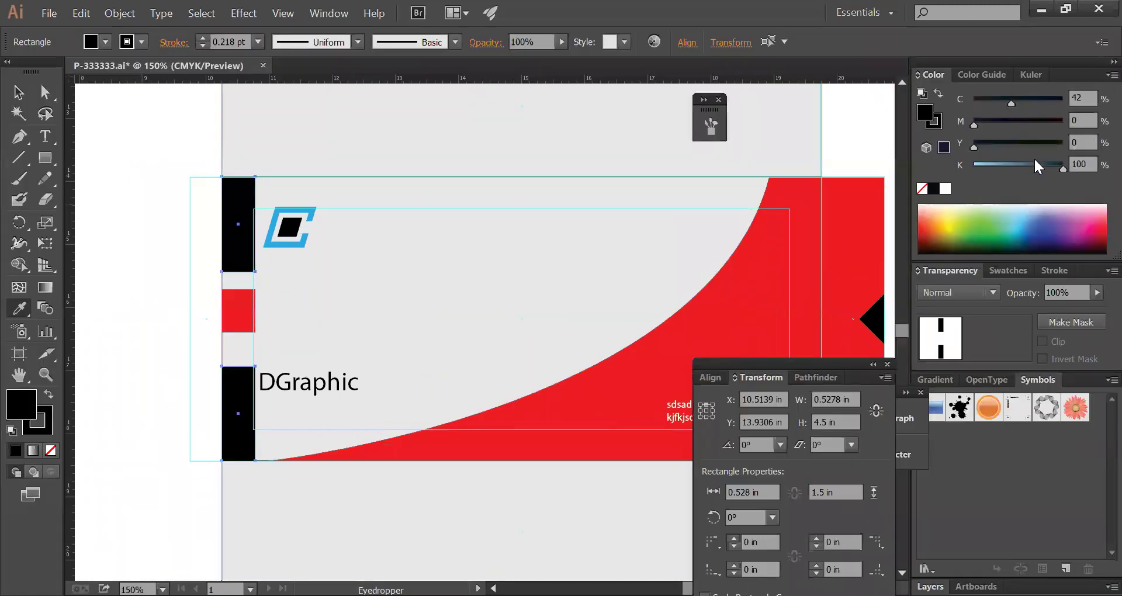
{"action": "left_click_drag", "start_coordinate": [1037, 167], "coordinate": [963, 171]}
{"action": "left_click_drag", "start_coordinate": [1027, 146], "coordinate": [1068, 144]}
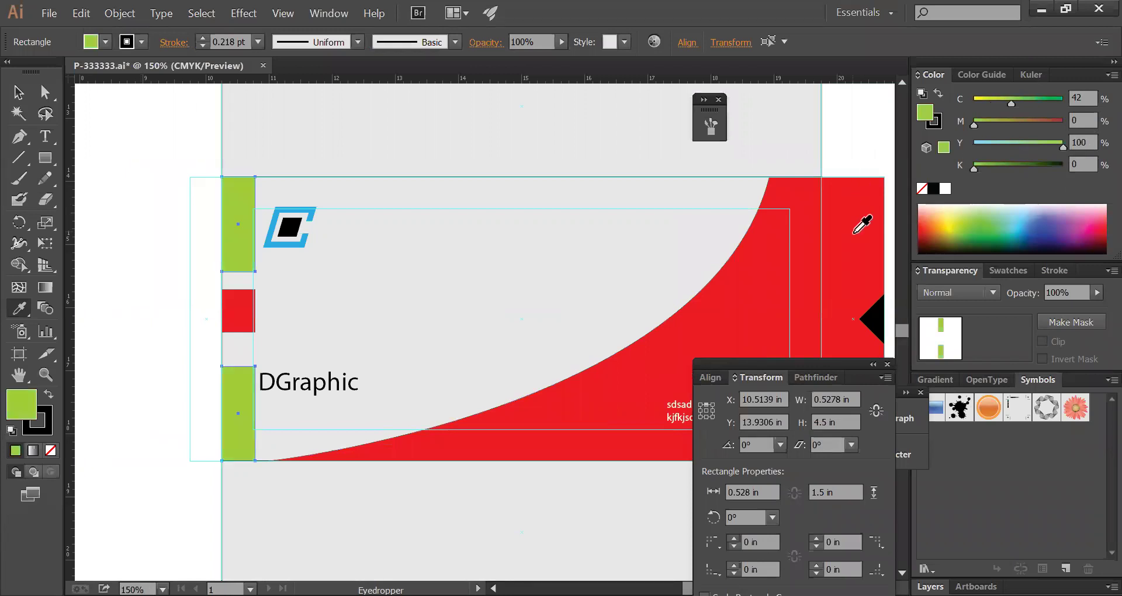
{"action": "key", "text": "Tab"}
{"action": "key", "text": "v"}
{"action": "left_click", "coordinate": [866, 270]}
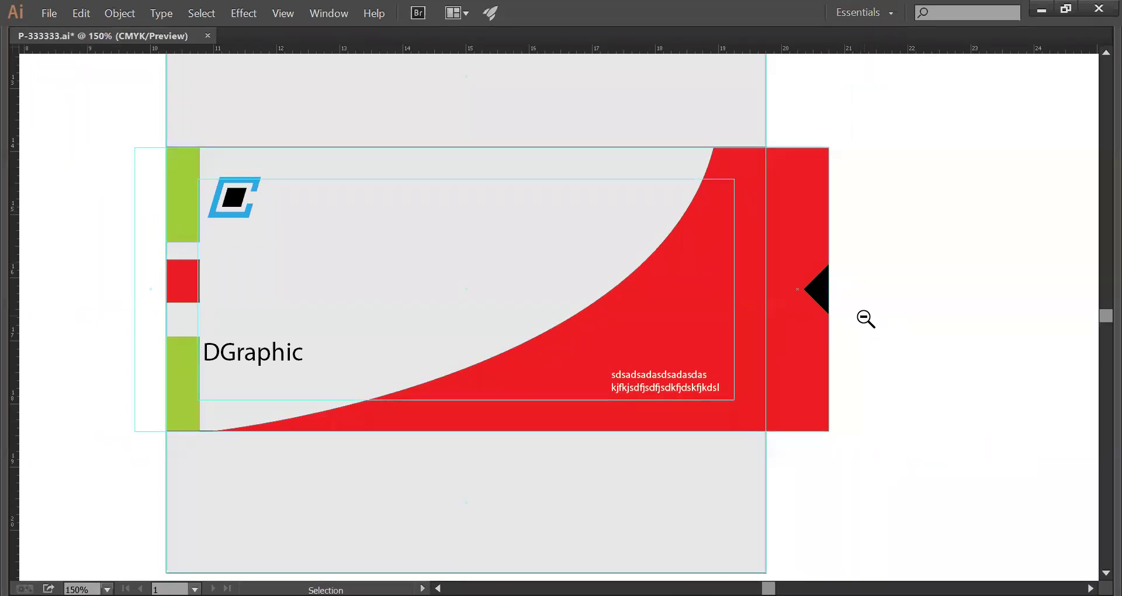
- Move the whole envelope with its guides up and left on the artboard and place a copy about 13.6 in to its right
{"action": "left_click", "coordinate": [866, 319], "text": "ctrl+alt"}
{"action": "key", "text": "i"}
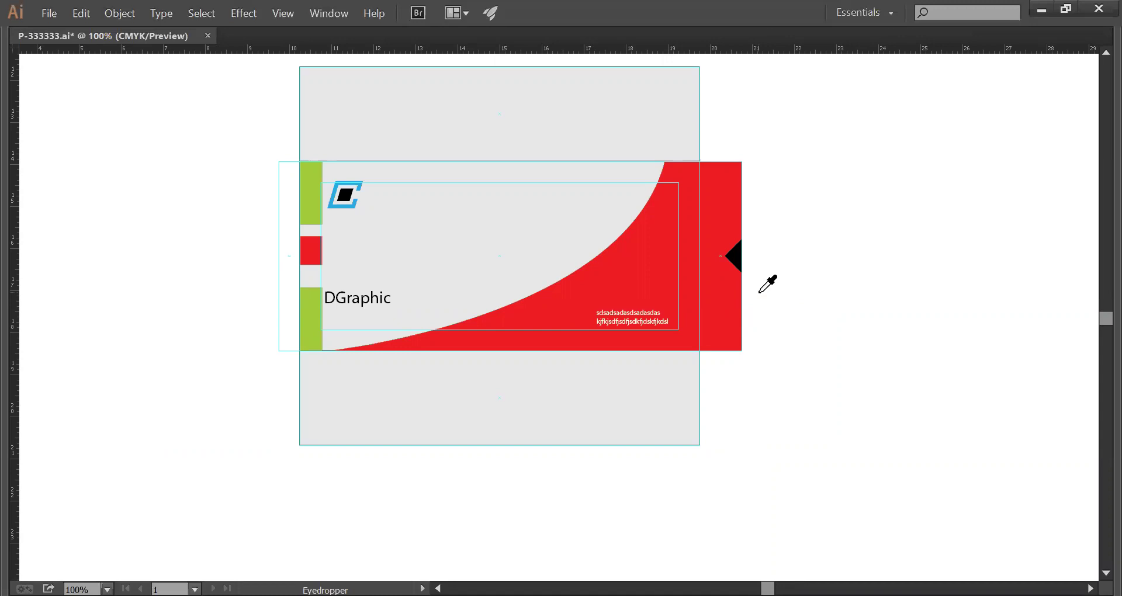
{"action": "left_click", "coordinate": [752, 306], "text": "ctrl+alt"}
{"action": "left_click", "coordinate": [752, 306], "text": "ctrl+alt"}
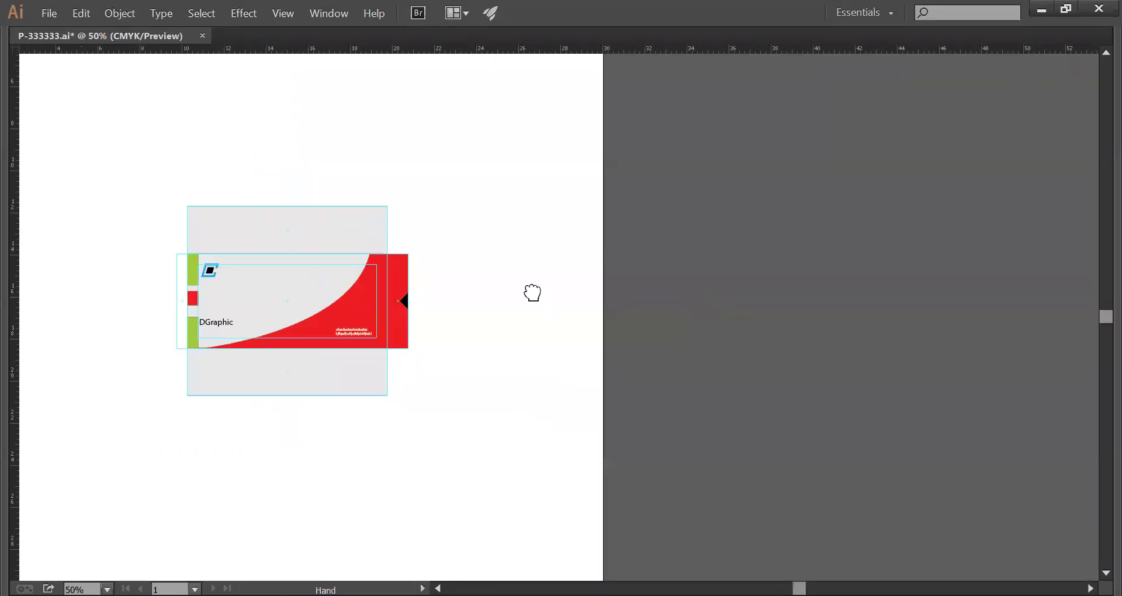
{"action": "left_click_drag", "start_coordinate": [532, 292], "coordinate": [632, 250]}
{"action": "right_click", "coordinate": [633, 253]}
{"action": "left_click", "coordinate": [675, 401]}
{"action": "left_click_drag", "start_coordinate": [637, 389], "coordinate": [298, 138]}
{"action": "left_click_drag", "start_coordinate": [436, 231], "coordinate": [583, 234]}
{"action": "right_click", "coordinate": [558, 296]}
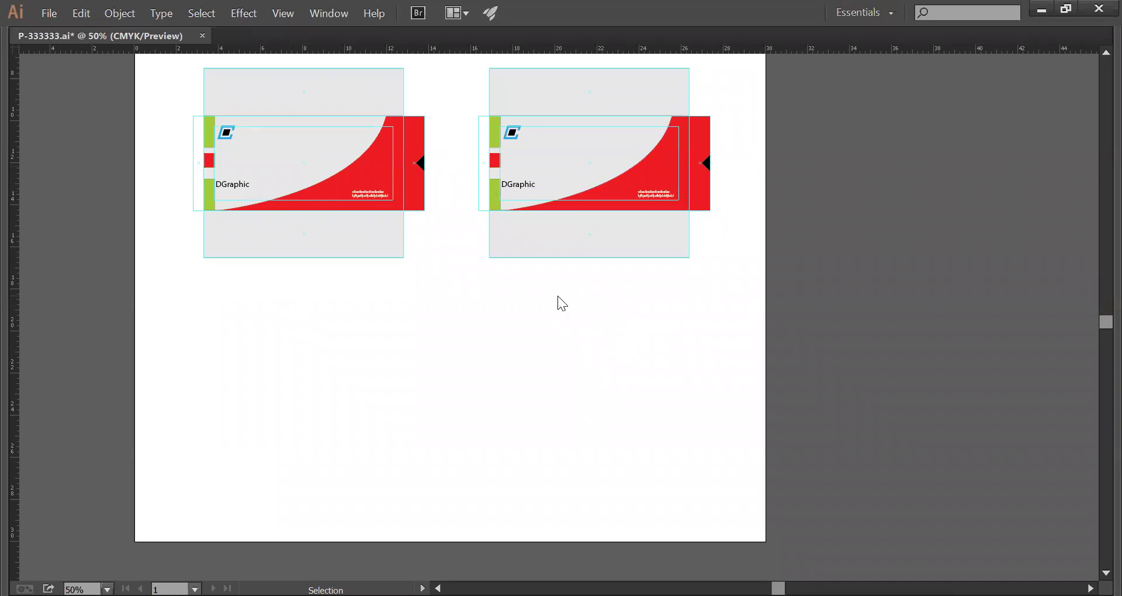
{"action": "left_click", "coordinate": [605, 443]}
- Draw a rectangle about 3.31 × 1.33 in across the red curve's edge on the duplicated envelope's middle panel
{"action": "left_click_drag", "start_coordinate": [460, 115], "coordinate": [769, 228]}
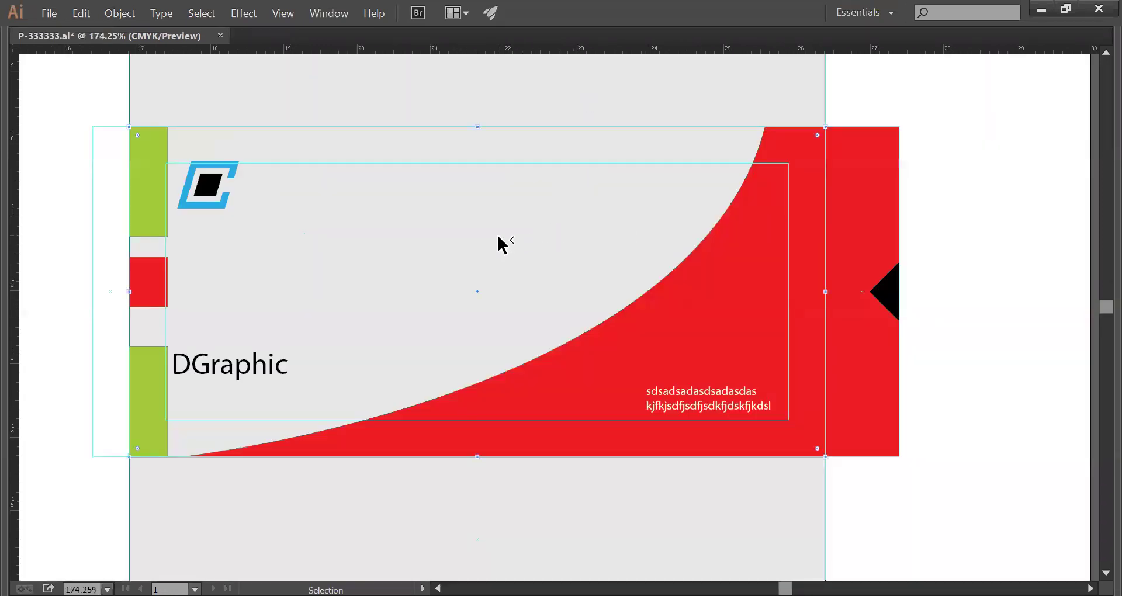
{"action": "key", "text": "i"}
{"action": "key", "text": "ctrl+minus"}
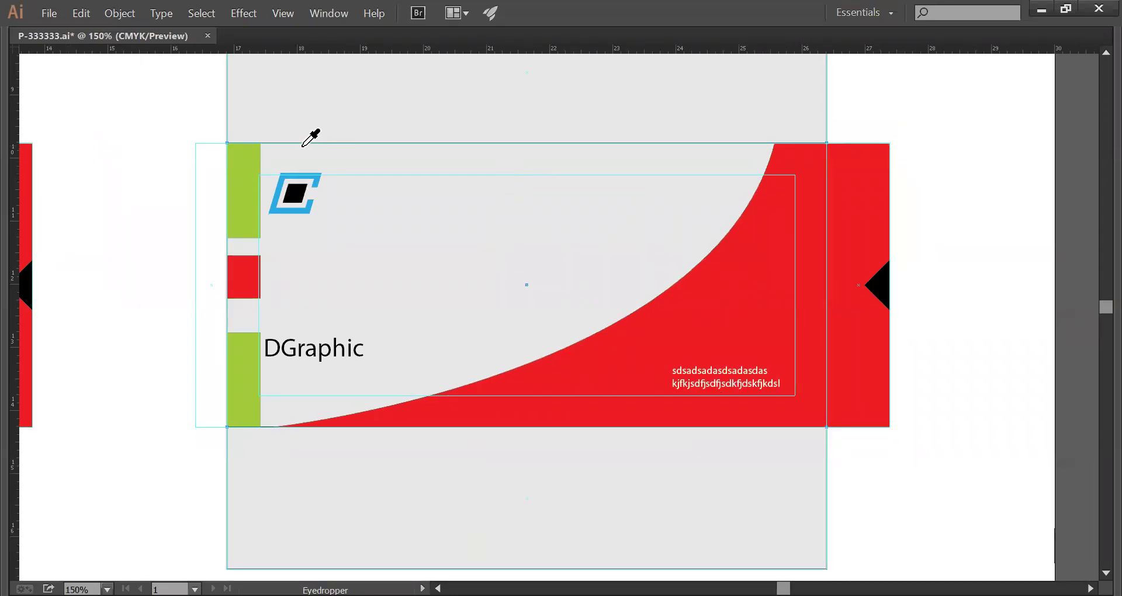
{"action": "key", "text": "Tab"}
{"action": "left_click", "coordinate": [18, 92]}
{"action": "key", "text": "Tab"}
{"action": "key", "text": "Tab"}
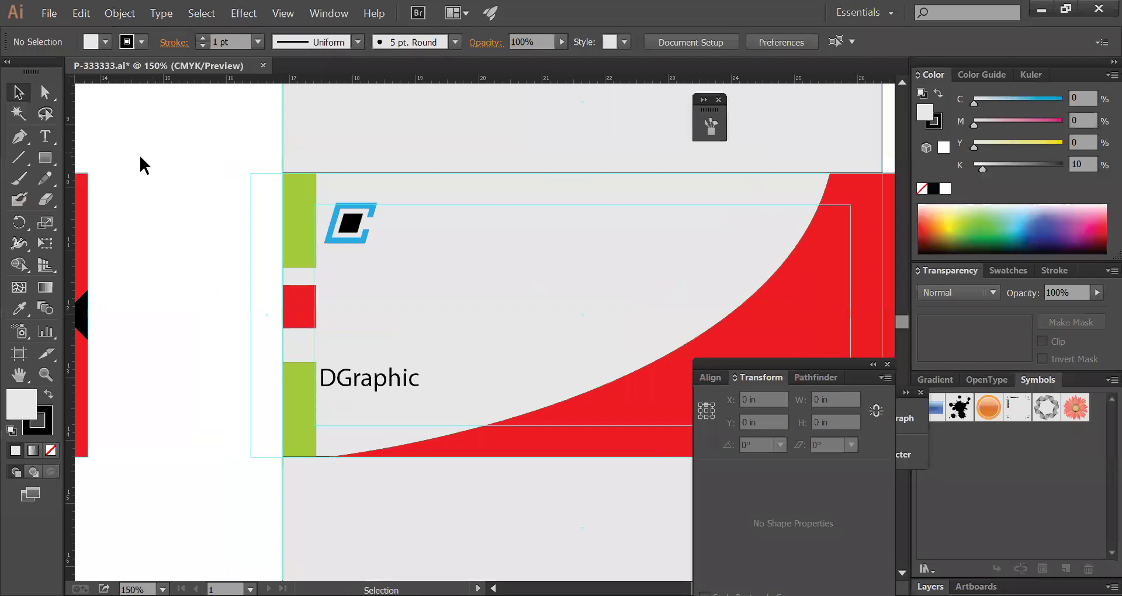
{"action": "left_click", "coordinate": [46, 159]}
{"action": "key", "text": "Tab"}
{"action": "left_click_drag", "start_coordinate": [559, 252], "coordinate": [768, 335]}
{"action": "key", "text": "Tab"}
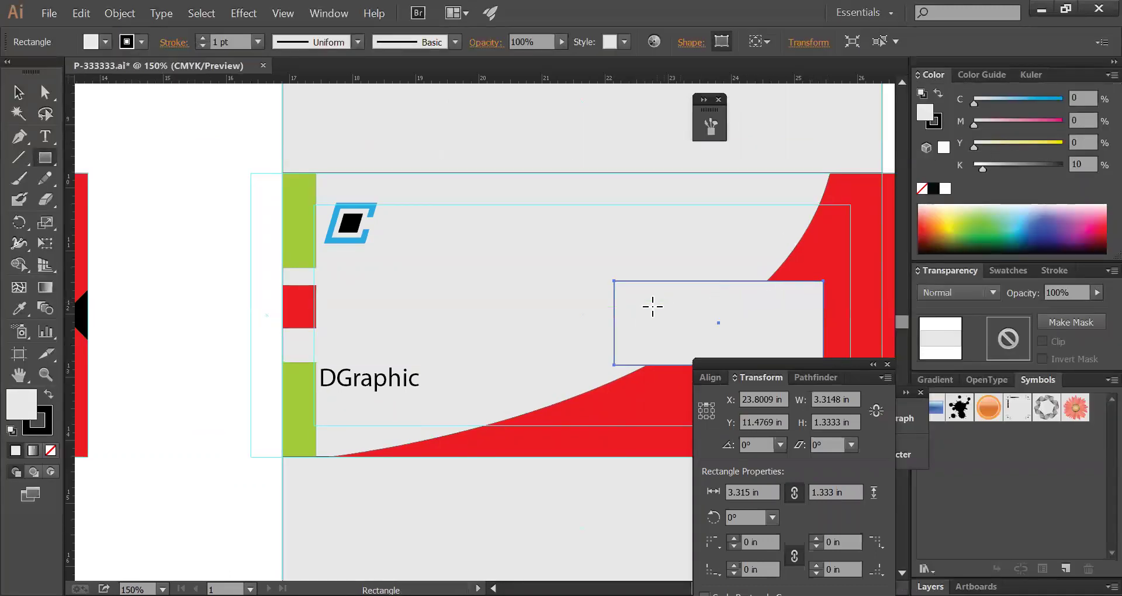
- Try the new rectangle without a fill, and fill it with white
{"action": "left_click", "coordinate": [922, 189]}
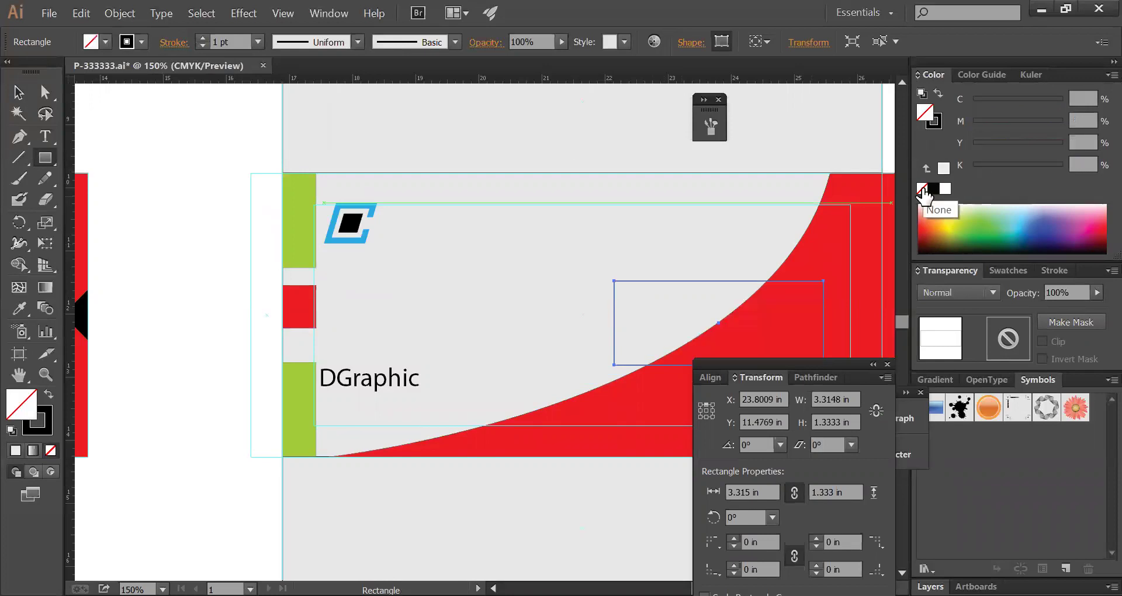
{"action": "left_click", "coordinate": [944, 189]}
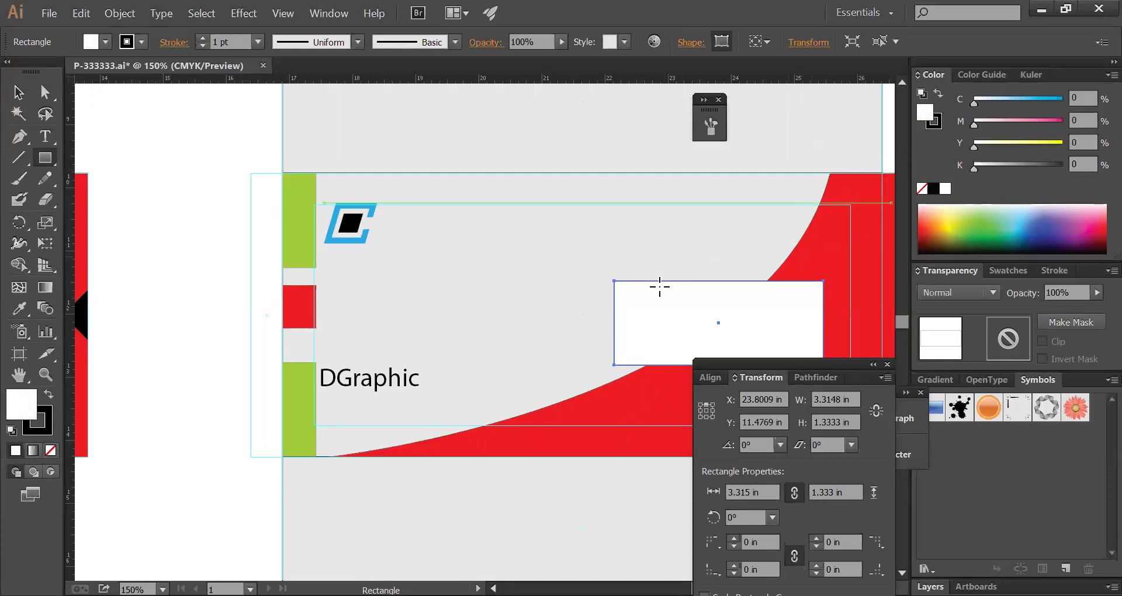
{"action": "key", "text": "Tab"}
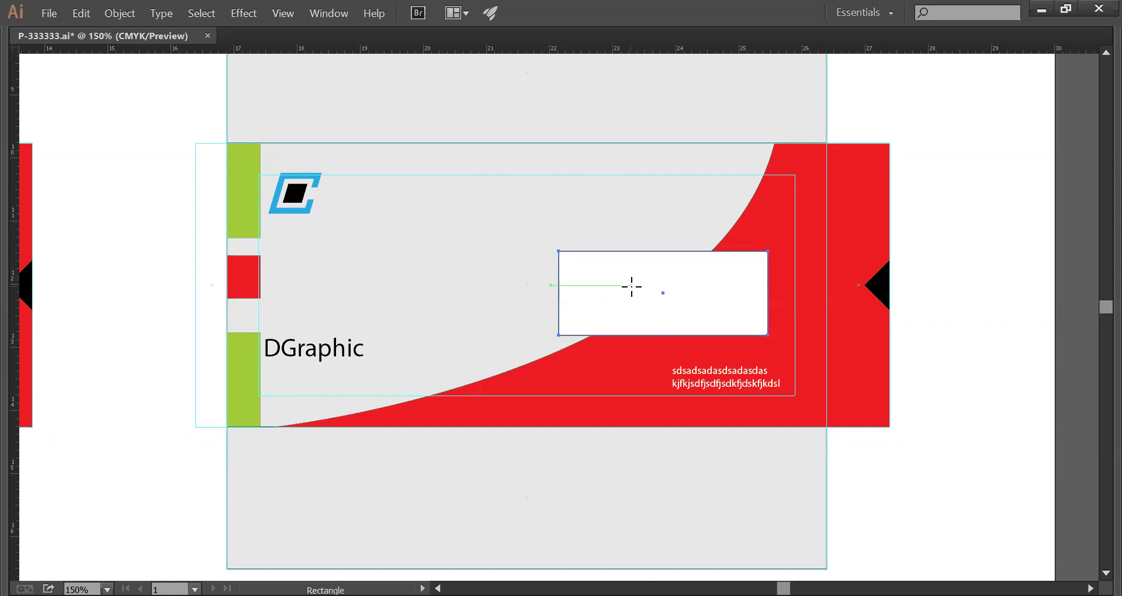
- Try the white rectangle over the DGraphic text, undo the move and delete the rectangle
{"action": "key", "text": "v"}
{"action": "left_click_drag", "start_coordinate": [641, 292], "coordinate": [351, 346]}
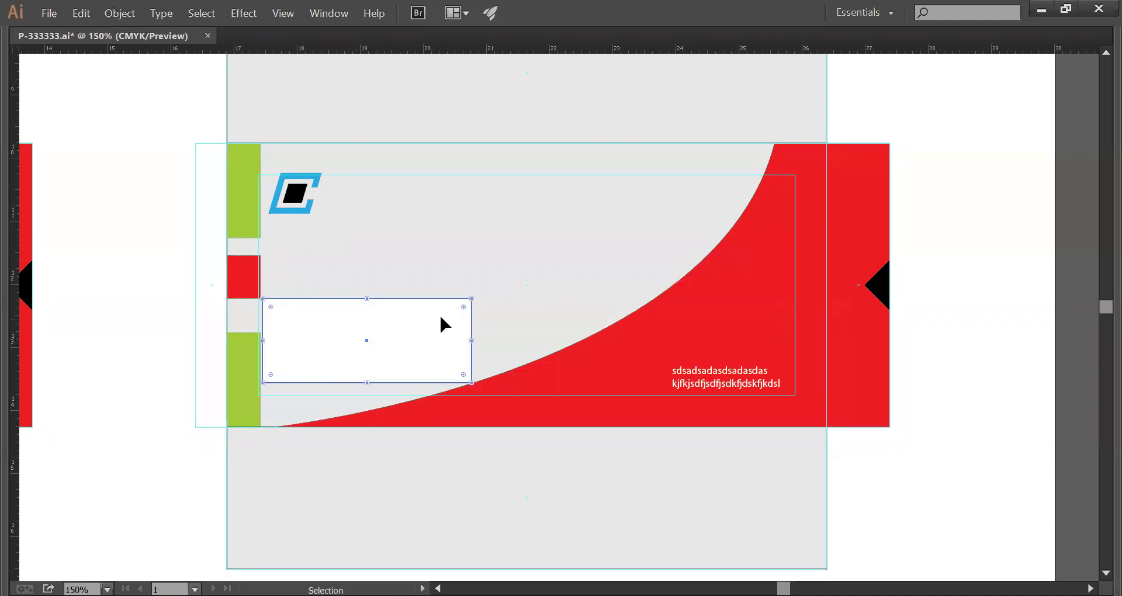
{"action": "key", "text": "ctrl+z"}
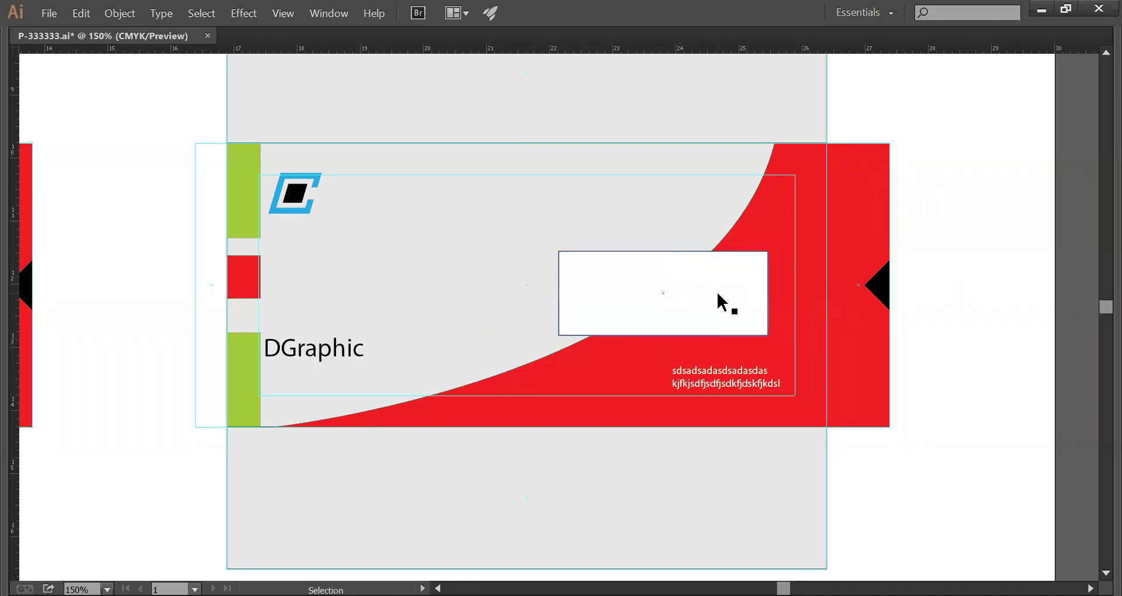
{"action": "key", "text": "m"}
{"action": "key", "text": "Delete"}
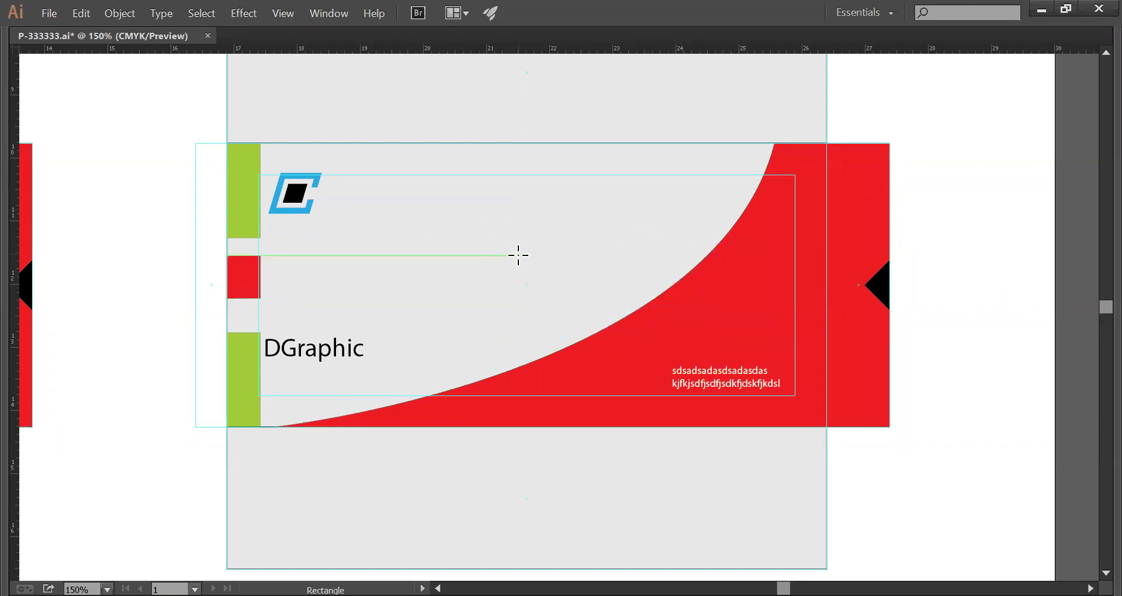
- Fill the duplicate's grey middle panel with the red sampled from its curved shape
{"action": "left_click", "coordinate": [520, 262], "text": "ctrl"}
{"action": "key", "text": "Tab"}
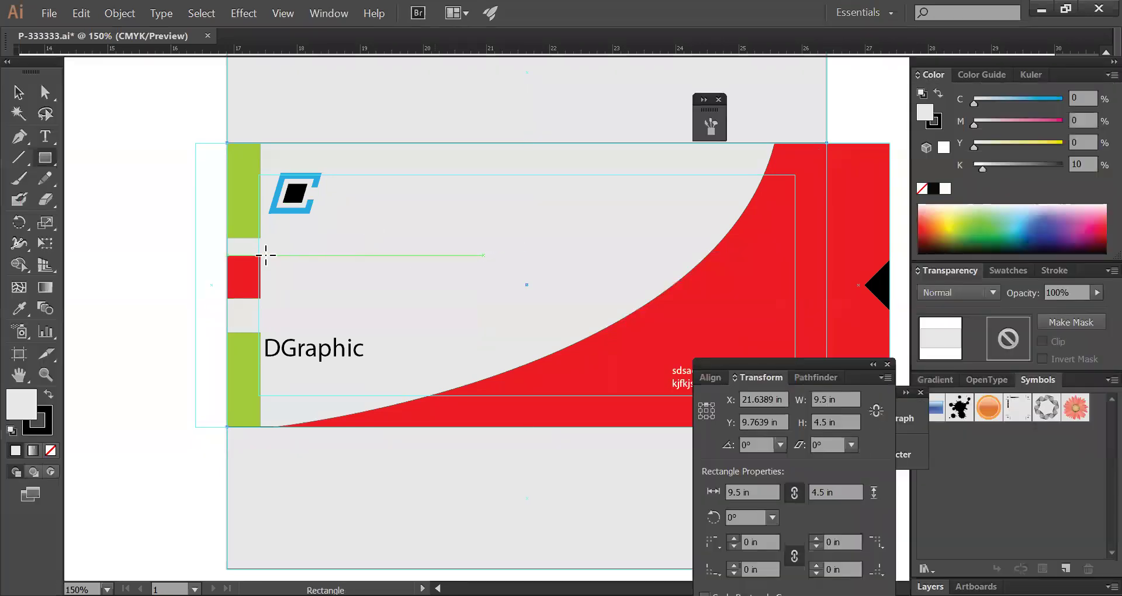
{"action": "left_click", "coordinate": [19, 308]}
{"action": "key", "text": "Tab"}
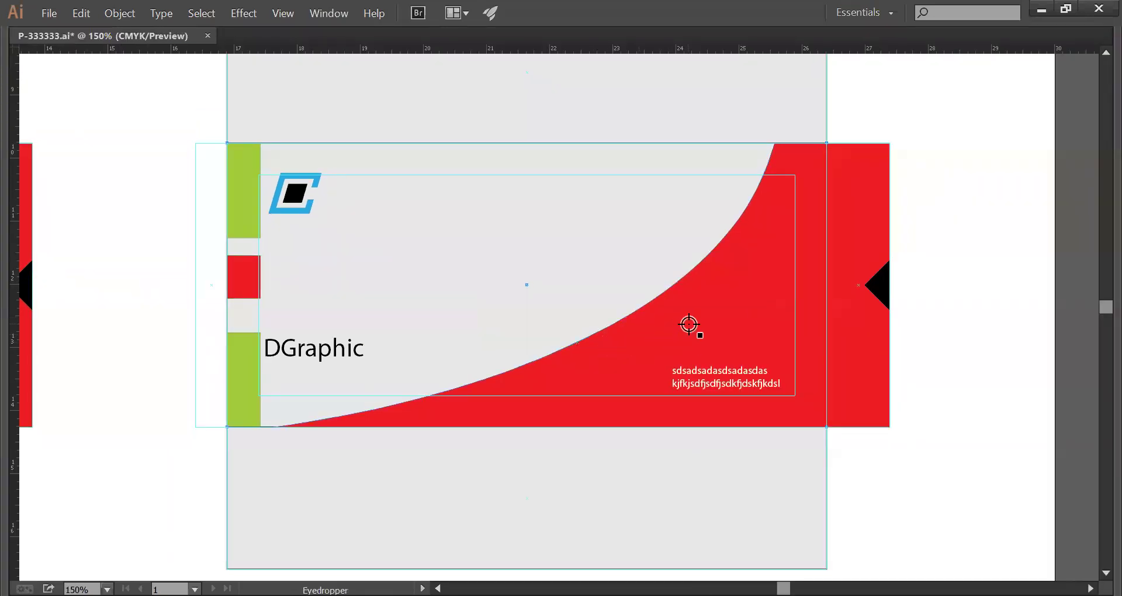
{"action": "left_click", "coordinate": [691, 326]}
- Fill the duplicate's curved shape with the black sampled from the side flap's triangle, and clear the selection
{"action": "key", "text": "v"}
{"action": "left_click", "coordinate": [735, 291]}
{"action": "key", "text": "i"}
{"action": "left_click", "coordinate": [878, 283]}
{"action": "key", "text": "v"}
{"action": "left_click", "coordinate": [957, 280]}
{"action": "key", "text": "i"}
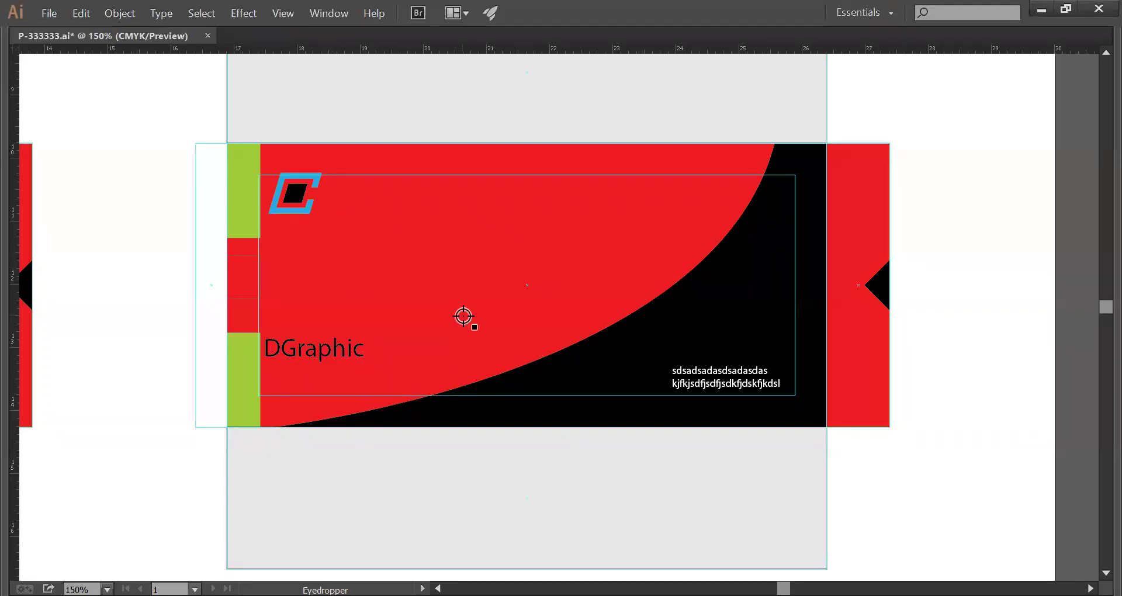
- Draw a rectangle about 3.12 × 1.36 in over the duplicate's DGraphic text, fill it white and shift it up about 0.33 in
{"action": "key", "text": "Tab"}
{"action": "left_click", "coordinate": [45, 158]}
{"action": "key", "text": "Tab"}
{"action": "left_click_drag", "start_coordinate": [269, 324], "coordinate": [465, 410]}
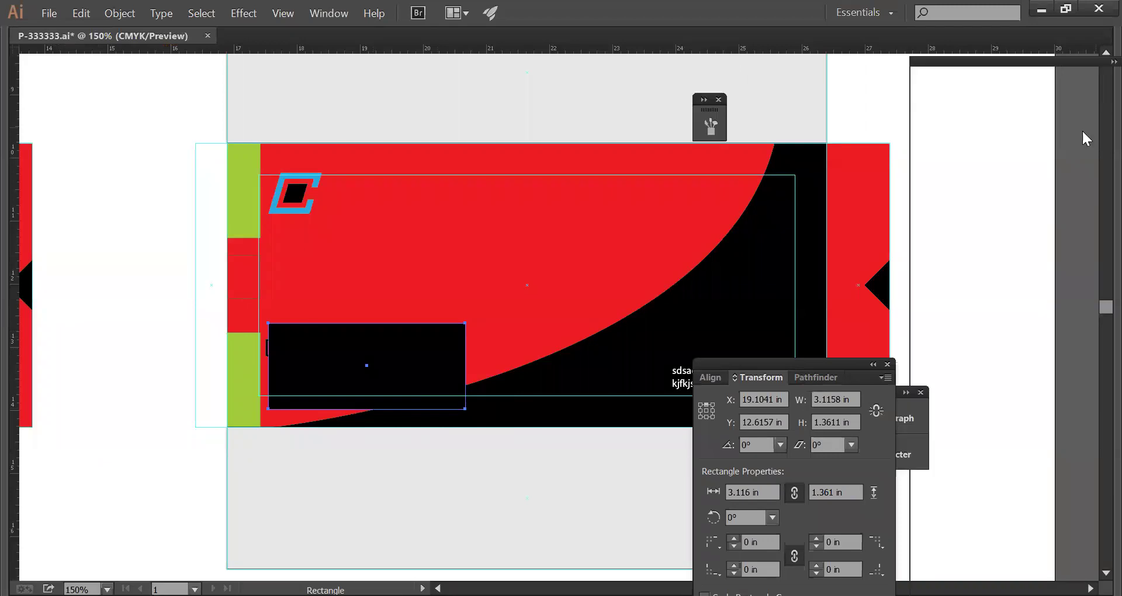
{"action": "key", "text": "Tab"}
{"action": "left_click", "coordinate": [945, 188]}
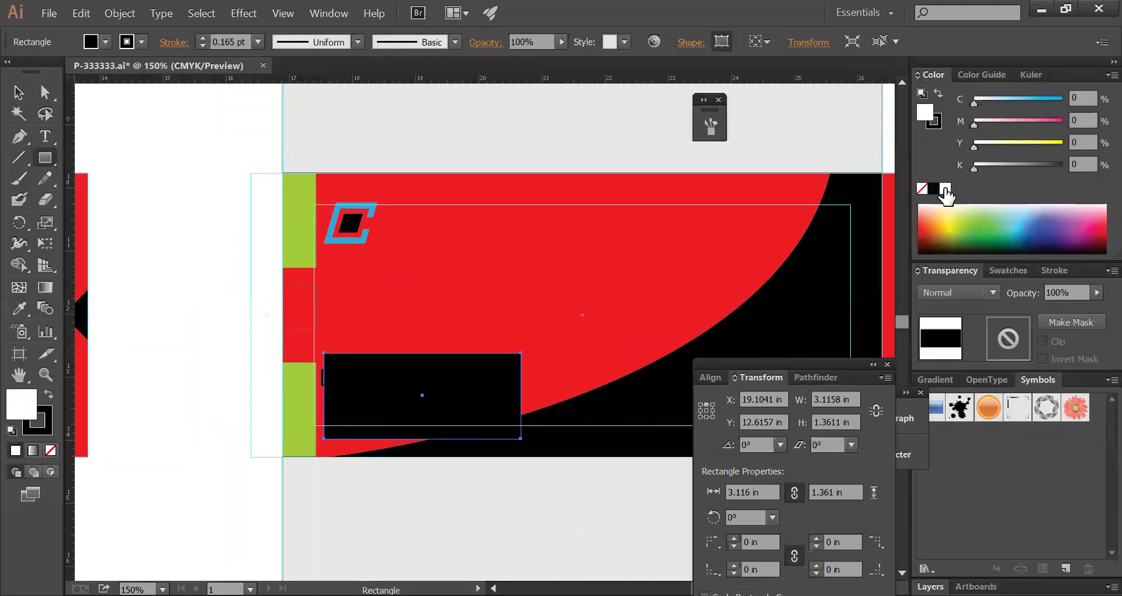
{"action": "left_click_drag", "start_coordinate": [426, 409], "coordinate": [422, 384]}
- Move the white rectangle up about 0.5 in and align its left edge with the inner margin guide
{"action": "left_click", "coordinate": [639, 291]}
{"action": "key", "text": "m"}
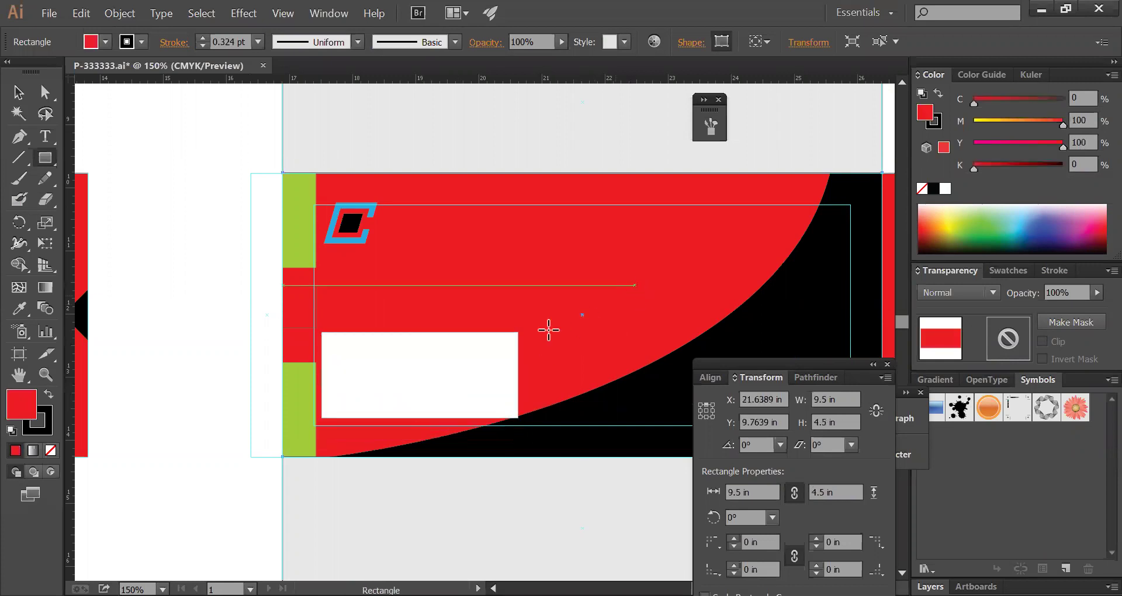
{"action": "key", "text": "Tab"}
{"action": "left_click", "coordinate": [383, 359], "text": "ctrl"}
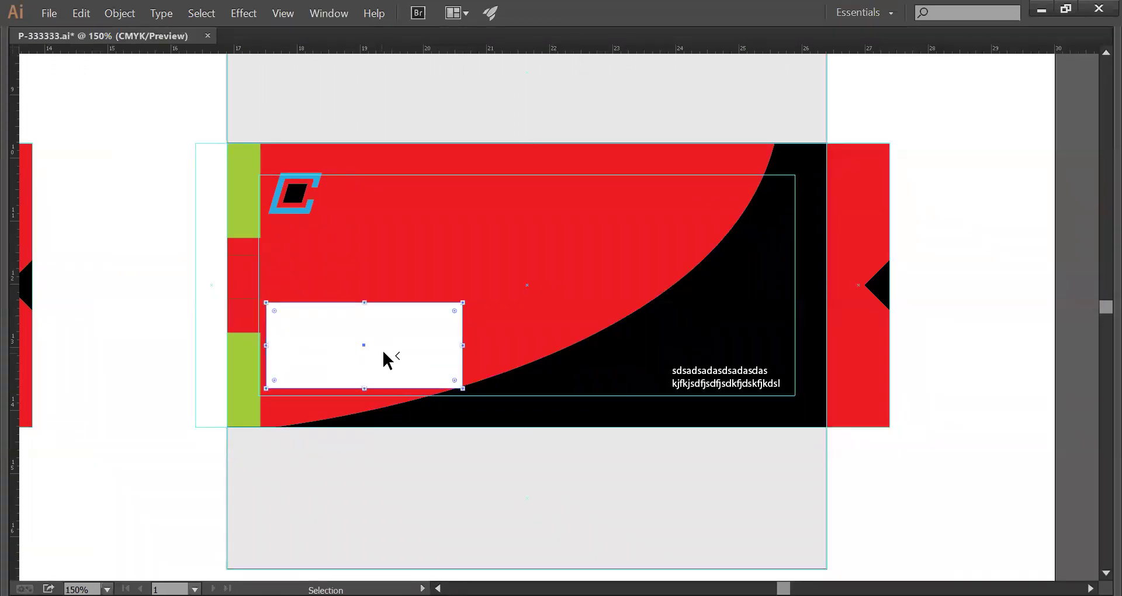
{"action": "key", "text": "Delete"}
{"action": "key", "text": "v"}
{"action": "key", "text": "ctrl+z"}
{"action": "left_click_drag", "start_coordinate": [366, 332], "coordinate": [359, 302]}
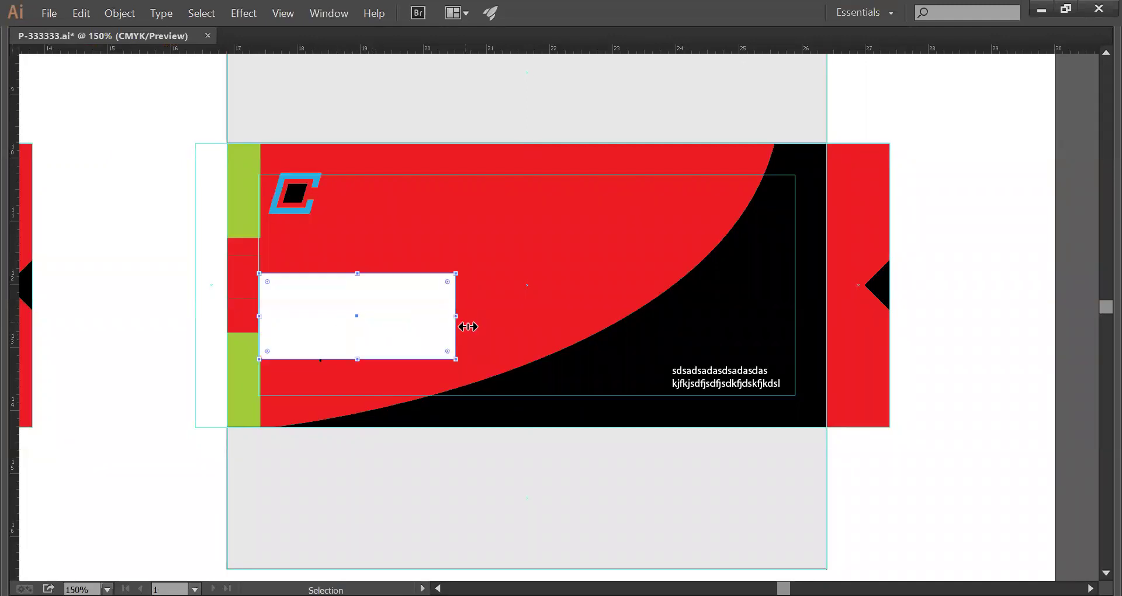
- Use outline view to move the DGraphic text from behind the white rectangle onto the middle of the duplicate's red panel
{"action": "key", "text": "m"}
{"action": "key", "text": "v"}
{"action": "key", "text": "ctrl+y"}
{"action": "left_click_drag", "start_coordinate": [326, 350], "coordinate": [594, 292]}
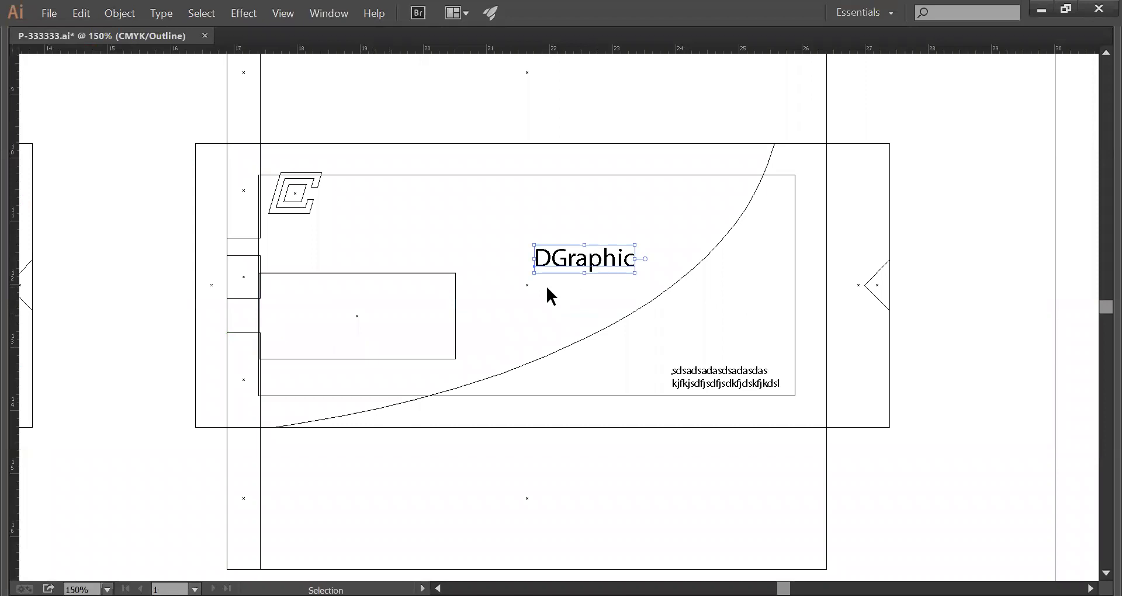
{"action": "key", "text": "ctrl+y"}
{"action": "key", "text": "m"}
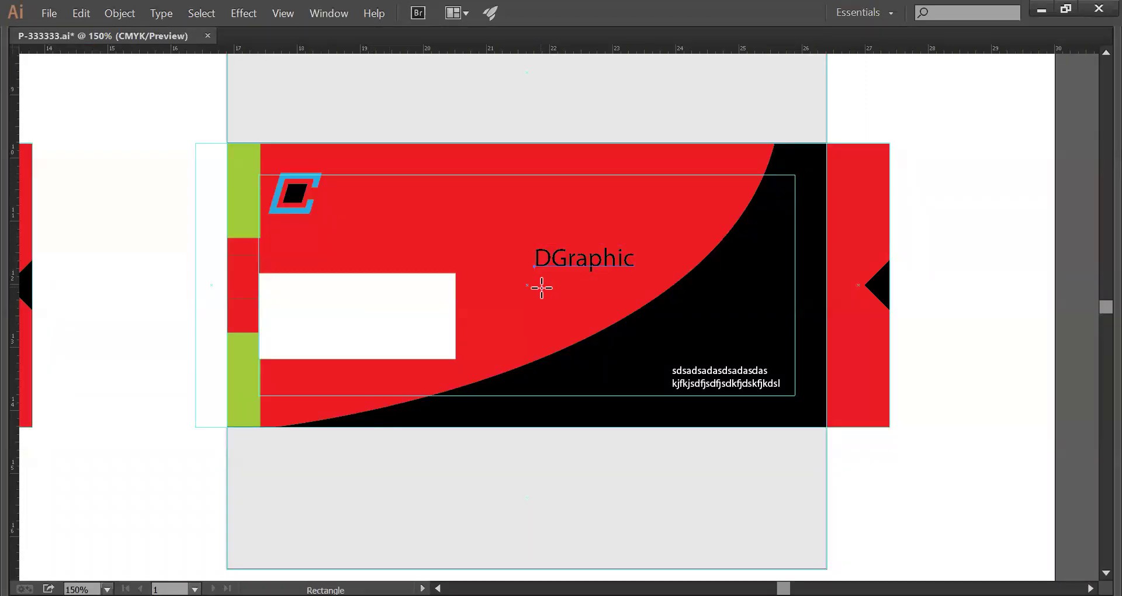
- Delete the white rectangle from the duplicate envelope
{"action": "left_click", "coordinate": [655, 325], "text": "ctrl+alt"}
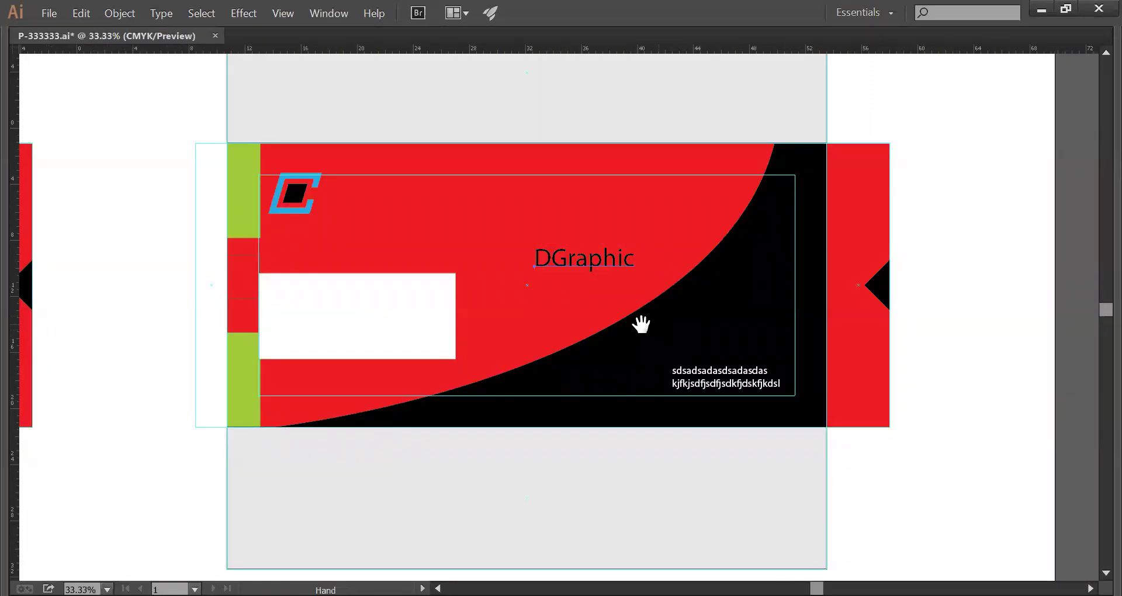
{"action": "left_click_drag", "start_coordinate": [641, 320], "coordinate": [469, 327]}
{"action": "left_click_drag", "start_coordinate": [182, 310], "coordinate": [474, 296]}
{"action": "key", "text": "z"}
{"action": "left_click_drag", "start_coordinate": [385, 229], "coordinate": [825, 388]}
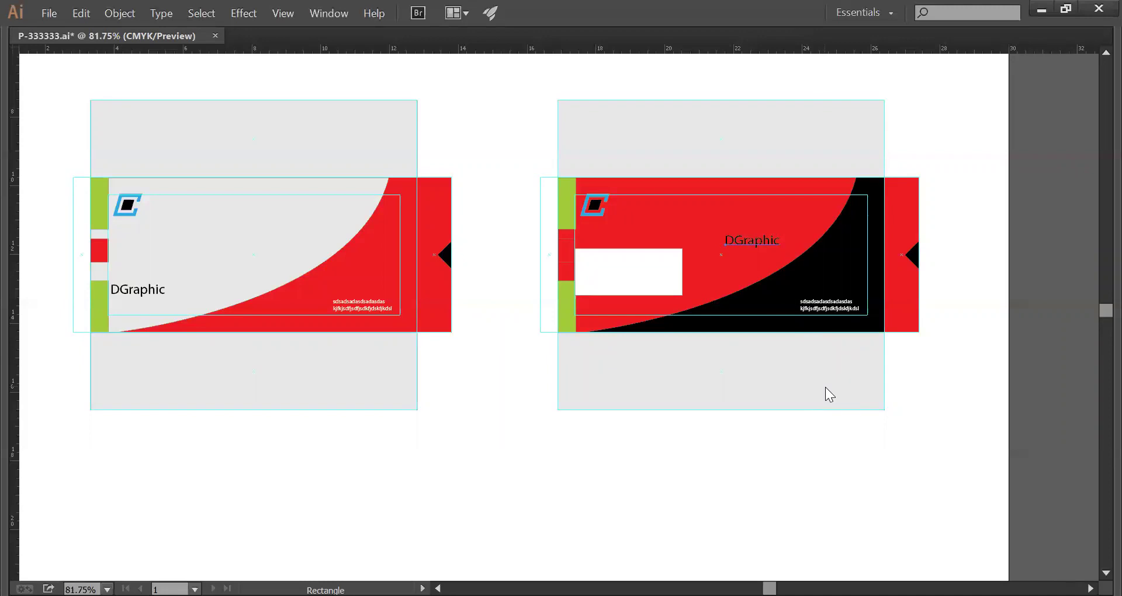
{"action": "key", "text": "v"}
{"action": "left_click", "coordinate": [523, 297]}
{"action": "left_click", "coordinate": [631, 291]}
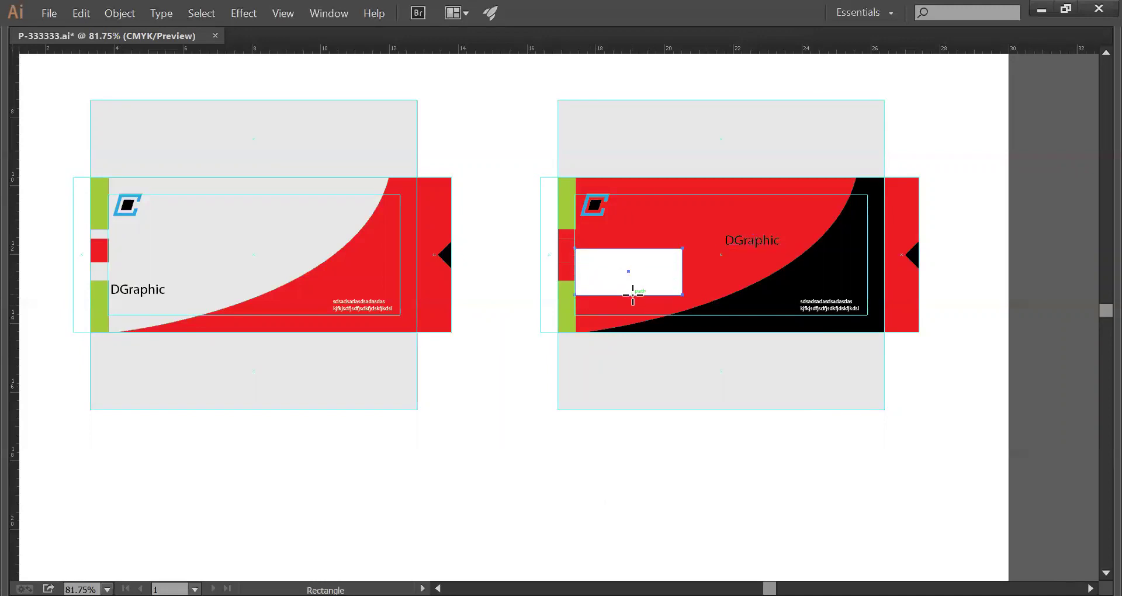
{"action": "key", "text": "Delete"}
- Delete the black curved shape from the duplicate's middle panel
{"action": "key", "text": "m"}
{"action": "key", "text": "z"}
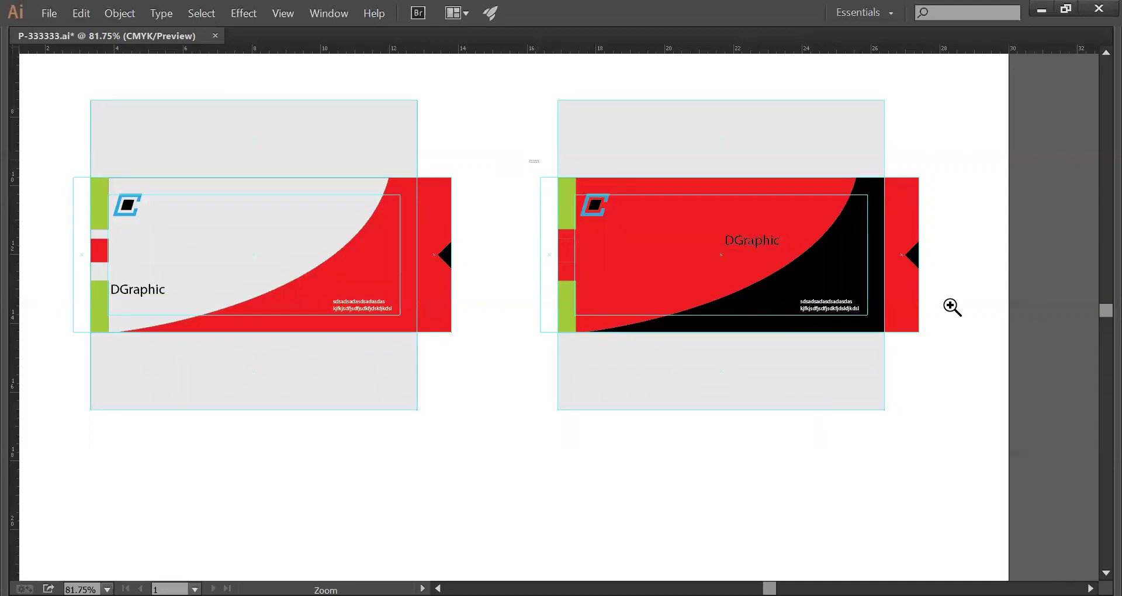
{"action": "left_click_drag", "start_coordinate": [530, 165], "coordinate": [1037, 343]}
{"action": "key", "text": "v"}
{"action": "key", "text": "m"}
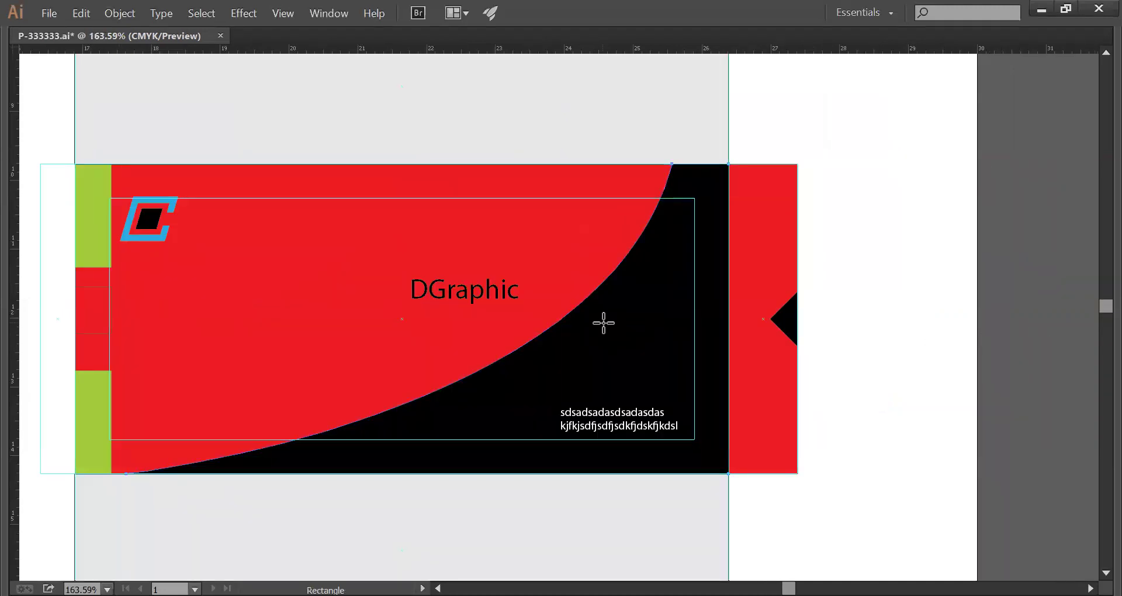
{"action": "key", "text": "Delete"}
{"action": "key", "text": "v"}
- Draw a tall black rectangle about 3.65 × 14.81 in vertically across the duplicate envelope and clear the selection
{"action": "key", "text": "ctrl+1"}
{"action": "key", "text": "space"}
{"action": "scroll", "coordinate": [560, 341], "scroll_direction": "down", "scroll_amount": 2}
{"action": "scroll", "coordinate": [526, 317], "scroll_direction": "left", "scroll_amount": 3}
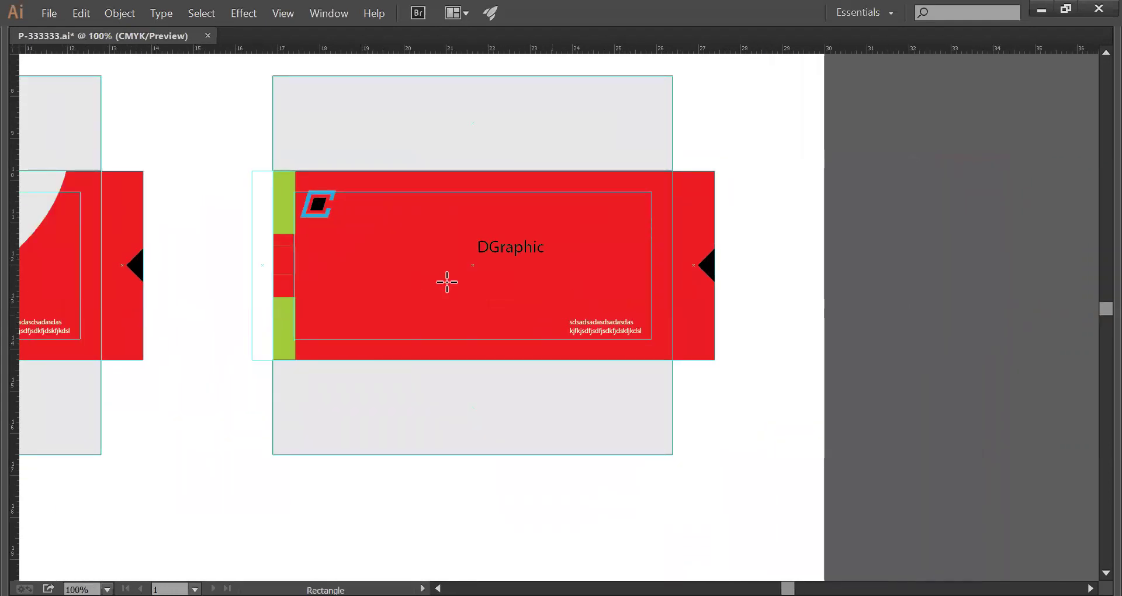
{"action": "key", "text": "Tab"}
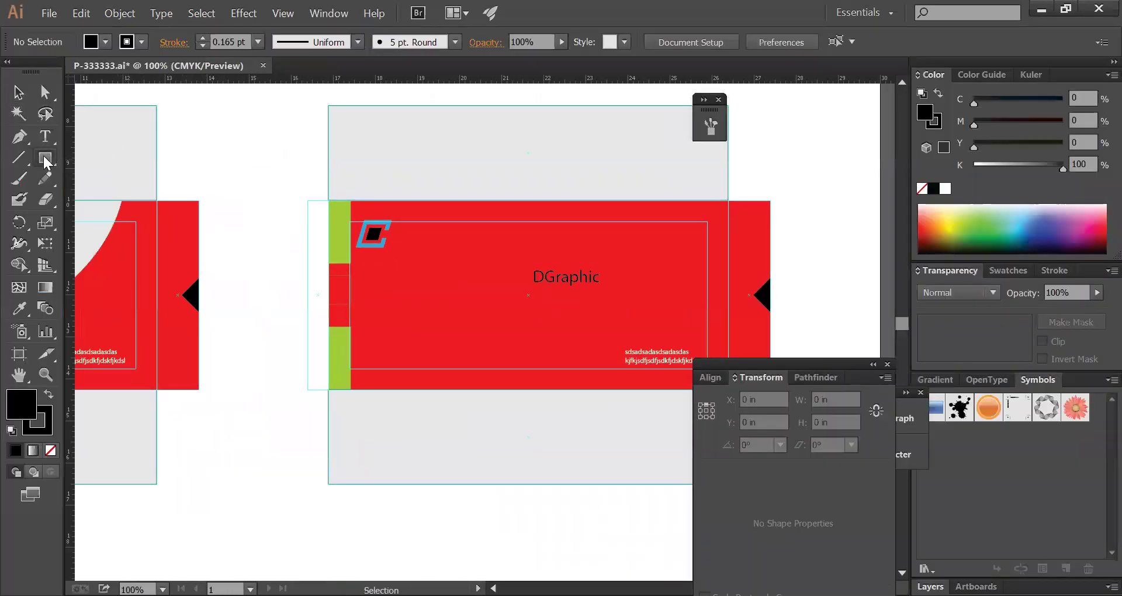
{"action": "key", "text": "Tab"}
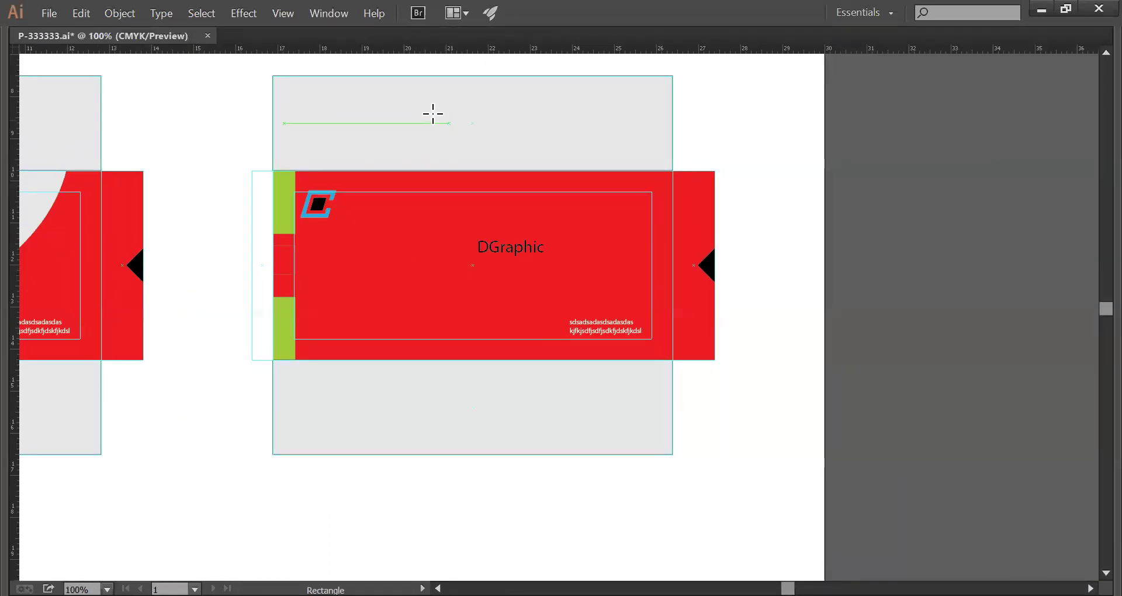
{"action": "left_click", "coordinate": [645, 296]}
{"action": "left_click_drag", "start_coordinate": [495, 287], "coordinate": [614, 263]}
{"action": "left_click_drag", "start_coordinate": [527, 106], "coordinate": [629, 521]}
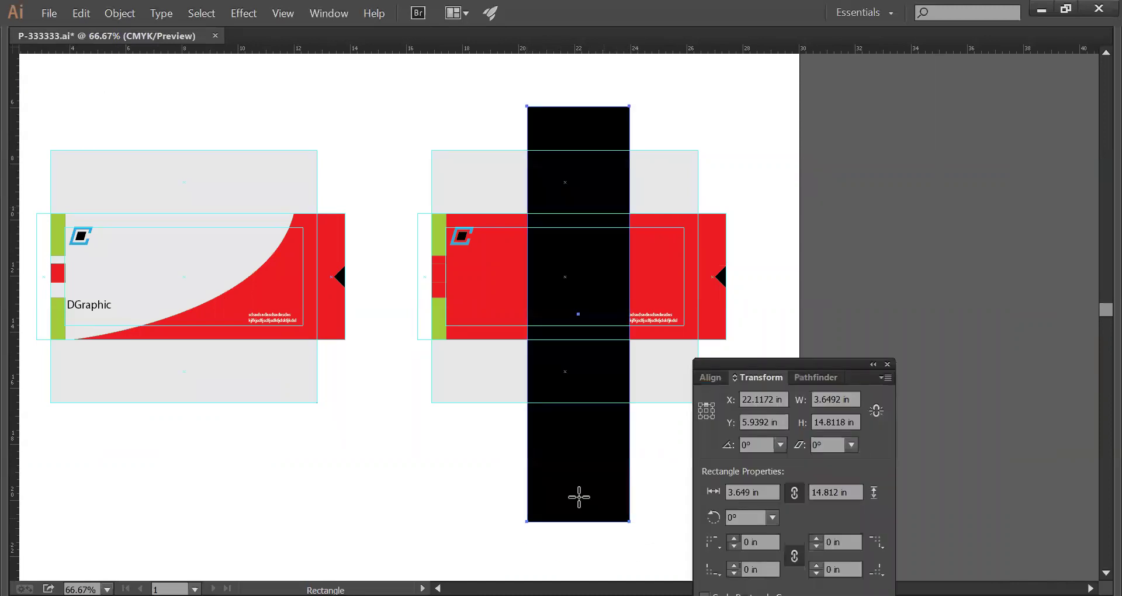
{"action": "key", "text": "Tab"}
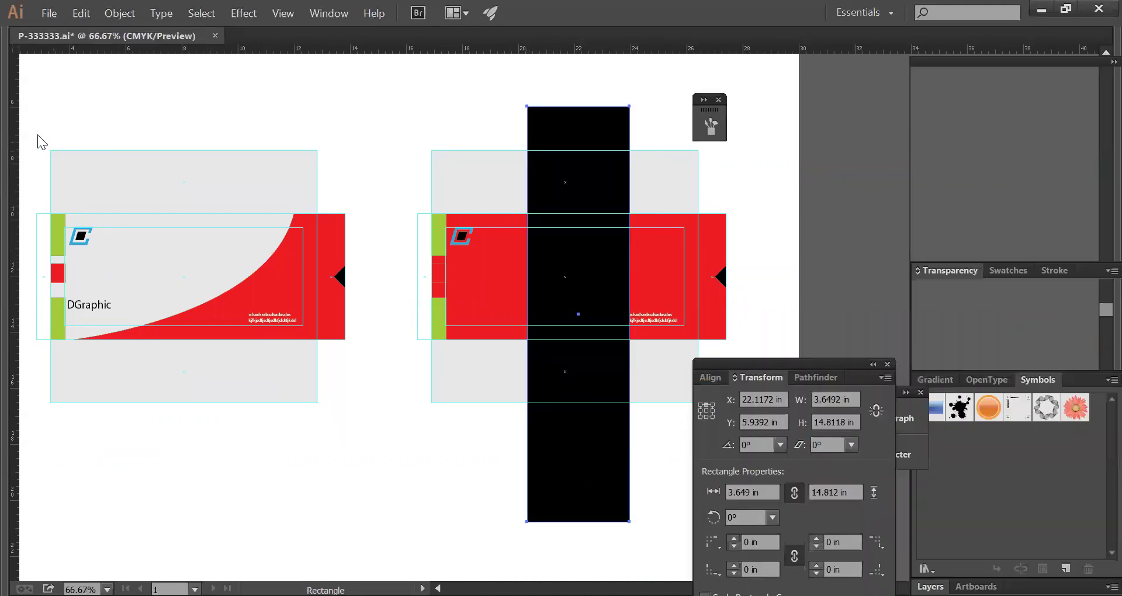
{"action": "left_click", "coordinate": [24, 91]}
{"action": "key", "text": "Tab"}
{"action": "left_click", "coordinate": [270, 121]}
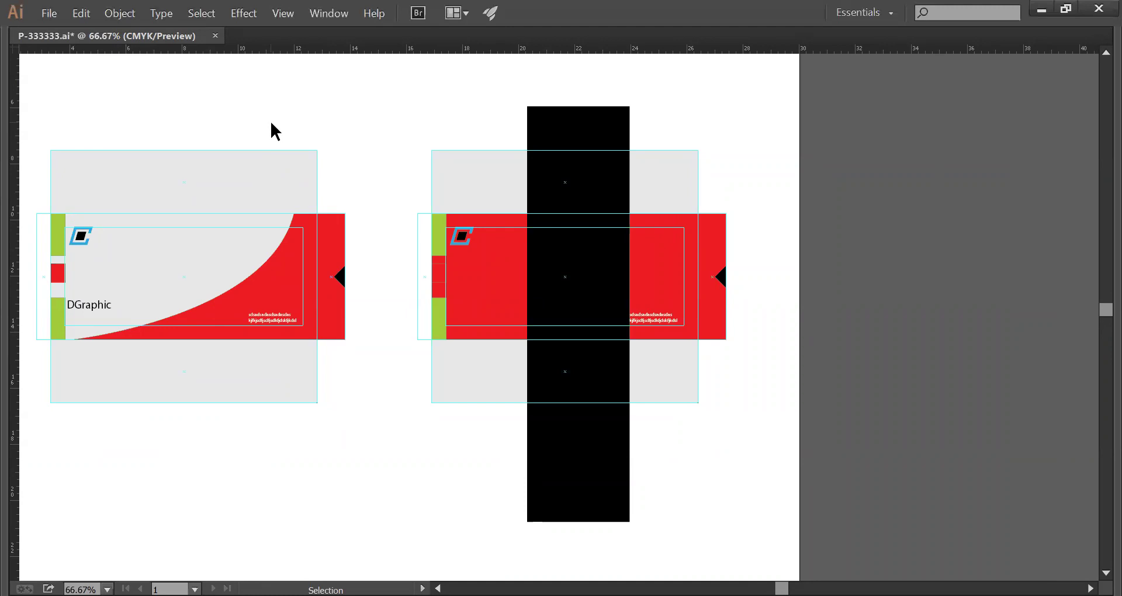
- Rotate the tall black rectangle clockwise into a diagonal band and move it up to centre it over the duplicate's middle panel
{"action": "left_click", "coordinate": [561, 152]}
{"action": "key", "text": "z"}
{"action": "left_click_drag", "start_coordinate": [387, 109], "coordinate": [904, 327]}
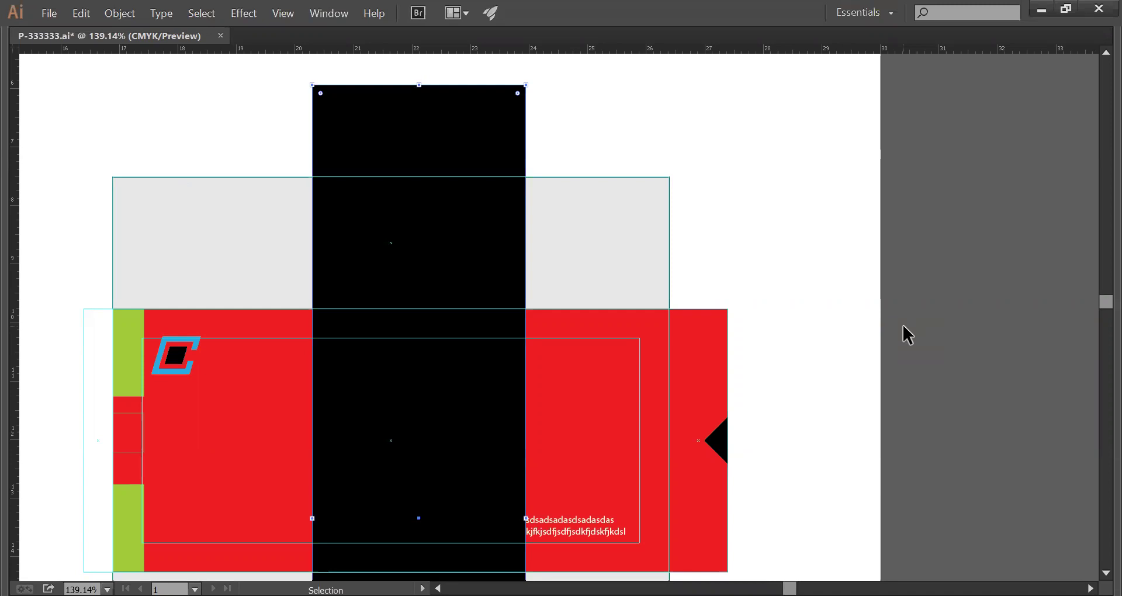
{"action": "left_click", "coordinate": [408, 403], "text": "ctrl+alt"}
{"action": "left_click_drag", "start_coordinate": [542, 377], "coordinate": [496, 300]}
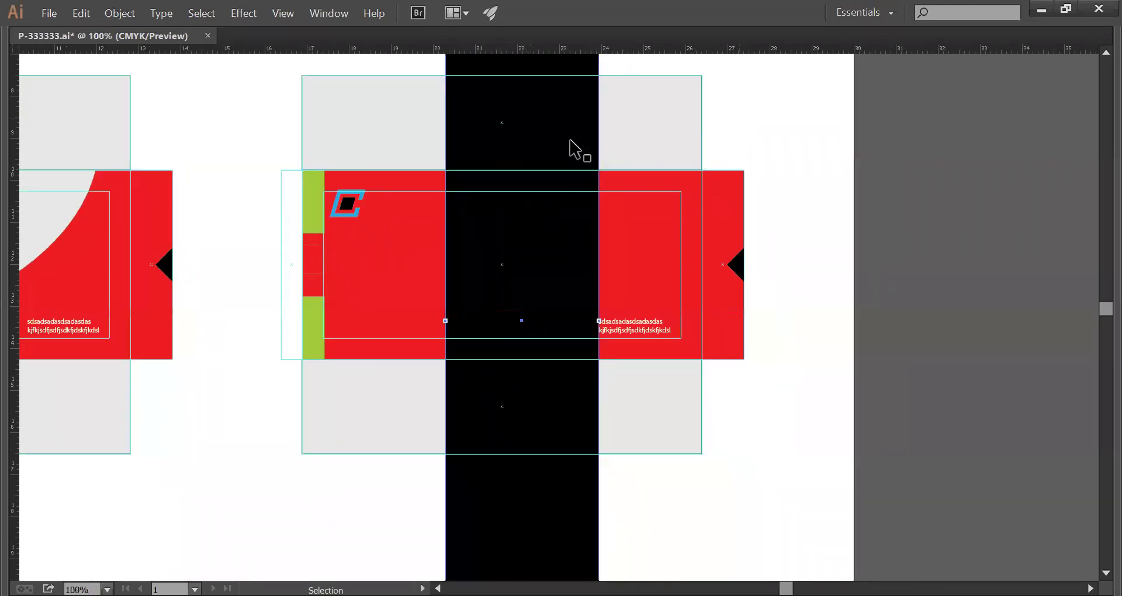
{"action": "key", "text": "Tab"}
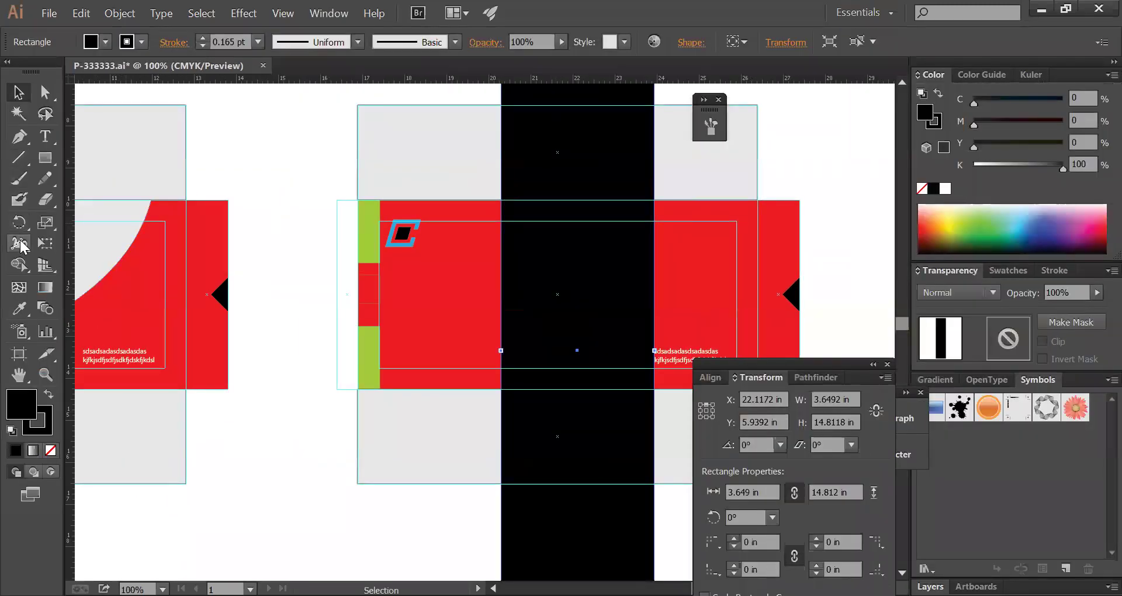
{"action": "left_click", "coordinate": [18, 221]}
{"action": "key", "text": "Tab"}
{"action": "left_click_drag", "start_coordinate": [769, 120], "coordinate": [795, 261]}
{"action": "key", "text": "v"}
{"action": "left_click_drag", "start_coordinate": [521, 403], "coordinate": [522, 350]}
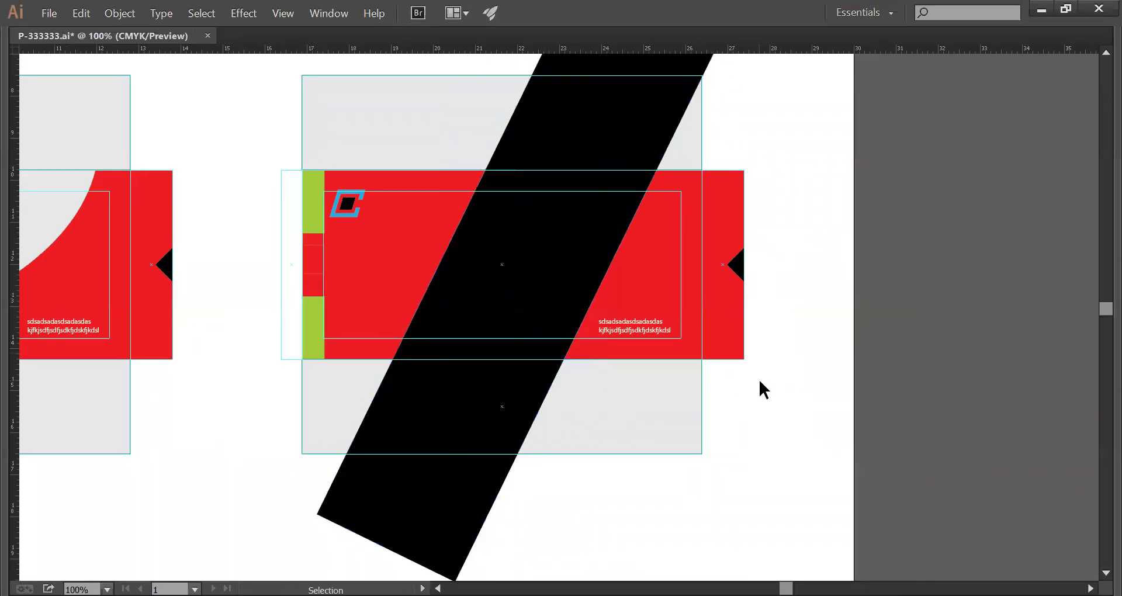
- Clear the black band's selection and select the duplicate's red middle panel
{"action": "key", "text": "r"}
{"action": "key", "text": "Tab"}
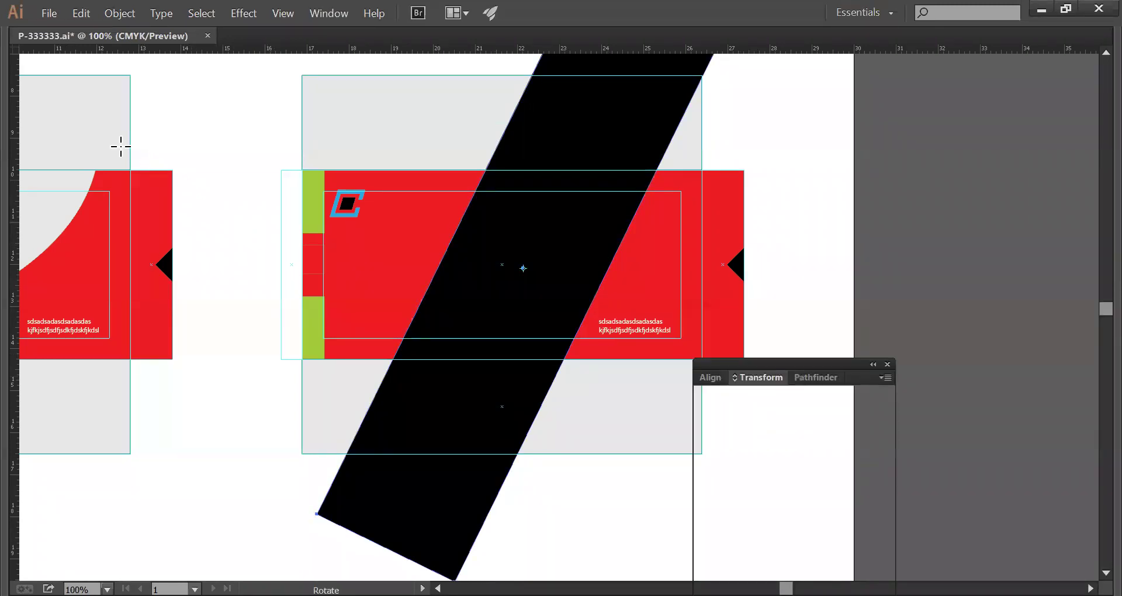
{"action": "key", "text": "v"}
{"action": "key", "text": "Tab"}
{"action": "left_click", "coordinate": [777, 237]}
{"action": "left_click", "coordinate": [694, 235]}
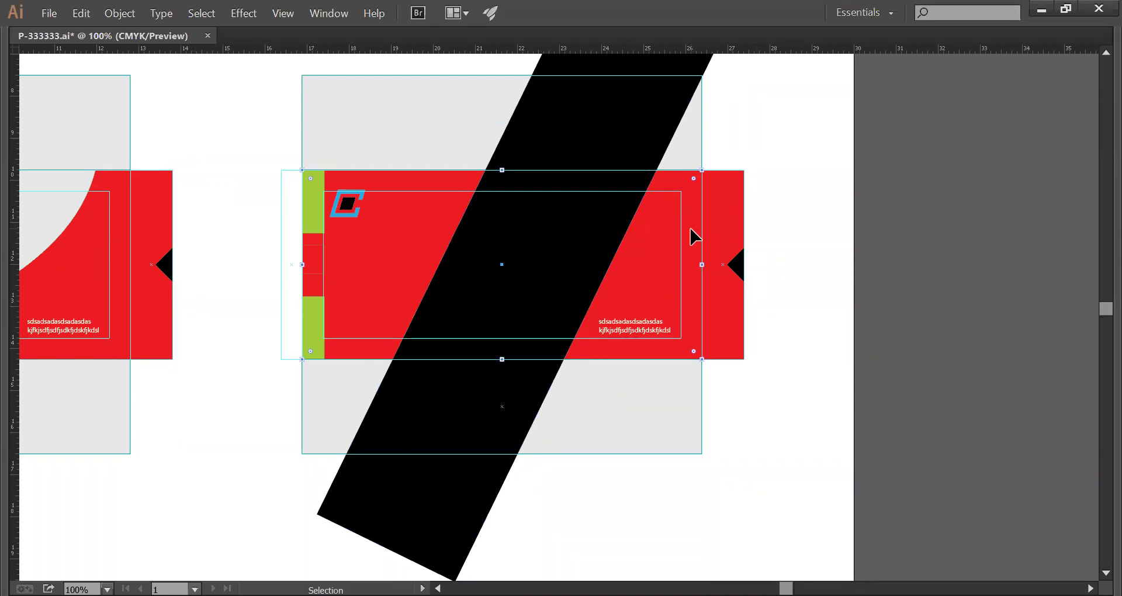
{"action": "key", "text": "a"}
{"action": "left_click", "coordinate": [499, 286]}
{"action": "left_click_drag", "start_coordinate": [503, 266], "coordinate": [352, 111]}
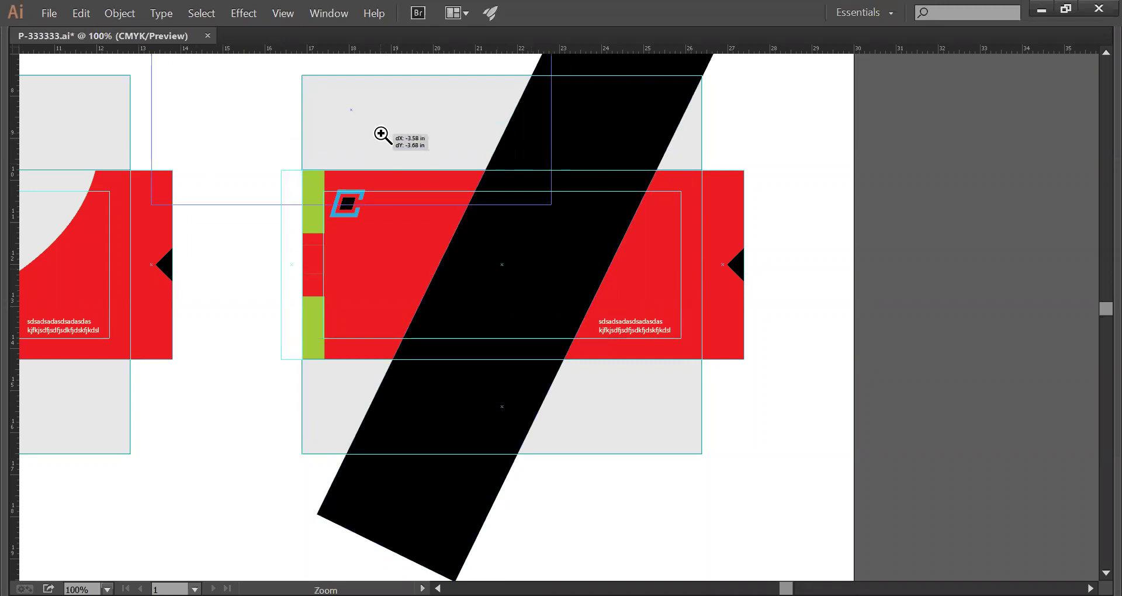
{"action": "key", "text": "ctrl+z"}
- Scale the slanted black bar down to about 3.14 by 12.76 in, keeping it across the middle of the card
{"action": "key", "text": "v"}
{"action": "key", "text": "Tab"}
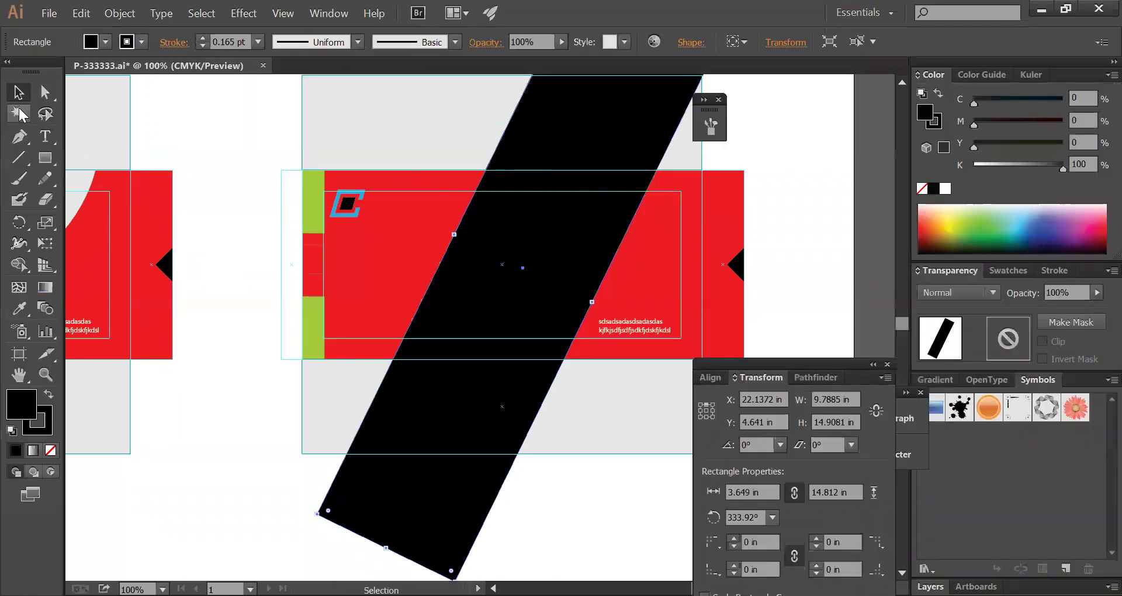
{"action": "key", "text": "Tab"}
{"action": "mouse_move", "coordinate": [648, 334]}
{"action": "left_mouse_down"}
{"action": "mouse_move", "coordinate": [634, 313]}
{"action": "mouse_move", "coordinate": [643, 319]}
{"action": "left_mouse_up"}
{"action": "left_click_drag", "start_coordinate": [587, 290], "coordinate": [581, 316]}
- Place copies of the slanted black bar over the right and left ends of the card
{"action": "left_click_drag", "start_coordinate": [558, 184], "coordinate": [796, 103]}
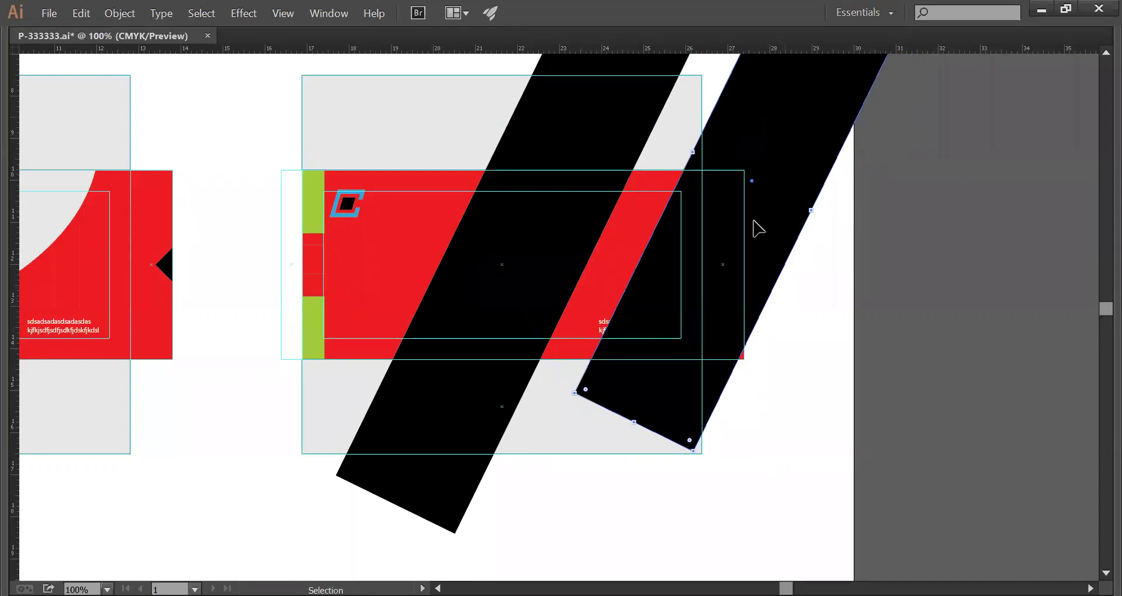
{"action": "left_click_drag", "start_coordinate": [695, 378], "coordinate": [736, 255]}
{"action": "left_click_drag", "start_coordinate": [329, 235], "coordinate": [372, 285]}
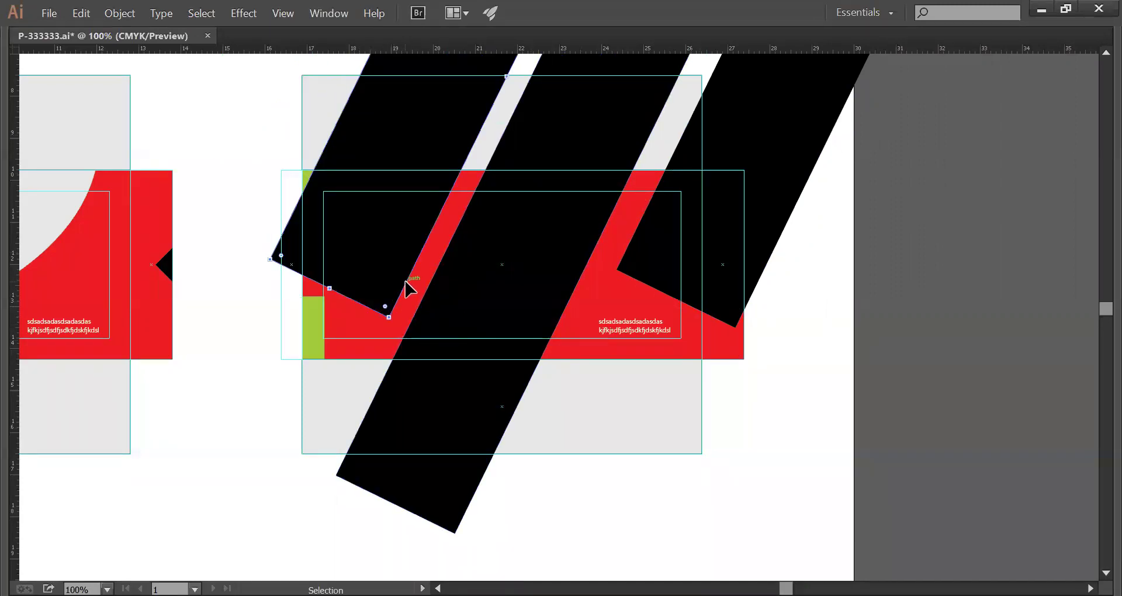
- Select the three slanted black bars and split them with the Pathfinder Divide operation
{"action": "left_click", "coordinate": [596, 353]}
{"action": "key", "text": "a"}
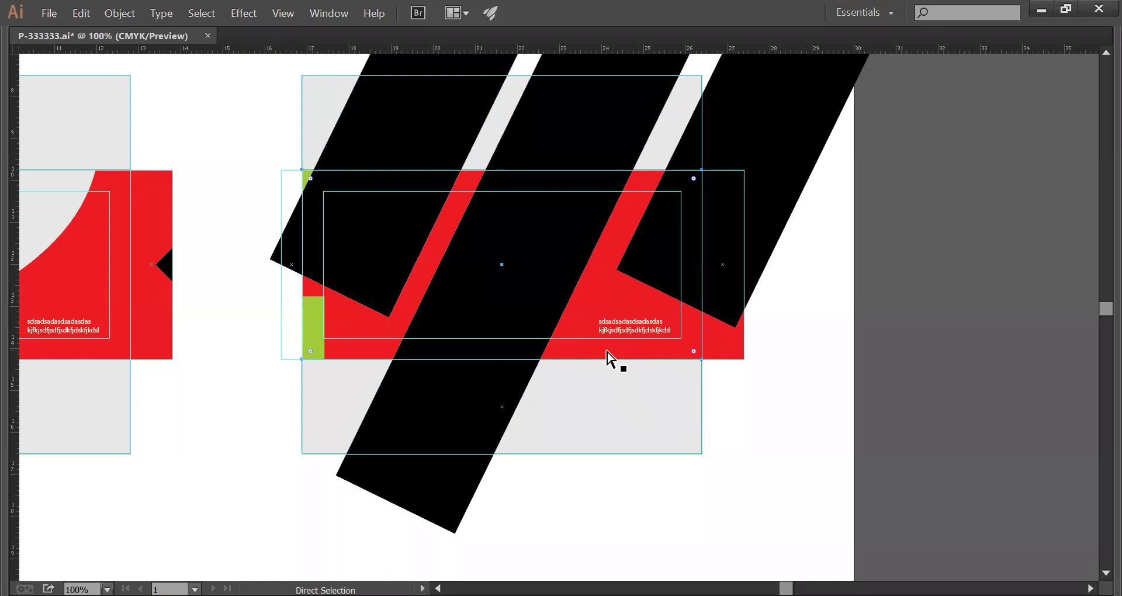
{"action": "key", "text": "ctrl+shift+a"}
{"action": "key", "text": "v"}
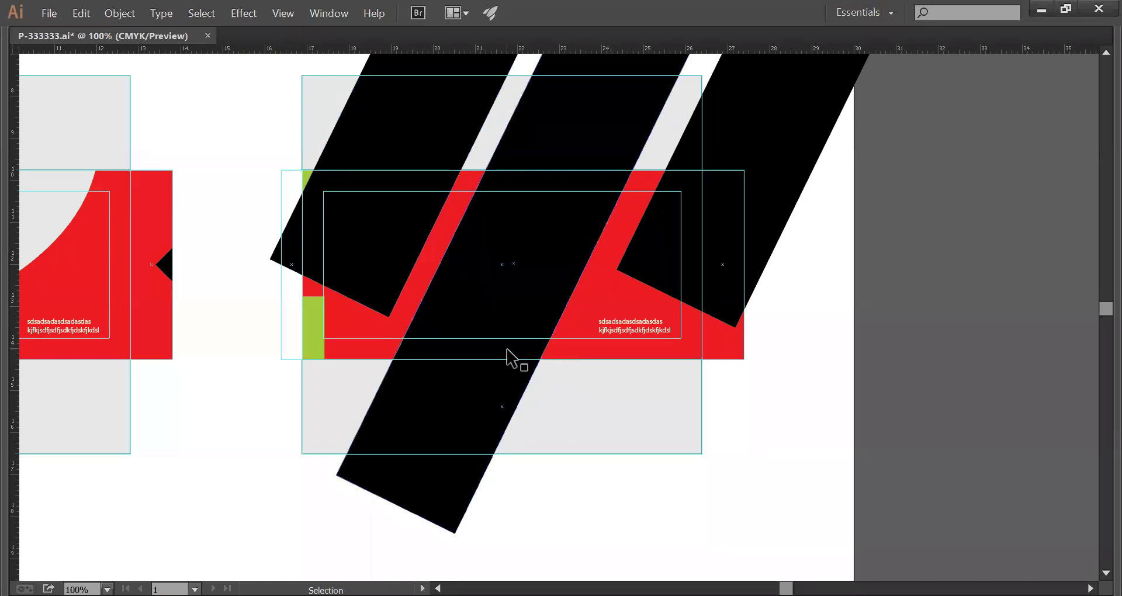
{"action": "left_click", "coordinate": [421, 293], "text": "ctrl"}
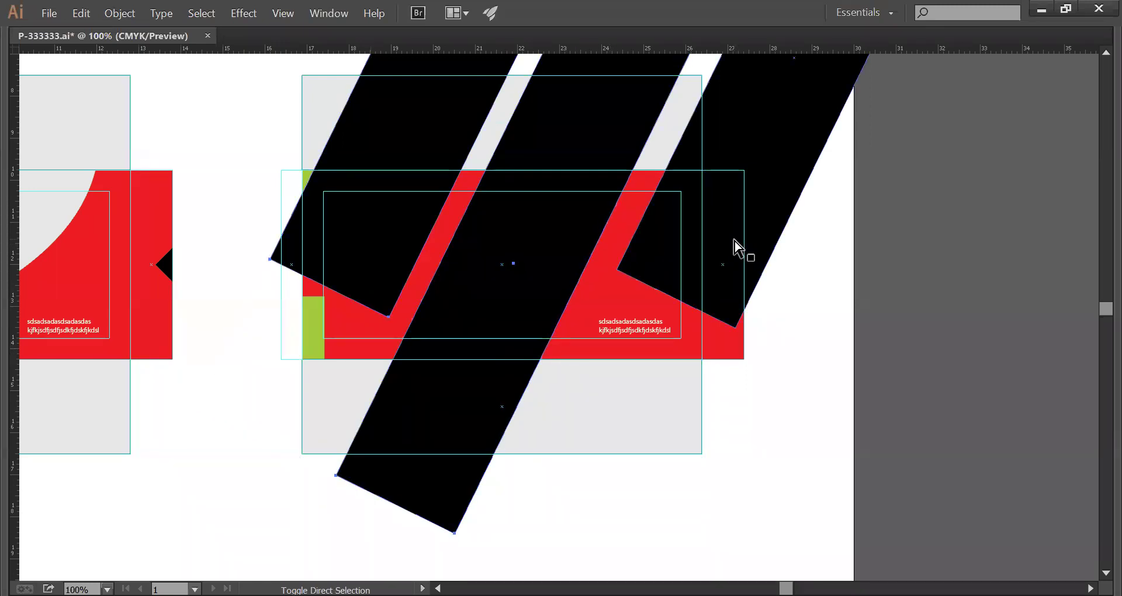
{"action": "left_click", "coordinate": [736, 248]}
{"action": "key", "text": "shift+F8"}
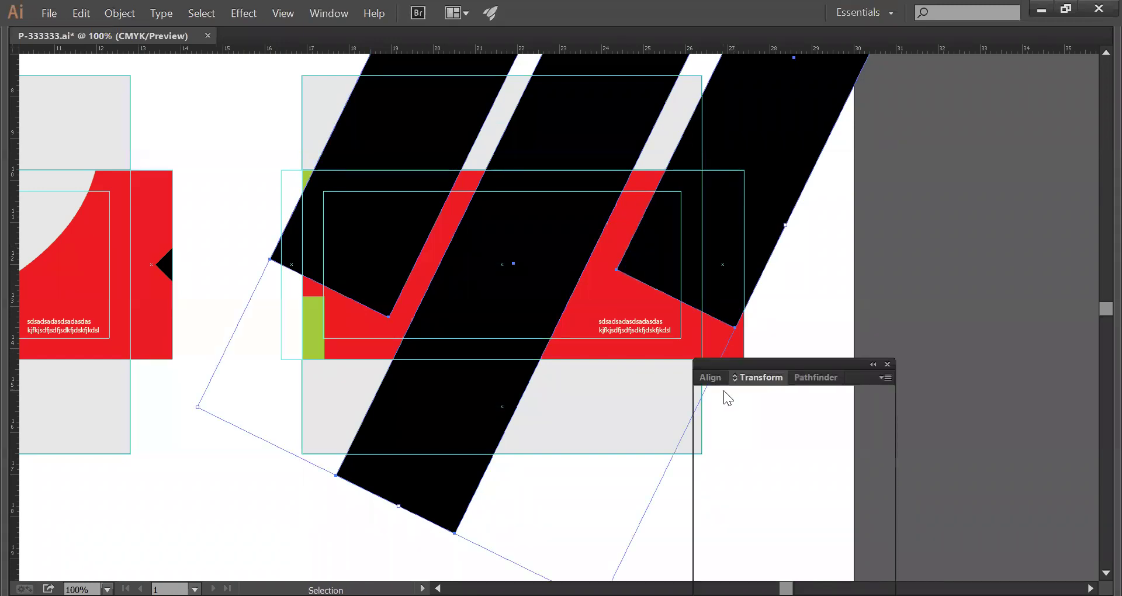
{"action": "key", "text": "Tab"}
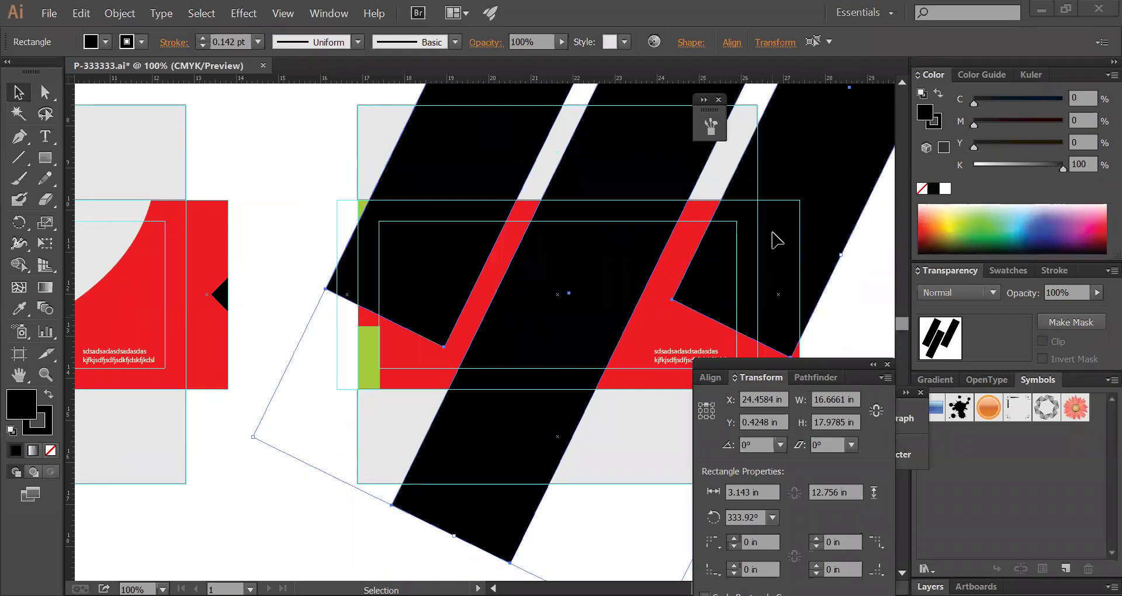
{"action": "left_click", "coordinate": [819, 380]}
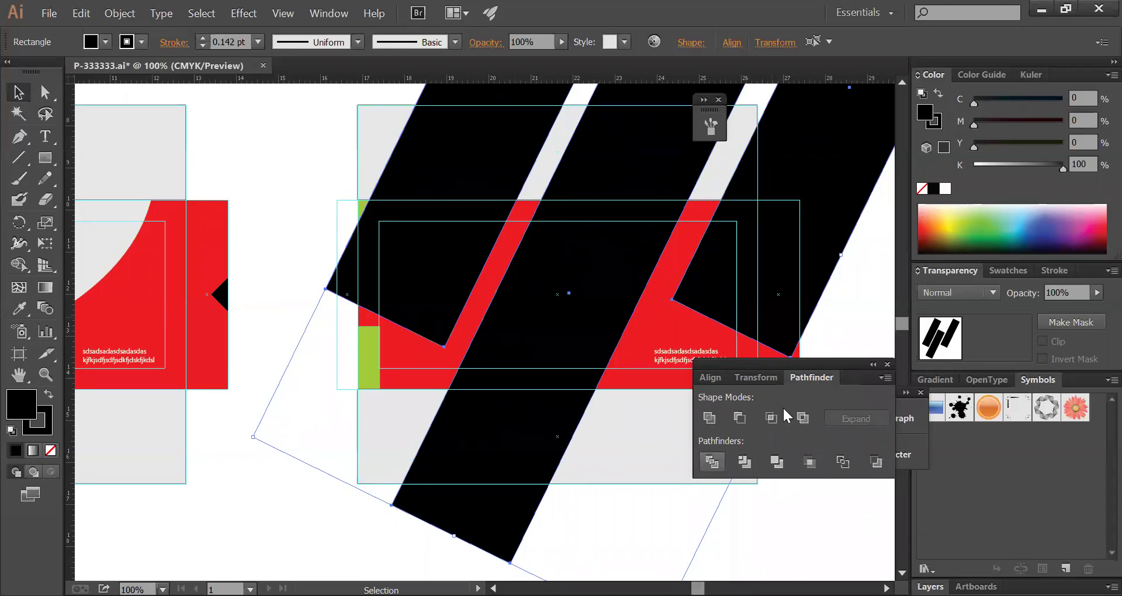
{"action": "left_click", "coordinate": [712, 462]}
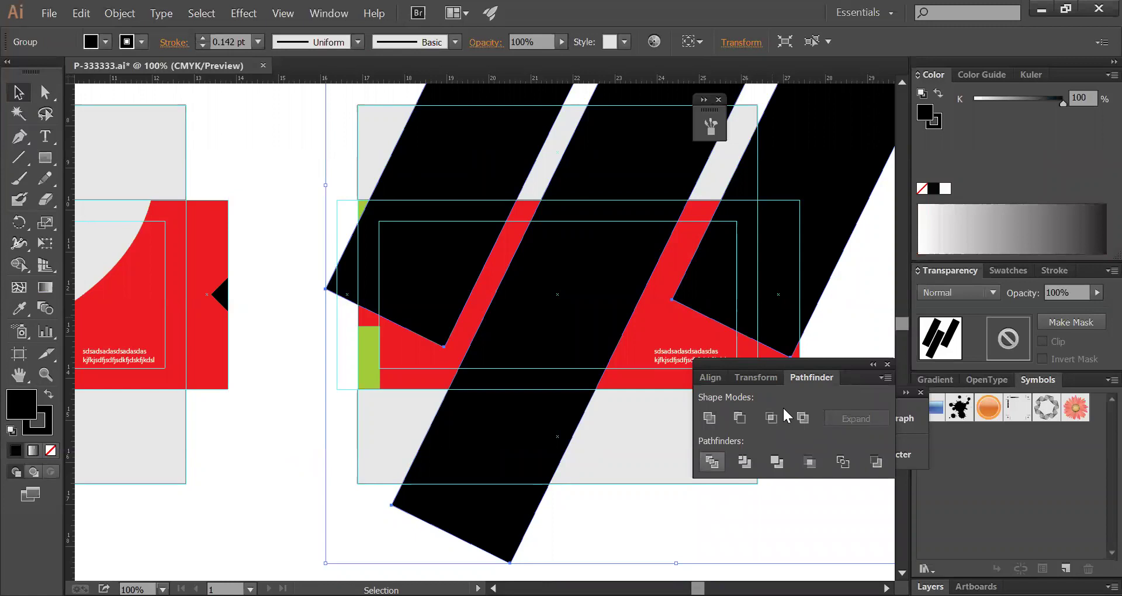
- Reselect only the three slanted bars without the red background, apply Divide to them and ungroup the result
{"action": "left_click", "coordinate": [544, 528], "text": "ctrl"}
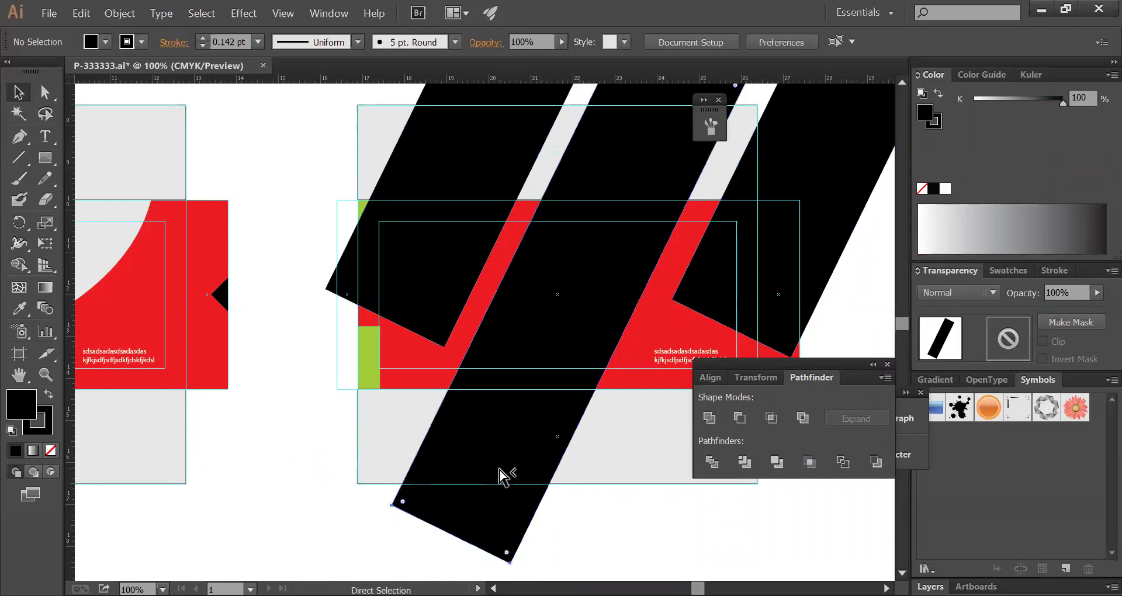
{"action": "left_click", "coordinate": [630, 383], "text": "ctrl"}
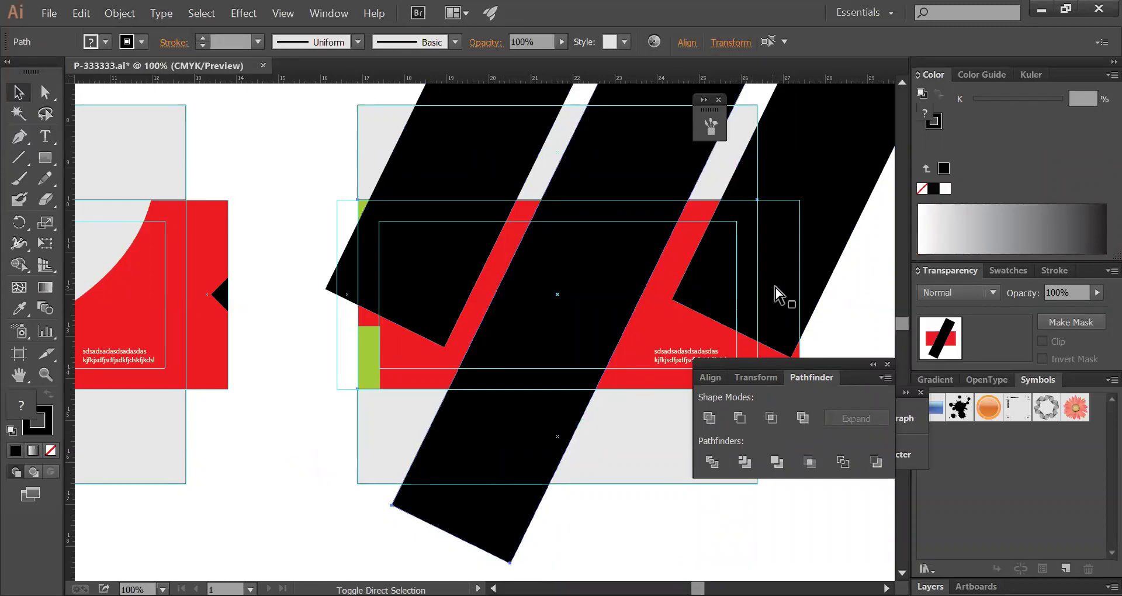
{"action": "left_click", "coordinate": [412, 379], "text": "ctrl"}
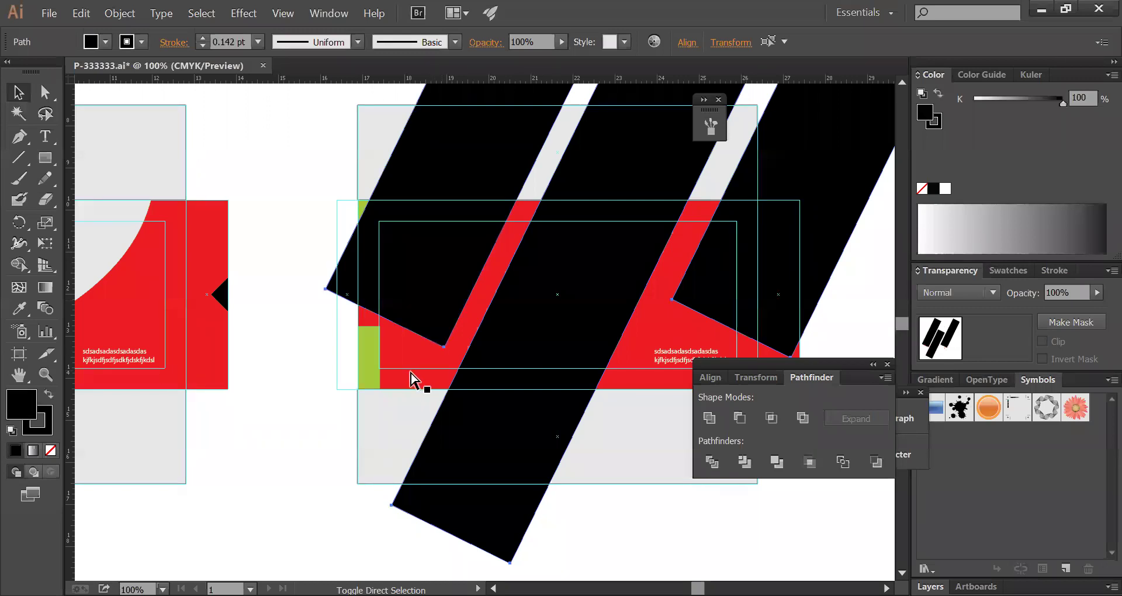
{"action": "left_click", "coordinate": [710, 459]}
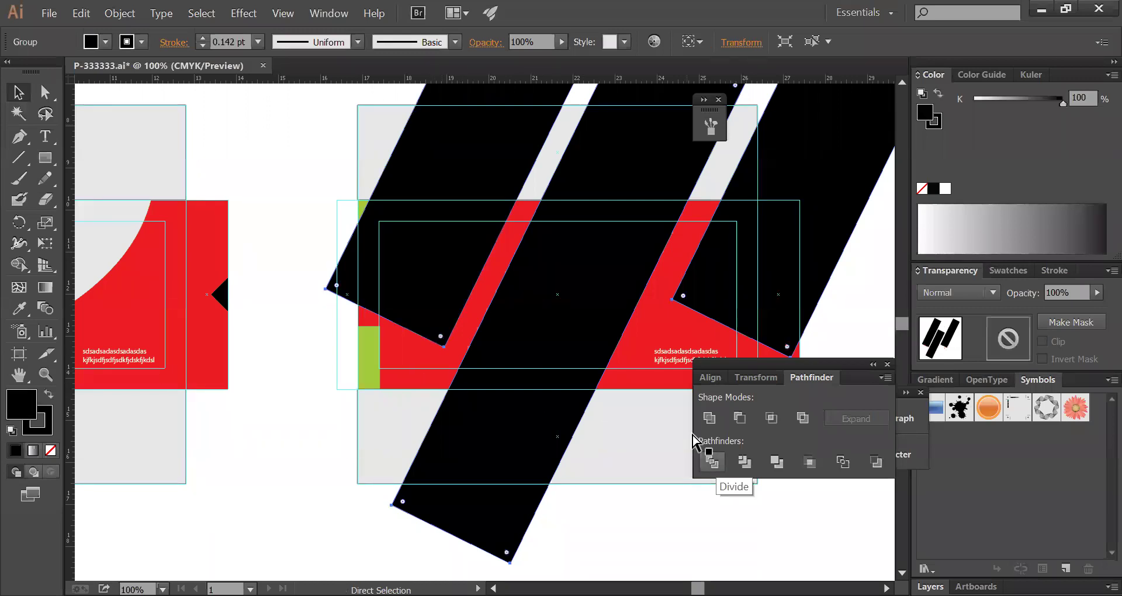
{"action": "key", "text": "v"}
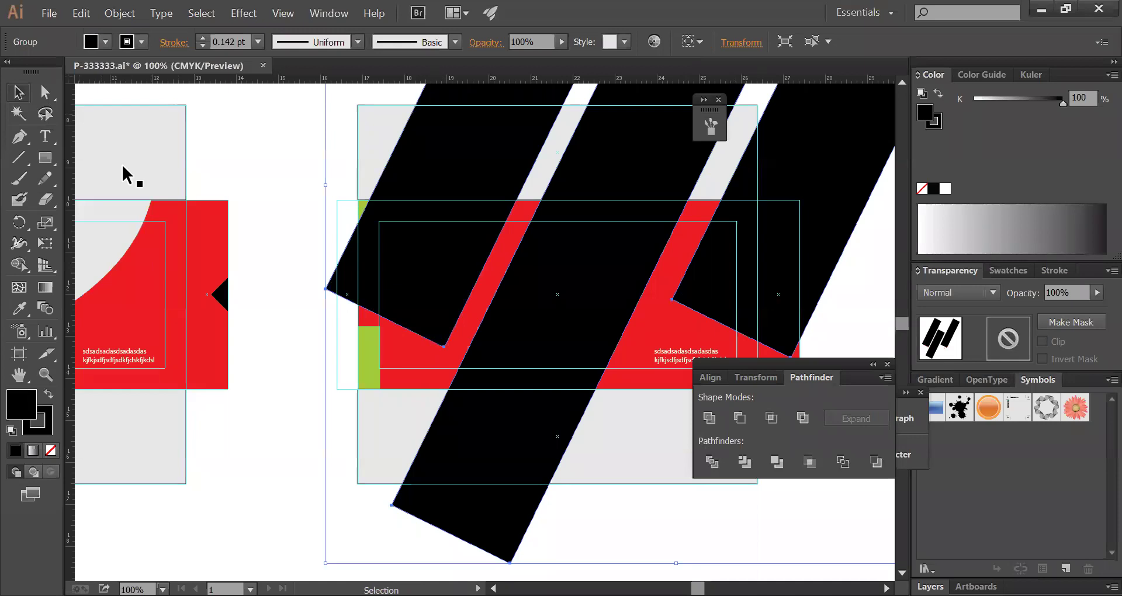
{"action": "key", "text": "Tab"}
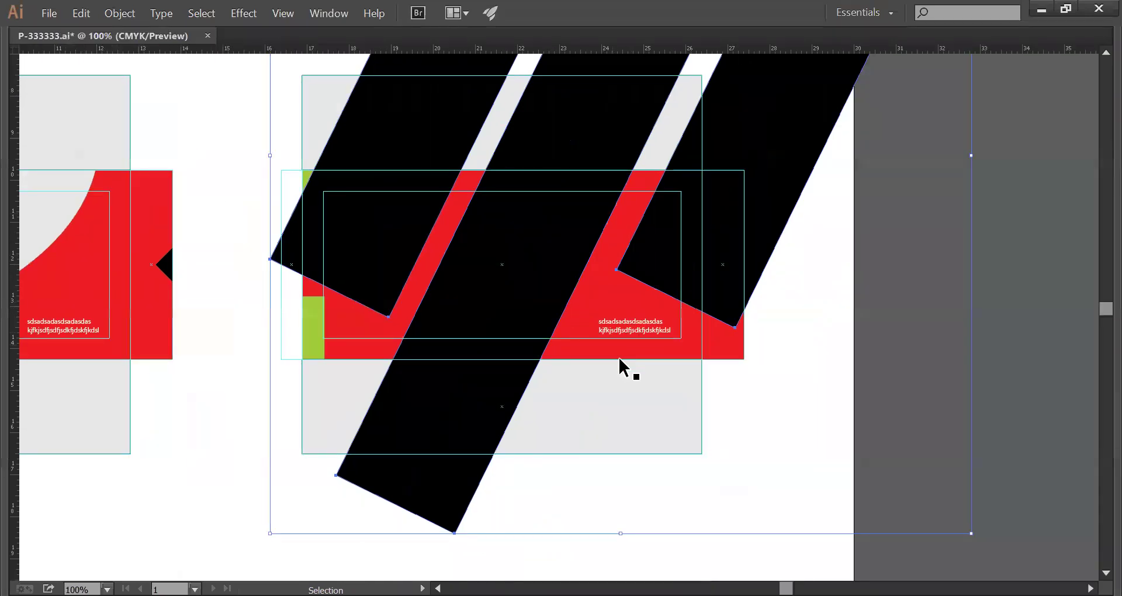
{"action": "right_click", "coordinate": [553, 254]}
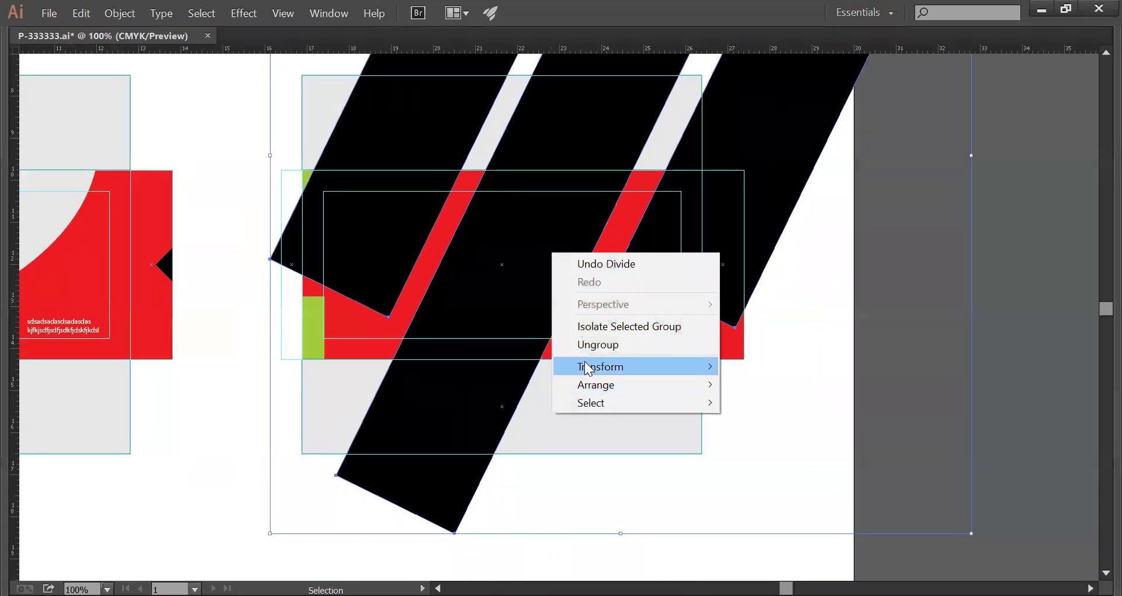
{"action": "left_click", "coordinate": [594, 346]}
- Cut the middle slanted bar and paste it in front at the same place
{"action": "left_click", "coordinate": [467, 434]}
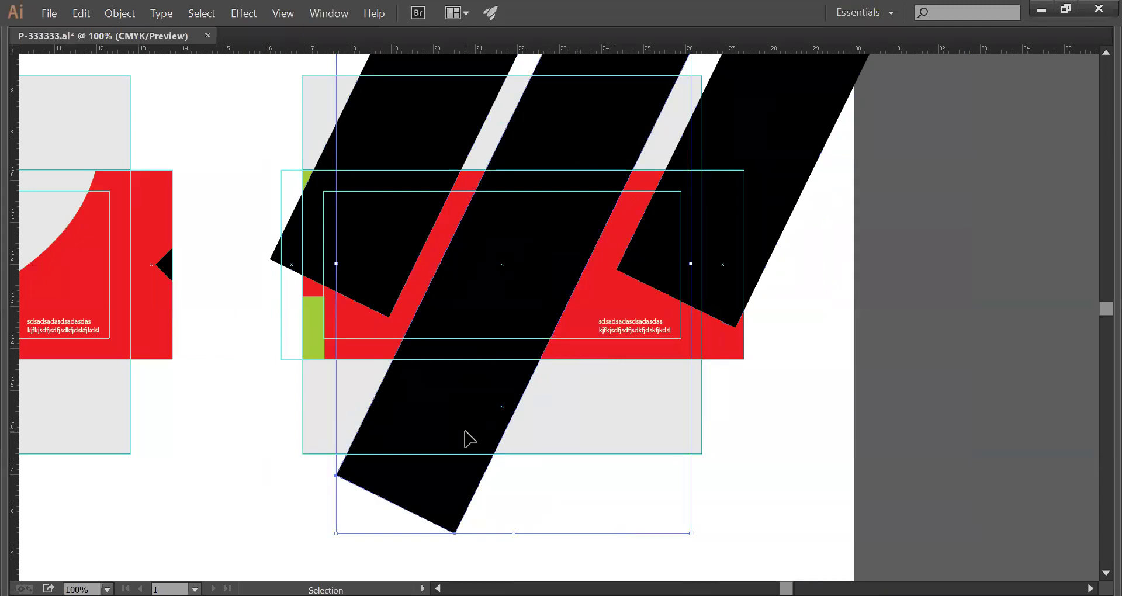
{"action": "key", "text": "ctrl+x"}
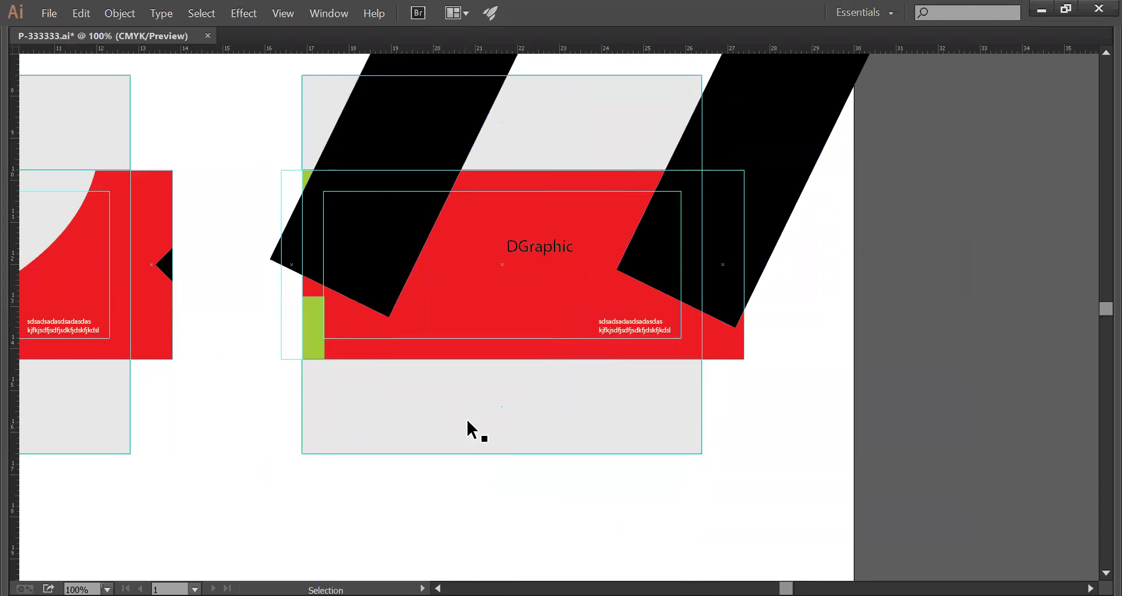
{"action": "key", "text": "ctrl+f"}
- Divide the three slanted black bars together with the card's red background rectangle
{"action": "left_click", "coordinate": [576, 324], "text": "shift"}
{"action": "key", "text": "a"}
{"action": "key", "text": "v"}
{"action": "key", "text": "Tab"}
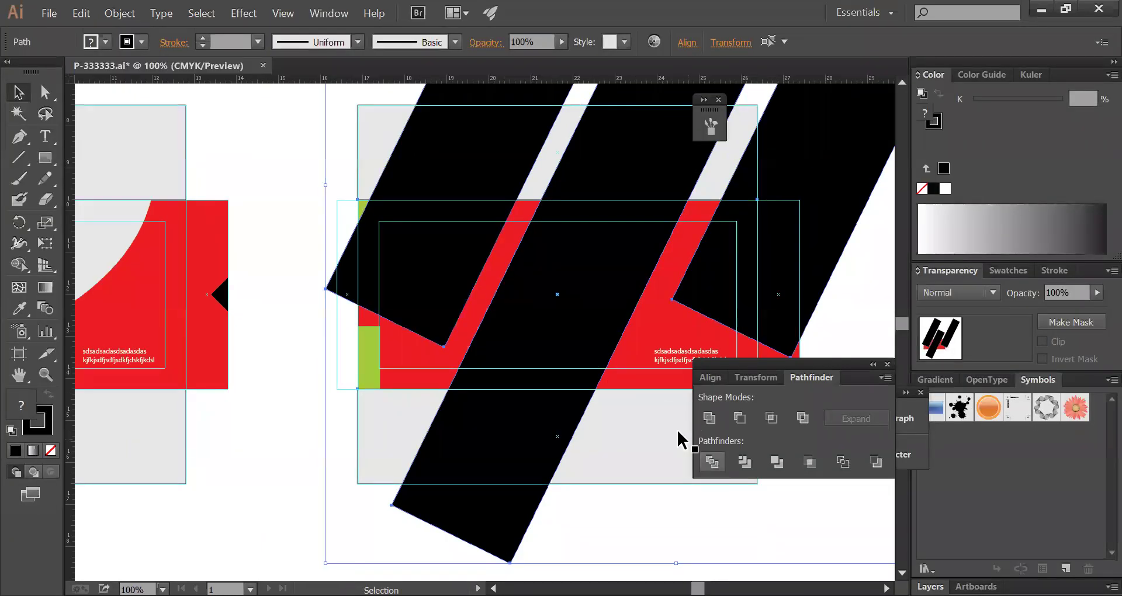
{"action": "left_click", "coordinate": [712, 462]}
{"action": "key", "text": "Tab"}
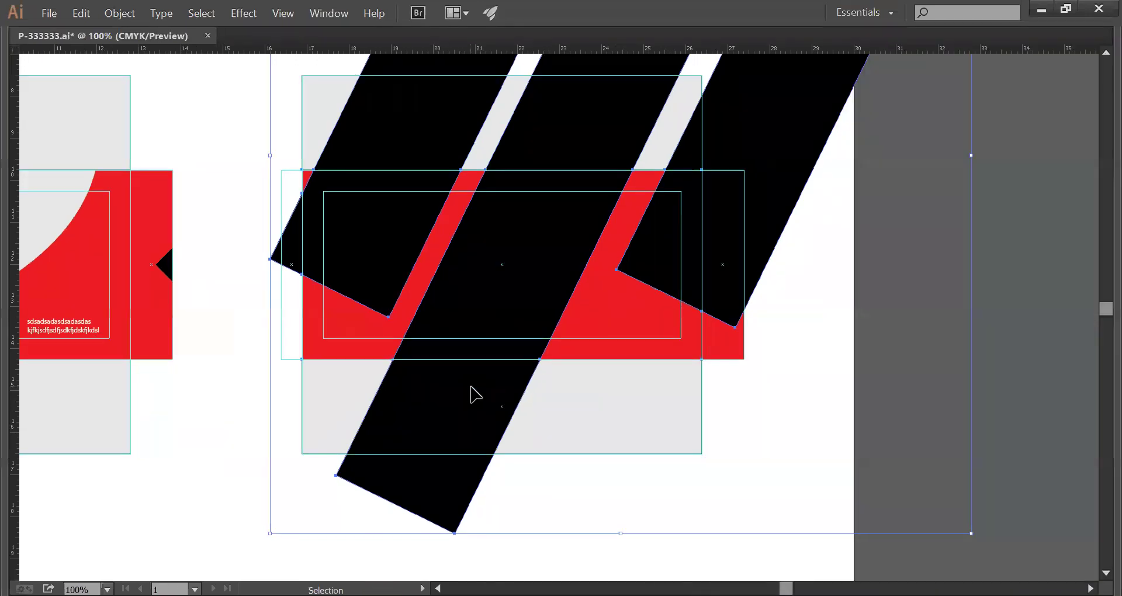
- Delete the divided parts of the three bars that extend beyond the card's outline
{"action": "key", "text": "a"}
{"action": "left_click", "coordinate": [220, 225]}
{"action": "left_click", "coordinate": [291, 247]}
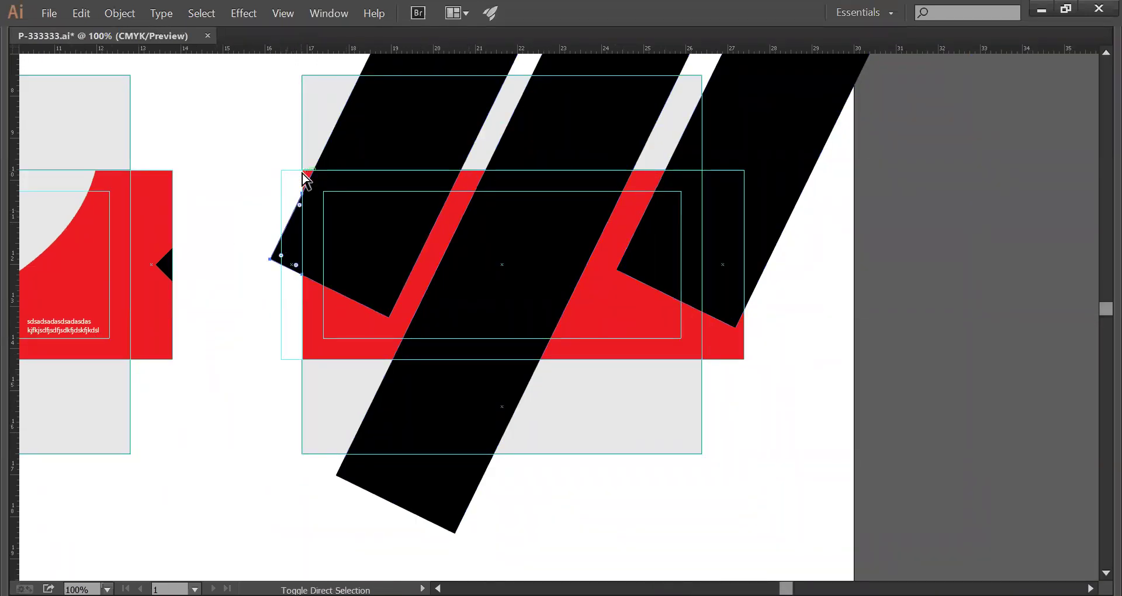
{"action": "key", "text": "v"}
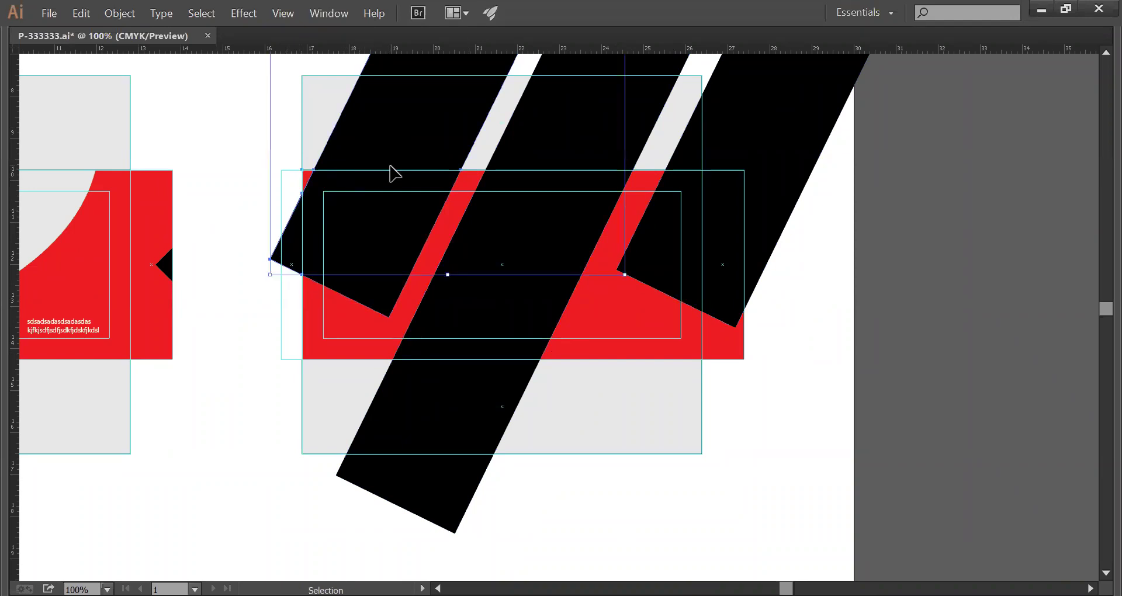
{"action": "key", "text": "Delete"}
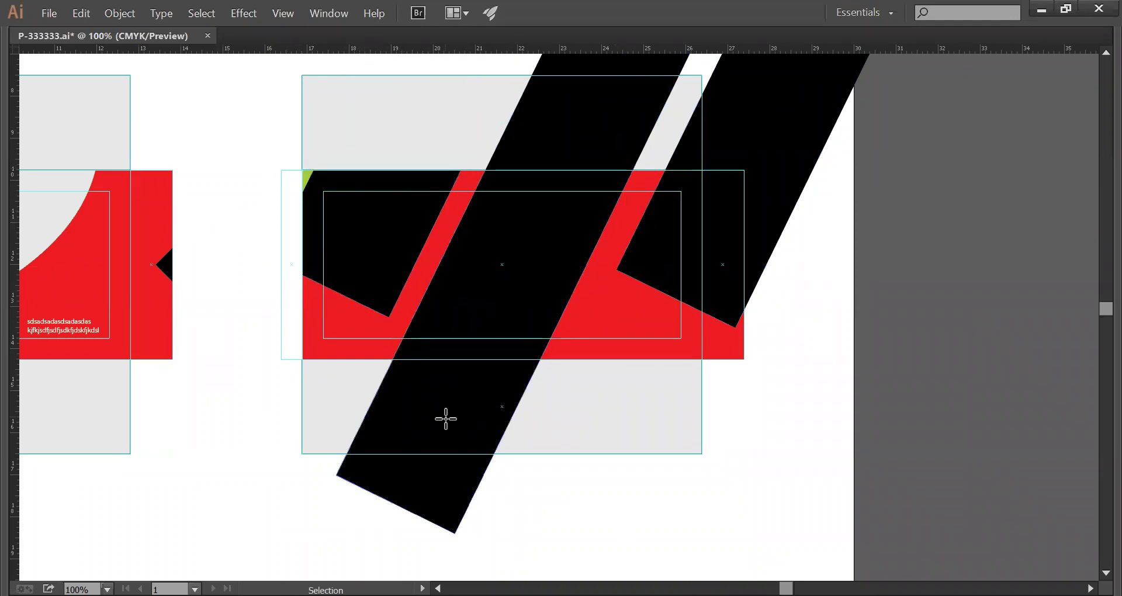
{"action": "left_click", "coordinate": [446, 418]}
{"action": "key", "text": "Delete"}
{"action": "left_click", "coordinate": [586, 126]}
{"action": "key", "text": "Delete"}
{"action": "left_click", "coordinate": [747, 175]}
{"action": "key", "text": "Delete"}
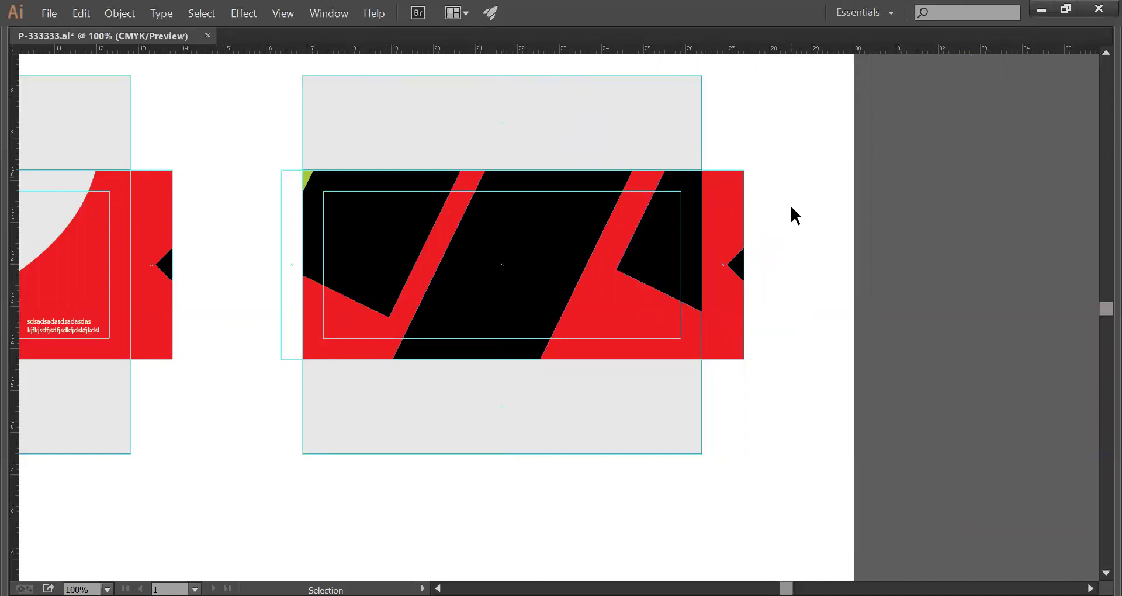
- Delete the upper green strip at the left edge of the card with the black bars
{"action": "key", "text": "z"}
{"action": "left_click_drag", "start_coordinate": [226, 104], "coordinate": [812, 331]}
{"action": "key", "text": "v"}
{"action": "left_click", "coordinate": [169, 248]}
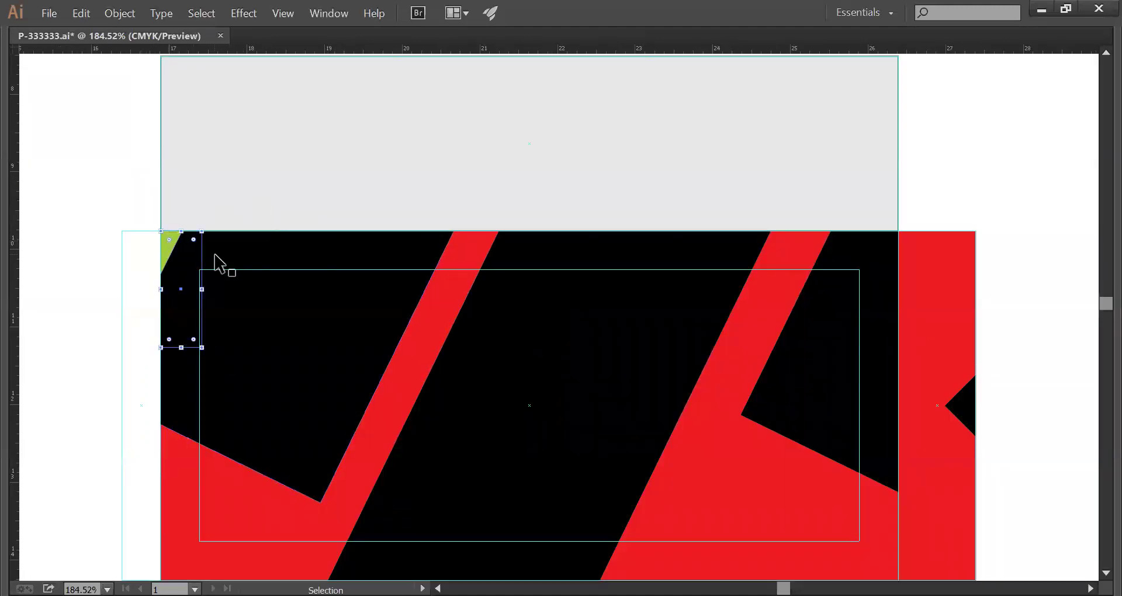
{"action": "key", "text": "Delete"}
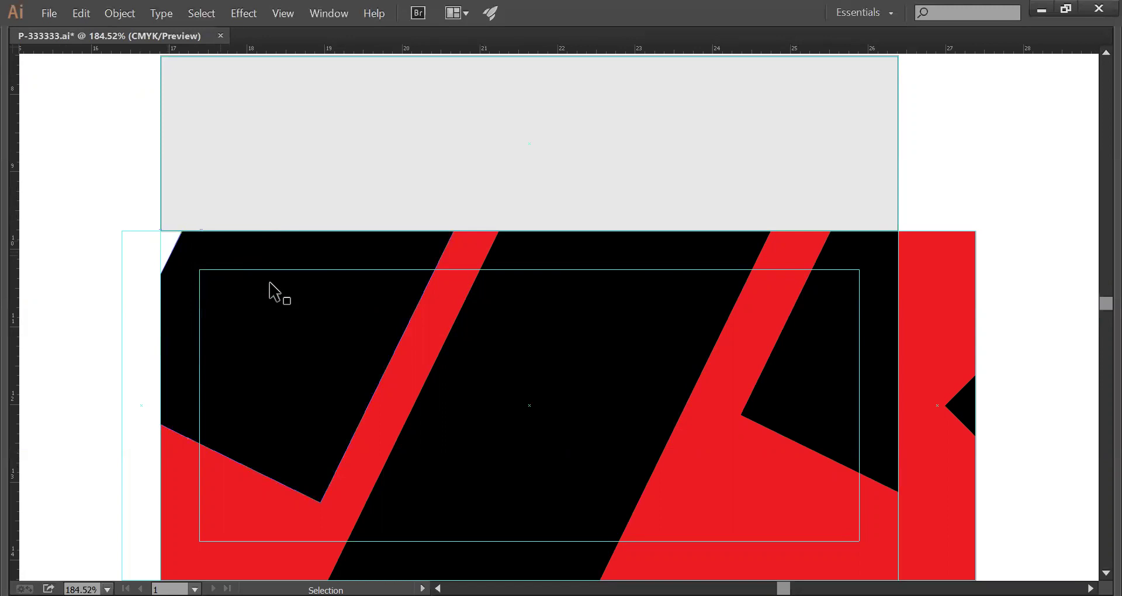
- Delete the divided red pieces between and beside the black shapes on the card
{"action": "left_click", "coordinate": [444, 380], "text": "ctrl+alt"}
{"action": "left_click", "coordinate": [419, 481]}
{"action": "key", "text": "Delete"}
{"action": "left_click", "coordinate": [684, 487]}
{"action": "key", "text": "Delete"}
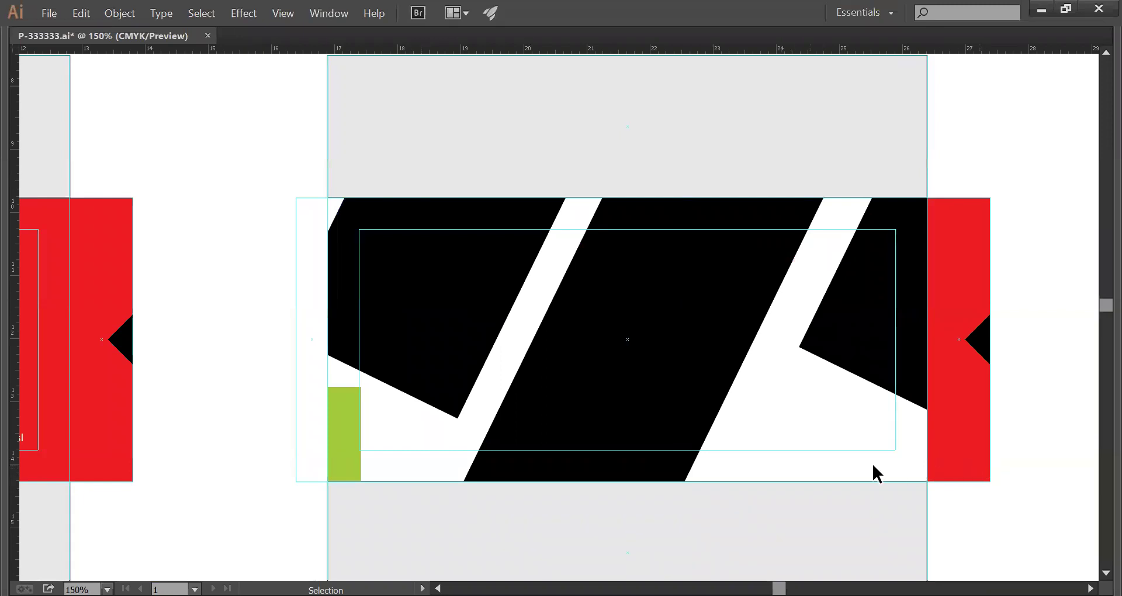
- Restore the red background behind the black shapes and the card's small white text
{"action": "key", "text": "alt"}
{"action": "key", "text": "ctrl+z"}
{"action": "key", "text": "ctrl+z"}
- Review the black-barred card up close and side by side with the curved card design
{"action": "key", "text": "ctrl+alt+space"}
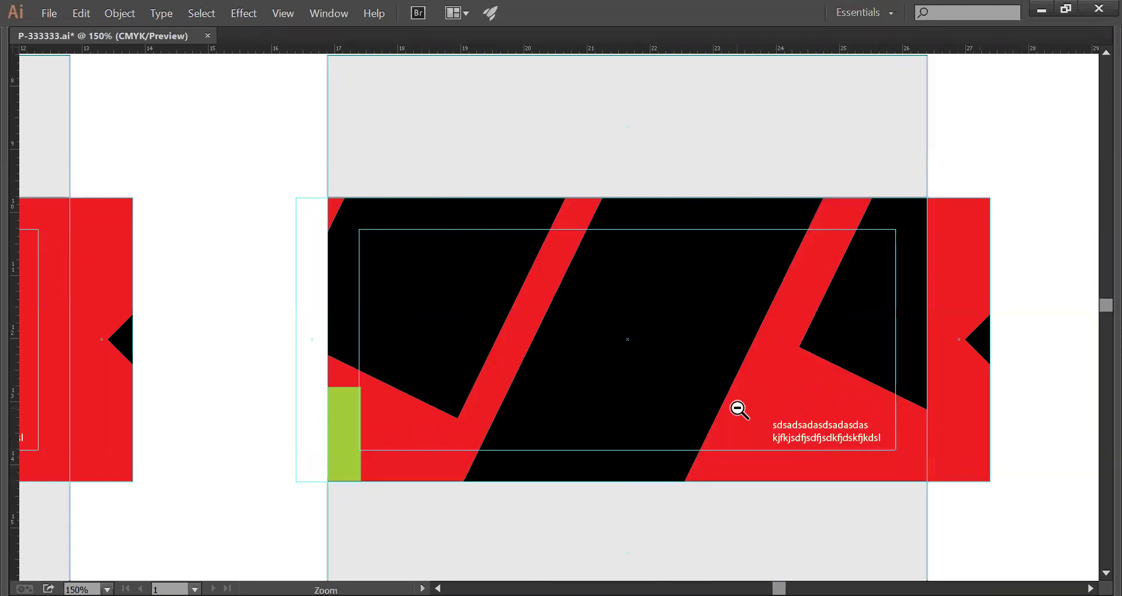
{"action": "left_click", "coordinate": [739, 411]}
{"action": "left_click_drag", "start_coordinate": [363, 294], "coordinate": [509, 305]}
{"action": "left_click", "coordinate": [494, 287]}
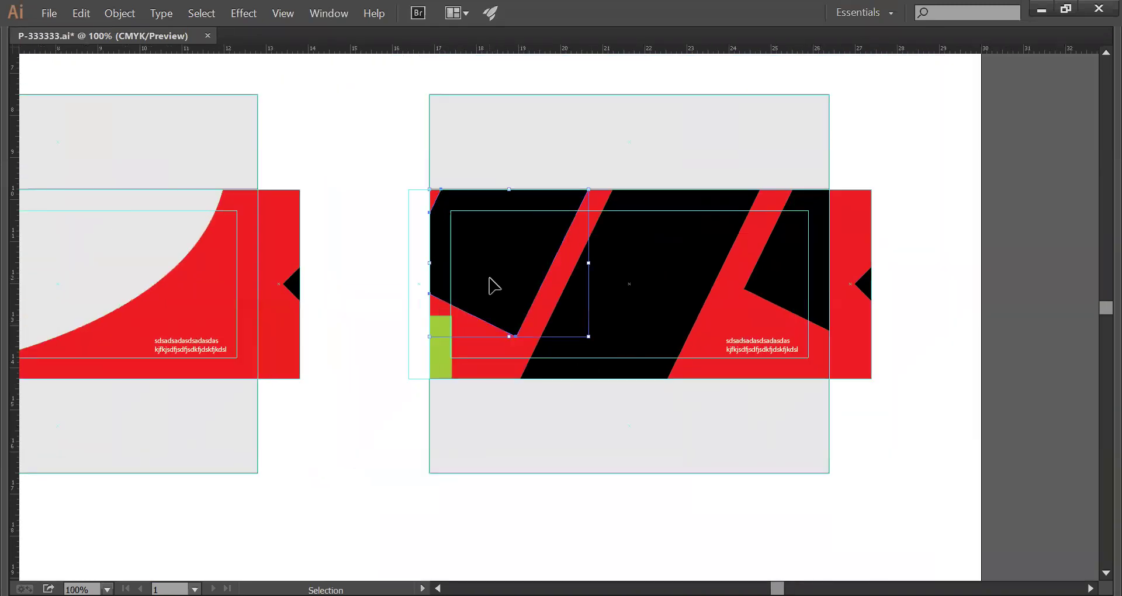
{"action": "key", "text": "Tab"}
{"action": "key", "text": "Tab"}
{"action": "left_click", "coordinate": [701, 395]}
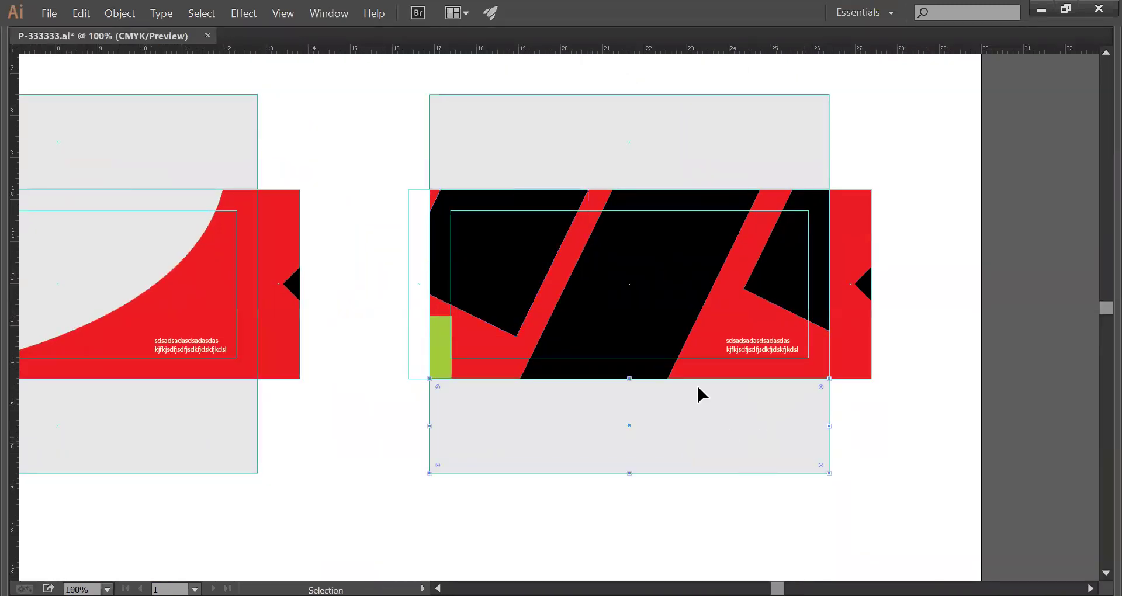
{"action": "left_click", "coordinate": [356, 303]}
{"action": "key", "text": "ctrl+minus"}
{"action": "key", "text": "ctrl+minus"}
{"action": "key", "text": "ctrl+minus"}
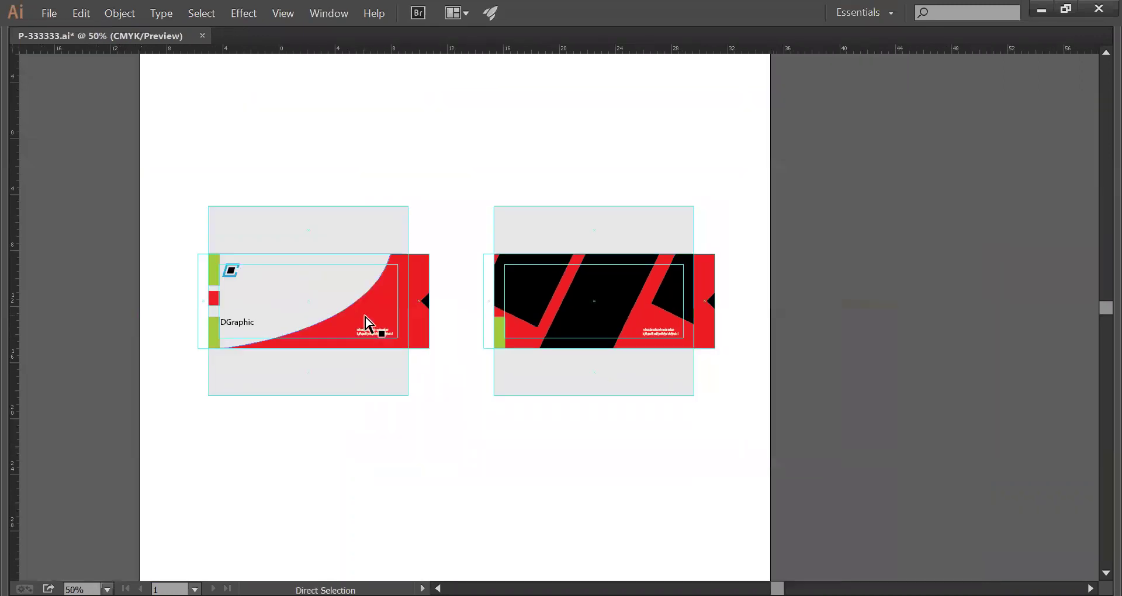
{"action": "left_click_drag", "start_coordinate": [413, 433], "coordinate": [416, 338]}
{"action": "key", "text": "ctrl+space"}
{"action": "left_click_drag", "start_coordinate": [330, 167], "coordinate": [798, 333]}
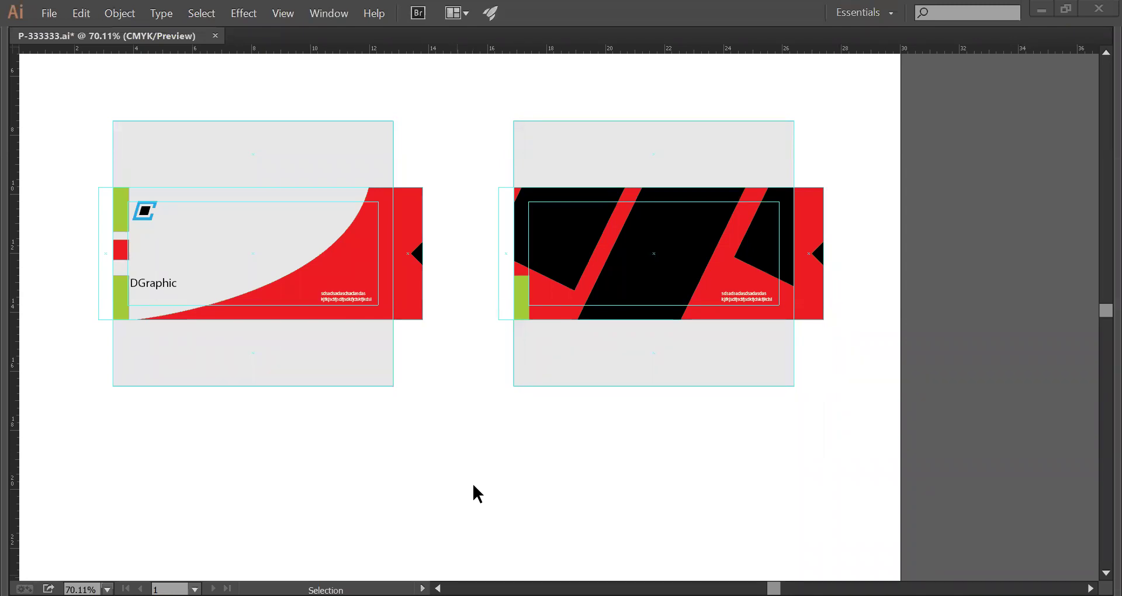
{"action": "left_click", "coordinate": [999, 37]}
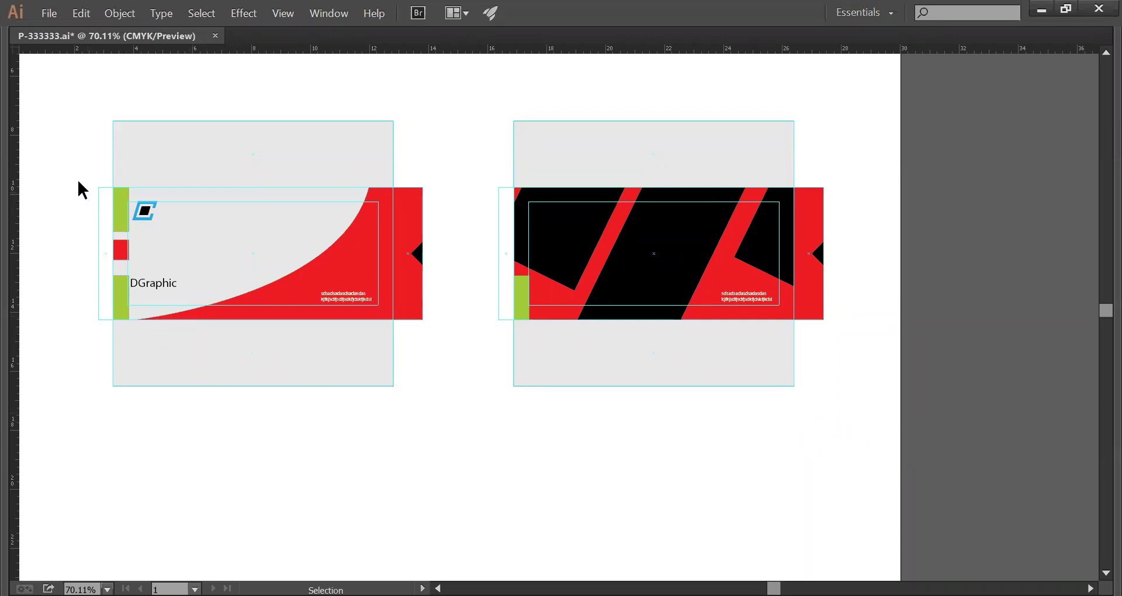
- Add the sample point text "REWREWRWERWE" on the empty artboard below the two cards
{"action": "key", "text": "Tab"}
{"action": "left_click", "coordinate": [44, 136]}
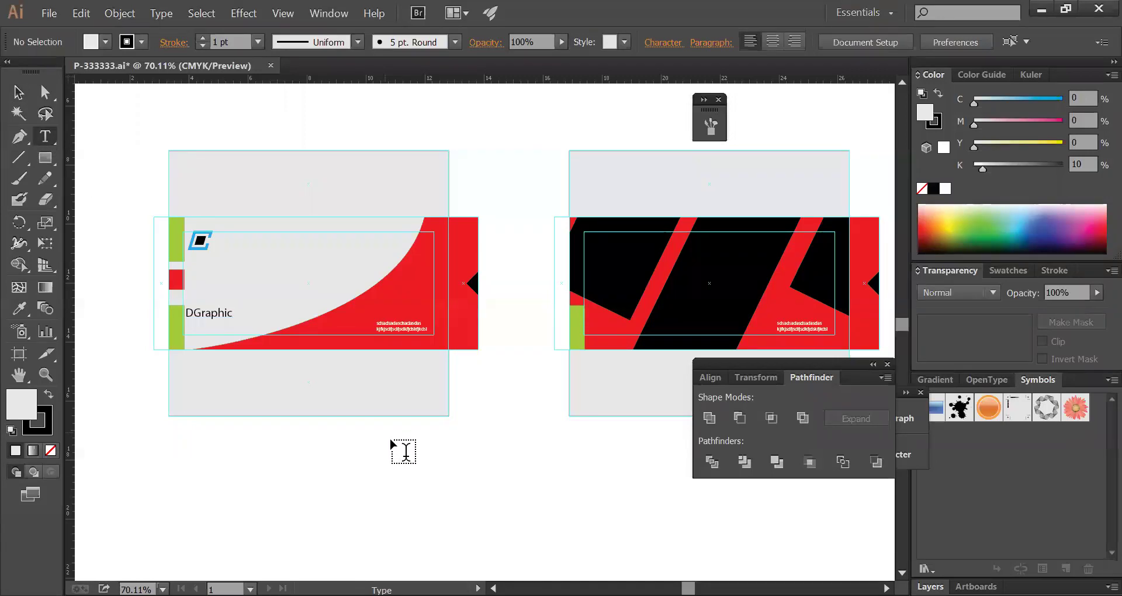
{"action": "left_click", "coordinate": [420, 463]}
{"action": "type", "text": "REWREWRWERWE"}
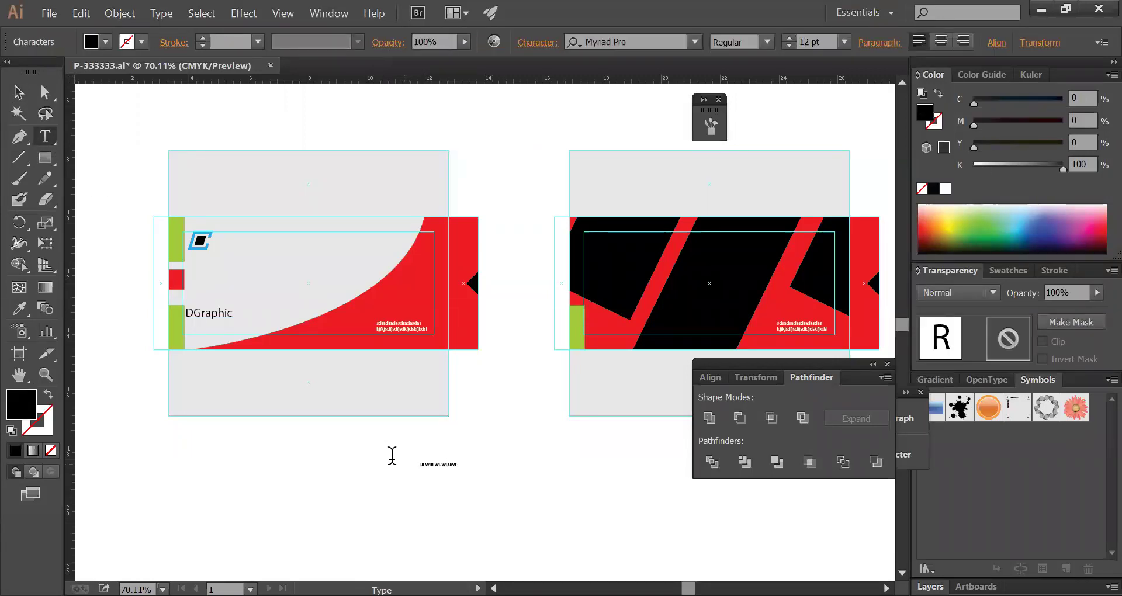
{"action": "left_click", "coordinate": [436, 467], "text": "ctrl"}
{"action": "left_click_drag", "start_coordinate": [364, 448], "coordinate": [567, 495]}
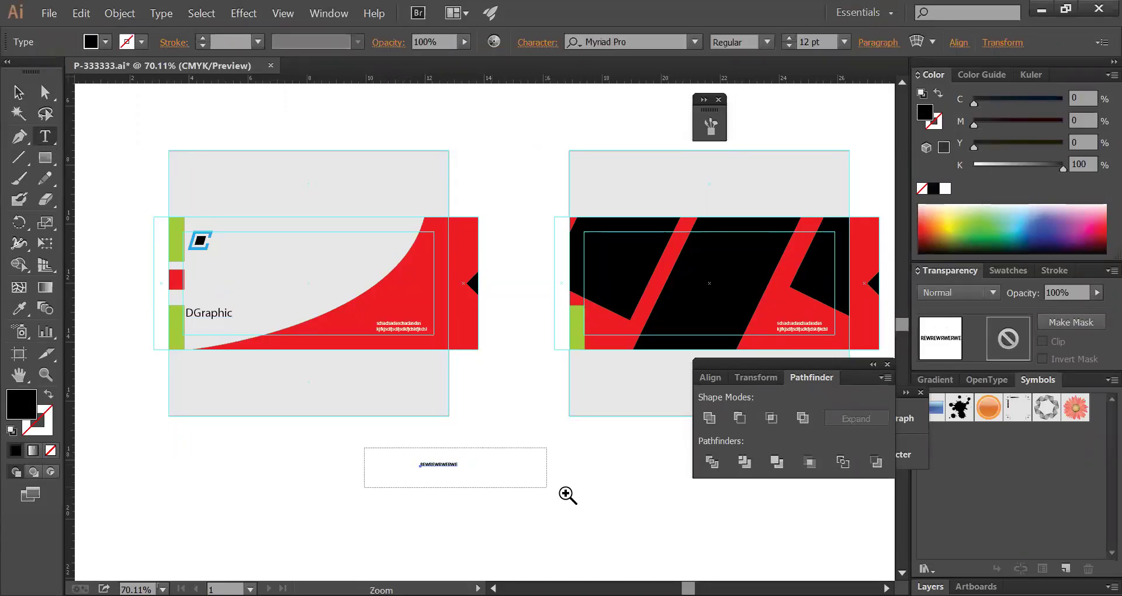
- Draw a yellow-orange rectangle about 2.84 by 1.46 in behind the sample text
{"action": "left_click", "coordinate": [98, 180], "text": "ctrl"}
{"action": "key", "text": "m"}
{"action": "left_click_drag", "start_coordinate": [236, 229], "coordinate": [577, 403]}
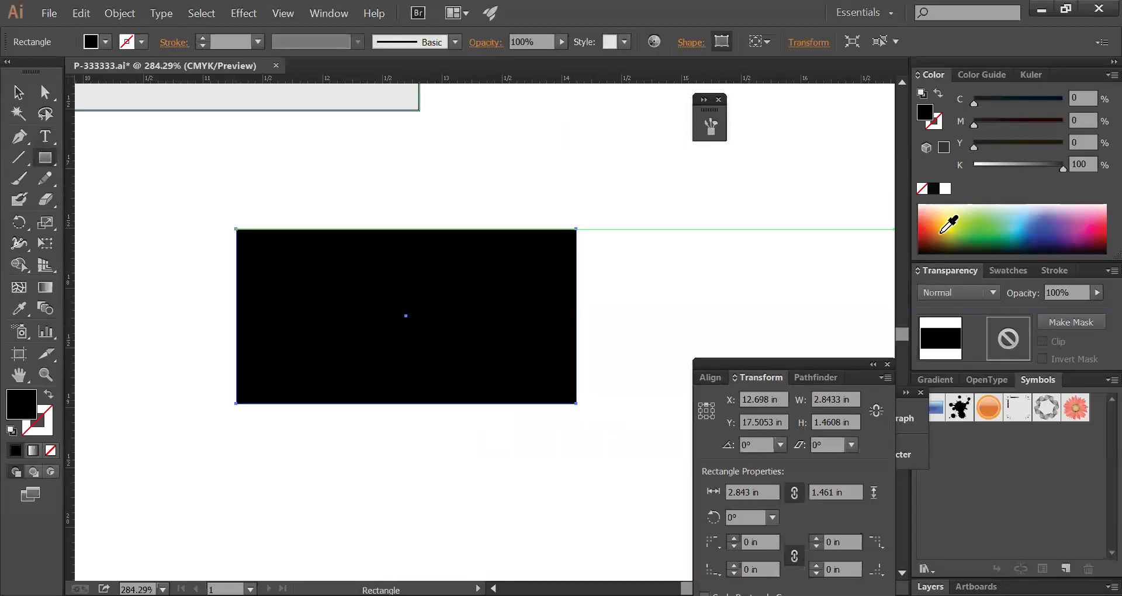
{"action": "left_click", "coordinate": [942, 232]}
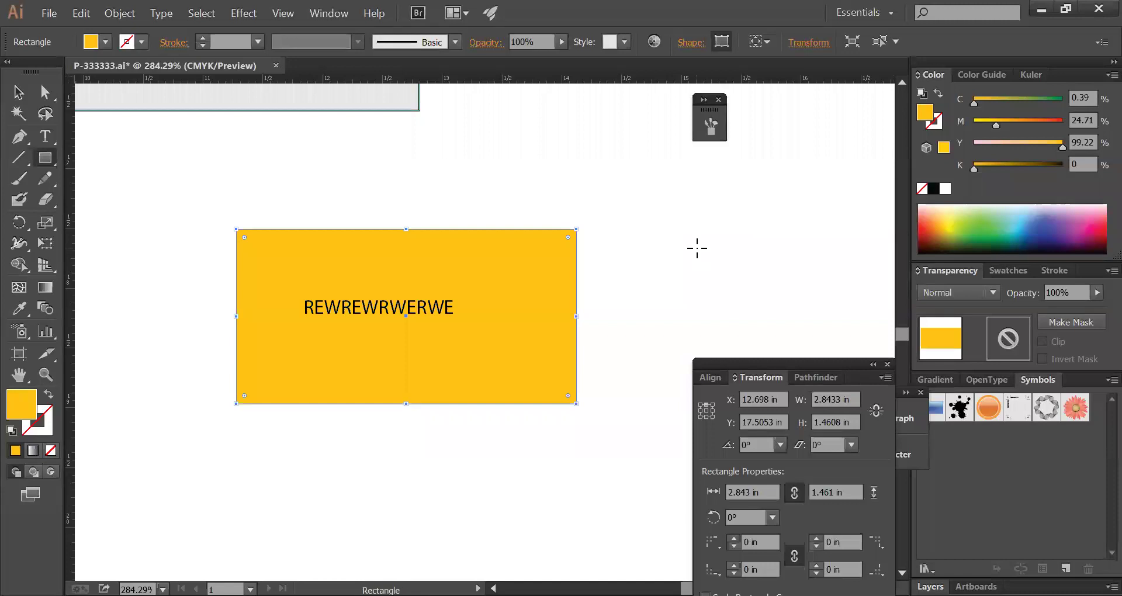
- Change the sample rectangle's fill to purple with C 90, M 100, Y 0 and K 0
{"action": "left_click_drag", "start_coordinate": [1037, 98], "coordinate": [1065, 98]}
{"action": "left_click_drag", "start_coordinate": [1007, 125], "coordinate": [1007, 100]}
{"action": "left_click_drag", "start_coordinate": [1039, 148], "coordinate": [959, 149]}
{"action": "left_click_drag", "start_coordinate": [1006, 99], "coordinate": [1053, 96]}
{"action": "key", "text": "v"}
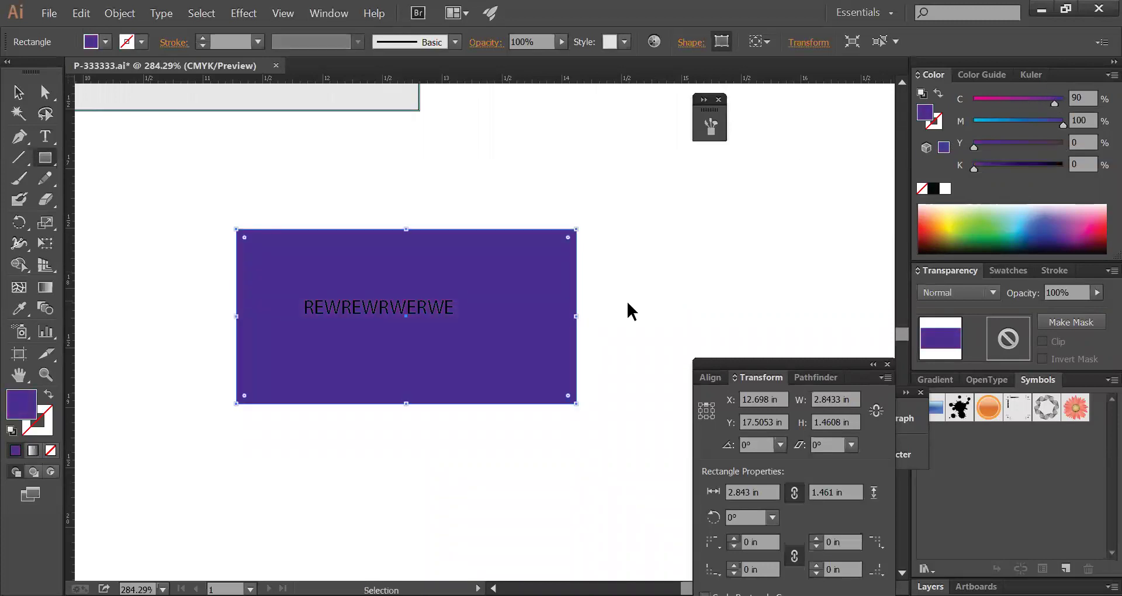
{"action": "left_click", "coordinate": [628, 303]}
- Recolour the sample text green and set its blending mode to Multiply
{"action": "left_click", "coordinate": [425, 311]}
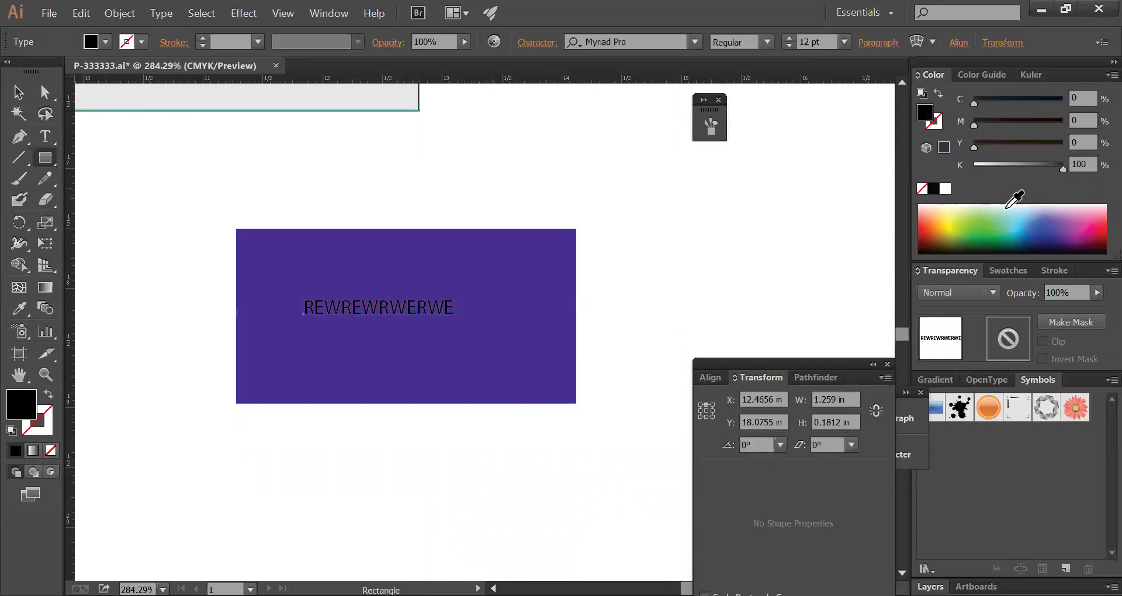
{"action": "left_click", "coordinate": [986, 229]}
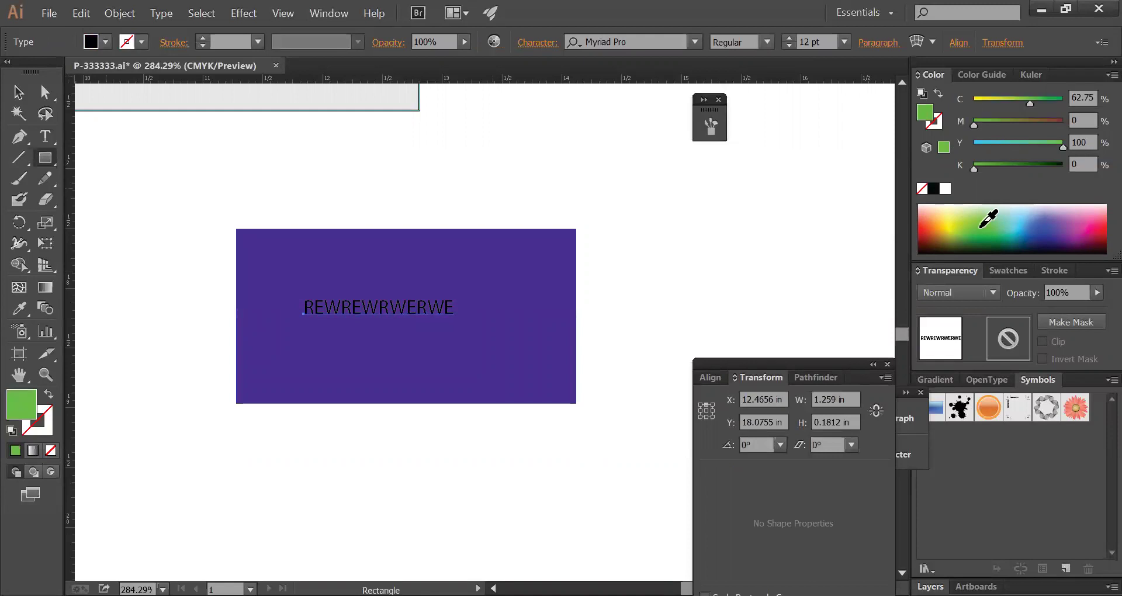
{"action": "left_click", "coordinate": [959, 289]}
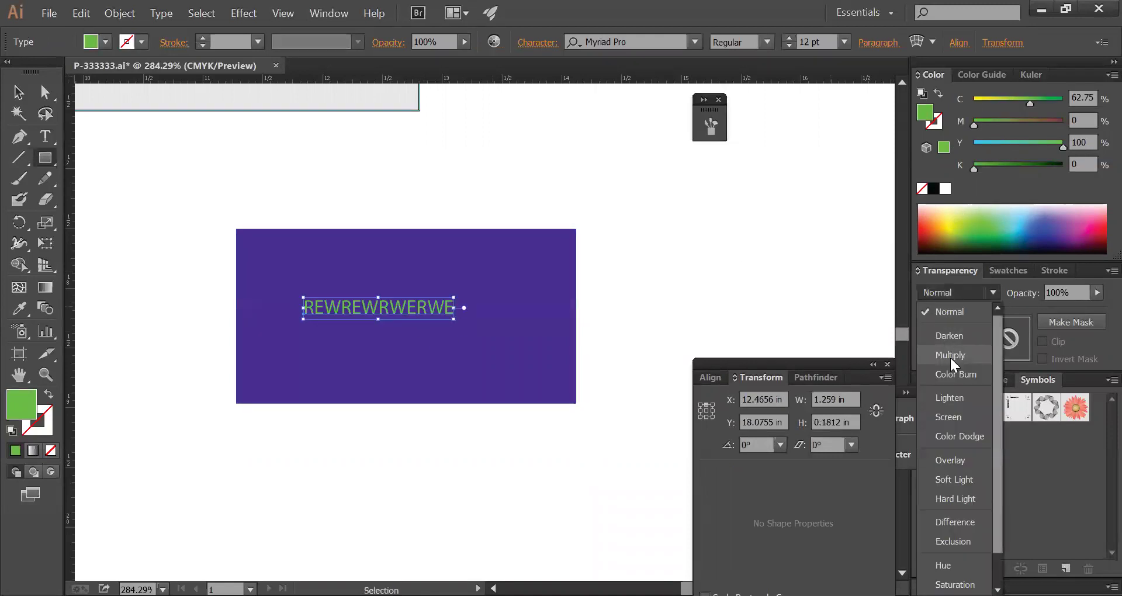
{"action": "left_click", "coordinate": [950, 354]}
{"action": "left_click", "coordinate": [646, 250]}
- Delete the purple rectangle together with its sample text below the cards
{"action": "key", "text": "z"}
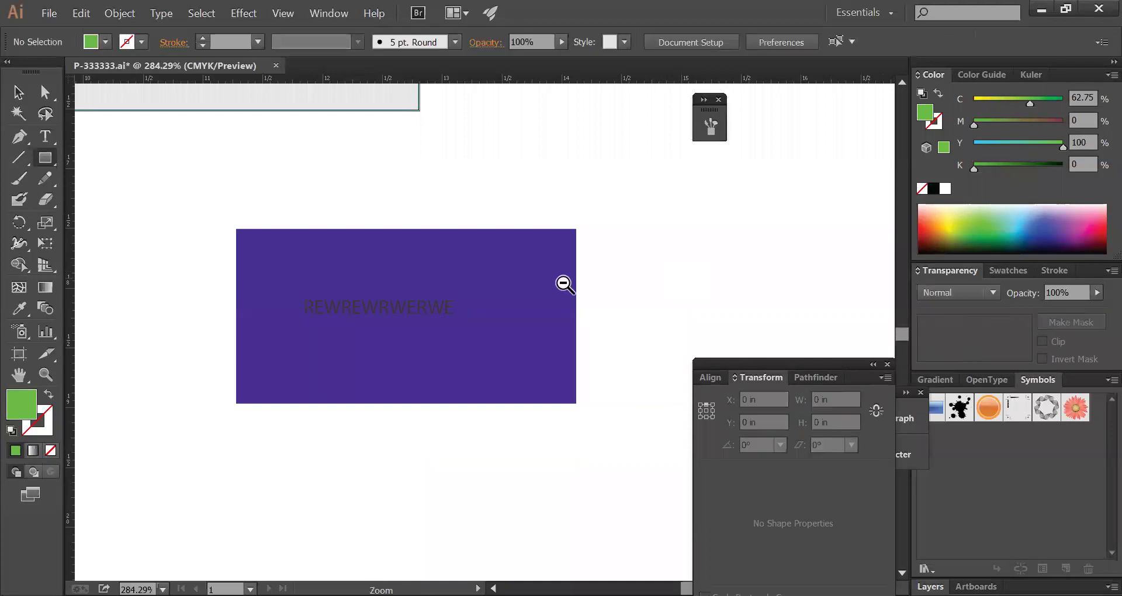
{"action": "left_click", "coordinate": [564, 281], "text": "alt"}
{"action": "left_click", "coordinate": [565, 285], "text": "alt"}
{"action": "left_click", "coordinate": [491, 301], "text": "alt"}
{"action": "left_click", "coordinate": [487, 313], "text": "alt"}
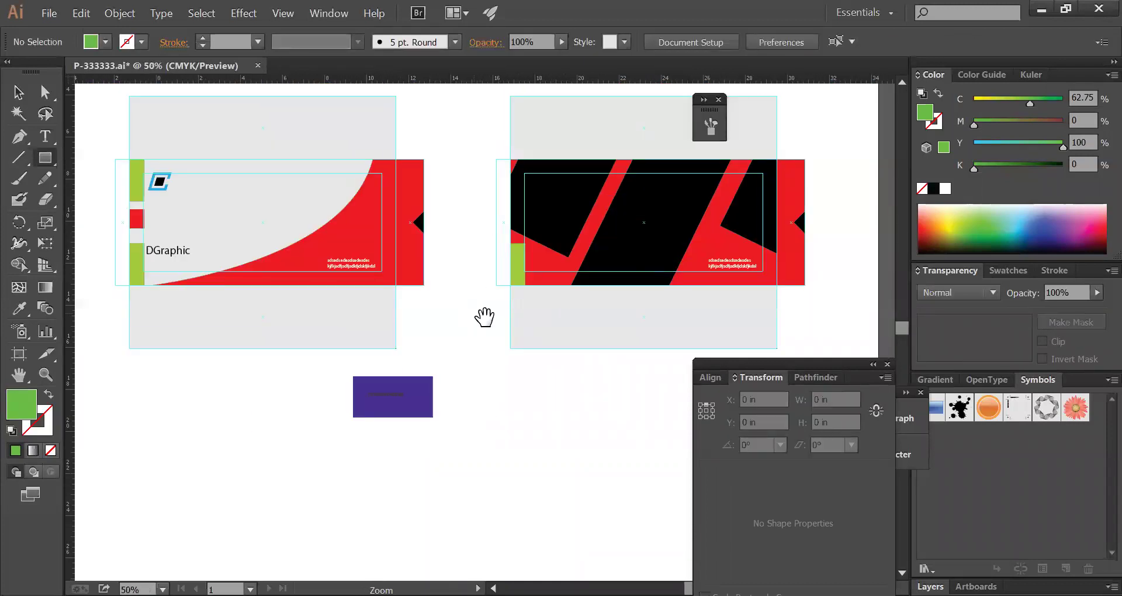
{"action": "left_click_drag", "start_coordinate": [554, 364], "coordinate": [636, 376]}
{"action": "left_click_drag", "start_coordinate": [540, 443], "coordinate": [457, 394]}
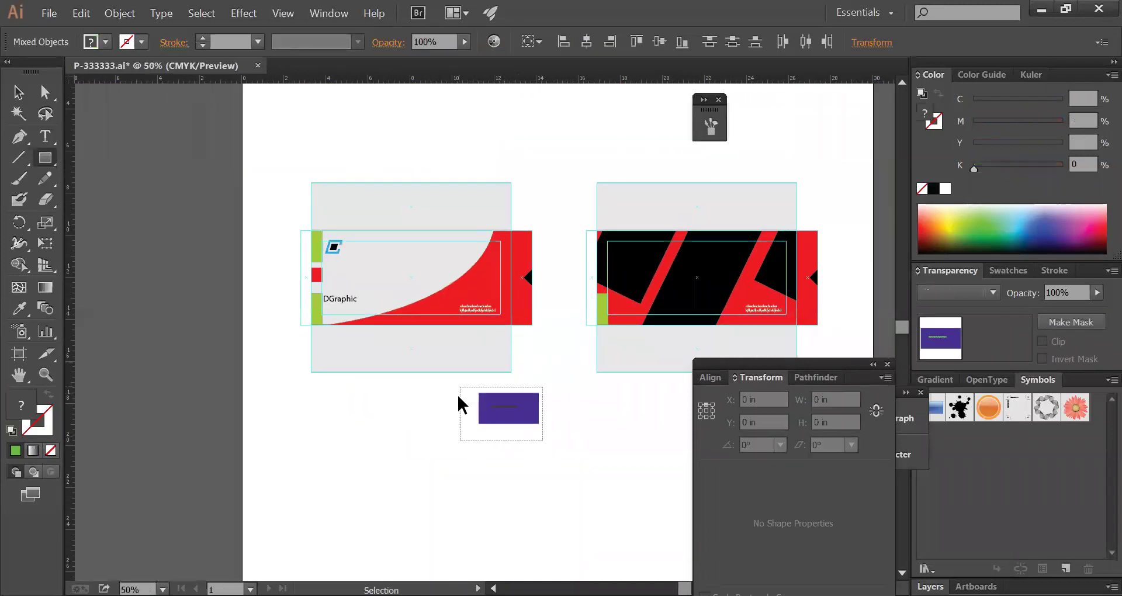
{"action": "key", "text": "Delete"}
{"action": "key", "text": "z"}
{"action": "left_click_drag", "start_coordinate": [280, 187], "coordinate": [780, 377]}
{"action": "key", "text": "v"}
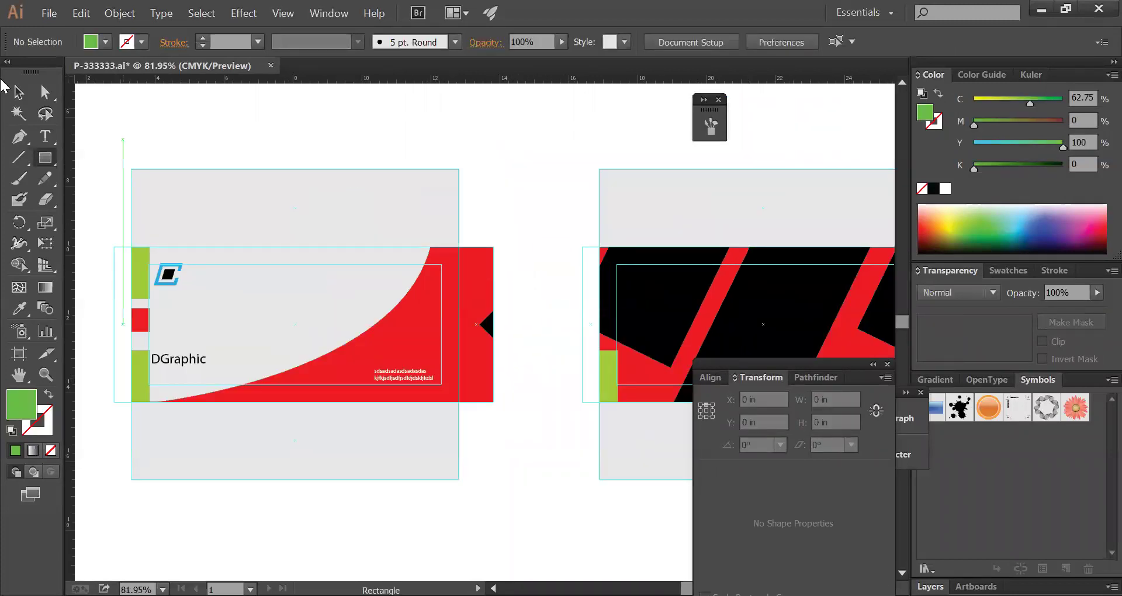
{"action": "key", "text": "Tab"}
{"action": "key", "text": "h"}
{"action": "left_click_drag", "start_coordinate": [417, 218], "coordinate": [496, 258]}
{"action": "key", "text": "v"}
{"action": "key", "text": "h"}
{"action": "key", "text": "v"}
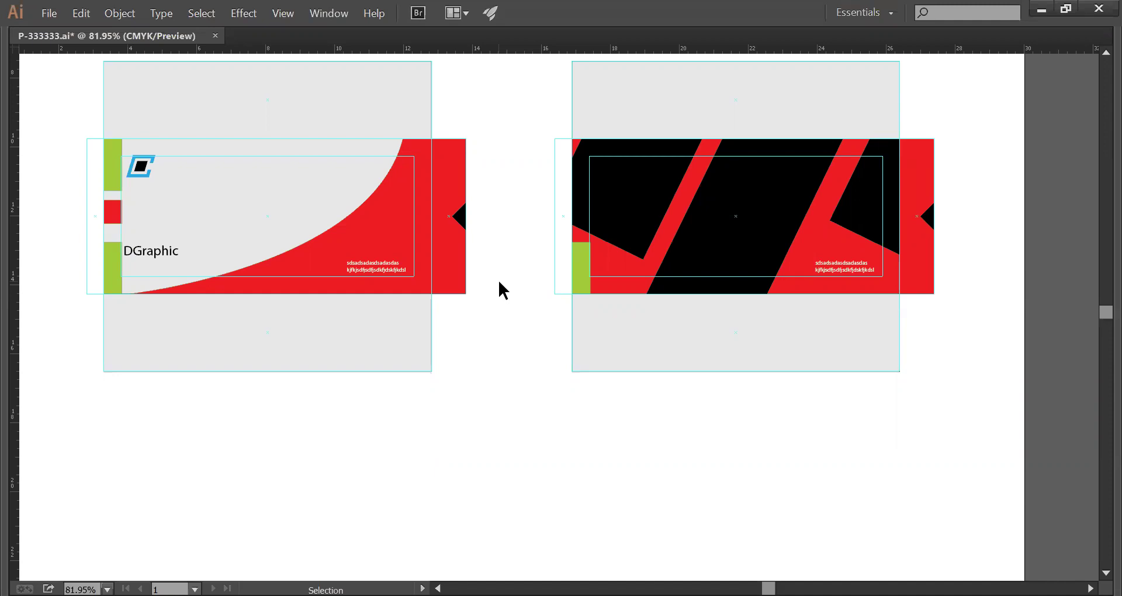
{"action": "key", "text": "space"}
{"action": "left_click_drag", "start_coordinate": [541, 396], "coordinate": [507, 347]}
{"action": "scroll", "coordinate": [506, 346], "scroll_direction": "down", "scroll_amount": 5}
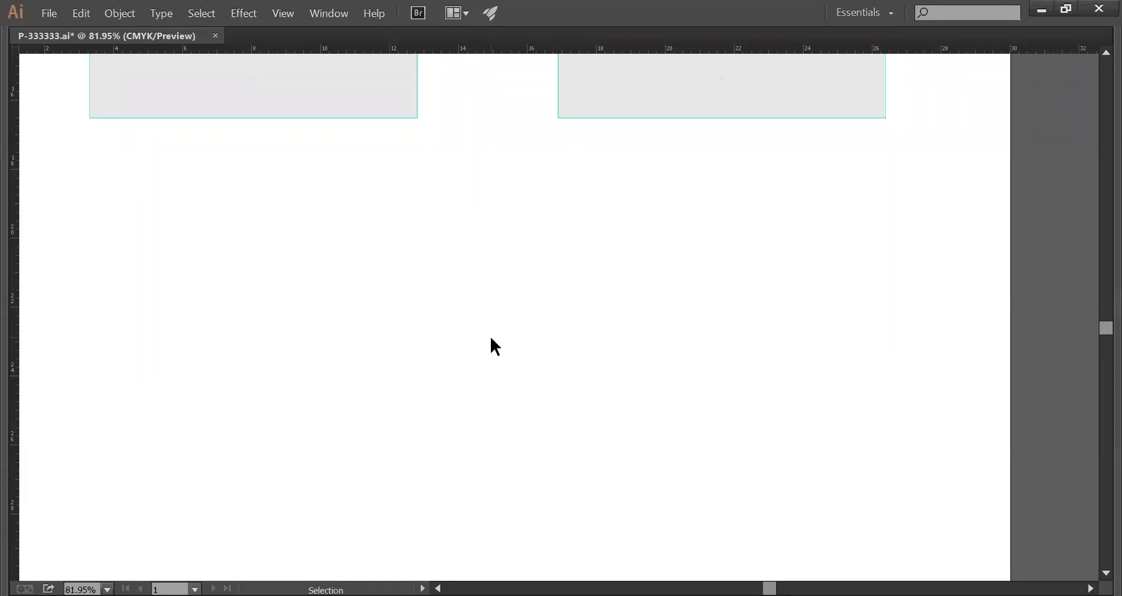
{"action": "key", "text": "ctrl+minus"}
{"action": "key", "text": "ctrl+minus"}
{"action": "key", "text": "space"}
{"action": "mouse_move", "coordinate": [491, 336]}
{"action": "left_mouse_down"}
{"action": "mouse_move", "coordinate": [506, 456]}
{"action": "mouse_move", "coordinate": [514, 413]}
{"action": "mouse_move", "coordinate": [487, 352]}
{"action": "left_mouse_up"}
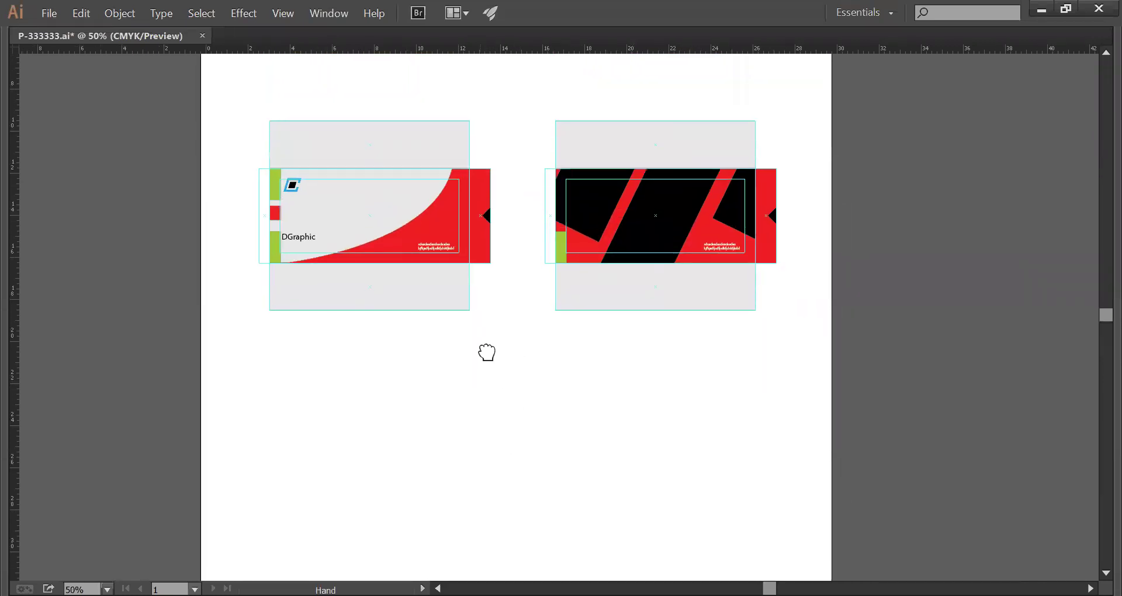
{"action": "left_click_drag", "start_coordinate": [206, 244], "coordinate": [865, 465]}
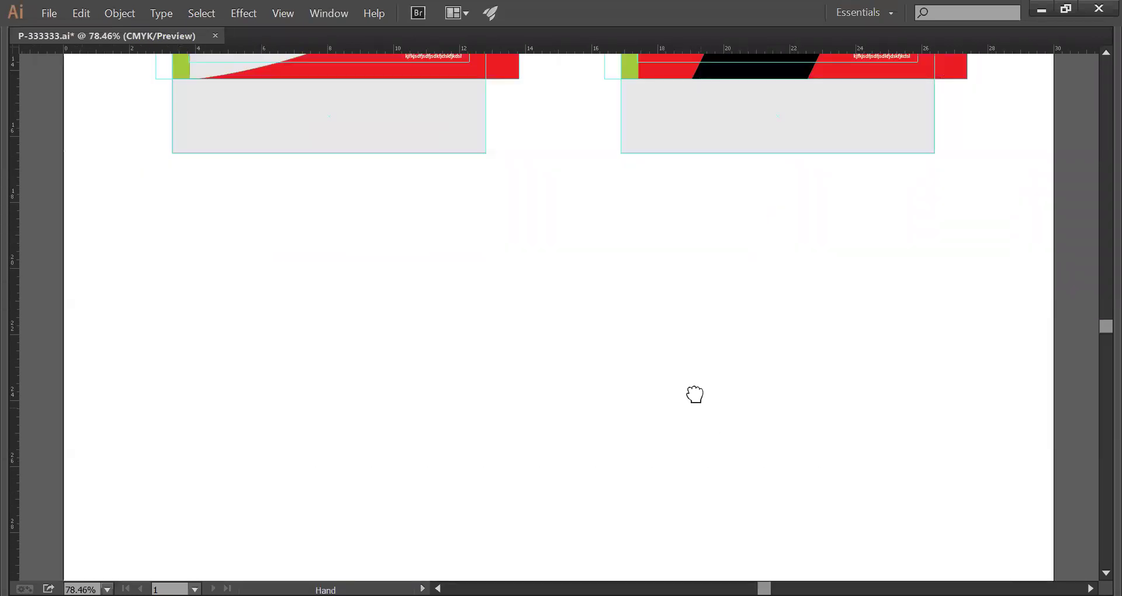
{"action": "left_click_drag", "start_coordinate": [695, 395], "coordinate": [694, 375]}
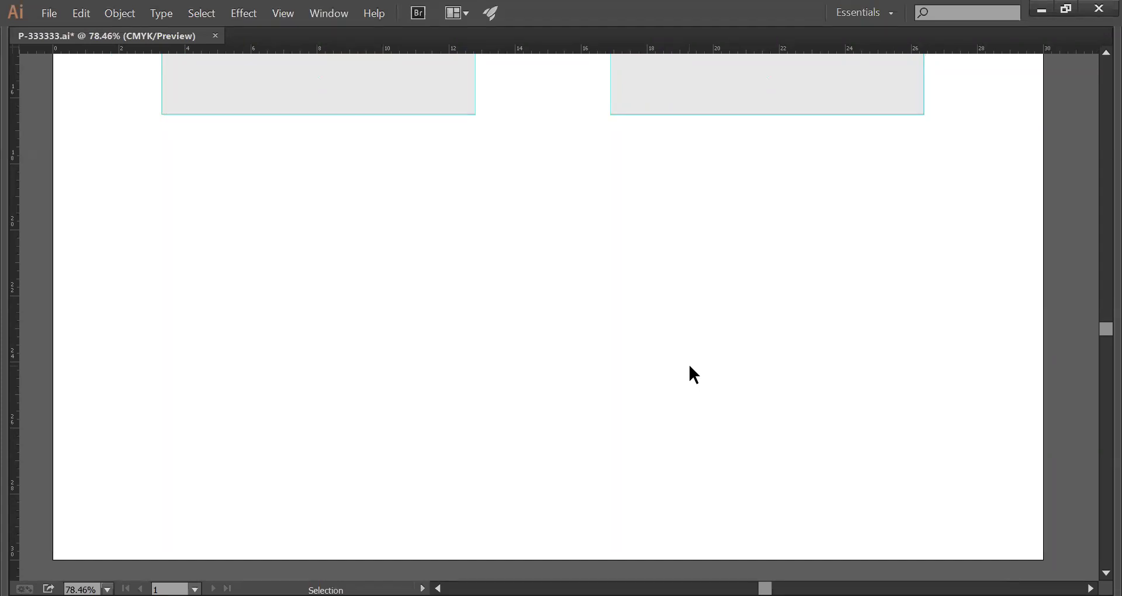
{"action": "key", "text": "space"}
{"action": "left_click_drag", "start_coordinate": [536, 334], "coordinate": [484, 341]}
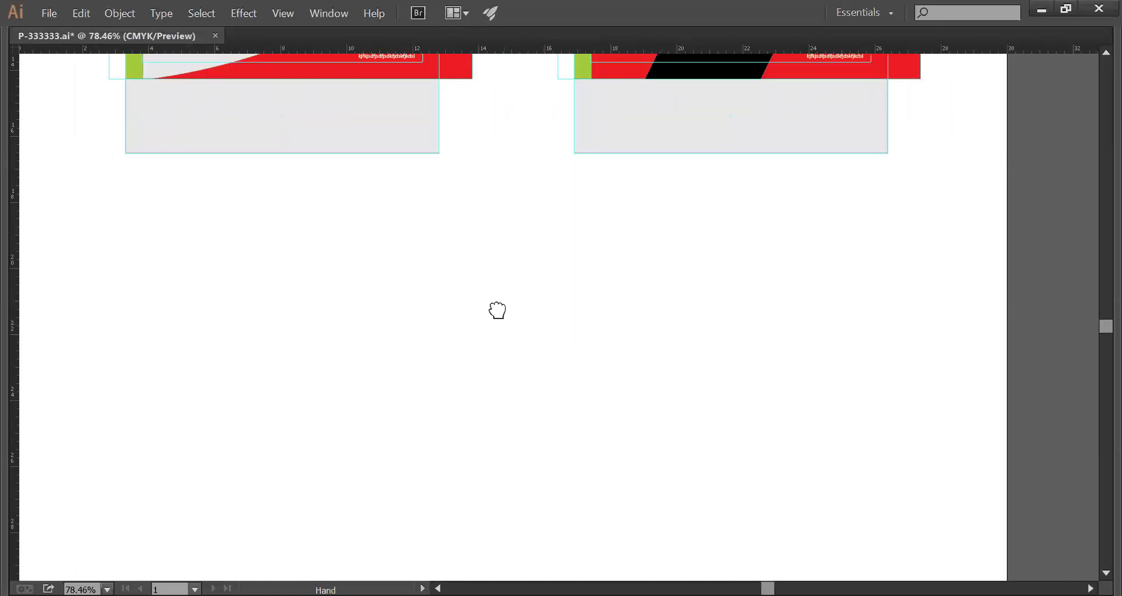
{"action": "key", "text": "space"}
{"action": "left_click_drag", "start_coordinate": [483, 278], "coordinate": [536, 288]}
{"action": "key", "text": "space"}
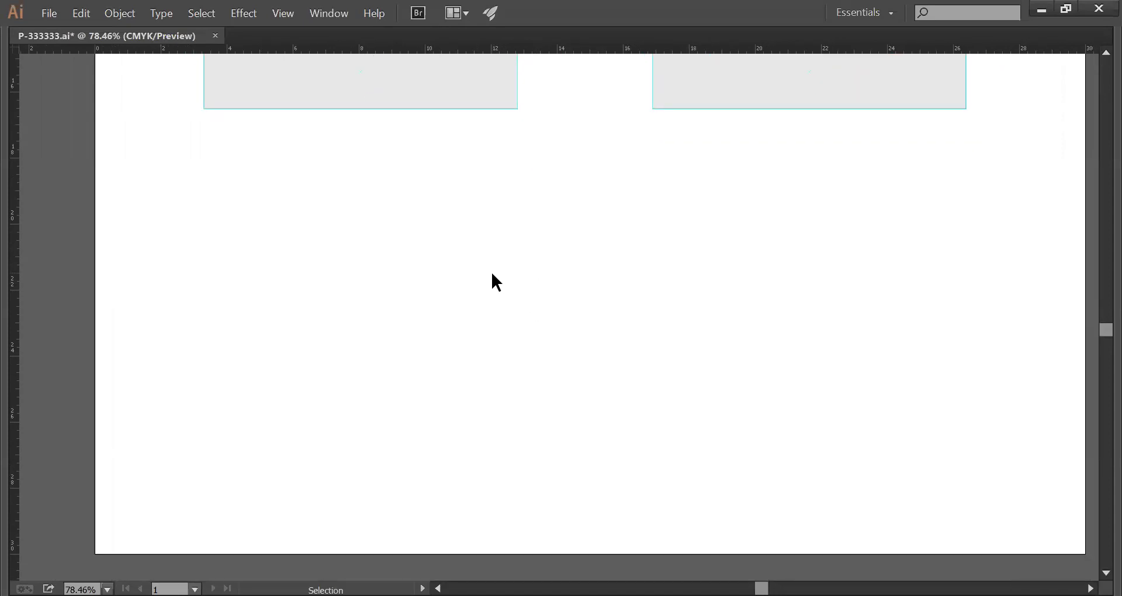
{"action": "key", "text": "Tab"}
{"action": "key", "text": "Tab"}
{"action": "key", "text": "space"}
{"action": "left_click_drag", "start_coordinate": [556, 286], "coordinate": [492, 272]}
- Create a green rectangle 8.5 in wide and 11 in high in the empty area below the cards
{"action": "key", "text": "Tab"}
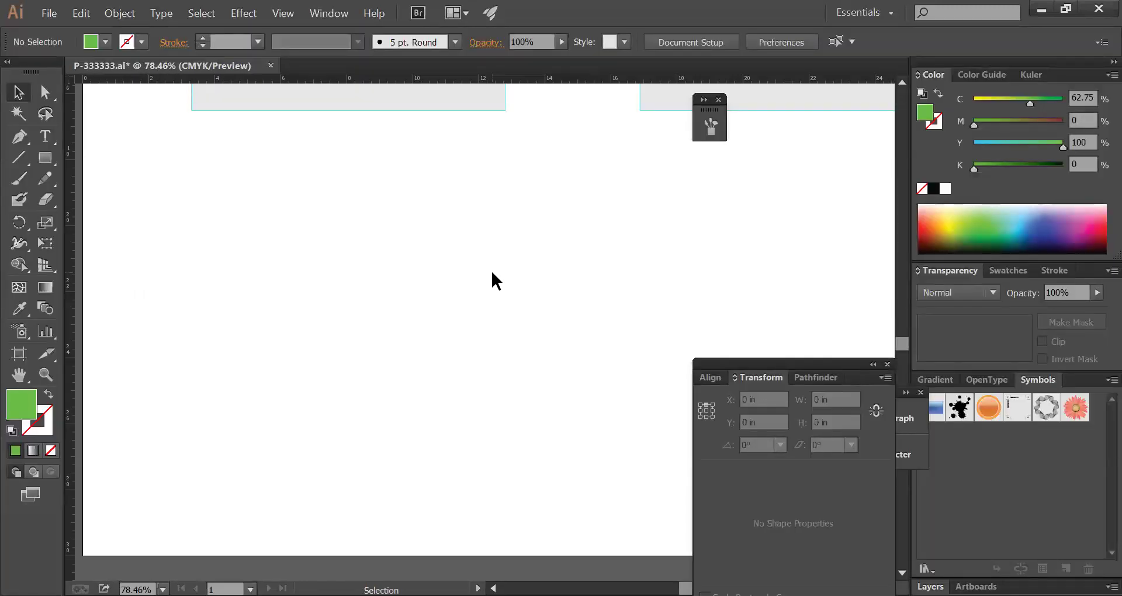
{"action": "key", "text": "space"}
{"action": "left_click_drag", "start_coordinate": [532, 320], "coordinate": [481, 276]}
{"action": "left_click_drag", "start_coordinate": [479, 318], "coordinate": [497, 329]}
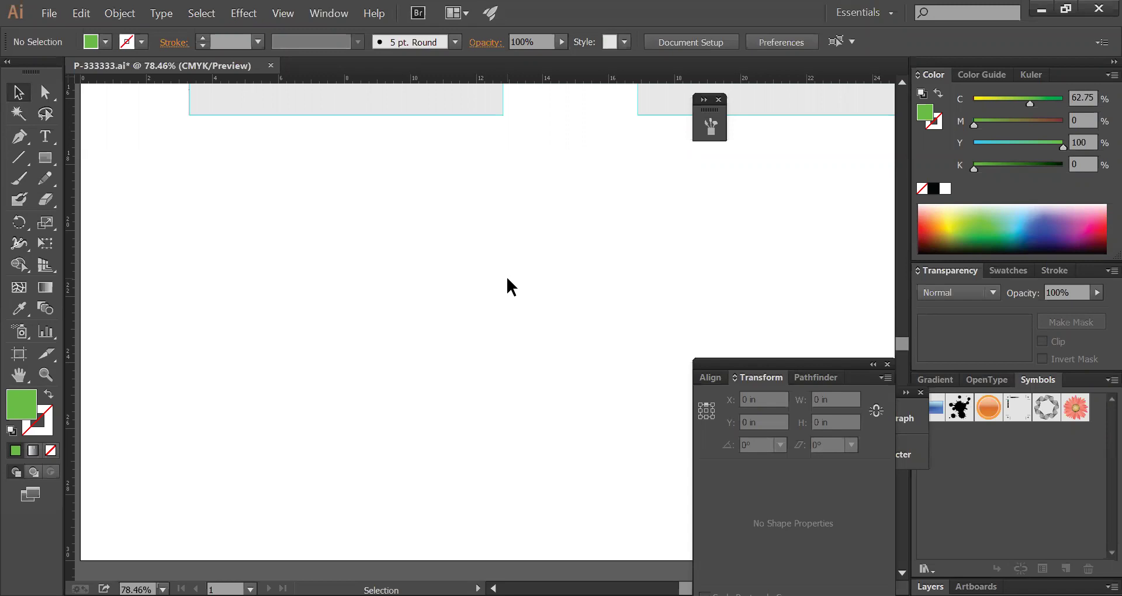
{"action": "left_click", "coordinate": [45, 158]}
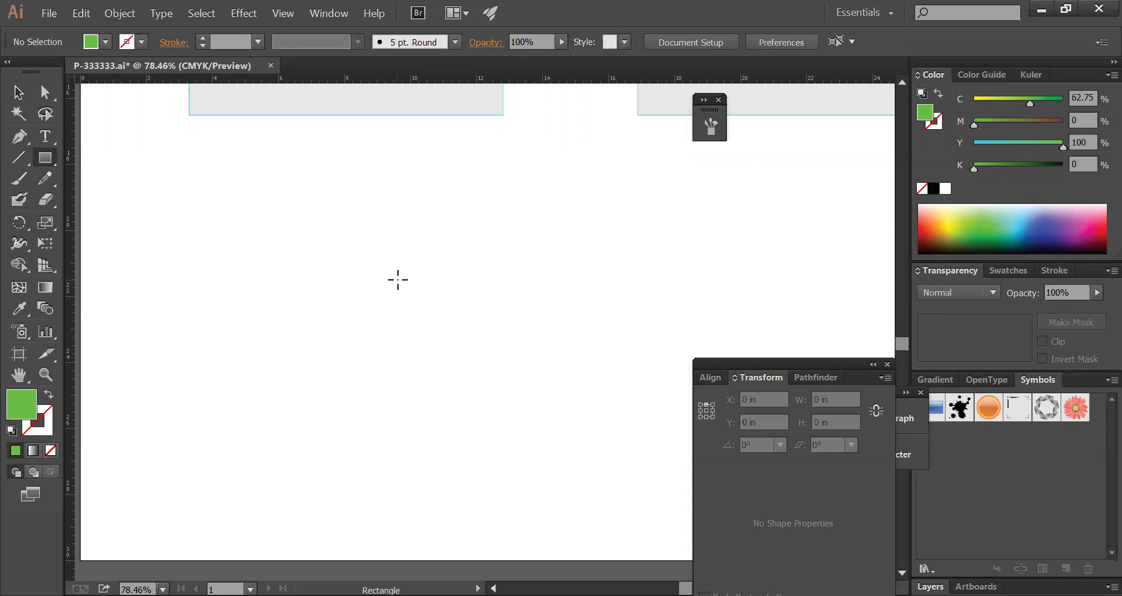
{"action": "left_click", "coordinate": [473, 321]}
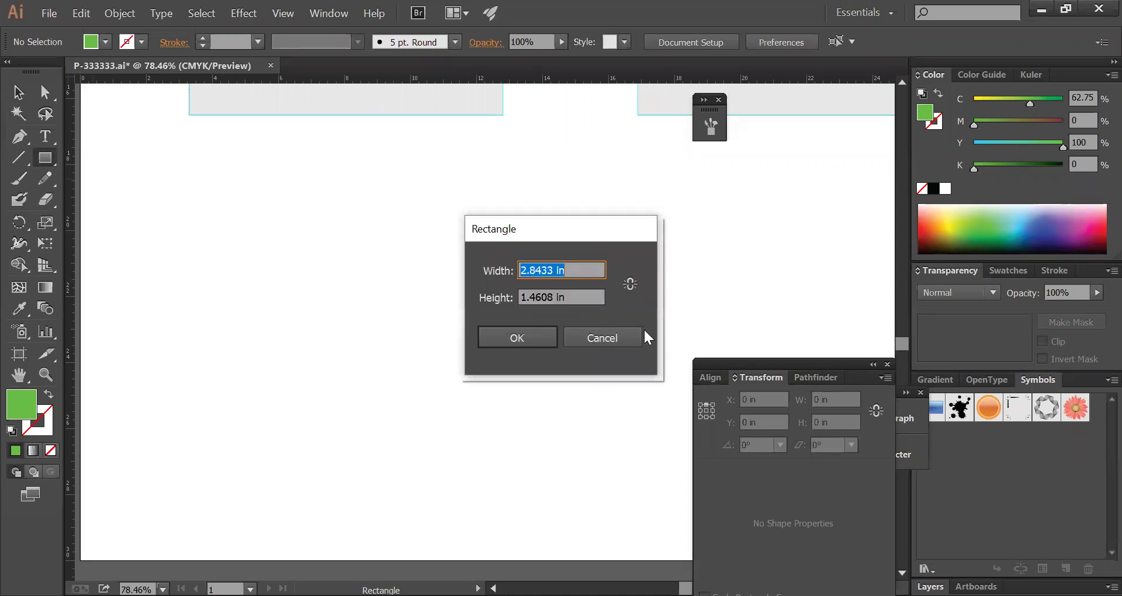
{"action": "type", "text": "8.5"}
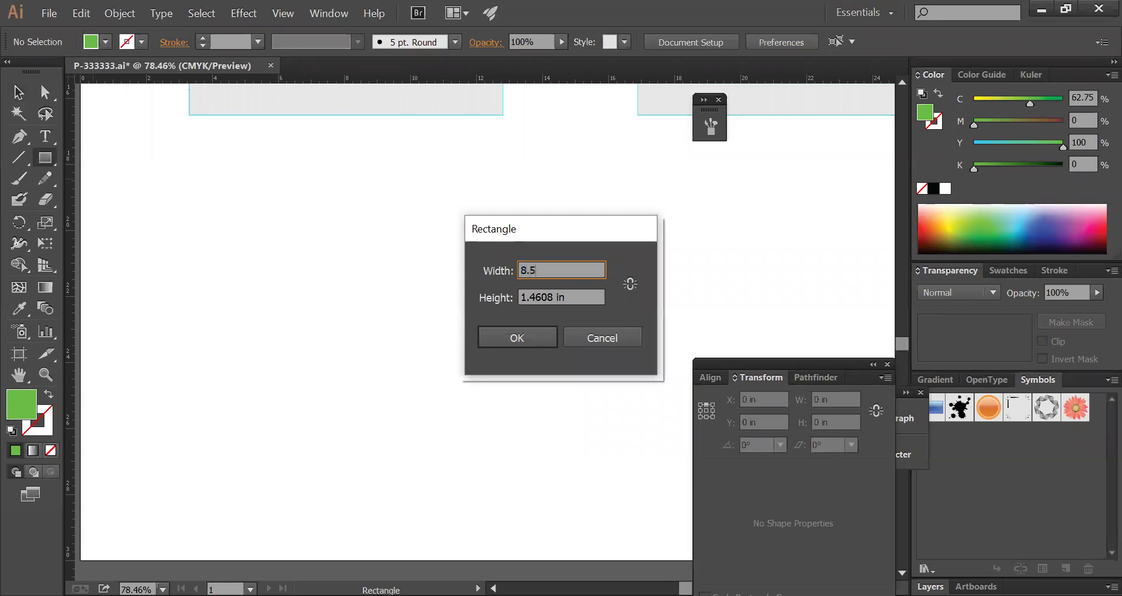
{"action": "key", "text": "Tab"}
{"action": "type", "text": "11"}
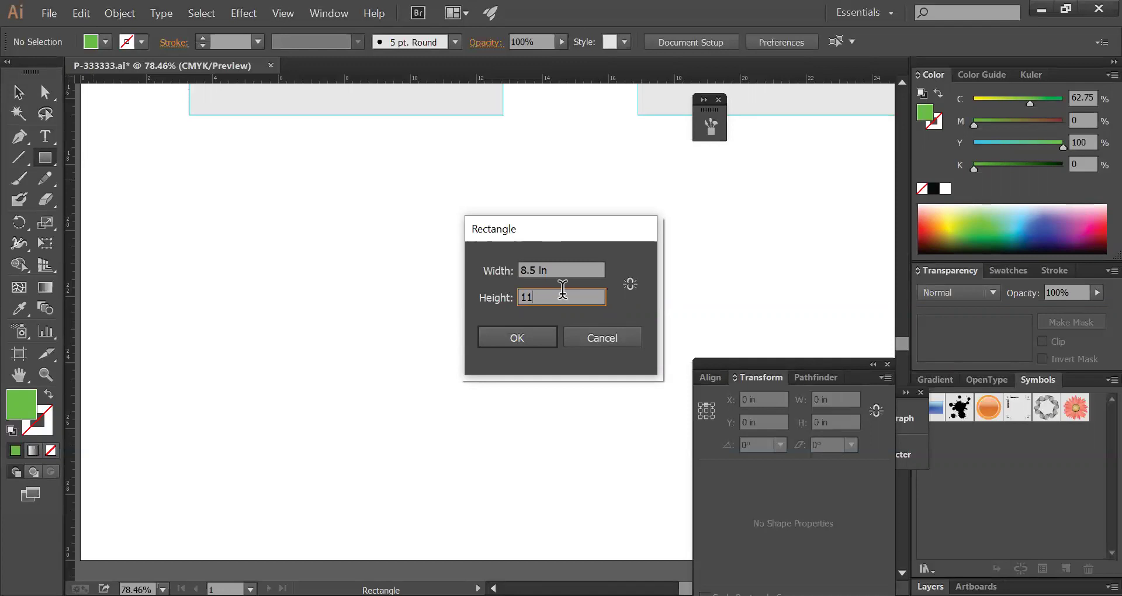
{"action": "key", "text": "Return"}
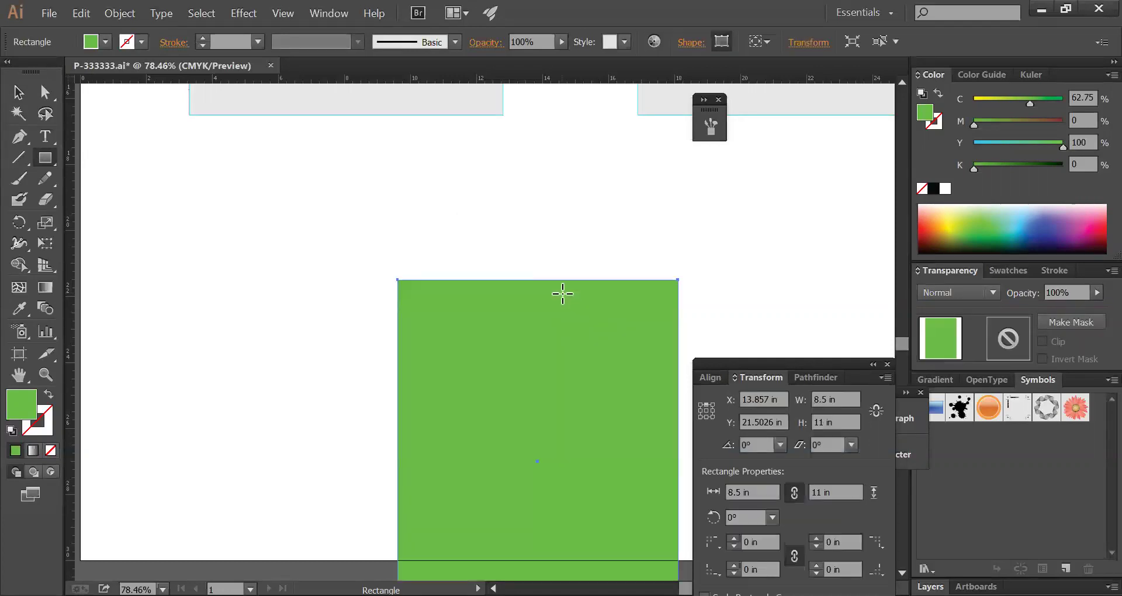
- Move the green rectangle up and left so it sits fully on the artboard below the cards
{"action": "left_click_drag", "start_coordinate": [524, 397], "coordinate": [454, 259]}
{"action": "left_click", "coordinate": [18, 92]}
{"action": "left_click", "coordinate": [657, 240]}
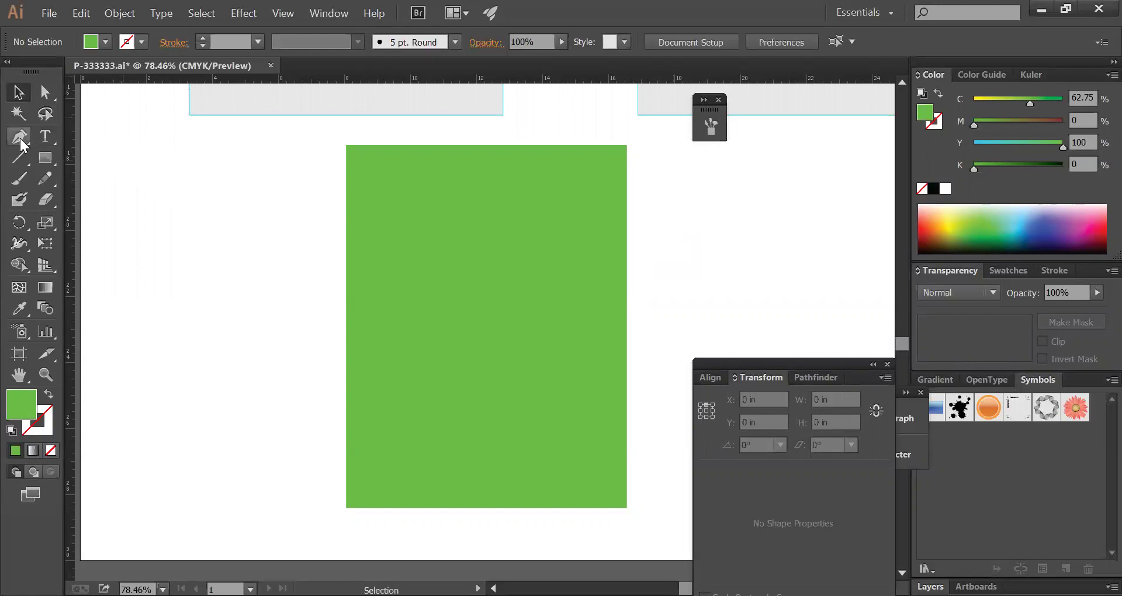
{"action": "left_click", "coordinate": [45, 158]}
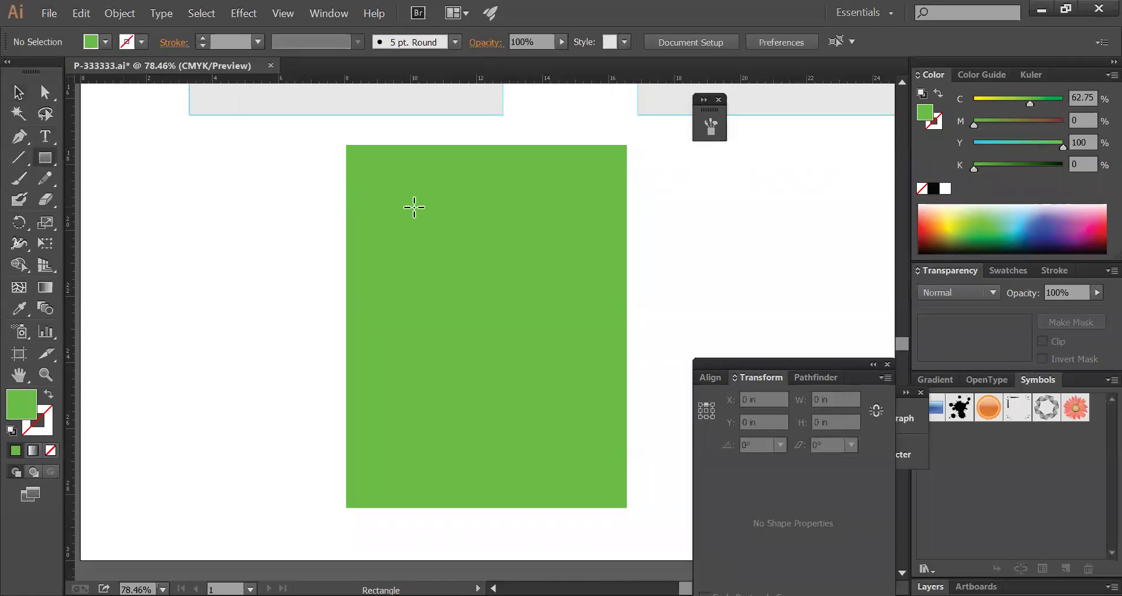
{"action": "left_click_drag", "start_coordinate": [419, 206], "coordinate": [313, 216]}
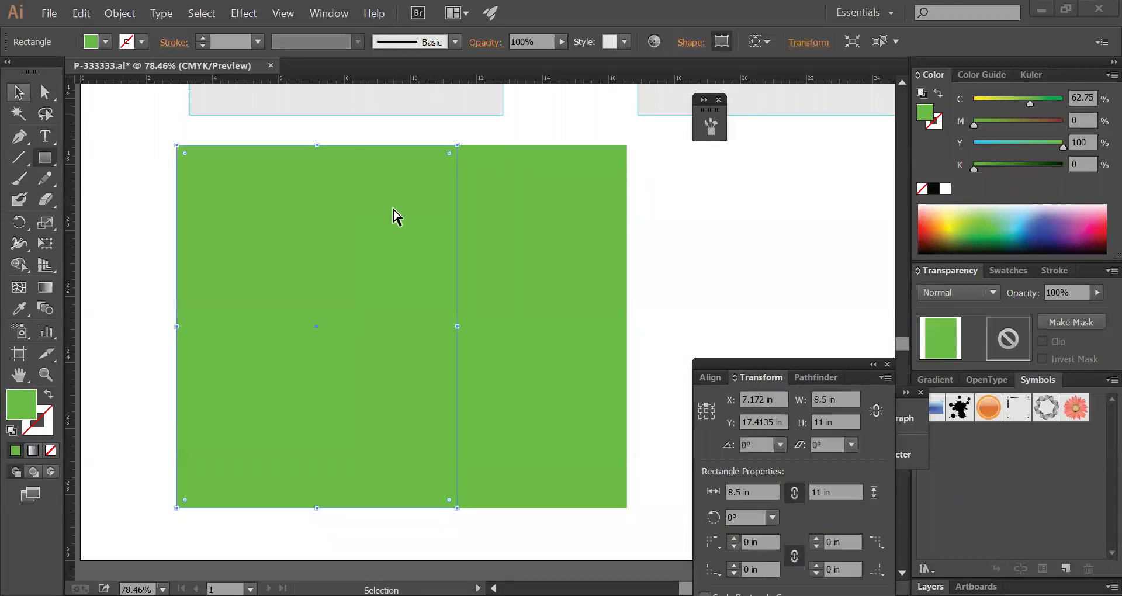
{"action": "key", "text": "ctrl+z"}
{"action": "left_click", "coordinate": [695, 240]}
- Shift the green rectangle about 2.64 in to the right and place a copy offset 8.5 in horizontally beside it
{"action": "left_click_drag", "start_coordinate": [544, 236], "coordinate": [632, 239]}
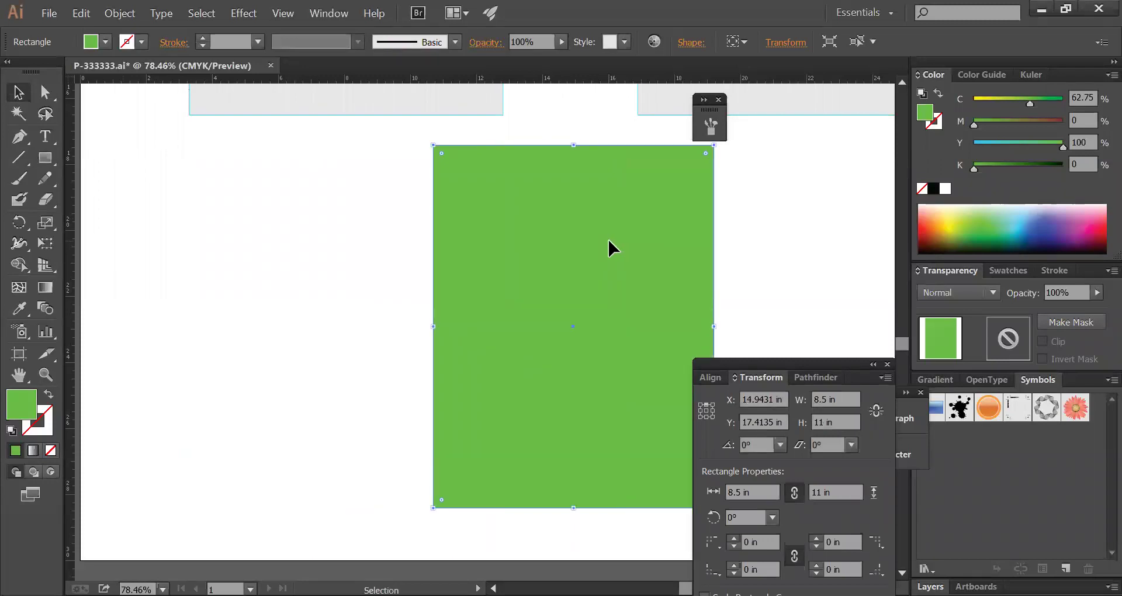
{"action": "key", "text": "Return"}
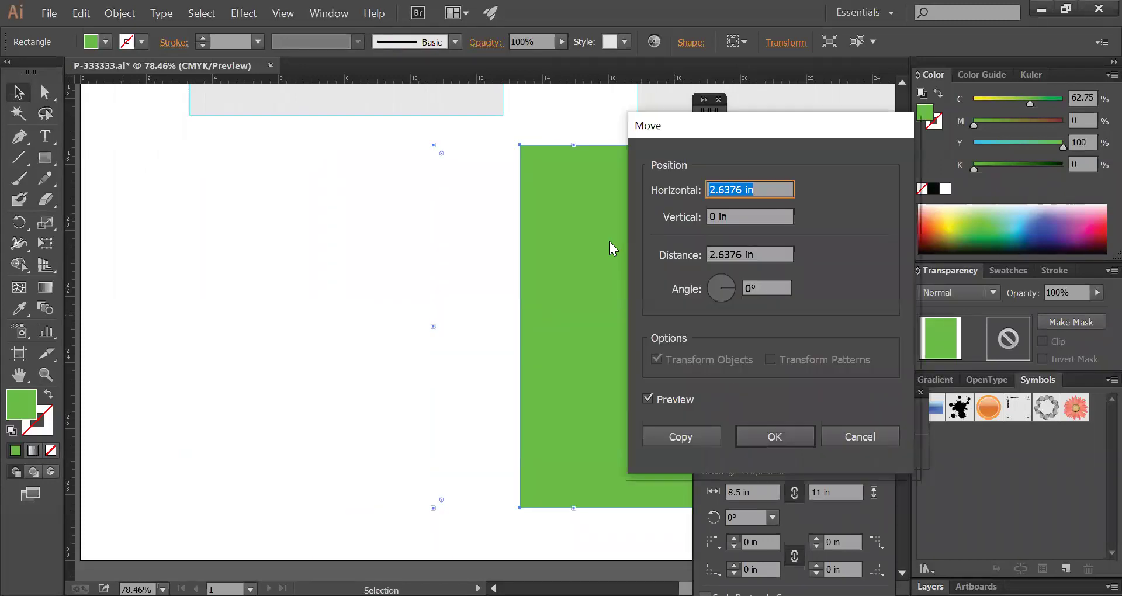
{"action": "type", "text": "8"}
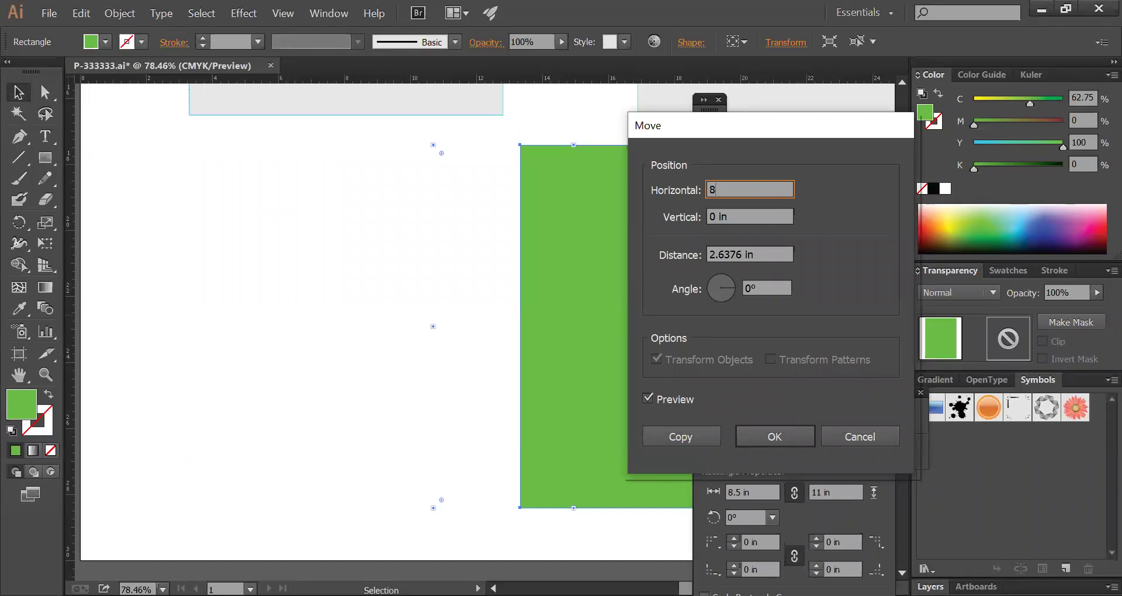
{"action": "type", "text": ".5"}
{"action": "left_click", "coordinate": [682, 433]}
- Move both adjoining green rectangles left together so the pair fits within the artboard
{"action": "left_click", "coordinate": [675, 193], "text": "shift"}
{"action": "left_click_drag", "start_coordinate": [674, 193], "coordinate": [401, 204]}
{"action": "left_click", "coordinate": [179, 131]}
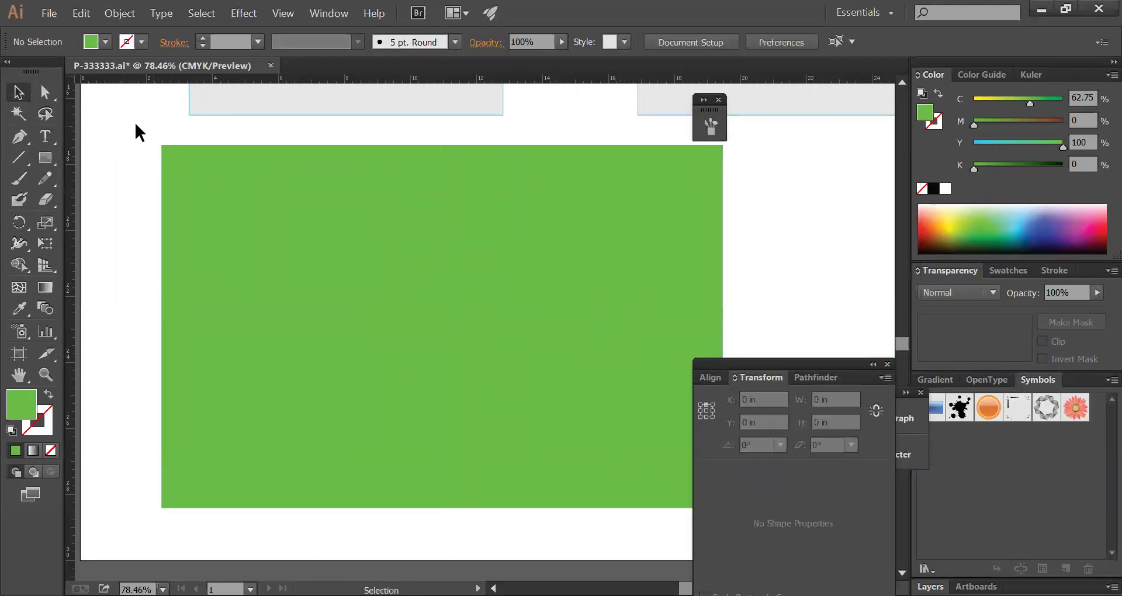
{"action": "left_click", "coordinate": [45, 92]}
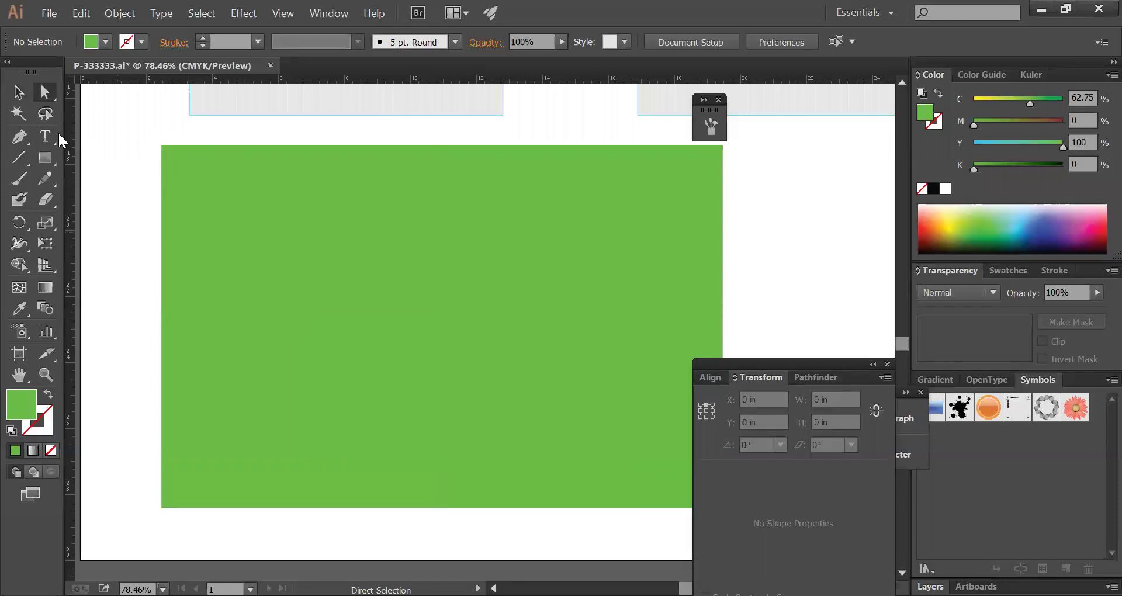
- Narrow the first of the two green rectangles to about 0.67 in wide, keeping its inner edge against the second rectangle
{"action": "left_click", "coordinate": [26, 93]}
{"action": "left_click", "coordinate": [177, 256]}
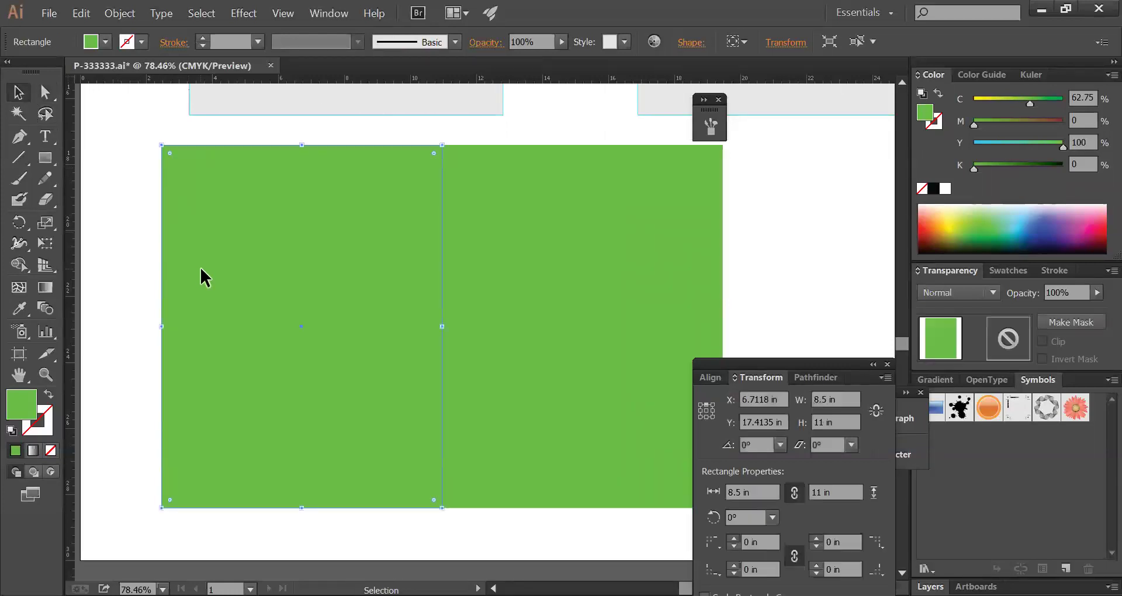
{"action": "key", "text": "ctrl+y"}
{"action": "left_click_drag", "start_coordinate": [165, 326], "coordinate": [427, 335]}
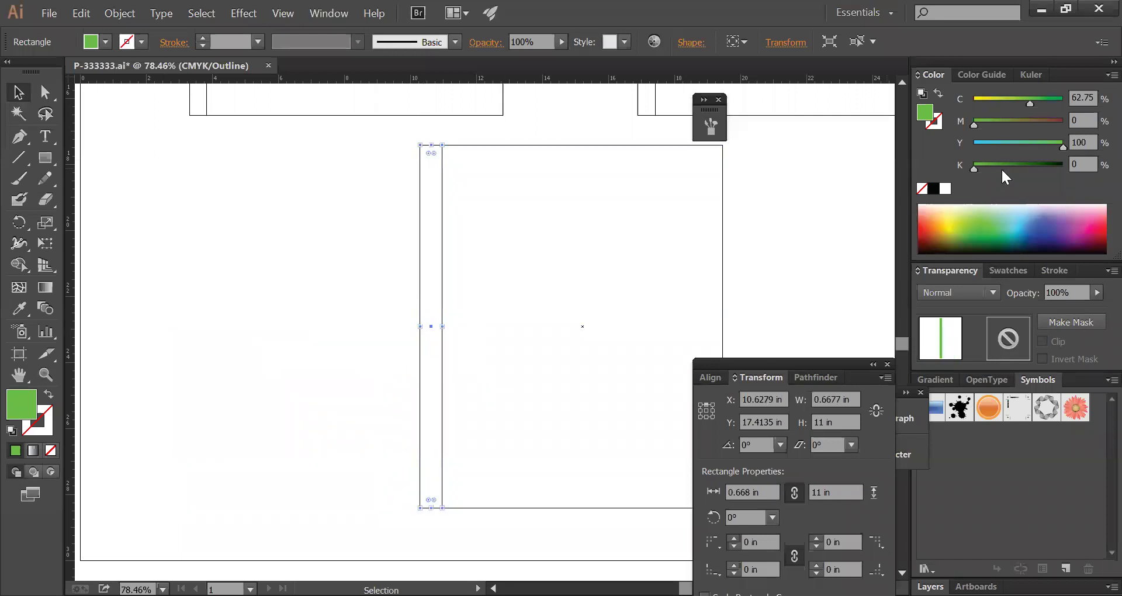
{"action": "key", "text": "ctrl+y"}
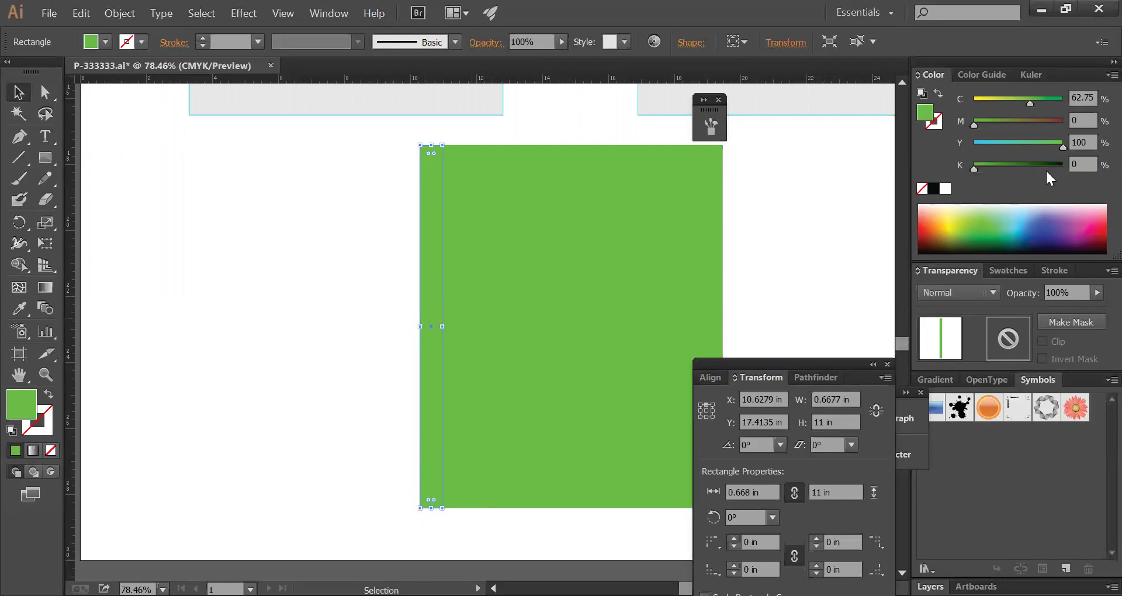
- Fill the narrow side strip with light grey using C 0, M 0, Y 0 and K 20
{"action": "left_click", "coordinate": [992, 169]}
{"action": "left_click", "coordinate": [975, 143]}
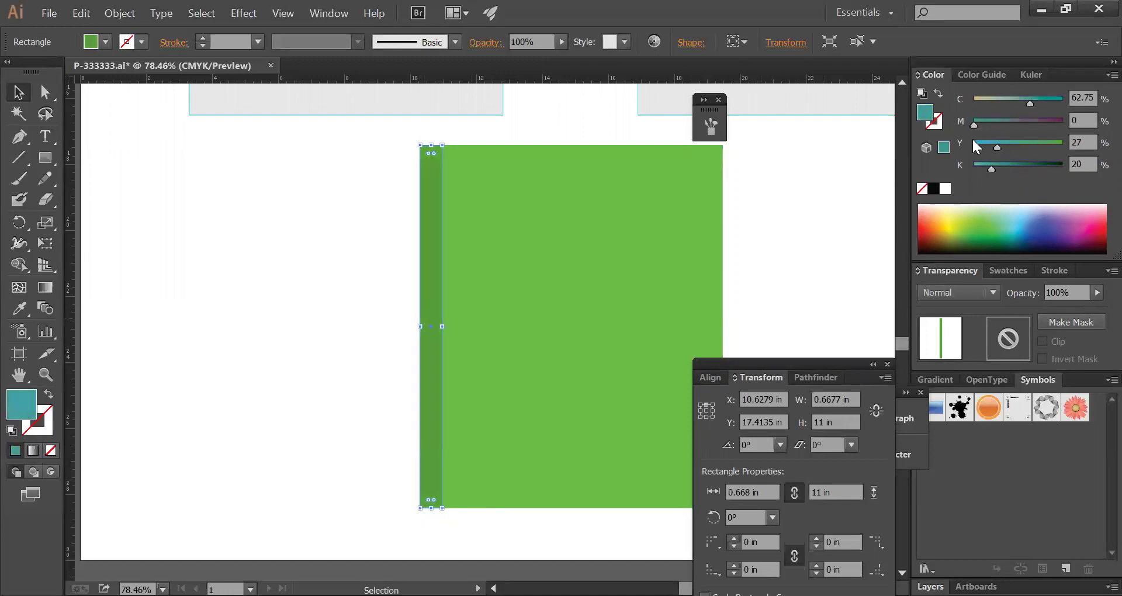
{"action": "left_click_drag", "start_coordinate": [1031, 103], "coordinate": [975, 103]}
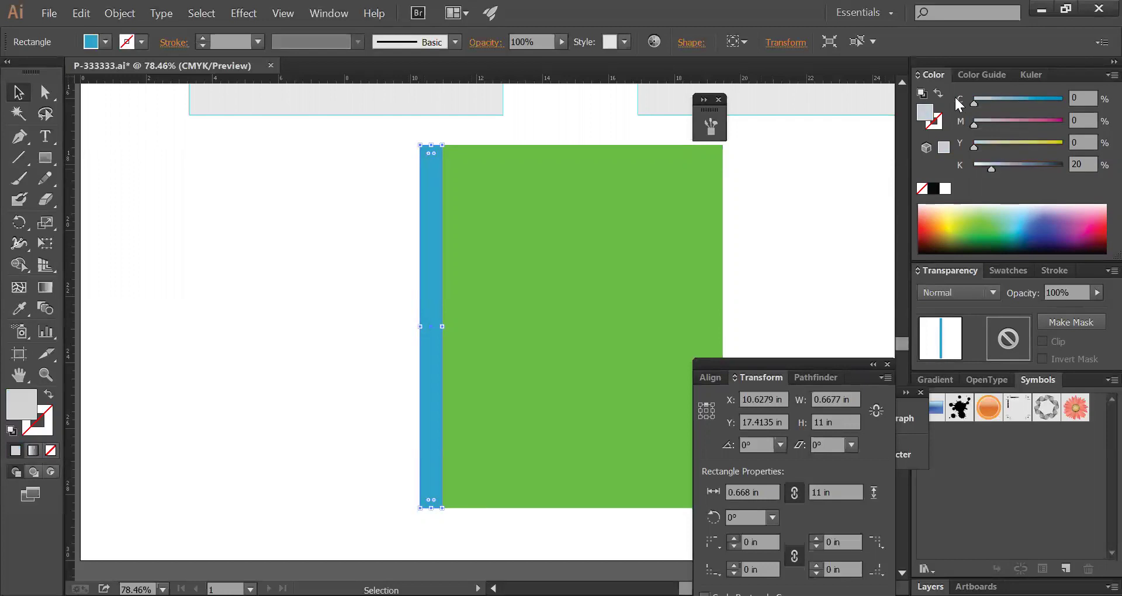
{"action": "left_click", "coordinate": [150, 152]}
- Lower the side strip's outer top corner to Y about 17.65 in so its top edge slants
{"action": "left_click", "coordinate": [45, 91]}
{"action": "left_click_drag", "start_coordinate": [393, 141], "coordinate": [438, 151]}
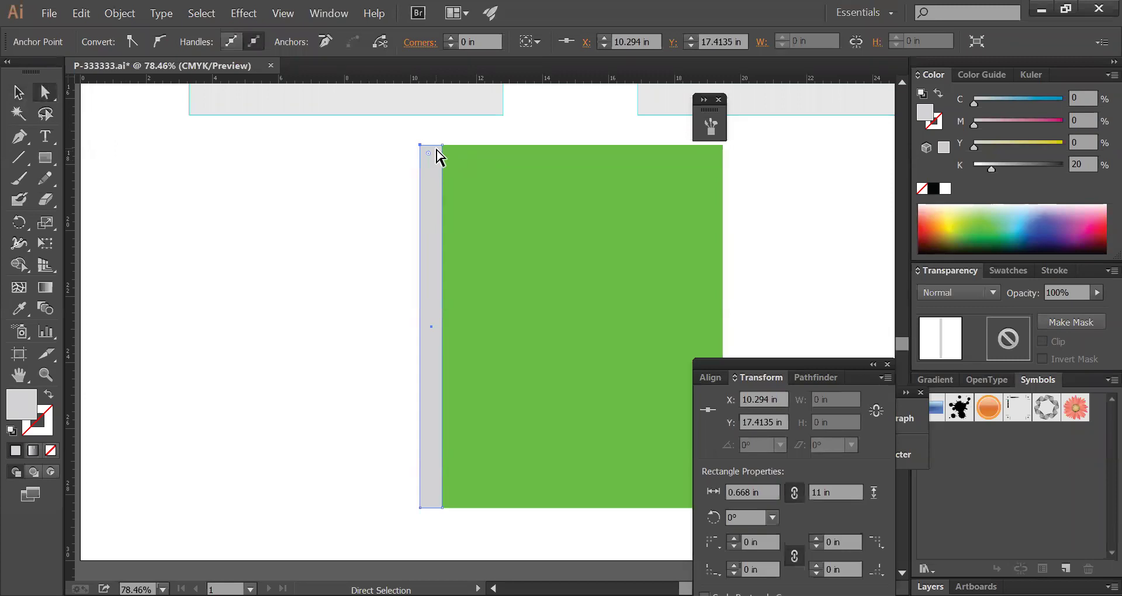
{"action": "key", "text": "Down"}
{"action": "key", "text": "Down"}
{"action": "key", "text": "Down"}
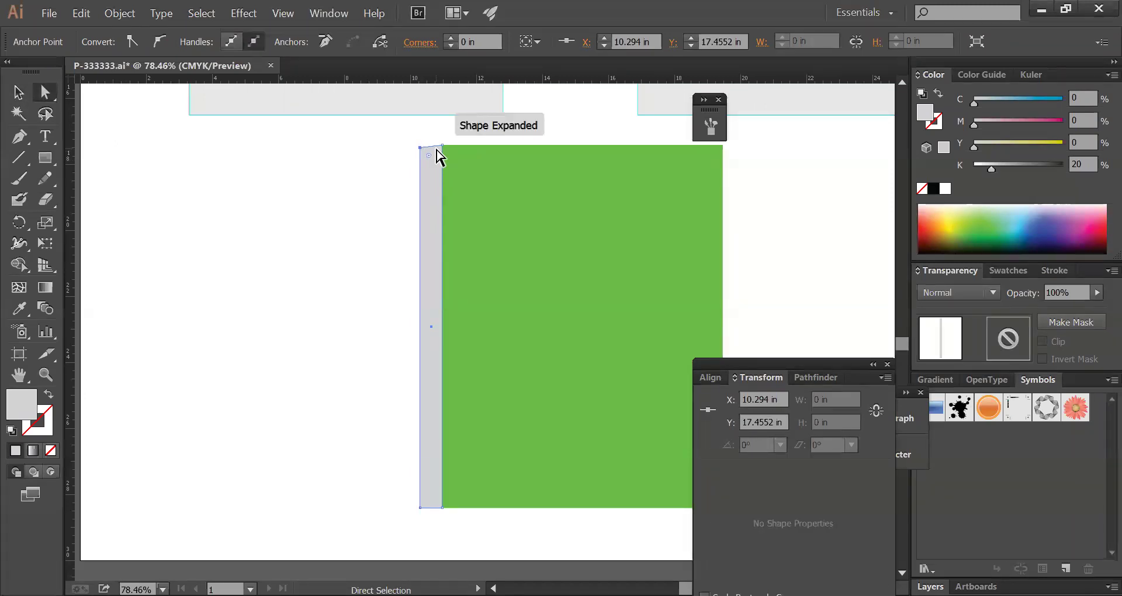
{"action": "key", "text": "Down"}
{"action": "key", "text": "Down"}
{"action": "key", "text": "Down"}
{"action": "key", "text": "Down"}
{"action": "key", "text": "Down"}
{"action": "key", "text": "Down"}
{"action": "key", "text": "Down"}
{"action": "key", "text": "Down"}
{"action": "key", "text": "Down"}
{"action": "key", "text": "Down"}
{"action": "key", "text": "Down"}
{"action": "key", "text": "Down"}
{"action": "key", "text": "Down"}
{"action": "key", "text": "Down"}
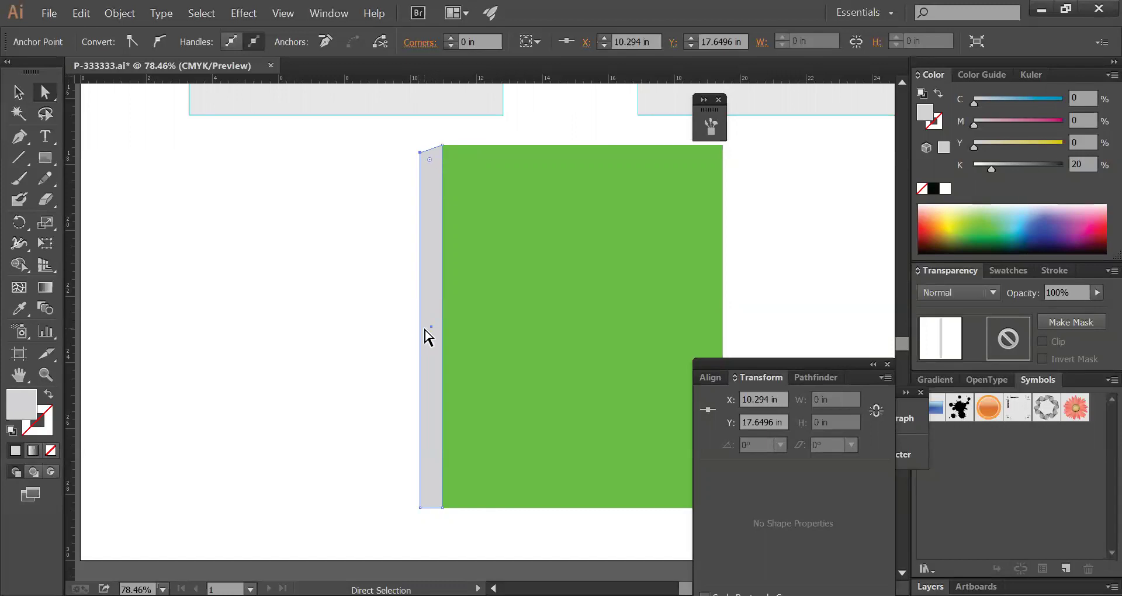
- Shift the side strip's outer edge slightly inward and lower its outer bottom corner so the bottom edge slants
{"action": "left_click_drag", "start_coordinate": [421, 330], "coordinate": [425, 331]}
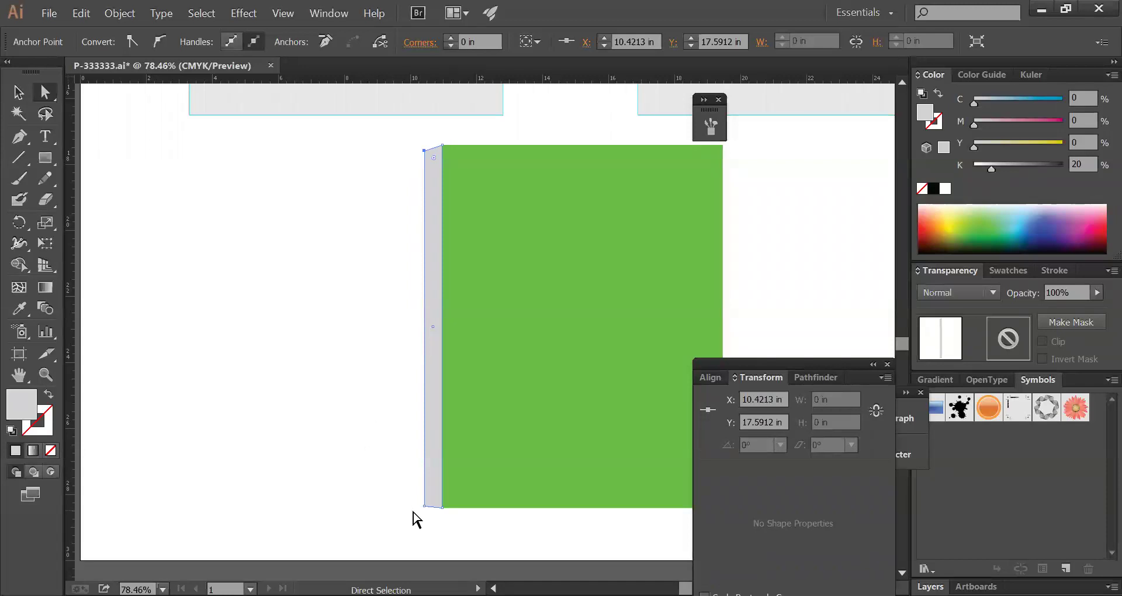
{"action": "left_click_drag", "start_coordinate": [412, 500], "coordinate": [435, 514]}
{"action": "key", "text": "shift+Down"}
{"action": "key", "text": "shift+Down"}
{"action": "key", "text": "shift+Down"}
{"action": "left_click", "coordinate": [205, 198]}
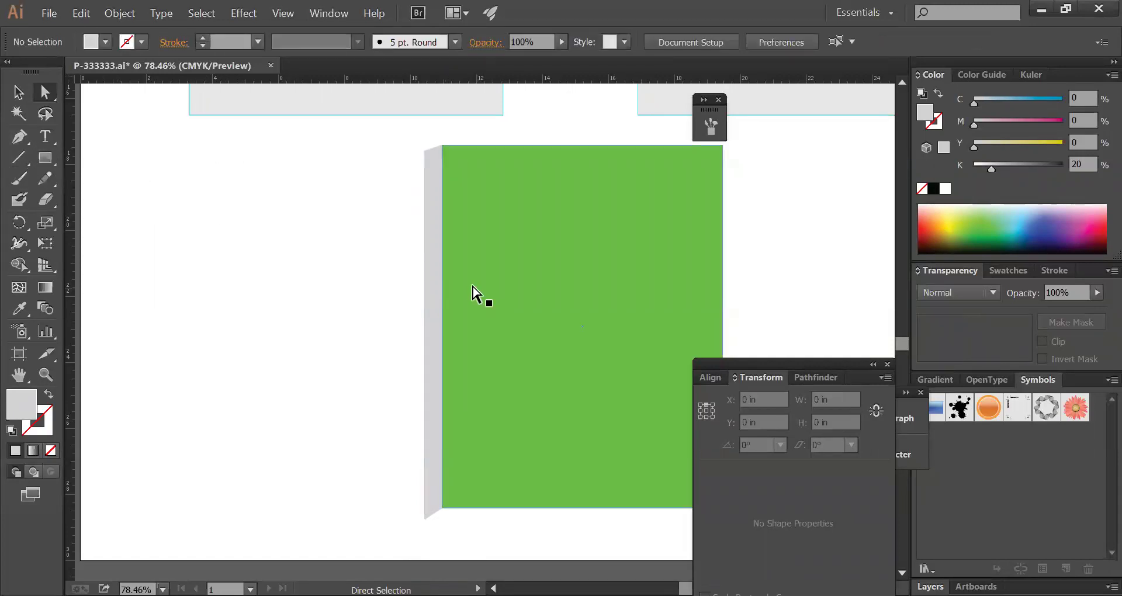
{"action": "key", "text": "Tab"}
{"action": "left_click_drag", "start_coordinate": [514, 226], "coordinate": [514, 417]}
{"action": "key", "text": "ctrl+minus"}
{"action": "key", "text": "ctrl+z"}
{"action": "key", "text": "a"}
{"action": "key", "text": "Tab"}
{"action": "left_click", "coordinate": [18, 92]}
{"action": "key", "text": "Tab"}
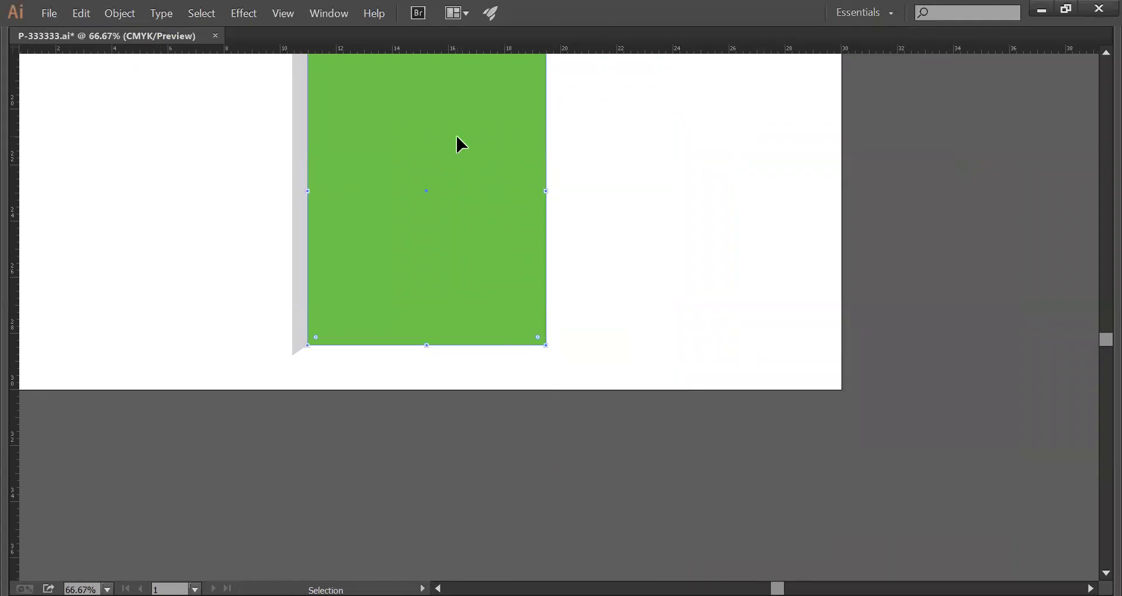
- Place a copy of the green rectangle directly below it and reduce the copy's height to about 0.64 in
{"action": "key", "text": "a"}
{"action": "key", "text": "ctrl+plus"}
{"action": "key", "text": "v"}
{"action": "key", "text": "ctrl+minus"}
{"action": "key", "text": "ctrl+minus"}
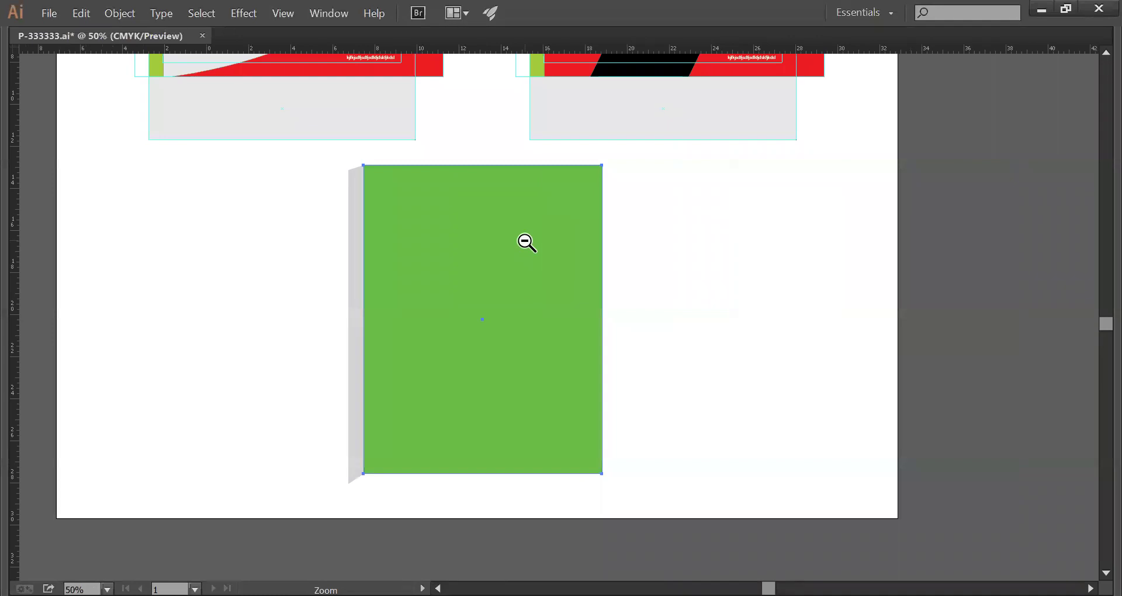
{"action": "left_click_drag", "start_coordinate": [526, 261], "coordinate": [483, 509]}
{"action": "left_click_drag", "start_coordinate": [387, 464], "coordinate": [624, 519]}
{"action": "key", "text": "Tab"}
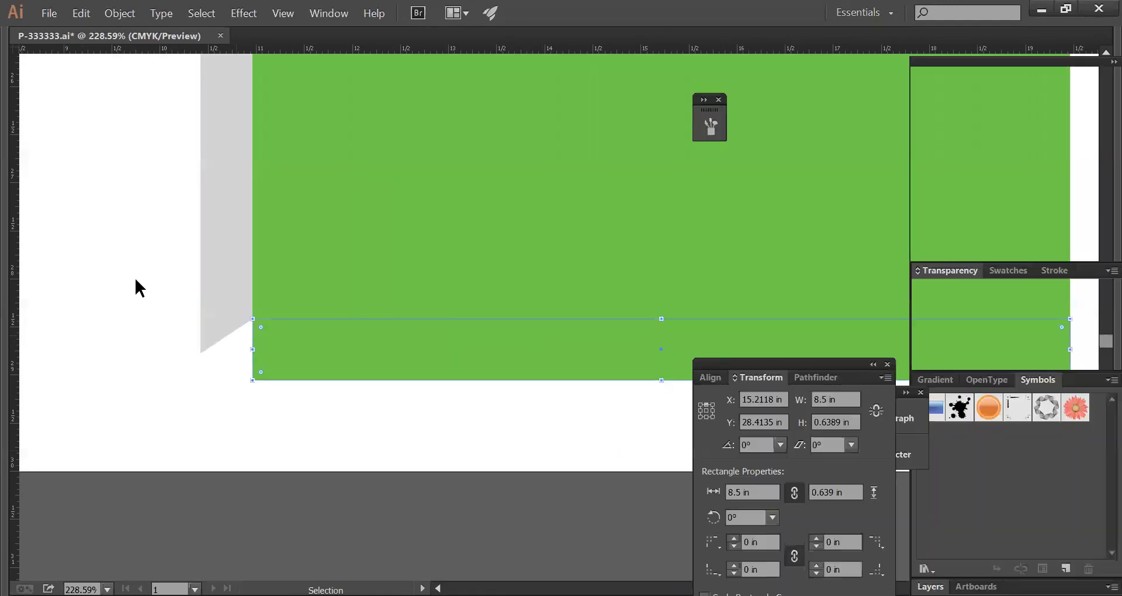
- Give the lower strip the side strip's light grey fill and snap its bottom-left corner to the side strip's lowest corner
{"action": "left_click", "coordinate": [17, 311]}
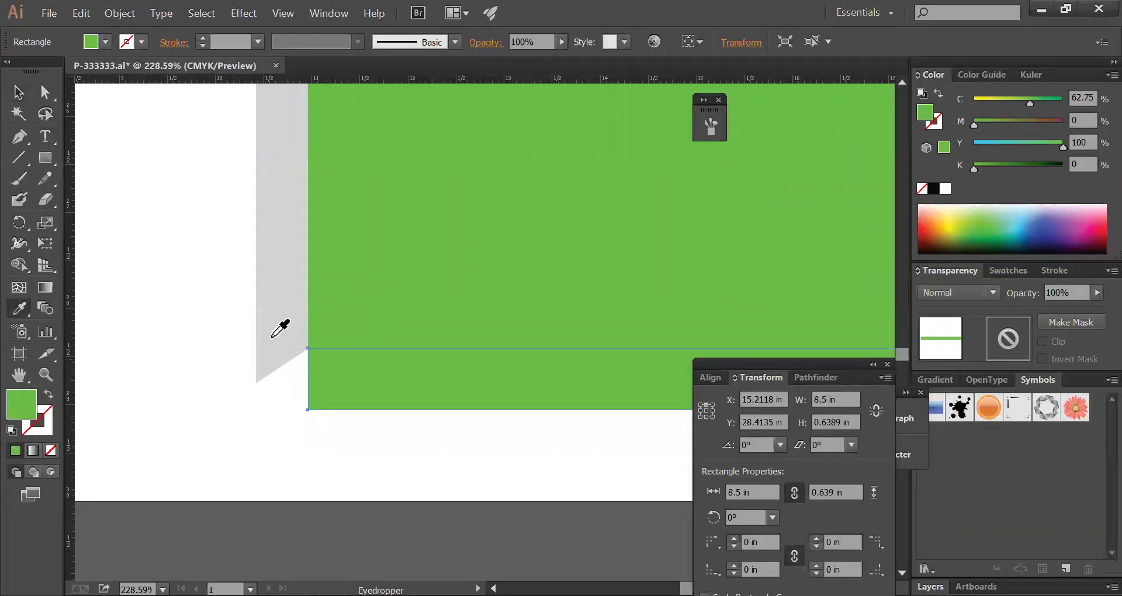
{"action": "left_click", "coordinate": [285, 308]}
{"action": "left_click", "coordinate": [45, 92]}
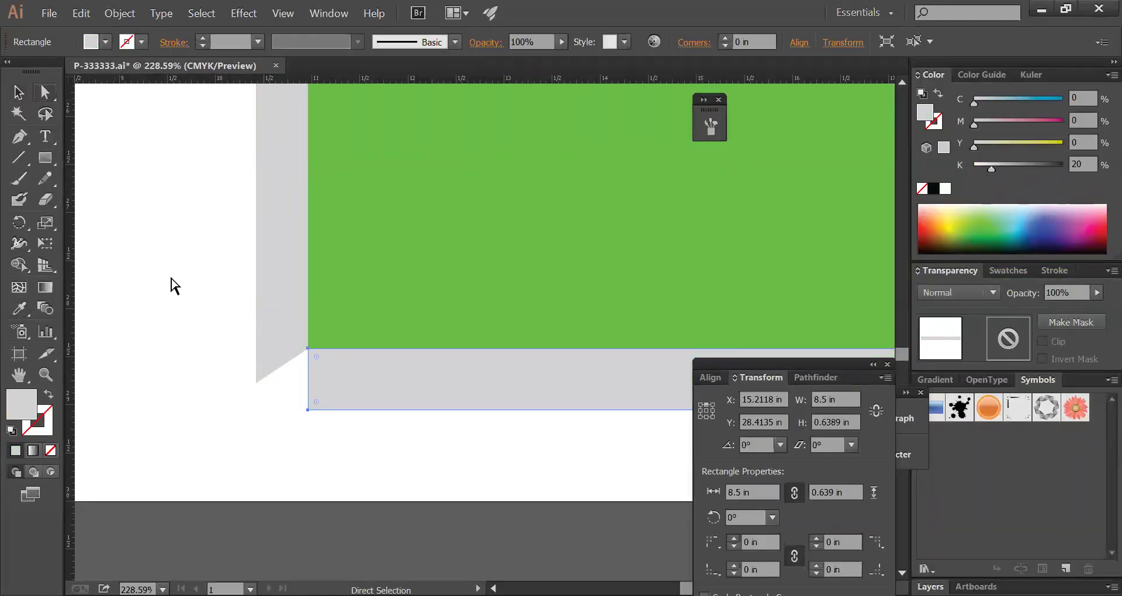
{"action": "key", "text": "Tab"}
{"action": "left_click", "coordinate": [254, 412]}
{"action": "left_click_drag", "start_coordinate": [253, 382], "coordinate": [200, 354]}
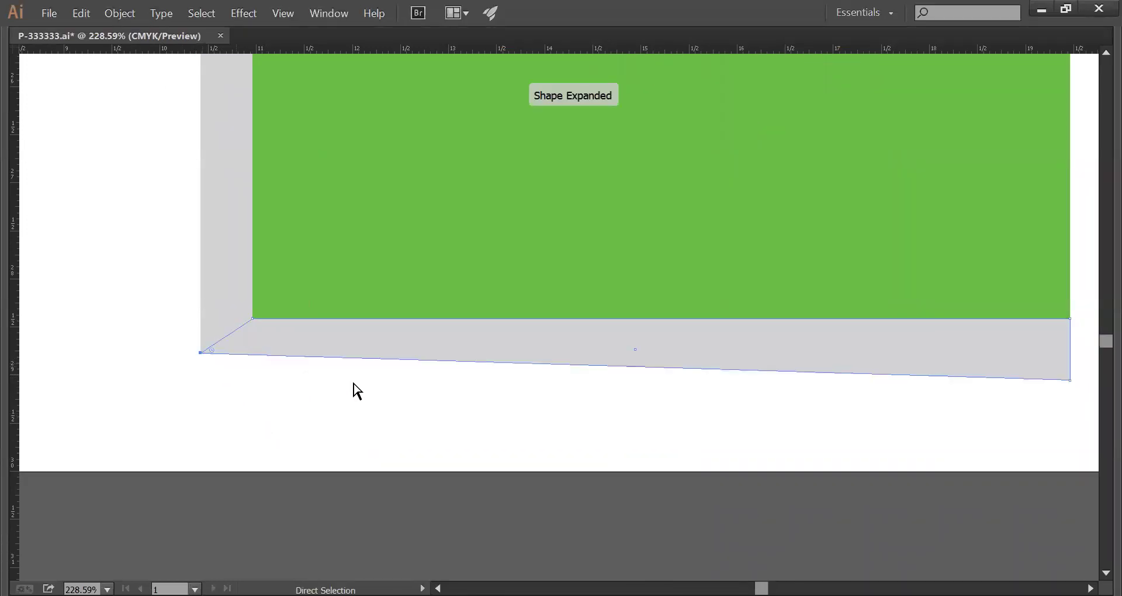
- Try to raise the lower strip's bottom-right corner so the strip tapers away from the side strip
{"action": "left_click", "coordinate": [748, 401], "text": "ctrl+alt"}
{"action": "left_click_drag", "start_coordinate": [841, 302], "coordinate": [846, 268]}
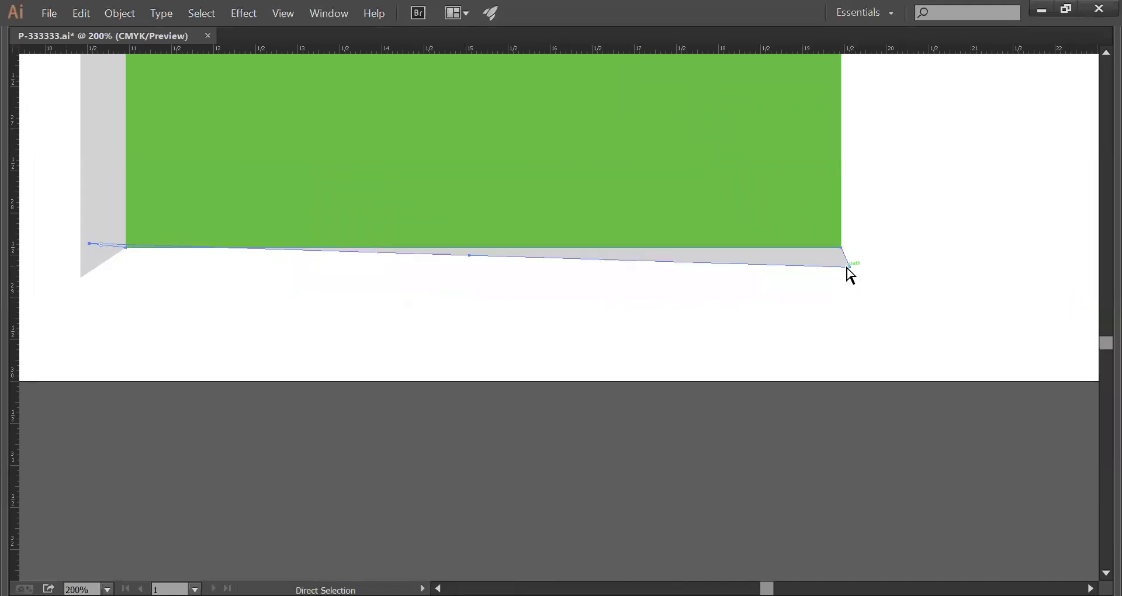
{"action": "key", "text": "ctrl+z"}
{"action": "left_click", "coordinate": [862, 318]}
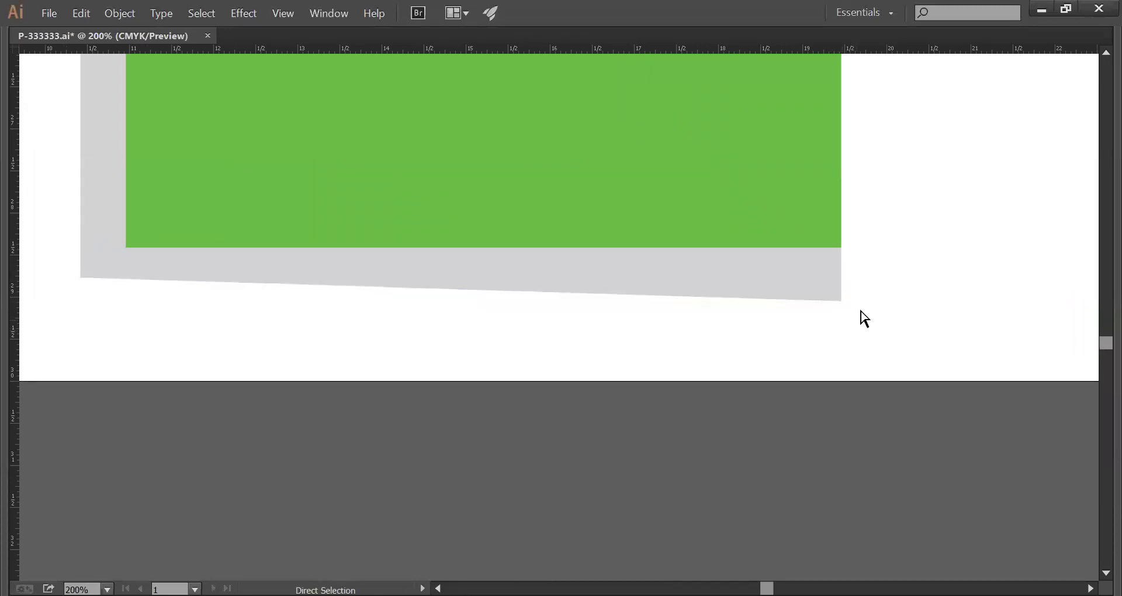
{"action": "left_click_drag", "start_coordinate": [838, 290], "coordinate": [853, 260]}
{"action": "left_click", "coordinate": [863, 309]}
{"action": "key", "text": "v"}
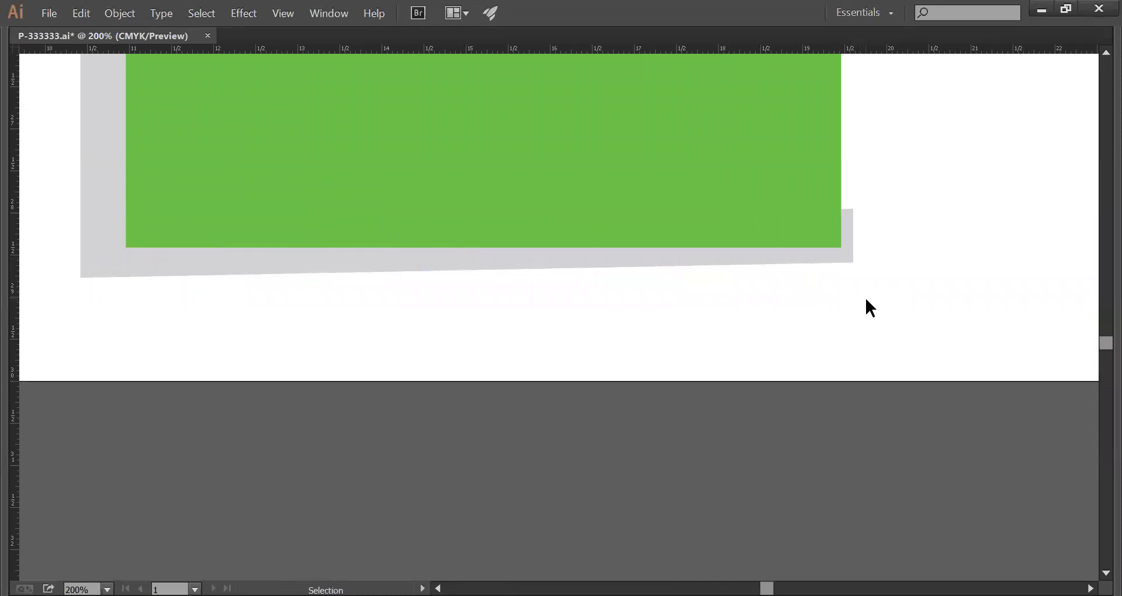
{"action": "key", "text": "ctrl+z"}
- Raise the lower strip's right end to taper it, and lift the corner shared by the two grey strips slightly
{"action": "key", "text": "a"}
{"action": "left_click_drag", "start_coordinate": [867, 299], "coordinate": [844, 259]}
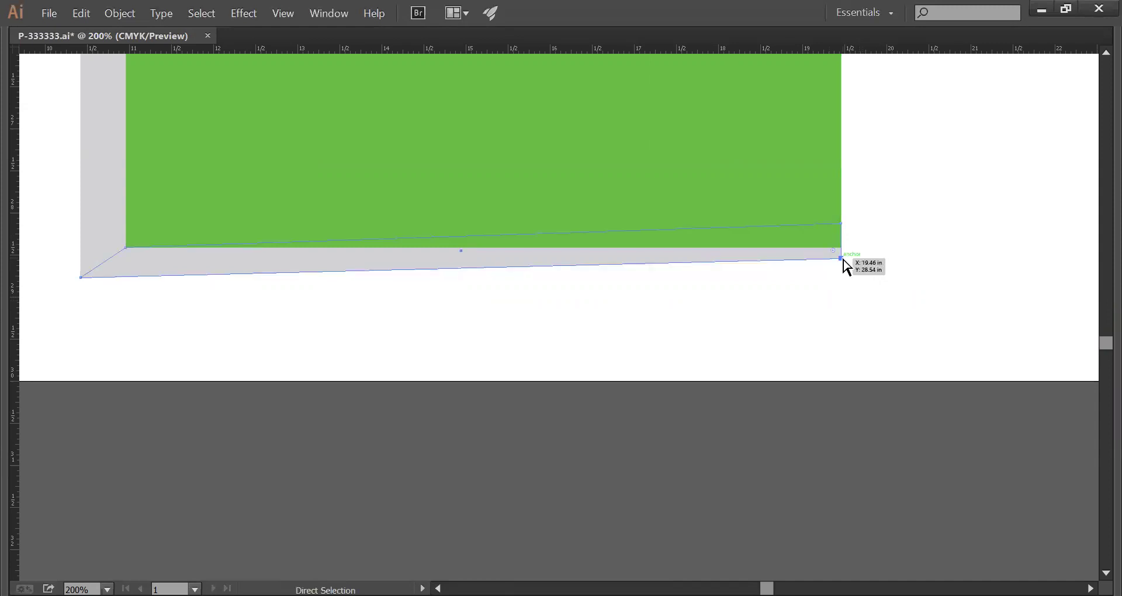
{"action": "left_click", "coordinate": [100, 312]}
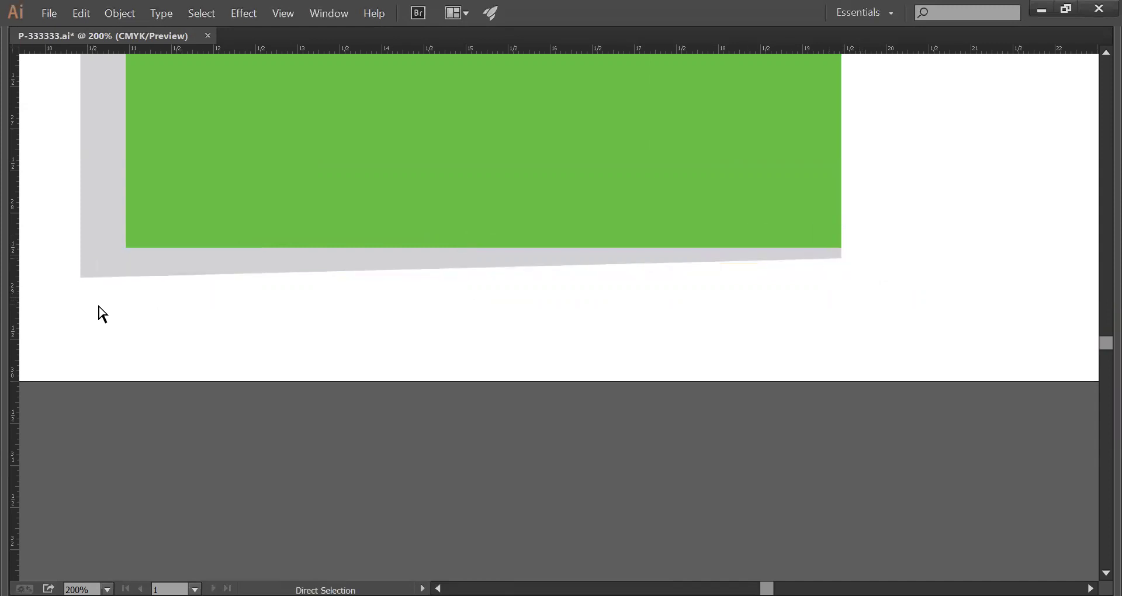
{"action": "left_click_drag", "start_coordinate": [83, 276], "coordinate": [86, 265]}
{"action": "left_click", "coordinate": [520, 328]}
{"action": "left_click", "coordinate": [596, 304], "text": "ctrl+alt"}
{"action": "left_click", "coordinate": [596, 304], "text": "ctrl+alt"}
{"action": "left_click", "coordinate": [597, 304], "text": "ctrl+alt"}
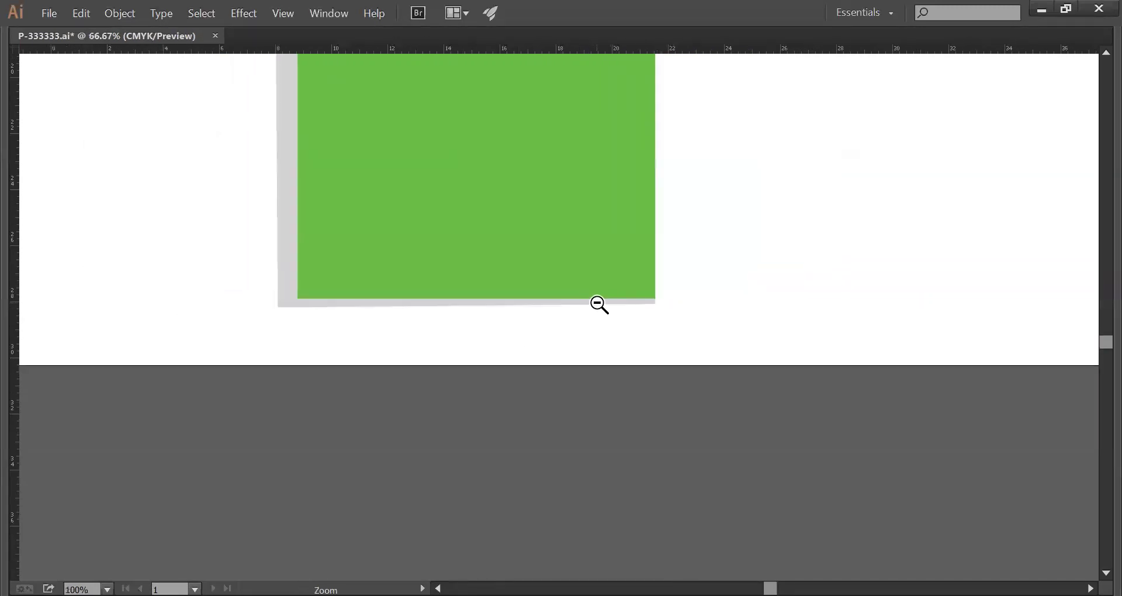
{"action": "left_click_drag", "start_coordinate": [548, 261], "coordinate": [535, 363]}
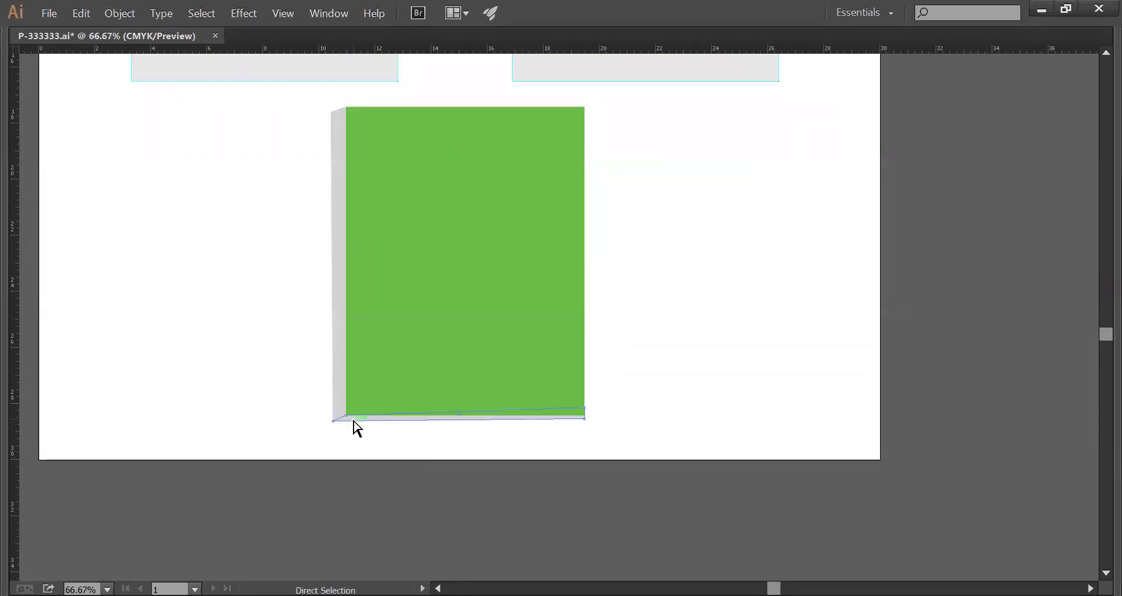
- Darken the lower strip's fill to K 46
{"action": "key", "text": "Tab"}
{"action": "left_click_drag", "start_coordinate": [998, 166], "coordinate": [1015, 163]}
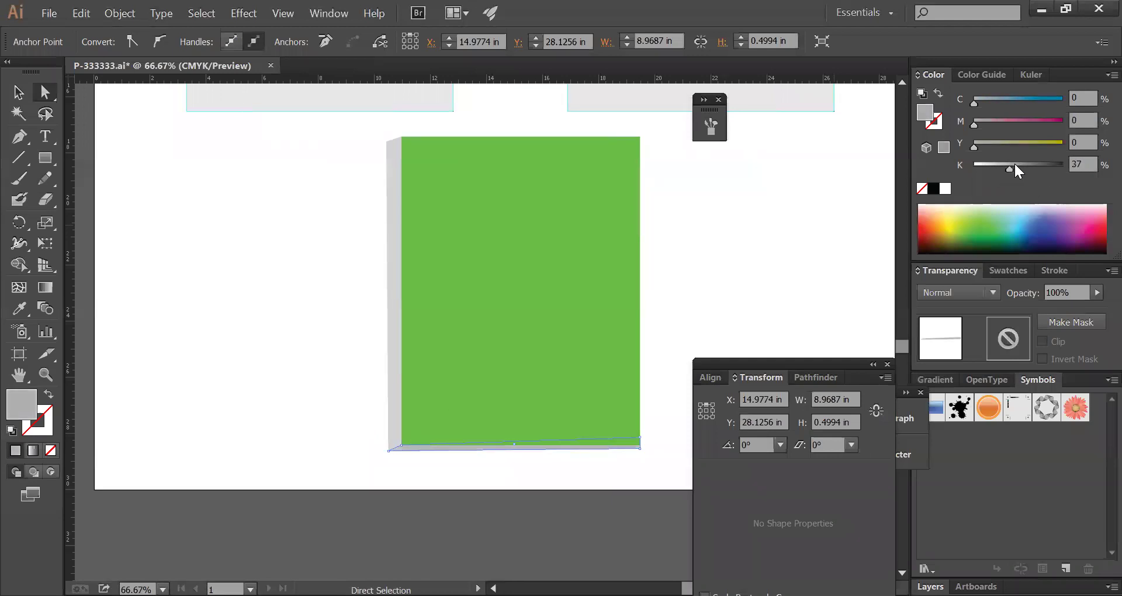
{"action": "left_click", "coordinate": [724, 275]}
{"action": "key", "text": "Tab"}
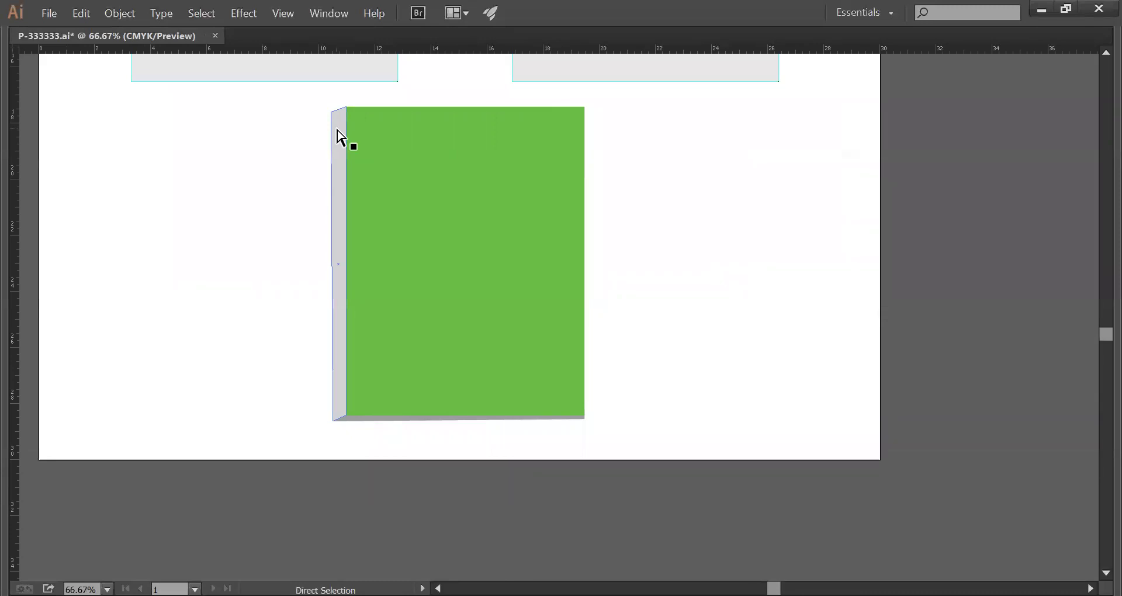
{"action": "key", "text": "Tab"}
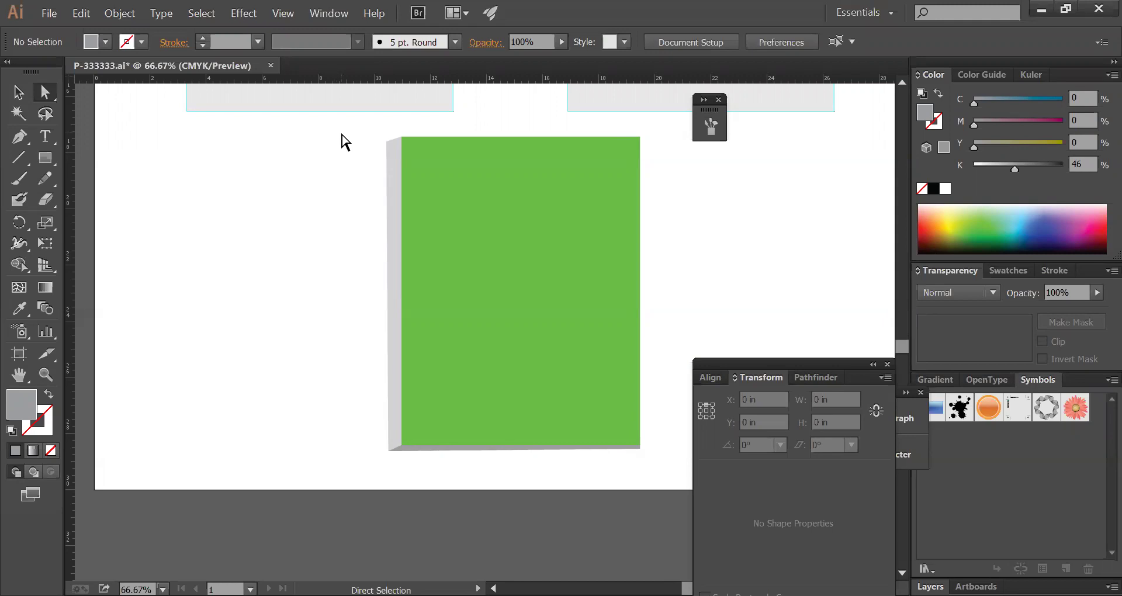
{"action": "left_click_drag", "start_coordinate": [379, 137], "coordinate": [395, 157]}
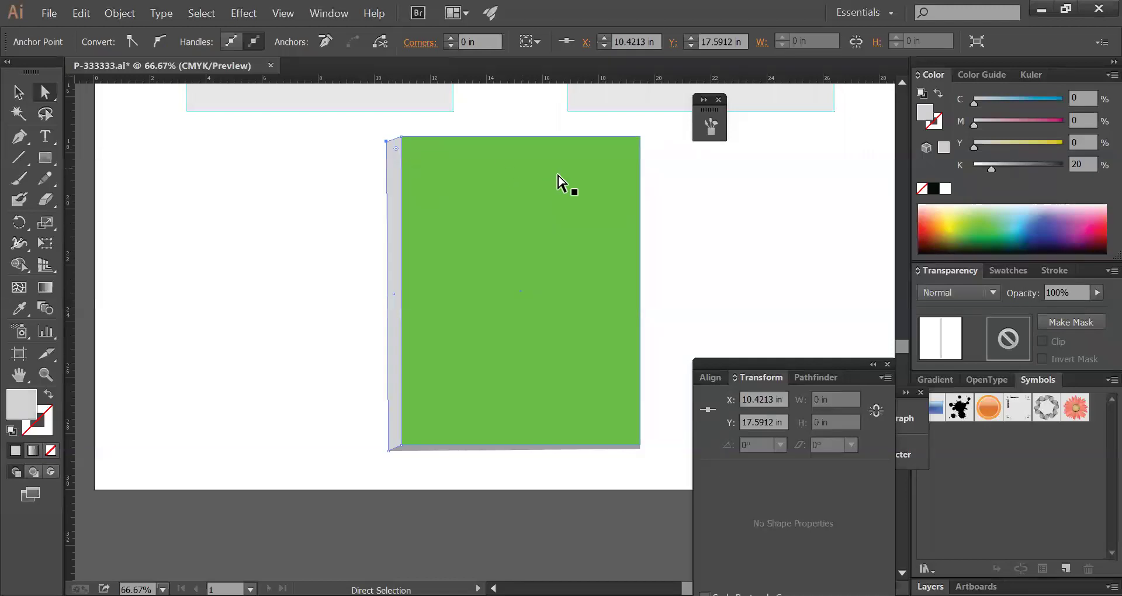
{"action": "left_click", "coordinate": [690, 223]}
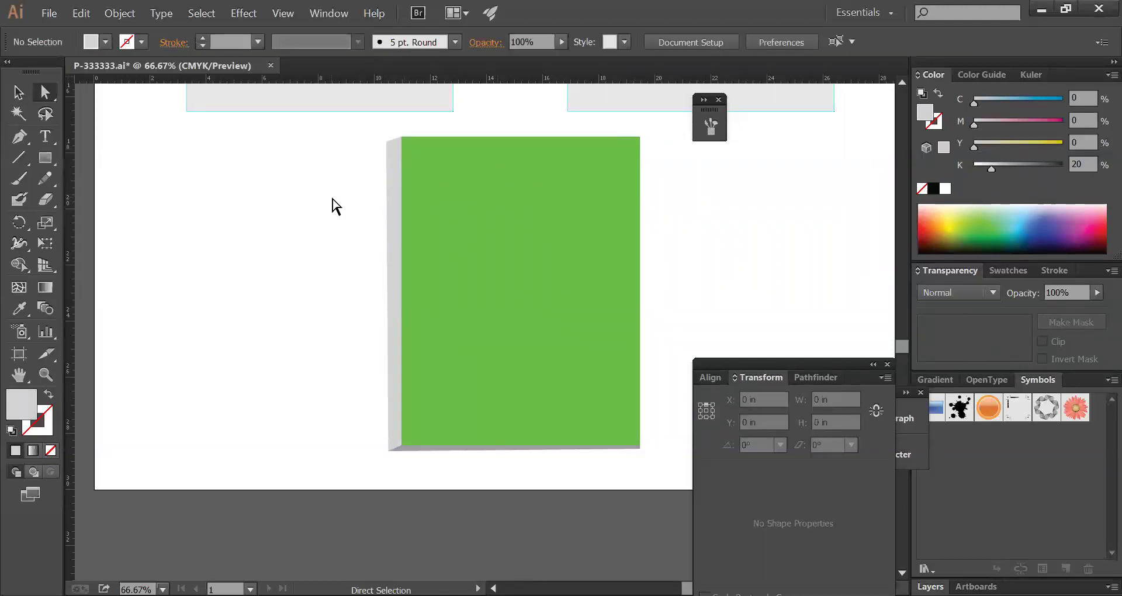
- Delete the grey side strip and its leftover points beside the green rectangle
{"action": "left_click_drag", "start_coordinate": [333, 203], "coordinate": [643, 297]}
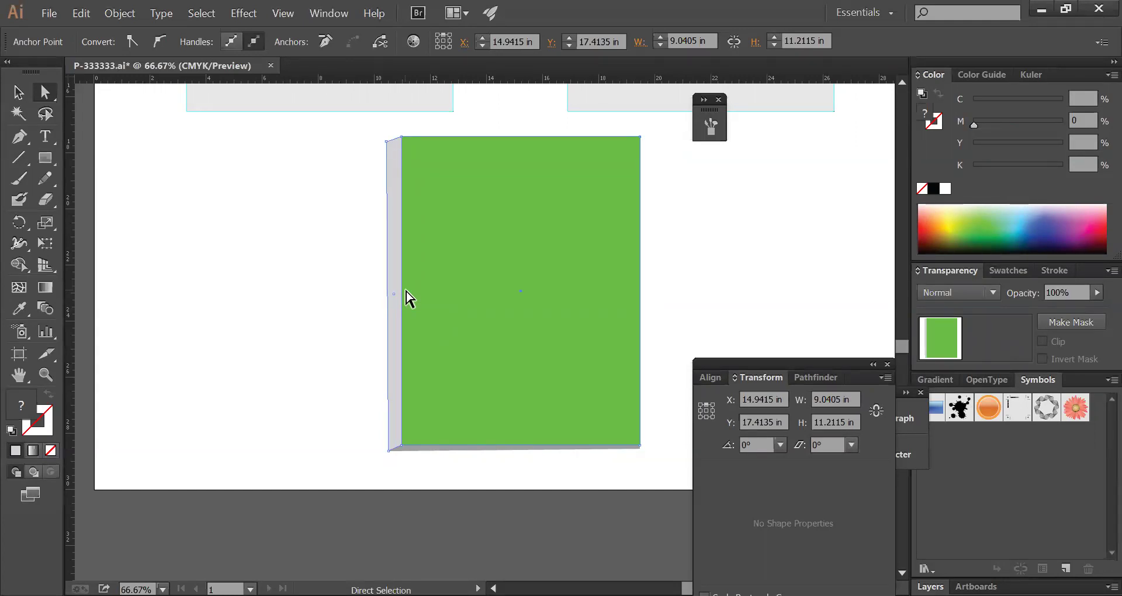
{"action": "key", "text": "z"}
{"action": "left_click", "coordinate": [546, 329], "text": "alt"}
{"action": "left_click", "coordinate": [546, 330], "text": "alt"}
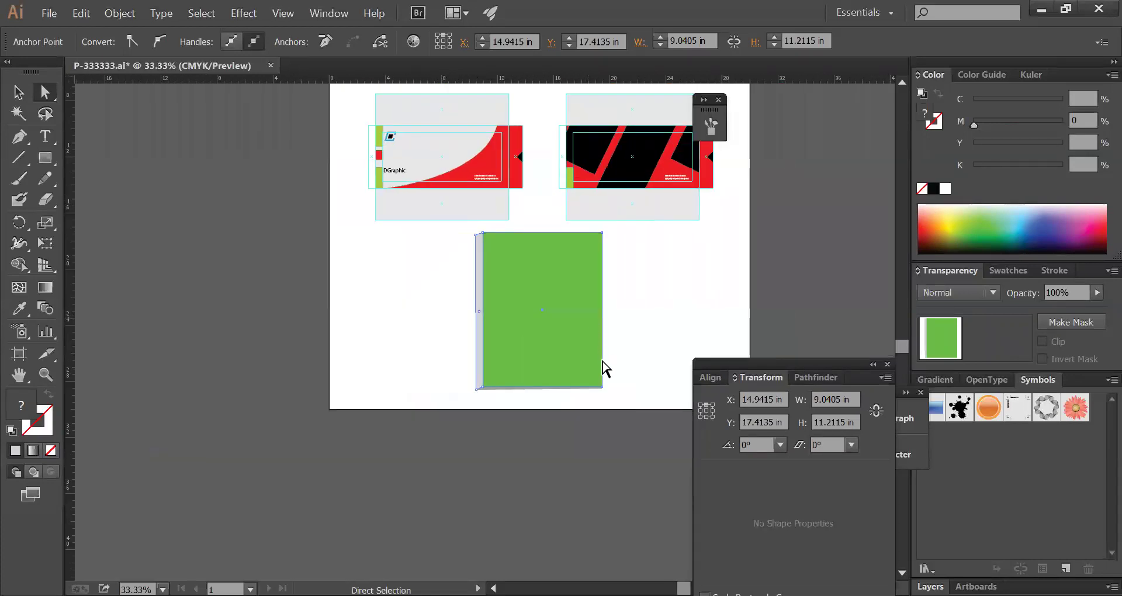
{"action": "key", "text": "Delete"}
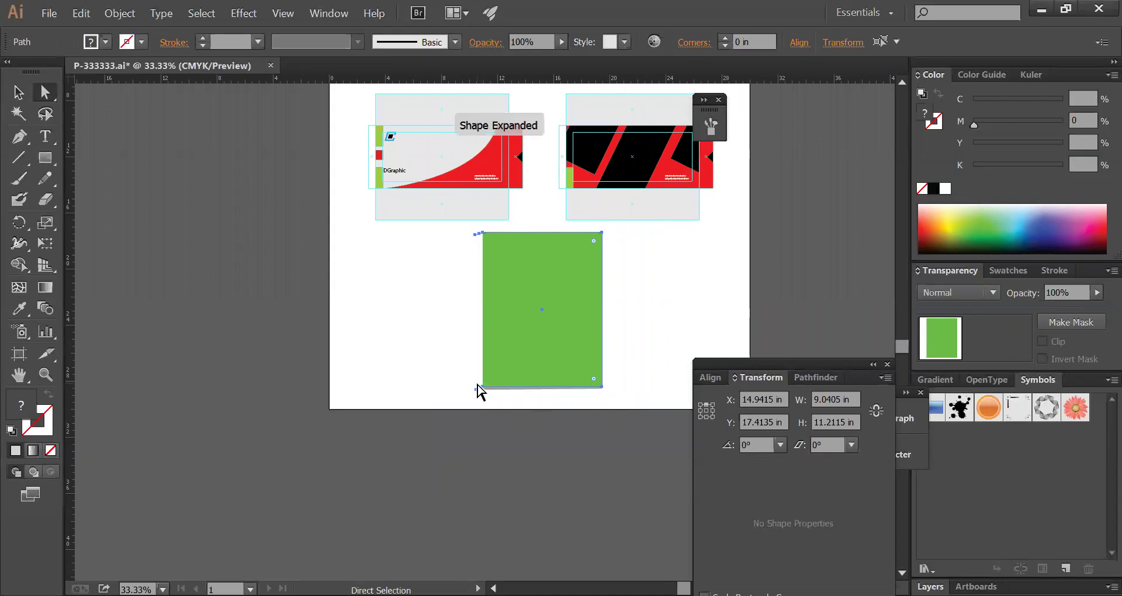
{"action": "left_click", "coordinate": [477, 392]}
{"action": "key", "text": "Delete"}
{"action": "left_click_drag", "start_coordinate": [483, 388], "coordinate": [481, 401]}
- Move the green rectangle left to about X 8.43 in, Y 17.87 in and delete the remaining grey bottom strip
{"action": "left_click_drag", "start_coordinate": [516, 315], "coordinate": [448, 337]}
{"action": "left_click", "coordinate": [566, 387]}
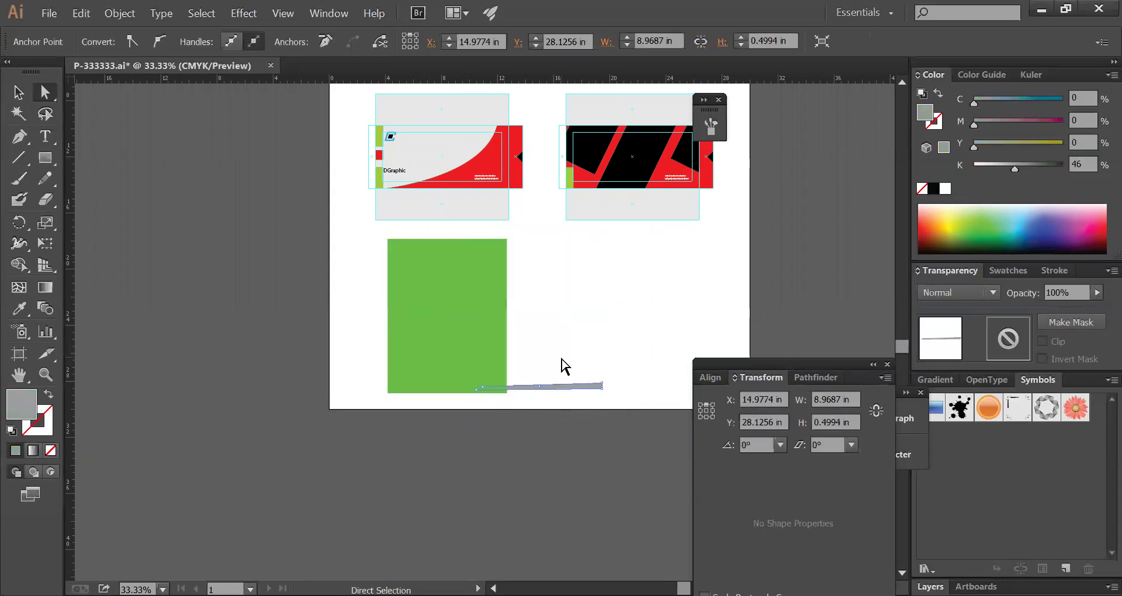
{"action": "key", "text": "Delete"}
{"action": "left_click", "coordinate": [480, 347]}
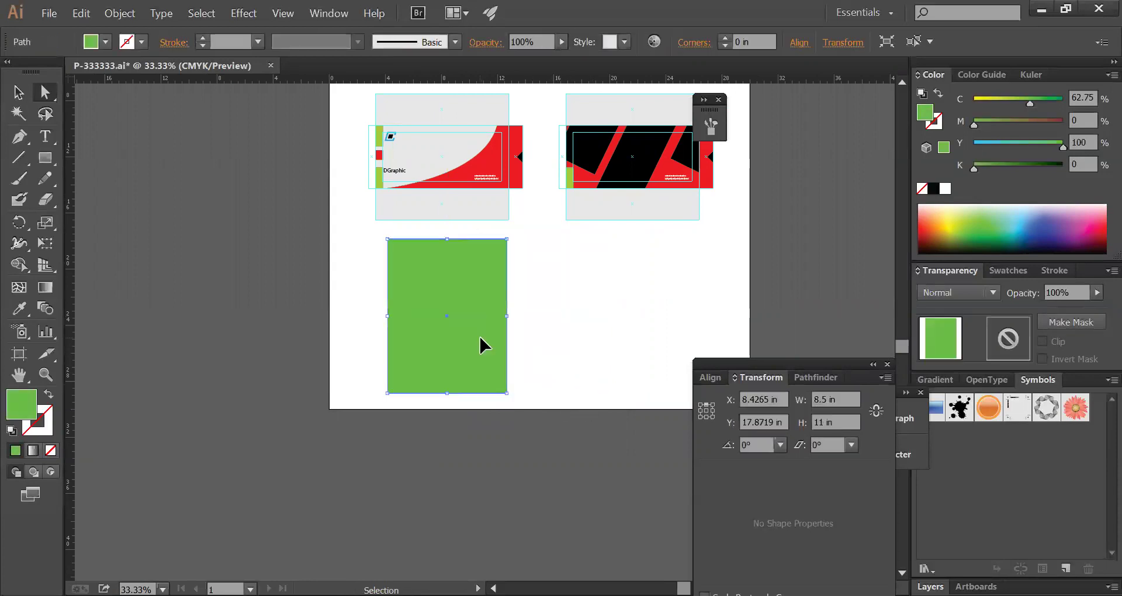
- Save the document
{"action": "key", "text": "ctrl+s"}
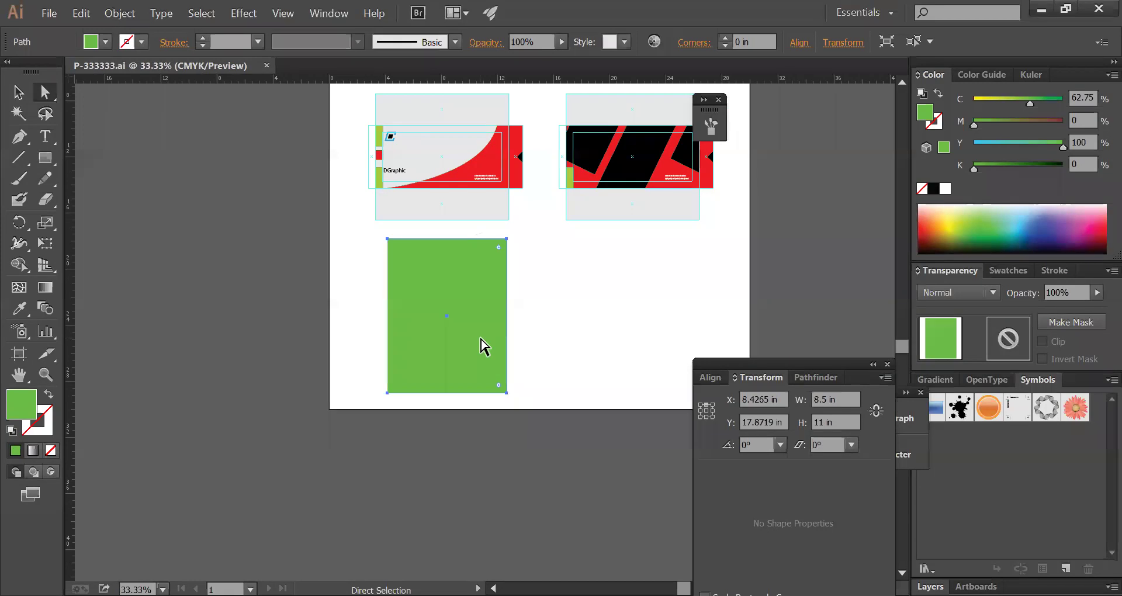
{"action": "left_click", "coordinate": [17, 93]}
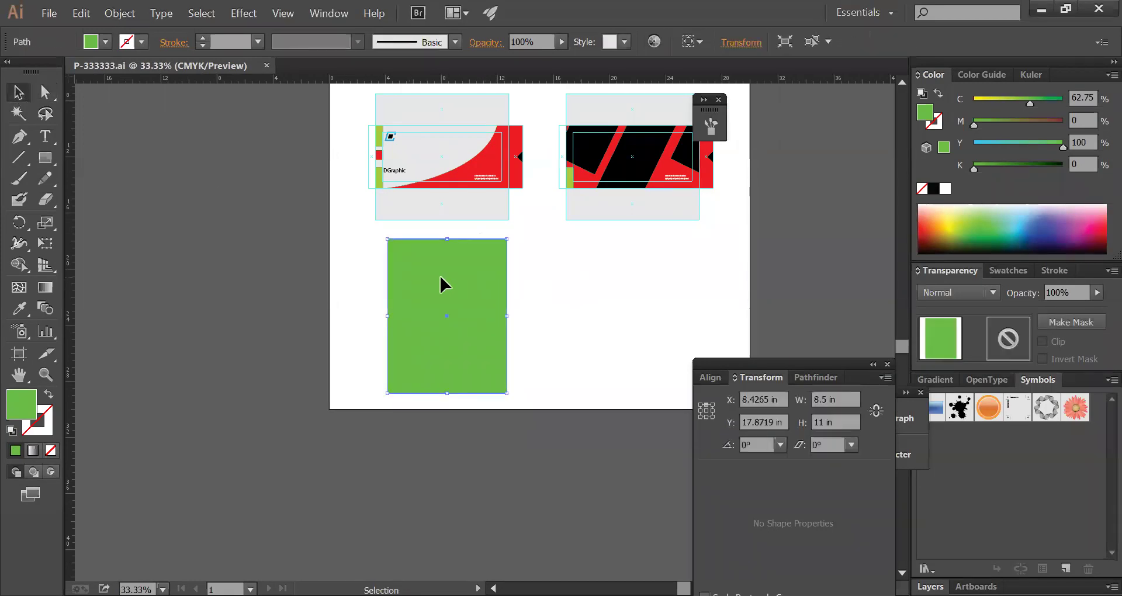
- Copy the green page horizontally by 8.5 in with a vertical offset of 0
{"action": "key", "text": "Return"}
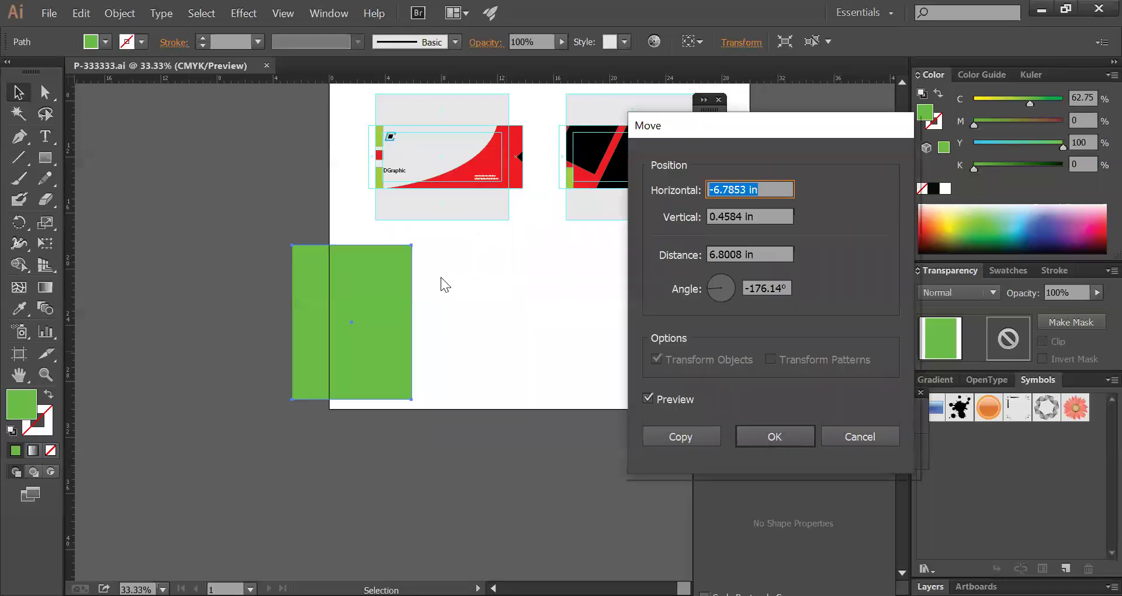
{"action": "type", "text": "8"}
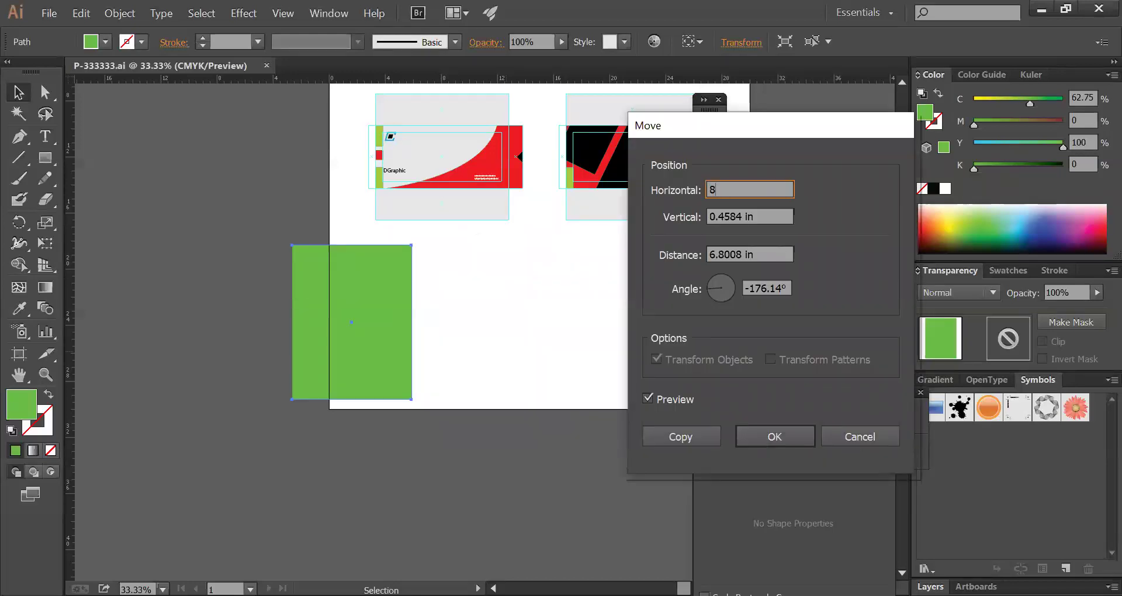
{"action": "type", "text": ".5"}
{"action": "key", "text": "Tab"}
{"action": "type", "text": "0"}
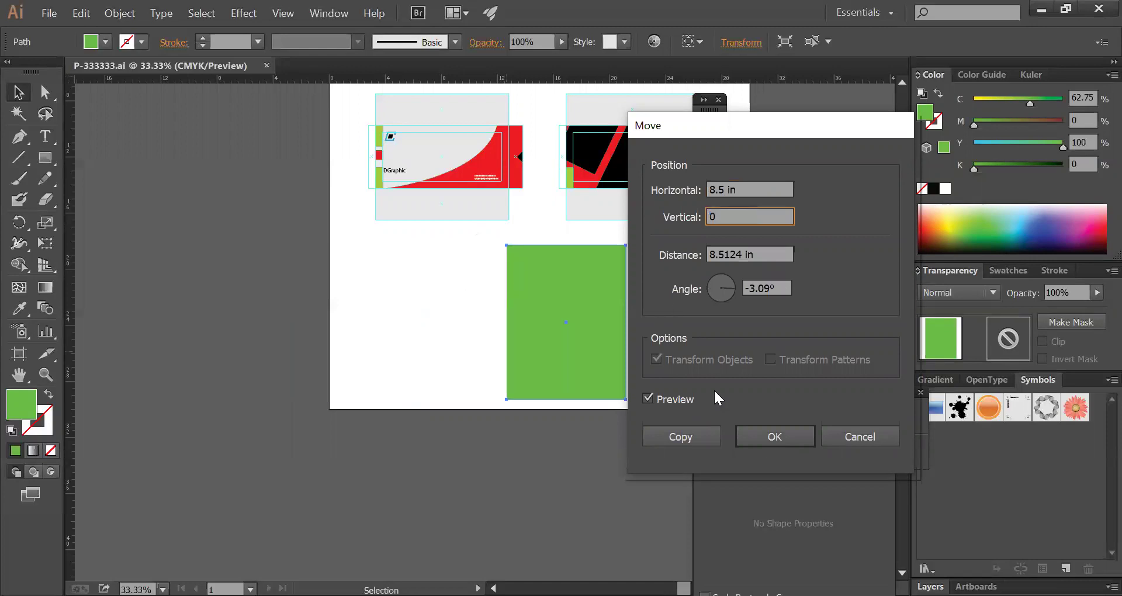
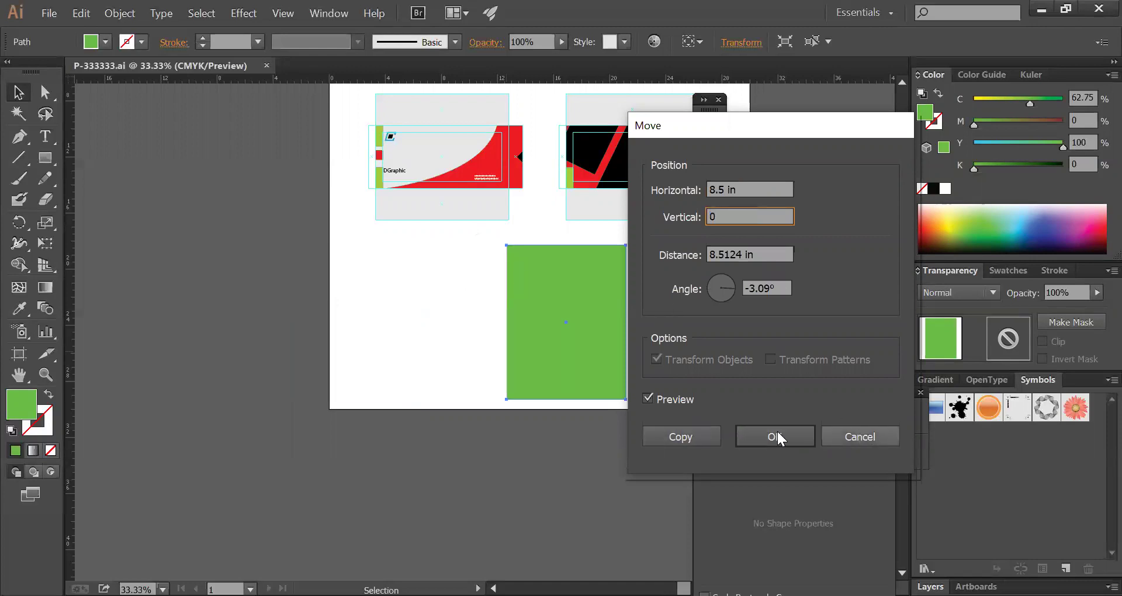
{"action": "left_click", "coordinate": [696, 437]}
{"action": "left_click", "coordinate": [701, 436]}
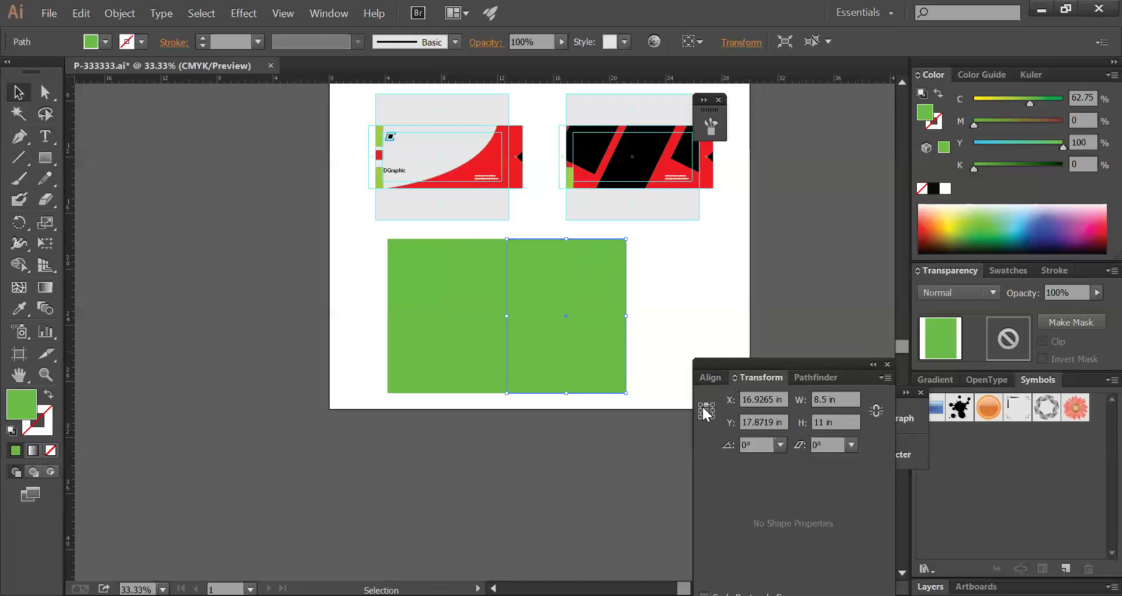
{"action": "left_click", "coordinate": [661, 288]}
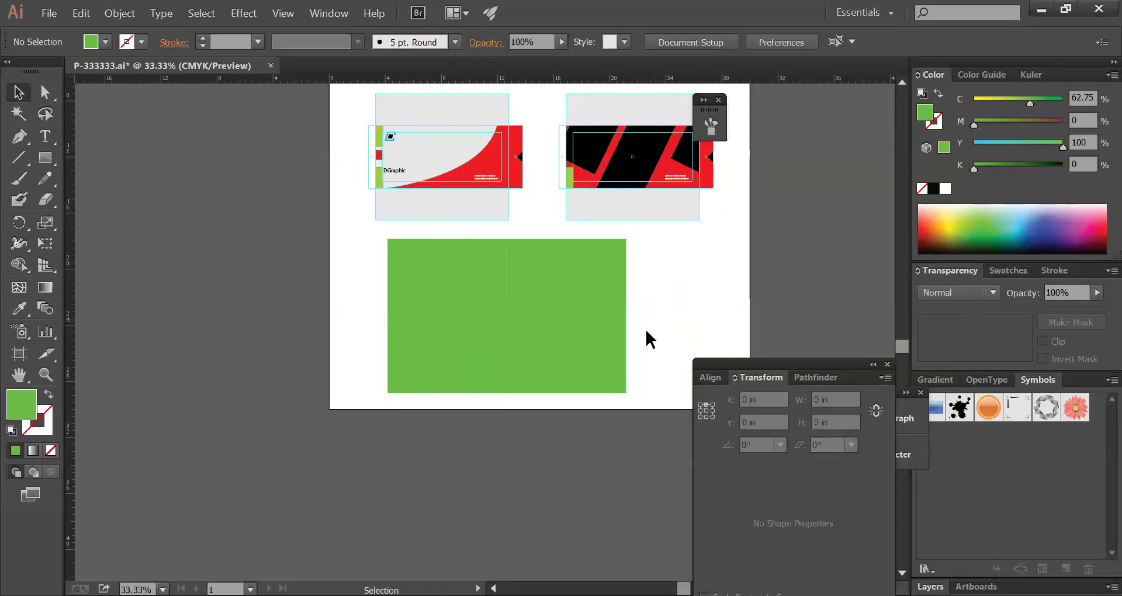
- Set the copied page's width to 0.7 in, keeping its left edge fixed as a narrow spine strip
{"action": "left_click", "coordinate": [433, 326]}
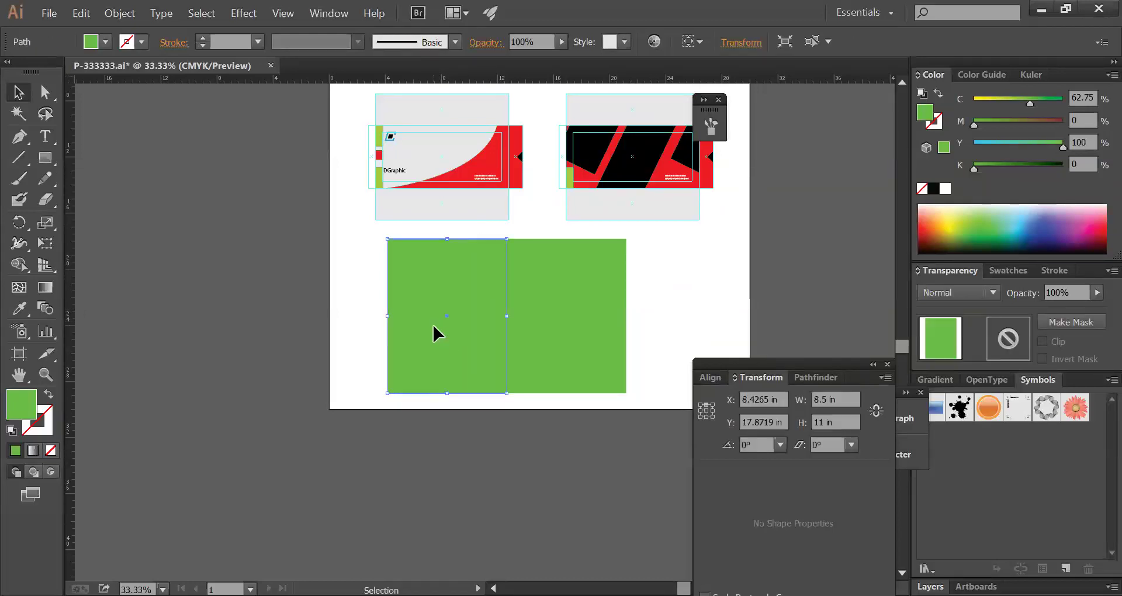
{"action": "left_click", "coordinate": [595, 315]}
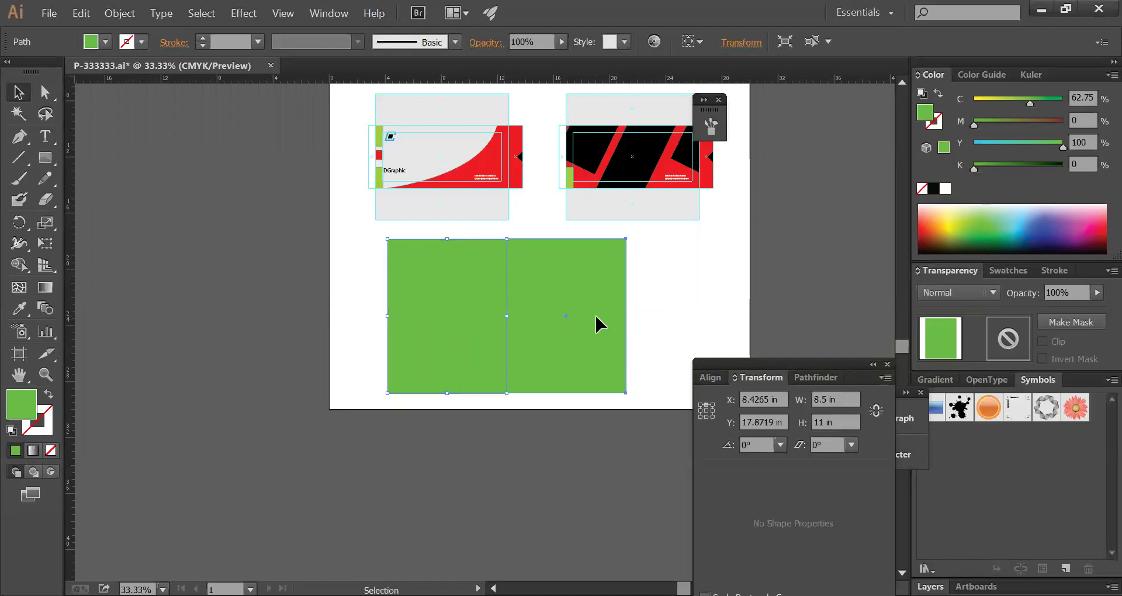
{"action": "left_click", "coordinate": [700, 411]}
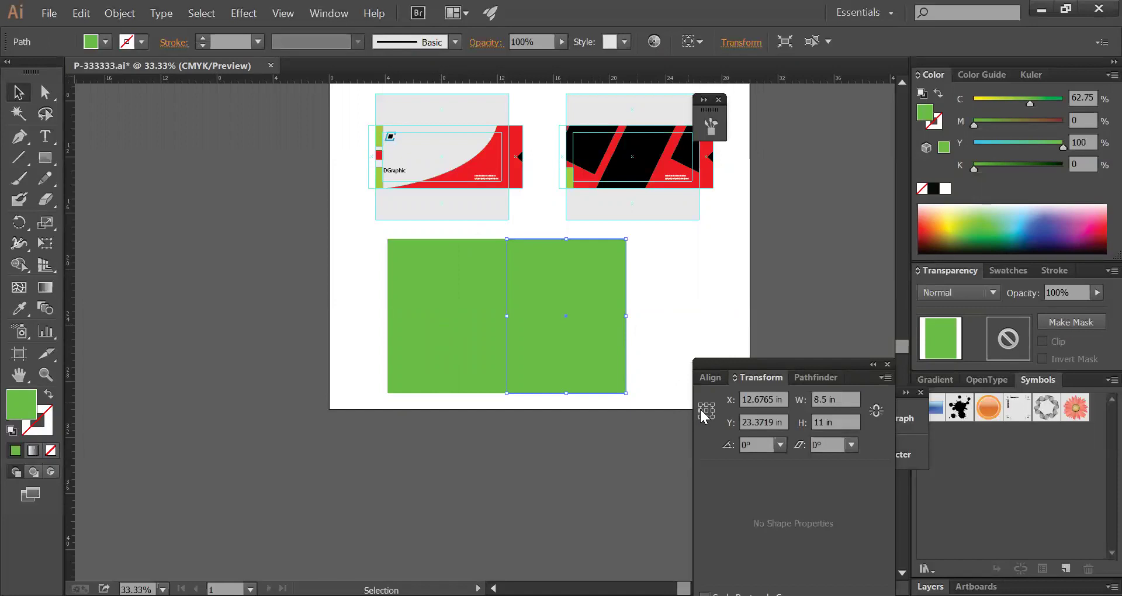
{"action": "left_click", "coordinate": [843, 400]}
{"action": "type", "text": ".7"}
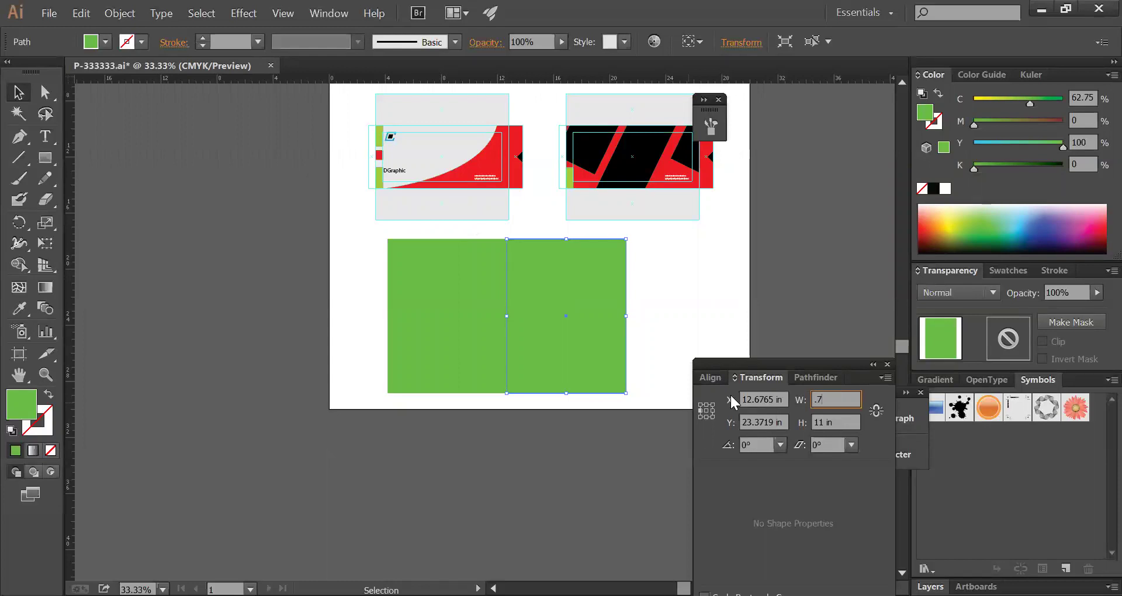
{"action": "key", "text": "Return"}
- Select the page and the narrow strip together and copy them horizontally by 9.2 in
{"action": "left_click_drag", "start_coordinate": [617, 342], "coordinate": [408, 248]}
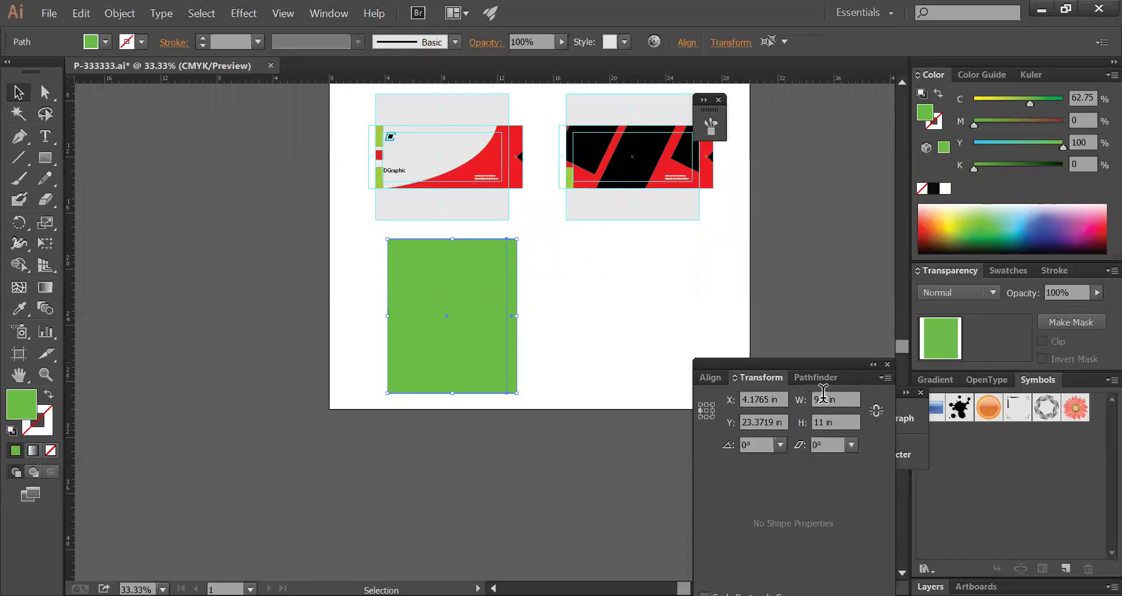
{"action": "left_click", "coordinate": [801, 404]}
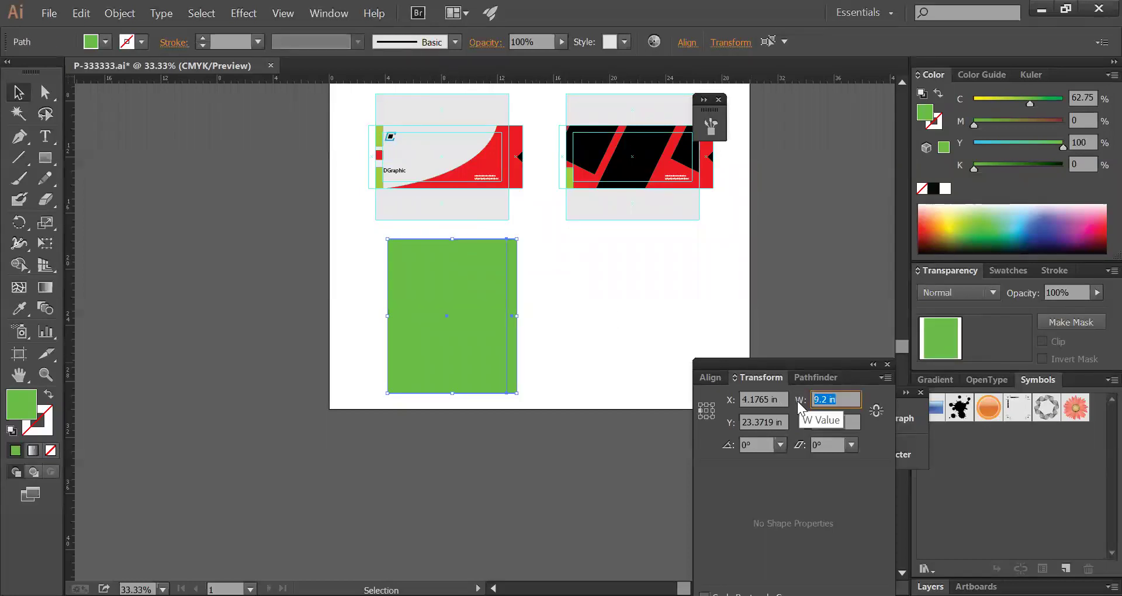
{"action": "left_click_drag", "start_coordinate": [612, 265], "coordinate": [435, 232]}
{"action": "key", "text": "Return"}
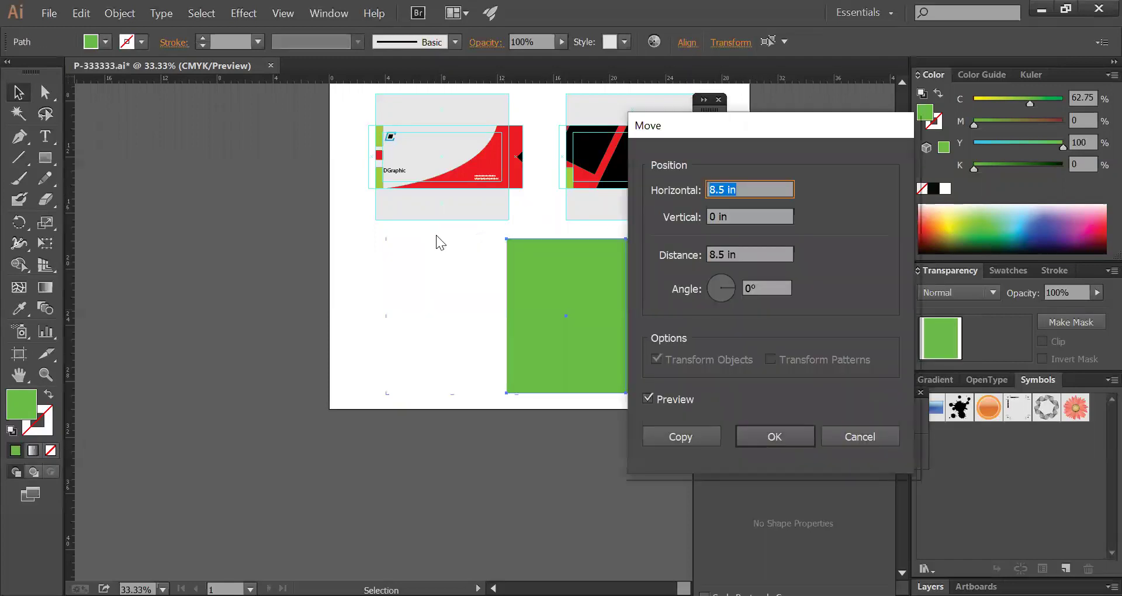
{"action": "type", "text": "9.2"}
{"action": "key", "text": "Tab"}
{"action": "left_click", "coordinate": [832, 437]}
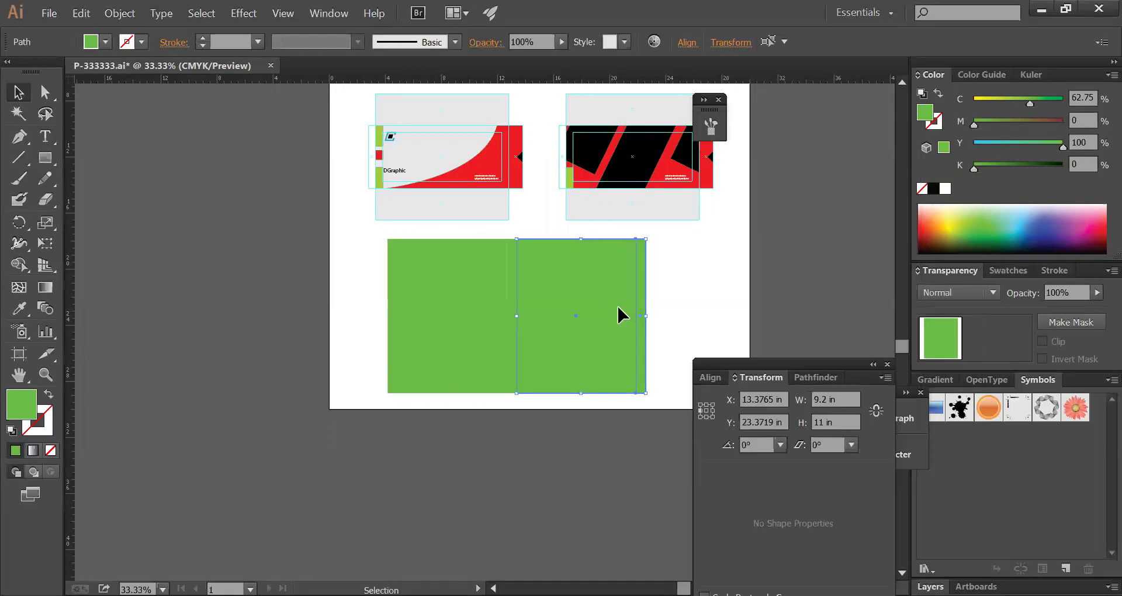
- Delete the duplicate 0.7 in strip at the outer edge of the second page
{"action": "left_click", "coordinate": [684, 292]}
{"action": "left_click", "coordinate": [646, 257]}
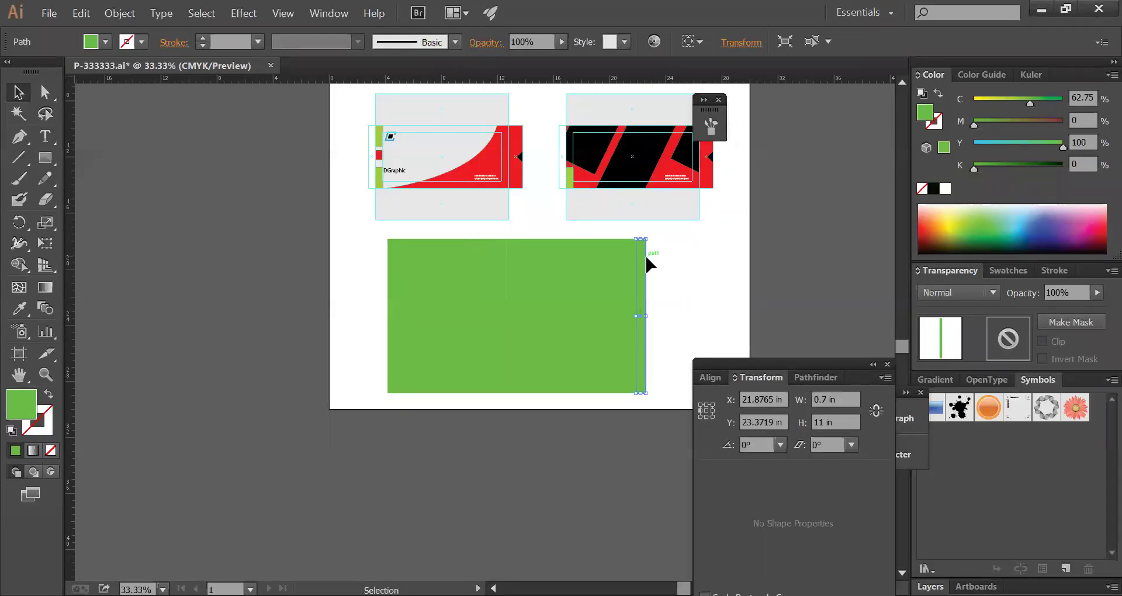
{"action": "key", "text": "Delete"}
{"action": "left_click", "coordinate": [610, 285]}
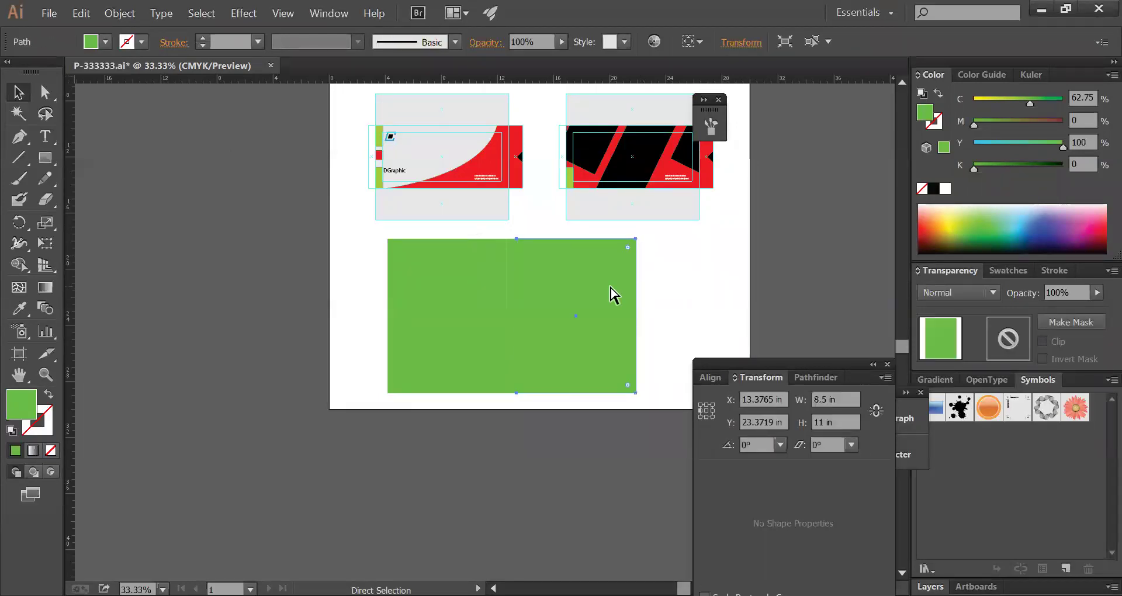
- Switch the artwork to outline view and clear the selection
{"action": "key", "text": "ctrl+y"}
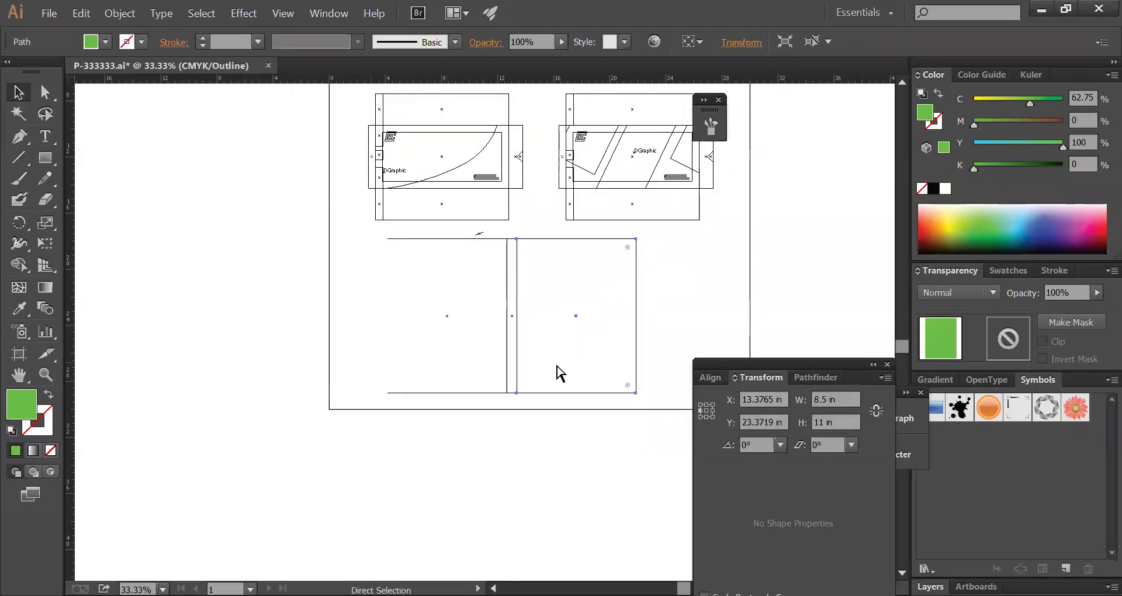
{"action": "key", "text": "v"}
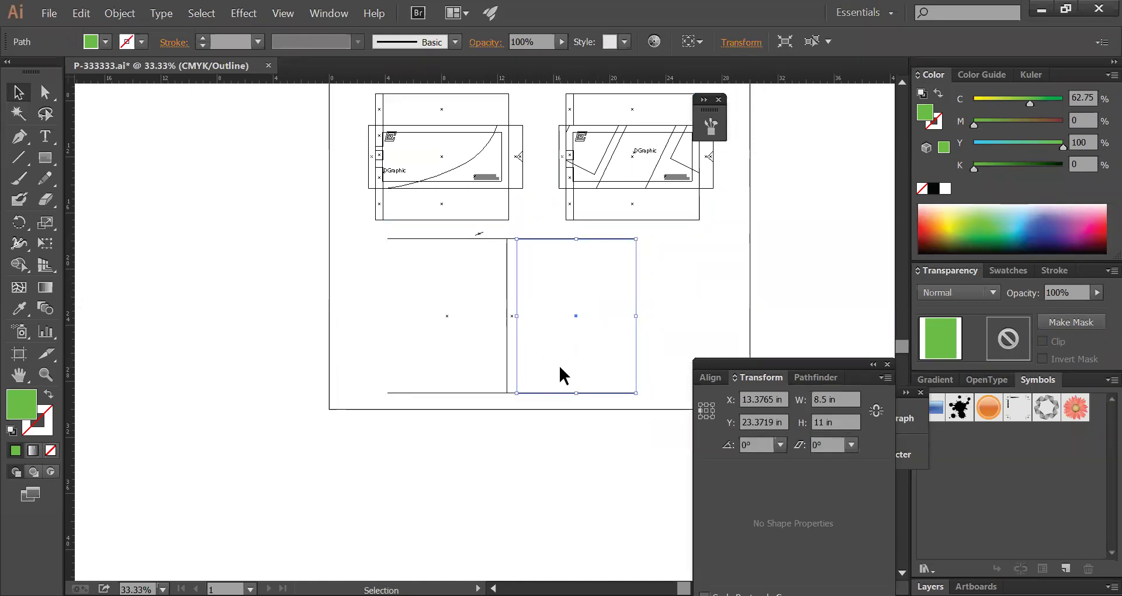
{"action": "key", "text": "a"}
{"action": "left_click", "coordinate": [702, 316]}
{"action": "key", "text": "v"}
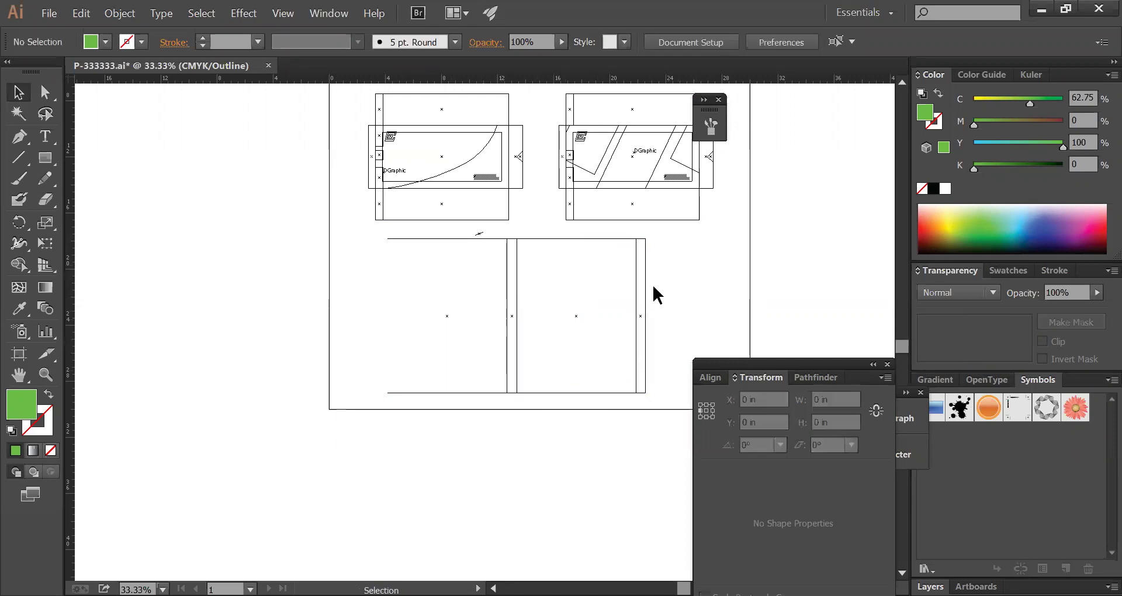
- Delete the outer narrow strip in outline view and try deleting the second page's outer edge
{"action": "left_click", "coordinate": [638, 314]}
{"action": "left_click", "coordinate": [649, 329]}
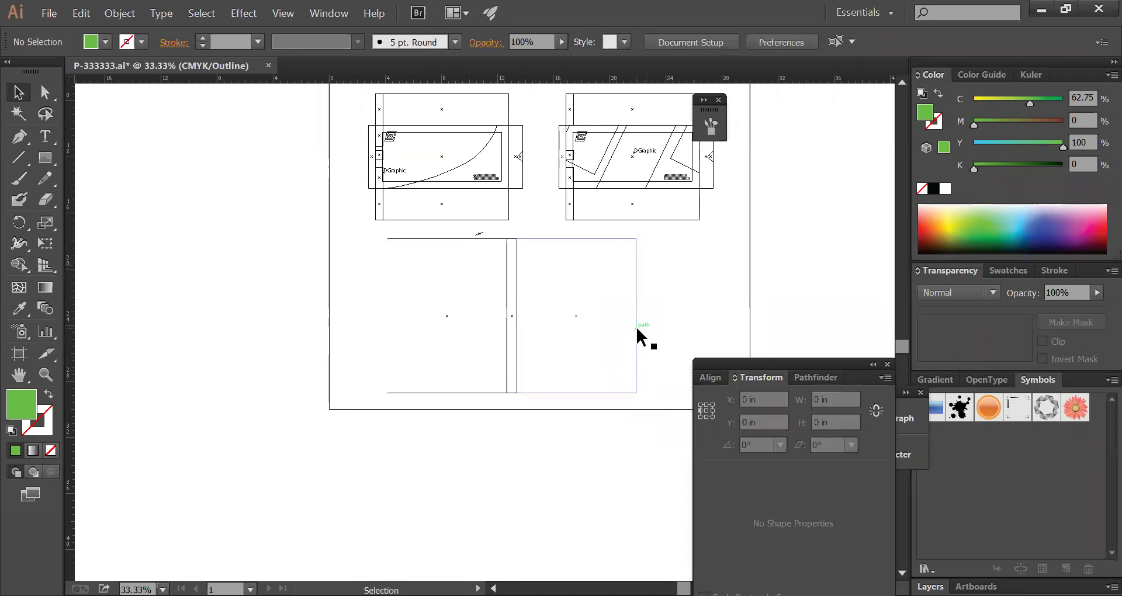
{"action": "key", "text": "a"}
{"action": "left_click", "coordinate": [640, 329]}
{"action": "key", "text": "Delete"}
{"action": "key", "text": "ctrl+z"}
{"action": "key", "text": "Delete"}
- Undo the spread edits and the earlier page edits back to the intact rectangle with its side and bottom strips
{"action": "key", "text": "ctrl+z"}
{"action": "key", "text": "ctrl+z"}
{"action": "key", "text": "ctrl+z"}
{"action": "key", "text": "ctrl+z"}
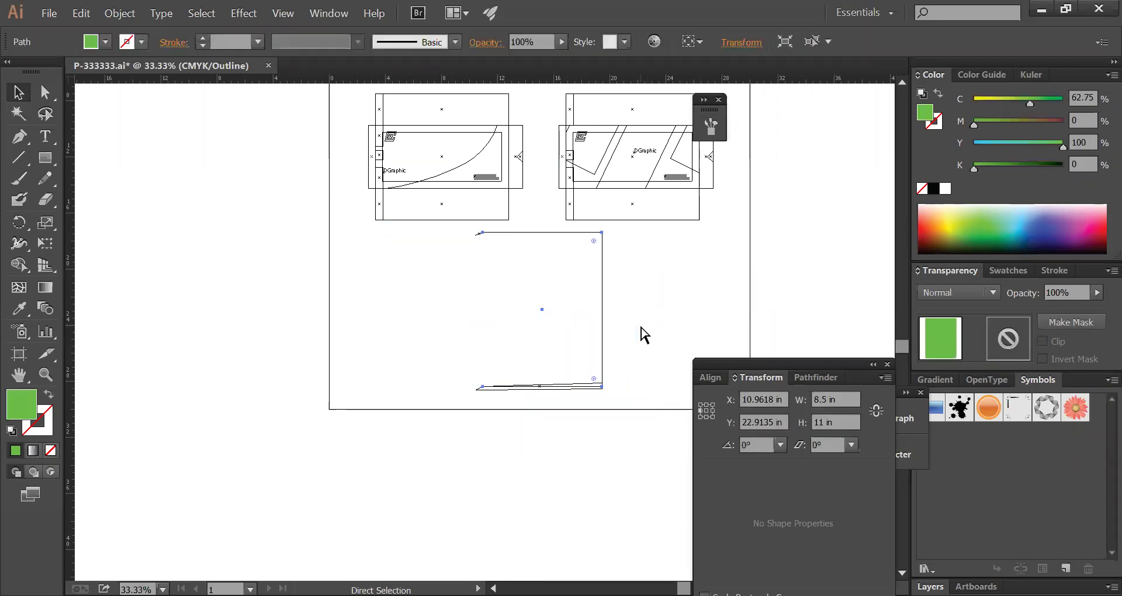
{"action": "key", "text": "ctrl+z"}
{"action": "key", "text": "ctrl+z"}
{"action": "key", "text": "ctrl+z"}
{"action": "key", "text": "ctrl+z"}
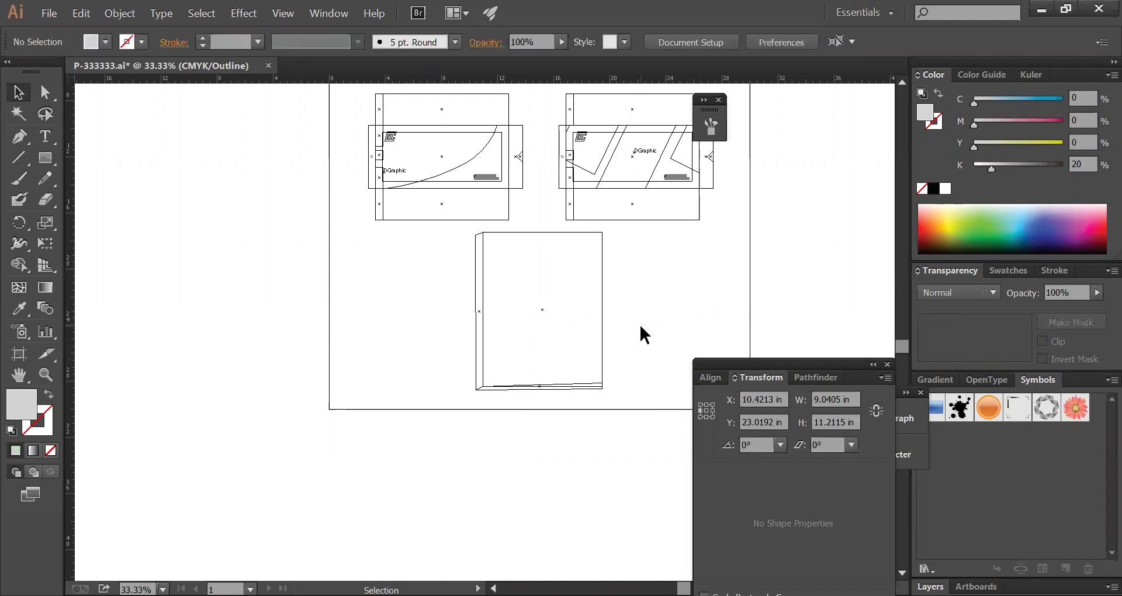
{"action": "key", "text": "ctrl+z"}
{"action": "key", "text": "ctrl+z"}
{"action": "key", "text": "ctrl+z"}
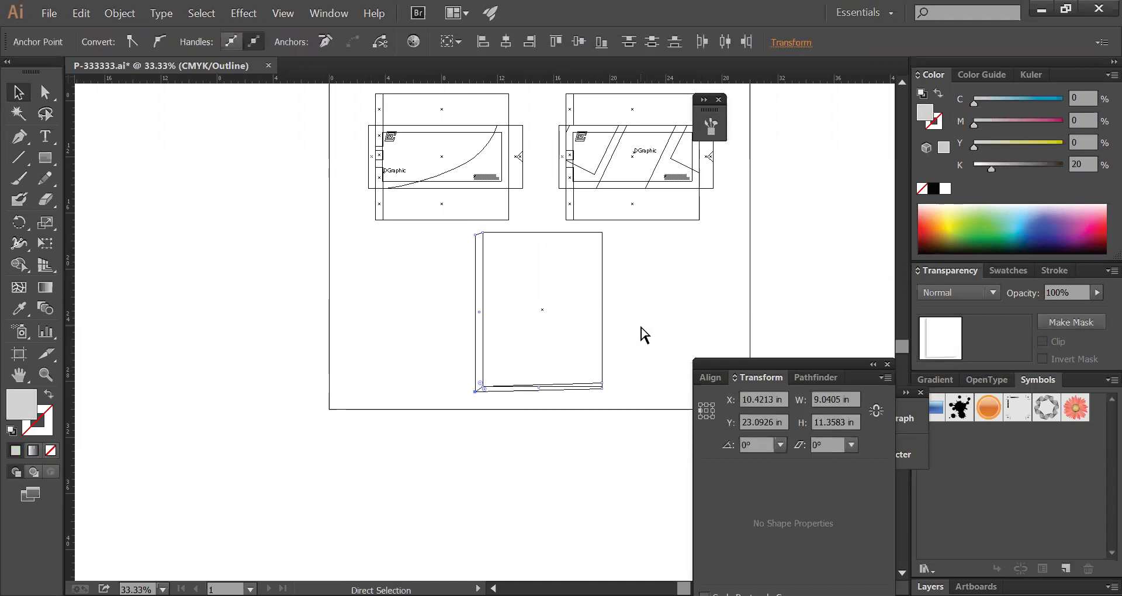
{"action": "key", "text": "ctrl+z"}
{"action": "key", "text": "ctrl+z"}
{"action": "key", "text": "ctrl+z"}
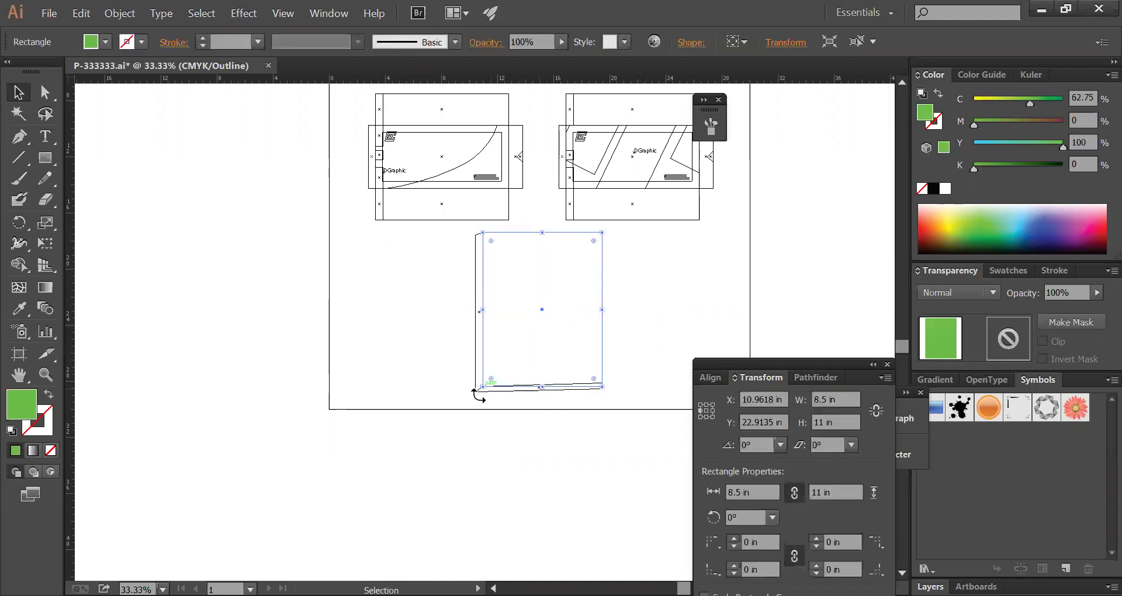
- Delete the bottom and side depth strips, leaving only the intact 8.5 by 11 in rectangle selected
{"action": "left_click_drag", "start_coordinate": [453, 302], "coordinate": [474, 352]}
{"action": "left_click", "coordinate": [496, 389]}
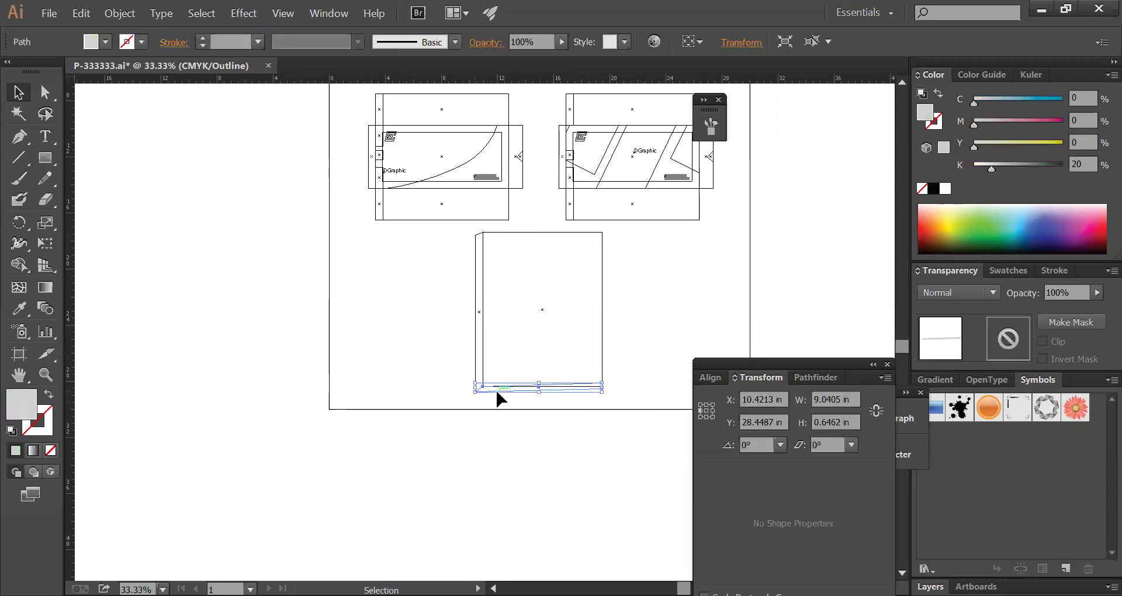
{"action": "left_click", "coordinate": [496, 388]}
{"action": "left_click", "coordinate": [477, 385]}
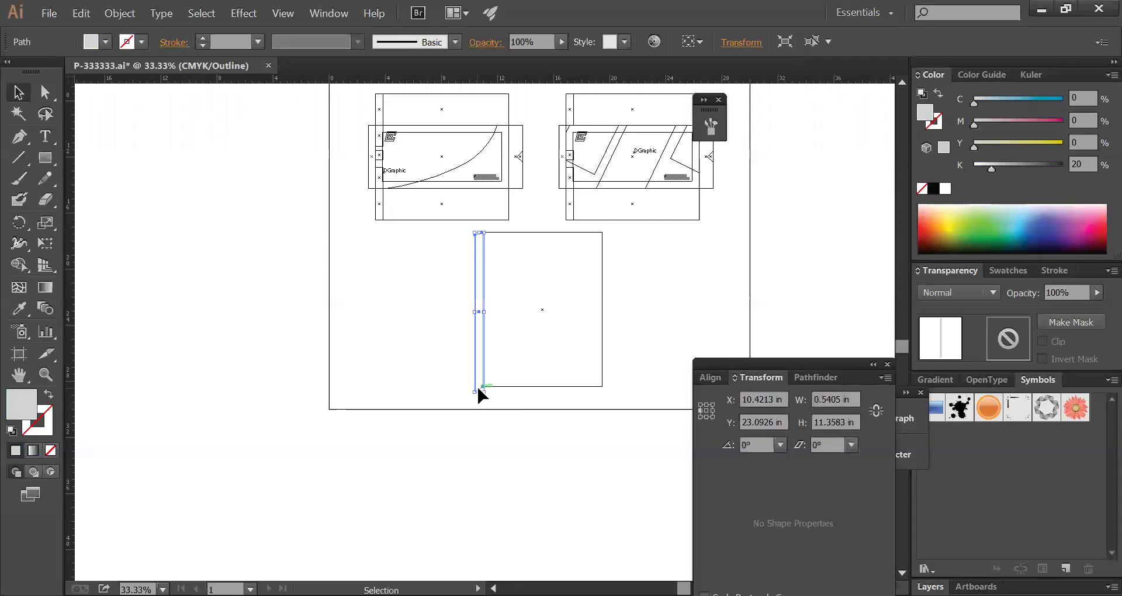
{"action": "key", "text": "ctrl+z"}
{"action": "key", "text": "ctrl+z"}
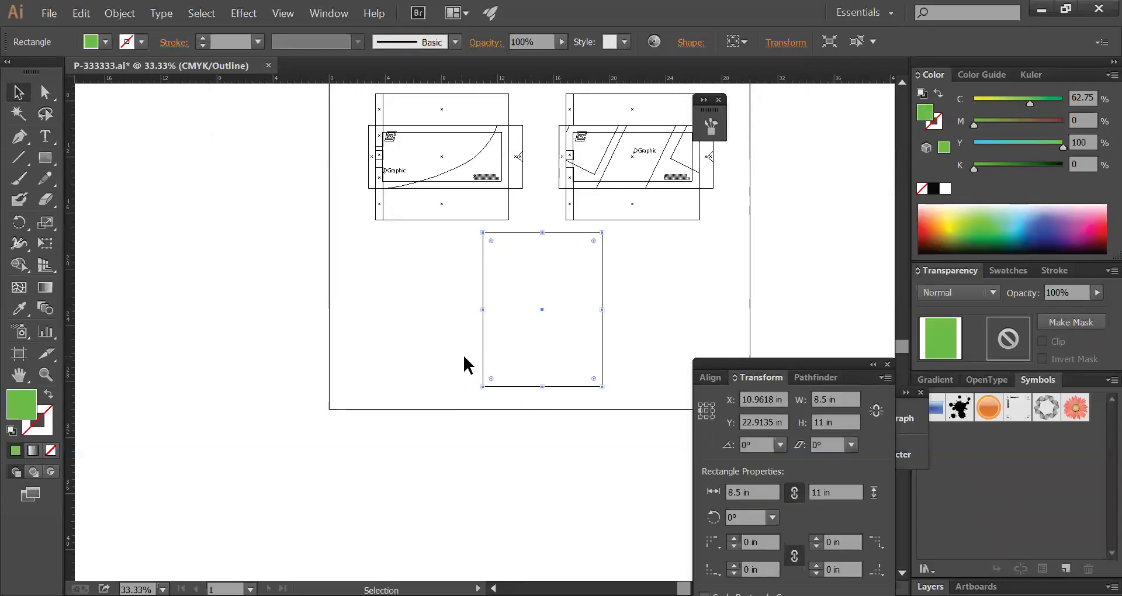
{"action": "key", "text": "Return"}
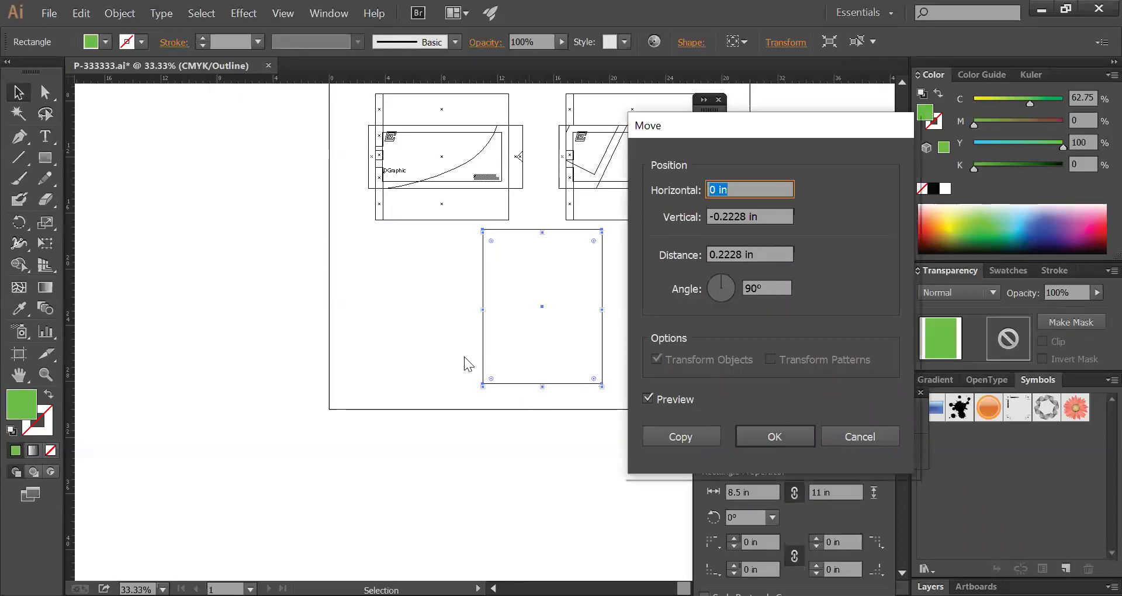
{"action": "type", "text": "9."}
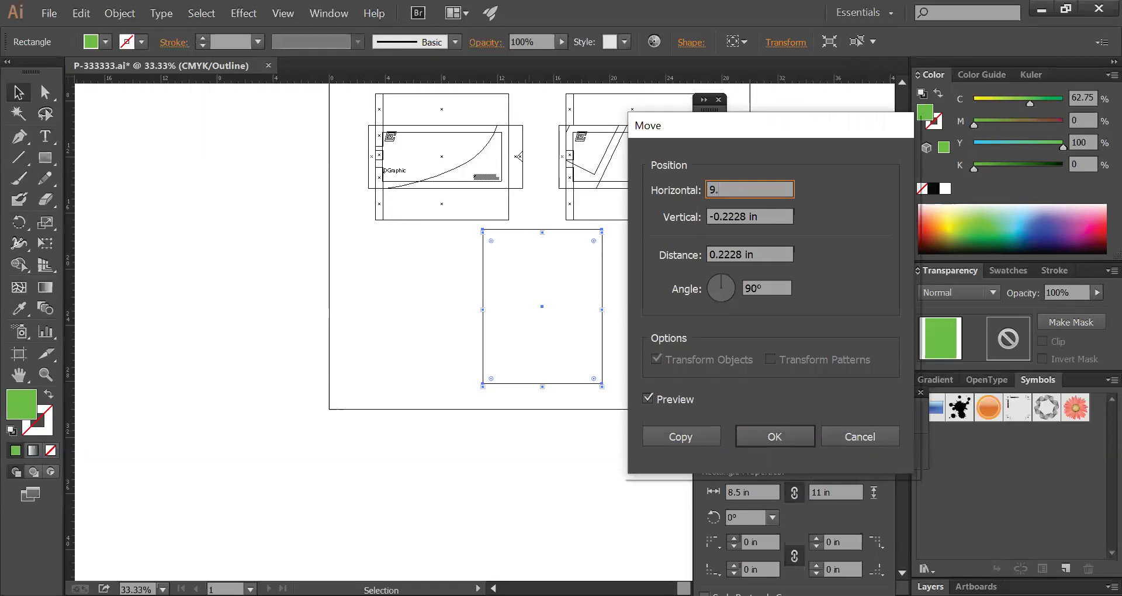
{"action": "key", "text": "Escape"}
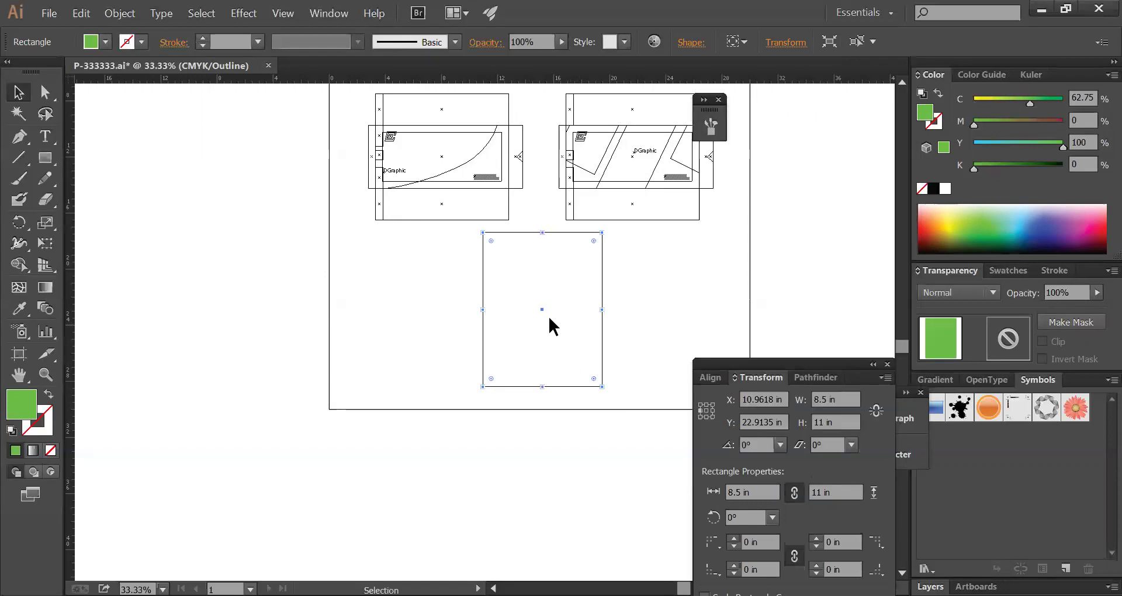
- Move the page rectangle left until its left edge is at about X 4.18 in
{"action": "left_click_drag", "start_coordinate": [544, 317], "coordinate": [455, 316]}
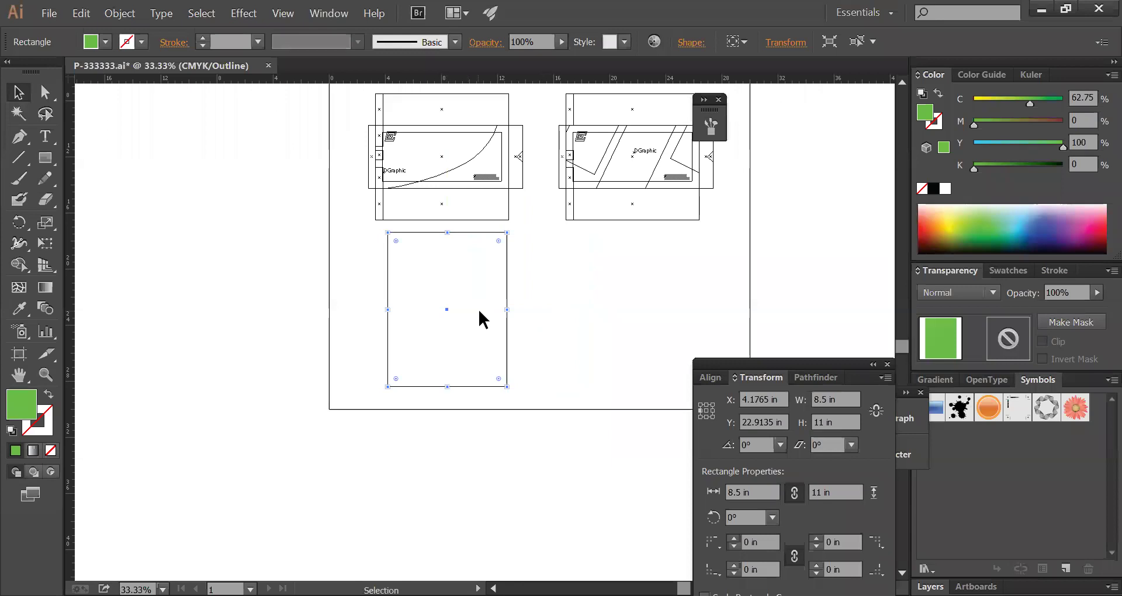
{"action": "key", "text": "Return"}
{"action": "type", "text": "9.5"}
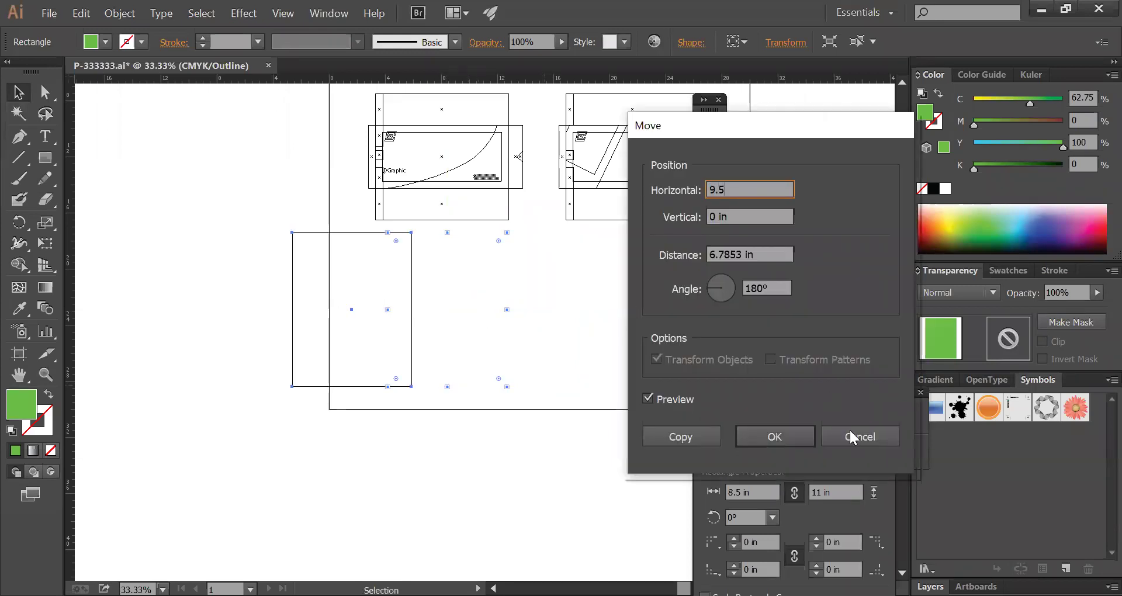
{"action": "key", "text": "alt+Return"}
{"action": "key", "text": "ctrl+z"}
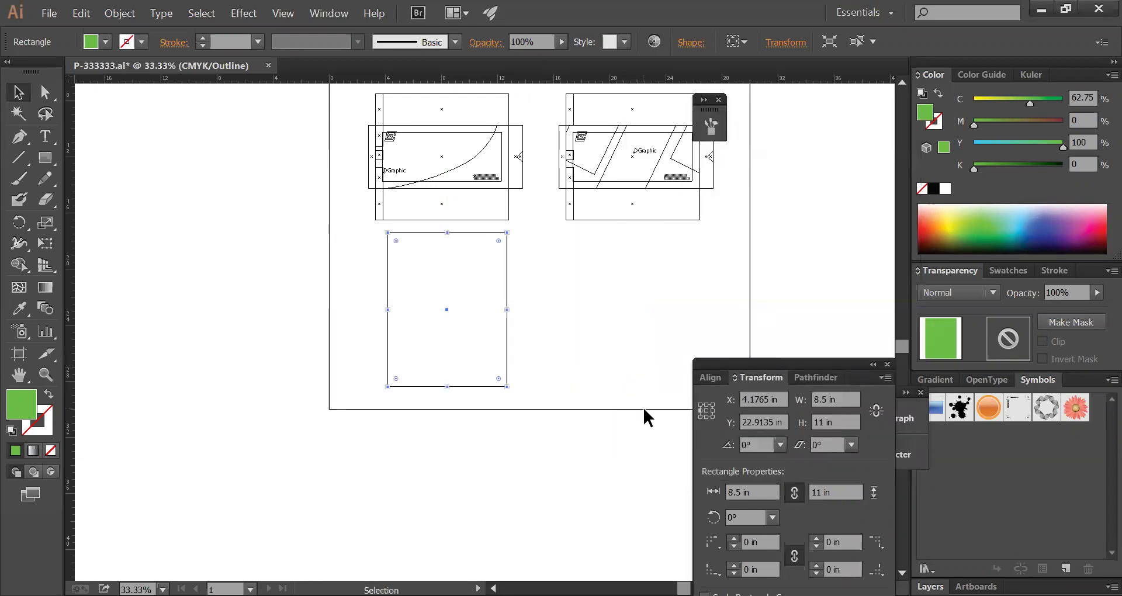
- Copy the page rectangle 8.5 in to the right and set the copy's width to 0.7 in as the spine
{"action": "key", "text": "Return"}
{"action": "type", "text": "8.5"}
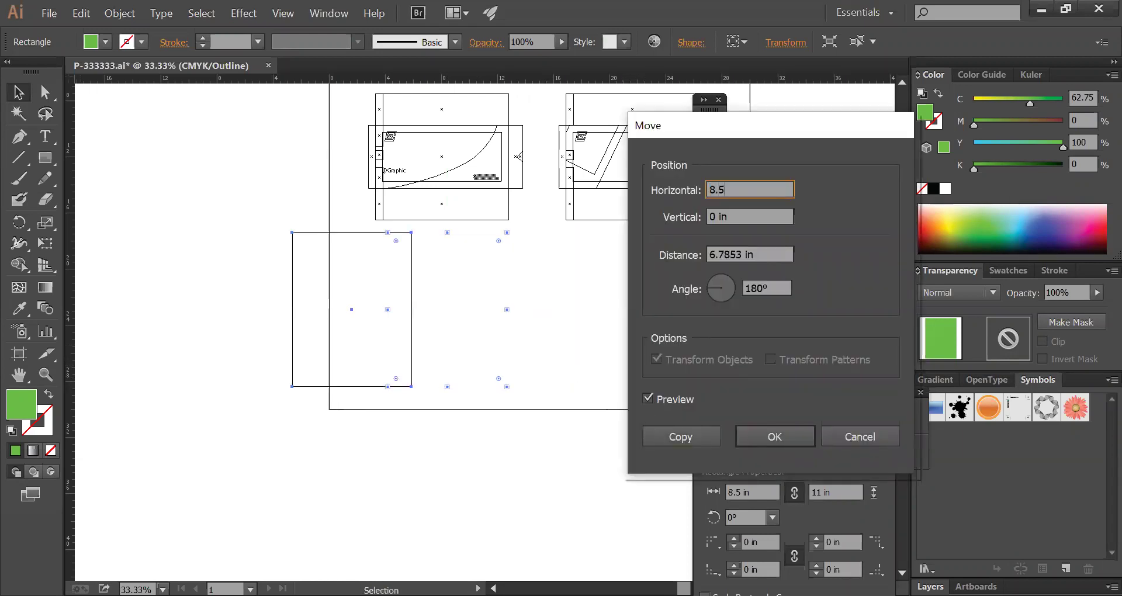
{"action": "key", "text": "Tab"}
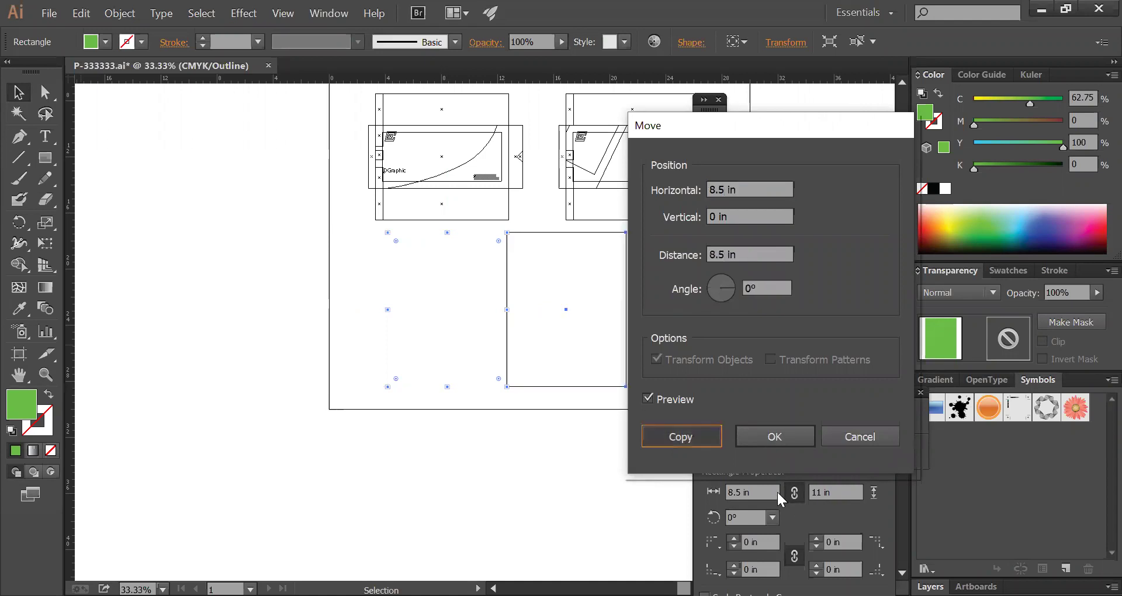
{"action": "key", "text": "alt+Return"}
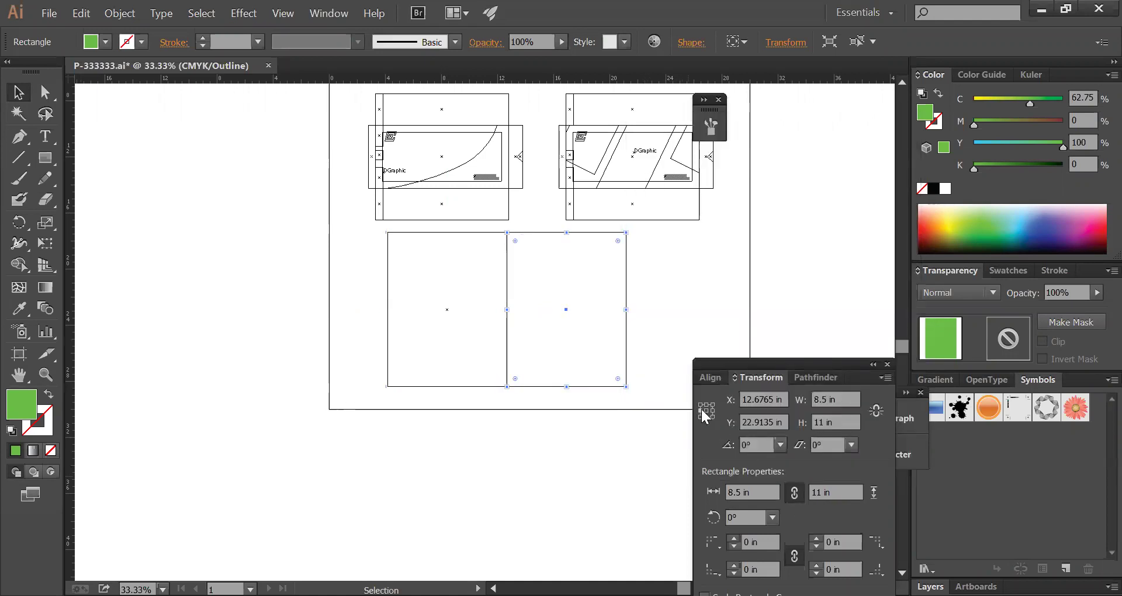
{"action": "left_click", "coordinate": [830, 400]}
{"action": "type", "text": "."}
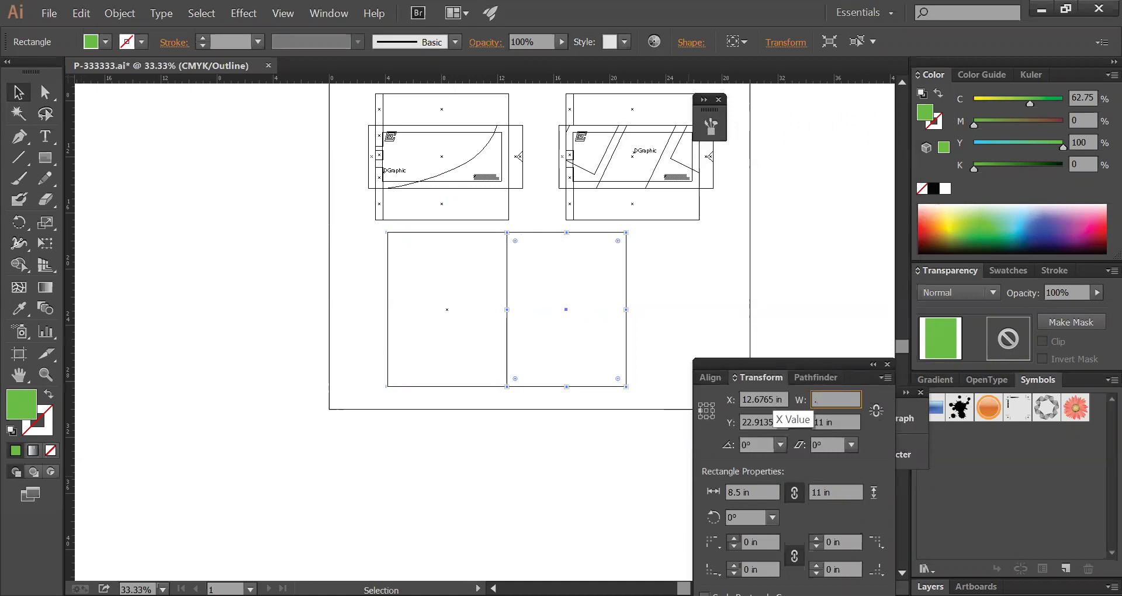
{"action": "type", "text": "7"}
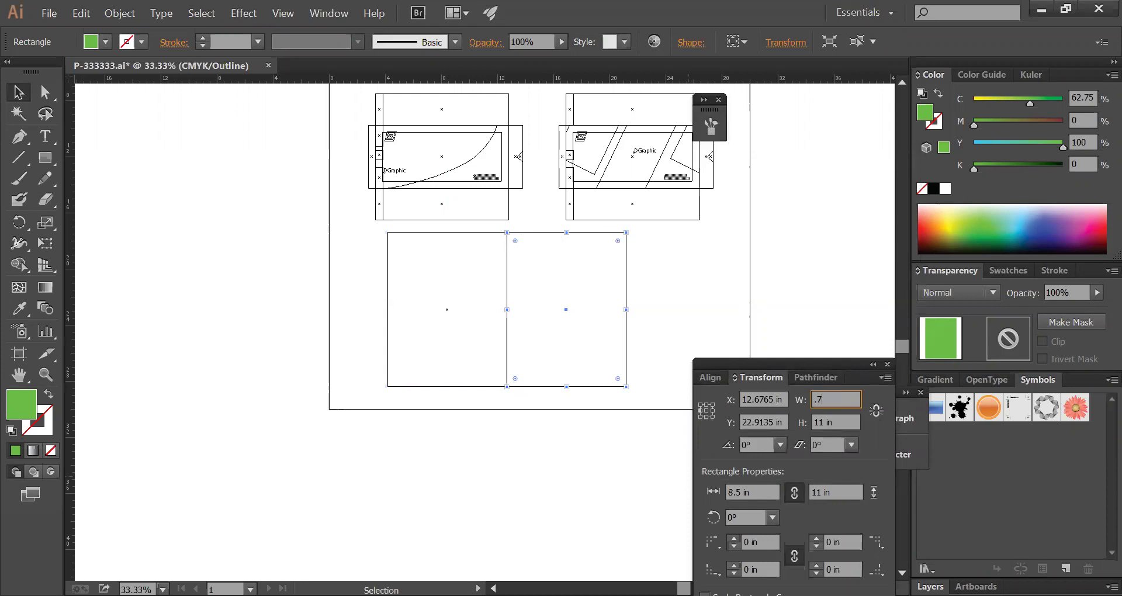
{"action": "key", "text": "Return"}
- Try copying the page and spine 9.5 in to the right, and delete both copied pieces
{"action": "left_click_drag", "start_coordinate": [579, 394], "coordinate": [468, 292]}
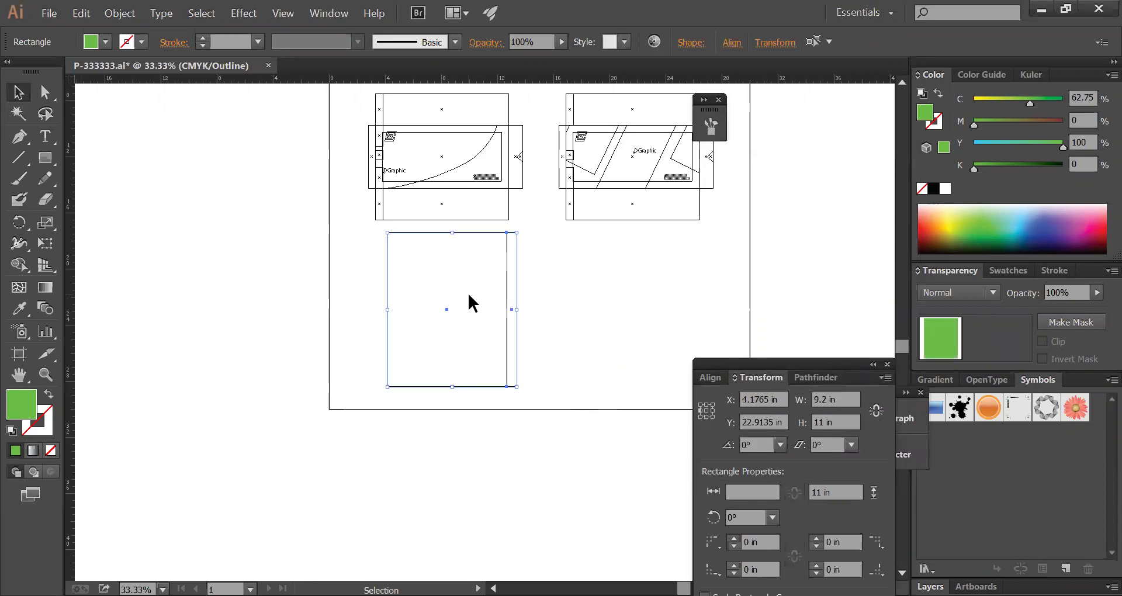
{"action": "type", "text": "9.5"}
{"action": "key", "text": "alt+c"}
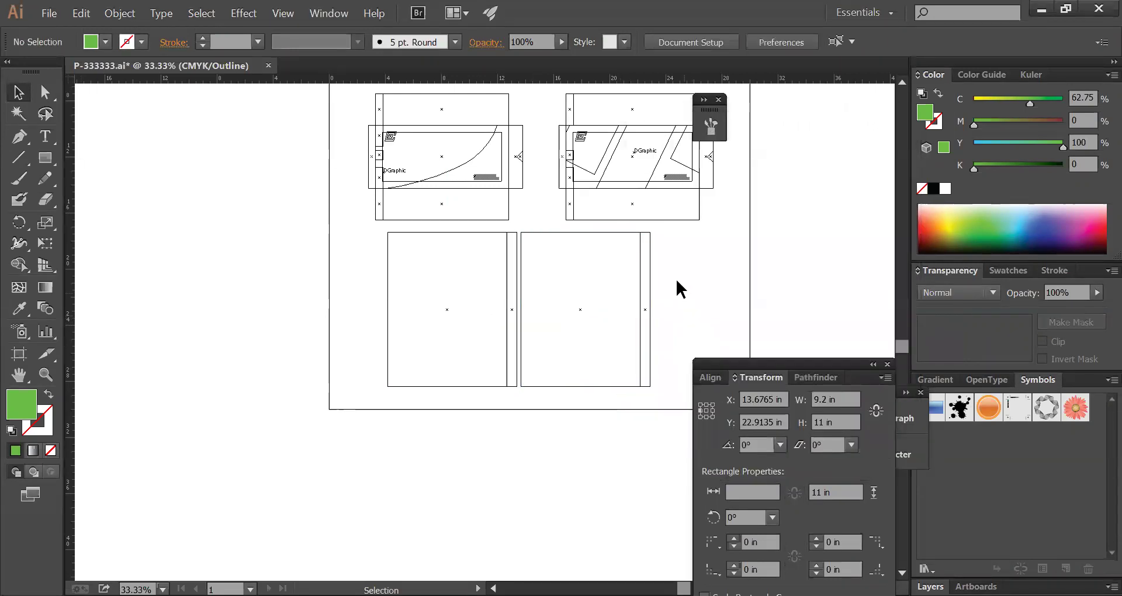
{"action": "left_click", "coordinate": [644, 297]}
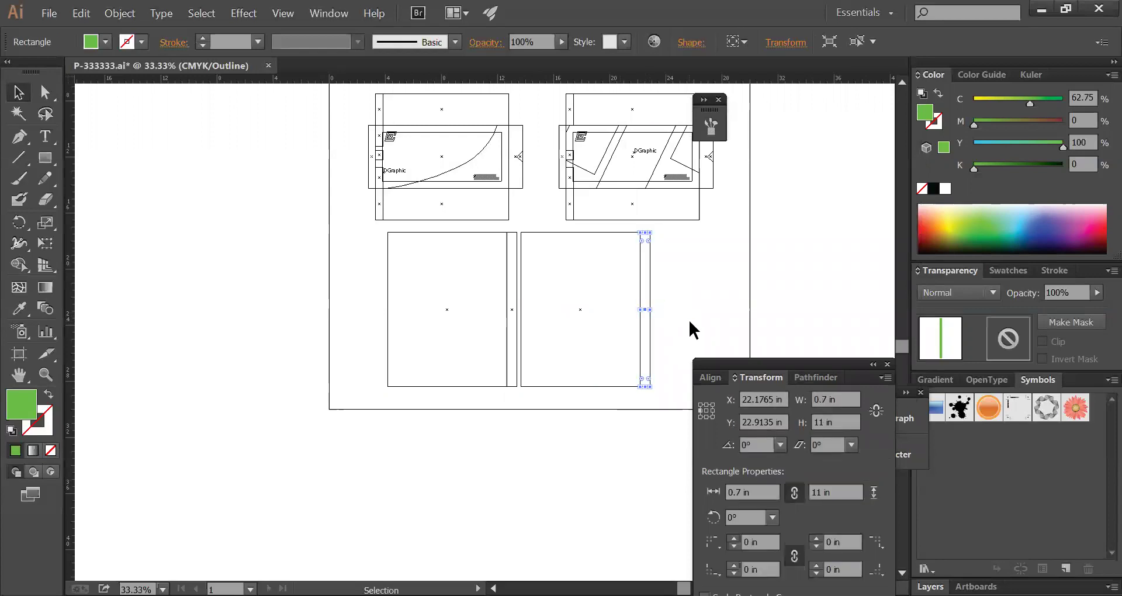
{"action": "key", "text": "Delete"}
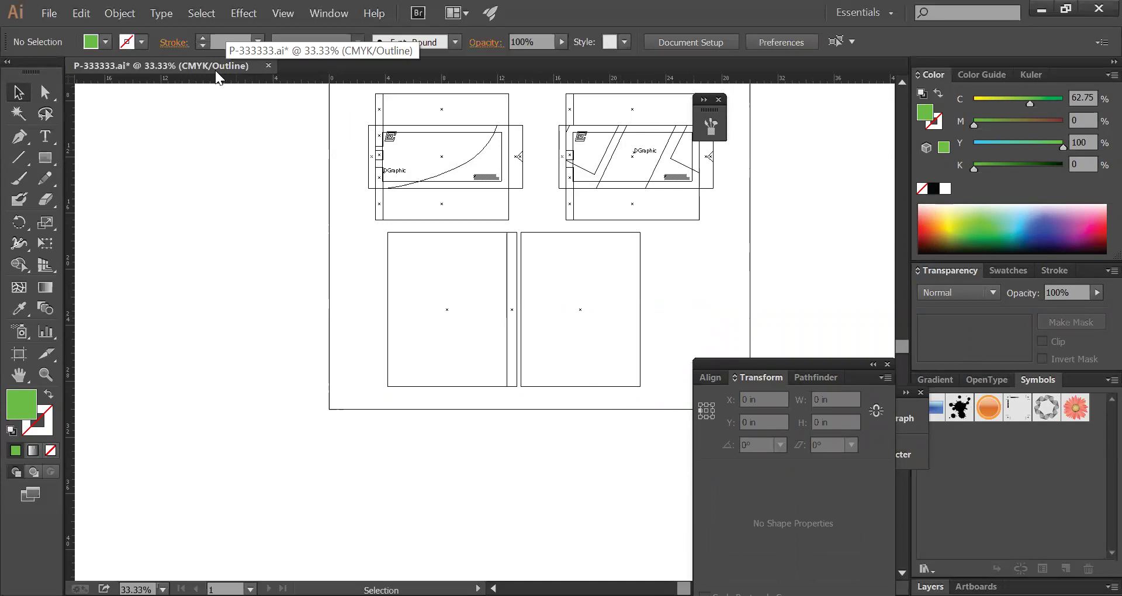
{"action": "left_click_drag", "start_coordinate": [672, 299], "coordinate": [586, 258]}
{"action": "key", "text": "Delete"}
- Copy the page and spine 9.2 in to the right and delete the extra spine strip on the outer edge
{"action": "left_click_drag", "start_coordinate": [519, 315], "coordinate": [470, 268]}
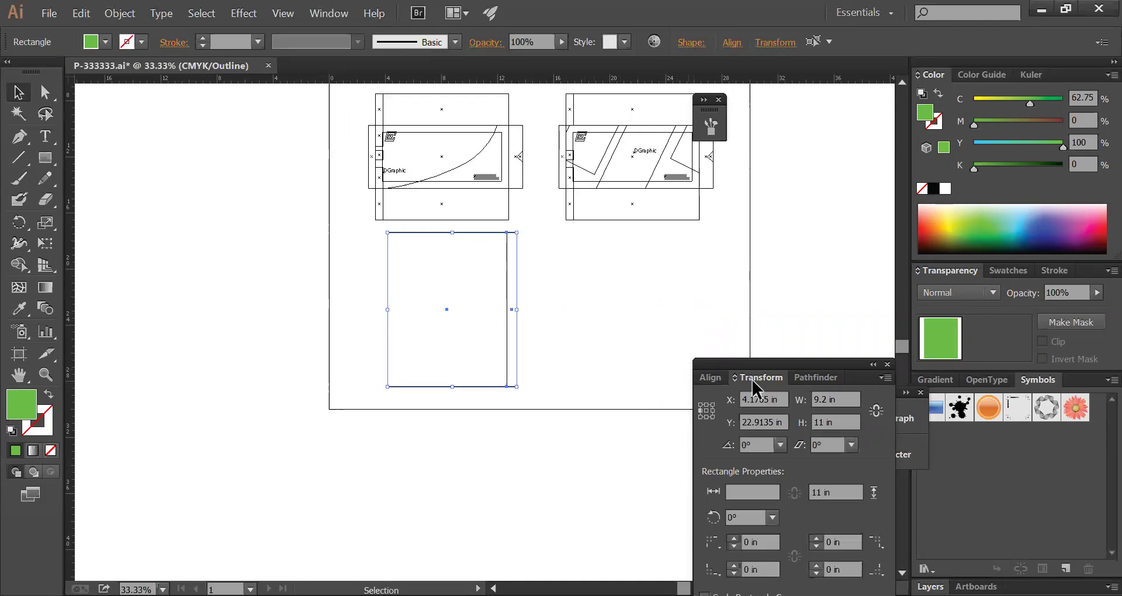
{"action": "key", "text": "Return"}
{"action": "type", "text": "9.2"}
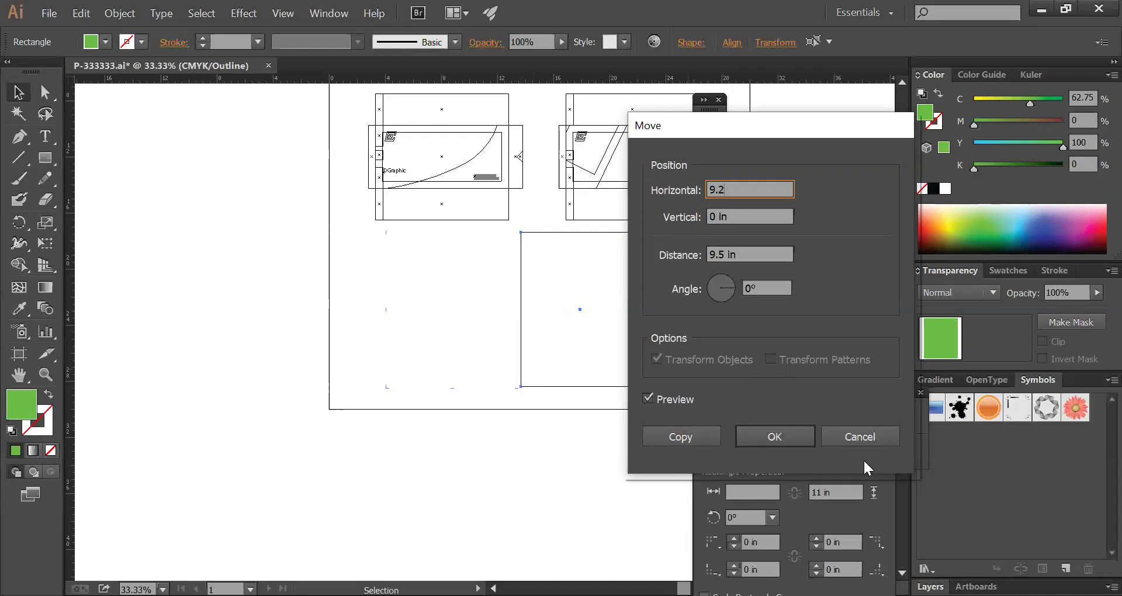
{"action": "left_click", "coordinate": [681, 437]}
{"action": "left_click_drag", "start_coordinate": [681, 285], "coordinate": [643, 344]}
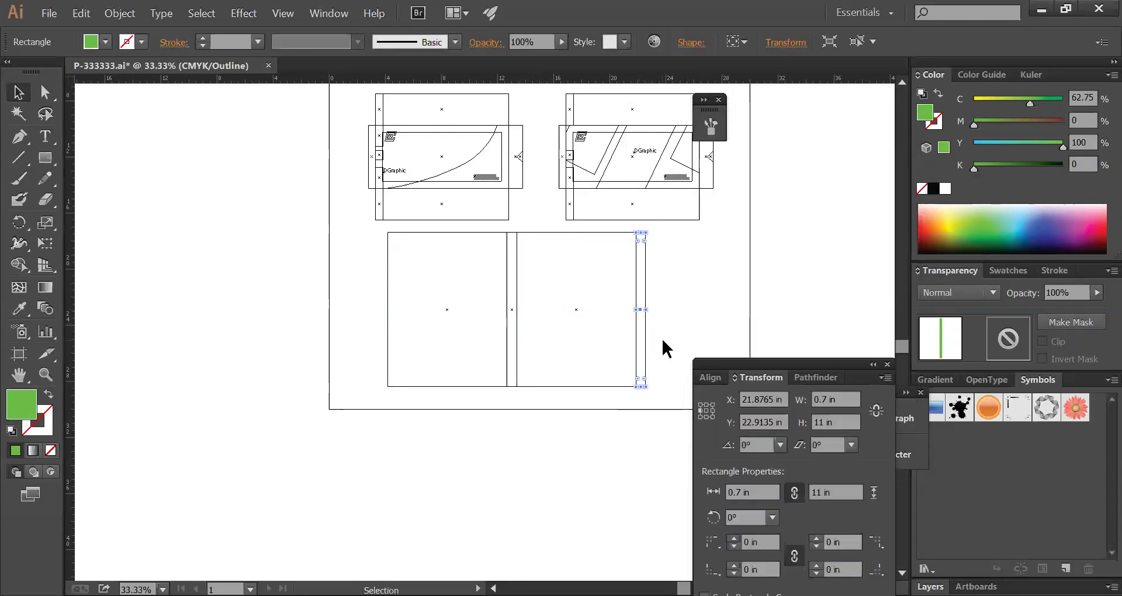
{"action": "key", "text": "Delete"}
- Select the page rectangle right of the spine and duplicate it in place
{"action": "key", "text": "ctrl+space"}
{"action": "left_click_drag", "start_coordinate": [365, 221], "coordinate": [721, 335]}
{"action": "left_click_drag", "start_coordinate": [740, 270], "coordinate": [630, 321]}
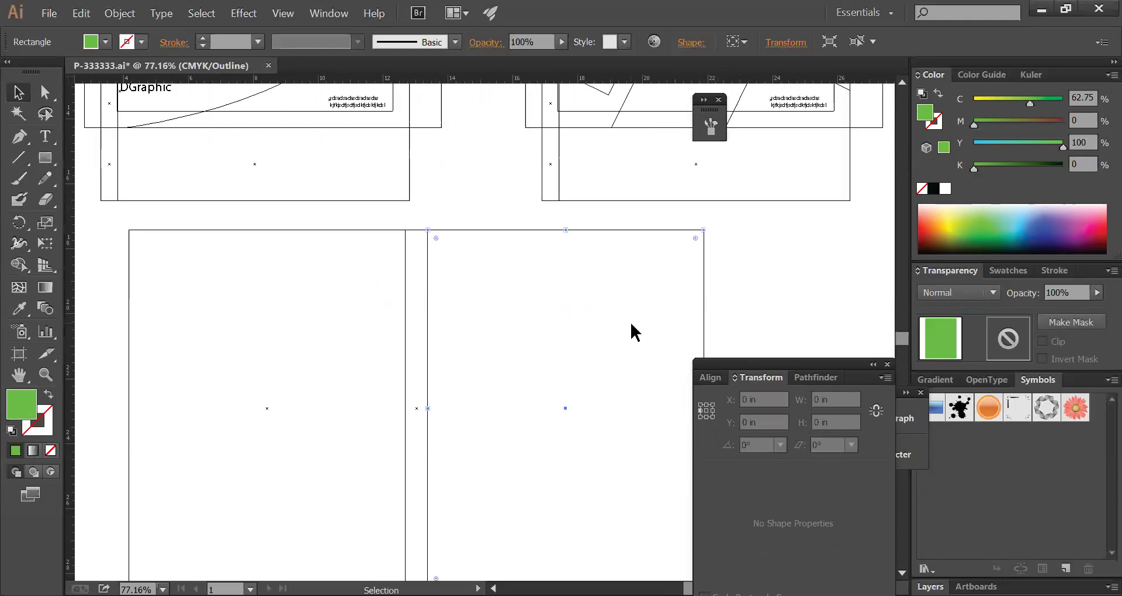
{"action": "left_click", "coordinate": [730, 249]}
{"action": "left_click_drag", "start_coordinate": [731, 248], "coordinate": [647, 276]}
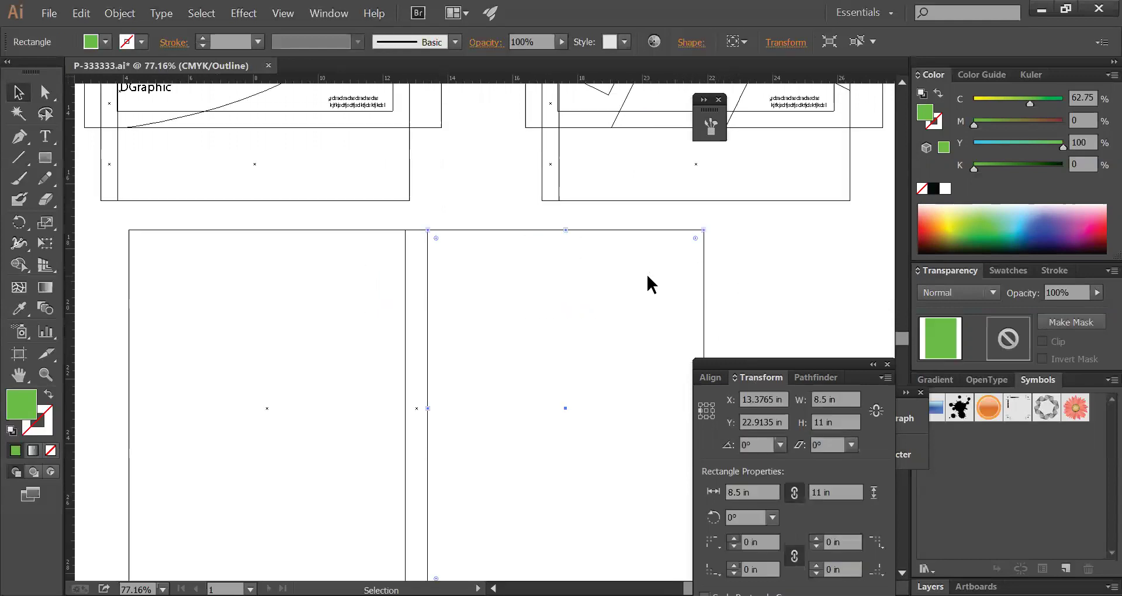
{"action": "key", "text": "a"}
- Try reducing the duplicate page's width by 1.4 in from its left edge, and undo the change
{"action": "left_click", "coordinate": [849, 406]}
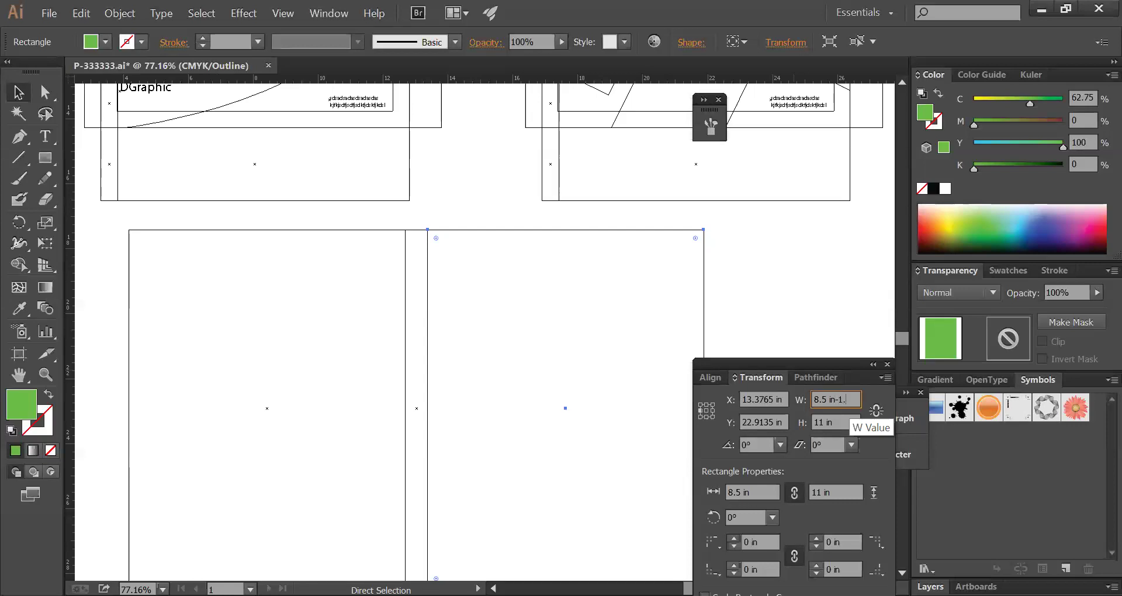
{"action": "type", "text": "-1.4"}
{"action": "key", "text": "Return"}
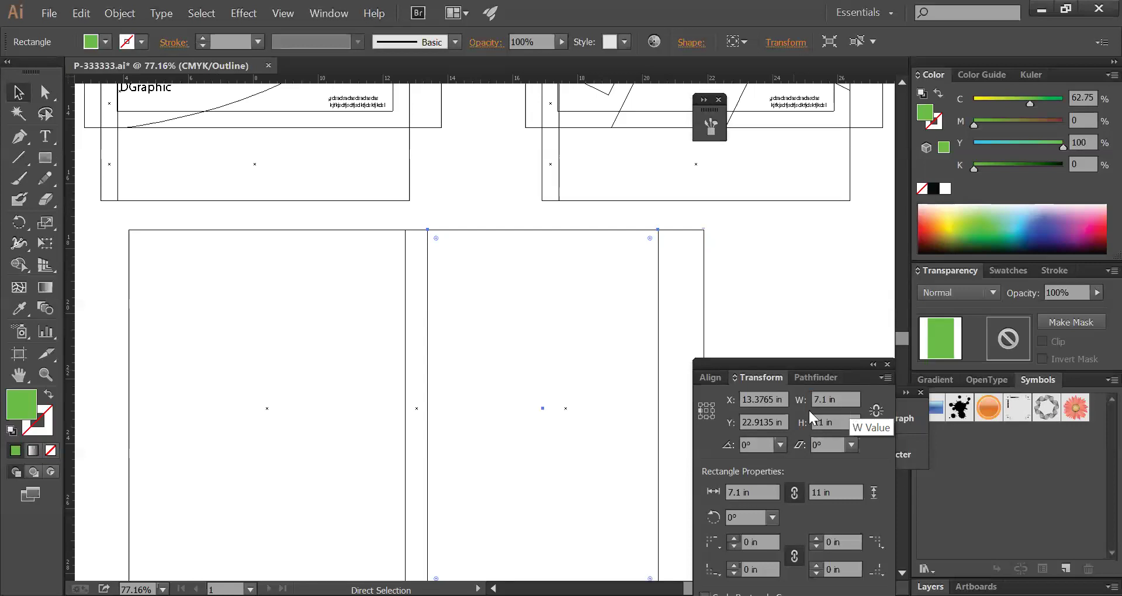
{"action": "key", "text": "ctrl+z"}
- Reduce the duplicate page's width and height by 1.4 in each about its center, making a 7.1 by 9.6 in margin rectangle
{"action": "left_click", "coordinate": [707, 410]}
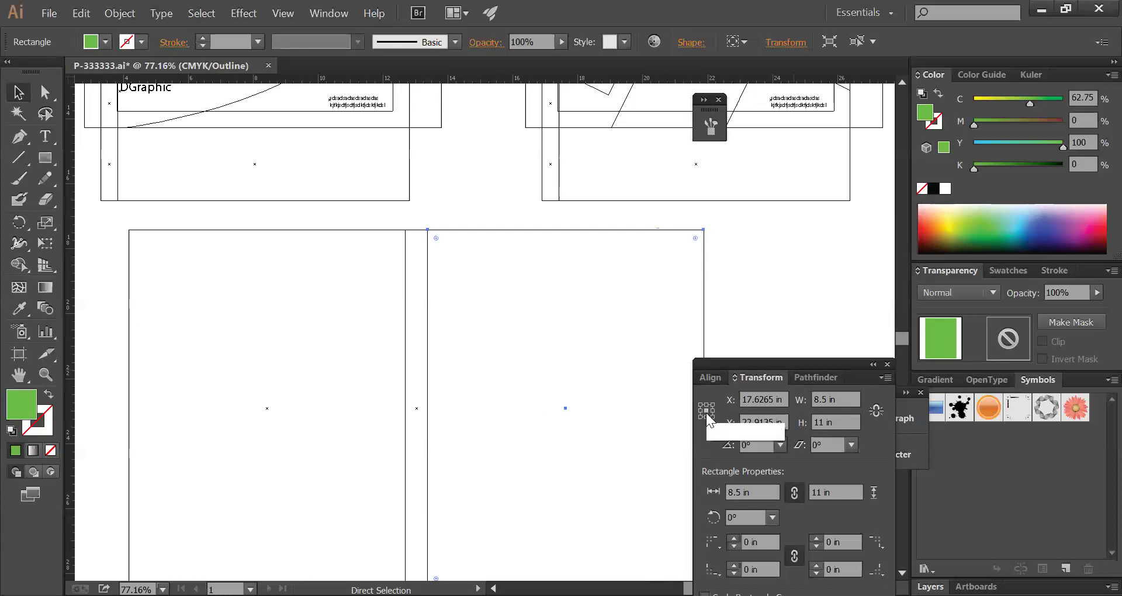
{"action": "left_click", "coordinate": [848, 399]}
{"action": "type", "text": "-1.4"}
{"action": "key", "text": "Return"}
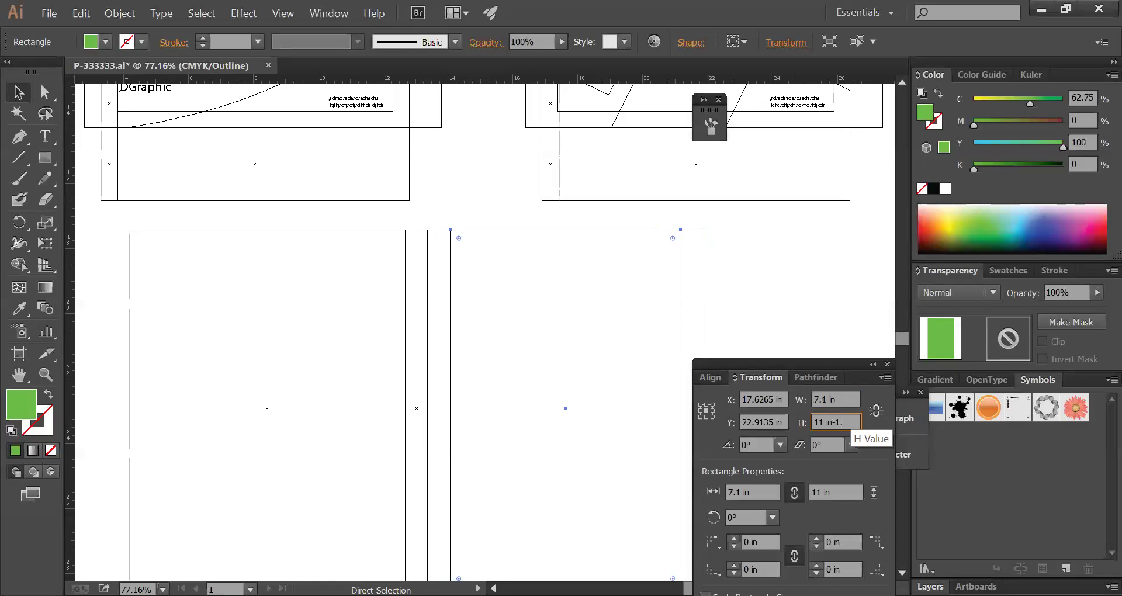
{"action": "key", "text": "Return"}
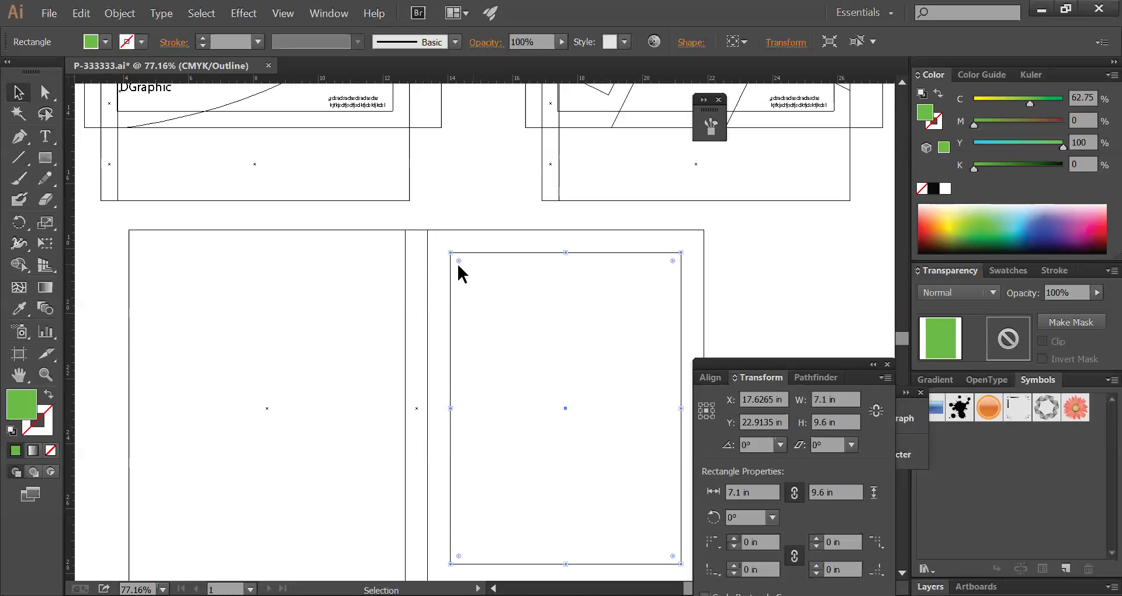
- Return to preview mode and convert both page rectangles, the spine and the inner margin rectangle to guides
{"action": "left_click", "coordinate": [765, 272]}
{"action": "key", "text": "c"}
{"action": "key", "text": "space"}
{"action": "left_click_drag", "start_coordinate": [587, 305], "coordinate": [566, 236]}
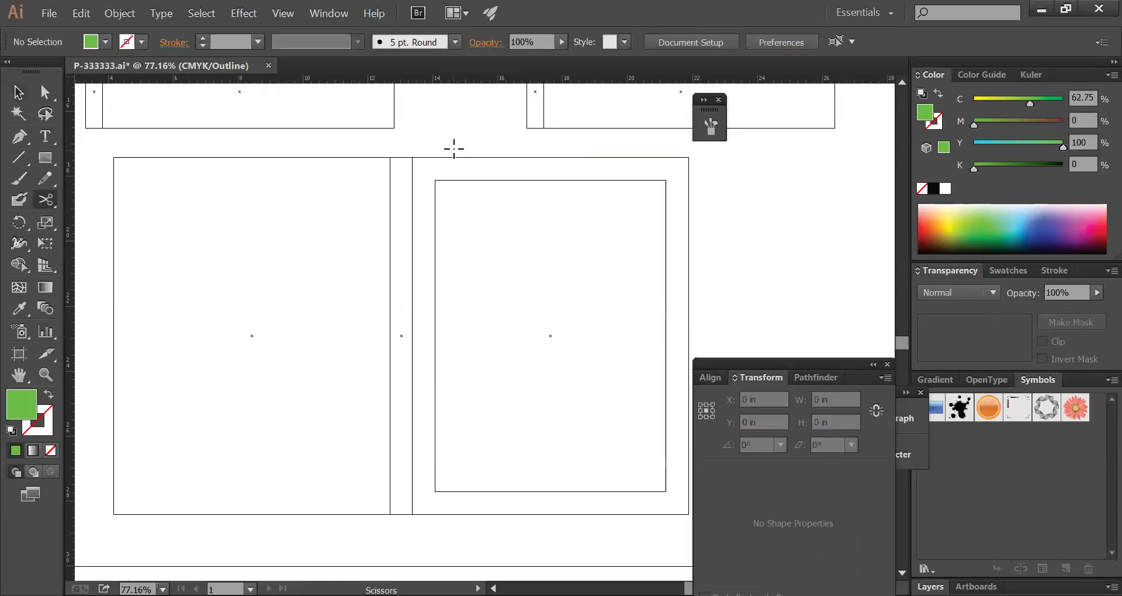
{"action": "left_click_drag", "start_coordinate": [454, 138], "coordinate": [477, 220]}
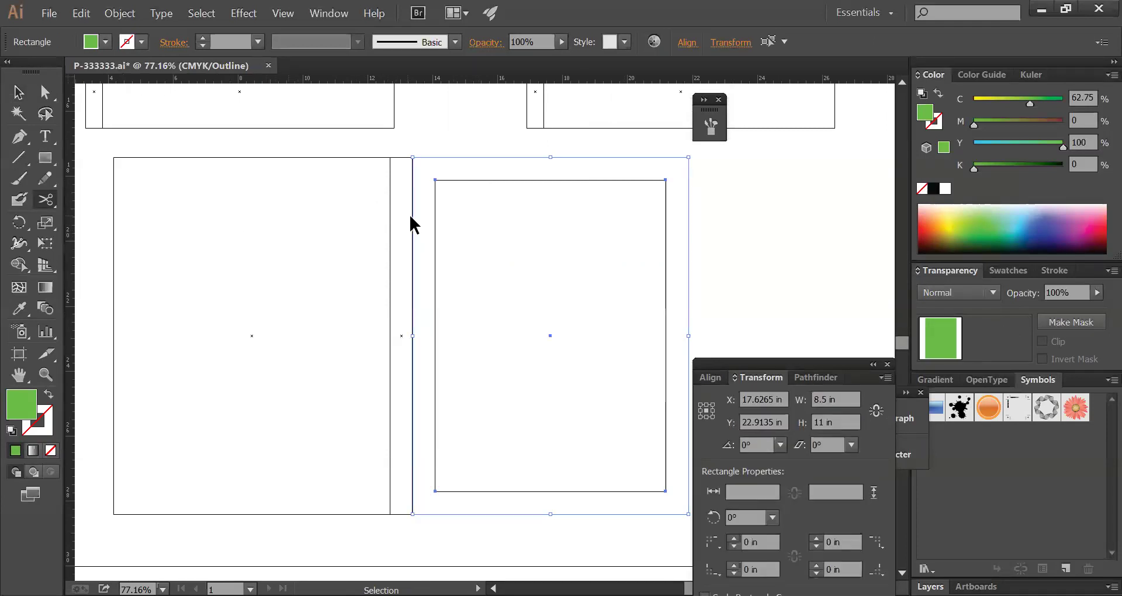
{"action": "left_click_drag", "start_coordinate": [457, 131], "coordinate": [485, 202]}
{"action": "key", "text": "ctrl+y"}
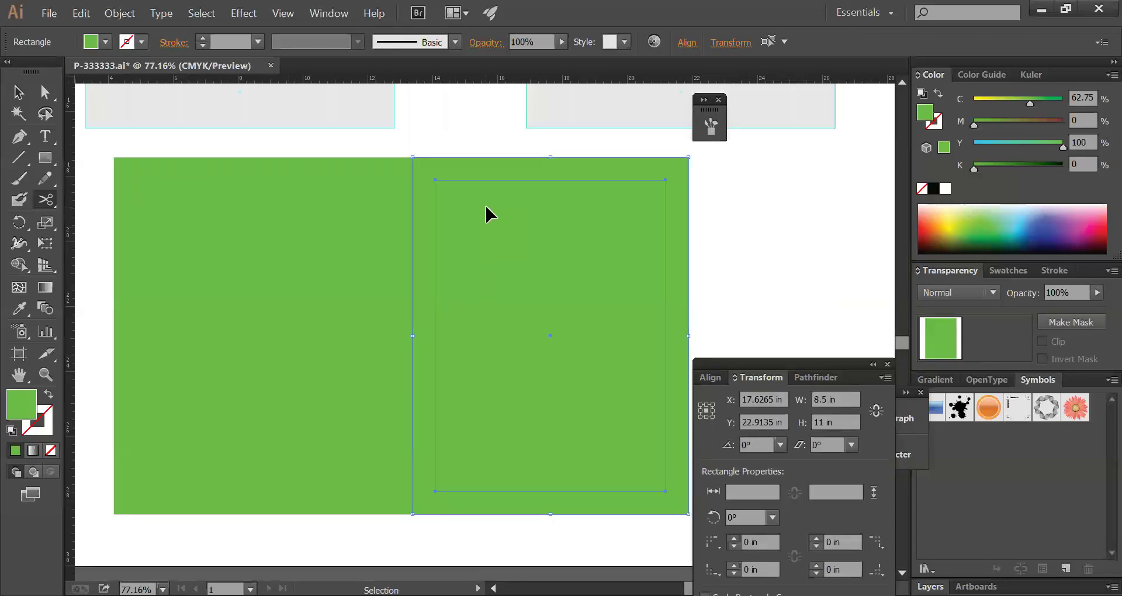
{"action": "left_click_drag", "start_coordinate": [317, 150], "coordinate": [503, 258]}
{"action": "key", "text": "ctrl+5"}
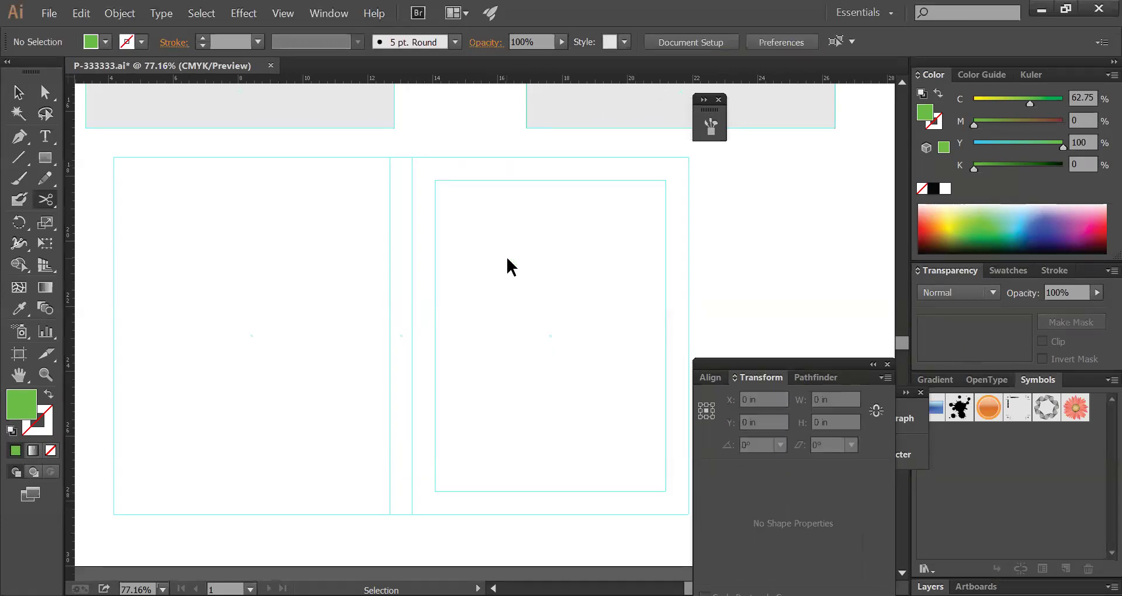
- Draw a closed green triangle with the Pen tool along the right page's top edge and about two thirds down its outer edge
{"action": "left_click", "coordinate": [547, 281], "text": "ctrl+alt"}
{"action": "mouse_move", "coordinate": [481, 233]}
{"action": "left_mouse_down"}
{"action": "mouse_move", "coordinate": [452, 204]}
{"action": "mouse_move", "coordinate": [462, 233]}
{"action": "left_mouse_up"}
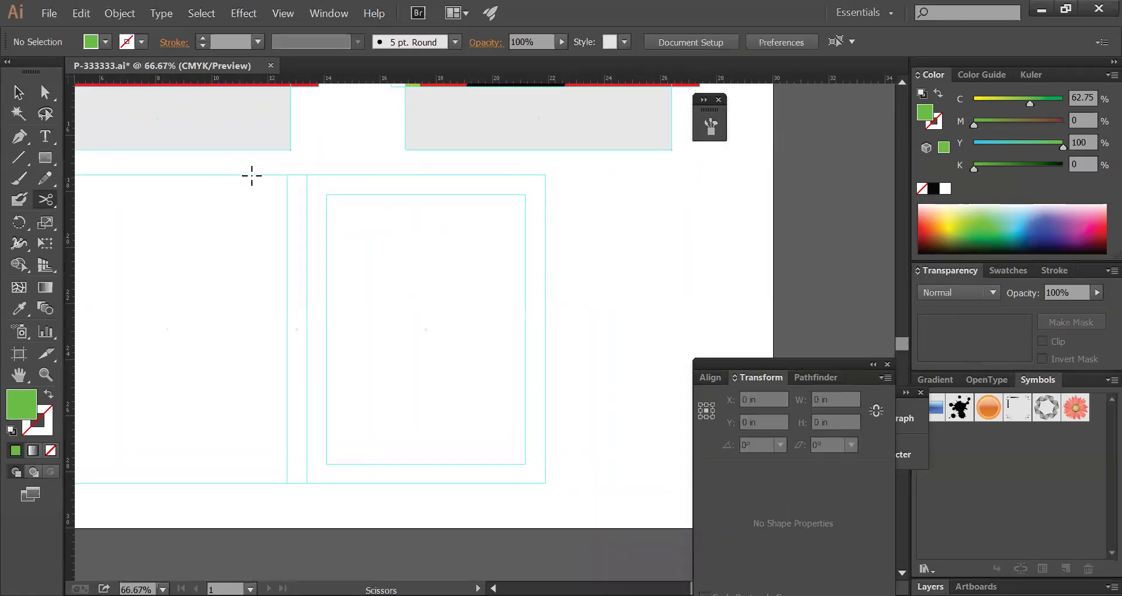
{"action": "left_click", "coordinate": [19, 136]}
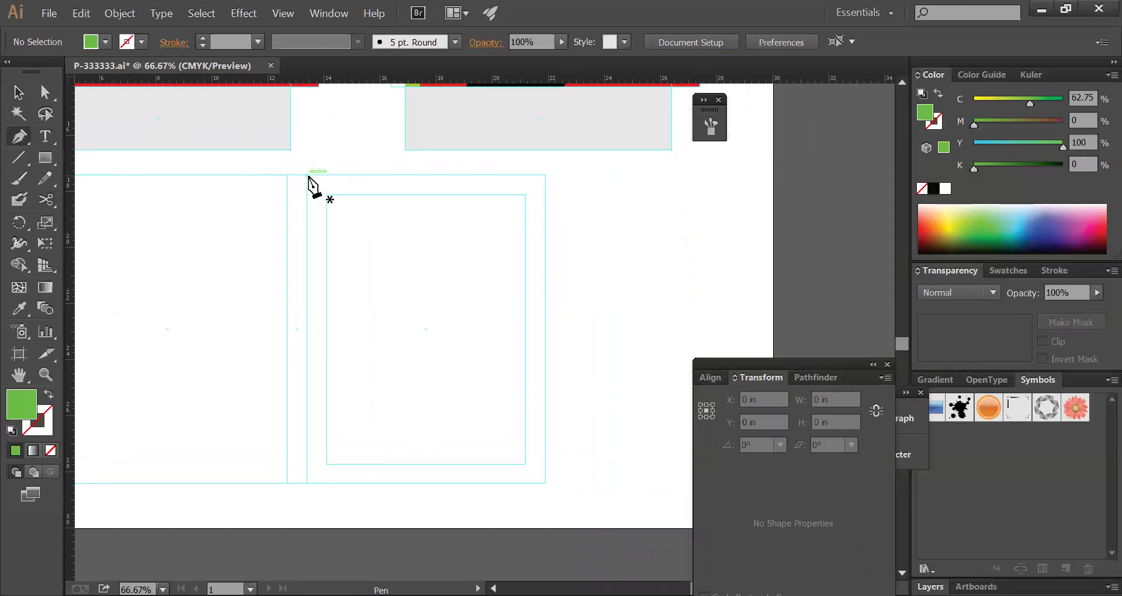
{"action": "left_click_drag", "start_coordinate": [307, 174], "coordinate": [547, 177]}
{"action": "left_click", "coordinate": [546, 175]}
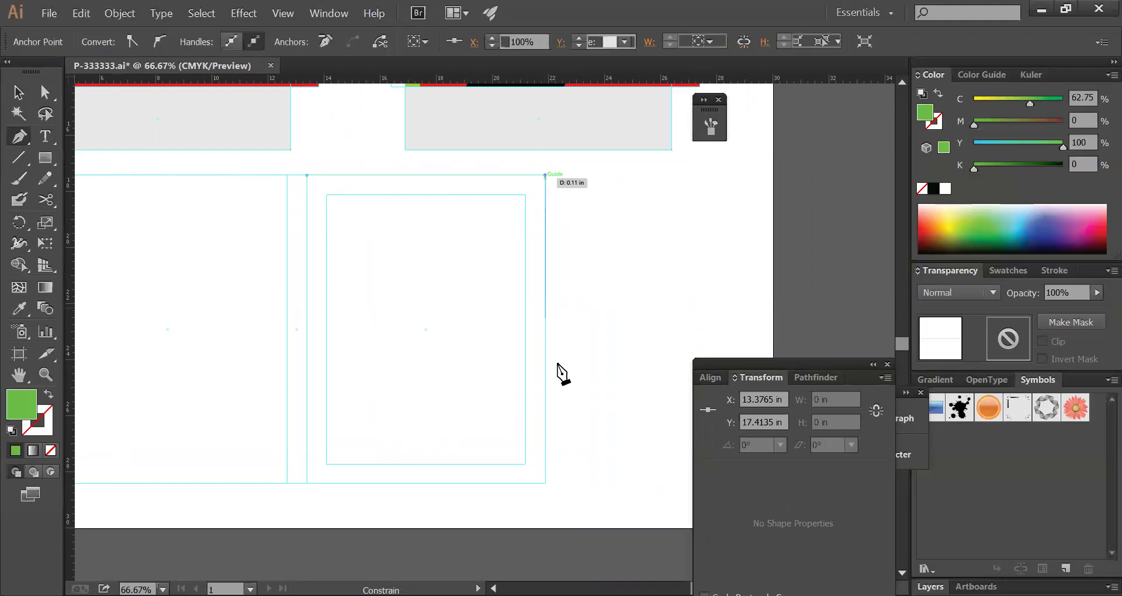
{"action": "left_click", "coordinate": [546, 373]}
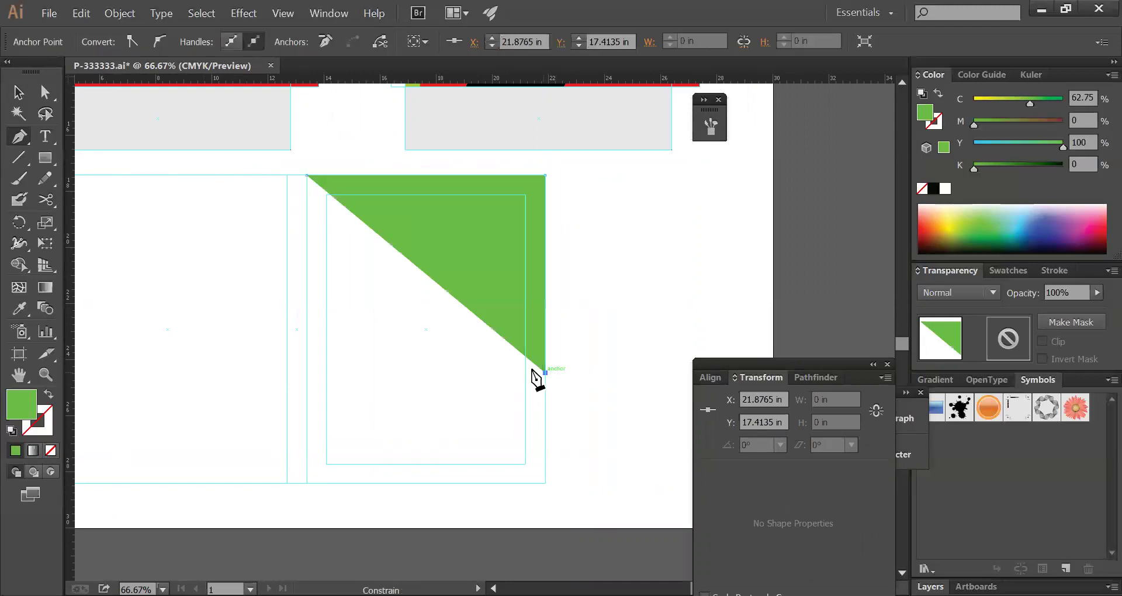
{"action": "left_click", "coordinate": [307, 175]}
{"action": "left_click", "coordinate": [604, 257], "text": "ctrl"}
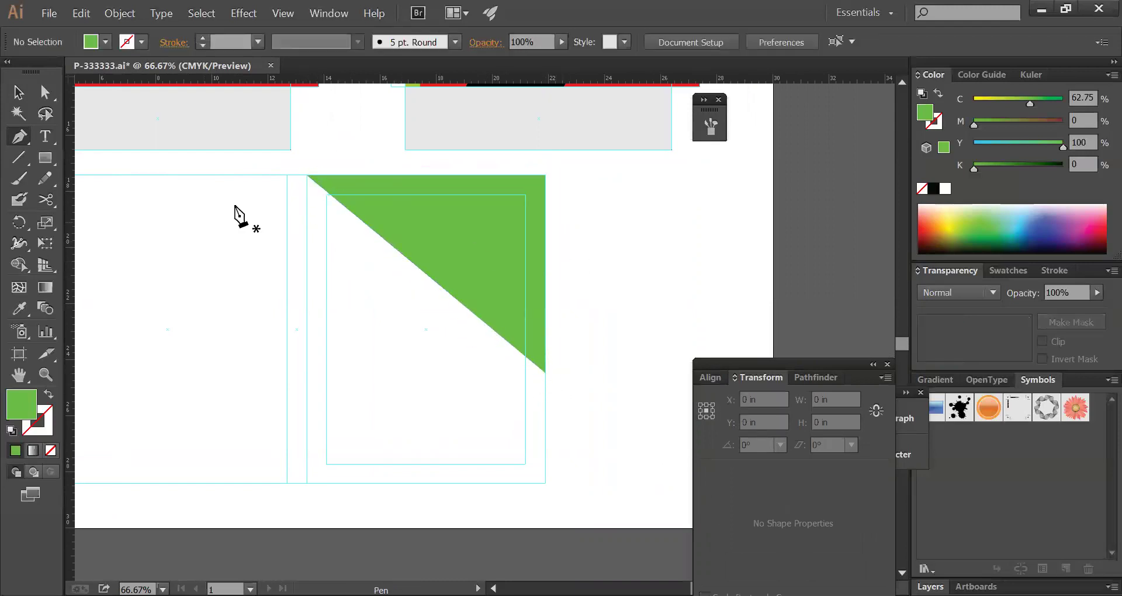
- Draw a rectangle about 6.49 by 3.5 in from the left margin guide across the triangle and fill it pale yellow
{"action": "left_click", "coordinate": [47, 159]}
{"action": "left_click_drag", "start_coordinate": [52, 161], "coordinate": [326, 225]}
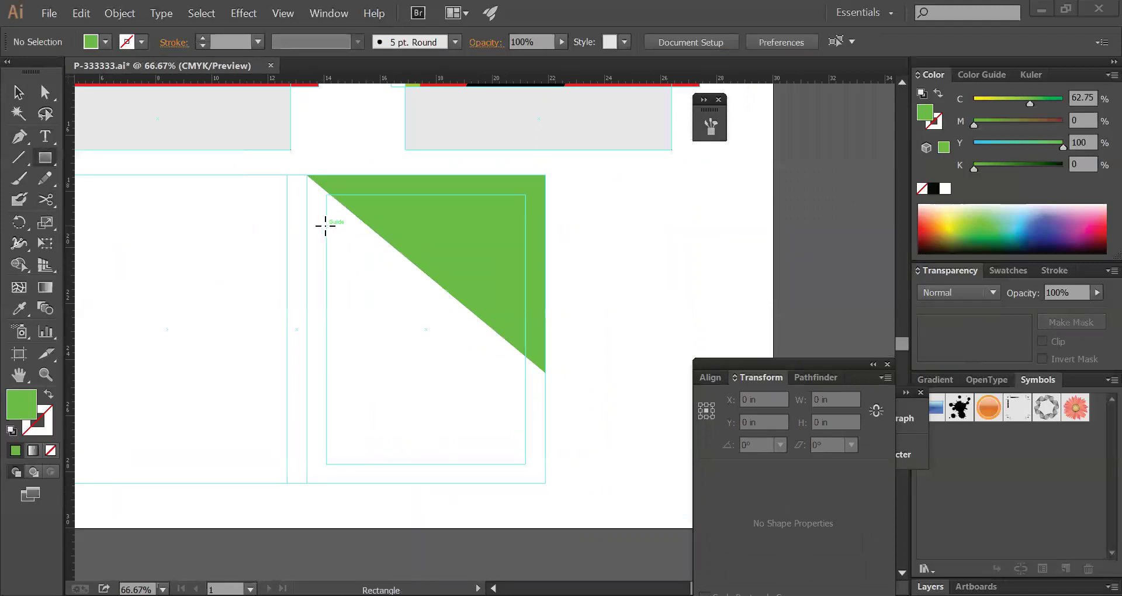
{"action": "key", "text": "ctrl"}
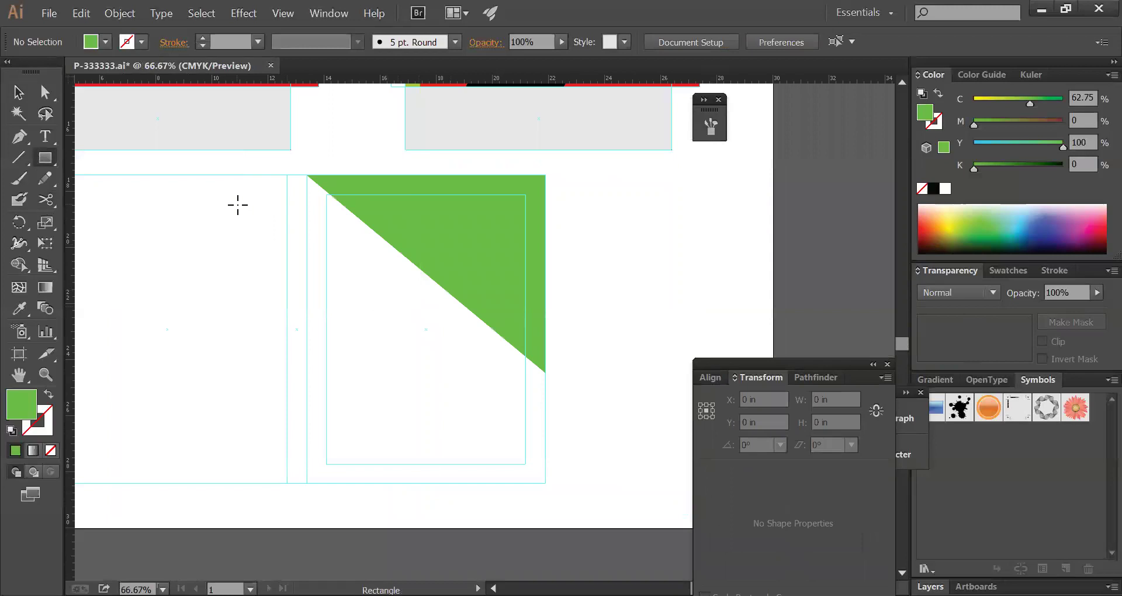
{"action": "left_click_drag", "start_coordinate": [325, 228], "coordinate": [509, 326]}
{"action": "left_click", "coordinate": [627, 304], "text": "ctrl"}
{"action": "left_click", "coordinate": [428, 292], "text": "ctrl"}
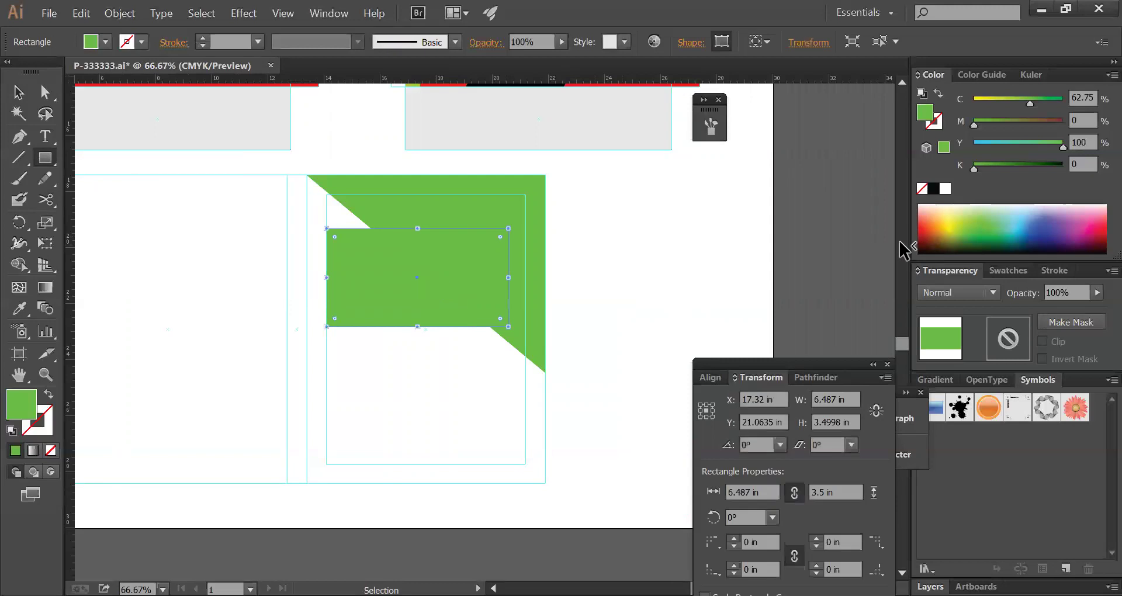
{"action": "left_click", "coordinate": [954, 211]}
{"action": "left_click", "coordinate": [723, 224], "text": "ctrl"}
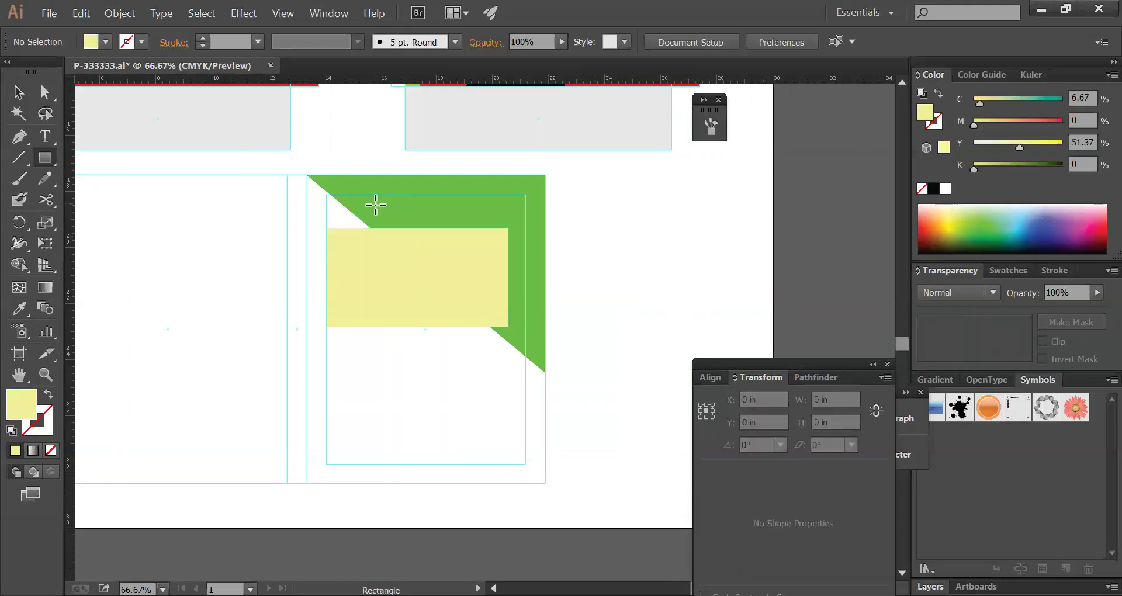
- Move the DGraphic text from the first business card onto the pale yellow rectangle
{"action": "left_click", "coordinate": [18, 93]}
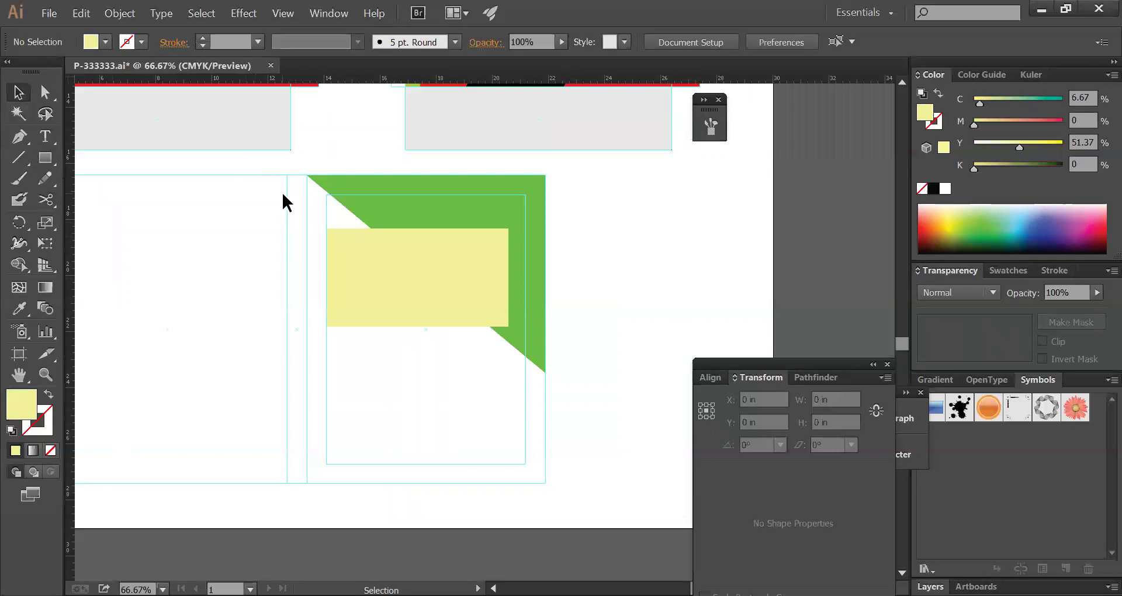
{"action": "scroll", "coordinate": [275, 175], "scroll_direction": "up", "scroll_amount": 2}
{"action": "scroll", "coordinate": [521, 175], "scroll_direction": "up", "scroll_amount": 2}
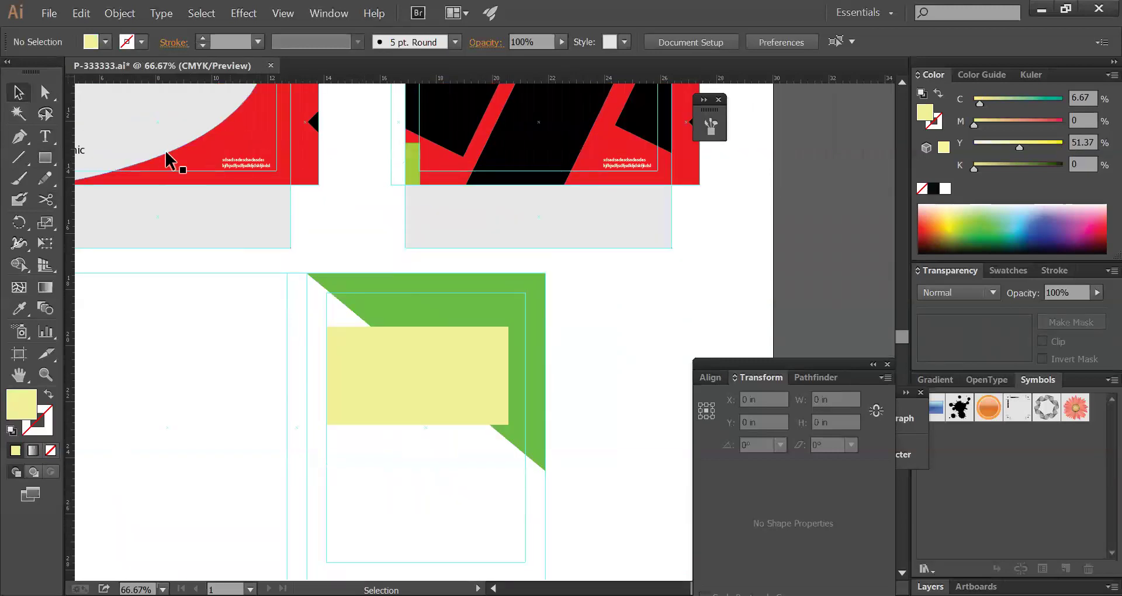
{"action": "left_click_drag", "start_coordinate": [201, 220], "coordinate": [295, 186]}
{"action": "left_click_drag", "start_coordinate": [198, 135], "coordinate": [535, 370]}
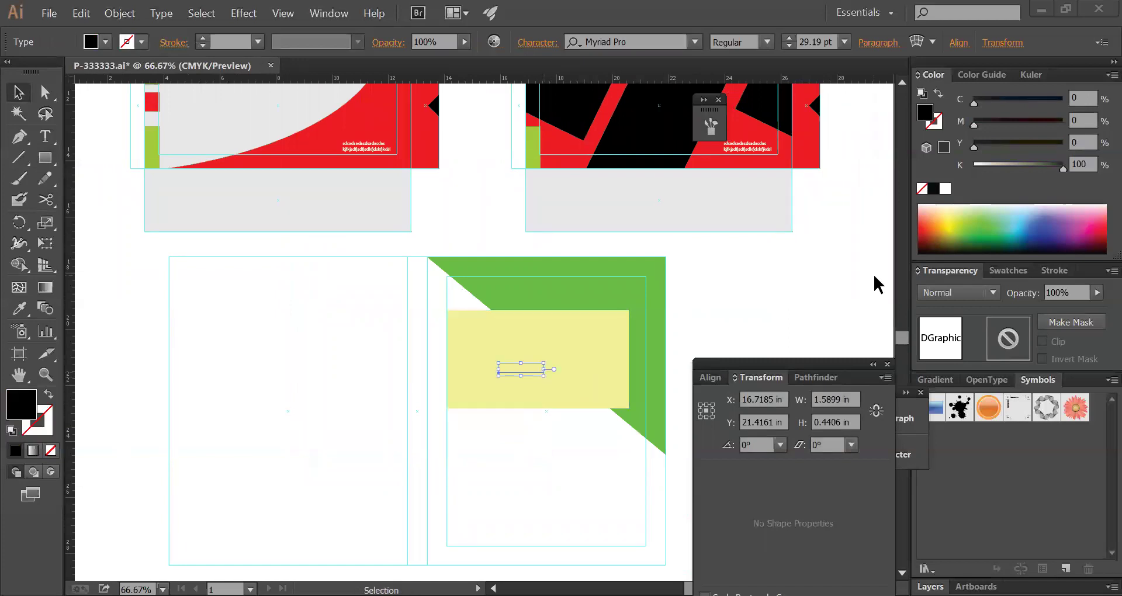
- Enlarge the DGraphic text proportionally to about 80 pt so it spans much of the pale yellow rectangle
{"action": "key", "text": "ctrl"}
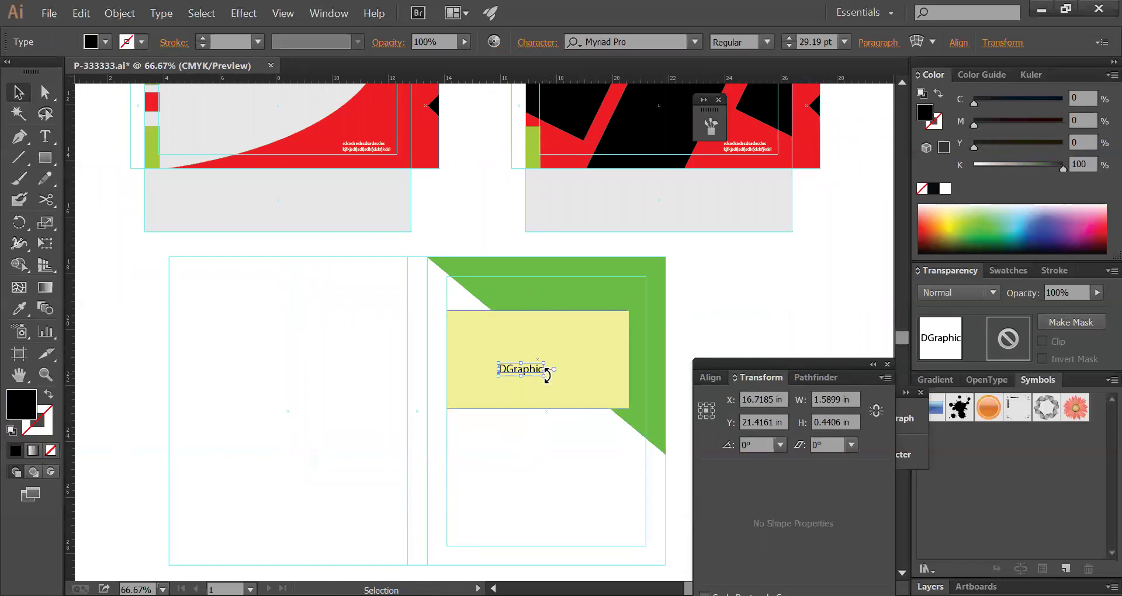
{"action": "left_click_drag", "start_coordinate": [542, 374], "coordinate": [641, 391]}
{"action": "left_click", "coordinate": [758, 328]}
{"action": "left_click_drag", "start_coordinate": [752, 313], "coordinate": [666, 204]}
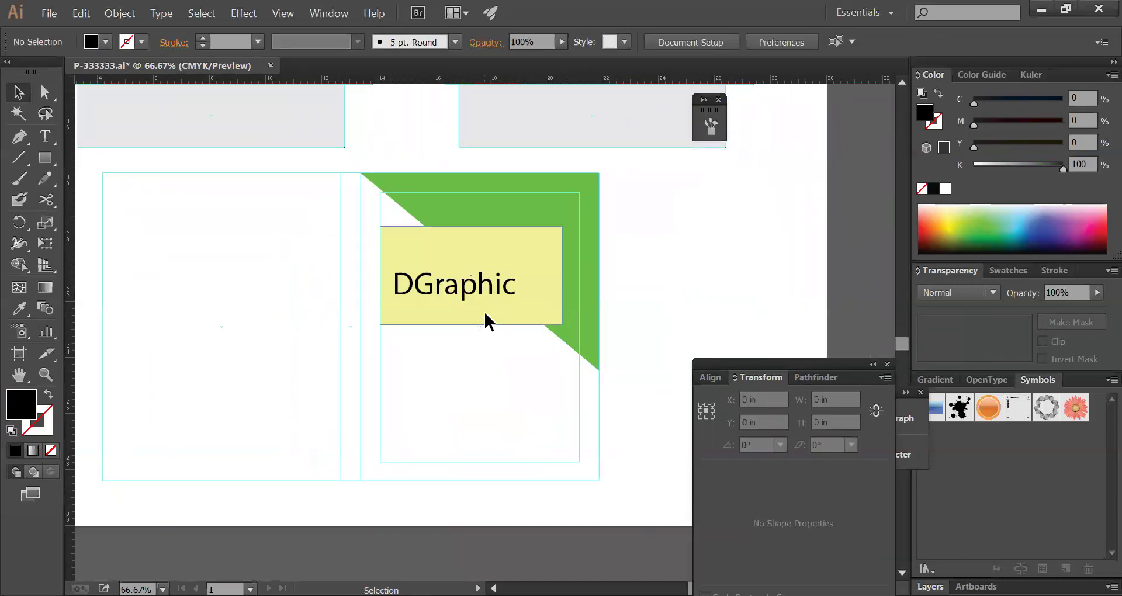
- Send the pale yellow rectangle backward behind the green triangle, keeping it at its original position
{"action": "left_click", "coordinate": [468, 316]}
{"action": "left_click_drag", "start_coordinate": [453, 318], "coordinate": [701, 332]}
{"action": "key", "text": "ctrl+z"}
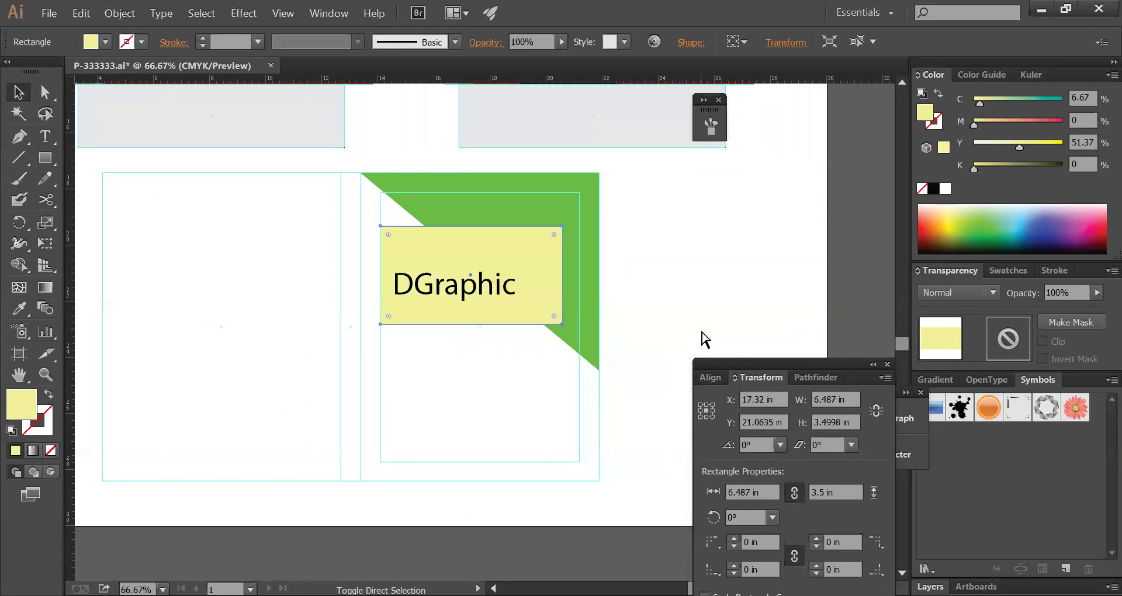
{"action": "key", "text": "ctrl+bracketleft"}
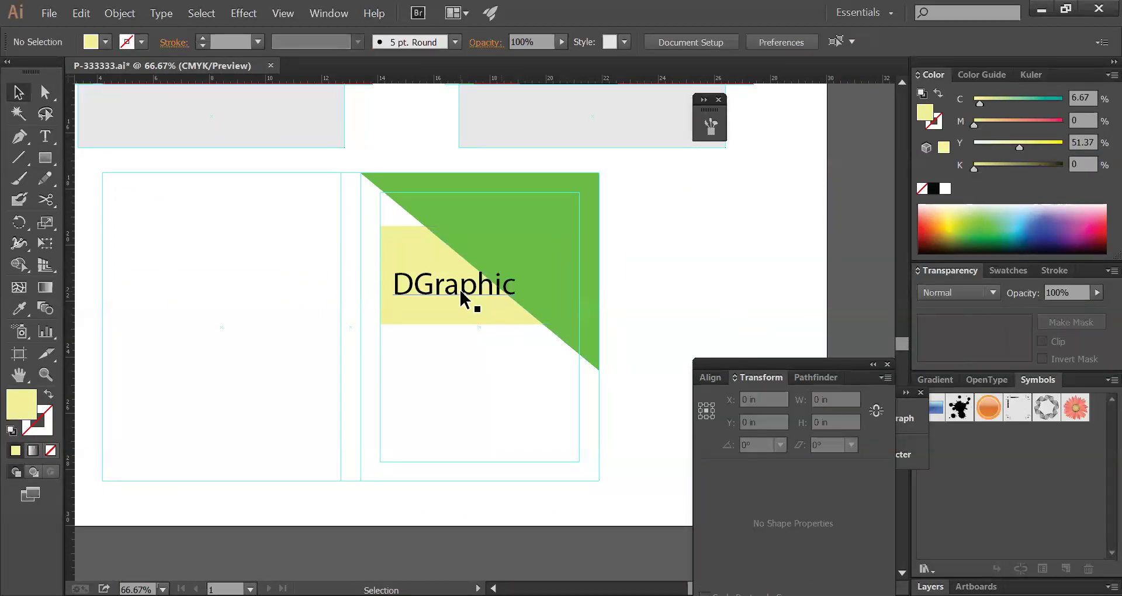
- Nudge the DGraphic text upward and scale it down proportionally to about 64 pt
{"action": "left_click_drag", "start_coordinate": [466, 293], "coordinate": [469, 285]}
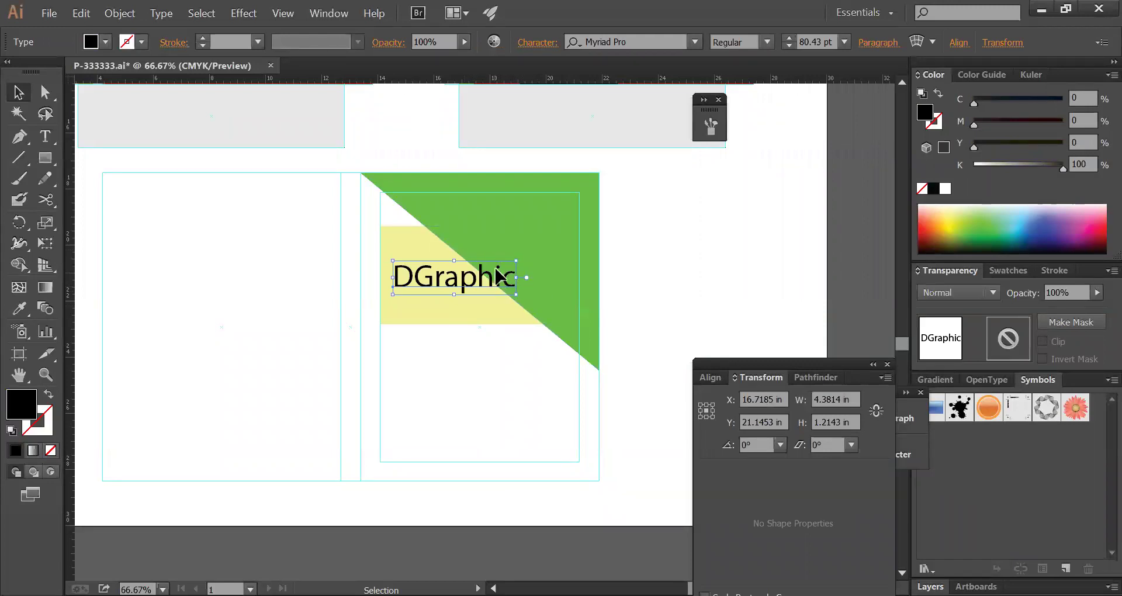
{"action": "left_click", "coordinate": [681, 314]}
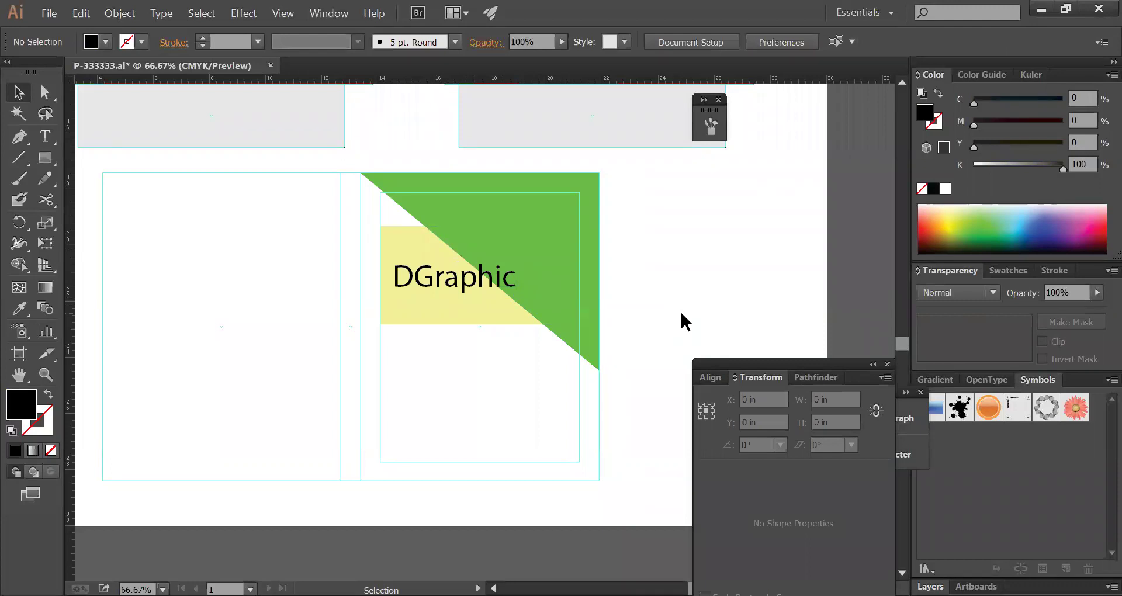
{"action": "left_click", "coordinate": [517, 271]}
{"action": "key", "text": "v"}
{"action": "left_click_drag", "start_coordinate": [516, 265], "coordinate": [491, 268]}
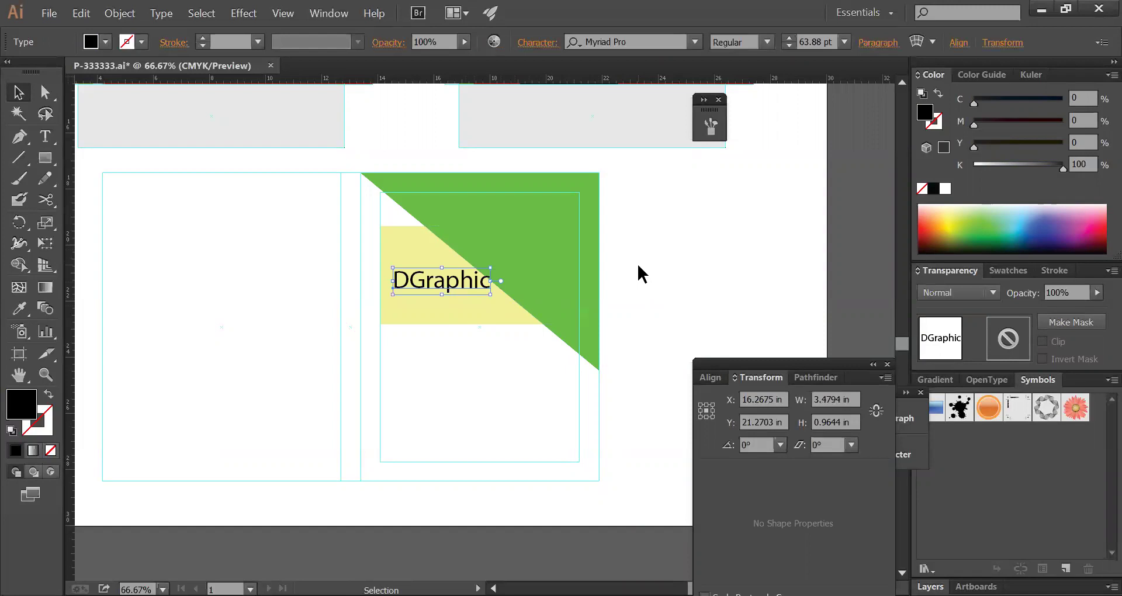
{"action": "left_click", "coordinate": [638, 267]}
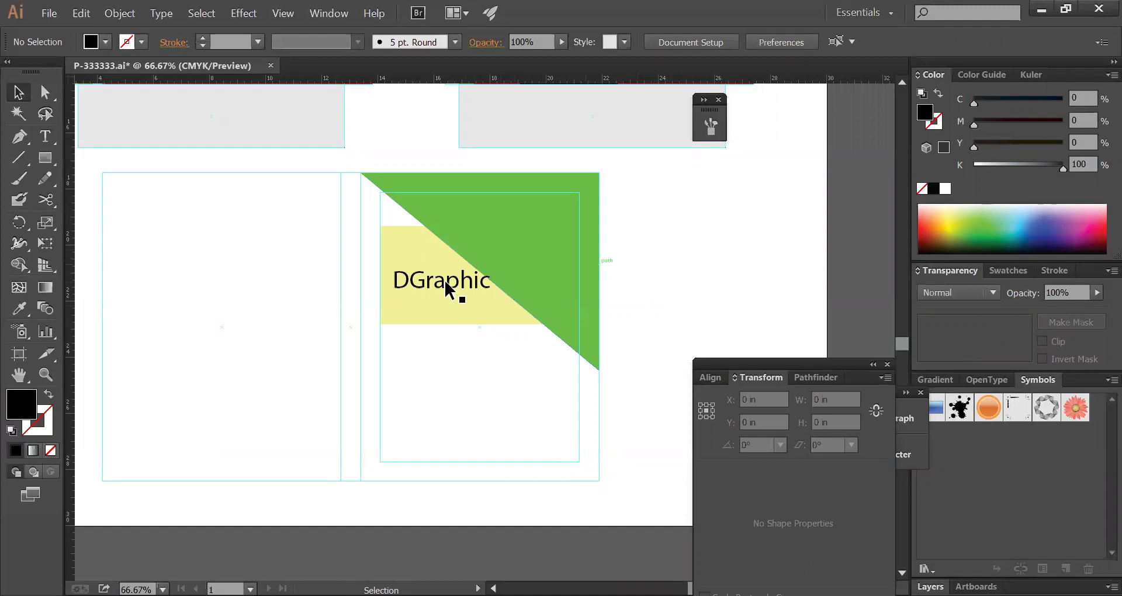
- Stretch the DGraphic text horizontally to about 4.4 in wide and shift it slightly toward the page's outer edge
{"action": "left_click", "coordinate": [489, 282]}
{"action": "left_click_drag", "start_coordinate": [488, 282], "coordinate": [518, 282]}
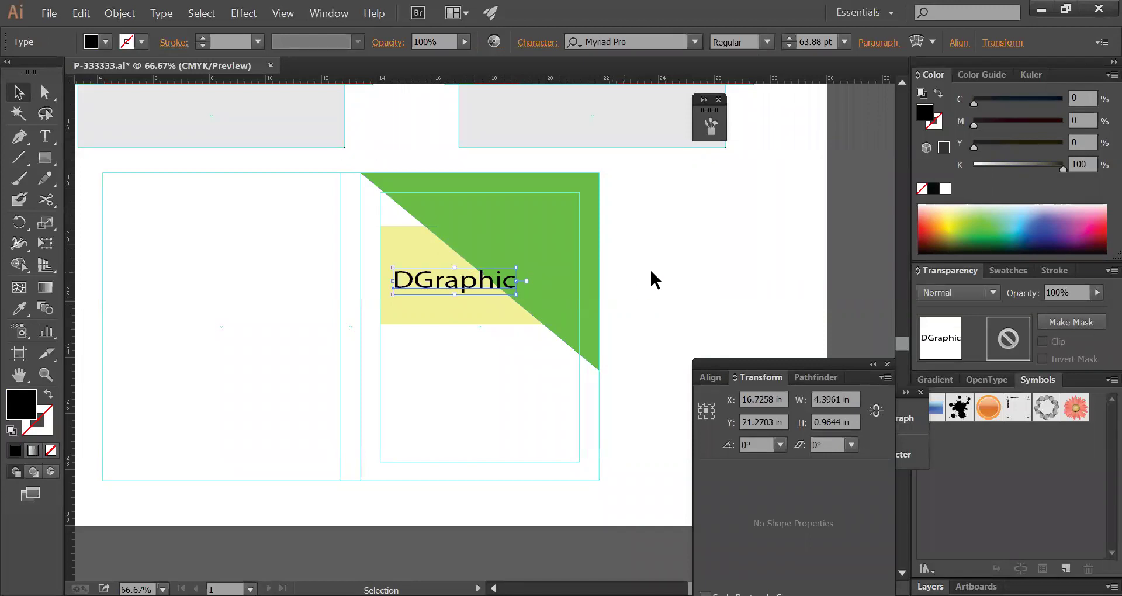
{"action": "left_click", "coordinate": [654, 278]}
{"action": "left_click_drag", "start_coordinate": [447, 292], "coordinate": [456, 292]}
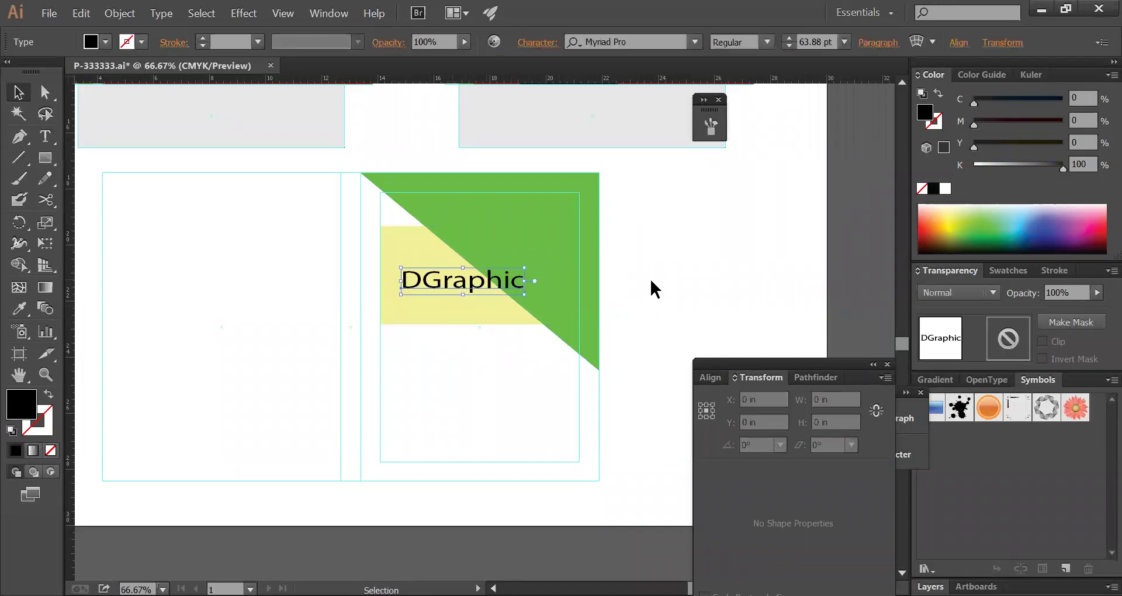
{"action": "left_click", "coordinate": [690, 272]}
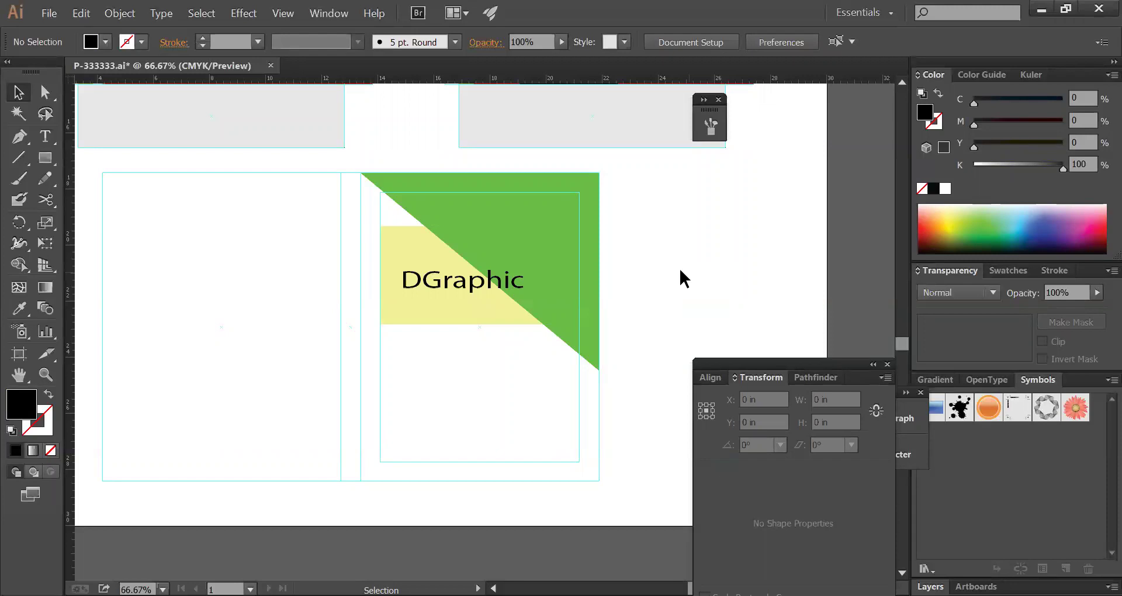
- Narrow the DGraphic text to about 2.65 in wide and move it slightly up toward the inner margin
{"action": "left_click", "coordinate": [502, 284]}
{"action": "left_click_drag", "start_coordinate": [524, 282], "coordinate": [481, 281]}
{"action": "left_click", "coordinate": [634, 276]}
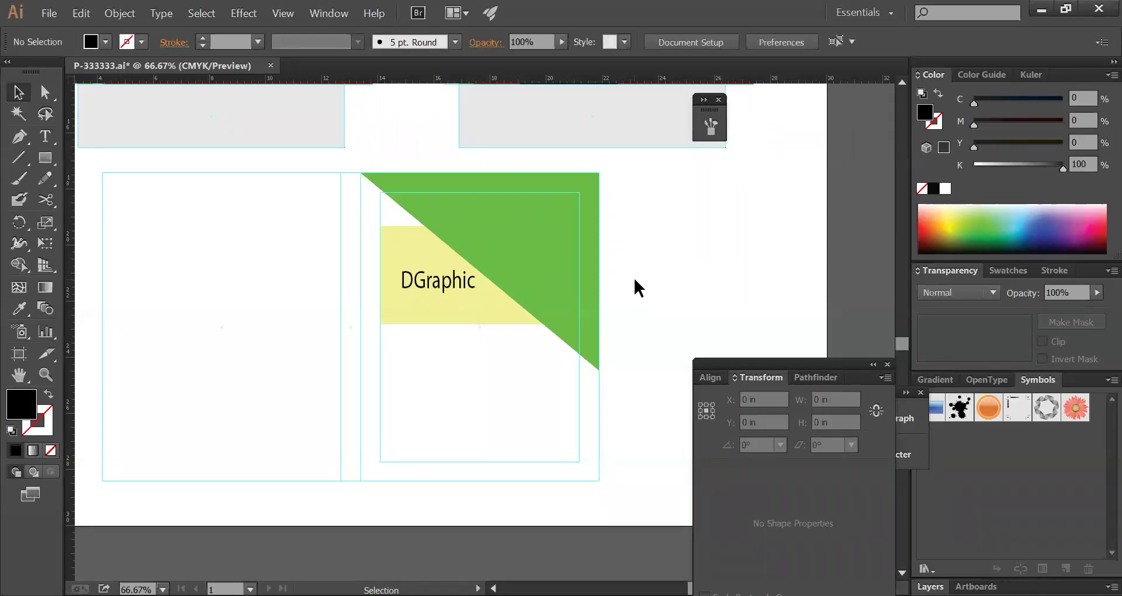
{"action": "left_click_drag", "start_coordinate": [448, 285], "coordinate": [441, 279]}
{"action": "left_click", "coordinate": [644, 254]}
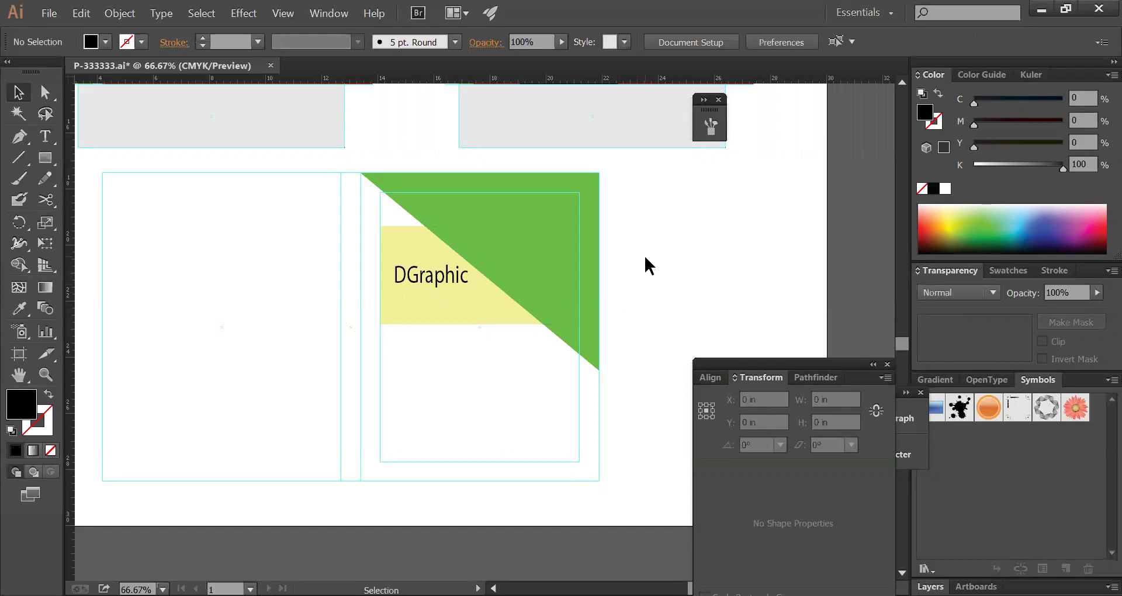
- Replace the green triangle with a dark blue (C 100, M 100) rectangle 2.5 by 11 in along the front page's inner edge, behind everything
{"action": "left_click", "coordinate": [564, 286]}
{"action": "key", "text": "Delete"}
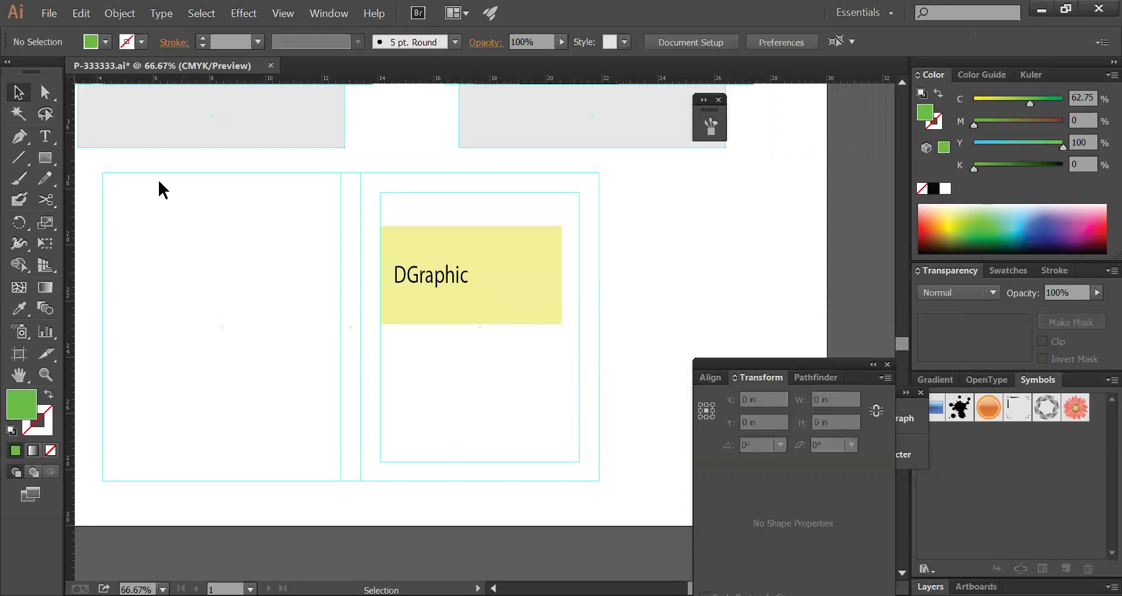
{"action": "left_click", "coordinate": [45, 158]}
{"action": "left_click_drag", "start_coordinate": [362, 173], "coordinate": [431, 481]}
{"action": "left_click_drag", "start_coordinate": [1040, 97], "coordinate": [940, 143]}
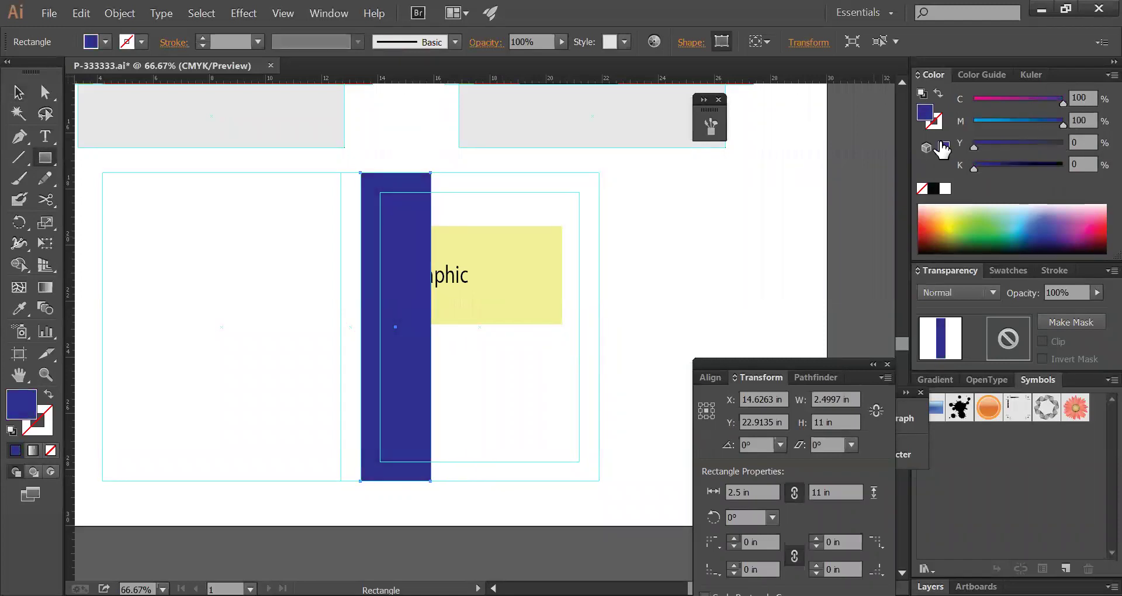
{"action": "key", "text": "ctrl+shift+bracketleft"}
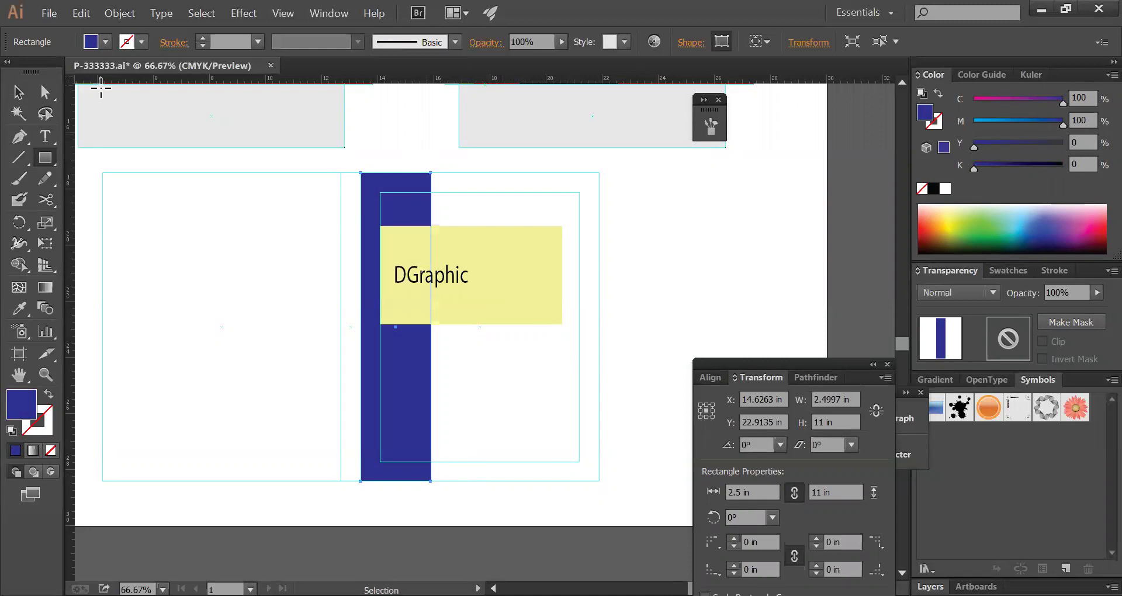
- Delete the pale yellow rectangle and move the DGraphic text outside the page beyond its outer edge
{"action": "left_click", "coordinate": [23, 97]}
{"action": "left_click", "coordinate": [541, 275]}
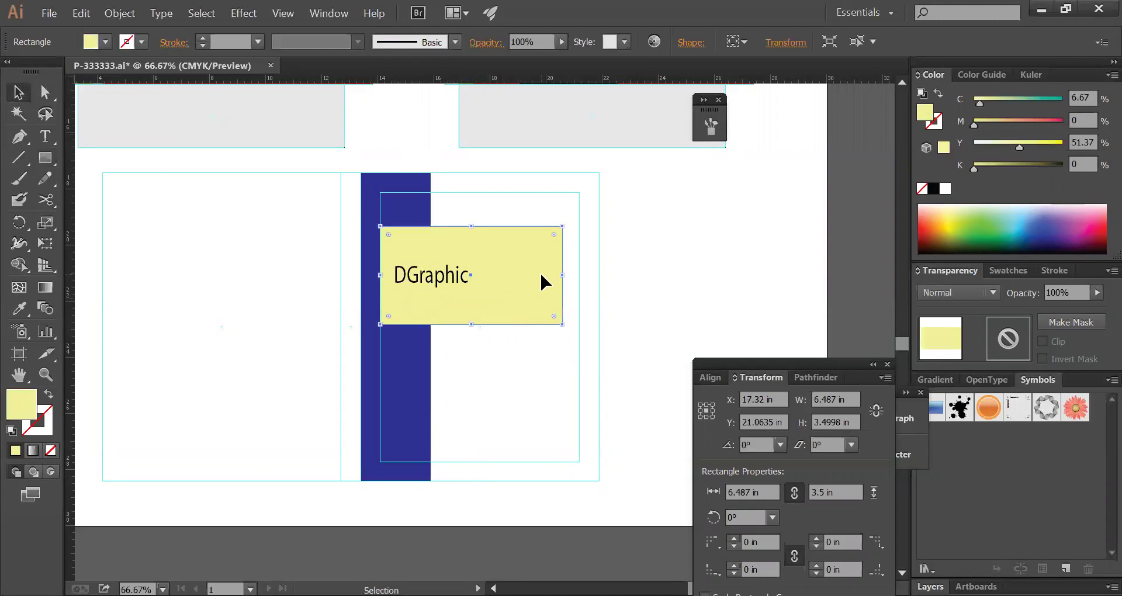
{"action": "key", "text": "Delete"}
{"action": "left_click_drag", "start_coordinate": [439, 282], "coordinate": [680, 260]}
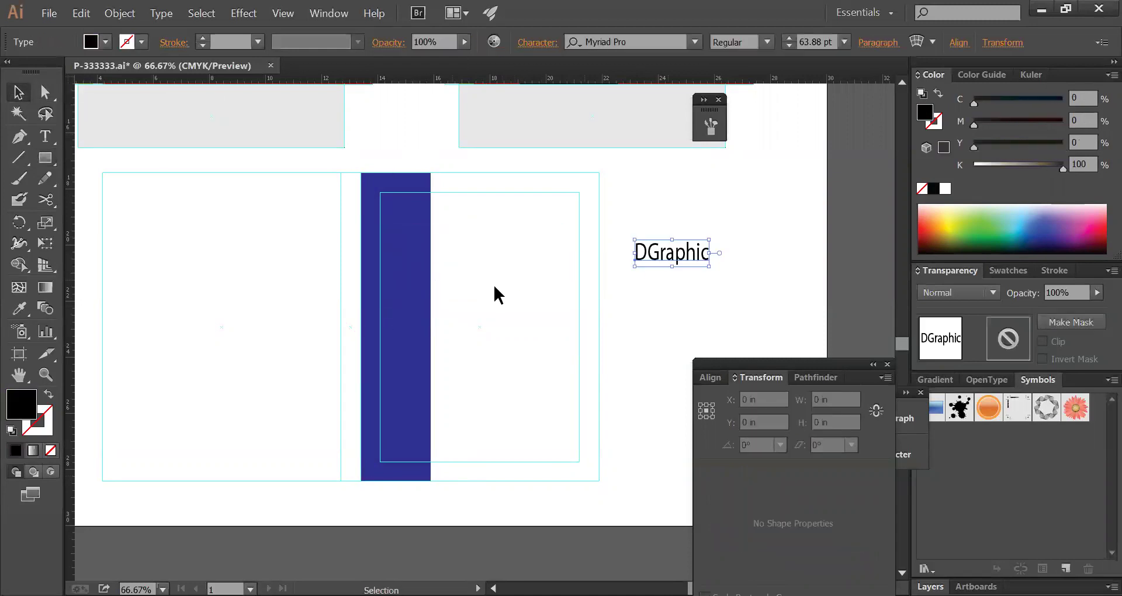
- Widen the dark blue rectangle outward to nearly half of the front page's width
{"action": "left_click", "coordinate": [425, 302]}
{"action": "left_click_drag", "start_coordinate": [430, 328], "coordinate": [466, 329]}
{"action": "left_click", "coordinate": [670, 328]}
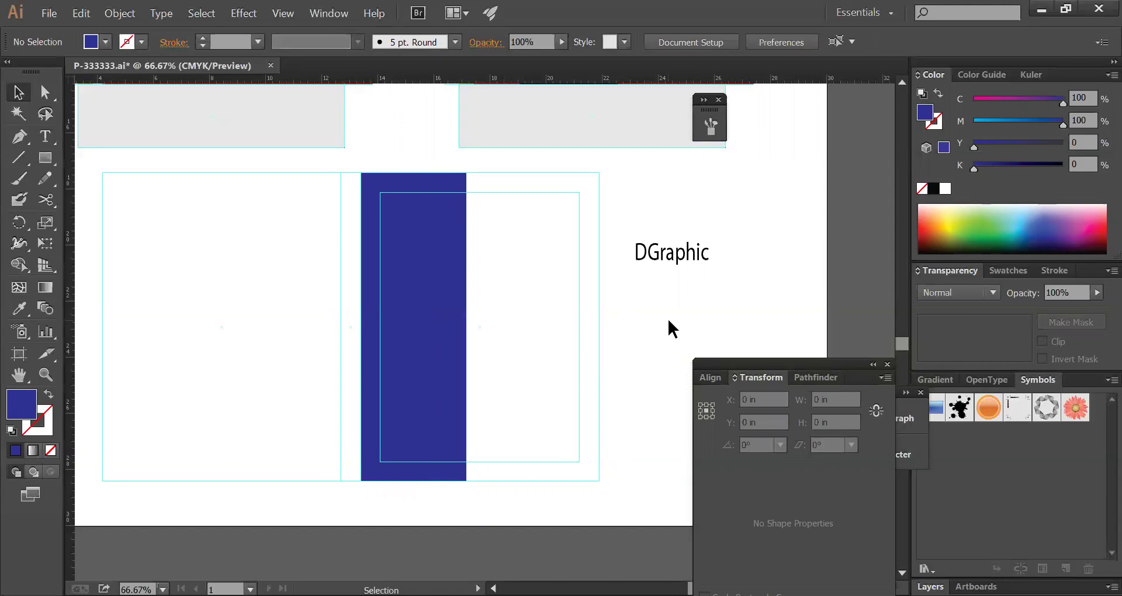
- Copy the dark blue rectangle to the page's lower outer corner, resize it to about 6.58 by 7.27 in and fill it cyan with magenta 0
{"action": "left_click", "coordinate": [44, 158]}
{"action": "left_click", "coordinate": [18, 92]}
{"action": "left_click_drag", "start_coordinate": [435, 316], "coordinate": [550, 298]}
{"action": "left_click_drag", "start_coordinate": [546, 173], "coordinate": [415, 278]}
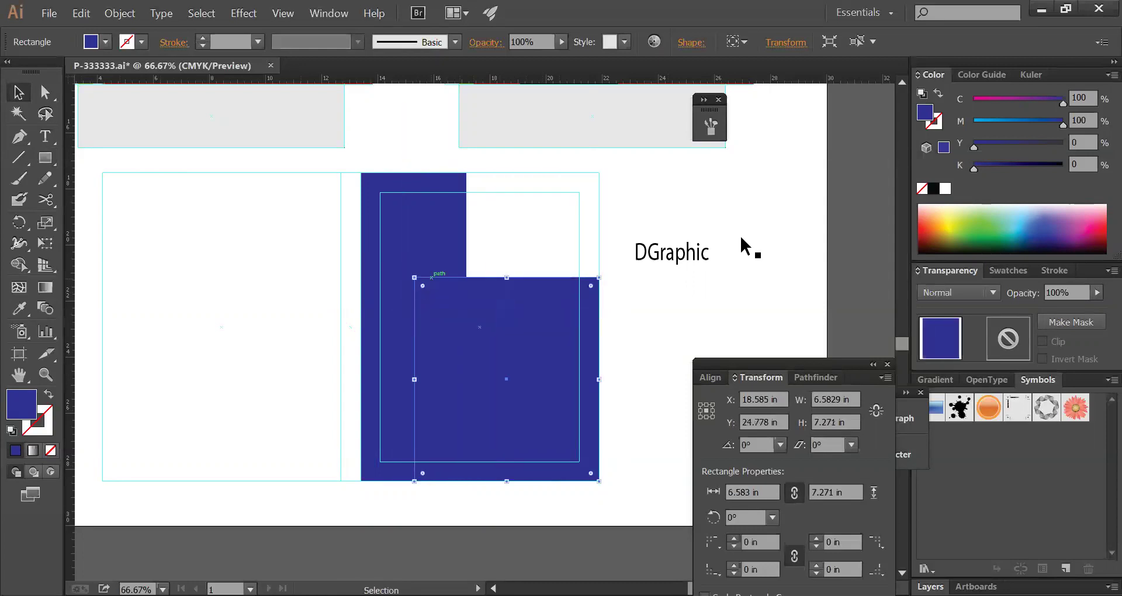
{"action": "left_click_drag", "start_coordinate": [1012, 121], "coordinate": [931, 125]}
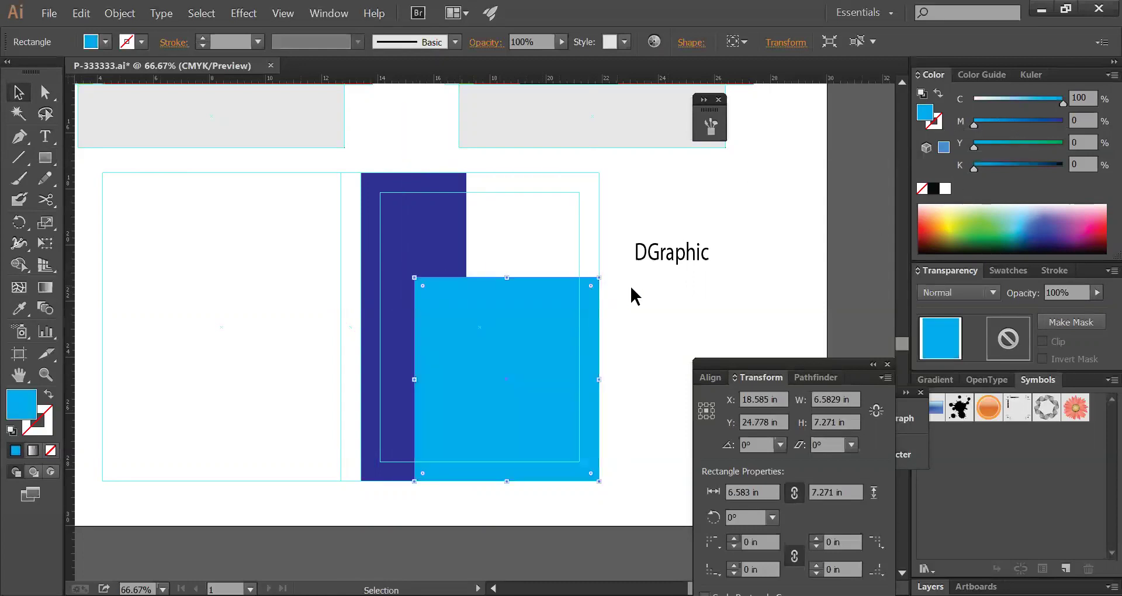
- Try to move the DGraphic text onto the white area above the cyan rectangle
{"action": "left_click", "coordinate": [670, 307]}
{"action": "left_click_drag", "start_coordinate": [686, 260], "coordinate": [540, 261]}
{"action": "key", "text": "ctrl+z"}
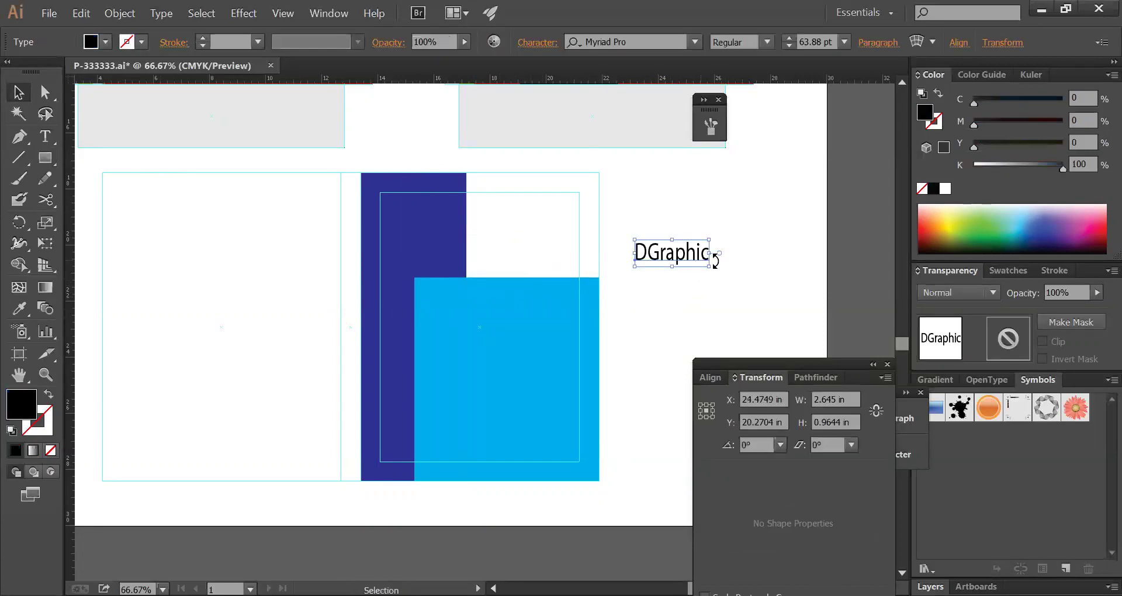
{"action": "left_click", "coordinate": [720, 258]}
- Draw a black circle about 5.33 in across over the junction of the dark blue and cyan rectangles
{"action": "left_click", "coordinate": [47, 158]}
{"action": "left_click_drag", "start_coordinate": [52, 159], "coordinate": [102, 201]}
{"action": "left_click_drag", "start_coordinate": [413, 222], "coordinate": [540, 340]}
{"action": "key", "text": "v"}
{"action": "left_click_drag", "start_coordinate": [501, 301], "coordinate": [470, 298]}
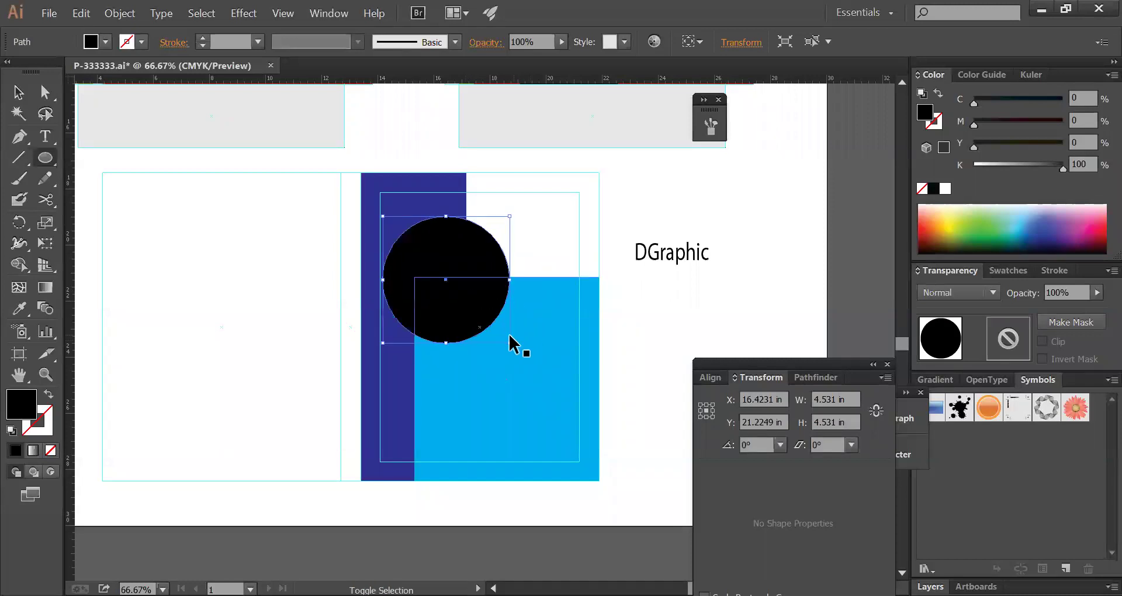
{"action": "left_click_drag", "start_coordinate": [510, 344], "coordinate": [521, 356]}
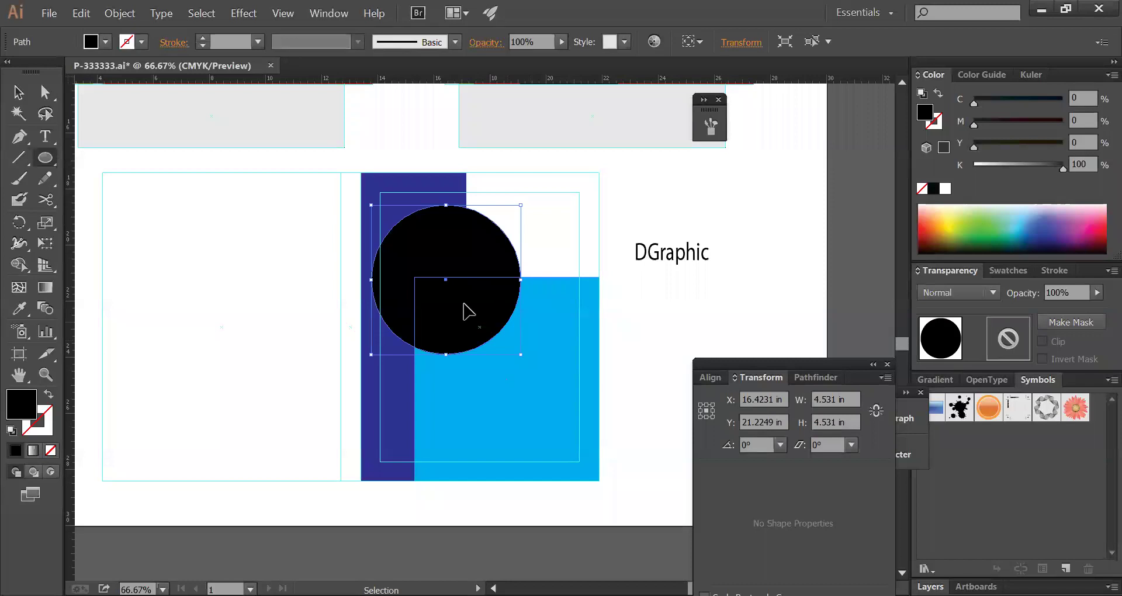
{"action": "left_click_drag", "start_coordinate": [410, 280], "coordinate": [424, 279]}
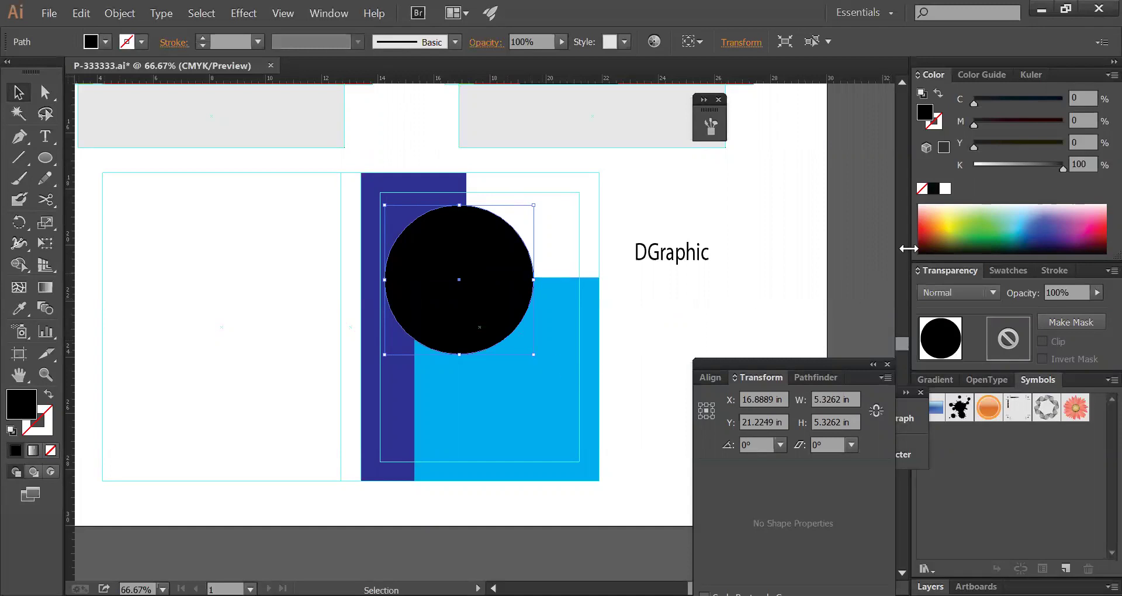
- Create a concentric copy of the circle about 4.91 in across and fill it golden yellow with M 22 and Y 100
{"action": "key", "text": "a"}
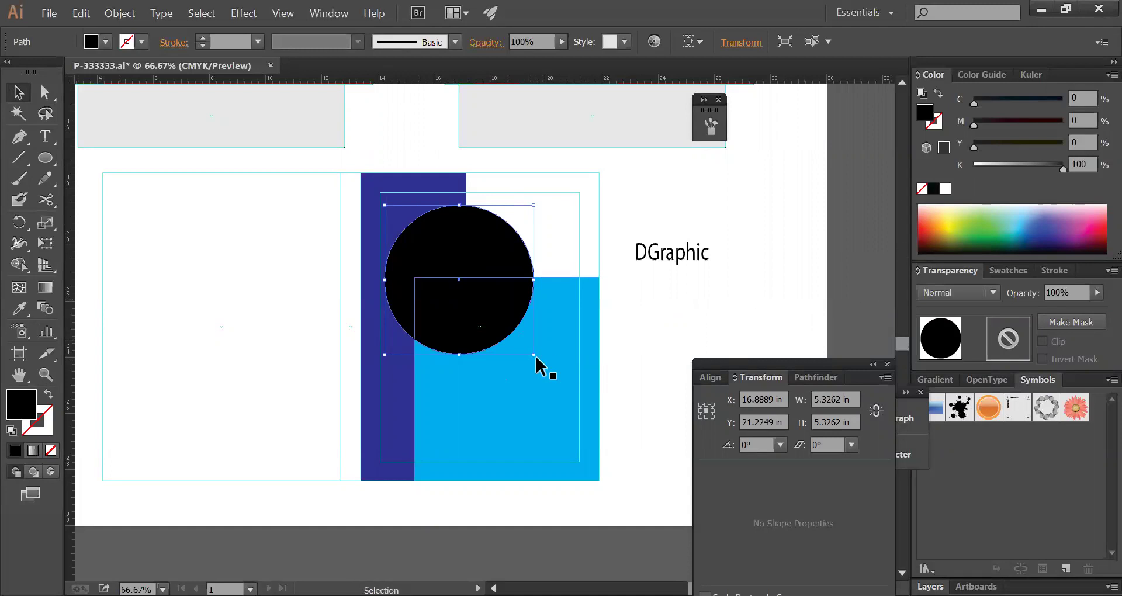
{"action": "mouse_move", "coordinate": [535, 358]}
{"action": "left_mouse_down"}
{"action": "mouse_move", "coordinate": [518, 335]}
{"action": "mouse_move", "coordinate": [530, 350]}
{"action": "left_mouse_up"}
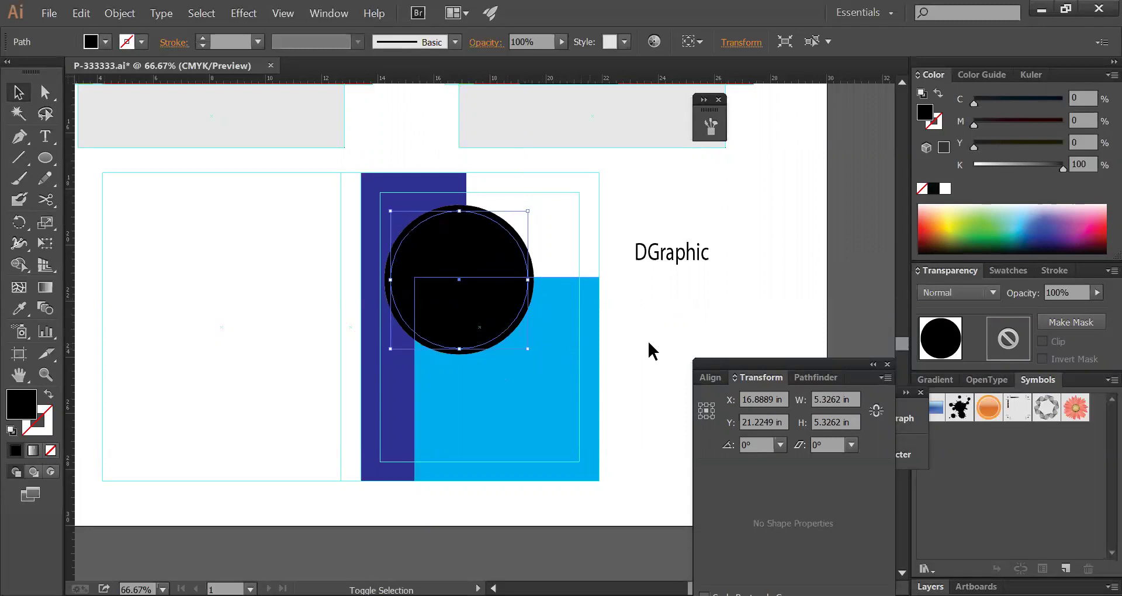
{"action": "key", "text": "ctrl"}
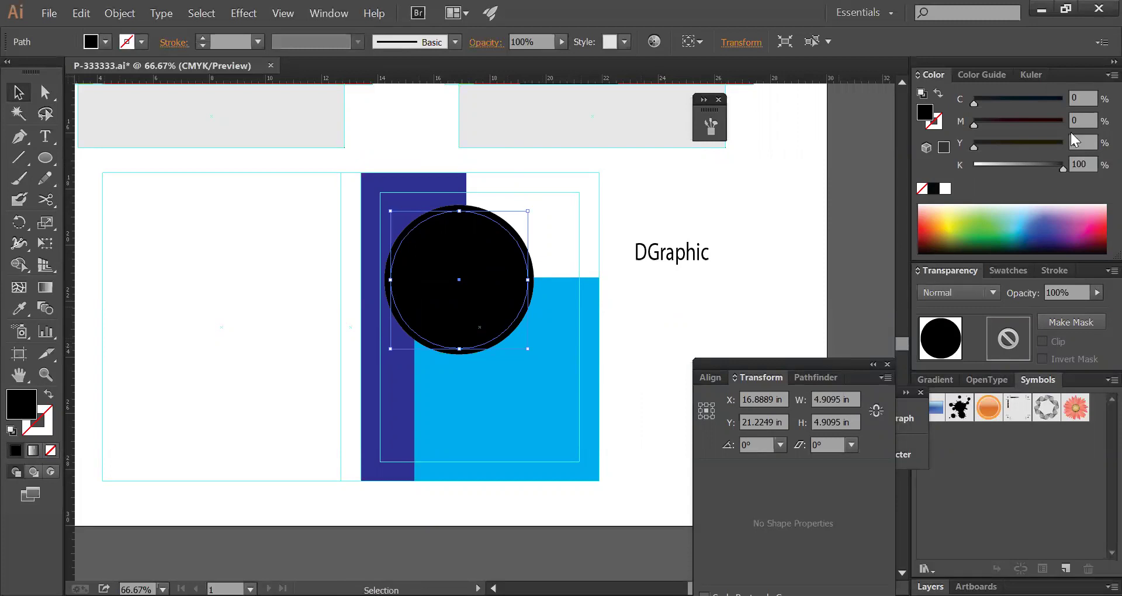
{"action": "left_click_drag", "start_coordinate": [1011, 170], "coordinate": [924, 162]}
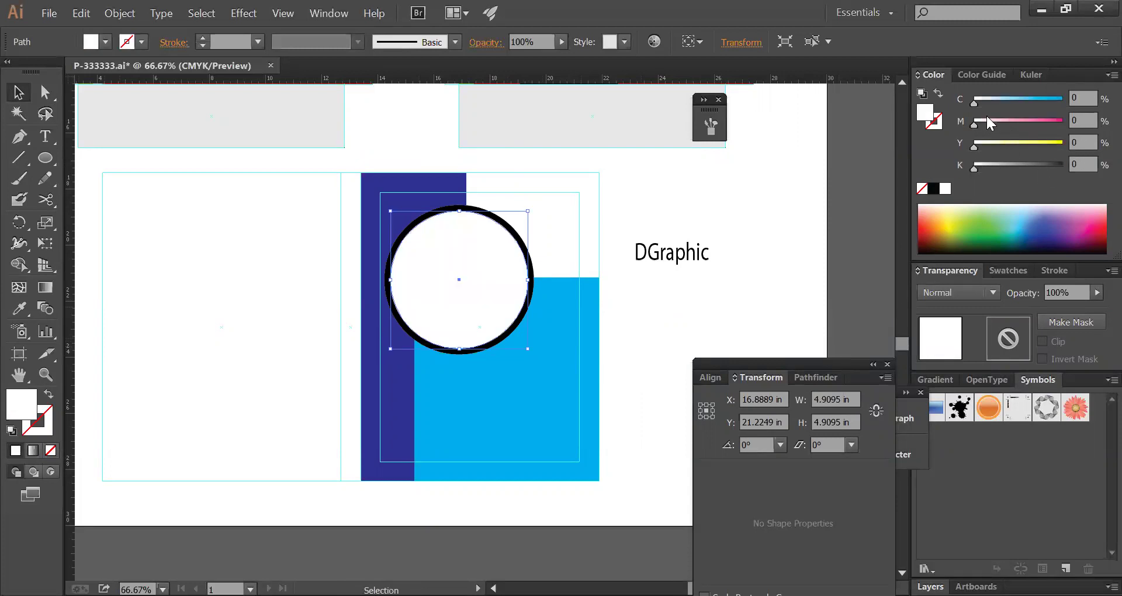
{"action": "mouse_move", "coordinate": [984, 125]}
{"action": "left_mouse_down"}
{"action": "mouse_move", "coordinate": [1017, 121]}
{"action": "mouse_move", "coordinate": [1047, 149]}
{"action": "mouse_move", "coordinate": [1024, 121]}
{"action": "mouse_move", "coordinate": [995, 129]}
{"action": "left_mouse_up"}
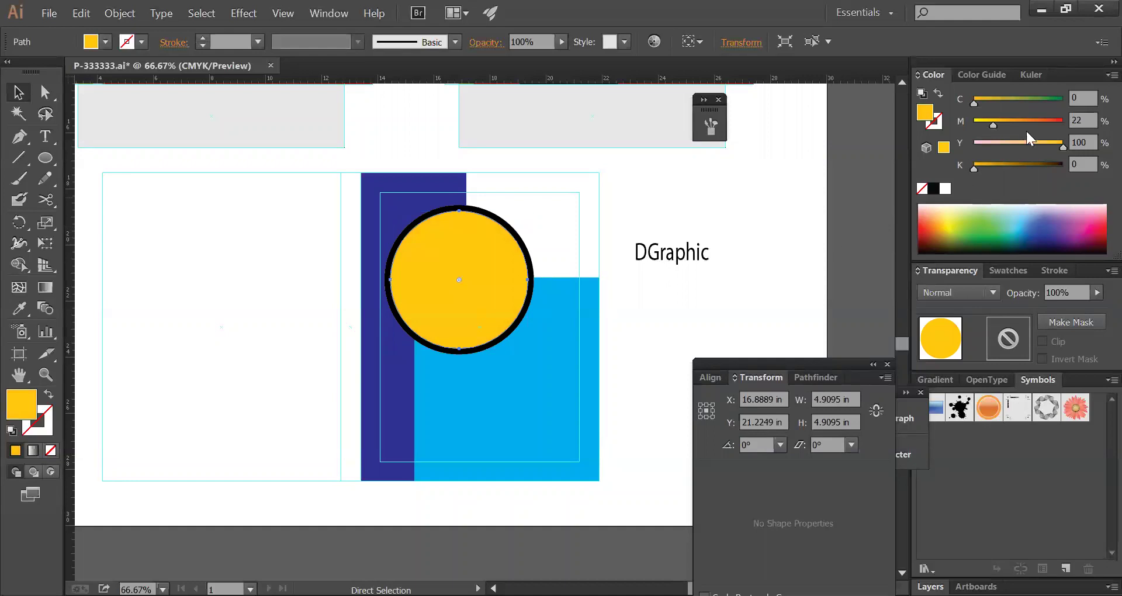
- Move the DGraphic text into the middle of the yellow circle and enlarge it slightly
{"action": "left_click_drag", "start_coordinate": [680, 273], "coordinate": [511, 296]}
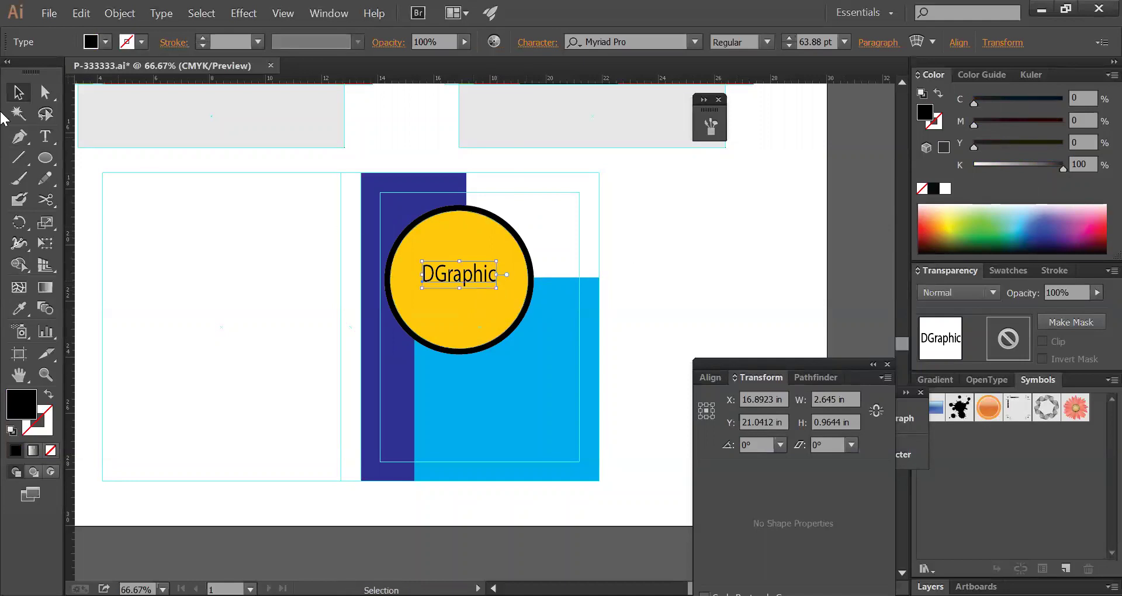
{"action": "left_click_drag", "start_coordinate": [498, 283], "coordinate": [475, 291]}
{"action": "left_click", "coordinate": [637, 276]}
- Draw a closed four-sided shape with the Pen tool across the front cover's lower part, its upper edge sloping up toward the right
{"action": "left_click", "coordinate": [19, 138]}
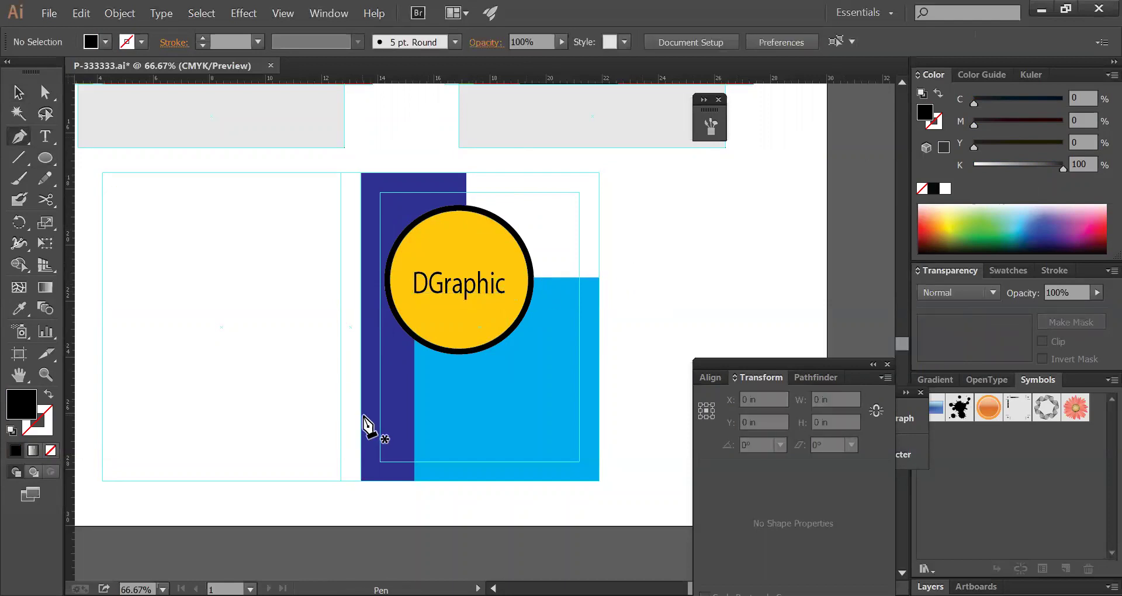
{"action": "left_click", "coordinate": [359, 414]}
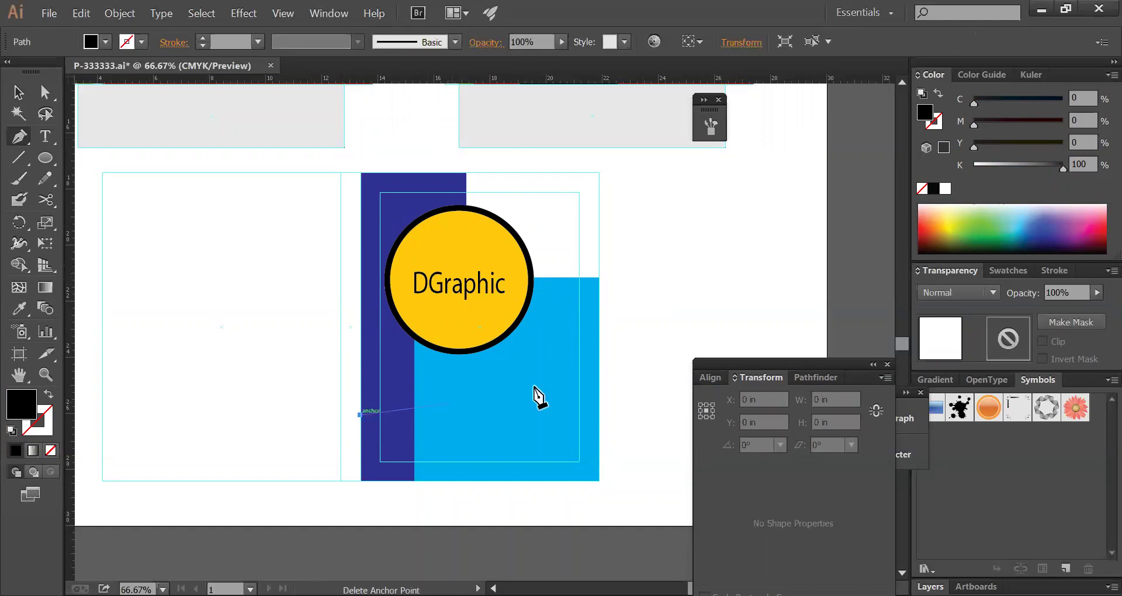
{"action": "left_click", "coordinate": [598, 351]}
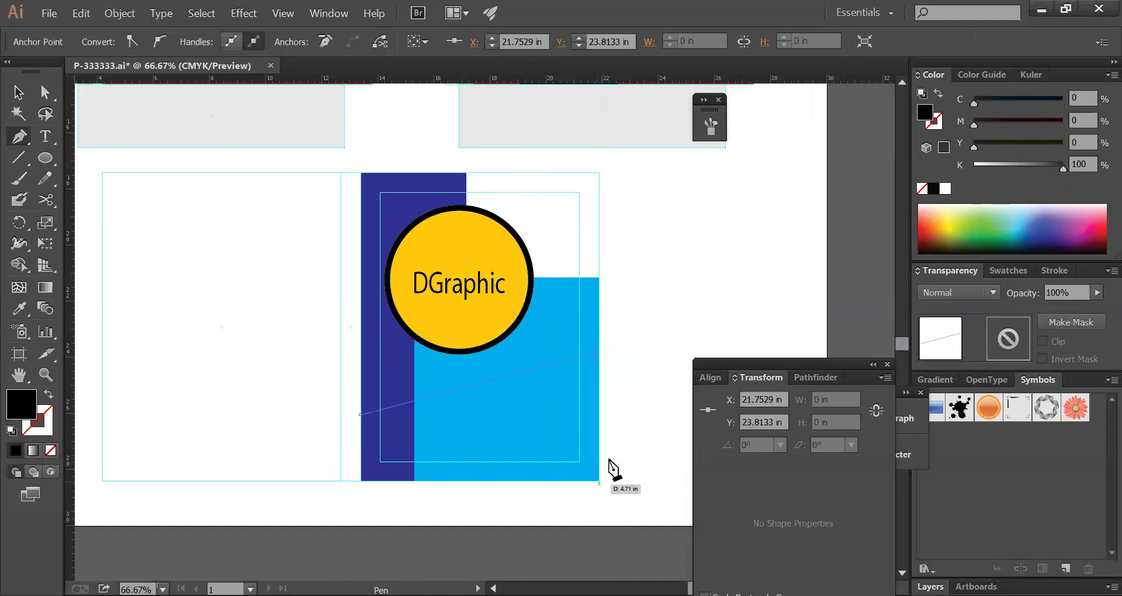
{"action": "left_click", "coordinate": [600, 351]}
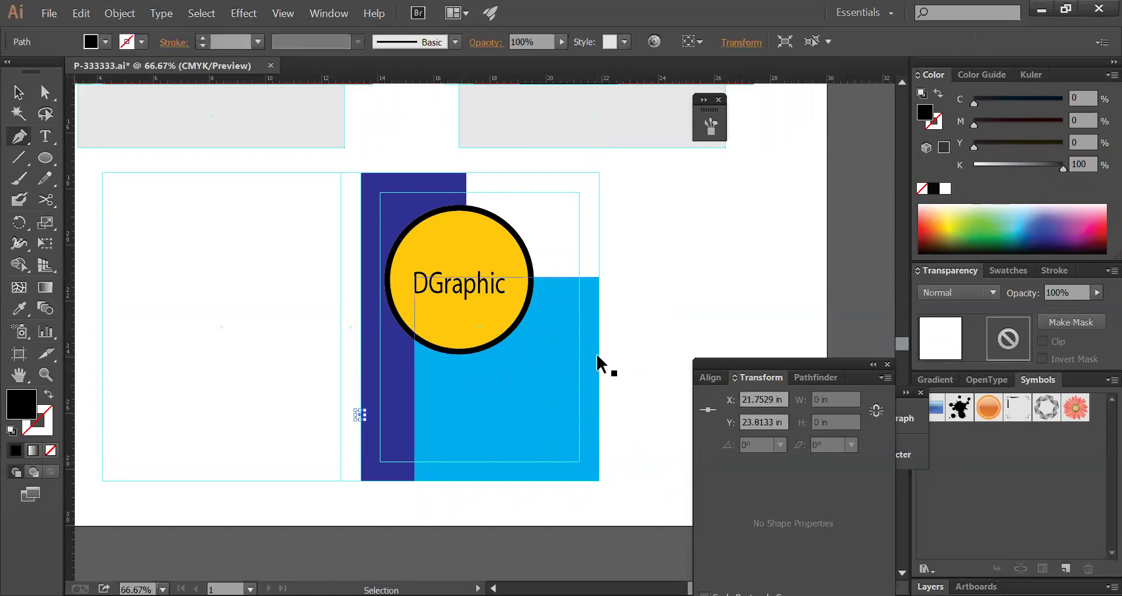
{"action": "left_click", "coordinate": [598, 481]}
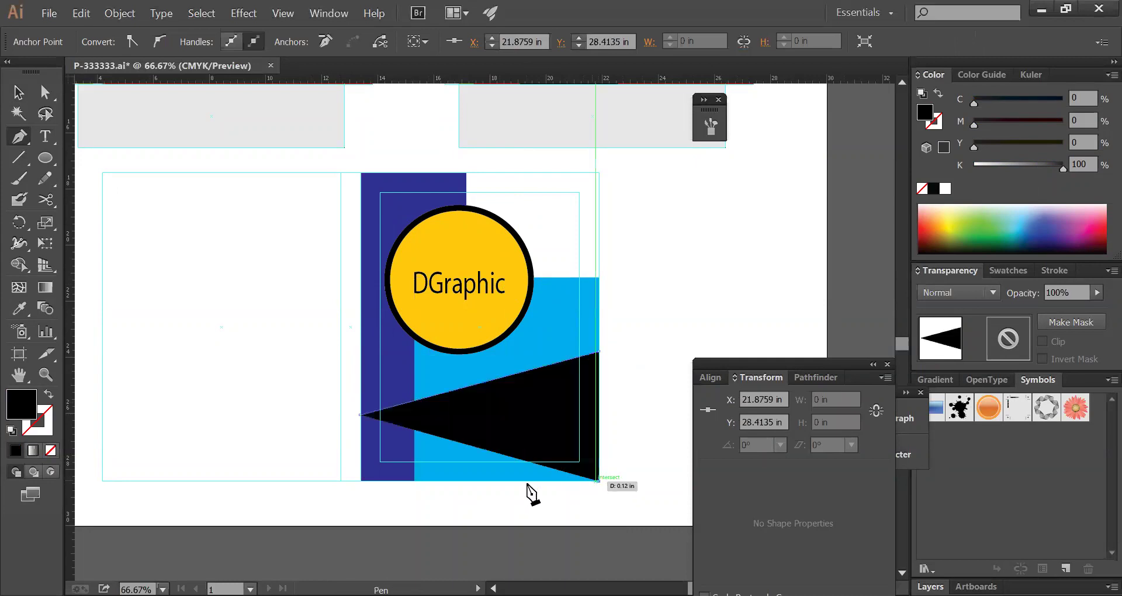
{"action": "left_click", "coordinate": [361, 481]}
{"action": "left_click", "coordinate": [361, 415]}
- Fill the slanted shape with C 100, M 48 and K 0, and set its blending mode to Multiply
{"action": "left_click_drag", "start_coordinate": [987, 98], "coordinate": [1019, 97]}
{"action": "left_click_drag", "start_coordinate": [995, 170], "coordinate": [963, 160]}
{"action": "left_click_drag", "start_coordinate": [1039, 104], "coordinate": [1064, 96]}
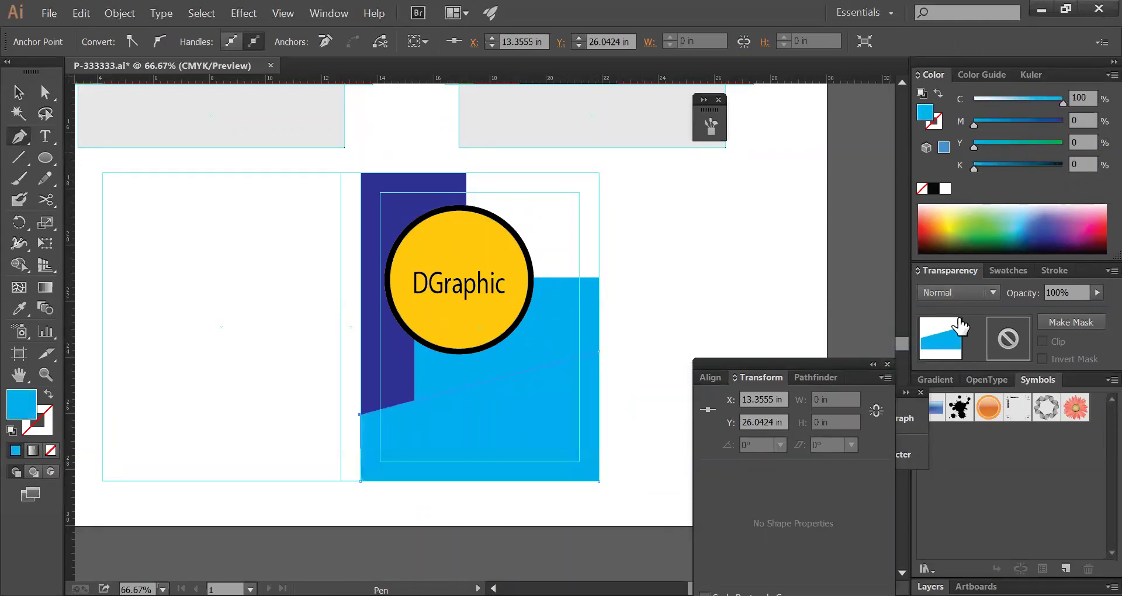
{"action": "left_click", "coordinate": [960, 289]}
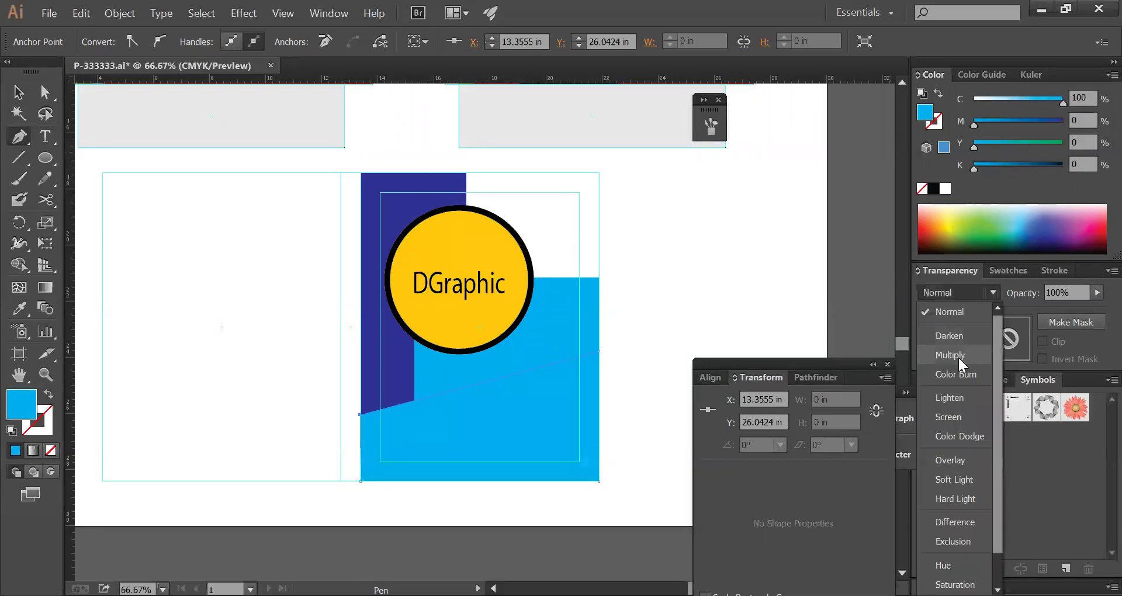
{"action": "left_click", "coordinate": [958, 355]}
{"action": "left_click_drag", "start_coordinate": [981, 126], "coordinate": [1015, 118]}
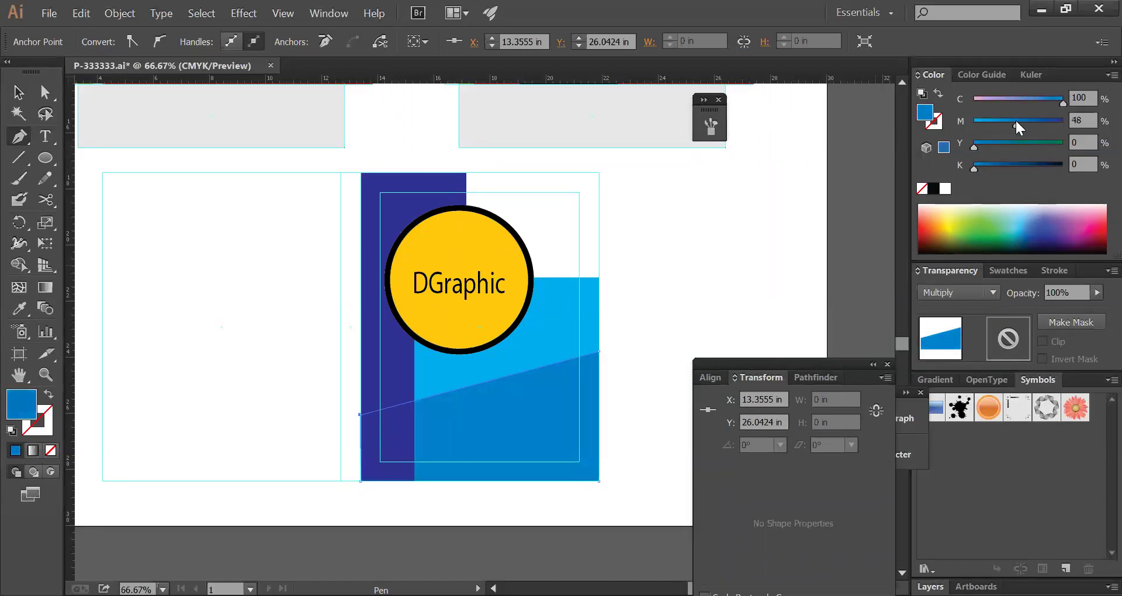
{"action": "left_click", "coordinate": [697, 286], "text": "ctrl"}
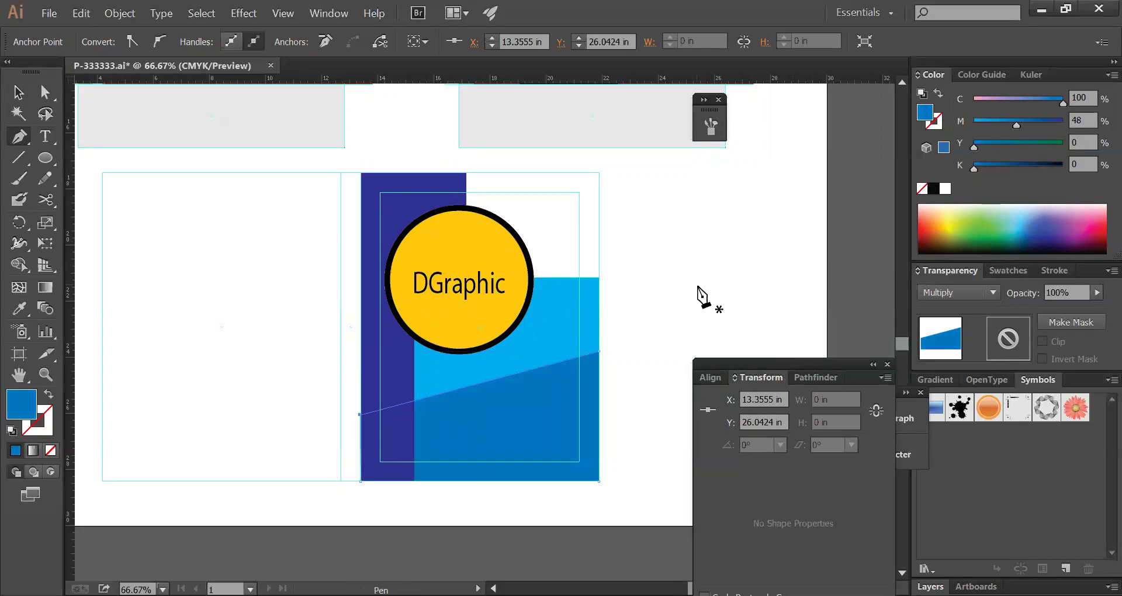
- Recolor the slanted shape to an orange-yellow fill with C 12 and Y 100, and deselect it
{"action": "left_click", "coordinate": [1061, 146]}
{"action": "left_click", "coordinate": [994, 101]}
{"action": "left_click", "coordinate": [986, 103]}
{"action": "left_click", "coordinate": [1003, 121]}
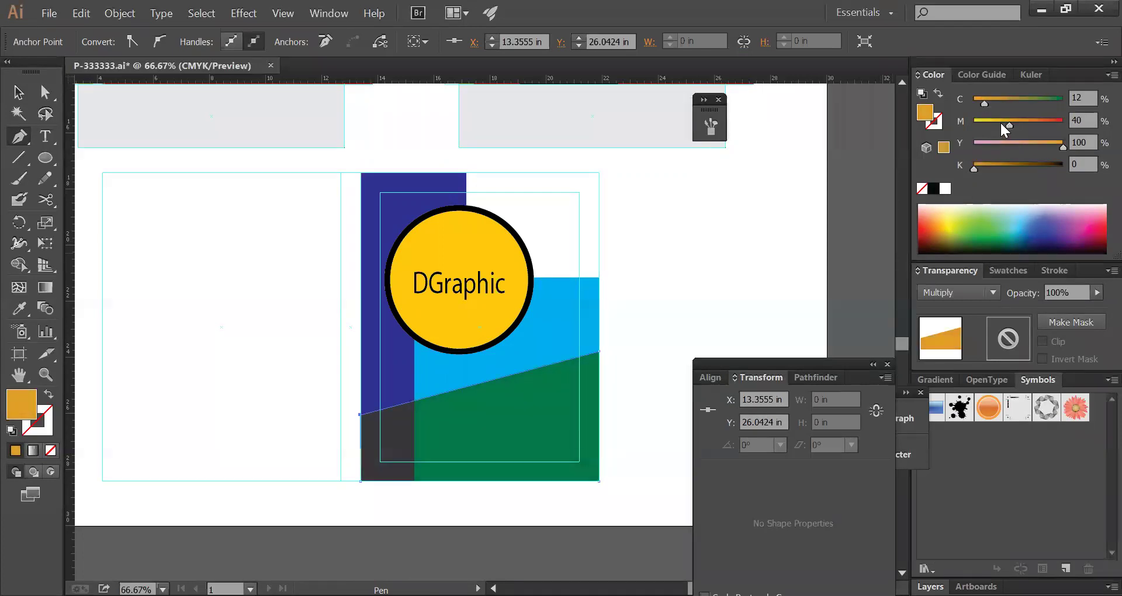
{"action": "left_click", "coordinate": [395, 351], "text": "ctrl"}
{"action": "left_click", "coordinate": [633, 295], "text": "ctrl"}
{"action": "left_click", "coordinate": [18, 91]}
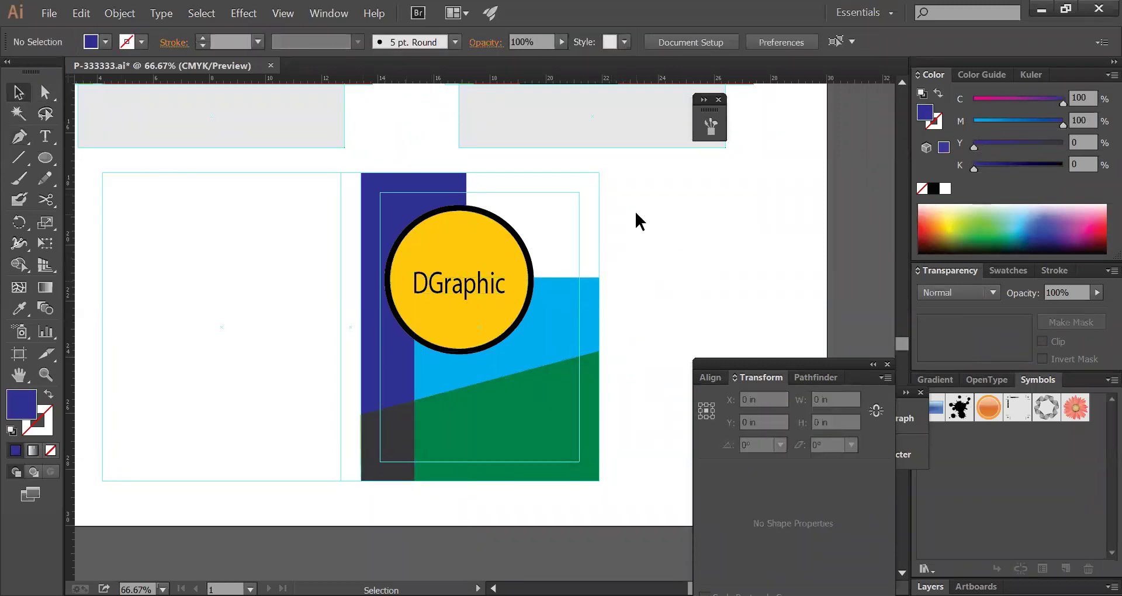
- Draw a circle about 5.19 in across beside the cover and delete its right half to leave a half circle
{"action": "left_click", "coordinate": [45, 159]}
{"action": "left_click_drag", "start_coordinate": [624, 205], "coordinate": [643, 155]}
{"action": "left_click", "coordinate": [45, 92]}
{"action": "key", "text": "Tab"}
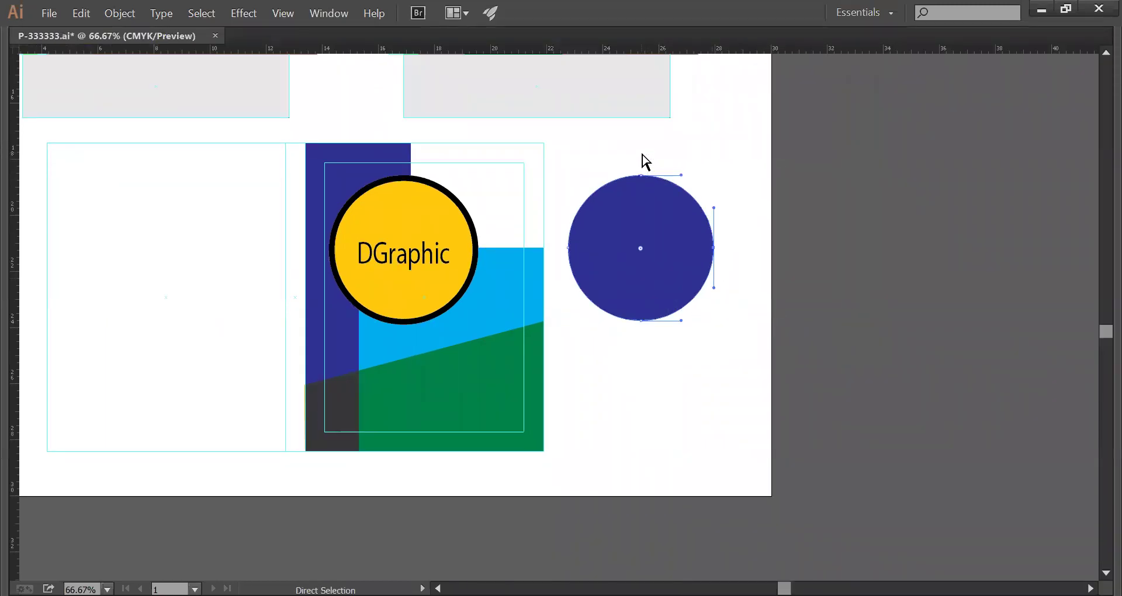
{"action": "key", "text": "Delete"}
{"action": "key", "text": "v"}
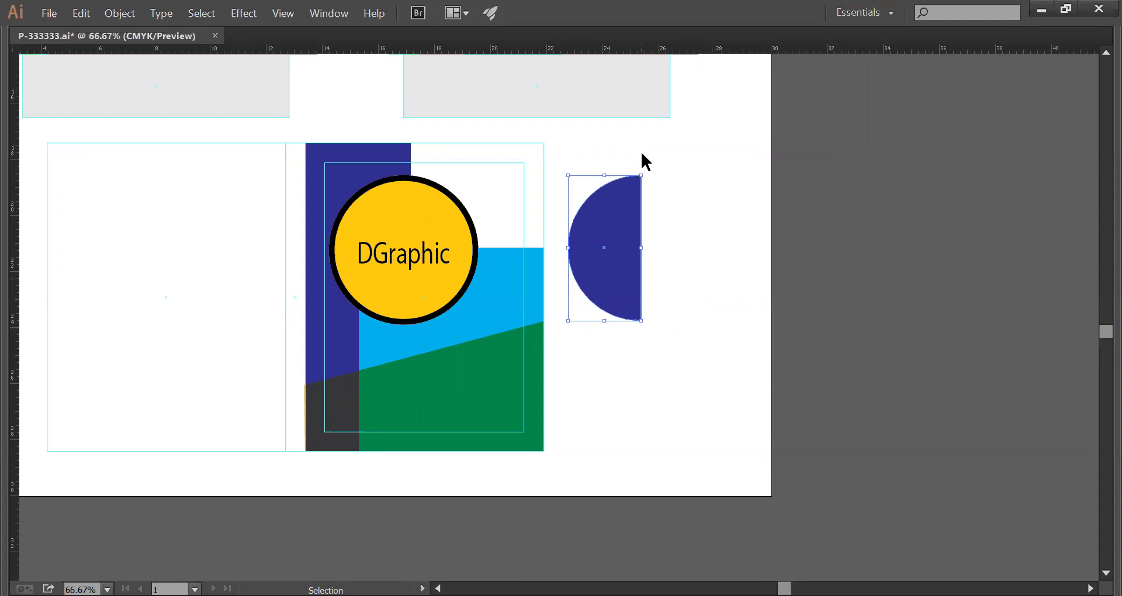
- Move the half circle into the front cover's upper right corner and enlarge it to about 2.84 by 5.68 in
{"action": "key", "text": "a"}
{"action": "key", "text": "Tab"}
{"action": "left_click", "coordinate": [15, 92]}
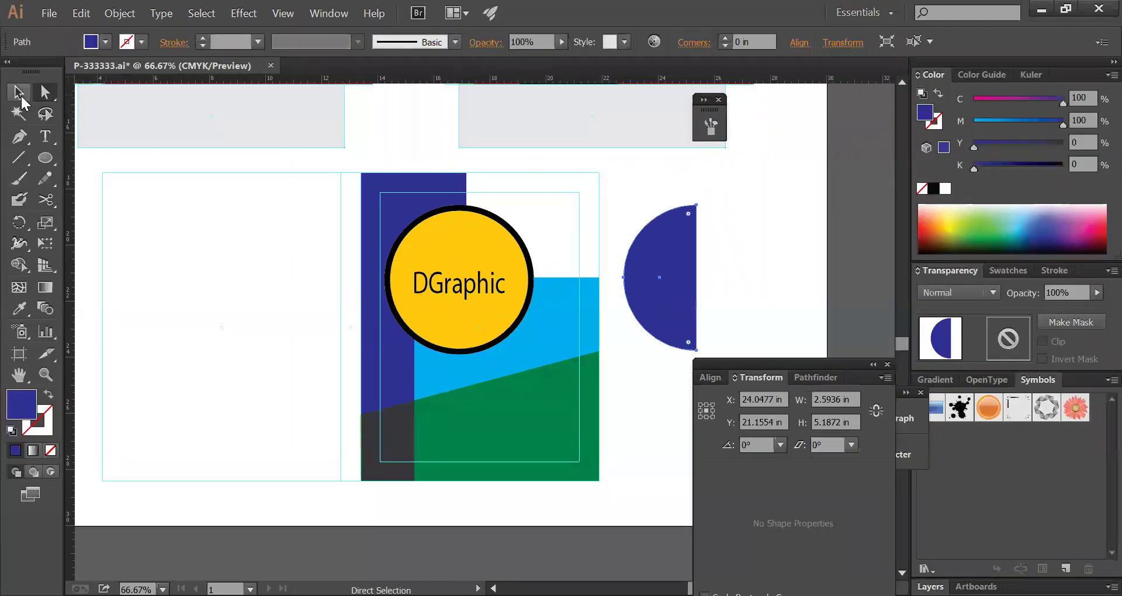
{"action": "key", "text": "Tab"}
{"action": "left_click_drag", "start_coordinate": [615, 234], "coordinate": [518, 203]}
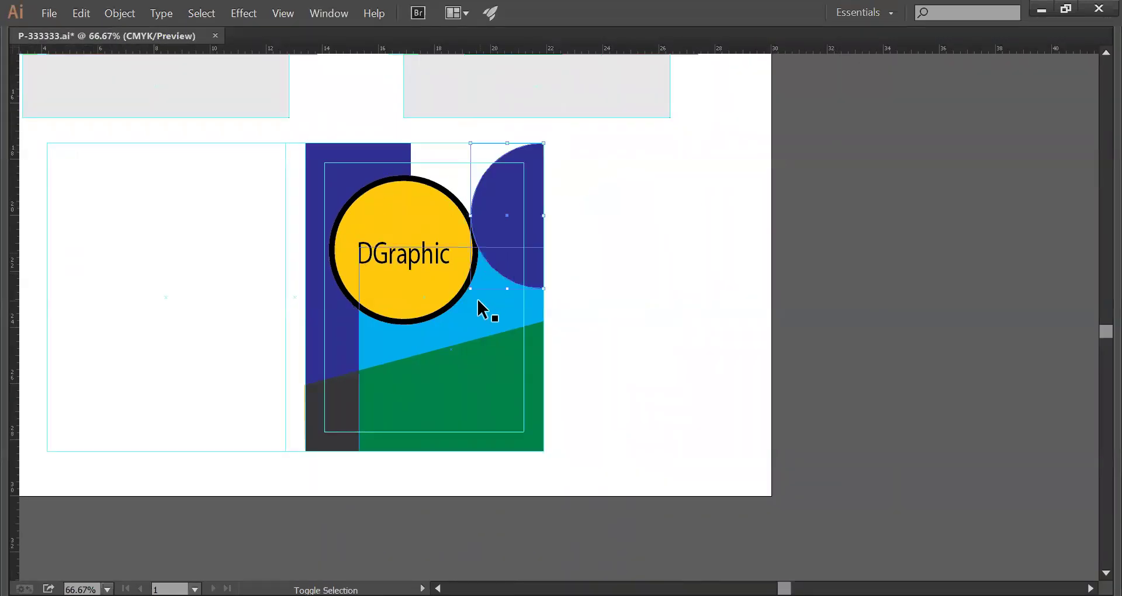
{"action": "left_click_drag", "start_coordinate": [473, 289], "coordinate": [464, 302]}
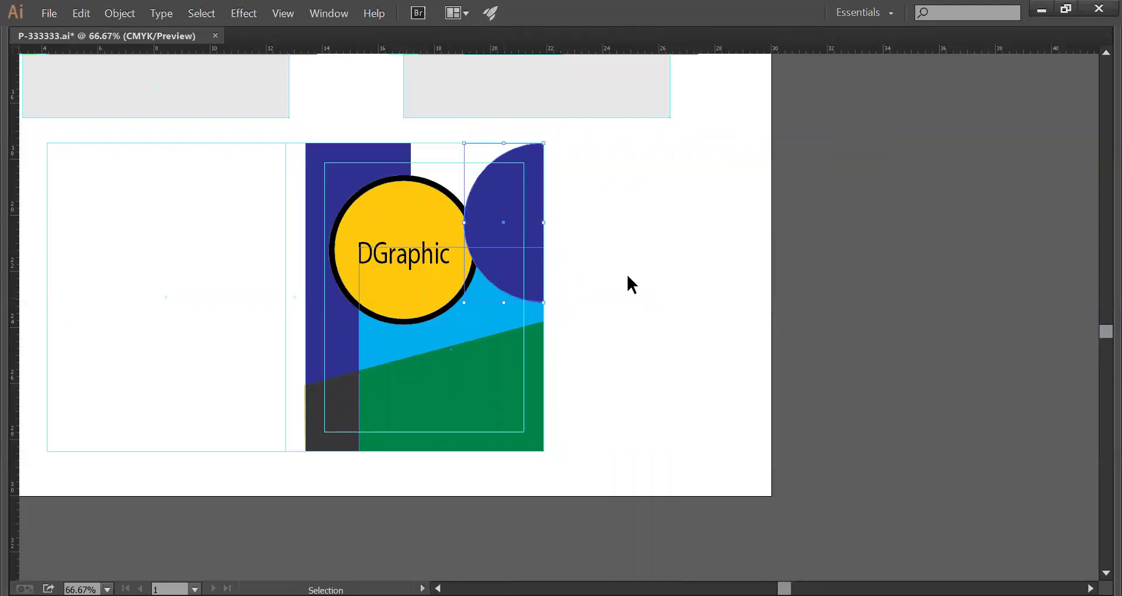
- Fill the half circle with C 38, M 15 and Y 72, and set its blending mode to Multiply
{"action": "key", "text": "Tab"}
{"action": "mouse_move", "coordinate": [1016, 99]}
{"action": "left_mouse_down"}
{"action": "mouse_move", "coordinate": [960, 107]}
{"action": "mouse_move", "coordinate": [1039, 145]}
{"action": "mouse_move", "coordinate": [1007, 99]}
{"action": "left_mouse_up"}
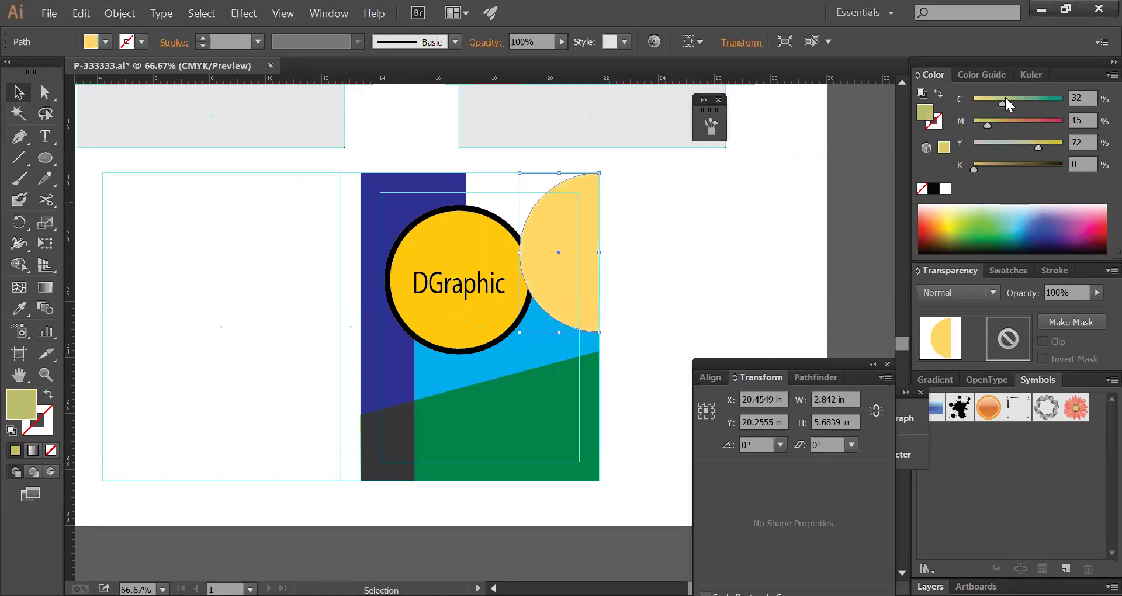
{"action": "left_click", "coordinate": [952, 292]}
{"action": "key", "text": "Return"}
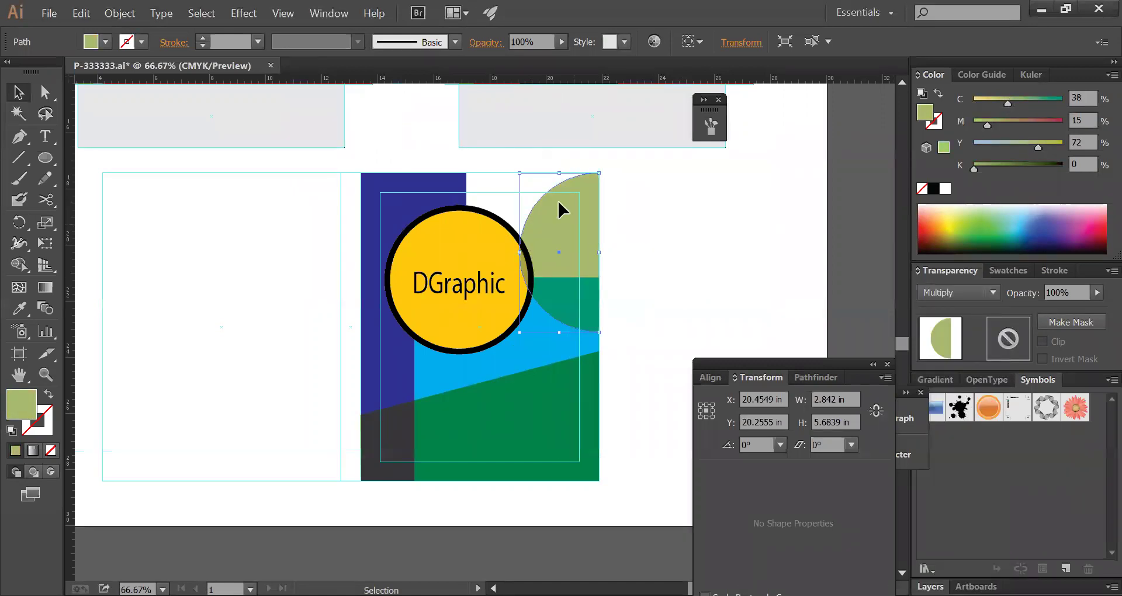
- Bring the yellow circle, its black ring and the DGraphic text in front of the half circle
{"action": "key", "text": "ctrl+shift+a"}
{"action": "left_click", "coordinate": [490, 222]}
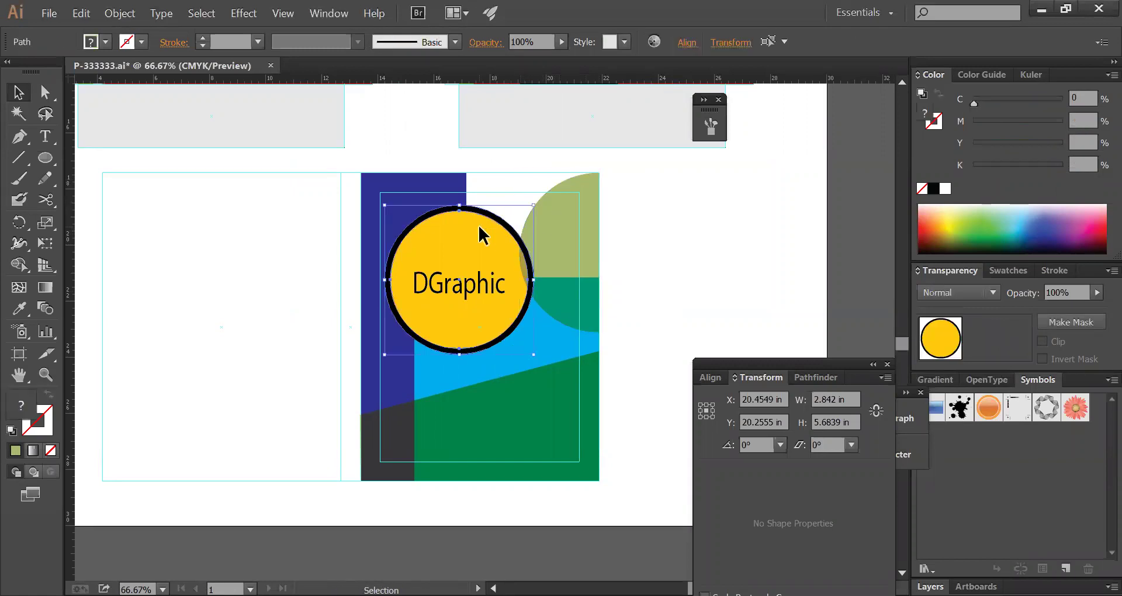
{"action": "left_click", "coordinate": [485, 296], "text": "shift"}
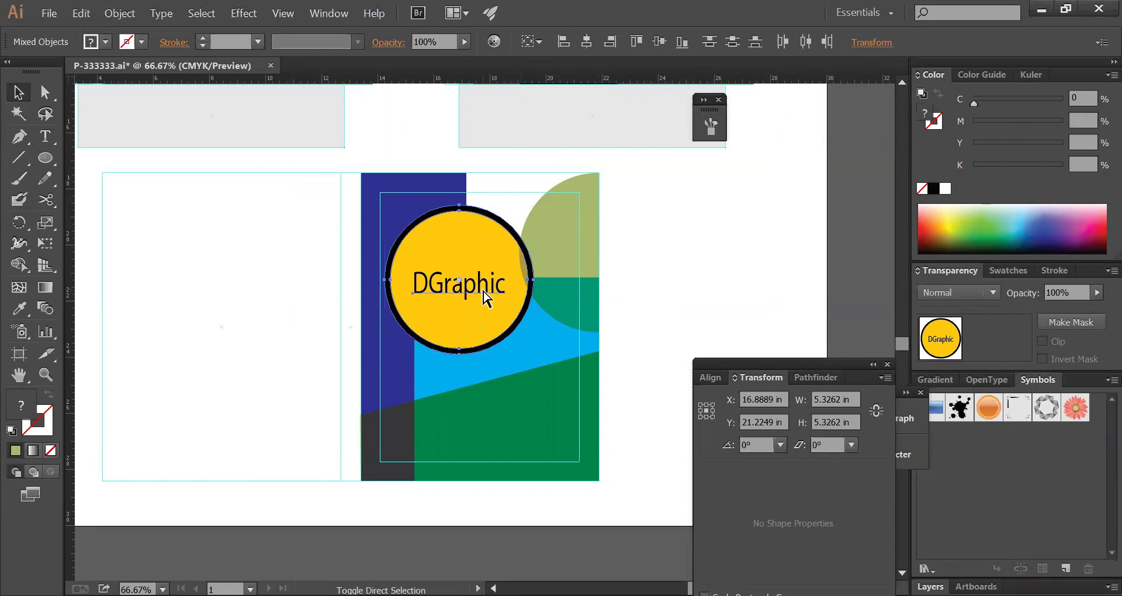
- Enlarge the half circle proportionally from the cover's upper right corner to about 4.59 by 9.18 in
{"action": "left_click", "coordinate": [559, 236]}
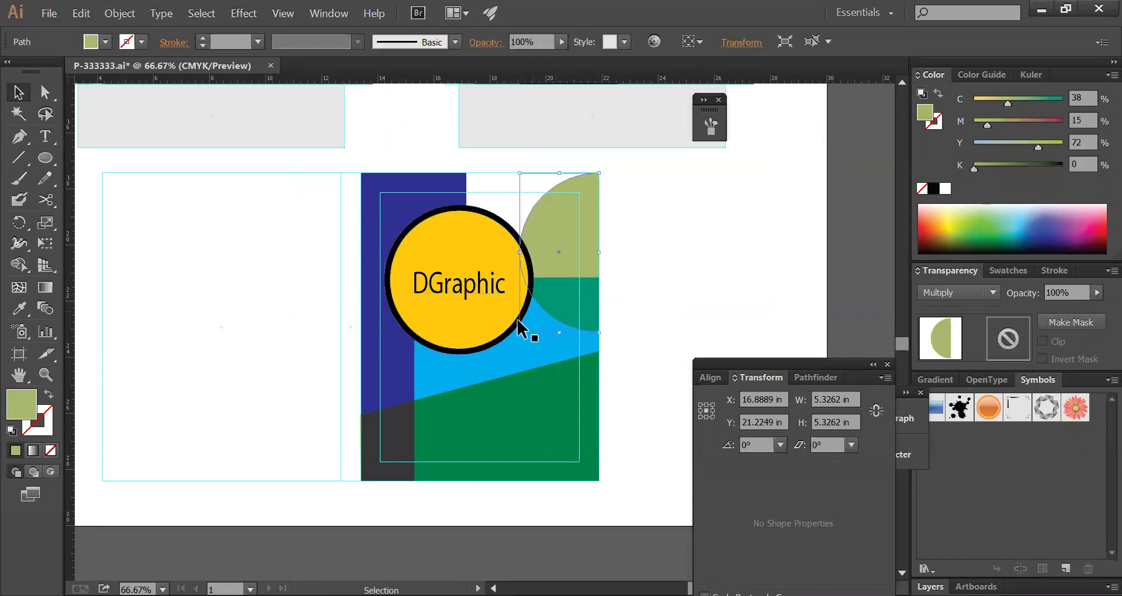
{"action": "left_click_drag", "start_coordinate": [519, 332], "coordinate": [432, 439]}
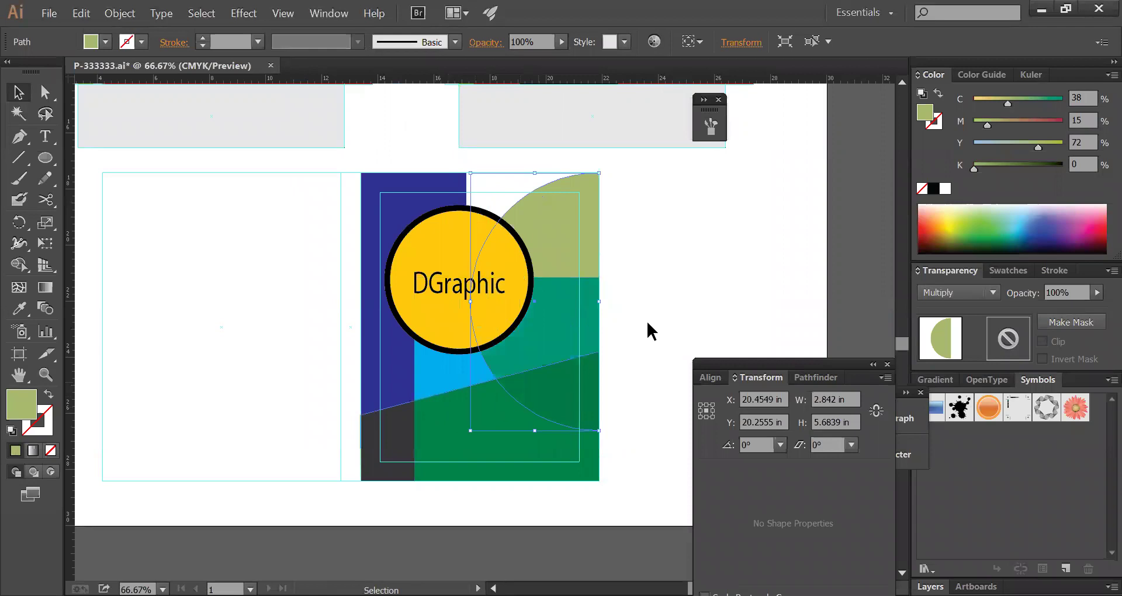
{"action": "left_click", "coordinate": [745, 222]}
{"action": "key", "text": "space"}
{"action": "left_click_drag", "start_coordinate": [712, 227], "coordinate": [717, 232]}
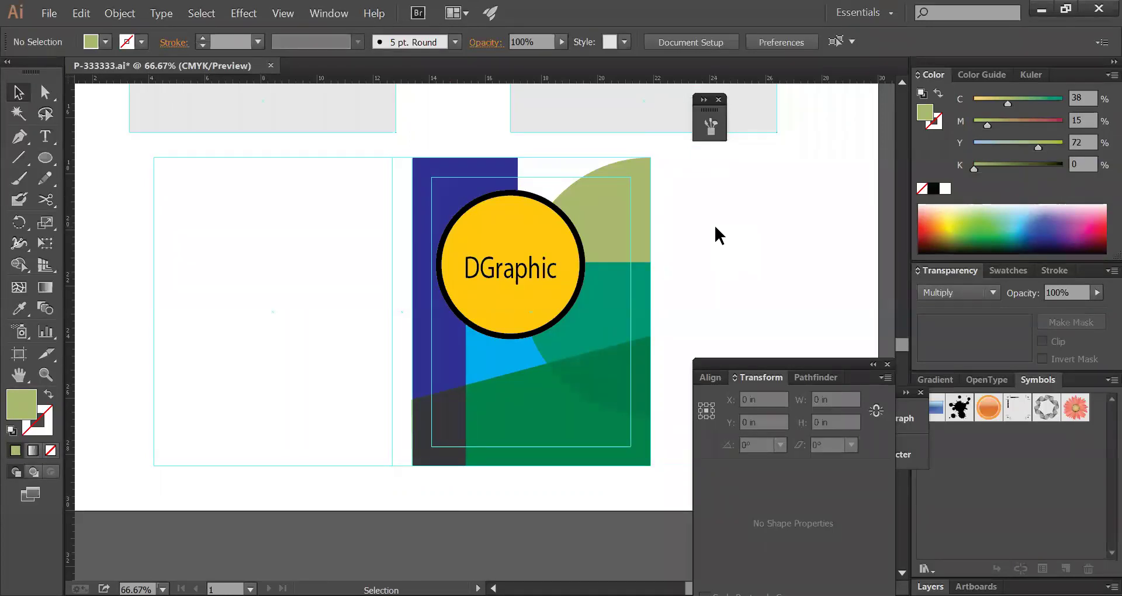
- Shift the DGraphic text slightly left within the yellow circle and deselect everything
{"action": "left_click_drag", "start_coordinate": [518, 283], "coordinate": [645, 283]}
{"action": "left_click", "coordinate": [719, 265]}
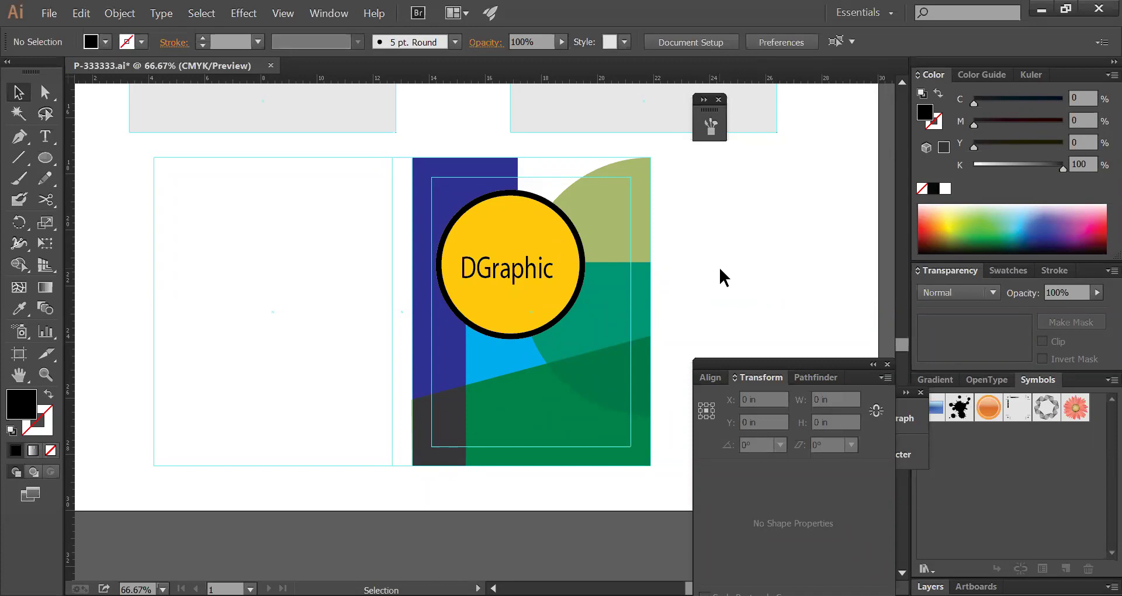
{"action": "left_click", "coordinate": [643, 318]}
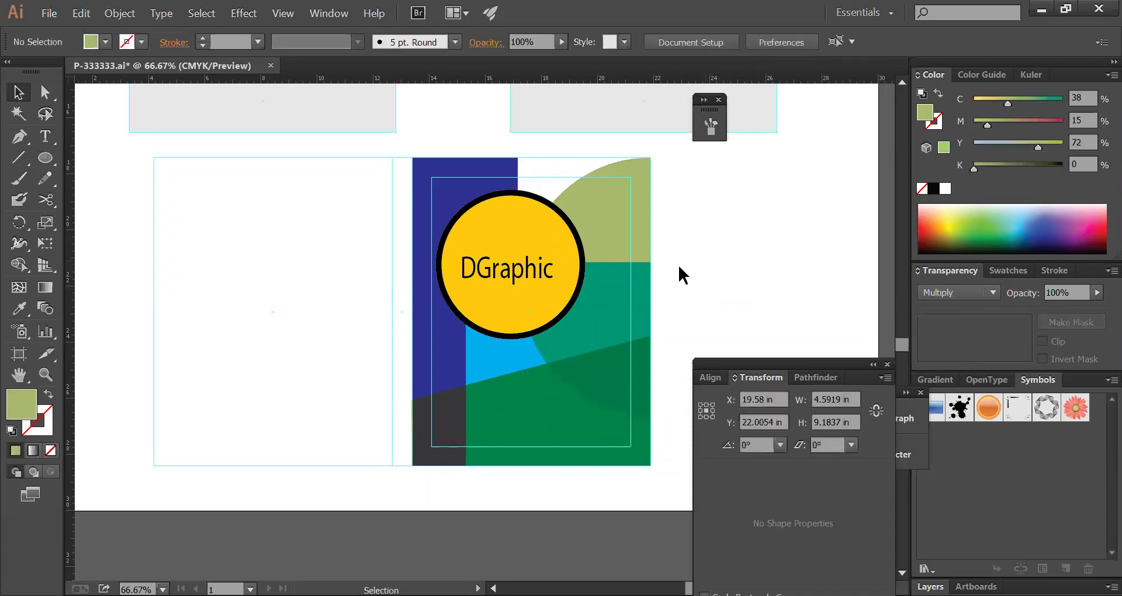
{"action": "left_click", "coordinate": [749, 289]}
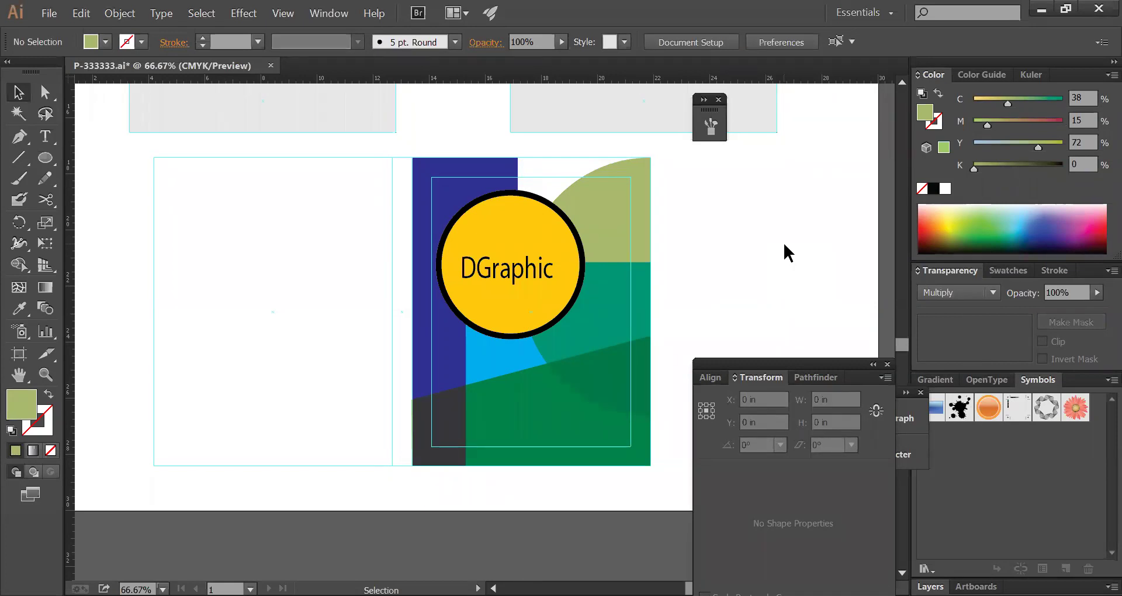
- Save the document with the finished front cover
{"action": "left_click", "coordinate": [556, 298], "text": "ctrl+alt"}
{"action": "left_click_drag", "start_coordinate": [546, 301], "coordinate": [569, 265]}
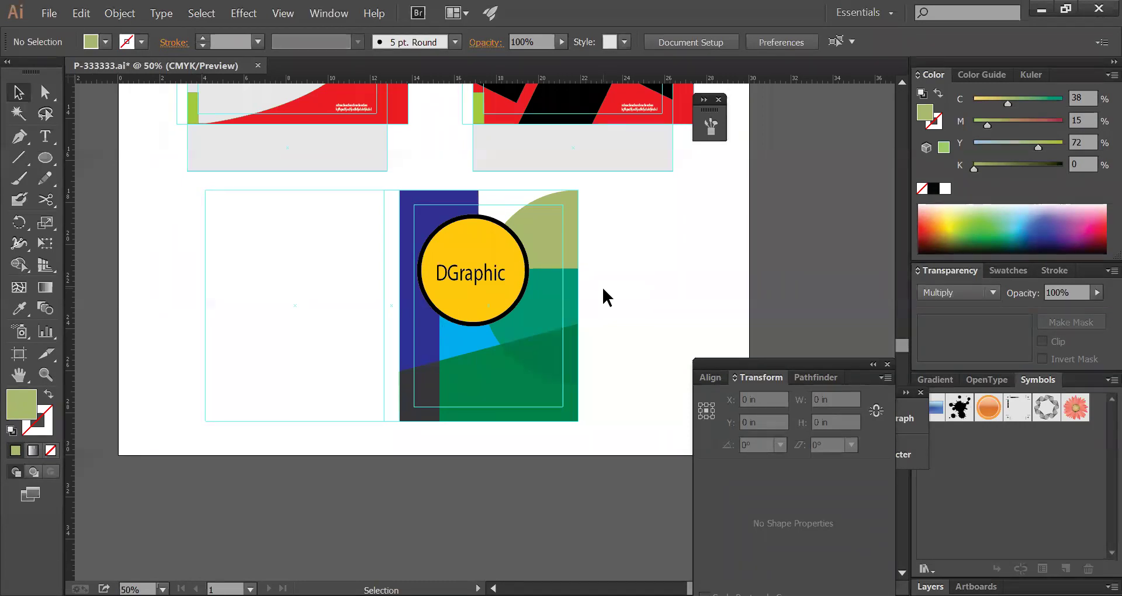
{"action": "key", "text": "a"}
{"action": "key", "text": "ctrl+s"}
{"action": "key", "text": "space"}
{"action": "left_click_drag", "start_coordinate": [624, 326], "coordinate": [616, 403]}
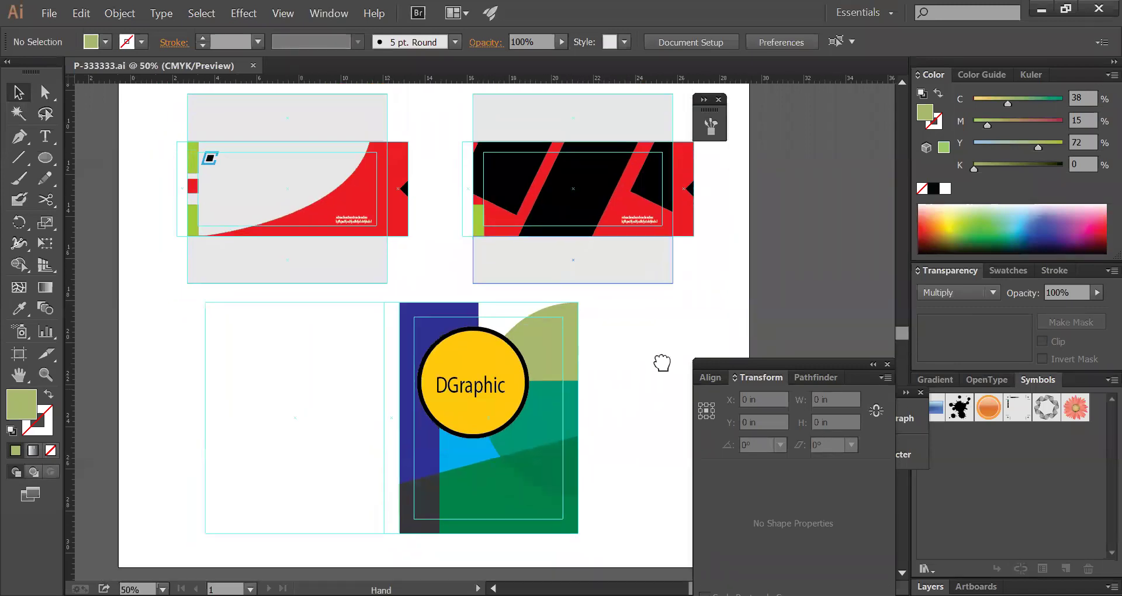
{"action": "left_click_drag", "start_coordinate": [662, 362], "coordinate": [664, 364]}
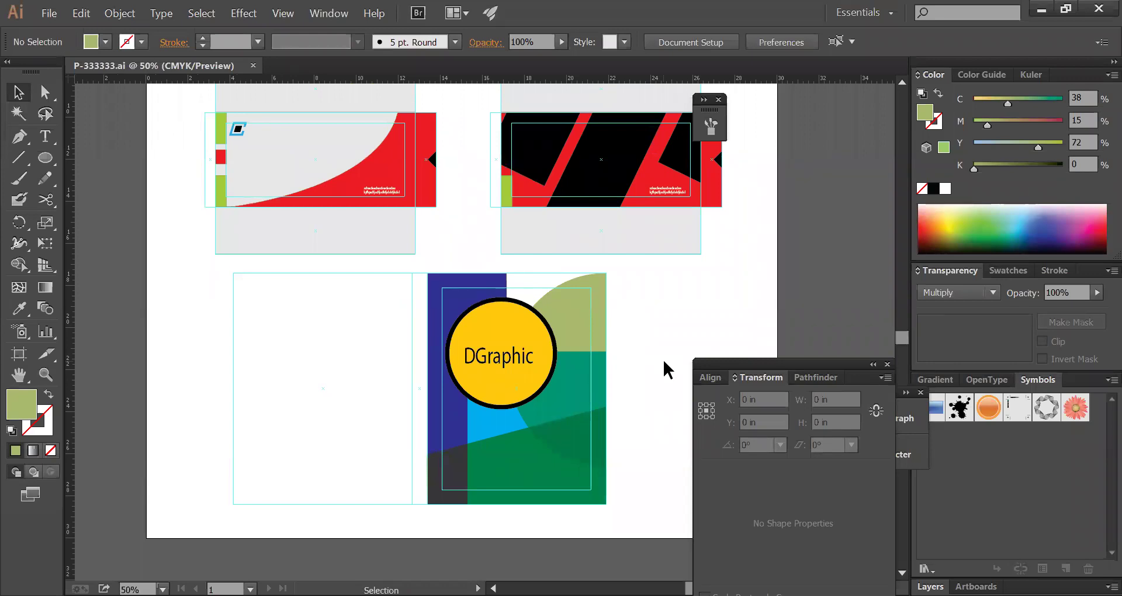
- Hide the panels and unlock the guides
{"action": "key", "text": "a"}
{"action": "key", "text": "v"}
{"action": "key", "text": "Tab"}
{"action": "right_click", "coordinate": [640, 355]}
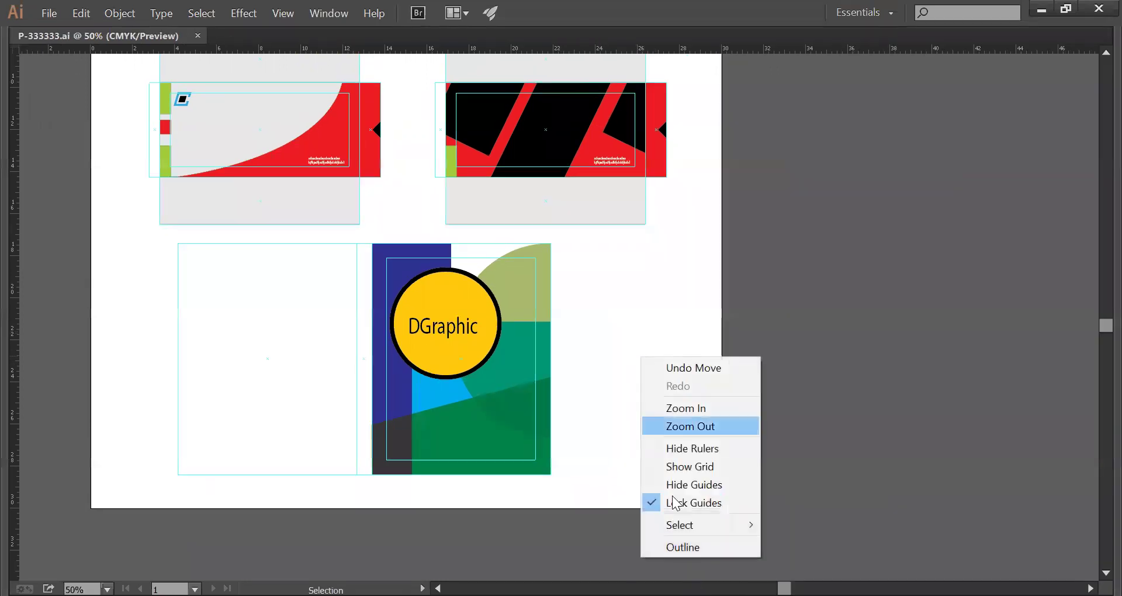
{"action": "left_click", "coordinate": [678, 504]}
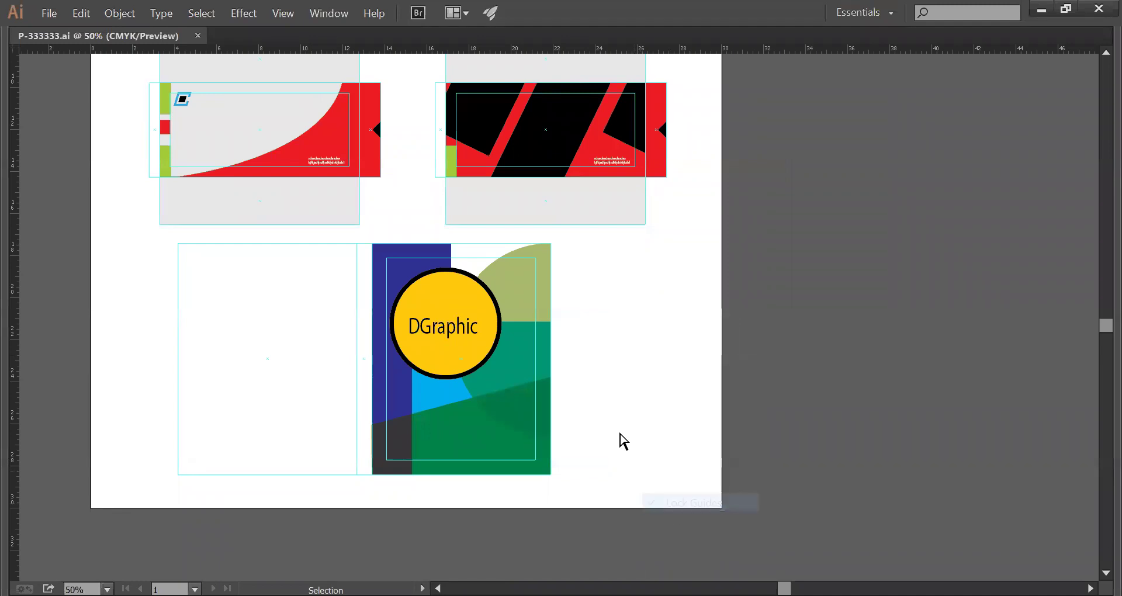
- Move both business cards and the book cover spread, together with their guides, off the artboard to its right
{"action": "left_click", "coordinate": [621, 388], "text": "ctrl+alt"}
{"action": "left_click_drag", "start_coordinate": [536, 308], "coordinate": [335, 249]}
{"action": "left_click_drag", "start_coordinate": [414, 274], "coordinate": [712, 272]}
{"action": "left_click_drag", "start_coordinate": [644, 237], "coordinate": [304, 133]}
{"action": "left_click_drag", "start_coordinate": [375, 184], "coordinate": [686, 170]}
{"action": "left_click_drag", "start_coordinate": [614, 259], "coordinate": [320, 123]}
{"action": "key", "text": "Delete"}
- Bring the emptied artboard back into view and show the panels again
{"action": "left_click_drag", "start_coordinate": [451, 218], "coordinate": [709, 287]}
{"action": "left_click_drag", "start_coordinate": [566, 225], "coordinate": [621, 318]}
{"action": "left_click_drag", "start_coordinate": [416, 222], "coordinate": [521, 341]}
{"action": "left_click_drag", "start_coordinate": [588, 321], "coordinate": [388, 418]}
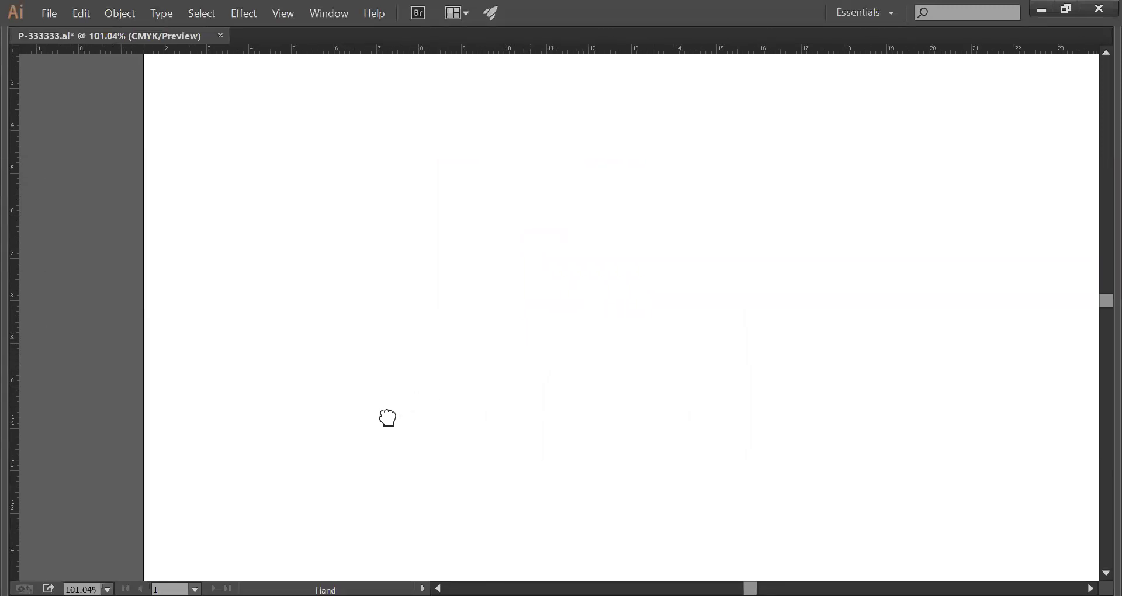
{"action": "left_click_drag", "start_coordinate": [437, 275], "coordinate": [450, 368]}
{"action": "left_click", "coordinate": [666, 311], "text": "alt"}
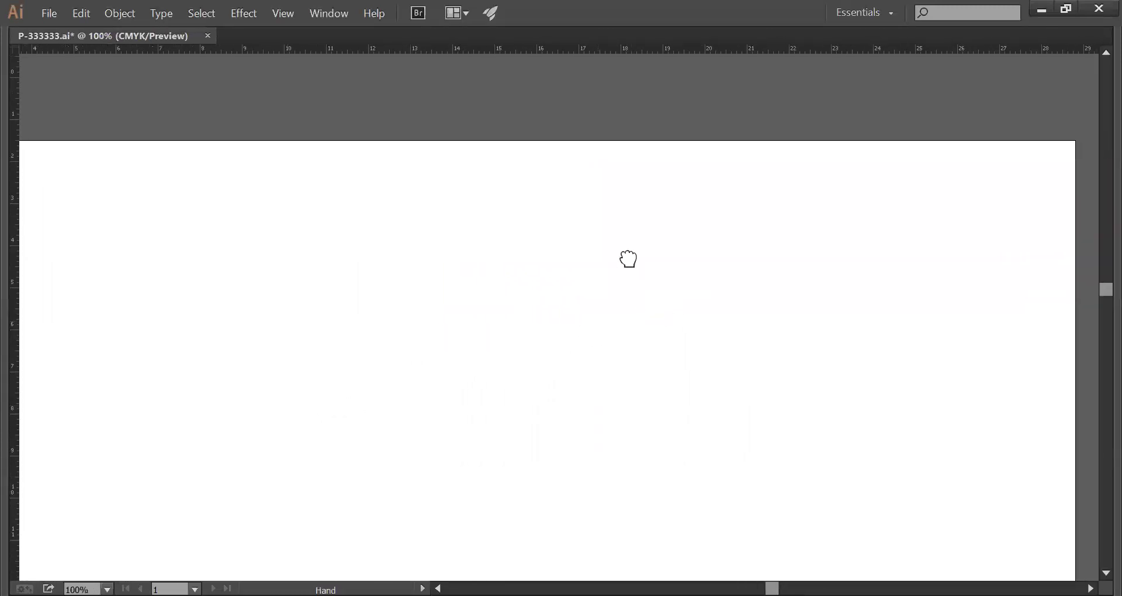
{"action": "scroll", "coordinate": [628, 292], "scroll_direction": "down", "scroll_amount": 3}
{"action": "left_click", "coordinate": [631, 323], "text": "alt"}
{"action": "left_click_drag", "start_coordinate": [600, 320], "coordinate": [551, 309]}
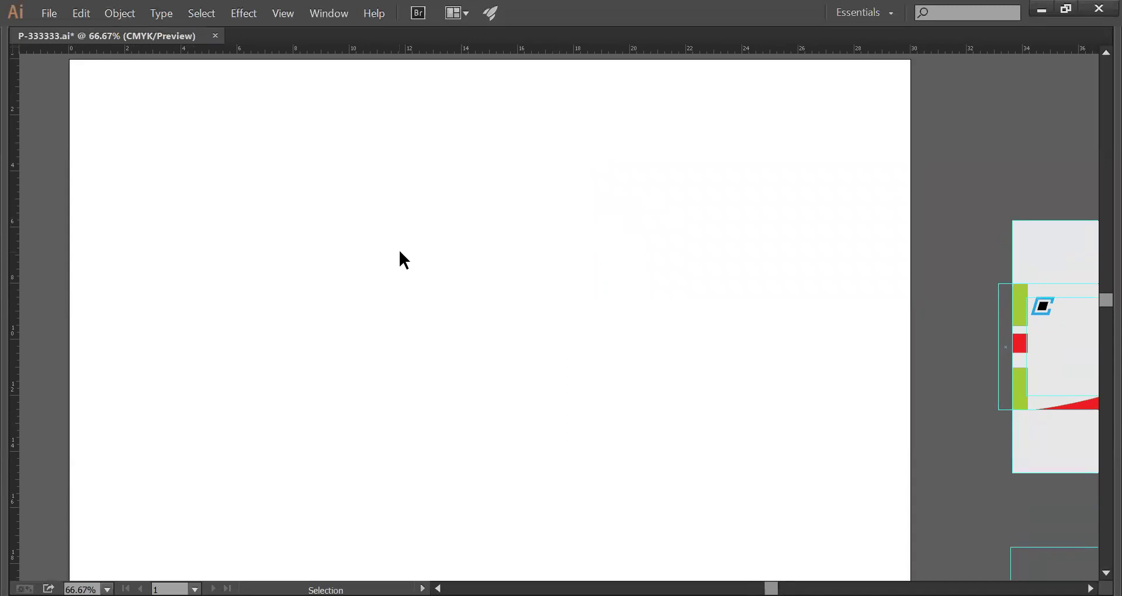
{"action": "key", "text": "Tab"}
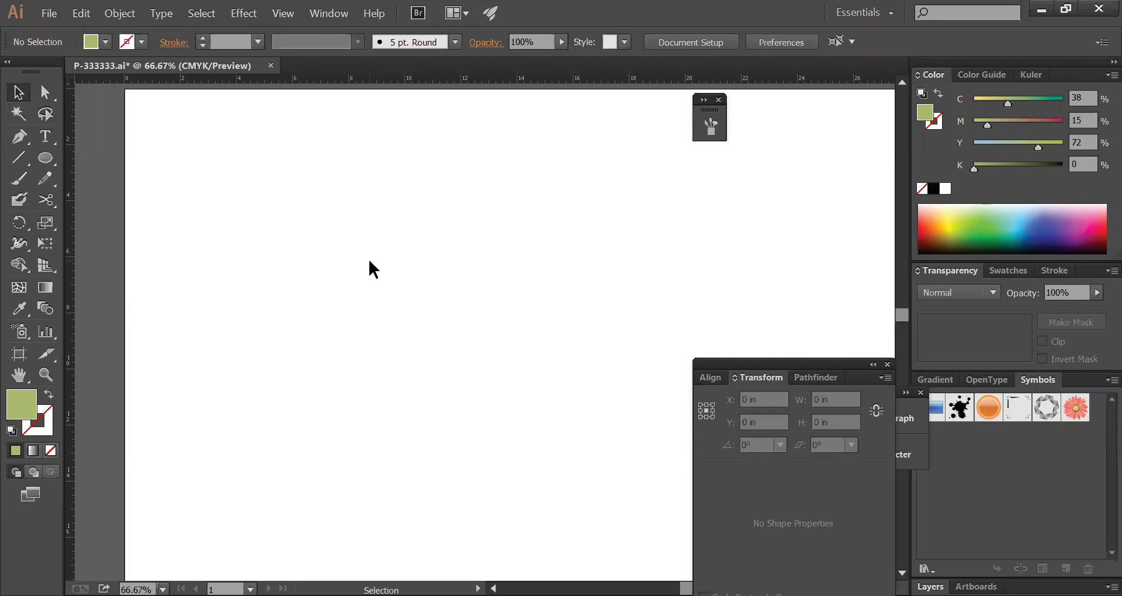
- Create a rectangle 3.5 in wide and 2 in high near the artboard's upper-left area
{"action": "left_click", "coordinate": [48, 160]}
{"action": "left_click", "coordinate": [103, 163]}
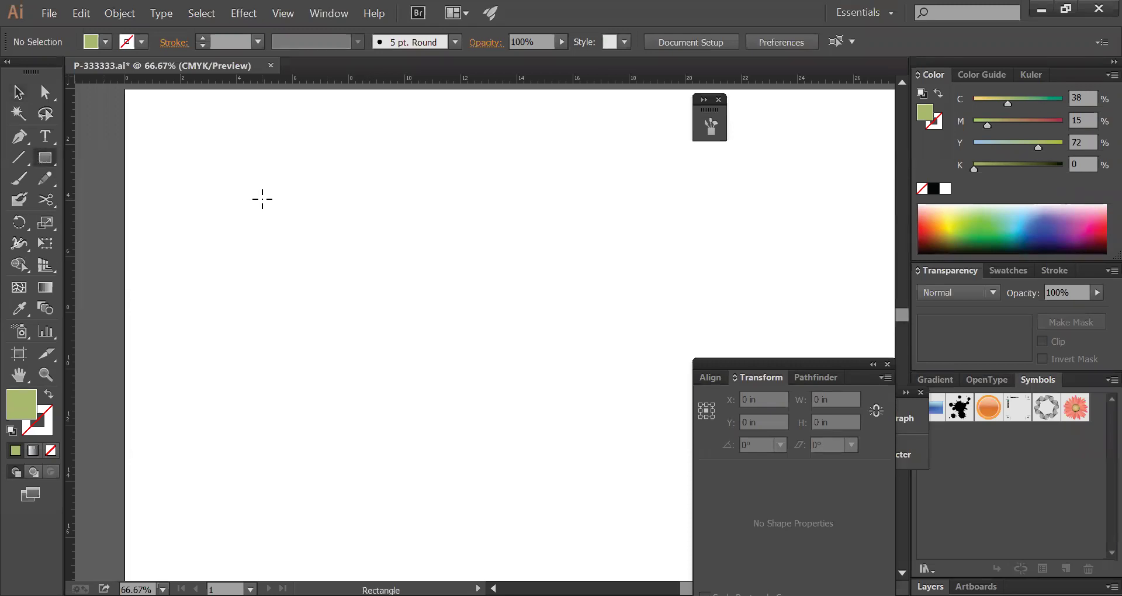
{"action": "left_click", "coordinate": [261, 195]}
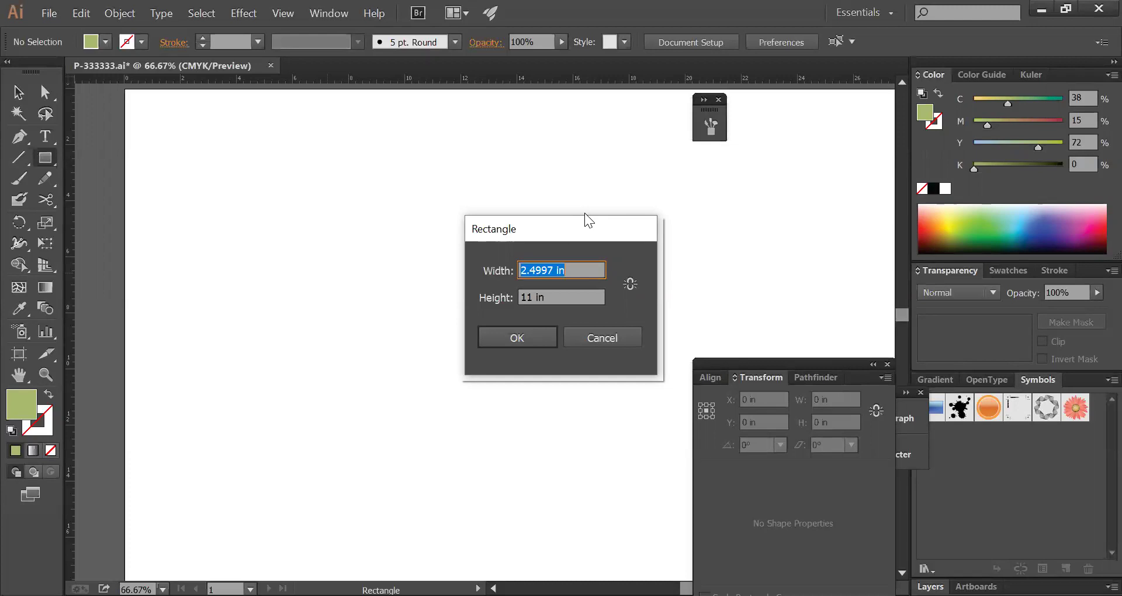
{"action": "type", "text": "3.5"}
{"action": "key", "text": "Tab"}
{"action": "type", "text": "2"}
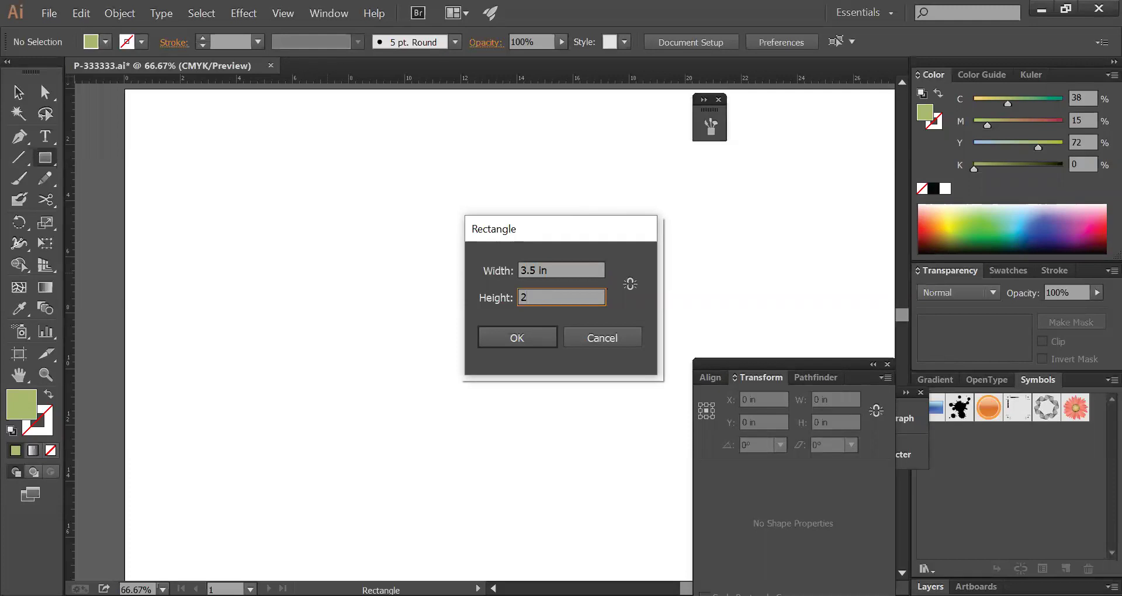
{"action": "key", "text": "Return"}
- Place a copy of the rectangle to its right and rotate it 90° into portrait orientation
{"action": "left_click", "coordinate": [486, 245], "text": "ctrl"}
{"action": "left_click_drag", "start_coordinate": [325, 218], "coordinate": [519, 230]}
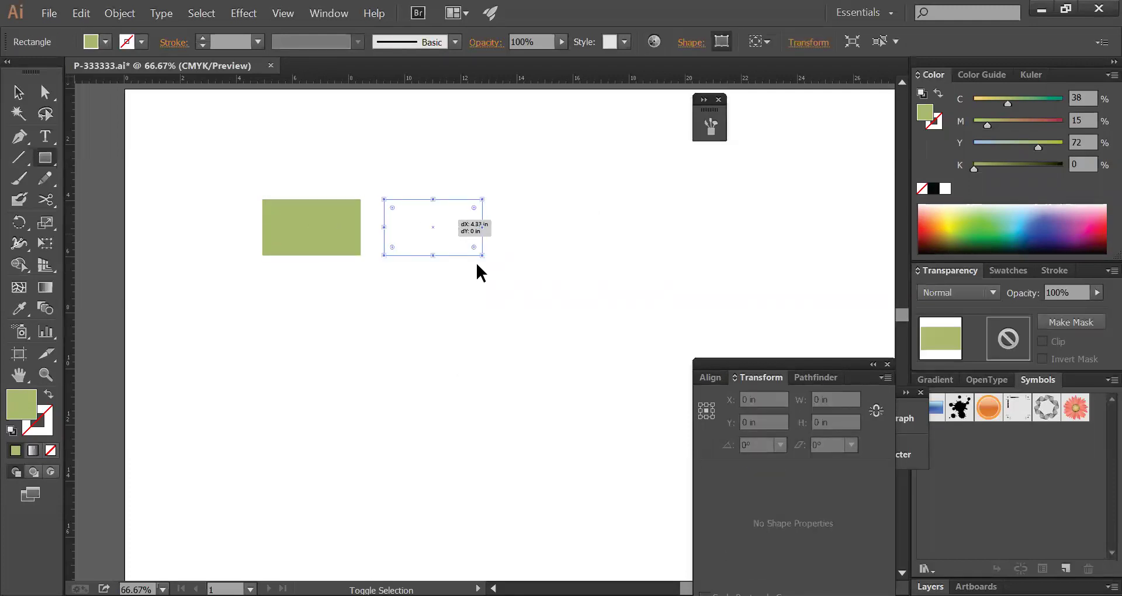
{"action": "left_click", "coordinate": [19, 223]}
{"action": "left_click_drag", "start_coordinate": [501, 294], "coordinate": [381, 322]}
{"action": "key", "text": "ctrl+shift+a"}
{"action": "left_click_drag", "start_coordinate": [227, 181], "coordinate": [508, 282]}
{"action": "left_click", "coordinate": [617, 280], "text": "ctrl"}
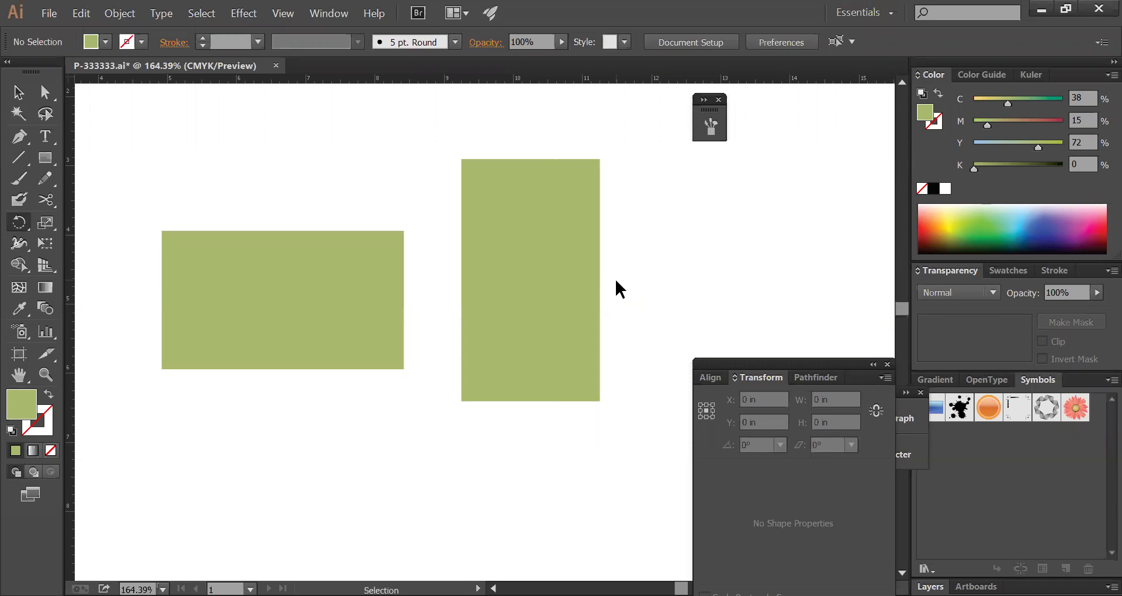
- Try shortening the portrait rectangle by raising its lower edge, and undo the change
{"action": "key", "text": "ctrl+1"}
{"action": "left_click", "coordinate": [462, 365], "text": "ctrl"}
{"action": "left_click_drag", "start_coordinate": [461, 368], "coordinate": [459, 335]}
{"action": "left_click", "coordinate": [559, 374]}
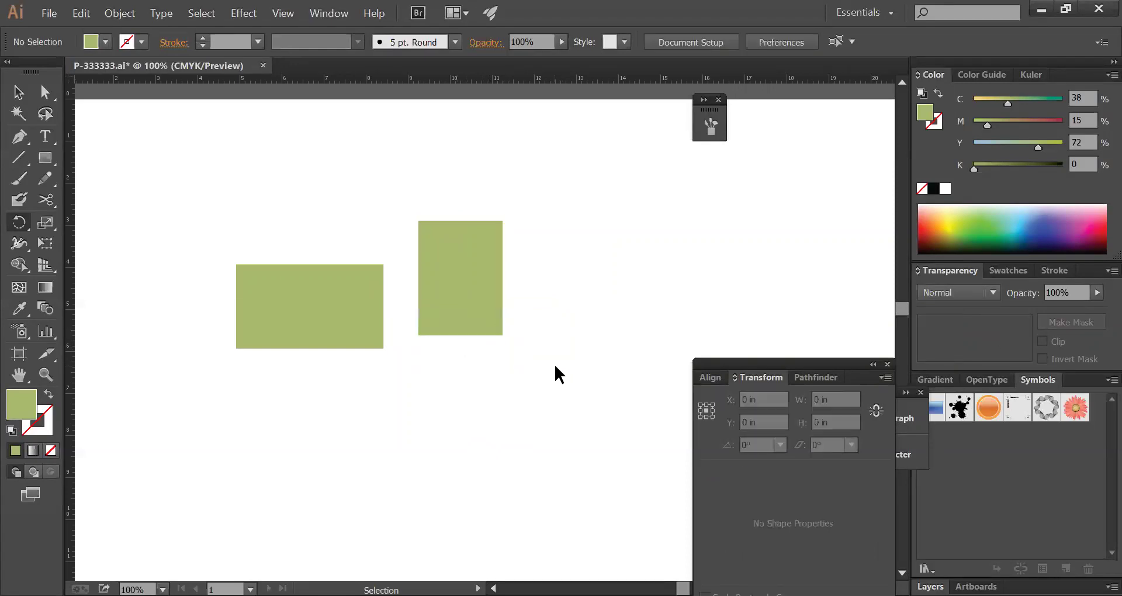
{"action": "left_click", "coordinate": [489, 321]}
{"action": "key", "text": "ctrl+z"}
{"action": "key", "text": "ctrl+z"}
{"action": "key", "text": "ctrl+z"}
{"action": "left_click", "coordinate": [558, 339]}
- Select the portrait copy and delete it
{"action": "key", "text": "ctrl+space"}
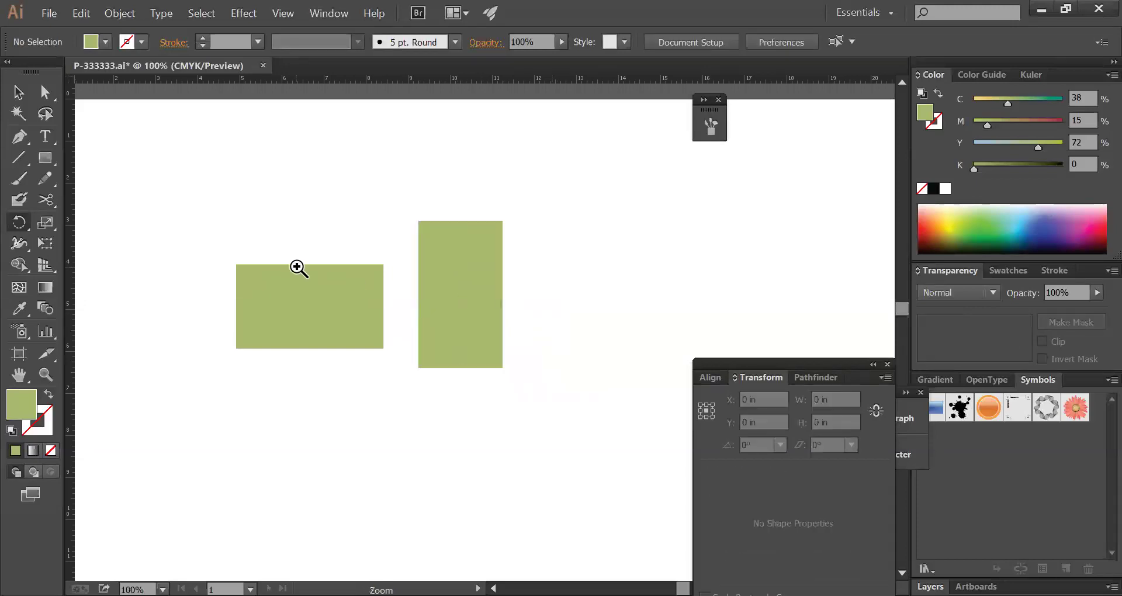
{"action": "left_click_drag", "start_coordinate": [221, 193], "coordinate": [546, 346]}
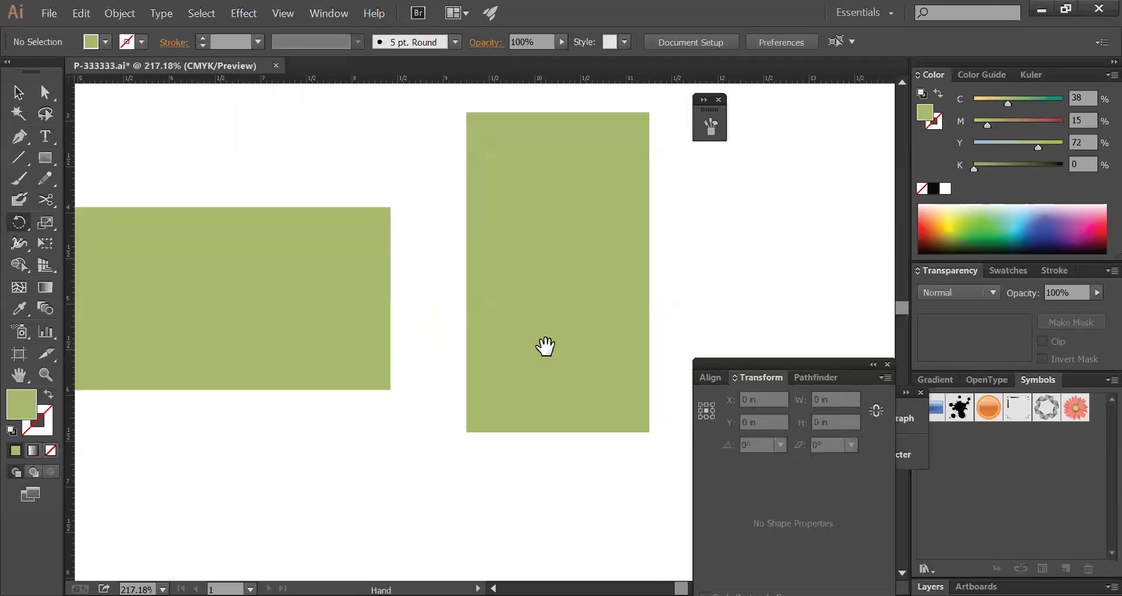
{"action": "left_click", "coordinate": [585, 375], "text": "ctrl+alt"}
{"action": "left_click", "coordinate": [587, 375], "text": "ctrl+alt"}
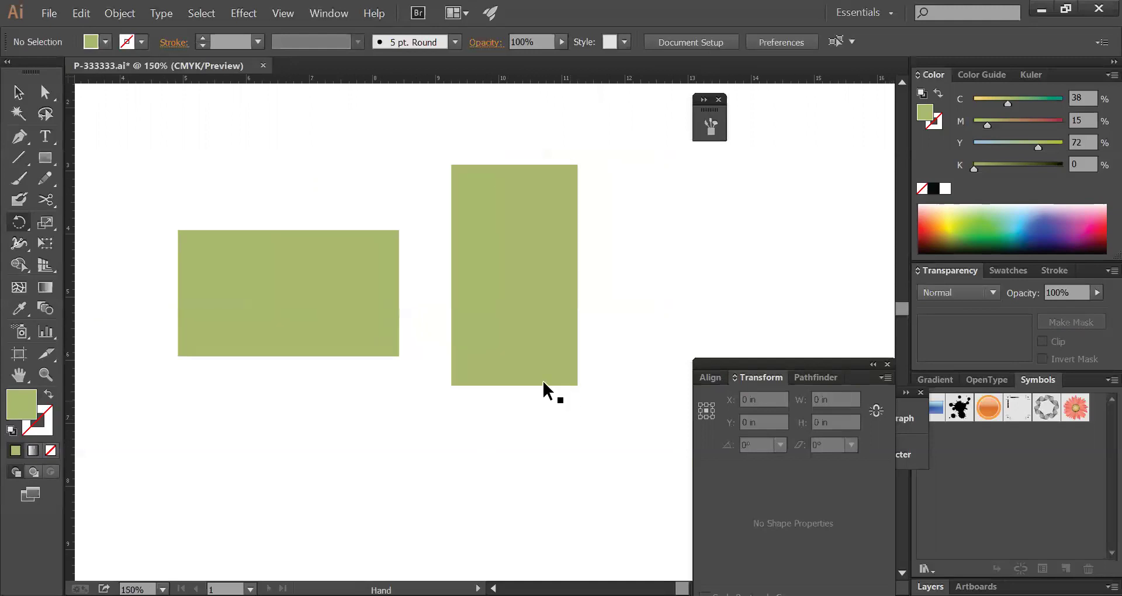
{"action": "left_click", "coordinate": [494, 350], "text": "ctrl"}
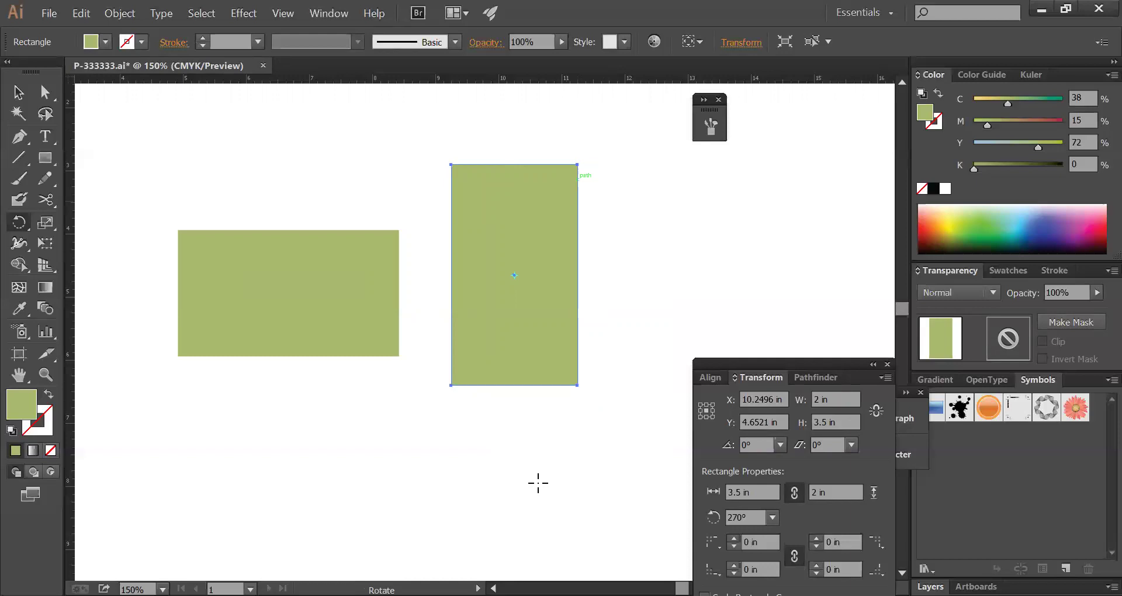
{"action": "left_click", "coordinate": [18, 92]}
{"action": "left_click", "coordinate": [275, 202]}
{"action": "left_click", "coordinate": [517, 270]}
{"action": "left_click", "coordinate": [608, 269]}
{"action": "key", "text": "ctrl+z"}
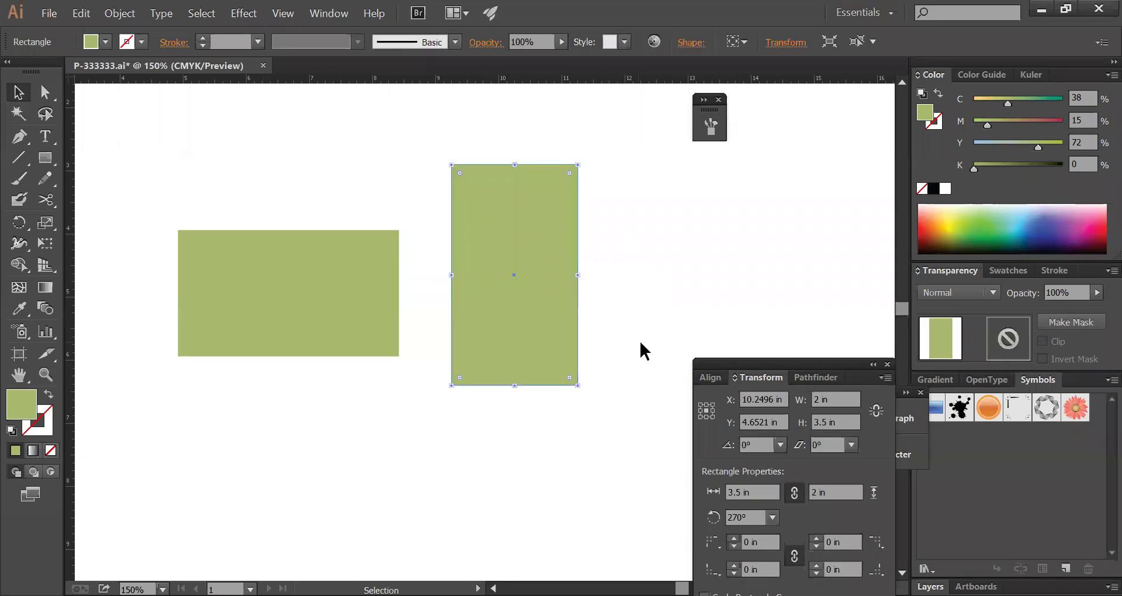
{"action": "key", "text": "Delete"}
- Move the landscape rectangle right into the space beside it
{"action": "left_click", "coordinate": [290, 295]}
{"action": "left_click_drag", "start_coordinate": [290, 294], "coordinate": [446, 292]}
{"action": "left_click", "coordinate": [571, 321]}
{"action": "key", "text": "ctrl+space"}
{"action": "left_click_drag", "start_coordinate": [705, 329], "coordinate": [596, 363]}
- Duplicate the rectangle in place and reduce the copy by 0.5 in each way, to 3 in wide and 1.5 in high
{"action": "left_click", "coordinate": [491, 346]}
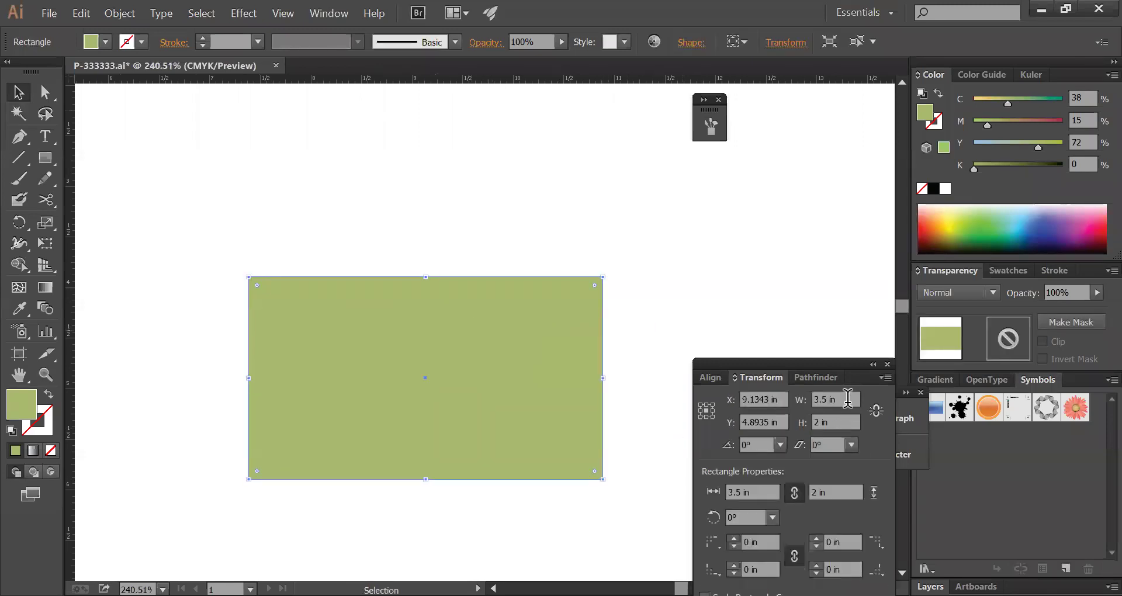
{"action": "left_click", "coordinate": [848, 399]}
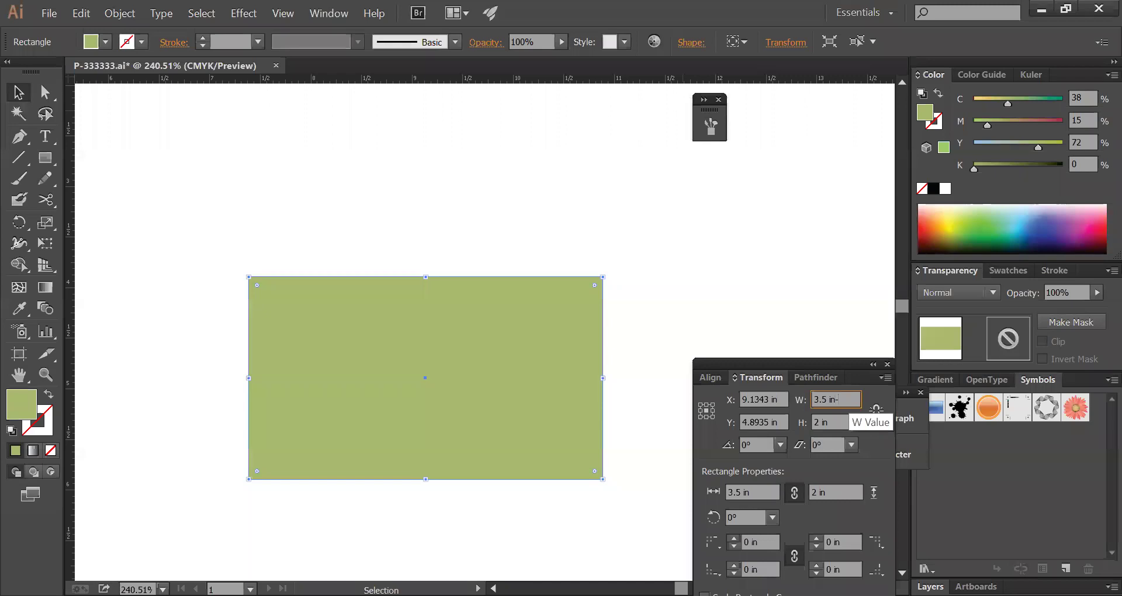
{"action": "type", "text": "-"}
{"action": "type", "text": ".5"}
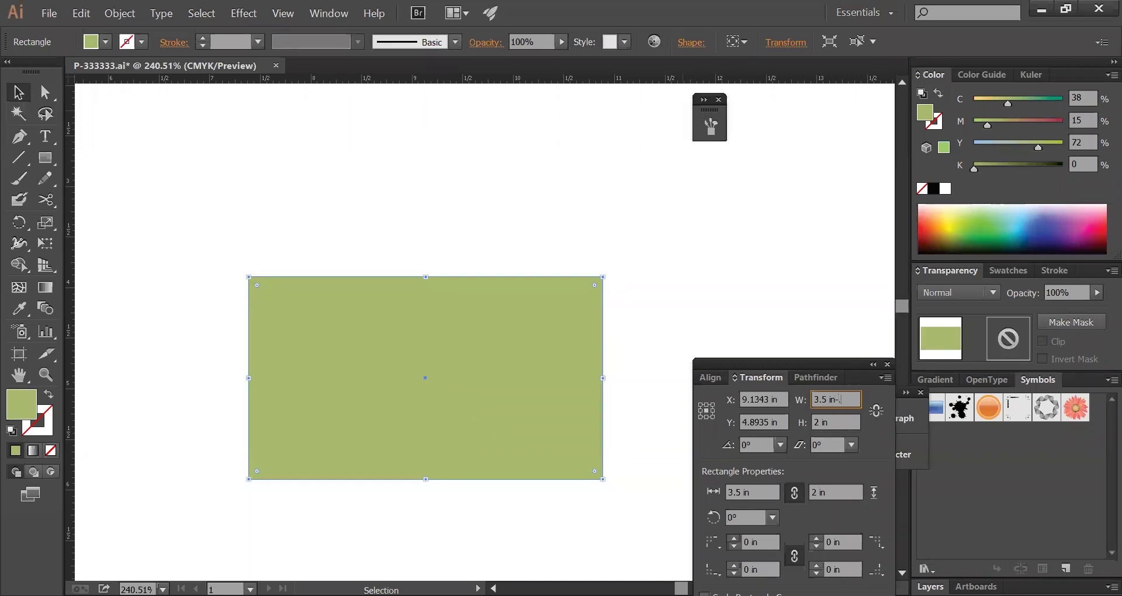
{"action": "key", "text": "Return"}
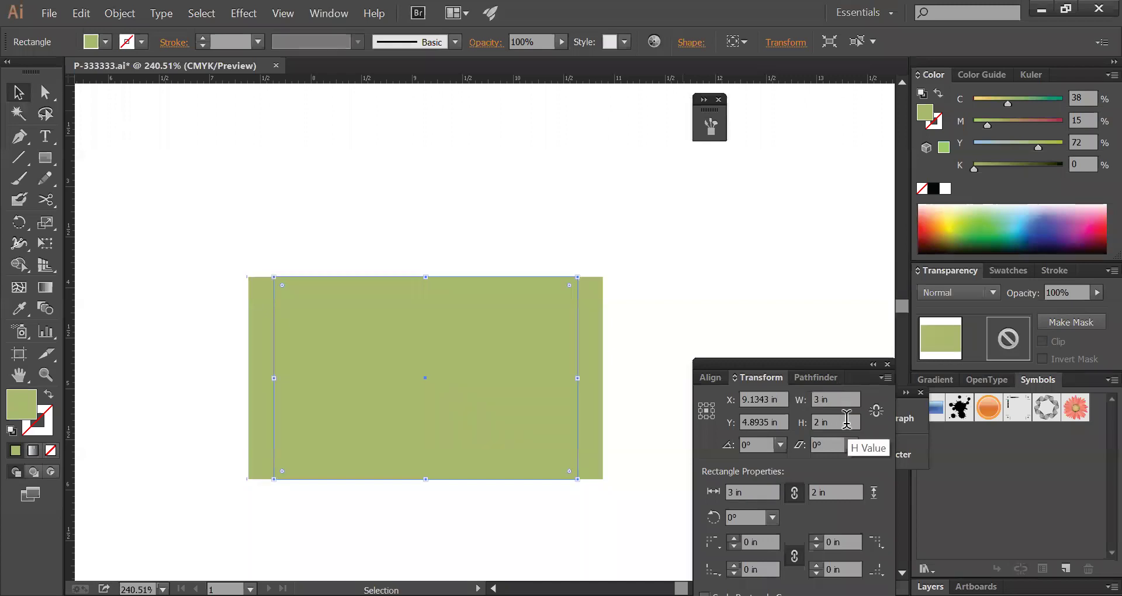
{"action": "left_click", "coordinate": [847, 418]}
{"action": "type", "text": "-.5"}
{"action": "key", "text": "Return"}
- Swap fill and stroke on both nested rectangles so they have olive outlines and no fill
{"action": "left_click_drag", "start_coordinate": [476, 238], "coordinate": [667, 427]}
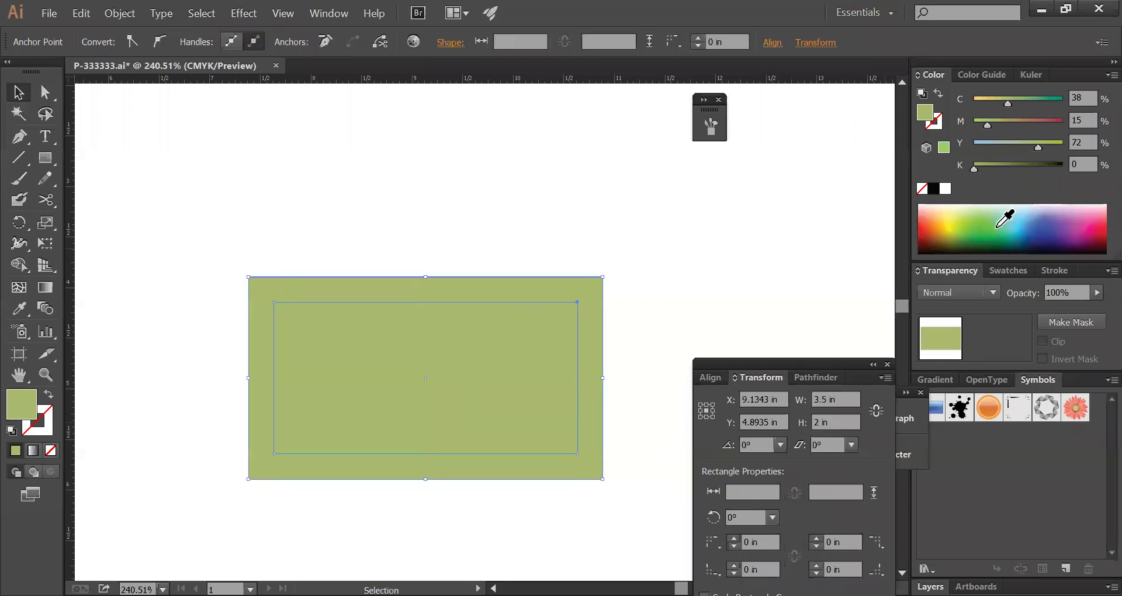
{"action": "left_click", "coordinate": [48, 394]}
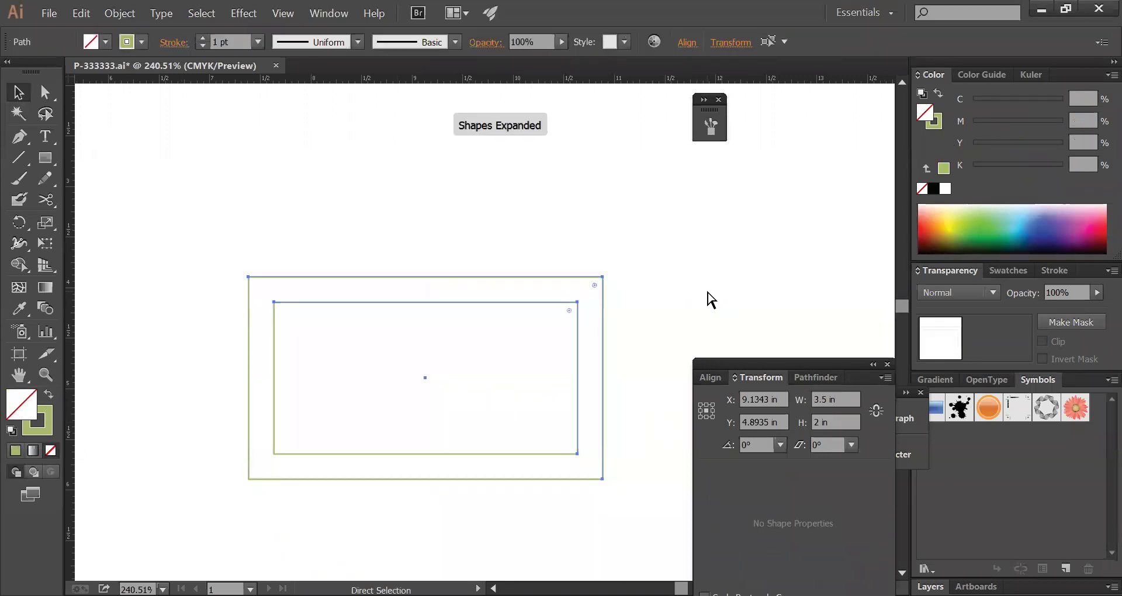
{"action": "left_click", "coordinate": [710, 291]}
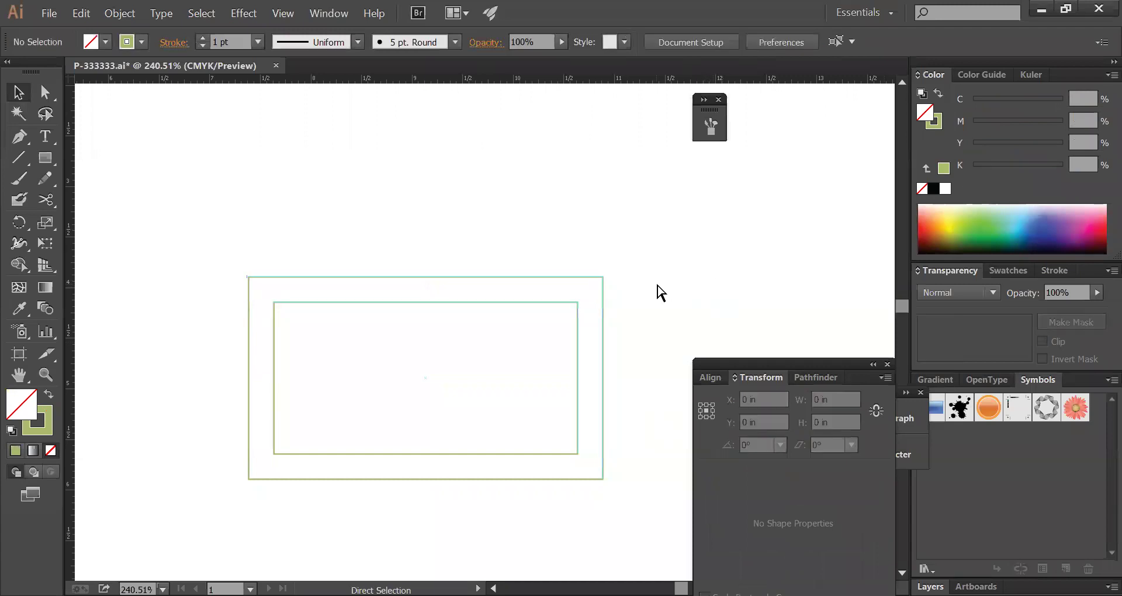
- Try deleting the inner rectangle, selecting it by its upper-right corner
{"action": "left_click", "coordinate": [577, 303], "text": "ctrl"}
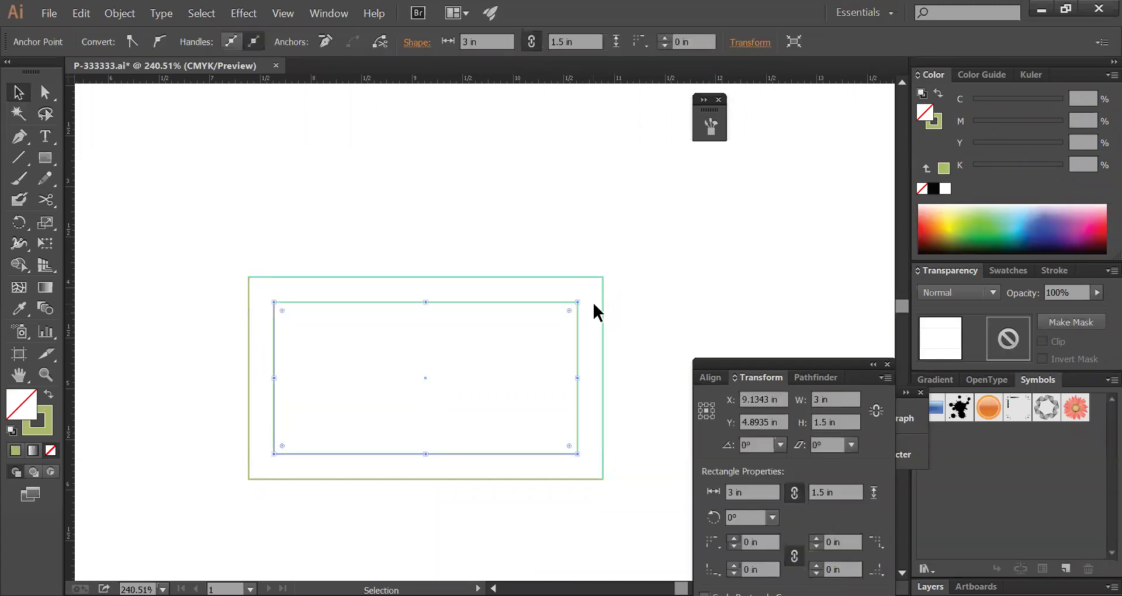
{"action": "key", "text": "Delete"}
{"action": "key", "text": "Delete"}
{"action": "left_click", "coordinate": [571, 338], "text": "ctrl+alt"}
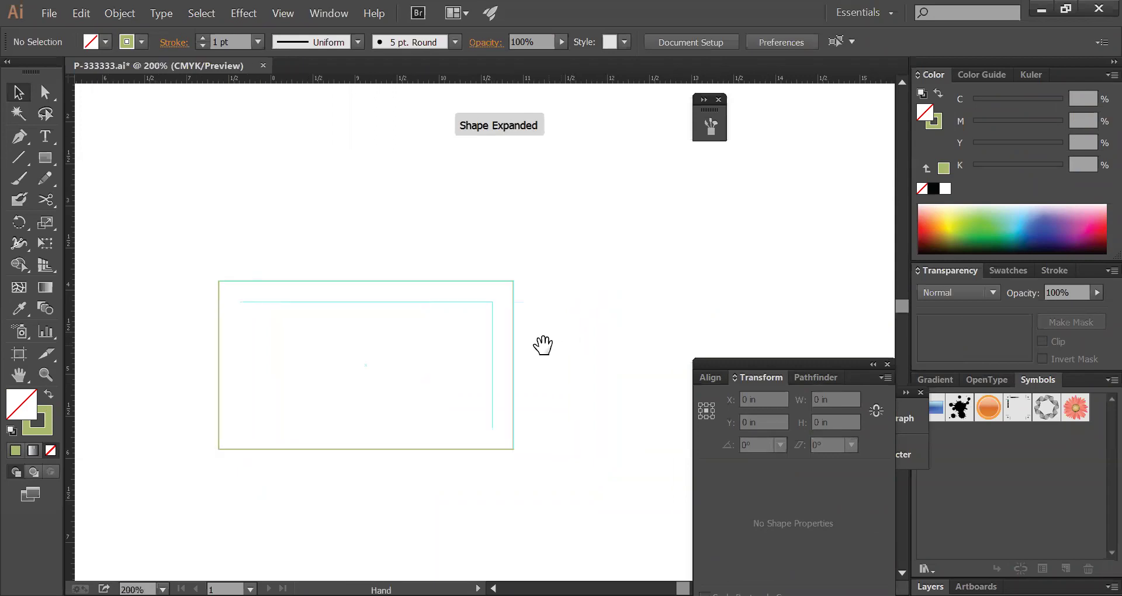
{"action": "left_click_drag", "start_coordinate": [531, 323], "coordinate": [557, 282]}
- Select both nested rectangles in Outline view, make guides along them, and return to Preview
{"action": "key", "text": "ctrl+y"}
{"action": "key", "text": "ctrl+a"}
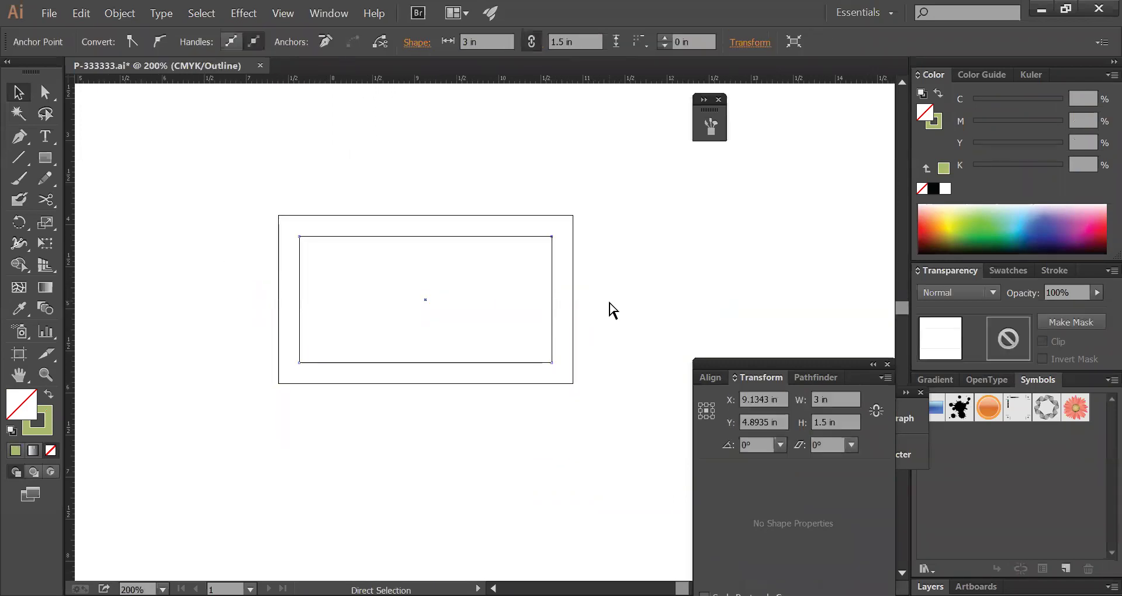
{"action": "left_click", "coordinate": [319, 216]}
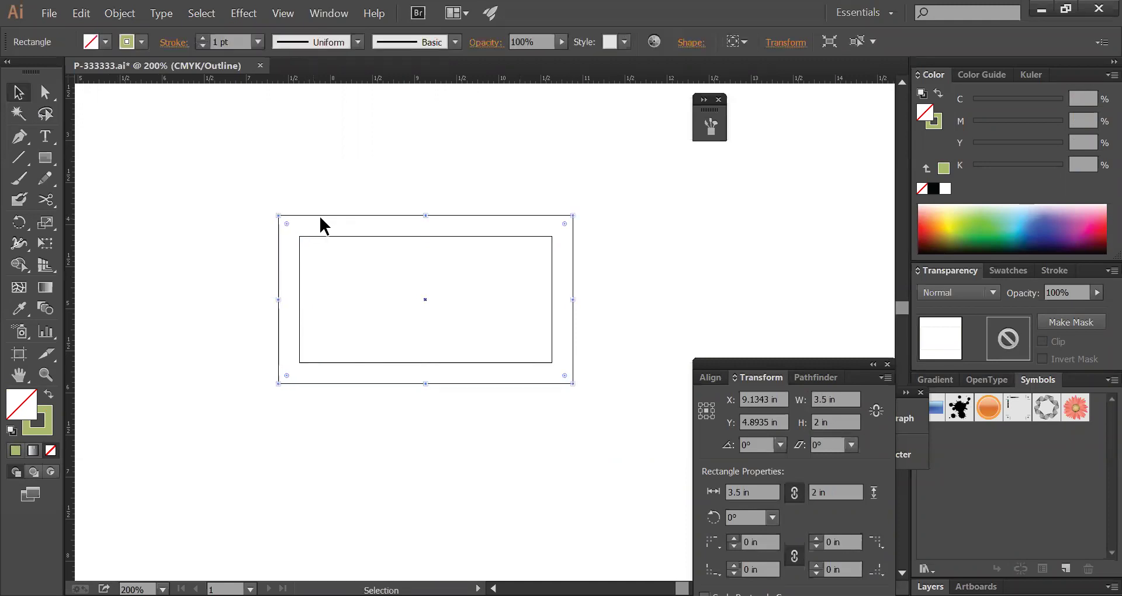
{"action": "left_click", "coordinate": [327, 228]}
{"action": "left_click_drag", "start_coordinate": [275, 195], "coordinate": [355, 266]}
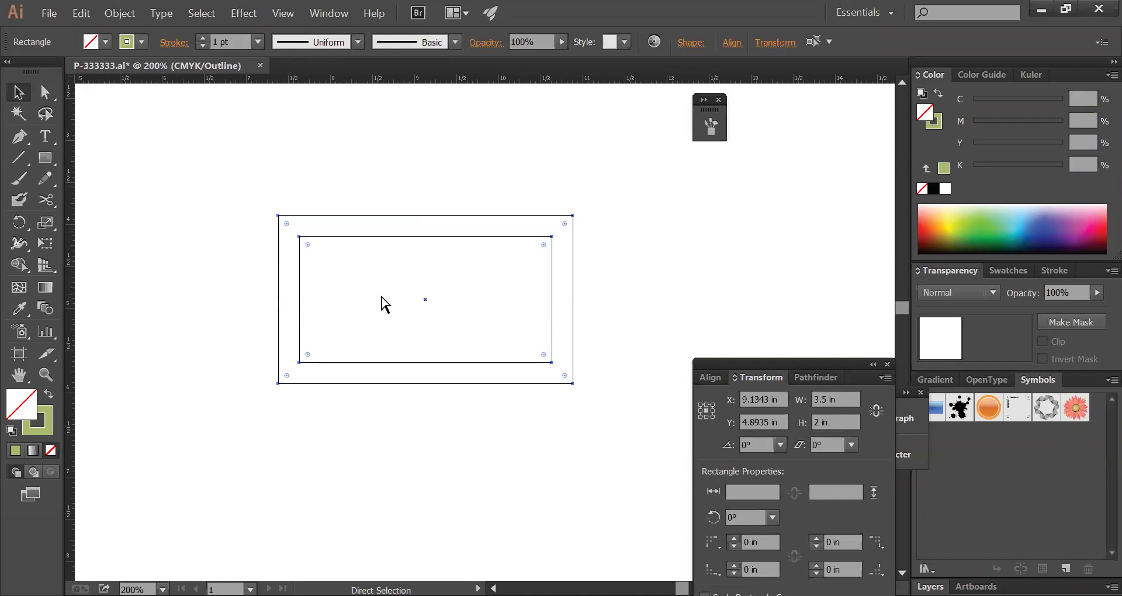
{"action": "left_click", "coordinate": [408, 299]}
{"action": "key", "text": "ctrl+y"}
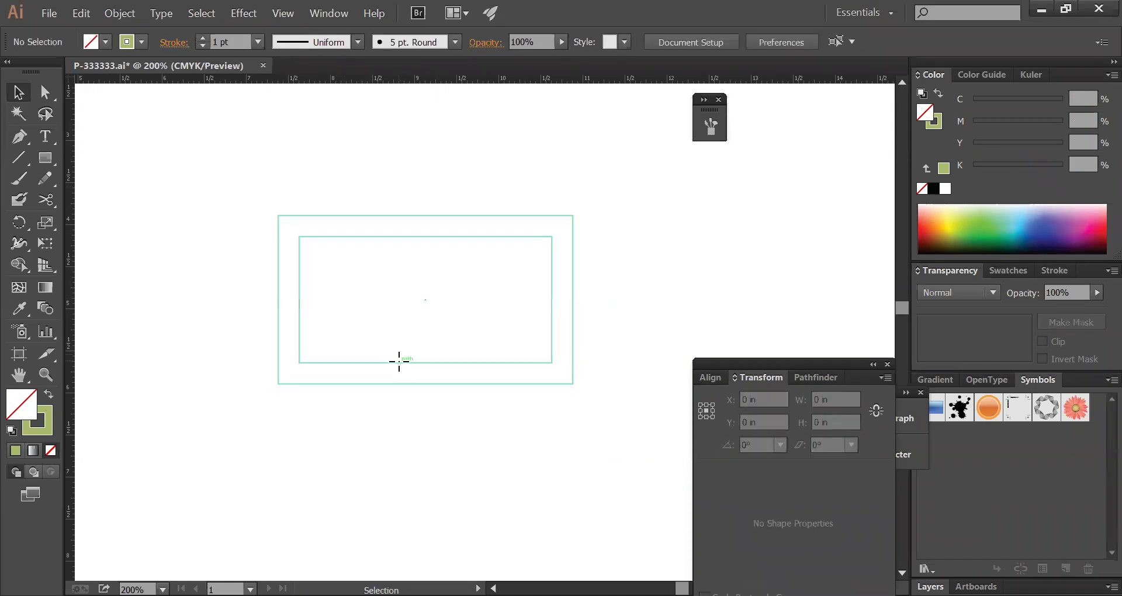
- Remove the inner rectangle's olive outline, keeping the guide that marks the inner margin
{"action": "left_click", "coordinate": [399, 361]}
{"action": "left_click", "coordinate": [415, 365]}
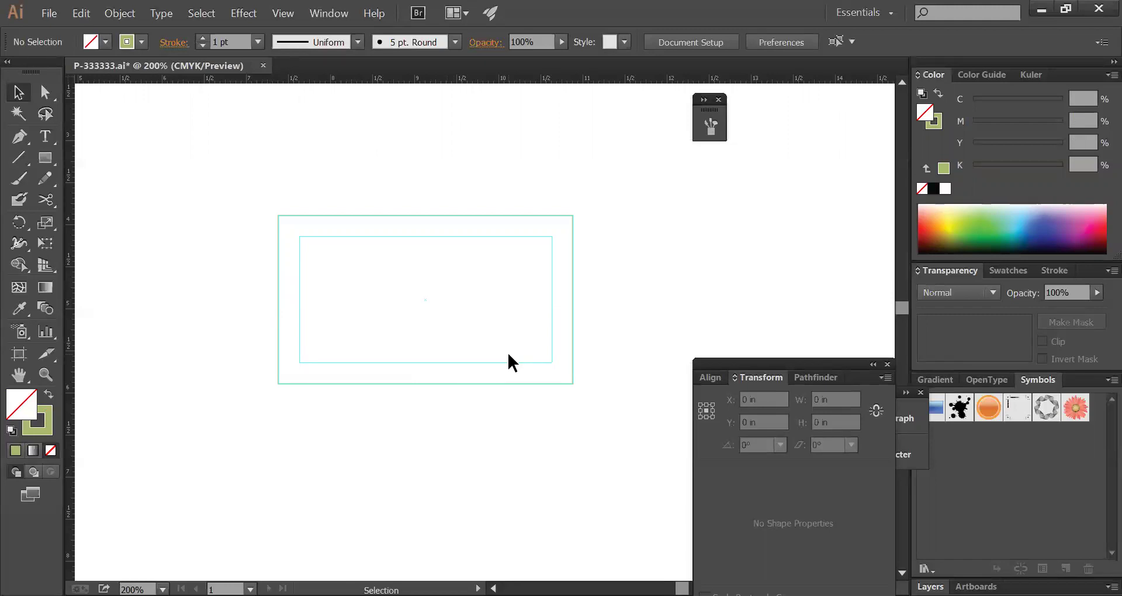
{"action": "left_click_drag", "start_coordinate": [587, 412], "coordinate": [529, 374]}
{"action": "left_click", "coordinate": [589, 426]}
- Fill the outer 3.5 × 2 in rectangle with black
{"action": "left_click", "coordinate": [424, 244]}
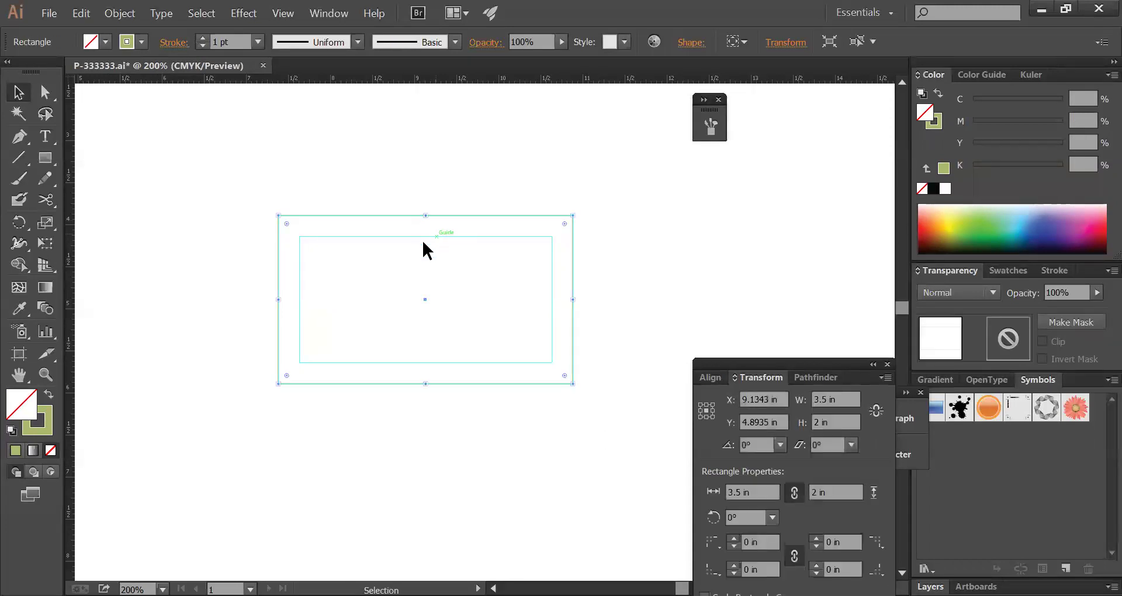
{"action": "left_click", "coordinate": [706, 233]}
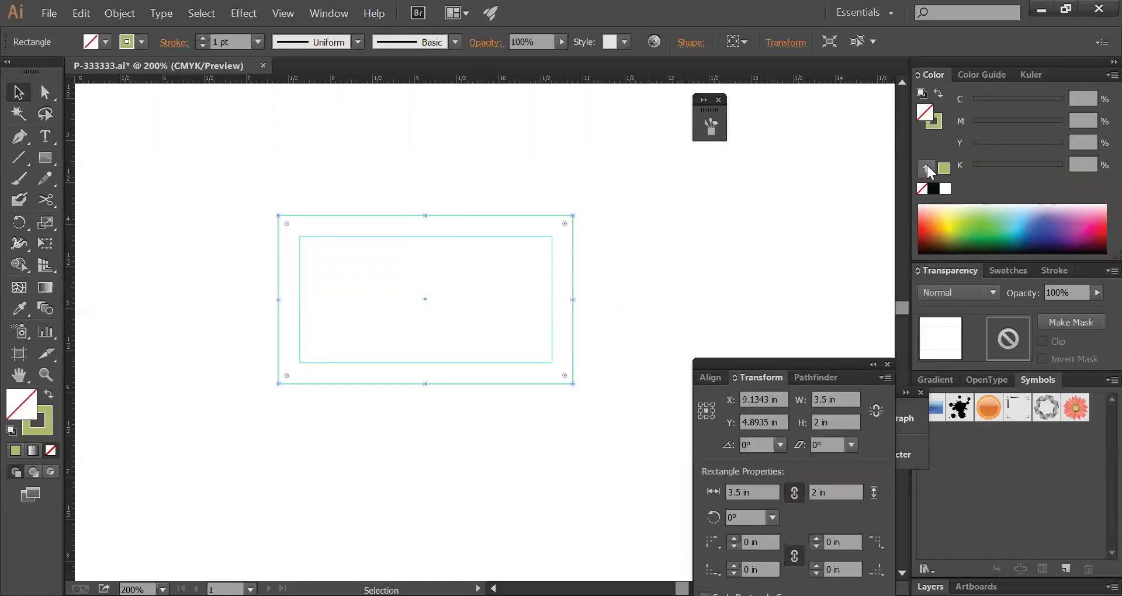
{"action": "left_click", "coordinate": [934, 188]}
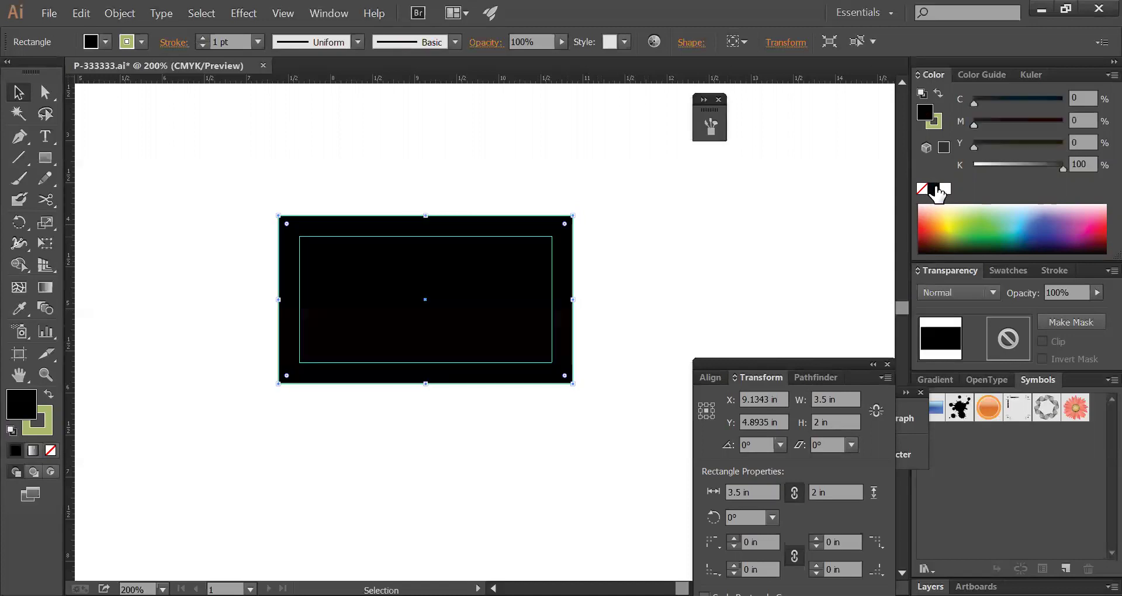
{"action": "left_click", "coordinate": [622, 265]}
{"action": "left_click_drag", "start_coordinate": [419, 314], "coordinate": [437, 333]}
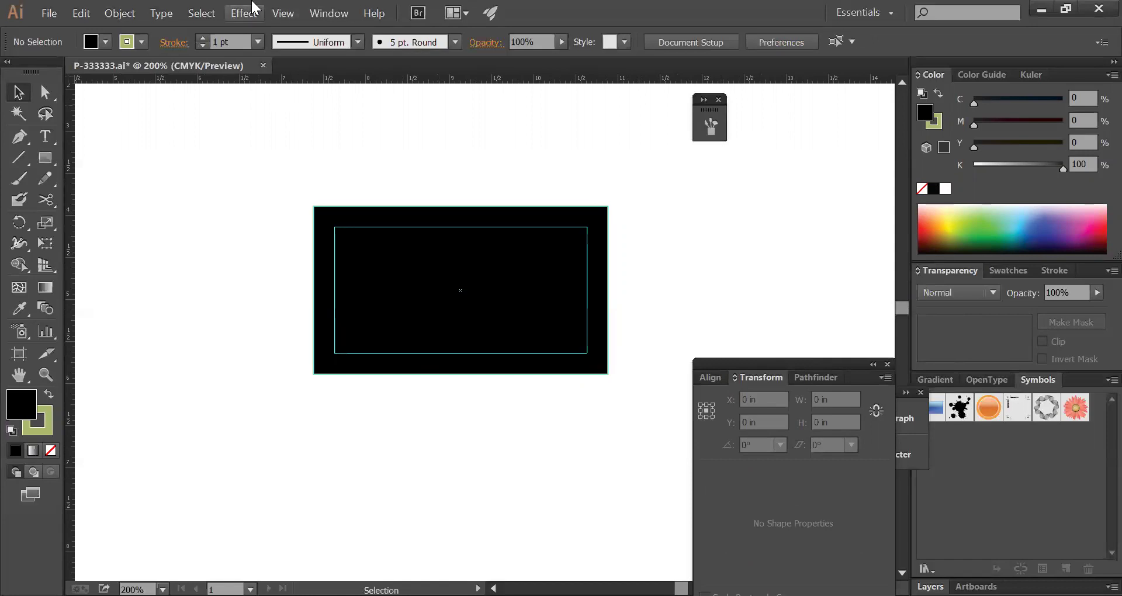
- Start placing an image file and browse to the pic folder on the Desktop
{"action": "left_click", "coordinate": [36, 6]}
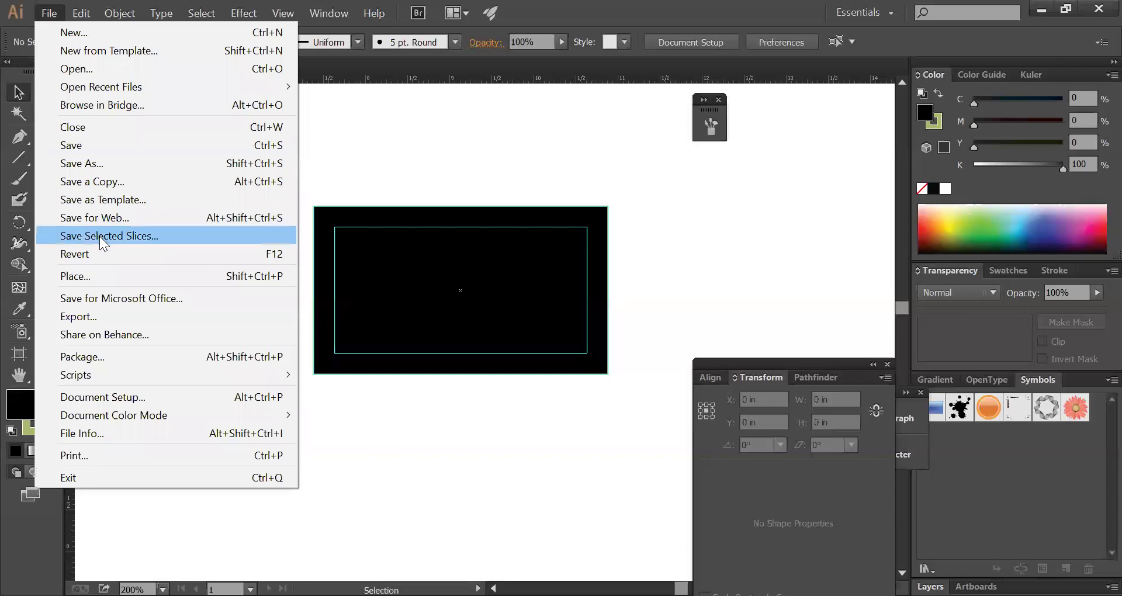
{"action": "left_click", "coordinate": [104, 278]}
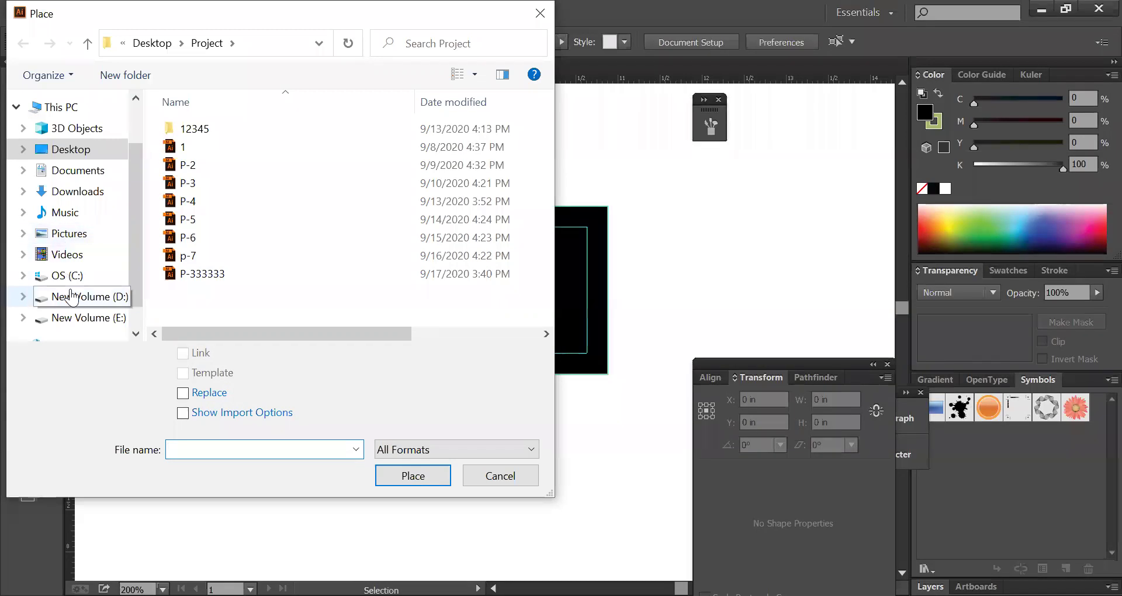
{"action": "scroll", "coordinate": [72, 295], "scroll_direction": "down", "scroll_amount": 1}
{"action": "scroll", "coordinate": [78, 208], "scroll_direction": "up", "scroll_amount": 2}
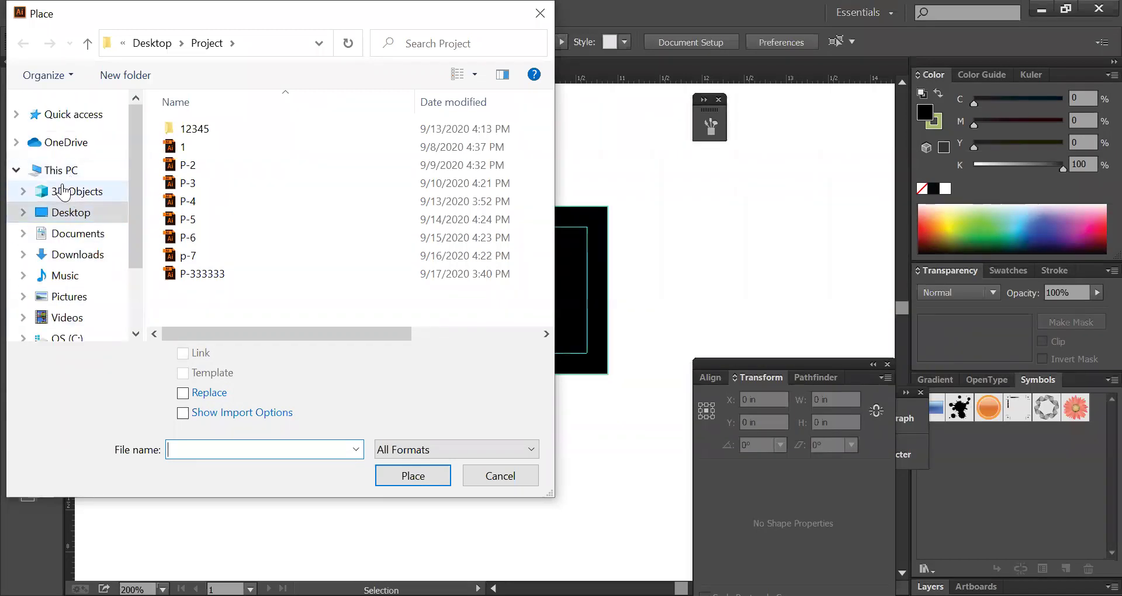
{"action": "left_click", "coordinate": [65, 214]}
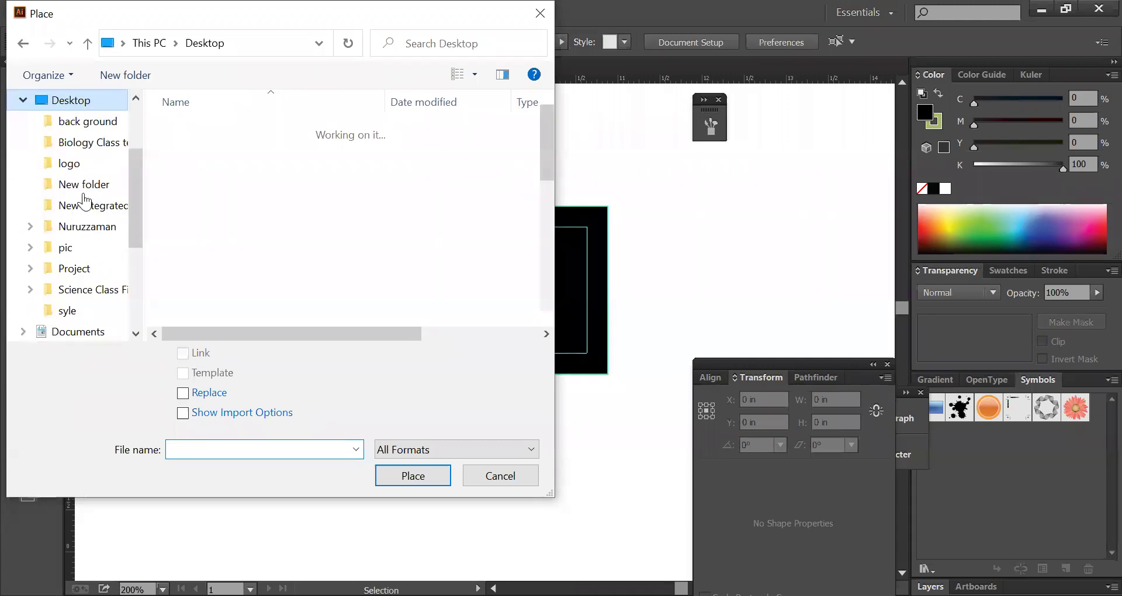
{"action": "left_click", "coordinate": [82, 151]}
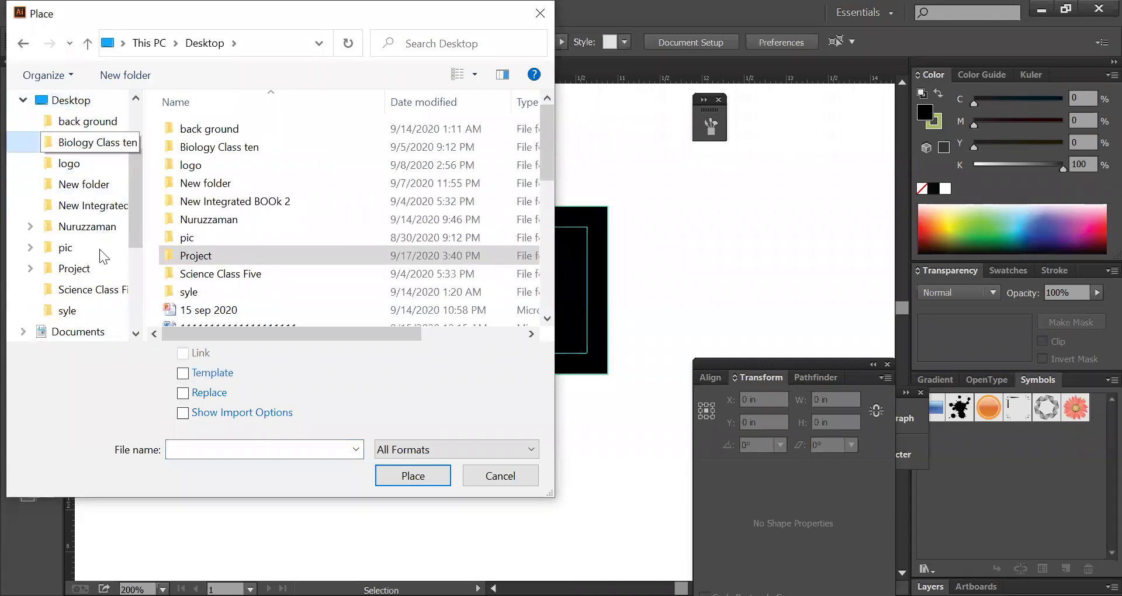
{"action": "left_click", "coordinate": [73, 275]}
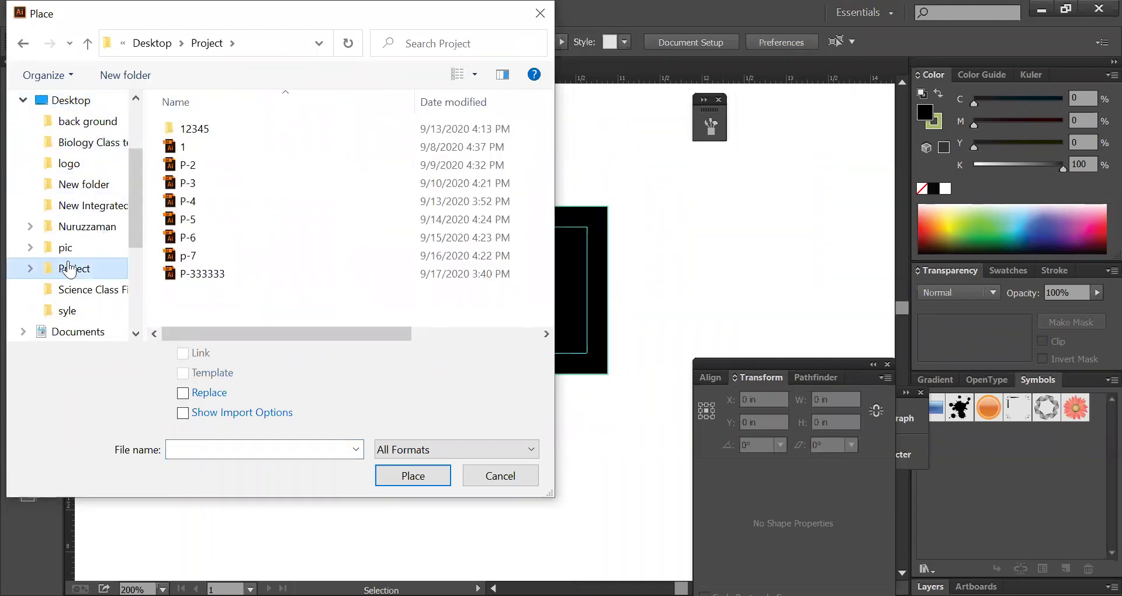
{"action": "left_click", "coordinate": [67, 250]}
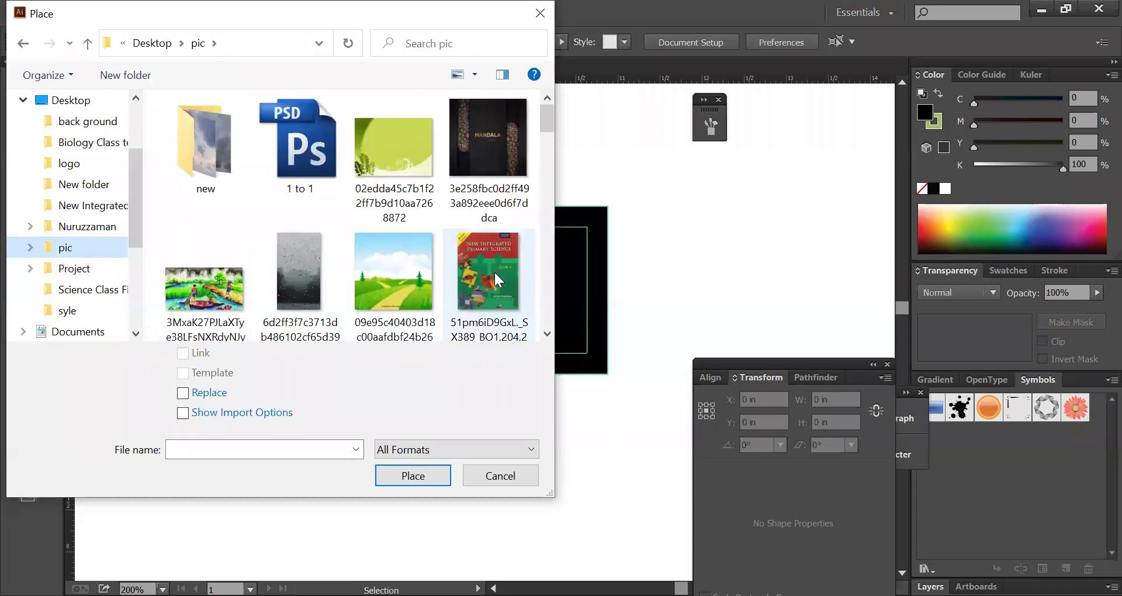
- Place the purple-flower-white-flower image from the pic folder into the document over the black card
{"action": "scroll", "coordinate": [543, 286], "scroll_direction": "down", "scroll_amount": 2}
{"action": "scroll", "coordinate": [543, 292], "scroll_direction": "down", "scroll_amount": 4}
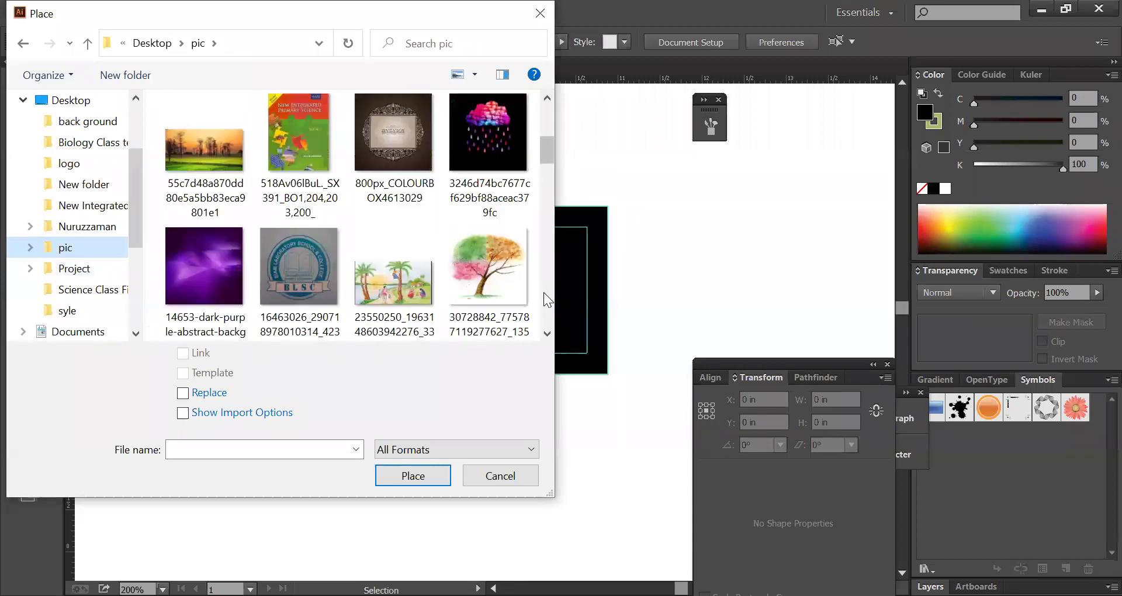
{"action": "scroll", "coordinate": [544, 292], "scroll_direction": "down", "scroll_amount": 4}
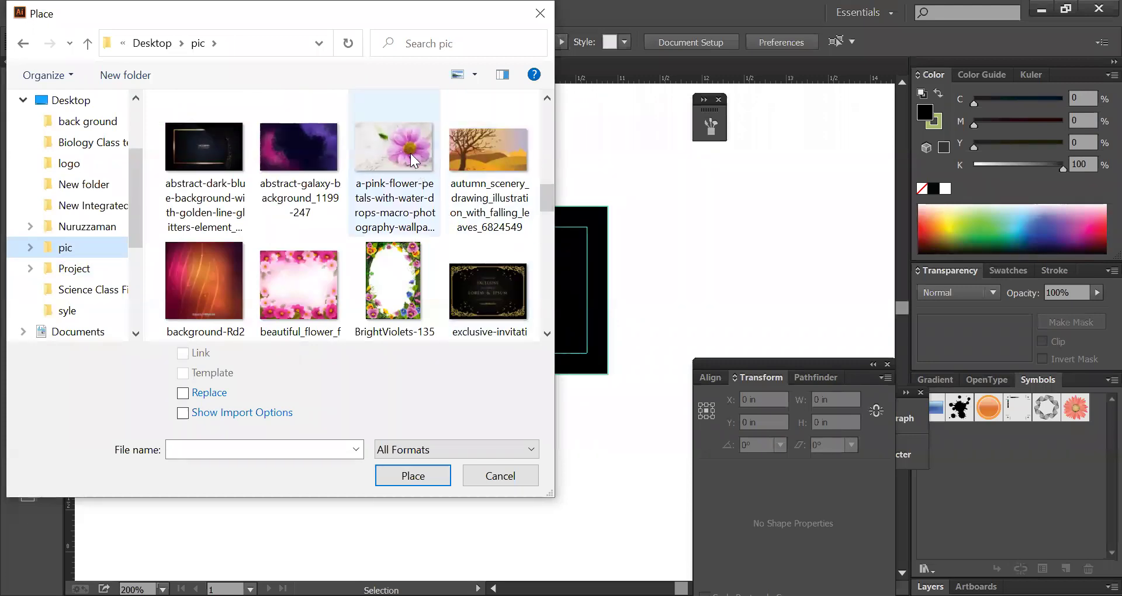
{"action": "scroll", "coordinate": [548, 284], "scroll_direction": "down", "scroll_amount": 6}
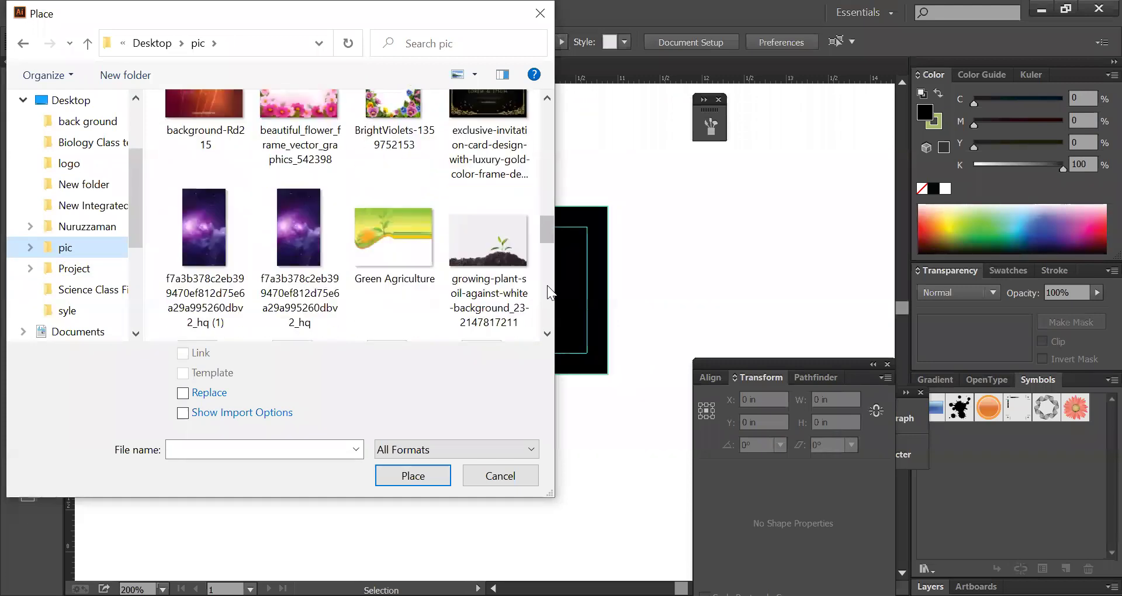
{"action": "scroll", "coordinate": [546, 286], "scroll_direction": "down", "scroll_amount": 4}
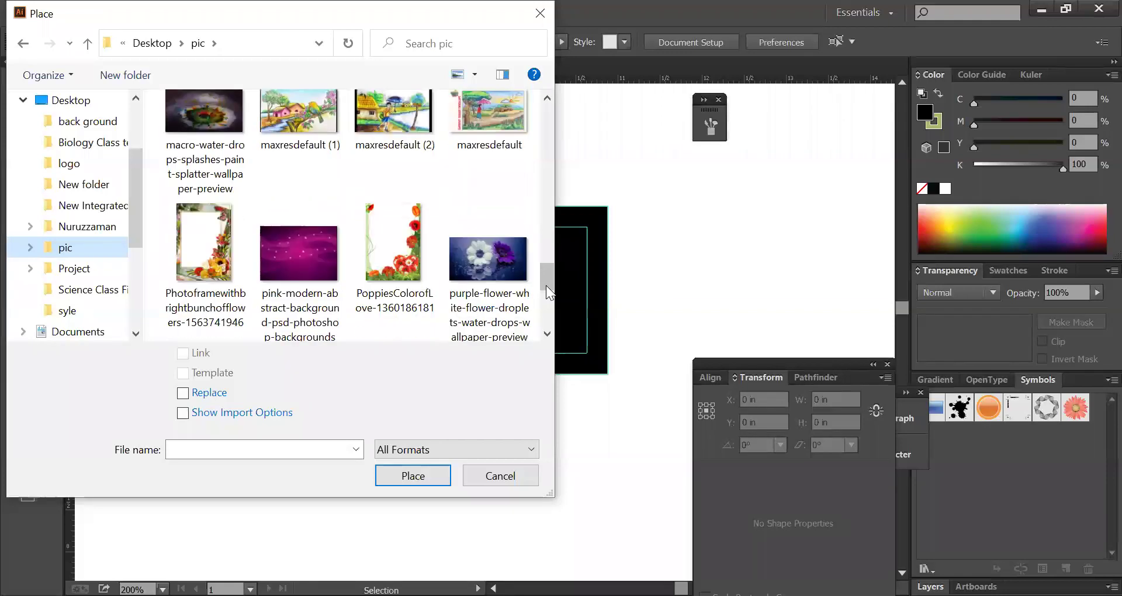
{"action": "left_click", "coordinate": [473, 191]}
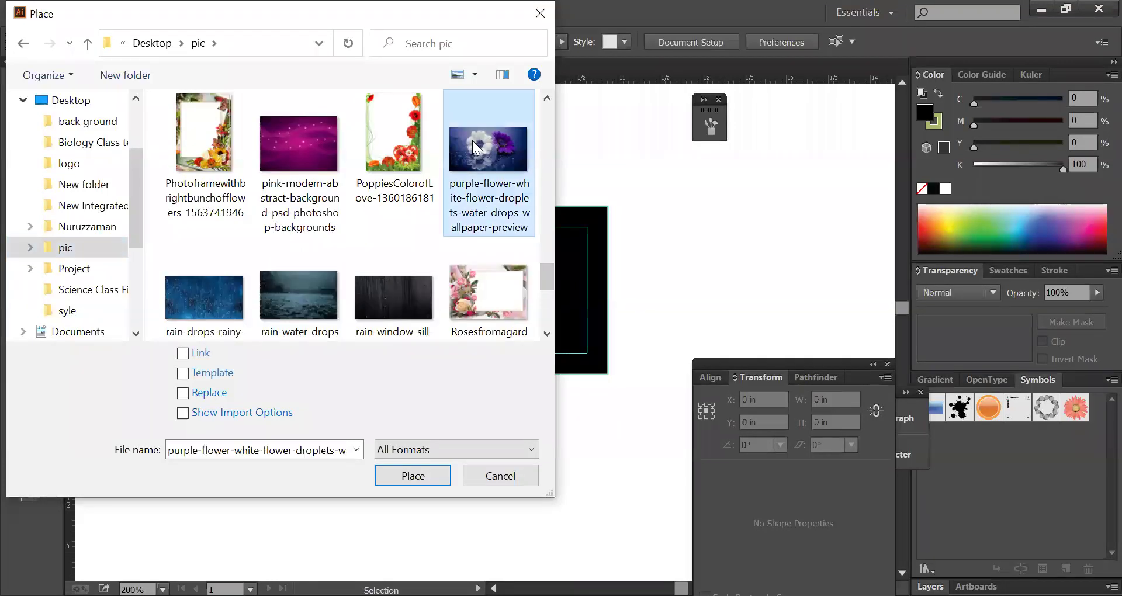
{"action": "left_click_drag", "start_coordinate": [473, 192], "coordinate": [490, 190]}
{"action": "double_click", "coordinate": [490, 190]}
{"action": "left_click", "coordinate": [403, 230]}
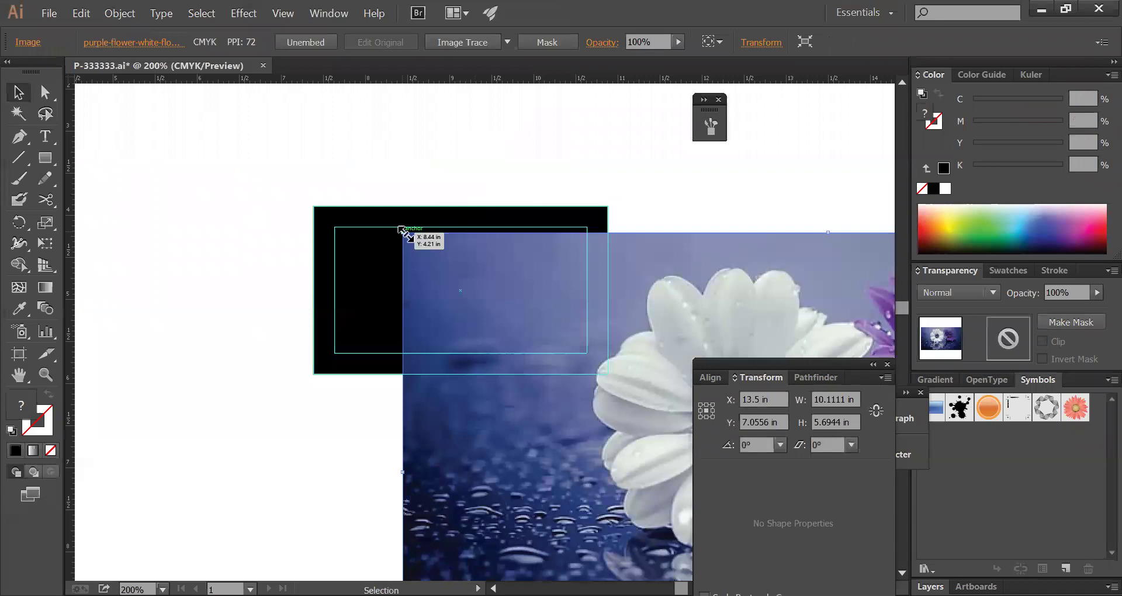
- Move the placed flower image clear of the card and scale it down proportionally to about 2.93 × 1.65 in
{"action": "left_click_drag", "start_coordinate": [402, 231], "coordinate": [631, 433]}
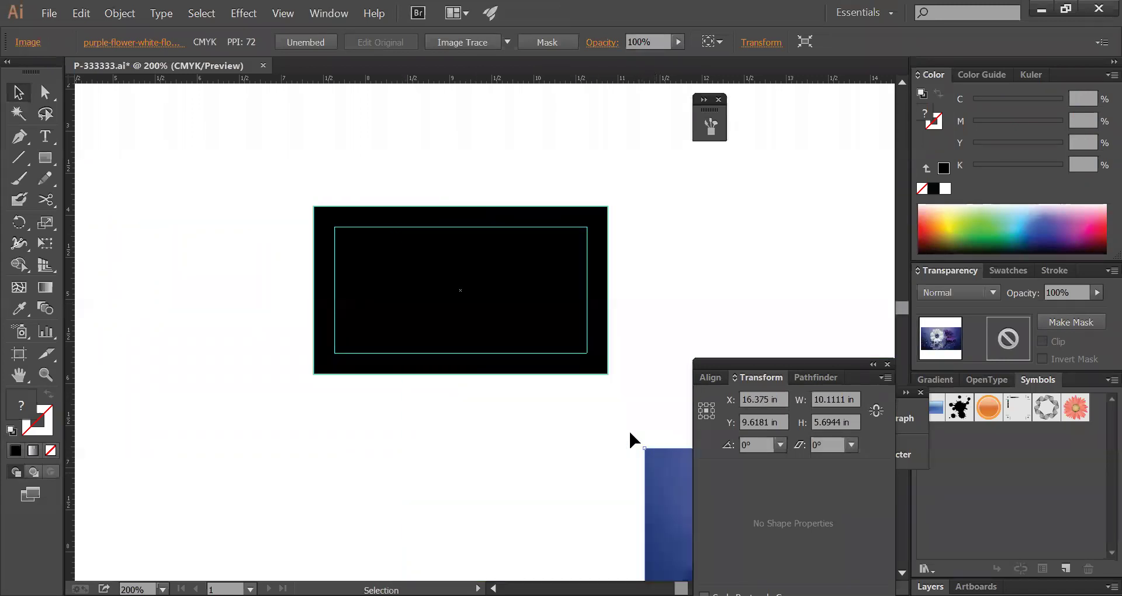
{"action": "key", "text": "ctrl+minus"}
{"action": "key", "text": "ctrl+minus"}
{"action": "key", "text": "ctrl+minus"}
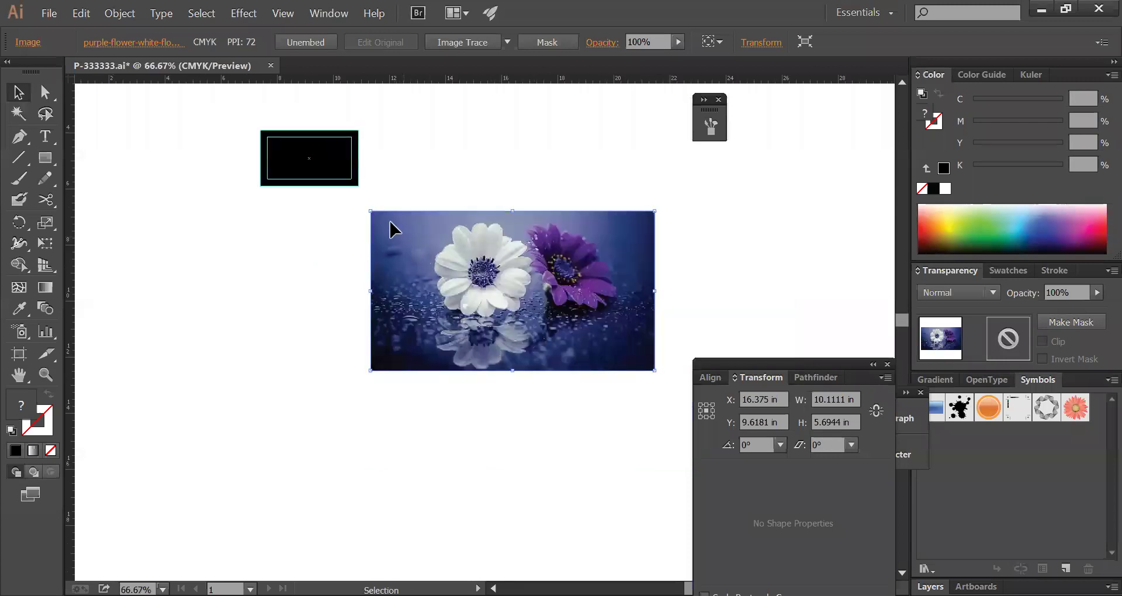
{"action": "left_click_drag", "start_coordinate": [370, 211], "coordinate": [472, 269]}
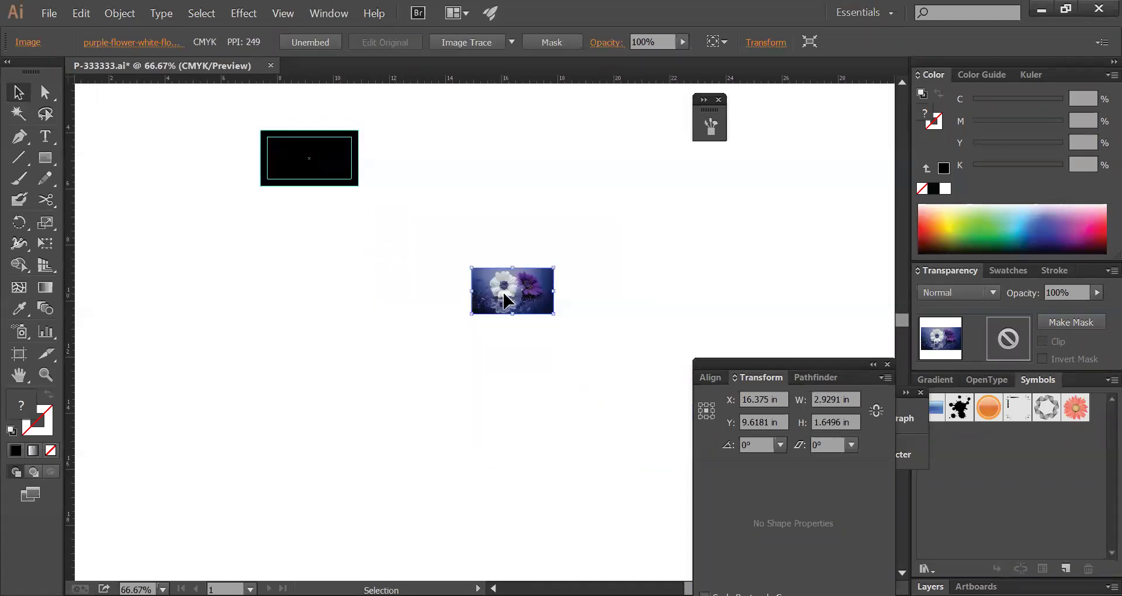
- Move the flower image onto the black card, shrink it to about half its size, and position it inside the margin guides
{"action": "left_click_drag", "start_coordinate": [504, 301], "coordinate": [308, 173]}
{"action": "key", "text": "ctrl+space"}
{"action": "left_click_drag", "start_coordinate": [234, 128], "coordinate": [443, 223]}
{"action": "left_click_drag", "start_coordinate": [443, 229], "coordinate": [441, 262]}
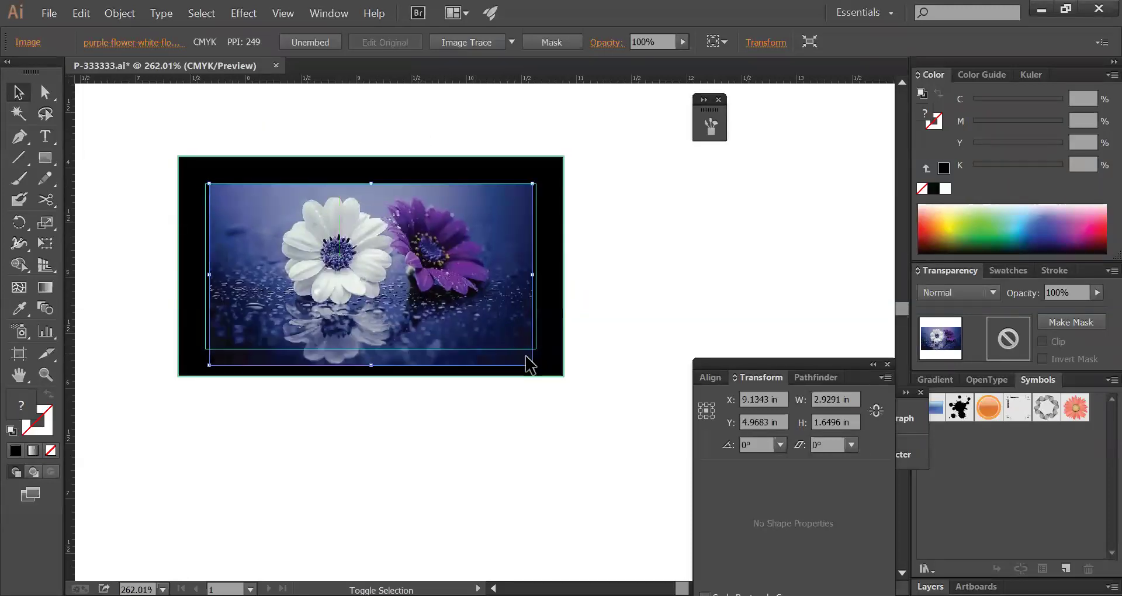
{"action": "left_click_drag", "start_coordinate": [533, 365], "coordinate": [420, 278]}
{"action": "left_click_drag", "start_coordinate": [321, 243], "coordinate": [385, 256]}
{"action": "left_click", "coordinate": [630, 272]}
{"action": "key", "text": "space"}
{"action": "left_click_drag", "start_coordinate": [588, 271], "coordinate": [664, 251]}
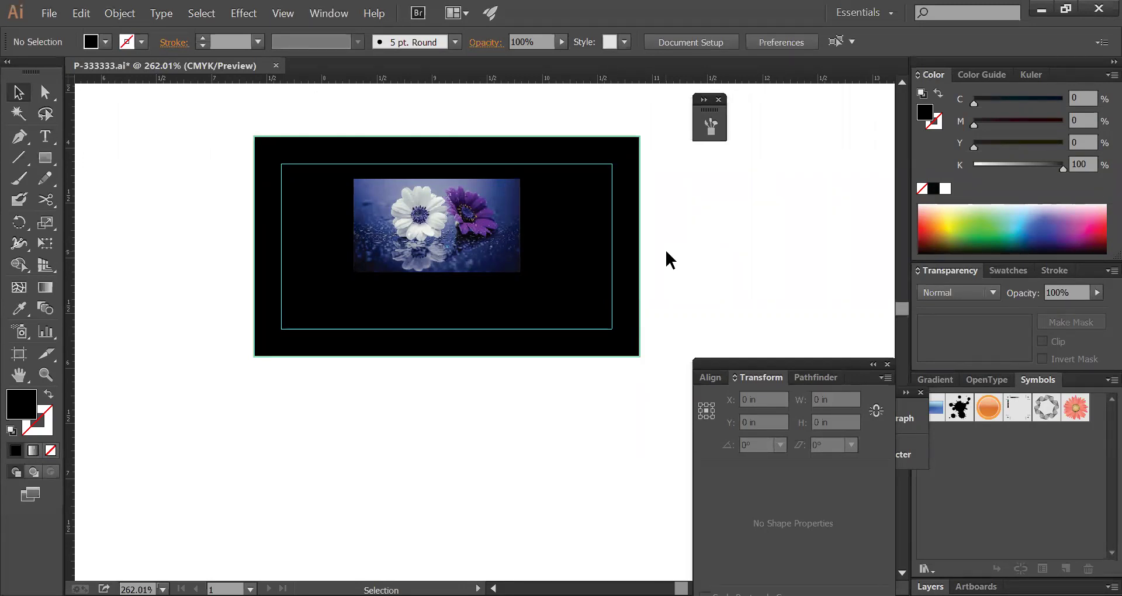
- Move the flower image off the black card to just below its lower edge
{"action": "left_click", "coordinate": [599, 264]}
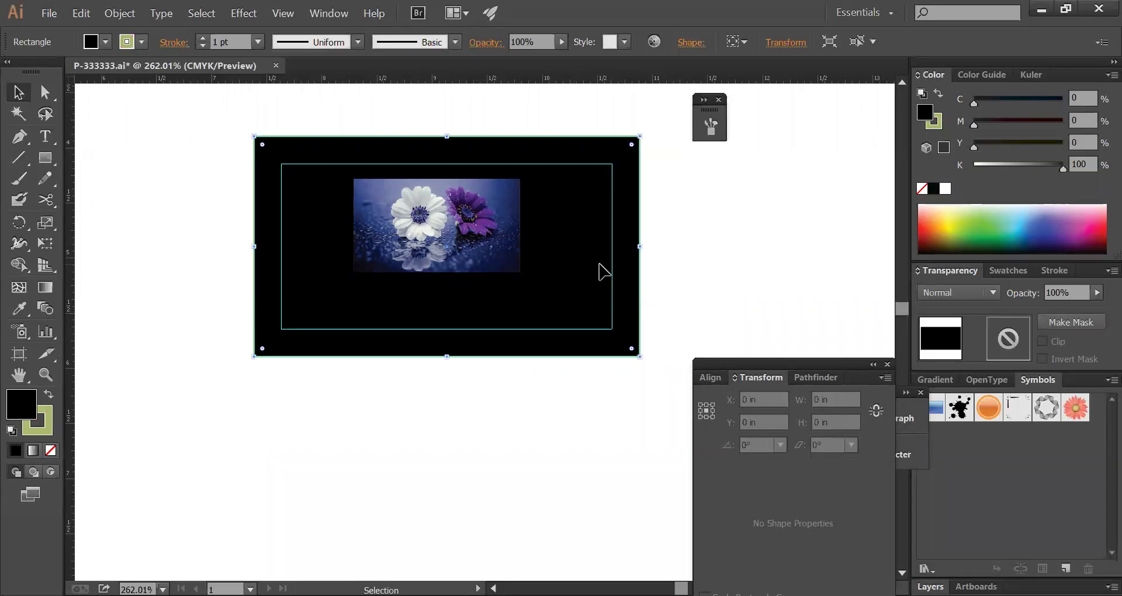
{"action": "left_click_drag", "start_coordinate": [437, 216], "coordinate": [423, 413]}
{"action": "left_click", "coordinate": [514, 290]}
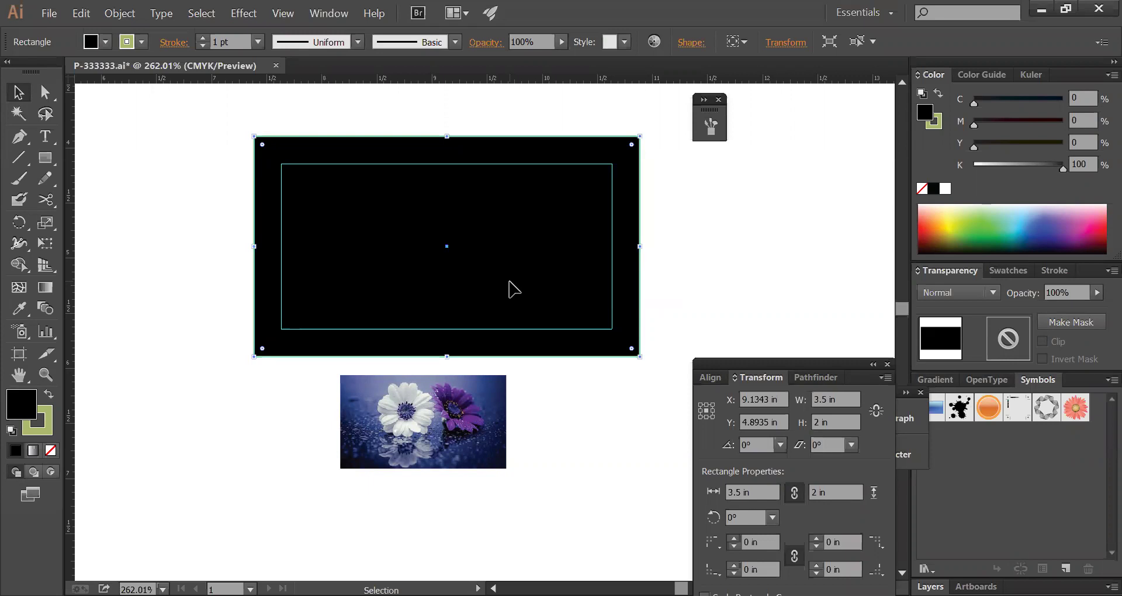
{"action": "left_click", "coordinate": [698, 217]}
{"action": "key", "text": "ctrl+space"}
{"action": "left_click", "coordinate": [483, 284], "text": "ctrl+alt"}
{"action": "left_click_drag", "start_coordinate": [469, 291], "coordinate": [453, 238]}
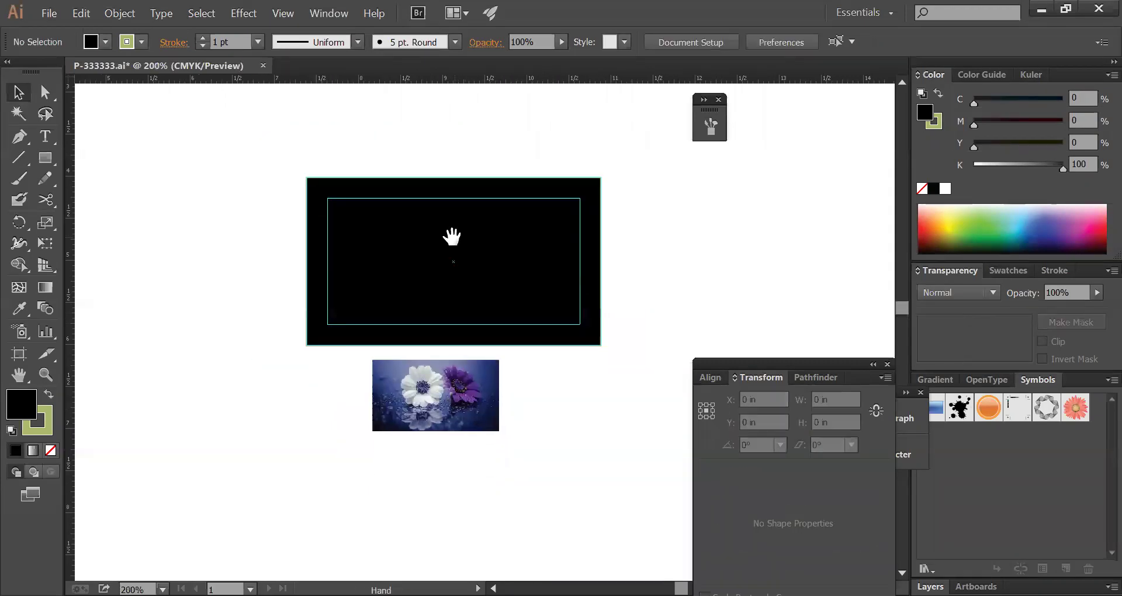
{"action": "left_click", "coordinate": [418, 265]}
{"action": "left_click", "coordinate": [642, 275]}
{"action": "key", "text": "ctrl+space"}
{"action": "left_click_drag", "start_coordinate": [265, 144], "coordinate": [675, 359]}
{"action": "left_click_drag", "start_coordinate": [571, 353], "coordinate": [559, 261]}
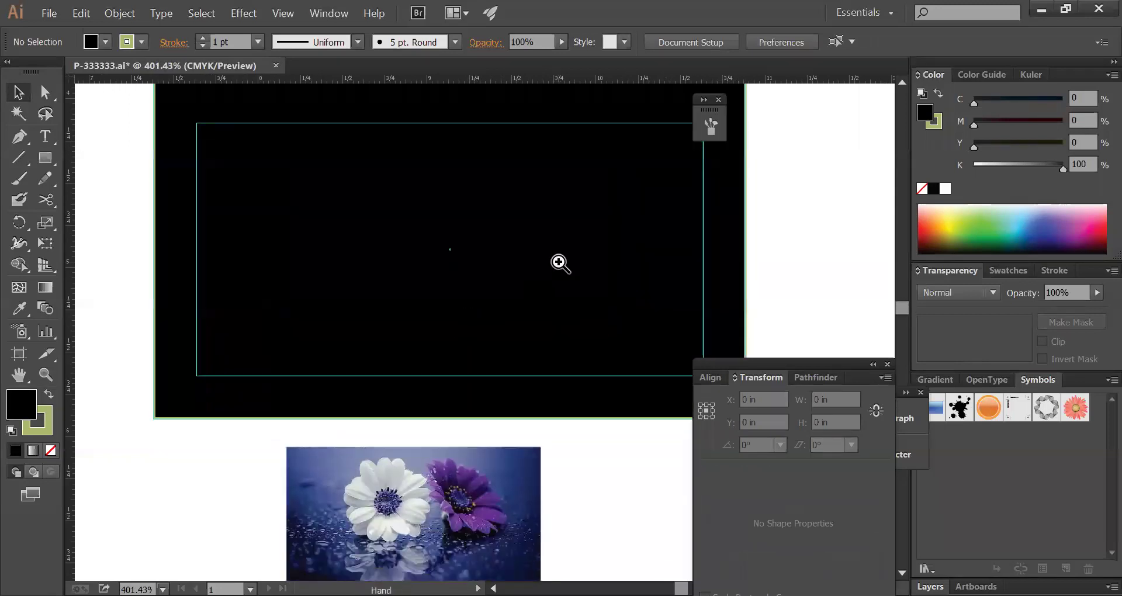
{"action": "left_click", "coordinate": [558, 275], "text": "ctrl+alt"}
{"action": "left_click_drag", "start_coordinate": [503, 286], "coordinate": [506, 256]}
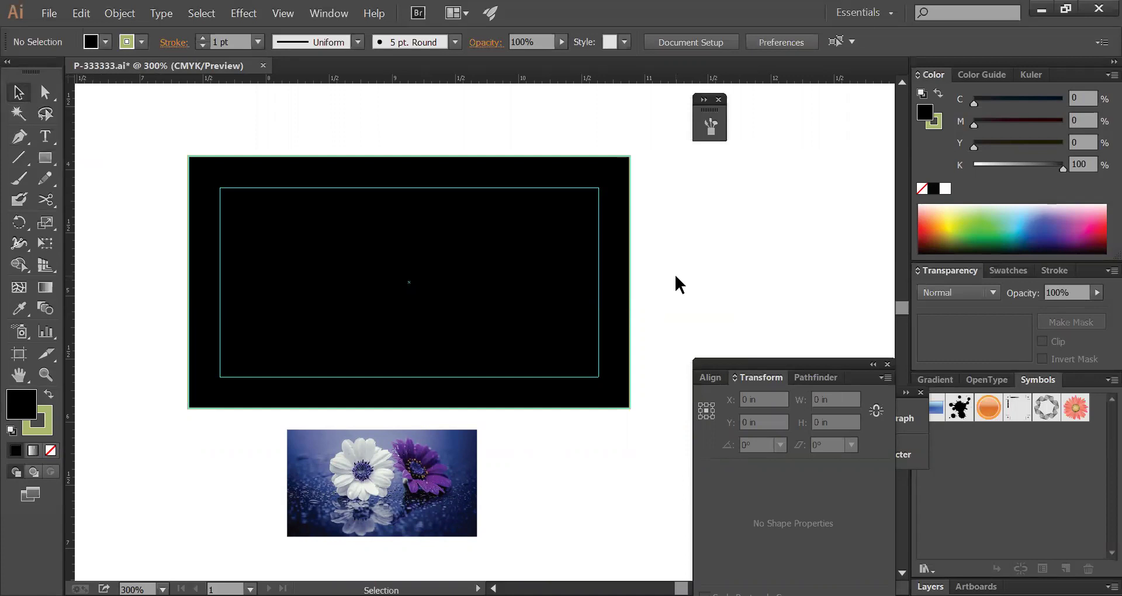
- Try duplicating the black card rectangle to the right of the original, and undo the copy
{"action": "key", "text": "ctrl+minus"}
{"action": "key", "text": "ctrl+minus"}
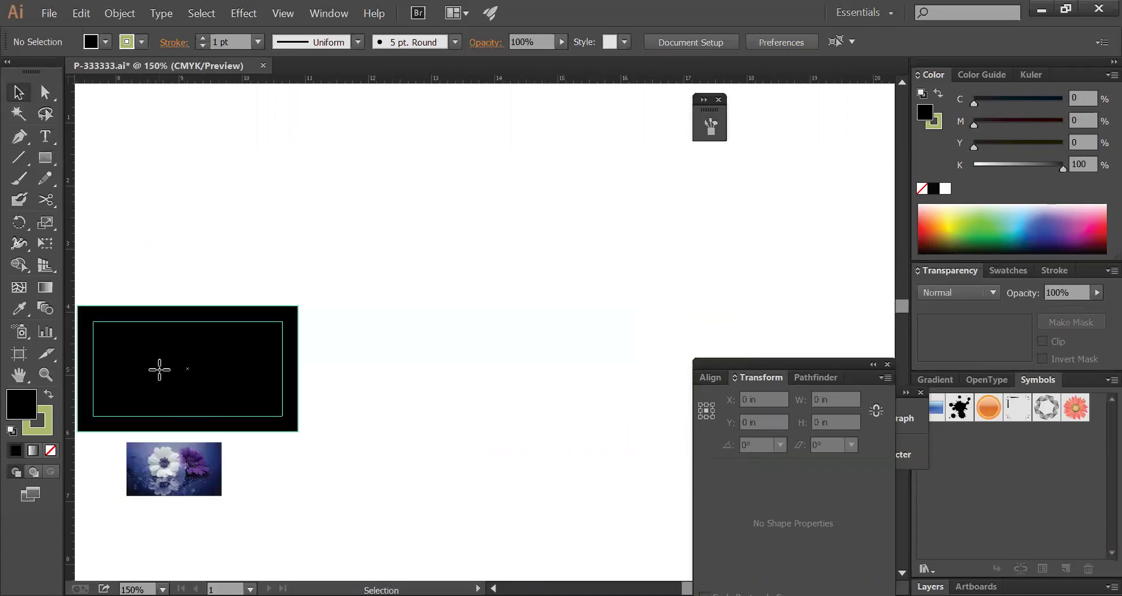
{"action": "left_click_drag", "start_coordinate": [160, 369], "coordinate": [544, 386]}
{"action": "left_click", "coordinate": [494, 466]}
{"action": "key", "text": "space"}
{"action": "left_click_drag", "start_coordinate": [514, 458], "coordinate": [421, 396]}
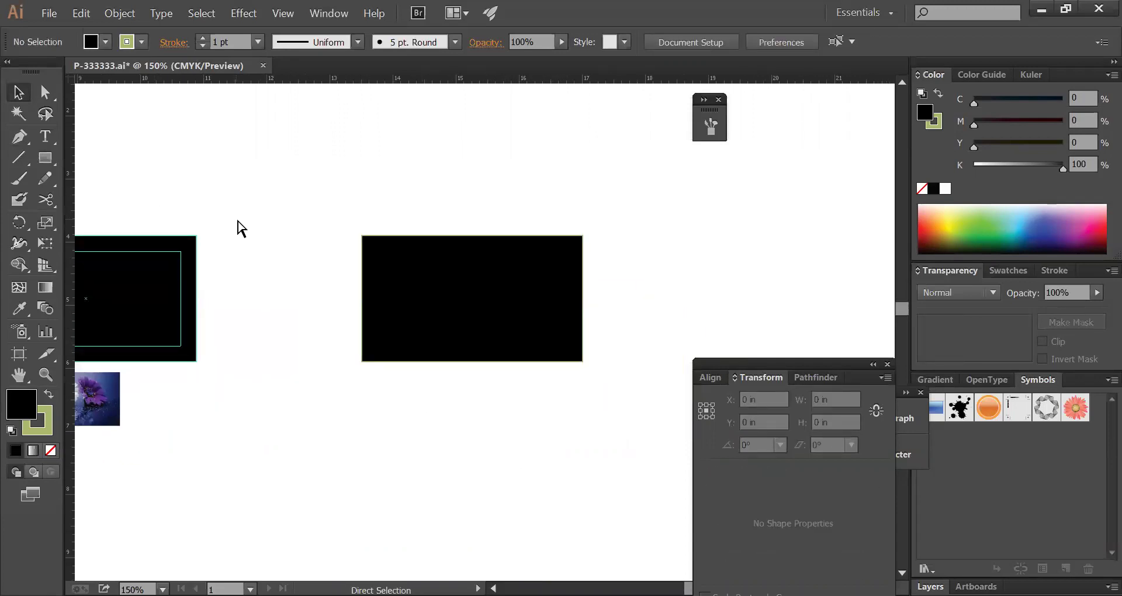
{"action": "key", "text": "ctrl+z"}
{"action": "left_click", "coordinate": [220, 300]}
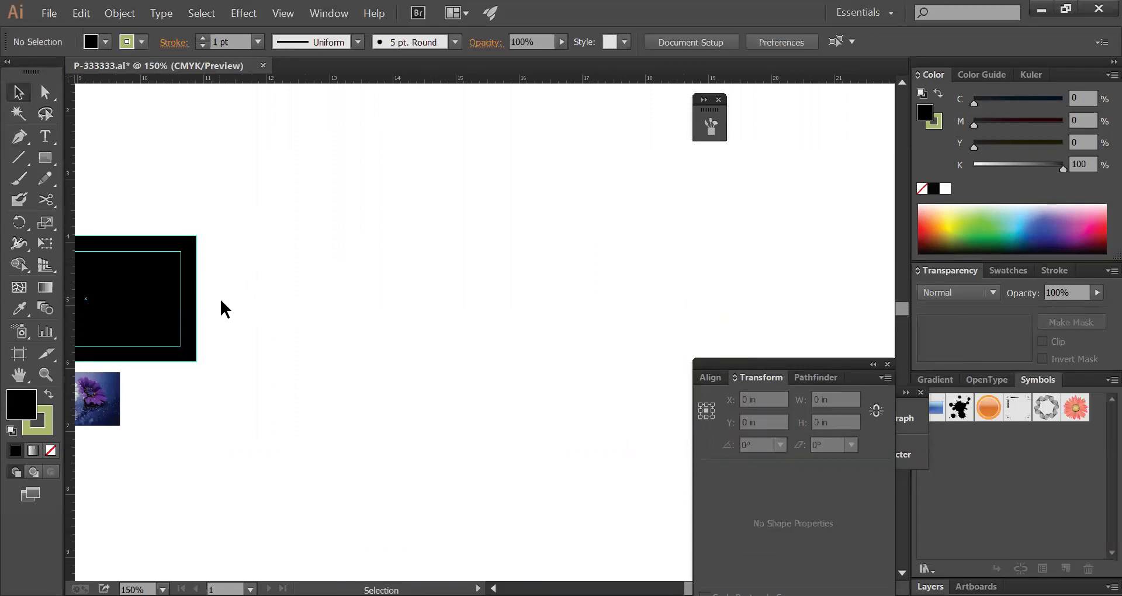
- Duplicate the black card rectangle onto the empty area to the right of the original card
{"action": "left_click_drag", "start_coordinate": [177, 309], "coordinate": [529, 316]}
{"action": "left_click", "coordinate": [513, 407]}
{"action": "left_click_drag", "start_coordinate": [321, 230], "coordinate": [643, 380]}
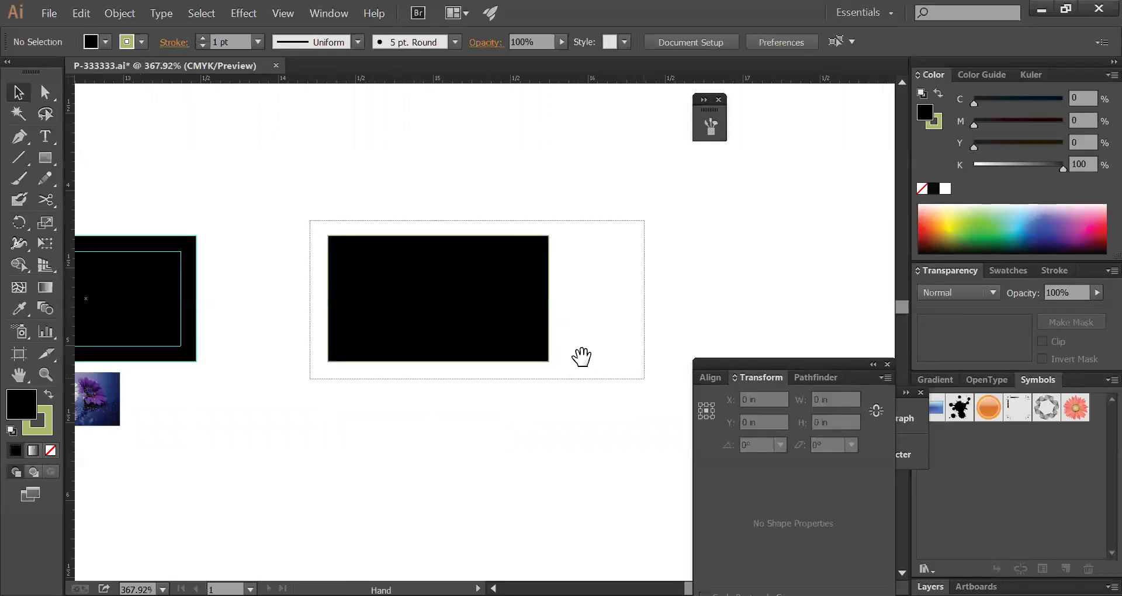
{"action": "left_click", "coordinate": [544, 296], "text": "ctrl+alt"}
{"action": "left_click_drag", "start_coordinate": [461, 300], "coordinate": [489, 313]}
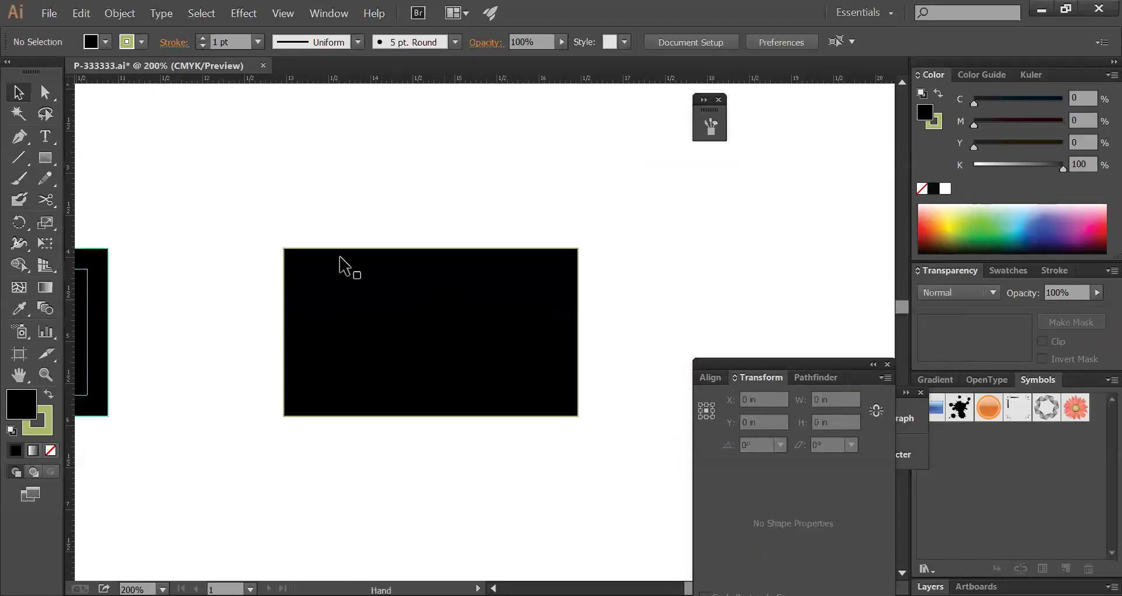
- Draw a diagonal Pen line from beyond the duplicated rectangle's upper-left corner down past its lower edge, leaving the path open
{"action": "left_click", "coordinate": [18, 138]}
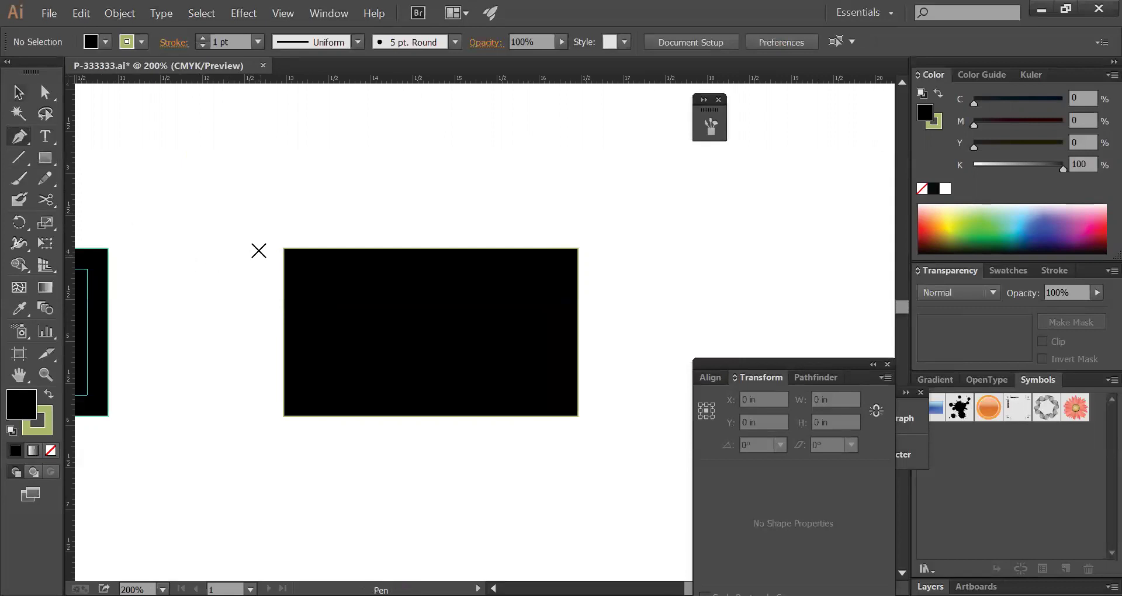
{"action": "left_click", "coordinate": [244, 211]}
{"action": "left_click", "coordinate": [529, 572]}
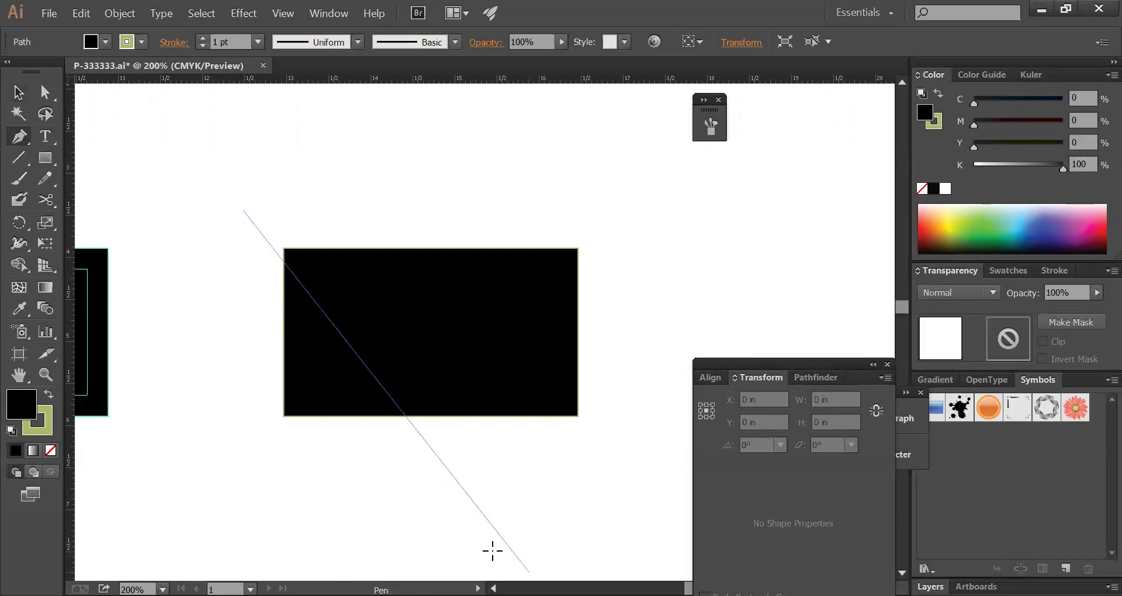
{"action": "left_click", "coordinate": [414, 494]}
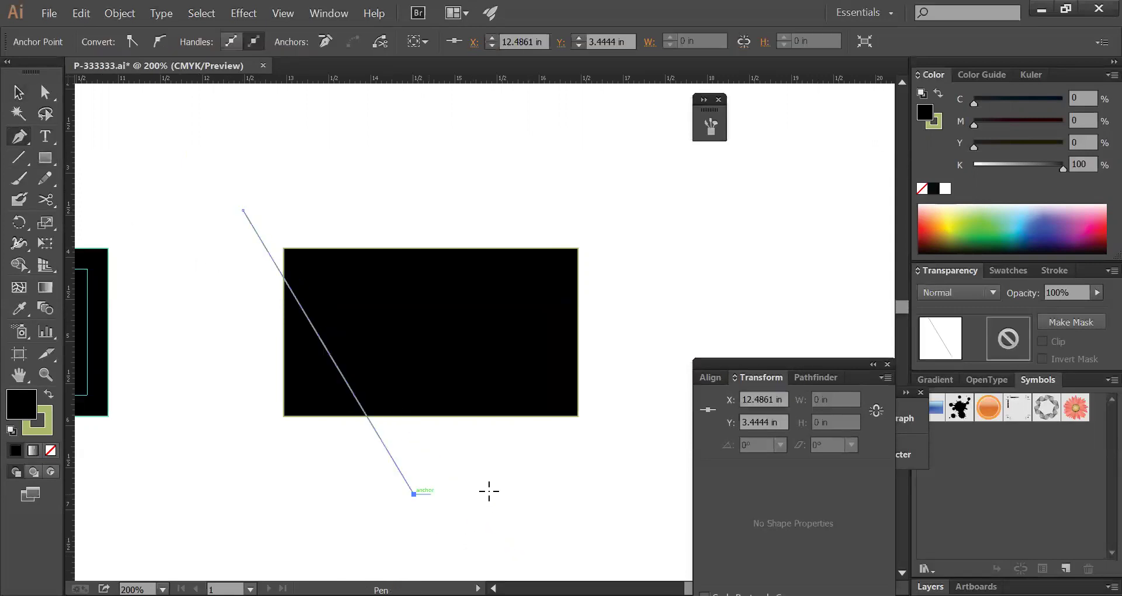
{"action": "left_click", "coordinate": [524, 481], "text": "ctrl"}
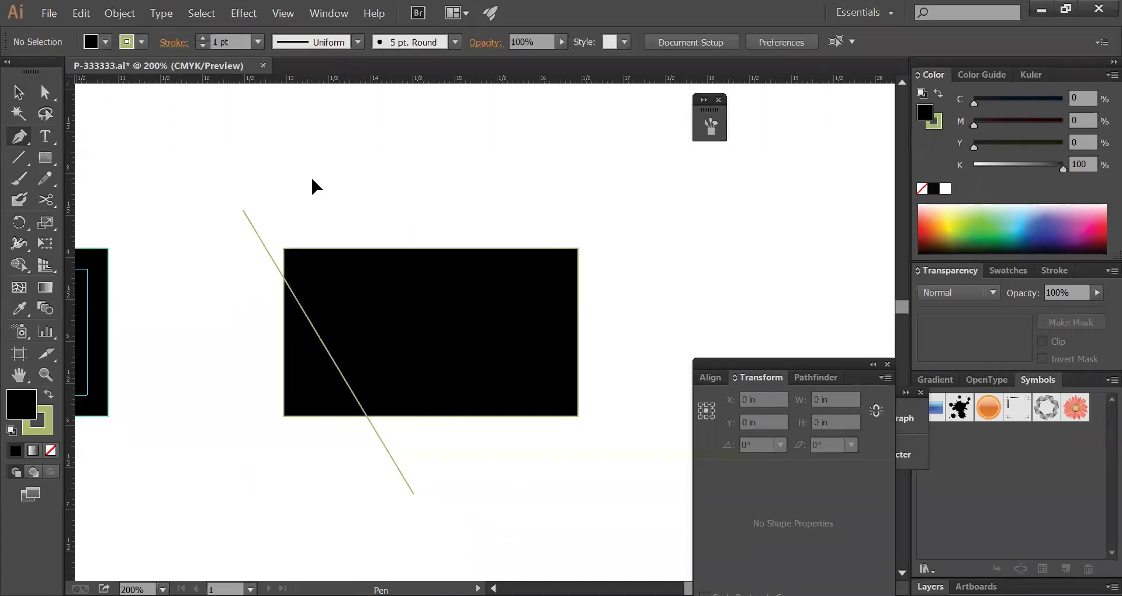
- Draw a second, roughly parallel diagonal line about 4.13 in long across the duplicated rectangle, and copy it a short distance to the right
{"action": "left_click", "coordinate": [491, 477]}
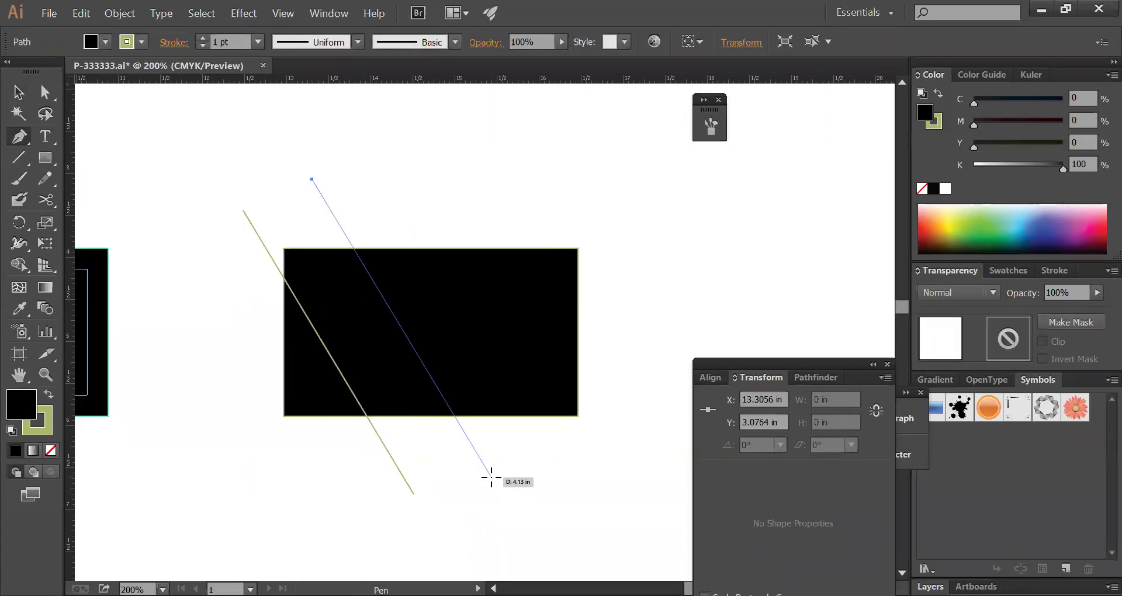
{"action": "left_click", "coordinate": [622, 493], "text": "ctrl"}
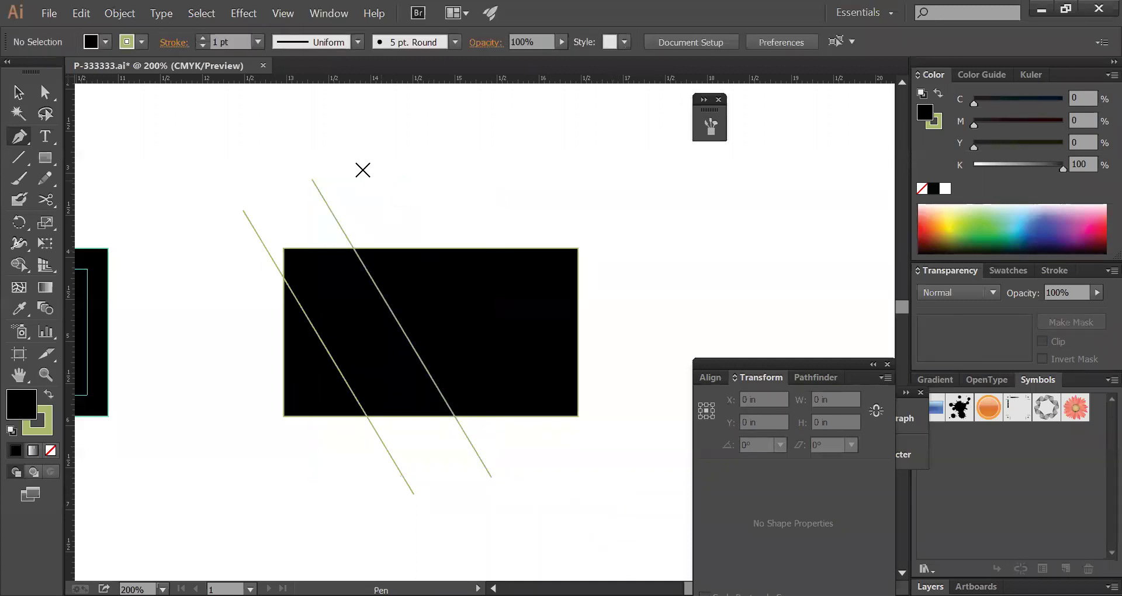
{"action": "mouse_move", "coordinate": [321, 184]}
{"action": "left_mouse_down"}
{"action": "mouse_move", "coordinate": [344, 195]}
{"action": "mouse_move", "coordinate": [337, 188]}
{"action": "left_mouse_up"}
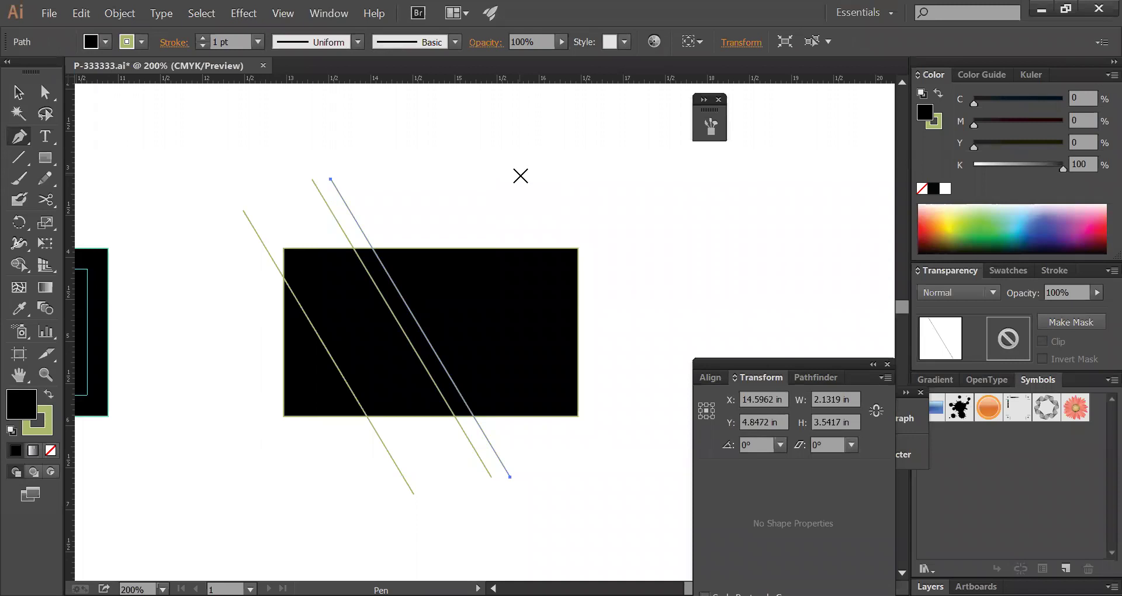
- Divide the duplicate black rectangle along its three diagonal lines with Pathfinder Divide, and ungroup the resulting pieces
{"action": "left_click", "coordinate": [18, 92]}
{"action": "left_click_drag", "start_coordinate": [219, 175], "coordinate": [581, 471]}
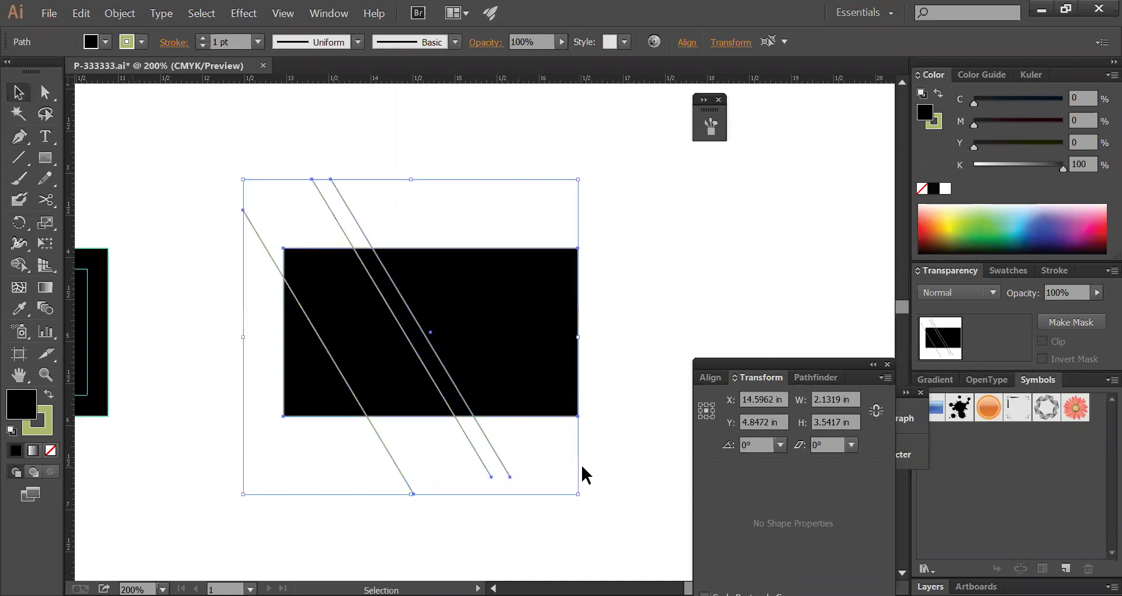
{"action": "left_click", "coordinate": [818, 379]}
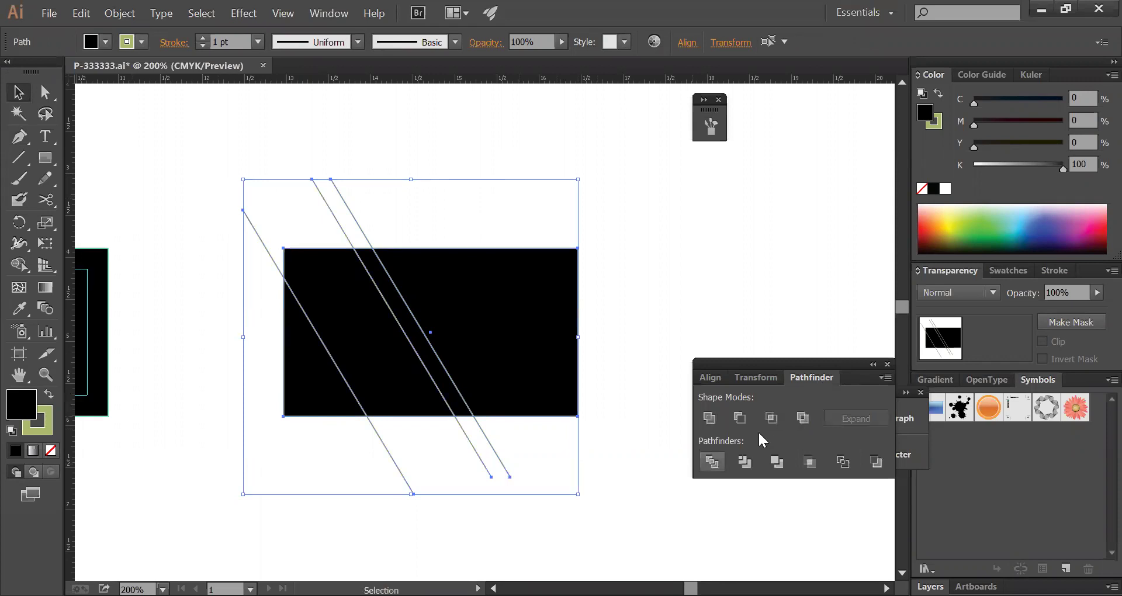
{"action": "left_click", "coordinate": [712, 462]}
{"action": "key", "text": "ctrl"}
{"action": "key", "text": "ctrl+shift+g"}
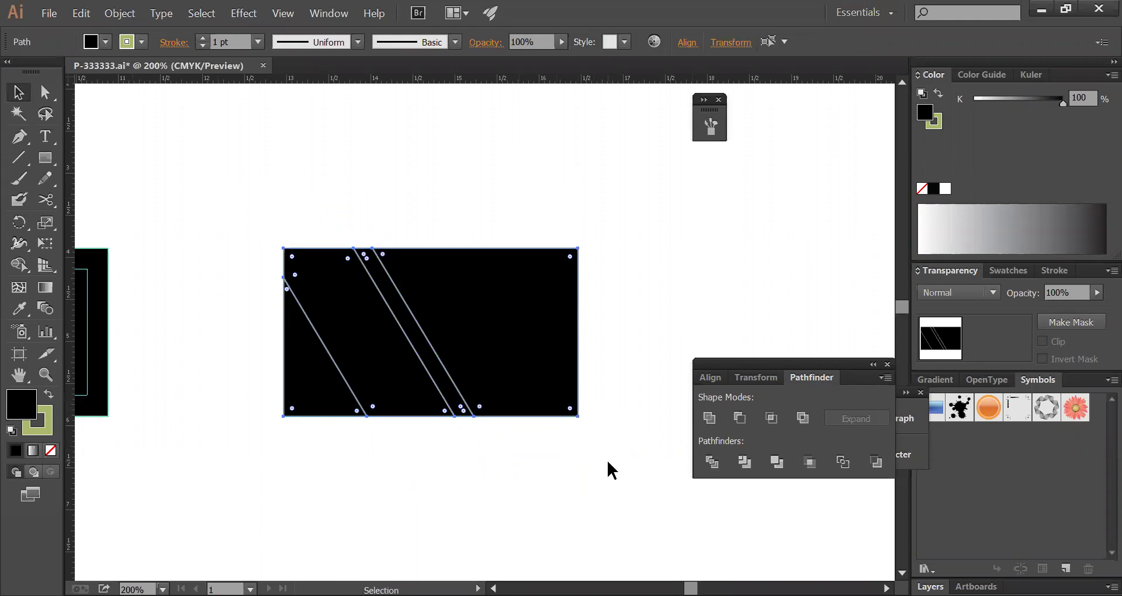
{"action": "right_click", "coordinate": [522, 373]}
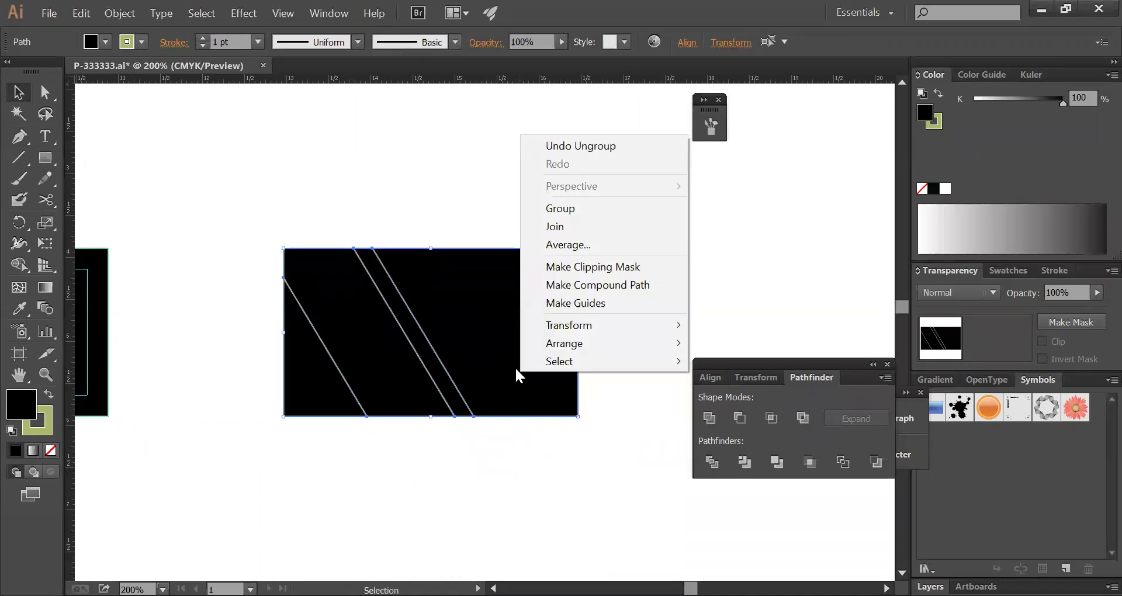
{"action": "left_click", "coordinate": [554, 488]}
- Delete the large right-hand piece and the wide middle band, keeping the corner triangle and the narrow diagonal strip
{"action": "left_click", "coordinate": [538, 375]}
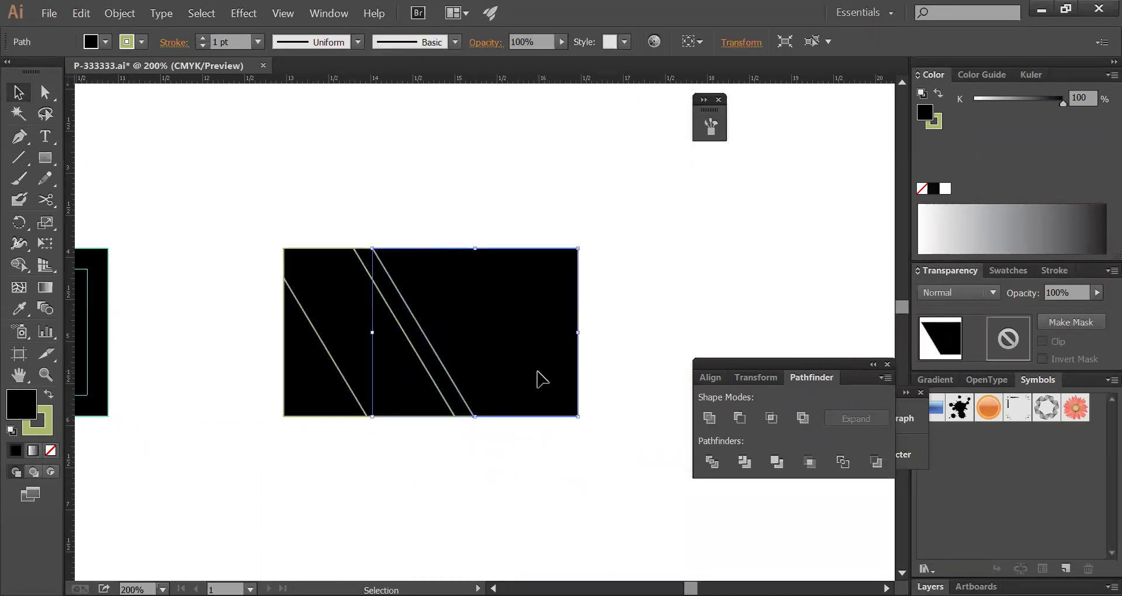
{"action": "key", "text": "Delete"}
{"action": "left_click", "coordinate": [411, 389]}
{"action": "key", "text": "Delete"}
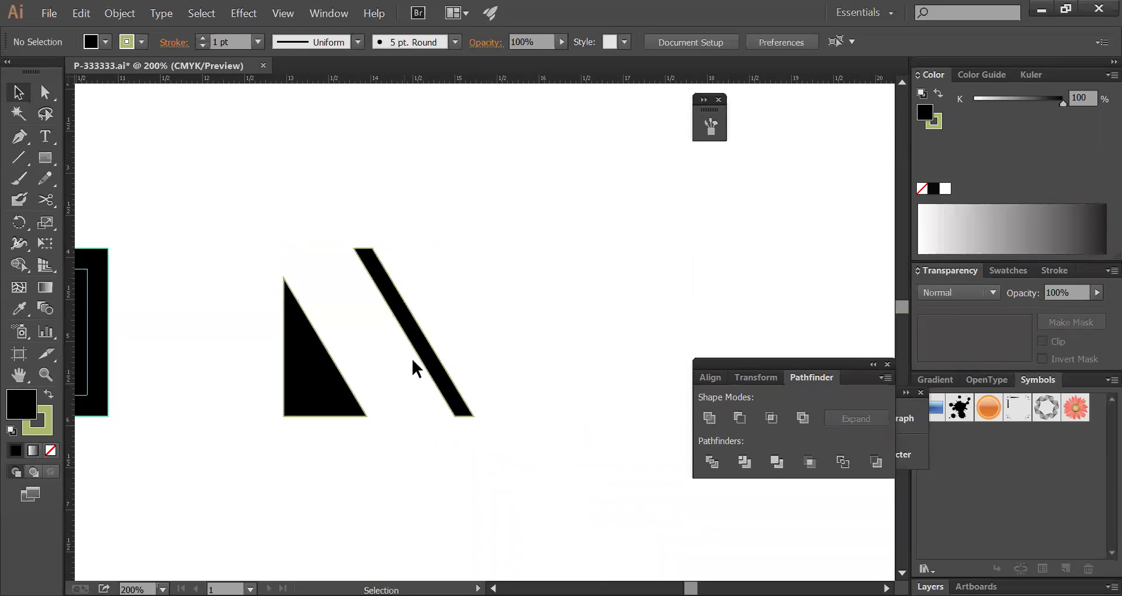
- Fill the triangle and the diagonal strip with CMYK cyan: C 100, M 0, Y 0, K 0
{"action": "left_click", "coordinate": [416, 346]}
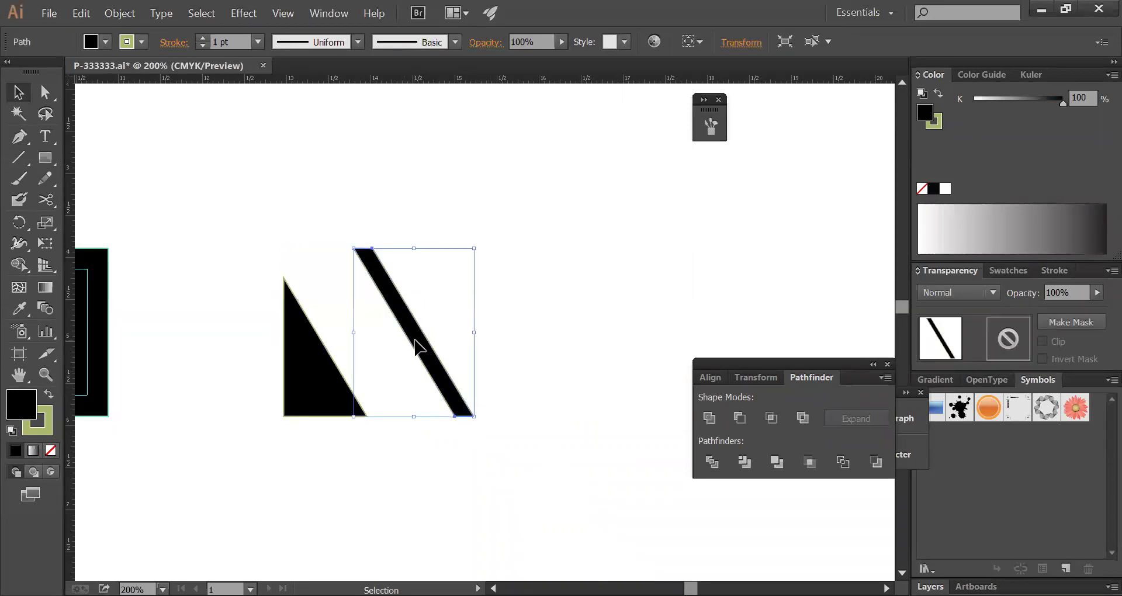
{"action": "left_click", "coordinate": [308, 383], "text": "shift"}
{"action": "left_click", "coordinate": [1111, 74]}
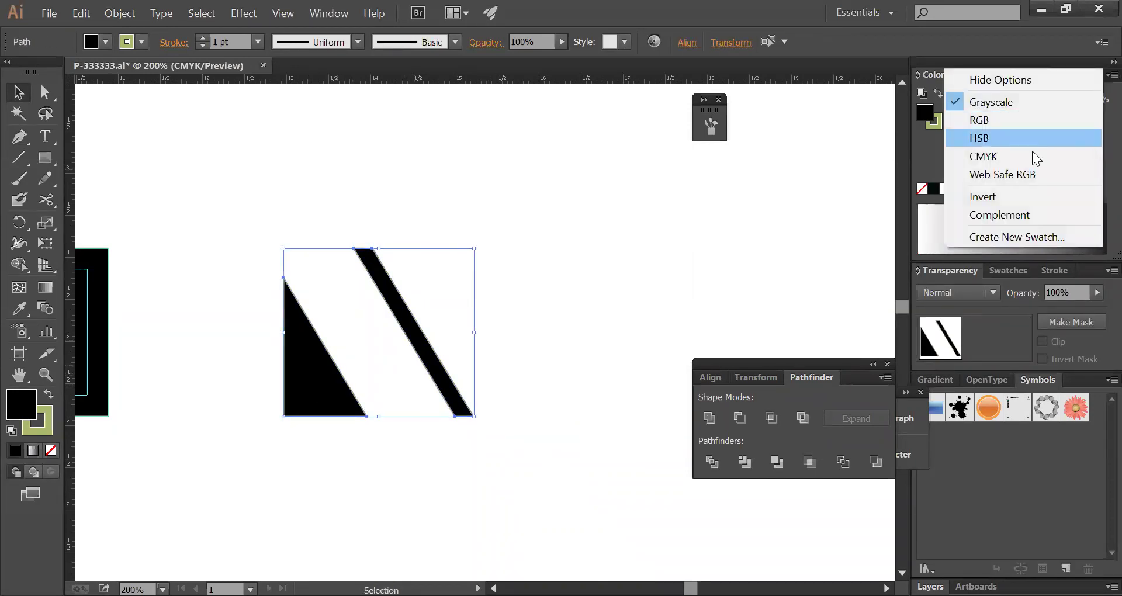
{"action": "left_click", "coordinate": [987, 155]}
{"action": "left_click_drag", "start_coordinate": [1043, 100], "coordinate": [1092, 93]}
{"action": "left_click_drag", "start_coordinate": [1004, 168], "coordinate": [946, 167]}
{"action": "left_click", "coordinate": [471, 331]}
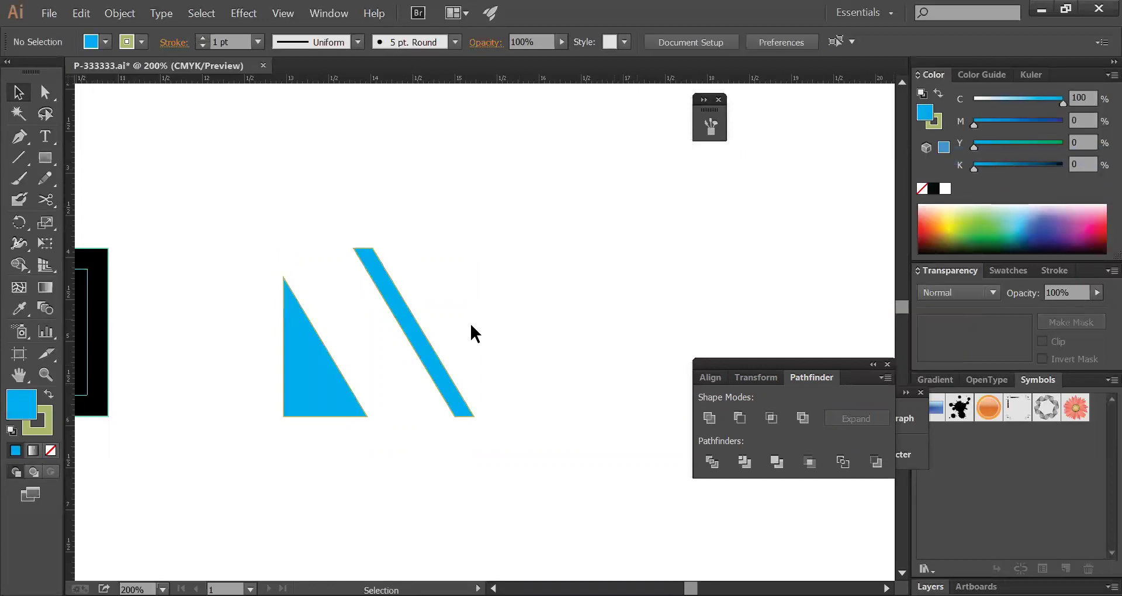
- Group the cyan triangle and the diagonal strip
{"action": "left_click_drag", "start_coordinate": [364, 350], "coordinate": [673, 331]}
{"action": "left_click", "coordinate": [644, 348]}
{"action": "left_click", "coordinate": [786, 218]}
{"action": "left_click_drag", "start_coordinate": [743, 314], "coordinate": [877, 458]}
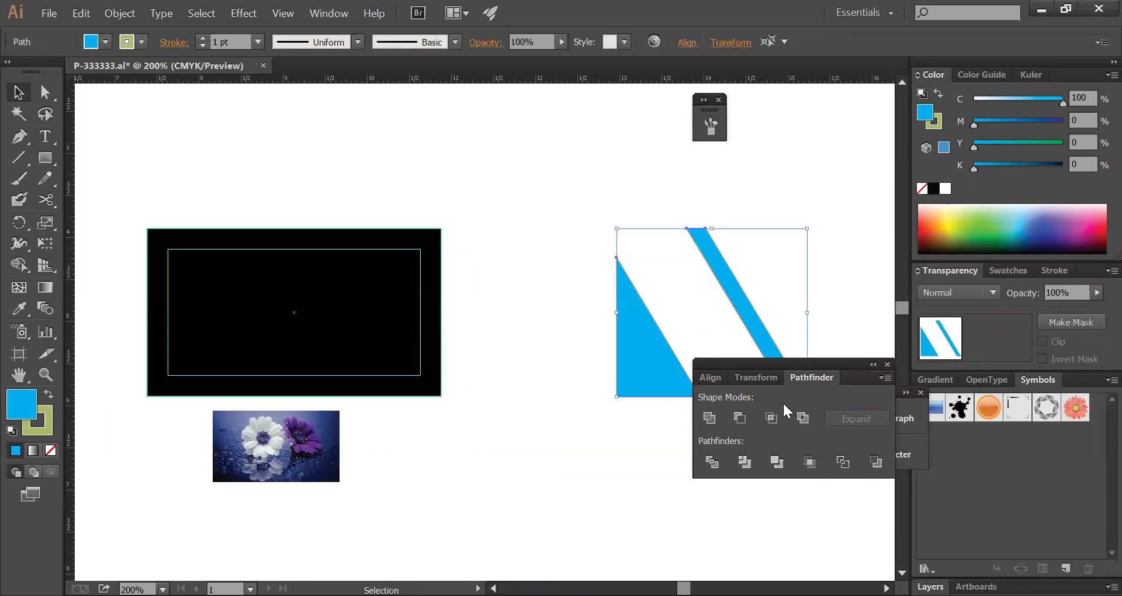
{"action": "key", "text": "ctrl+g"}
- Align the cyan group to the left edge of the original black card
{"action": "left_click", "coordinate": [615, 206]}
{"action": "left_click_drag", "start_coordinate": [559, 181], "coordinate": [817, 439]}
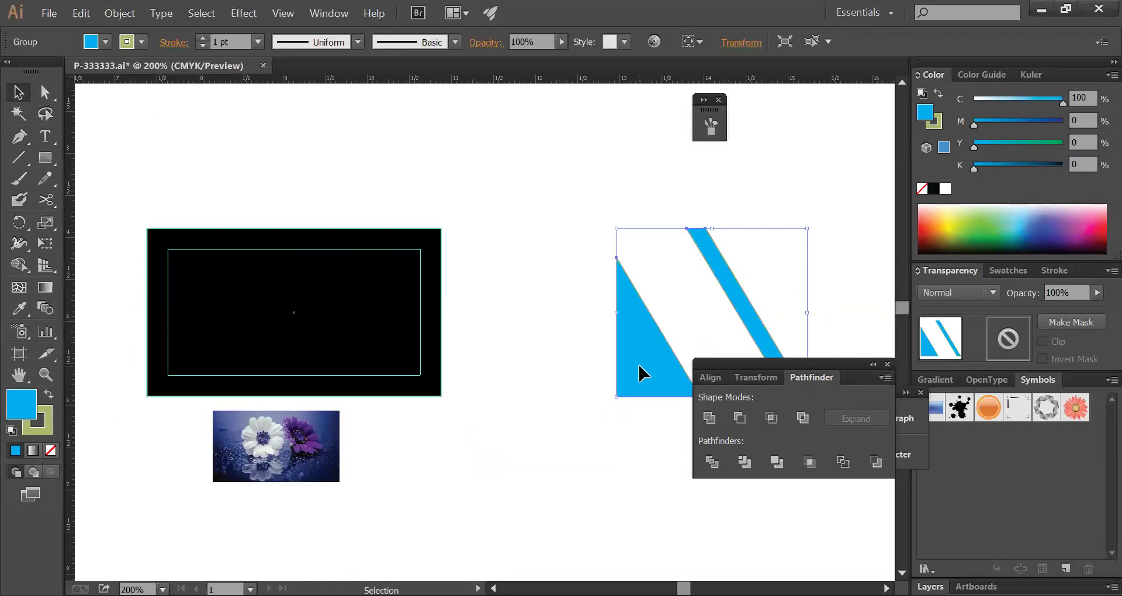
{"action": "left_click", "coordinate": [388, 327], "text": "shift"}
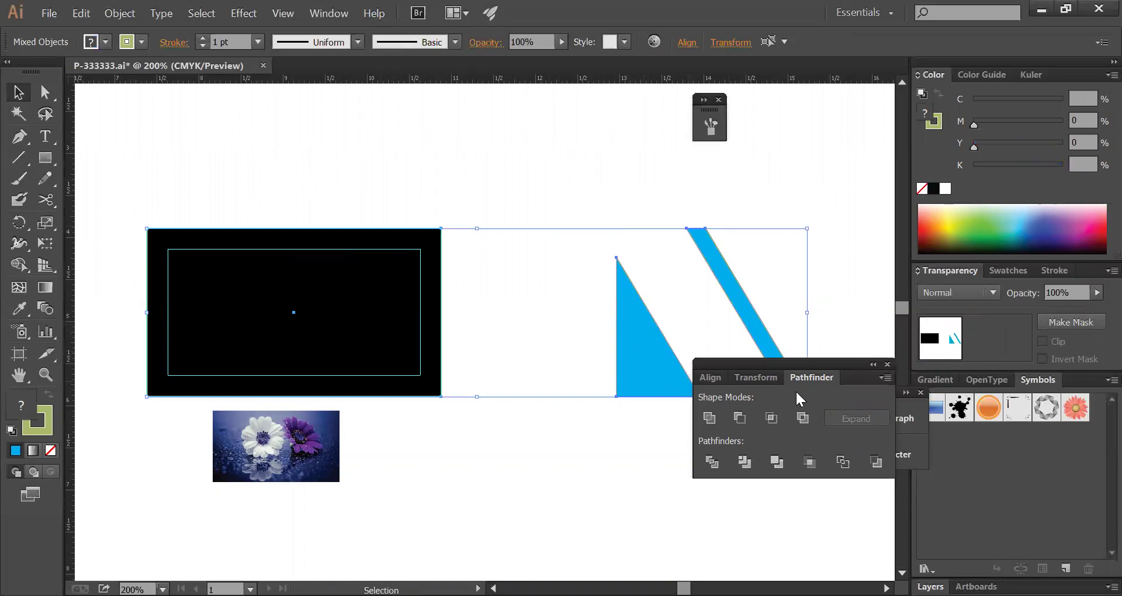
{"action": "left_click", "coordinate": [575, 301]}
{"action": "left_click", "coordinate": [631, 320]}
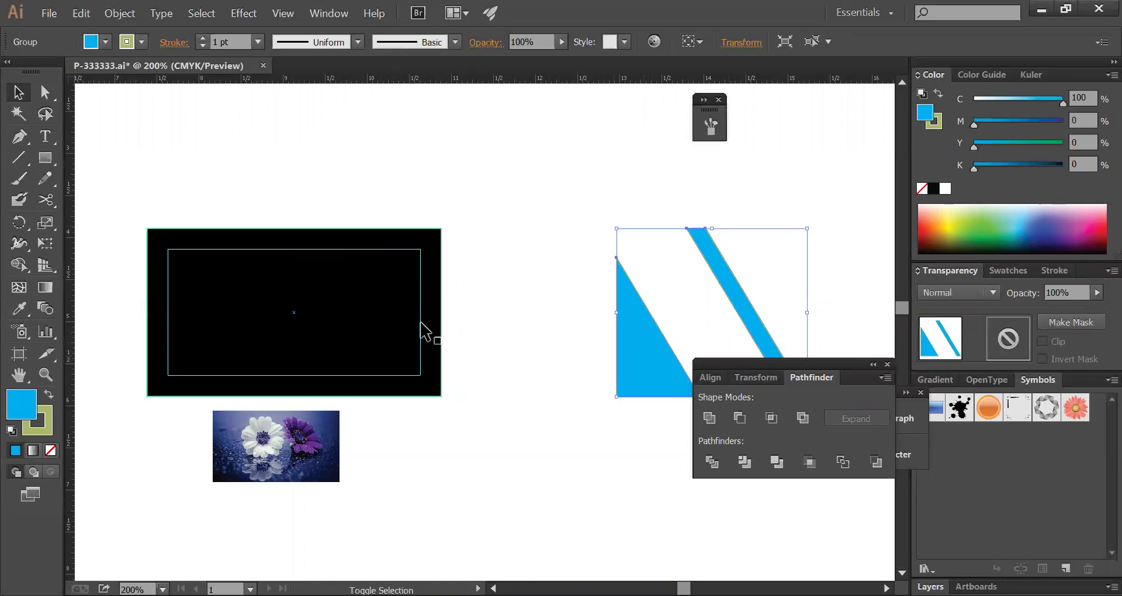
{"action": "left_click", "coordinate": [358, 321], "text": "shift"}
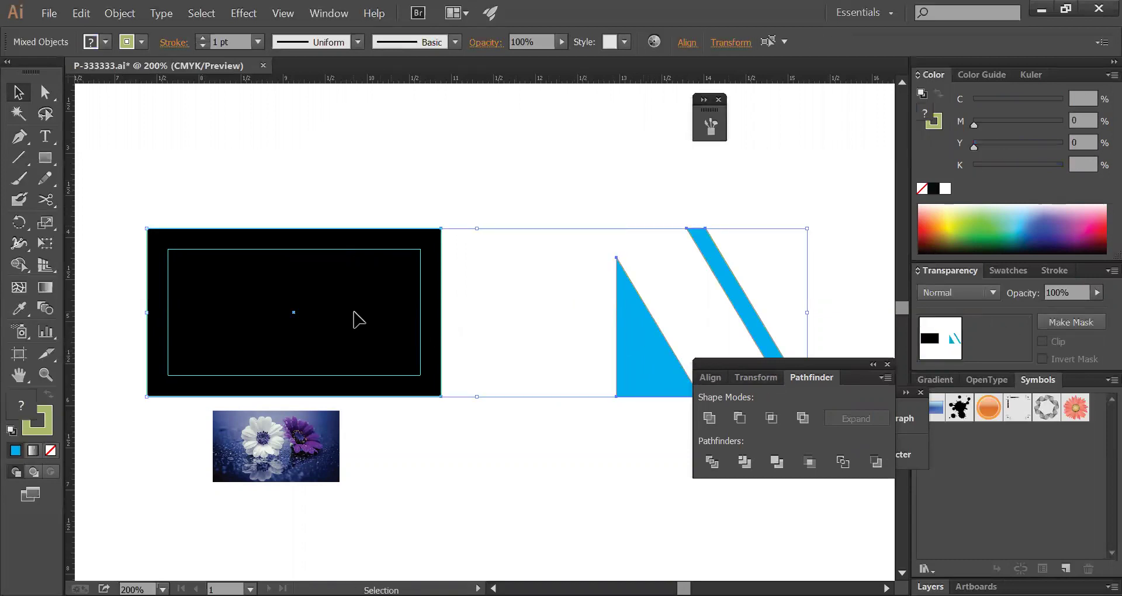
{"action": "left_click", "coordinate": [715, 377]}
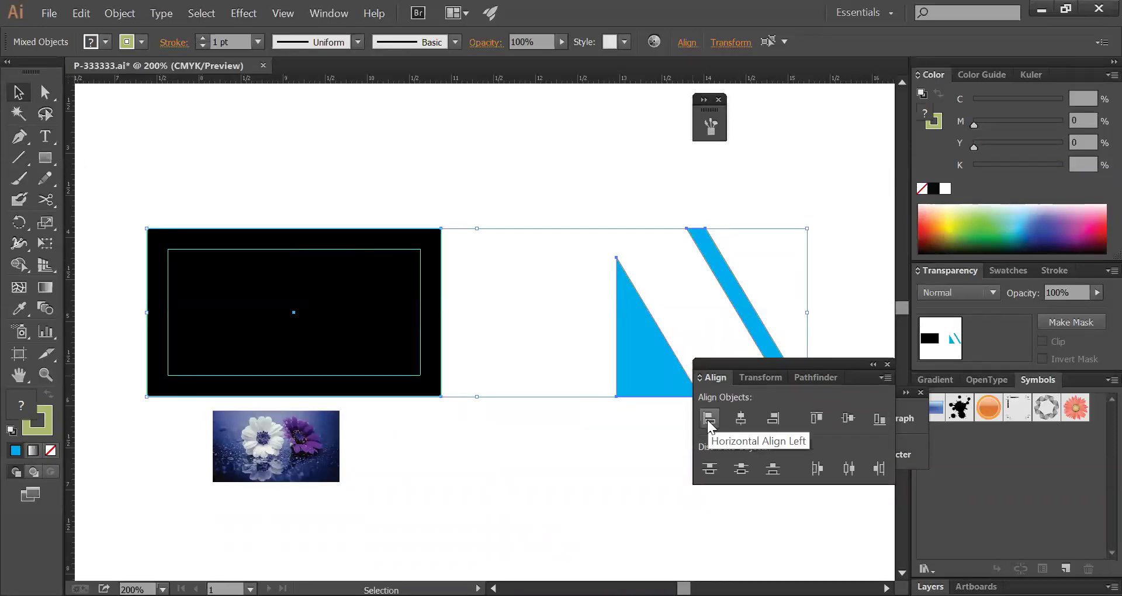
{"action": "left_click", "coordinate": [707, 419]}
{"action": "left_click", "coordinate": [540, 346]}
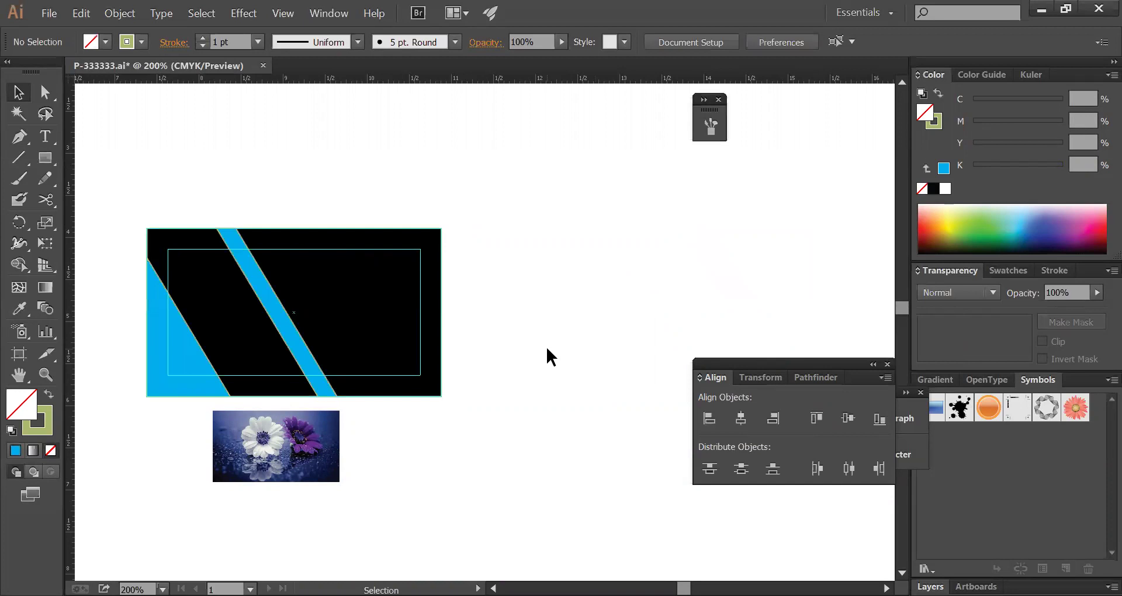
{"action": "key", "text": "Tab"}
{"action": "key", "text": "space"}
{"action": "left_click_drag", "start_coordinate": [436, 343], "coordinate": [601, 333]}
{"action": "left_click_drag", "start_coordinate": [529, 327], "coordinate": [398, 325]}
{"action": "left_click", "coordinate": [750, 369], "text": "alt"}
{"action": "left_click_drag", "start_coordinate": [739, 368], "coordinate": [606, 351]}
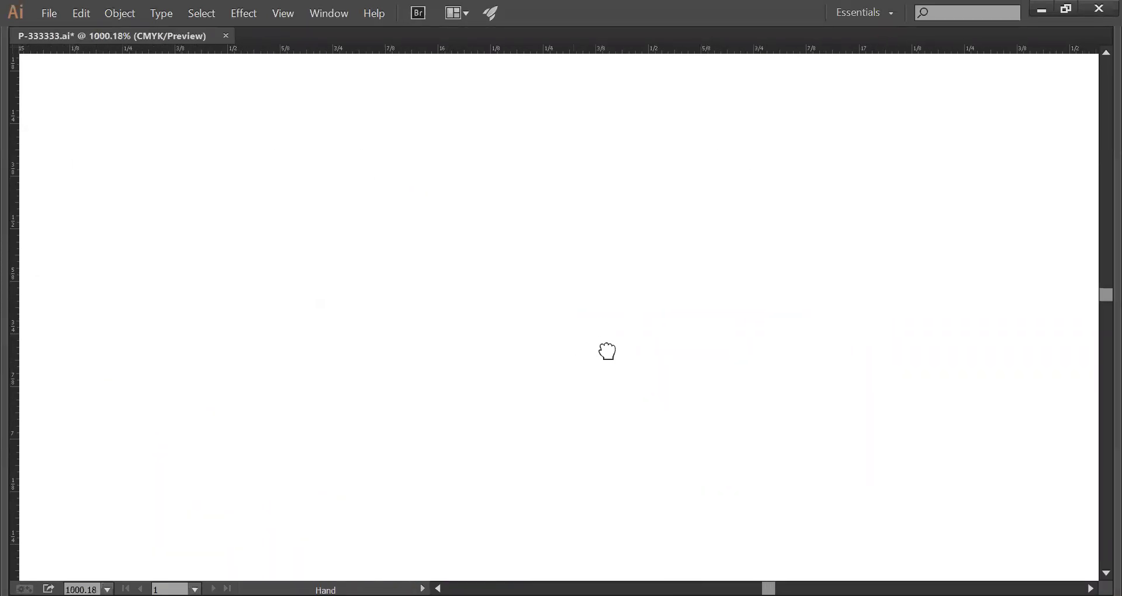
{"action": "key", "text": "ctrl+0"}
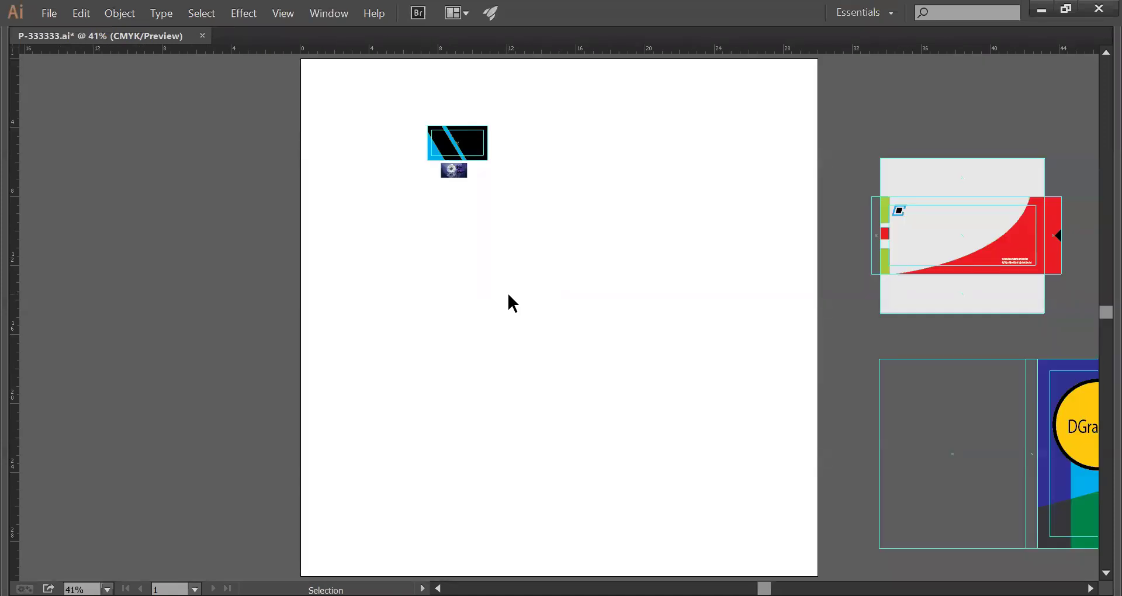
{"action": "left_click_drag", "start_coordinate": [396, 123], "coordinate": [587, 187]}
{"action": "left_click_drag", "start_coordinate": [626, 233], "coordinate": [634, 250]}
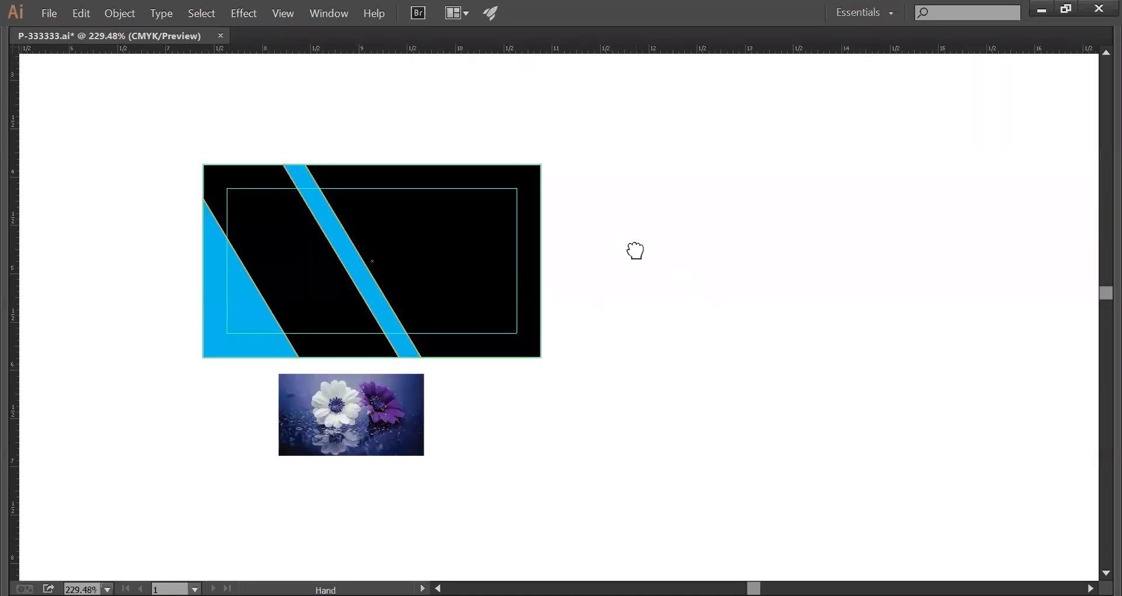
{"action": "left_click", "coordinate": [637, 267], "text": "alt"}
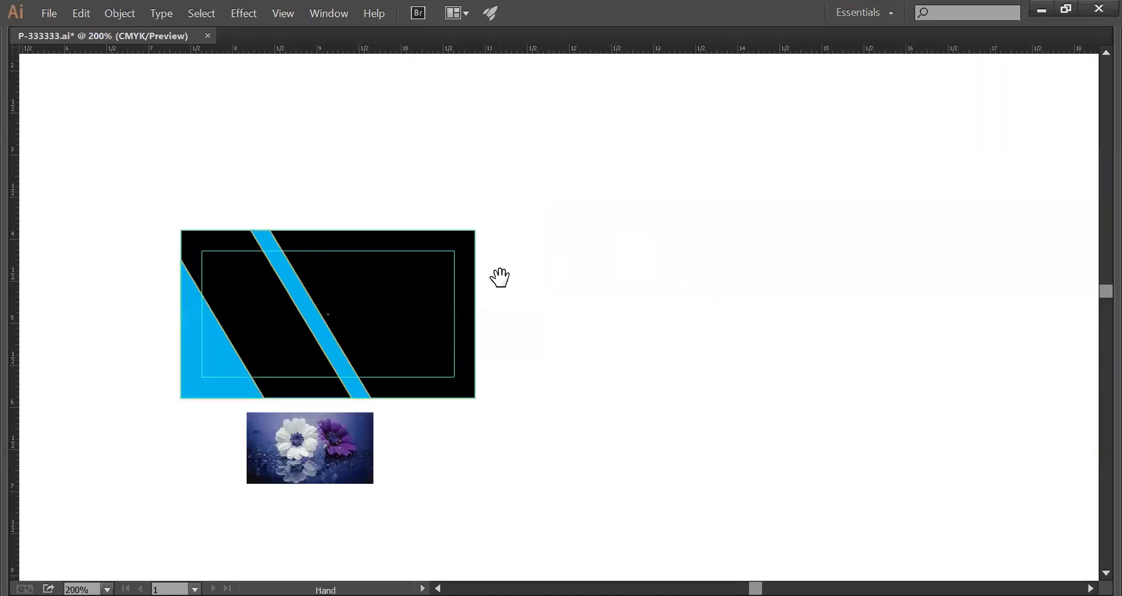
{"action": "left_click", "coordinate": [584, 296], "text": "alt"}
{"action": "left_click_drag", "start_coordinate": [486, 300], "coordinate": [563, 272]}
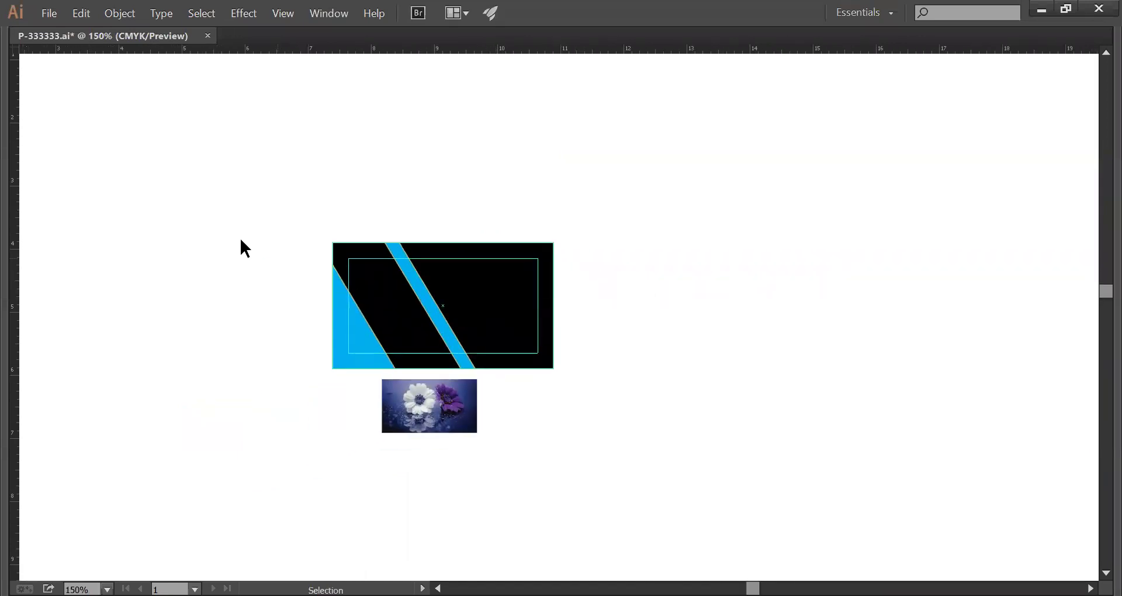
- Draw a circle over the cyan triangle's slanted edge and enlarge it from its centre until it reaches the left margin guide
{"action": "key", "text": "Tab"}
{"action": "left_click_drag", "start_coordinate": [51, 164], "coordinate": [95, 206]}
{"action": "key", "text": "z"}
{"action": "key", "text": "Tab"}
{"action": "left_click_drag", "start_coordinate": [274, 205], "coordinate": [673, 434]}
{"action": "key", "text": "l"}
{"action": "left_click_drag", "start_coordinate": [285, 288], "coordinate": [394, 396]}
{"action": "key", "text": "v"}
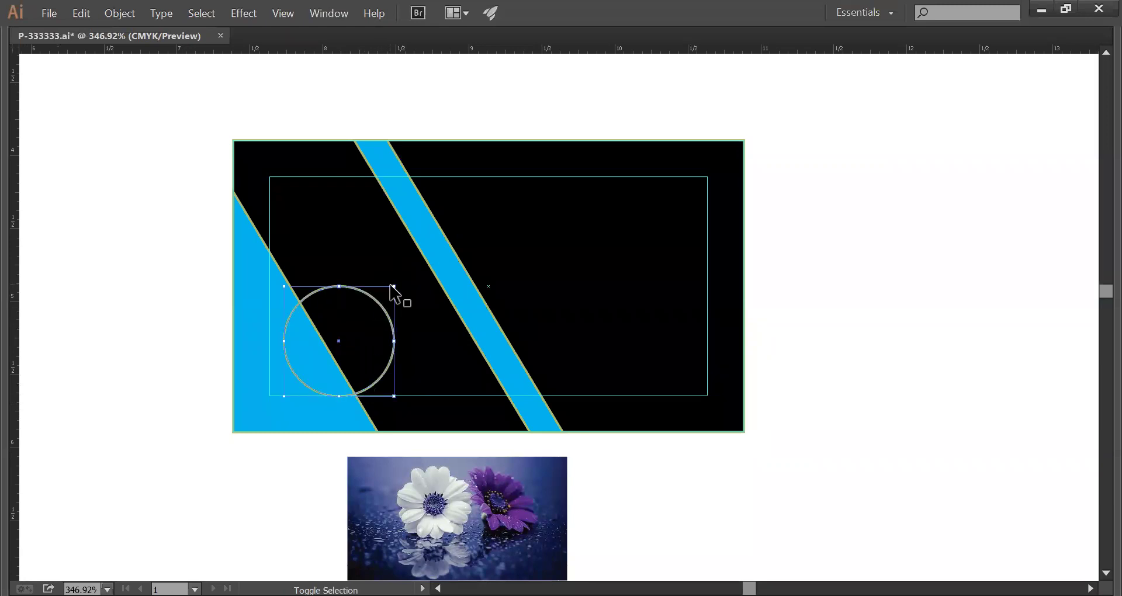
{"action": "left_click_drag", "start_coordinate": [395, 287], "coordinate": [407, 273]}
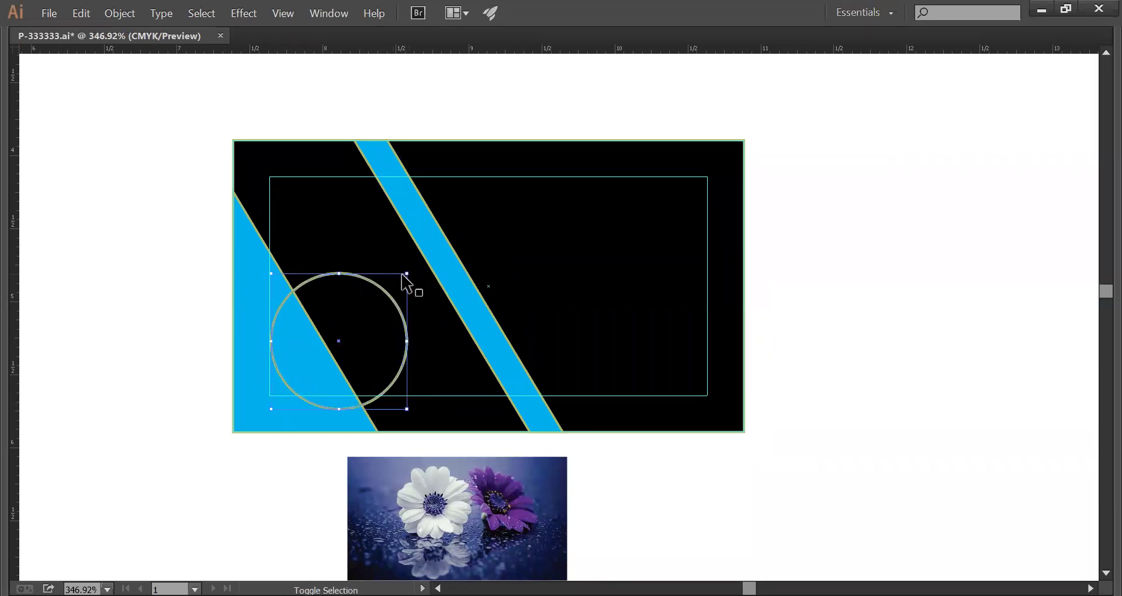
{"action": "left_click", "coordinate": [792, 299]}
{"action": "key", "text": "Tab"}
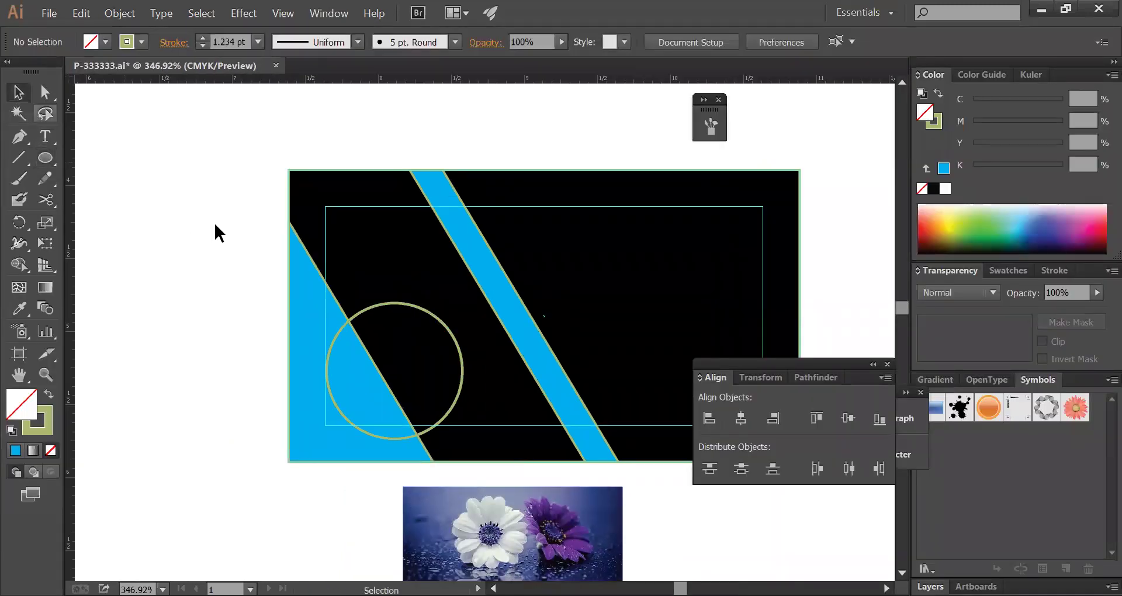
- Move the circle slightly up and fill it with light green, C 53.73, M 0, Y 100, K 0
{"action": "key", "text": "Tab"}
{"action": "left_click", "coordinate": [332, 274]}
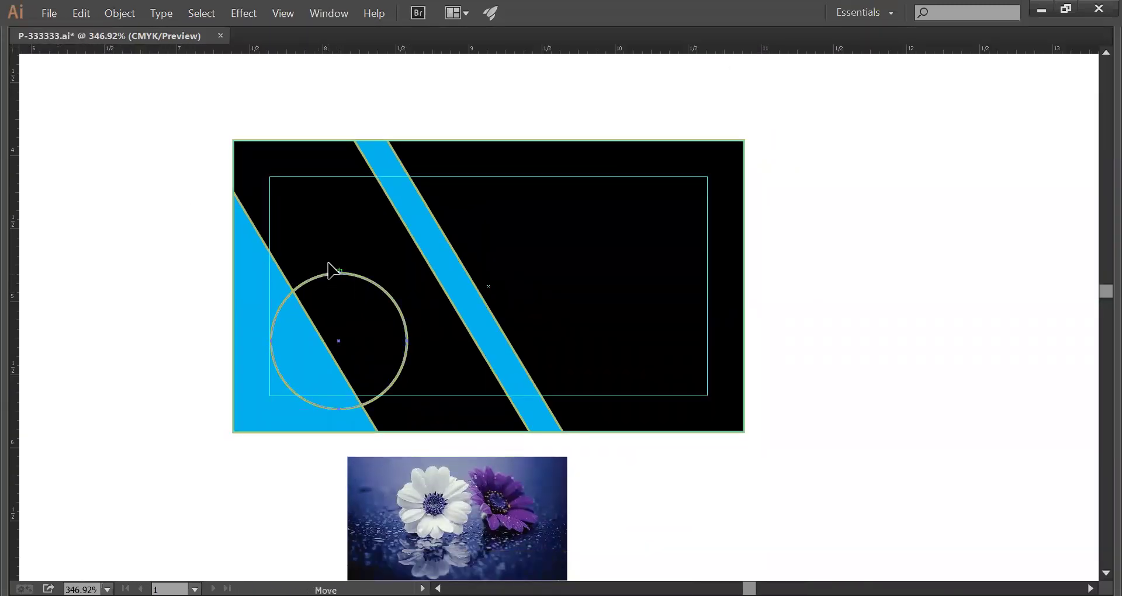
{"action": "key", "text": "Tab"}
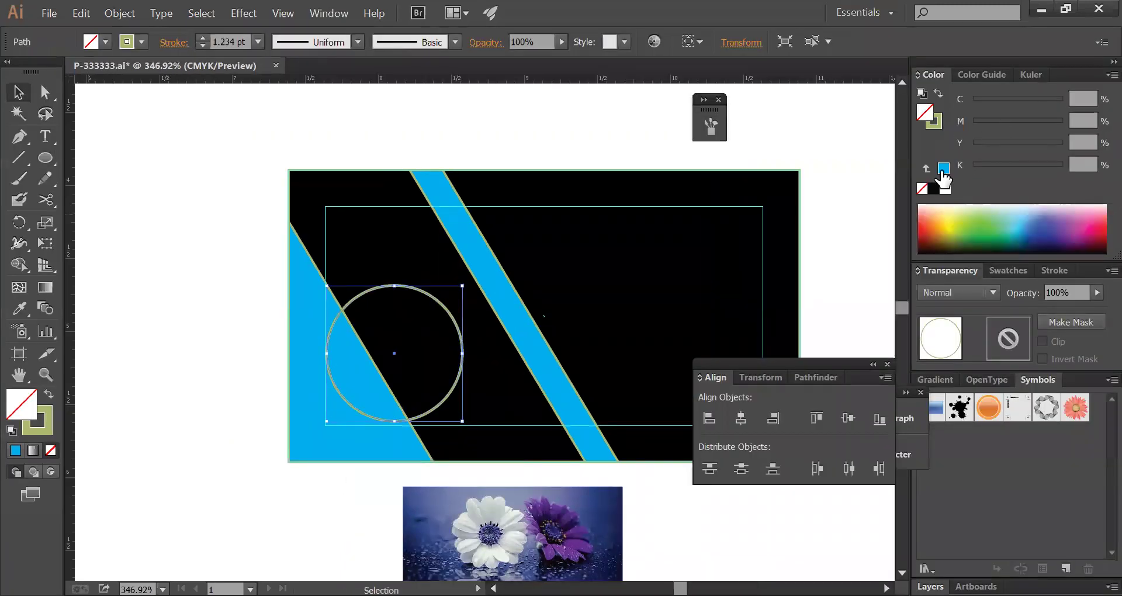
{"action": "left_click", "coordinate": [974, 218]}
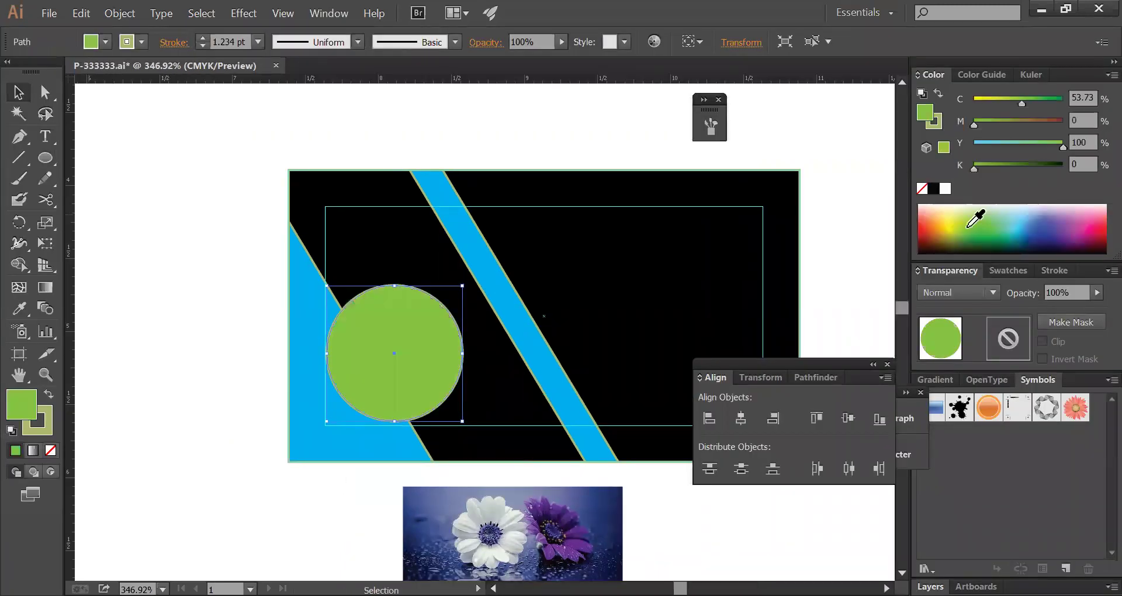
- Create a smaller concentric copy of the green circle and fill it with darker green, C 70.98, M 20, Y 100, K 5.1
{"action": "key", "text": "a"}
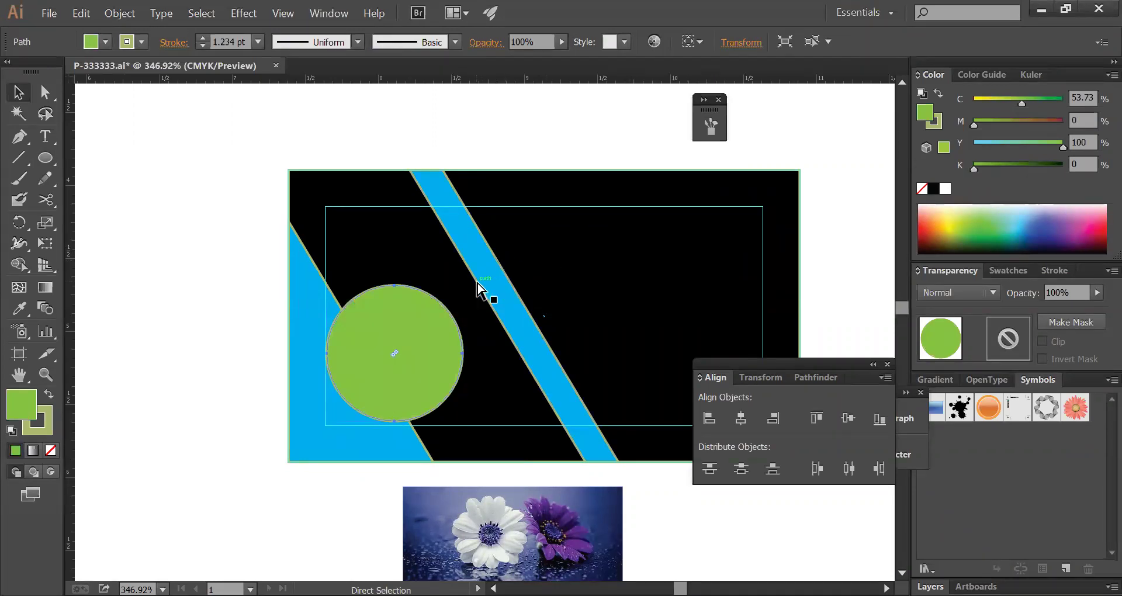
{"action": "key", "text": "v"}
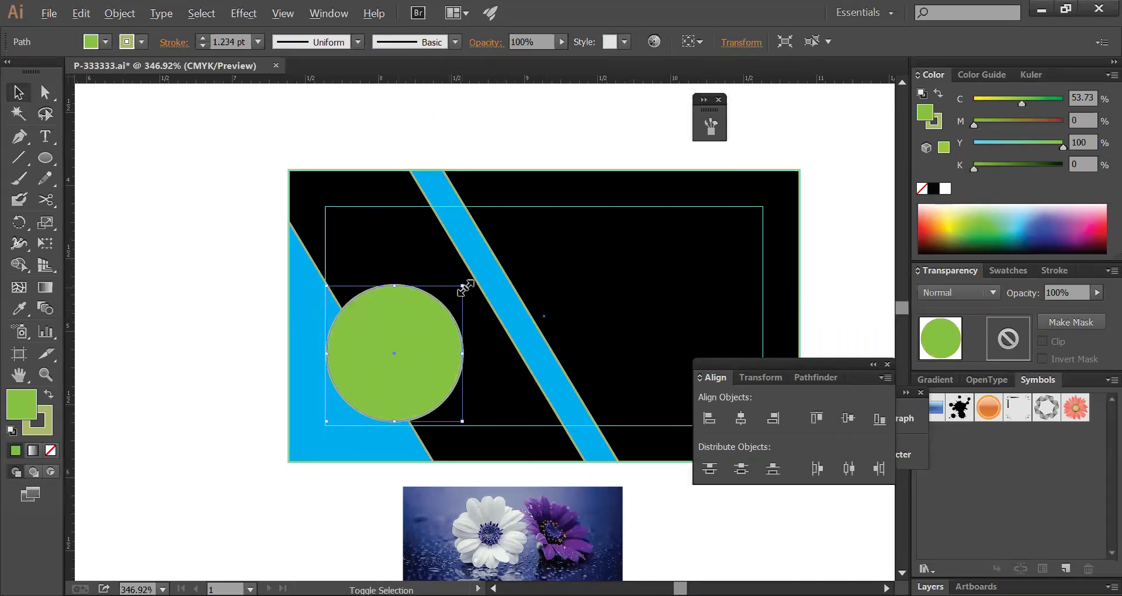
{"action": "left_click_drag", "start_coordinate": [462, 287], "coordinate": [459, 305]}
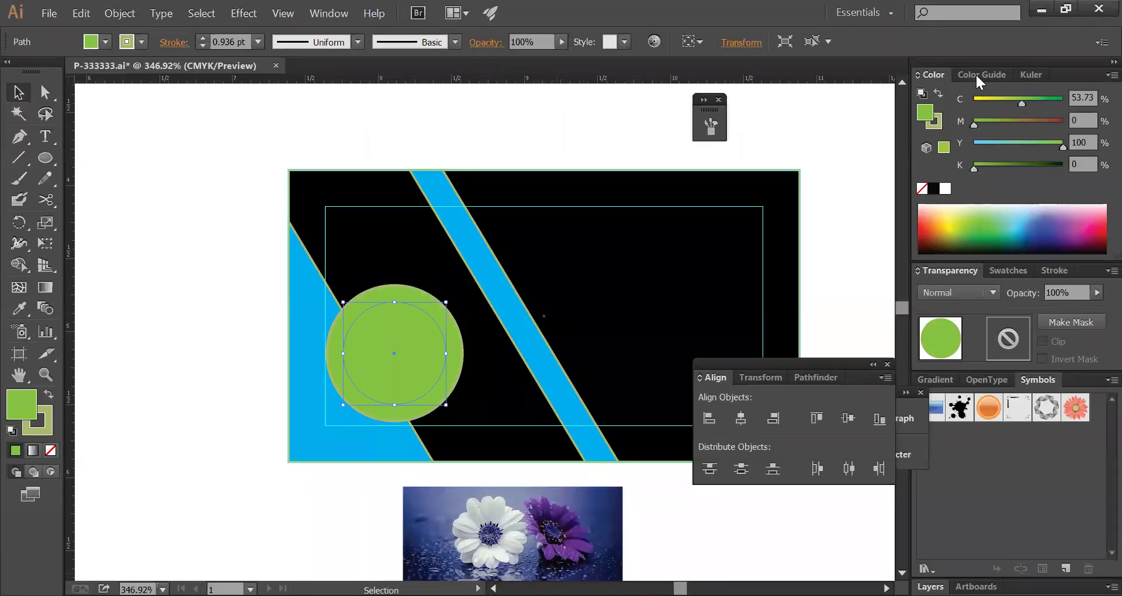
{"action": "left_click", "coordinate": [979, 236]}
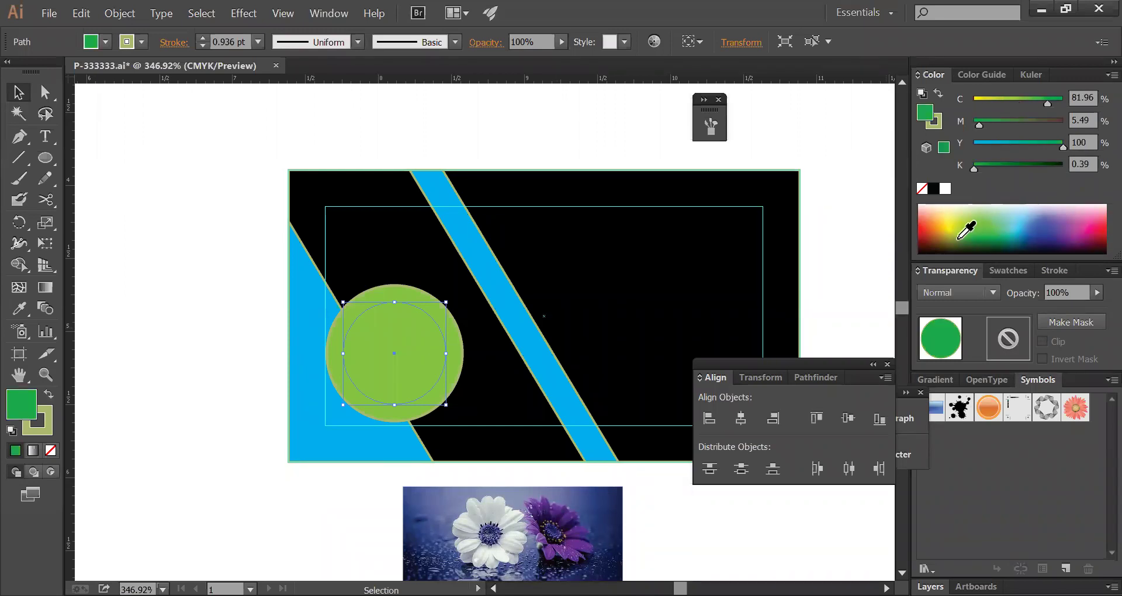
{"action": "left_click", "coordinate": [962, 237]}
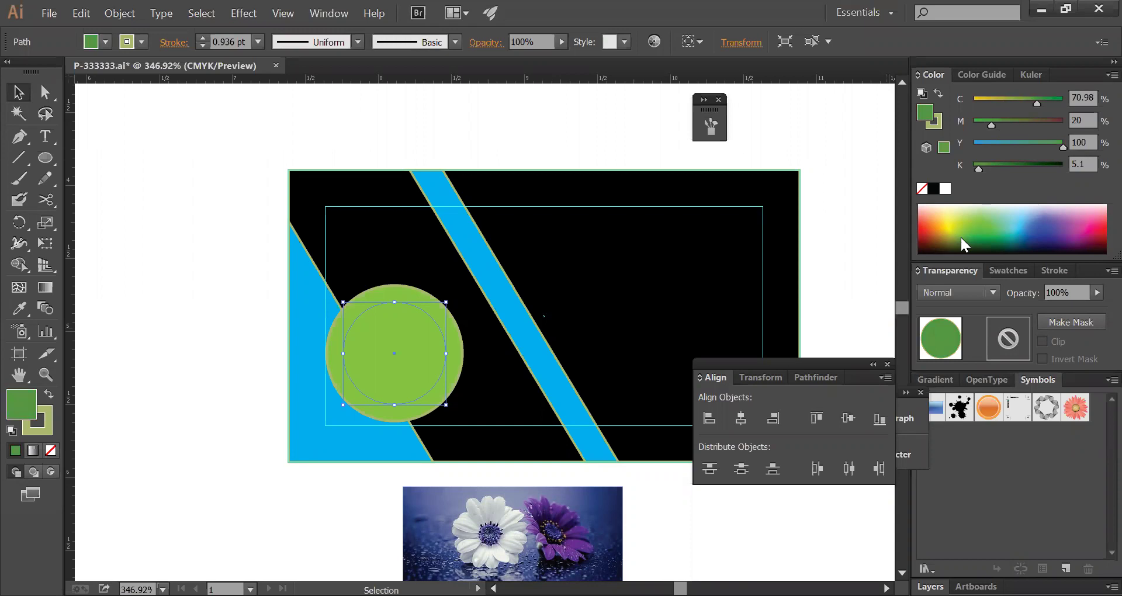
{"action": "left_click", "coordinate": [961, 237]}
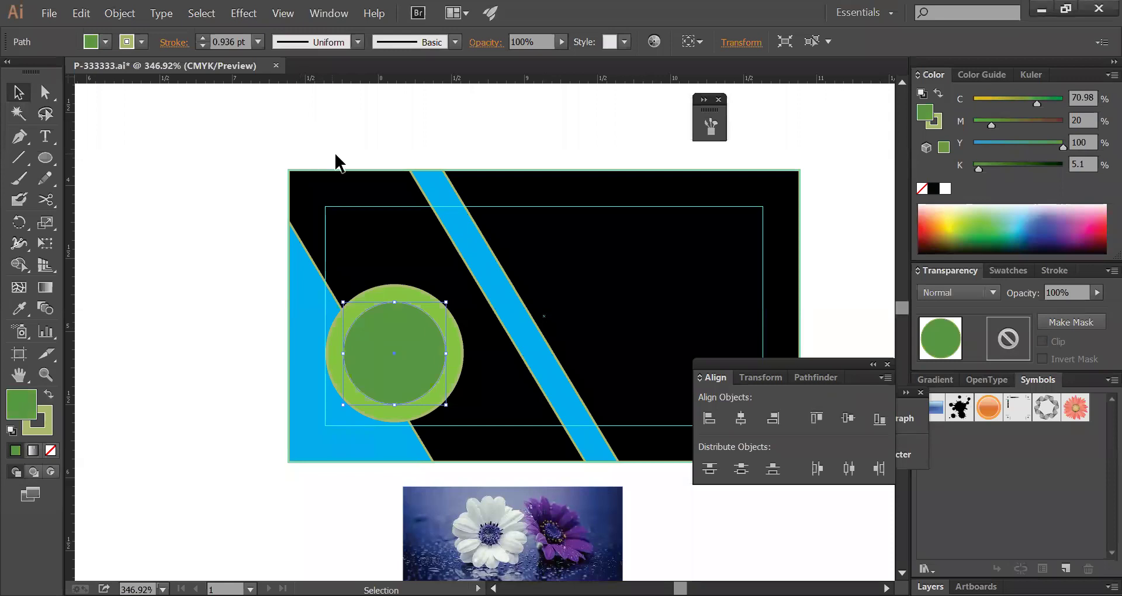
- Enlarge the inner dark green circle from its centre to leave a narrower light green ring, and select the outer circle
{"action": "left_click", "coordinate": [348, 142]}
{"action": "left_click", "coordinate": [390, 350]}
{"action": "left_click_drag", "start_coordinate": [449, 302], "coordinate": [454, 295]}
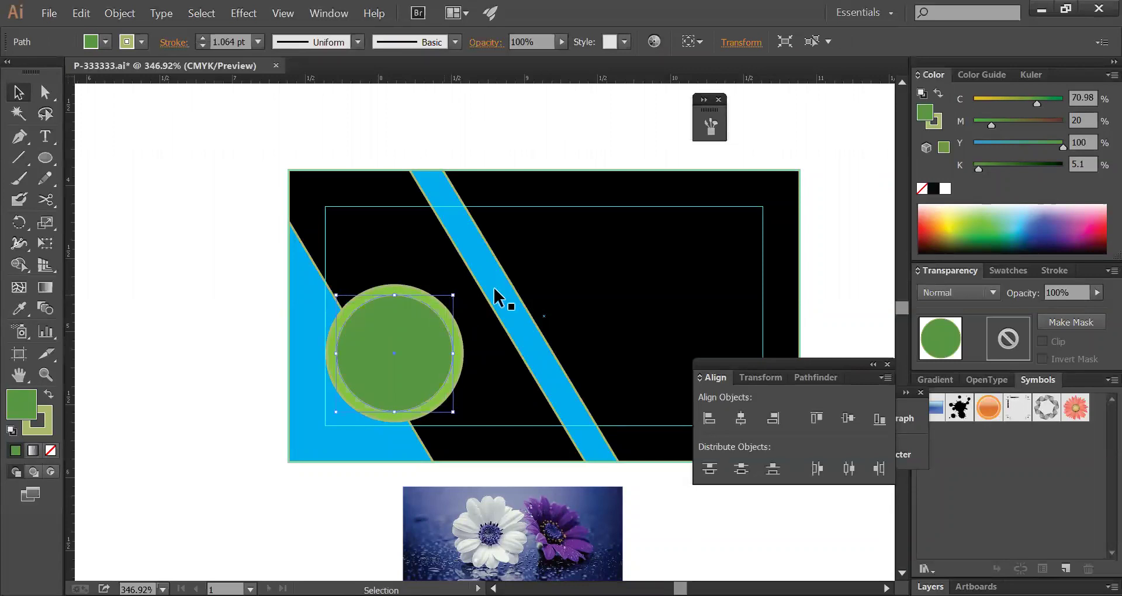
{"action": "left_click", "coordinate": [496, 145]}
{"action": "left_click", "coordinate": [447, 314]}
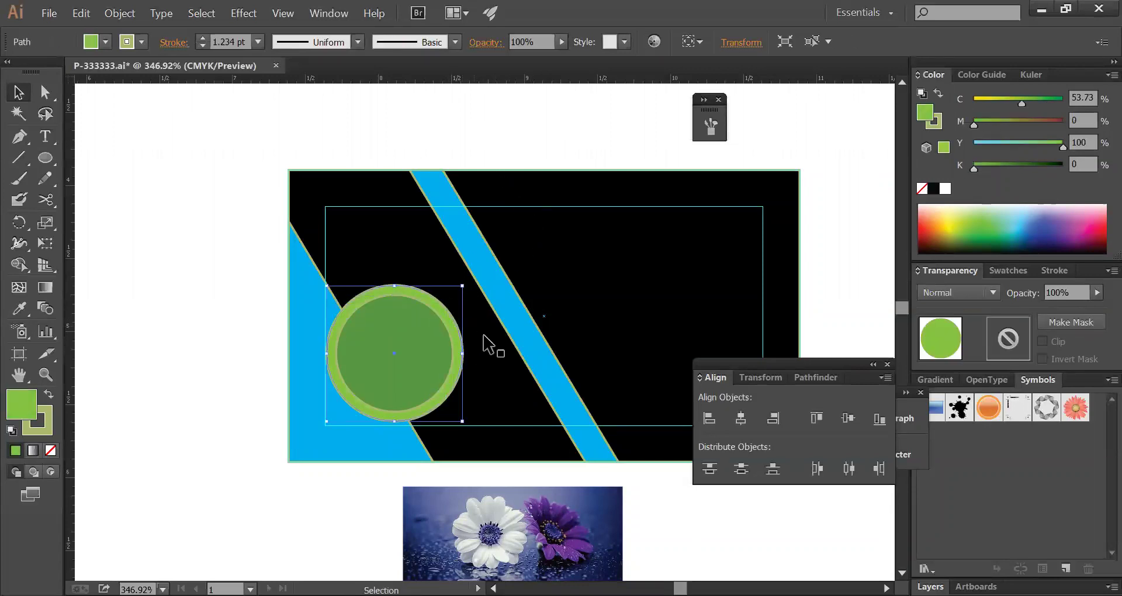
- Fill the outer circle with orange, C 0, M 50, Y 100, K 0, and remove its outline
{"action": "left_click_drag", "start_coordinate": [1022, 103], "coordinate": [945, 86]}
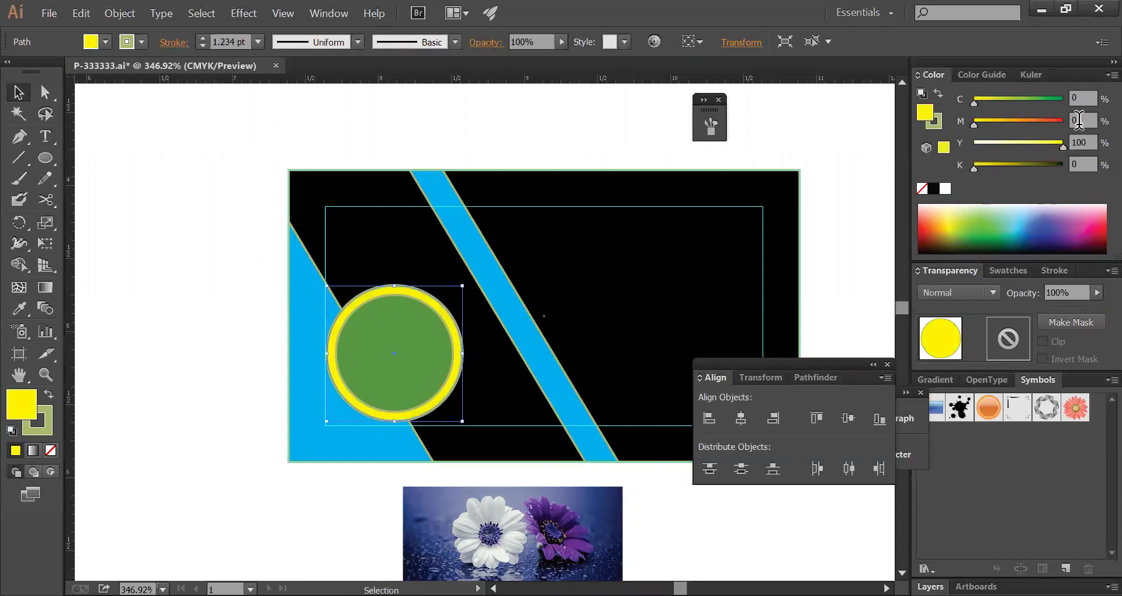
{"action": "type", "text": "50"}
{"action": "key", "text": "Return"}
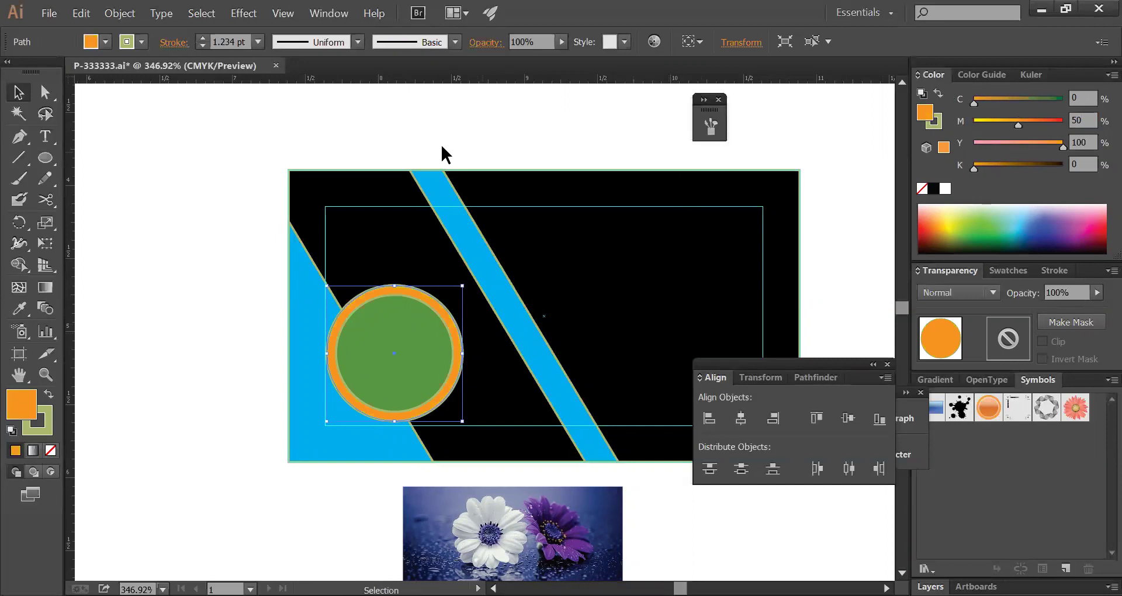
{"action": "left_click", "coordinate": [937, 123]}
{"action": "left_click", "coordinate": [922, 189]}
{"action": "left_click", "coordinate": [466, 118]}
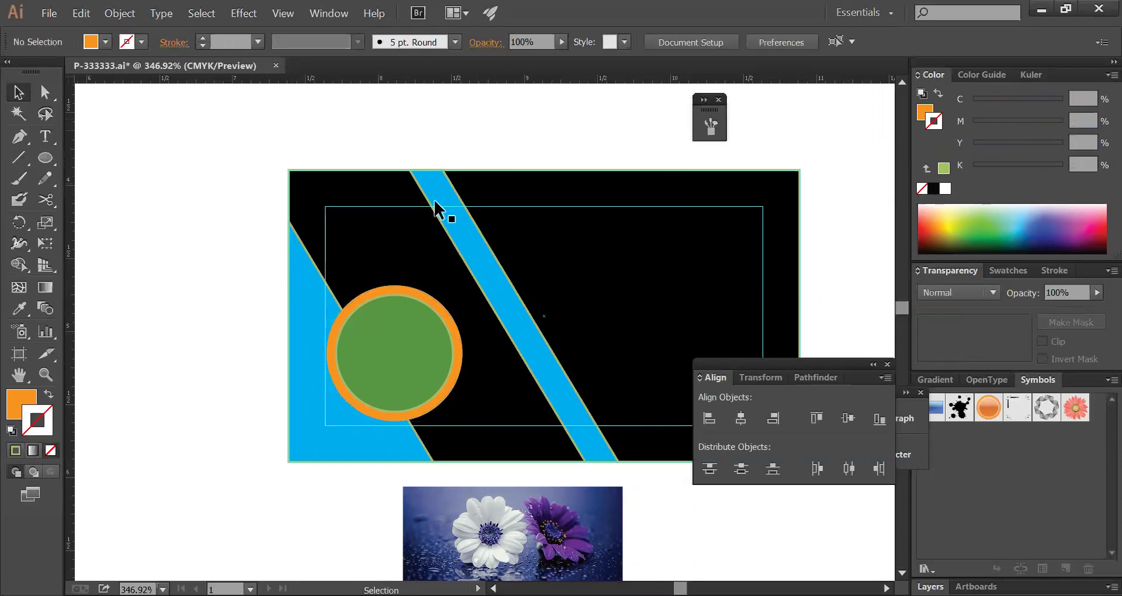
{"action": "left_click", "coordinate": [413, 338]}
{"action": "key", "text": "Tab"}
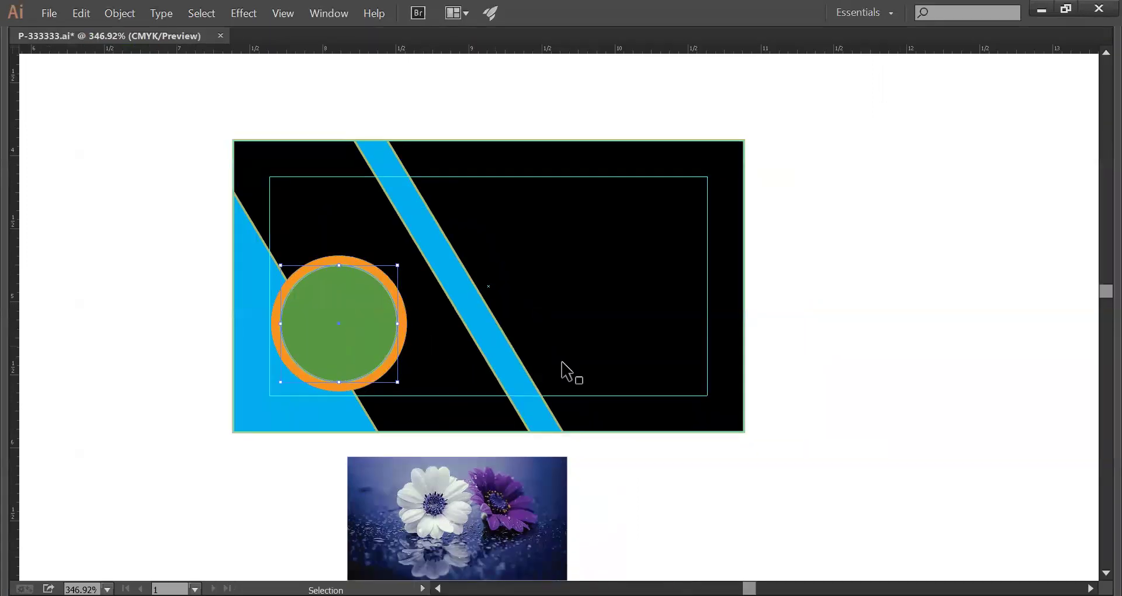
{"action": "left_click", "coordinate": [866, 444]}
{"action": "key", "text": "space"}
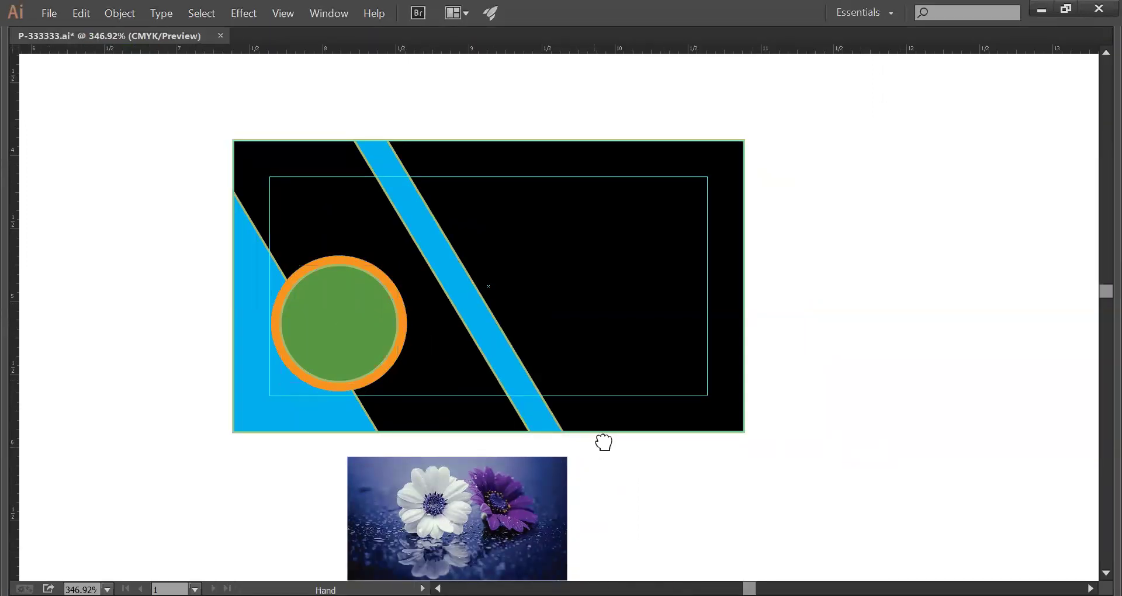
{"action": "left_click_drag", "start_coordinate": [587, 394], "coordinate": [666, 334]}
{"action": "left_click_drag", "start_coordinate": [679, 183], "coordinate": [663, 263]}
- Remove the outline from the grouped cyan diagonal shapes on the card and deselect them
{"action": "left_click", "coordinate": [606, 303]}
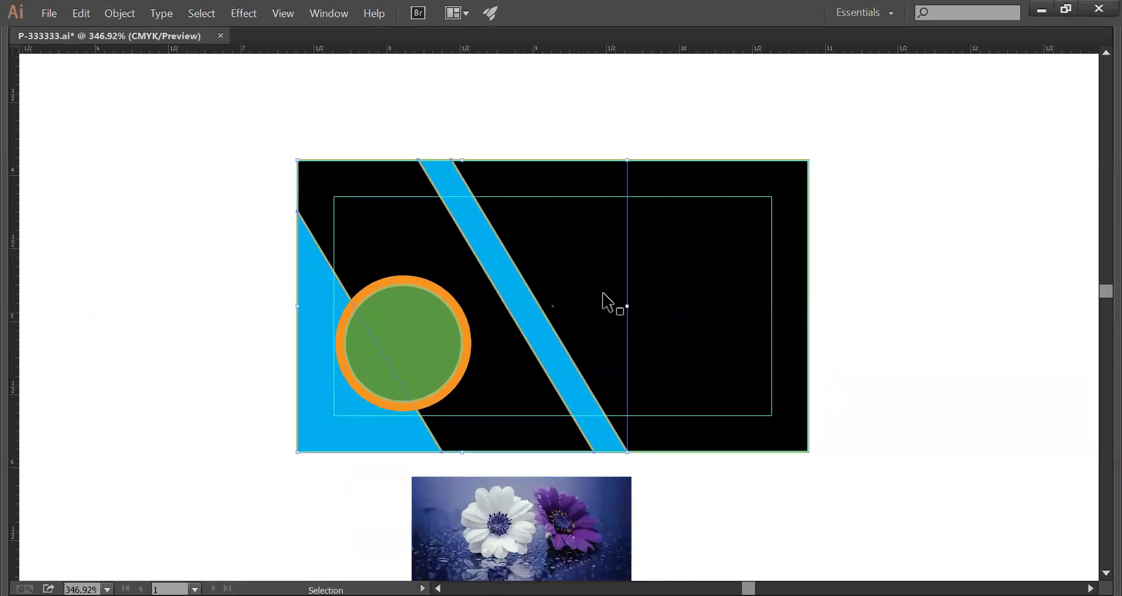
{"action": "key", "text": "Tab"}
{"action": "left_click_drag", "start_coordinate": [999, 104], "coordinate": [967, 107]}
{"action": "left_click_drag", "start_coordinate": [1038, 148], "coordinate": [930, 148]}
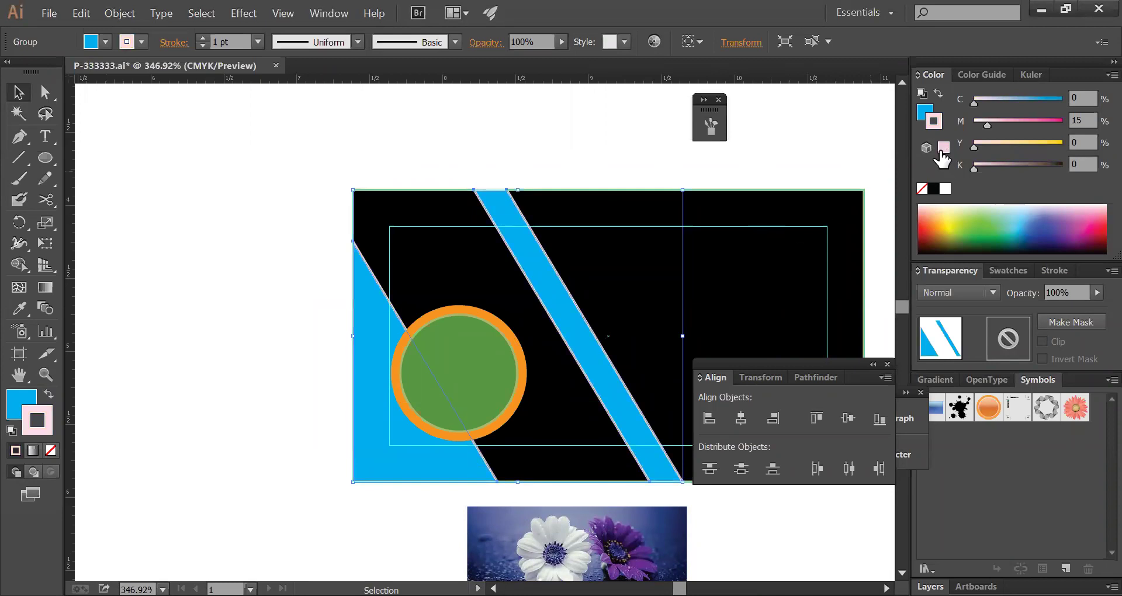
{"action": "left_click", "coordinate": [922, 188]}
{"action": "key", "text": "c"}
{"action": "left_click", "coordinate": [18, 92]}
{"action": "left_click", "coordinate": [557, 186]}
{"action": "key", "text": "space"}
{"action": "left_click_drag", "start_coordinate": [571, 208], "coordinate": [468, 228]}
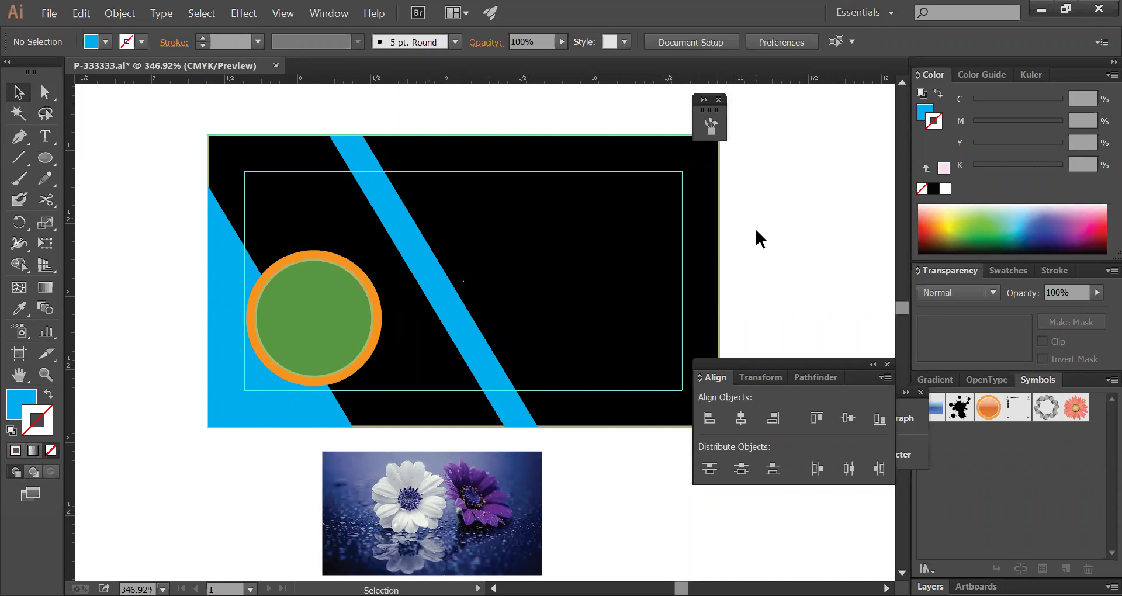
{"action": "key", "text": "Tab"}
{"action": "key", "text": "ctrl+minus"}
{"action": "left_click_drag", "start_coordinate": [450, 270], "coordinate": [654, 401]}
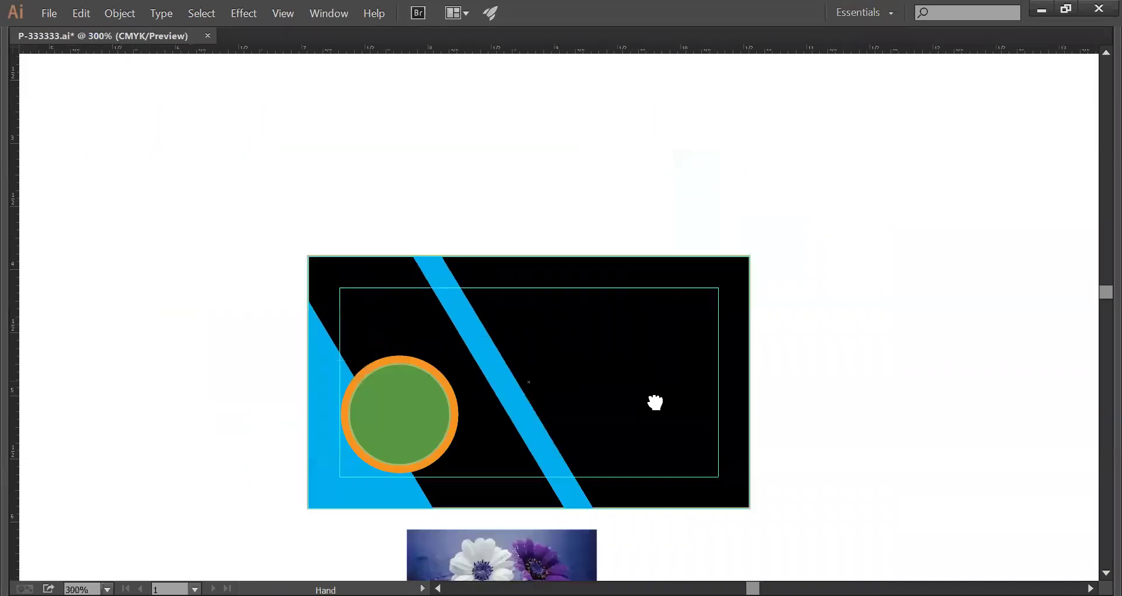
{"action": "key", "text": "ctrl+minus"}
{"action": "left_click_drag", "start_coordinate": [624, 340], "coordinate": [520, 226]}
{"action": "left_click_drag", "start_coordinate": [261, 165], "coordinate": [883, 409]}
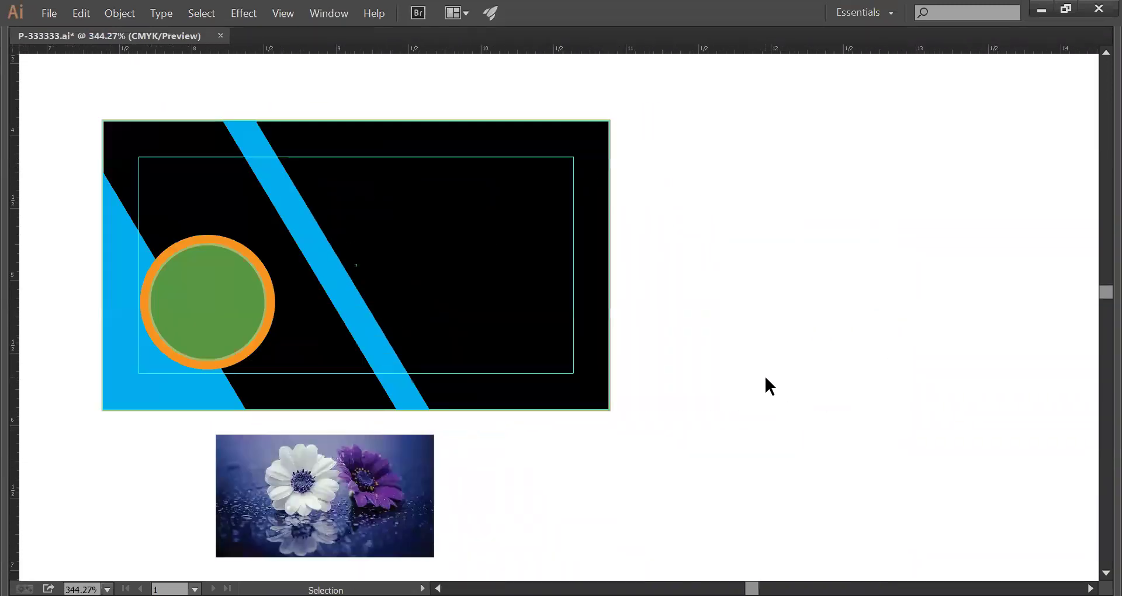
- Place the red P logo, image 7 from the Desktop's logo folder, in the empty area beside the card
{"action": "left_click", "coordinate": [37, 14]}
{"action": "left_click", "coordinate": [87, 280]}
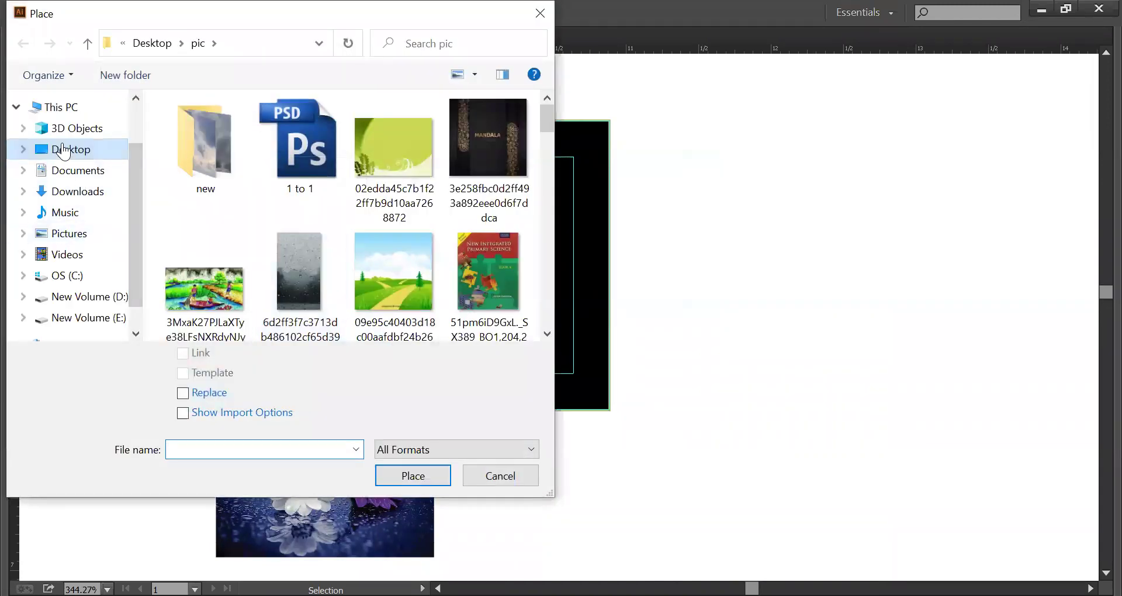
{"action": "left_click", "coordinate": [64, 149]}
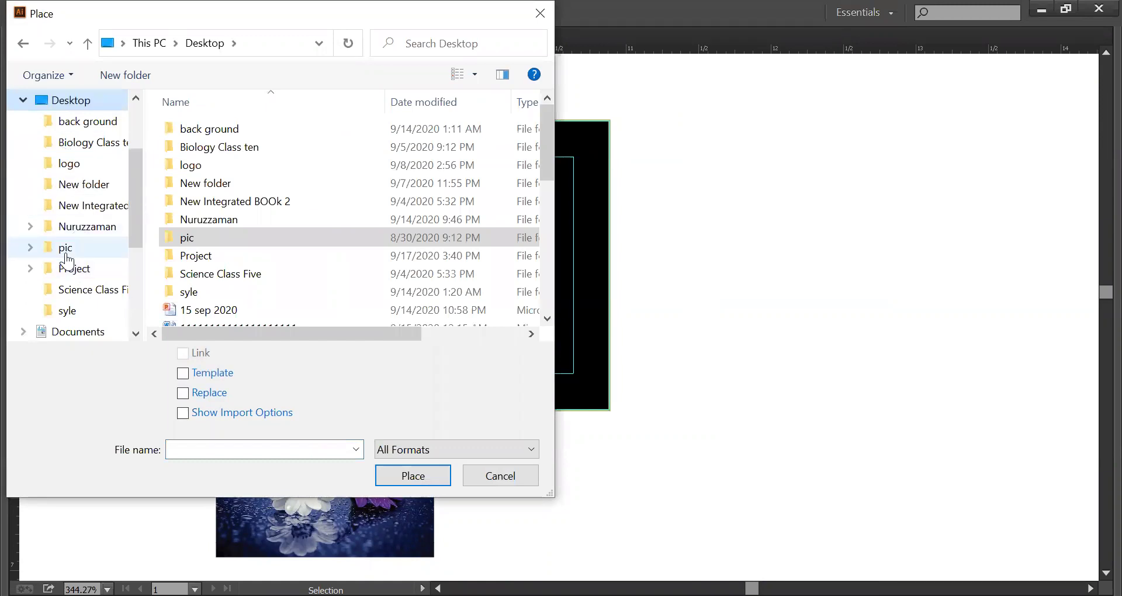
{"action": "left_click", "coordinate": [67, 258]}
{"action": "left_click", "coordinate": [68, 269]}
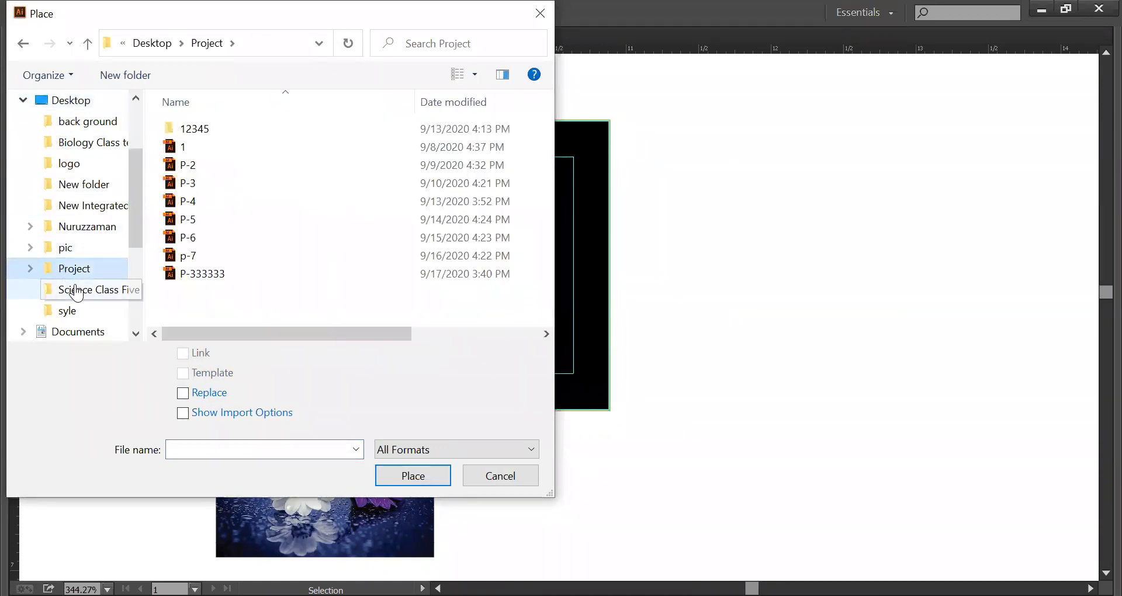
{"action": "left_click", "coordinate": [67, 163]}
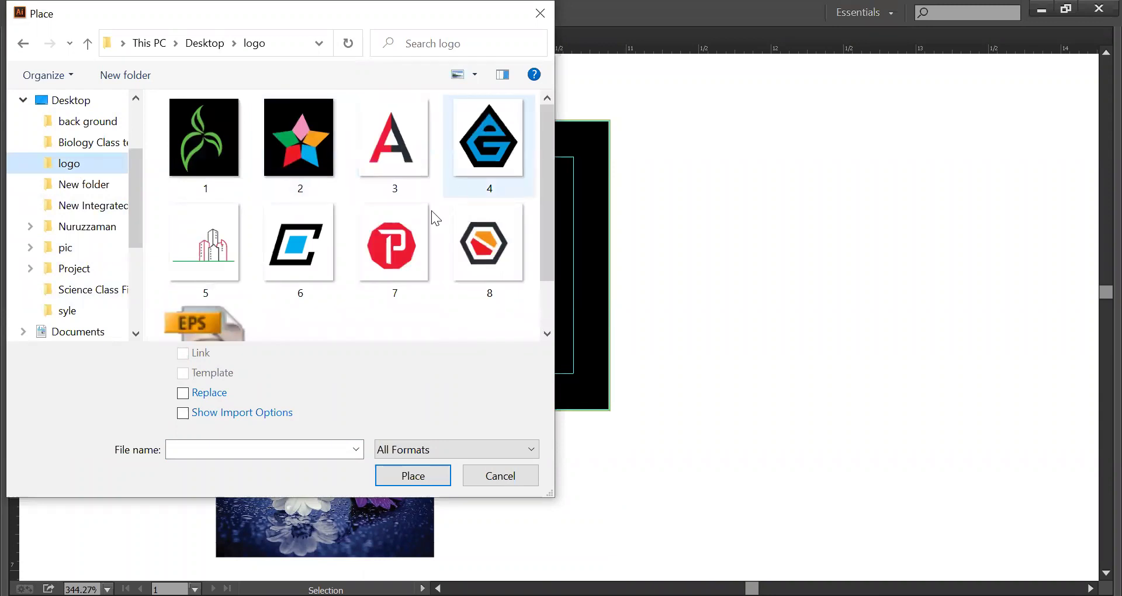
{"action": "left_click", "coordinate": [396, 248]}
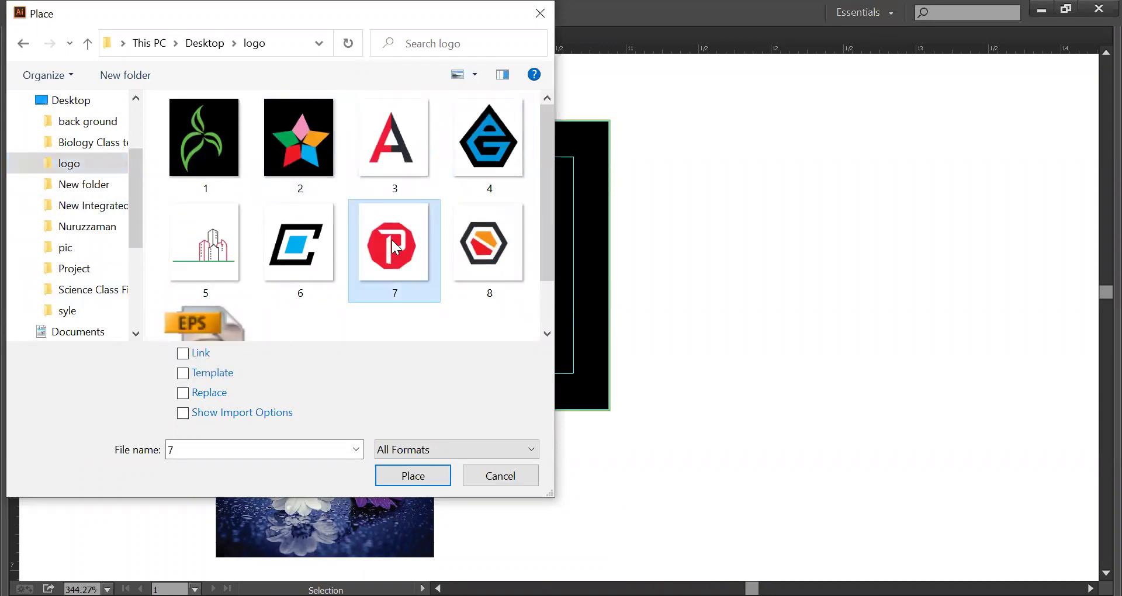
{"action": "double_click", "coordinate": [395, 248]}
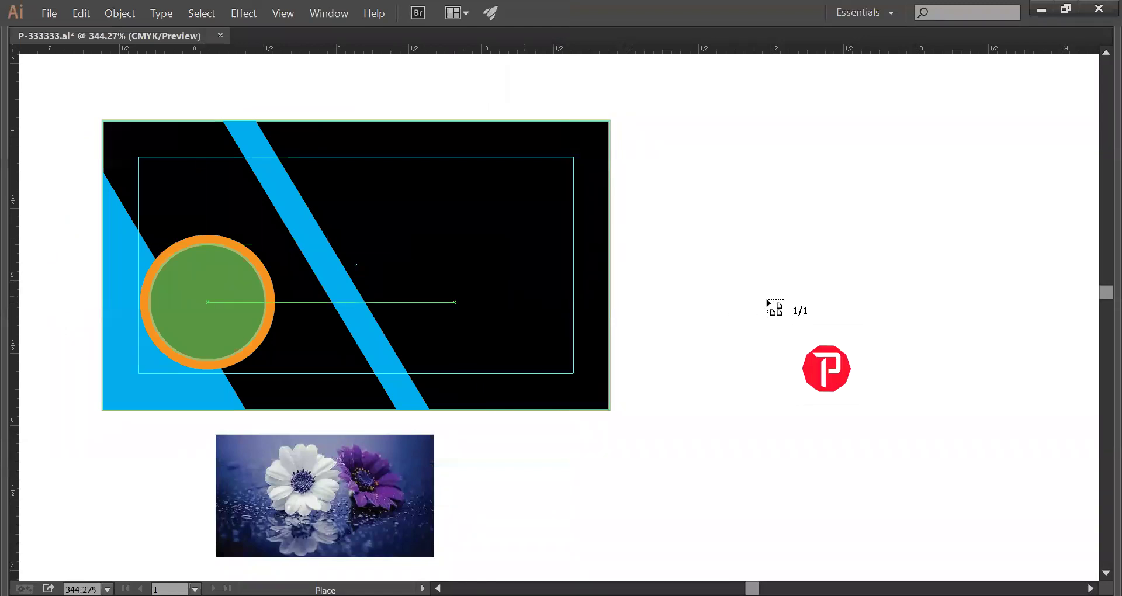
- Examine the whole placed P logo, deselect it and inspect the letter's edges close up
{"action": "key", "text": "z"}
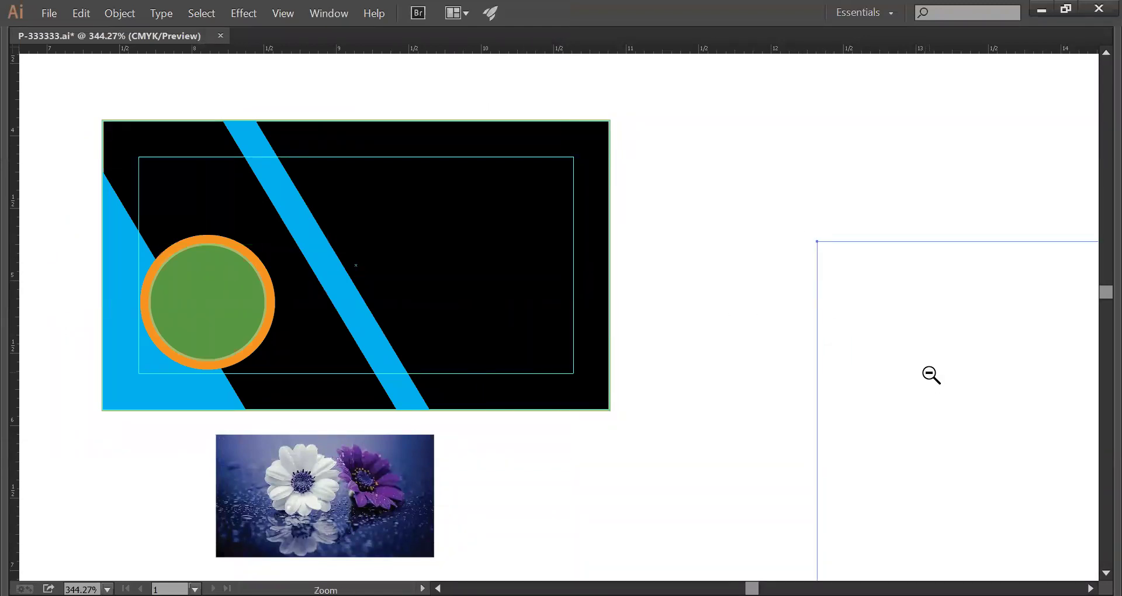
{"action": "left_click", "coordinate": [931, 376], "text": "alt"}
{"action": "left_click", "coordinate": [830, 371], "text": "alt"}
{"action": "left_click", "coordinate": [795, 386], "text": "alt"}
{"action": "left_click", "coordinate": [794, 385], "text": "alt"}
{"action": "left_click", "coordinate": [727, 378], "text": "alt"}
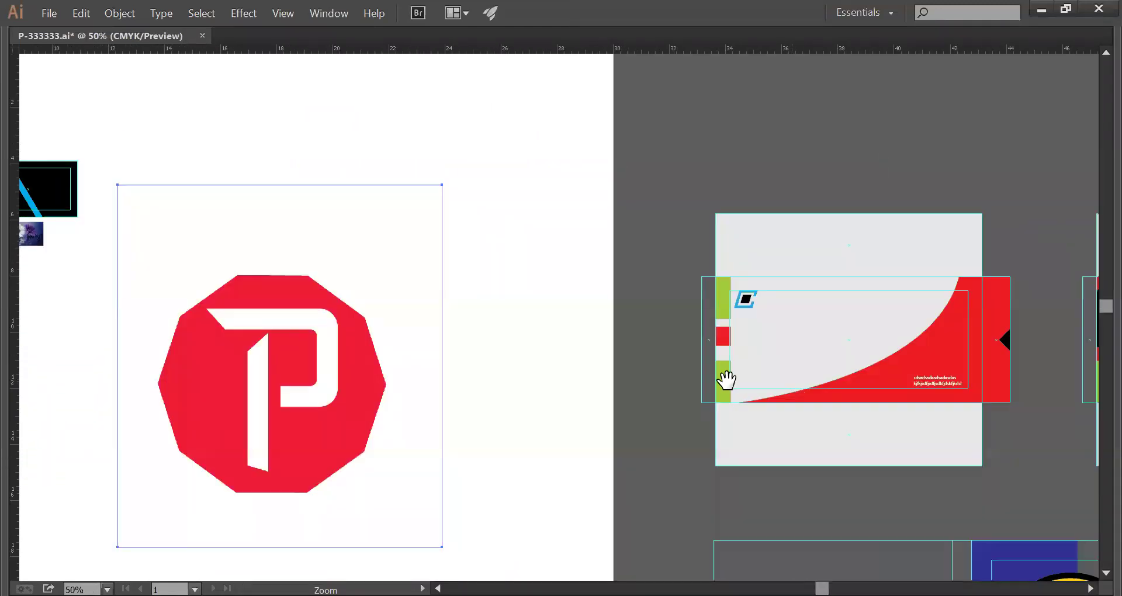
{"action": "left_click", "coordinate": [632, 335], "text": "alt"}
{"action": "key", "text": "a"}
{"action": "left_click", "coordinate": [633, 348]}
{"action": "key", "text": "z"}
{"action": "left_click_drag", "start_coordinate": [298, 228], "coordinate": [711, 361]}
{"action": "key", "text": "space"}
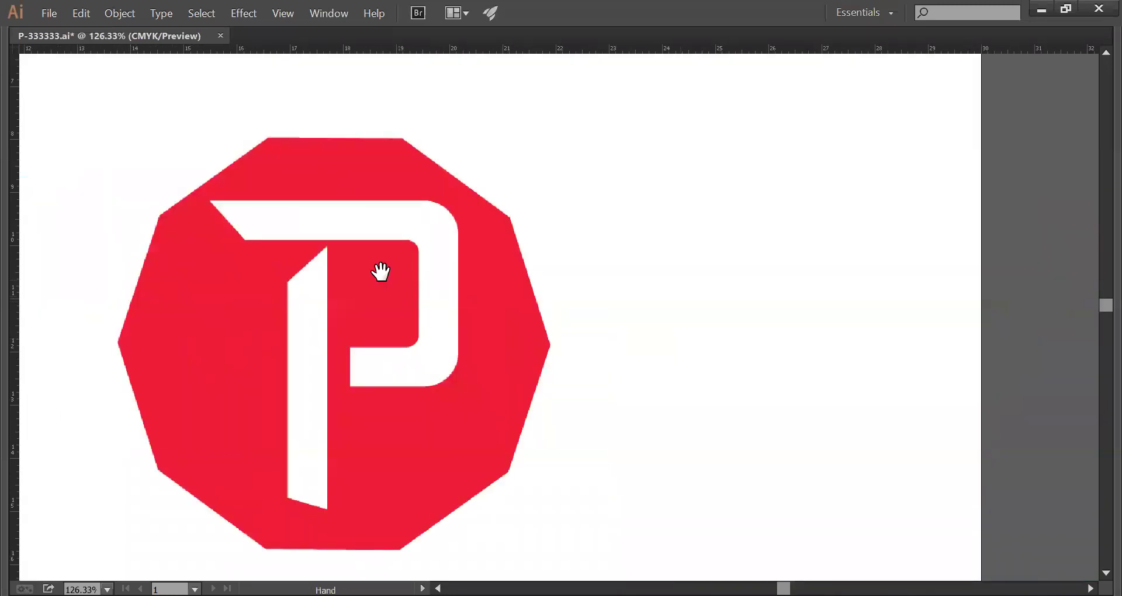
- Start tracing the logo's letter P with the Pen tool, down its slanted tip and along the upper bar's lower edge
{"action": "key", "text": "Tab"}
{"action": "left_click", "coordinate": [20, 136]}
{"action": "key", "text": "Tab"}
{"action": "left_click", "coordinate": [212, 201]}
{"action": "left_click", "coordinate": [245, 240]}
{"action": "key", "text": "ctrl+space"}
{"action": "left_click_drag", "start_coordinate": [651, 299], "coordinate": [158, 193]}
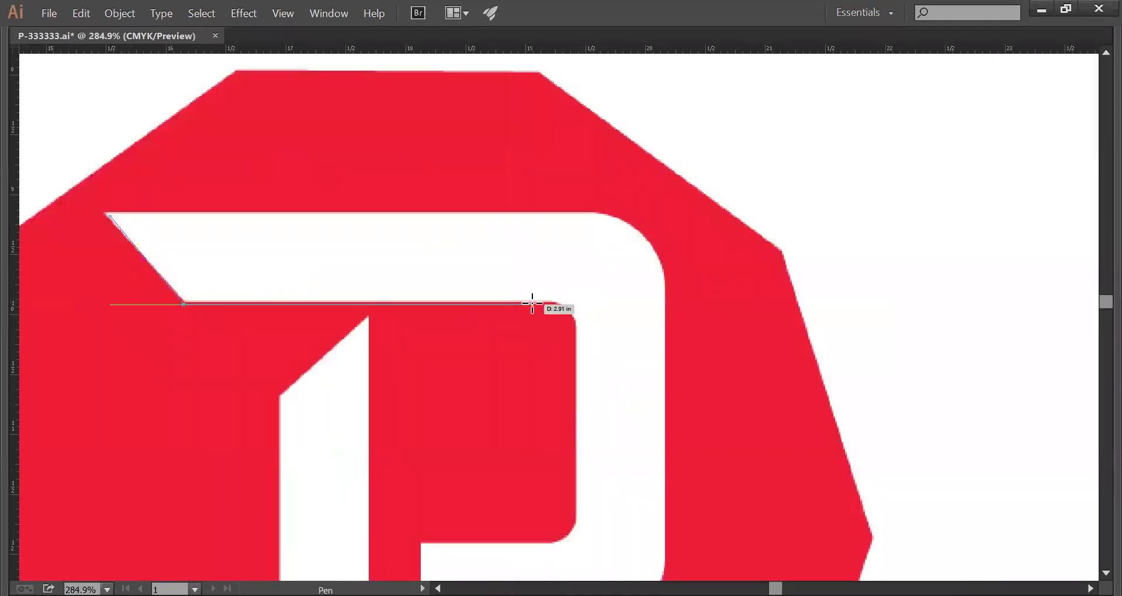
{"action": "left_click", "coordinate": [532, 303]}
- Swap the traced path's fill and stroke, and continue the path around the P's inner corner and down its inner edge
{"action": "key", "text": "Tab"}
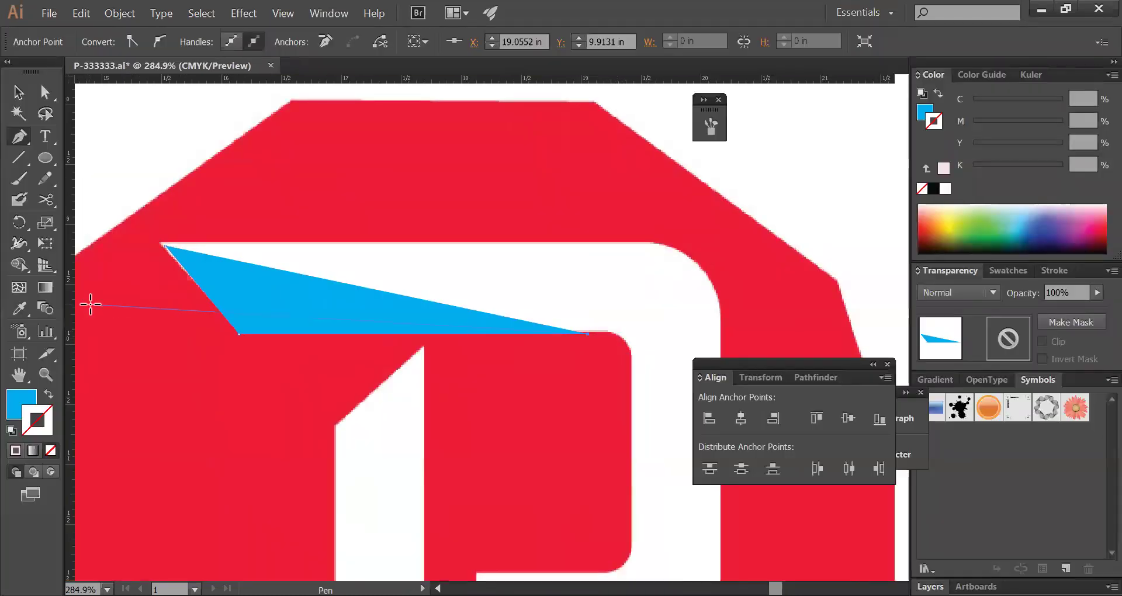
{"action": "left_click", "coordinate": [49, 395]}
{"action": "key", "text": "Tab"}
{"action": "left_click_drag", "start_coordinate": [577, 340], "coordinate": [608, 255]}
{"action": "left_click", "coordinate": [589, 345]}
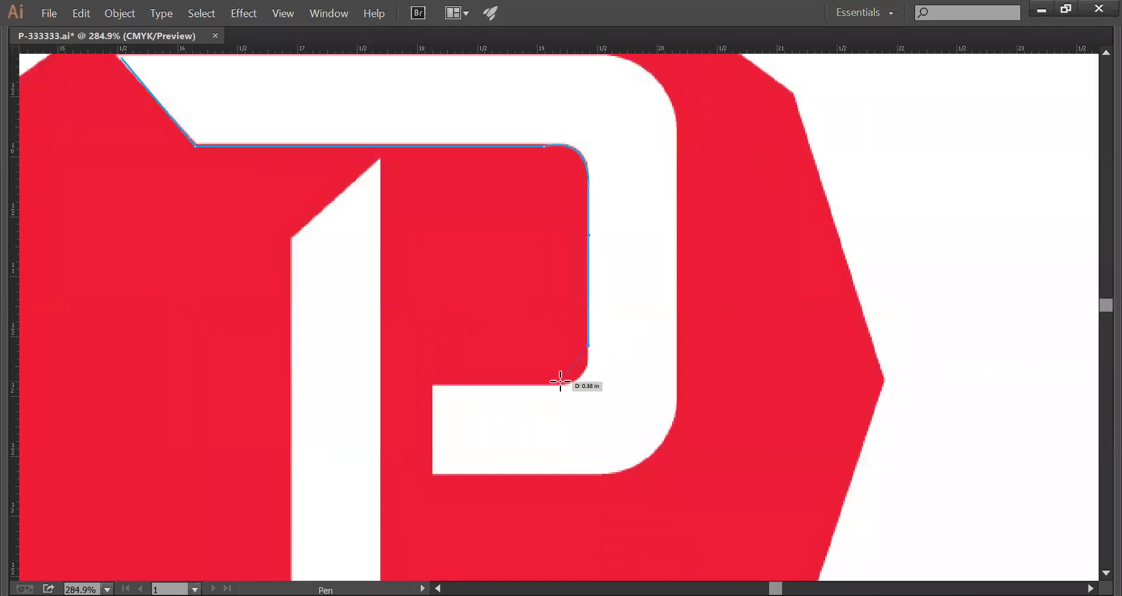
- Trace the P bowl with the Pen tool from its inner lower corner around the arm's square end and up the outer right side
{"action": "left_click_drag", "start_coordinate": [510, 390], "coordinate": [462, 388]}
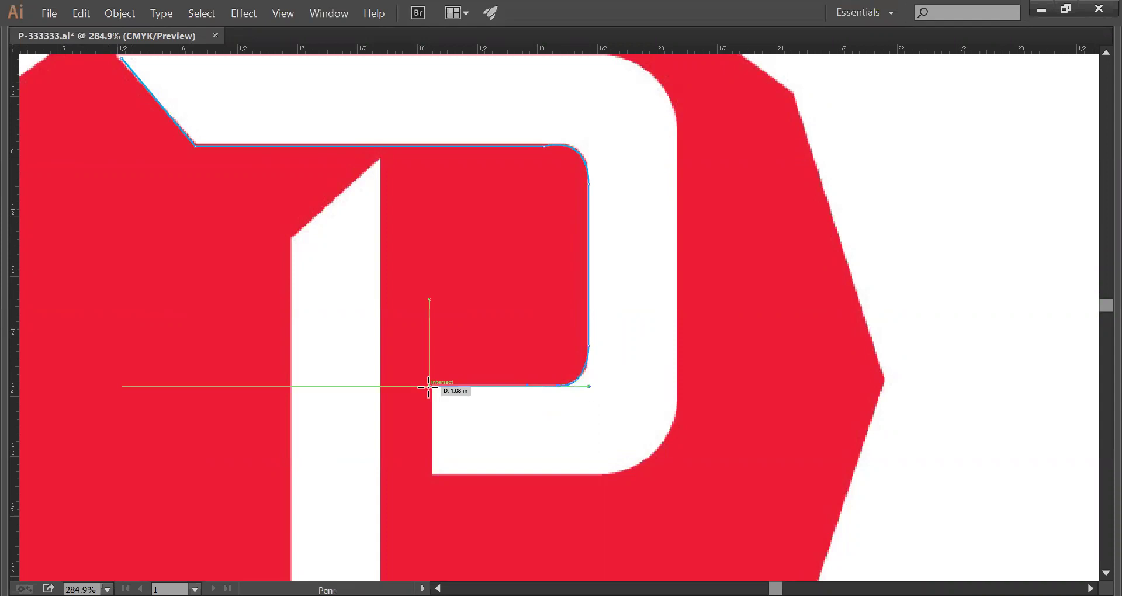
{"action": "left_click", "coordinate": [433, 387]}
{"action": "left_click", "coordinate": [433, 474]}
{"action": "left_click", "coordinate": [564, 474]}
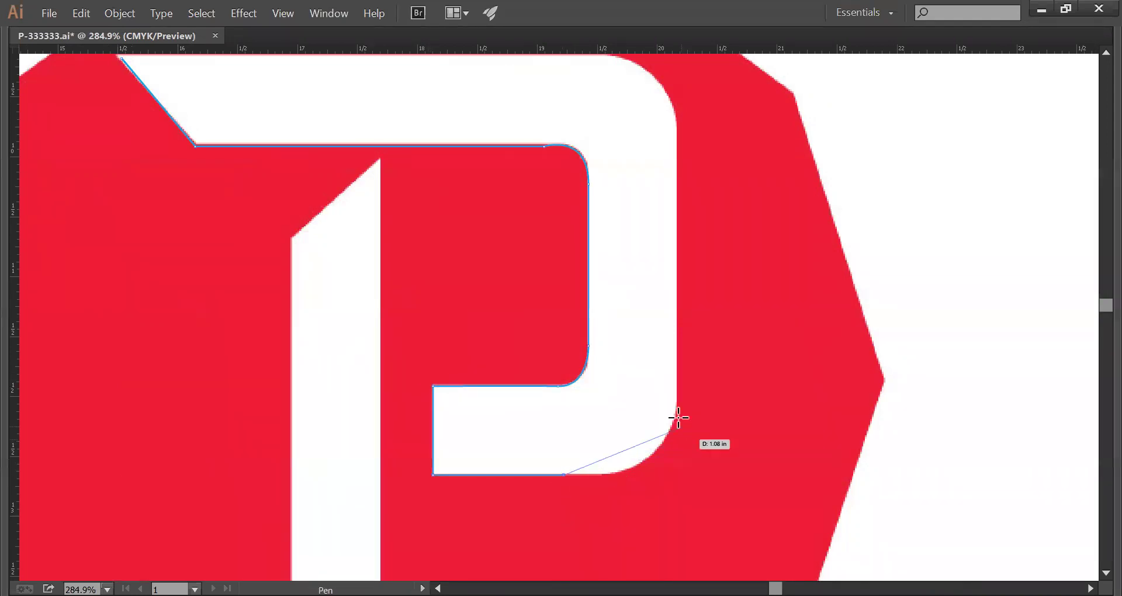
{"action": "left_click_drag", "start_coordinate": [678, 399], "coordinate": [679, 314]}
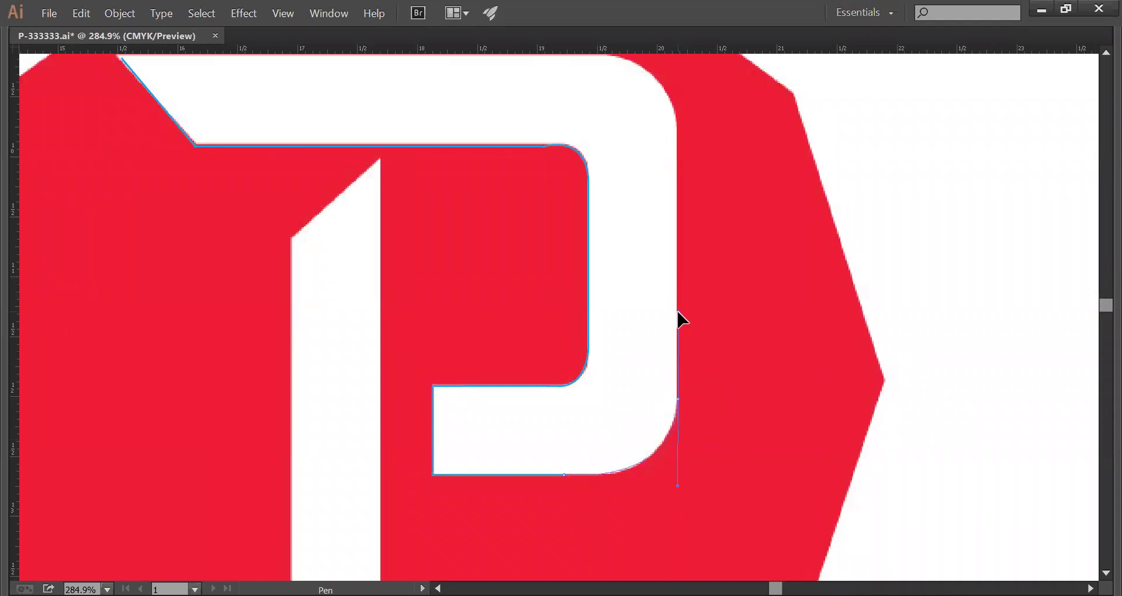
{"action": "left_click", "coordinate": [677, 128]}
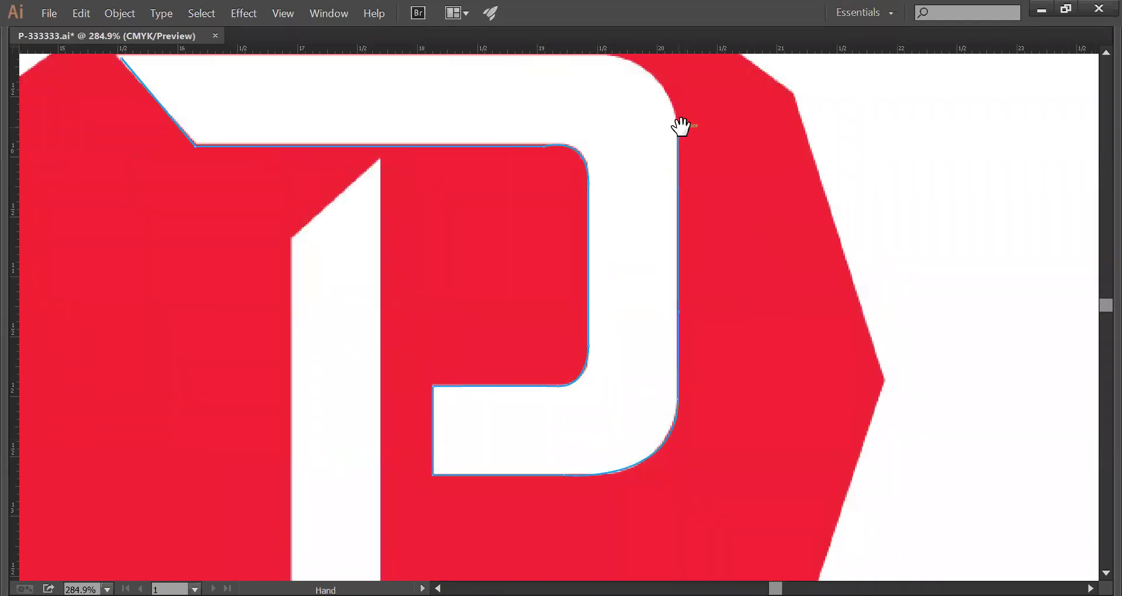
- Trace the bowl's outer upper corner as a curve, continue along the top edge and close the path at the slanted tip
{"action": "left_click_drag", "start_coordinate": [713, 197], "coordinate": [746, 337]}
{"action": "left_click_drag", "start_coordinate": [628, 199], "coordinate": [546, 196]}
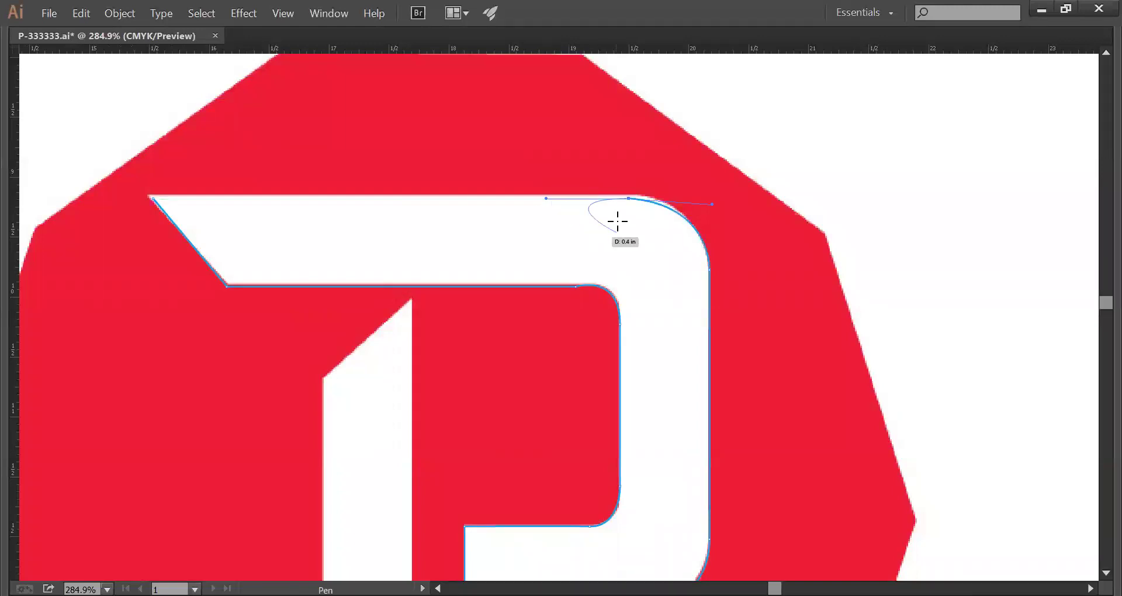
{"action": "key", "text": "ctrl+z"}
{"action": "left_click_drag", "start_coordinate": [604, 197], "coordinate": [488, 196]}
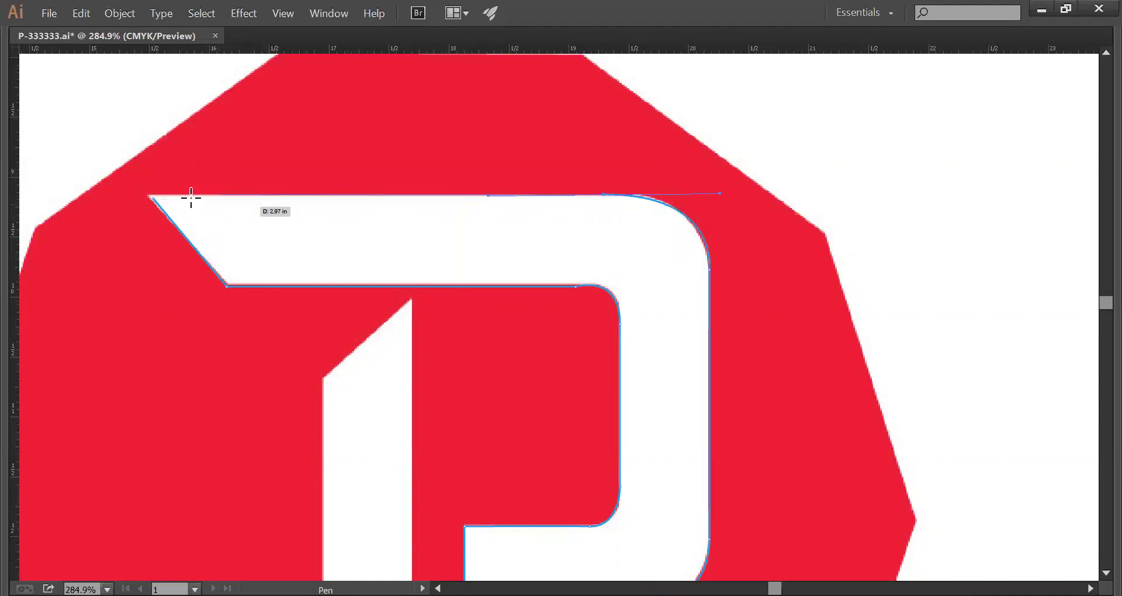
{"action": "left_click", "coordinate": [155, 198]}
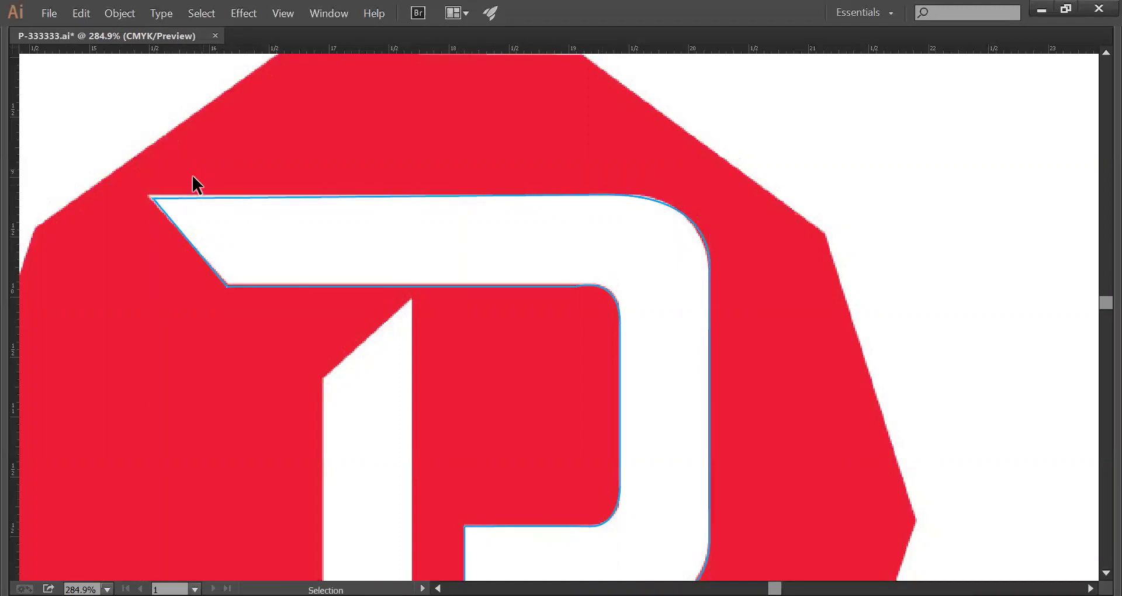
- Reshape the traced path's curve at the bowl's inner upper corner with the Direct Selection tool
{"action": "left_click_drag", "start_coordinate": [321, 263], "coordinate": [409, 146]}
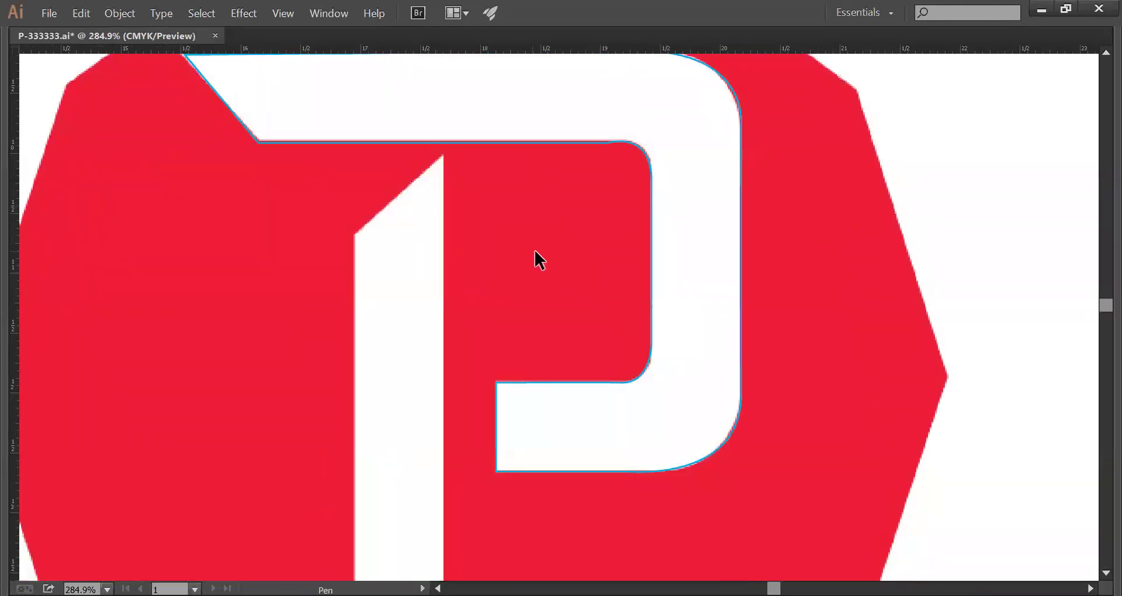
{"action": "left_click", "coordinate": [536, 252], "text": "ctrl+alt"}
{"action": "left_click", "coordinate": [536, 251], "text": "alt"}
{"action": "left_click_drag", "start_coordinate": [524, 305], "coordinate": [496, 248]}
{"action": "key", "text": "v"}
{"action": "left_click", "coordinate": [533, 304]}
{"action": "key", "text": "z"}
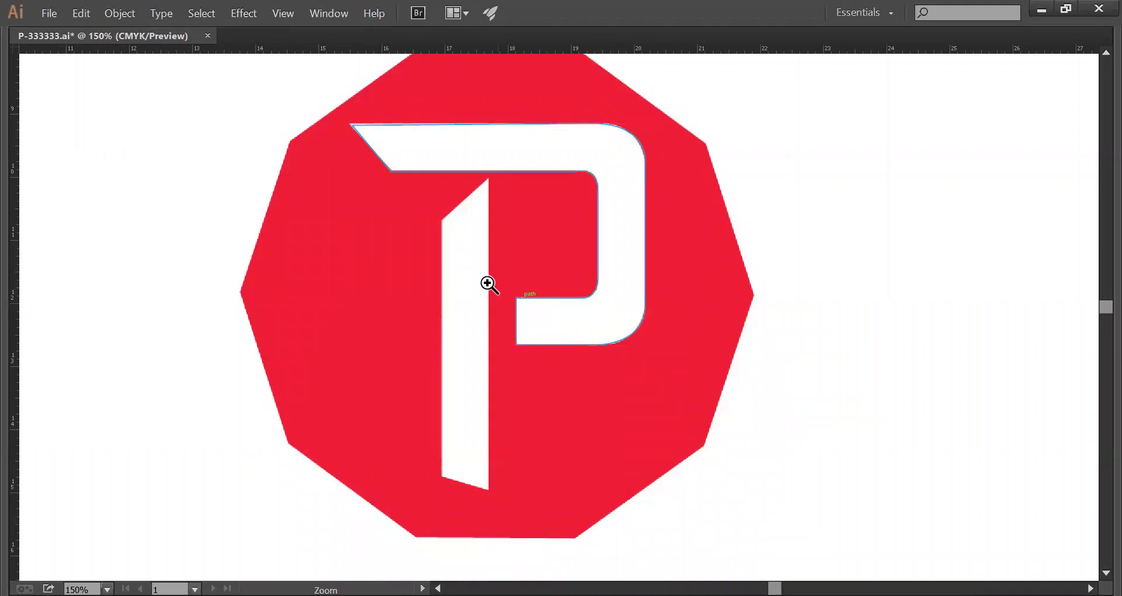
{"action": "left_click_drag", "start_coordinate": [352, 149], "coordinate": [697, 227]}
{"action": "key", "text": "Tab"}
{"action": "key", "text": "a"}
{"action": "key", "text": "Tab"}
{"action": "left_click", "coordinate": [704, 268]}
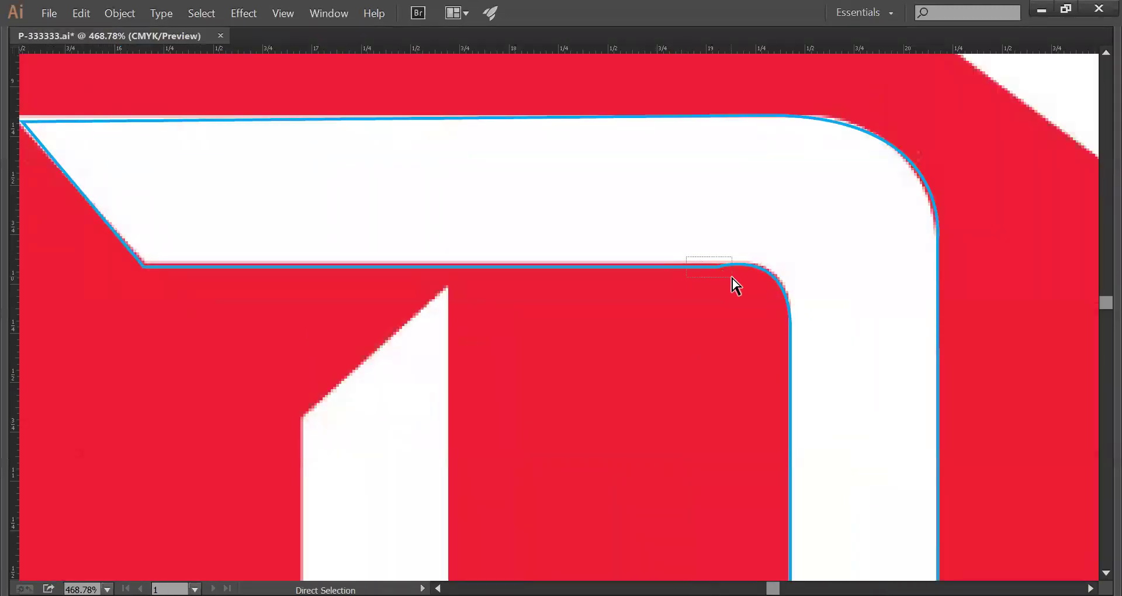
{"action": "left_click_drag", "start_coordinate": [790, 241], "coordinate": [794, 271]}
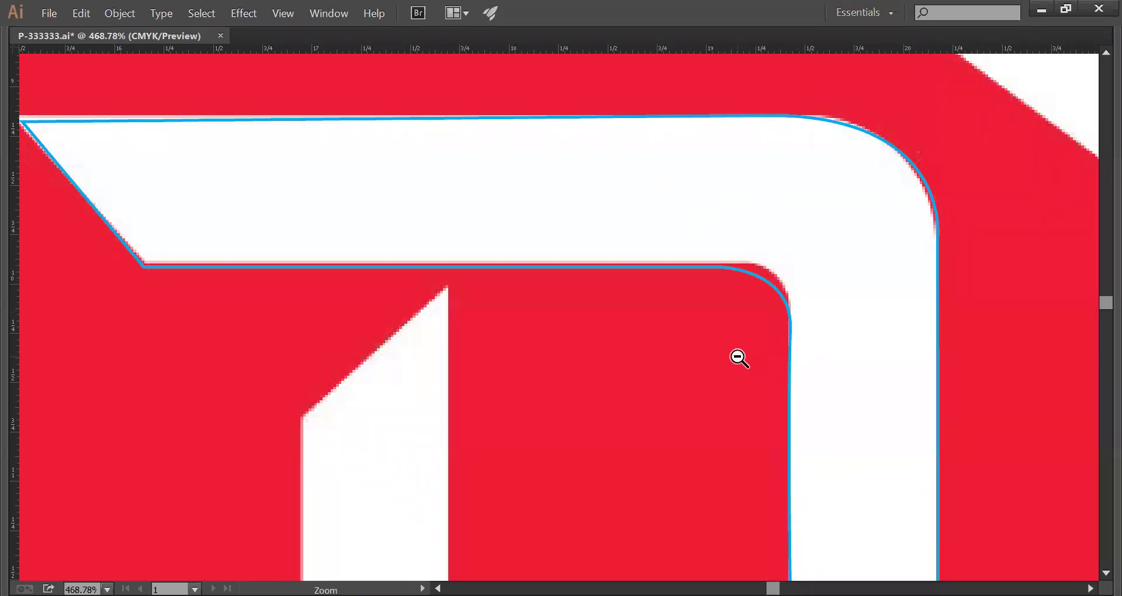
- Trace the P's slanted vertical stem with the Pen tool as a closed four-point path
{"action": "left_click", "coordinate": [743, 366], "text": "alt"}
{"action": "left_click", "coordinate": [743, 367], "text": "alt"}
{"action": "left_click_drag", "start_coordinate": [494, 371], "coordinate": [621, 346]}
{"action": "key", "text": "Tab"}
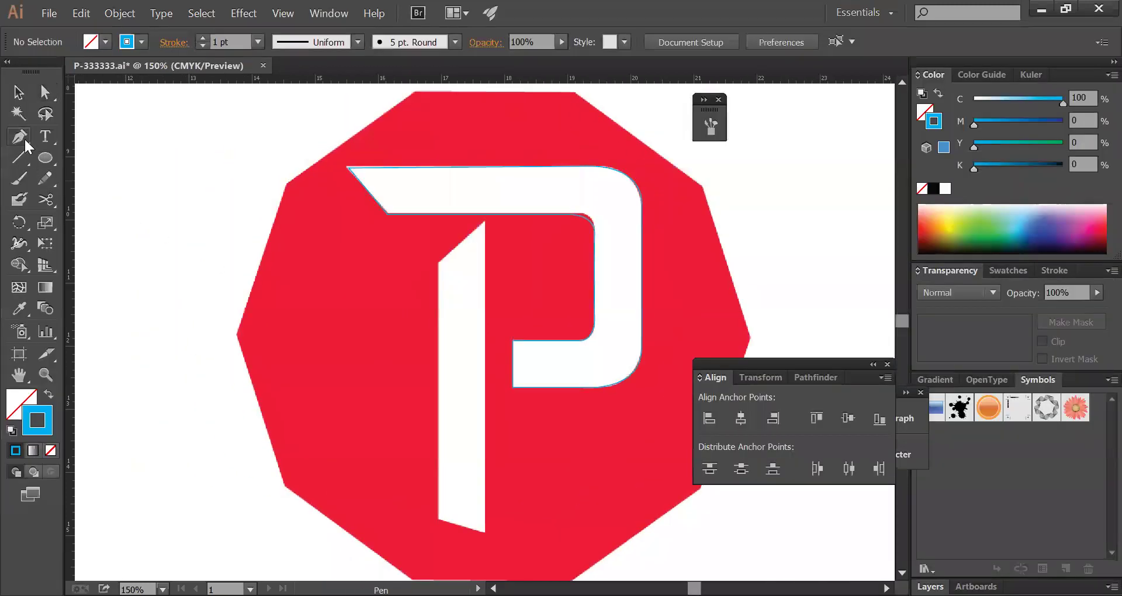
{"action": "left_click", "coordinate": [18, 133]}
{"action": "key", "text": "Tab"}
{"action": "left_click", "coordinate": [429, 192]}
{"action": "left_click", "coordinate": [382, 231]}
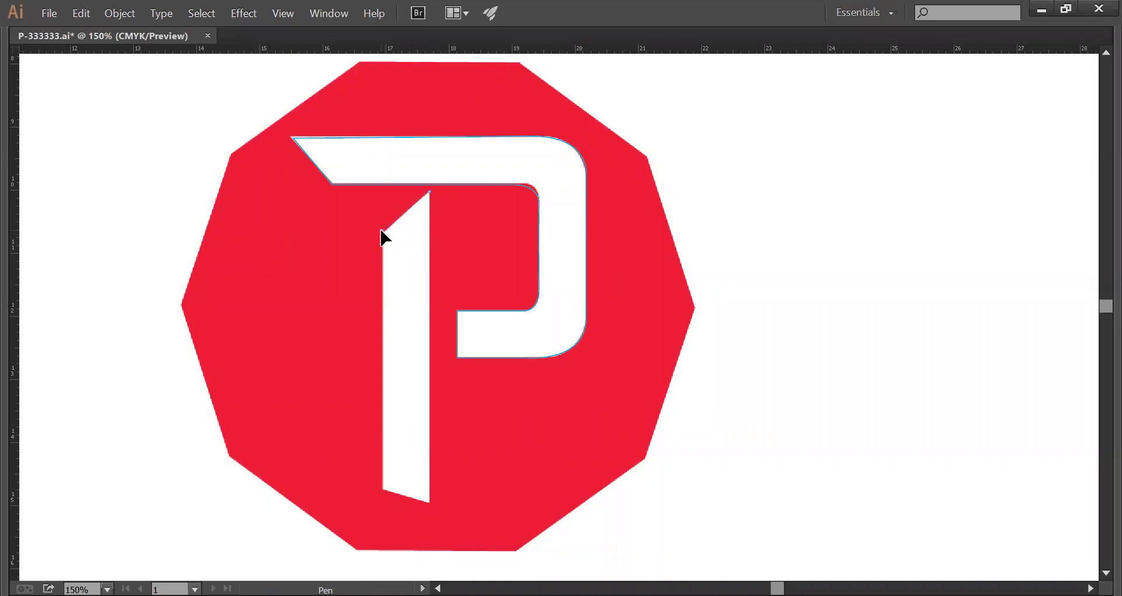
{"action": "left_click", "coordinate": [382, 488]}
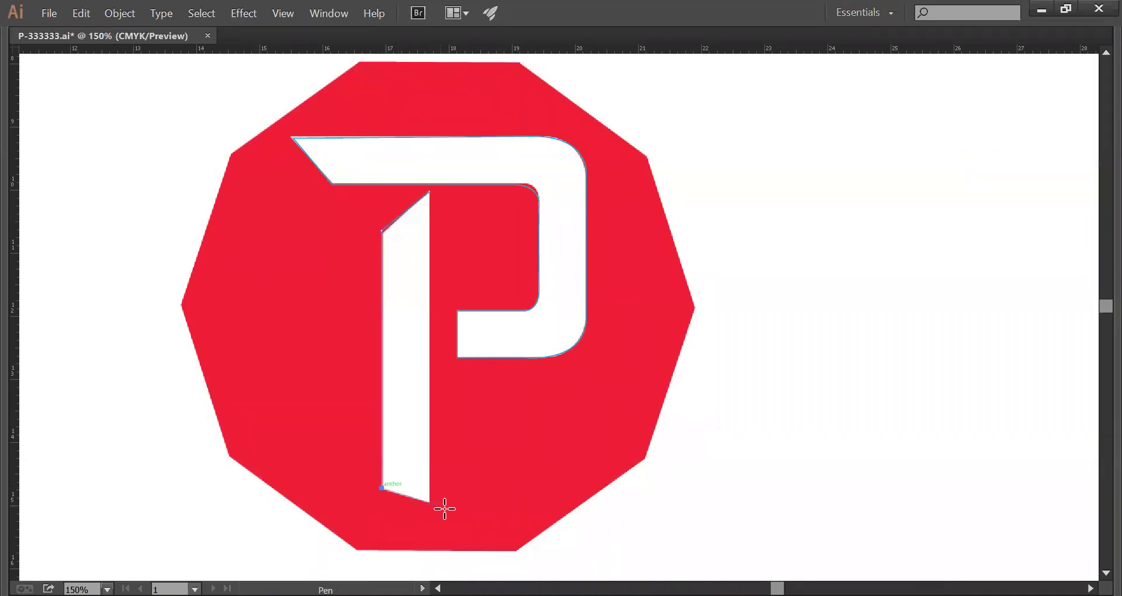
{"action": "left_click", "coordinate": [435, 504]}
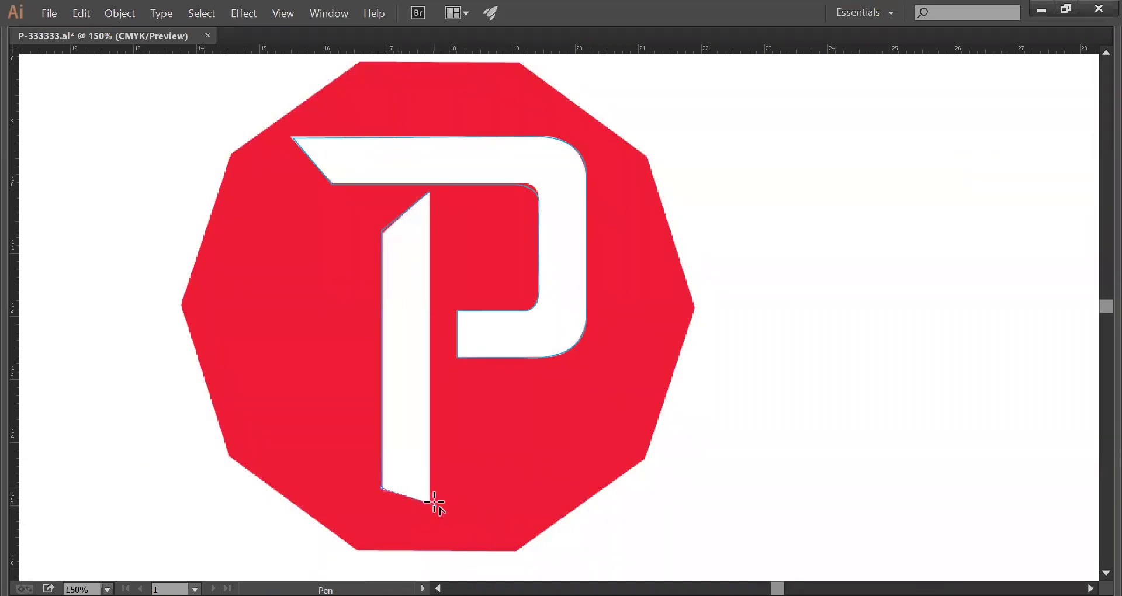
{"action": "left_click", "coordinate": [430, 193]}
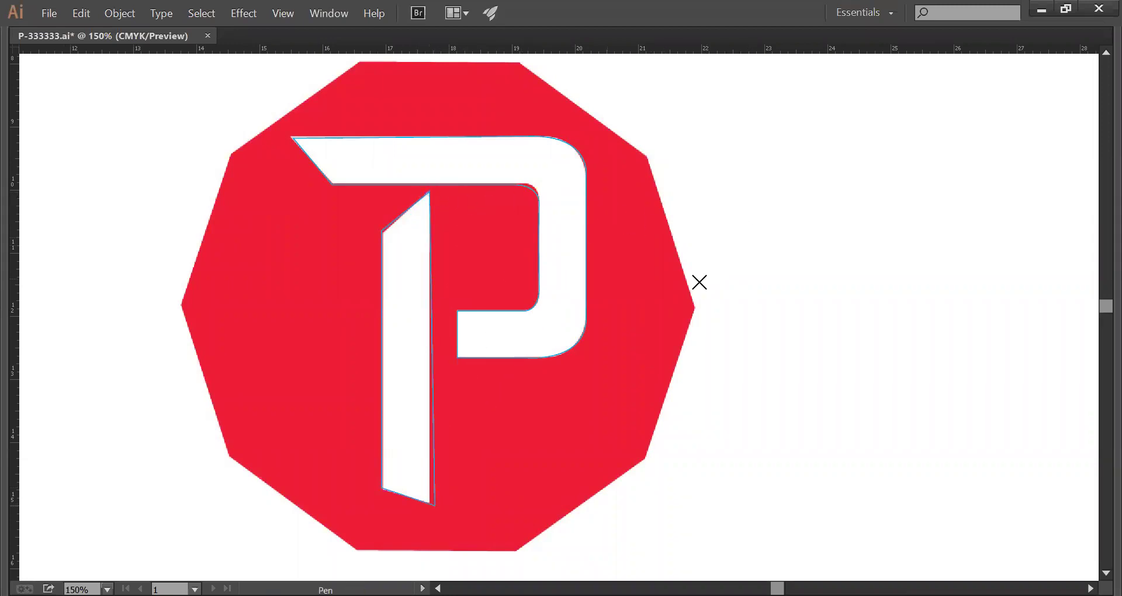
- Align the stem path's lower outer anchor with the white stem's bottom corner
{"action": "key", "text": "Tab"}
{"action": "left_click", "coordinate": [47, 93]}
{"action": "key", "text": "Tab"}
{"action": "left_click_drag", "start_coordinate": [436, 504], "coordinate": [430, 504]}
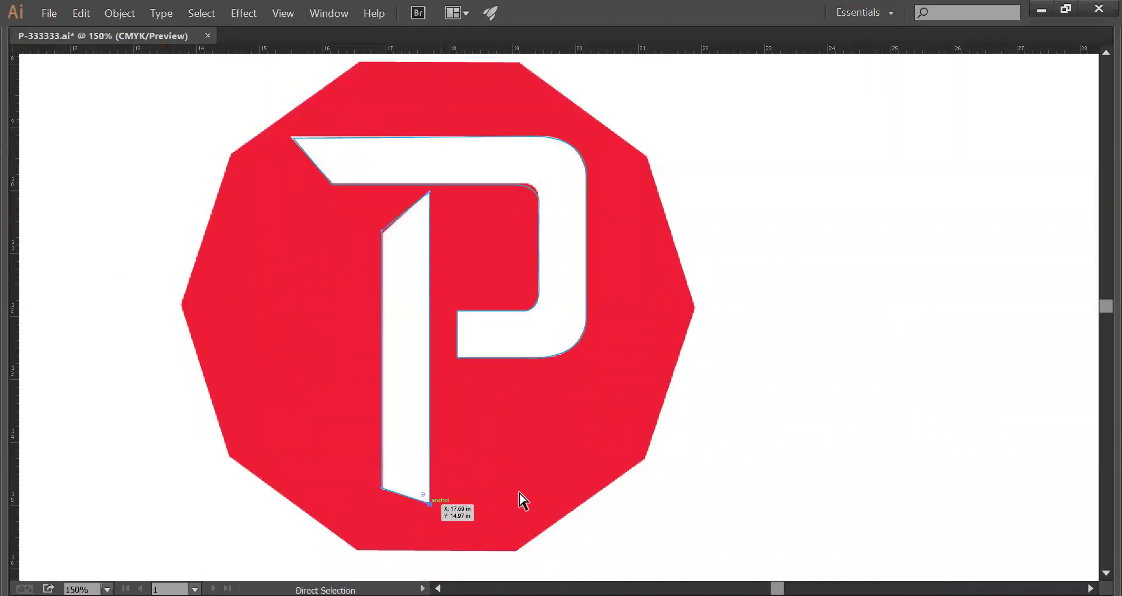
- Start outlining the red decagon with the Pen tool, placing straight segments from its top edge to its rightmost corner
{"action": "left_click_drag", "start_coordinate": [546, 359], "coordinate": [609, 441]}
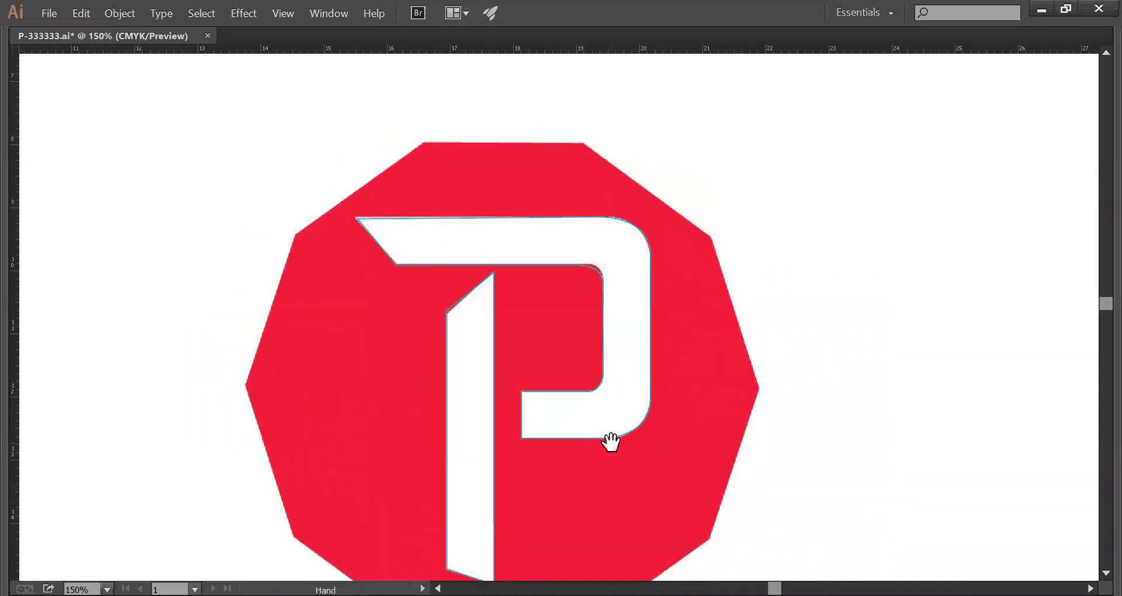
{"action": "left_click", "coordinate": [612, 397], "text": "ctrl+alt"}
{"action": "left_click_drag", "start_coordinate": [321, 178], "coordinate": [715, 451]}
{"action": "left_click_drag", "start_coordinate": [556, 313], "coordinate": [561, 378]}
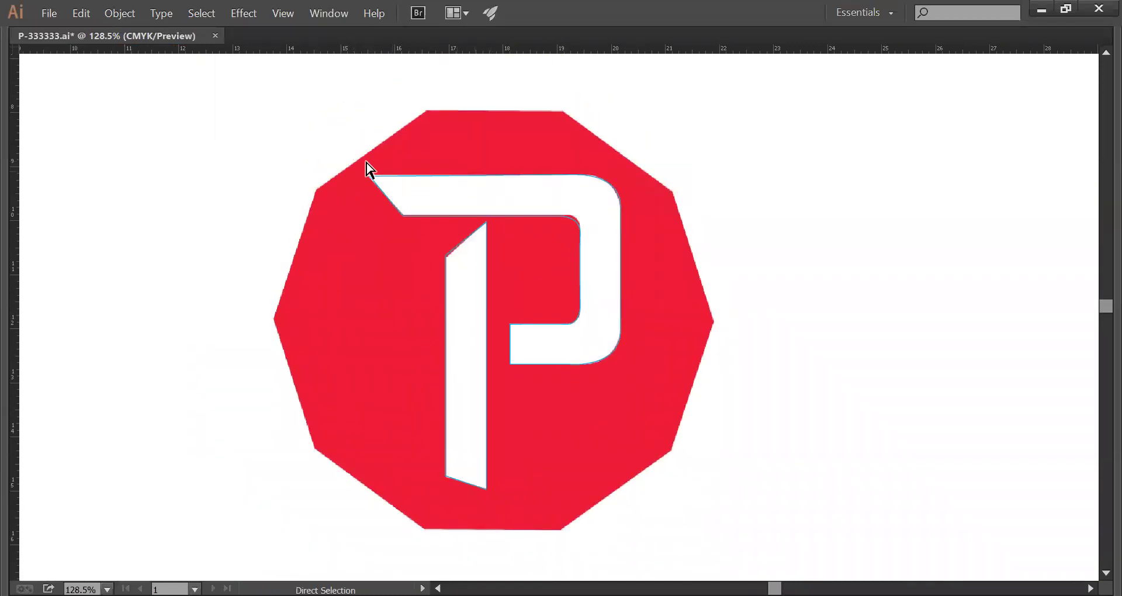
{"action": "key", "text": "Tab"}
{"action": "key", "text": "p"}
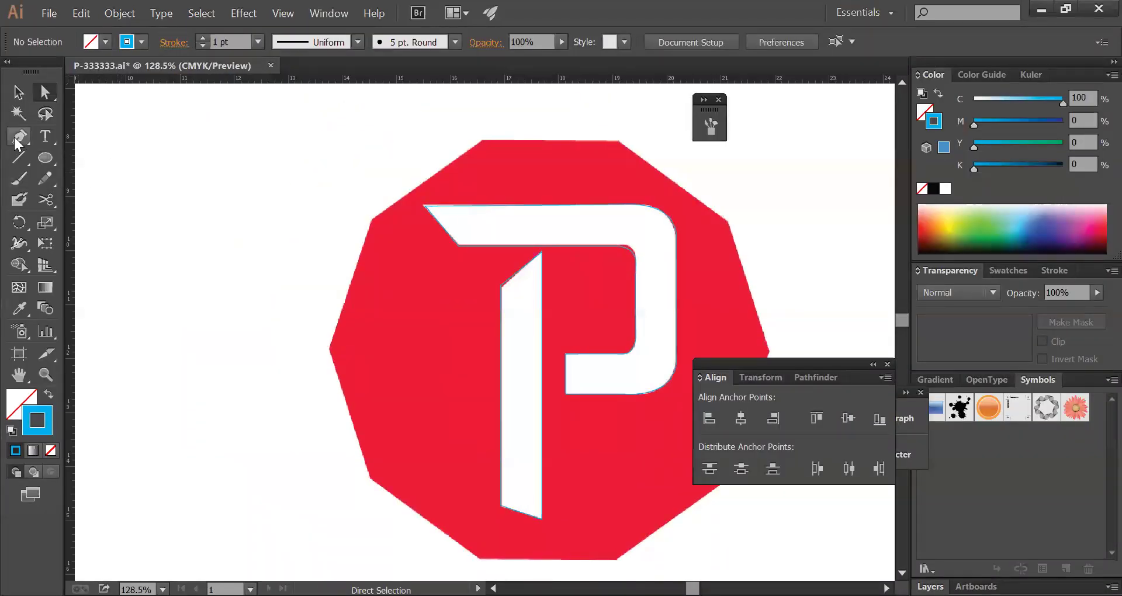
{"action": "key", "text": "Tab"}
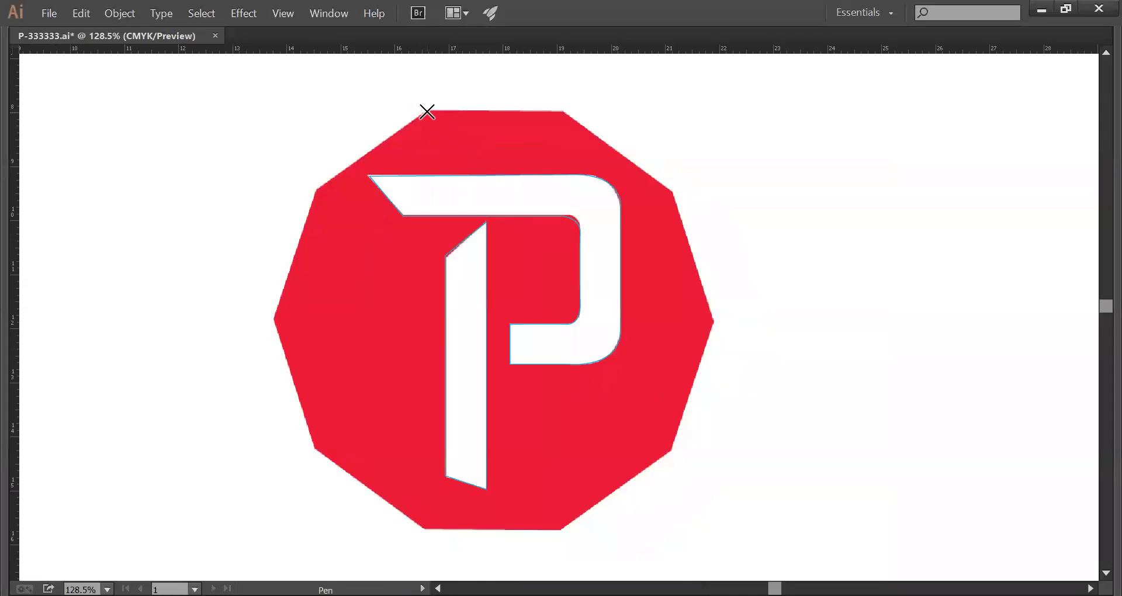
{"action": "left_click", "coordinate": [426, 111]}
{"action": "left_click", "coordinate": [564, 111]}
{"action": "left_click", "coordinate": [673, 191]}
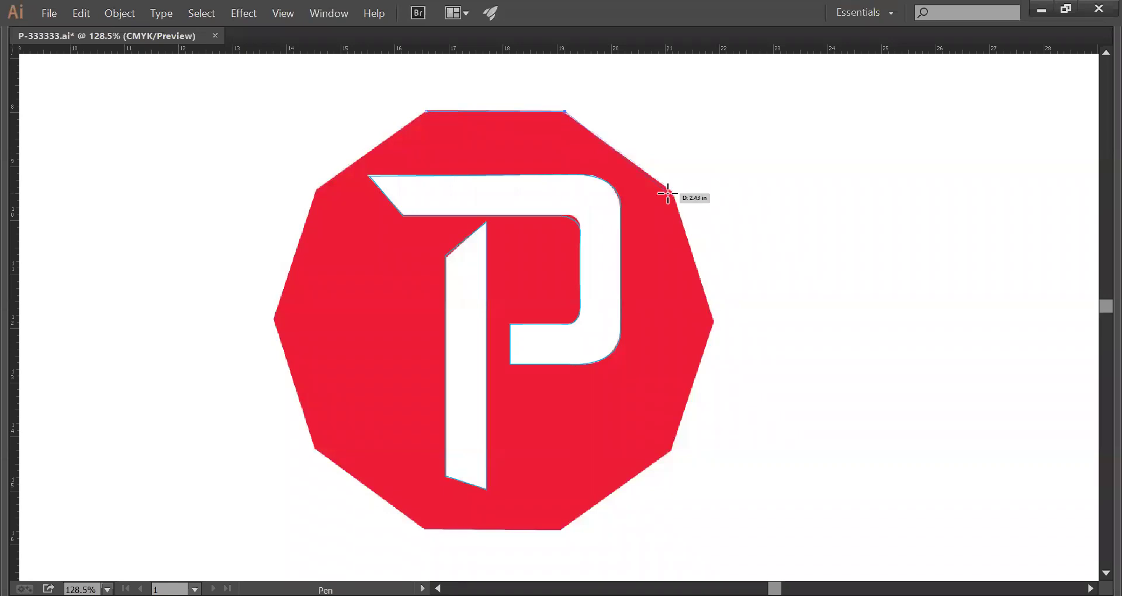
{"action": "left_click", "coordinate": [713, 319]}
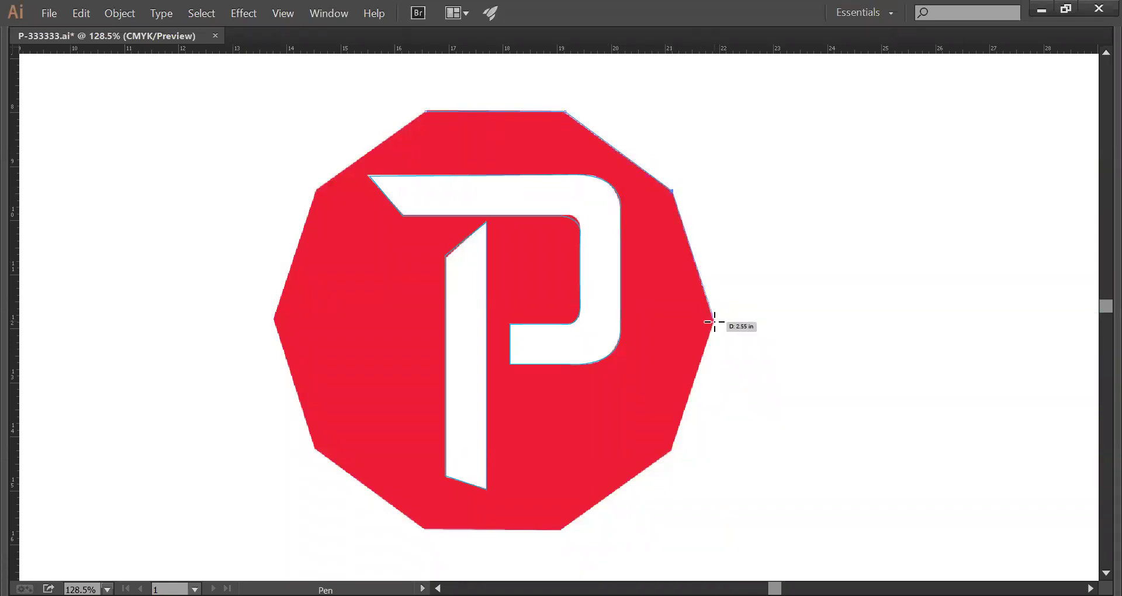
- Continue the decagon outline around its bottom and left sides and close it at the starting corner
{"action": "left_click_drag", "start_coordinate": [706, 354], "coordinate": [731, 221]}
{"action": "left_click", "coordinate": [694, 318]}
{"action": "left_click", "coordinate": [583, 397]}
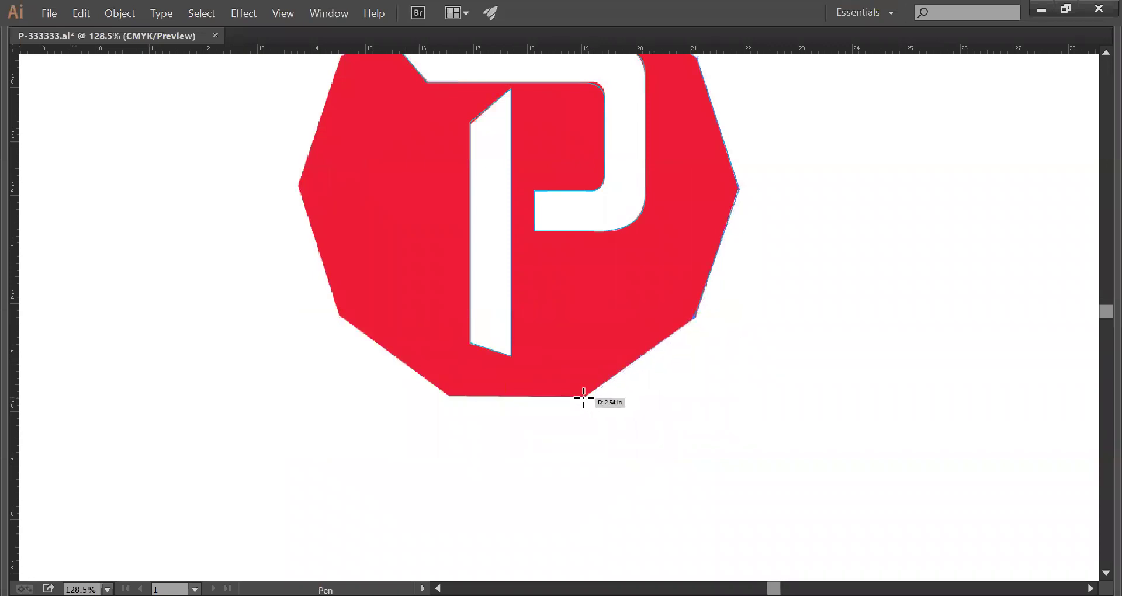
{"action": "left_click", "coordinate": [445, 396]}
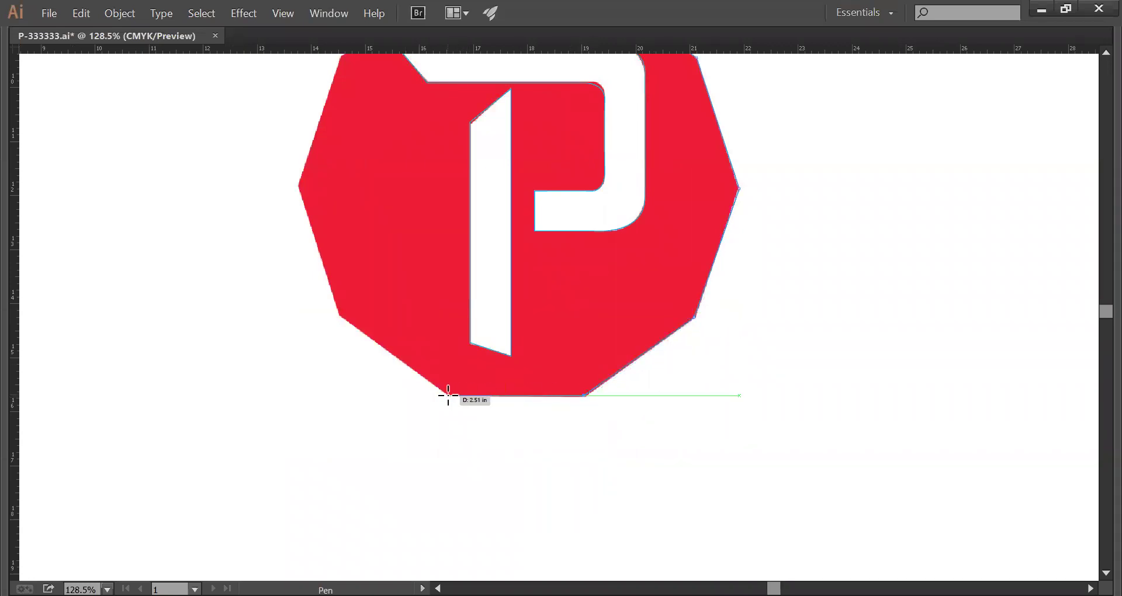
{"action": "left_click_drag", "start_coordinate": [384, 335], "coordinate": [481, 427]}
{"action": "left_click", "coordinate": [485, 429]}
{"action": "left_click", "coordinate": [445, 302]}
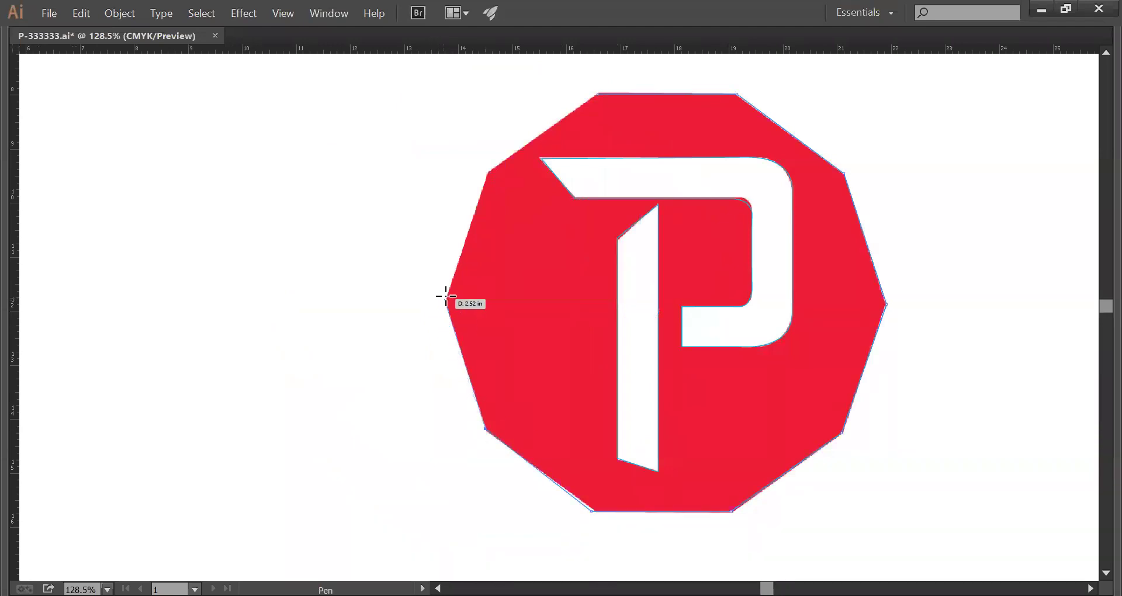
{"action": "left_click", "coordinate": [488, 170]}
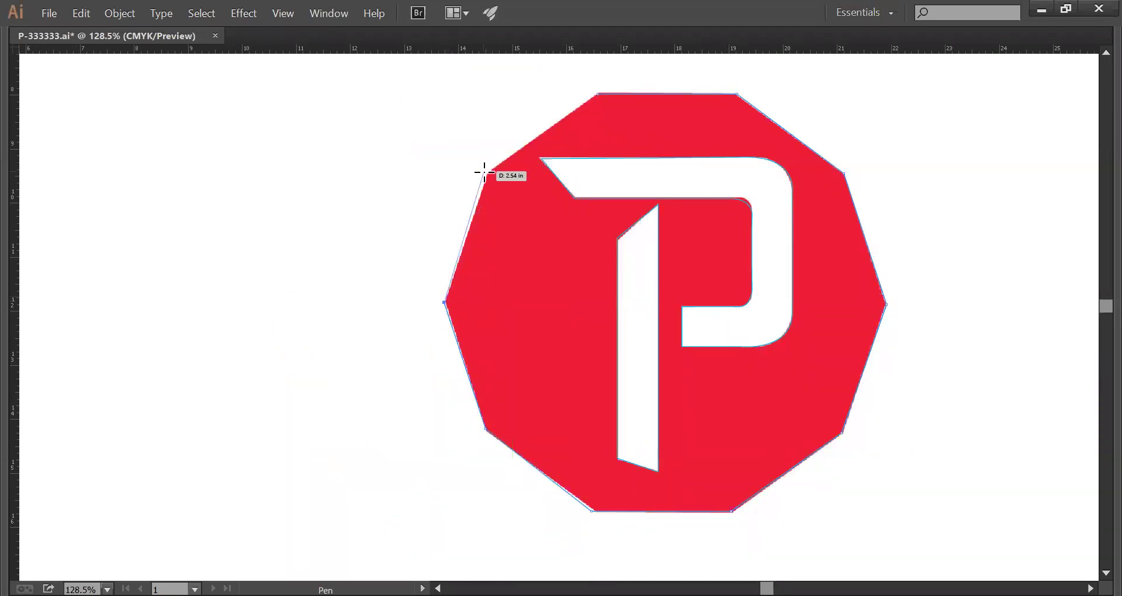
{"action": "left_click", "coordinate": [597, 94]}
{"action": "key", "text": "a"}
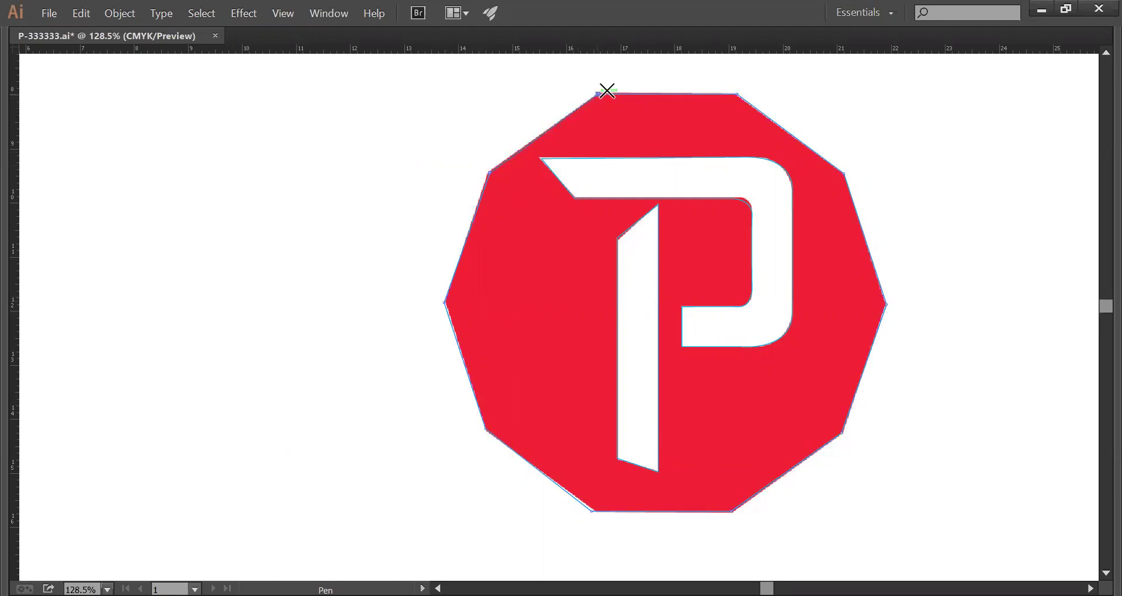
- Select the traced decagon and P paths and place a duplicate to the right of the original logo
{"action": "key", "text": "z"}
{"action": "left_click", "coordinate": [781, 187], "text": "alt"}
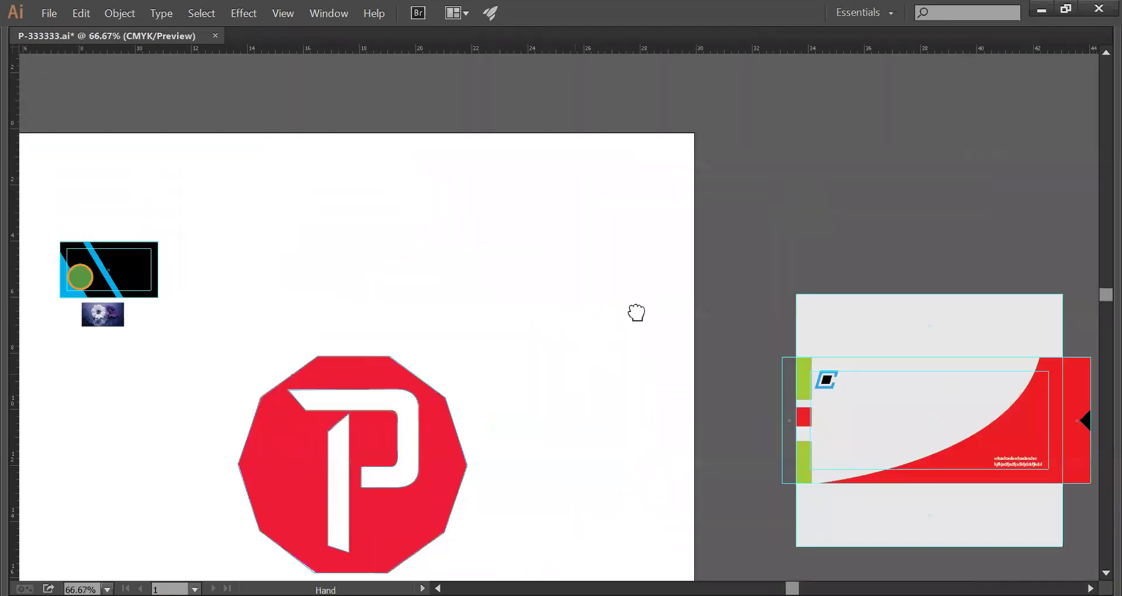
{"action": "key", "text": "a"}
{"action": "left_click_drag", "start_coordinate": [672, 453], "coordinate": [343, 150]}
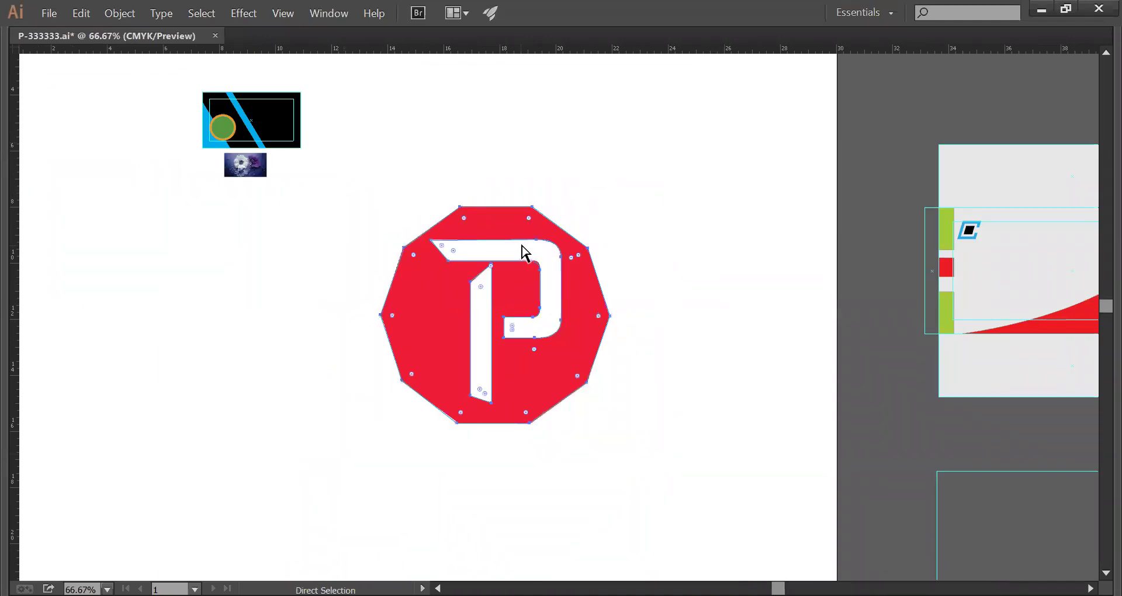
{"action": "left_click_drag", "start_coordinate": [522, 240], "coordinate": [739, 246]}
- Fill the duplicated decagon with the red sampled from the original logo
{"action": "key", "text": "plus"}
{"action": "key", "text": "Tab"}
{"action": "key", "text": "a"}
{"action": "key", "text": "Tab"}
{"action": "left_click", "coordinate": [686, 208]}
{"action": "left_click_drag", "start_coordinate": [701, 191], "coordinate": [670, 226]}
{"action": "key", "text": "Tab"}
{"action": "left_click", "coordinate": [22, 316]}
{"action": "key", "text": "Tab"}
{"action": "left_click", "coordinate": [533, 221]}
{"action": "key", "text": "a"}
{"action": "key", "text": "ctrl+z"}
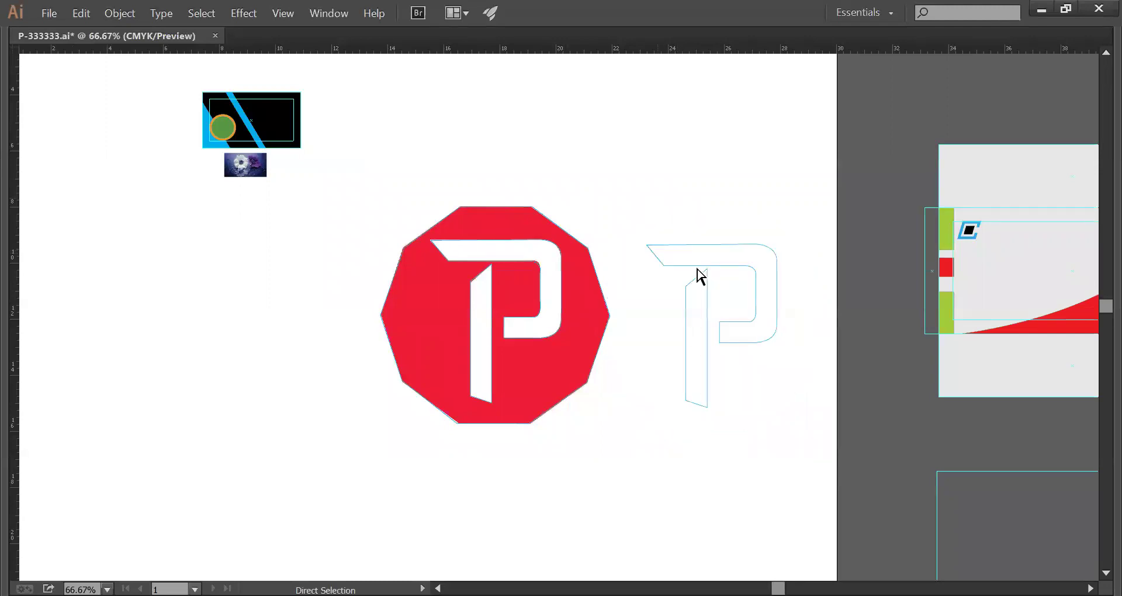
- Put the red decagon behind the duplicated P and fill both letter shapes with white
{"action": "key", "text": "i"}
{"action": "key", "text": "a"}
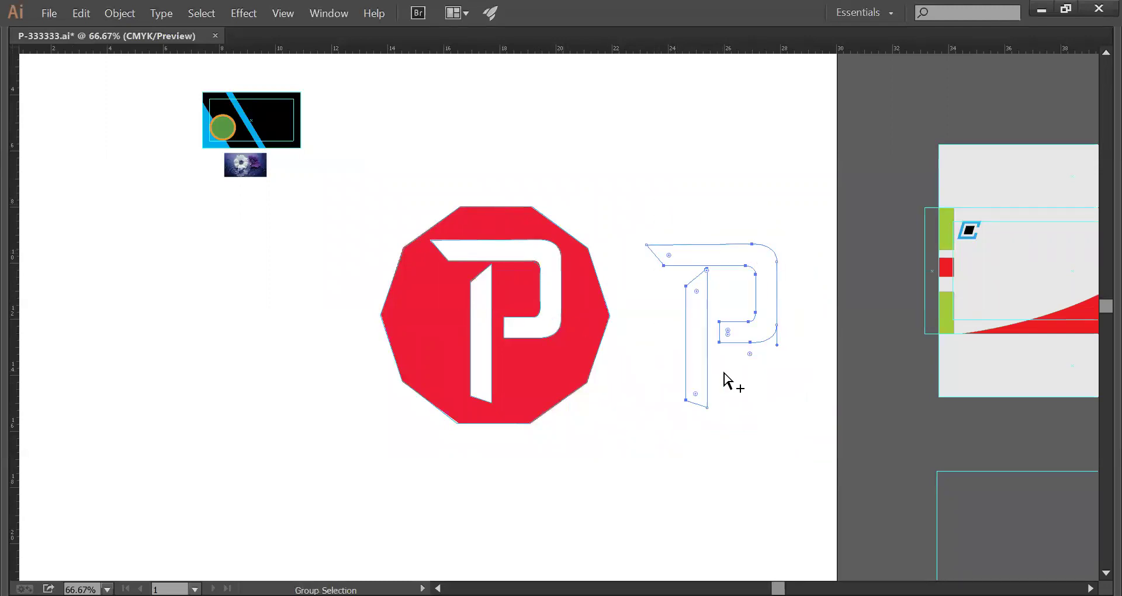
{"action": "key", "text": "ctrl+shift+z"}
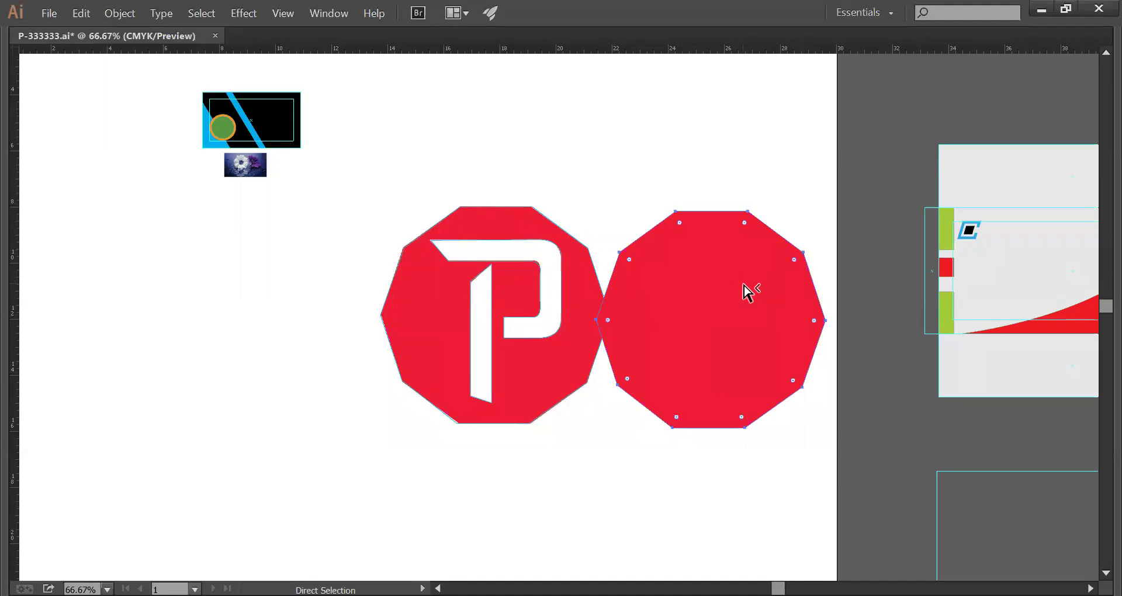
{"action": "key", "text": "ctrl+z"}
{"action": "left_click", "coordinate": [521, 303]}
{"action": "left_click", "coordinate": [614, 150], "text": "alt"}
{"action": "left_click", "coordinate": [519, 251]}
{"action": "key", "text": "i"}
{"action": "left_click", "coordinate": [412, 197]}
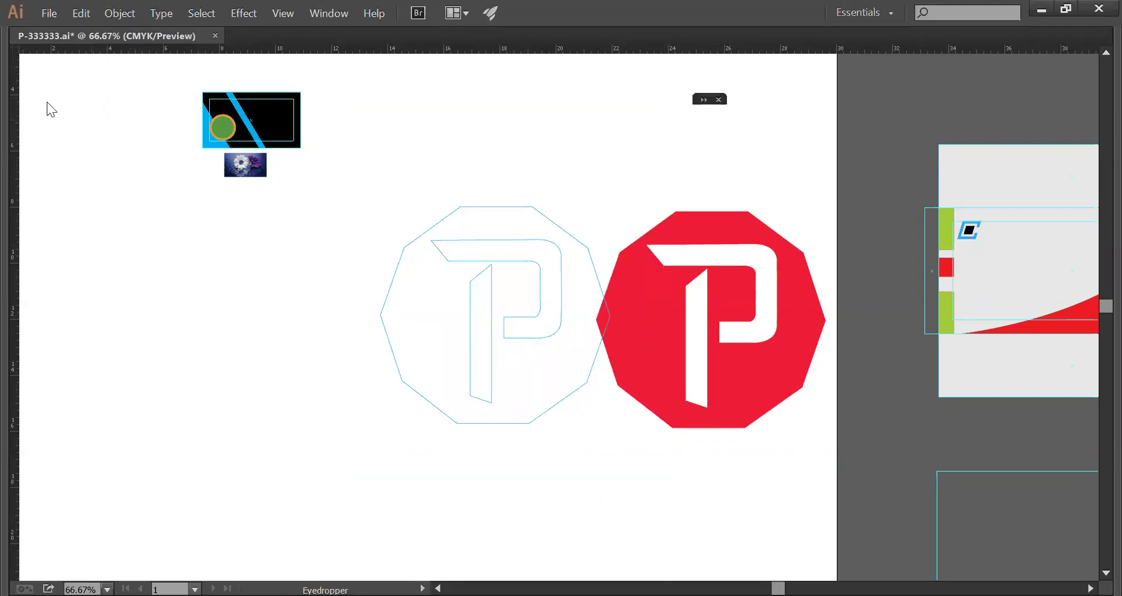
- Delete the leftover tracing outlines, then scale down the red P logo and place it beside the black business card
{"action": "key", "text": "Tab"}
{"action": "left_click", "coordinate": [18, 92]}
{"action": "key", "text": "Tab"}
{"action": "left_click_drag", "start_coordinate": [548, 194], "coordinate": [760, 422]}
{"action": "left_click", "coordinate": [516, 185]}
{"action": "left_click_drag", "start_coordinate": [438, 166], "coordinate": [521, 353]}
{"action": "key", "text": "Delete"}
{"action": "left_click_drag", "start_coordinate": [546, 170], "coordinate": [315, 126]}
{"action": "key", "text": "ctrl+space"}
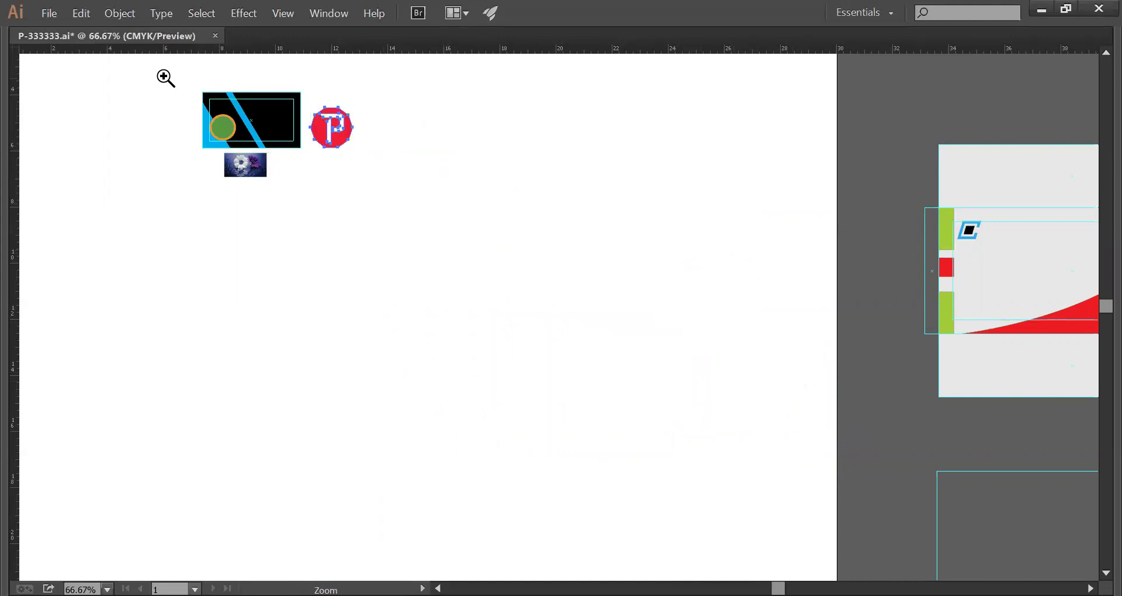
- Examine the black business card and the red P logo beside it up close, leaving nothing selected
{"action": "left_click_drag", "start_coordinate": [166, 78], "coordinate": [366, 153]}
{"action": "left_click_drag", "start_coordinate": [379, 190], "coordinate": [525, 149]}
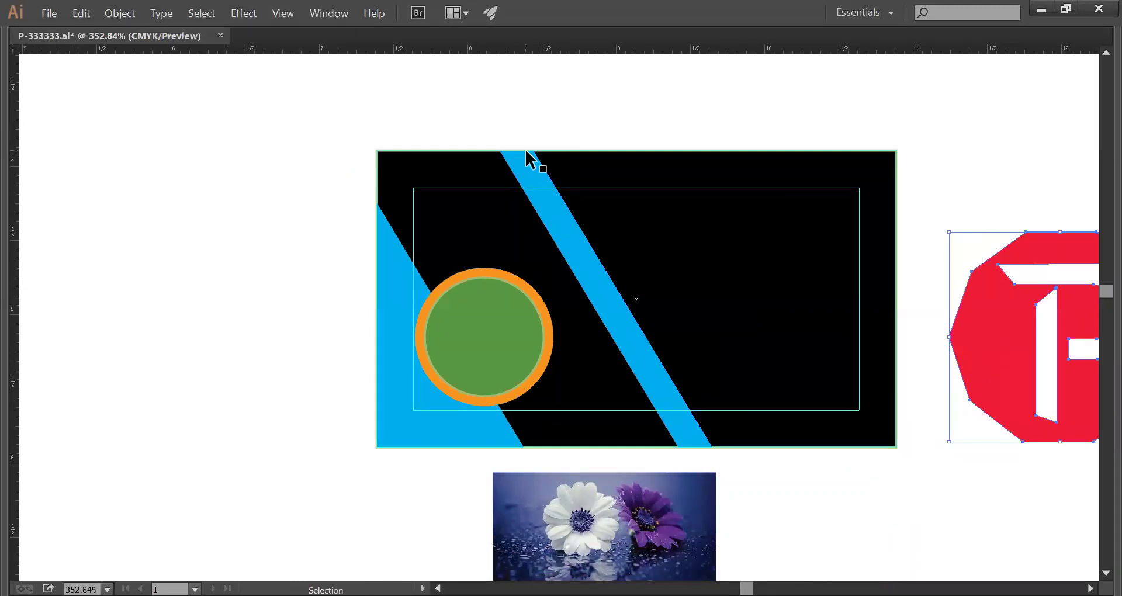
{"action": "key", "text": "space"}
{"action": "left_click_drag", "start_coordinate": [714, 351], "coordinate": [430, 287]}
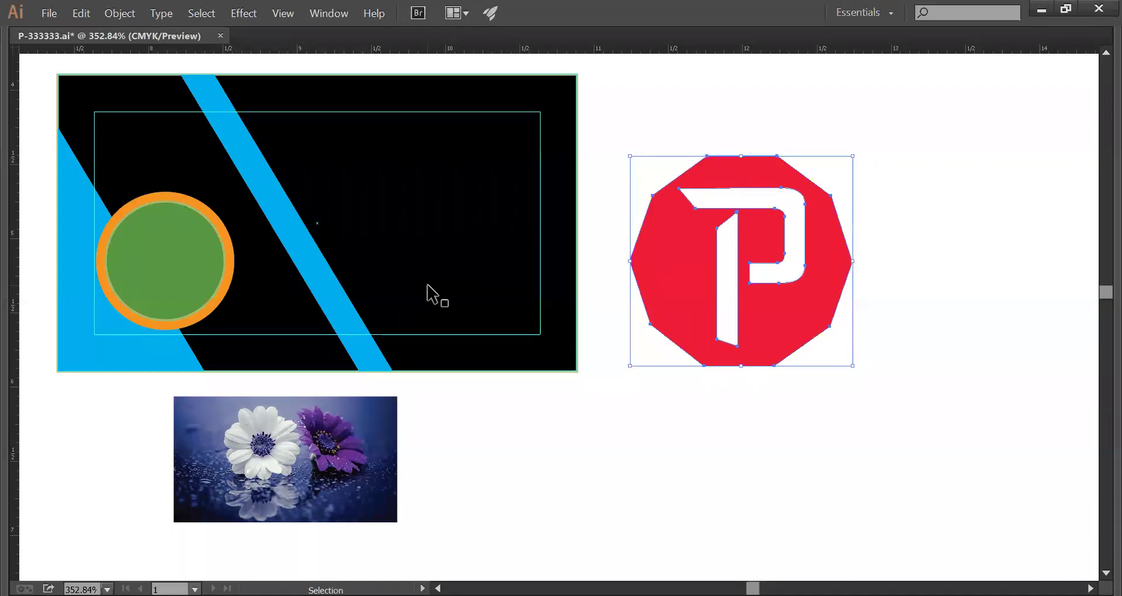
{"action": "left_click", "coordinate": [624, 462]}
{"action": "mouse_move", "coordinate": [610, 451]}
{"action": "left_mouse_down"}
{"action": "mouse_move", "coordinate": [702, 519]}
{"action": "mouse_move", "coordinate": [677, 518]}
{"action": "left_mouse_up"}
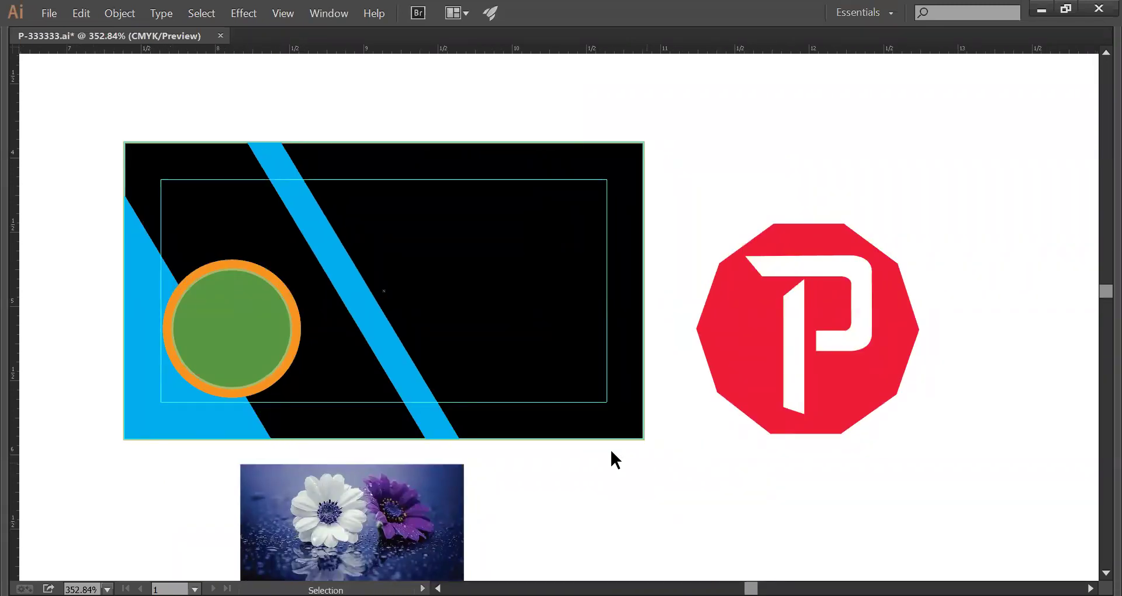
{"action": "mouse_move", "coordinate": [602, 443]}
{"action": "left_mouse_down"}
{"action": "mouse_move", "coordinate": [637, 405]}
{"action": "mouse_move", "coordinate": [527, 370]}
{"action": "mouse_move", "coordinate": [624, 441]}
{"action": "left_mouse_up"}
{"action": "key", "text": "ctrl+shift+a"}
{"action": "key", "text": "ctrl+minus"}
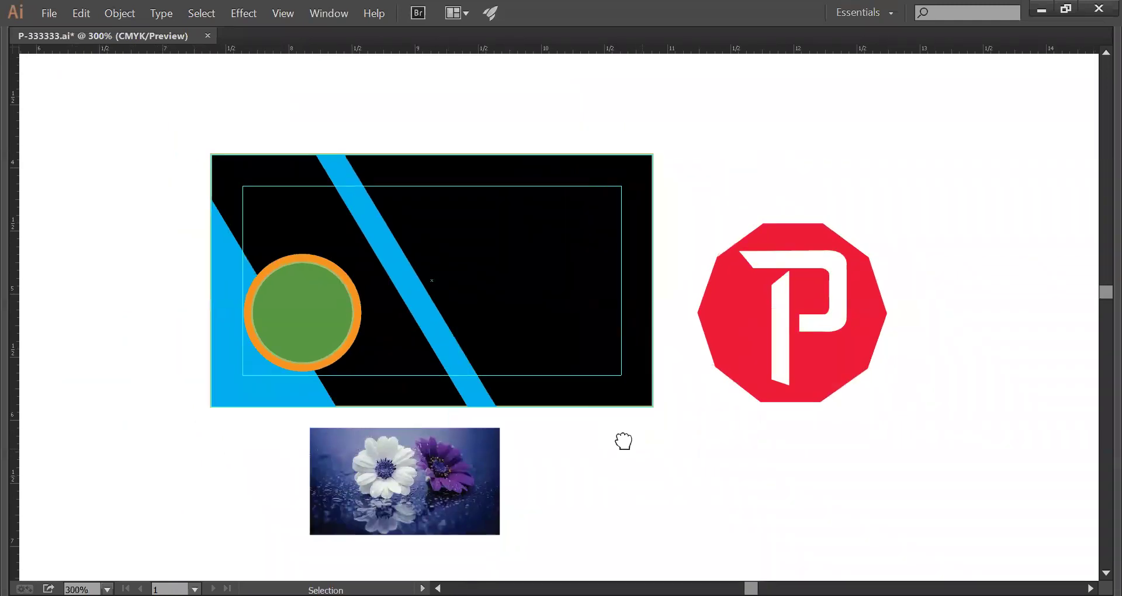
- Draw a closed wavy shape with the Pen tool from the card's upper edge to its right edge, enclosing the upper-right corner
{"action": "key", "text": "Tab"}
{"action": "left_click", "coordinate": [19, 138]}
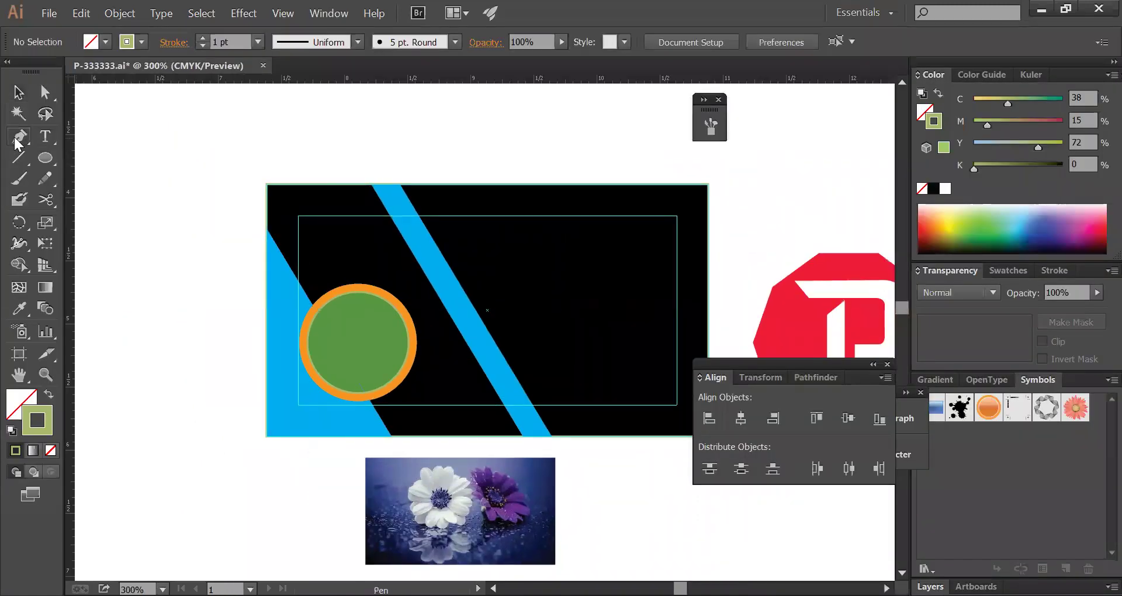
{"action": "key", "text": "Tab"}
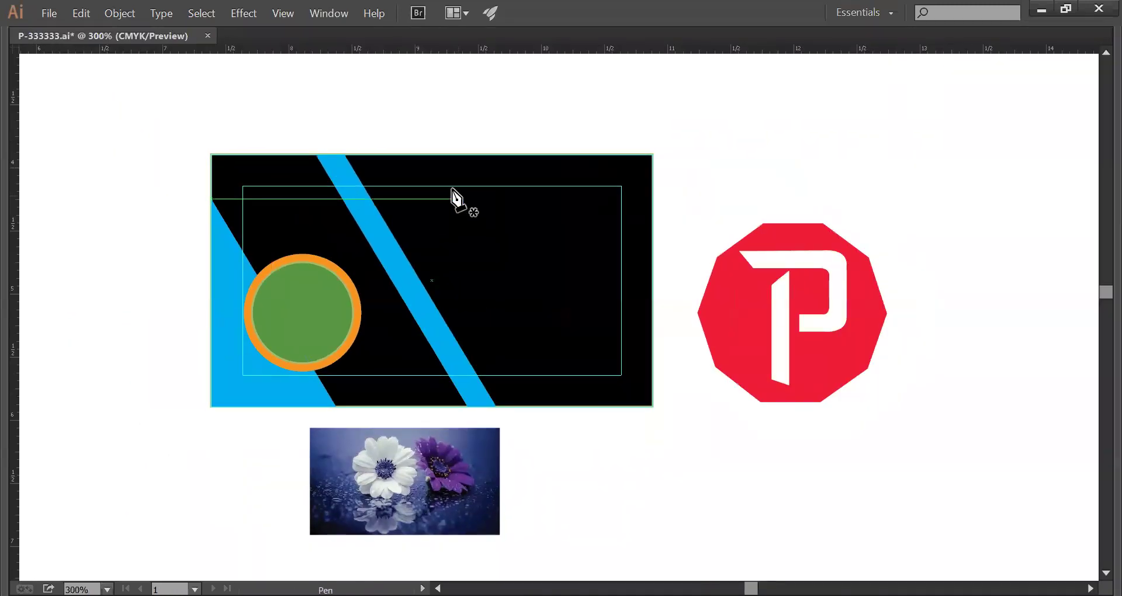
{"action": "left_click", "coordinate": [432, 154]}
{"action": "left_click_drag", "start_coordinate": [508, 232], "coordinate": [596, 218]}
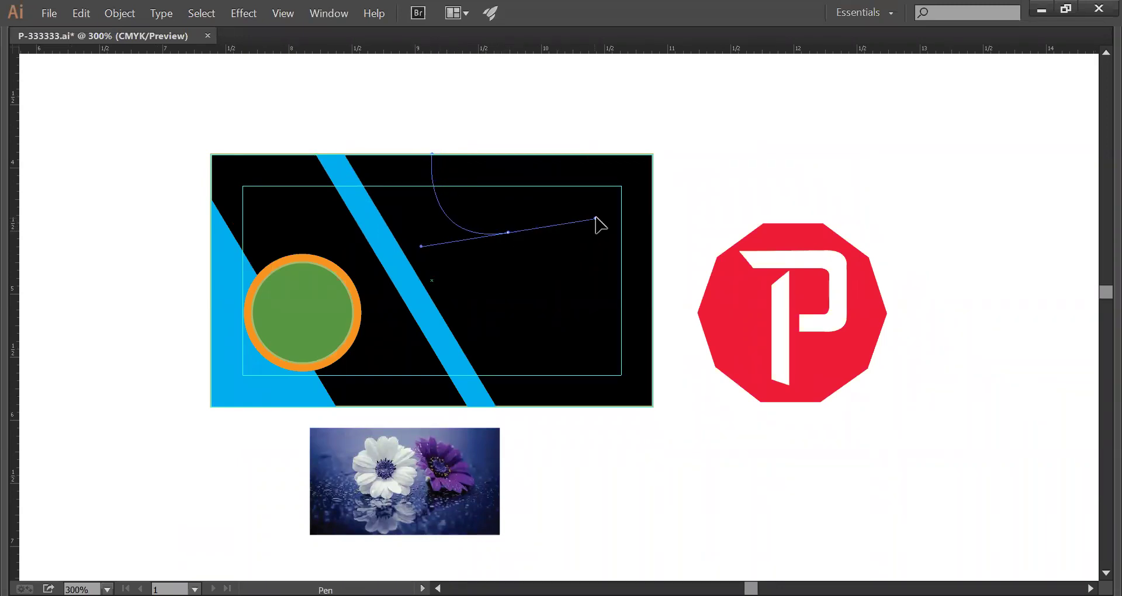
{"action": "left_click_drag", "start_coordinate": [596, 218], "coordinate": [595, 219]}
{"action": "mouse_move", "coordinate": [608, 288]}
{"action": "left_mouse_down"}
{"action": "mouse_move", "coordinate": [614, 333]}
{"action": "mouse_move", "coordinate": [679, 322]}
{"action": "mouse_move", "coordinate": [665, 314]}
{"action": "left_mouse_up"}
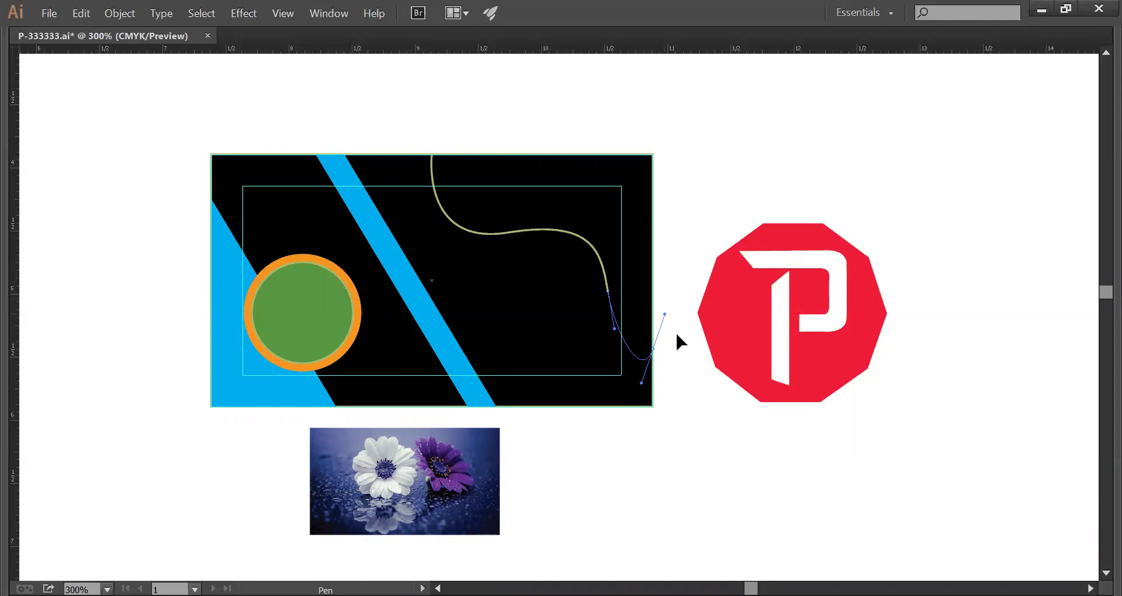
{"action": "left_click_drag", "start_coordinate": [653, 348], "coordinate": [678, 334]}
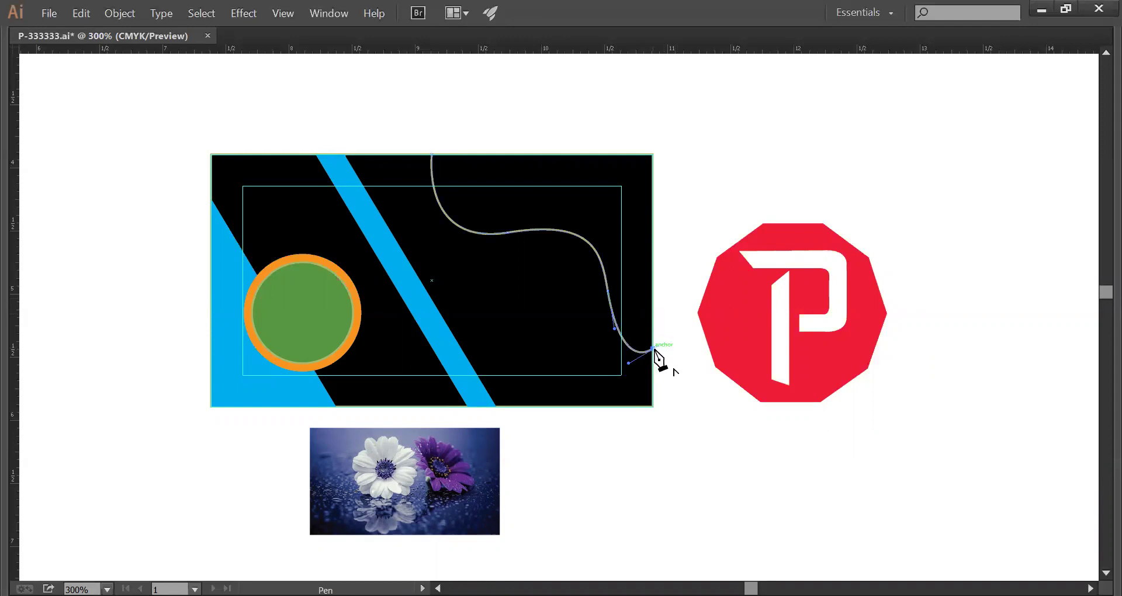
{"action": "left_click", "coordinate": [652, 154]}
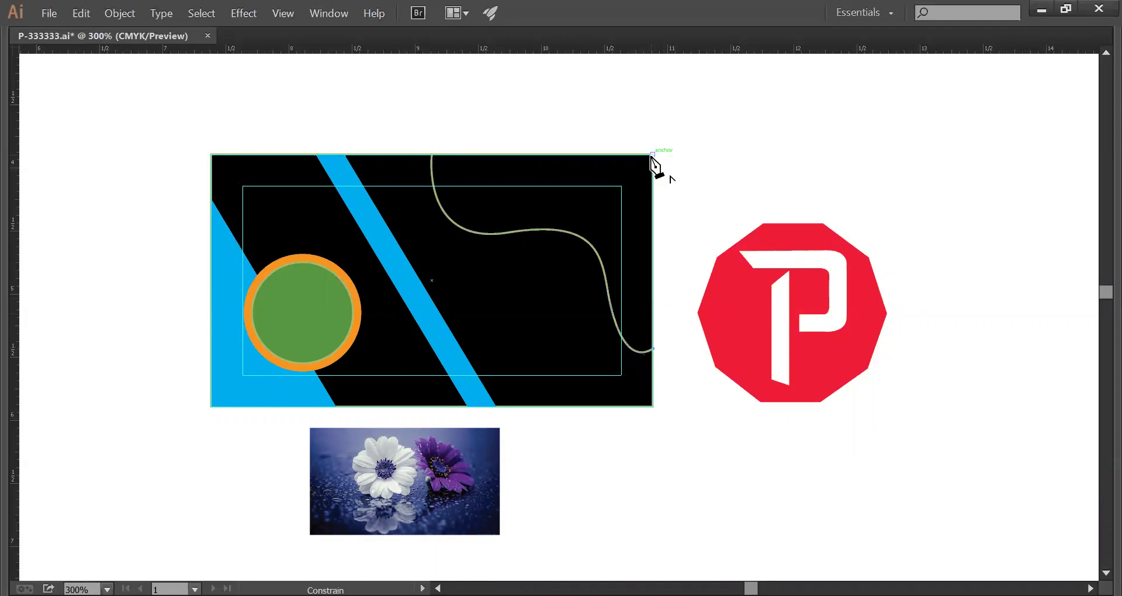
{"action": "left_click", "coordinate": [433, 155]}
{"action": "key", "text": "v"}
{"action": "key", "text": "p"}
- Fill the wavy corner shape with the cyan blue sampled from the card's lower-left triangle, then deselect it
{"action": "key", "text": "Tab"}
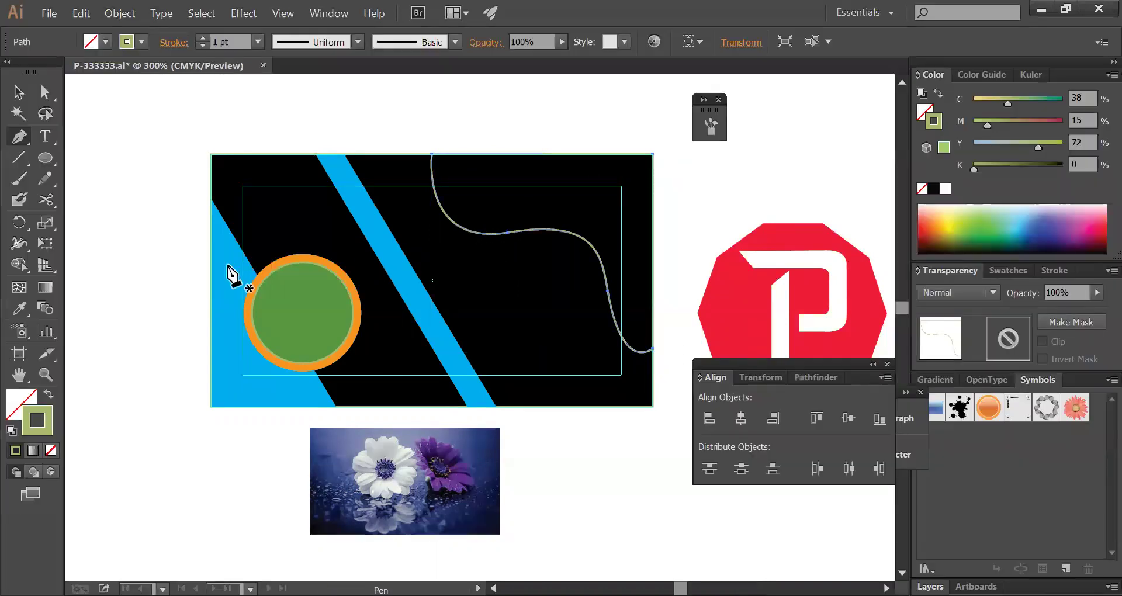
{"action": "key", "text": "ctrl+r"}
{"action": "left_click", "coordinate": [22, 311]}
{"action": "key", "text": "Tab"}
{"action": "left_click", "coordinate": [237, 286]}
{"action": "key", "text": "v"}
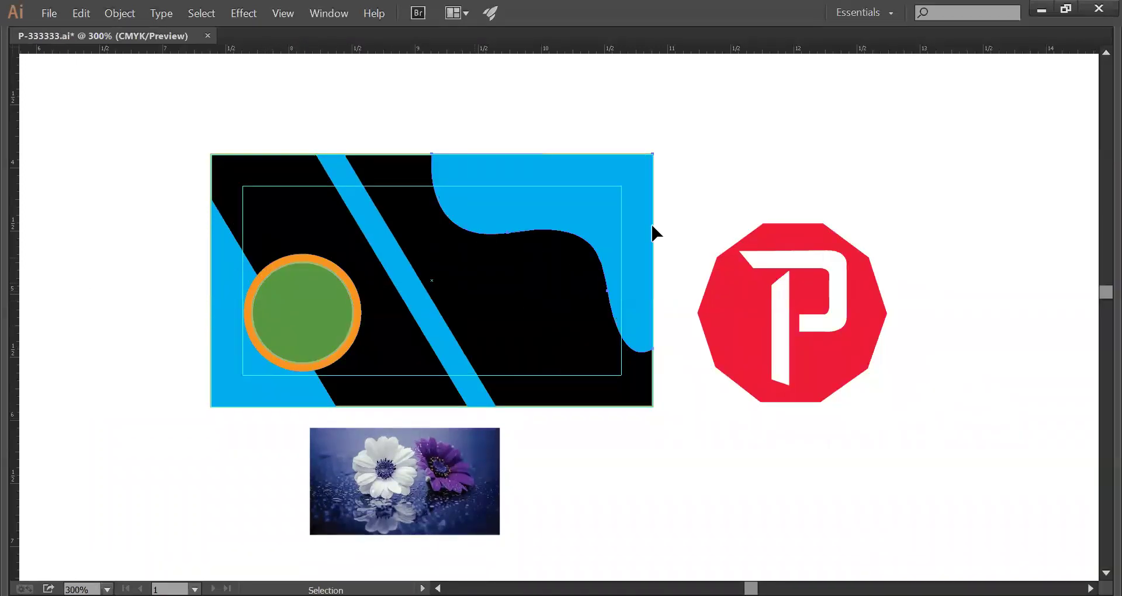
{"action": "left_click", "coordinate": [791, 171]}
- Scale down the red P logo and move it onto the card over the diagonal blue stripe
{"action": "key", "text": "i"}
{"action": "key", "text": "z"}
{"action": "left_click", "coordinate": [610, 269], "text": "alt"}
{"action": "left_click", "coordinate": [609, 270], "text": "alt"}
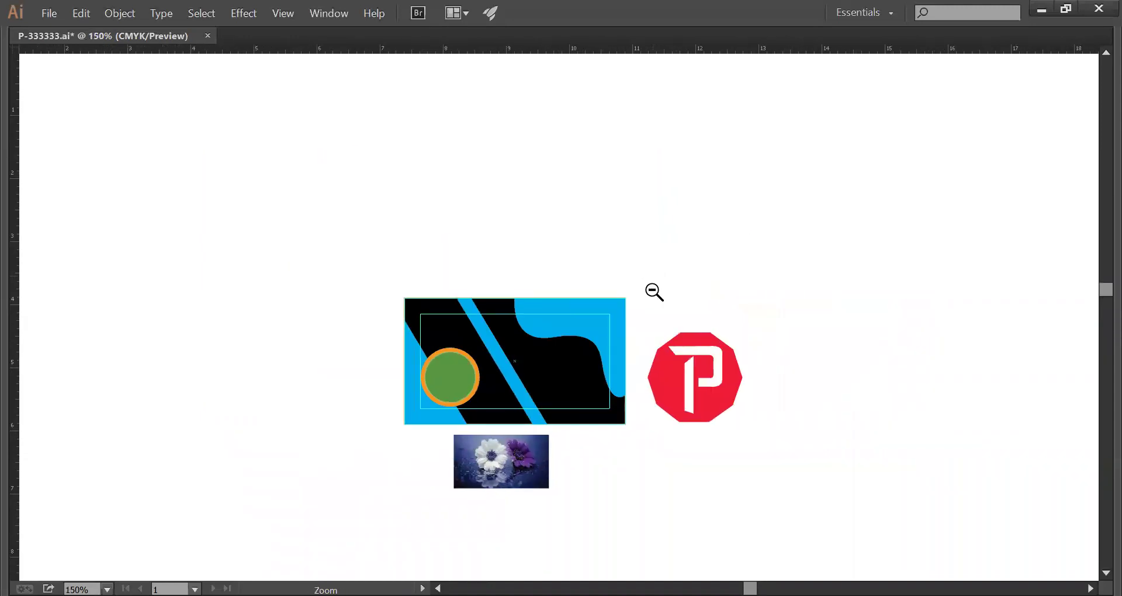
{"action": "left_click", "coordinate": [371, 253], "text": "alt"}
{"action": "left_click_drag", "start_coordinate": [381, 318], "coordinate": [682, 427]}
{"action": "key", "text": "v"}
{"action": "left_click_drag", "start_coordinate": [679, 190], "coordinate": [856, 399]}
{"action": "left_click_drag", "start_coordinate": [693, 257], "coordinate": [830, 399]}
{"action": "left_click_drag", "start_coordinate": [774, 333], "coordinate": [273, 239]}
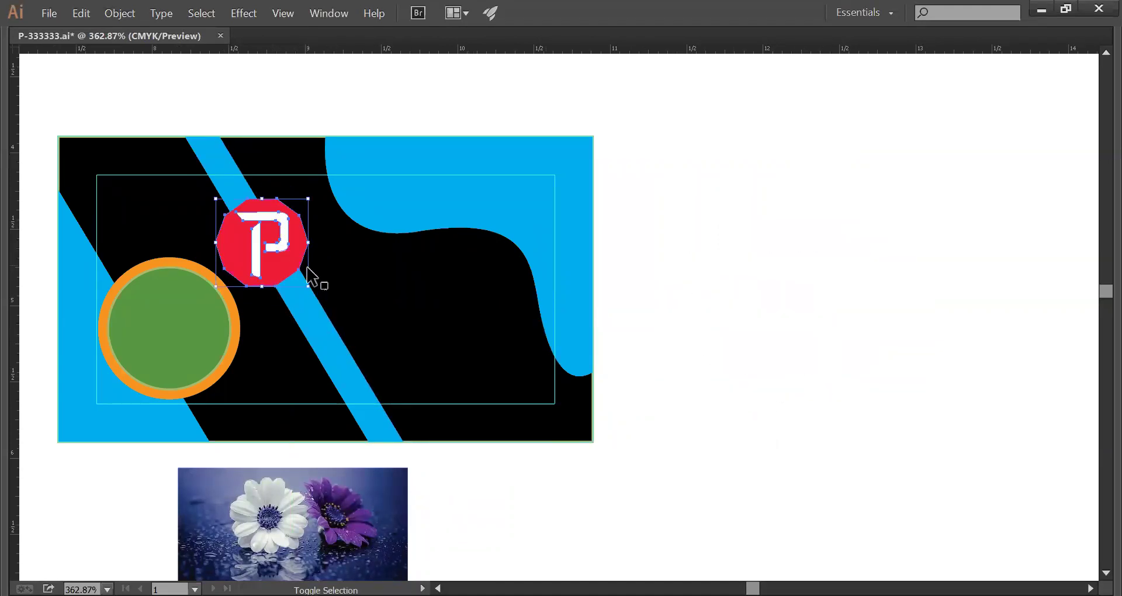
- Enlarge the P logo slightly and move it up to the inner margin guide
{"action": "left_click_drag", "start_coordinate": [308, 286], "coordinate": [318, 295]}
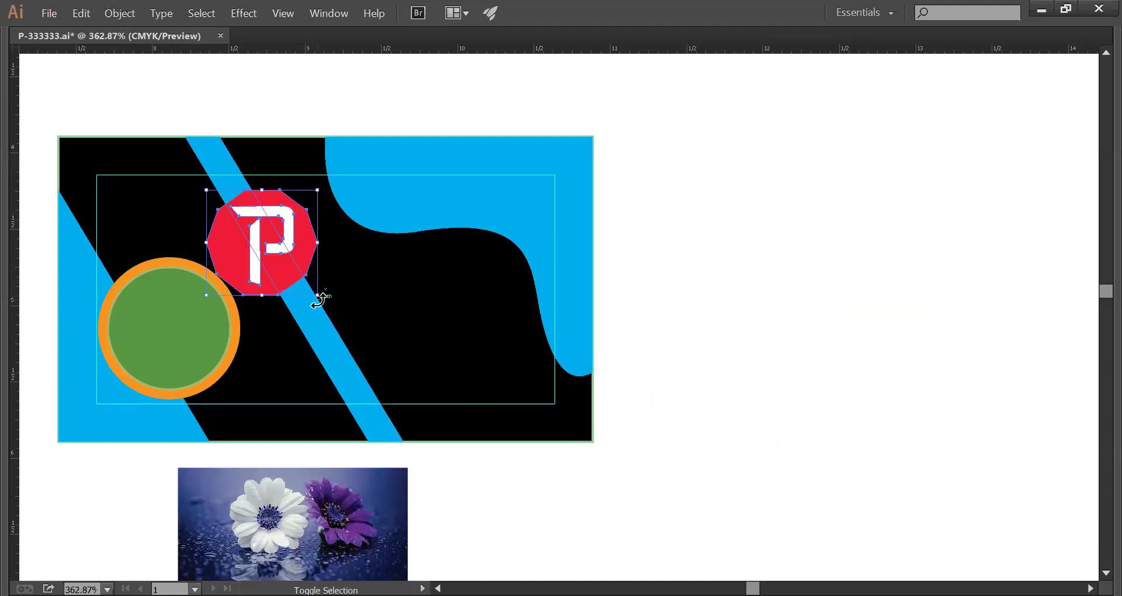
{"action": "left_click_drag", "start_coordinate": [285, 247], "coordinate": [286, 233]}
{"action": "left_click", "coordinate": [809, 294]}
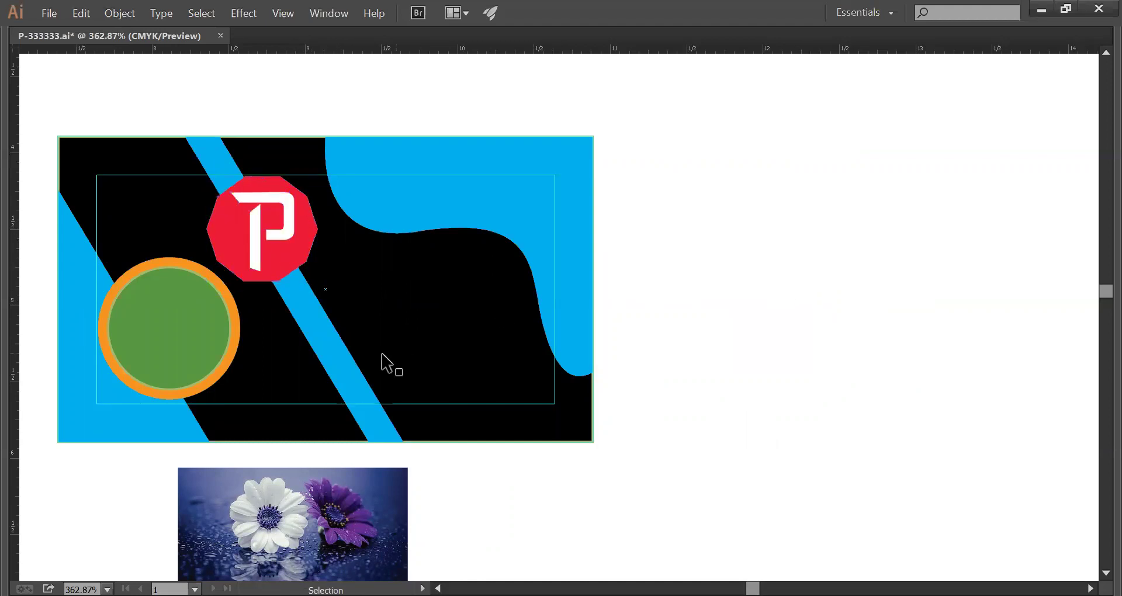
- Try to recolor the diagonal blue stripe and corner triangle with the orange sampled from the circle's ring
{"action": "left_click", "coordinate": [351, 359]}
{"action": "key", "text": "Tab"}
{"action": "key", "text": "i"}
{"action": "left_click", "coordinate": [287, 321]}
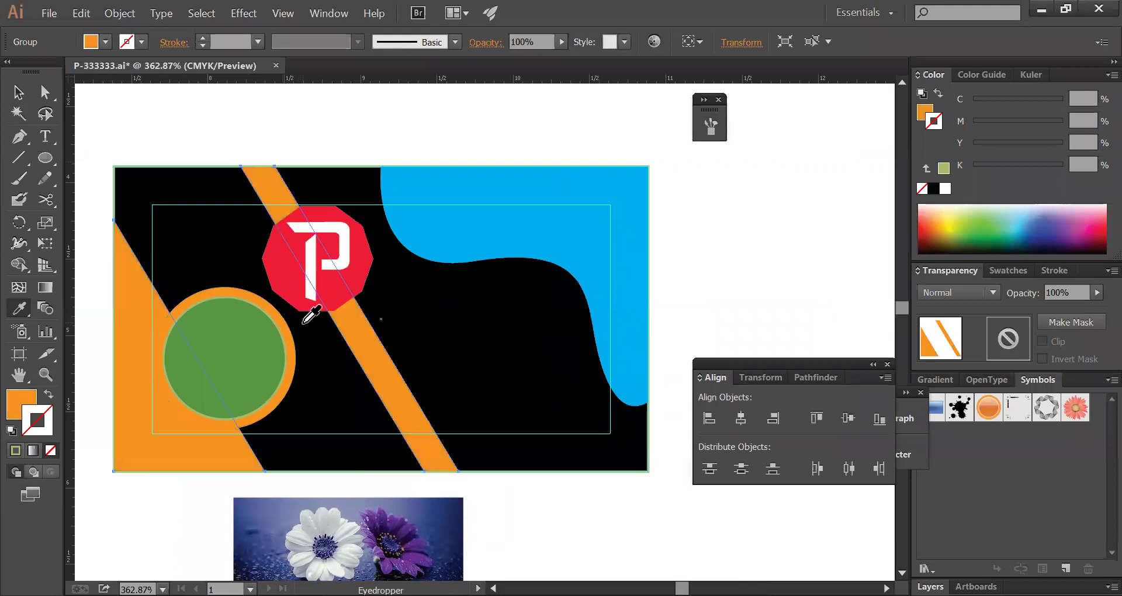
{"action": "key", "text": "ctrl+z"}
{"action": "left_click", "coordinate": [696, 305], "text": "ctrl"}
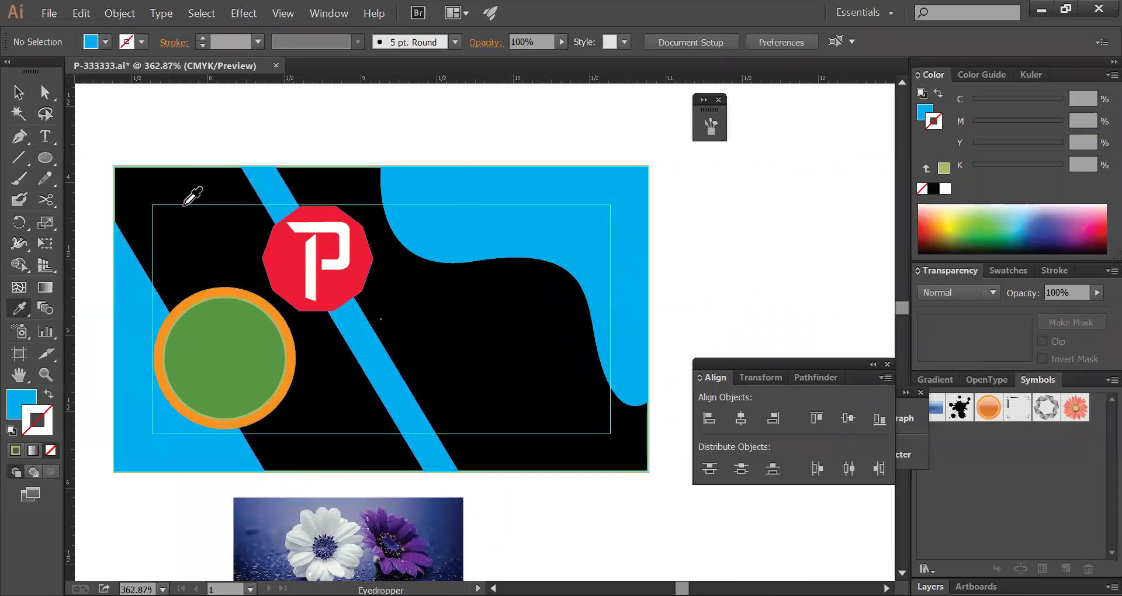
- Hide the guides on the business card
{"action": "left_click", "coordinate": [18, 92]}
{"action": "key", "text": "Tab"}
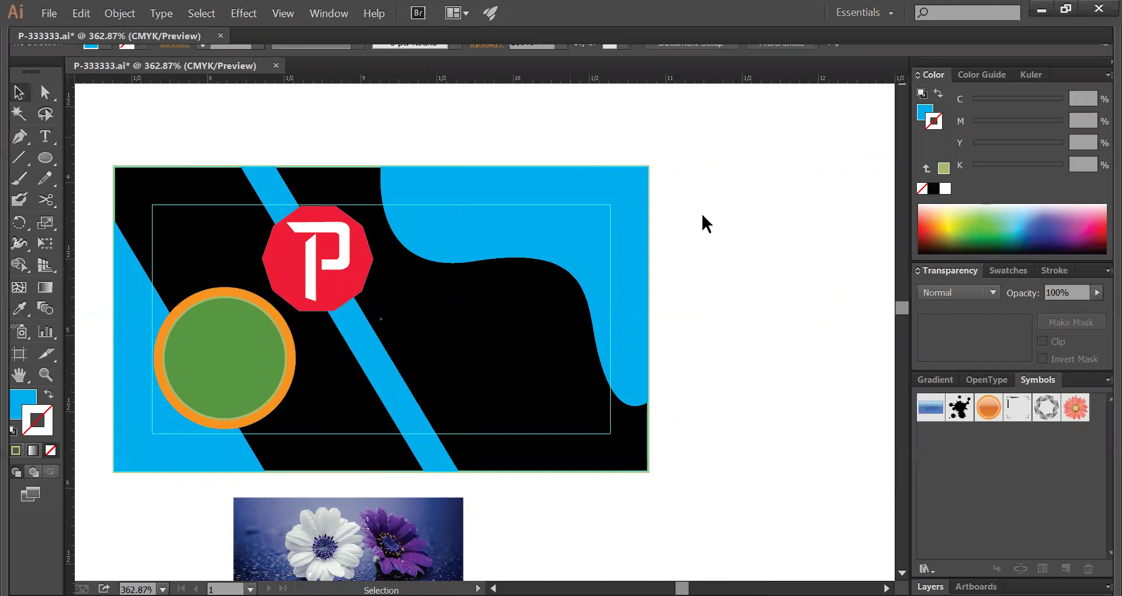
{"action": "right_click", "coordinate": [703, 215]}
{"action": "left_click", "coordinate": [790, 343]}
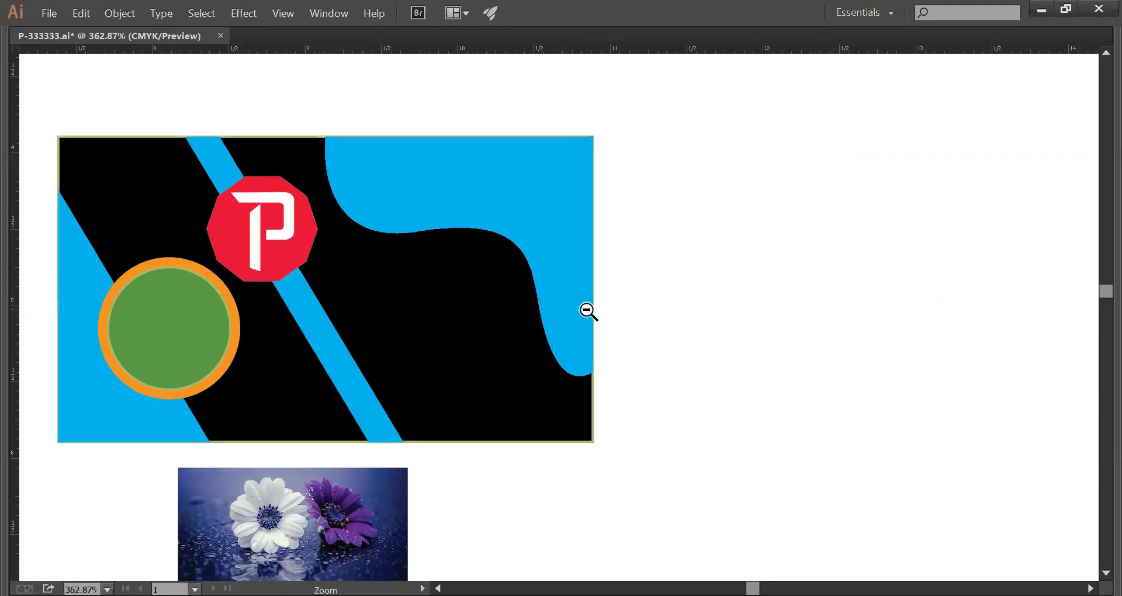
{"action": "key", "text": "ctrl+minus"}
{"action": "left_click_drag", "start_coordinate": [541, 311], "coordinate": [713, 256]}
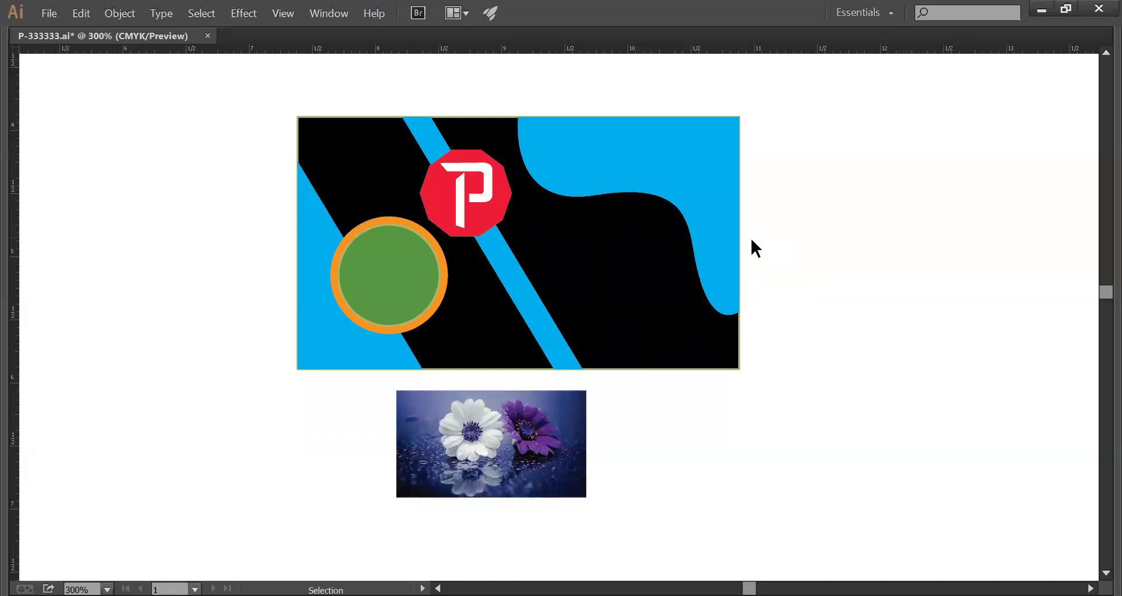
- Add the text "Print" on the empty area beside the flower photo
{"action": "key", "text": "Tab"}
{"action": "left_click", "coordinate": [53, 138]}
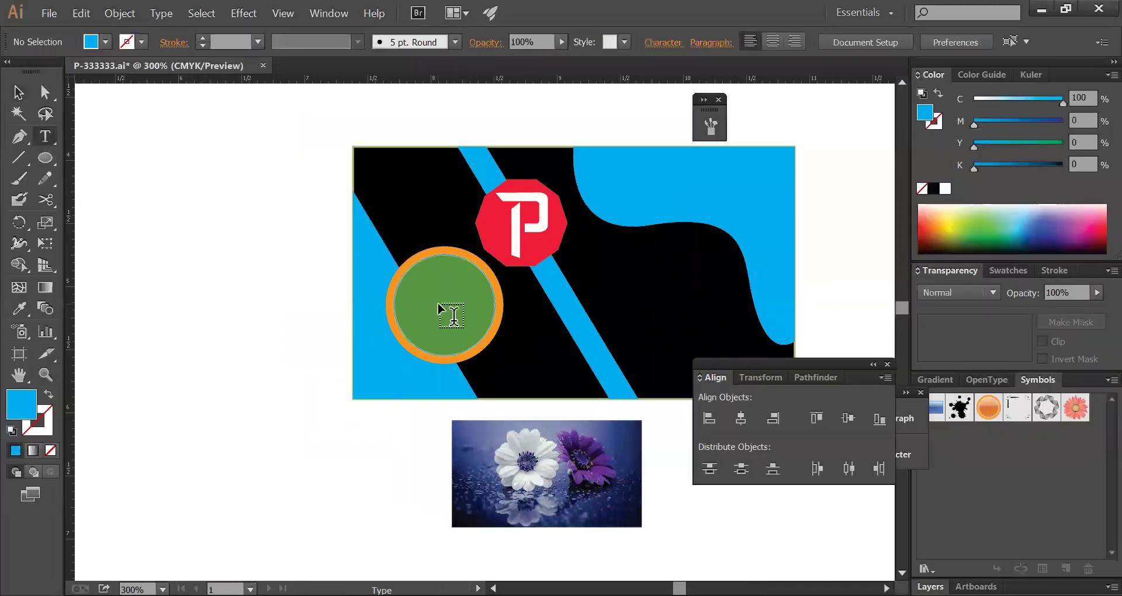
{"action": "left_click_drag", "start_coordinate": [444, 308], "coordinate": [188, 210]}
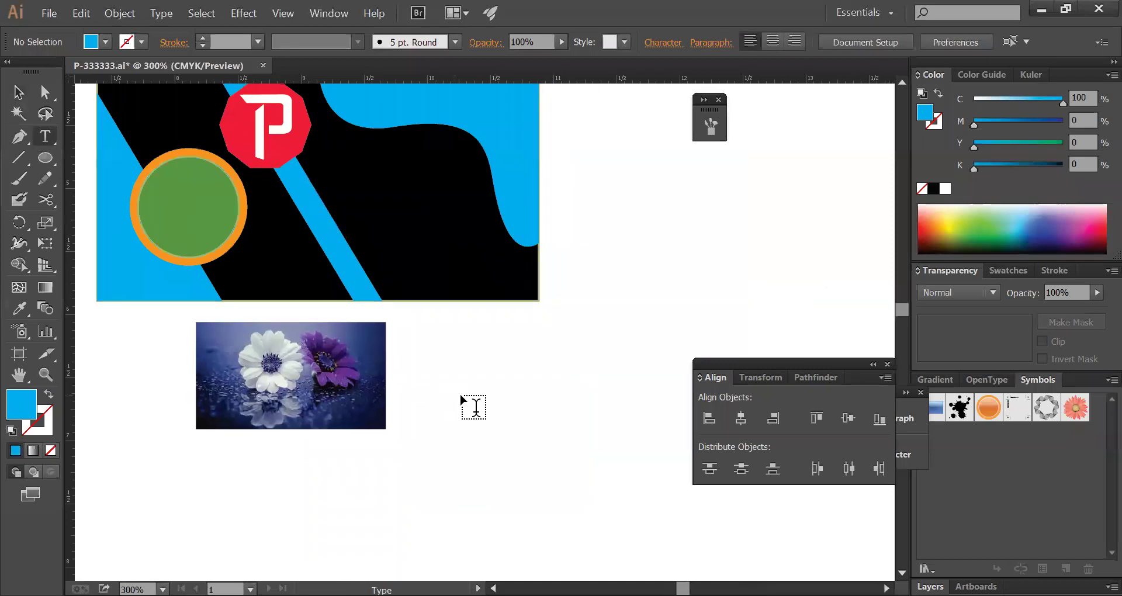
{"action": "left_click", "coordinate": [560, 394]}
{"action": "type", "text": "Print"}
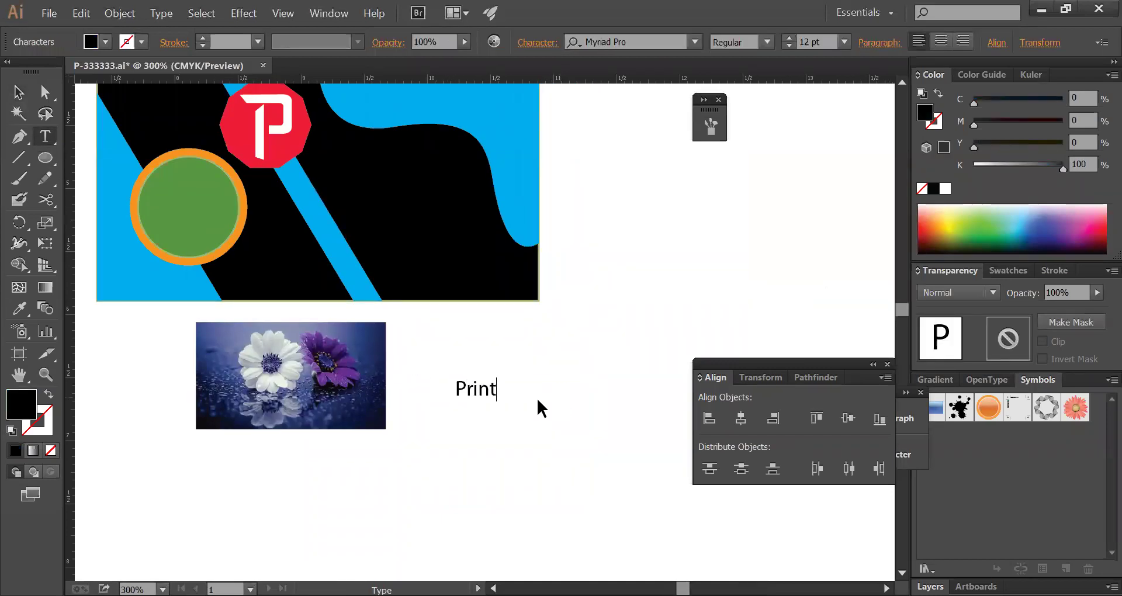
{"action": "key", "text": "Escape"}
- Enlarge only the initial P of "Print" to 26 pt
{"action": "double_click", "coordinate": [514, 390]}
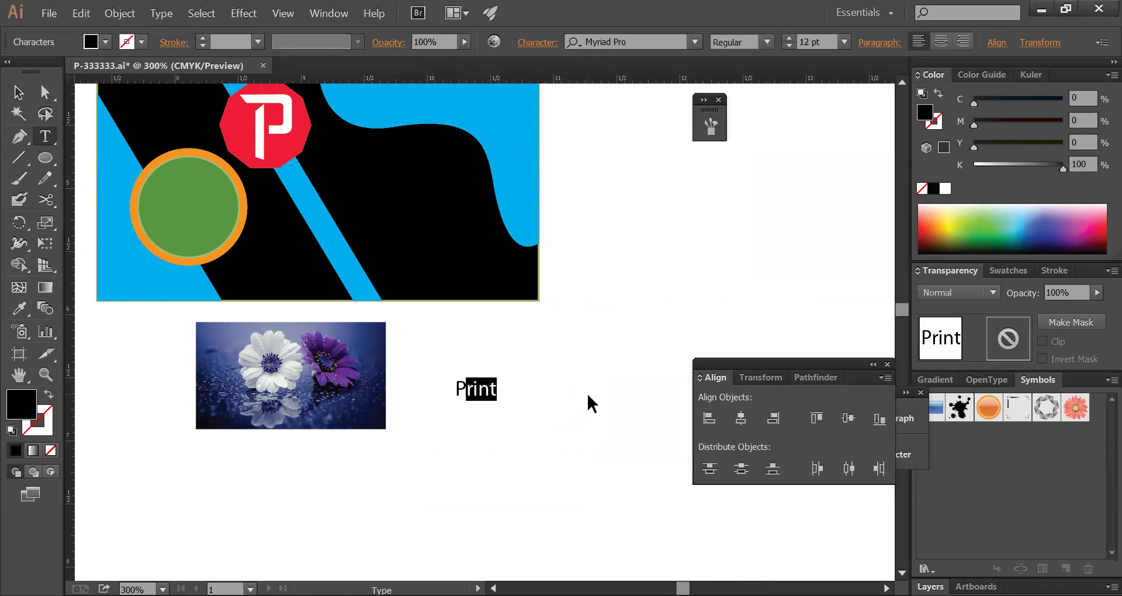
{"action": "left_click", "coordinate": [462, 387]}
{"action": "left_click_drag", "start_coordinate": [462, 387], "coordinate": [446, 388]}
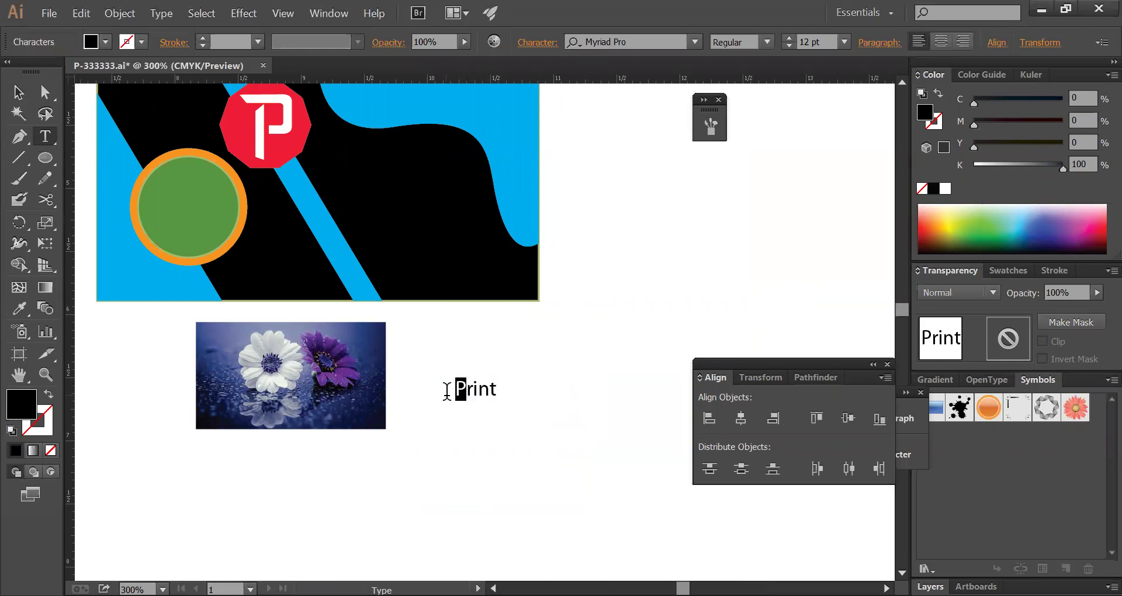
{"action": "key", "text": "ctrl+shift+period"}
{"action": "key", "text": "ctrl+shift+period"}
{"action": "key", "text": "ctrl+shift+period"}
{"action": "key", "text": "ctrl+shift+period"}
{"action": "key", "text": "ctrl+shift+period"}
{"action": "key", "text": "ctrl+shift+period"}
{"action": "key", "text": "ctrl+shift+period"}
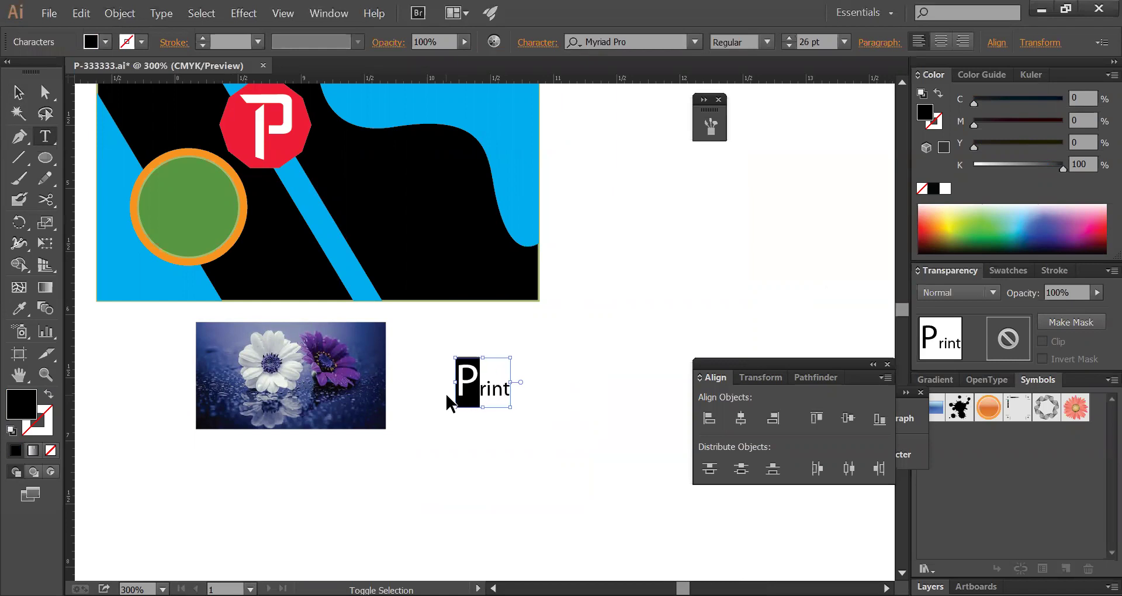
- Move "Print" onto the card's black area between the stripe and the wavy shape, and color it white
{"action": "left_click_drag", "start_coordinate": [448, 404], "coordinate": [354, 220]}
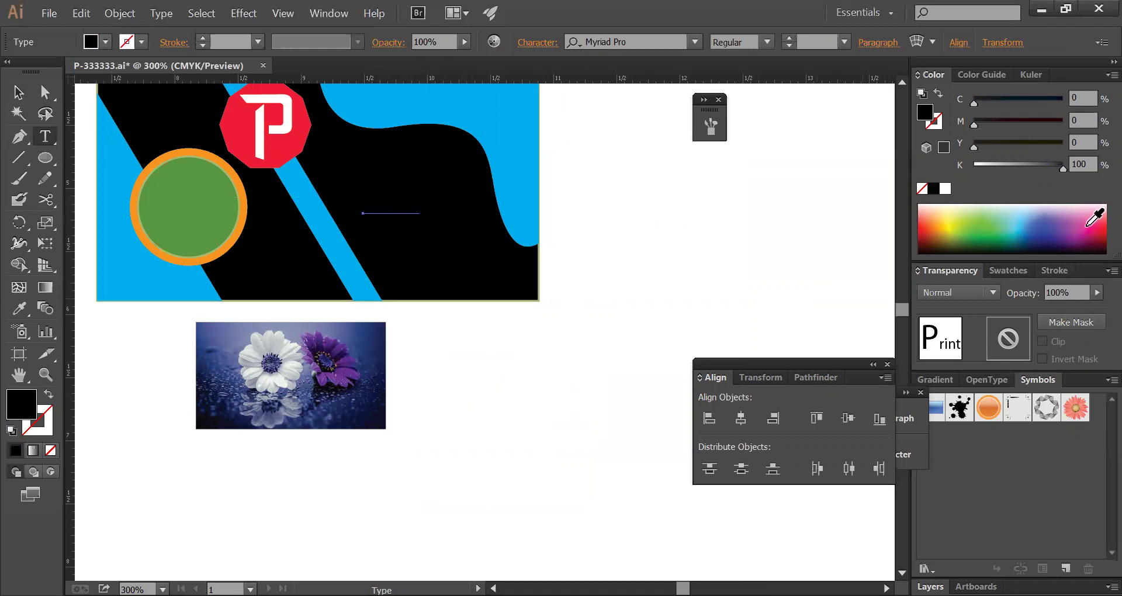
{"action": "left_click", "coordinate": [946, 188]}
{"action": "key", "text": "Escape"}
- Add a second text reading "Text" at 28 pt beside the flower photo
{"action": "left_click", "coordinate": [519, 374]}
{"action": "type", "text": "Text"}
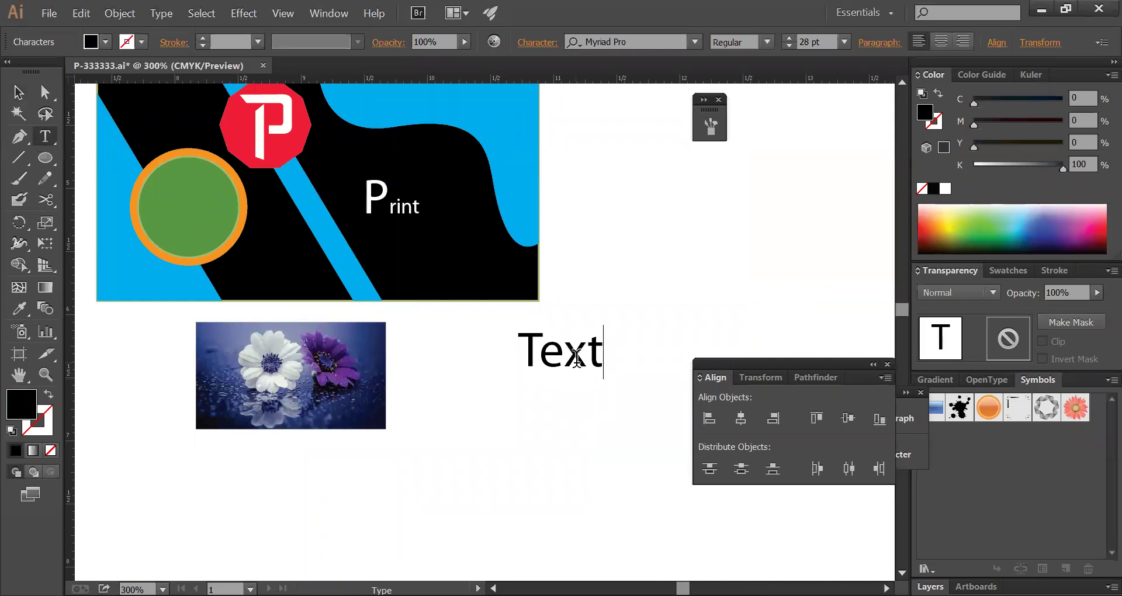
{"action": "key", "text": "ctrl+a"}
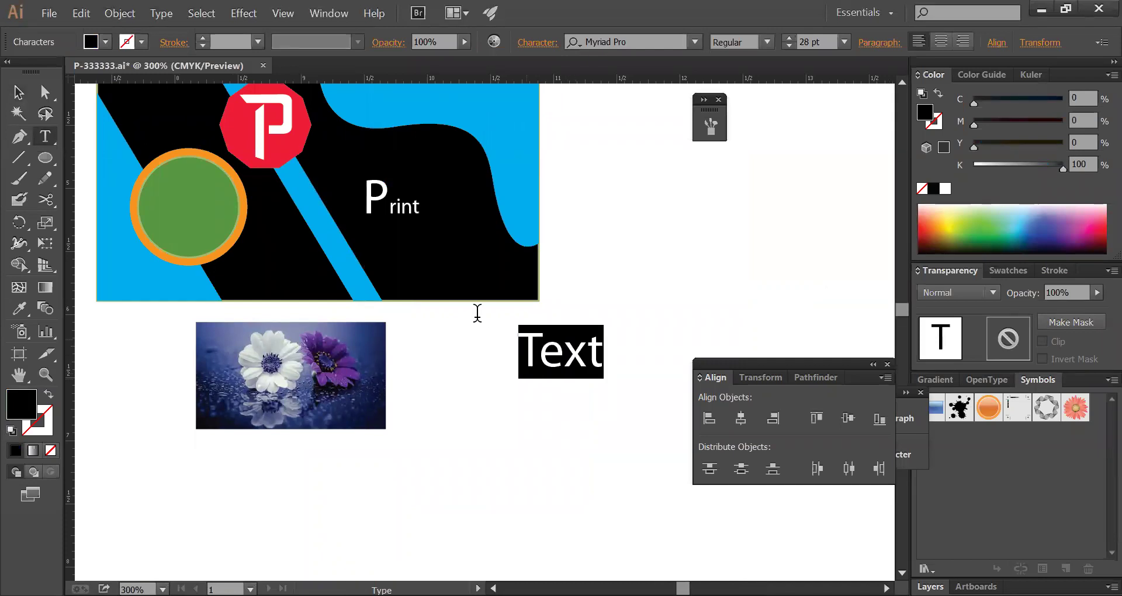
{"action": "left_click", "coordinate": [18, 91]}
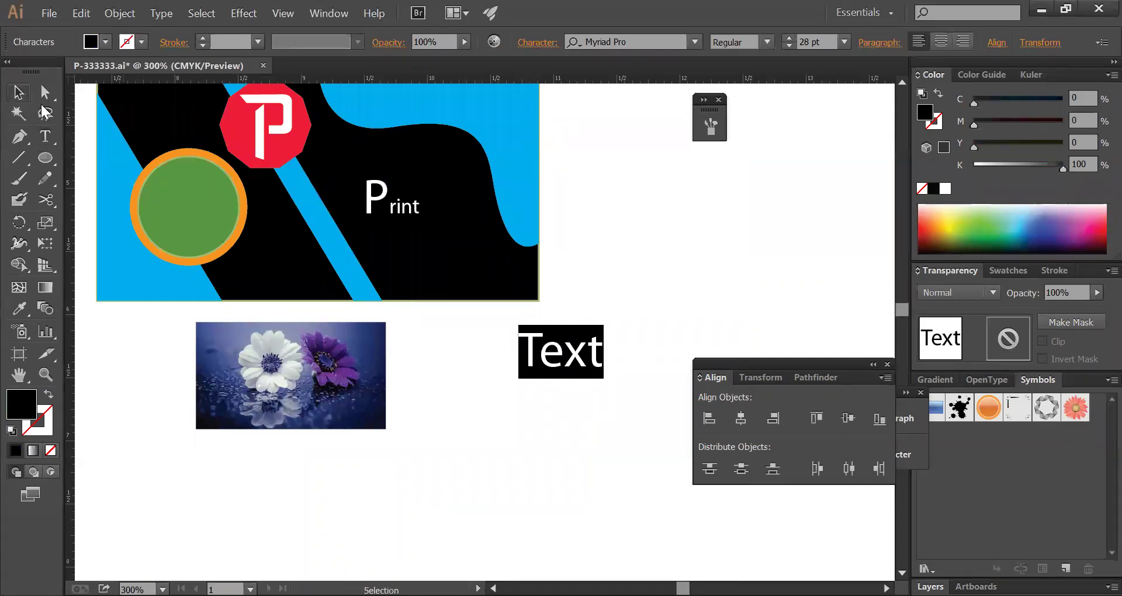
- Move "Text" onto the card below "Print" and color it white
{"action": "left_click_drag", "start_coordinate": [552, 353], "coordinate": [426, 246]}
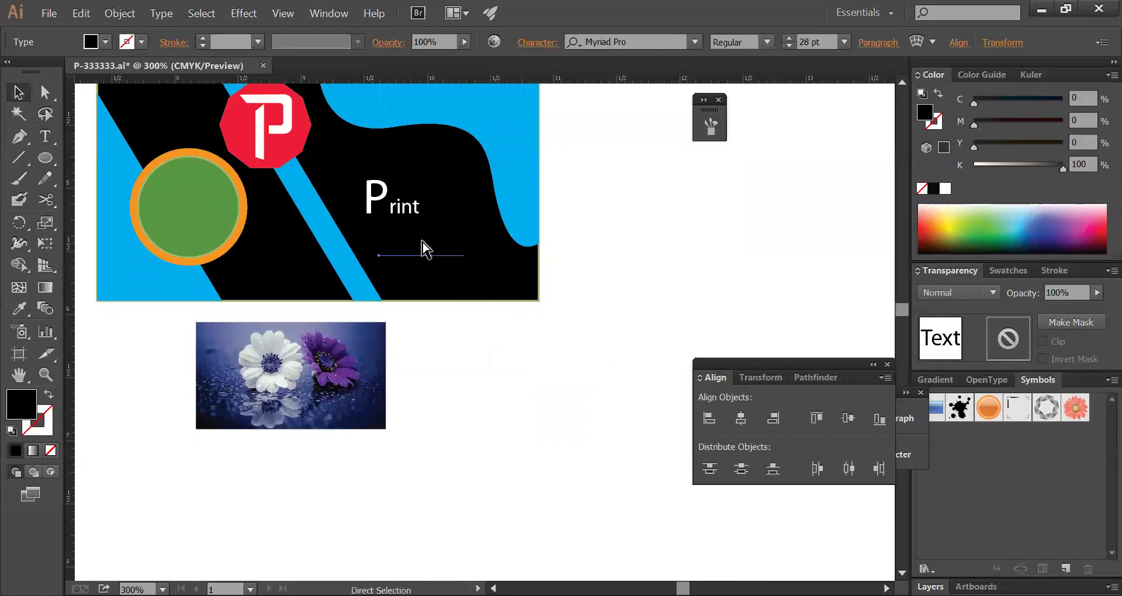
{"action": "left_click", "coordinate": [946, 188]}
{"action": "left_click", "coordinate": [521, 367]}
- Select "Print" and "Text" together and move them straight up by about 0.11 in
{"action": "key", "text": "space"}
{"action": "left_click_drag", "start_coordinate": [512, 400], "coordinate": [582, 468]}
{"action": "left_click", "coordinate": [513, 383]}
{"action": "left_click", "coordinate": [494, 345], "text": "shift"}
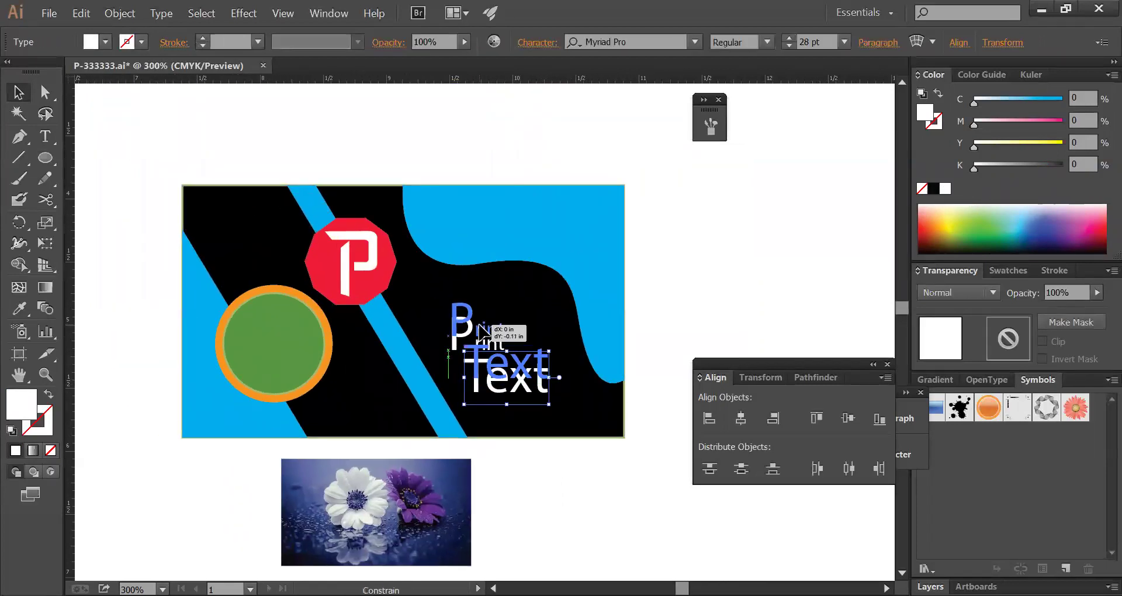
{"action": "left_click", "coordinate": [678, 279]}
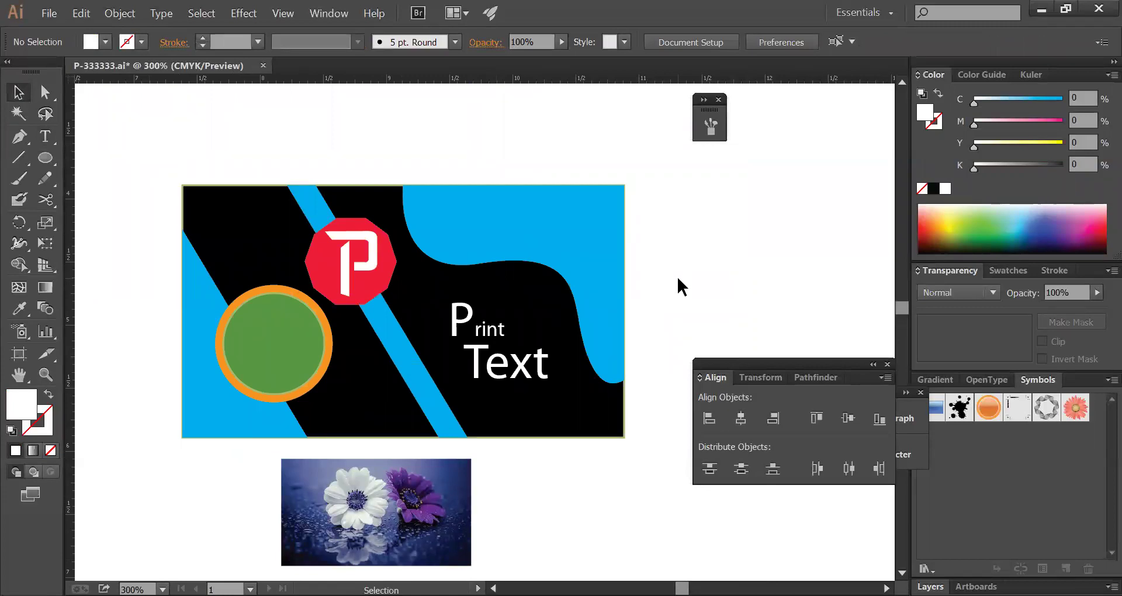
{"action": "left_click", "coordinate": [254, 368]}
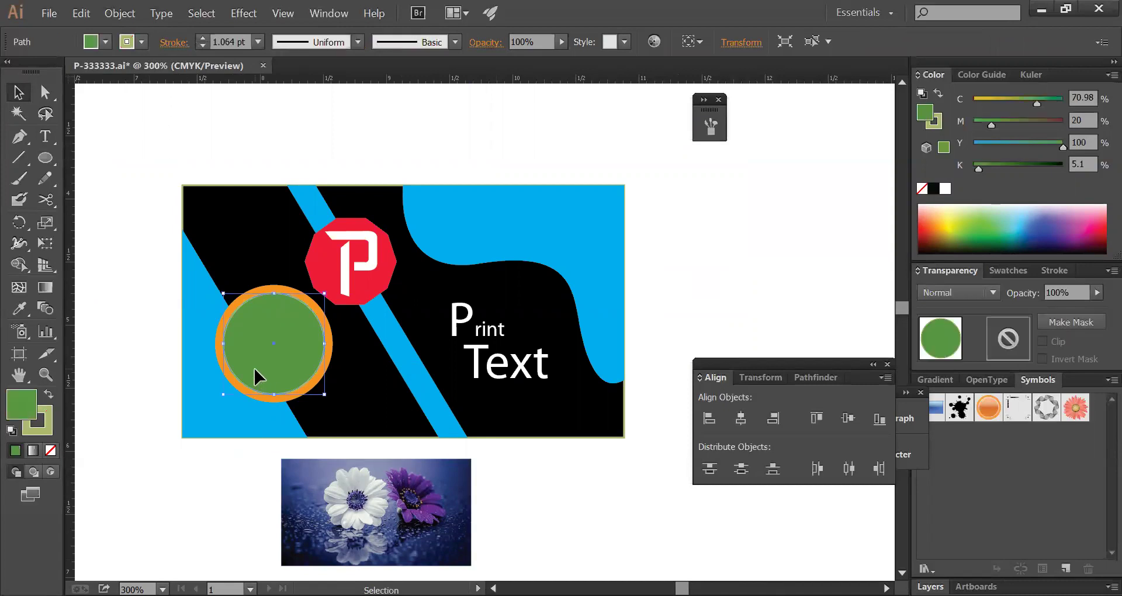
{"action": "left_click", "coordinate": [161, 465]}
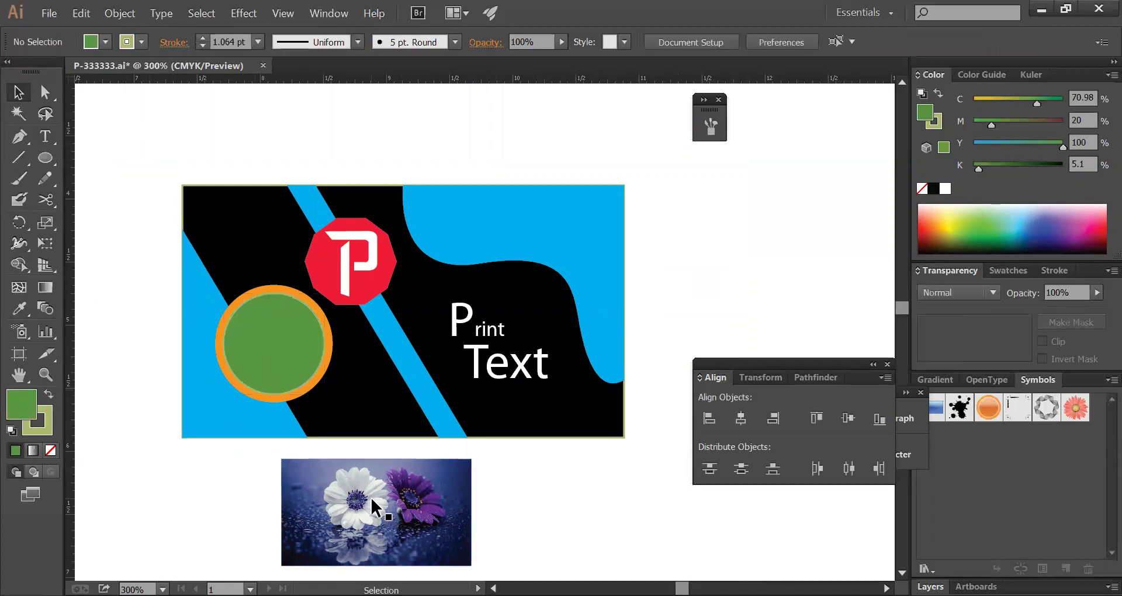
{"action": "left_click", "coordinate": [291, 345]}
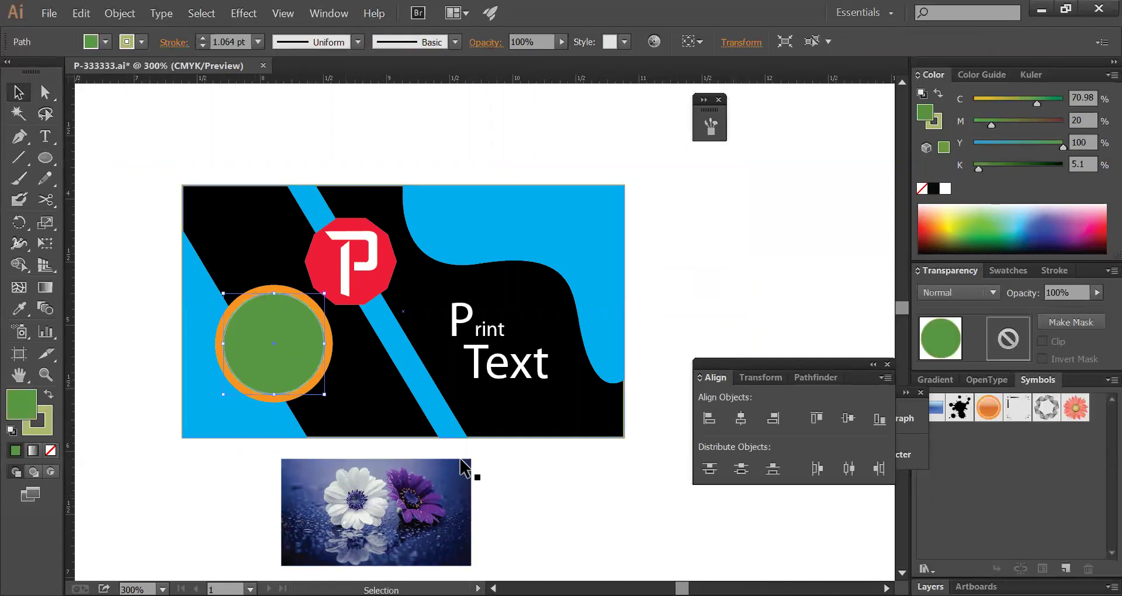
{"action": "left_click", "coordinate": [548, 499]}
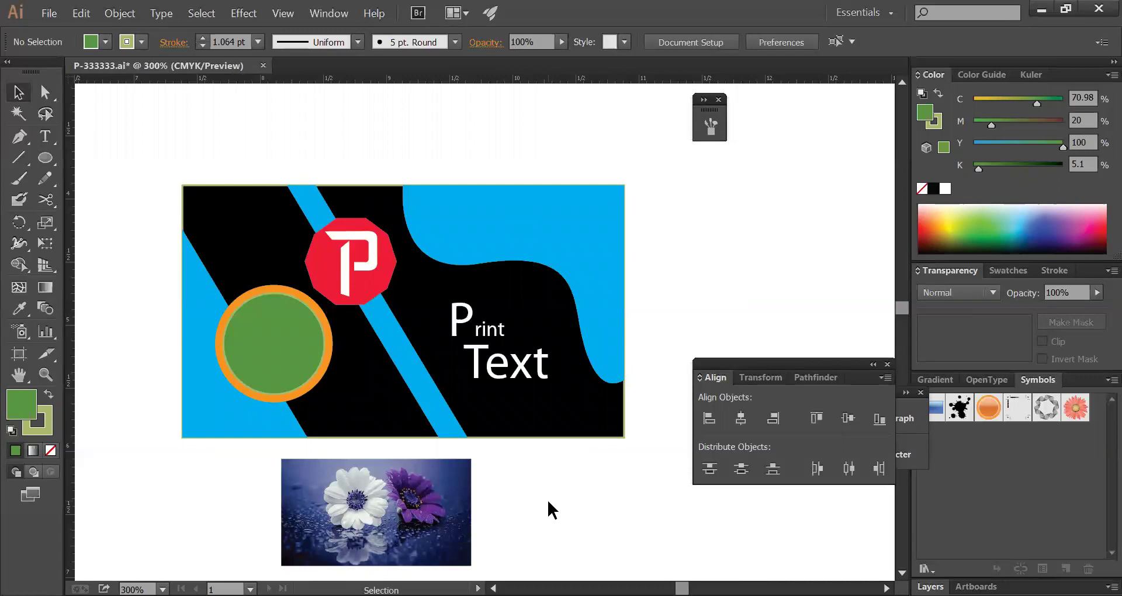
{"action": "left_click", "coordinate": [332, 342]}
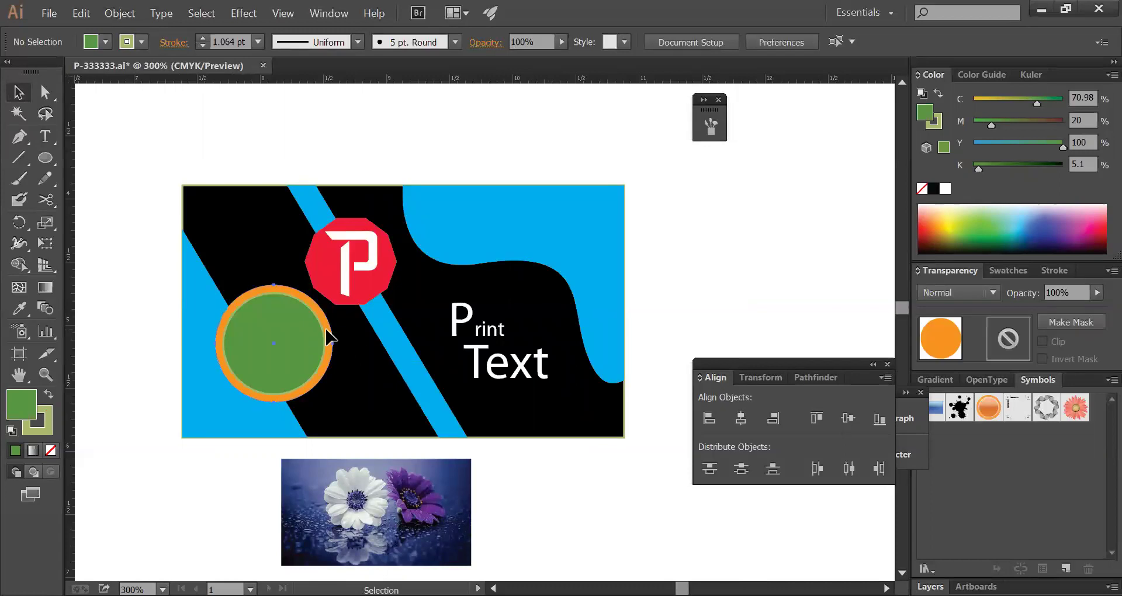
{"action": "left_click_drag", "start_coordinate": [334, 402], "coordinate": [368, 447]}
{"action": "left_click", "coordinate": [539, 481]}
{"action": "key", "text": "ctrl+z"}
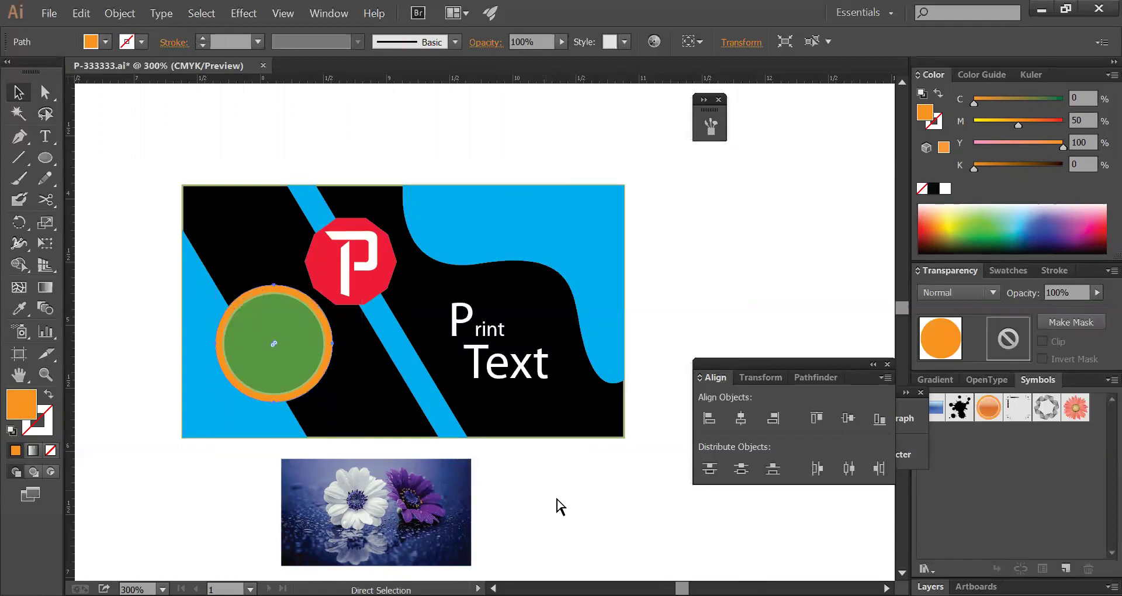
{"action": "left_click", "coordinate": [562, 503]}
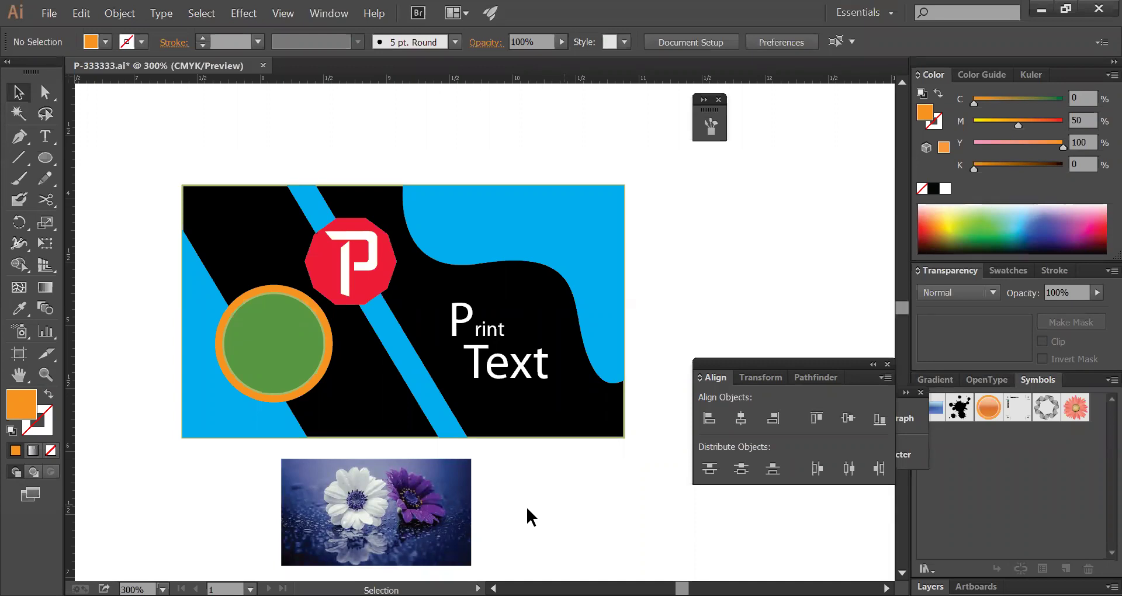
- Enlarge the flower photo slightly and move it onto the card behind the green and orange circles
{"action": "left_click", "coordinate": [409, 500]}
{"action": "left_click_drag", "start_coordinate": [395, 489], "coordinate": [426, 511]}
{"action": "left_click_drag", "start_coordinate": [473, 457], "coordinate": [491, 448]}
{"action": "left_click_drag", "start_coordinate": [430, 506], "coordinate": [357, 363]}
- Remove the fill from the green inner circle and give it a black outline
{"action": "left_click", "coordinate": [273, 298]}
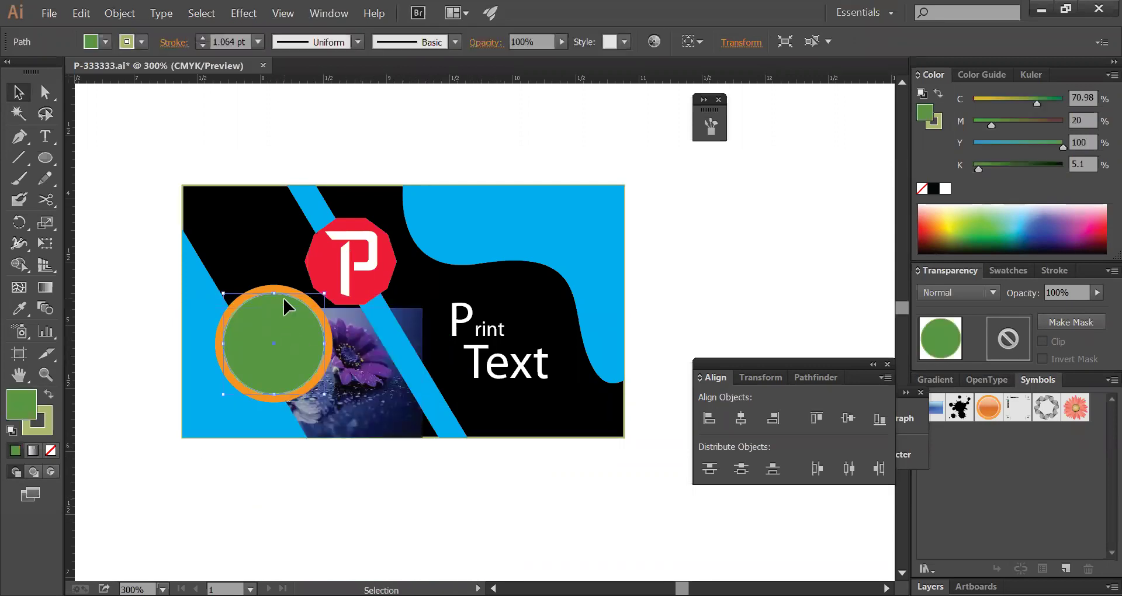
{"action": "left_click", "coordinate": [51, 451]}
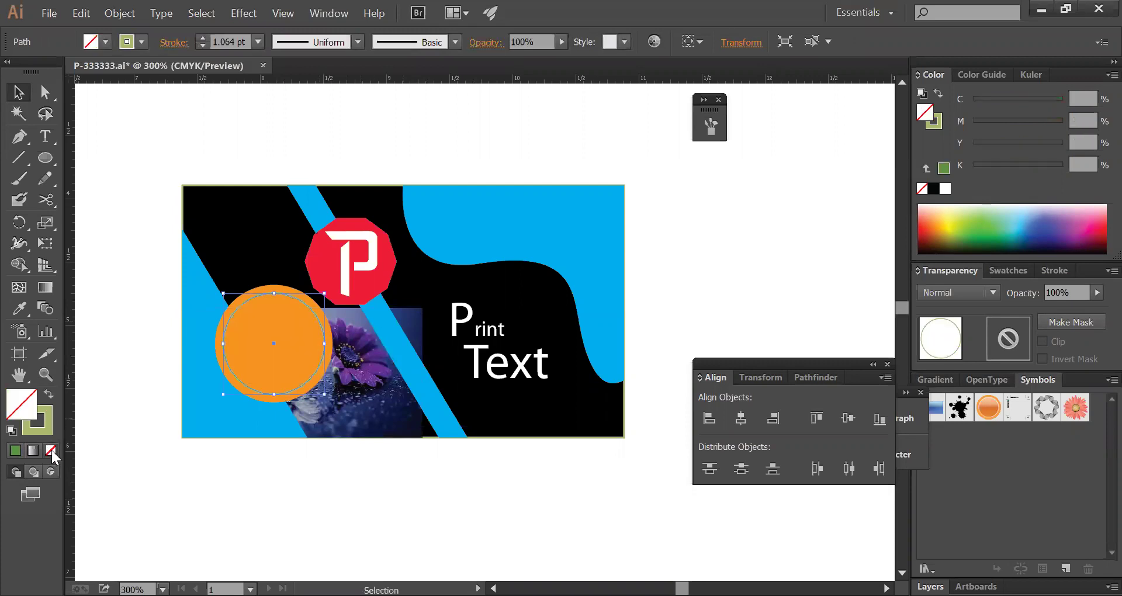
{"action": "left_click", "coordinate": [927, 175]}
{"action": "key", "text": "ctrl+z"}
{"action": "left_click", "coordinate": [938, 126]}
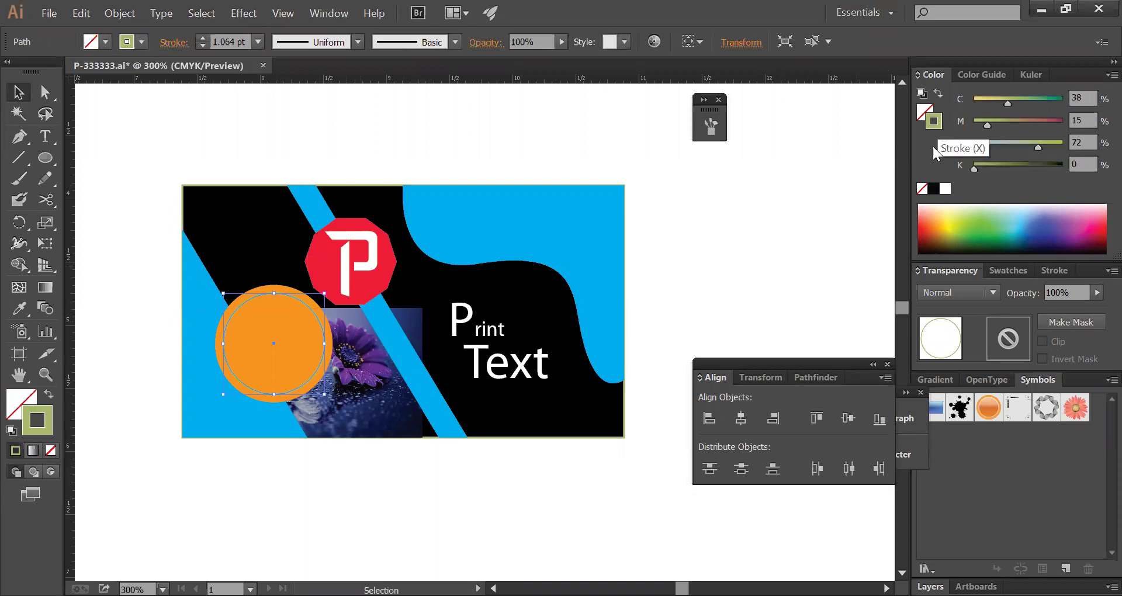
{"action": "left_click", "coordinate": [933, 188]}
{"action": "left_click", "coordinate": [435, 492]}
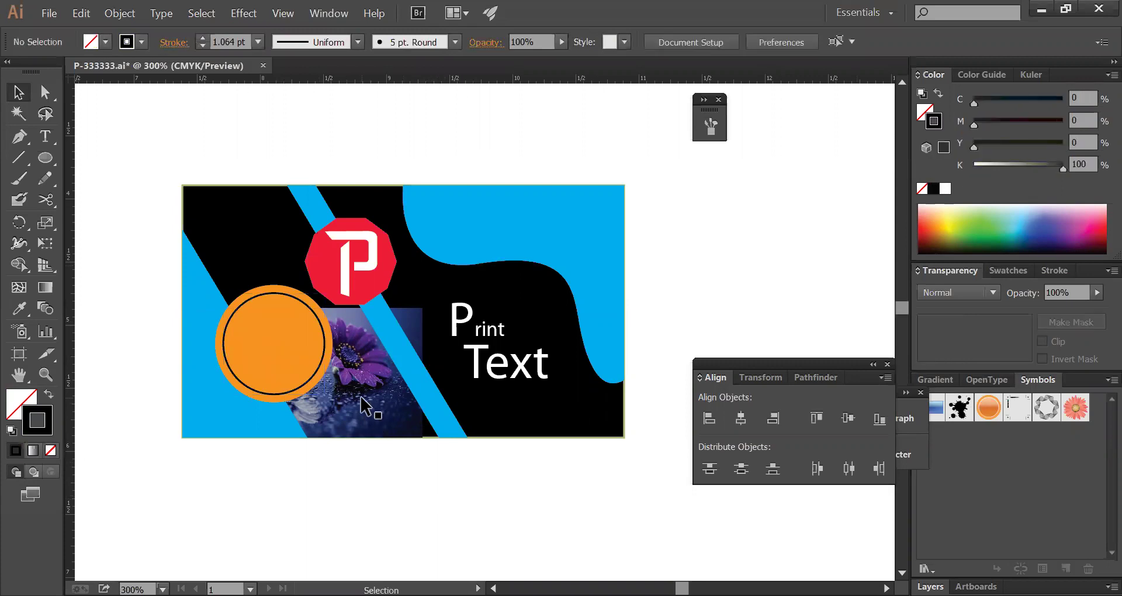
- Select the flower photo together with the black-outlined circle and bring both in front of the other card shapes
{"action": "left_click", "coordinate": [364, 405]}
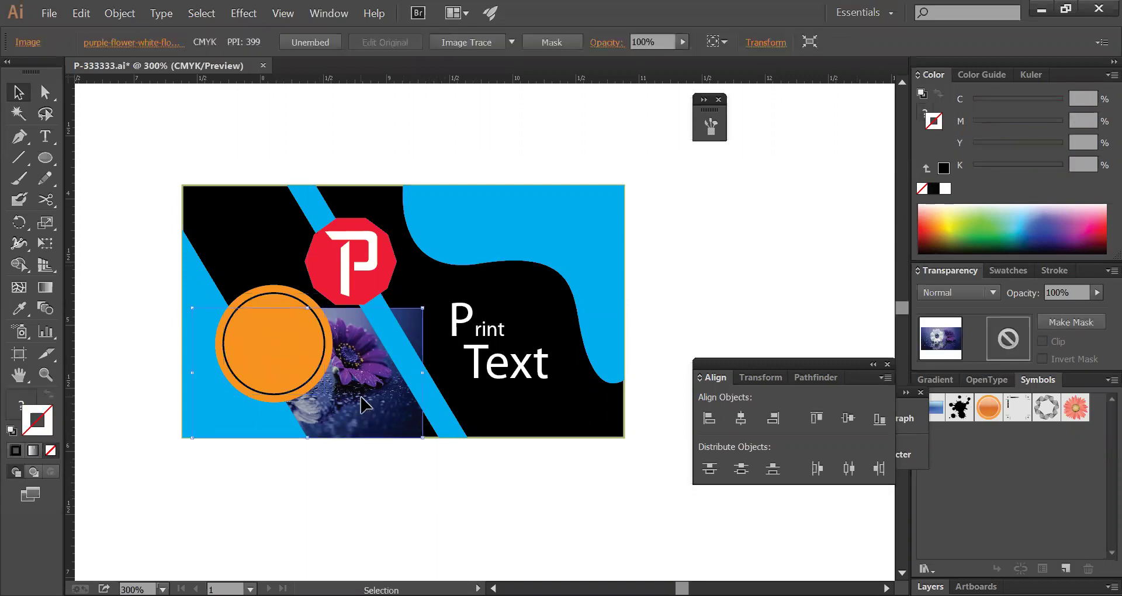
{"action": "left_click", "coordinate": [324, 347]}
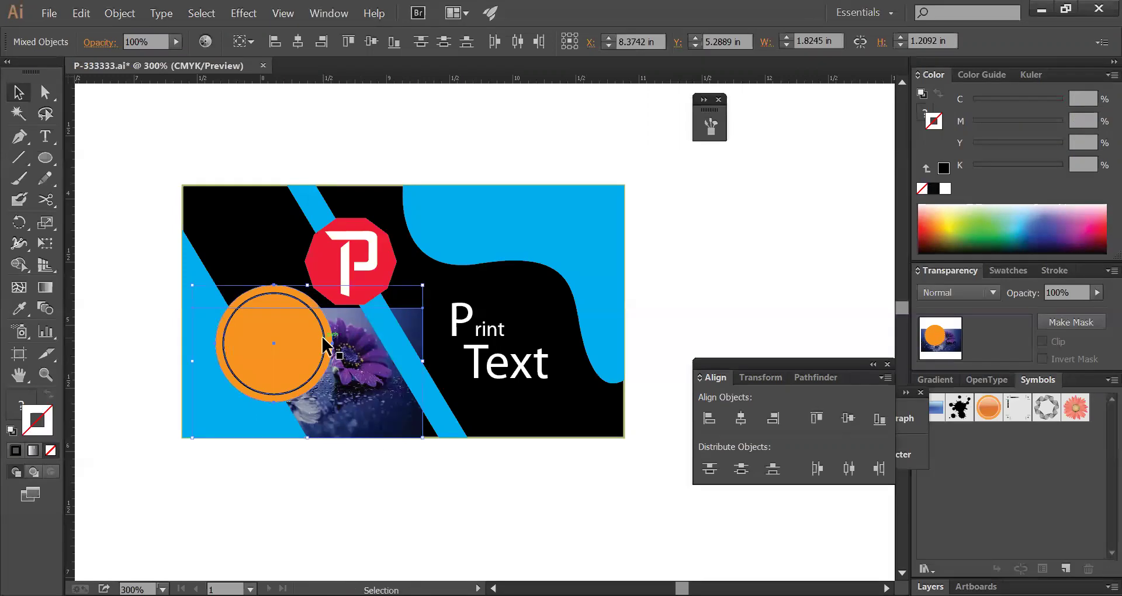
{"action": "left_click", "coordinate": [364, 369], "text": "shift"}
{"action": "key", "text": "ctrl+shift+bracketright"}
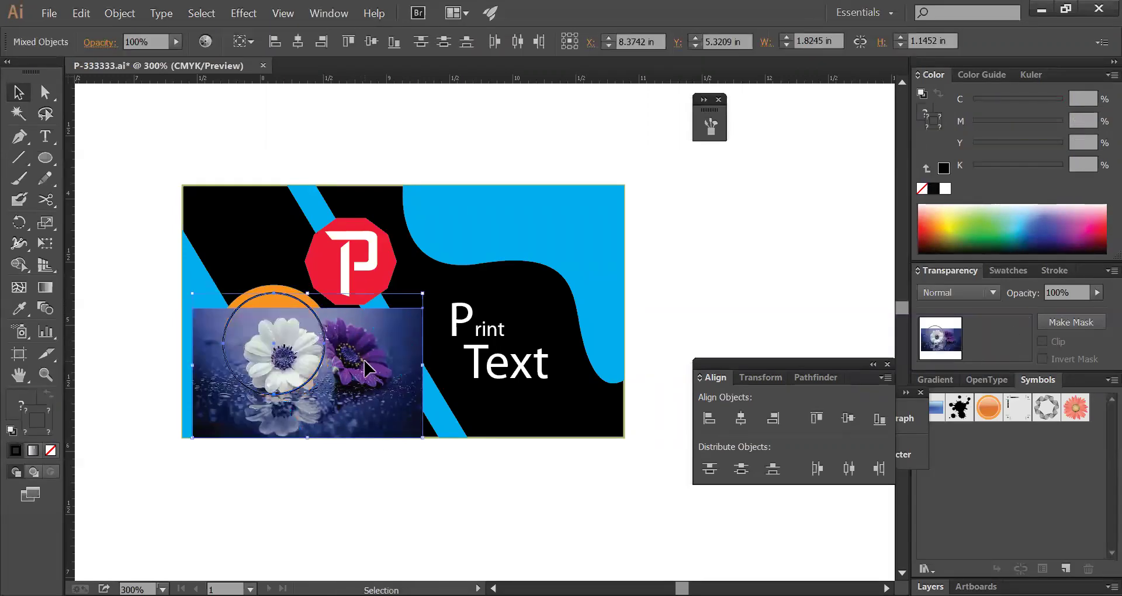
{"action": "left_click", "coordinate": [405, 486]}
- Scale the flower photo down and position it so the white flower sits inside the black-outlined circle
{"action": "key", "text": "ctrl+space"}
{"action": "left_click_drag", "start_coordinate": [155, 162], "coordinate": [573, 455]}
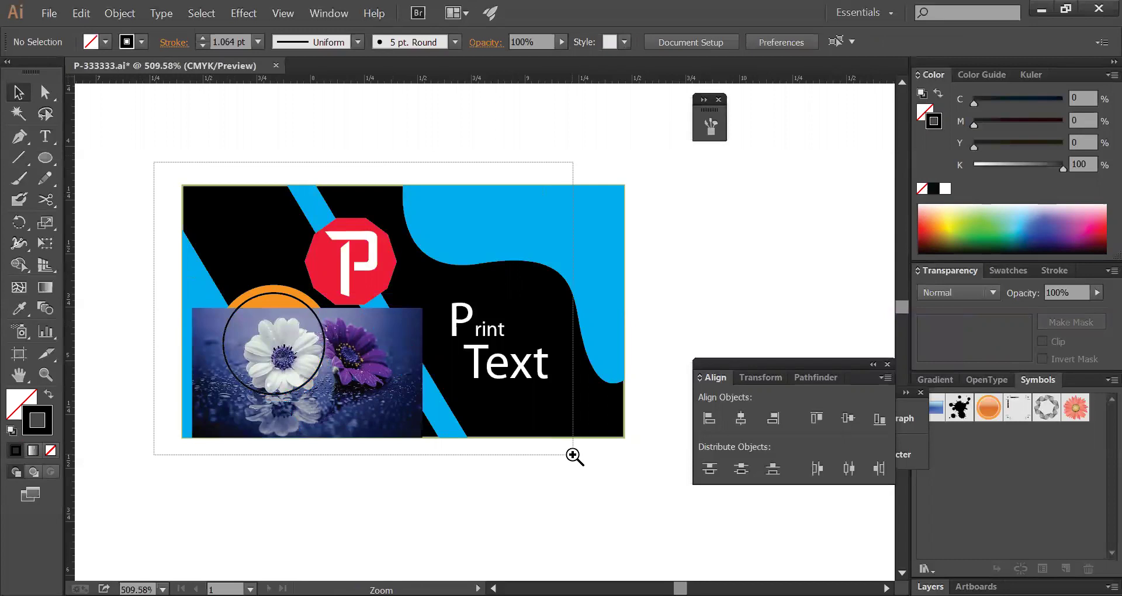
{"action": "left_click", "coordinate": [522, 440]}
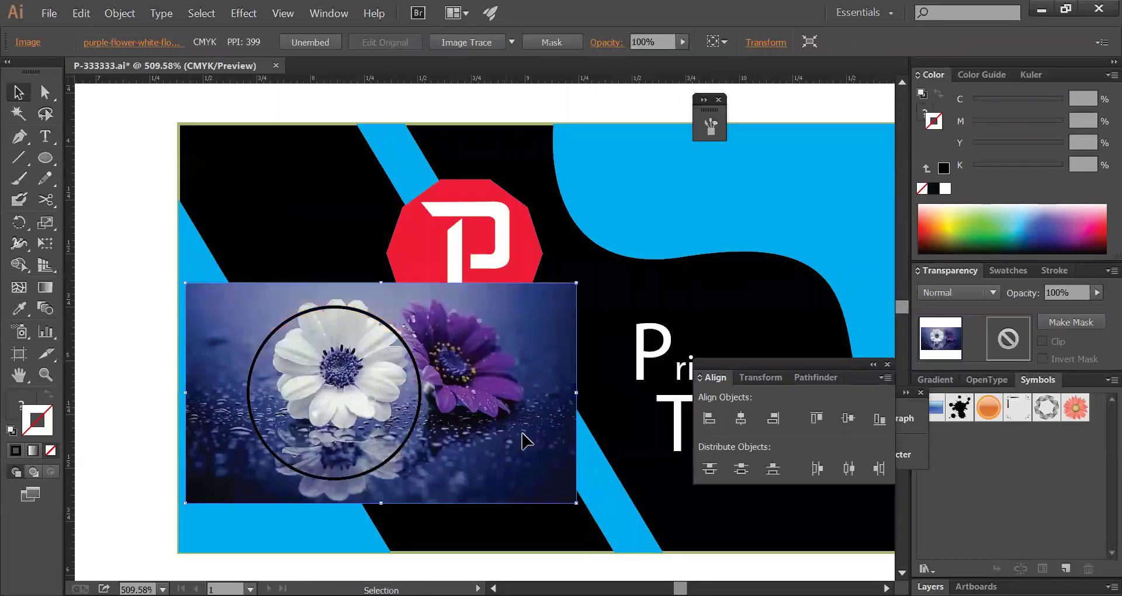
{"action": "left_click_drag", "start_coordinate": [577, 503], "coordinate": [489, 457]}
{"action": "mouse_move", "coordinate": [454, 401]}
{"action": "left_mouse_down"}
{"action": "mouse_move", "coordinate": [464, 438]}
{"action": "mouse_move", "coordinate": [459, 414]}
{"action": "left_mouse_up"}
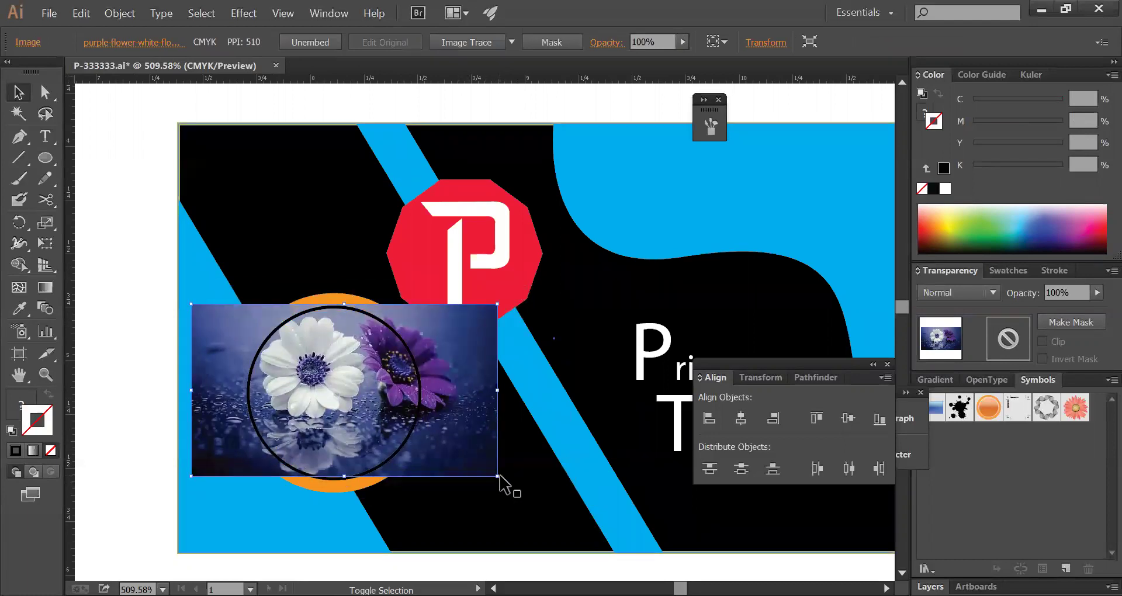
{"action": "left_click_drag", "start_coordinate": [498, 476], "coordinate": [510, 491]}
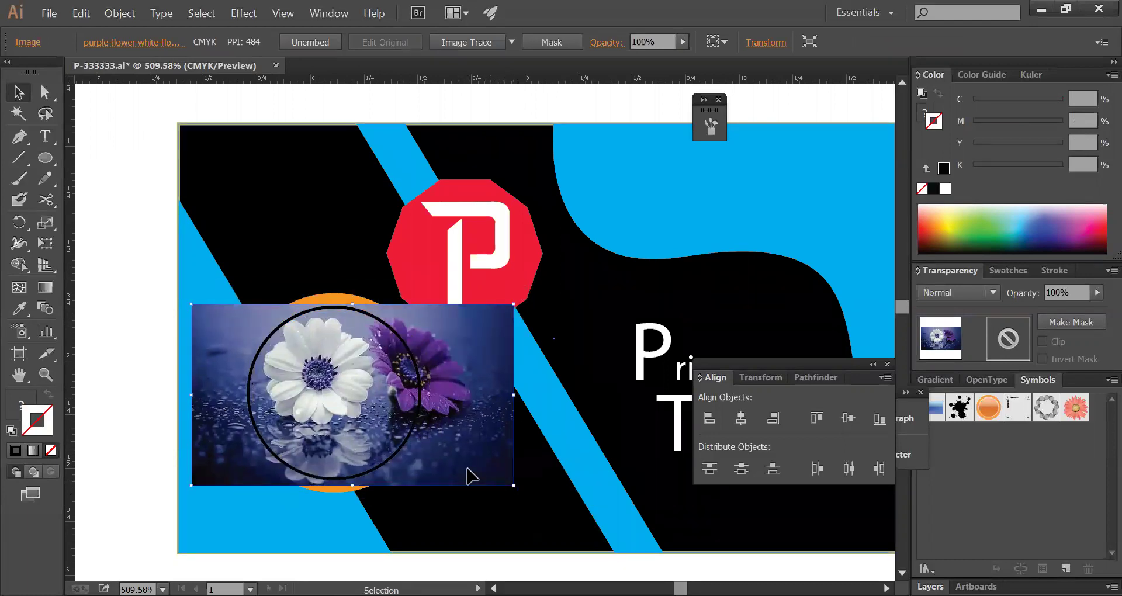
- Clip the flower photo to the black-outlined circle with a clipping mask
{"action": "left_click", "coordinate": [112, 247]}
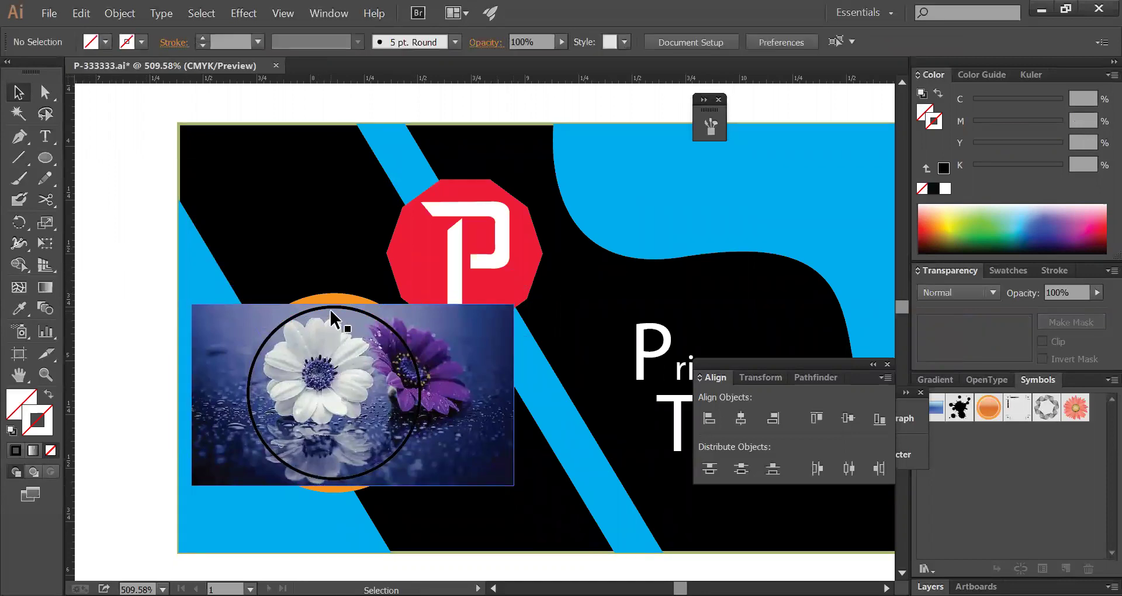
{"action": "left_click", "coordinate": [334, 308]}
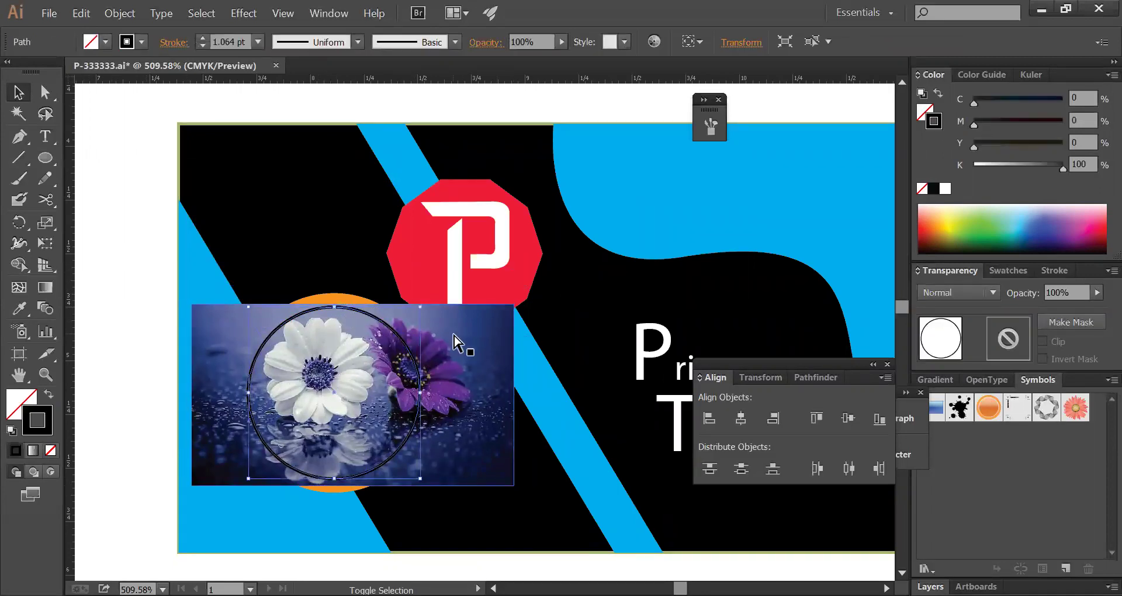
{"action": "left_click", "coordinate": [455, 342], "text": "shift"}
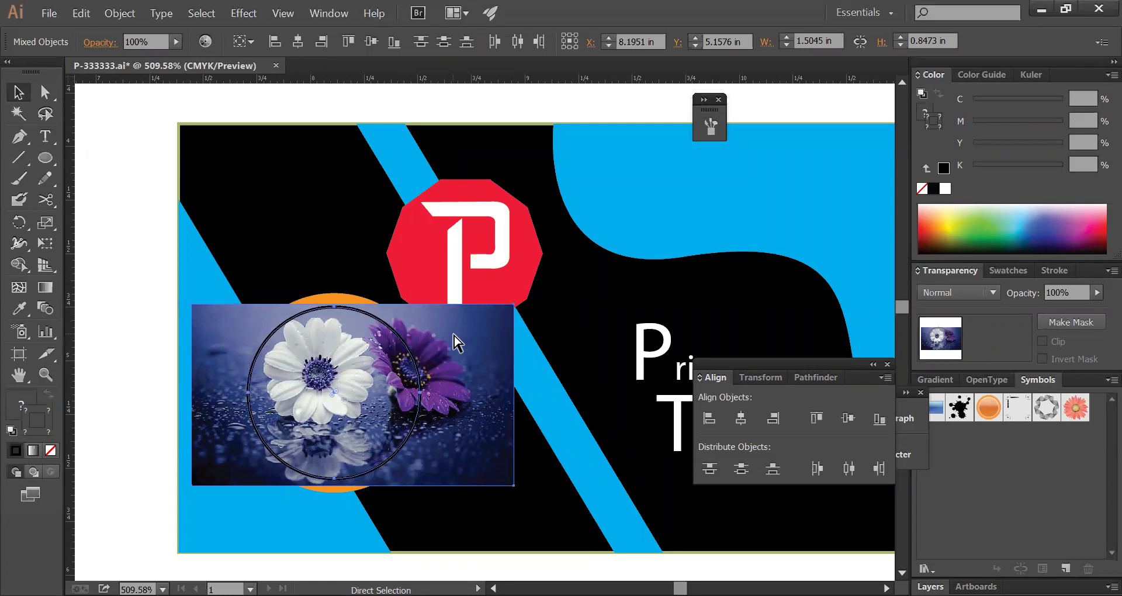
{"action": "key", "text": "ctrl+7"}
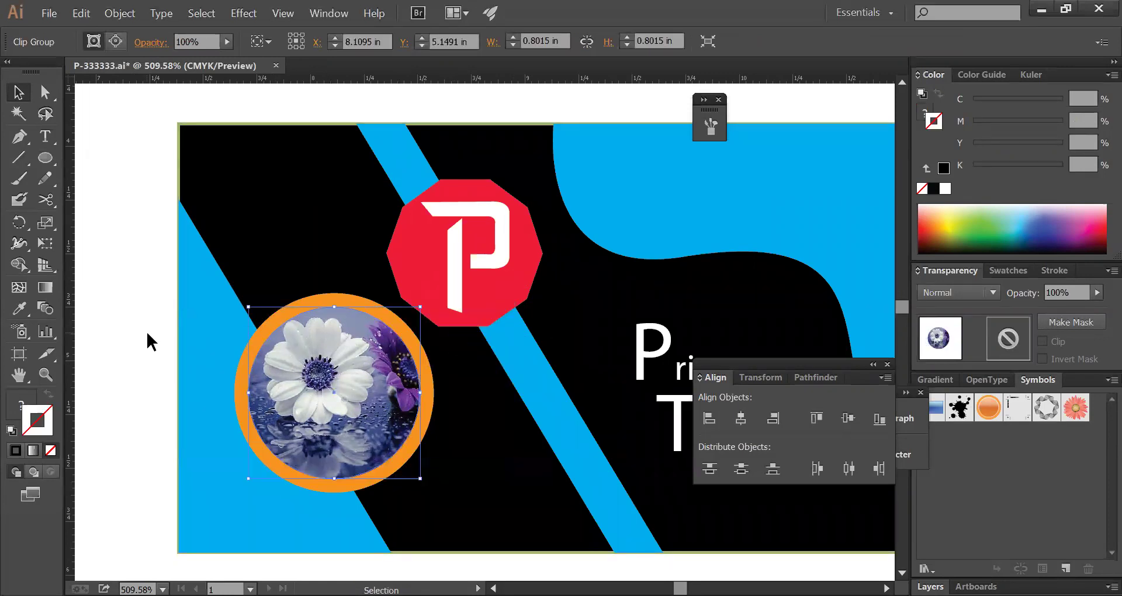
{"action": "left_click", "coordinate": [146, 331]}
- Activate the Polygon tool and undo the circular clipping mask on the flower photo
{"action": "left_click", "coordinate": [584, 358], "text": "ctrl+alt"}
{"action": "left_click_drag", "start_coordinate": [564, 353], "coordinate": [548, 389]}
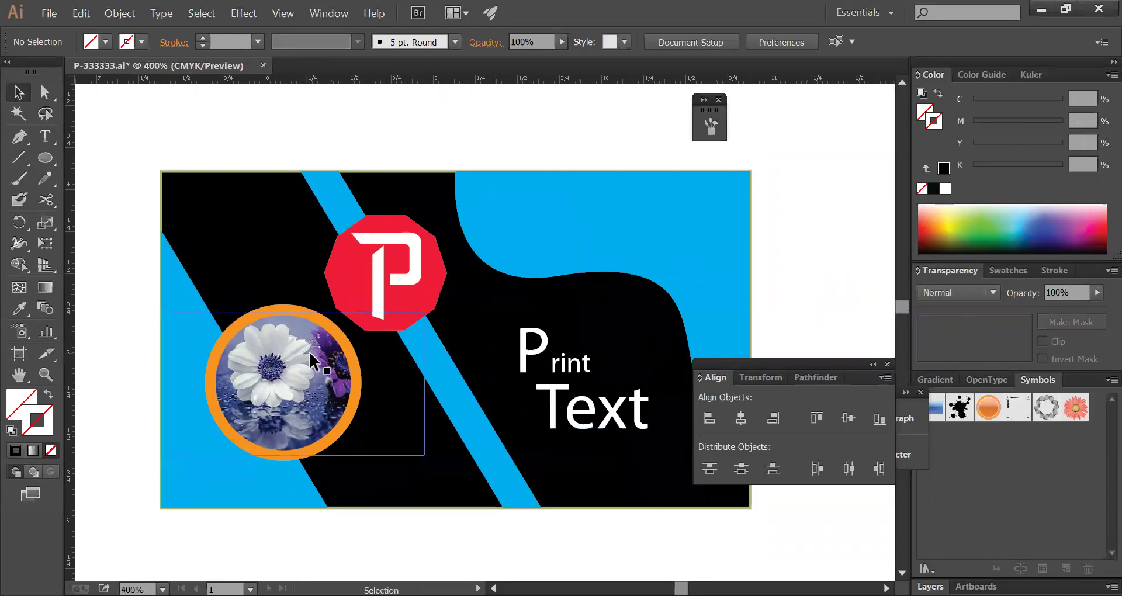
{"action": "left_click", "coordinate": [47, 160]}
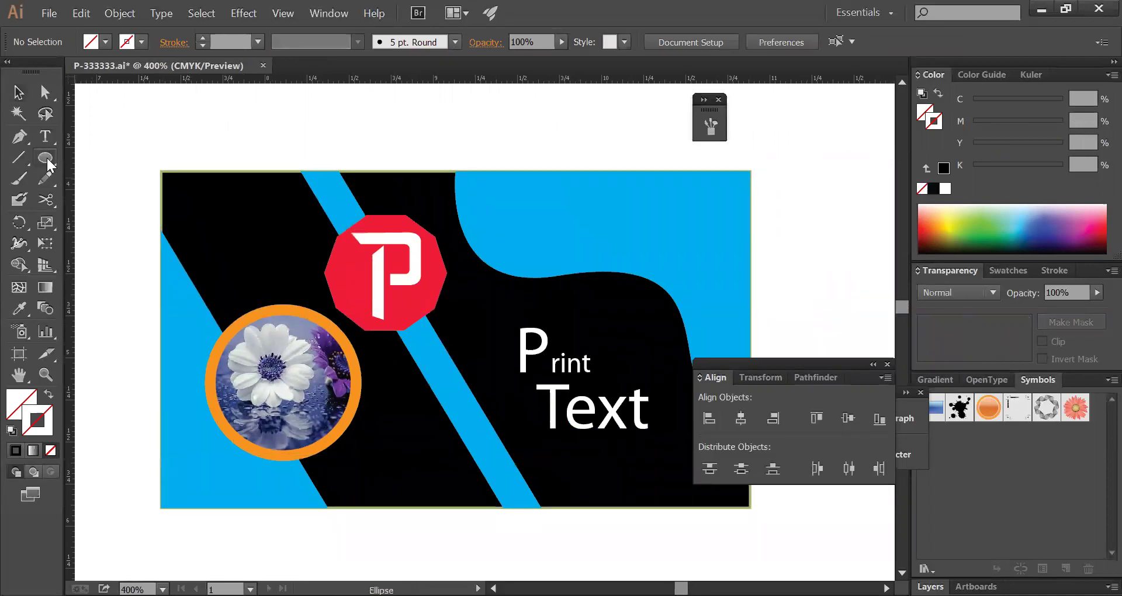
{"action": "left_click_drag", "start_coordinate": [54, 157], "coordinate": [99, 215]}
{"action": "left_click_drag", "start_coordinate": [275, 297], "coordinate": [290, 321]}
{"action": "key", "text": "v"}
{"action": "key", "text": "ctrl+shift+a"}
{"action": "key", "text": "v"}
{"action": "key", "text": "ctrl+z"}
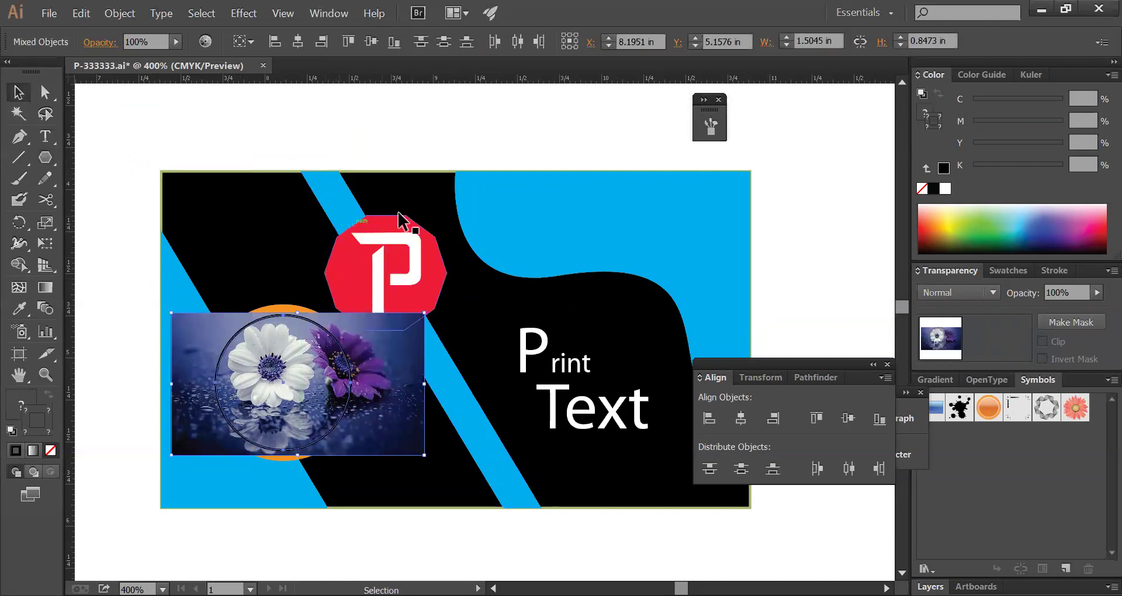
- Duplicate the flower photo with its black-outlined and orange circles about 1.25 in straight down, below the card
{"action": "left_click", "coordinate": [458, 148]}
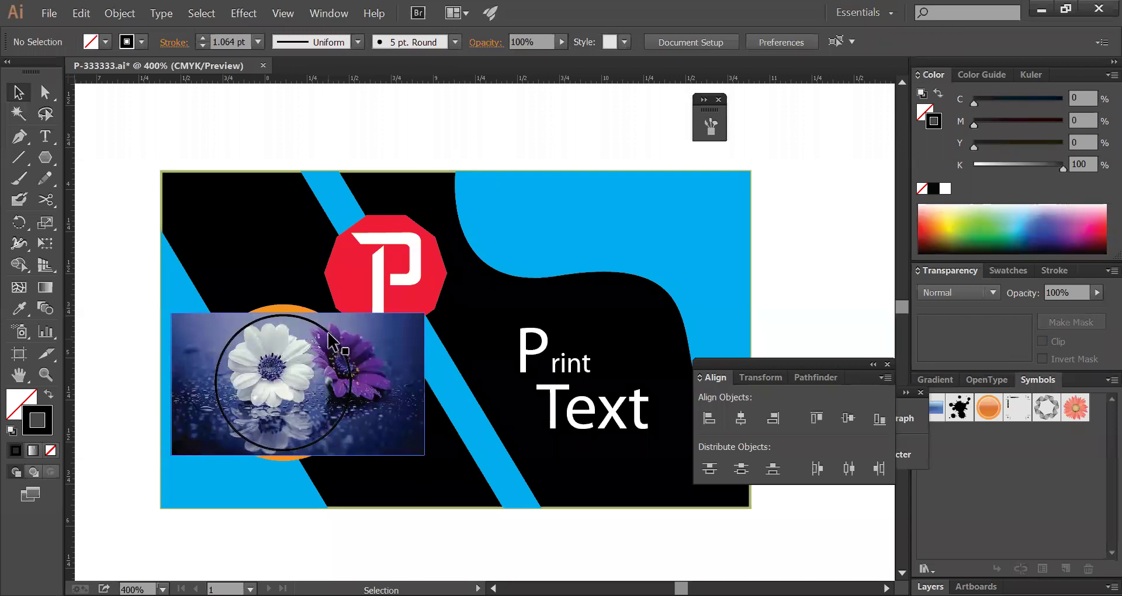
{"action": "left_click", "coordinate": [305, 316]}
{"action": "left_click", "coordinate": [296, 306], "text": "shift"}
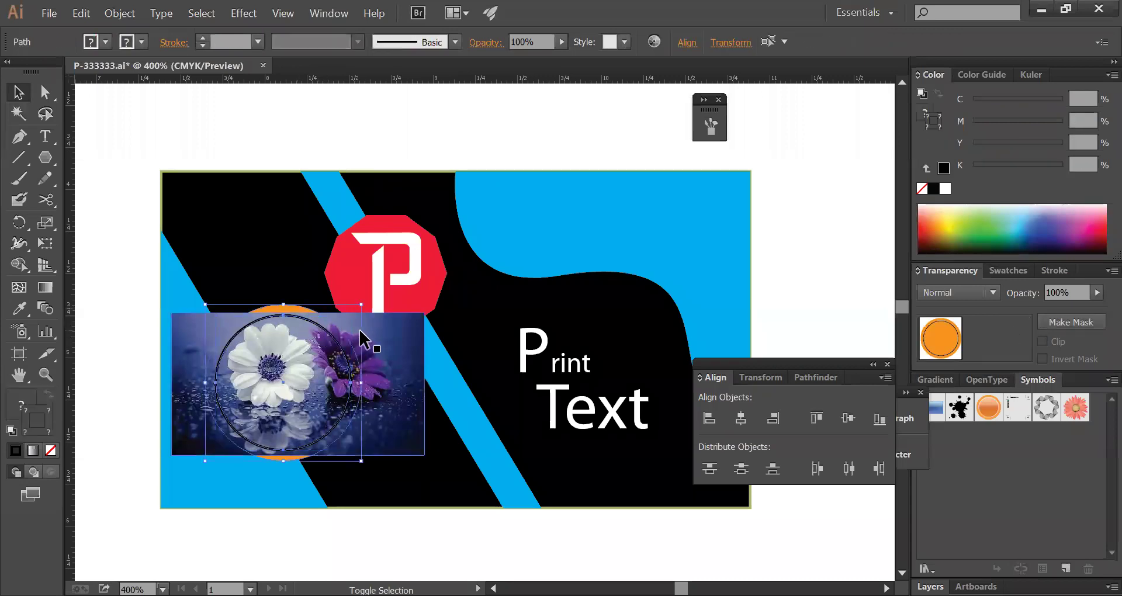
{"action": "left_click_drag", "start_coordinate": [371, 344], "coordinate": [367, 546]}
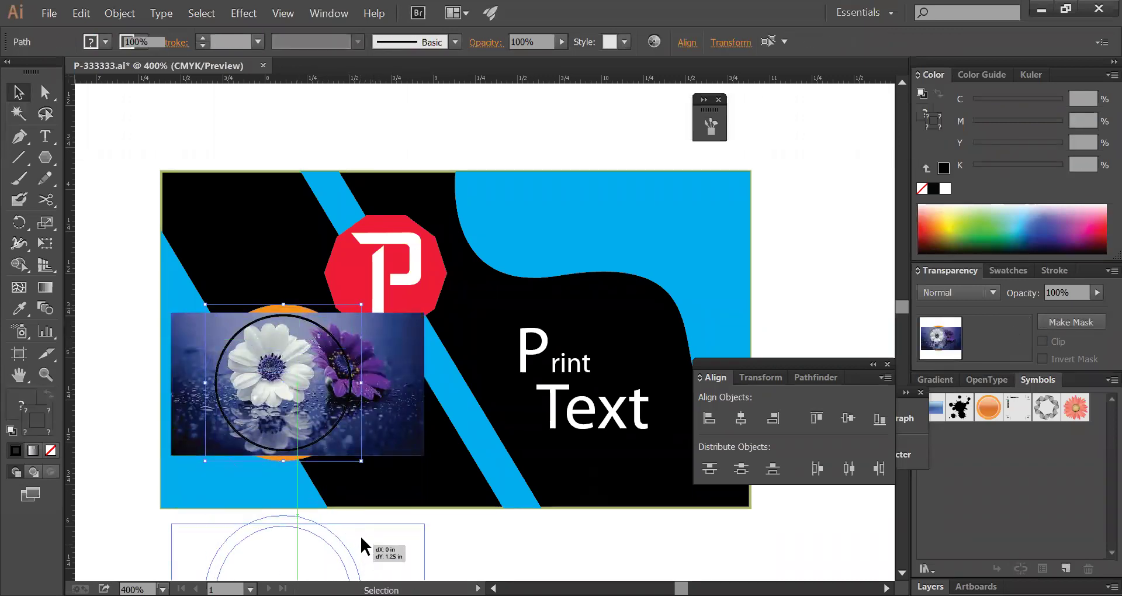
- Delete the black-outlined circle and the orange circle from the card, keeping the flower photo
{"action": "left_click", "coordinate": [325, 343]}
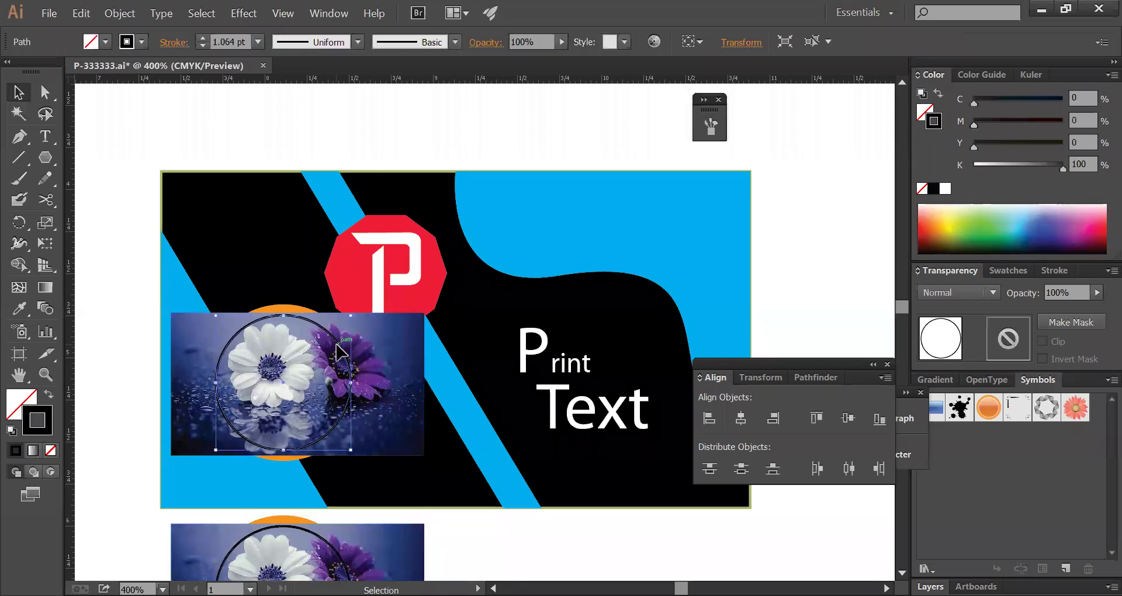
{"action": "left_click", "coordinate": [287, 305]}
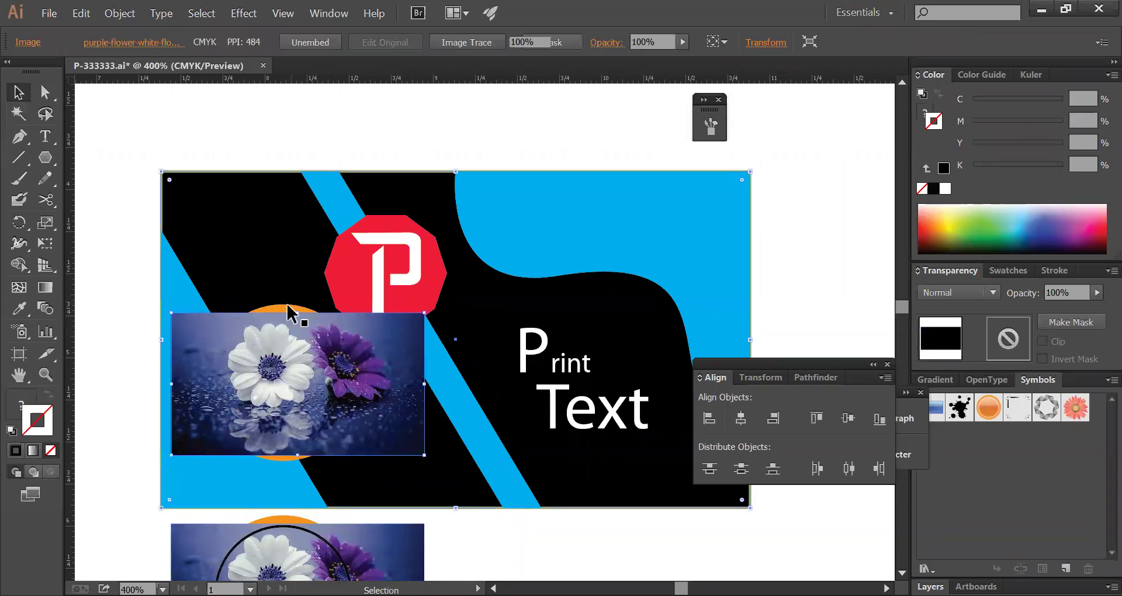
{"action": "key", "text": "ctrl+shift+a"}
{"action": "left_click_drag", "start_coordinate": [342, 275], "coordinate": [797, 186]}
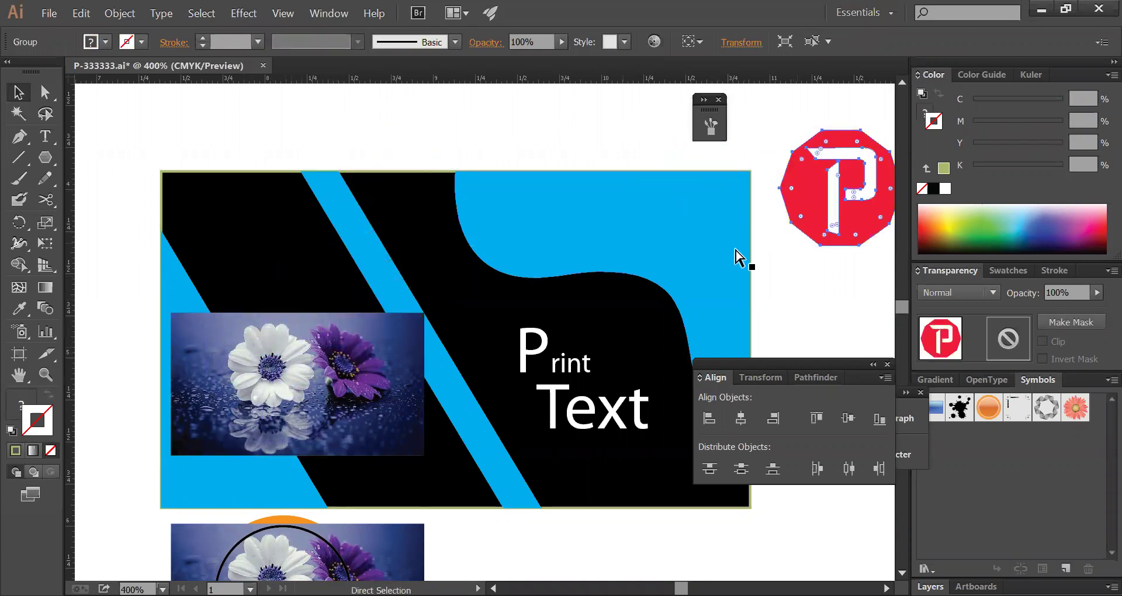
{"action": "key", "text": "ctrl+z"}
{"action": "left_click_drag", "start_coordinate": [404, 257], "coordinate": [839, 244]}
{"action": "key", "text": "ctrl+z"}
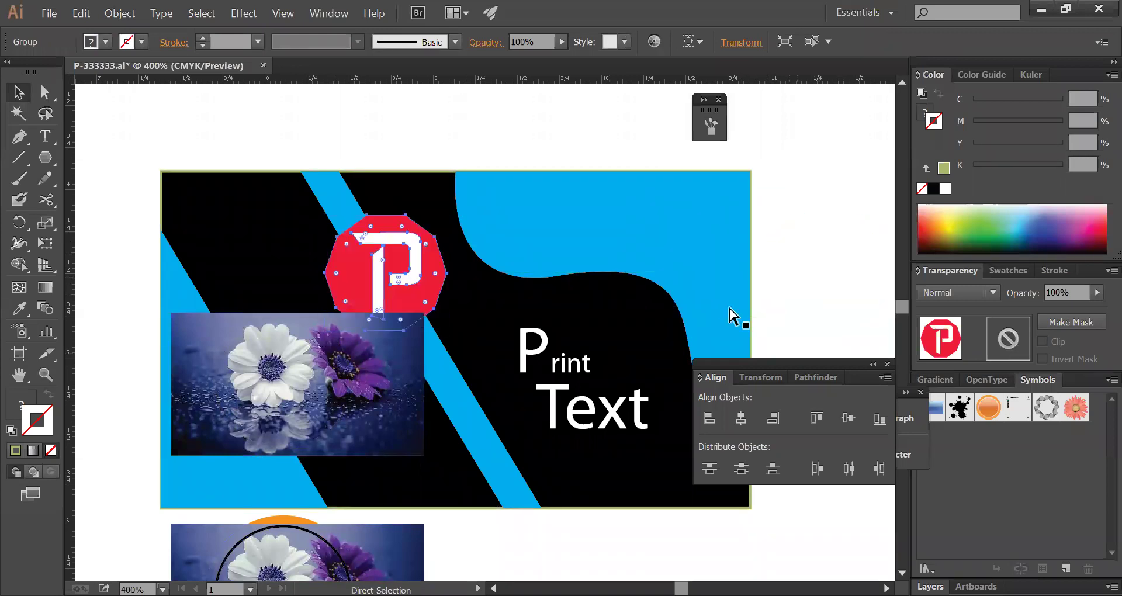
- Duplicate the red P logo beside the card and delete the copy's white letter pieces to leave a plain red polygon
{"action": "left_click", "coordinate": [563, 314], "text": "ctrl+alt"}
{"action": "left_click_drag", "start_coordinate": [418, 266], "coordinate": [883, 266]}
{"action": "left_click_drag", "start_coordinate": [709, 264], "coordinate": [710, 264]}
{"action": "left_click", "coordinate": [760, 275]}
{"action": "left_click", "coordinate": [712, 274]}
{"action": "key", "text": "Delete"}
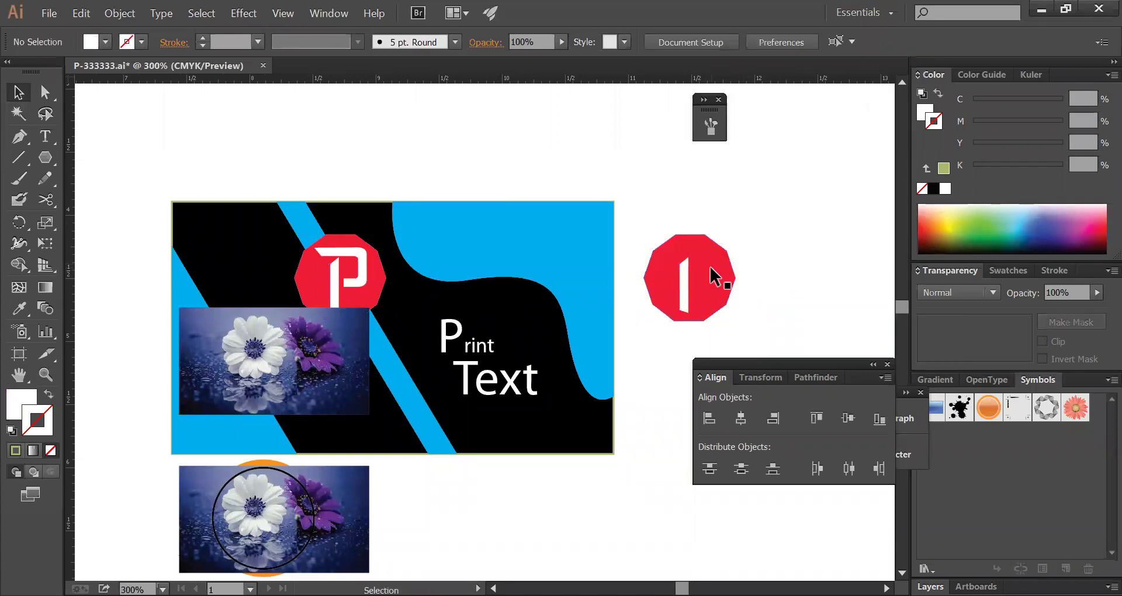
{"action": "left_click", "coordinate": [690, 287]}
{"action": "key", "text": "Delete"}
- Move the card's flower photo below the card beside its copy, and move the plain red polygon onto the card
{"action": "left_click_drag", "start_coordinate": [421, 470], "coordinate": [612, 577]}
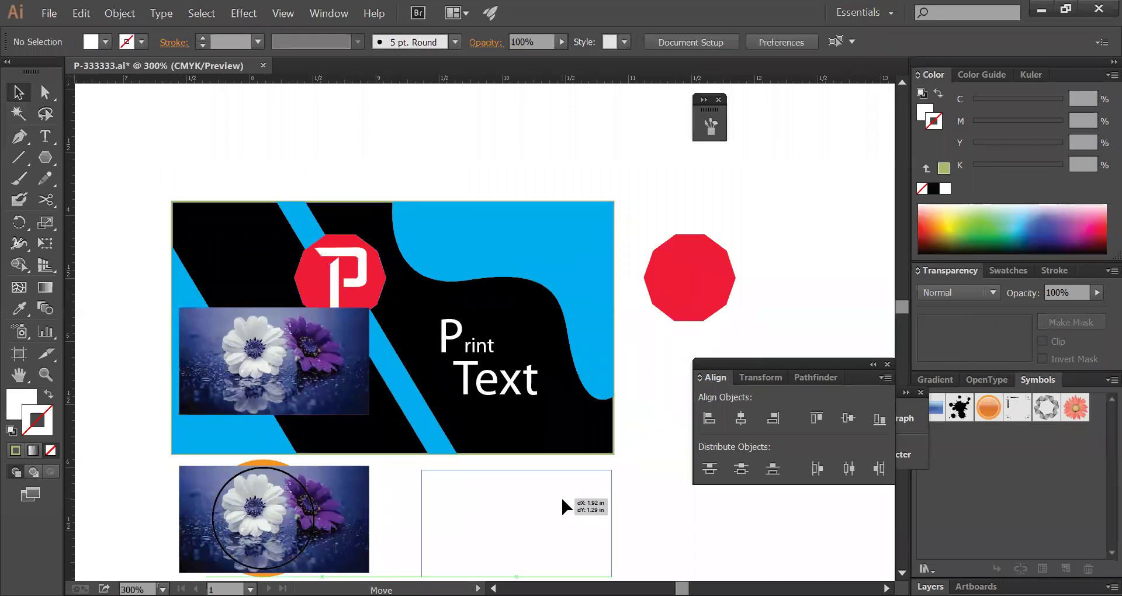
{"action": "left_click_drag", "start_coordinate": [675, 315], "coordinate": [321, 427]}
- Enlarge the red polygon on the card and place a smaller, concentric copy of it inside
{"action": "key", "text": "v"}
{"action": "key", "text": "a"}
{"action": "key", "text": "v"}
{"action": "left_click_drag", "start_coordinate": [321, 294], "coordinate": [310, 305]}
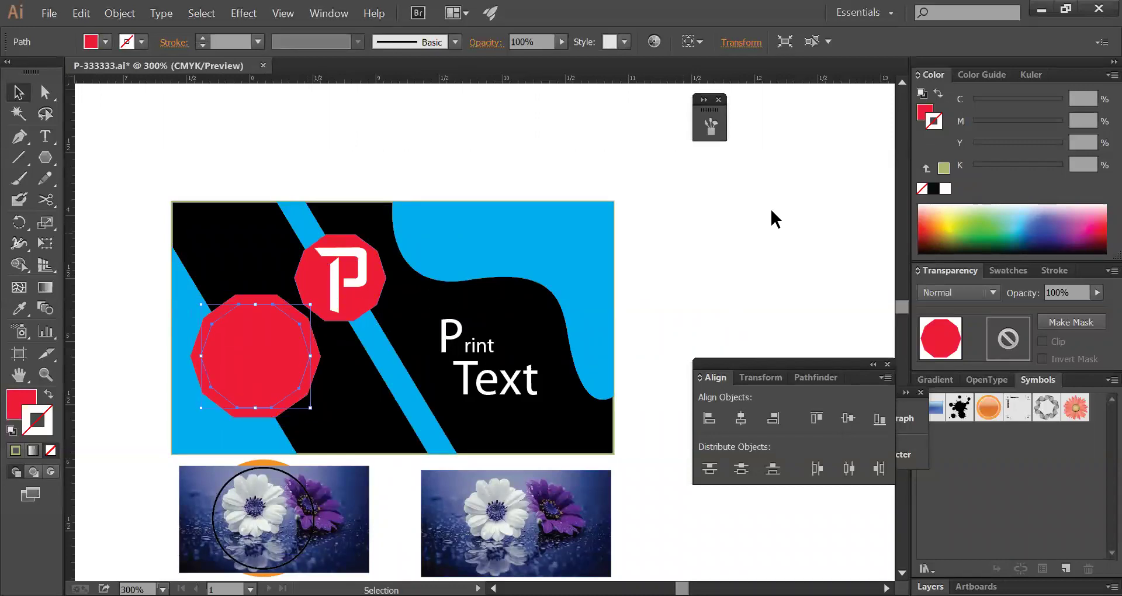
- Colour the inner polygon green (C 52.94, Y 100) and convert the fill to an outline with no fill
{"action": "left_click", "coordinate": [922, 119]}
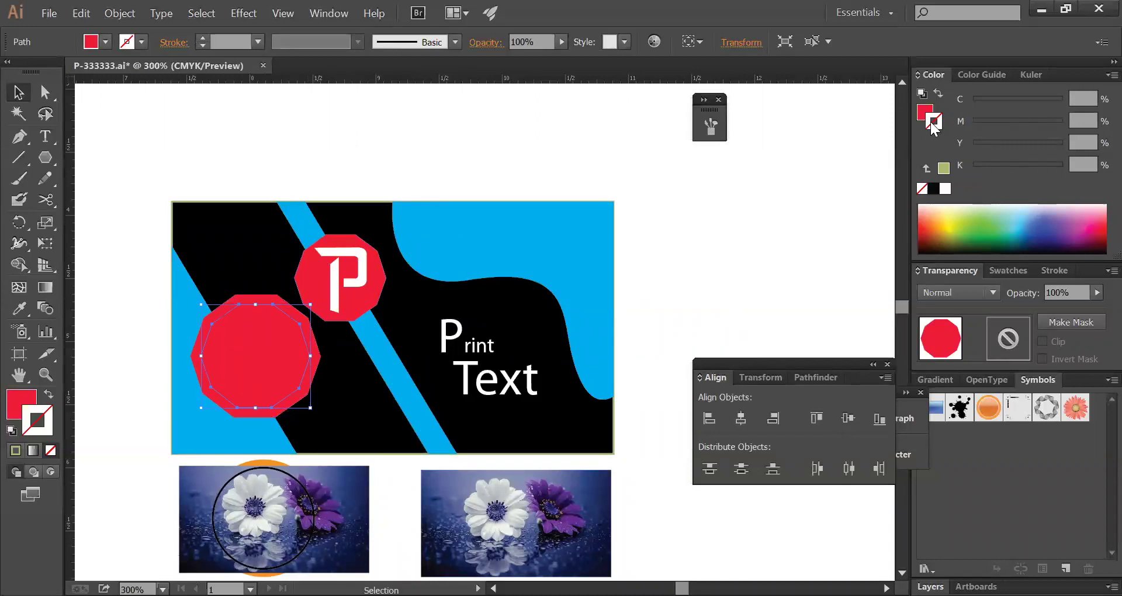
{"action": "left_click", "coordinate": [975, 225]}
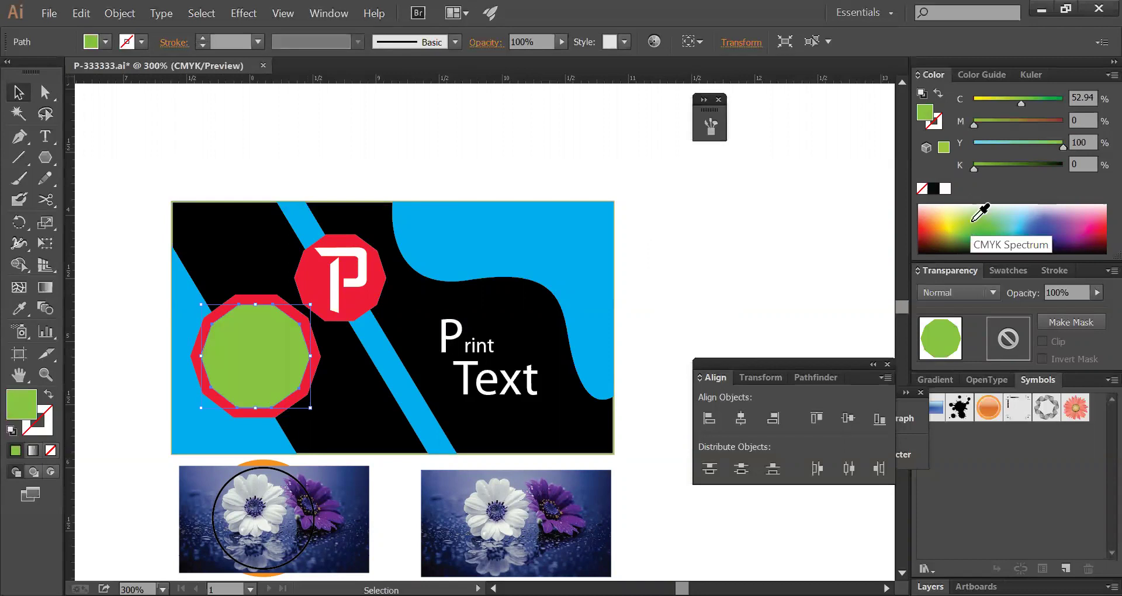
{"action": "left_click", "coordinate": [727, 249]}
{"action": "left_click", "coordinate": [257, 376]}
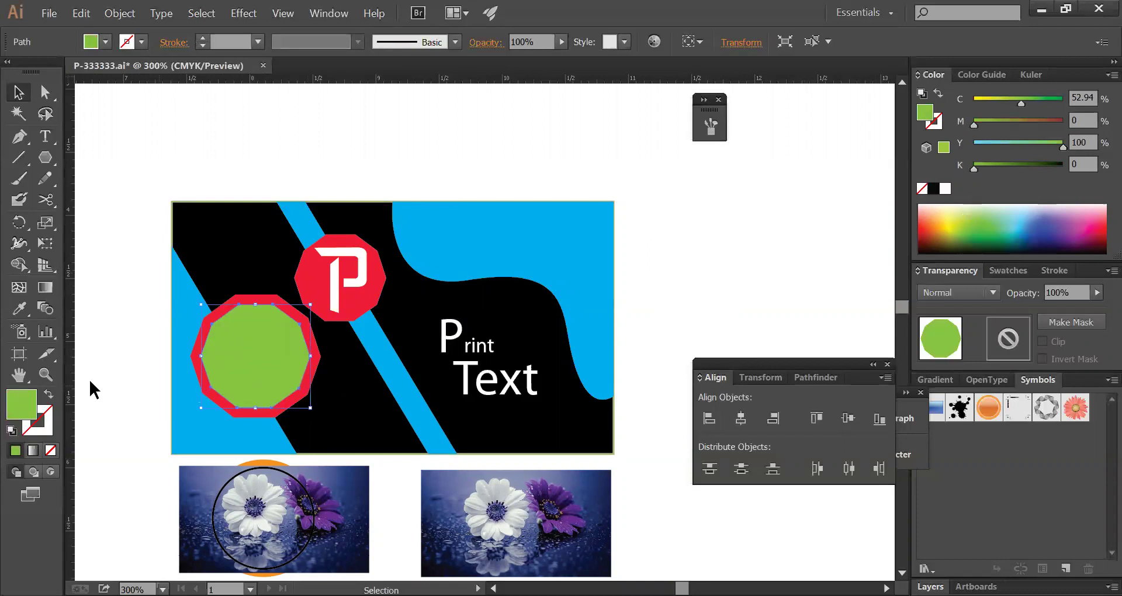
{"action": "left_click", "coordinate": [48, 394]}
{"action": "left_click", "coordinate": [686, 323]}
- Move the spare flower photo onto the card over the red polygon, behind the green outline, and enlarge it slightly
{"action": "left_click_drag", "start_coordinate": [535, 507], "coordinate": [351, 359]}
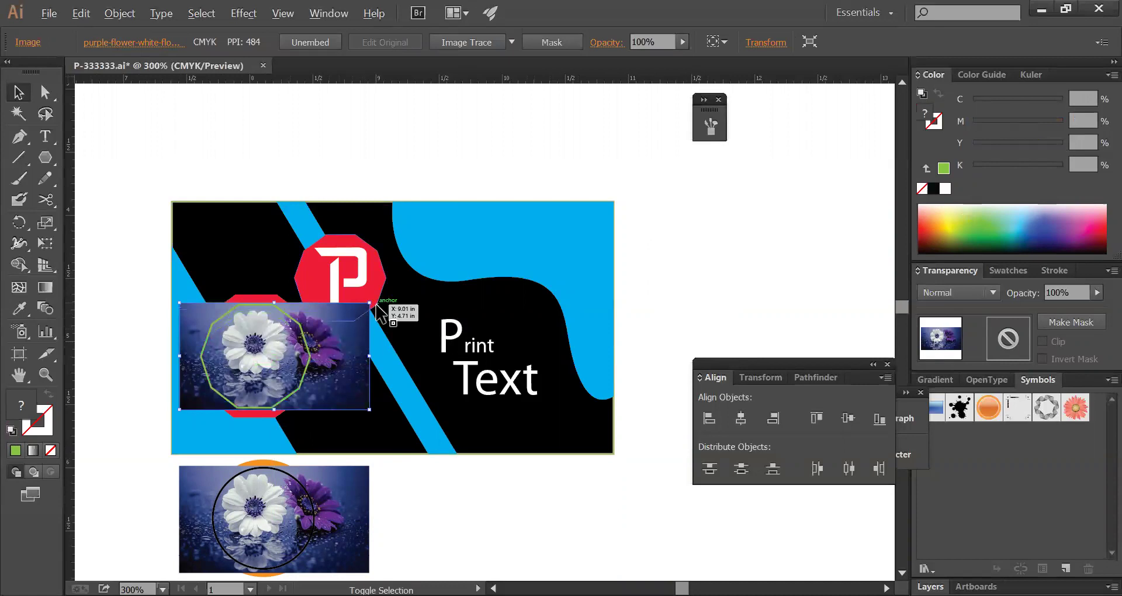
{"action": "left_click", "coordinate": [442, 501]}
{"action": "left_click", "coordinate": [321, 358]}
{"action": "left_click_drag", "start_coordinate": [369, 303], "coordinate": [383, 296]}
{"action": "left_click_drag", "start_coordinate": [138, 270], "coordinate": [460, 407]}
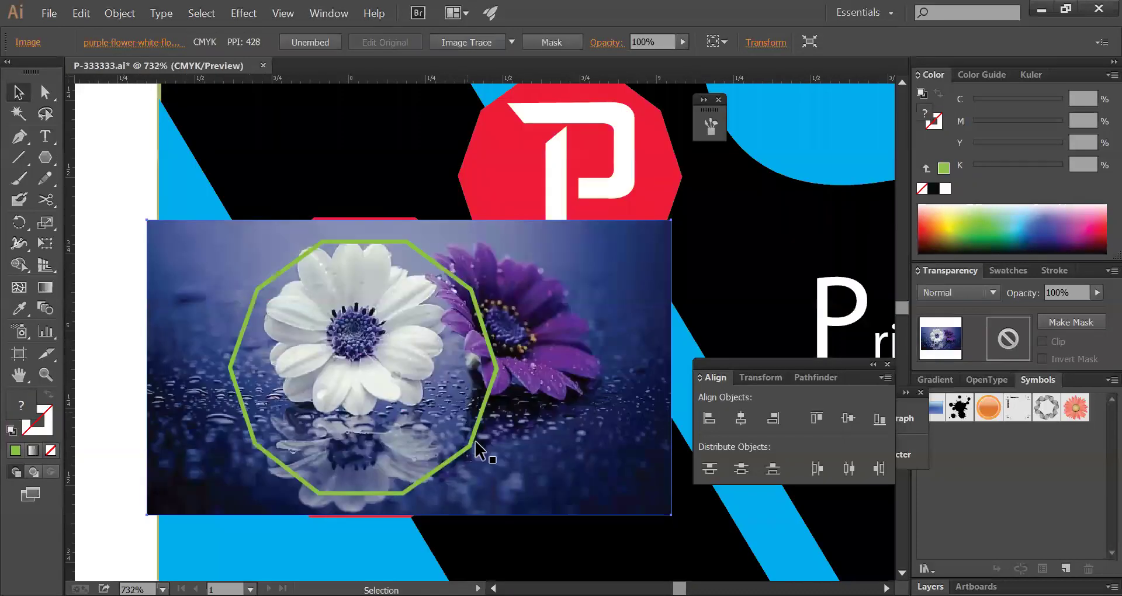
- Make a clipping mask from the green polygon outline and the flower photo so only the white flower area shows
{"action": "left_click", "coordinate": [356, 242]}
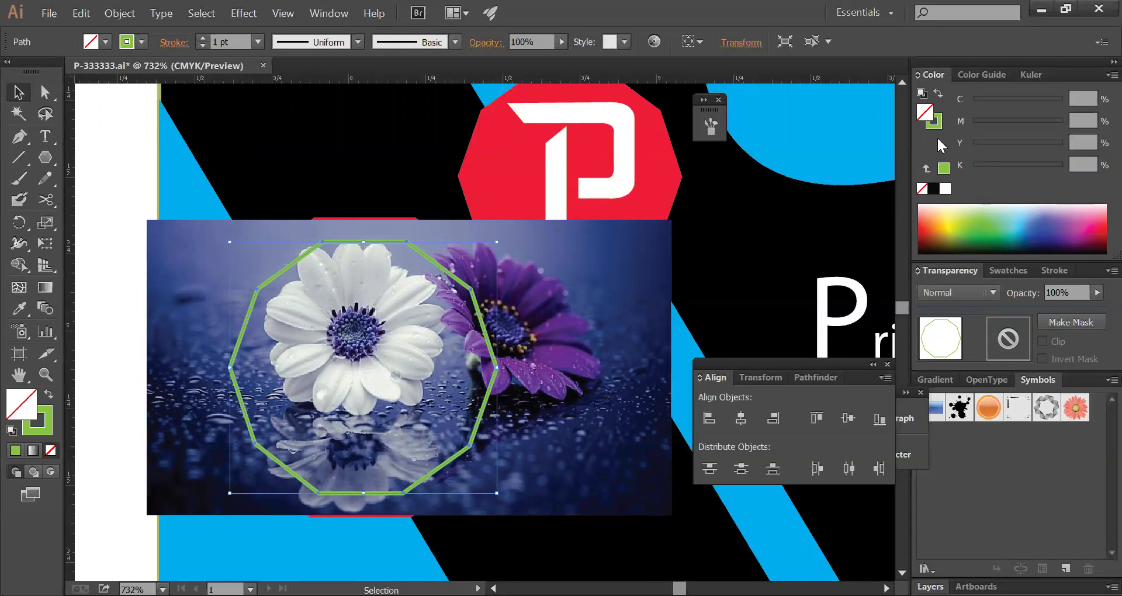
{"action": "left_click", "coordinate": [934, 122]}
{"action": "key", "text": "ctrl"}
{"action": "left_click", "coordinate": [558, 354], "text": "shift"}
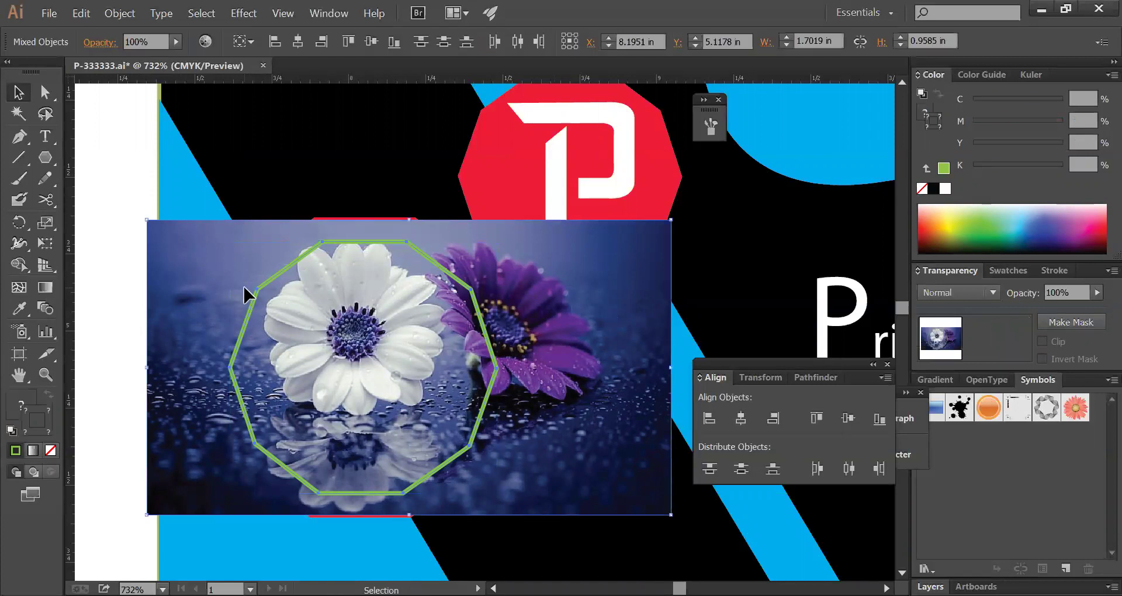
{"action": "left_click", "coordinate": [127, 179]}
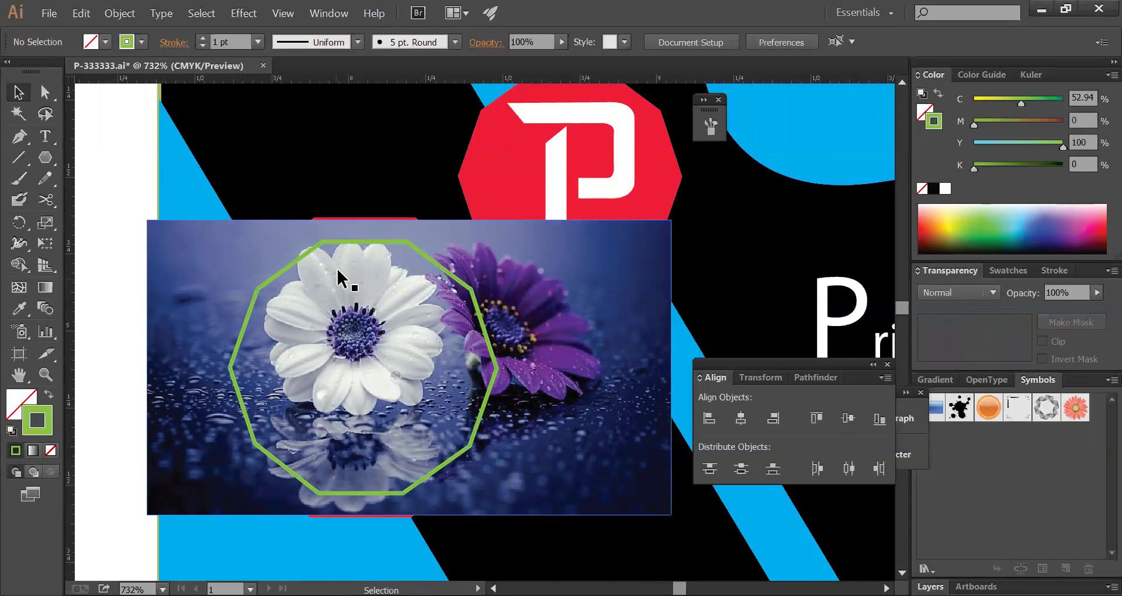
{"action": "left_click", "coordinate": [324, 241]}
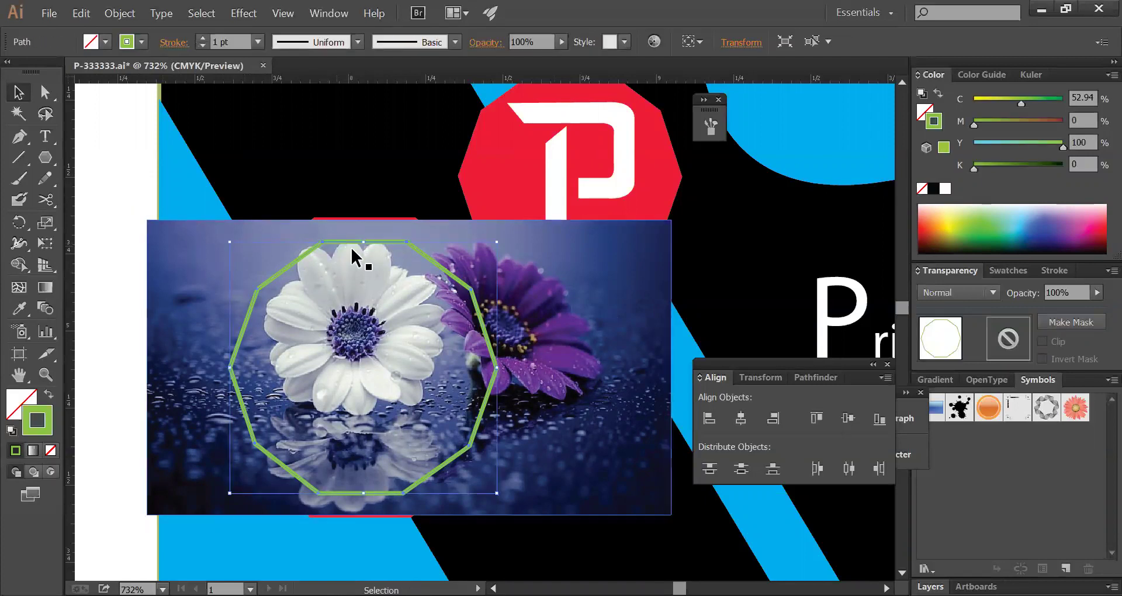
{"action": "left_click", "coordinate": [587, 270], "text": "shift"}
{"action": "key", "text": "ctrl+7"}
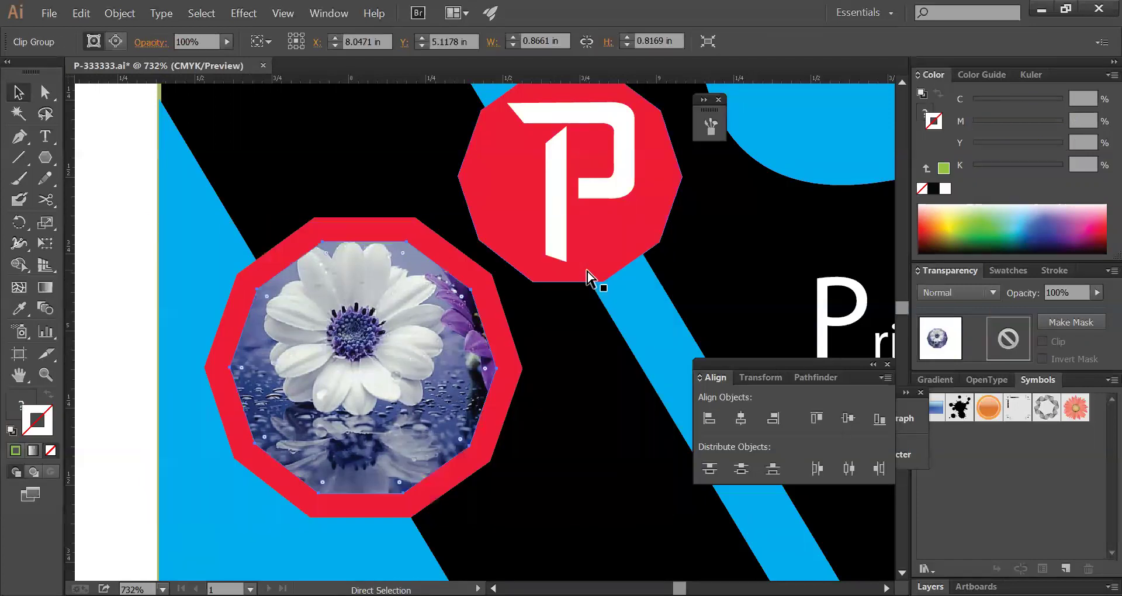
{"action": "left_click", "coordinate": [563, 323], "text": "ctrl+alt"}
{"action": "left_click", "coordinate": [563, 323], "text": "ctrl+alt"}
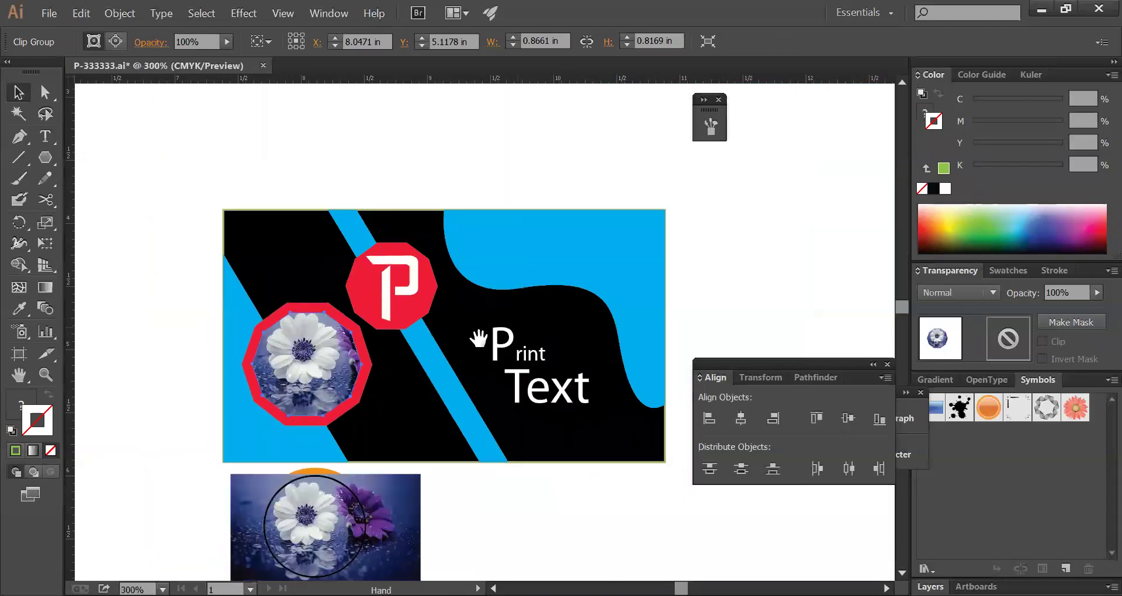
- Recolour the red polygon frame around the flower orange with M 47 and Y 100
{"action": "left_click", "coordinate": [364, 375]}
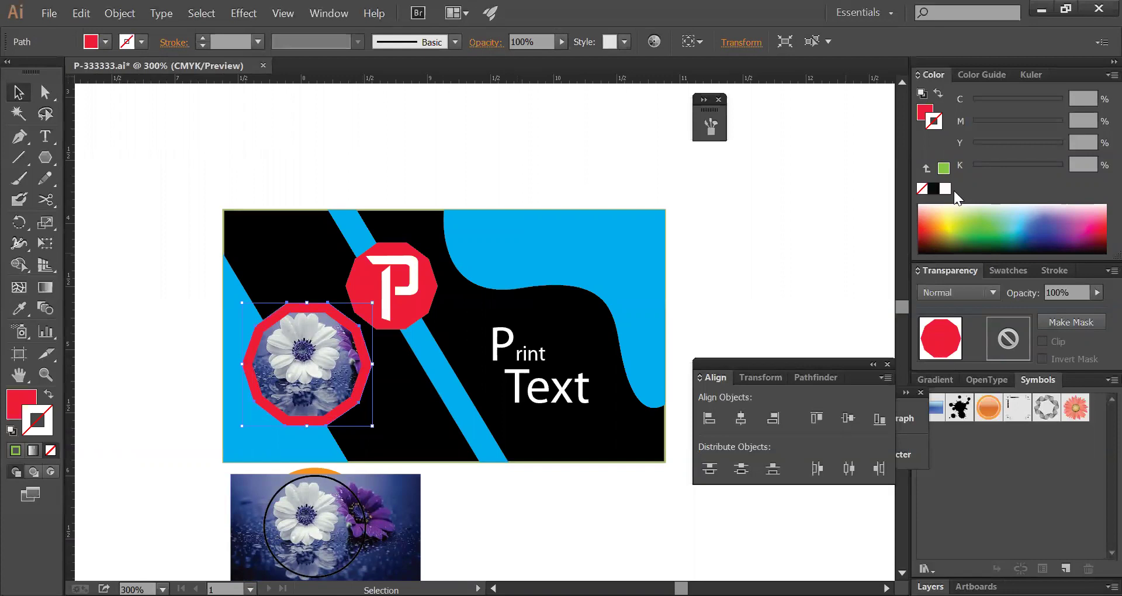
{"action": "left_click", "coordinate": [926, 111]}
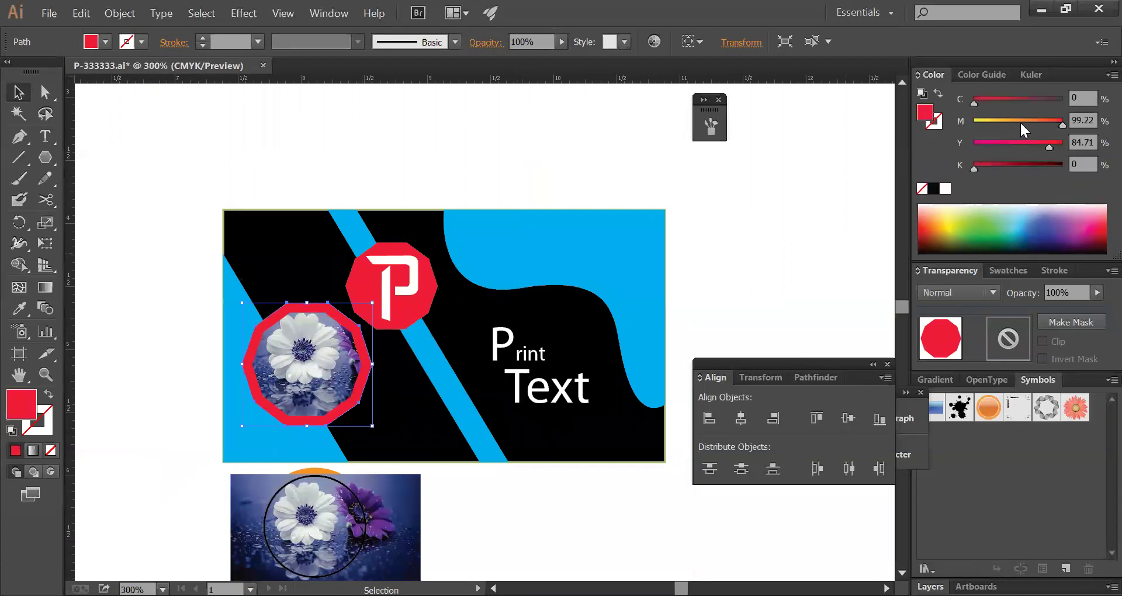
{"action": "left_click", "coordinate": [1029, 124]}
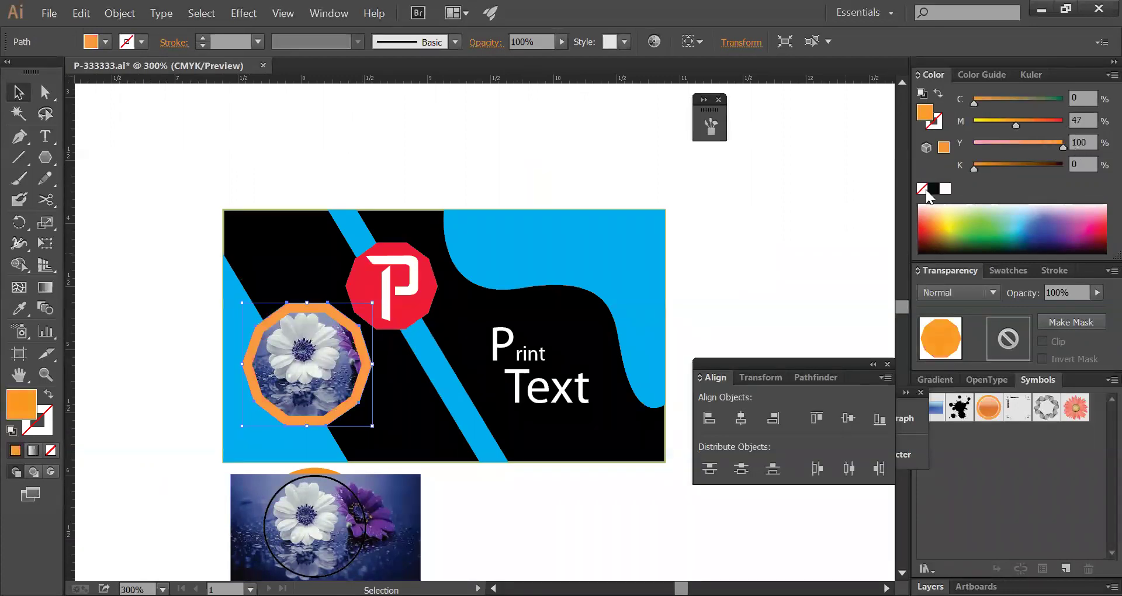
{"action": "left_click", "coordinate": [491, 143]}
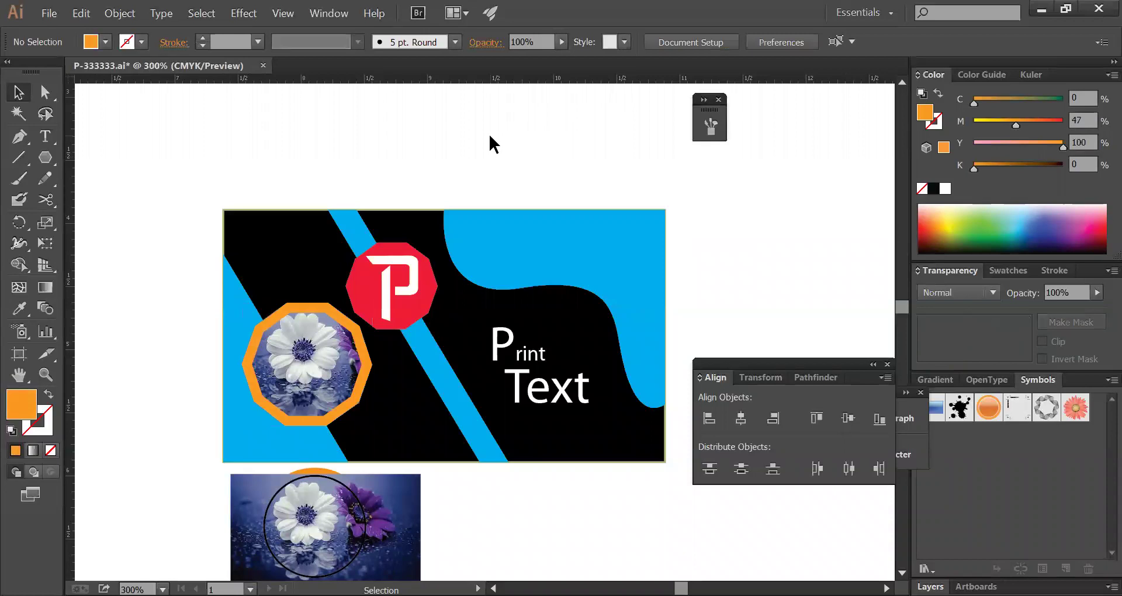
- Set the flower frame's fill to blue with C 100, M 30, Y 0 and K 0
{"action": "left_click", "coordinate": [359, 344]}
{"action": "left_click_drag", "start_coordinate": [974, 102], "coordinate": [1064, 103]}
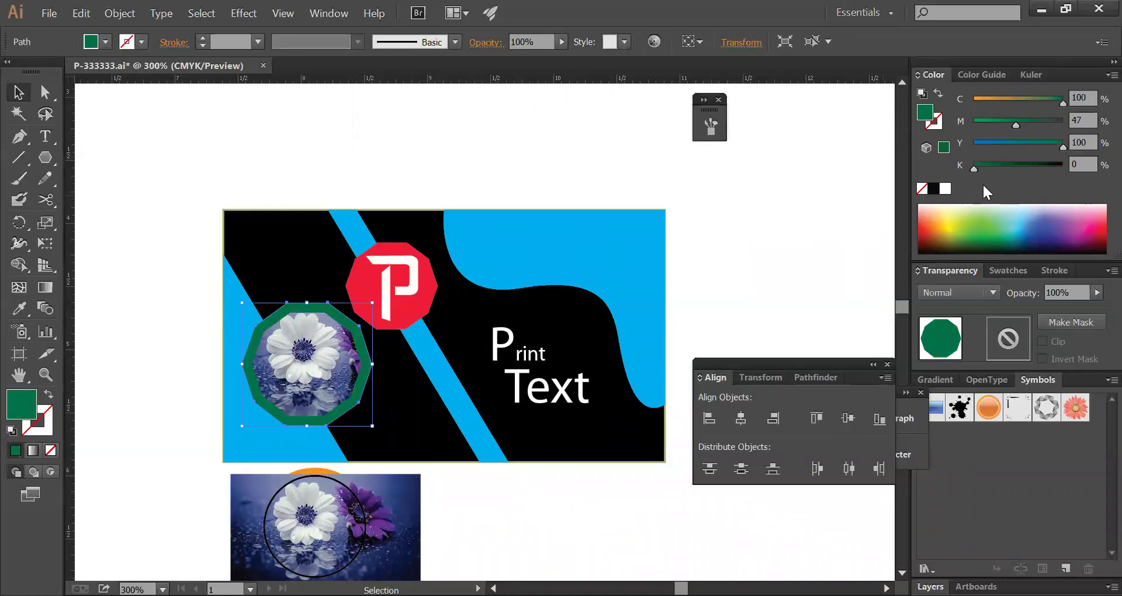
{"action": "left_click_drag", "start_coordinate": [1001, 126], "coordinate": [942, 122]}
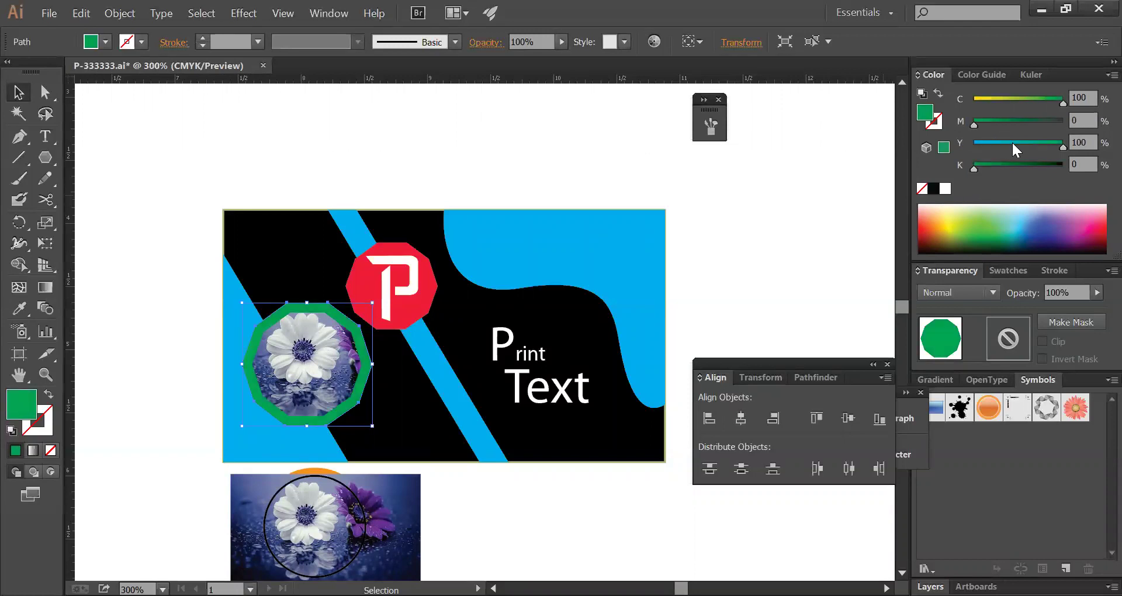
{"action": "left_click", "coordinate": [1022, 99]}
{"action": "key", "text": "ctrl+z"}
{"action": "left_click_drag", "start_coordinate": [1004, 143], "coordinate": [972, 143]}
{"action": "left_click", "coordinate": [1001, 119]}
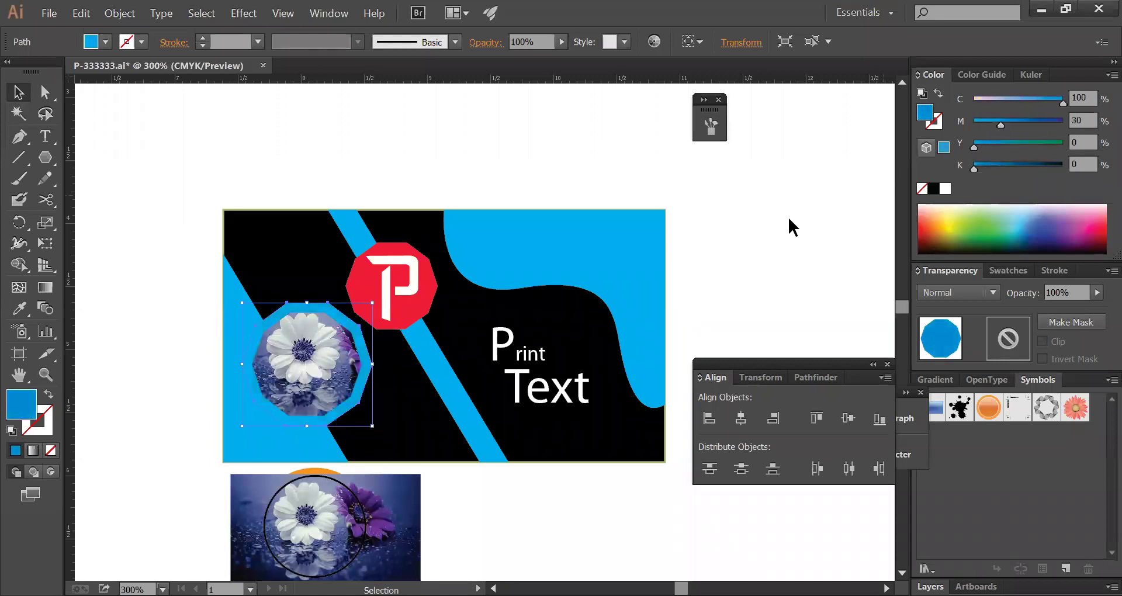
{"action": "left_click", "coordinate": [780, 245]}
- Move the leftover flower photo with its black and orange circles further below the card
{"action": "scroll", "coordinate": [643, 292], "scroll_direction": "down", "scroll_amount": 3}
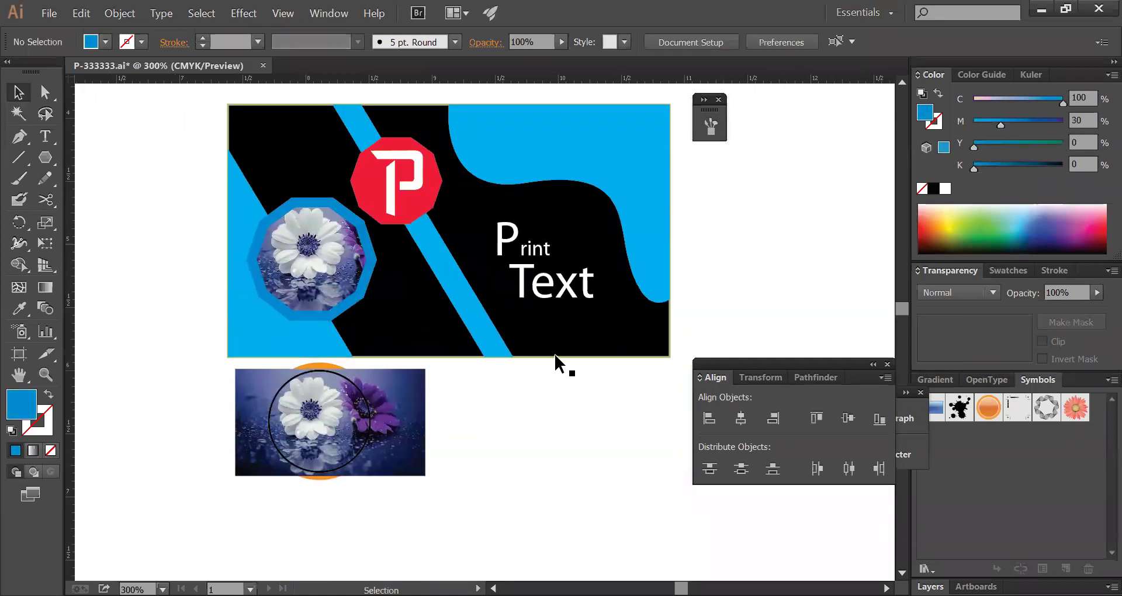
{"action": "left_click", "coordinate": [354, 453]}
{"action": "left_click_drag", "start_coordinate": [448, 490], "coordinate": [287, 534]}
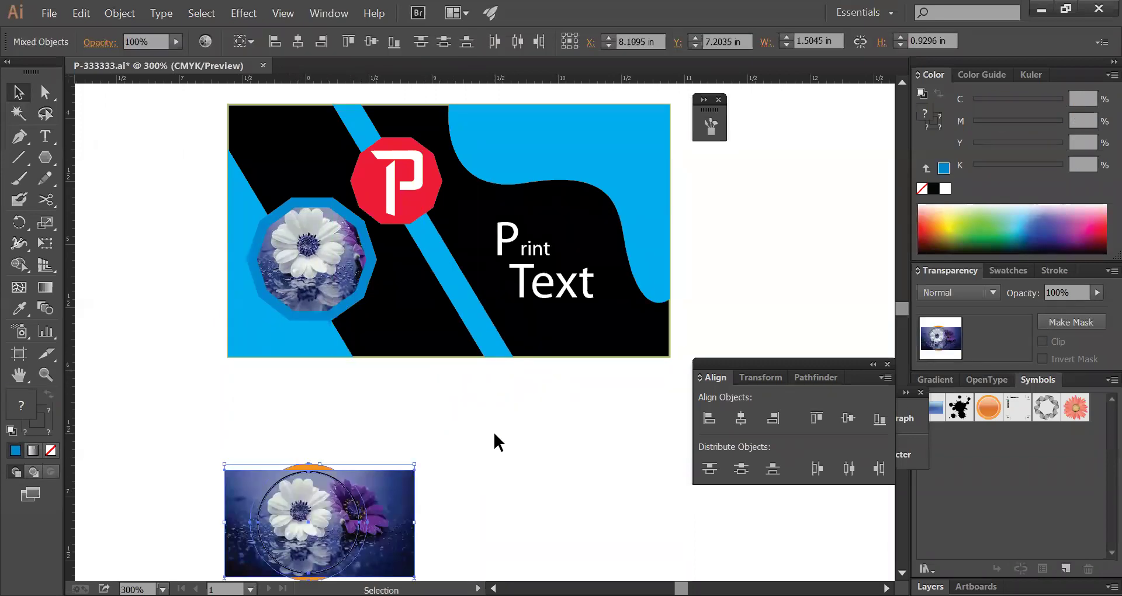
{"action": "left_click", "coordinate": [494, 432]}
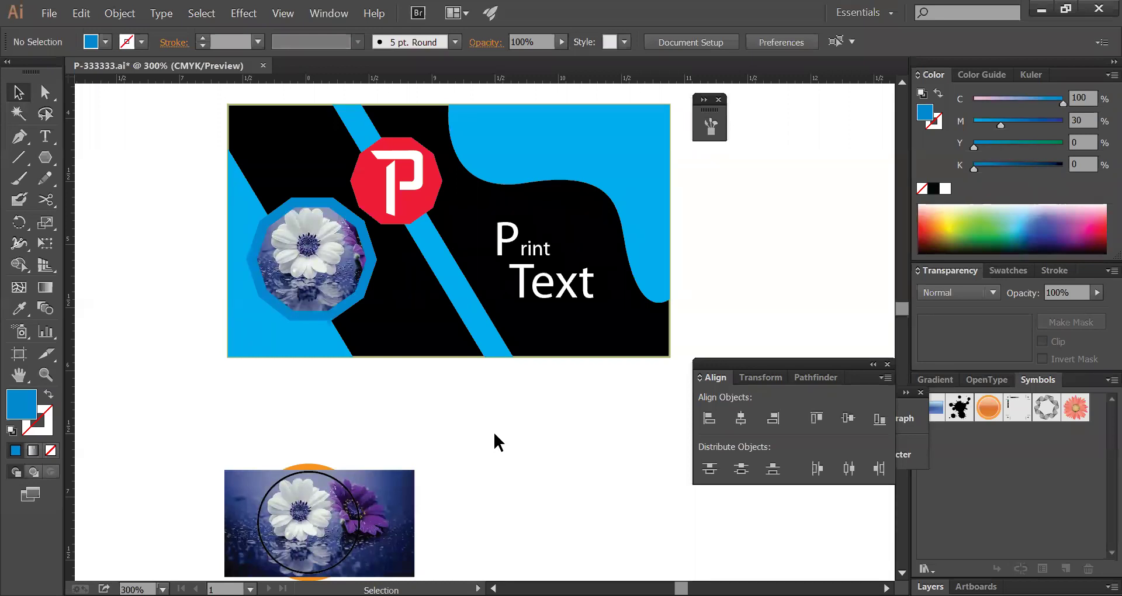
- Deepen the blue of the grouped corner triangle and diagonal stripe by setting their magenta to 12%
{"action": "left_click", "coordinate": [475, 316]}
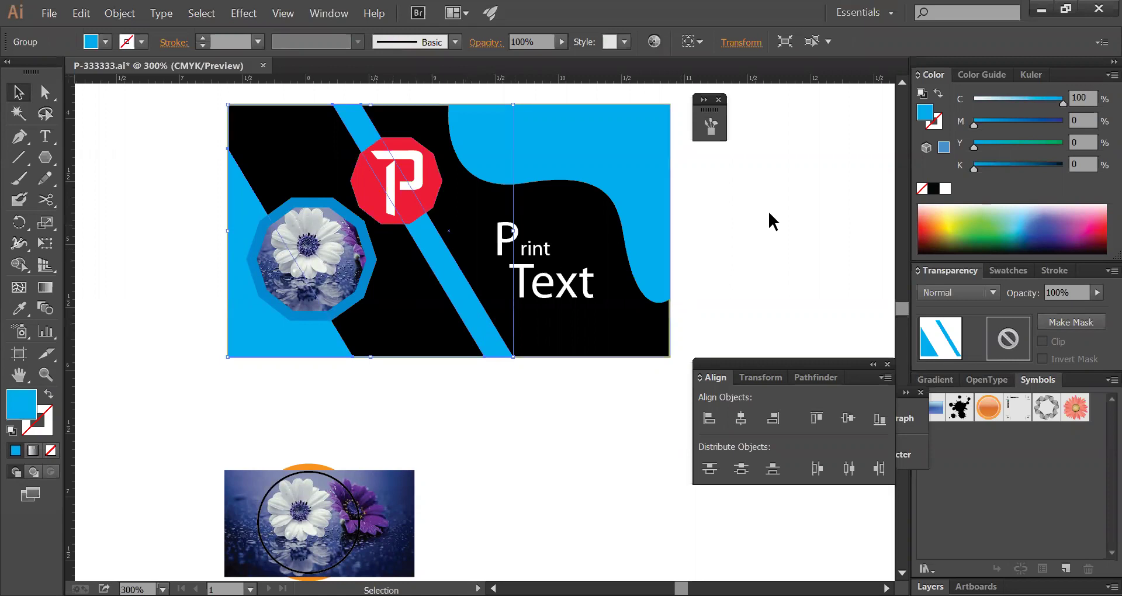
{"action": "left_click", "coordinate": [1016, 122]}
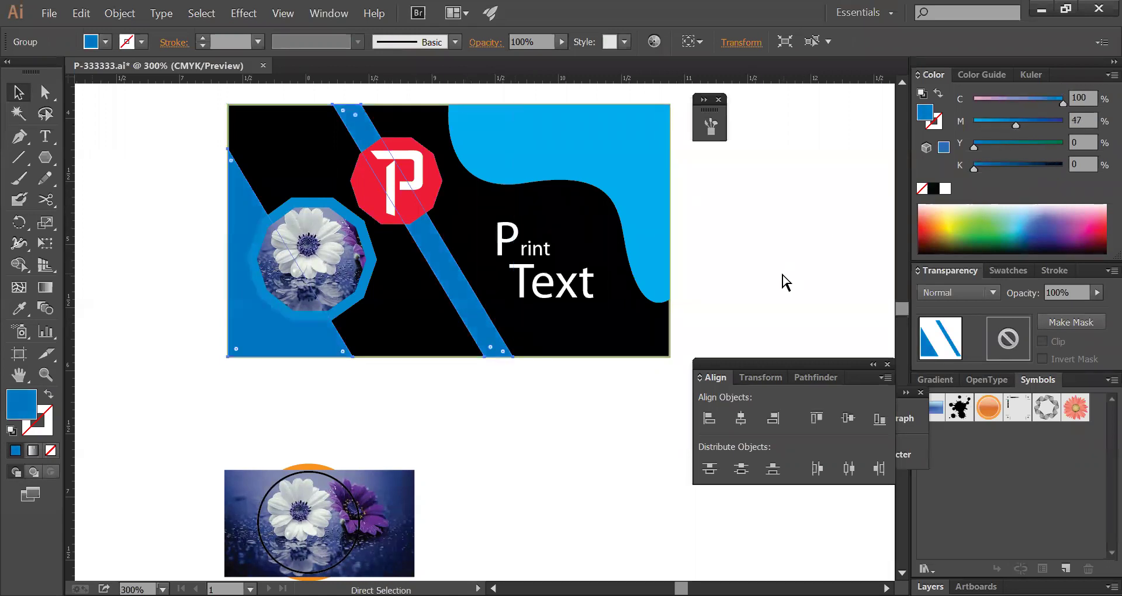
{"action": "key", "text": "ctrl+z"}
{"action": "left_click", "coordinate": [564, 409]}
- Try moving the diagonal blue stripe off the card into the empty area around it
{"action": "left_click_drag", "start_coordinate": [494, 327], "coordinate": [496, 504]}
{"action": "key", "text": "a"}
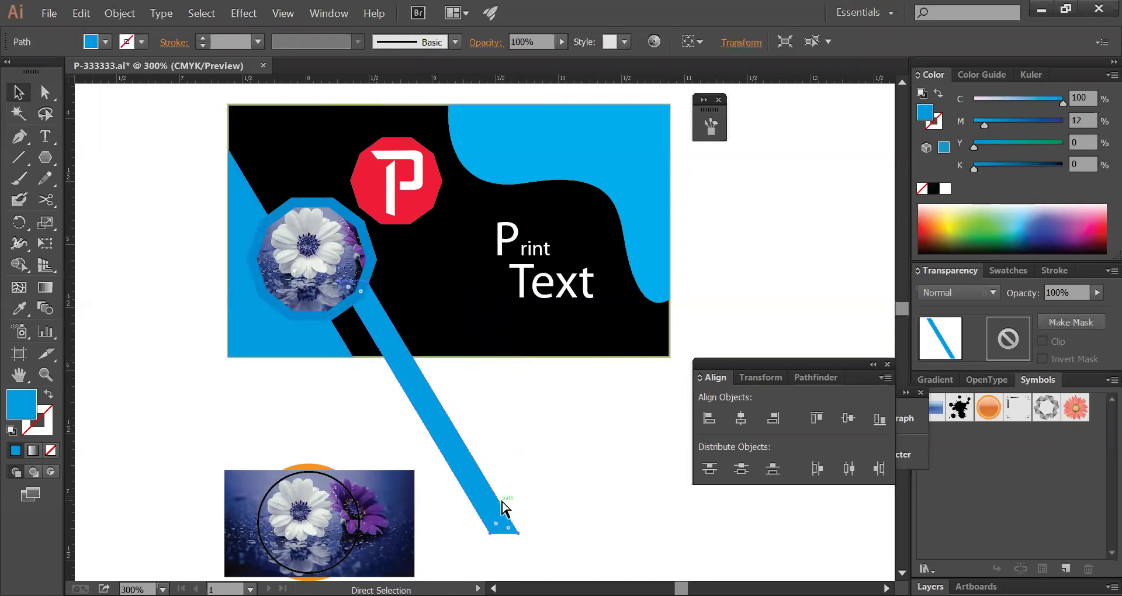
{"action": "key", "text": "ctrl+z"}
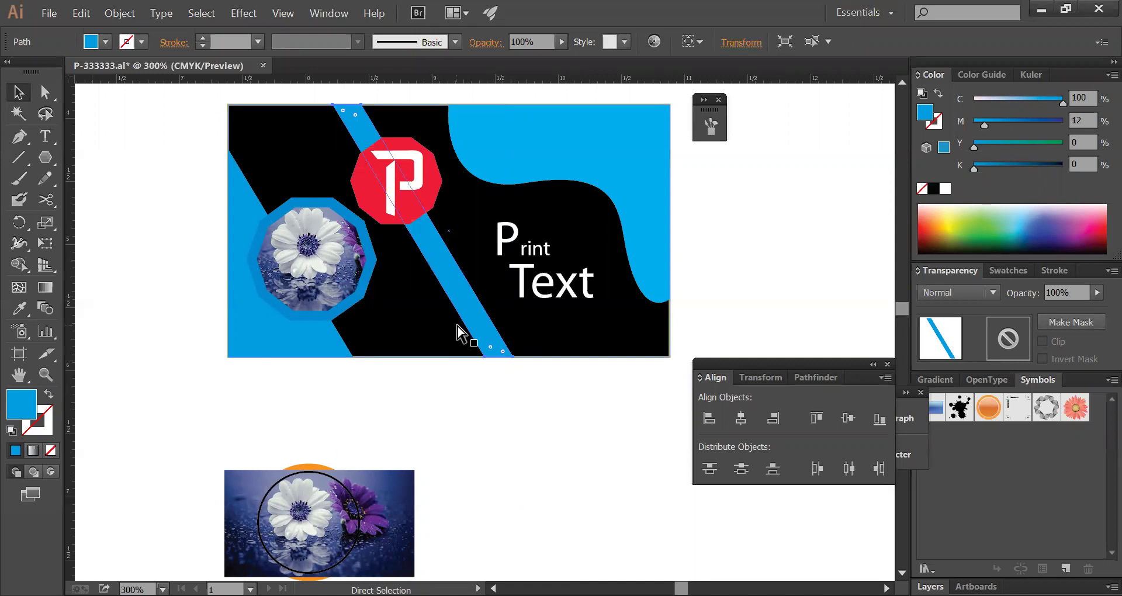
{"action": "key", "text": "v"}
{"action": "key", "text": "ctrl+z"}
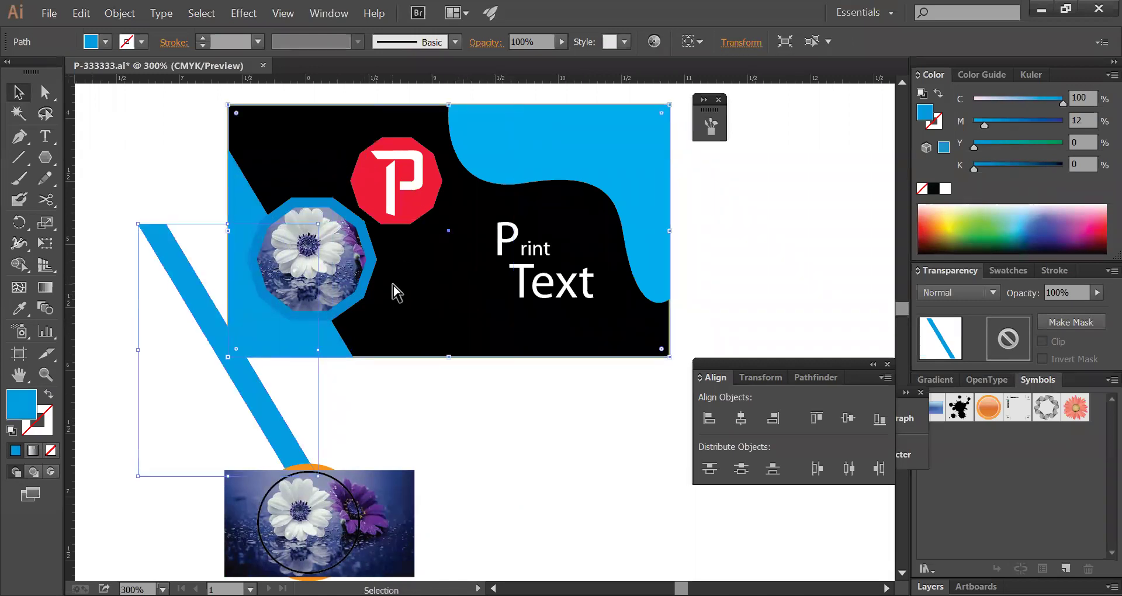
{"action": "left_click", "coordinate": [409, 278]}
{"action": "key", "text": "ctrl+shift+a"}
- Move the P logo over the edge of the blue wave shape and bring it to the front
{"action": "left_click", "coordinate": [372, 143]}
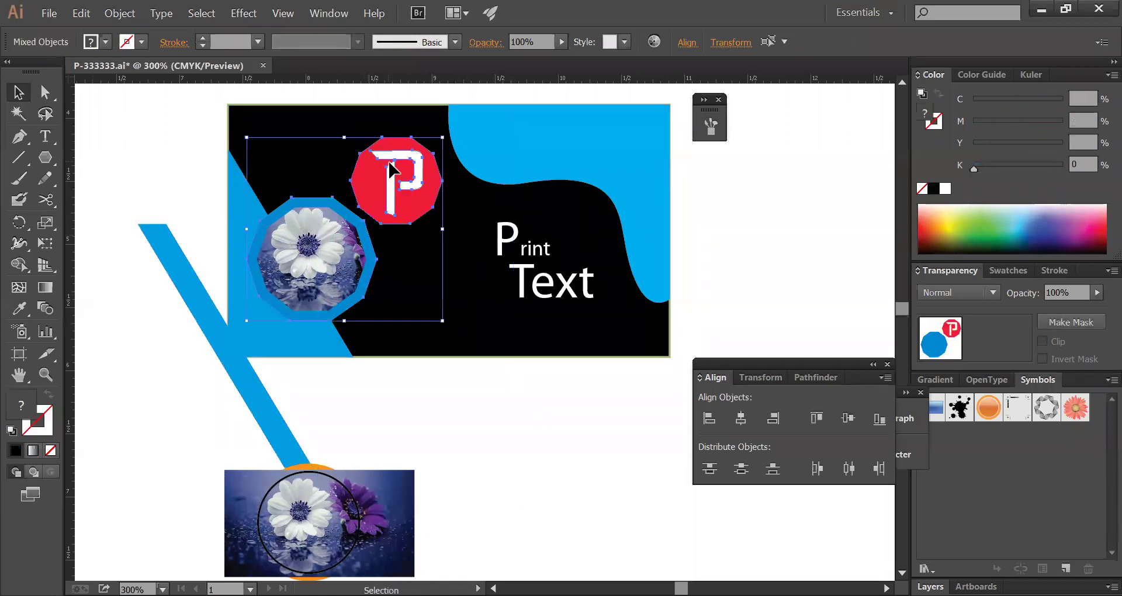
{"action": "left_click_drag", "start_coordinate": [403, 197], "coordinate": [457, 186]}
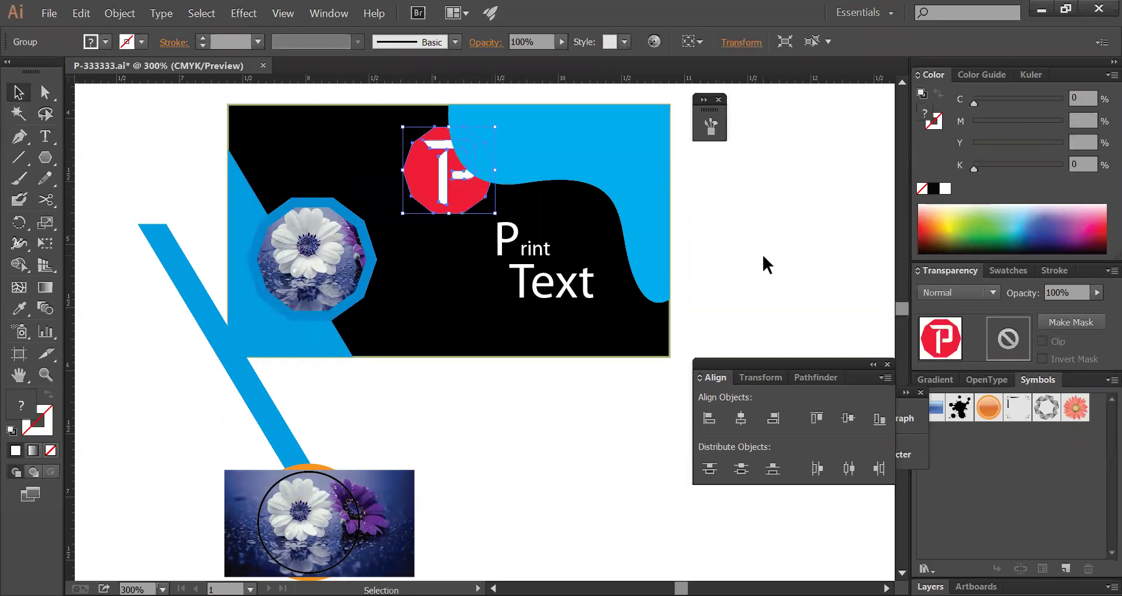
{"action": "key", "text": "ctrl+shift+bracketright"}
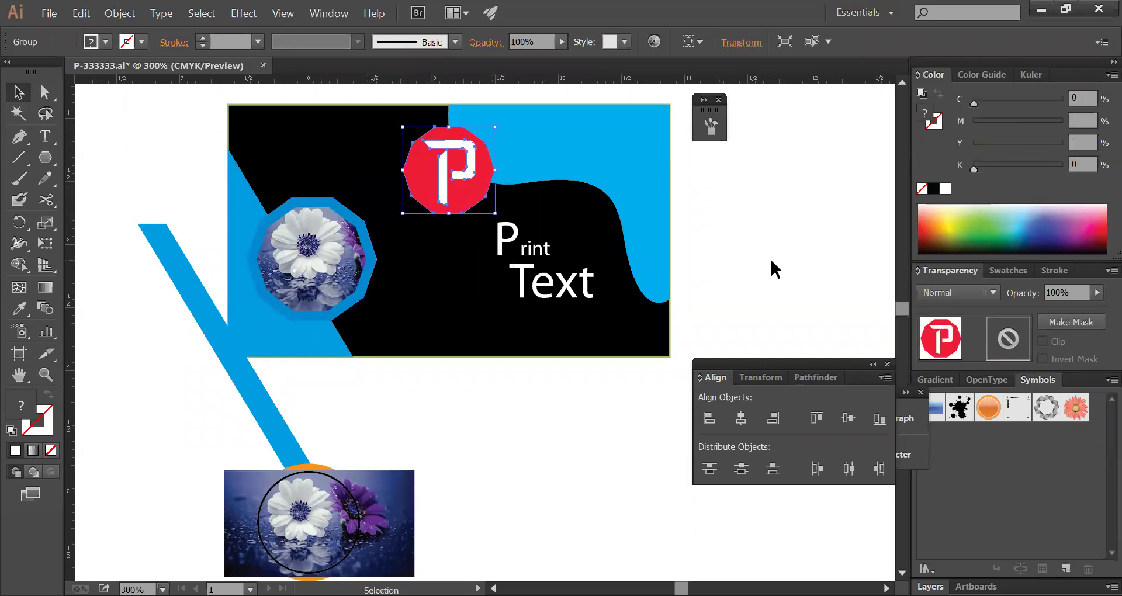
- Undo the logo's stacking change and the moves of the logo and the diagonal stripe
{"action": "key", "text": "ctrl+shift+a"}
{"action": "key", "text": "ctrl+z"}
{"action": "key", "text": "ctrl+z"}
{"action": "key", "text": "ctrl+z"}
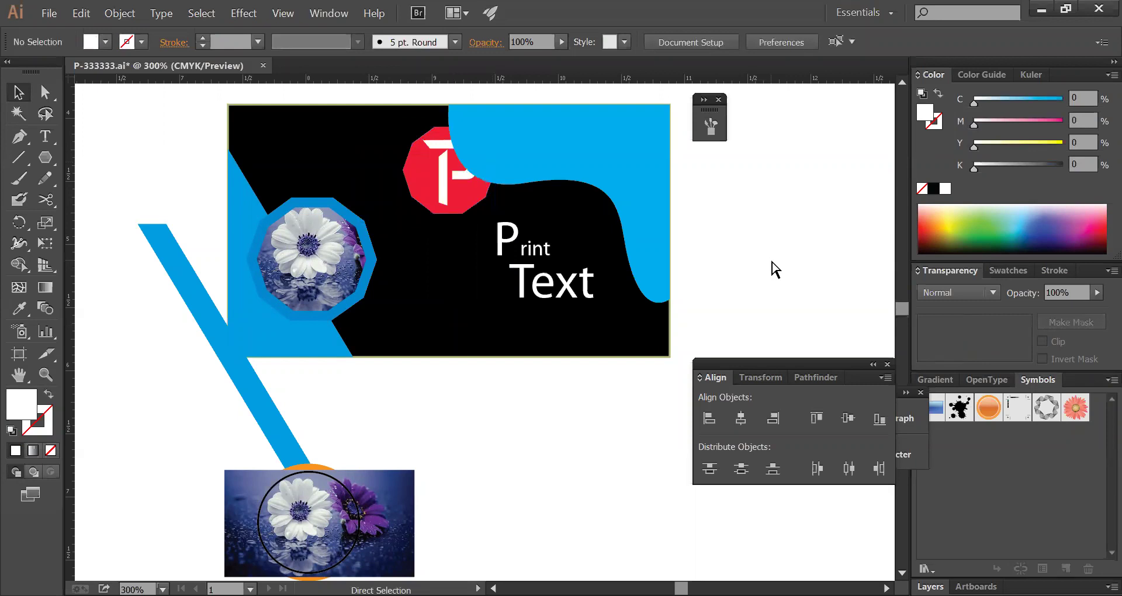
{"action": "key", "text": "ctrl+z"}
{"action": "left_click", "coordinate": [748, 254]}
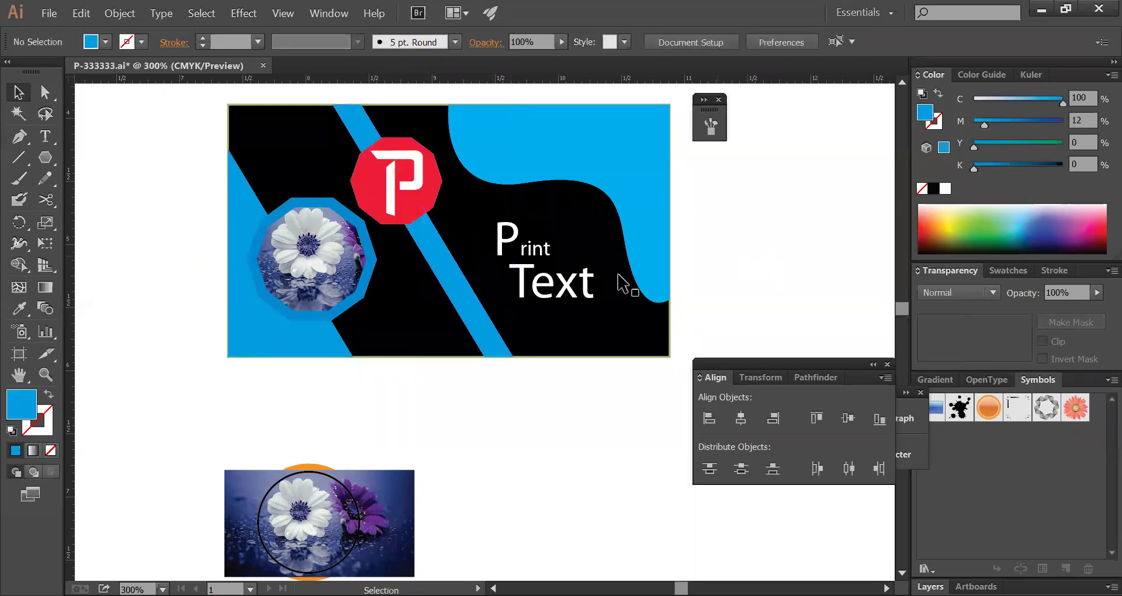
- Recolour the diagonal stripe purple with C 87 and M 100
{"action": "left_click", "coordinate": [487, 316]}
{"action": "double_click", "coordinate": [1081, 120]}
{"action": "type", "text": "100"}
{"action": "key", "text": "Return"}
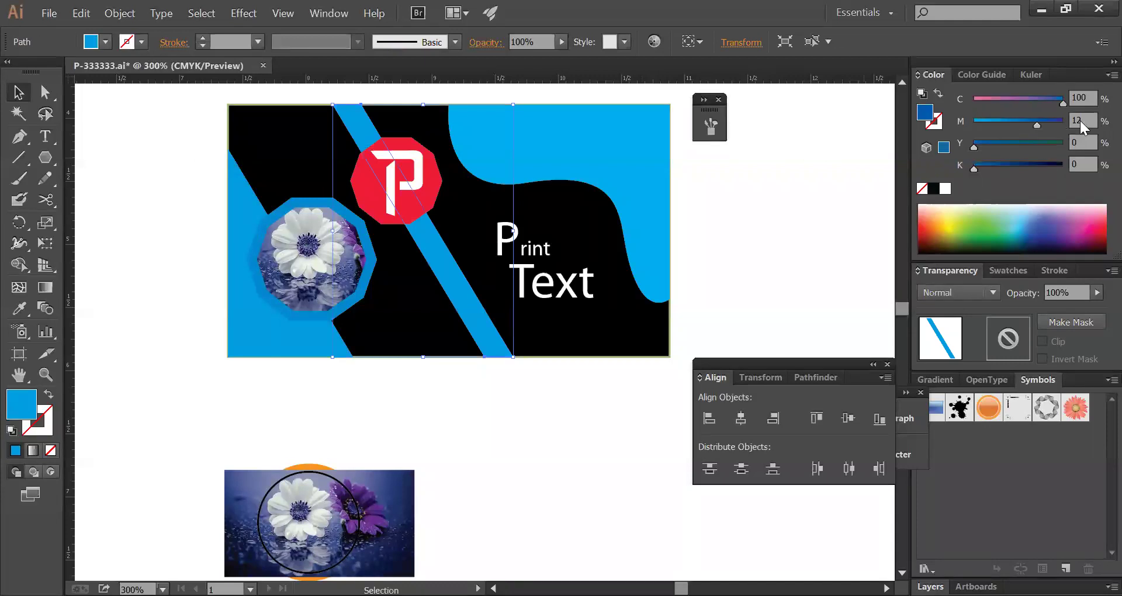
{"action": "left_click_drag", "start_coordinate": [1029, 98], "coordinate": [1051, 98]}
- Sample the P logo's red with the Eyedropper to fill the diagonal stripe, and deselect it
{"action": "left_click", "coordinate": [19, 308]}
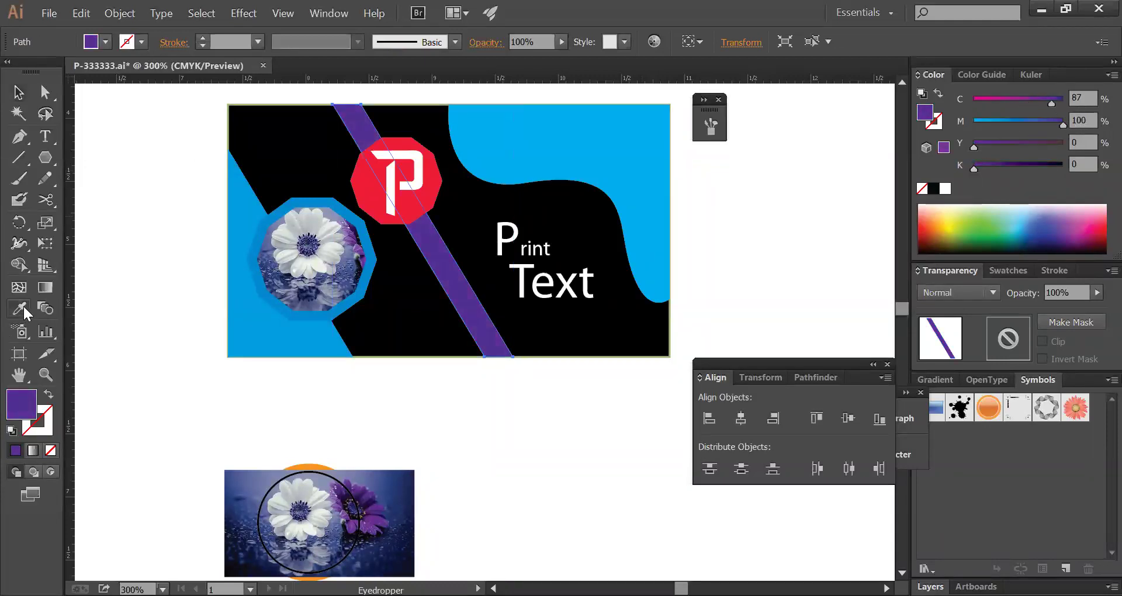
{"action": "left_click", "coordinate": [440, 184]}
{"action": "left_click", "coordinate": [18, 91]}
{"action": "left_click", "coordinate": [264, 204]}
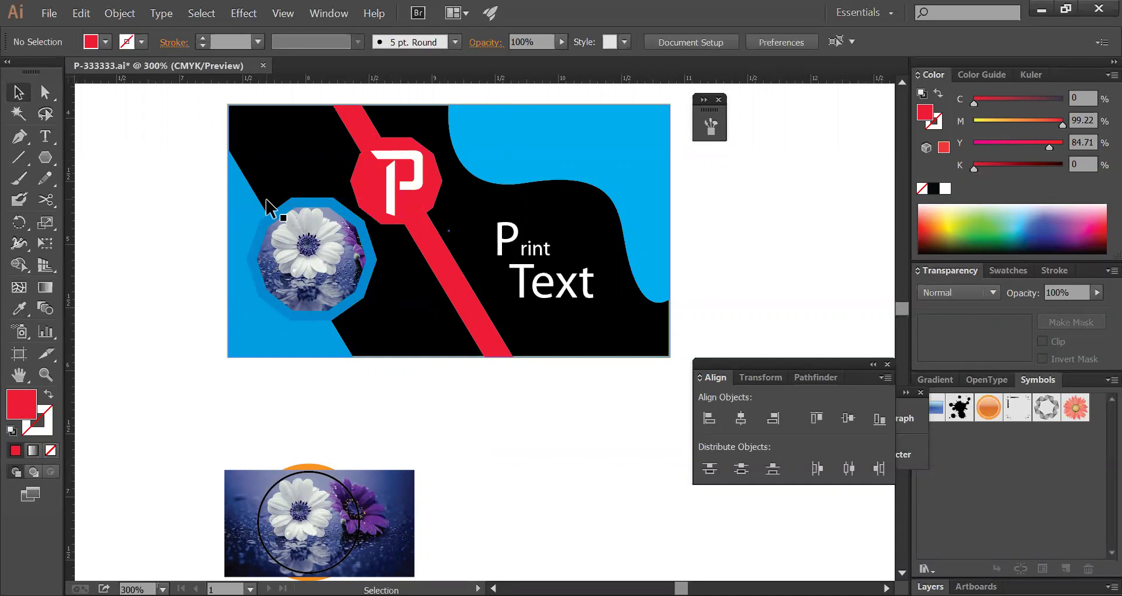
{"action": "left_click", "coordinate": [240, 15]}
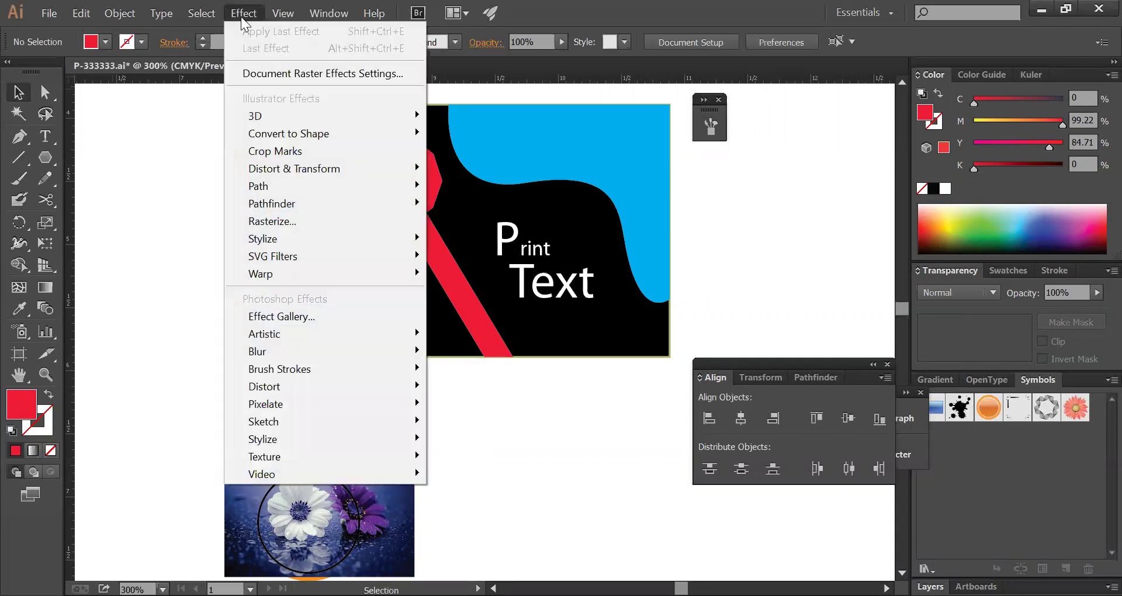
{"action": "left_click", "coordinate": [240, 17]}
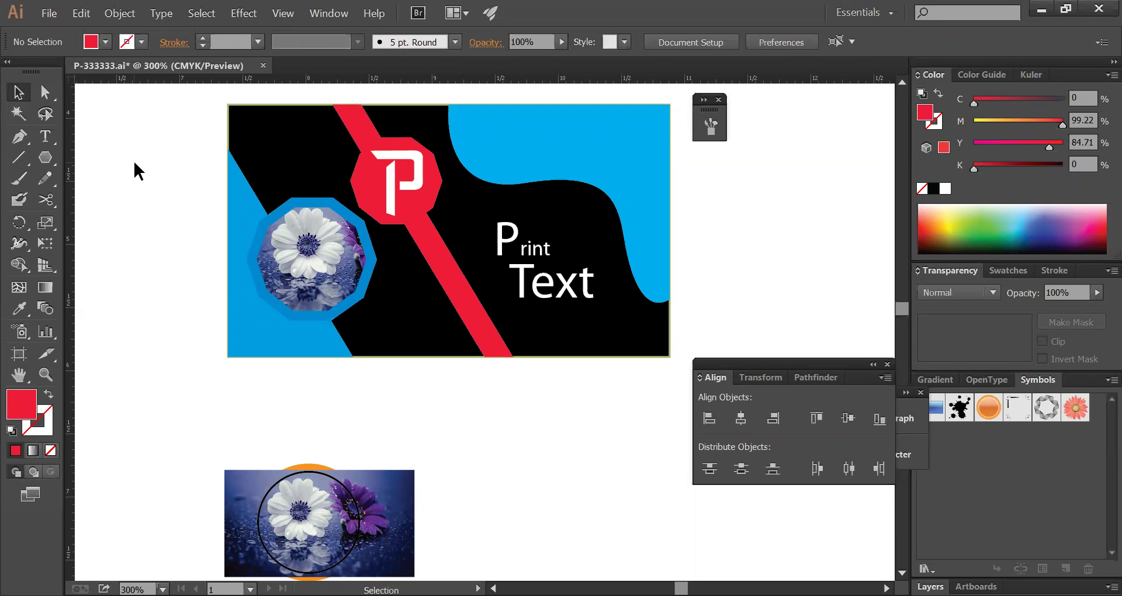
- Duplicate the card's black background rectangle into the empty space below the finished card
{"action": "left_click", "coordinate": [463, 357], "text": "ctrl+alt"}
{"action": "left_click", "coordinate": [464, 357], "text": "ctrl+alt"}
{"action": "left_click_drag", "start_coordinate": [501, 338], "coordinate": [387, 272]}
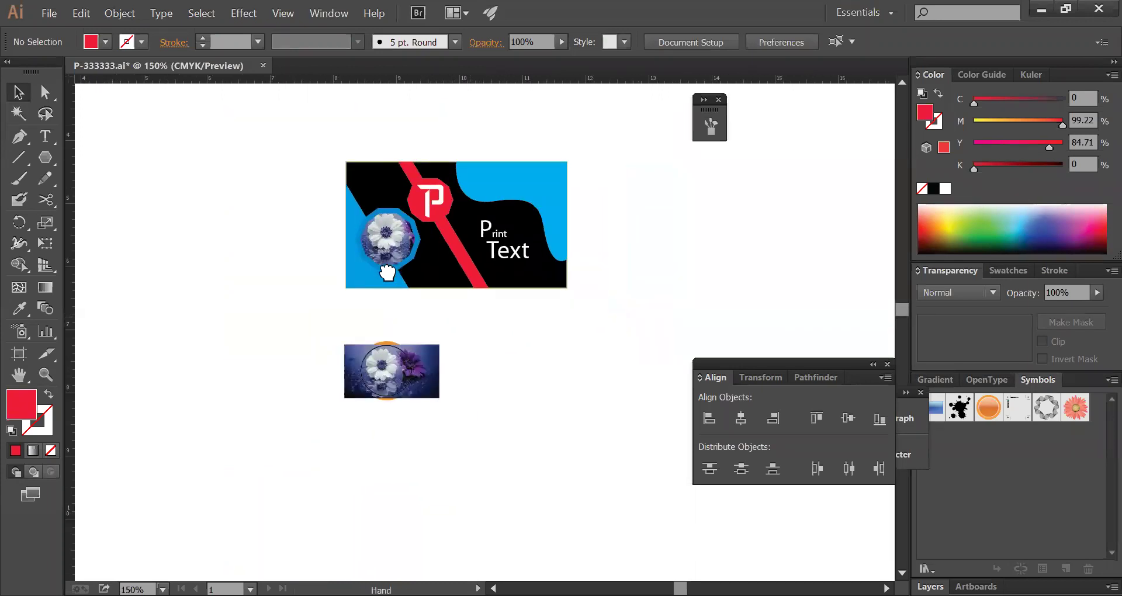
{"action": "left_click_drag", "start_coordinate": [217, 139], "coordinate": [556, 283]}
{"action": "left_click_drag", "start_coordinate": [556, 331], "coordinate": [608, 266]}
{"action": "left_click", "coordinate": [608, 316], "text": "ctrl+alt"}
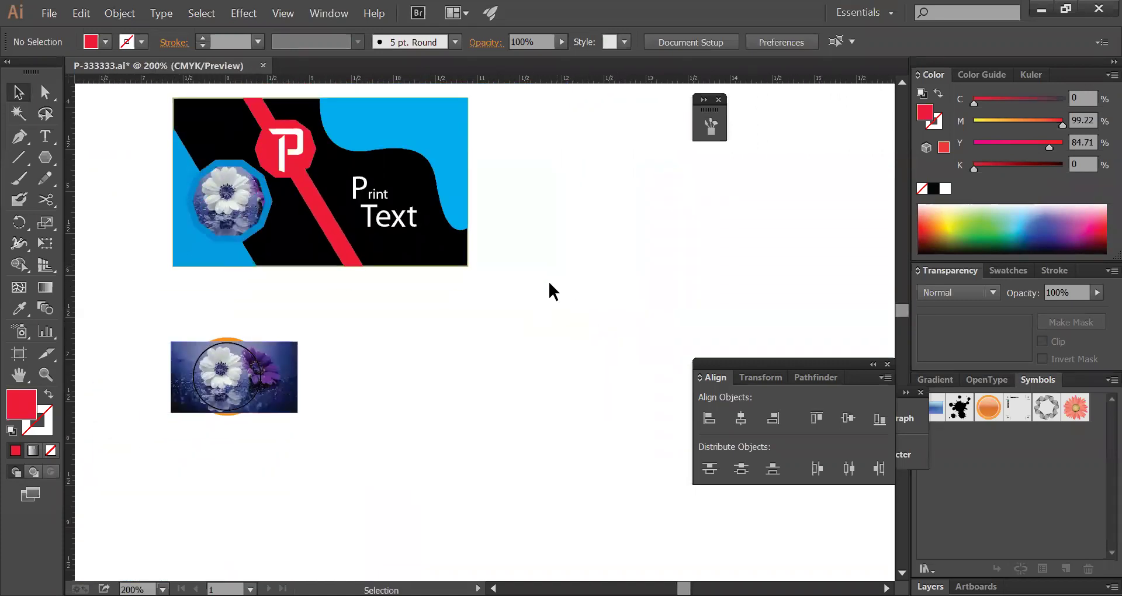
{"action": "left_click_drag", "start_coordinate": [307, 255], "coordinate": [510, 446]}
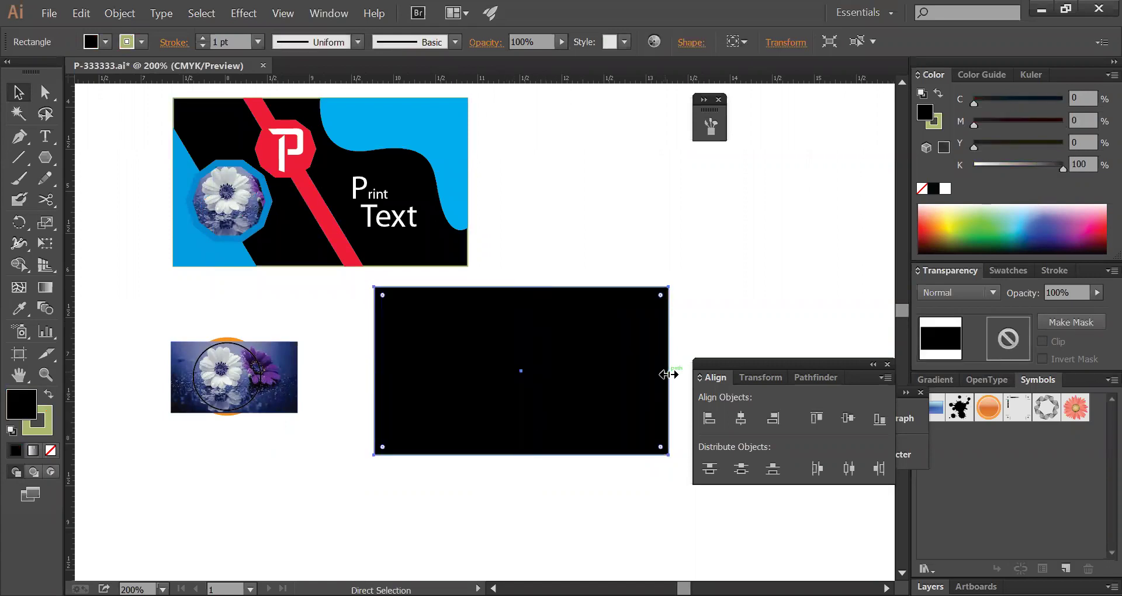
- Narrow the front copy of the new black rectangle to a panel along its left side and recolour it blue with C 100 and Y 0
{"action": "mouse_move", "coordinate": [670, 374]}
{"action": "left_mouse_down"}
{"action": "mouse_move", "coordinate": [461, 371]}
{"action": "mouse_move", "coordinate": [481, 371]}
{"action": "left_mouse_up"}
{"action": "left_click", "coordinate": [982, 233]}
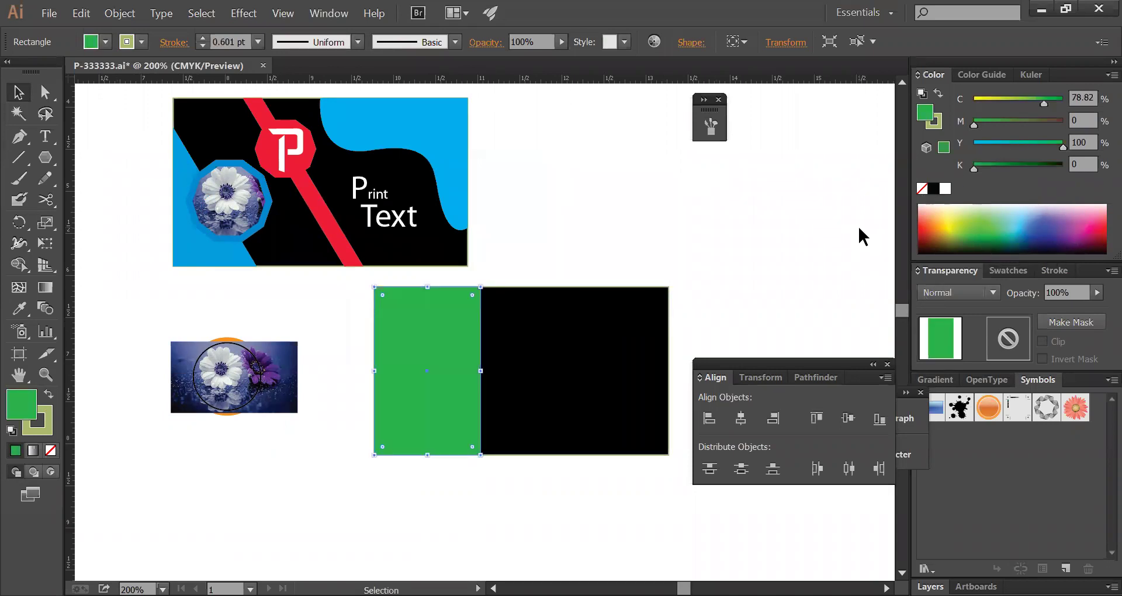
{"action": "left_click_drag", "start_coordinate": [1039, 102], "coordinate": [1065, 101]}
{"action": "left_click_drag", "start_coordinate": [1063, 144], "coordinate": [974, 144]}
{"action": "left_click", "coordinate": [638, 246]}
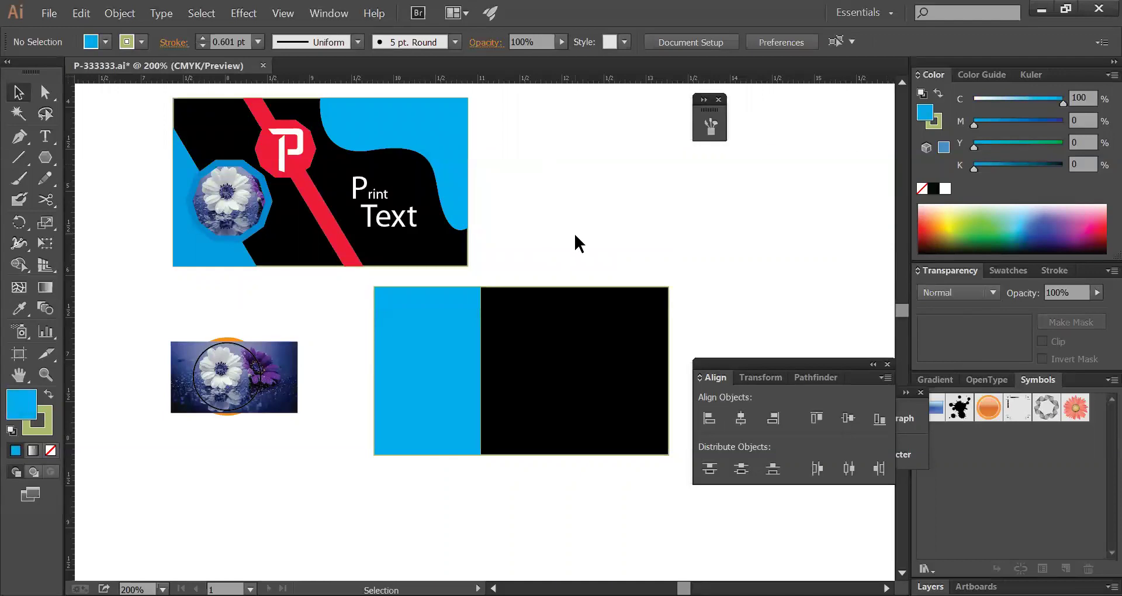
- Open the P-3 file from the Project folder on the Desktop
{"action": "left_click", "coordinate": [475, 349]}
{"action": "left_click", "coordinate": [564, 244]}
{"action": "key", "text": "ctrl+o"}
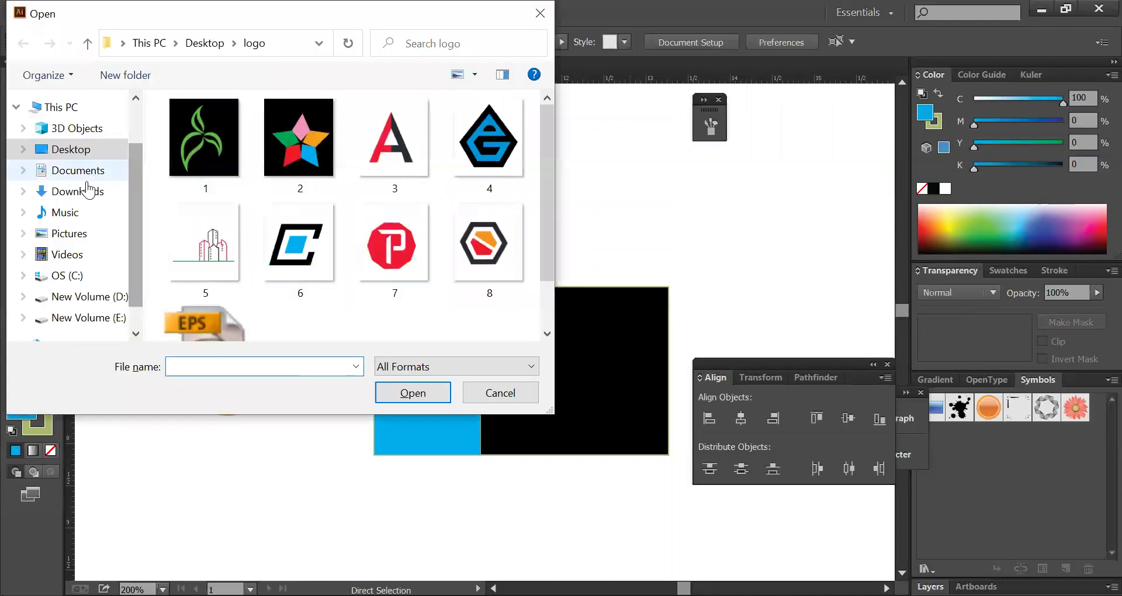
{"action": "scroll", "coordinate": [135, 257], "scroll_direction": "down", "scroll_amount": 1}
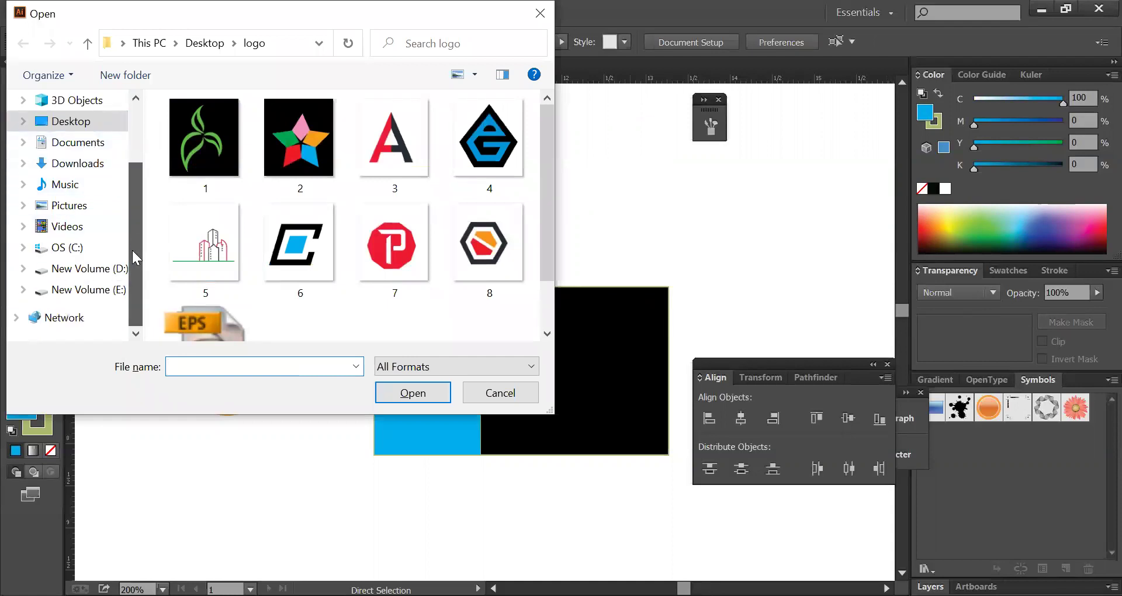
{"action": "left_click", "coordinate": [79, 122]}
{"action": "left_click", "coordinate": [205, 185]}
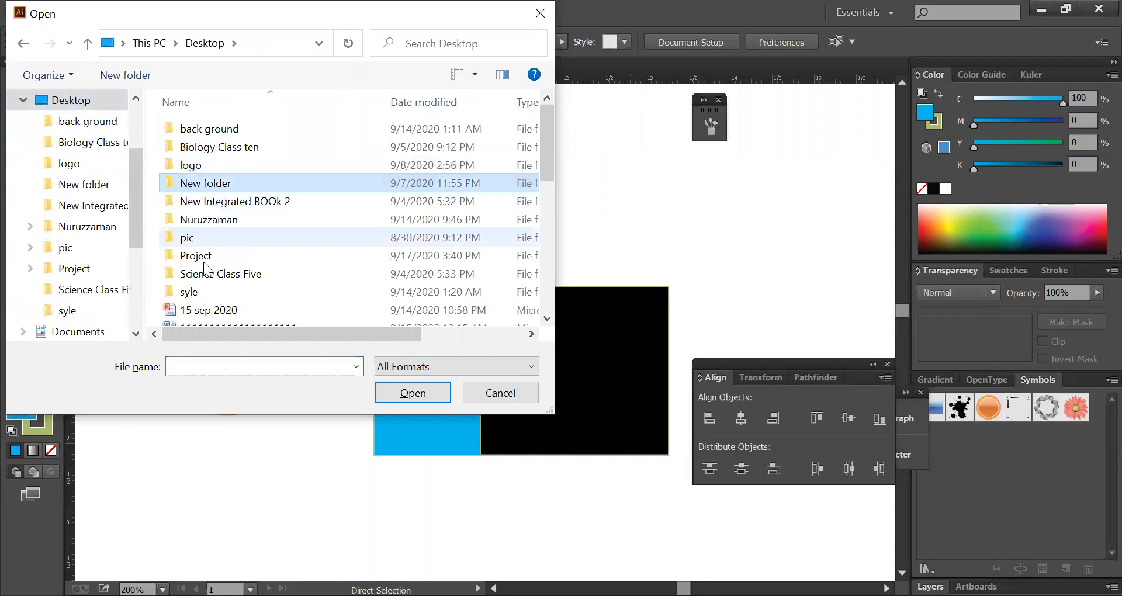
{"action": "double_click", "coordinate": [204, 260]}
{"action": "left_click", "coordinate": [181, 216]}
{"action": "left_click", "coordinate": [183, 205]}
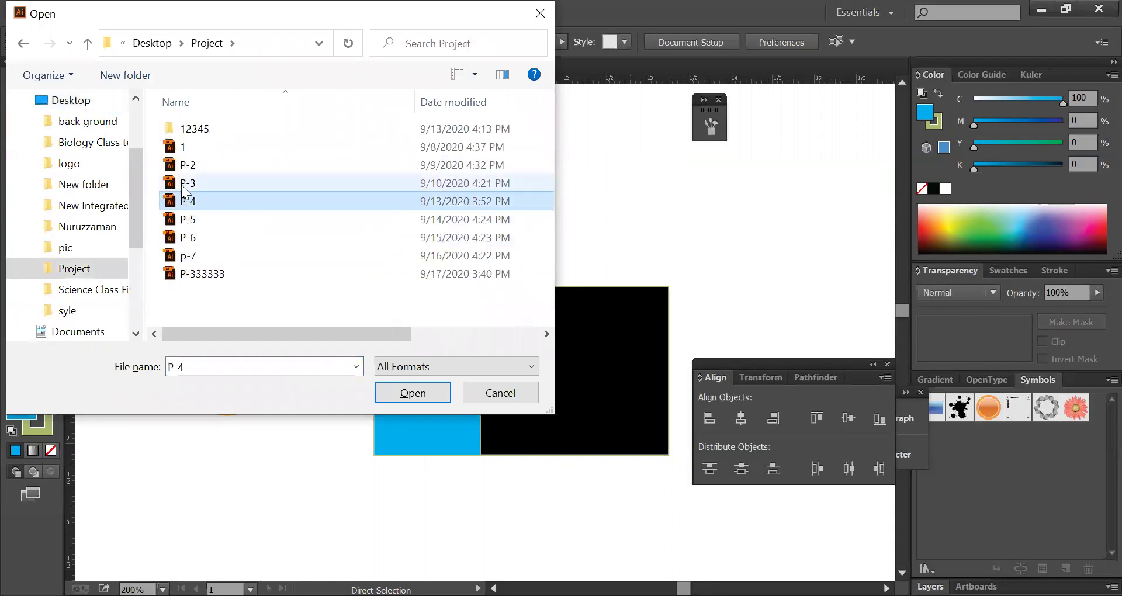
{"action": "left_click", "coordinate": [182, 185]}
{"action": "double_click", "coordinate": [181, 185]}
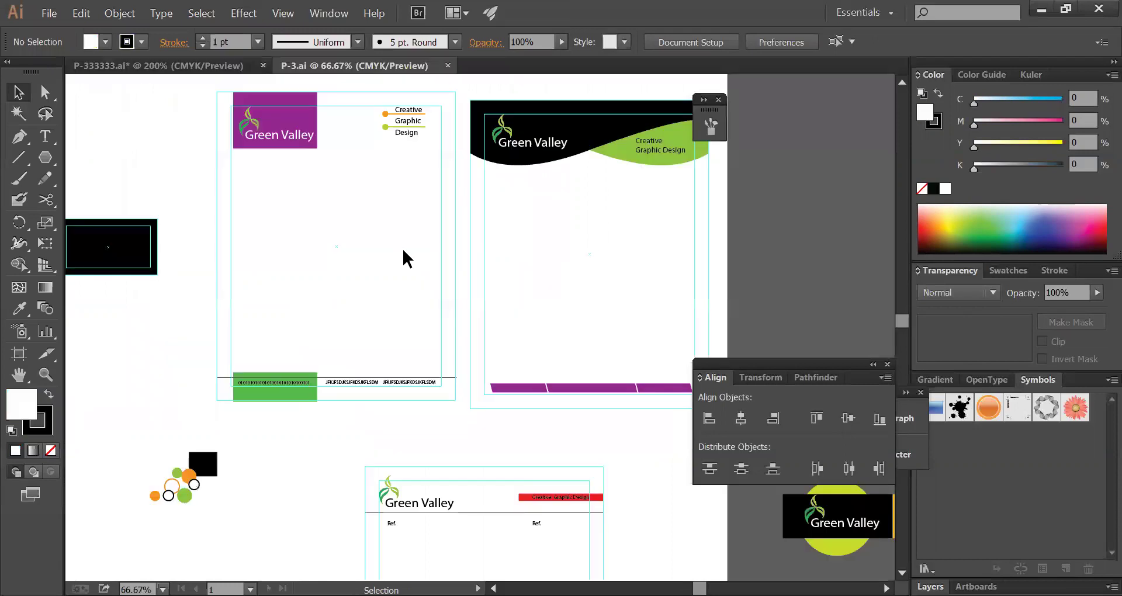
- Look through the letterhead designs in P-3 for reusable icons and close the file
{"action": "key", "text": "space"}
{"action": "left_click_drag", "start_coordinate": [394, 233], "coordinate": [457, 285]}
{"action": "scroll", "coordinate": [393, 311], "scroll_direction": "down", "scroll_amount": 4}
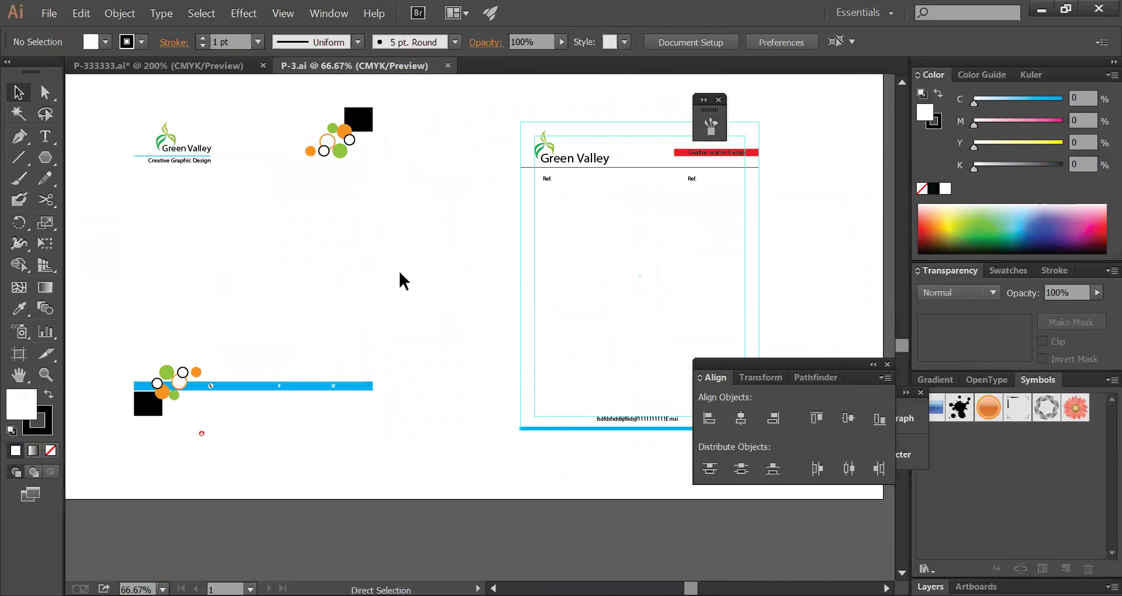
{"action": "key", "text": "ctrl+w"}
- Open the P-2 file from the Project folder and bring its business card designs into view
{"action": "key", "text": "ctrl+o"}
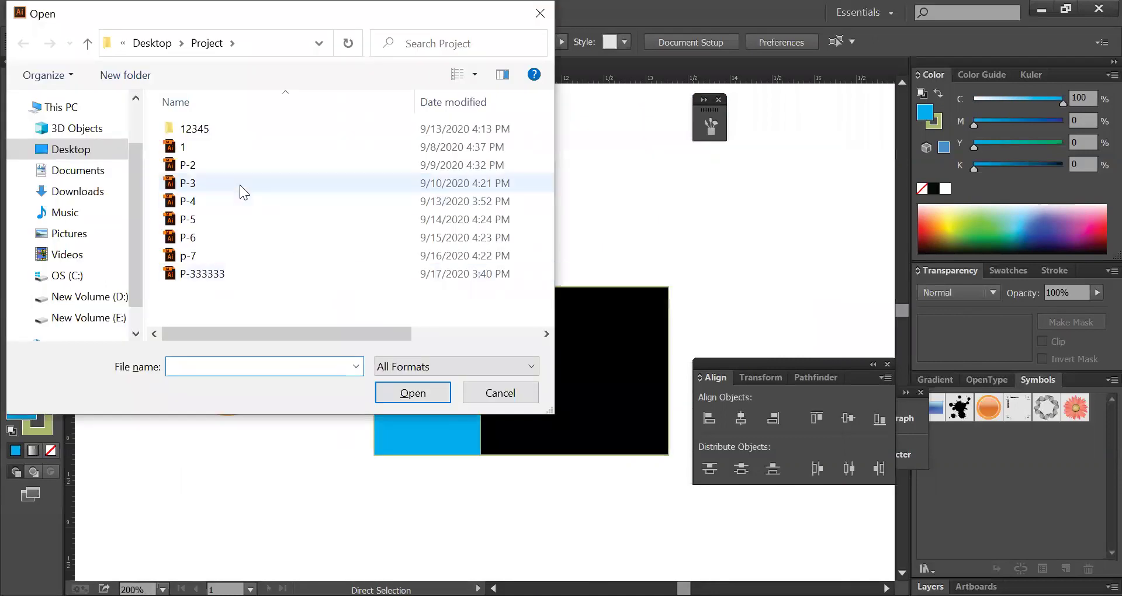
{"action": "double_click", "coordinate": [190, 165]}
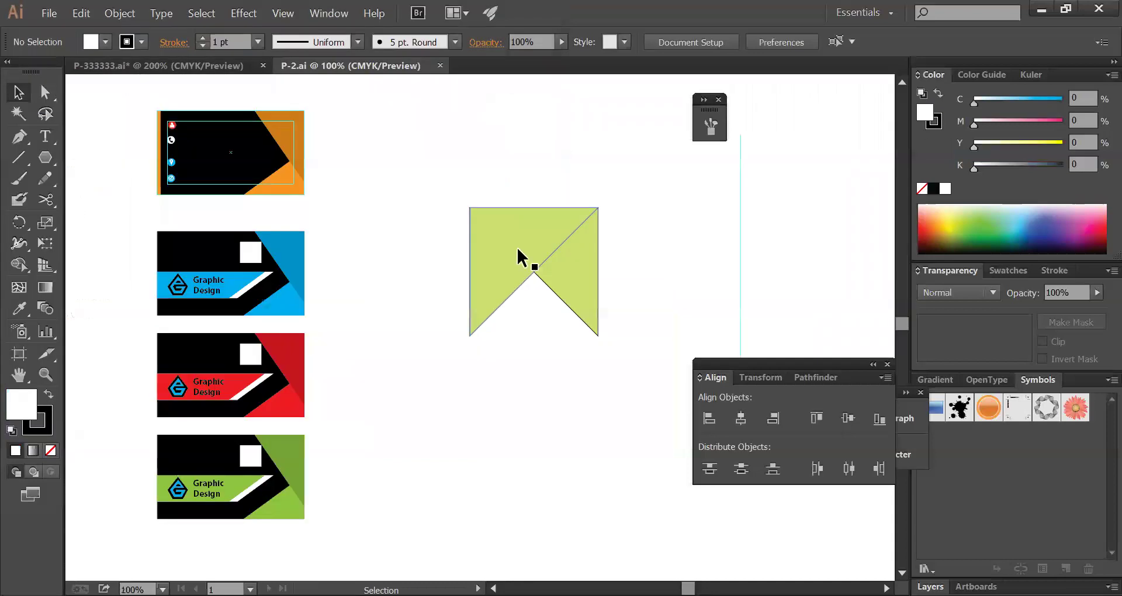
{"action": "left_click_drag", "start_coordinate": [324, 316], "coordinate": [548, 145]}
{"action": "left_click", "coordinate": [559, 261], "text": "ctrl+alt"}
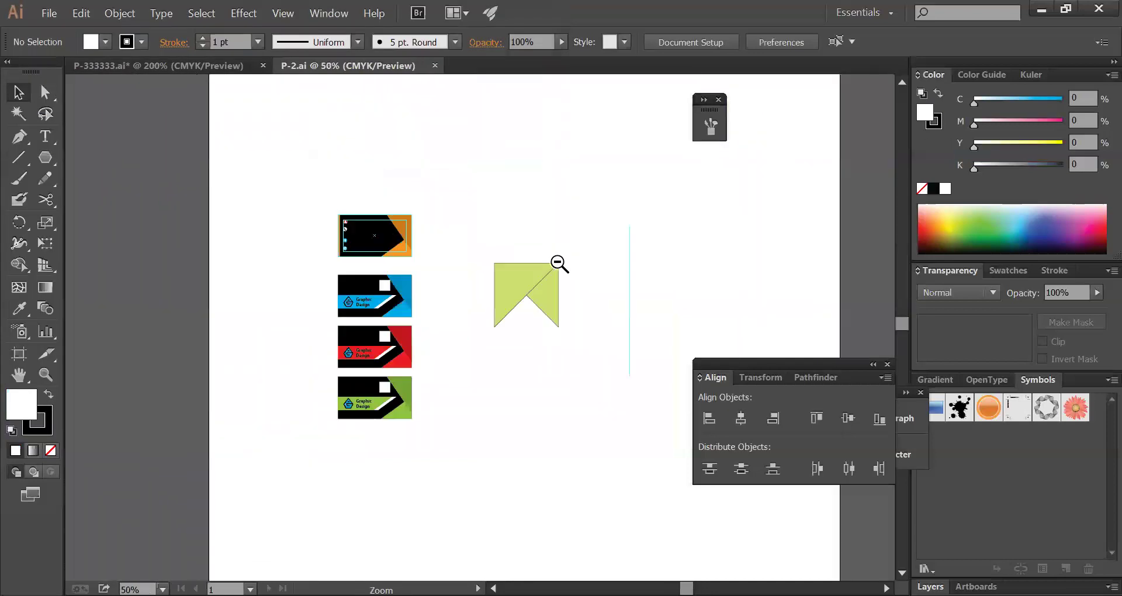
- Cut the contact icons from the orange and black card and close the P-2 file
{"action": "left_click_drag", "start_coordinate": [310, 192], "coordinate": [412, 280]}
{"action": "key", "text": "a"}
{"action": "left_click_drag", "start_coordinate": [486, 173], "coordinate": [529, 494]}
{"action": "left_click", "coordinate": [518, 489]}
{"action": "left_click_drag", "start_coordinate": [465, 463], "coordinate": [381, 216]}
{"action": "key", "text": "Delete"}
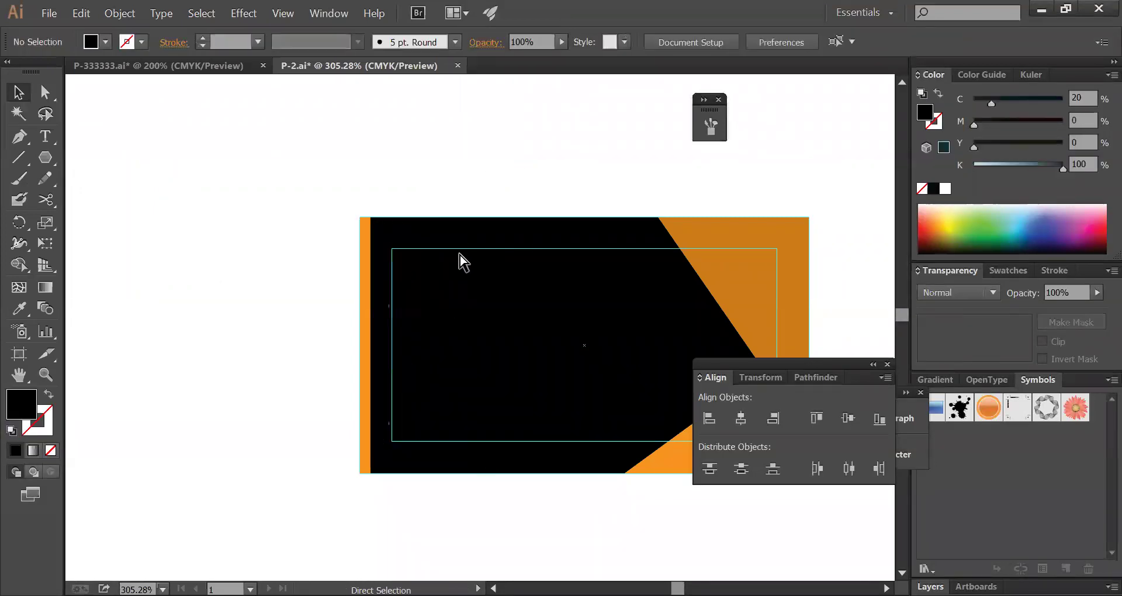
{"action": "key", "text": "ctrl+w"}
{"action": "left_click", "coordinate": [650, 328]}
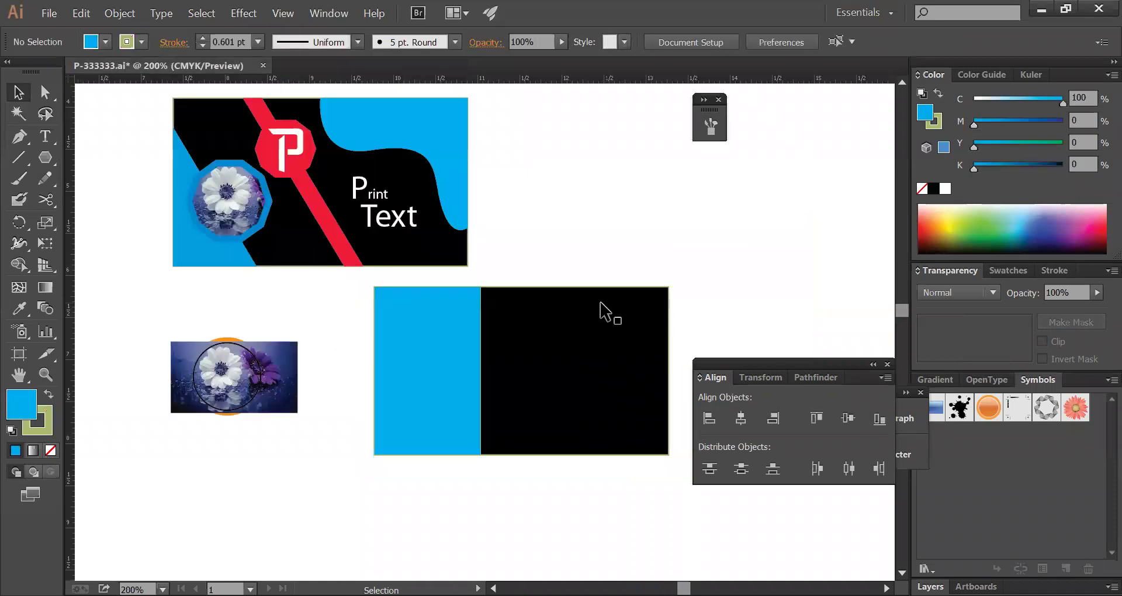
- Paste the contact icons below the new blue and black card and move the red person icon away to the left of the others
{"action": "left_click_drag", "start_coordinate": [543, 333], "coordinate": [464, 180]}
{"action": "left_click_drag", "start_coordinate": [476, 318], "coordinate": [498, 220]}
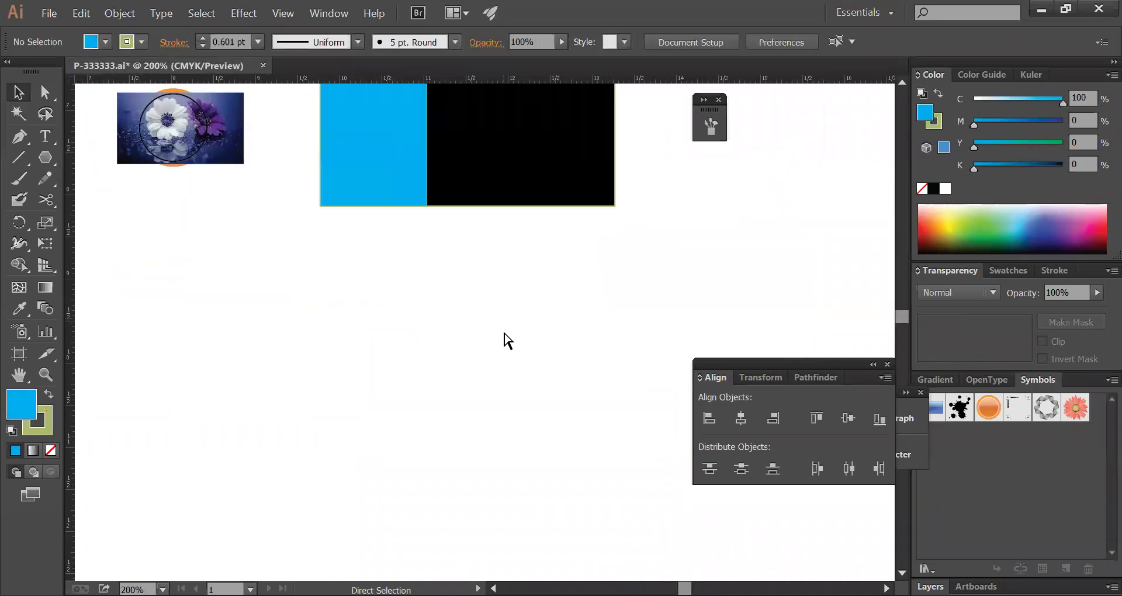
{"action": "key", "text": "ctrl+v"}
{"action": "left_click", "coordinate": [523, 281]}
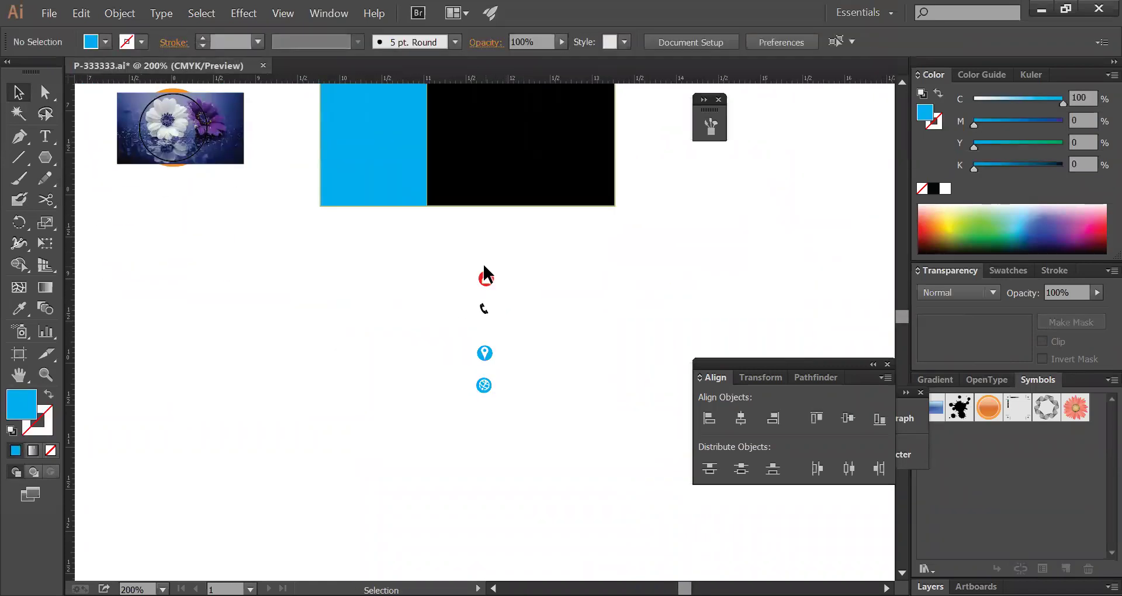
{"action": "left_click_drag", "start_coordinate": [493, 285], "coordinate": [422, 248]}
{"action": "left_click", "coordinate": [428, 254]}
{"action": "left_click_drag", "start_coordinate": [335, 198], "coordinate": [603, 326]}
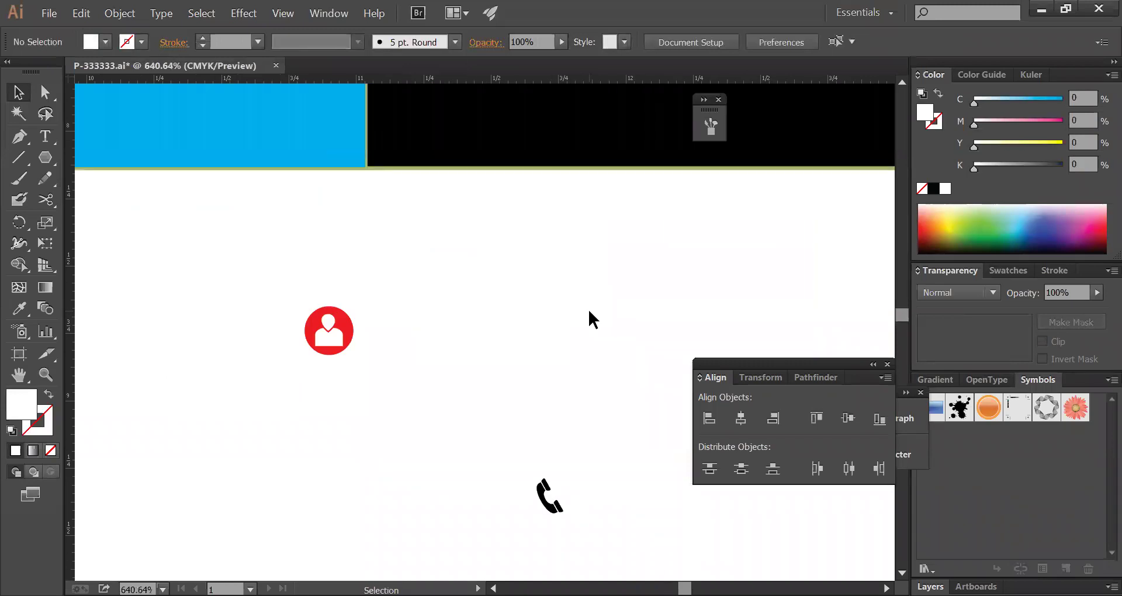
- Narrow the blue panel of the new card slightly by moving its right edge inward
{"action": "left_click", "coordinate": [556, 295], "text": "alt"}
{"action": "left_click", "coordinate": [556, 296], "text": "alt"}
{"action": "left_click", "coordinate": [556, 296], "text": "alt"}
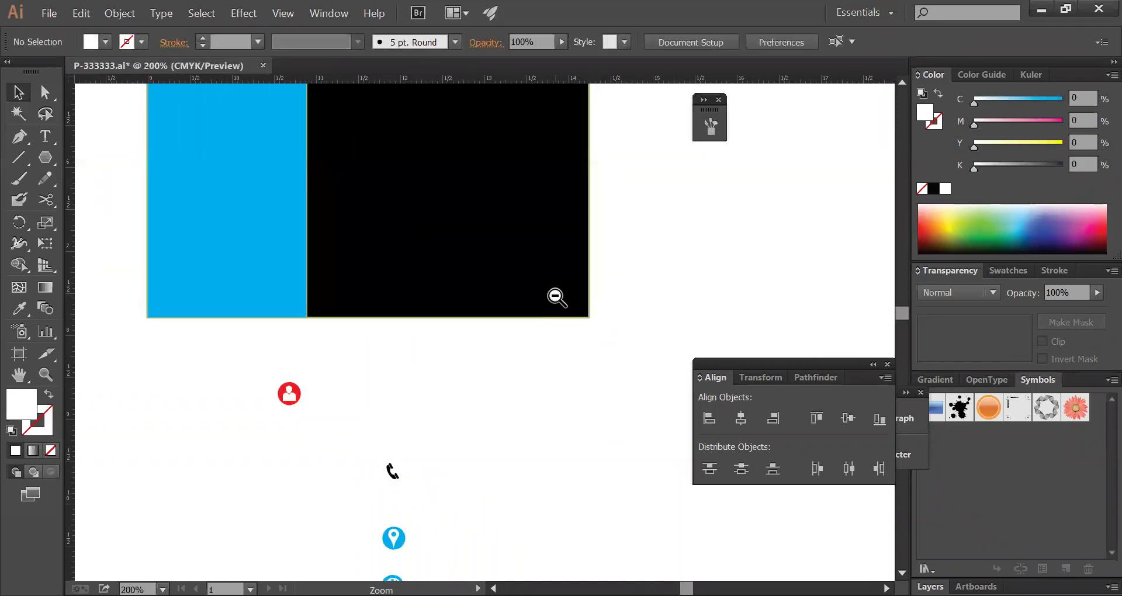
{"action": "left_click", "coordinate": [556, 296], "text": "alt"}
{"action": "left_click", "coordinate": [555, 296], "text": "alt"}
{"action": "left_click_drag", "start_coordinate": [426, 344], "coordinate": [560, 284]}
{"action": "left_click", "coordinate": [410, 283]}
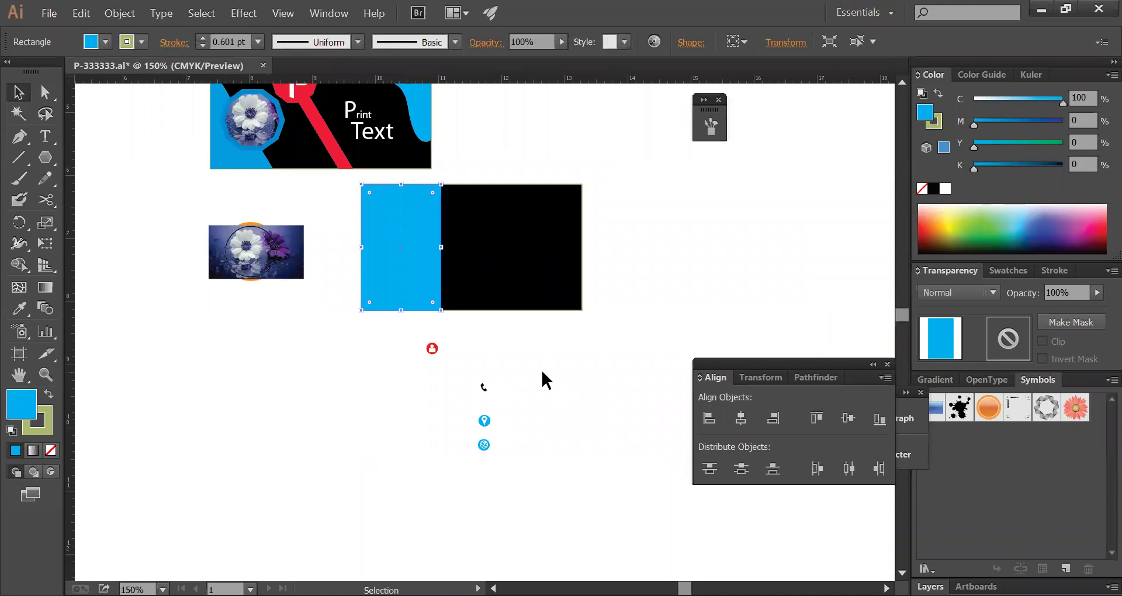
{"action": "left_click", "coordinate": [503, 175]}
{"action": "left_click", "coordinate": [425, 238]}
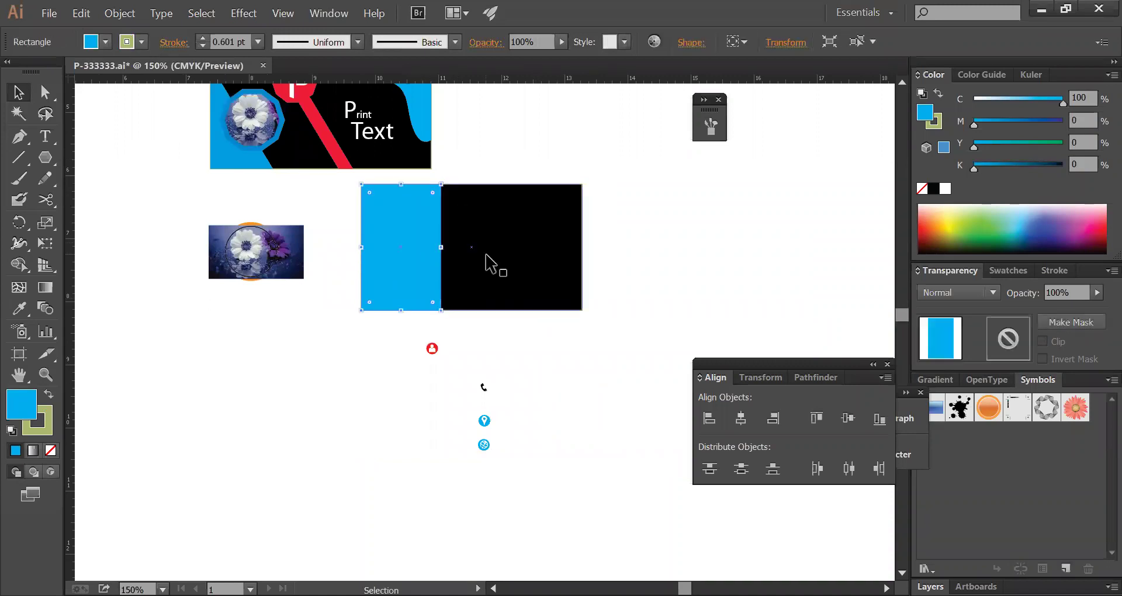
{"action": "left_click_drag", "start_coordinate": [441, 247], "coordinate": [434, 251]}
- Move the red person icon onto the card's black area, just beside the blue panel
{"action": "left_click", "coordinate": [432, 348]}
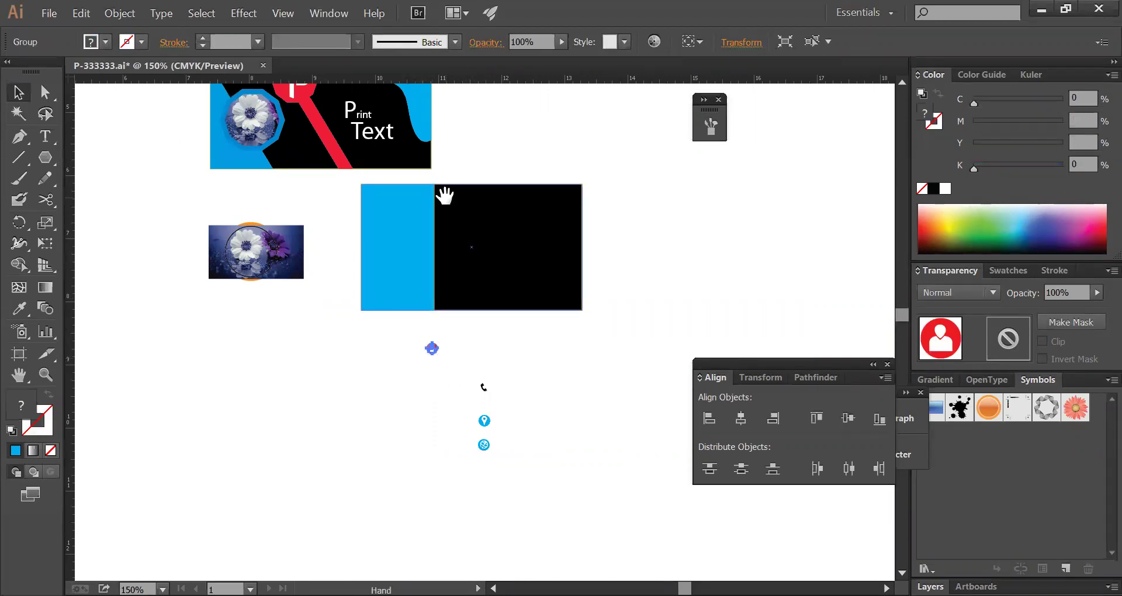
{"action": "left_click_drag", "start_coordinate": [441, 193], "coordinate": [469, 290]}
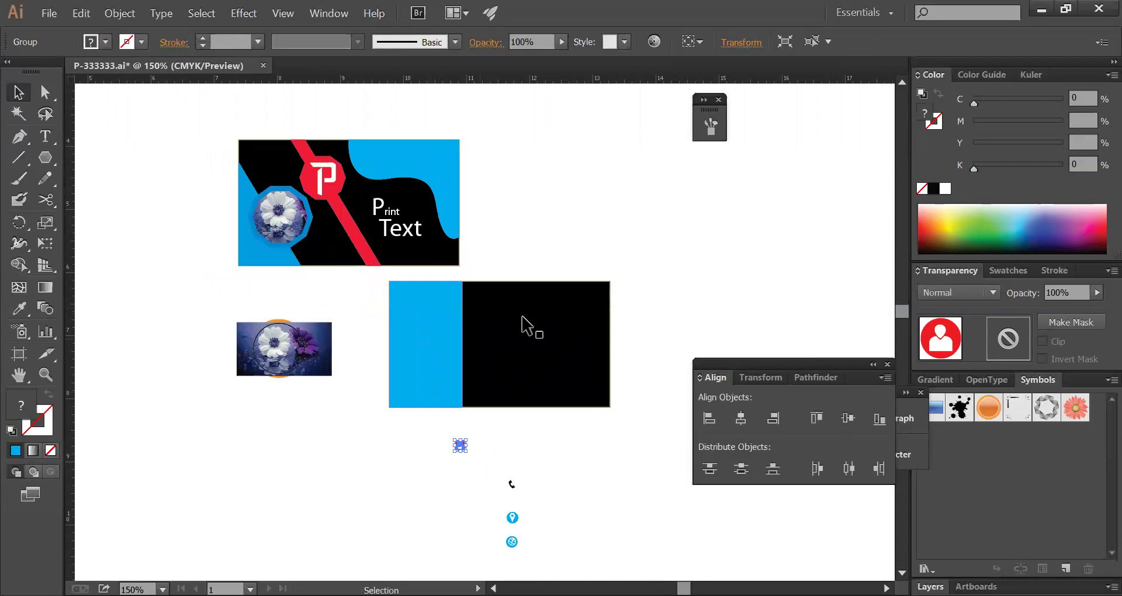
{"action": "left_click", "coordinate": [547, 257]}
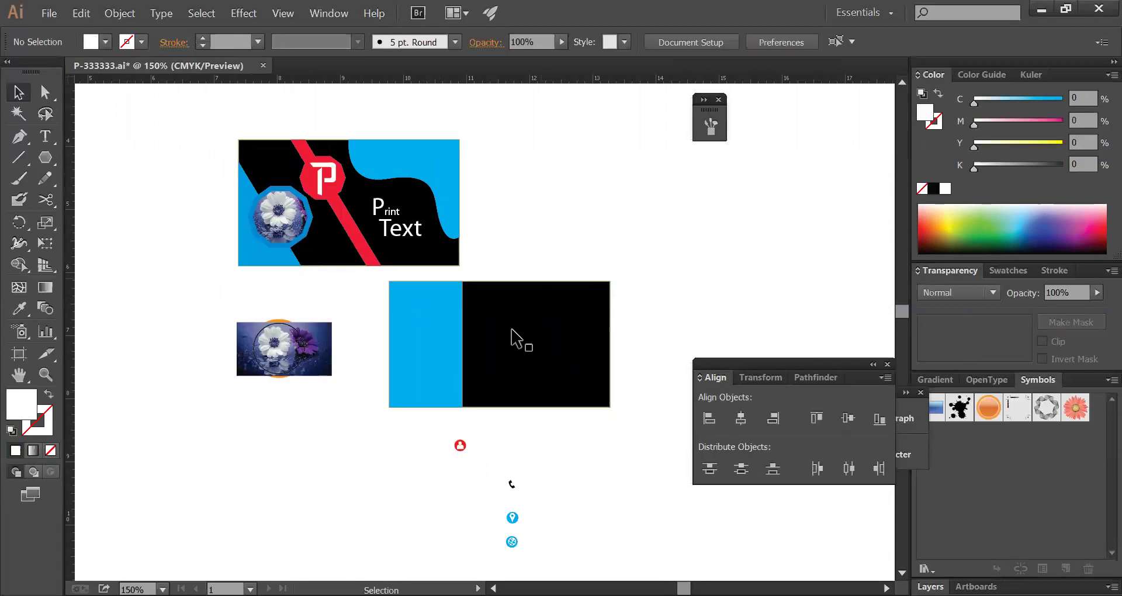
{"action": "left_click", "coordinate": [479, 468]}
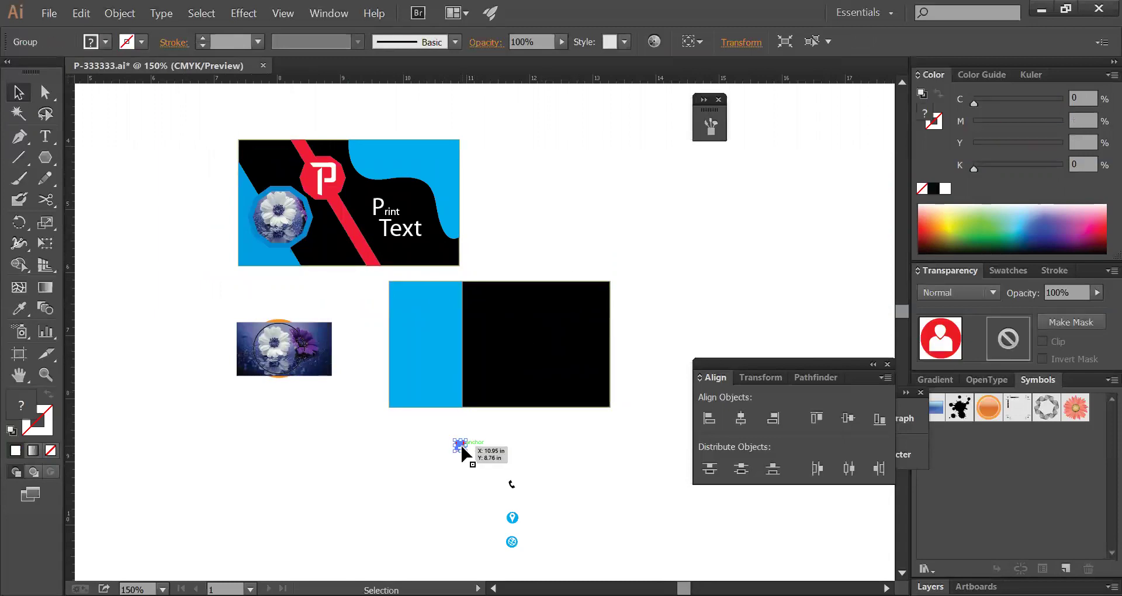
{"action": "left_click_drag", "start_coordinate": [469, 451], "coordinate": [494, 306]}
{"action": "key", "text": "ctrl+space"}
{"action": "left_click_drag", "start_coordinate": [405, 278], "coordinate": [583, 330]}
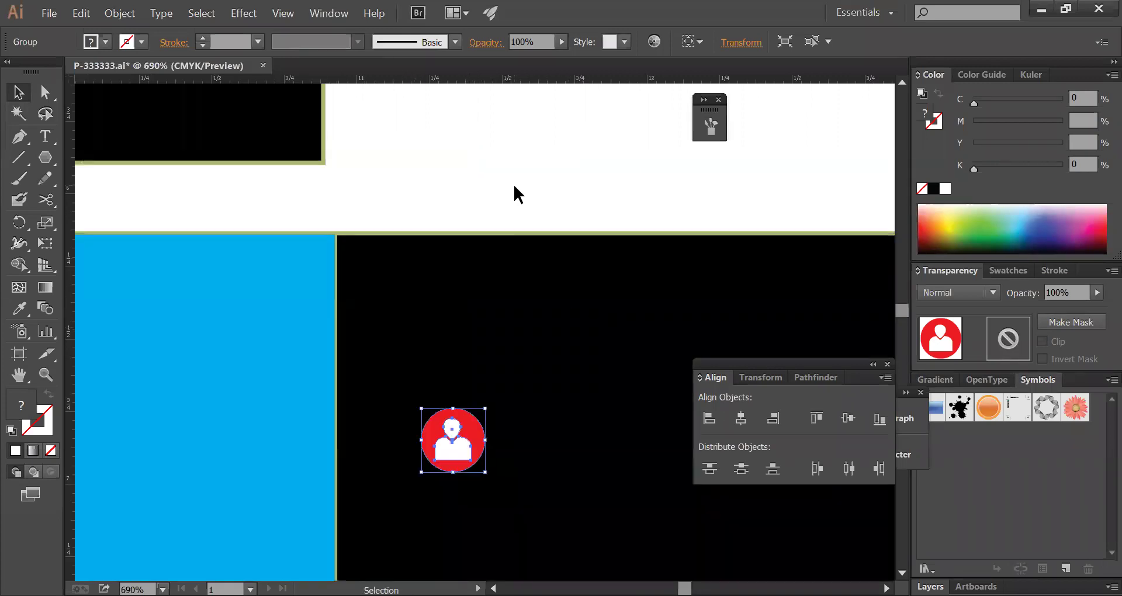
- Try placing the person icon centred on the boundary between the blue panel and the black area, and undo the move
{"action": "left_click", "coordinate": [514, 183]}
{"action": "left_click_drag", "start_coordinate": [480, 439], "coordinate": [388, 345]}
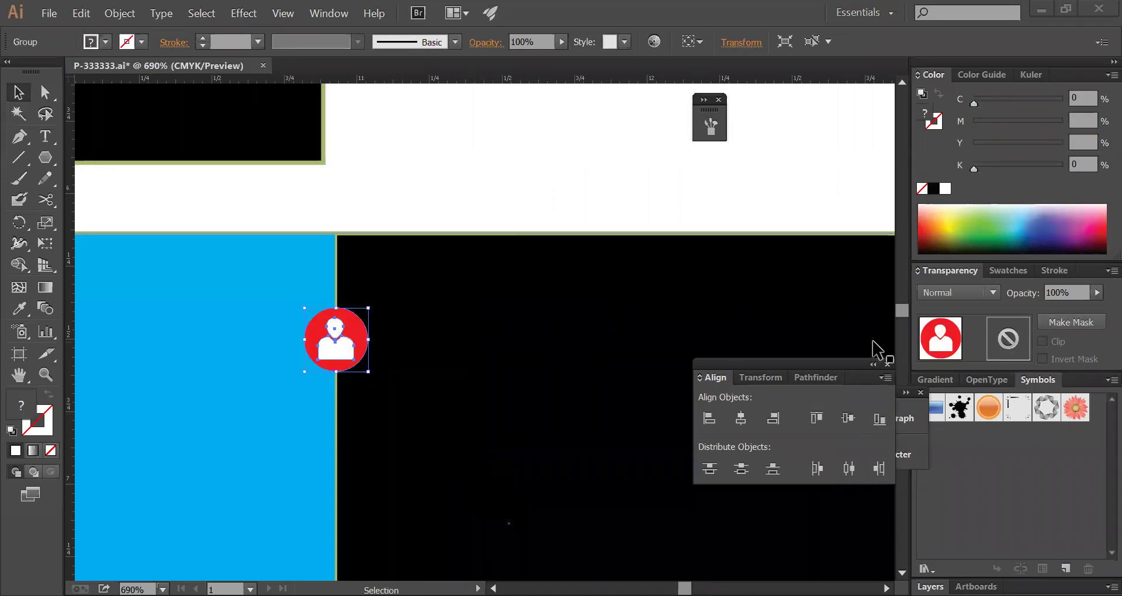
{"action": "left_click", "coordinate": [426, 188]}
{"action": "key", "text": "ctrl+z"}
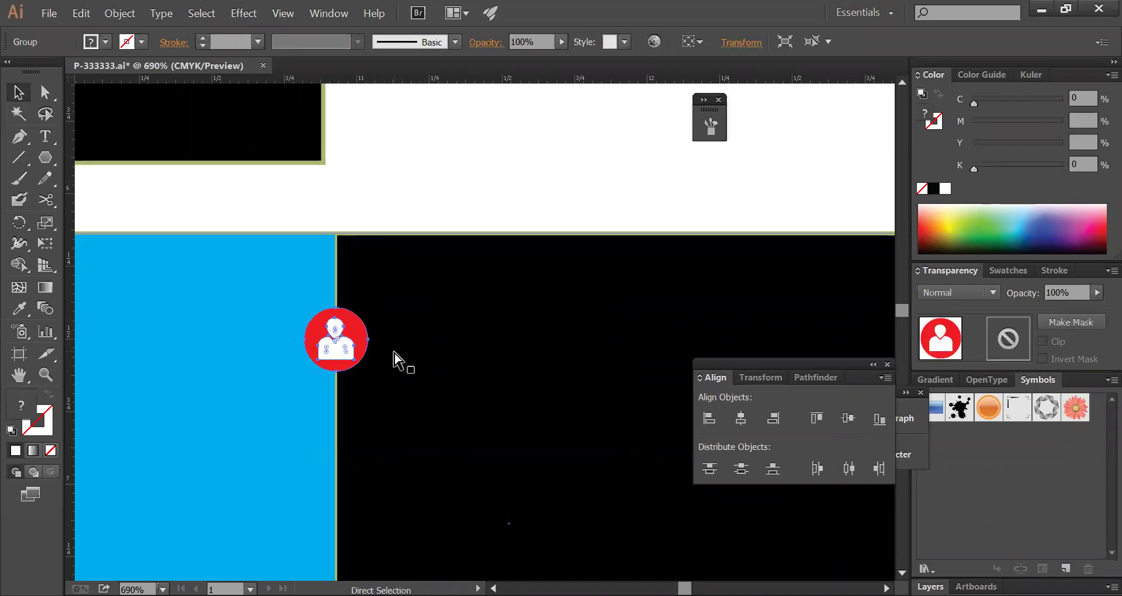
{"action": "key", "text": "ctrl+z"}
- Draw a circle with black fill and green 1 pt outline across the blue panel's right edge, above and left of the person icon
{"action": "left_click", "coordinate": [470, 401]}
{"action": "left_click", "coordinate": [474, 426]}
{"action": "left_click", "coordinate": [409, 366]}
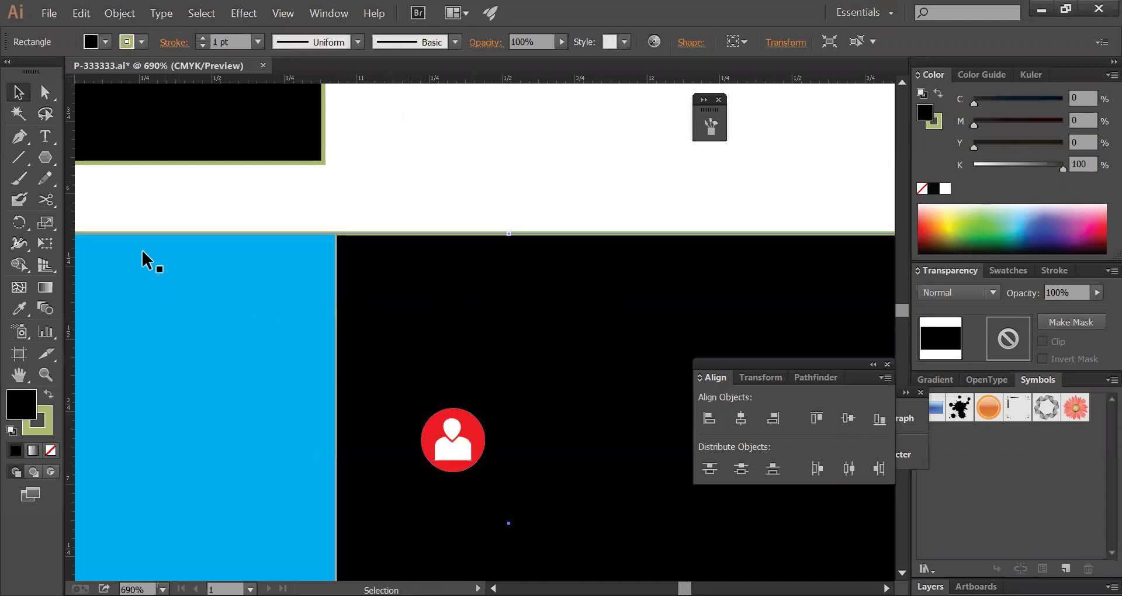
{"action": "left_click_drag", "start_coordinate": [55, 159], "coordinate": [116, 207]}
{"action": "left_click_drag", "start_coordinate": [283, 317], "coordinate": [386, 418]}
{"action": "key", "text": "v"}
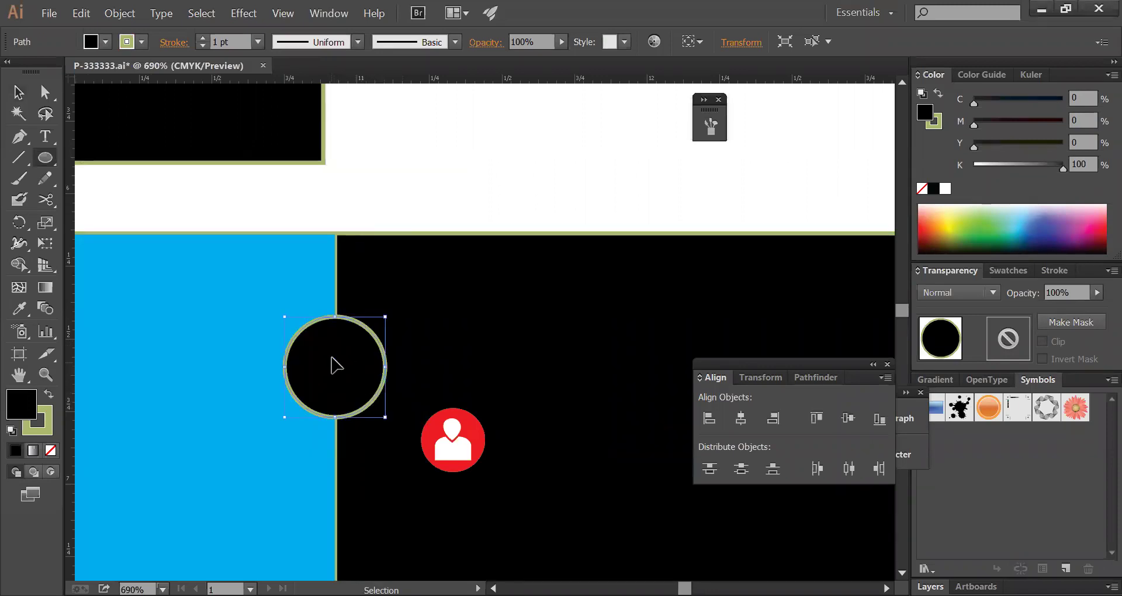
{"action": "key", "text": "z"}
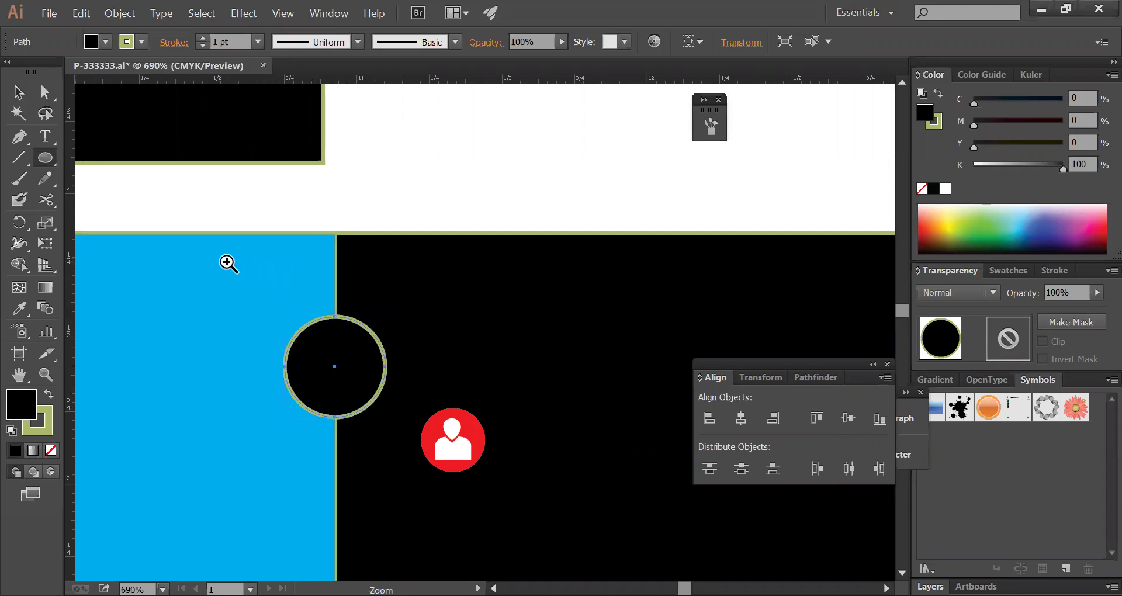
{"action": "left_click_drag", "start_coordinate": [339, 257], "coordinate": [559, 430]}
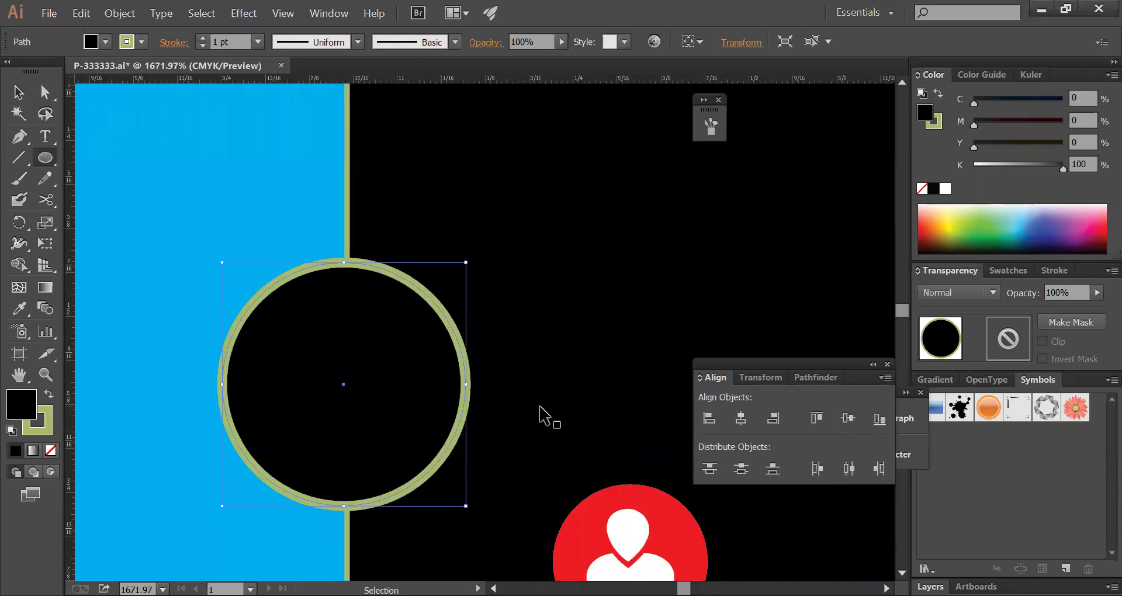
- Centre the black circle on the blue panel's right edge using Outline view
{"action": "key", "text": "ctrl+y"}
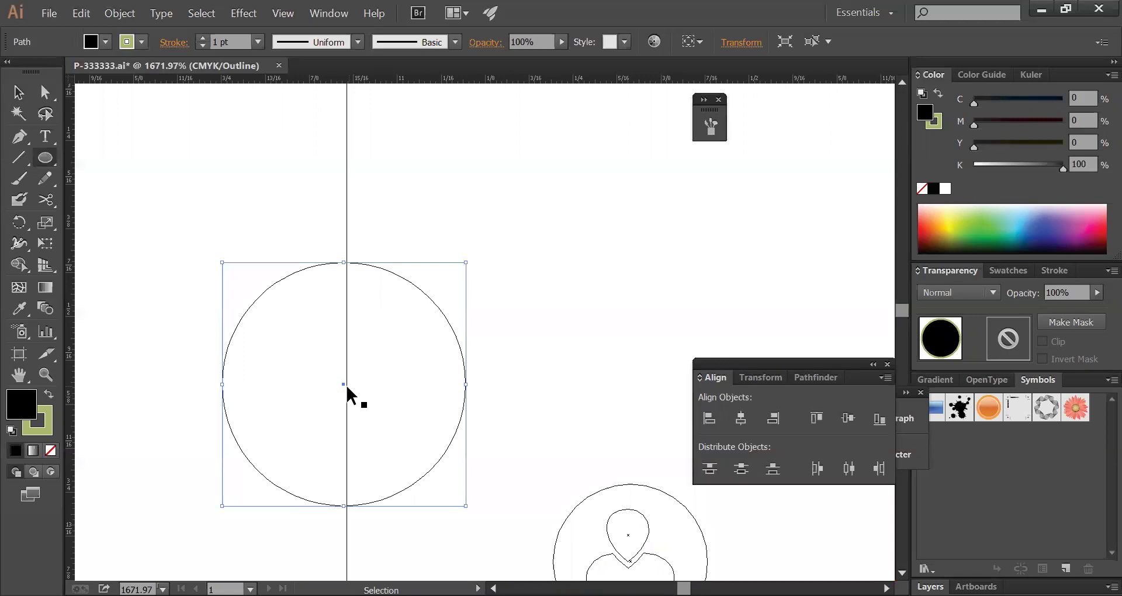
{"action": "left_click_drag", "start_coordinate": [344, 384], "coordinate": [349, 384]}
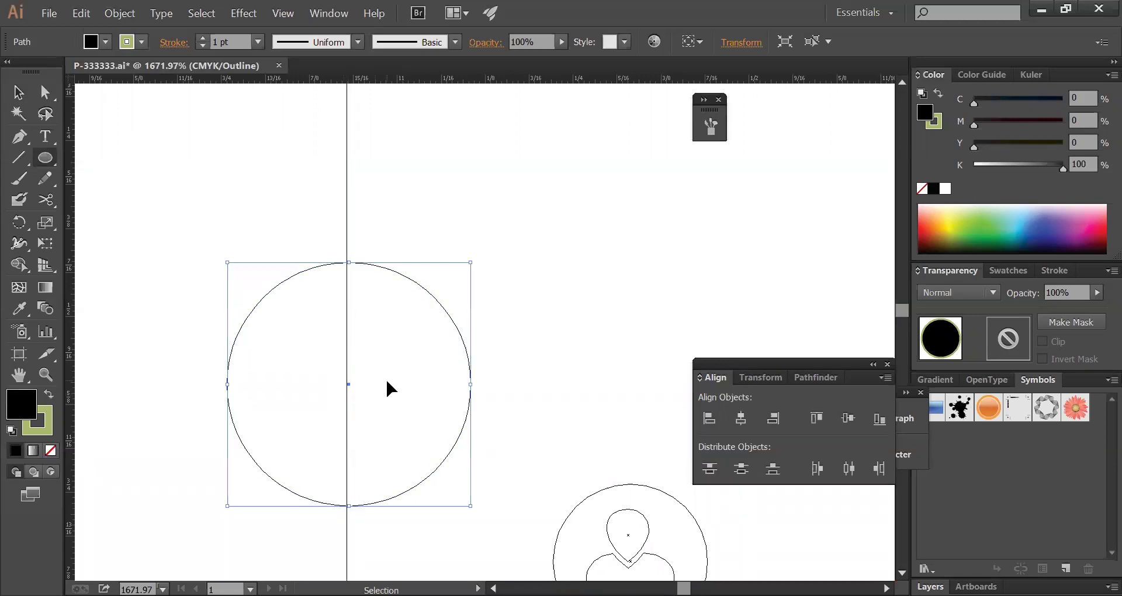
{"action": "key", "text": "ctrl+y"}
{"action": "left_click", "coordinate": [469, 374], "text": "ctrl+alt"}
{"action": "left_click", "coordinate": [470, 374], "text": "ctrl+alt"}
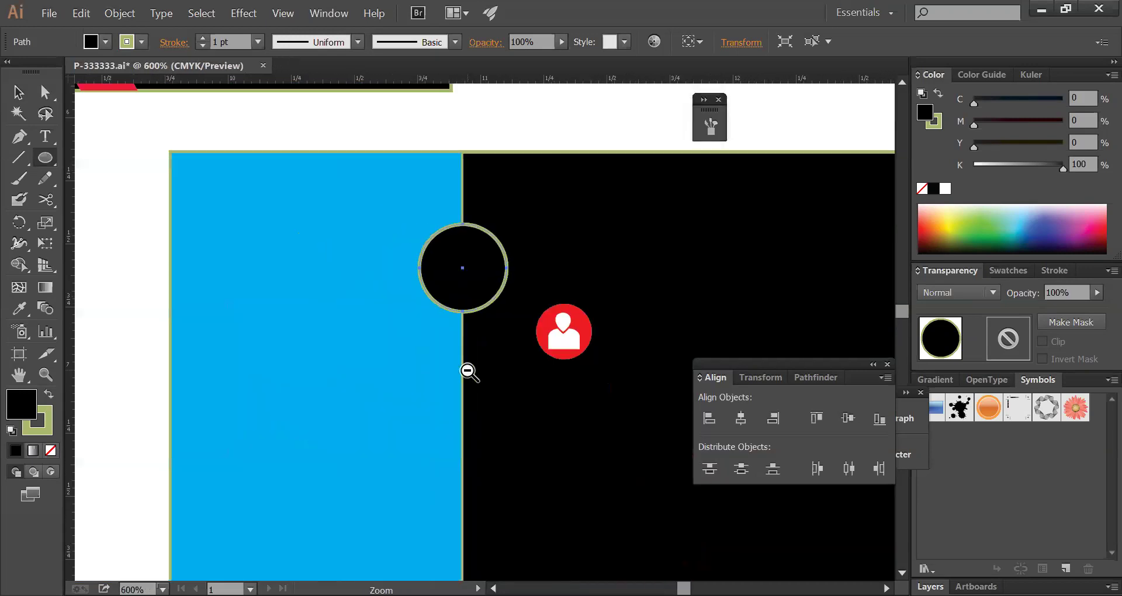
{"action": "left_click", "coordinate": [466, 371], "text": "ctrl+alt"}
- Shrink the black circle about its centre, scaling its outline to 0.685 pt
{"action": "left_click_drag", "start_coordinate": [401, 356], "coordinate": [298, 321]}
{"action": "left_click_drag", "start_coordinate": [194, 166], "coordinate": [594, 368]}
{"action": "left_click_drag", "start_coordinate": [355, 279], "coordinate": [365, 302]}
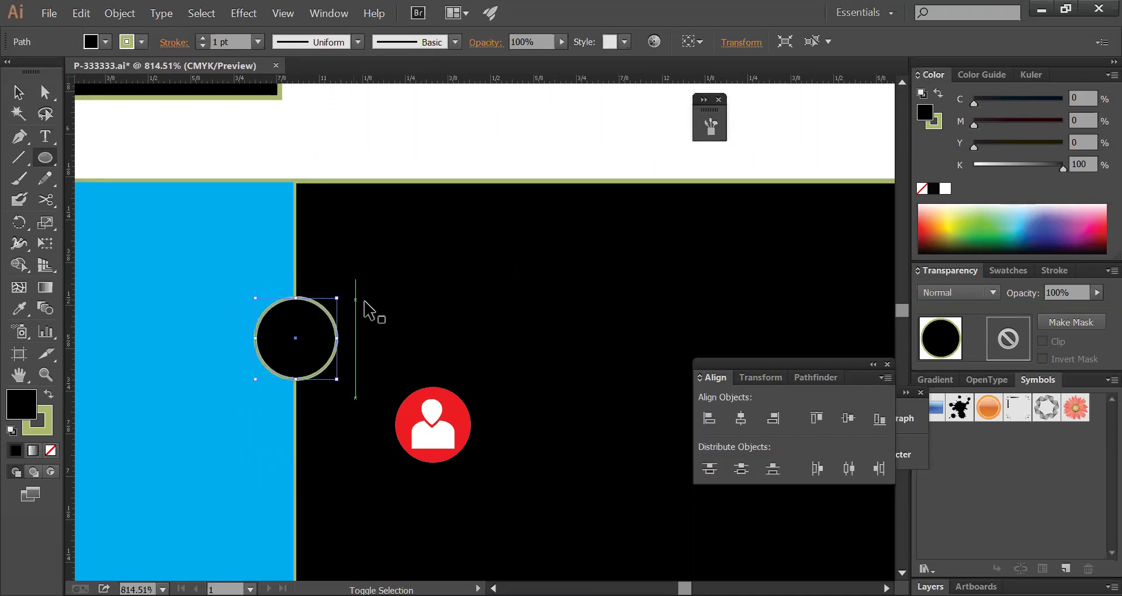
{"action": "left_click", "coordinate": [383, 150], "text": "ctrl"}
- Make a smaller concentric copy of the black circle with a 0.458 pt outline and fill it white
{"action": "left_click", "coordinate": [18, 92]}
{"action": "left_click", "coordinate": [328, 368]}
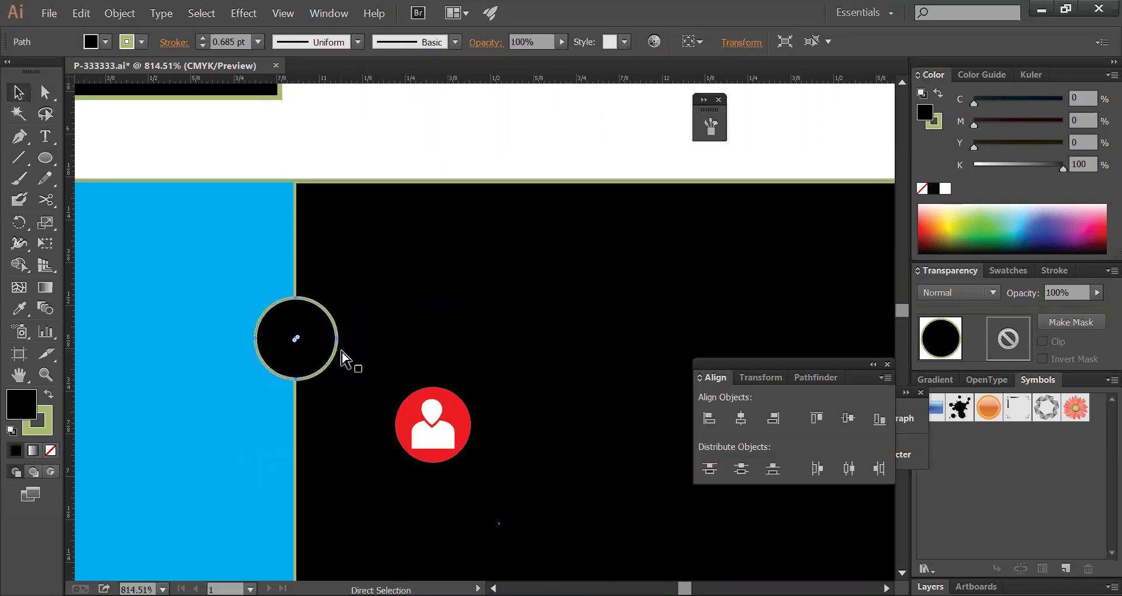
{"action": "key", "text": "ctrl+shift+b"}
{"action": "left_click_drag", "start_coordinate": [341, 300], "coordinate": [332, 316]}
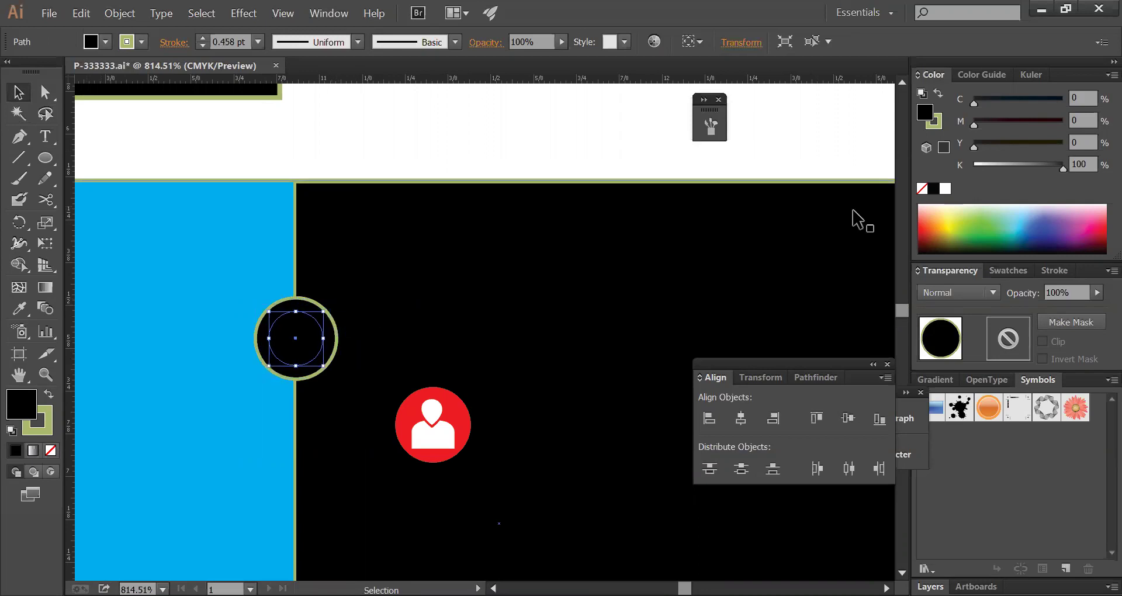
{"action": "left_click", "coordinate": [953, 217]}
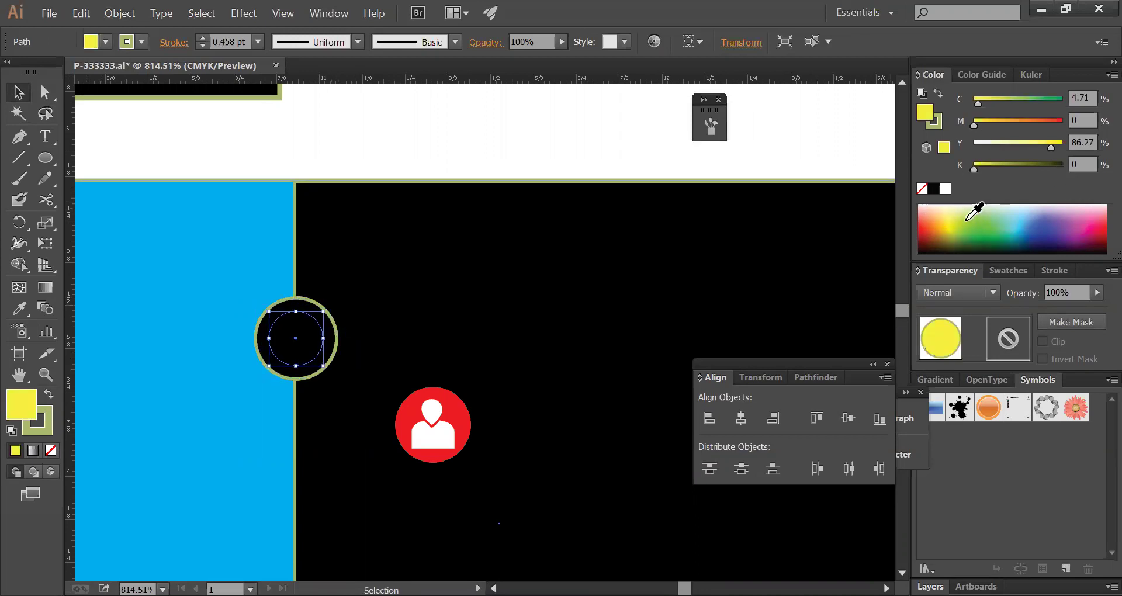
{"action": "left_click", "coordinate": [943, 191]}
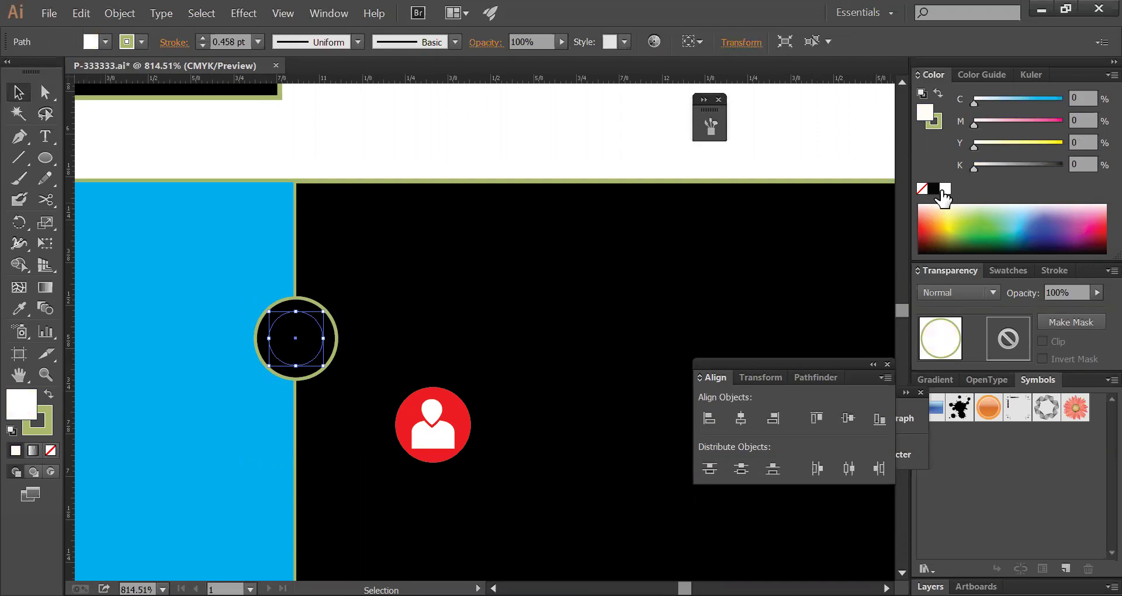
{"action": "key", "text": "ctrl+shift+a"}
{"action": "left_click_drag", "start_coordinate": [232, 159], "coordinate": [631, 476]}
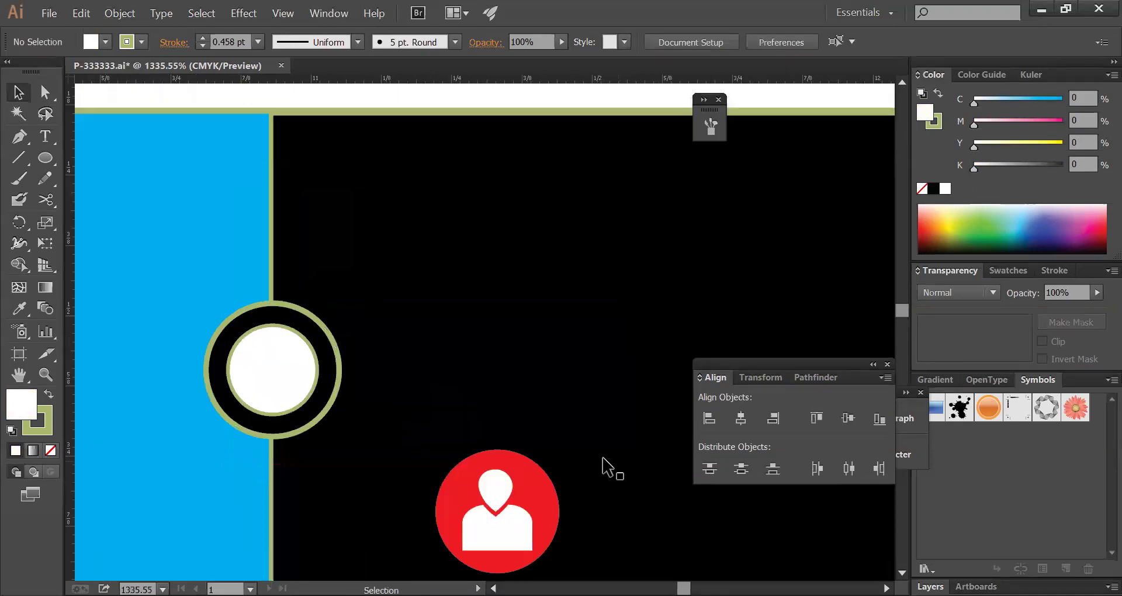
- Remove the green outline from the larger black circle
{"action": "left_click", "coordinate": [345, 353]}
{"action": "left_click", "coordinate": [936, 124]}
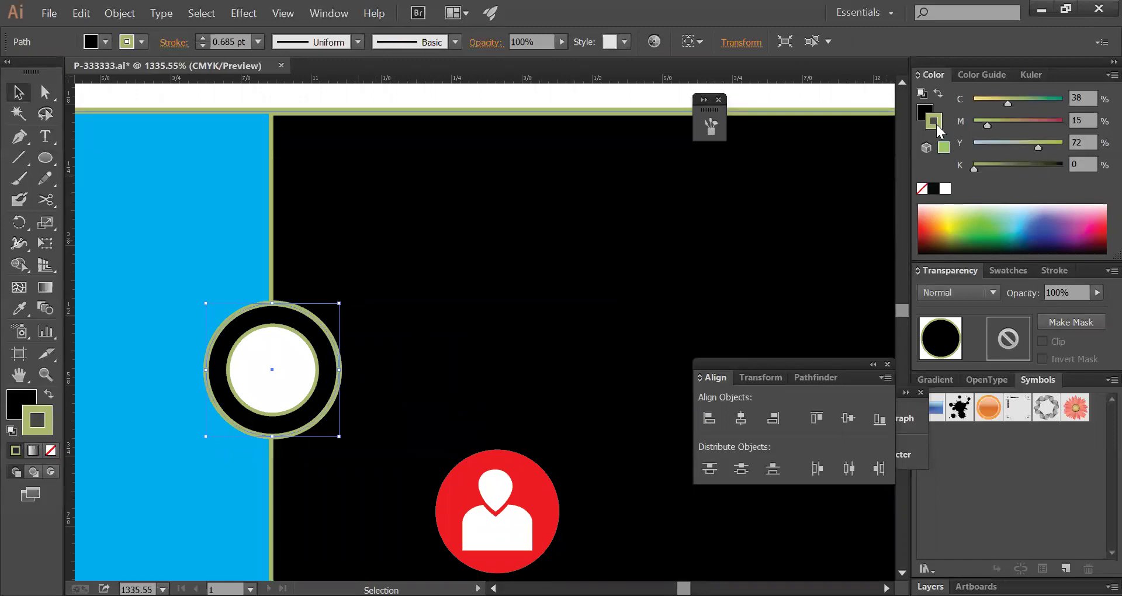
{"action": "left_click", "coordinate": [923, 188]}
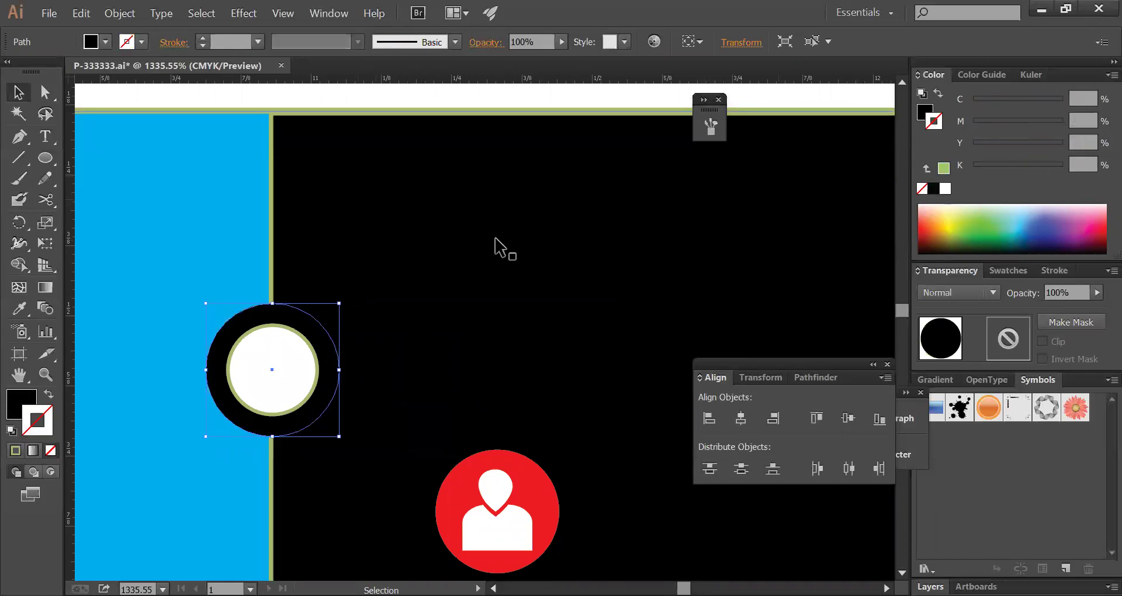
{"action": "left_click", "coordinate": [465, 270]}
- Draw a straight vertical green 1 pt line through the blue panel, extending past the card's top and bottom edges
{"action": "left_click", "coordinate": [519, 315], "text": "ctrl+alt"}
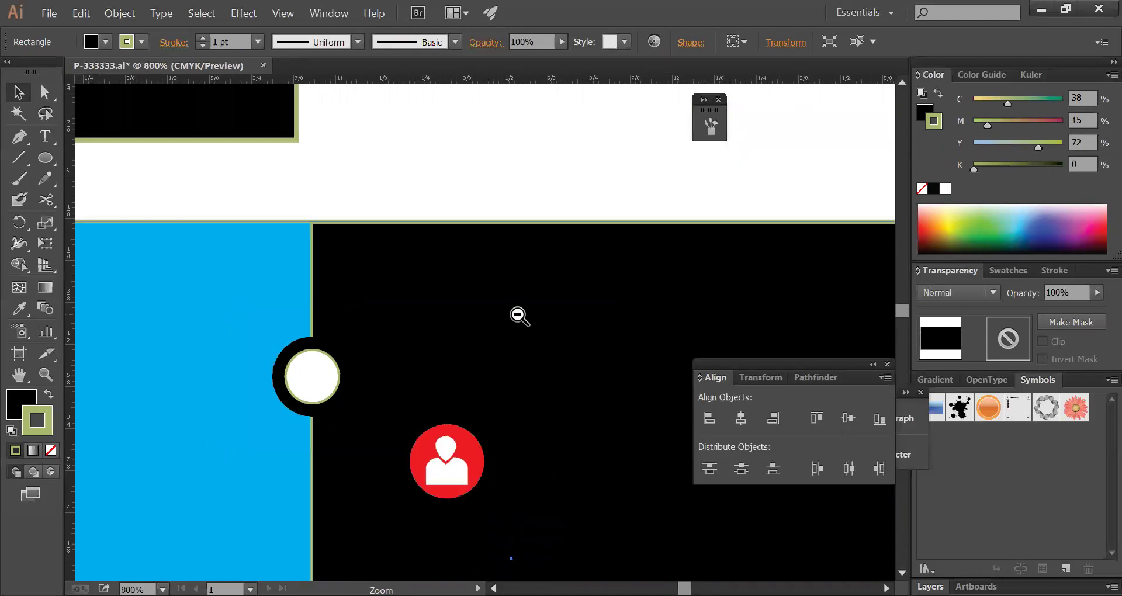
{"action": "left_click", "coordinate": [514, 321], "text": "ctrl+alt"}
{"action": "left_click", "coordinate": [471, 368], "text": "ctrl+alt"}
{"action": "left_click_drag", "start_coordinate": [463, 361], "coordinate": [451, 246]}
{"action": "left_click", "coordinate": [20, 137]}
{"action": "left_click", "coordinate": [317, 119]}
{"action": "left_click", "coordinate": [316, 498]}
{"action": "left_click", "coordinate": [18, 92]}
{"action": "left_click", "coordinate": [333, 127]}
- Align the vertical line to the blue panel's right edge with Horizontal Align Right
{"action": "key", "text": "ctrl+space"}
{"action": "left_click_drag", "start_coordinate": [253, 114], "coordinate": [742, 263]}
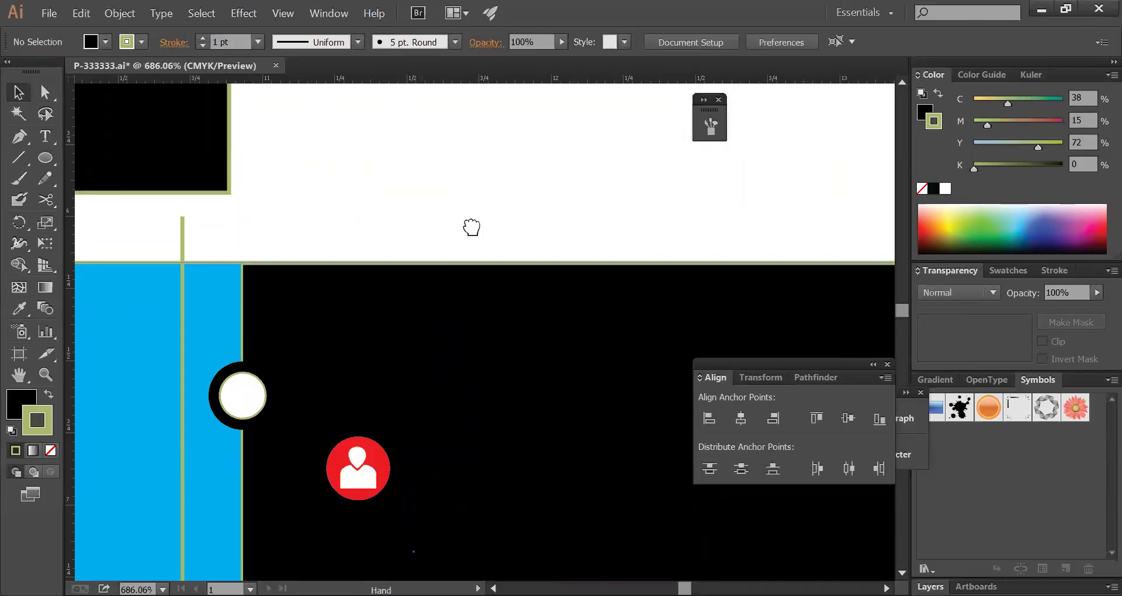
{"action": "left_click_drag", "start_coordinate": [471, 225], "coordinate": [531, 93]}
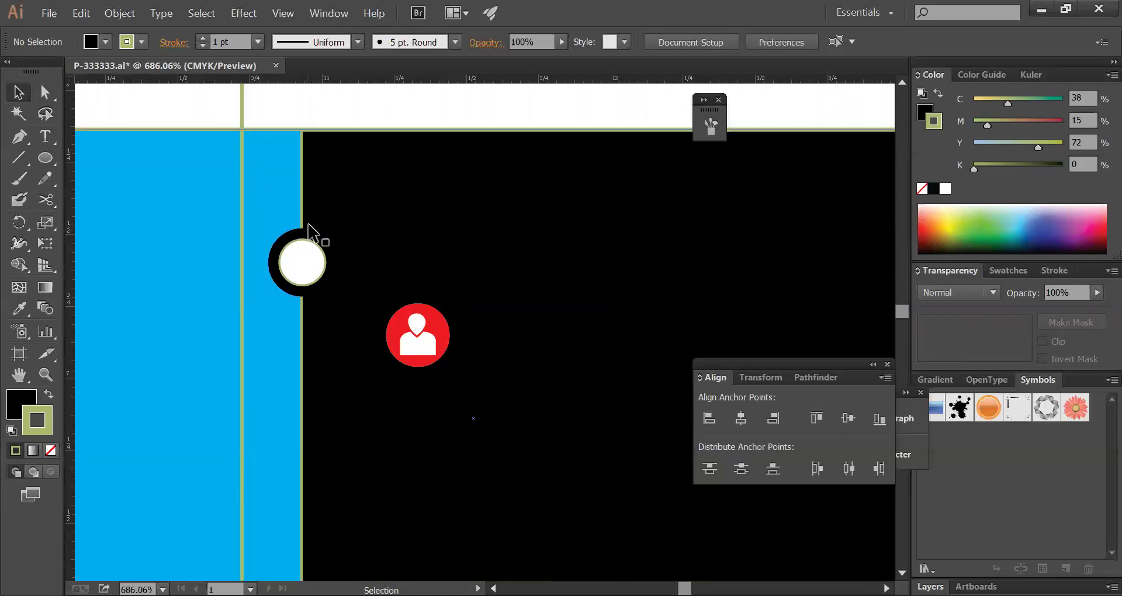
{"action": "left_click", "coordinate": [303, 182]}
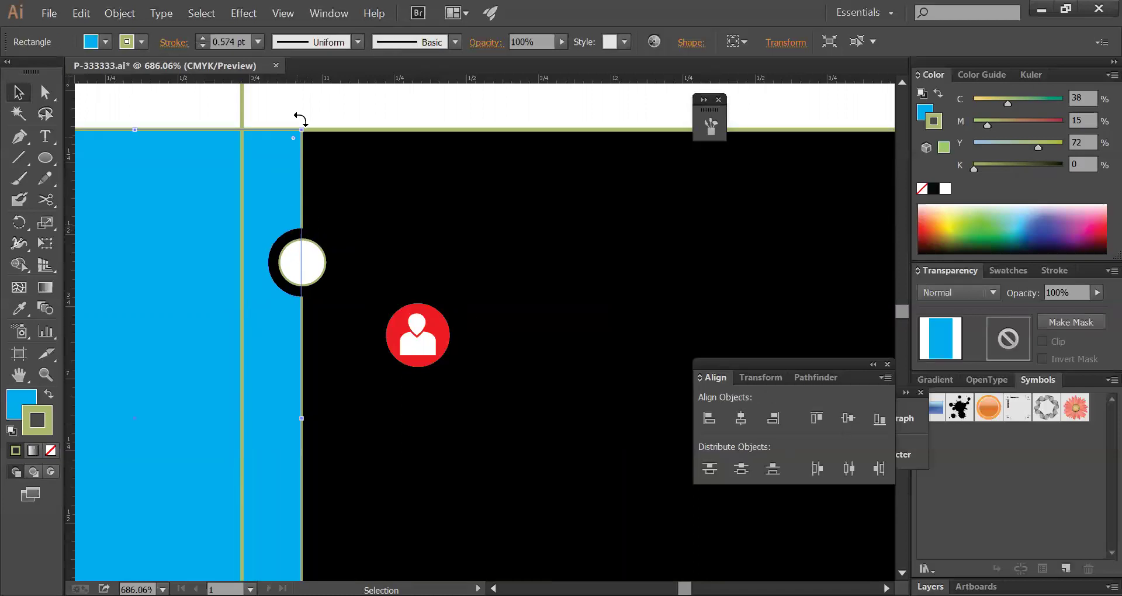
{"action": "left_click", "coordinate": [314, 97]}
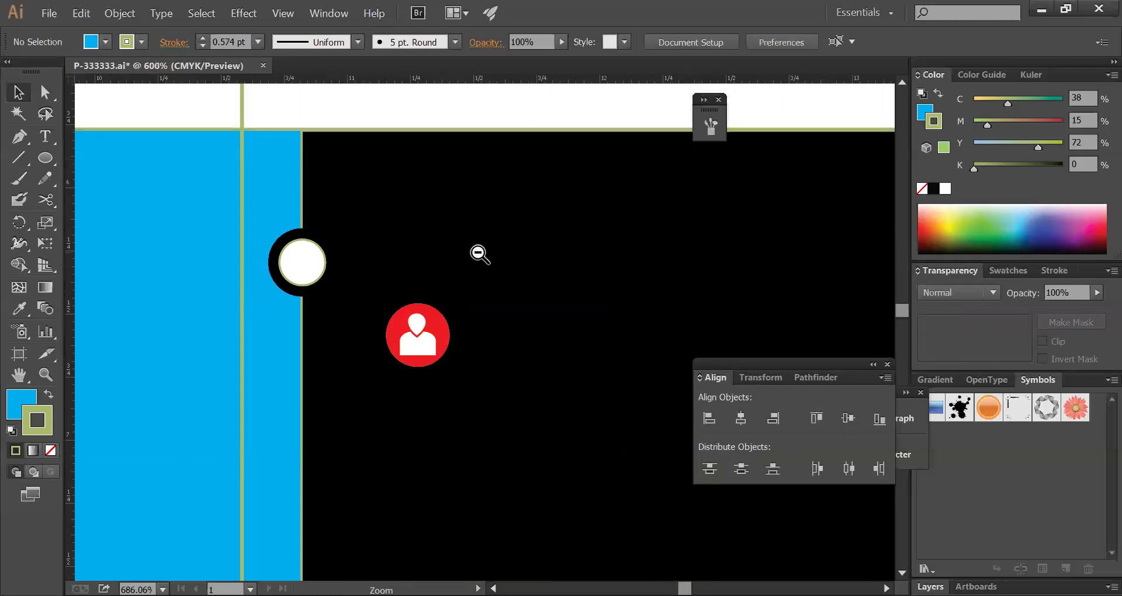
{"action": "left_click", "coordinate": [479, 253], "text": "ctrl+alt"}
{"action": "left_click_drag", "start_coordinate": [449, 319], "coordinate": [429, 150]}
{"action": "left_click", "coordinate": [345, 311]}
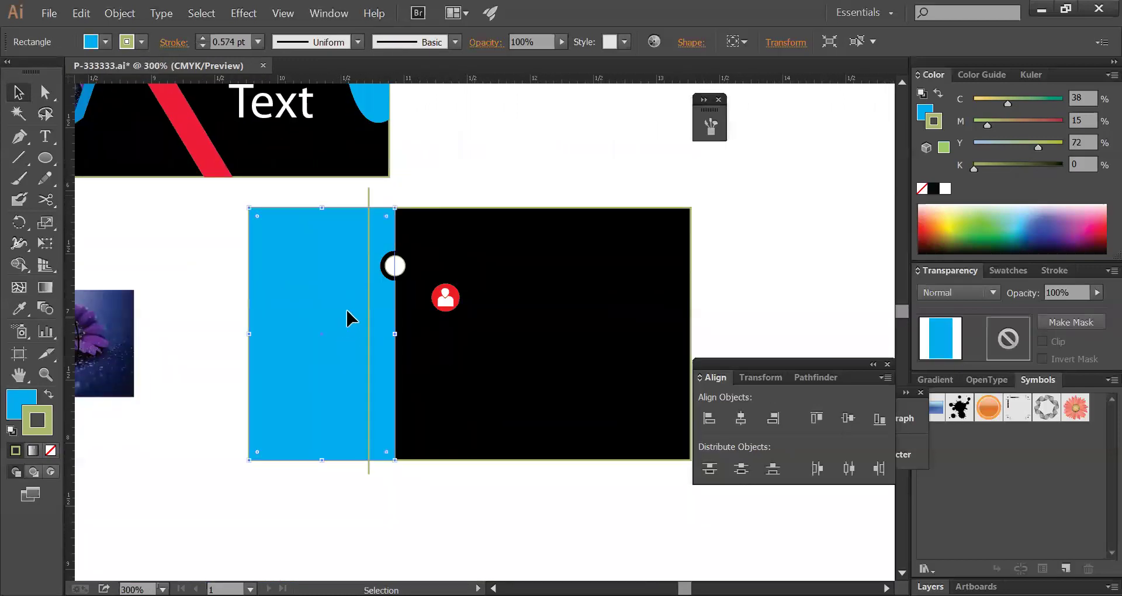
{"action": "left_click", "coordinate": [371, 199], "text": "shift"}
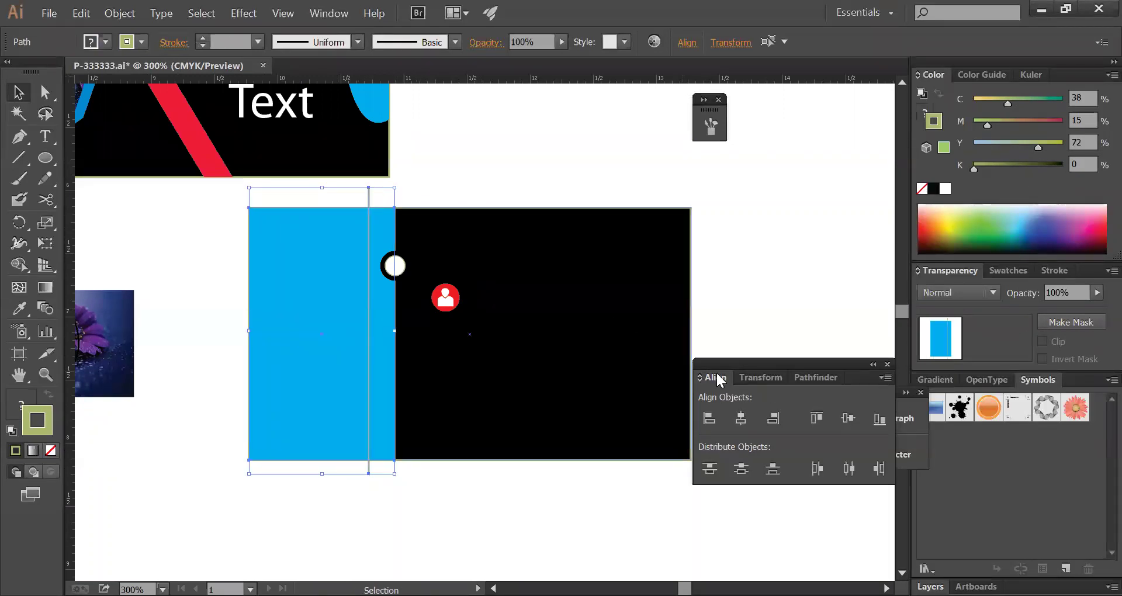
{"action": "left_click", "coordinate": [774, 419]}
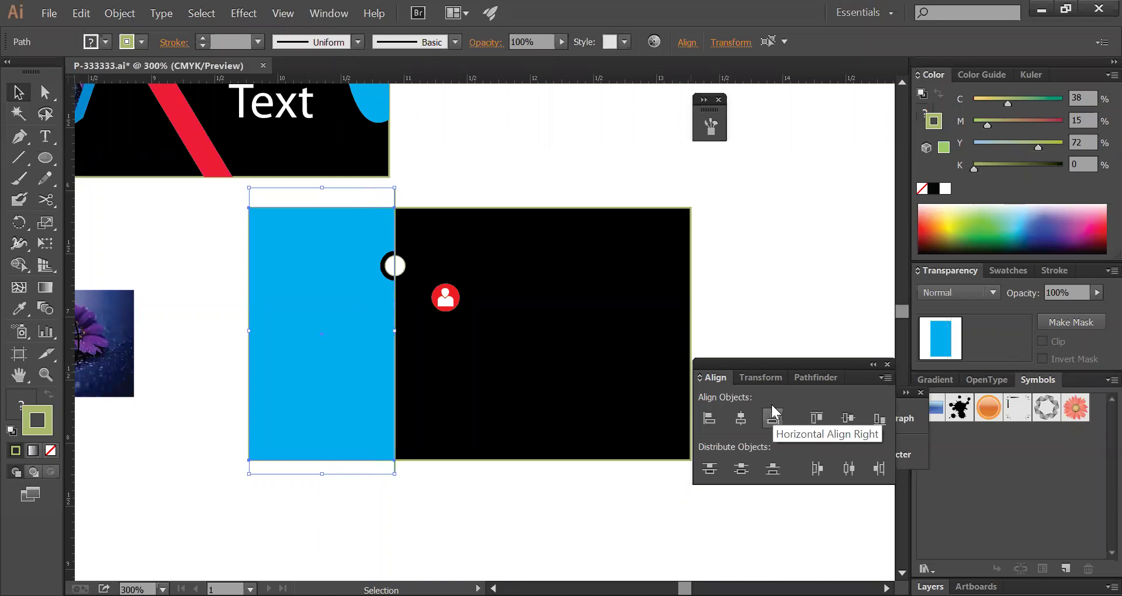
{"action": "left_click", "coordinate": [742, 282]}
- Split the black circle into two halves along the vertical line with Pathfinder Divide
{"action": "key", "text": "ctrl+space"}
{"action": "left_click_drag", "start_coordinate": [352, 189], "coordinate": [512, 302]}
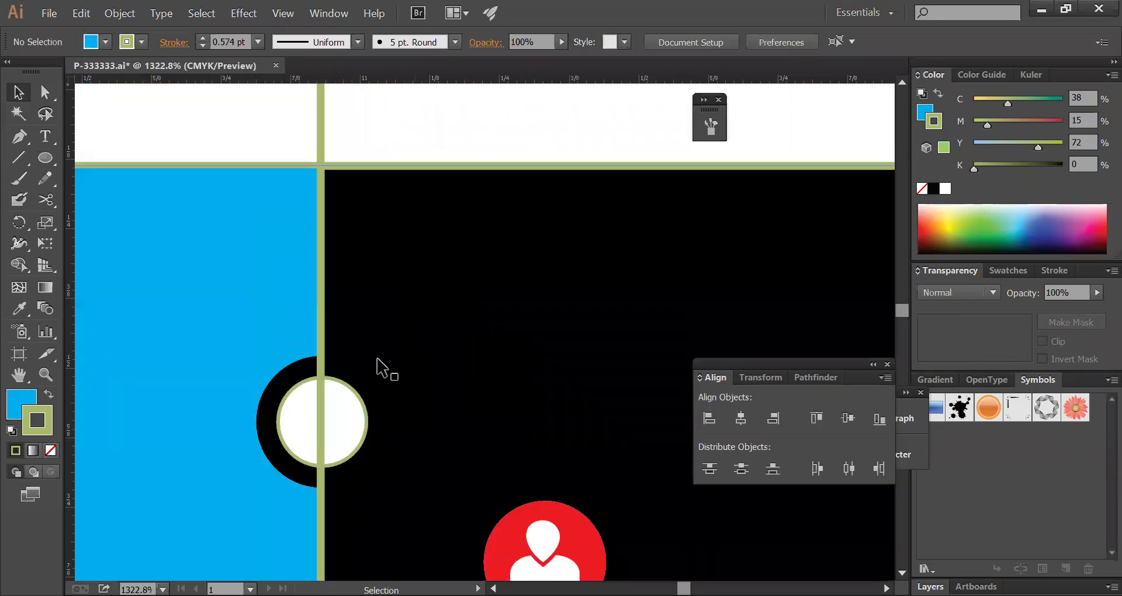
{"action": "left_click", "coordinate": [348, 376]}
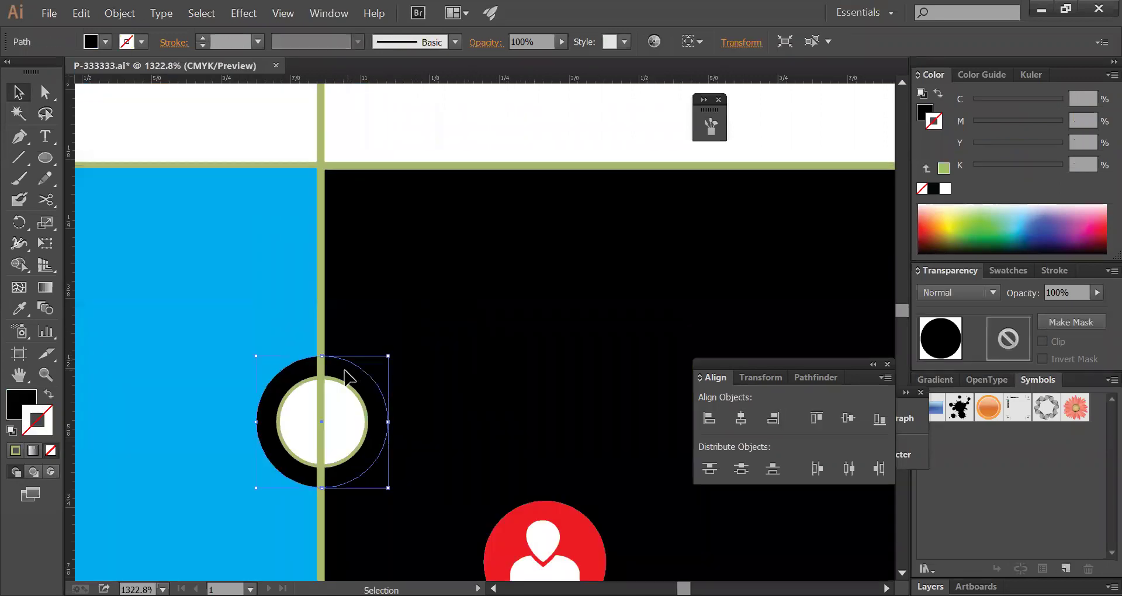
{"action": "left_click", "coordinate": [322, 138], "text": "shift"}
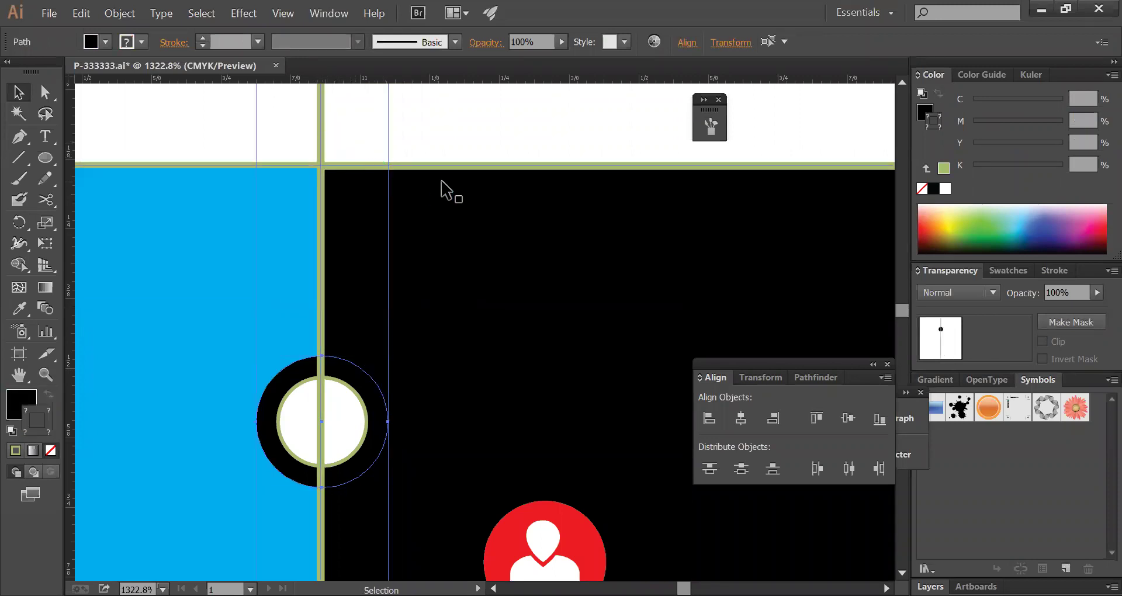
{"action": "left_click", "coordinate": [449, 141]}
{"action": "left_click_drag", "start_coordinate": [295, 118], "coordinate": [373, 126]}
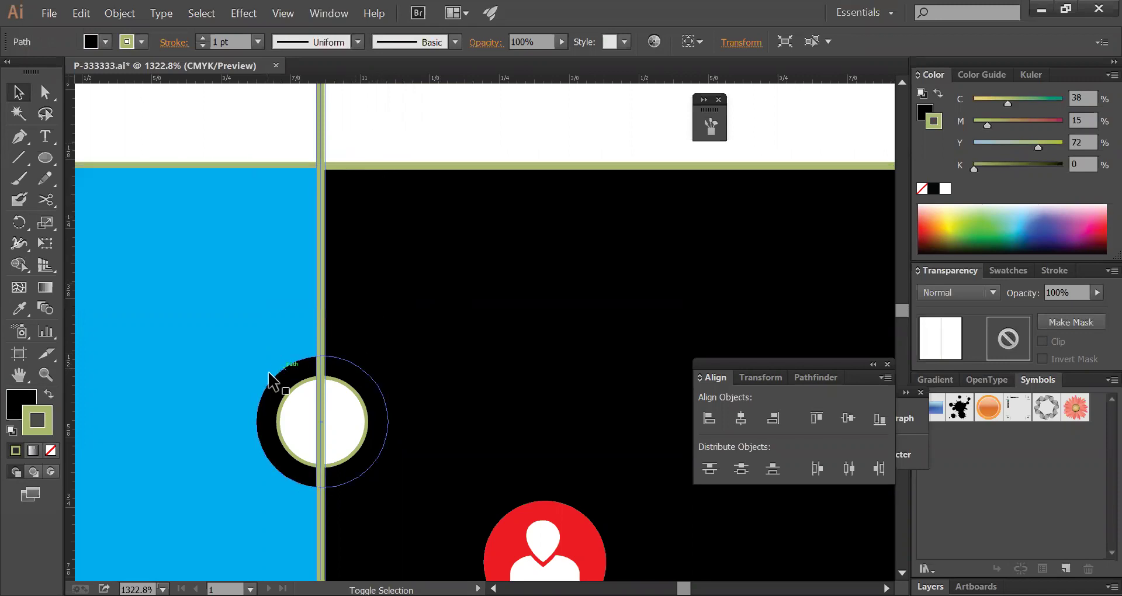
{"action": "left_click", "coordinate": [283, 385], "text": "shift"}
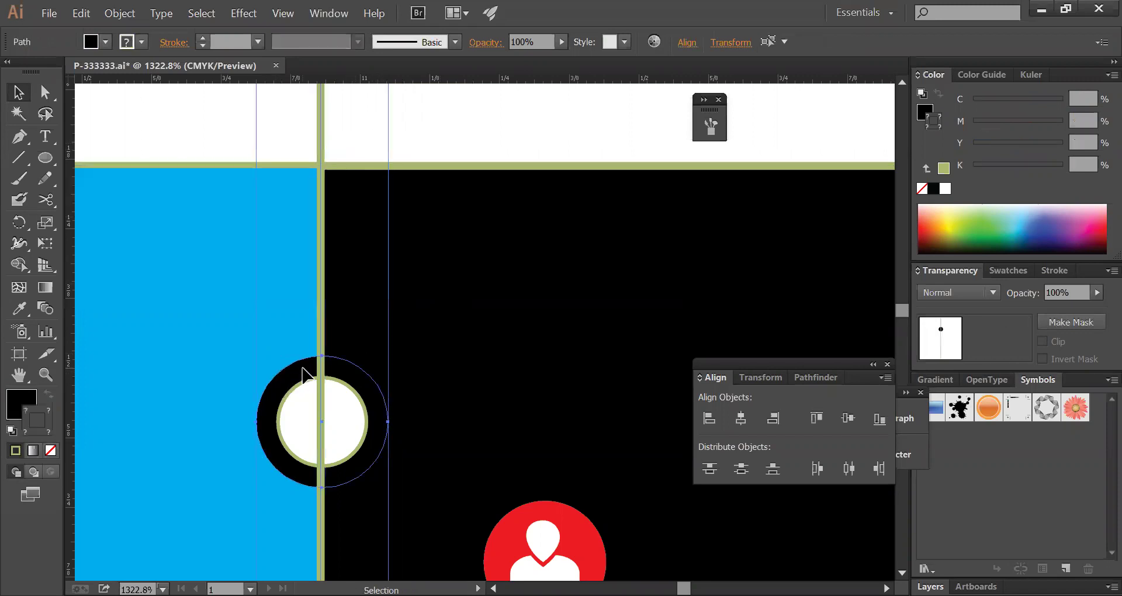
{"action": "left_click", "coordinate": [825, 381]}
{"action": "left_click", "coordinate": [712, 462]}
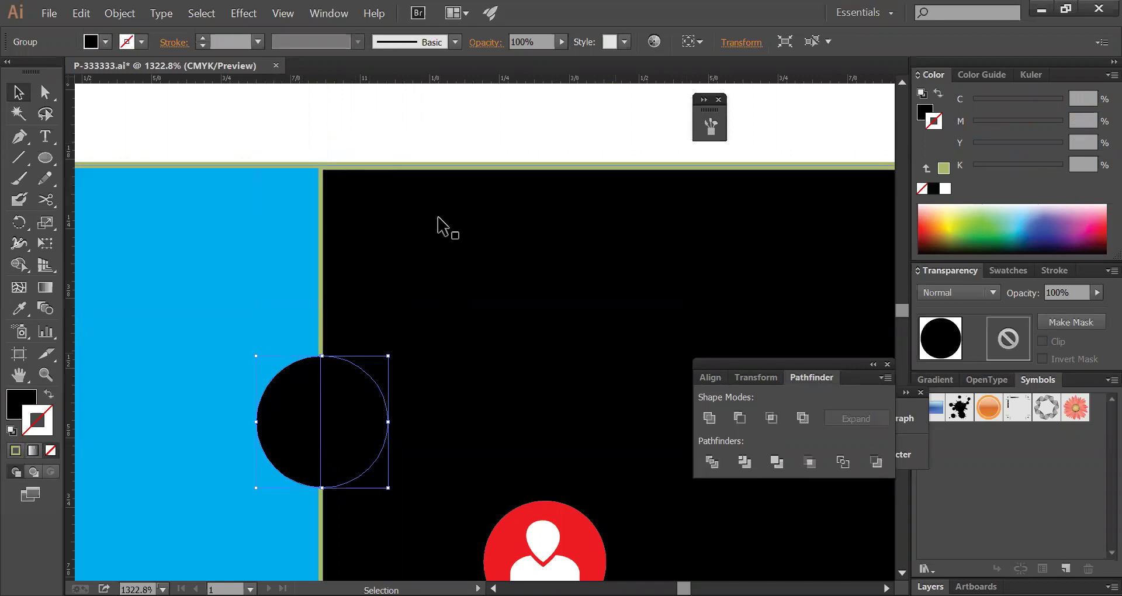
{"action": "key", "text": "ctrl"}
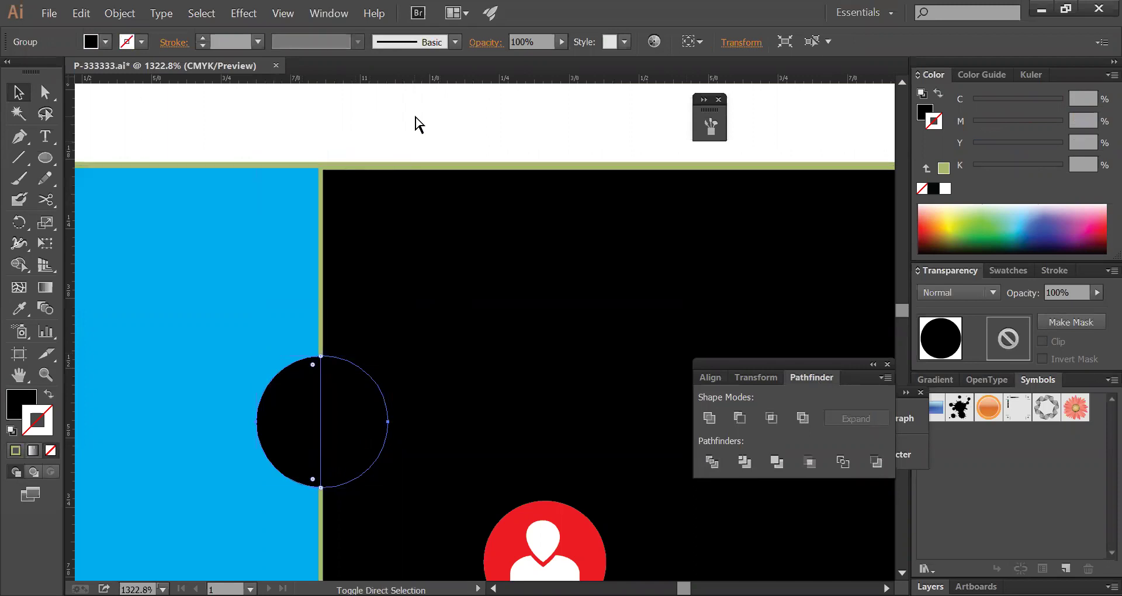
{"action": "left_click", "coordinate": [427, 123], "text": "ctrl"}
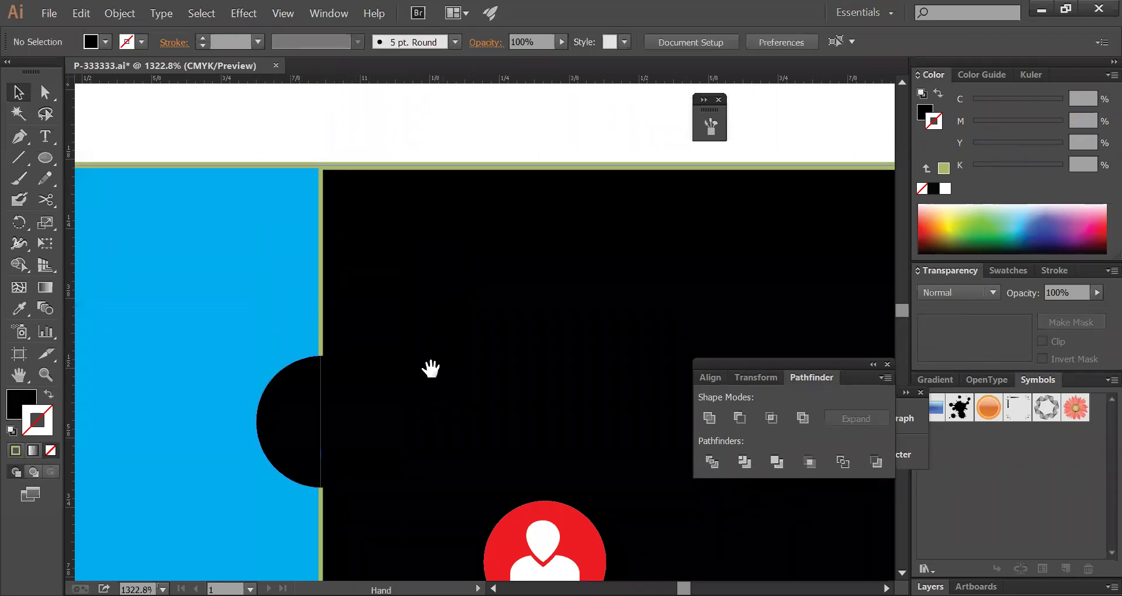
- Select the white inner circle in Outline view and bring it in front of the divided black circle
{"action": "left_click_drag", "start_coordinate": [431, 368], "coordinate": [439, 296]}
{"action": "key", "text": "ctrl+y"}
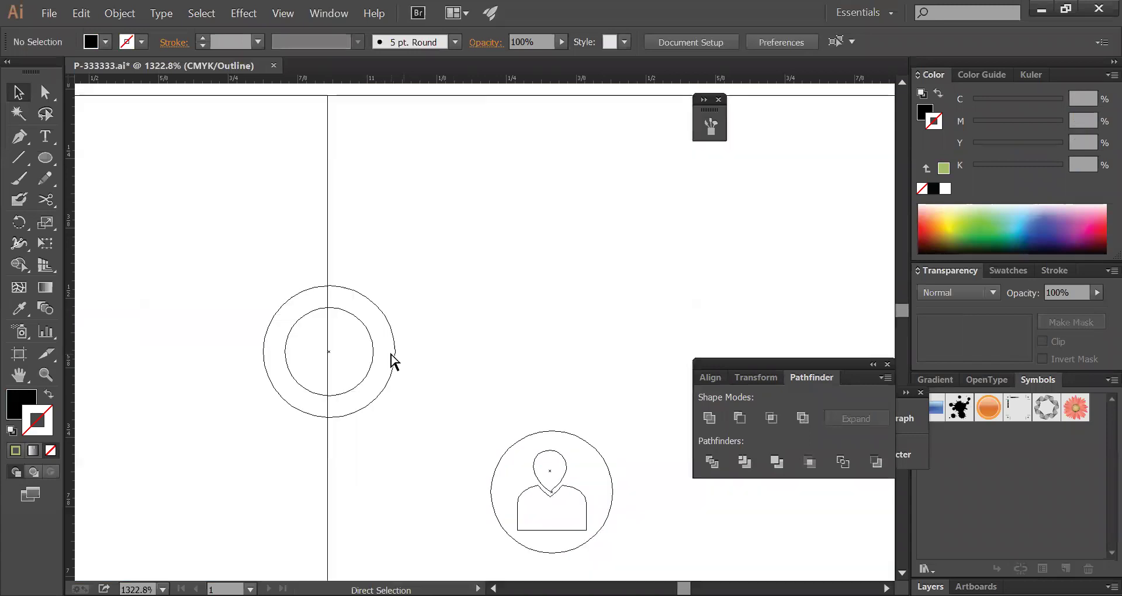
{"action": "left_click", "coordinate": [364, 328]}
{"action": "key", "text": "ctrl+y"}
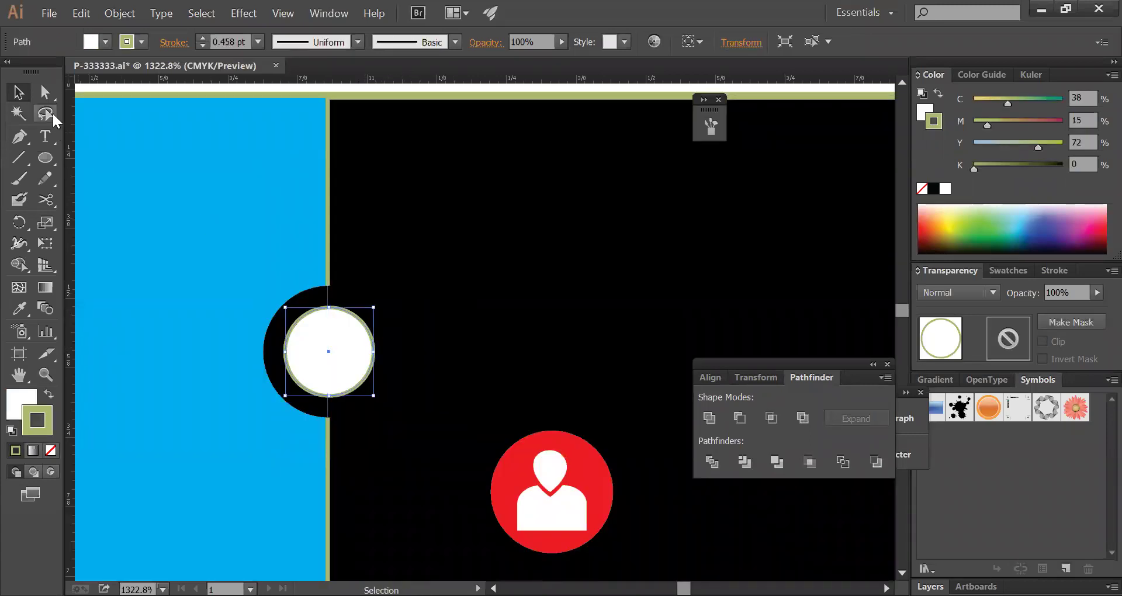
- Give the right half of the divided circle the blue panel's fill and outline with the Eyedropper
{"action": "left_click", "coordinate": [52, 101]}
{"action": "left_click", "coordinate": [358, 304]}
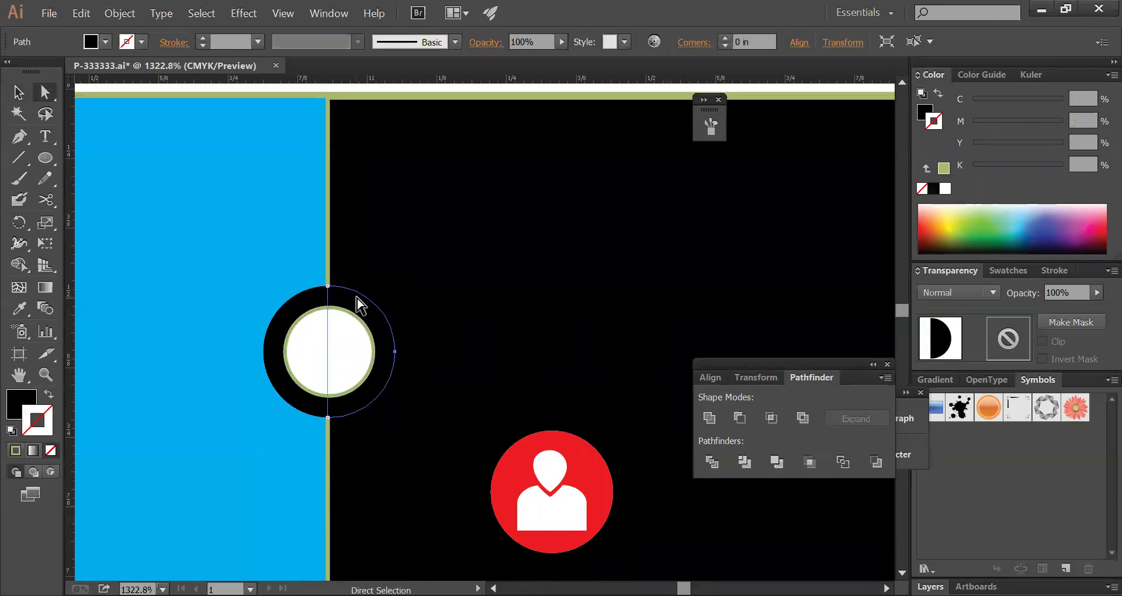
{"action": "left_click", "coordinate": [20, 308]}
{"action": "left_click", "coordinate": [221, 226]}
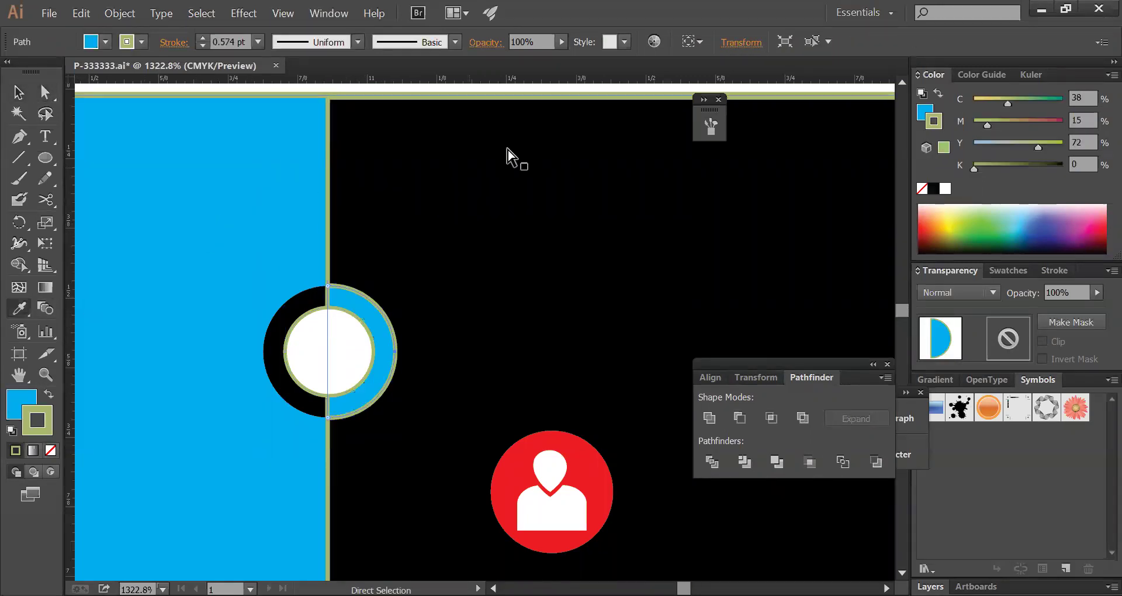
- Remove the green outline from both the blue half circle and the blue panel
{"action": "left_click", "coordinate": [548, 359], "text": "ctrl+alt"}
{"action": "left_click", "coordinate": [338, 311], "text": "ctrl+alt"}
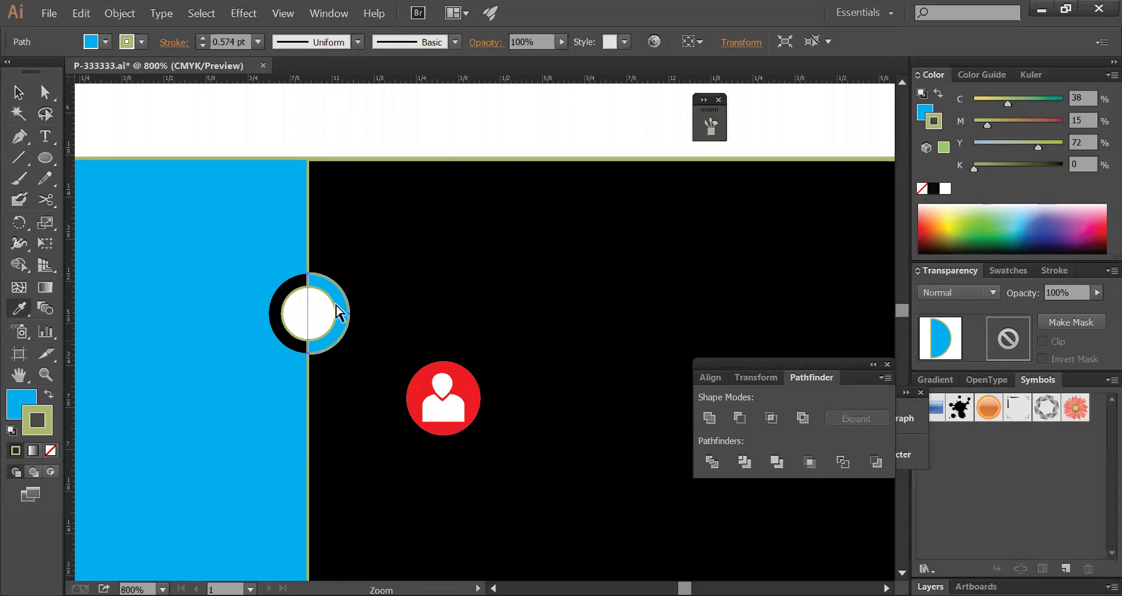
{"action": "left_click", "coordinate": [280, 258], "text": "ctrl"}
{"action": "left_click", "coordinate": [923, 189]}
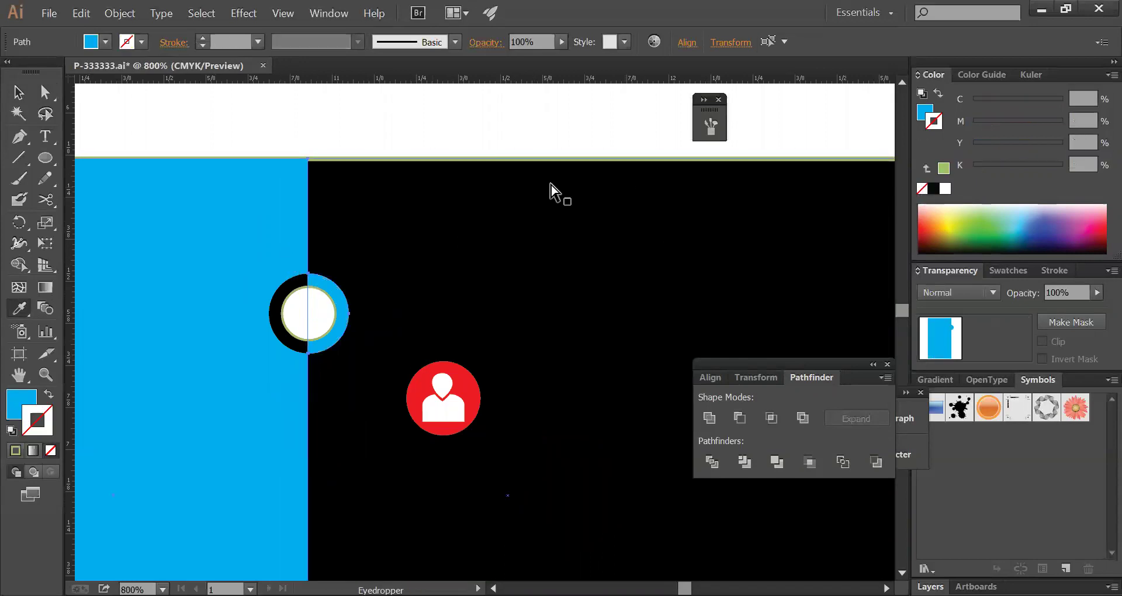
{"action": "left_click", "coordinate": [413, 140], "text": "ctrl"}
{"action": "left_click", "coordinate": [461, 350], "text": "ctrl+alt"}
{"action": "left_click", "coordinate": [461, 349], "text": "ctrl+alt"}
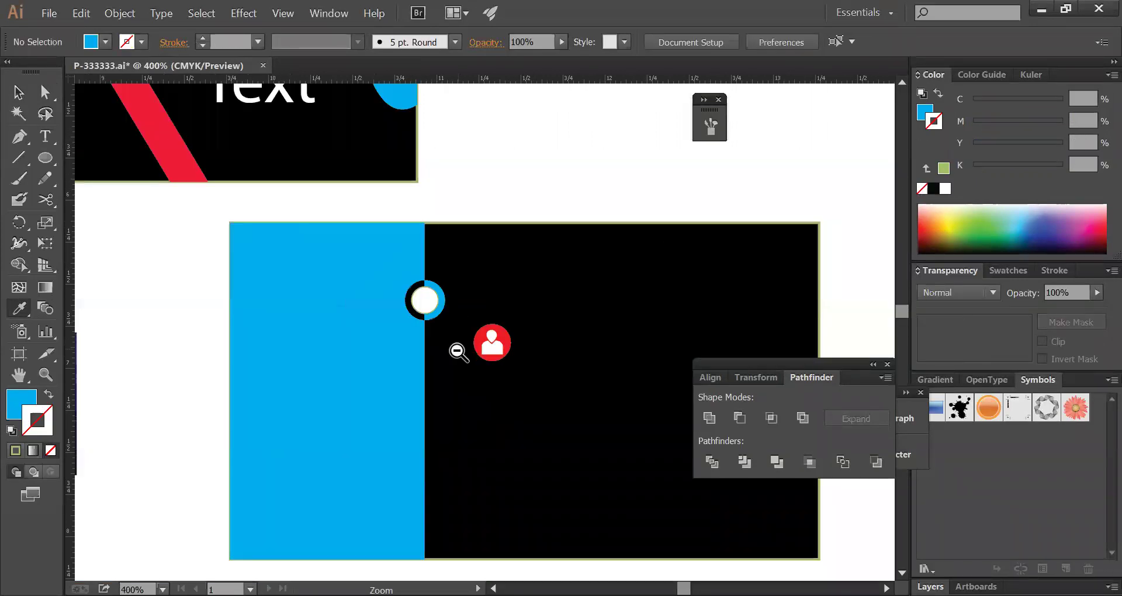
{"action": "left_click", "coordinate": [18, 93]}
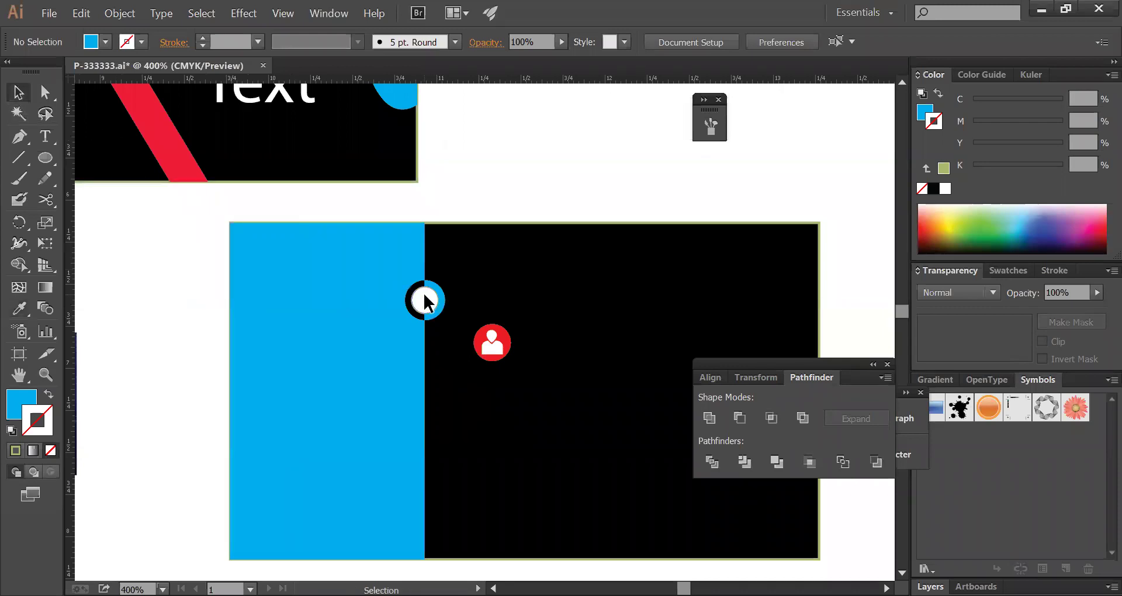
- Group the two-tone circle with its white centre and duplicate it downward three times at equal spacing along the blue panel's edge
{"action": "left_click", "coordinate": [428, 297]}
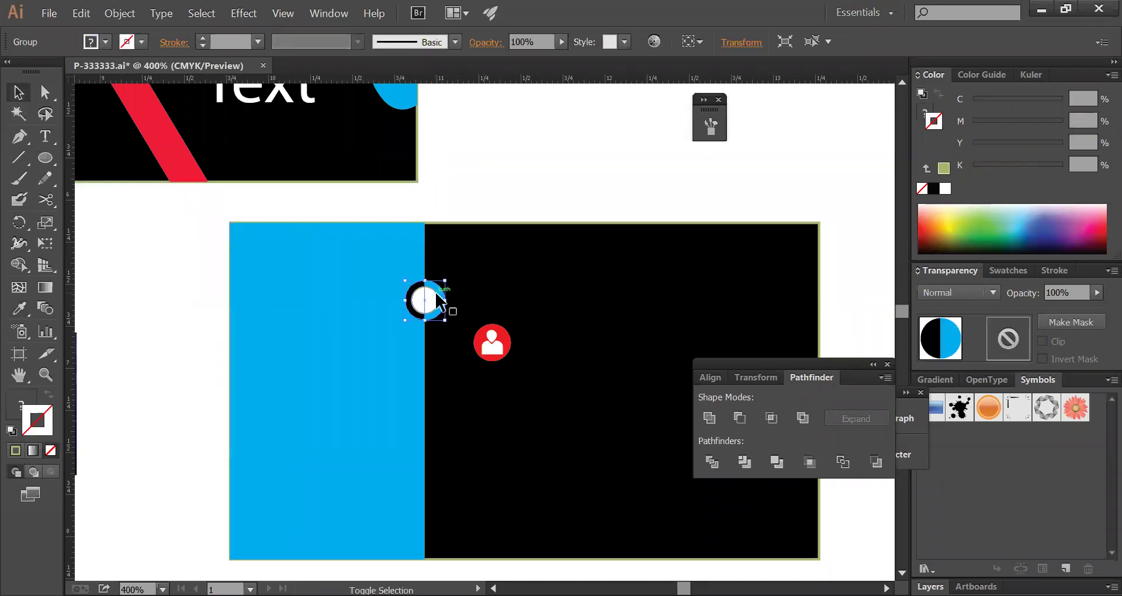
{"action": "left_click", "coordinate": [439, 299], "text": "shift"}
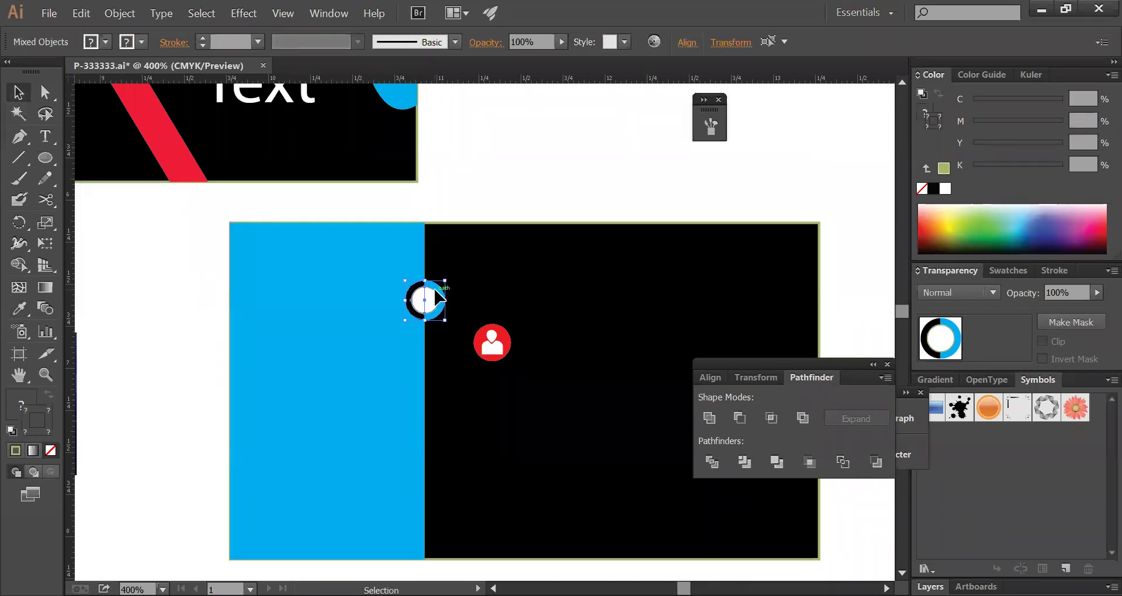
{"action": "left_click", "coordinate": [441, 297], "text": "shift"}
{"action": "left_click_drag", "start_coordinate": [433, 302], "coordinate": [437, 366]}
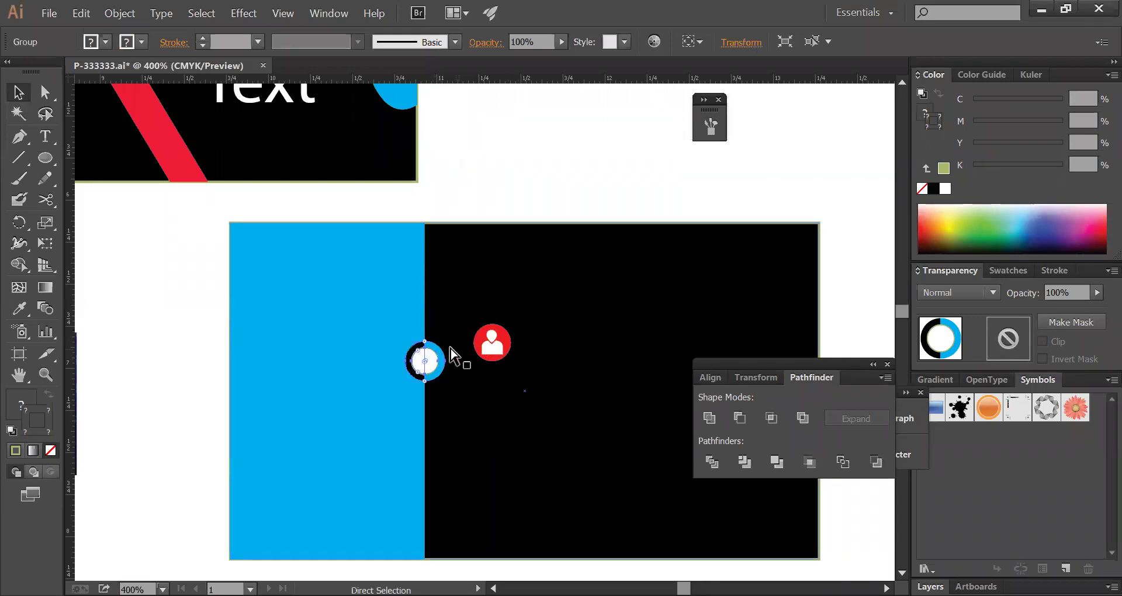
{"action": "key", "text": "ctrl+z"}
{"action": "left_click_drag", "start_coordinate": [440, 303], "coordinate": [442, 364]}
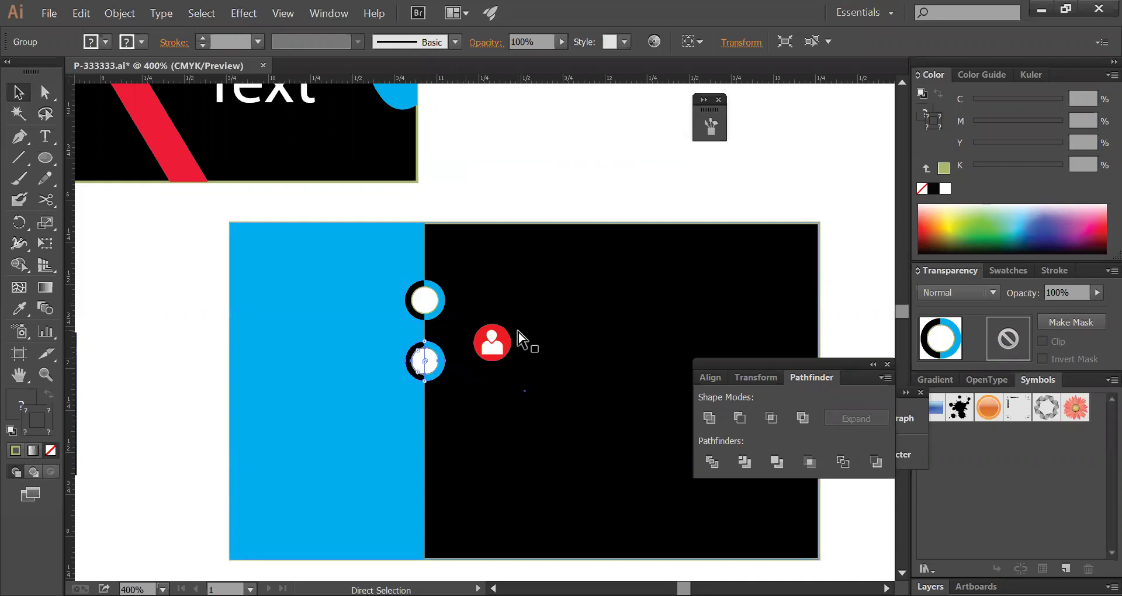
{"action": "key", "text": "ctrl+d"}
{"action": "key", "text": "ctrl+d"}
{"action": "left_click", "coordinate": [489, 184]}
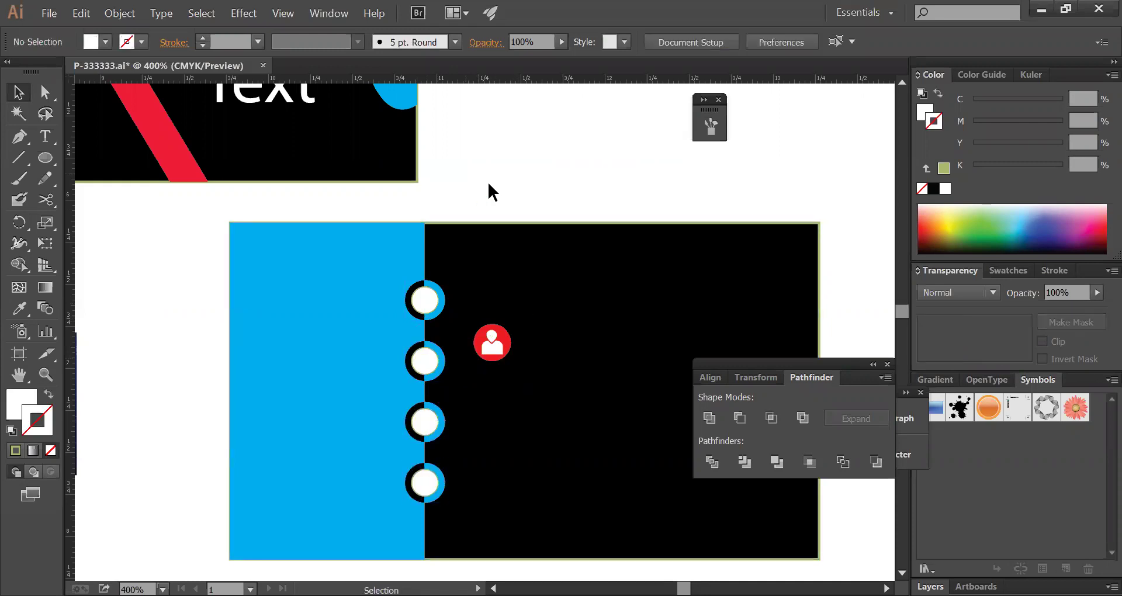
- Move the white person icon off the red circle into the topmost white circle and scale it down to fit inside
{"action": "scroll", "coordinate": [504, 251], "scroll_direction": "down", "scroll_amount": 2}
{"action": "left_click_drag", "start_coordinate": [485, 274], "coordinate": [425, 240]}
{"action": "left_click", "coordinate": [526, 151]}
{"action": "key", "text": "ctrl+space"}
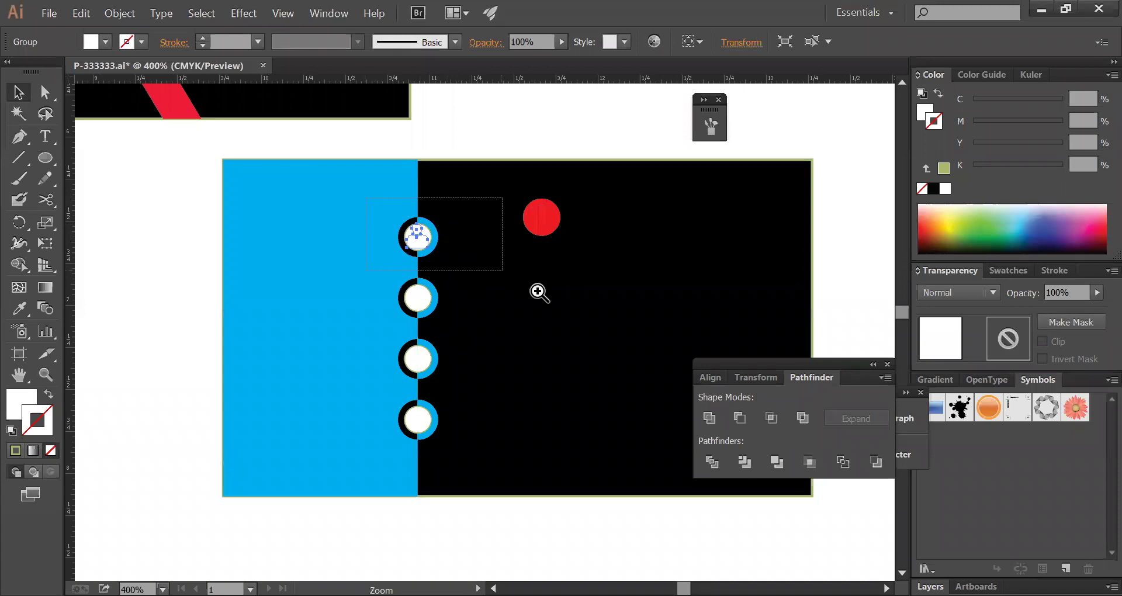
{"action": "left_click_drag", "start_coordinate": [539, 292], "coordinate": [539, 292]}
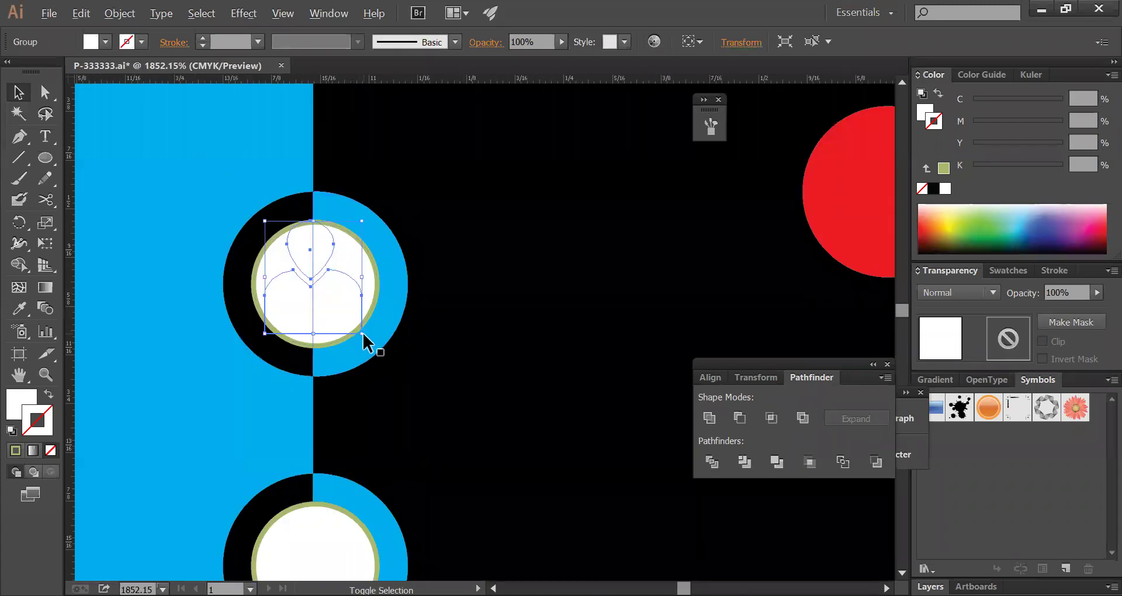
{"action": "left_click_drag", "start_coordinate": [362, 334], "coordinate": [353, 324]}
- Fill the person icon with the card's black using the Eyedropper and remove its outline
{"action": "left_click", "coordinate": [19, 307]}
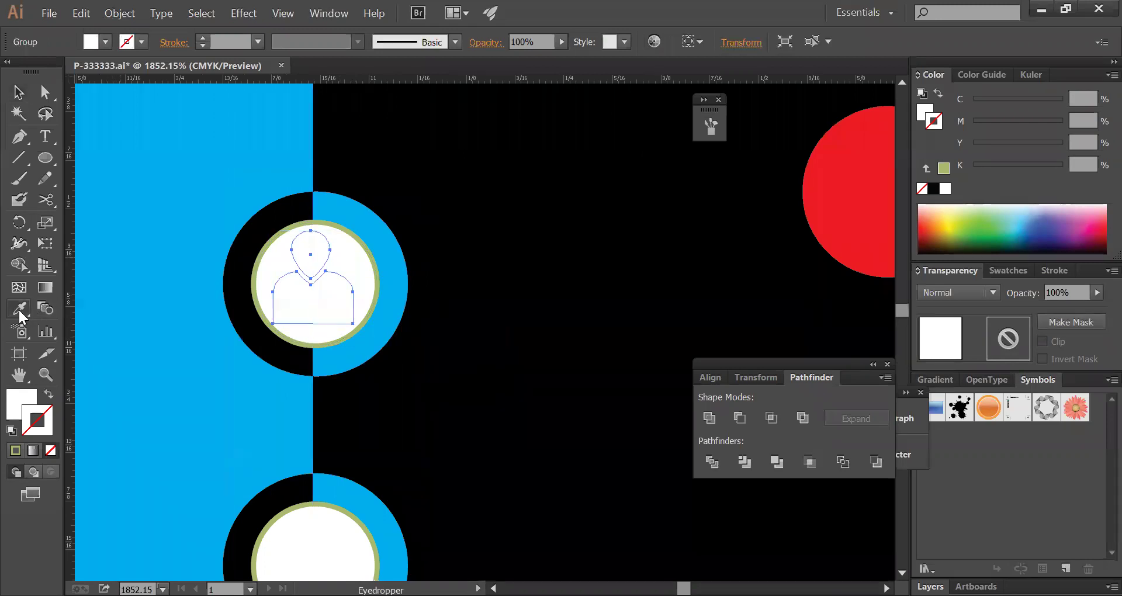
{"action": "left_click", "coordinate": [266, 230]}
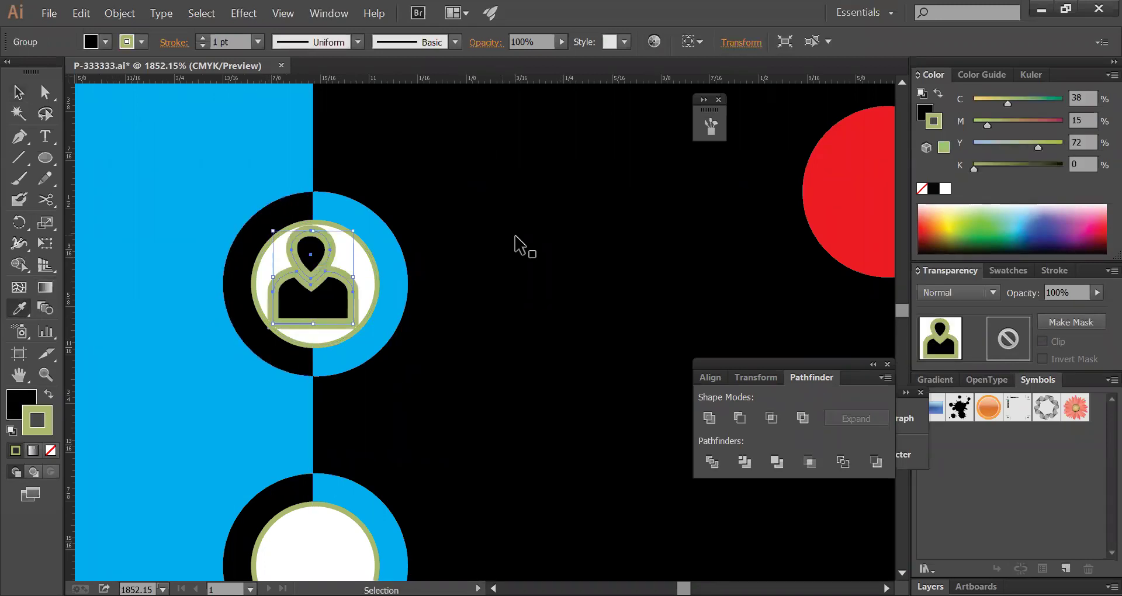
{"action": "left_click", "coordinate": [51, 451]}
{"action": "left_click", "coordinate": [590, 296]}
- Recolor the blue right halves of all four circles with the card background's black and remove their outlines
{"action": "scroll", "coordinate": [541, 296], "scroll_direction": "down", "scroll_amount": 6}
{"action": "mouse_move", "coordinate": [541, 291]}
{"action": "left_mouse_down"}
{"action": "mouse_move", "coordinate": [478, 361]}
{"action": "mouse_move", "coordinate": [448, 286]}
{"action": "mouse_move", "coordinate": [477, 287]}
{"action": "left_mouse_up"}
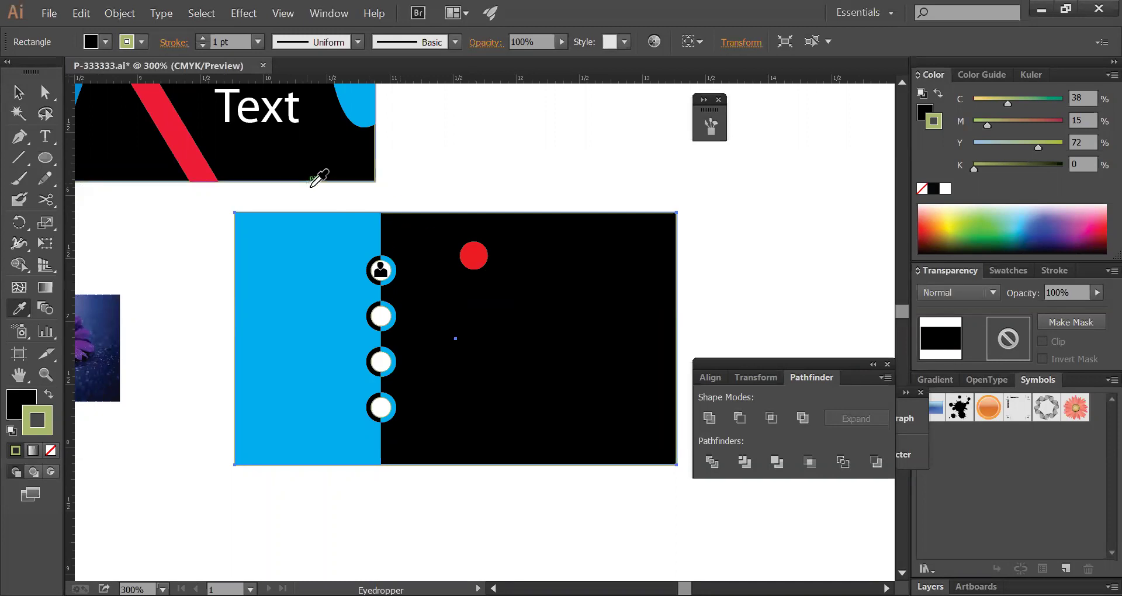
{"action": "key", "text": "ctrl+space"}
{"action": "left_click_drag", "start_coordinate": [280, 208], "coordinate": [804, 470]}
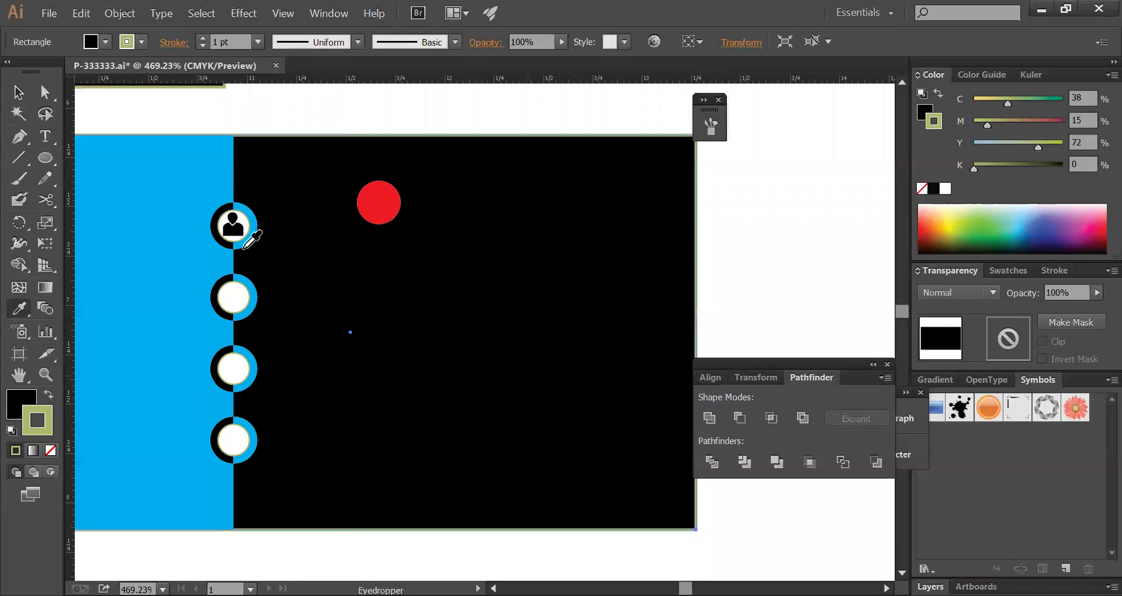
{"action": "left_click", "coordinate": [248, 245]}
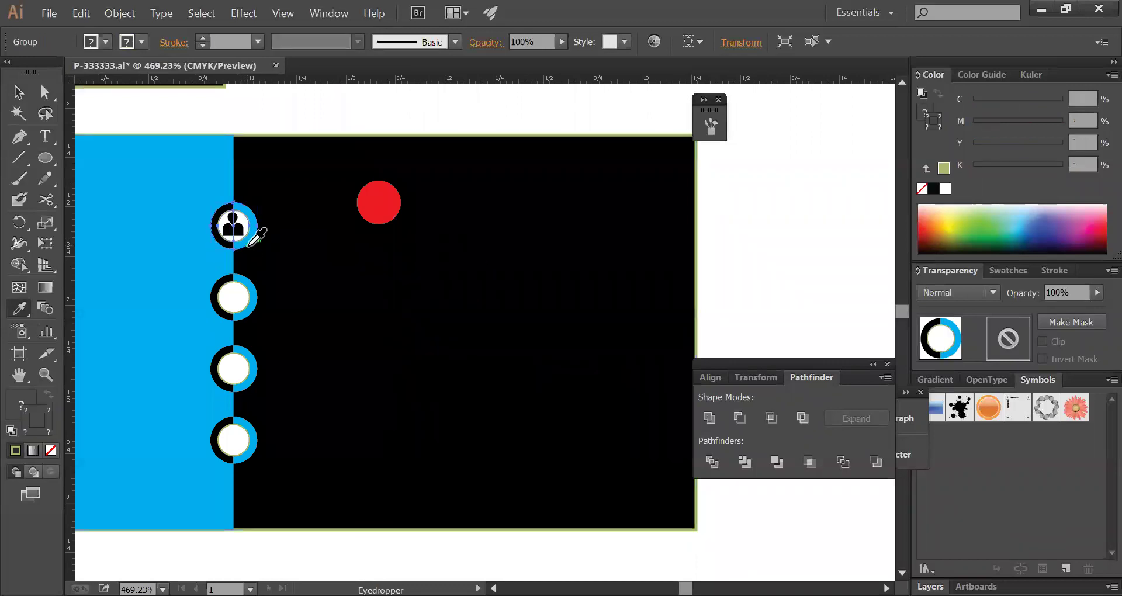
{"action": "left_click", "coordinate": [45, 92]}
{"action": "left_click", "coordinate": [255, 235]}
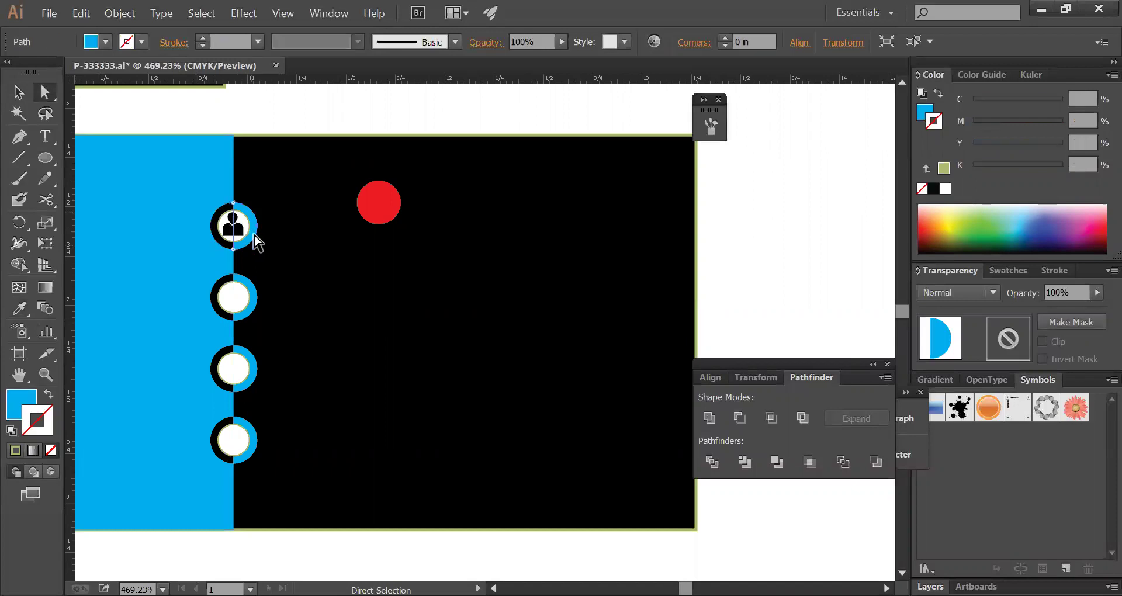
{"action": "left_click", "coordinate": [258, 311], "text": "shift"}
{"action": "left_click", "coordinate": [248, 356], "text": "shift"}
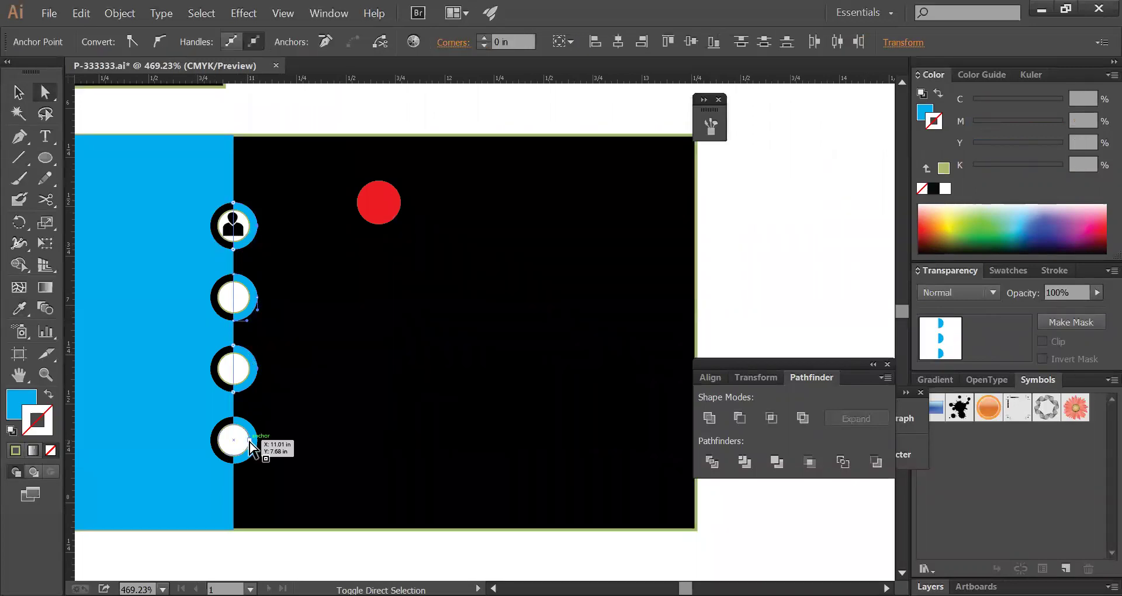
{"action": "left_click", "coordinate": [251, 445], "text": "shift"}
{"action": "left_click", "coordinate": [27, 306]}
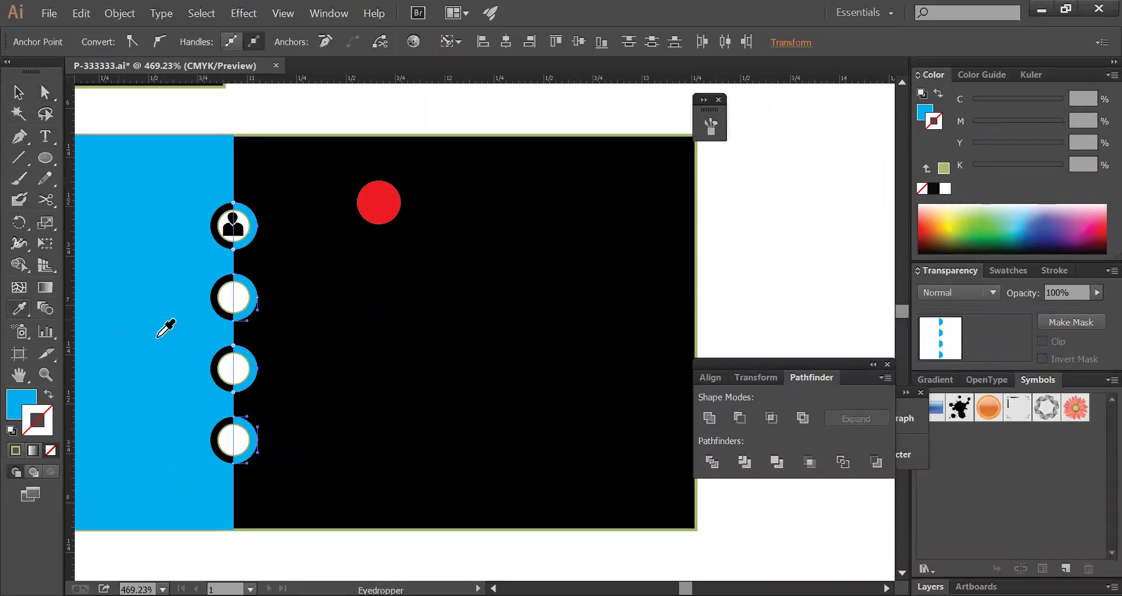
{"action": "left_click", "coordinate": [413, 346]}
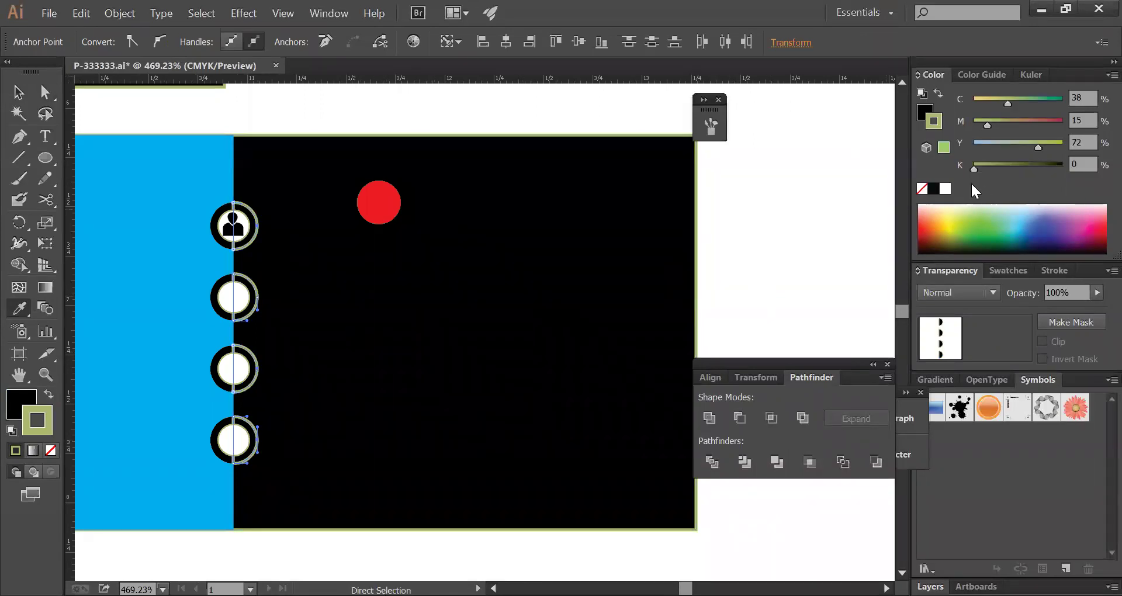
{"action": "left_click", "coordinate": [922, 188]}
{"action": "left_click", "coordinate": [744, 257]}
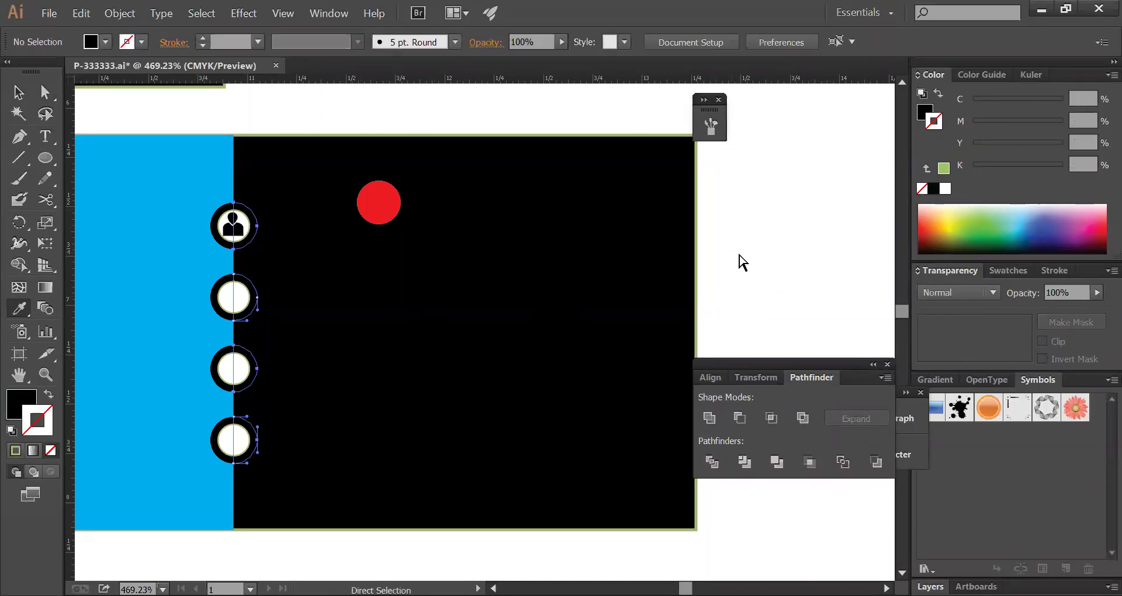
{"action": "left_click", "coordinate": [434, 315], "text": "ctrl+alt"}
{"action": "left_click_drag", "start_coordinate": [434, 316], "coordinate": [441, 207]}
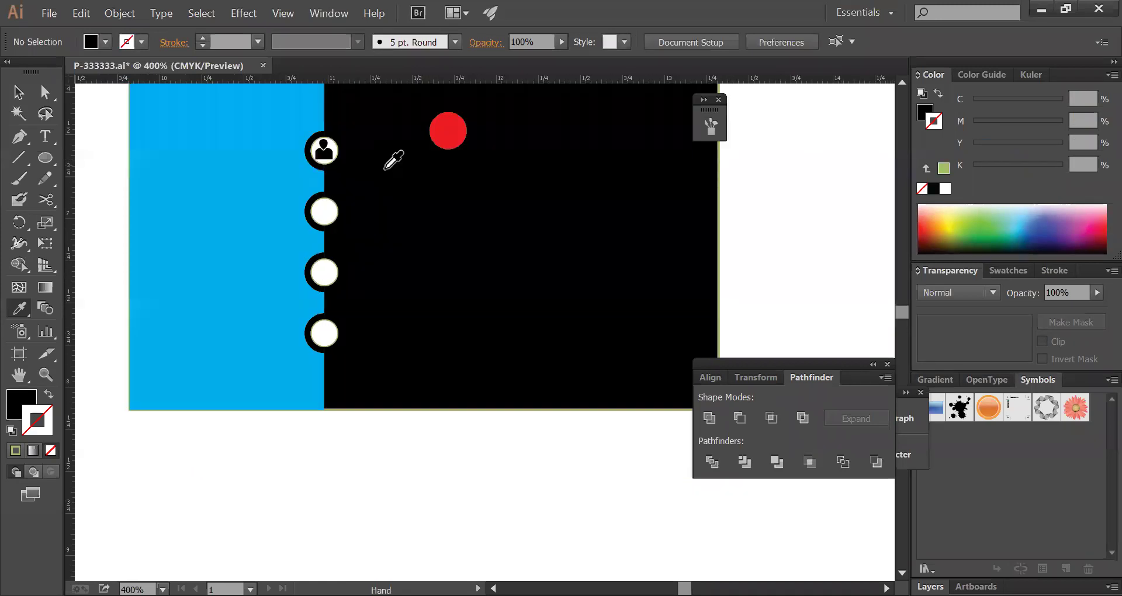
{"action": "left_click_drag", "start_coordinate": [537, 302], "coordinate": [614, 378]}
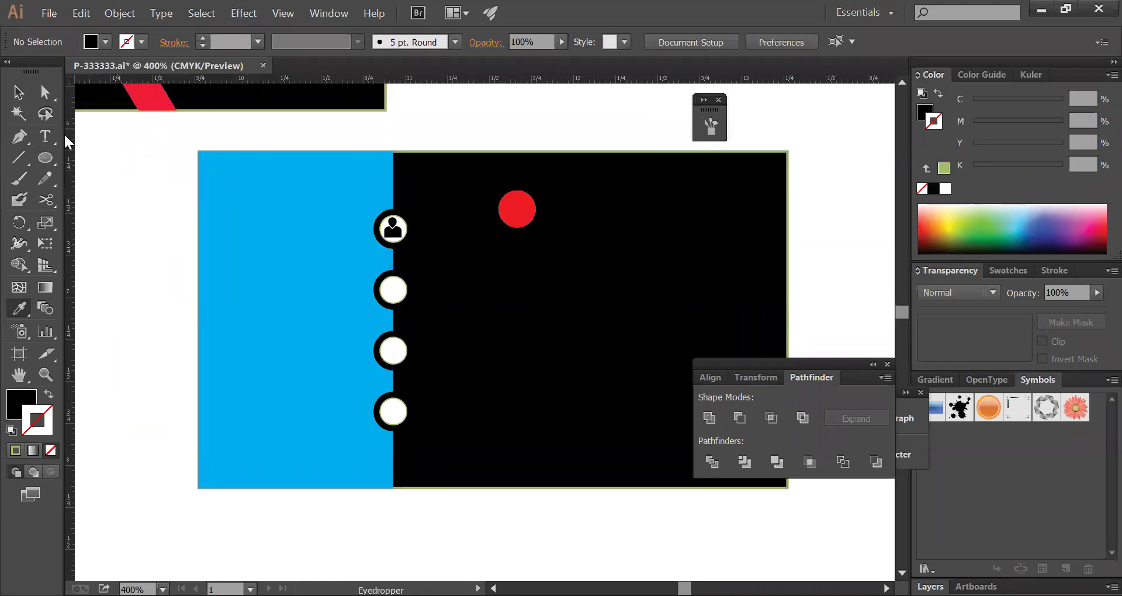
{"action": "left_click", "coordinate": [18, 92]}
{"action": "key", "text": "ctrl+space"}
{"action": "left_click_drag", "start_coordinate": [388, 181], "coordinate": [637, 435]}
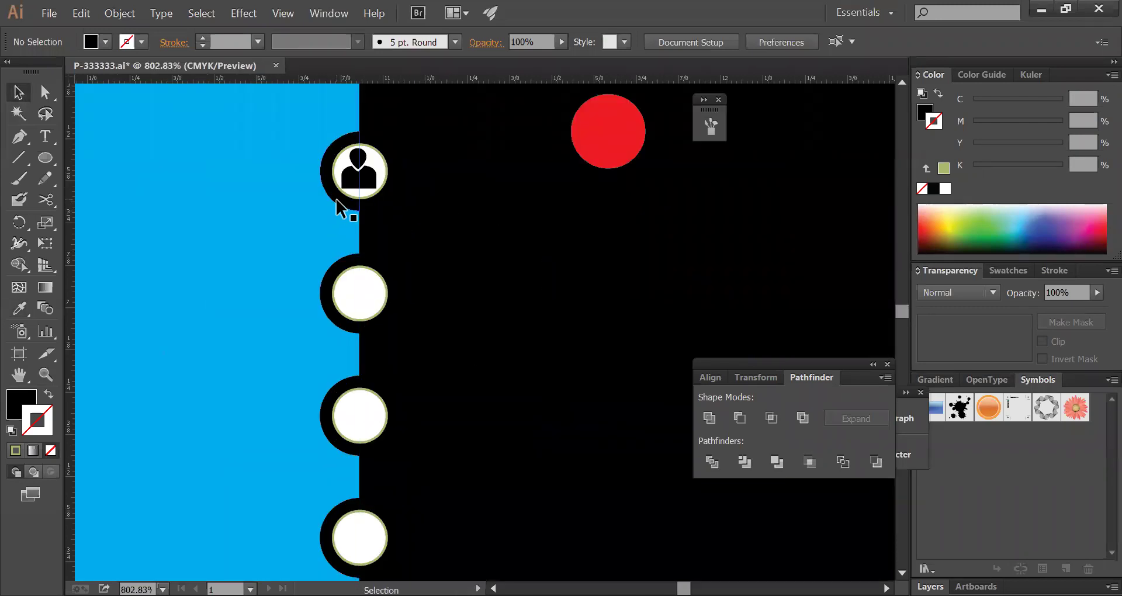
{"action": "left_click_drag", "start_coordinate": [351, 214], "coordinate": [360, 252]}
{"action": "key", "text": "ctrl+z"}
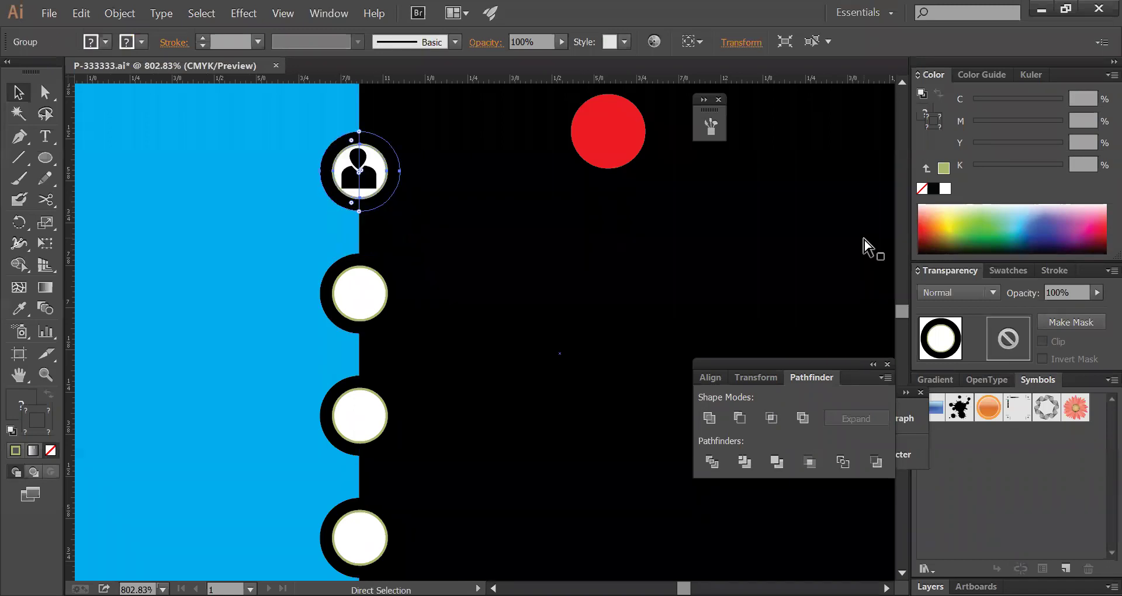
{"action": "left_click", "coordinate": [96, 228]}
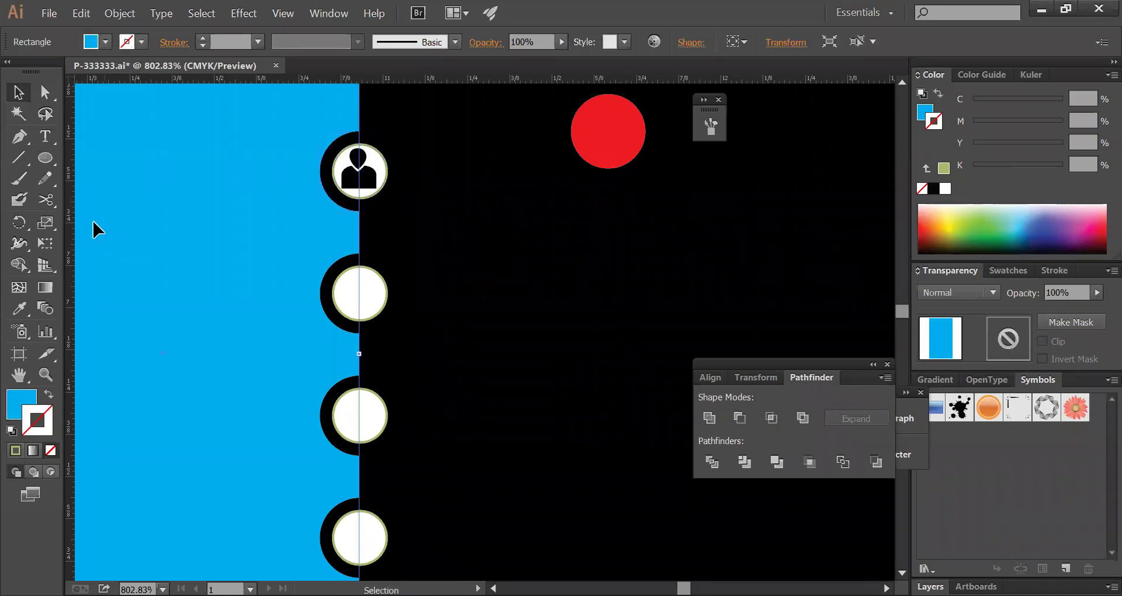
{"action": "left_click_drag", "start_coordinate": [367, 214], "coordinate": [363, 233]}
{"action": "key", "text": "ctrl+z"}
{"action": "left_click", "coordinate": [341, 201], "text": "shift"}
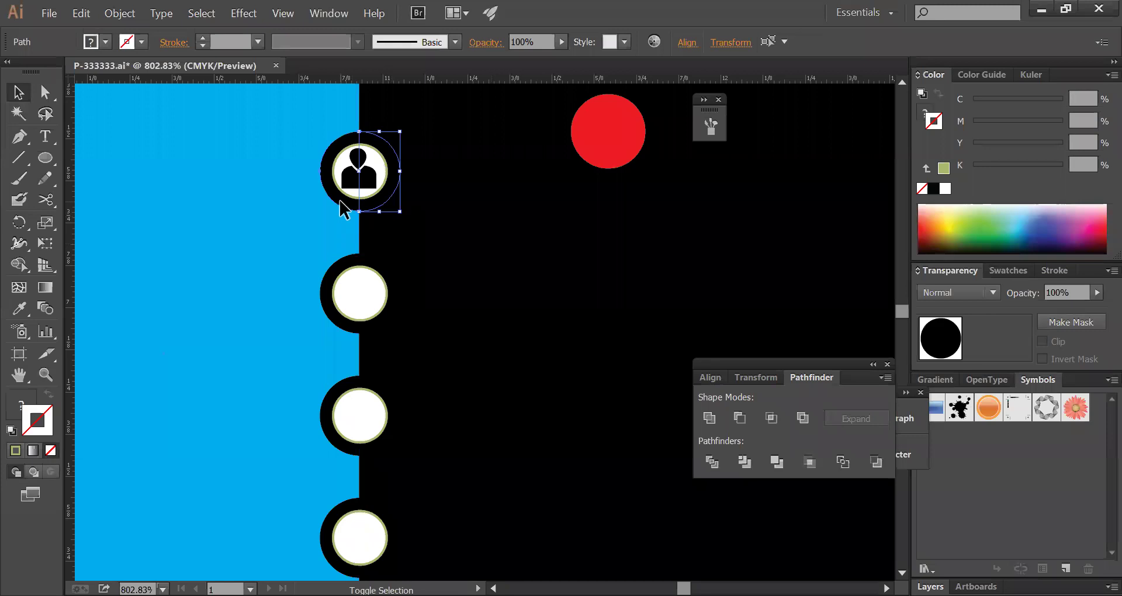
{"action": "key", "text": "ctrl+g"}
{"action": "left_click_drag", "start_coordinate": [338, 205], "coordinate": [343, 271]}
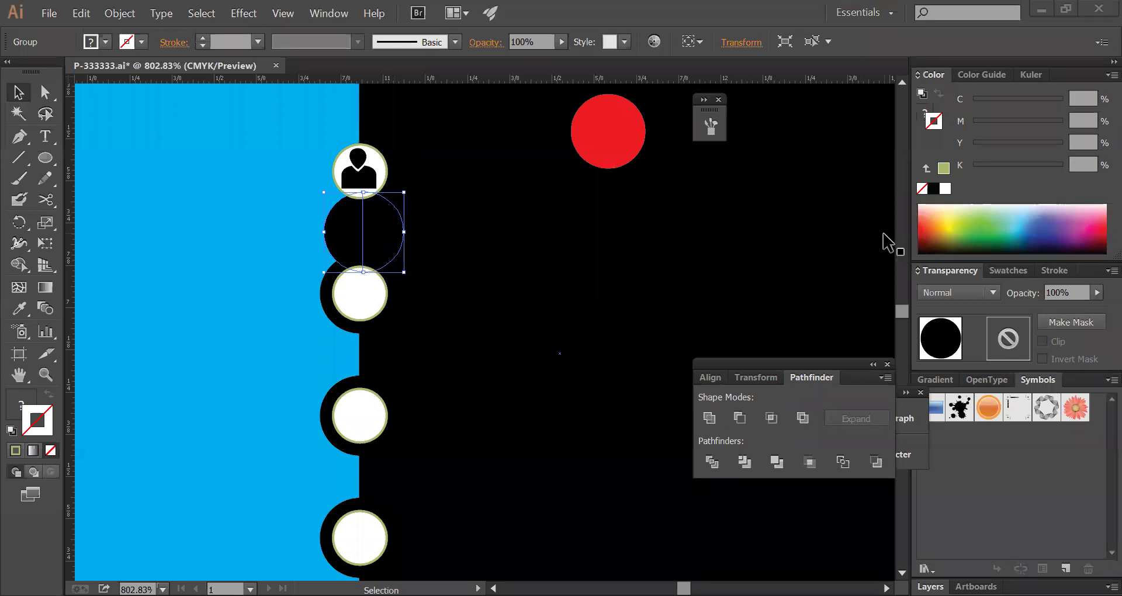
{"action": "key", "text": "ctrl"}
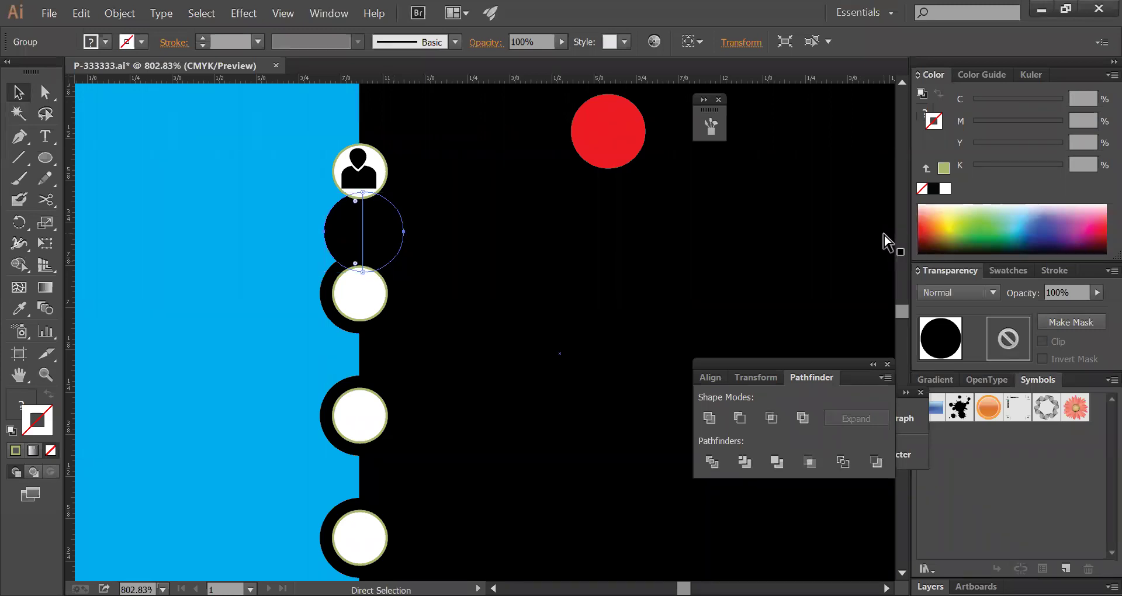
{"action": "key", "text": "ctrl+z"}
{"action": "left_click", "coordinate": [127, 226]}
- Draw a small black ellipse without an outline between the first and second circles on the panel's edge
{"action": "key", "text": "l"}
{"action": "left_click_drag", "start_coordinate": [332, 211], "coordinate": [401, 257]}
{"action": "key", "text": "v"}
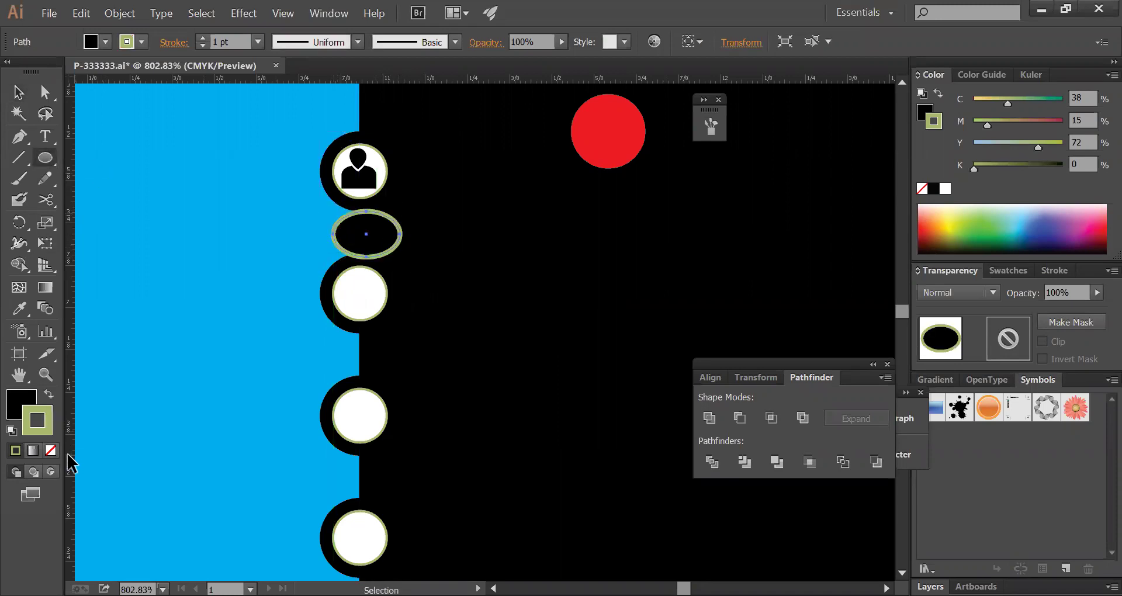
{"action": "left_click", "coordinate": [50, 451]}
{"action": "left_click_drag", "start_coordinate": [366, 212], "coordinate": [368, 205]}
- Shrink the connecting ellipse and copy it into the gaps between the second, third and fourth circles
{"action": "left_click_drag", "start_coordinate": [400, 256], "coordinate": [362, 352]}
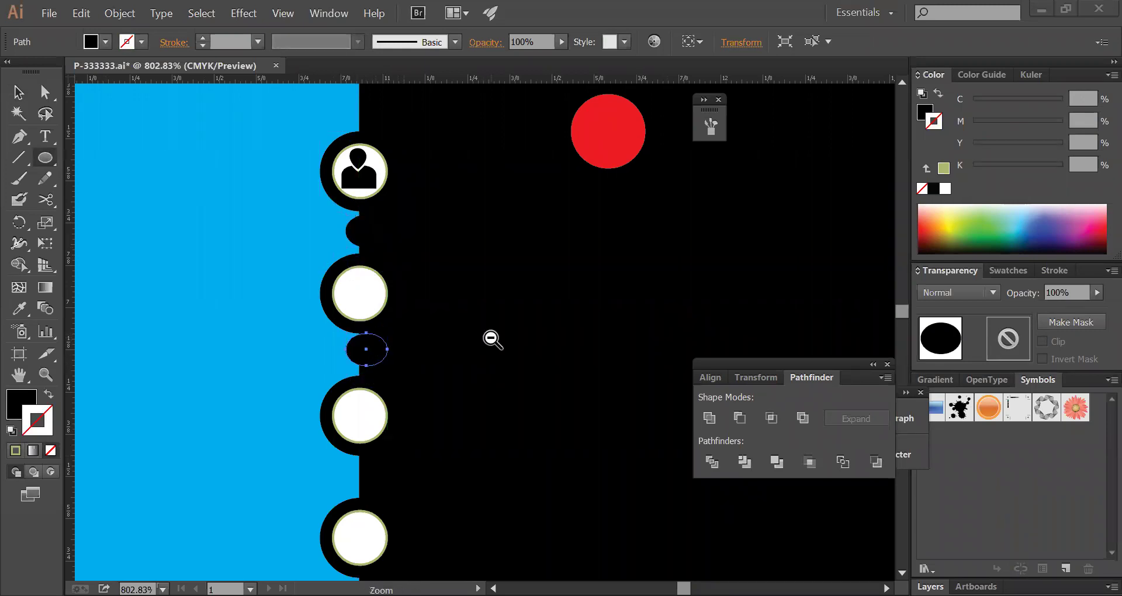
{"action": "left_click", "coordinate": [491, 339], "text": "ctrl+alt"}
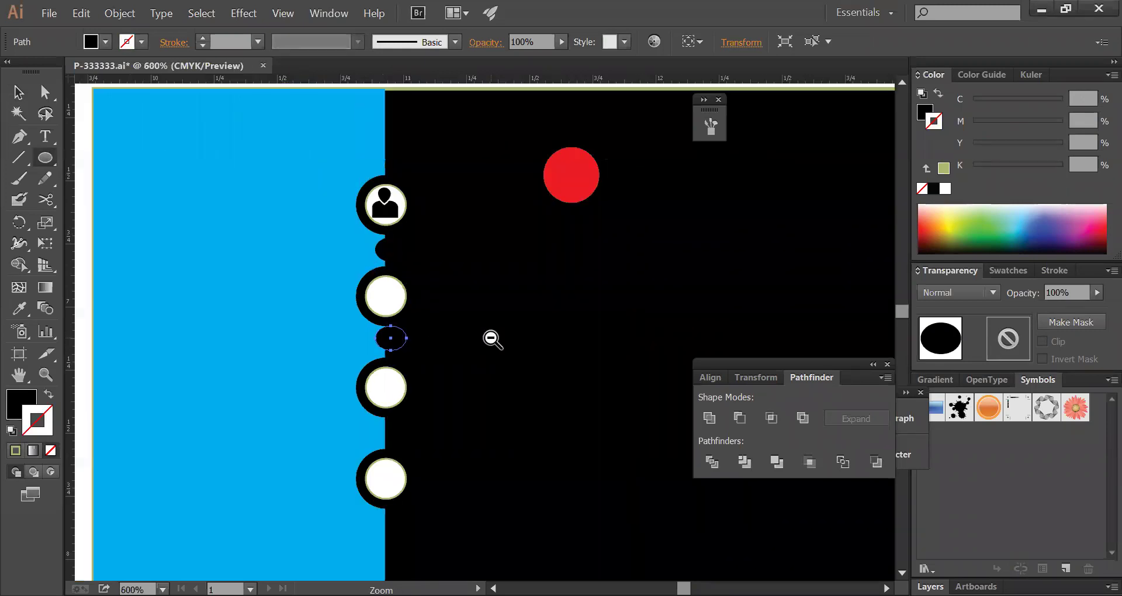
{"action": "left_click", "coordinate": [500, 377], "text": "ctrl"}
{"action": "left_click", "coordinate": [504, 398], "text": "ctrl+alt"}
{"action": "left_click", "coordinate": [505, 398], "text": "ctrl+alt"}
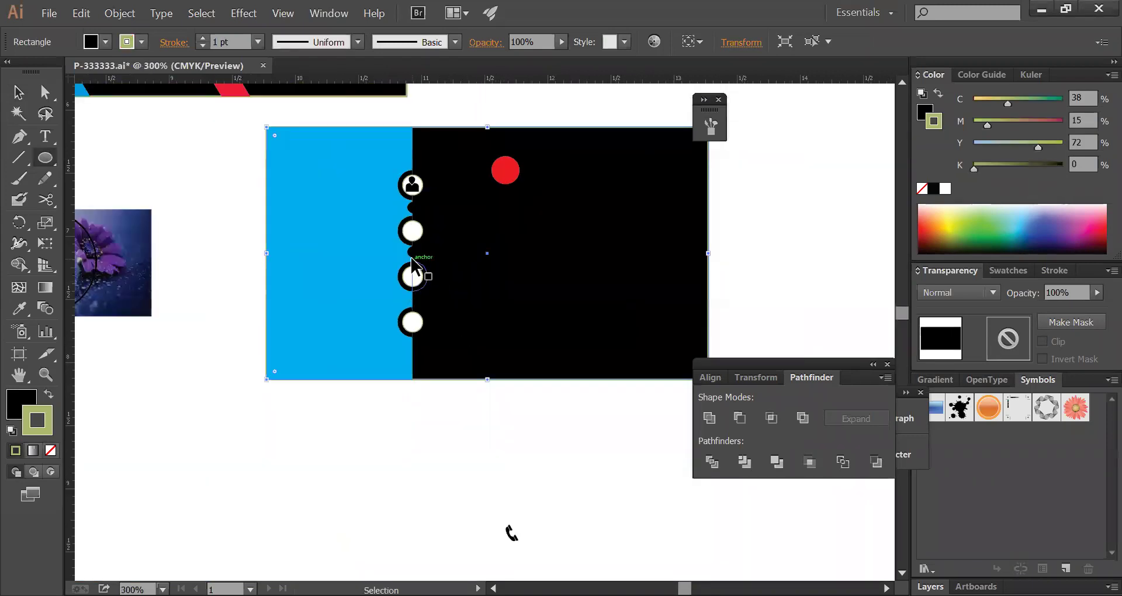
{"action": "left_click_drag", "start_coordinate": [412, 256], "coordinate": [413, 302]}
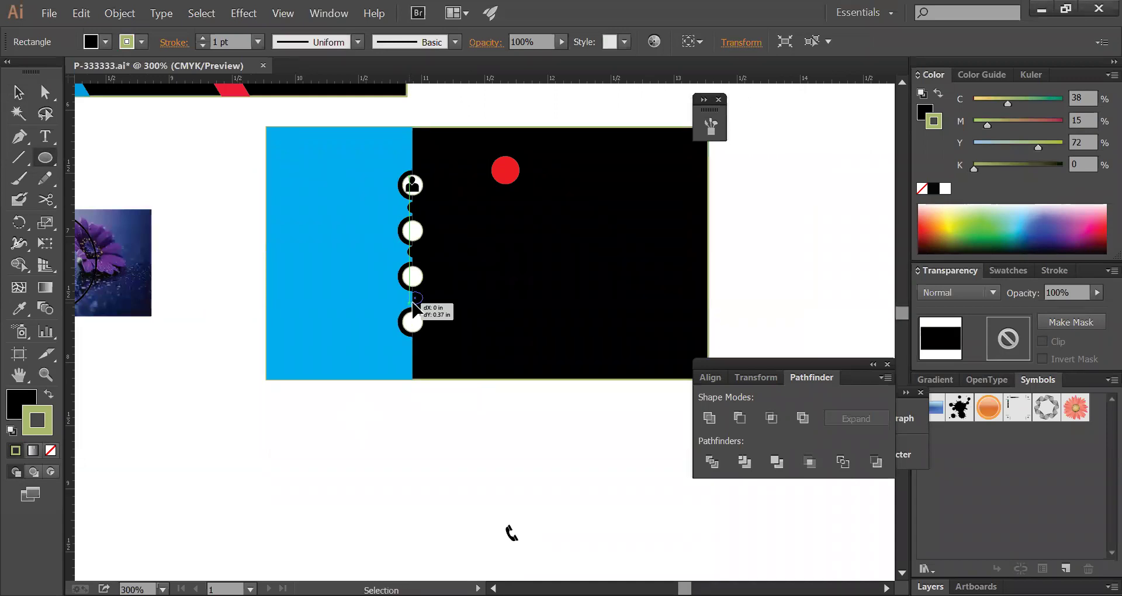
{"action": "left_click", "coordinate": [552, 425], "text": "ctrl"}
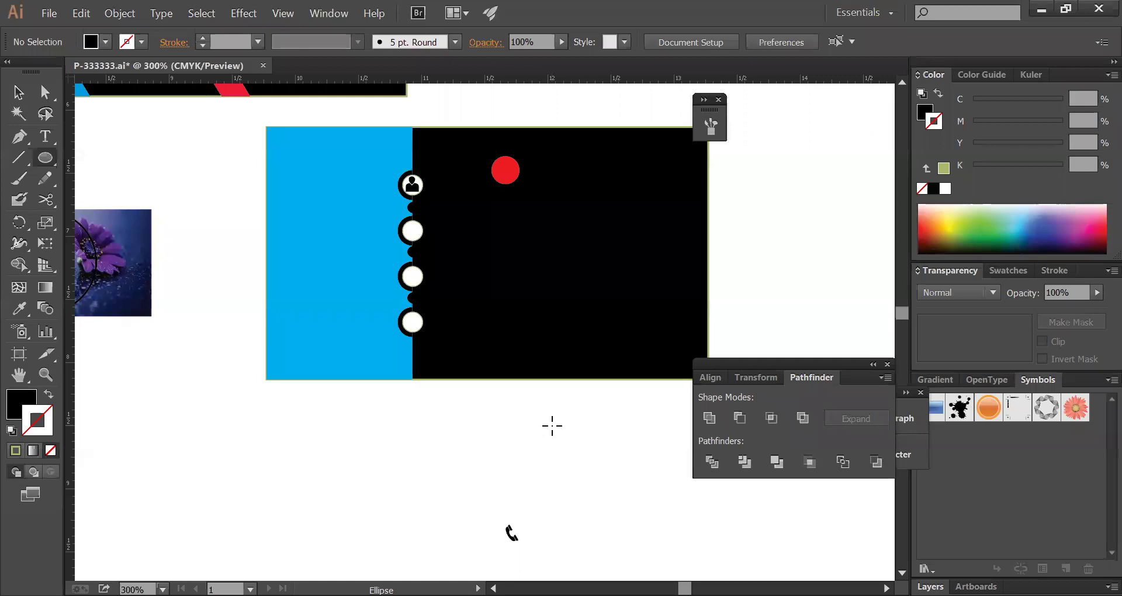
- Review both sides of the business card together with the remaining contact icons
{"action": "scroll", "coordinate": [474, 363], "scroll_direction": "up", "scroll_amount": 5}
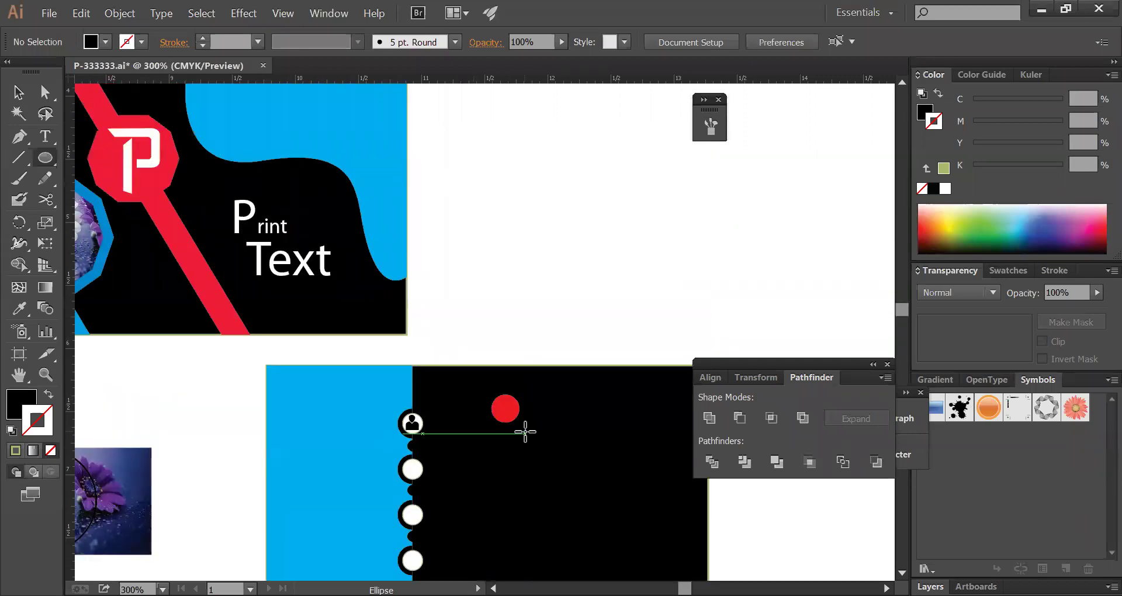
{"action": "key", "text": "ctrl+minus"}
{"action": "scroll", "coordinate": [516, 408], "scroll_direction": "up", "scroll_amount": 2}
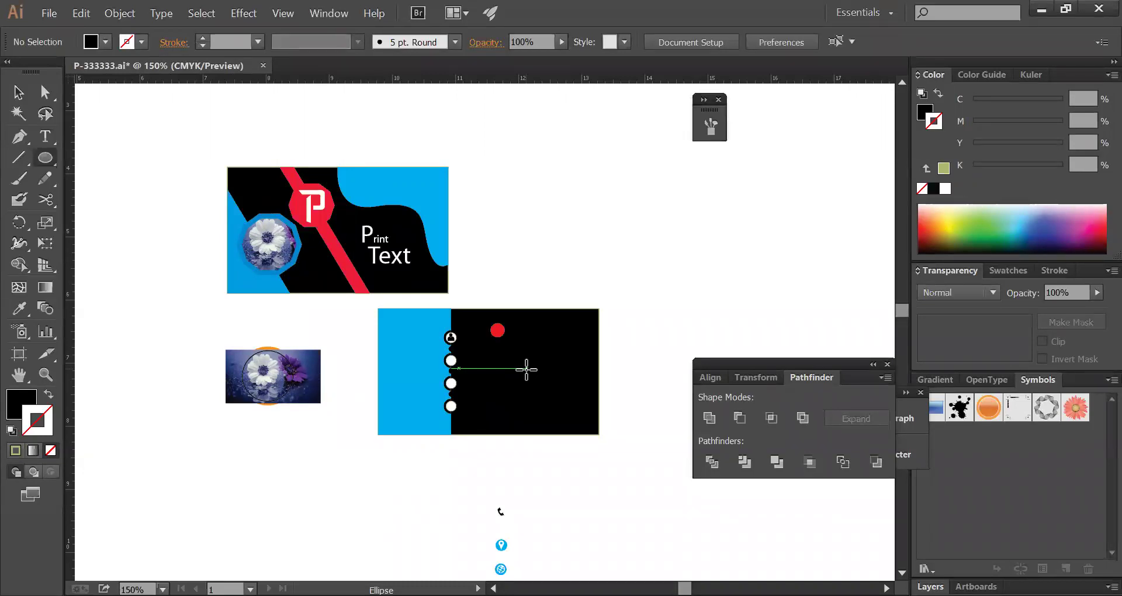
{"action": "key", "text": "v"}
{"action": "left_click", "coordinate": [621, 296], "text": "ctrl+alt"}
{"action": "left_click_drag", "start_coordinate": [526, 312], "coordinate": [503, 228]}
{"action": "key", "text": "v"}
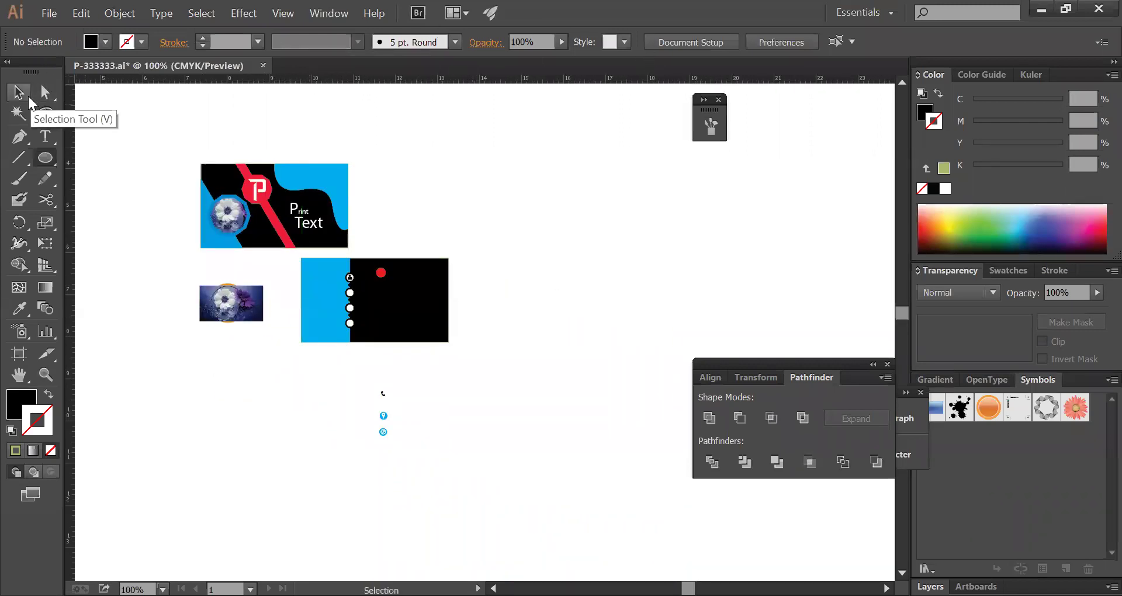
{"action": "key", "text": "l"}
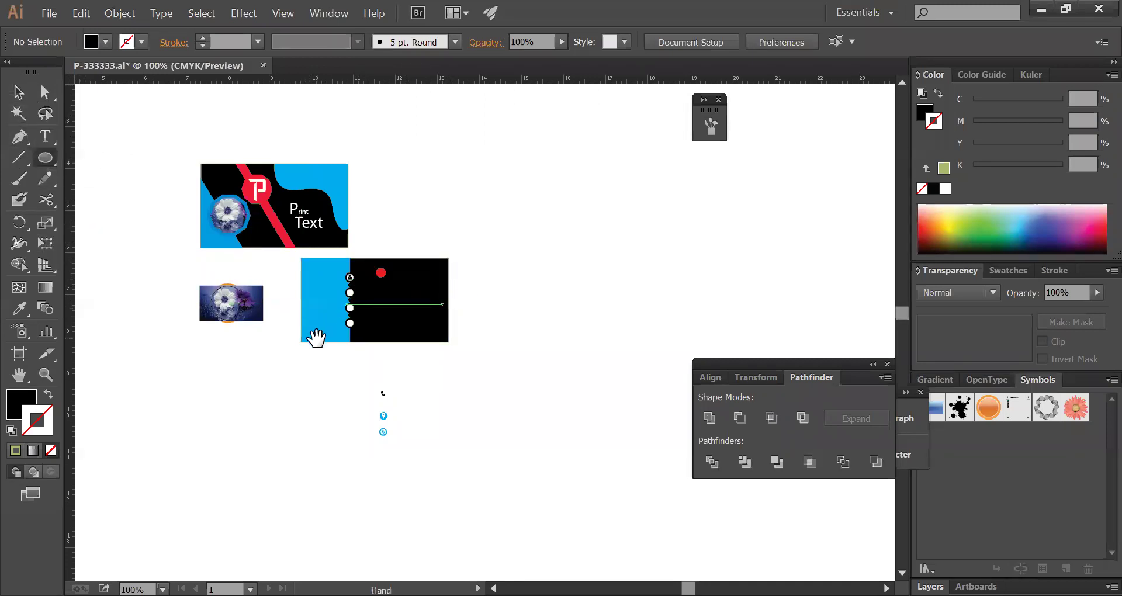
- Place a copy of the black card background rectangle in the empty area beside the two card sides
{"action": "left_click_drag", "start_coordinate": [313, 328], "coordinate": [535, 314]}
{"action": "key", "text": "ctrl+space"}
{"action": "left_click_drag", "start_coordinate": [377, 141], "coordinate": [746, 340]}
{"action": "left_click_drag", "start_coordinate": [660, 309], "coordinate": [450, 293]}
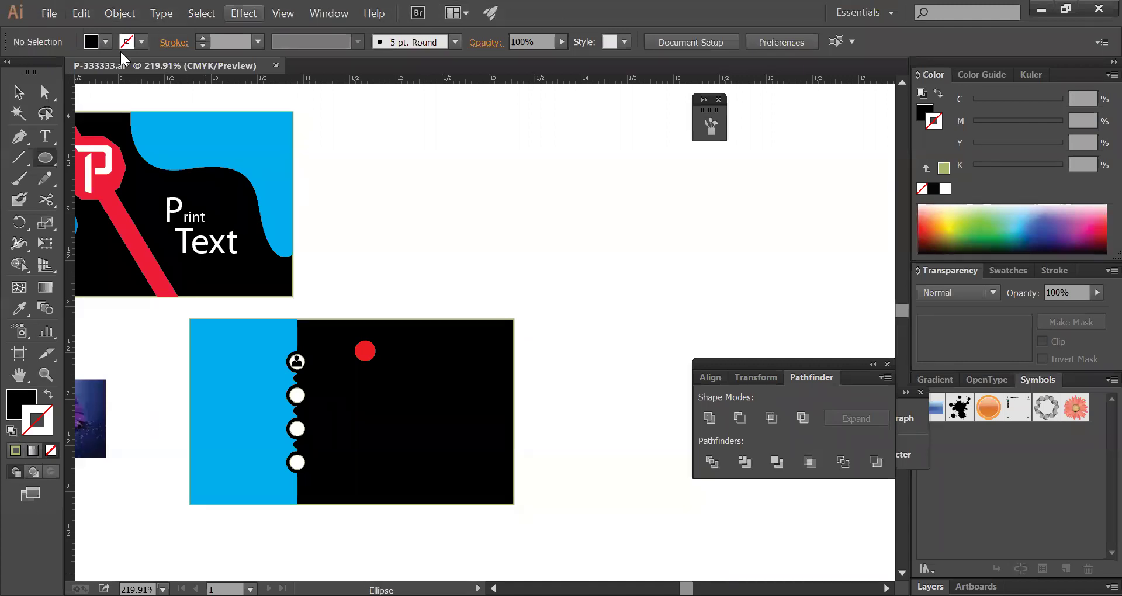
{"action": "left_click", "coordinate": [28, 88]}
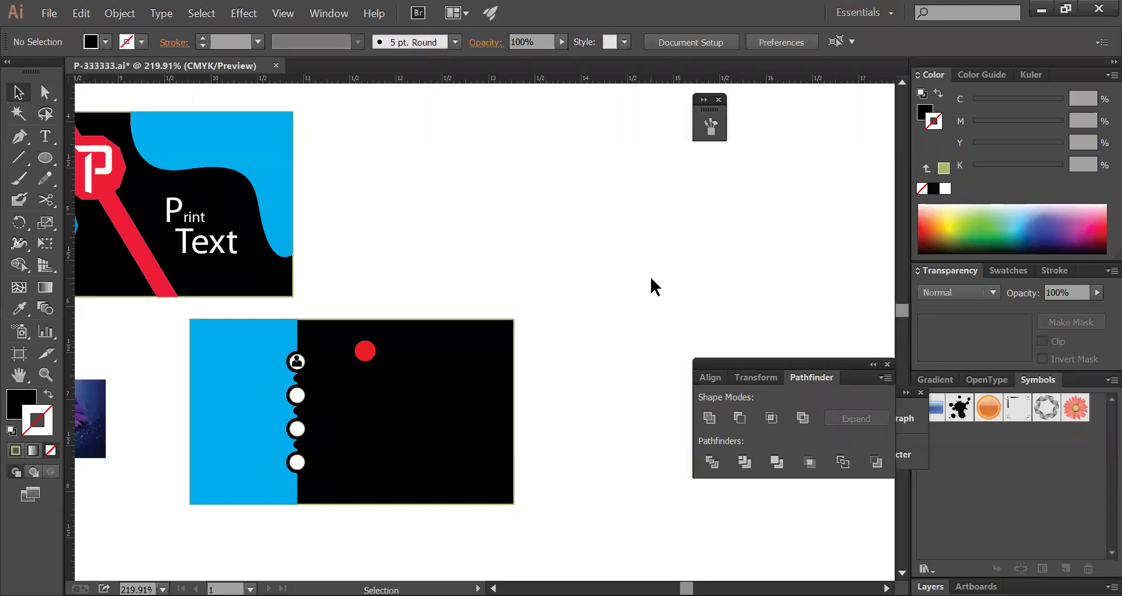
{"action": "left_click", "coordinate": [622, 266], "text": "ctrl+alt"}
{"action": "left_click_drag", "start_coordinate": [621, 265], "coordinate": [492, 209]}
{"action": "left_click_drag", "start_coordinate": [263, 347], "coordinate": [610, 279]}
- Inspect the outline of the copied black rectangle up close
{"action": "key", "text": "ctrl+space"}
{"action": "left_click_drag", "start_coordinate": [355, 182], "coordinate": [741, 369]}
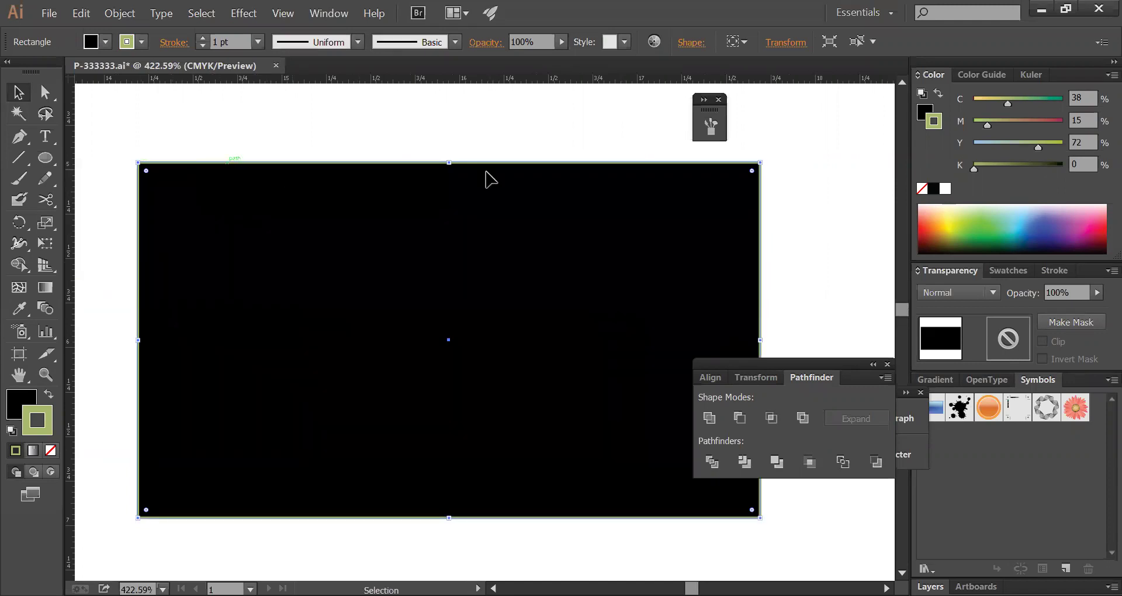
{"action": "left_click", "coordinate": [783, 178]}
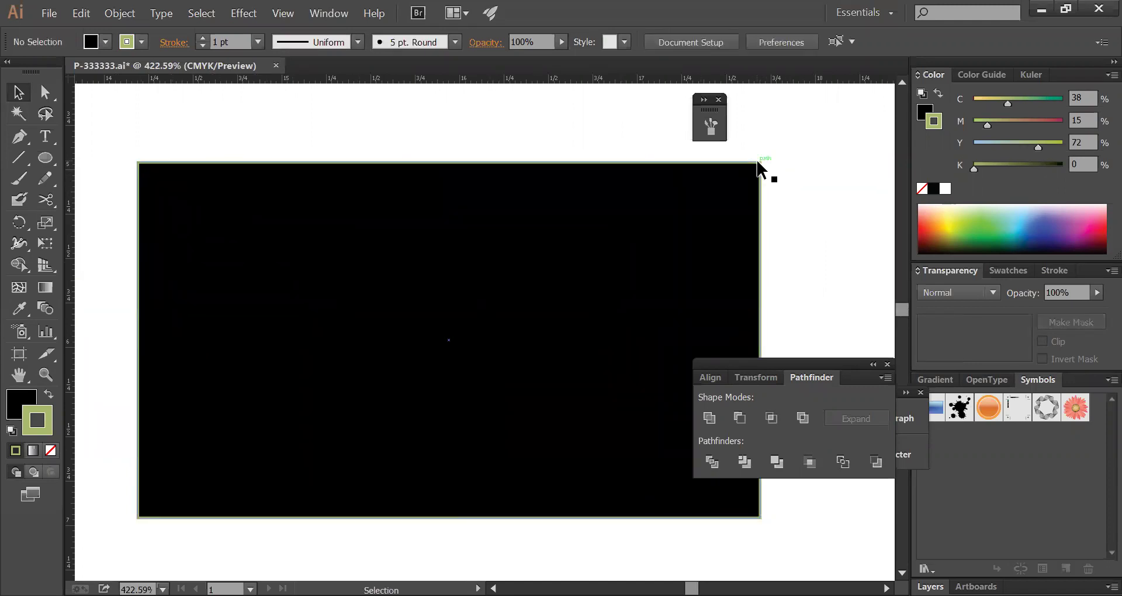
{"action": "left_click", "coordinate": [470, 166]}
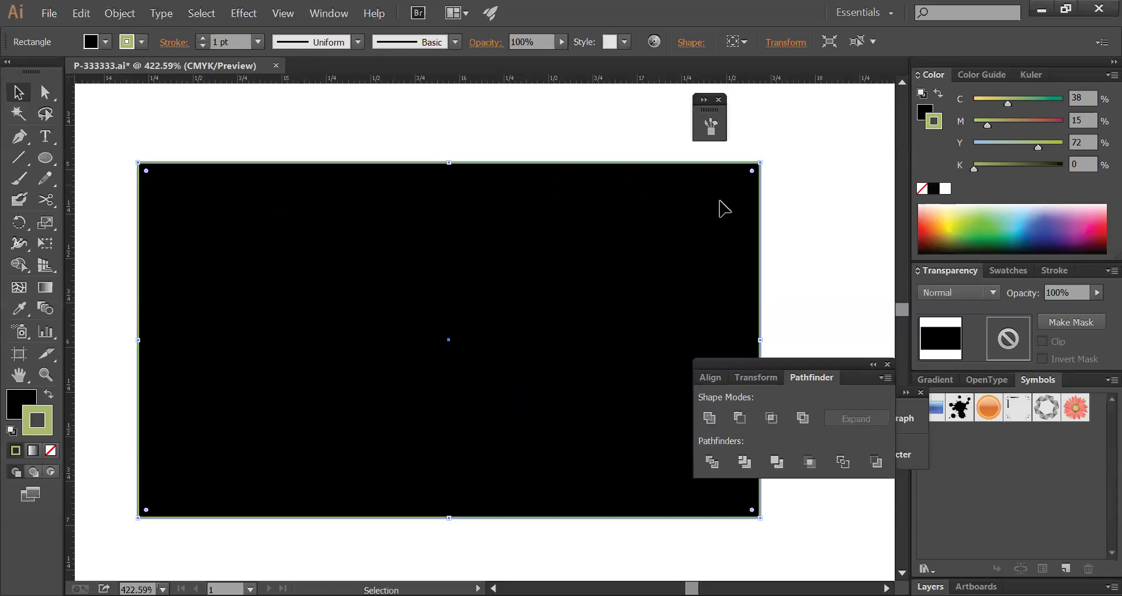
{"action": "left_click", "coordinate": [825, 206]}
{"action": "key", "text": "z"}
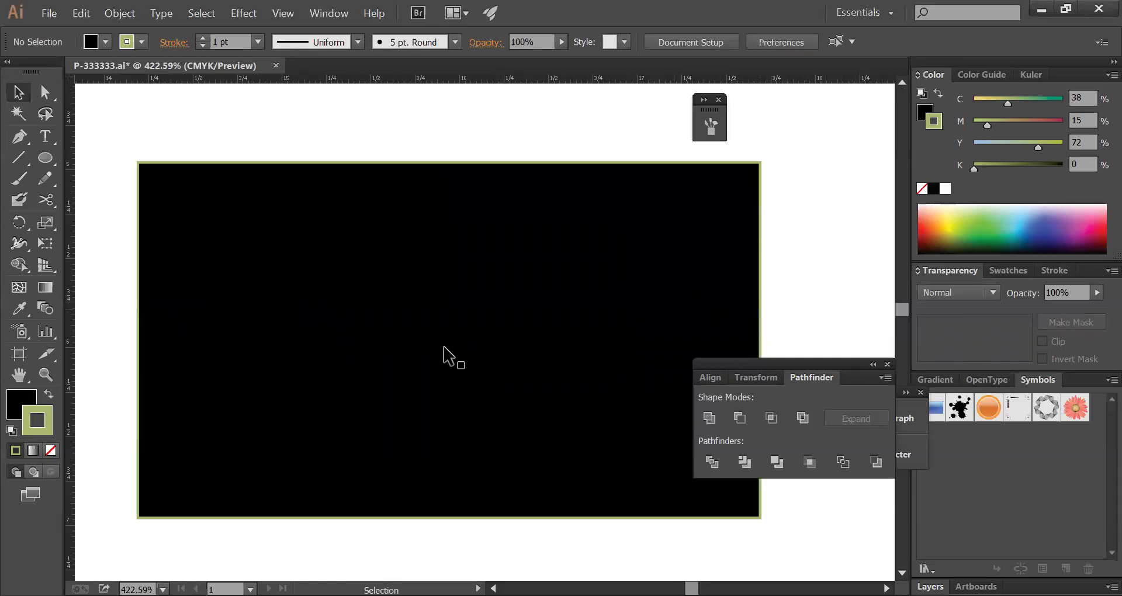
{"action": "left_click", "coordinate": [497, 358], "text": "alt"}
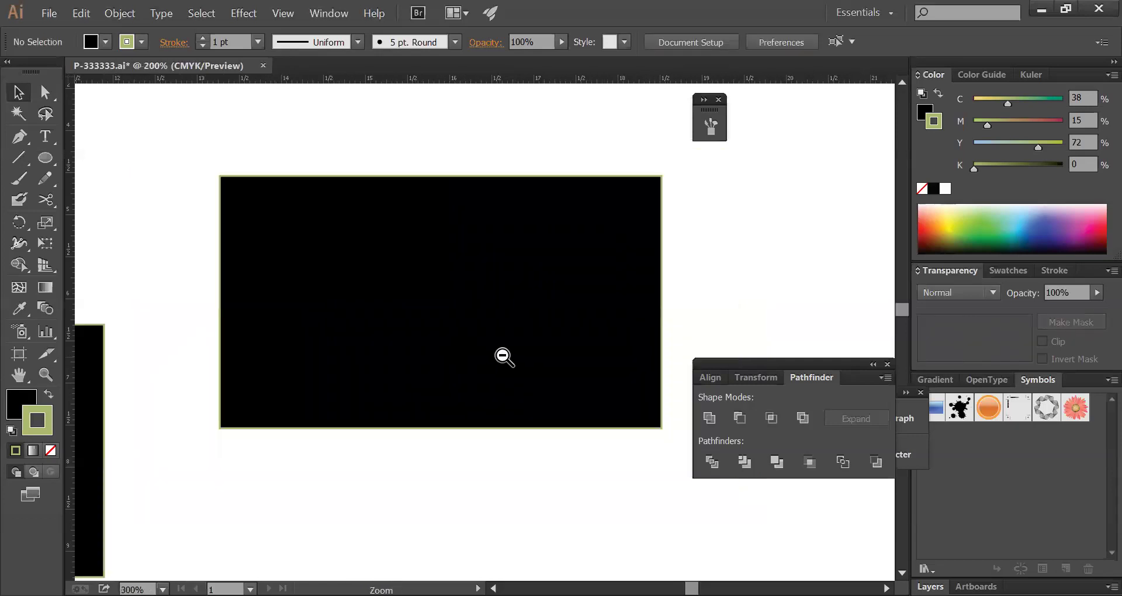
{"action": "left_click", "coordinate": [502, 357], "text": "alt"}
{"action": "key", "text": "v"}
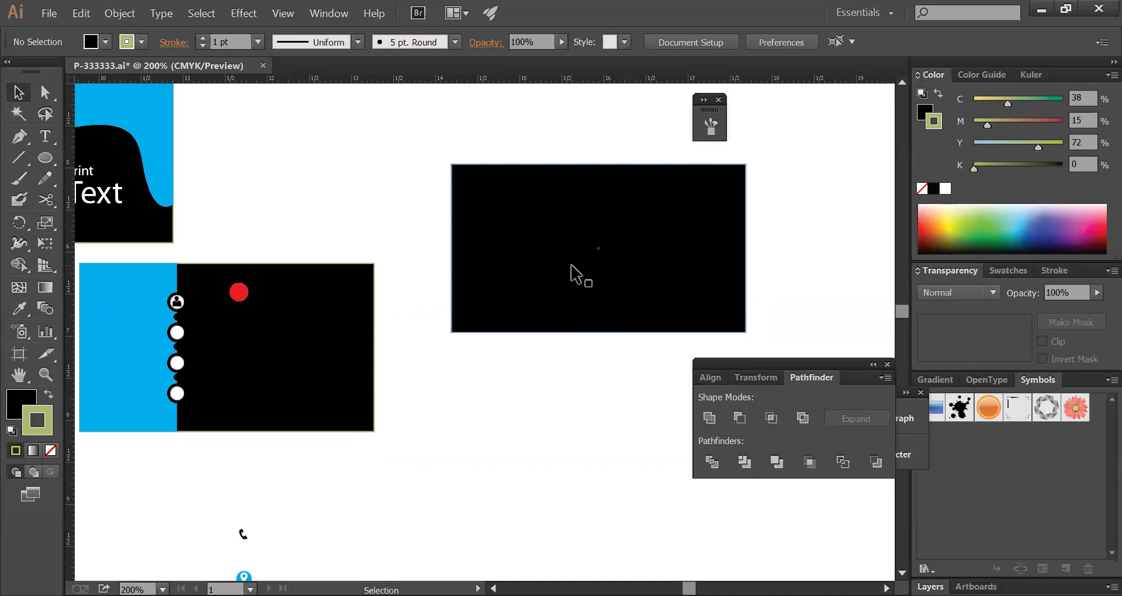
- Delete the "Print" and "Text" wording from the front side of the business card
{"action": "left_click_drag", "start_coordinate": [448, 300], "coordinate": [734, 280]}
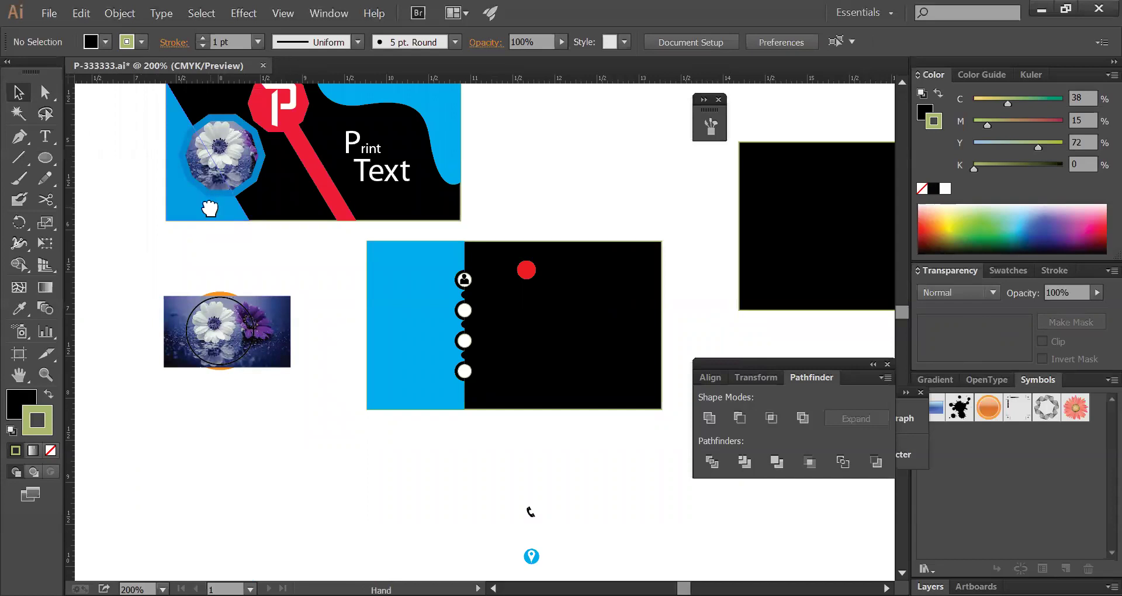
{"action": "scroll", "coordinate": [208, 202], "scroll_direction": "up", "scroll_amount": 3}
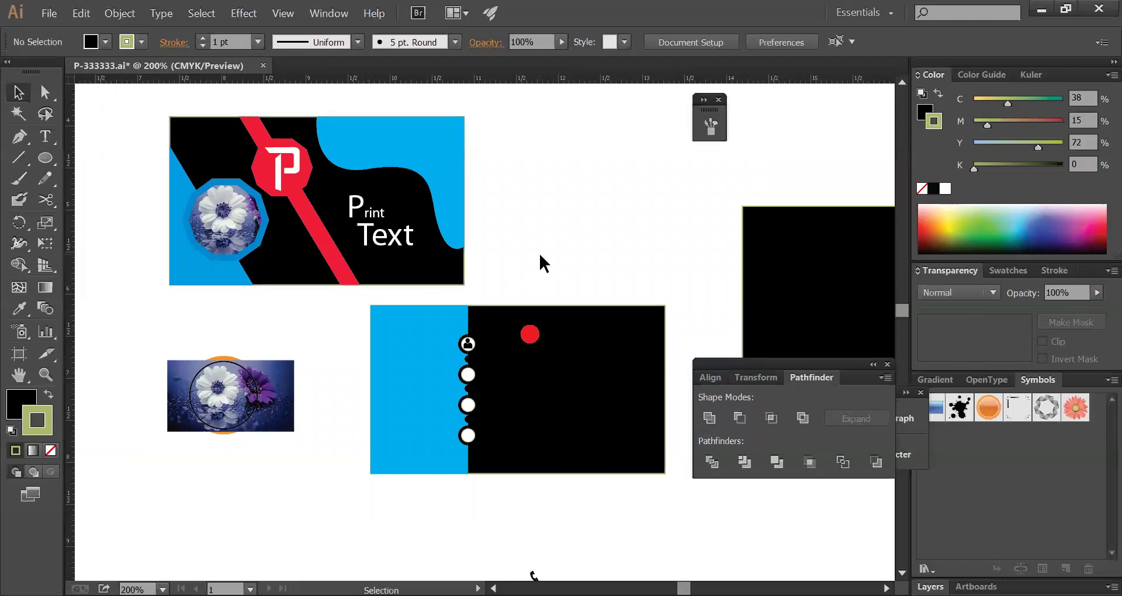
{"action": "key", "text": "space"}
{"action": "left_click_drag", "start_coordinate": [526, 233], "coordinate": [519, 171]}
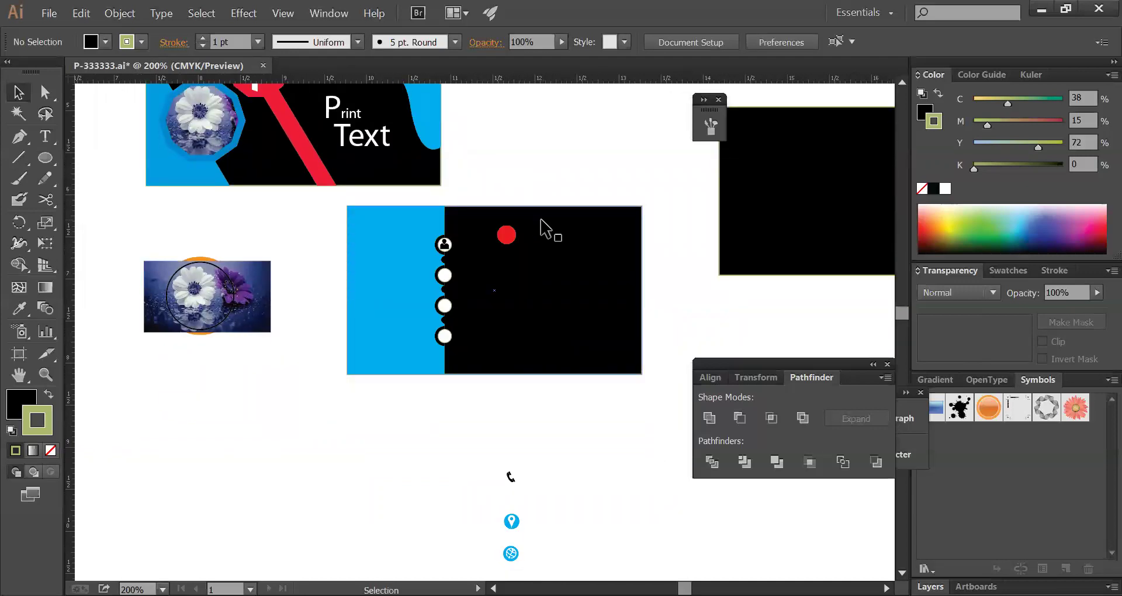
{"action": "left_click", "coordinate": [341, 147]}
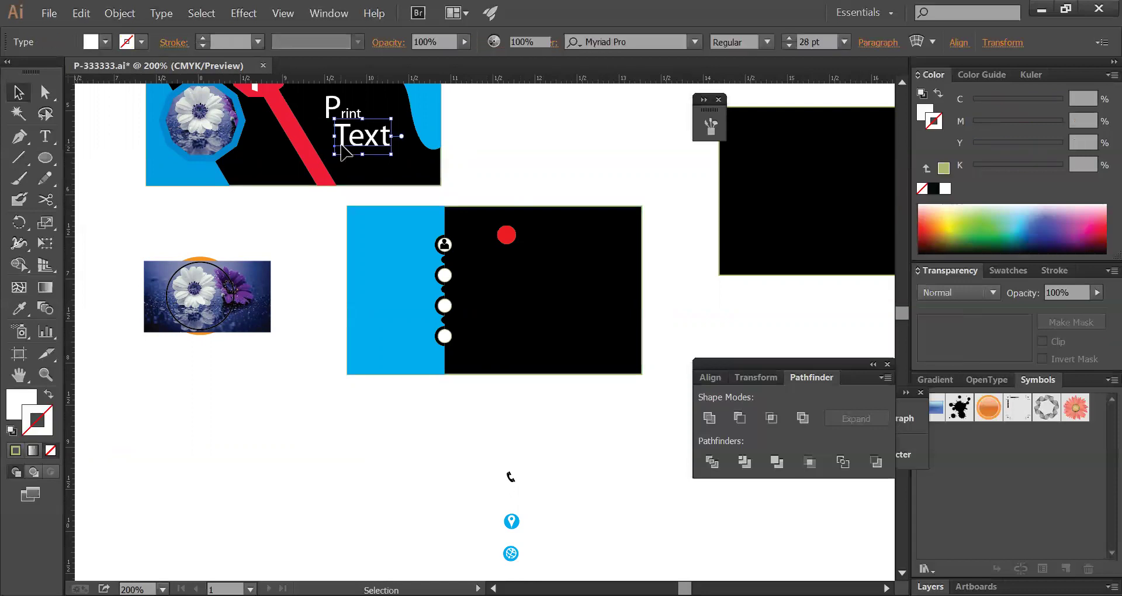
{"action": "key", "text": "ctrl+z"}
{"action": "key", "text": "ctrl+z"}
{"action": "key", "text": "ctrl+z"}
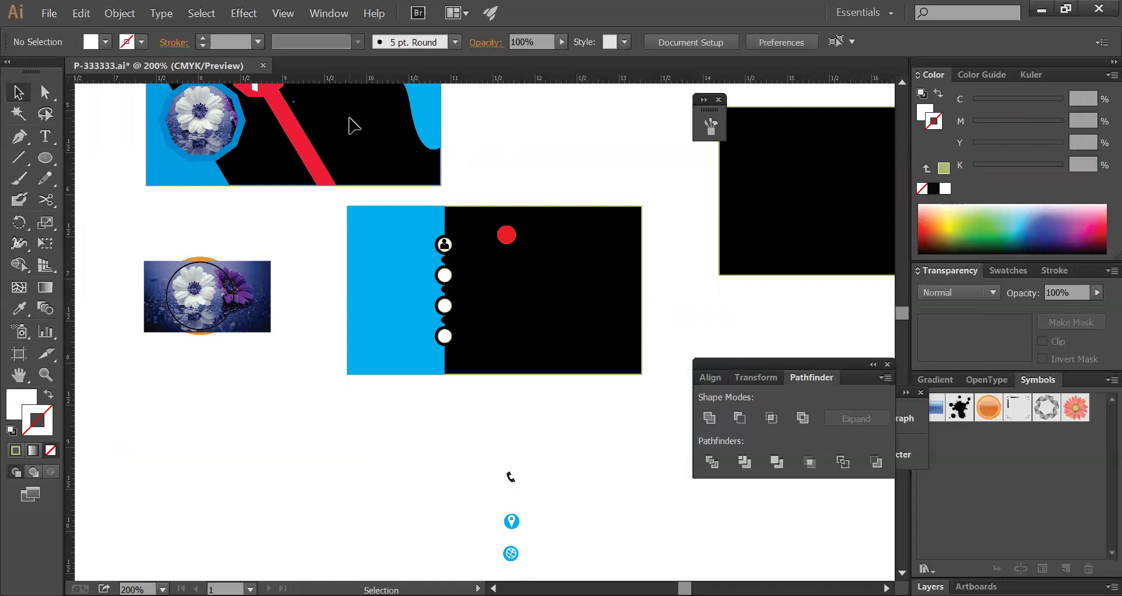
- Enlarge the phone icon to about 1.32 in wide and move it just below the back side of the card
{"action": "key", "text": "space"}
{"action": "left_click_drag", "start_coordinate": [441, 471], "coordinate": [515, 401]}
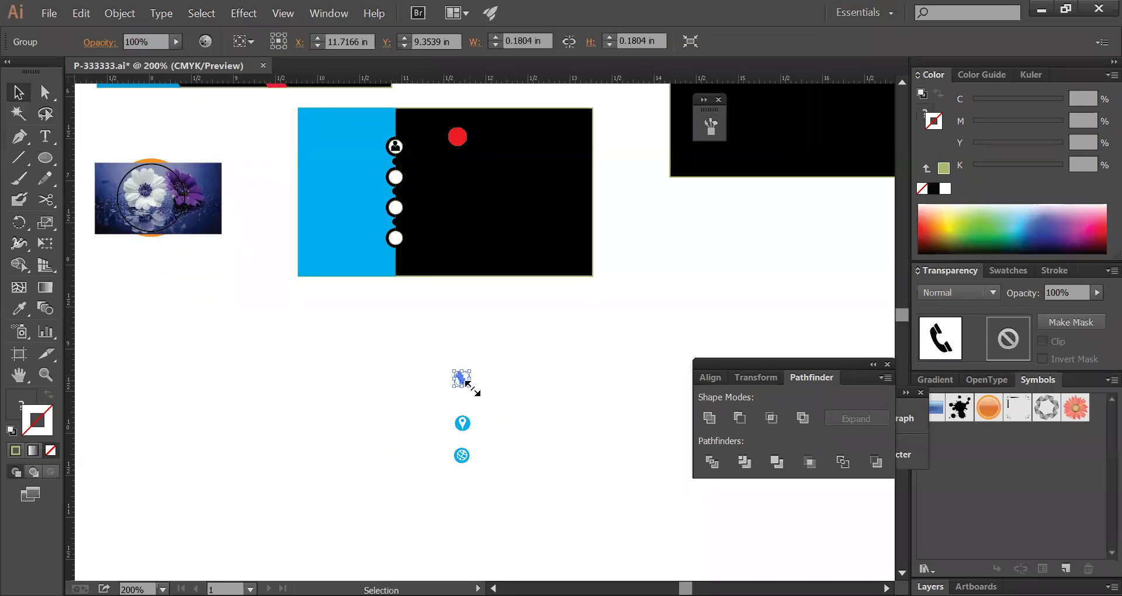
{"action": "left_click_drag", "start_coordinate": [468, 384], "coordinate": [518, 434]}
{"action": "left_click_drag", "start_coordinate": [484, 402], "coordinate": [589, 369]}
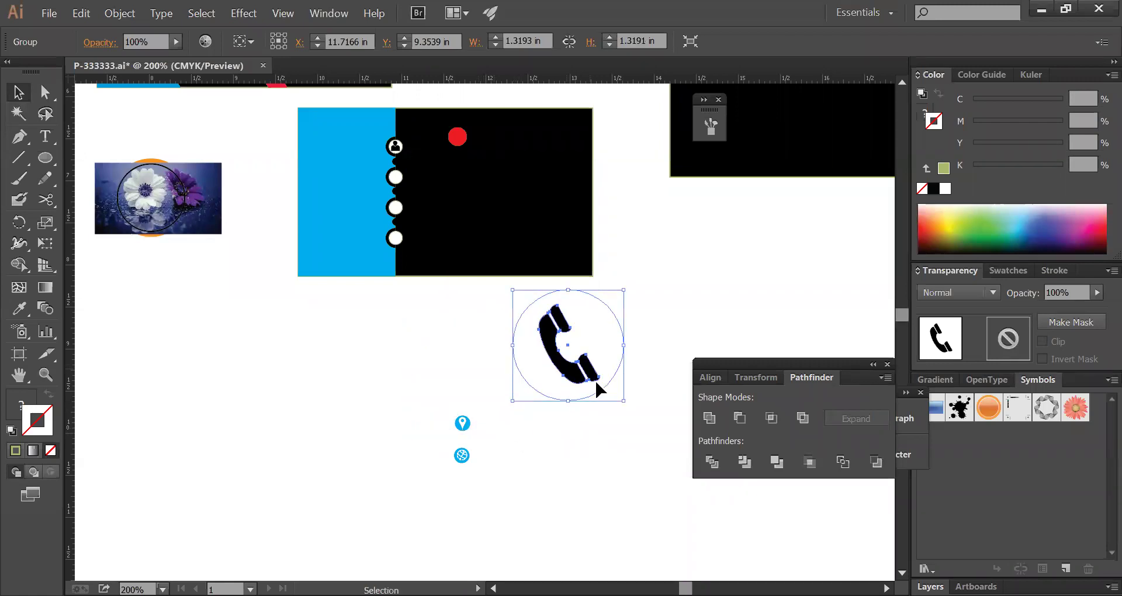
{"action": "left_click", "coordinate": [578, 409]}
{"action": "left_click", "coordinate": [563, 390]}
{"action": "left_click", "coordinate": [582, 434]}
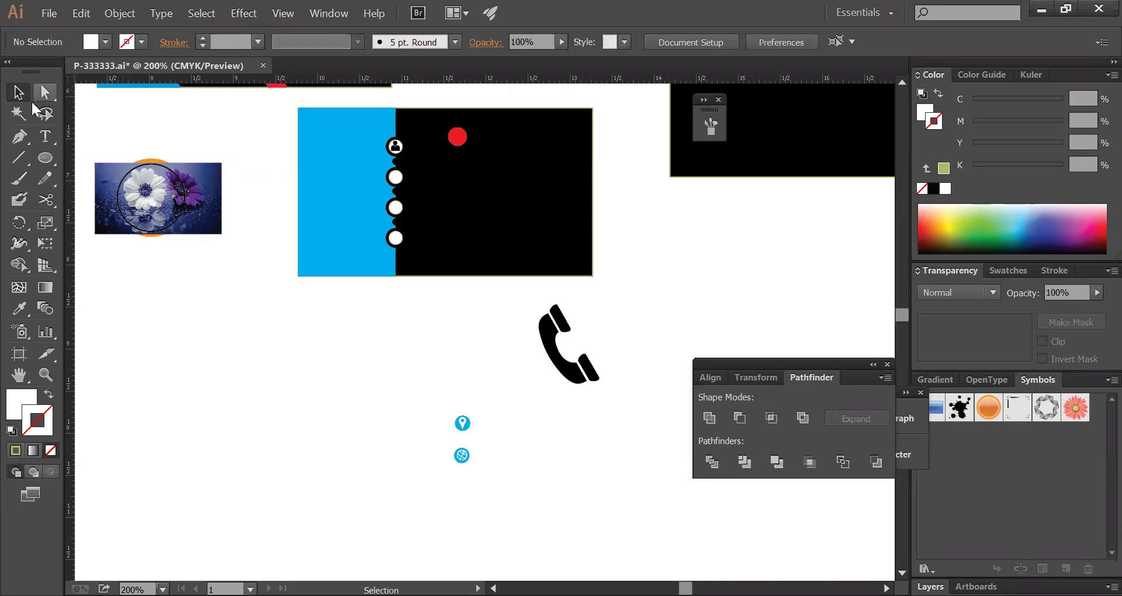
{"action": "left_click", "coordinate": [515, 343]}
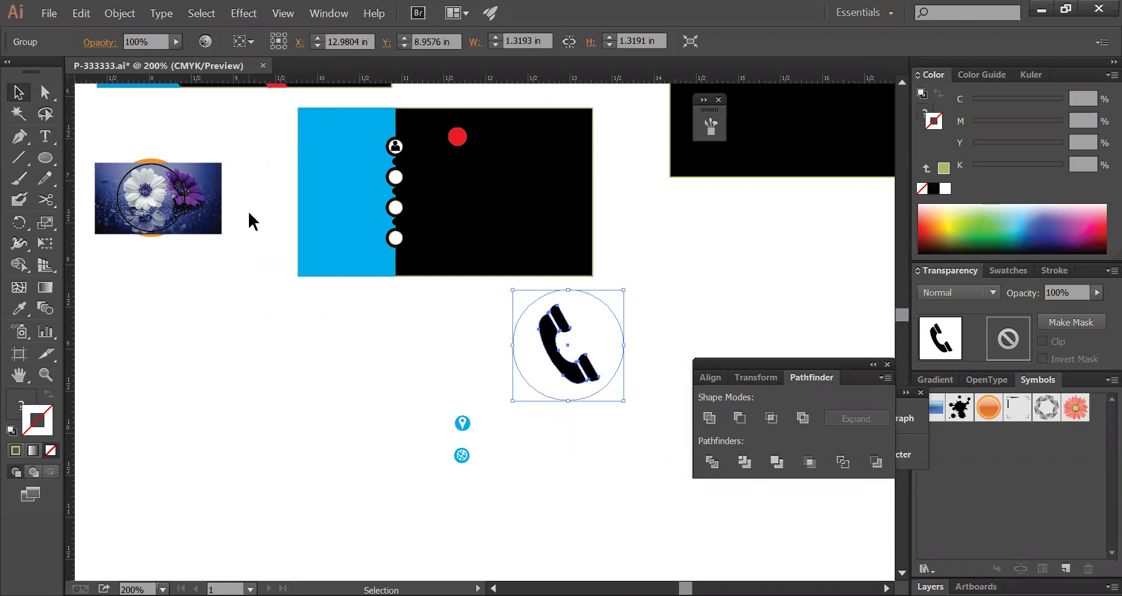
{"action": "left_click_drag", "start_coordinate": [326, 320], "coordinate": [292, 445]}
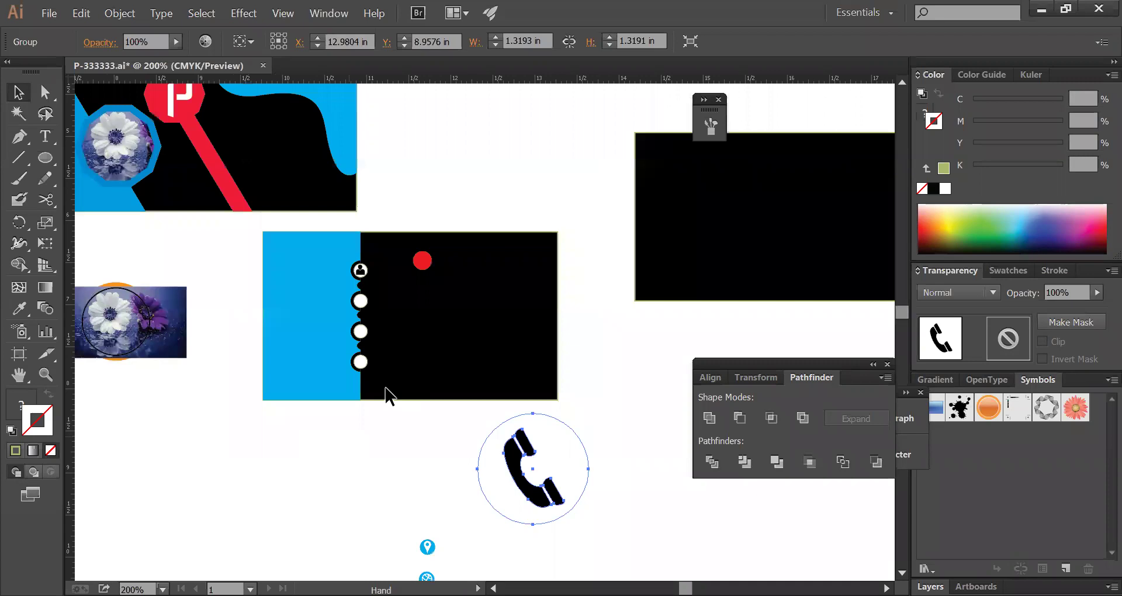
{"action": "left_click", "coordinate": [460, 177]}
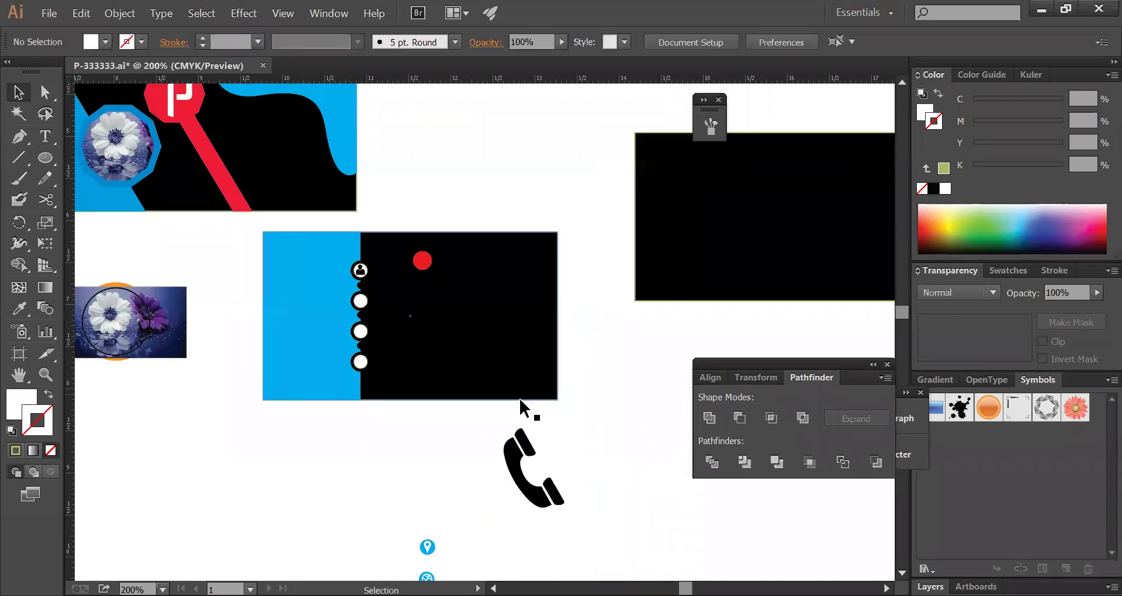
- Move the copied black rectangle next to the front side of the card, above the back side
{"action": "key", "text": "ctrl+minus"}
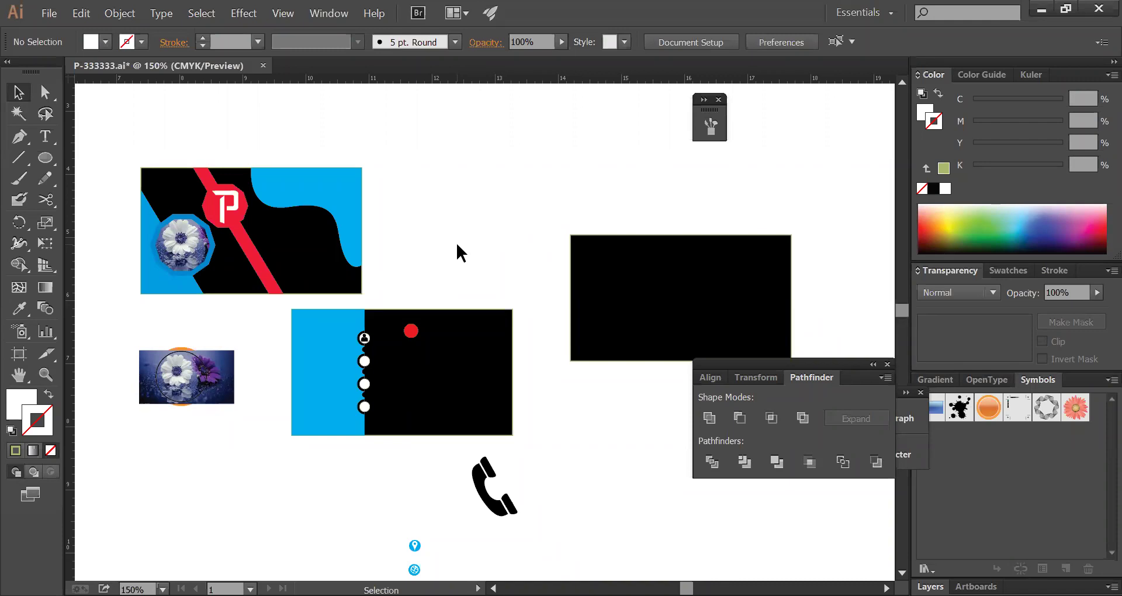
{"action": "key", "text": "space"}
{"action": "left_click_drag", "start_coordinate": [573, 338], "coordinate": [575, 358]}
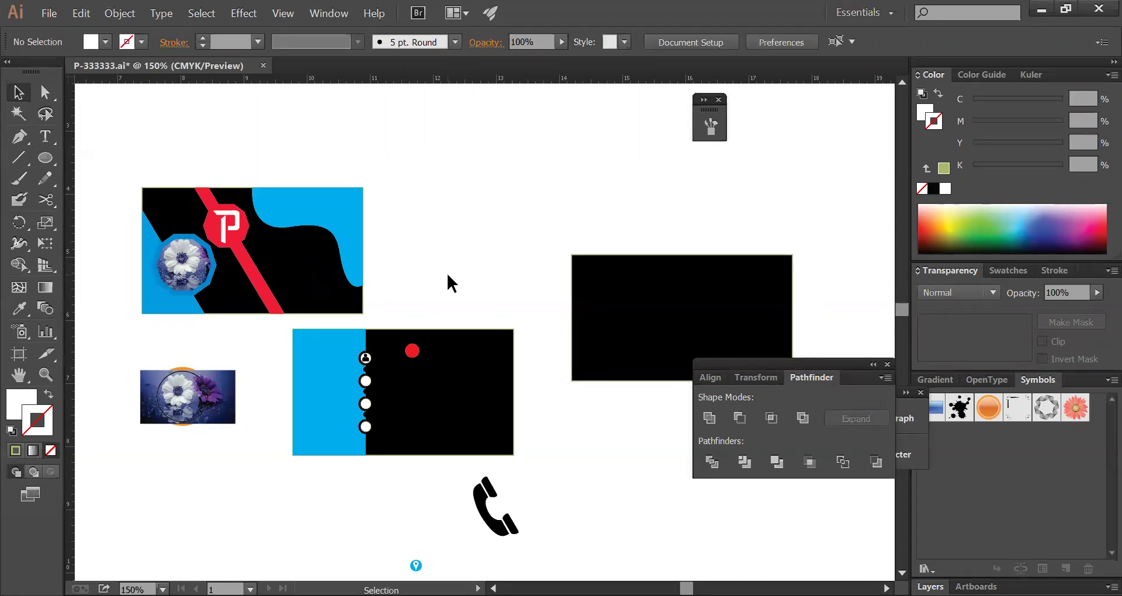
{"action": "left_click_drag", "start_coordinate": [590, 313], "coordinate": [444, 241]}
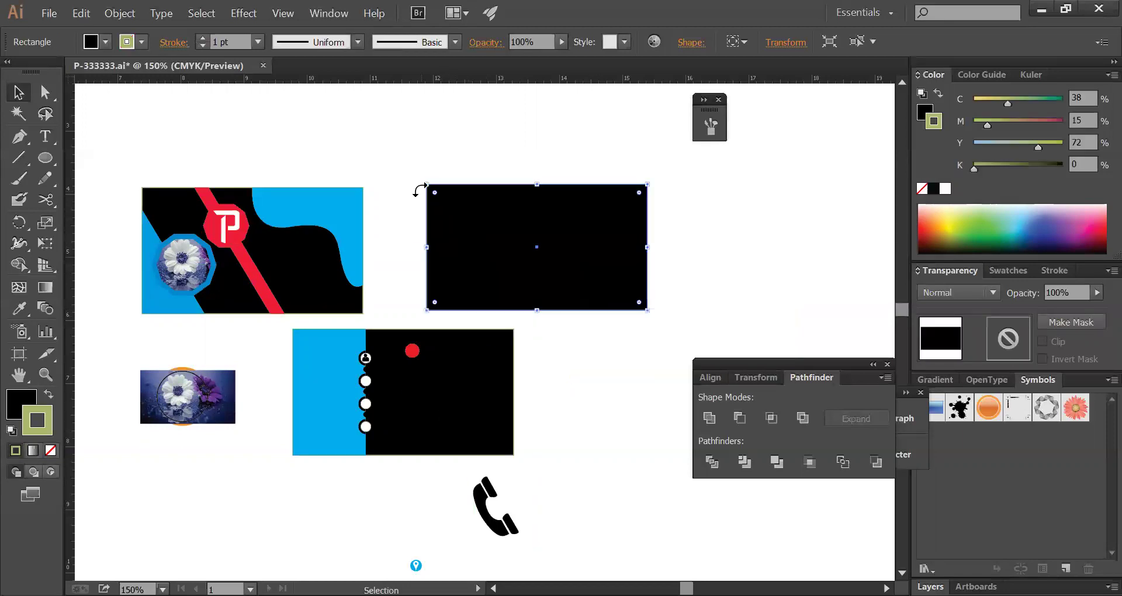
{"action": "left_click_drag", "start_coordinate": [415, 186], "coordinate": [783, 291]}
{"action": "left_click", "coordinate": [193, 185]}
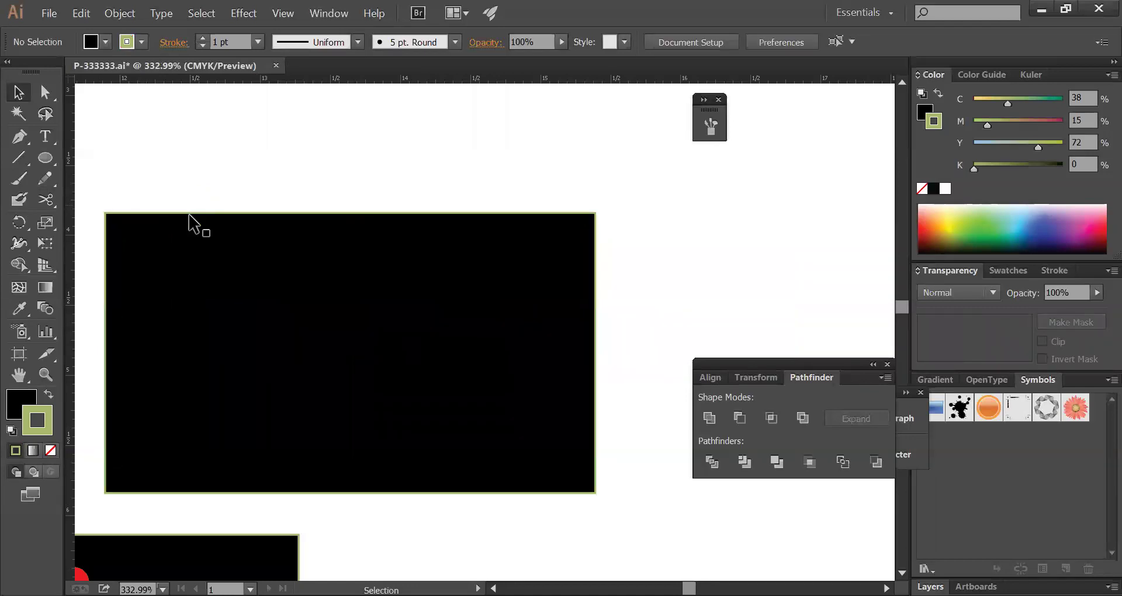
{"action": "left_click", "coordinate": [504, 338], "text": "ctrl+alt"}
{"action": "left_click", "coordinate": [503, 339], "text": "ctrl+alt"}
{"action": "left_click_drag", "start_coordinate": [476, 291], "coordinate": [449, 244]}
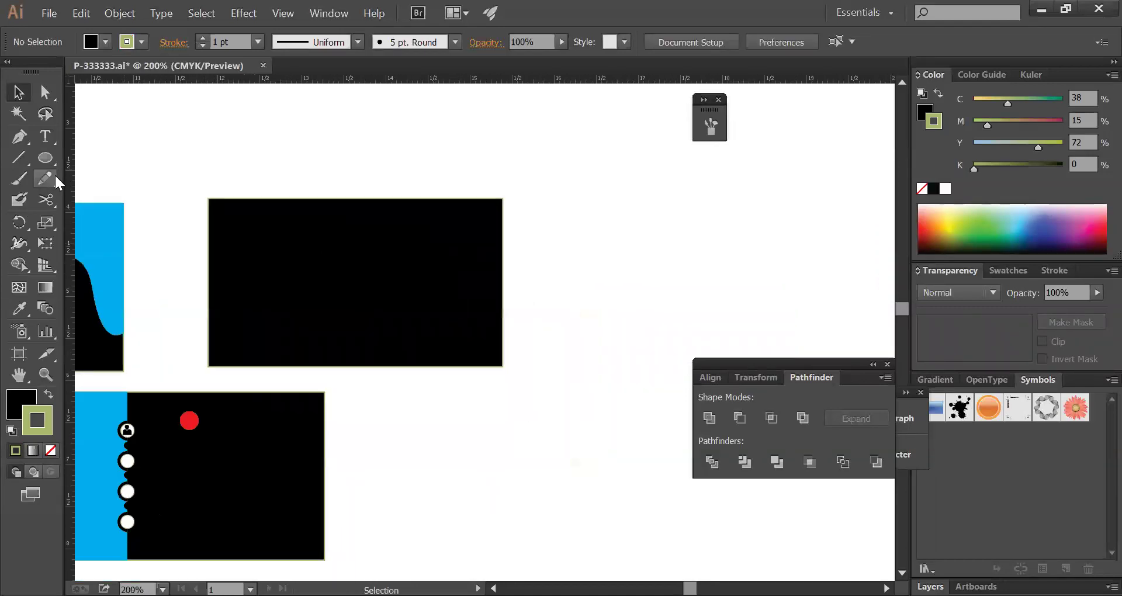
- Draw a black circle overlapping the middle of the copied rectangle's upper edge
{"action": "left_click", "coordinate": [43, 159]}
{"action": "left_click_drag", "start_coordinate": [237, 164], "coordinate": [356, 308]}
{"action": "left_click_drag", "start_coordinate": [314, 260], "coordinate": [357, 242]}
- Divide the overlapping circle and rectangle into separate shapes and move both circle pieces away from the cutout
{"action": "left_click", "coordinate": [421, 306], "text": "ctrl+shift"}
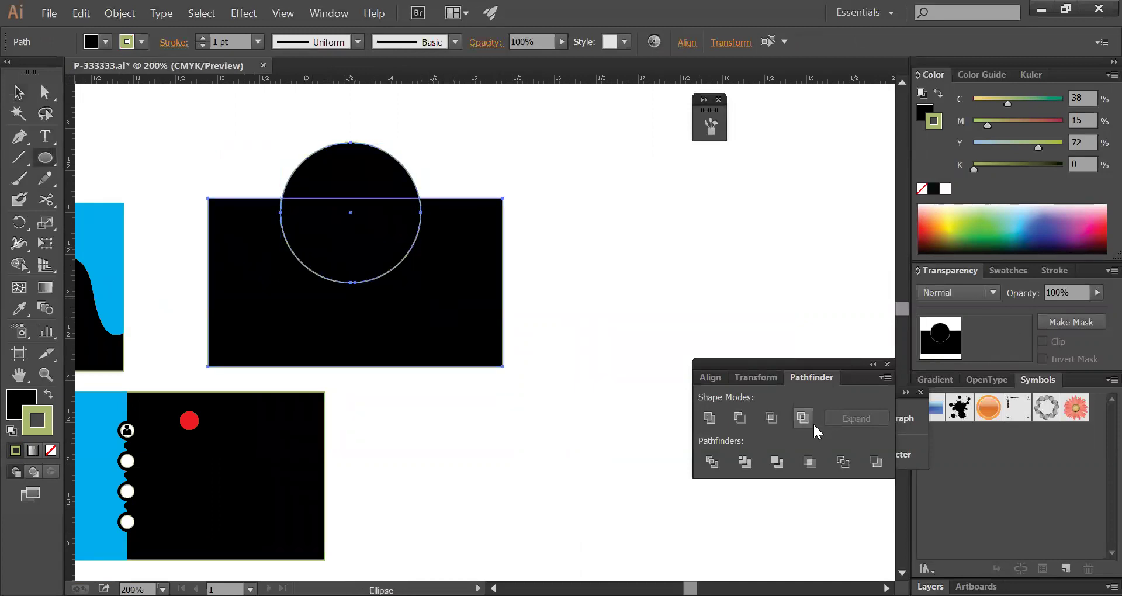
{"action": "left_click", "coordinate": [582, 302], "text": "ctrl"}
{"action": "left_click", "coordinate": [353, 202]}
{"action": "left_click_drag", "start_coordinate": [324, 170], "coordinate": [493, 147]}
{"action": "left_click_drag", "start_coordinate": [374, 217], "coordinate": [480, 177]}
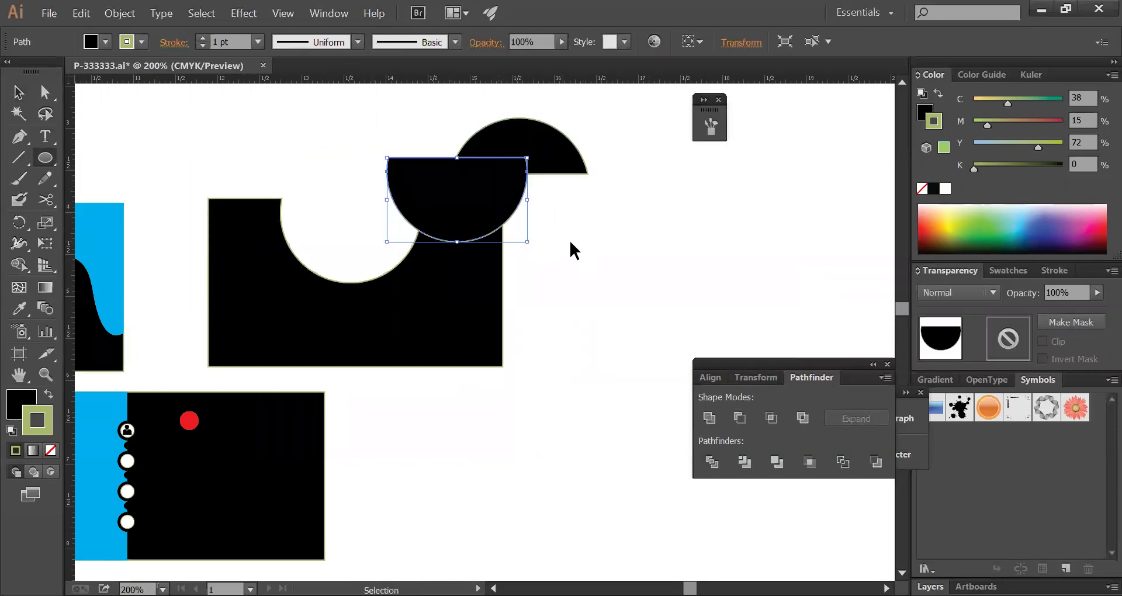
- Cut the notched rectangle's outline with the Scissors tool at a point on its right edge
{"action": "left_click", "coordinate": [604, 266]}
{"action": "left_click", "coordinate": [46, 200]}
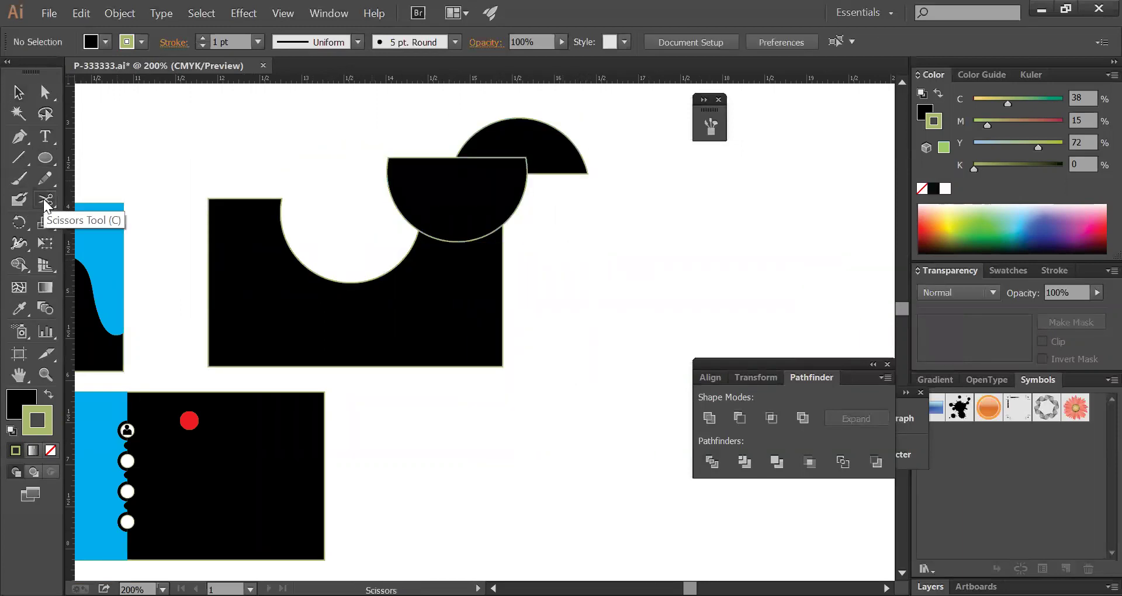
{"action": "left_click_drag", "start_coordinate": [414, 235], "coordinate": [602, 332]}
{"action": "left_click", "coordinate": [454, 284]}
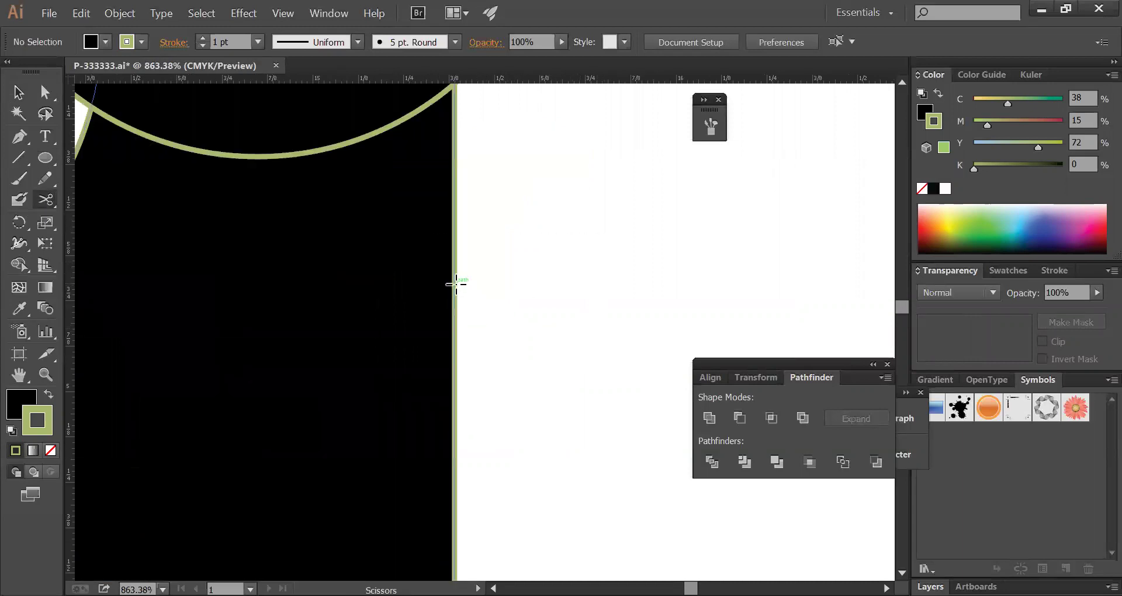
{"action": "left_click", "coordinate": [563, 326], "text": "ctrl+alt"}
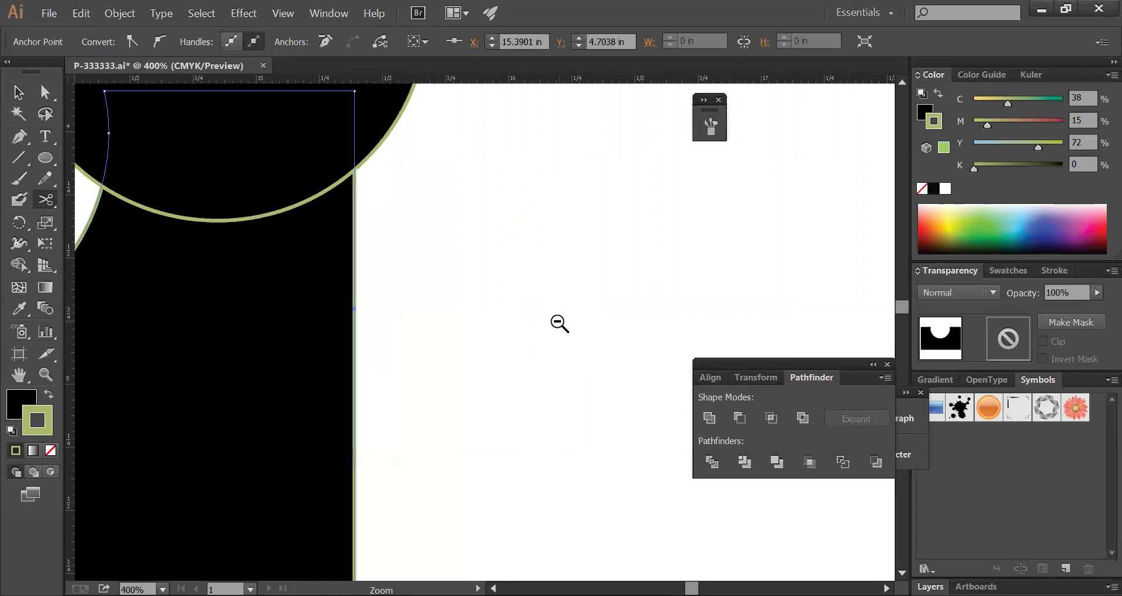
{"action": "left_click", "coordinate": [564, 326], "text": "ctrl+alt"}
{"action": "left_click_drag", "start_coordinate": [379, 315], "coordinate": [482, 272]}
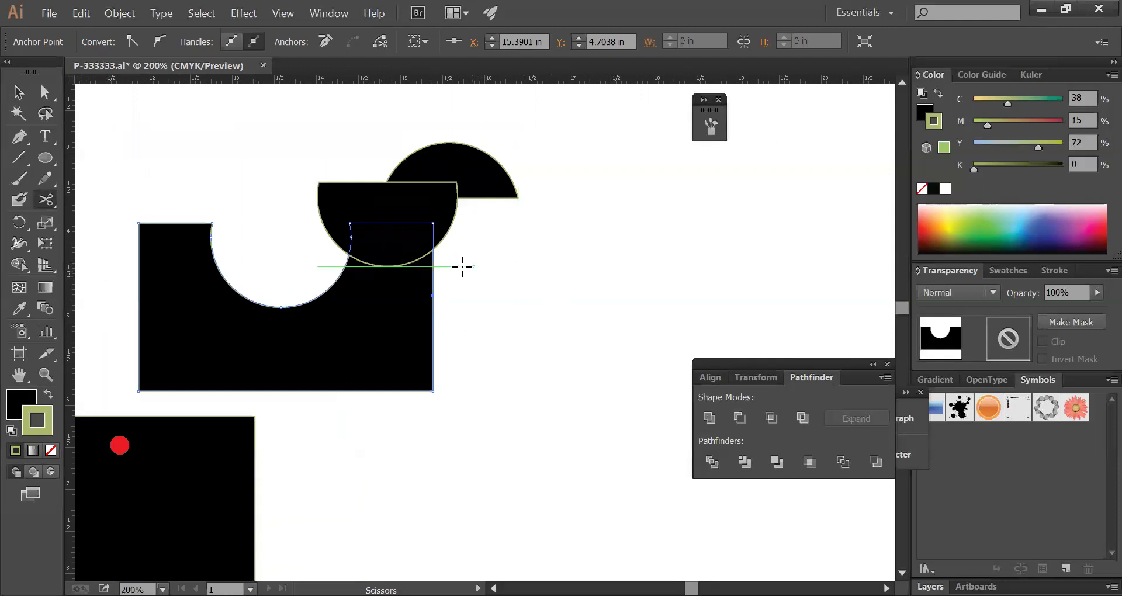
- Trace one petal of the white flower in the photo with the Pen tool as a closed curved shape
{"action": "left_click", "coordinate": [19, 136]}
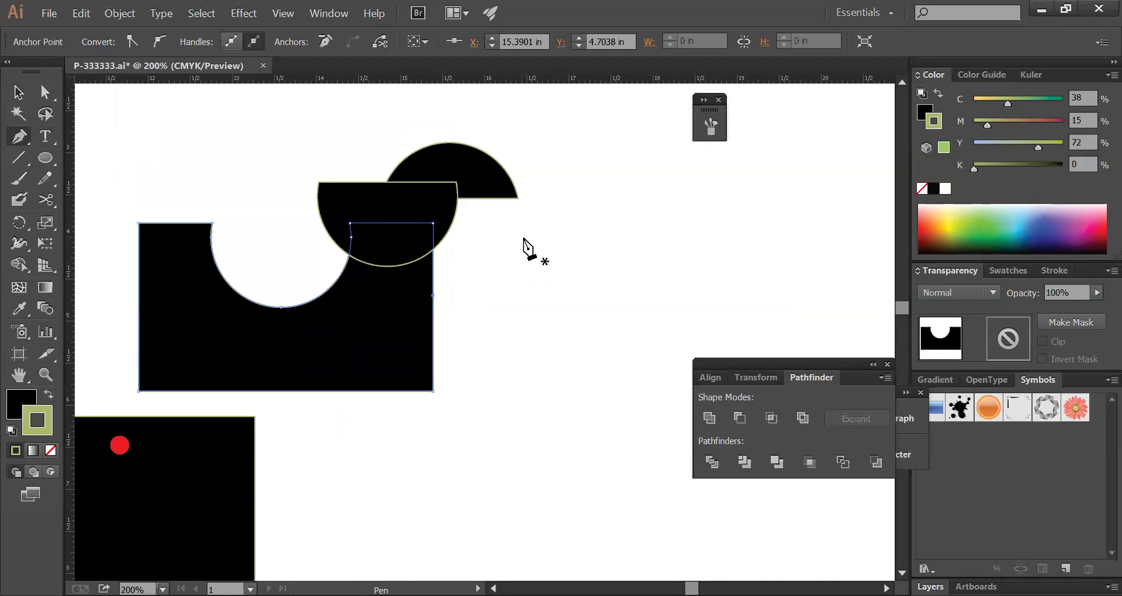
{"action": "left_click_drag", "start_coordinate": [441, 541], "coordinate": [601, 390]}
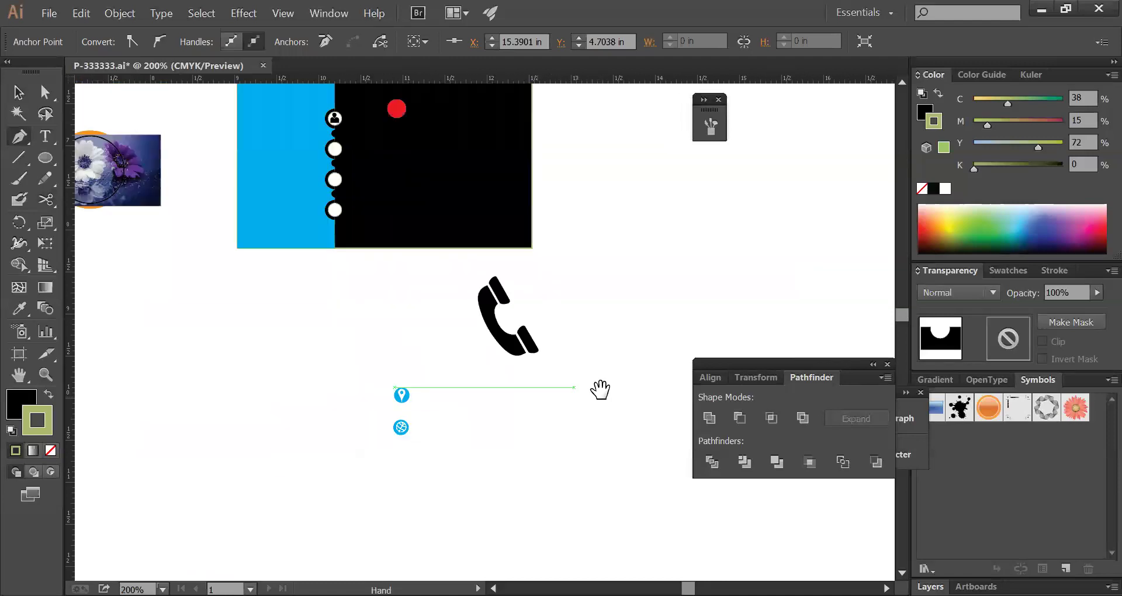
{"action": "left_click_drag", "start_coordinate": [435, 311], "coordinate": [541, 333]}
{"action": "left_click_drag", "start_coordinate": [150, 176], "coordinate": [419, 271]}
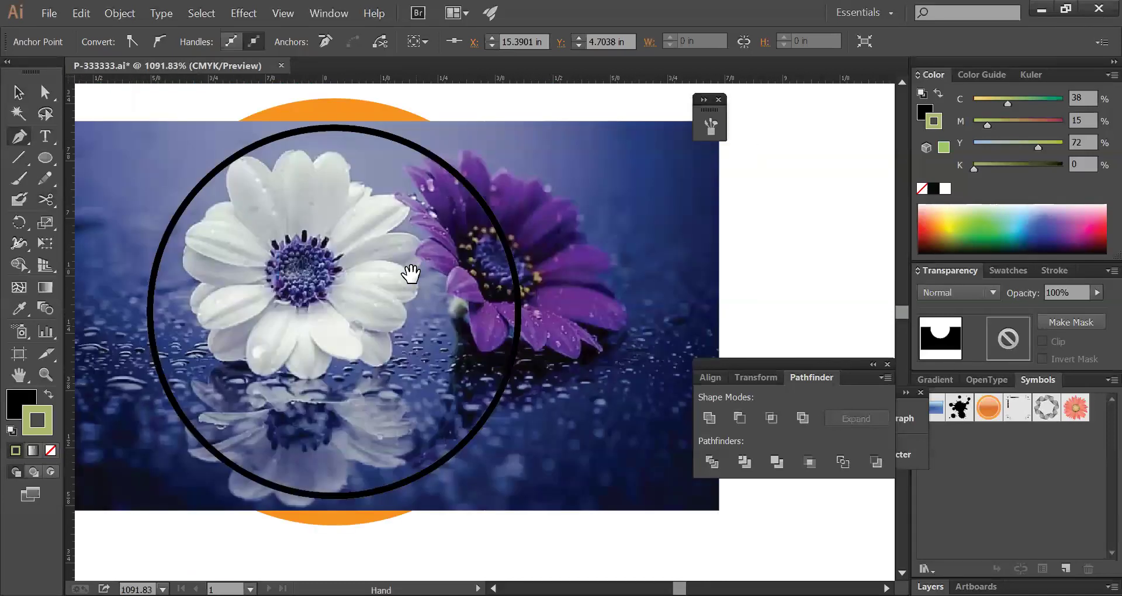
{"action": "left_click_drag", "start_coordinate": [153, 145], "coordinate": [526, 334]}
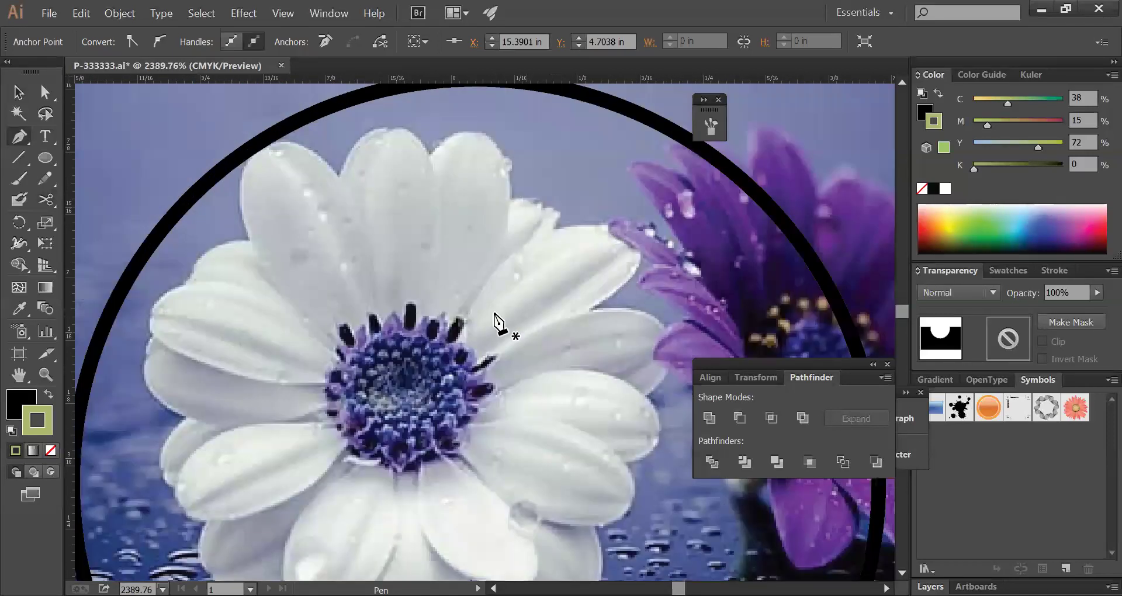
{"action": "left_click", "coordinate": [371, 323]}
{"action": "left_click_drag", "start_coordinate": [329, 166], "coordinate": [260, 103]}
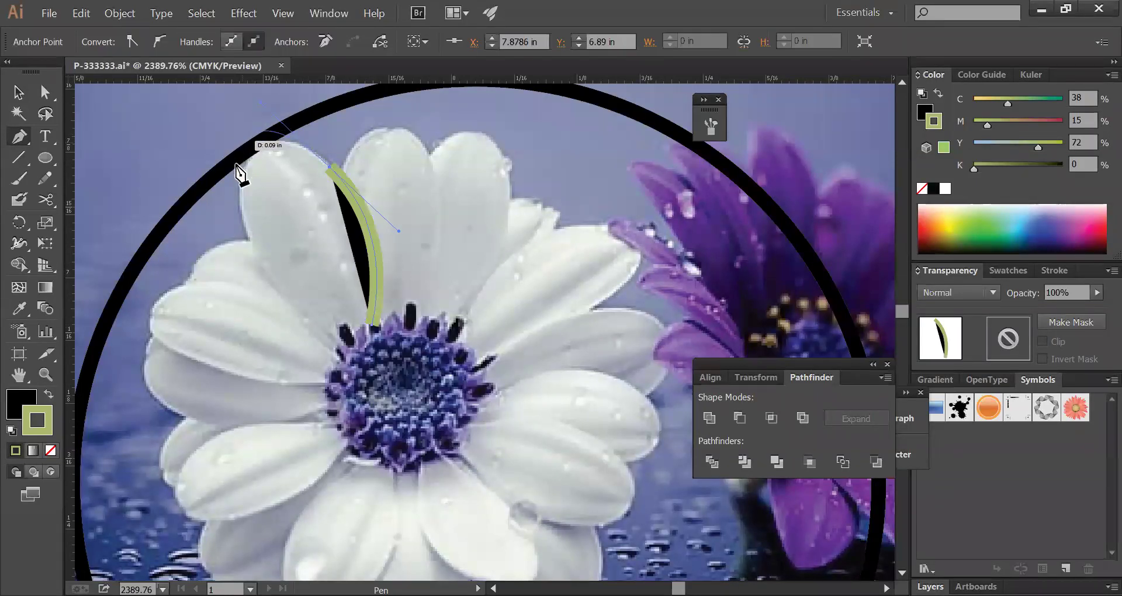
{"action": "left_click_drag", "start_coordinate": [239, 186], "coordinate": [267, 255]}
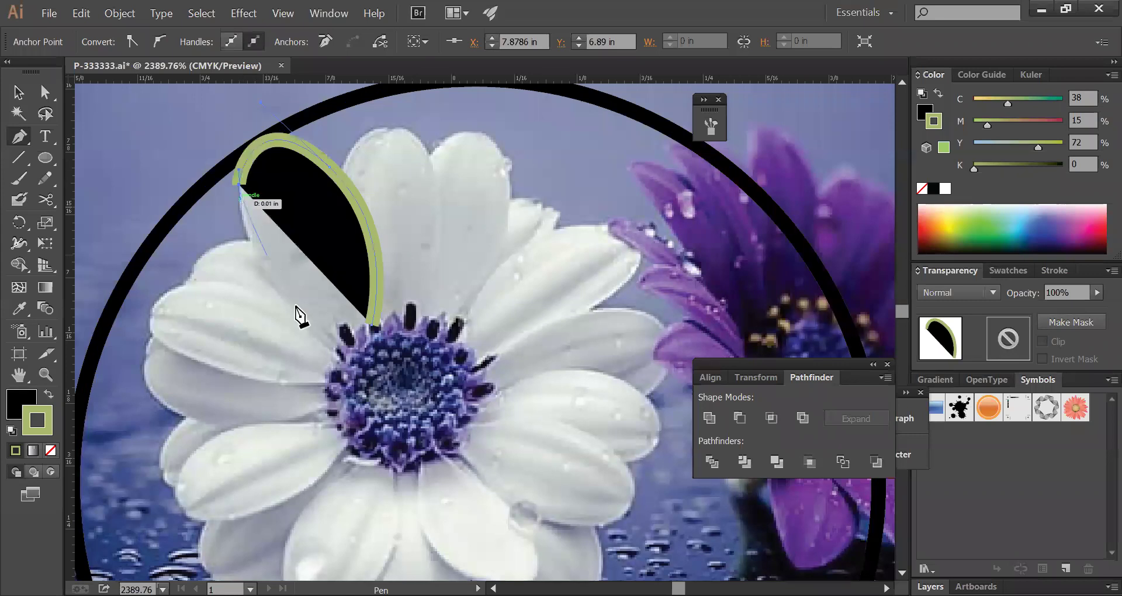
{"action": "left_click_drag", "start_coordinate": [340, 353], "coordinate": [463, 457]}
{"action": "left_click", "coordinate": [372, 323]}
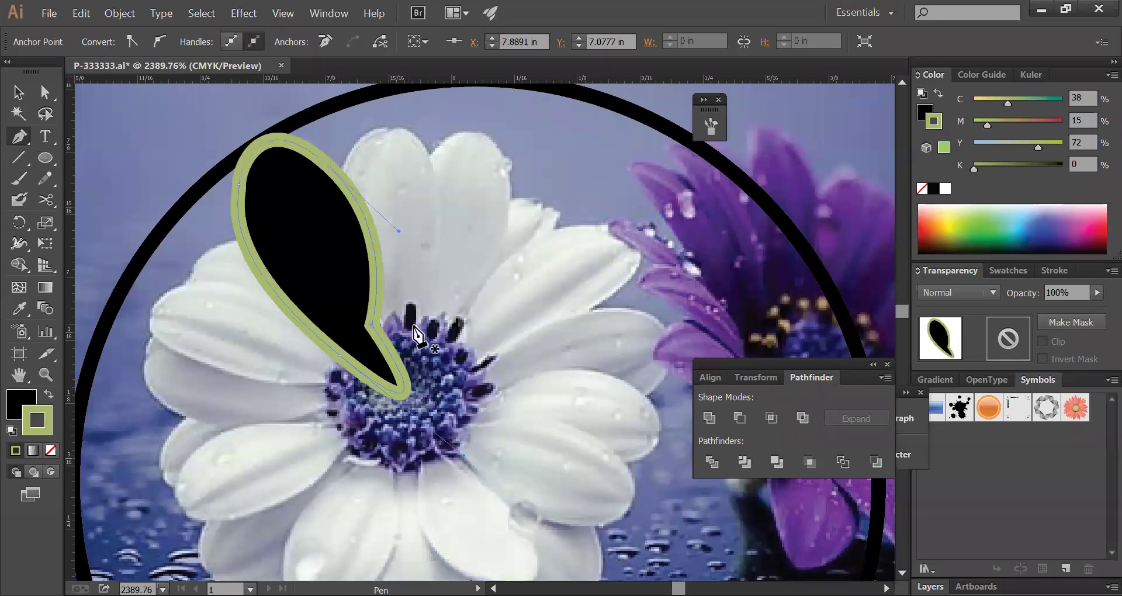
{"action": "left_click", "coordinate": [571, 356], "text": "ctrl"}
{"action": "scroll", "coordinate": [572, 356], "scroll_direction": "down", "scroll_amount": 3, "text": "alt"}
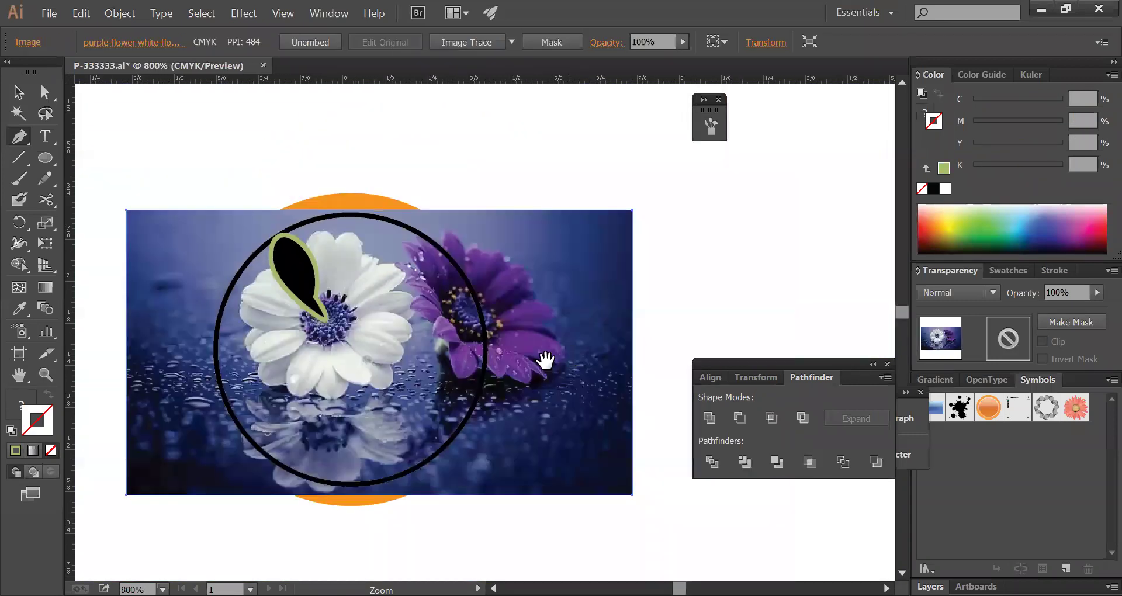
{"action": "scroll", "coordinate": [514, 330], "scroll_direction": "down", "scroll_amount": 2}
{"action": "scroll", "coordinate": [514, 330], "scroll_direction": "left", "scroll_amount": 2}
{"action": "left_click_drag", "start_coordinate": [361, 227], "coordinate": [458, 286]}
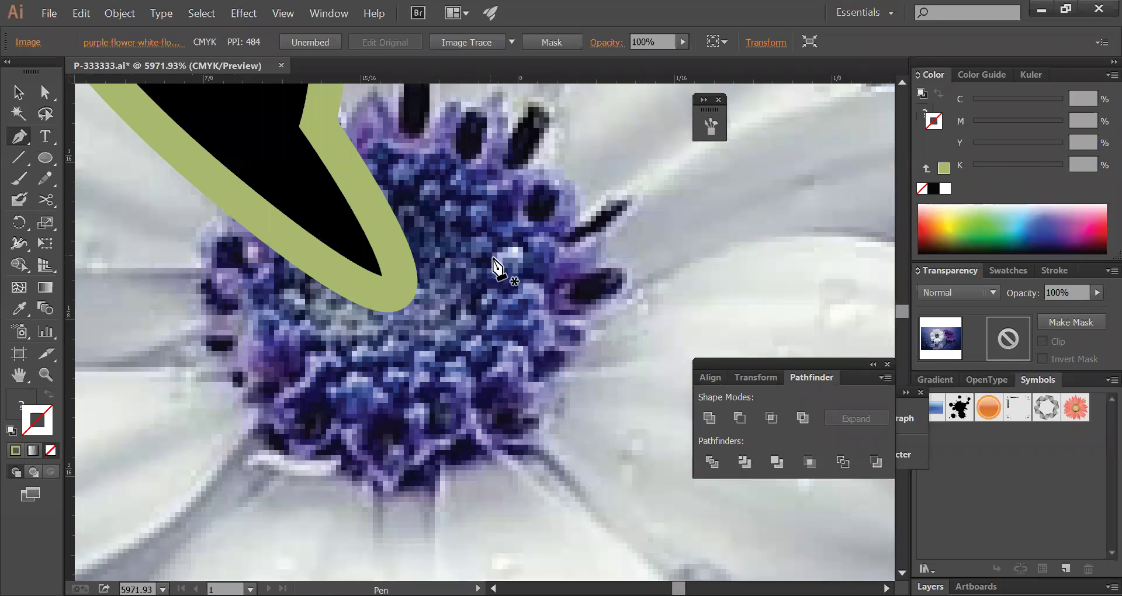
{"action": "scroll", "coordinate": [515, 328], "scroll_direction": "down", "scroll_amount": 6}
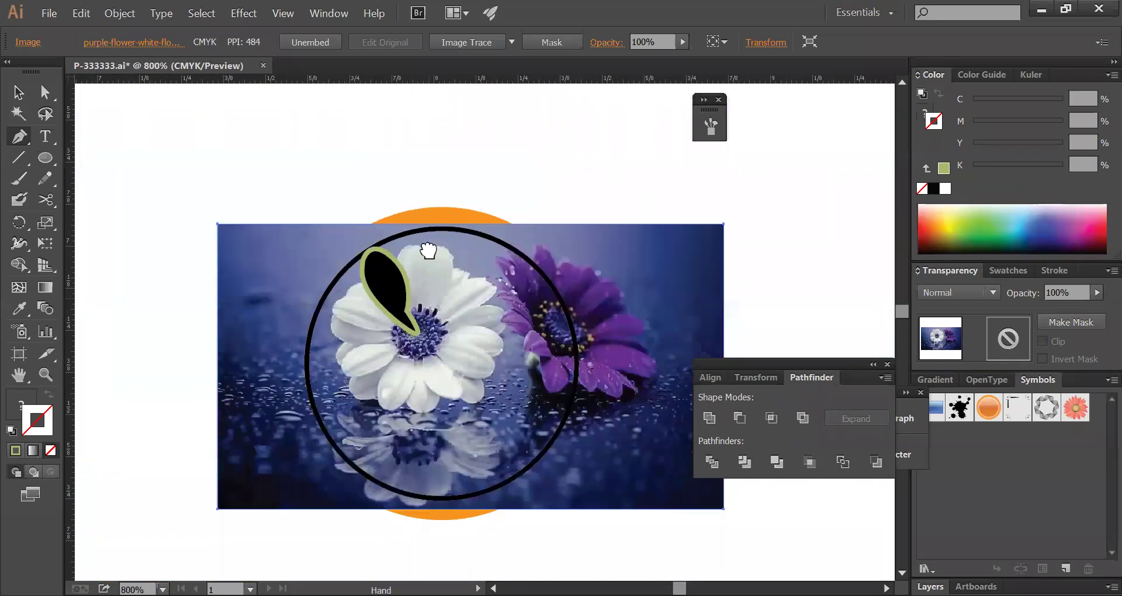
{"action": "scroll", "coordinate": [428, 251], "scroll_direction": "down", "scroll_amount": 3}
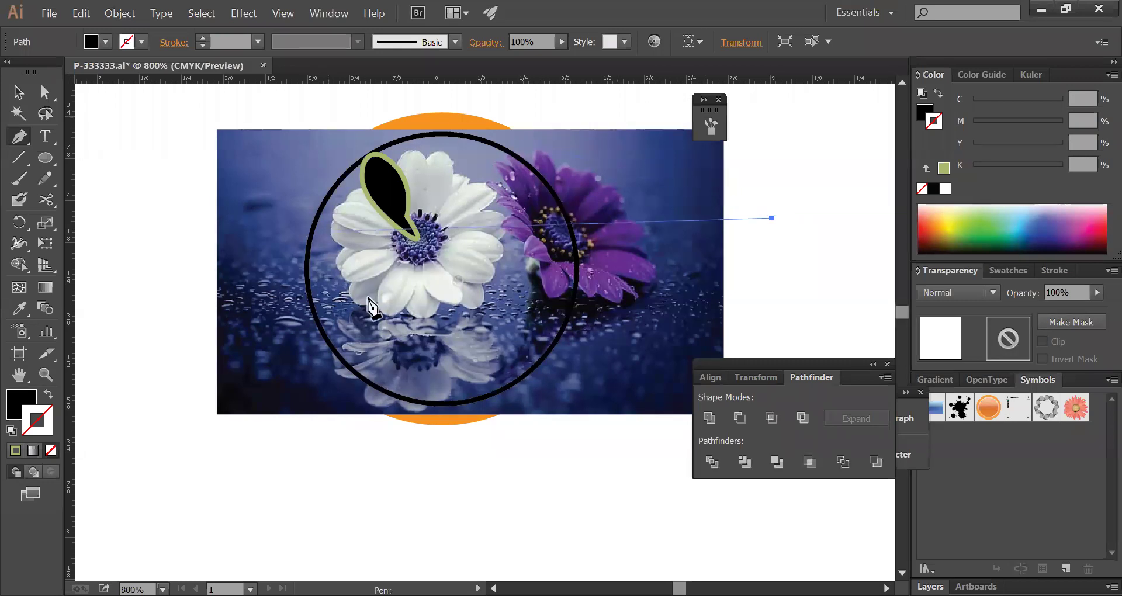
{"action": "left_click", "coordinate": [802, 268], "text": "ctrl"}
{"action": "left_click_drag", "start_coordinate": [802, 269], "coordinate": [752, 197]}
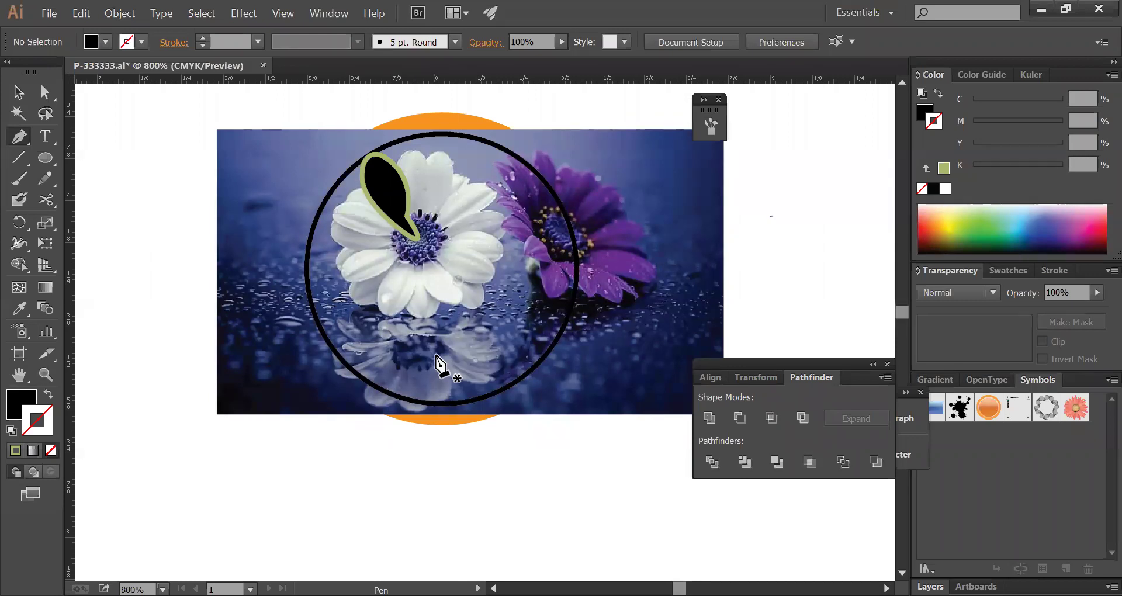
{"action": "key", "text": "ctrl"}
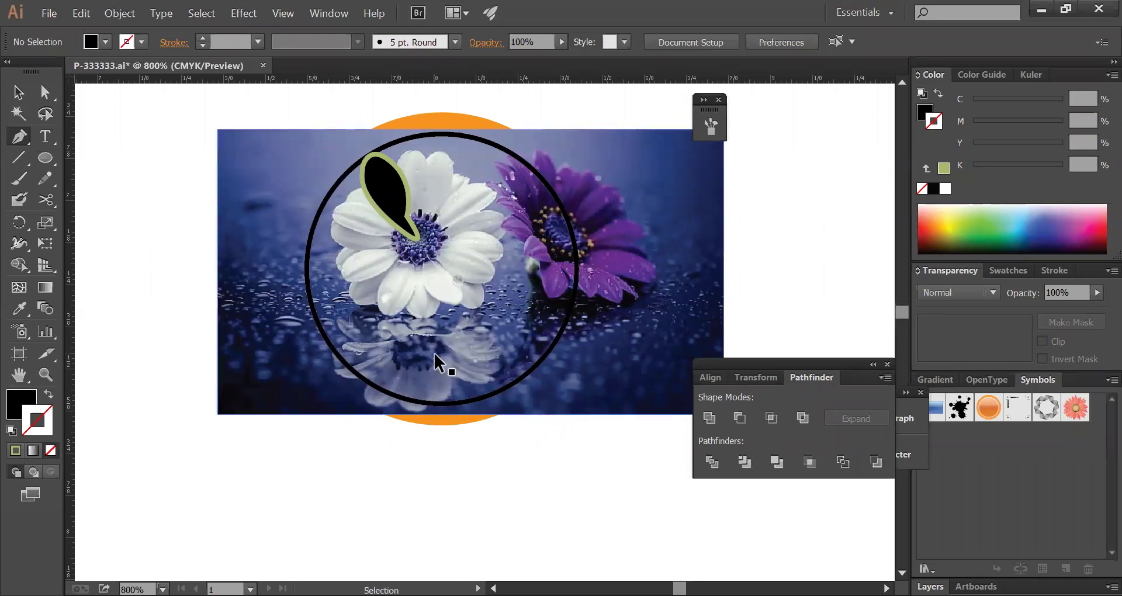
- Create a new Letter-size document with one artboard
{"action": "key", "text": "ctrl+n"}
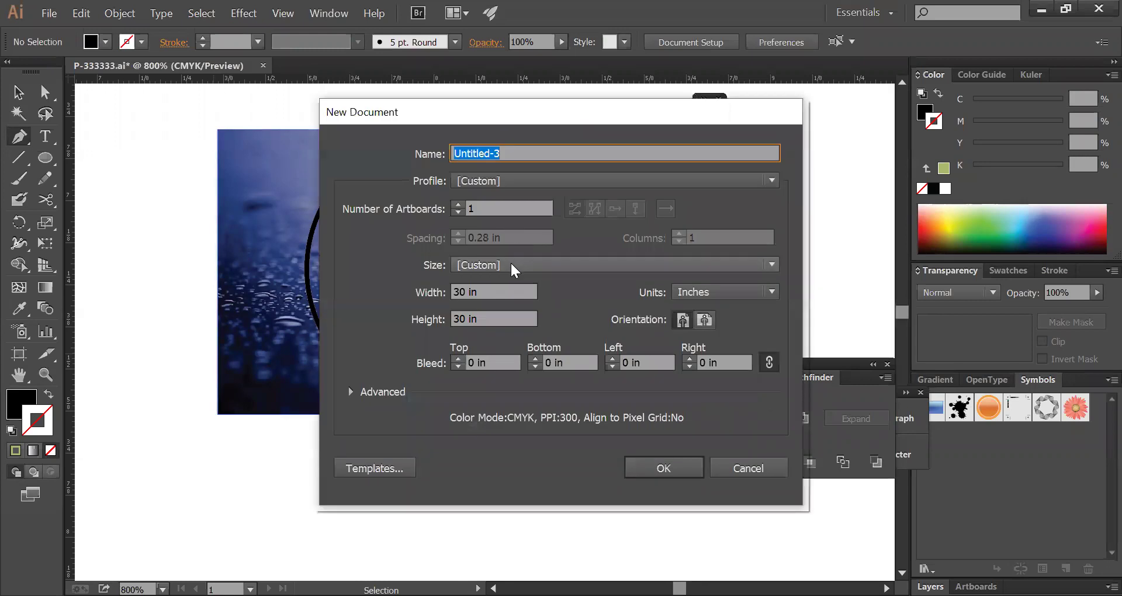
{"action": "left_click", "coordinate": [513, 269]}
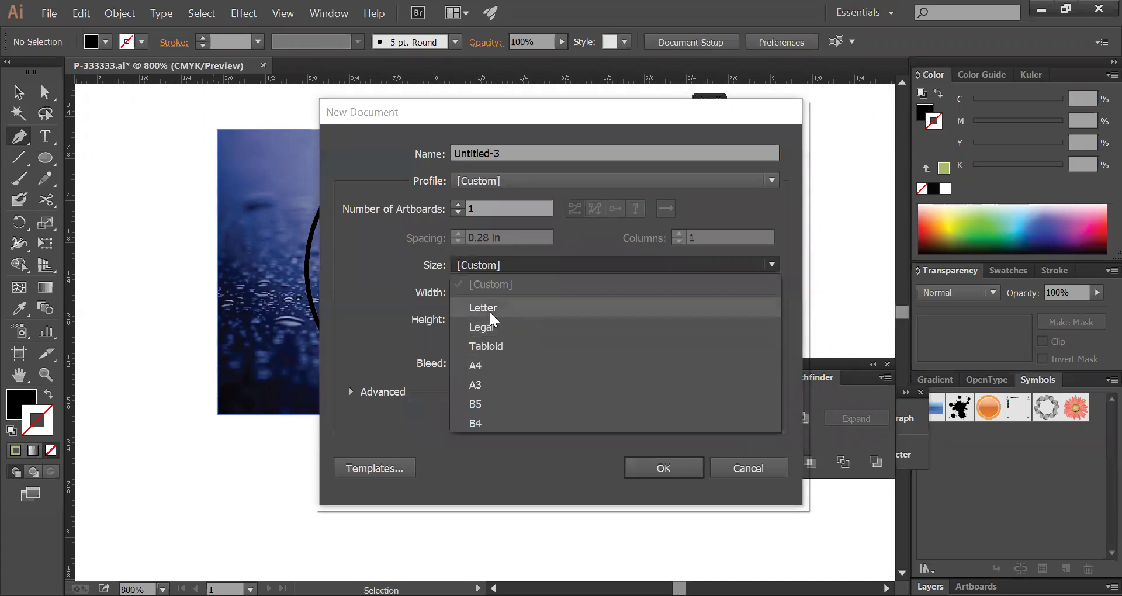
{"action": "left_click", "coordinate": [493, 310]}
{"action": "left_click", "coordinate": [634, 464]}
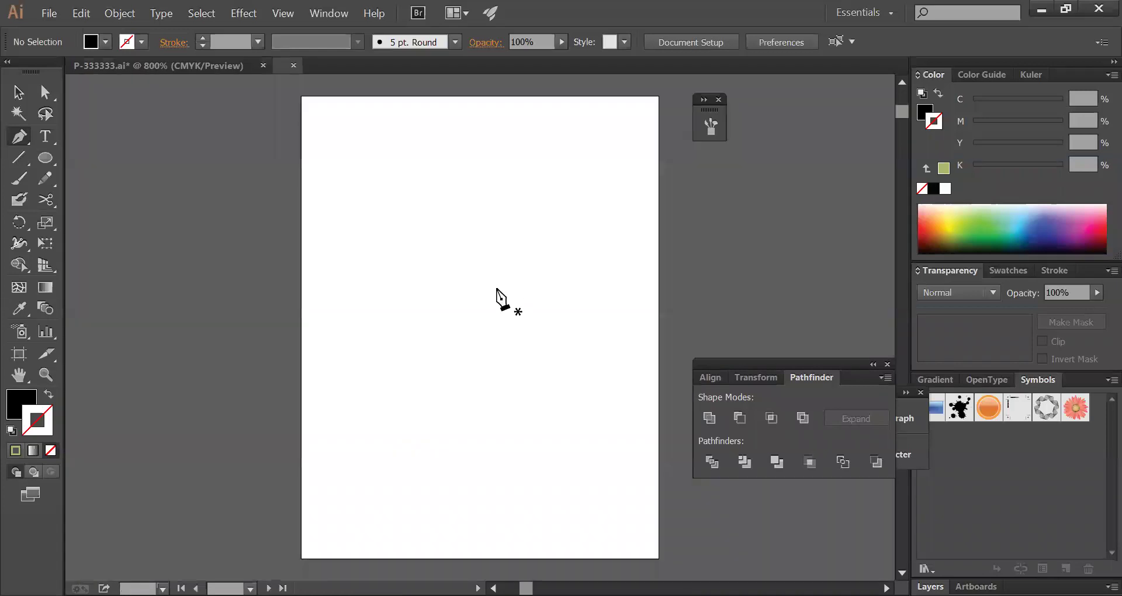
- Draw a circle about 0.33 in wide in the artboard's upper area and give it a black fill and yellow stroke
{"action": "left_click", "coordinate": [45, 158]}
{"action": "left_click_drag", "start_coordinate": [364, 218], "coordinate": [381, 231]}
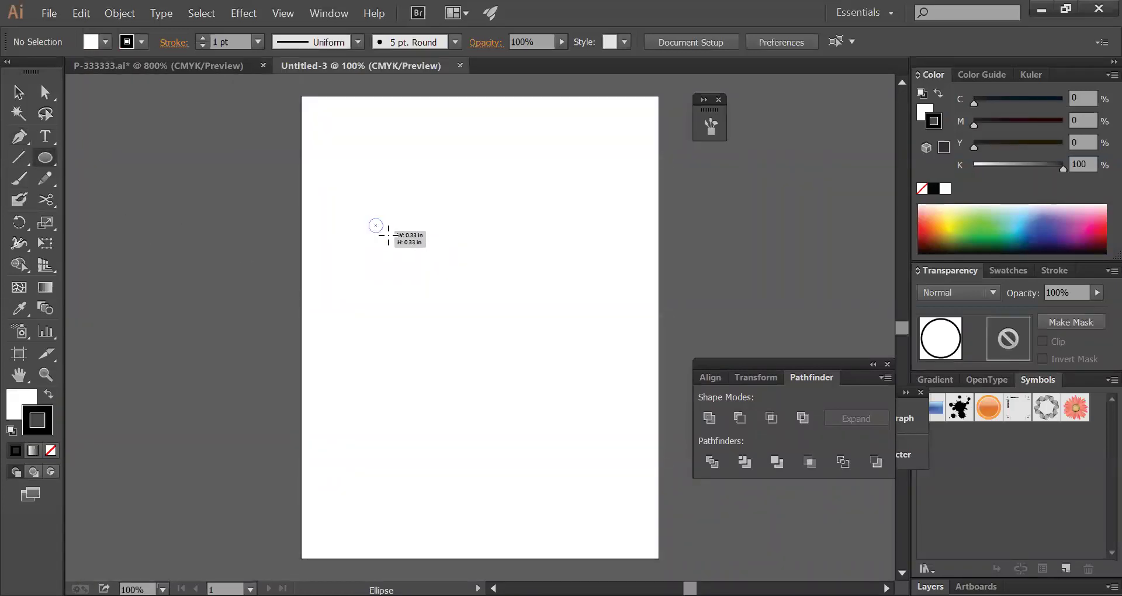
{"action": "left_click", "coordinate": [948, 214]}
{"action": "left_click", "coordinate": [926, 111]}
{"action": "left_click", "coordinate": [934, 188]}
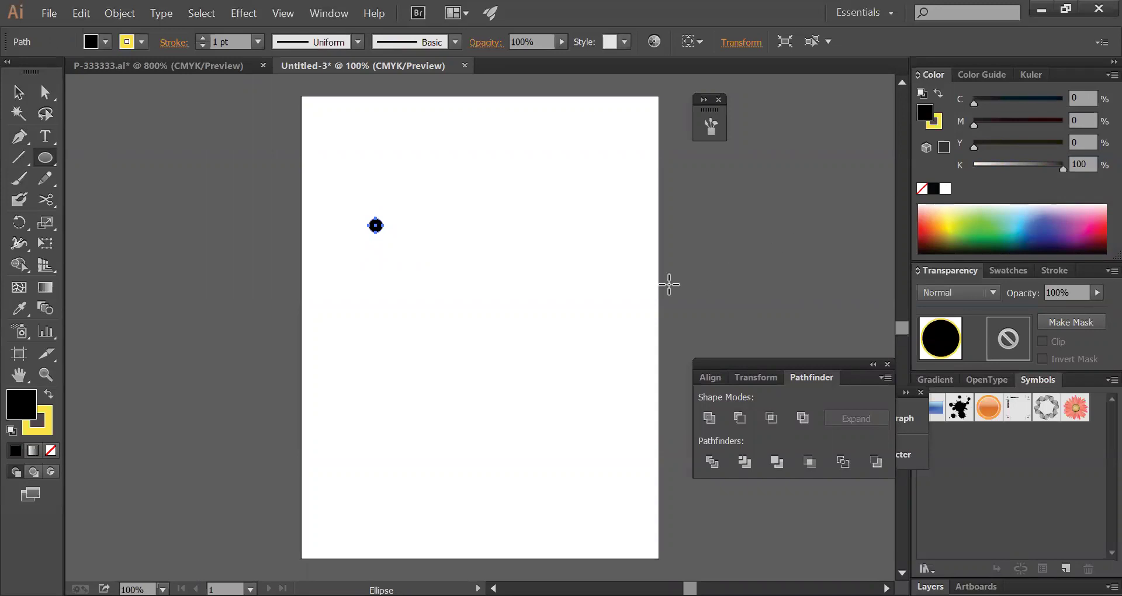
{"action": "left_click", "coordinate": [565, 298], "text": "ctrl"}
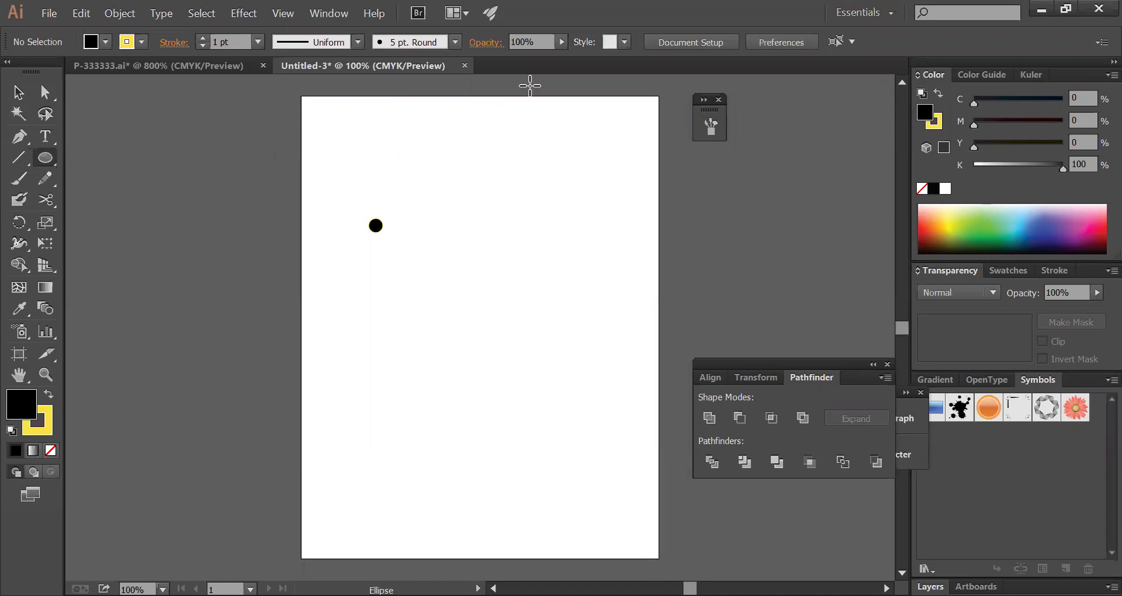
- Switch back to the P-333333.ai document
{"action": "left_click", "coordinate": [338, 14]}
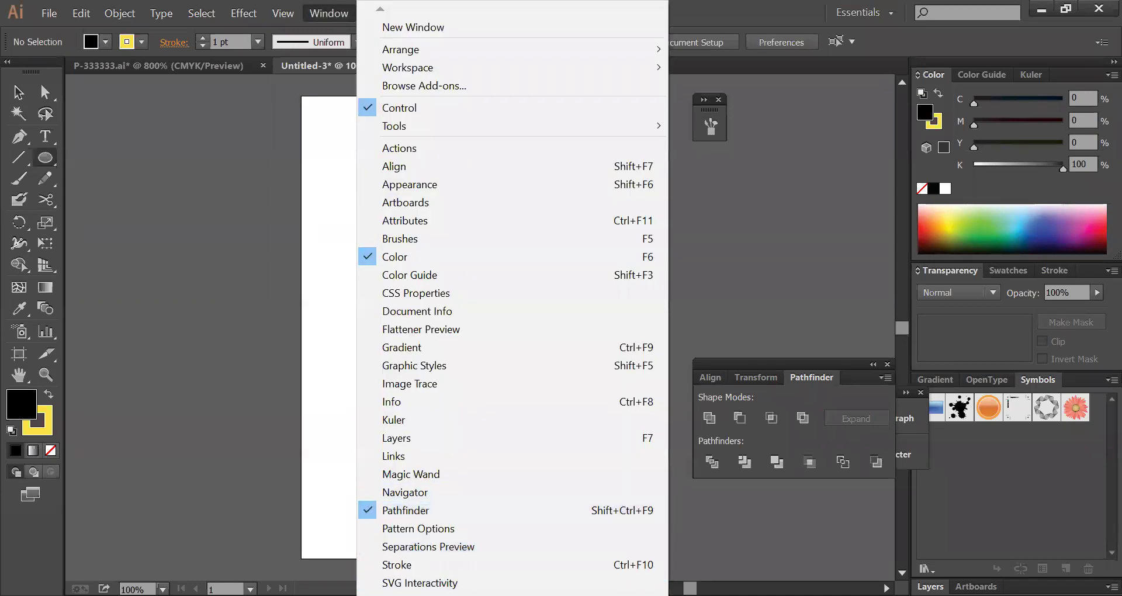
{"action": "scroll", "coordinate": [512, 301], "scroll_direction": "down", "scroll_amount": 4}
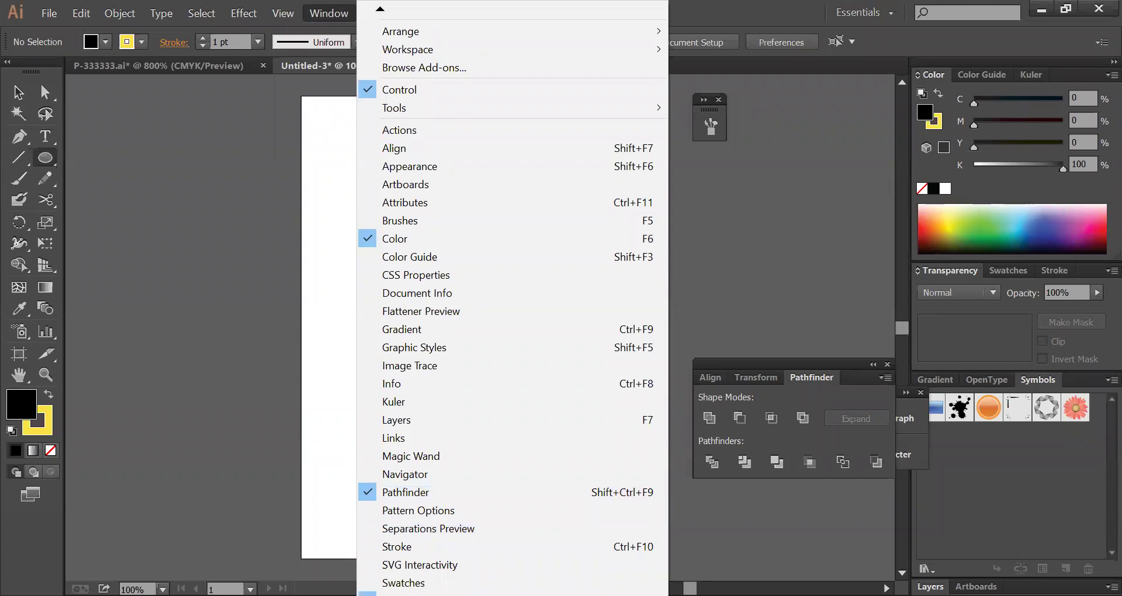
{"action": "scroll", "coordinate": [468, 579], "scroll_direction": "down", "scroll_amount": 5}
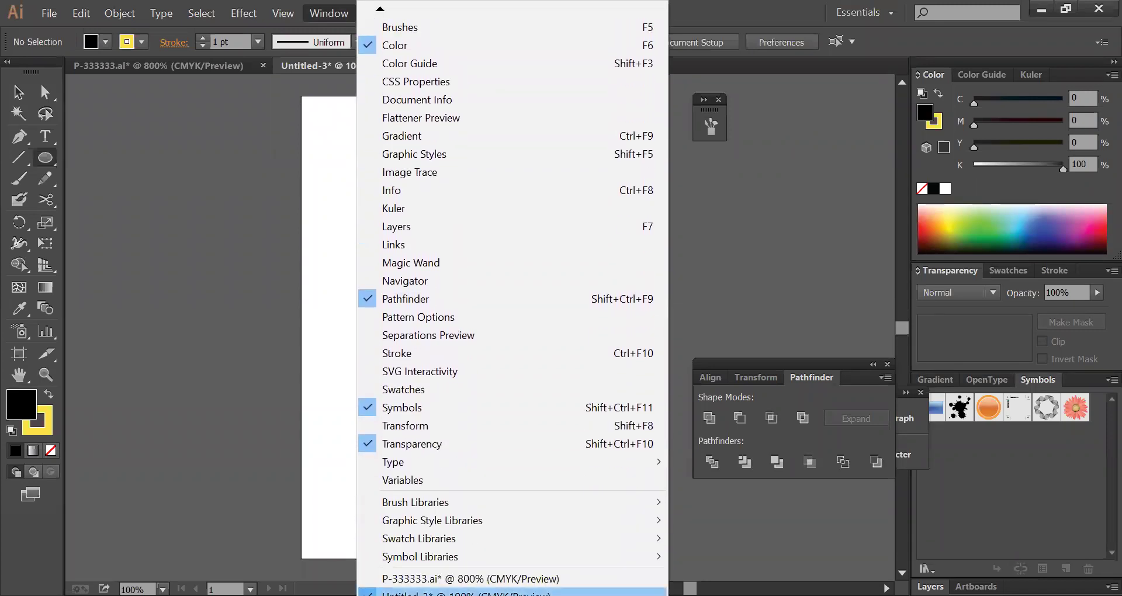
{"action": "left_click", "coordinate": [468, 578]}
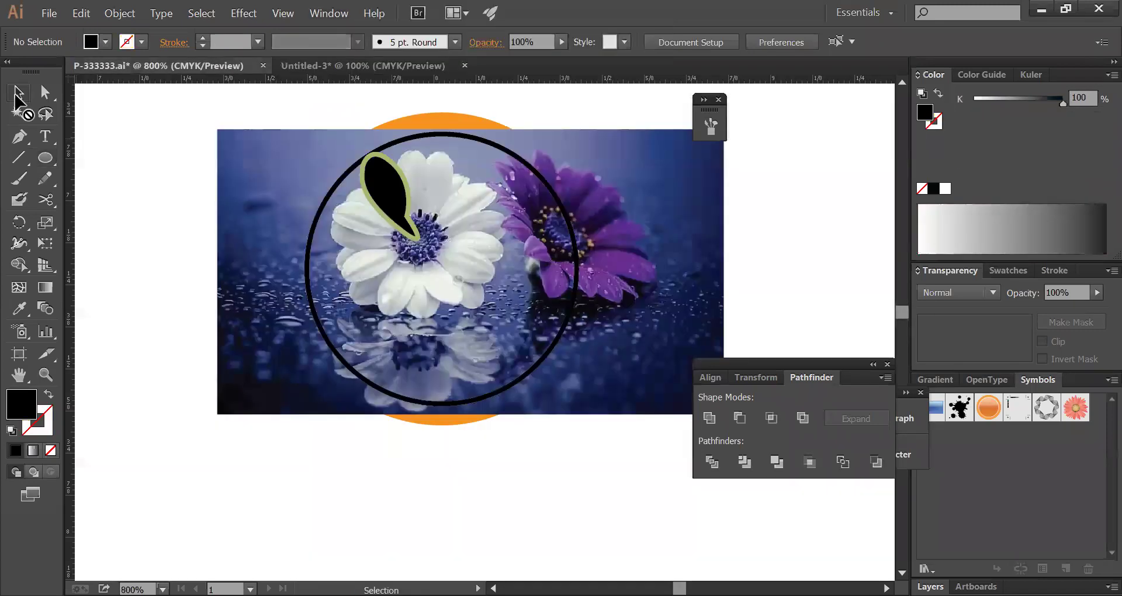
- Try masking the flower photo with the black circle outline as a clipping mask
{"action": "left_click", "coordinate": [629, 266]}
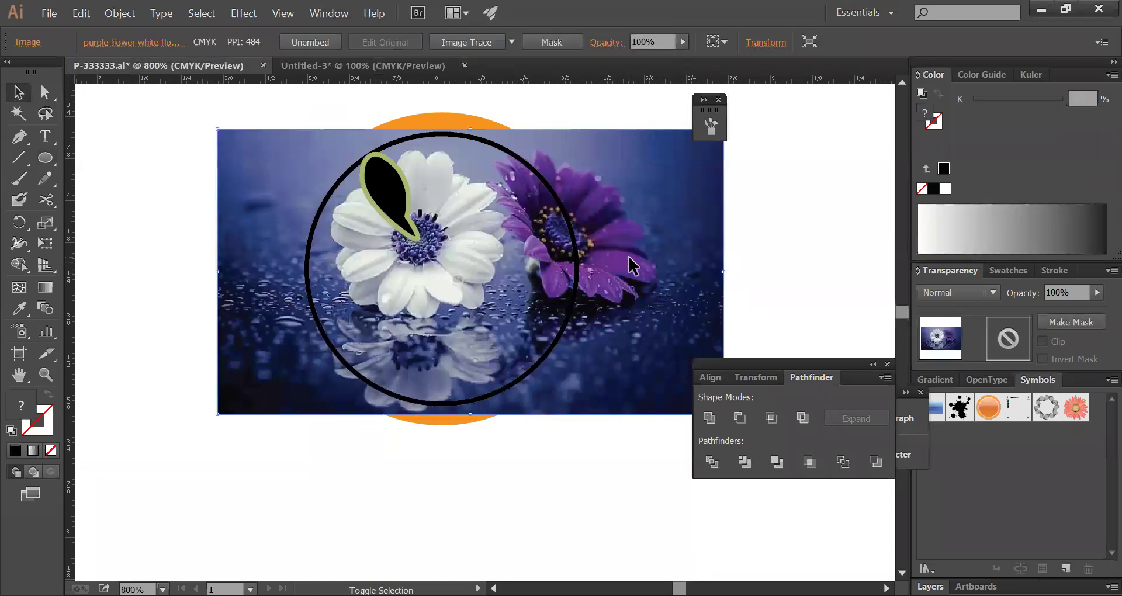
{"action": "left_click", "coordinate": [379, 391], "text": "shift"}
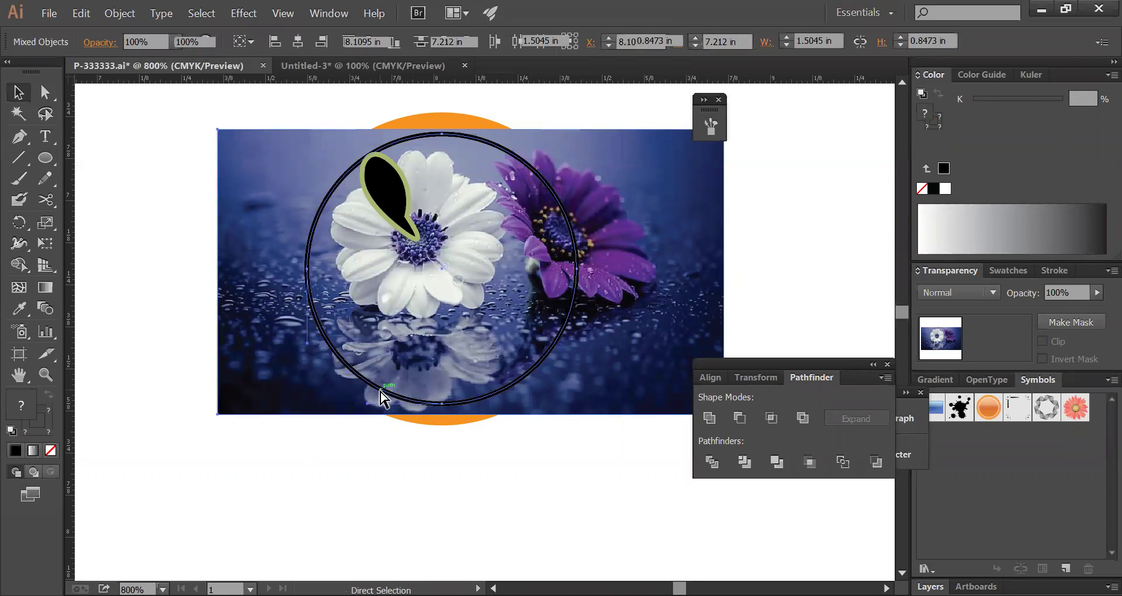
{"action": "key", "text": "ctrl+7"}
{"action": "left_click", "coordinate": [589, 354], "text": "ctrl+alt"}
{"action": "left_click", "coordinate": [589, 353], "text": "ctrl+alt"}
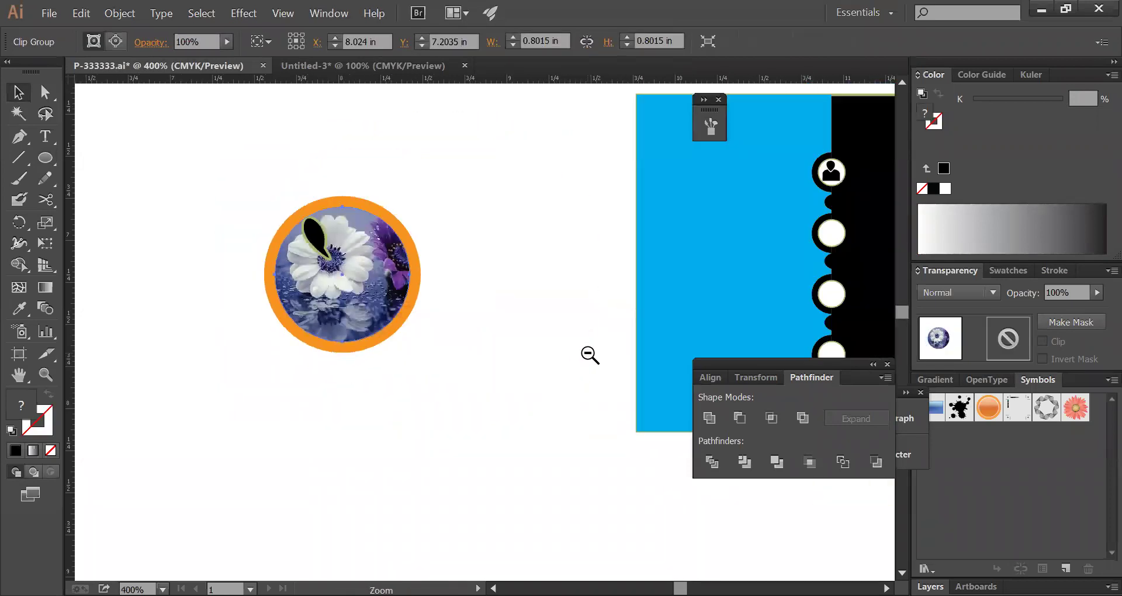
{"action": "left_click", "coordinate": [589, 353], "text": "ctrl+alt"}
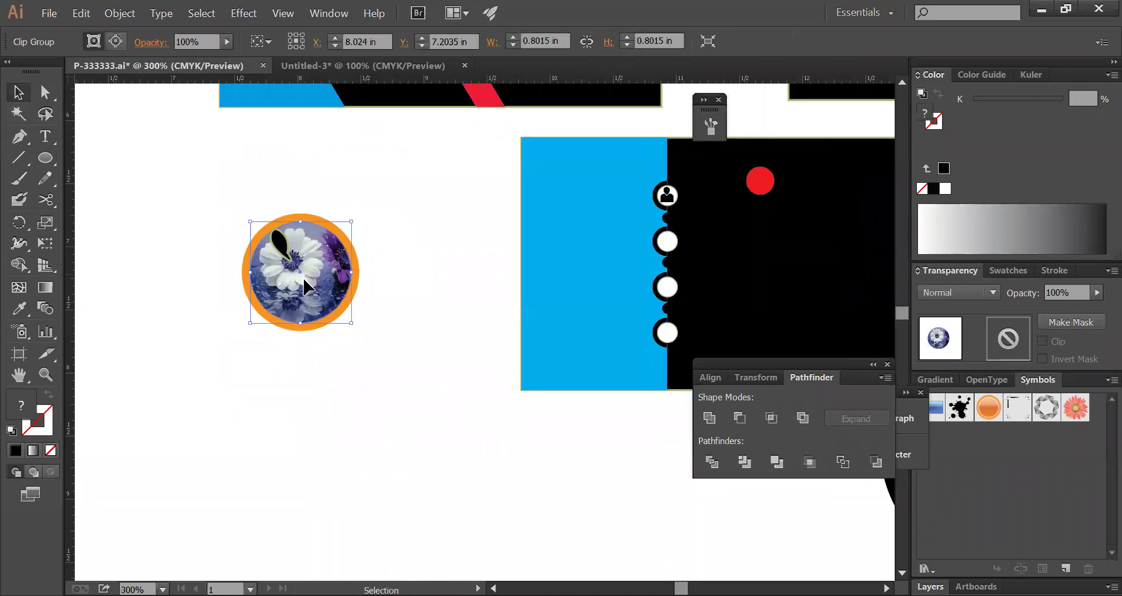
- Try moving the masked photo and the card's blue rectangle, and undo back to the unmasked flower photo
{"action": "left_click", "coordinate": [399, 319]}
{"action": "left_click_drag", "start_coordinate": [310, 284], "coordinate": [259, 409]}
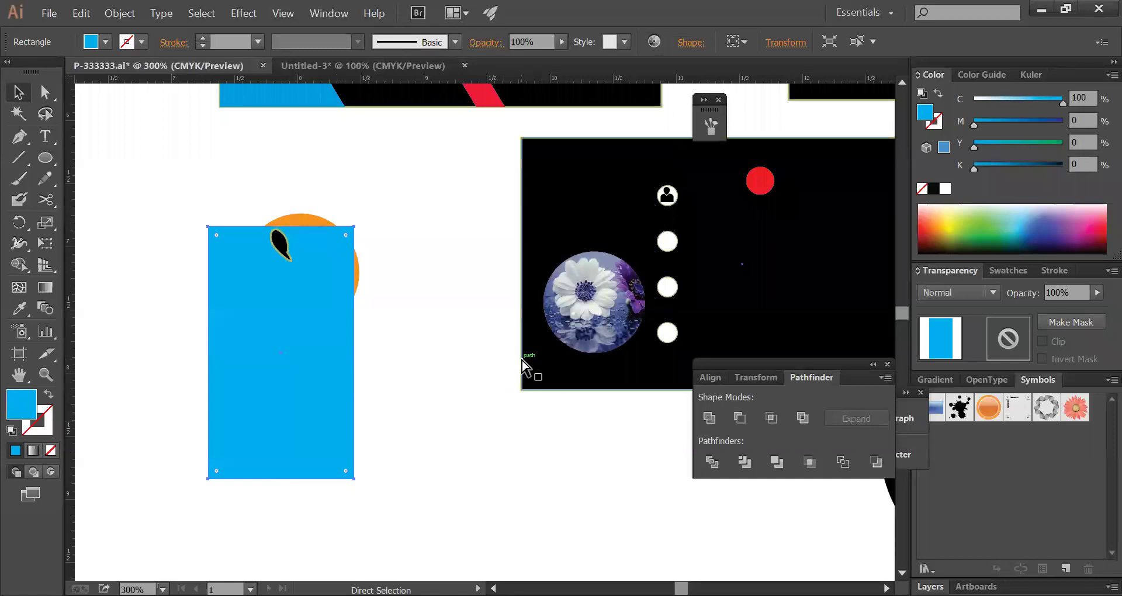
{"action": "key", "text": "ctrl+z"}
{"action": "key", "text": "ctrl+z"}
{"action": "key", "text": "ctrl+z"}
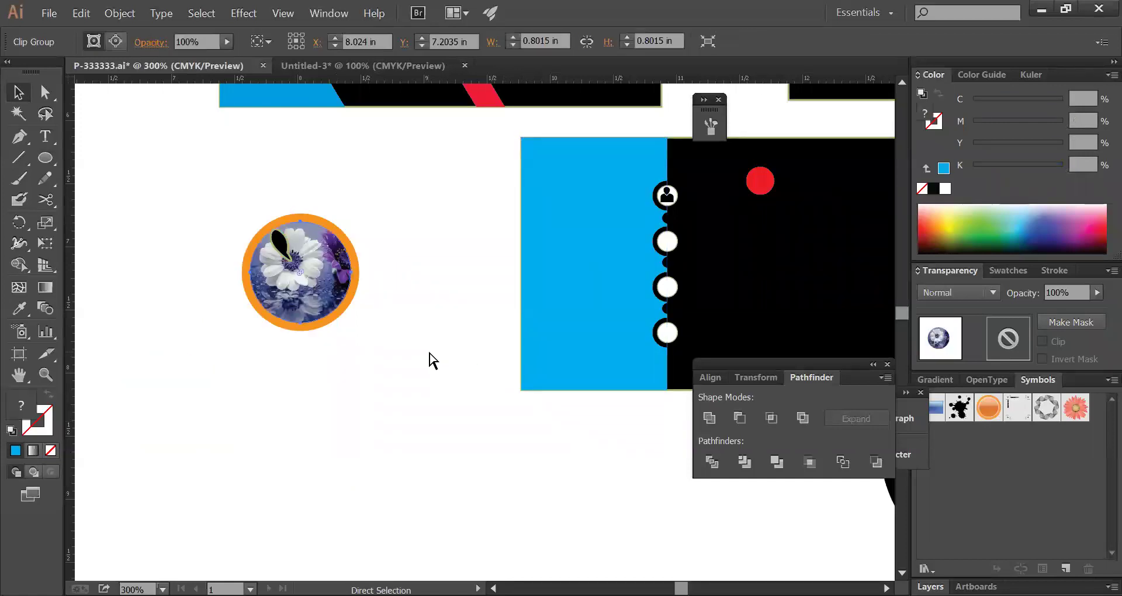
{"action": "key", "text": "ctrl+z"}
{"action": "left_click", "coordinate": [426, 307]}
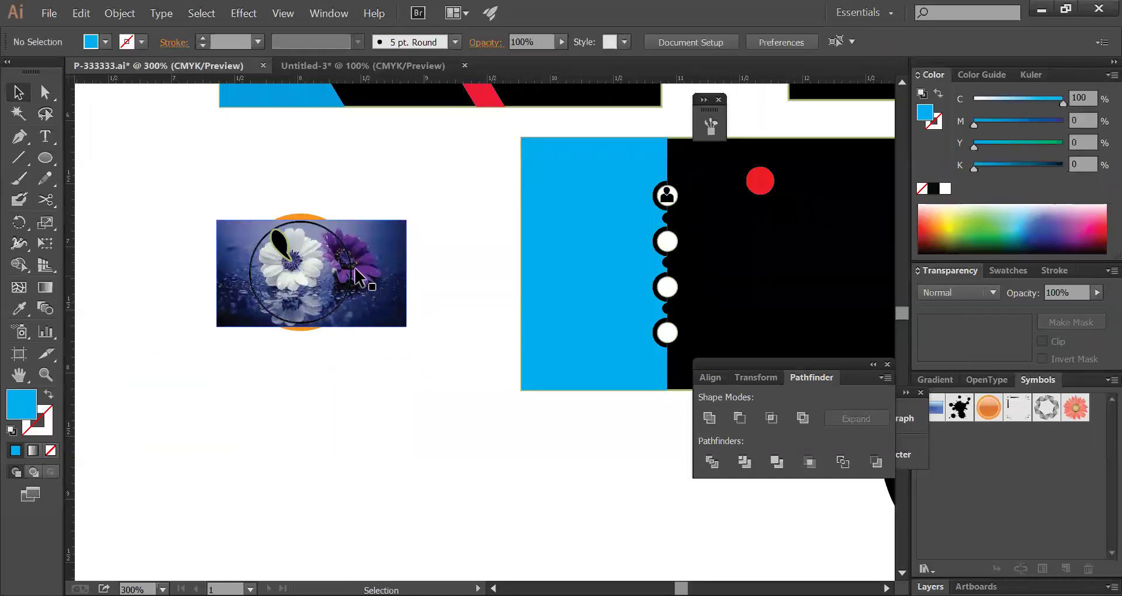
- Move the black circle outline sideways so that it frames the purple flower in the photo
{"action": "left_click_drag", "start_coordinate": [349, 268], "coordinate": [381, 267]}
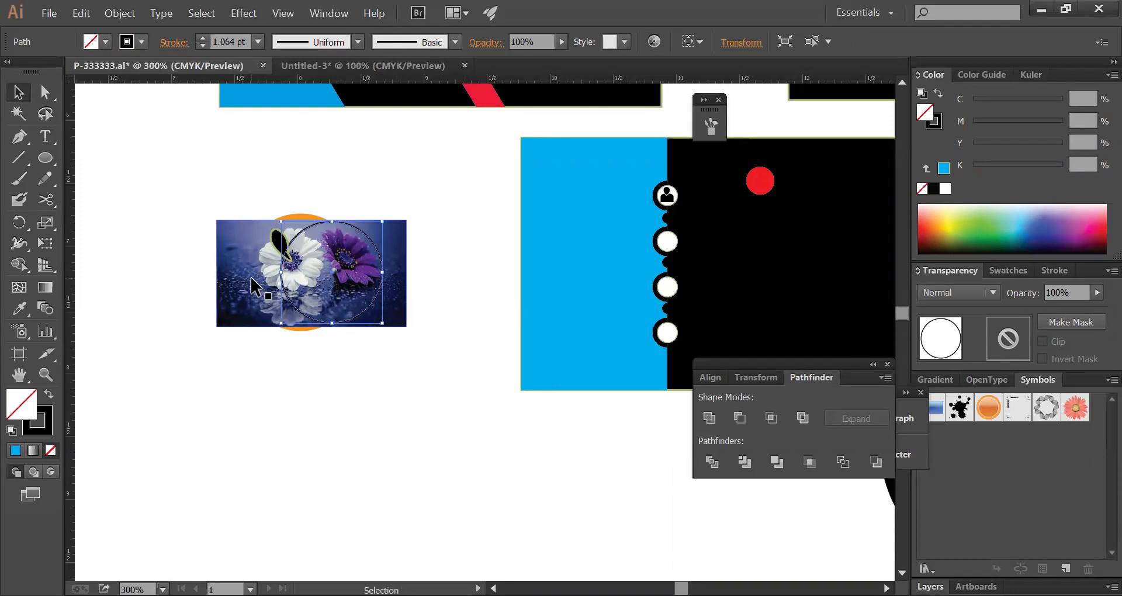
{"action": "key", "text": "ctrl+space"}
{"action": "left_click_drag", "start_coordinate": [197, 194], "coordinate": [525, 351]}
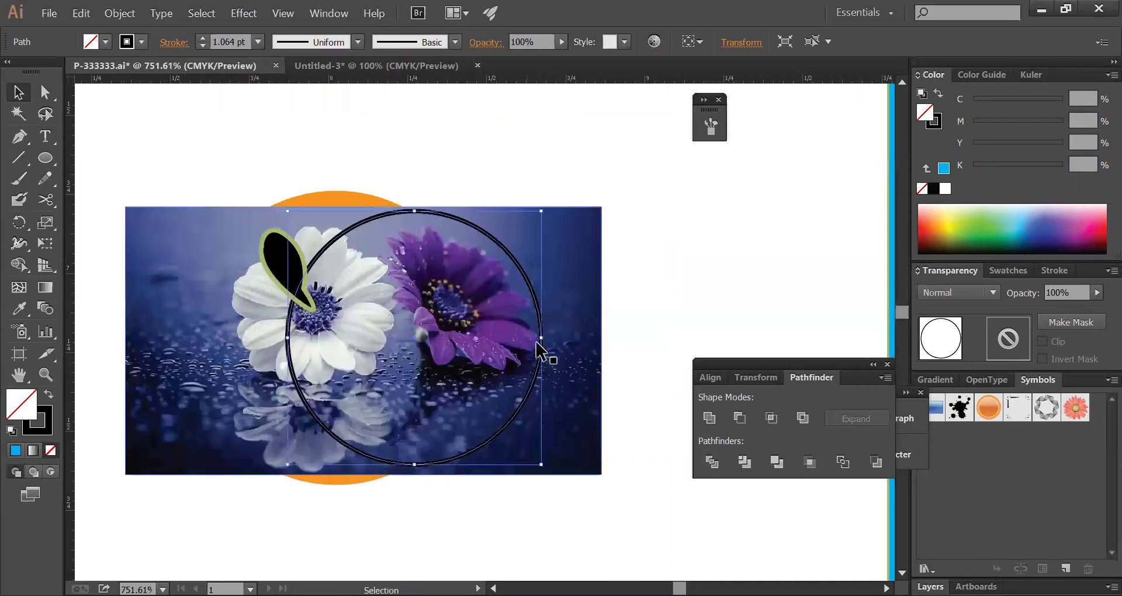
- Mask the flower photo to the black circle outline with a clipping mask
{"action": "left_click", "coordinate": [637, 301]}
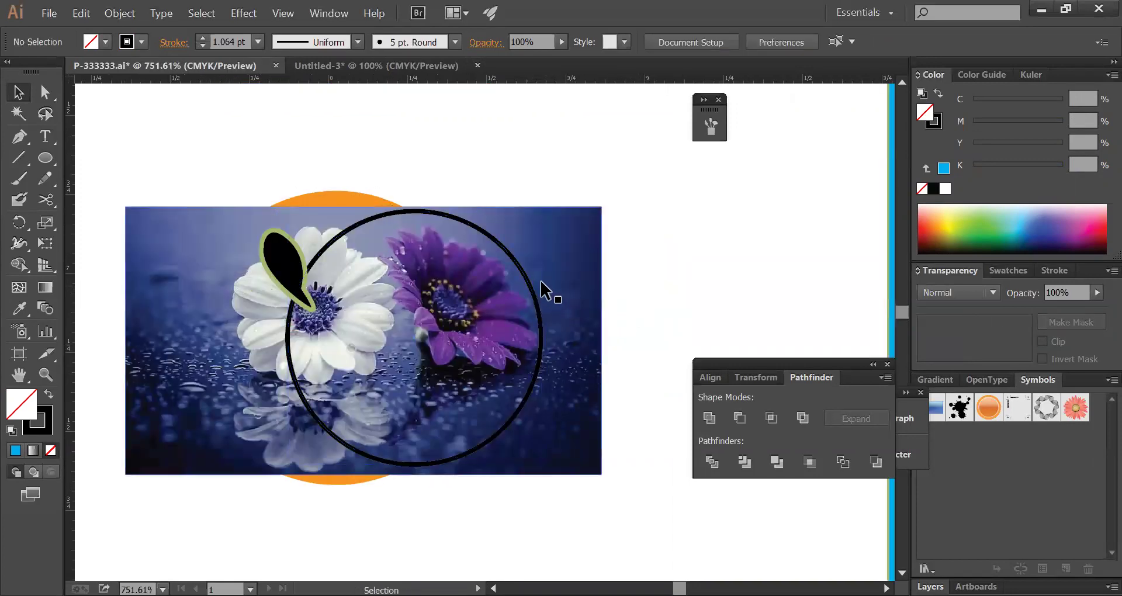
{"action": "left_click", "coordinate": [522, 275]}
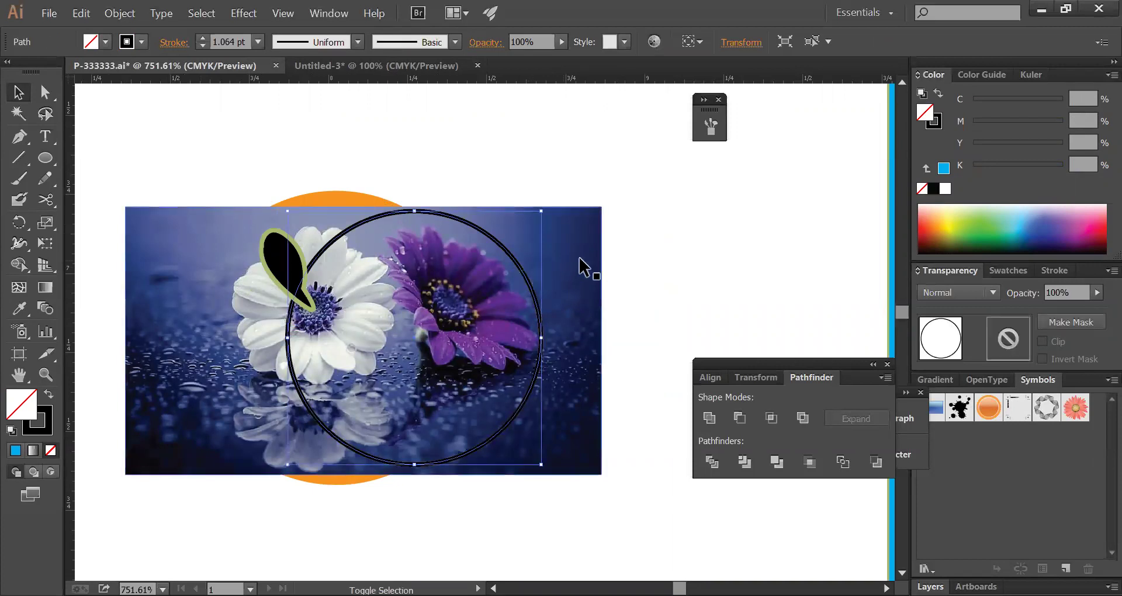
{"action": "left_click", "coordinate": [582, 266], "text": "shift"}
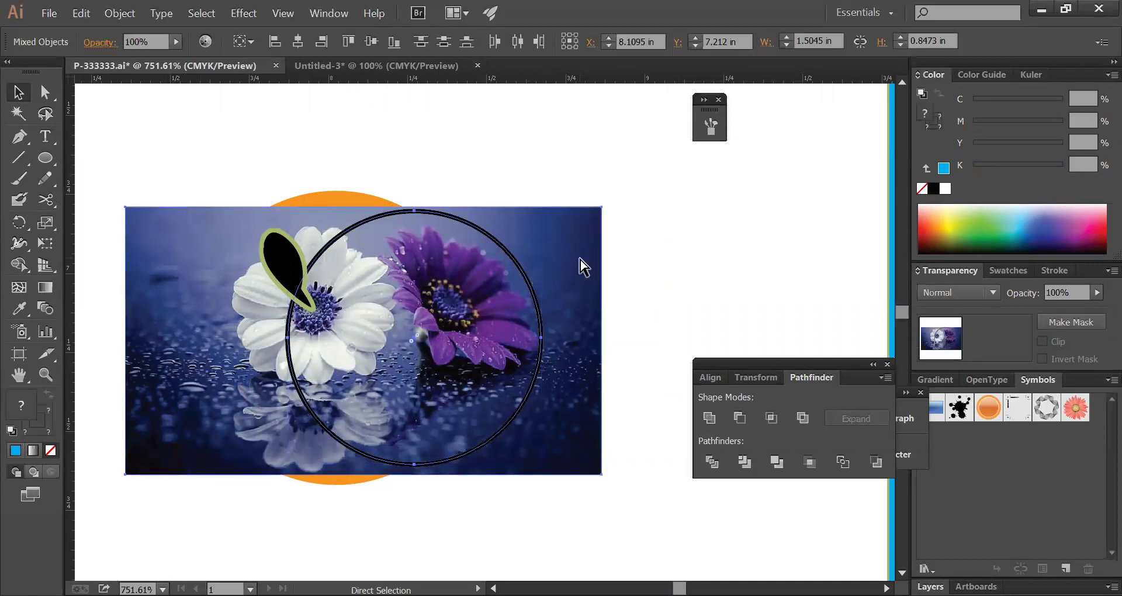
{"action": "key", "text": "ctrl+7"}
{"action": "left_click", "coordinate": [582, 251]}
- Pick the lower-right segment of the clipping circle in outline view and nudge it to the right in preview
{"action": "left_click", "coordinate": [45, 92]}
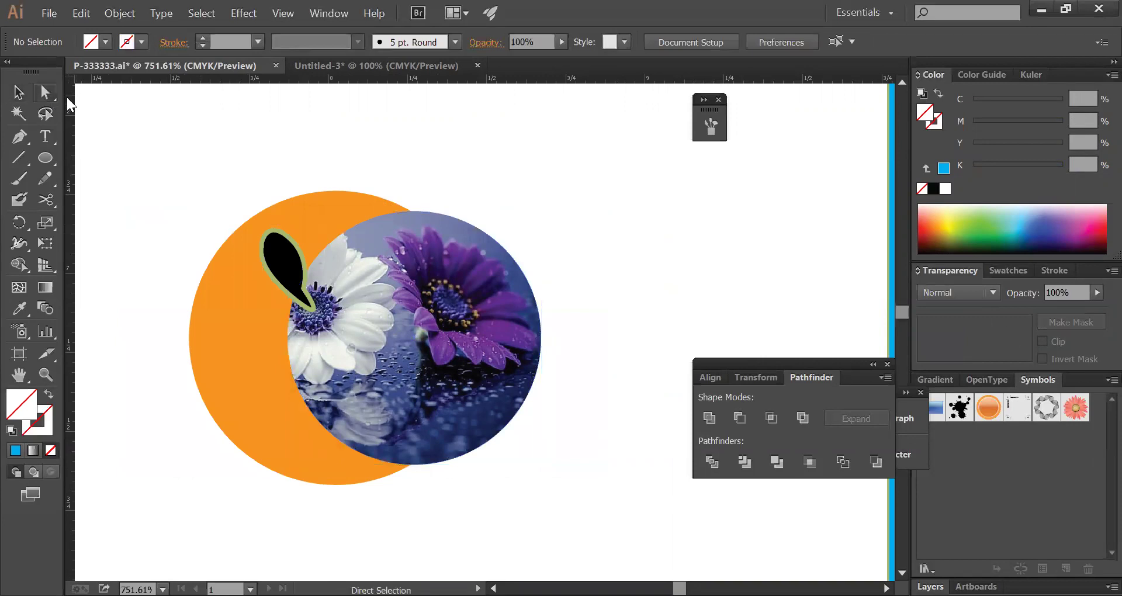
{"action": "key", "text": "ctrl+y"}
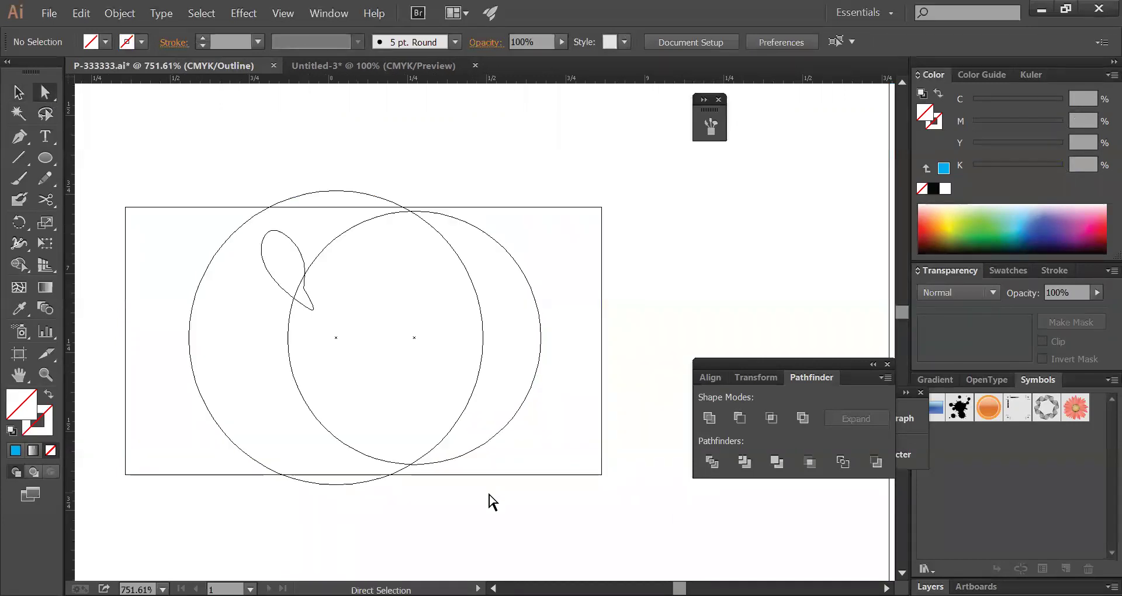
{"action": "left_click", "coordinate": [473, 451]}
{"action": "left_click", "coordinate": [18, 91]}
{"action": "key", "text": "ctrl+y"}
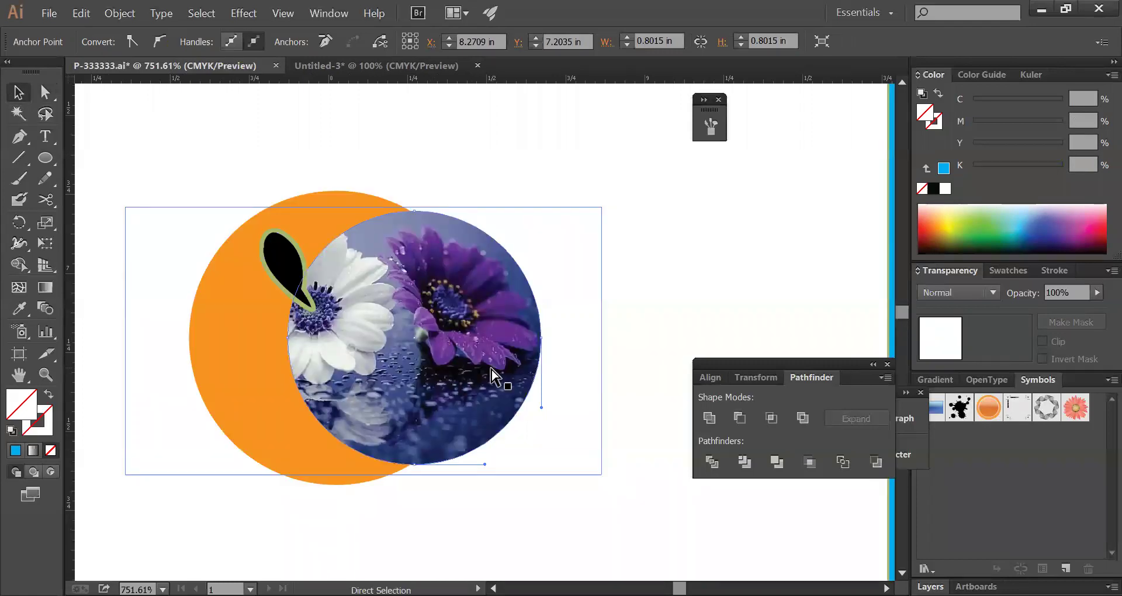
{"action": "key", "text": "Right"}
{"action": "key", "text": "Right"}
{"action": "key", "text": "Right"}
{"action": "key", "text": "Right"}
{"action": "key", "text": "Right"}
{"action": "key", "text": "Right"}
{"action": "key", "text": "Right"}
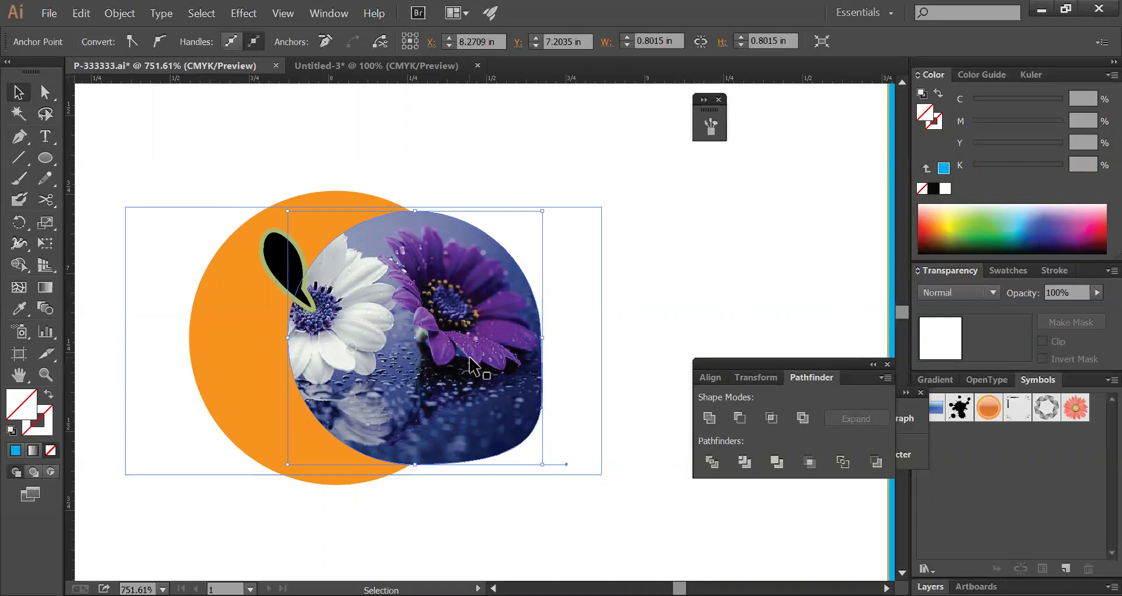
- Nudge the clipping circle's segment back to the left and restore the unmasked flower photo with its black circle outline
{"action": "key", "text": "Left"}
{"action": "key", "text": "Left"}
{"action": "key", "text": "Left"}
{"action": "key", "text": "Left"}
{"action": "key", "text": "a"}
{"action": "key", "text": "Left"}
{"action": "key", "text": "Left"}
{"action": "key", "text": "Left"}
{"action": "key", "text": "v"}
{"action": "key", "text": "ctrl+alt+7"}
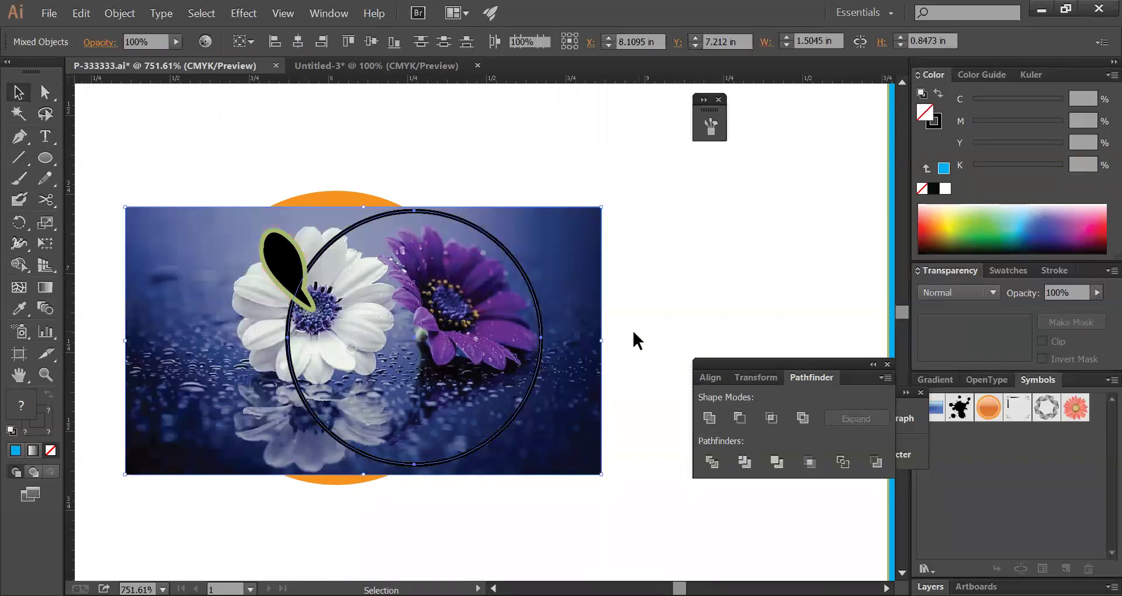
{"action": "left_click", "coordinate": [637, 339]}
- Switch to the Untitled-3 document
{"action": "key", "text": "ctrl+minus"}
{"action": "key", "text": "ctrl+minus"}
{"action": "key", "text": "ctrl+minus"}
{"action": "key", "text": "ctrl+minus"}
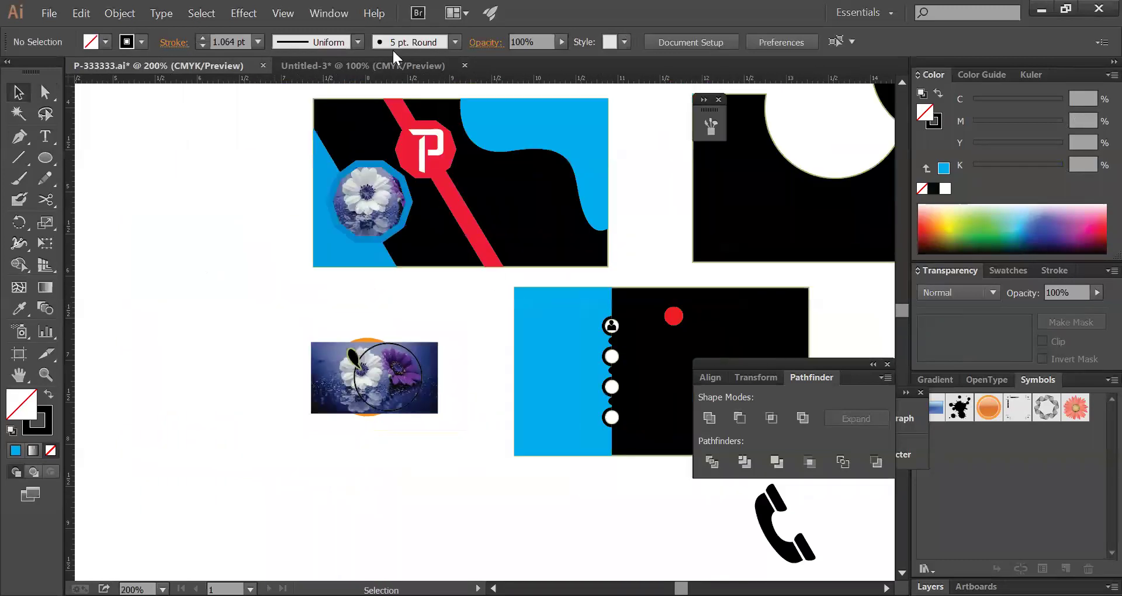
{"action": "left_click", "coordinate": [329, 13]}
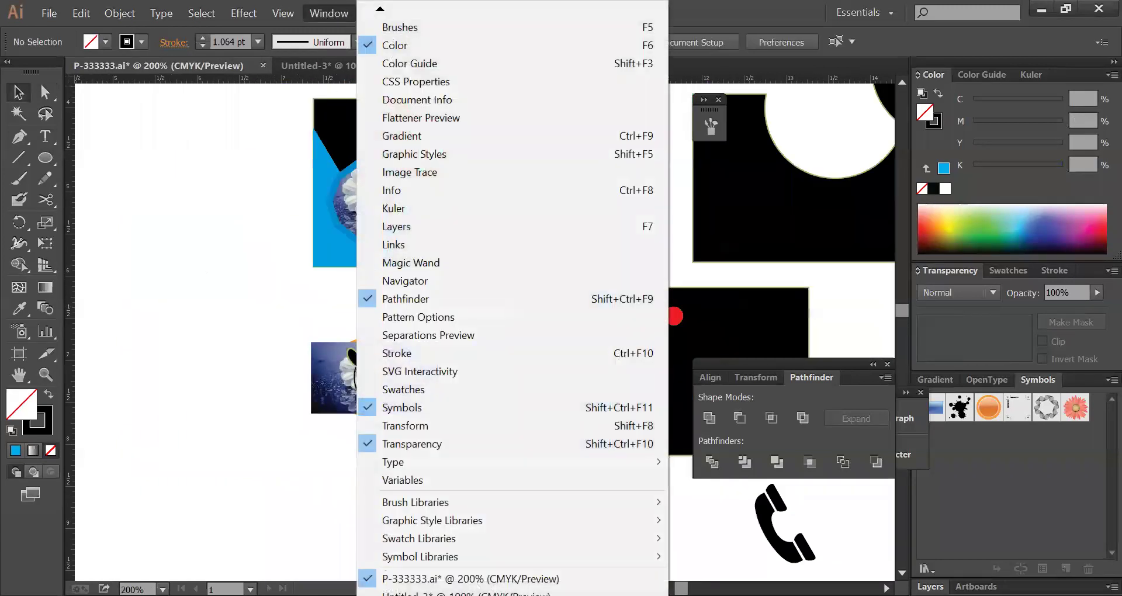
{"action": "left_click", "coordinate": [444, 593]}
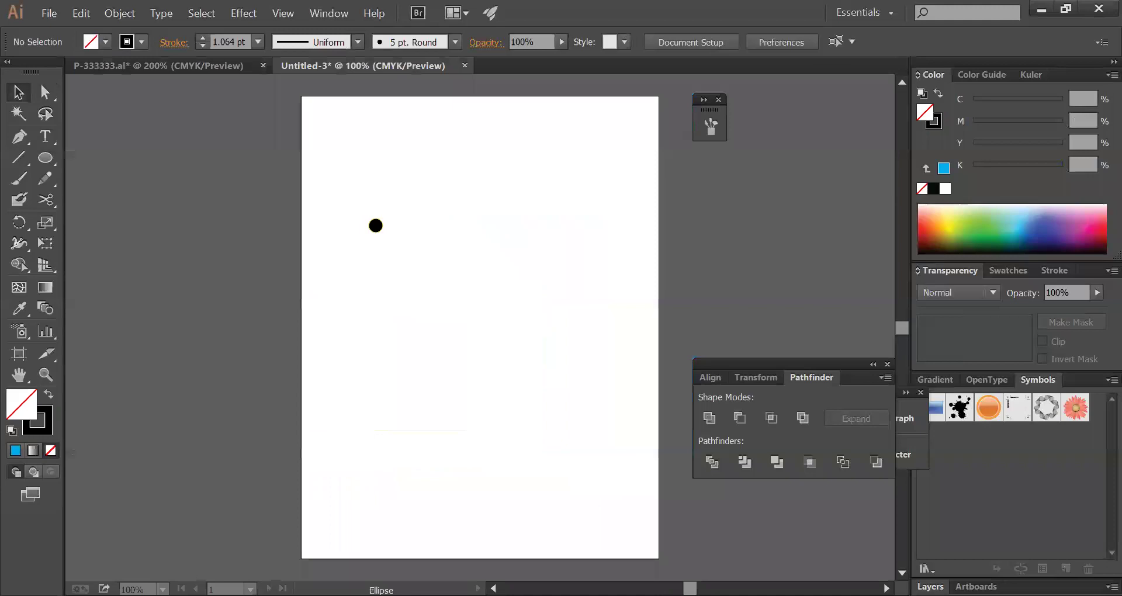
{"action": "left_click", "coordinate": [436, 303]}
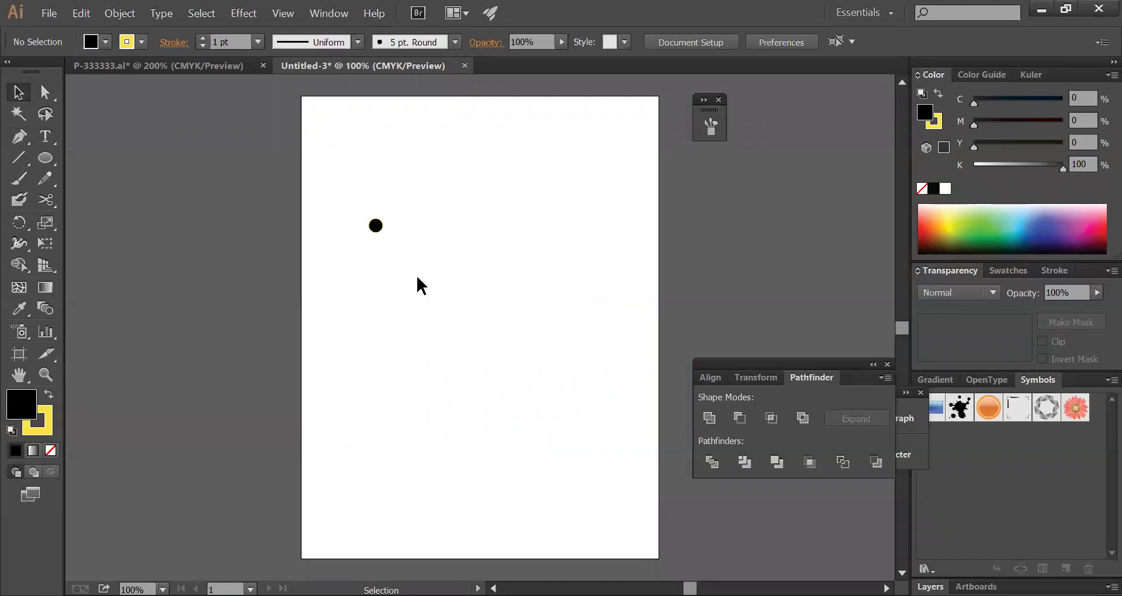
- Move the small black circle to the horizontal middle of the page's upper half
{"action": "left_click", "coordinate": [384, 233]}
{"action": "left_click", "coordinate": [390, 240]}
{"action": "left_click_drag", "start_coordinate": [377, 230], "coordinate": [478, 263]}
{"action": "left_click", "coordinate": [538, 270]}
{"action": "left_click", "coordinate": [478, 260]}
{"action": "left_click", "coordinate": [544, 300]}
{"action": "left_click", "coordinate": [476, 259]}
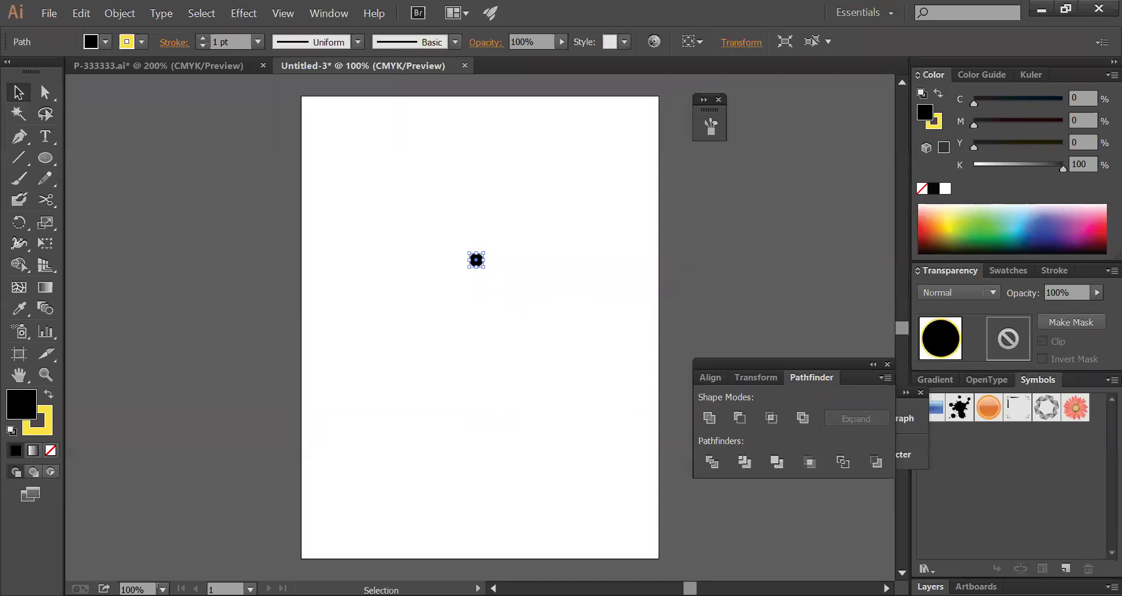
- Examine how the small black circle reads on the page at 25% zoom and close up
{"action": "left_click", "coordinate": [133, 590]}
{"action": "type", "text": "25"}
{"action": "key", "text": "Return"}
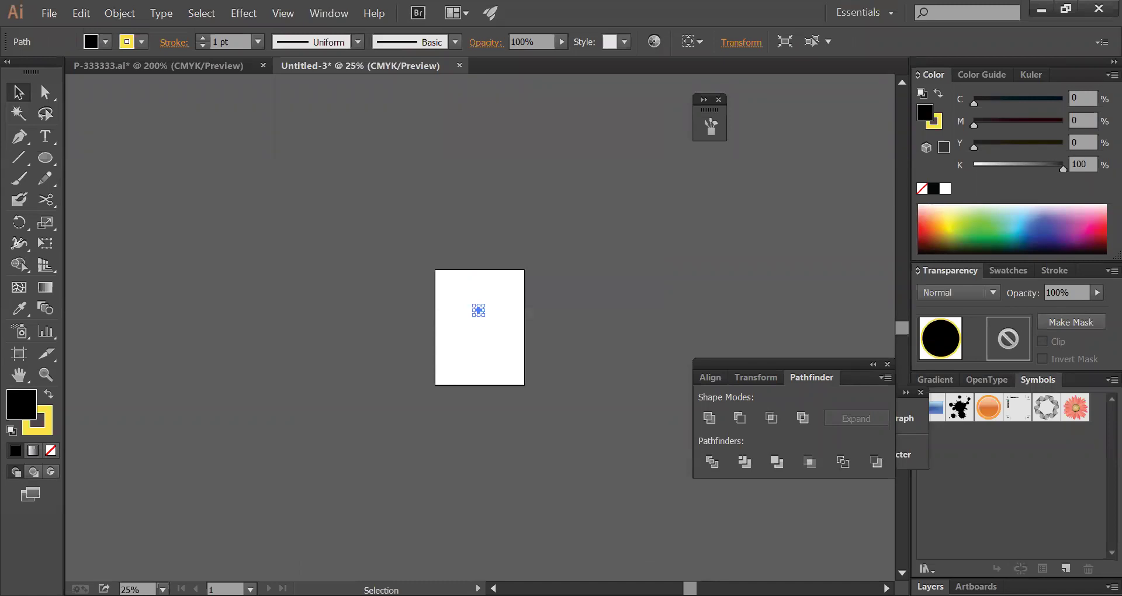
{"action": "left_click", "coordinate": [540, 396]}
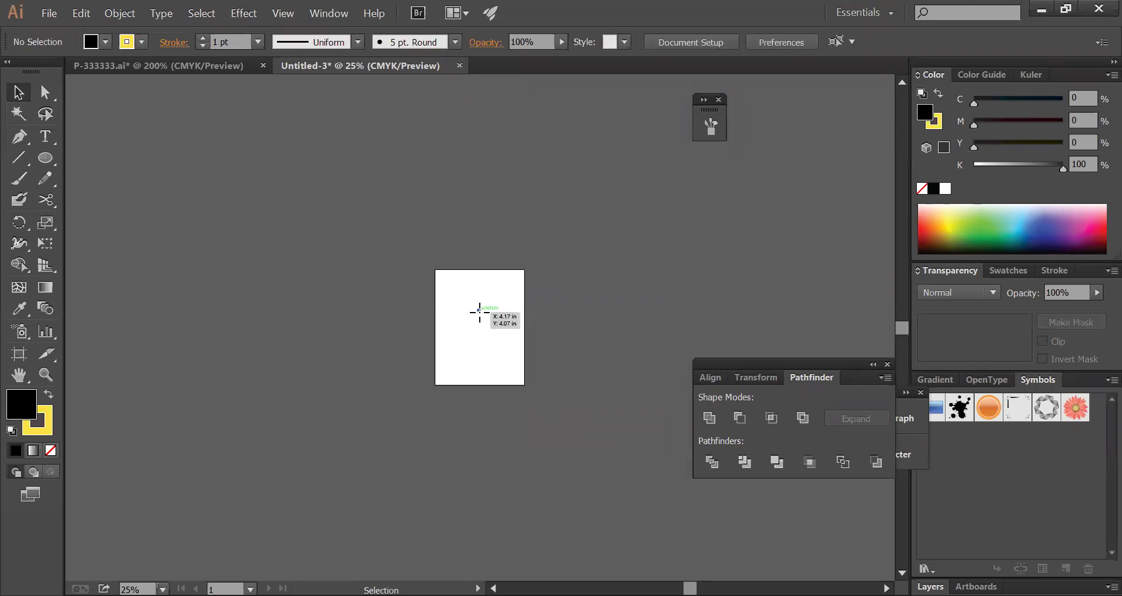
{"action": "left_click", "coordinate": [478, 311]}
{"action": "left_click", "coordinate": [515, 388]}
{"action": "left_click", "coordinate": [480, 307]}
{"action": "left_click", "coordinate": [522, 387]}
{"action": "key", "text": "ctrl+space"}
{"action": "left_click_drag", "start_coordinate": [446, 283], "coordinate": [537, 343]}
{"action": "left_click", "coordinate": [374, 298]}
{"action": "left_click", "coordinate": [396, 310]}
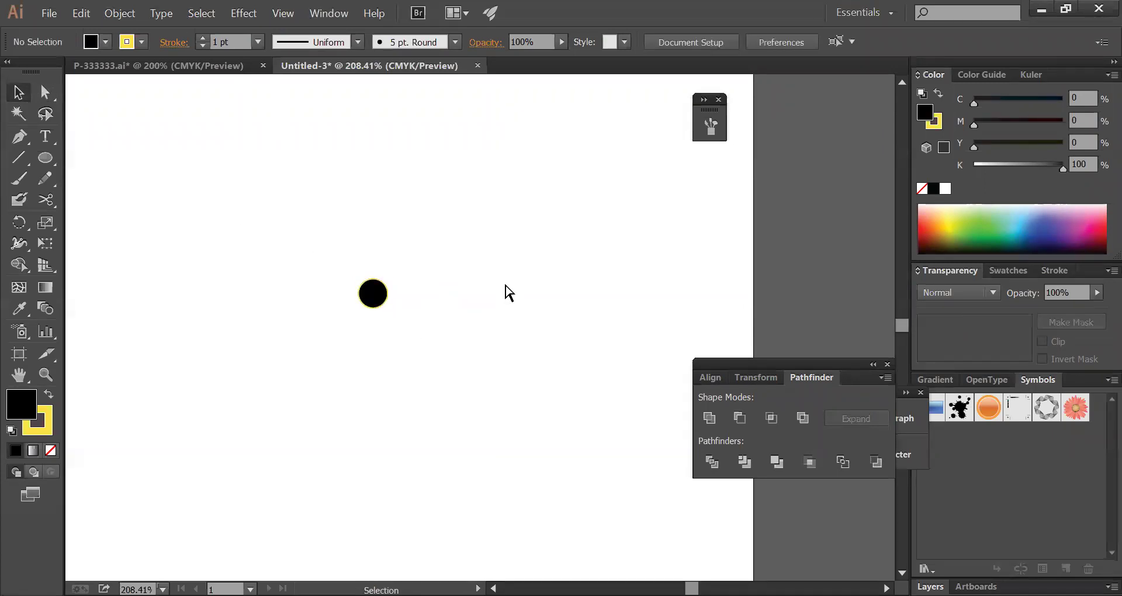
- Open the P-3.ai file from the Project folder
{"action": "key", "text": "ctrl+o"}
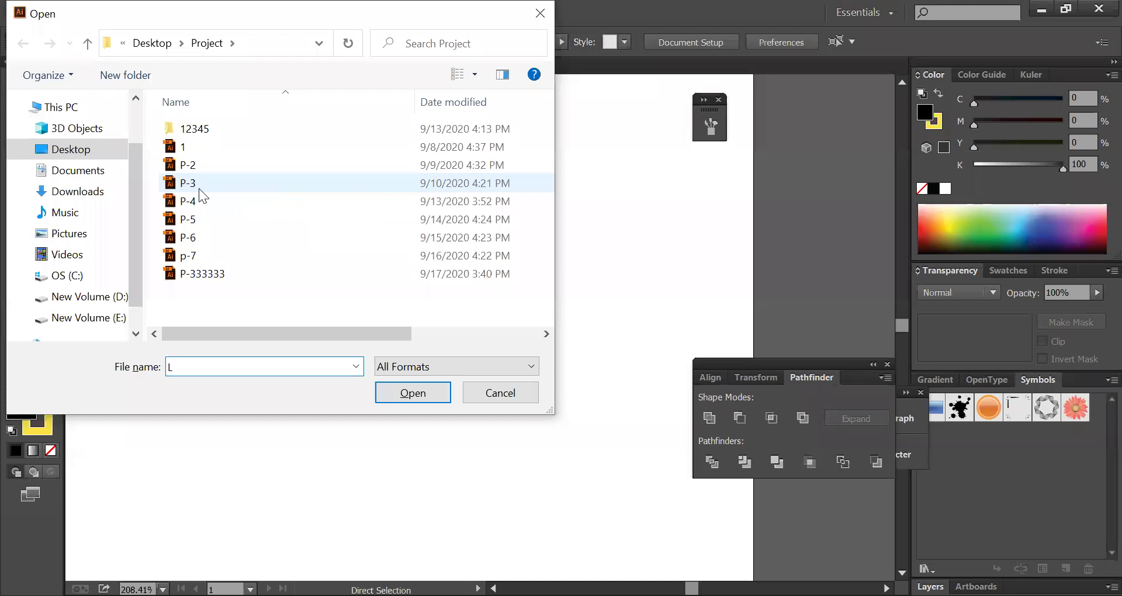
{"action": "key", "text": "Escape"}
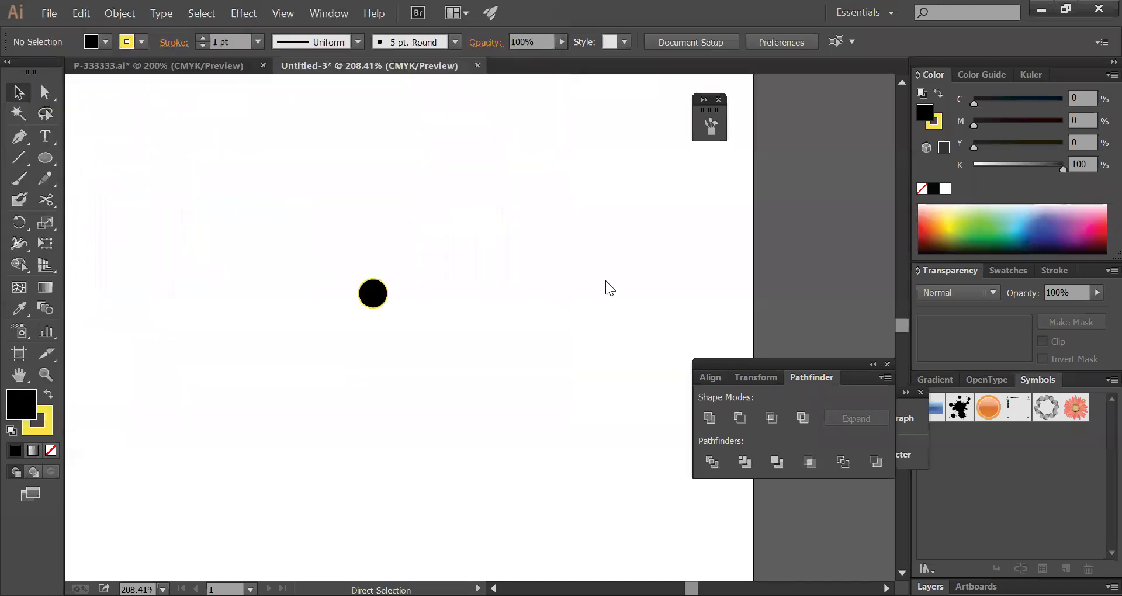
{"action": "left_click", "coordinate": [460, 292]}
{"action": "left_click_drag", "start_coordinate": [504, 271], "coordinate": [480, 13]}
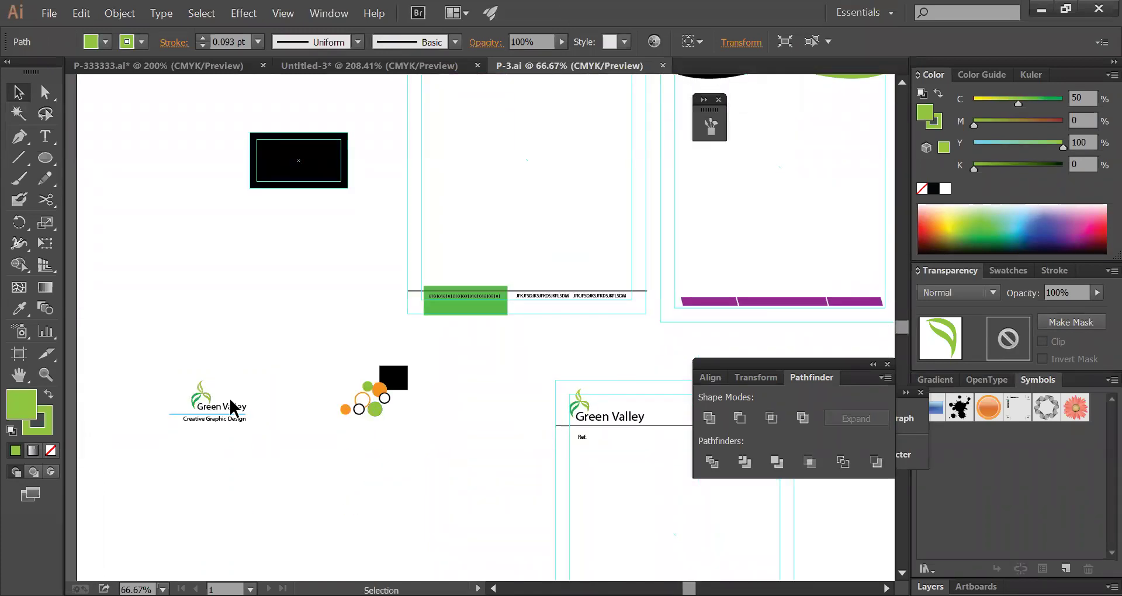
- Cut the green leaf mark from the Green Valley logo in P-3.ai and paste it beside the black circle in Untitled-3
{"action": "left_click_drag", "start_coordinate": [178, 375], "coordinate": [216, 393]}
{"action": "key", "text": "ctrl+c"}
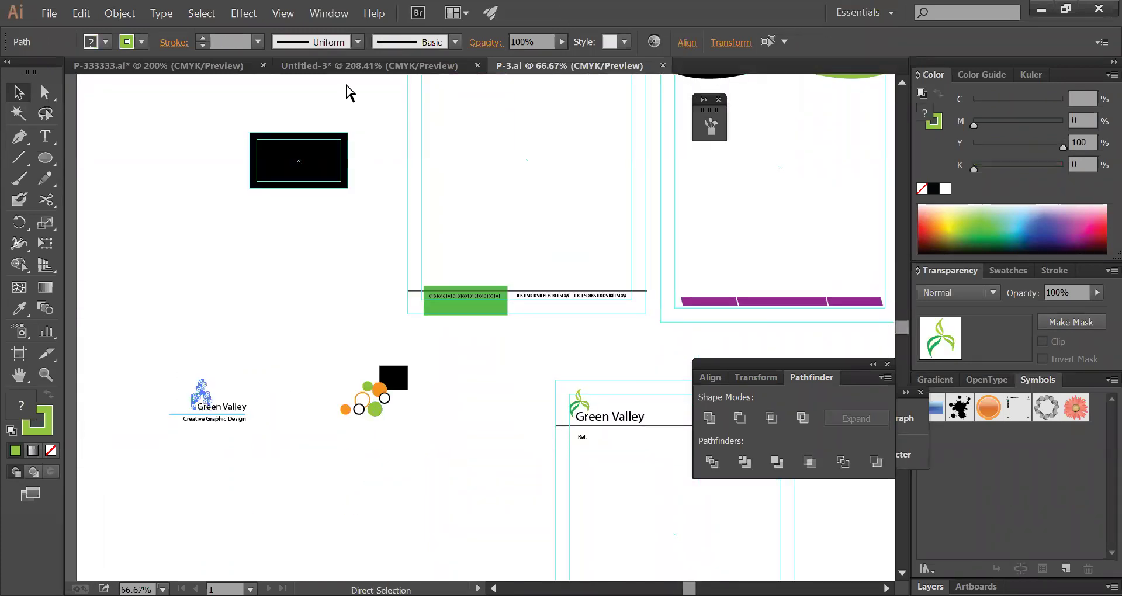
{"action": "key", "text": "ctrl+x"}
{"action": "left_click", "coordinate": [329, 13]}
{"action": "scroll", "coordinate": [404, 590], "scroll_direction": "down", "scroll_amount": 1}
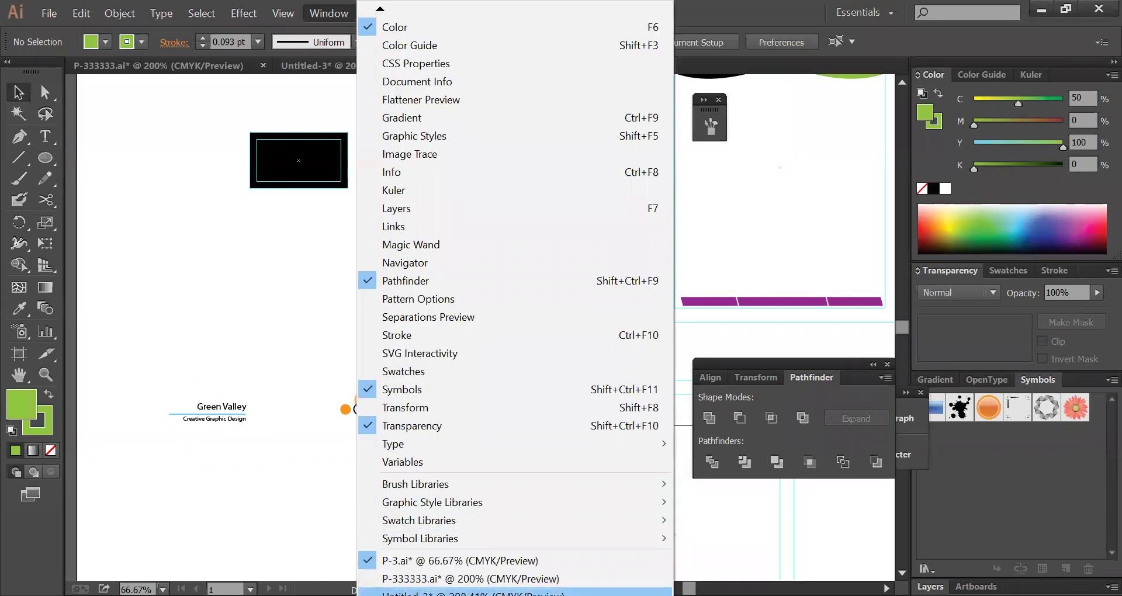
{"action": "left_click", "coordinate": [403, 592]}
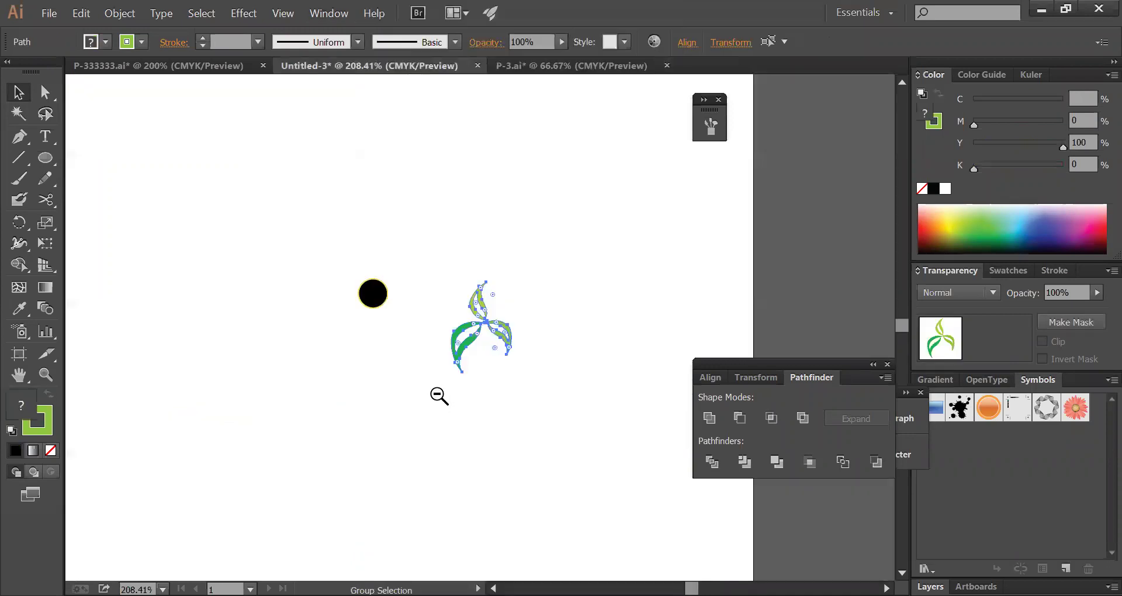
- Compare the leaf mark with the black circle on the whole page at 25% zoom and at closer views
{"action": "left_click", "coordinate": [439, 396], "text": "ctrl+alt"}
{"action": "left_click", "coordinate": [438, 396], "text": "ctrl+alt"}
{"action": "left_click", "coordinate": [438, 395], "text": "ctrl+alt"}
{"action": "left_click", "coordinate": [438, 396], "text": "ctrl+alt"}
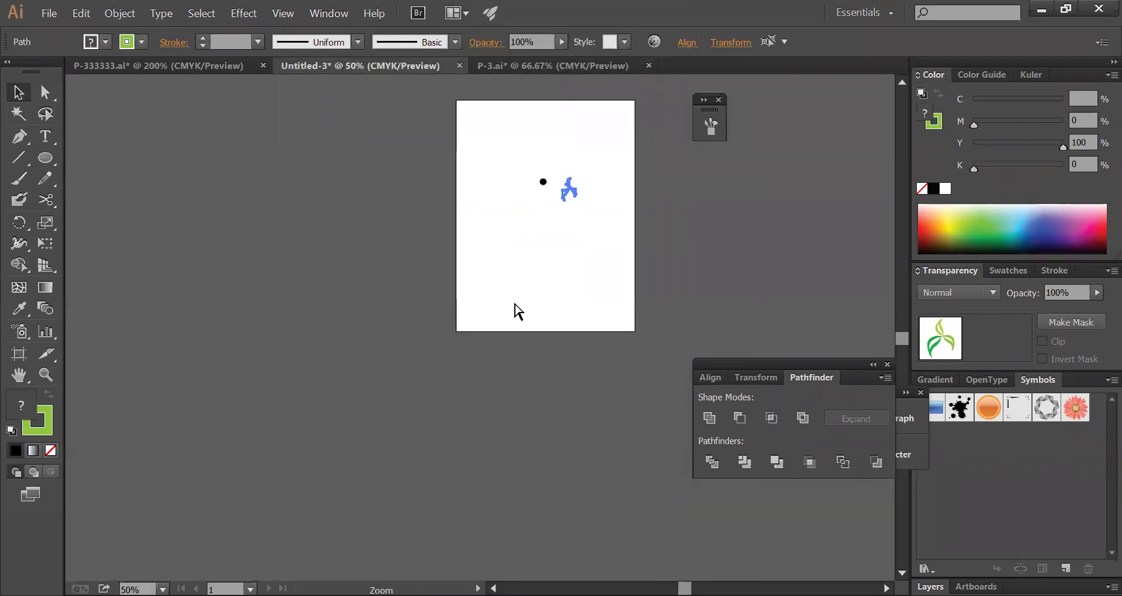
{"action": "left_click", "coordinate": [518, 301]}
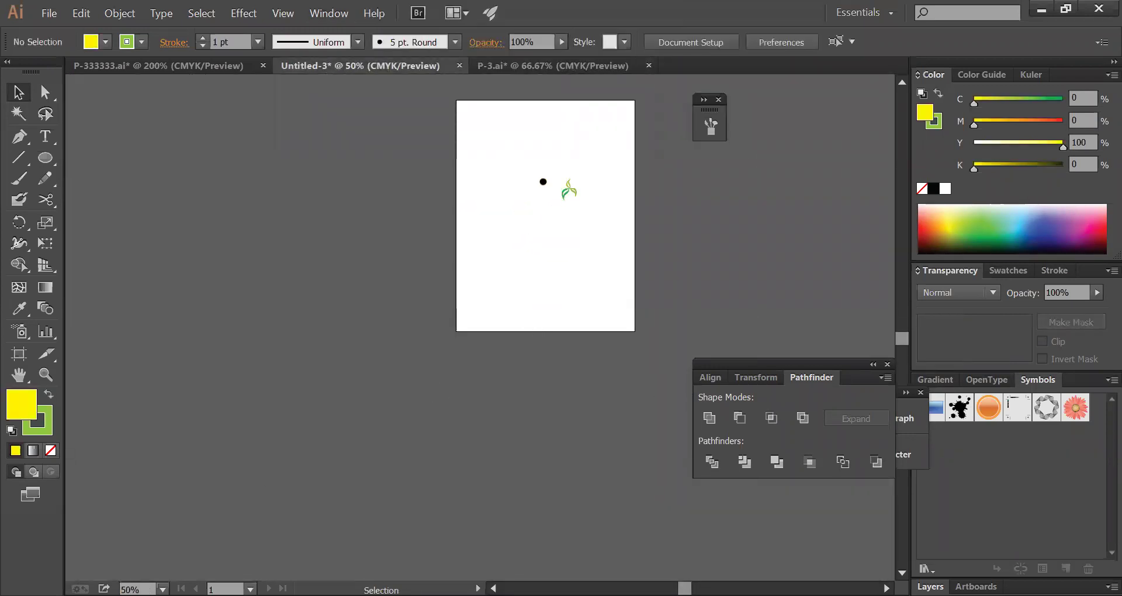
{"action": "left_click", "coordinate": [139, 589]}
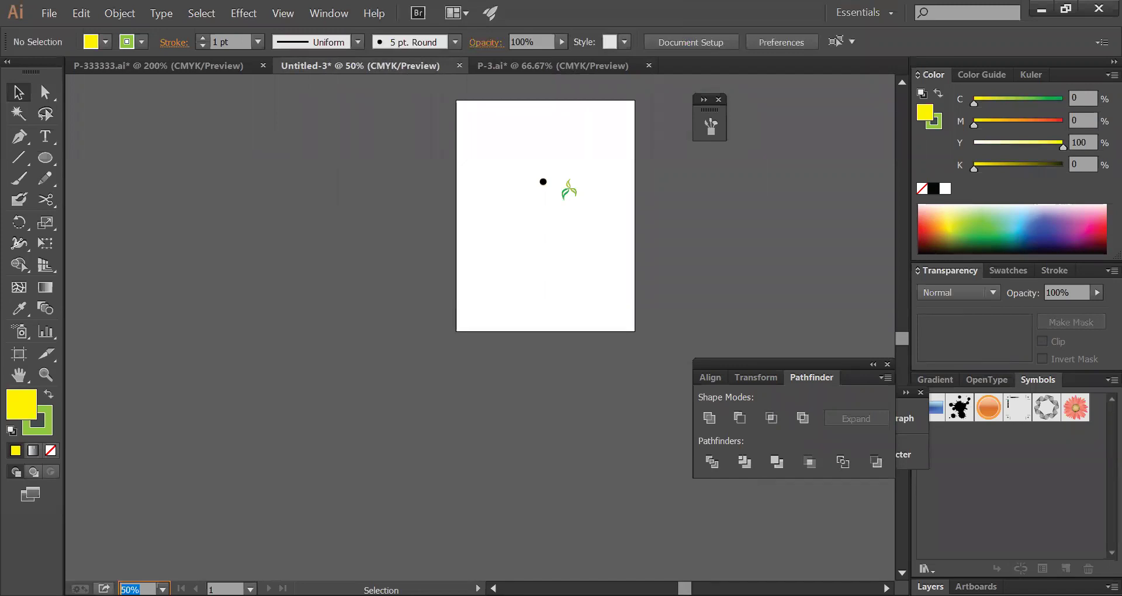
{"action": "type", "text": "25"}
{"action": "key", "text": "Return"}
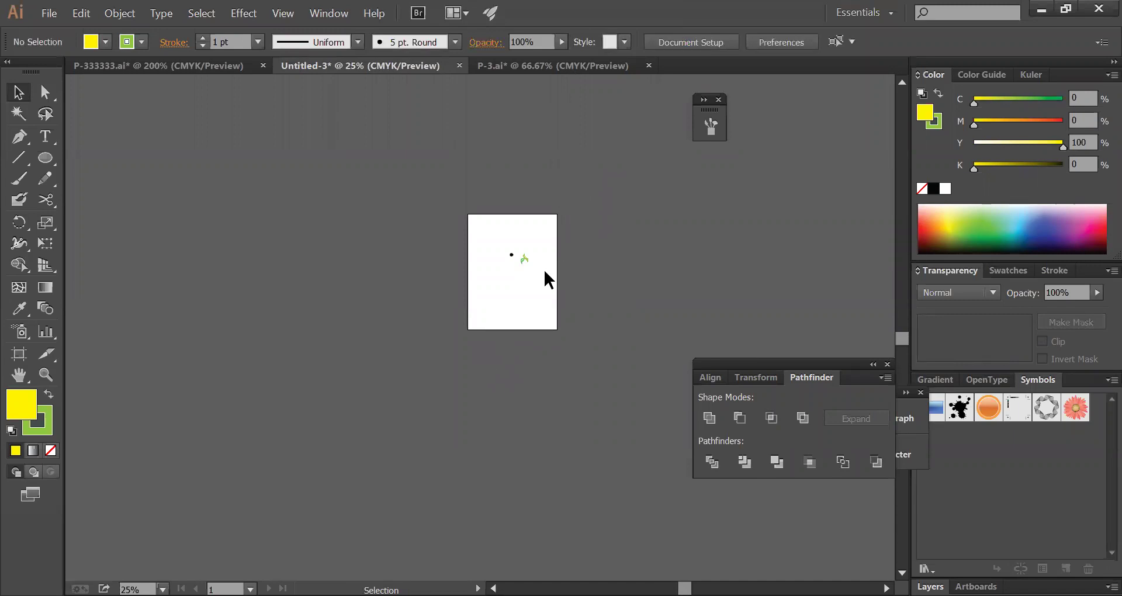
{"action": "key", "text": "ctrl+space"}
{"action": "left_click_drag", "start_coordinate": [472, 238], "coordinate": [588, 303]}
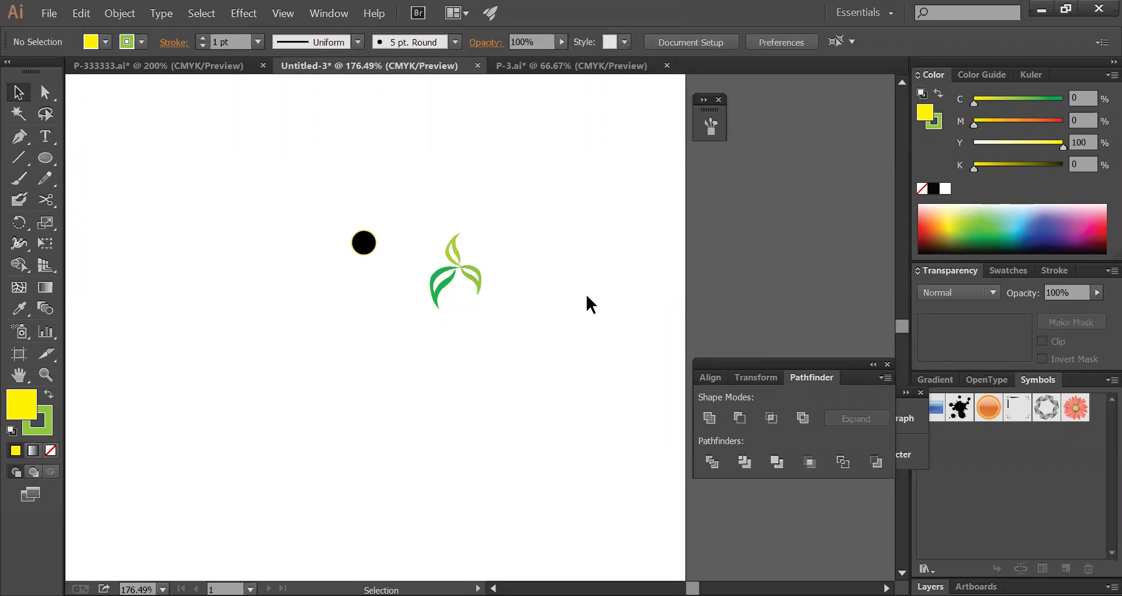
{"action": "key", "text": "ctrl+alt+space"}
{"action": "left_click", "coordinate": [456, 284]}
{"action": "left_click", "coordinate": [458, 286]}
{"action": "left_click", "coordinate": [458, 285]}
{"action": "left_click_drag", "start_coordinate": [458, 366], "coordinate": [592, 367]}
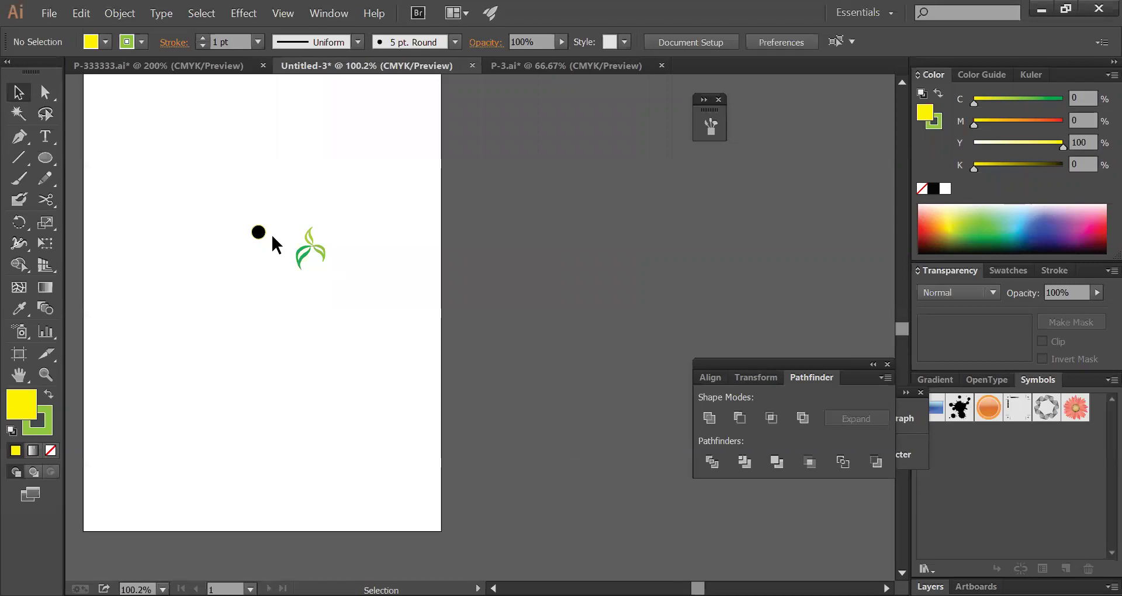
- Check the leaf mark's dimensions and enlarge the black circle to about 1.01 in across
{"action": "left_click_drag", "start_coordinate": [293, 214], "coordinate": [359, 296]}
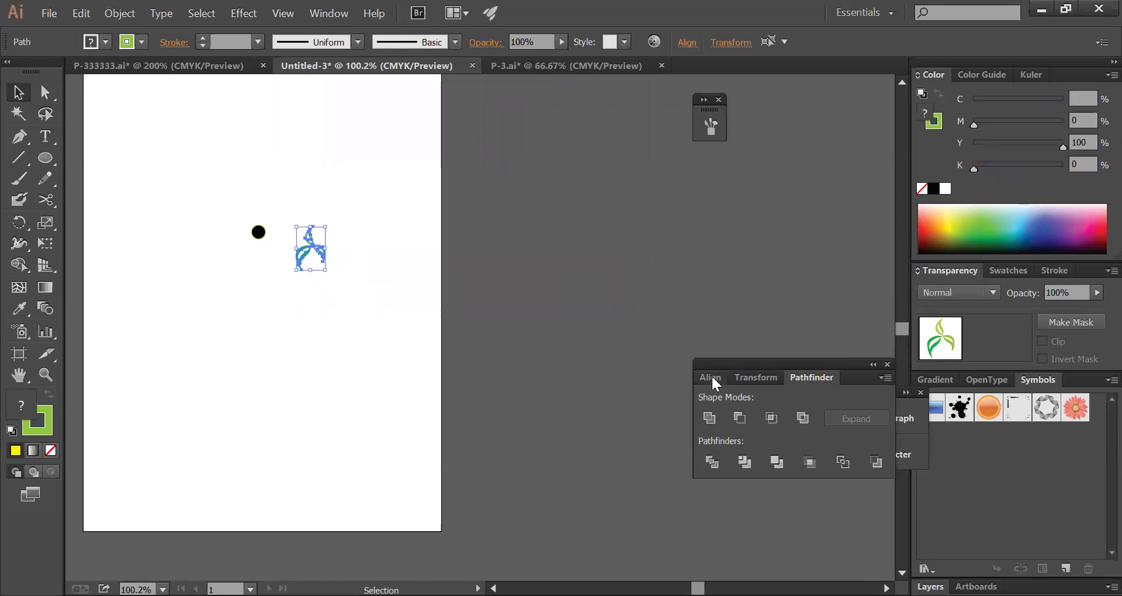
{"action": "left_click", "coordinate": [710, 377]}
{"action": "left_click", "coordinate": [761, 377]}
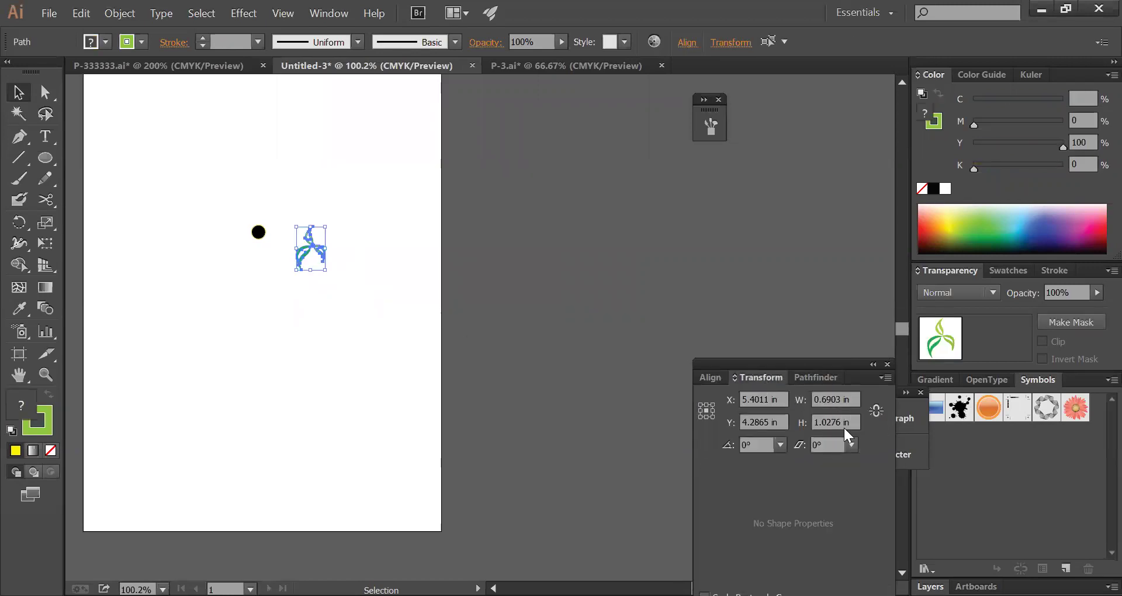
{"action": "left_click_drag", "start_coordinate": [233, 208], "coordinate": [280, 254]}
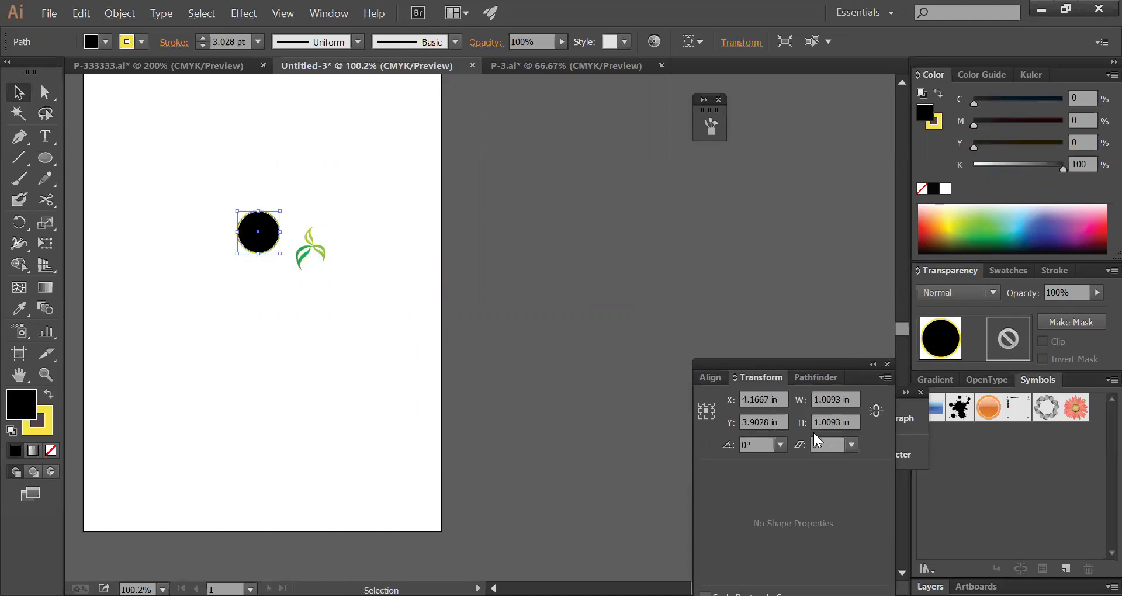
{"action": "left_click", "coordinate": [321, 322]}
- Examine the enlarged black circle and its size on the whole page at 25% zoom
{"action": "left_click", "coordinate": [374, 366], "text": "alt"}
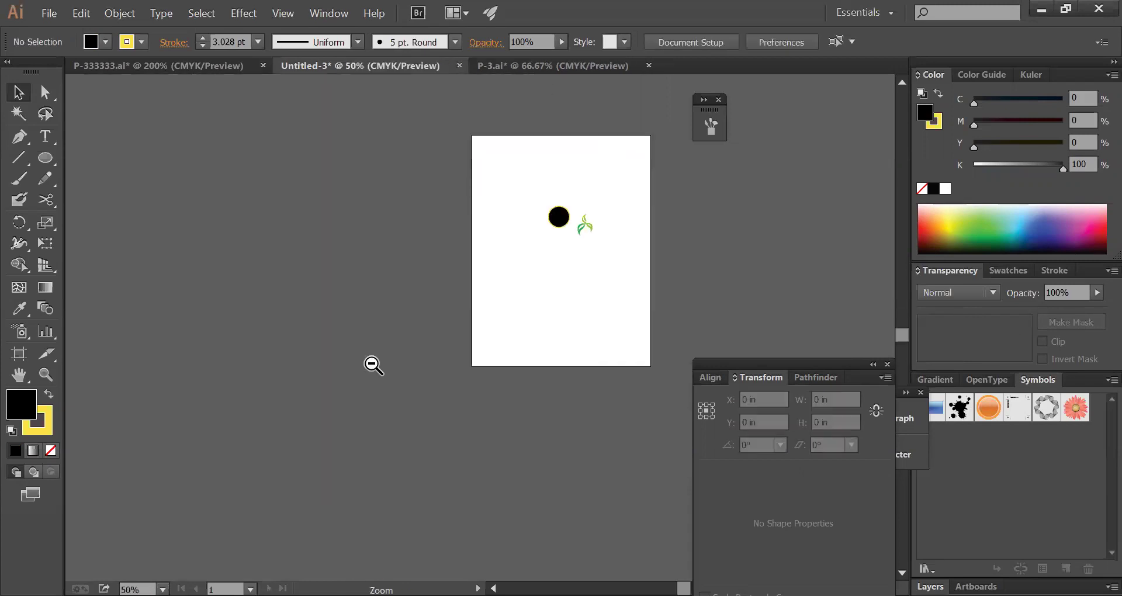
{"action": "left_click", "coordinate": [421, 365], "text": "alt"}
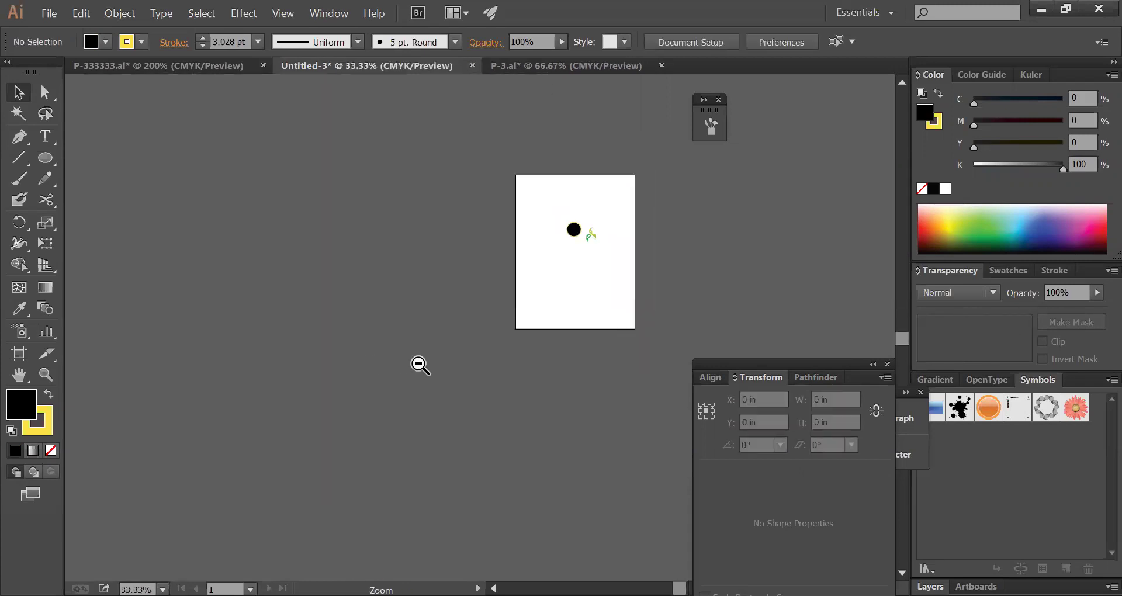
{"action": "left_click", "coordinate": [421, 365], "text": "alt"}
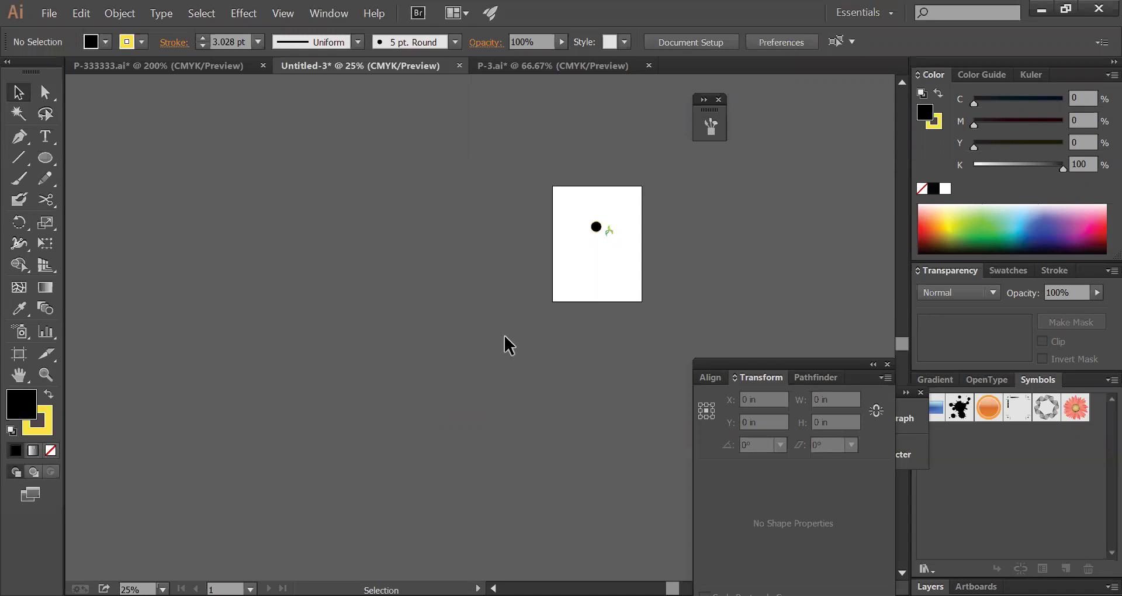
{"action": "left_click", "coordinate": [594, 233]}
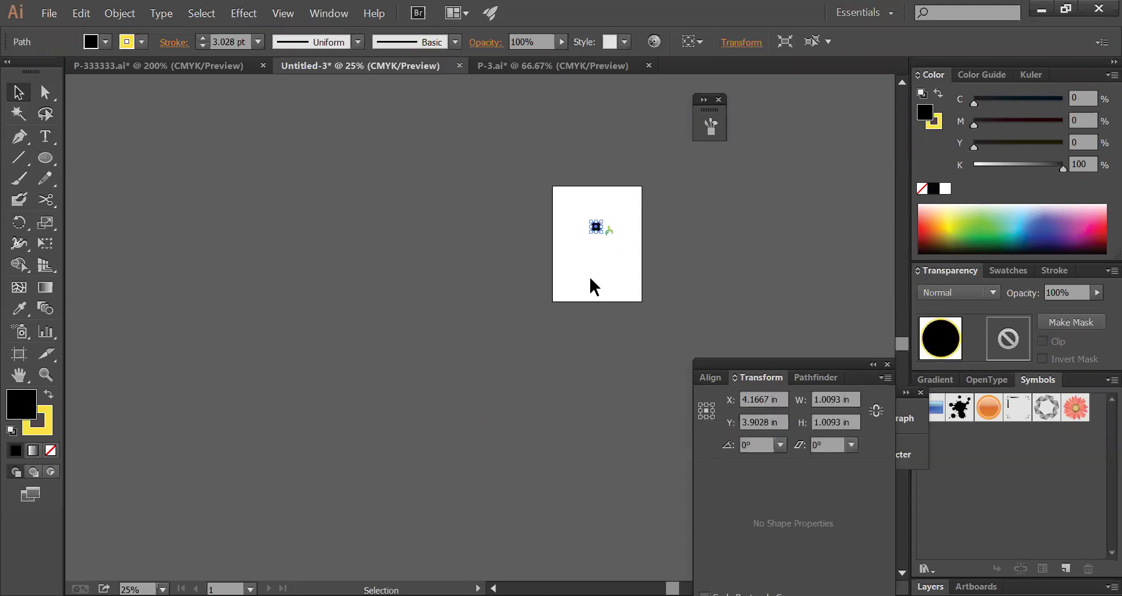
- Compare the black circle with the leaf mark at a closer view and check the circle's dimensions
{"action": "left_click", "coordinate": [591, 279]}
{"action": "key", "text": "z"}
{"action": "left_click_drag", "start_coordinate": [564, 196], "coordinate": [671, 274]}
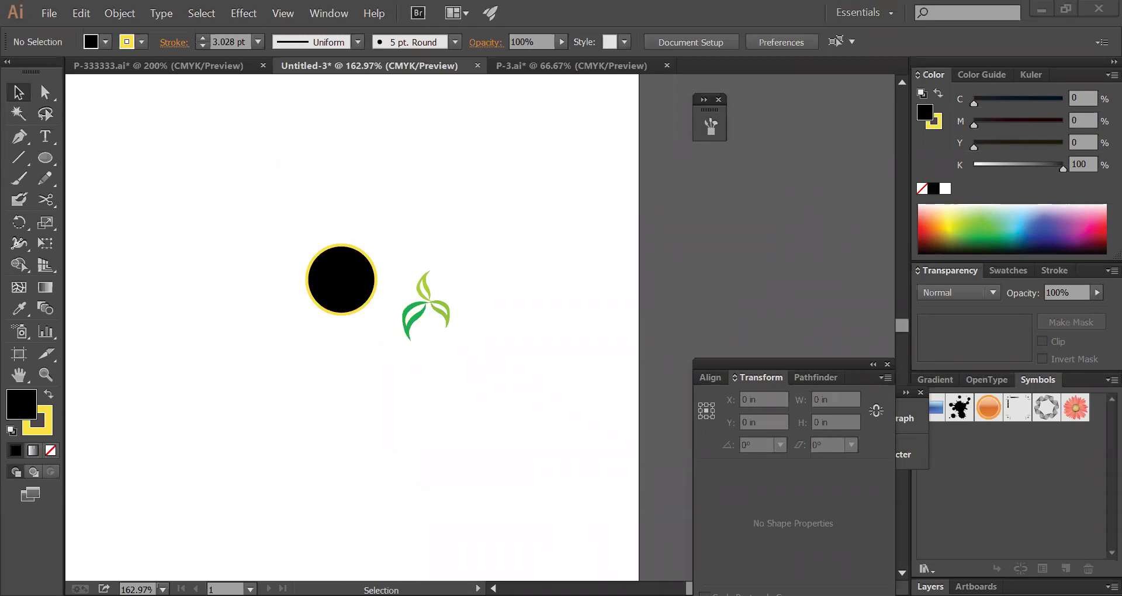
{"action": "left_click", "coordinate": [18, 92]}
{"action": "left_click_drag", "start_coordinate": [288, 195], "coordinate": [375, 353]}
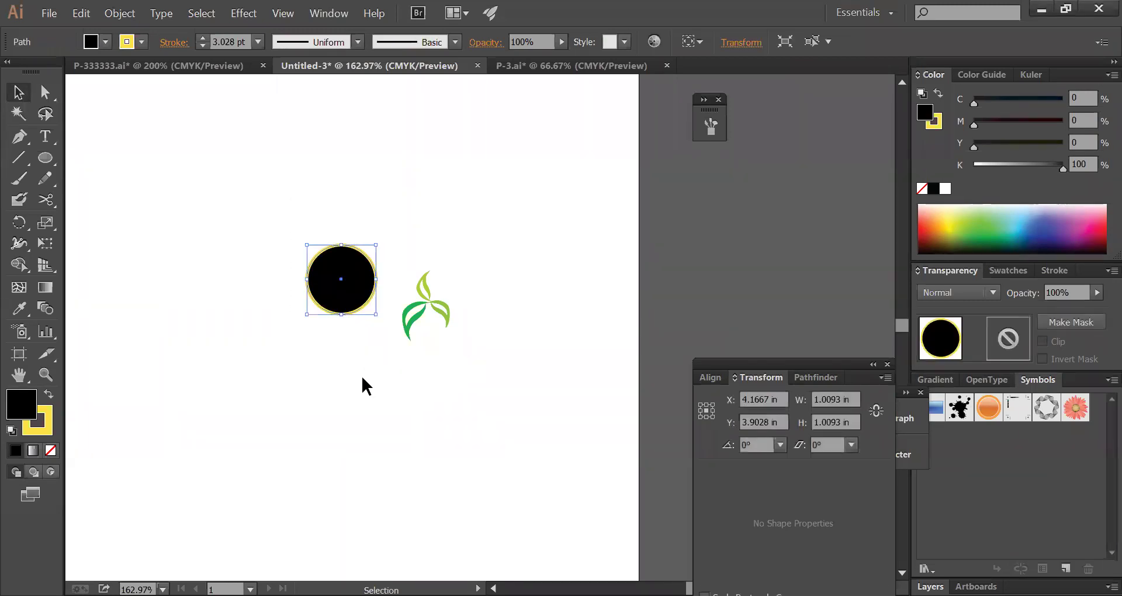
{"action": "left_click", "coordinate": [144, 243]}
- Draw a curved, twisted Pen path above the black circle and fill it with cyan (C 100, K 0)
{"action": "left_click", "coordinate": [25, 142]}
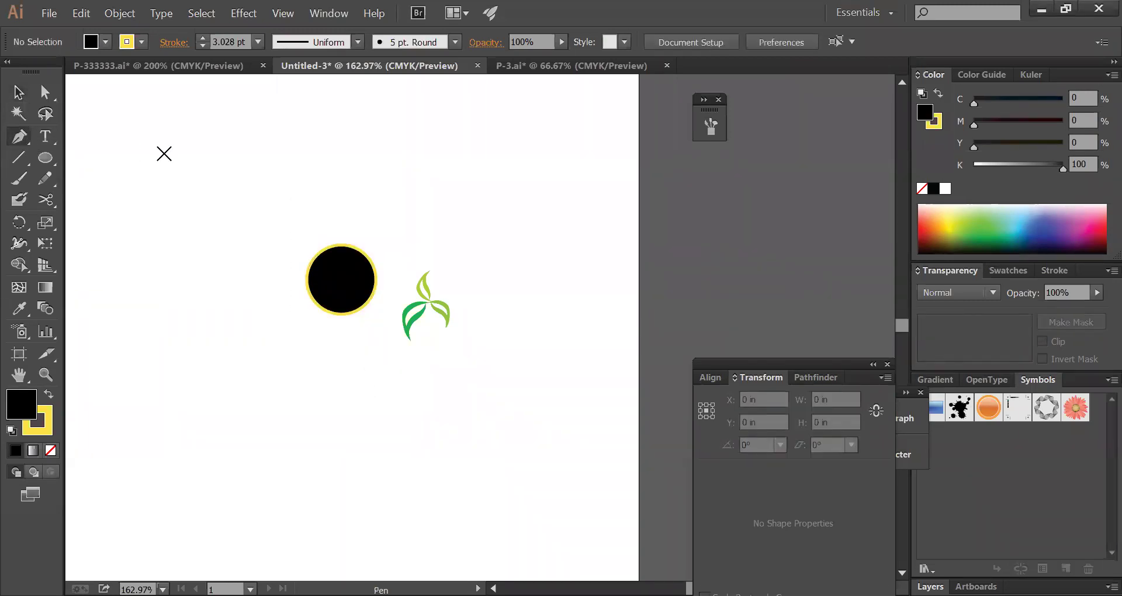
{"action": "left_click", "coordinate": [194, 151]}
{"action": "left_click_drag", "start_coordinate": [240, 178], "coordinate": [357, 215]}
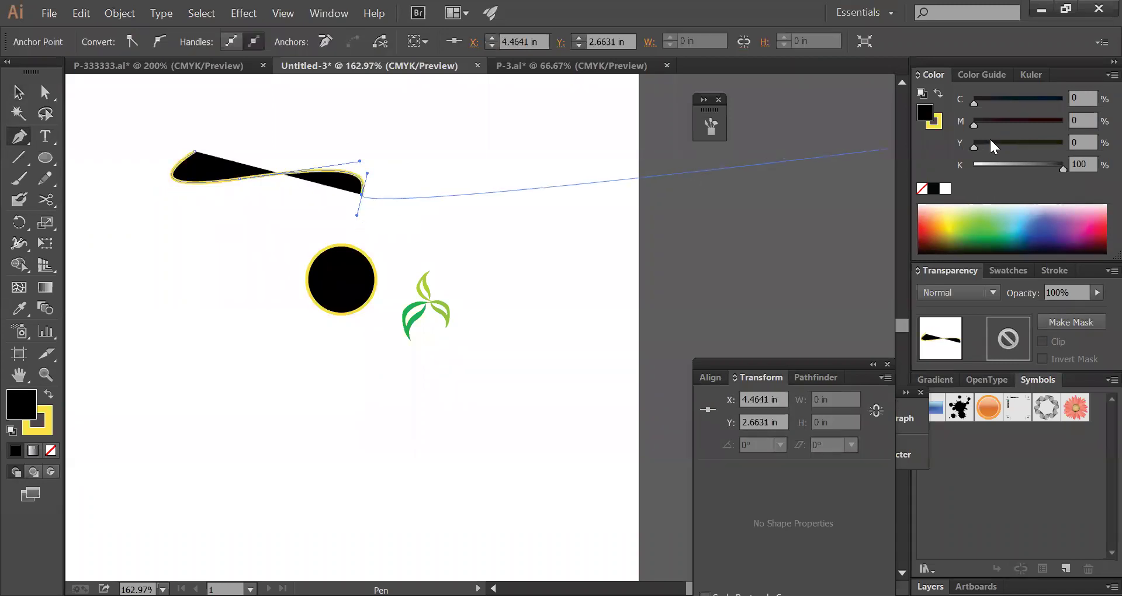
{"action": "left_click_drag", "start_coordinate": [1017, 101], "coordinate": [1065, 101]}
{"action": "left_click_drag", "start_coordinate": [1063, 168], "coordinate": [952, 167]}
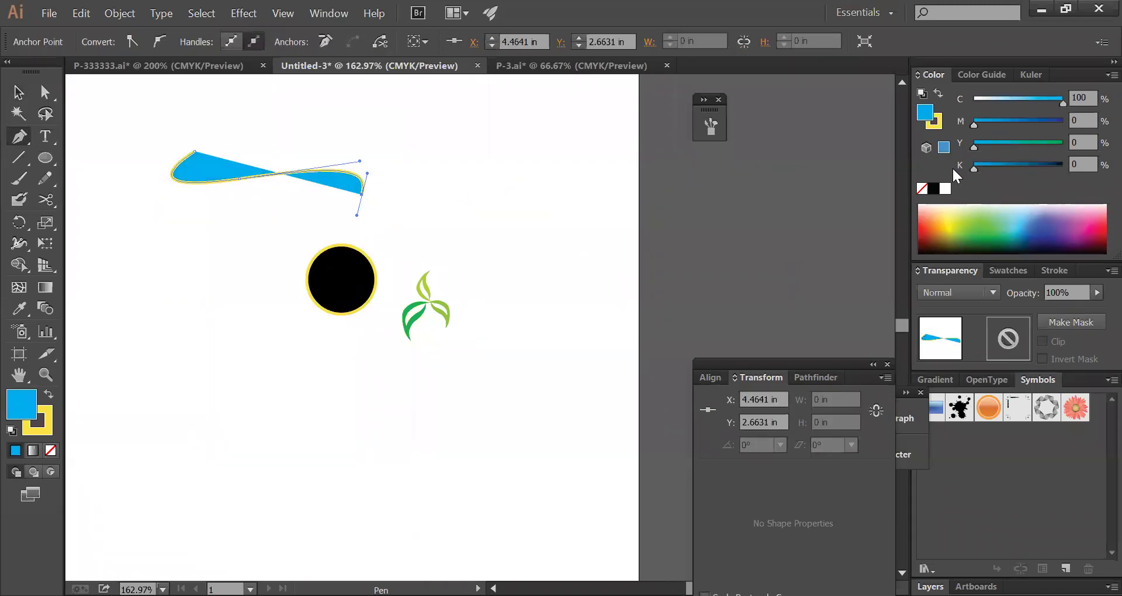
{"action": "left_click", "coordinate": [18, 91]}
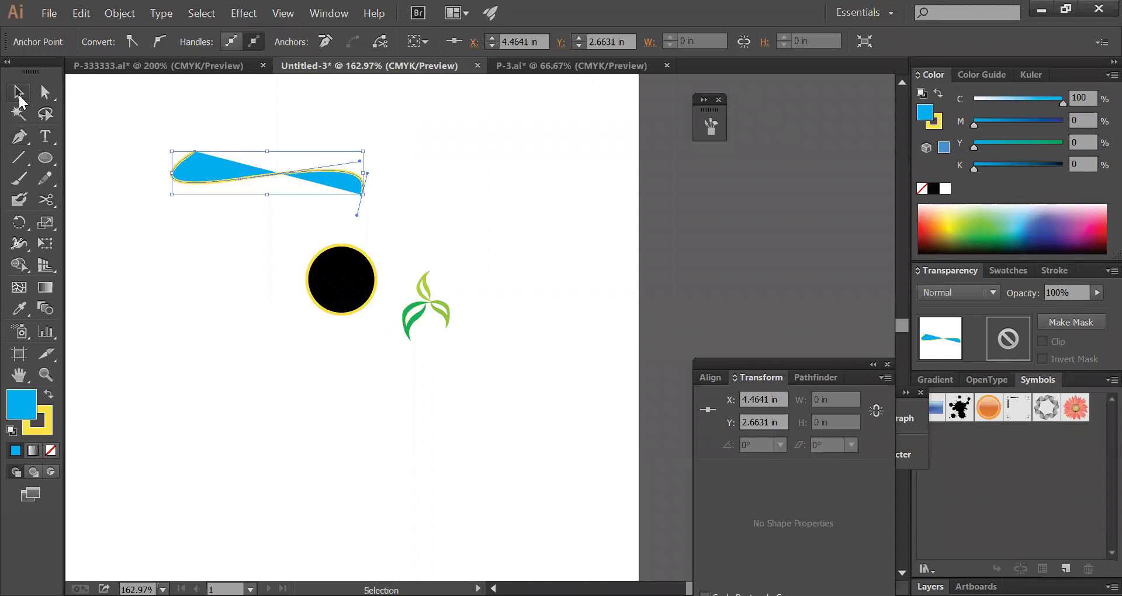
- Rotate a copy of the cyan path so the two shapes cross near their middle
{"action": "left_click", "coordinate": [184, 232]}
{"action": "left_click", "coordinate": [239, 178]}
{"action": "left_click", "coordinate": [19, 222]}
{"action": "left_click_drag", "start_coordinate": [413, 205], "coordinate": [413, 141]}
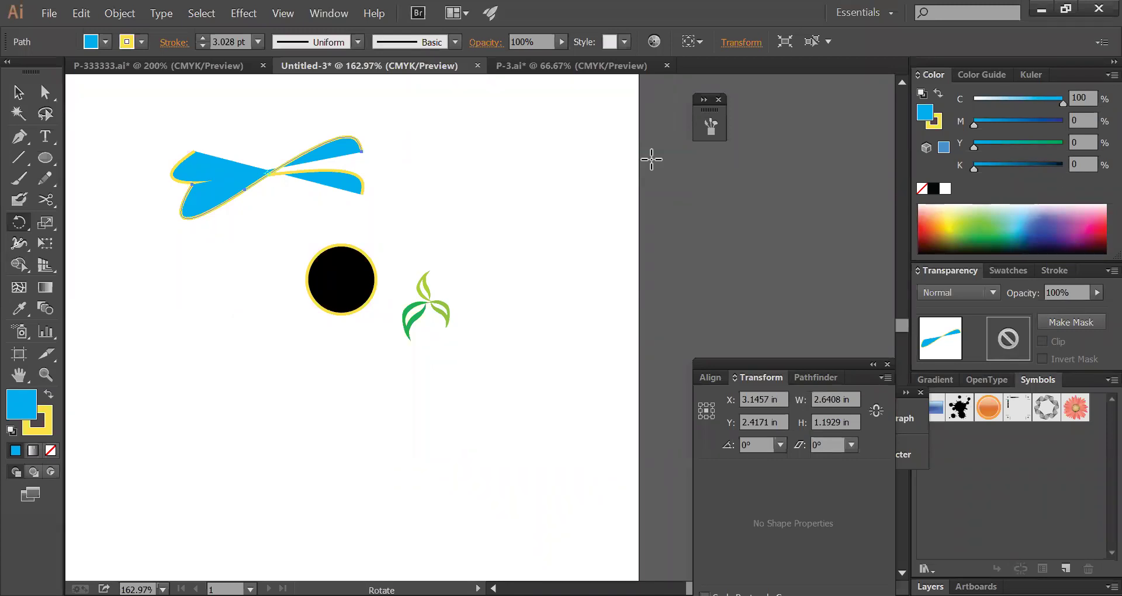
- Close P-3.ai and Untitled-3 without saving their changes
{"action": "left_click", "coordinate": [320, 16]}
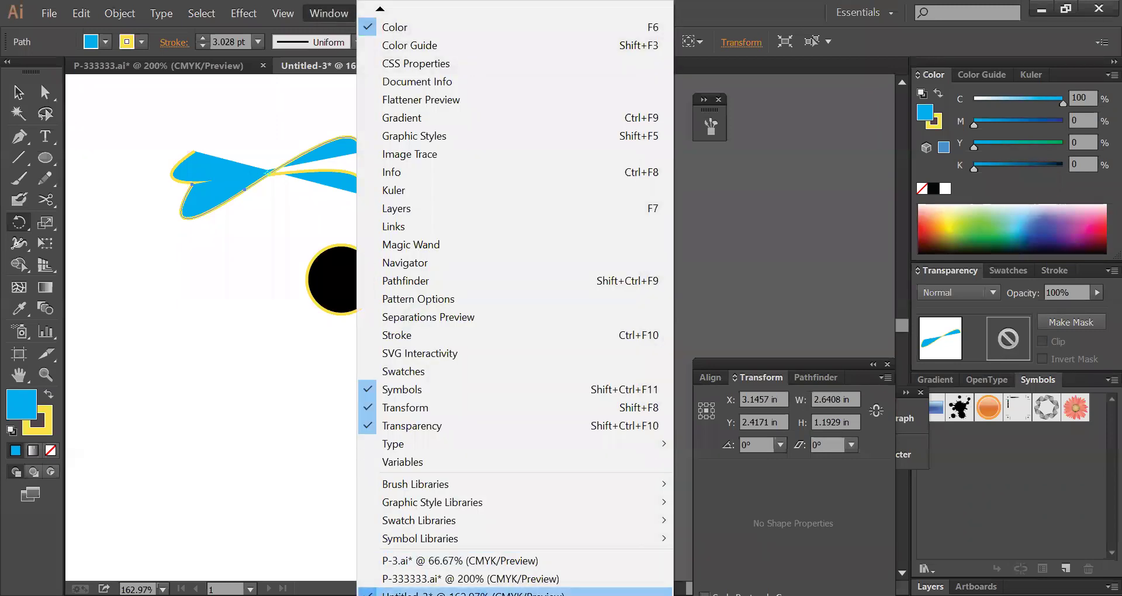
{"action": "left_click", "coordinate": [444, 561]}
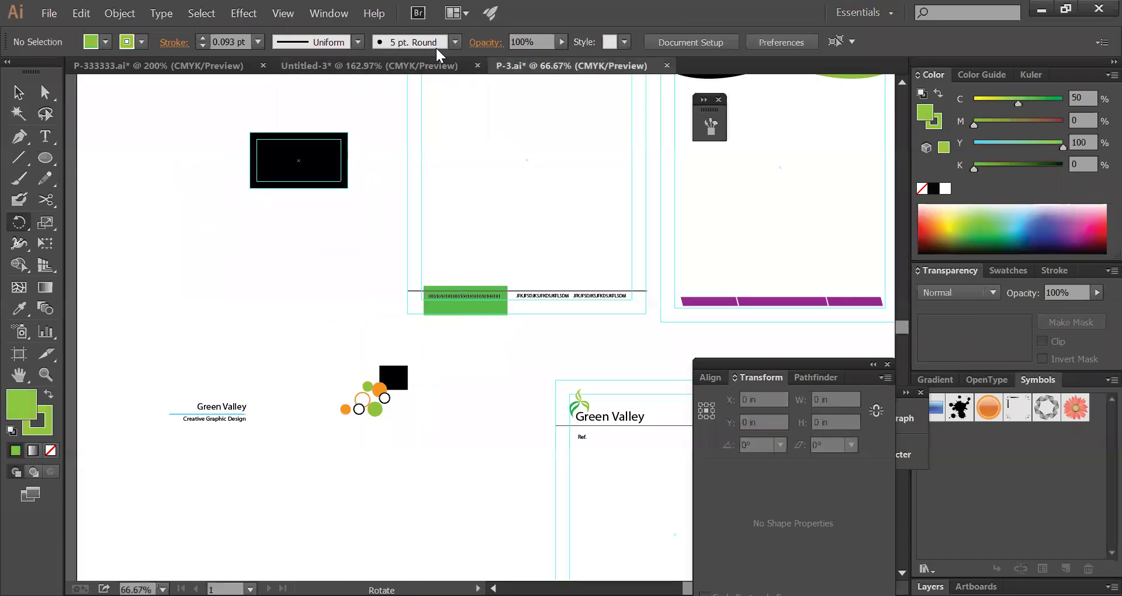
{"action": "key", "text": "ctrl+w"}
{"action": "left_click", "coordinate": [647, 331]}
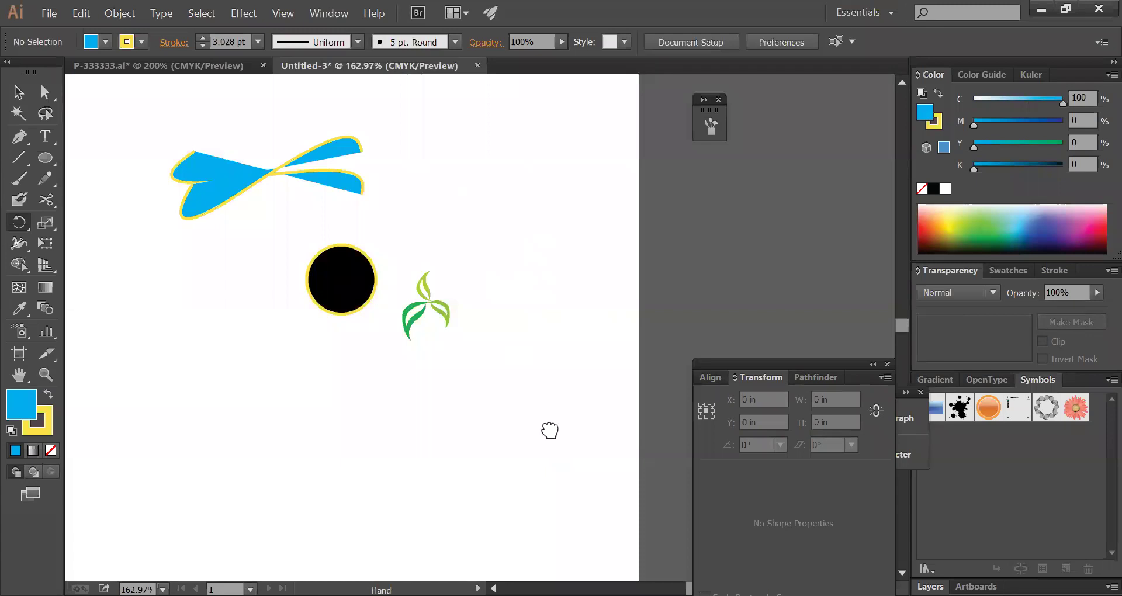
{"action": "scroll", "coordinate": [519, 356], "scroll_direction": "up", "scroll_amount": 5}
{"action": "key", "text": "ctrl+w"}
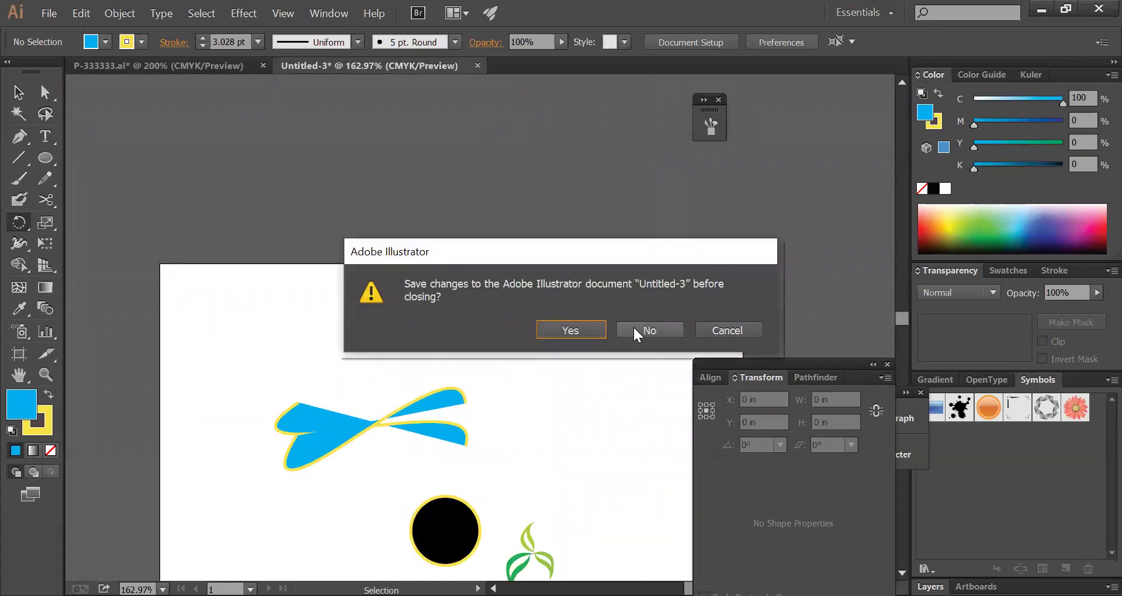
{"action": "left_click", "coordinate": [646, 328]}
- Examine the front card with the red P logo and flower image in P-333333.ai, including its overall size
{"action": "left_click_drag", "start_coordinate": [504, 264], "coordinate": [358, 326]}
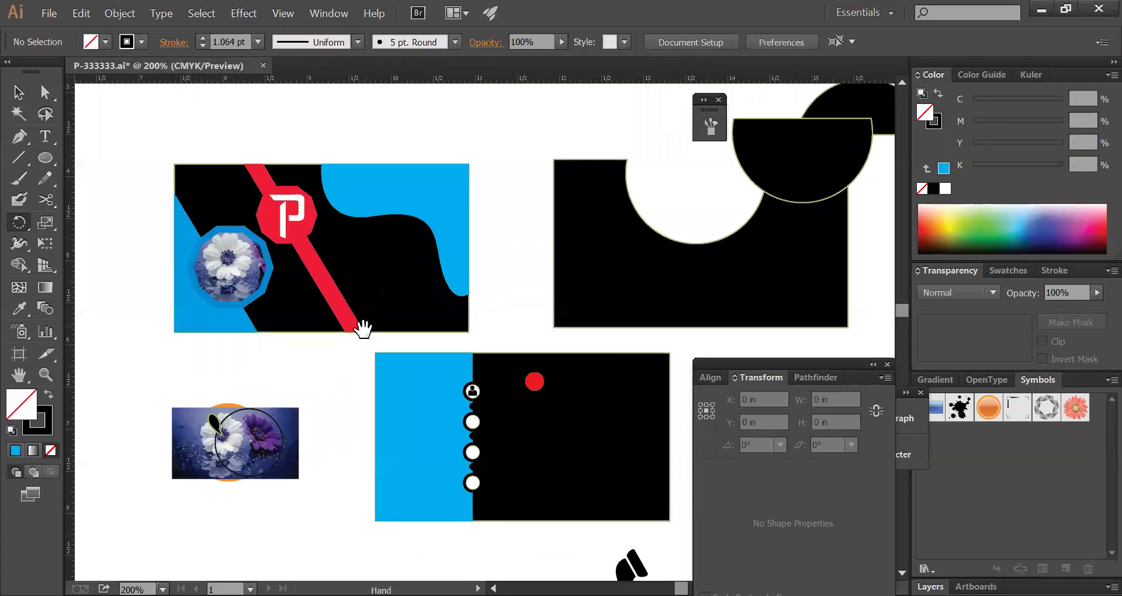
{"action": "left_click_drag", "start_coordinate": [138, 158], "coordinate": [463, 291]}
{"action": "left_click", "coordinate": [487, 301], "text": "alt"}
{"action": "left_click", "coordinate": [487, 301], "text": "alt"}
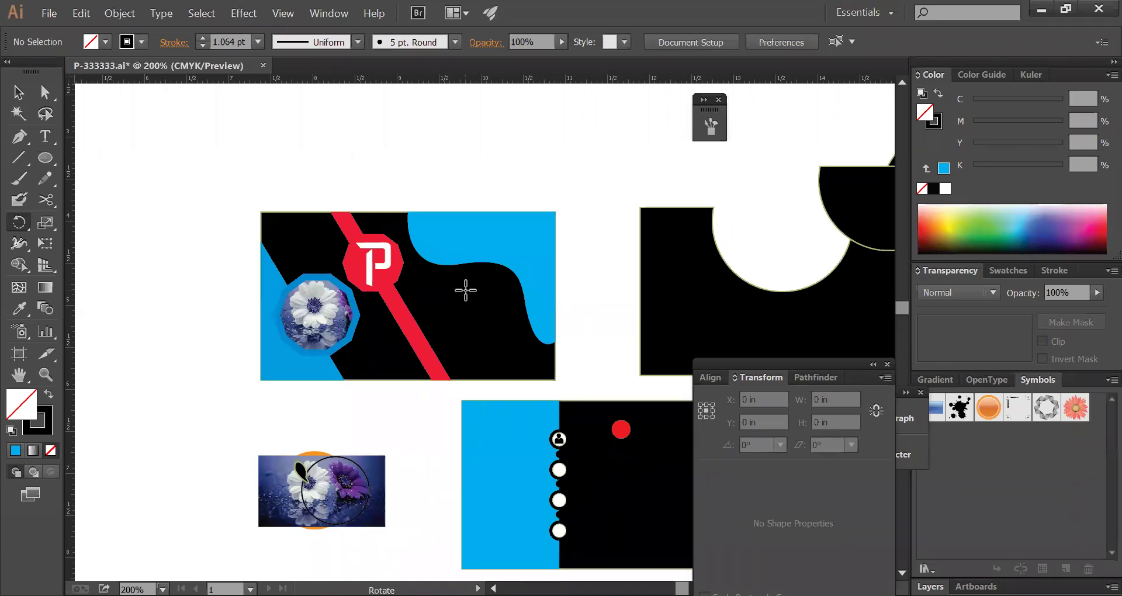
{"action": "key", "text": "v"}
{"action": "left_click_drag", "start_coordinate": [213, 193], "coordinate": [632, 395]}
{"action": "left_click_drag", "start_coordinate": [167, 190], "coordinate": [621, 394]}
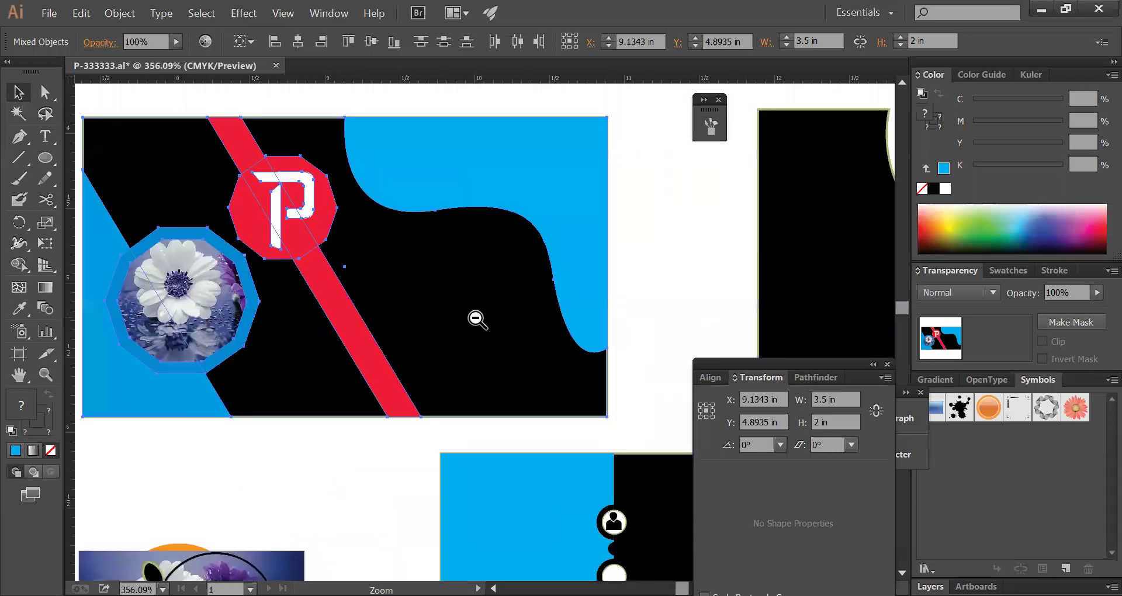
{"action": "left_click", "coordinate": [477, 319], "text": "ctrl+alt"}
{"action": "left_click", "coordinate": [451, 288], "text": "ctrl+alt"}
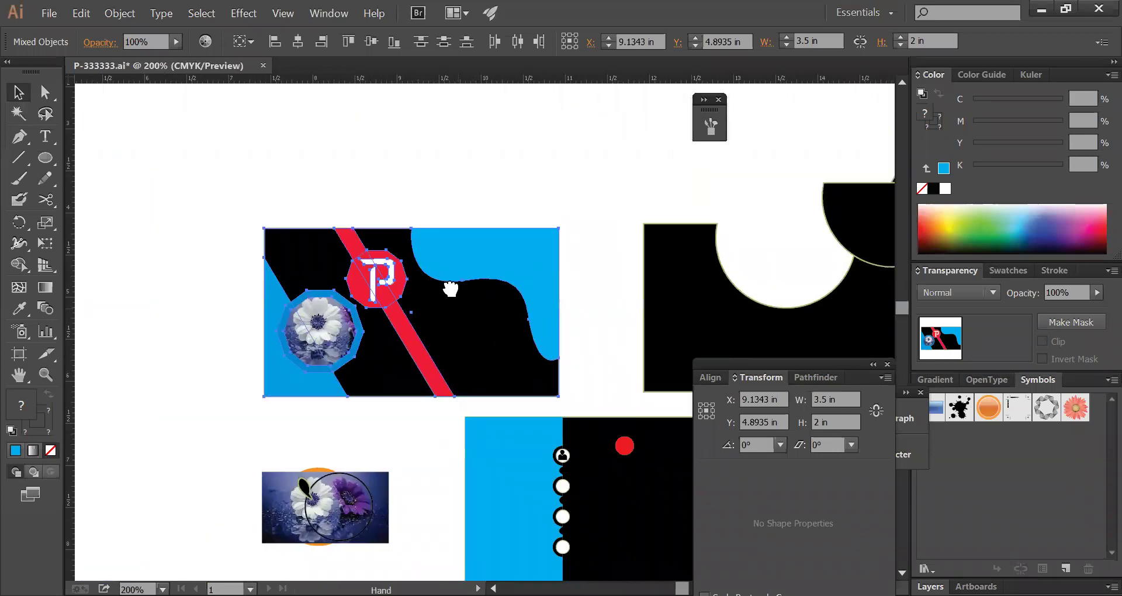
{"action": "left_click", "coordinate": [588, 287]}
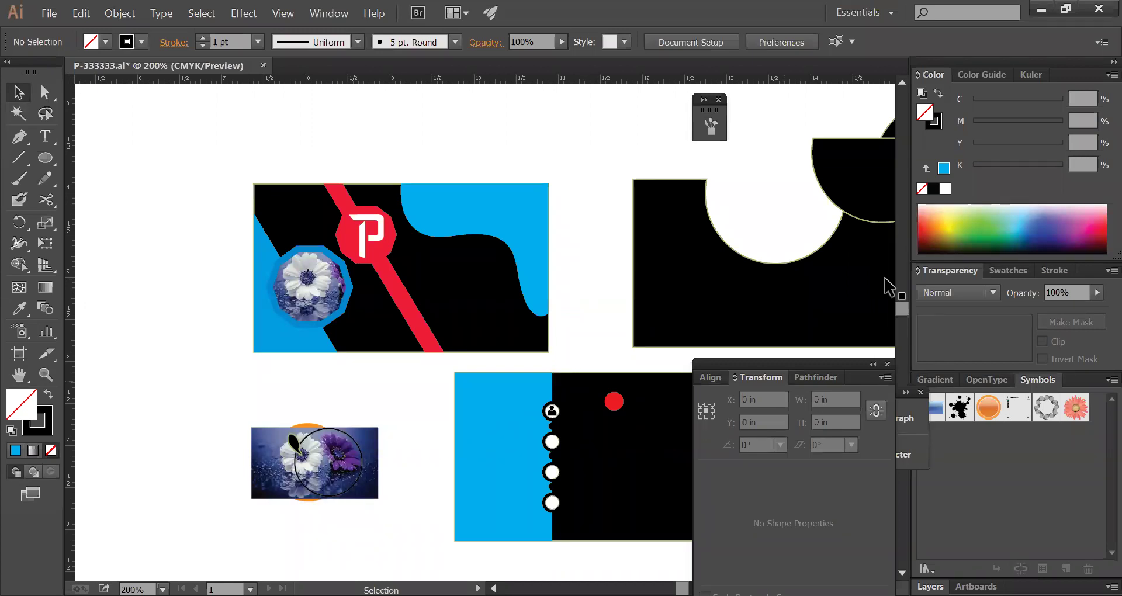
- Move the cut black half-circle into the round opening of the black rectangle and save P-333333.ai
{"action": "left_click_drag", "start_coordinate": [859, 191], "coordinate": [754, 215]}
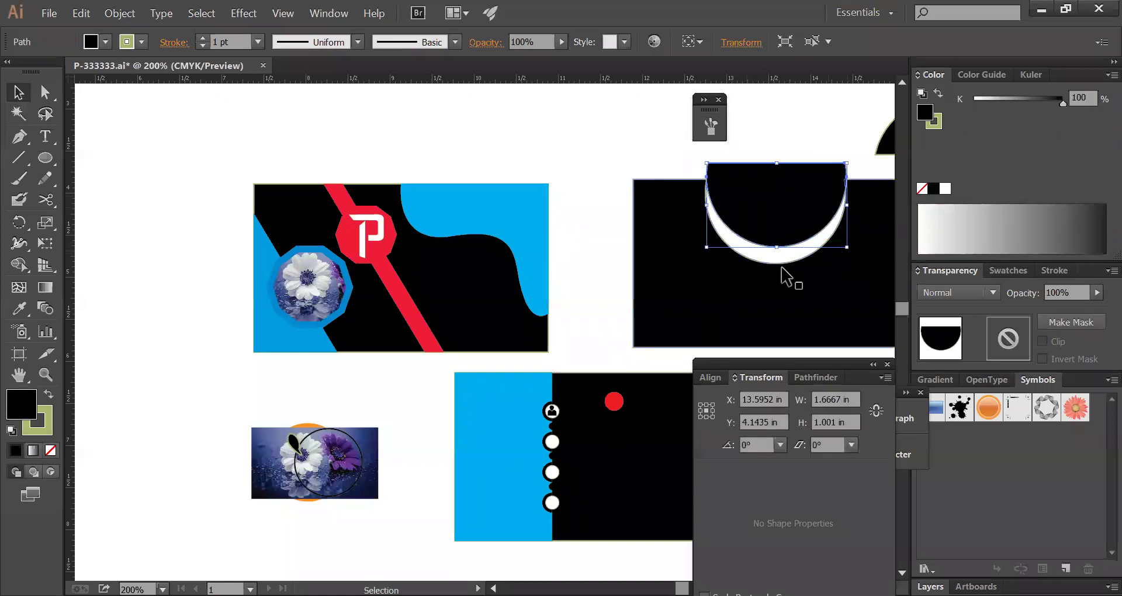
{"action": "left_click", "coordinate": [590, 250]}
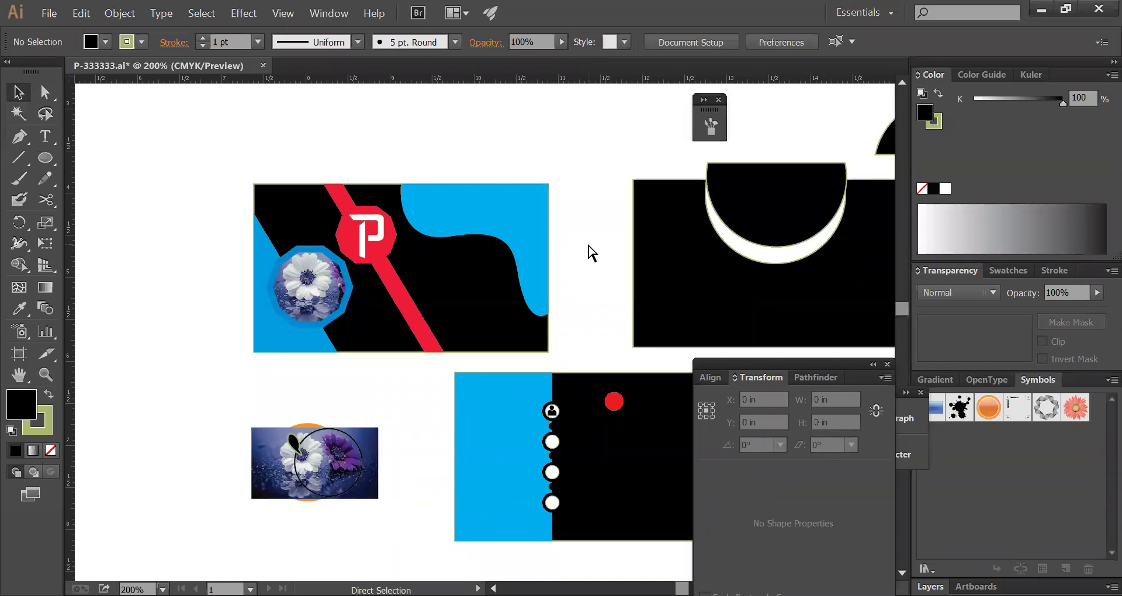
{"action": "key", "text": "ctrl+s"}
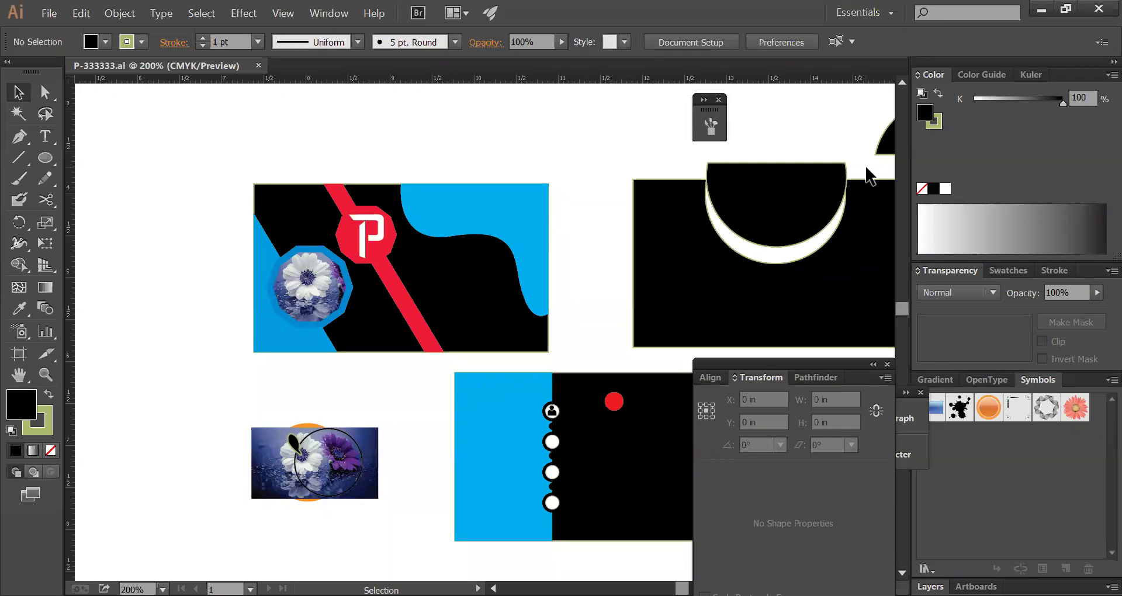
{"action": "left_click", "coordinate": [1096, 8]}
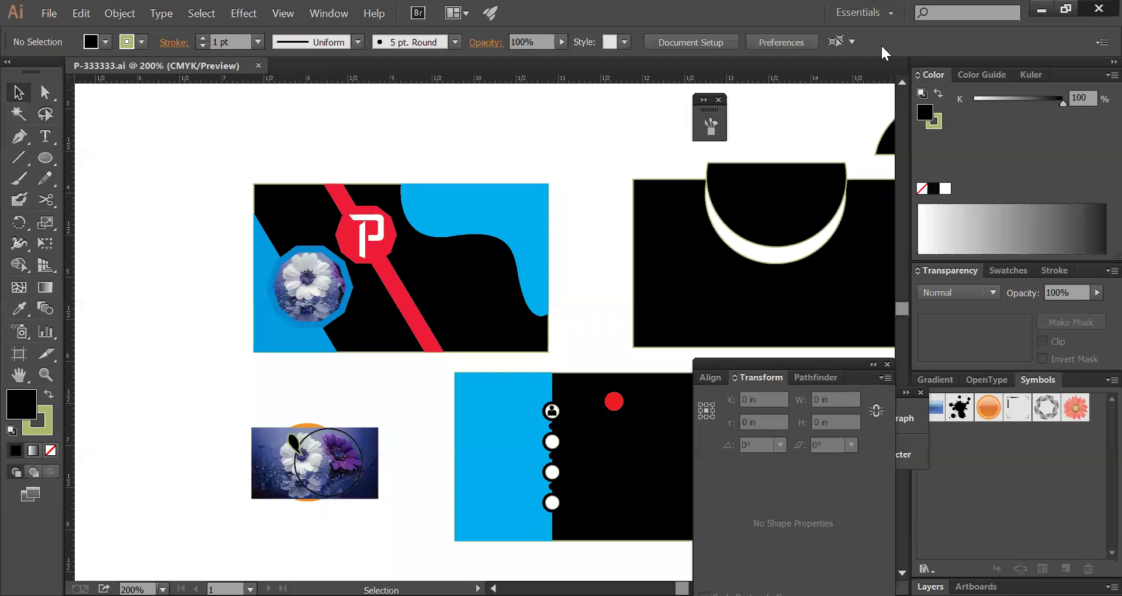